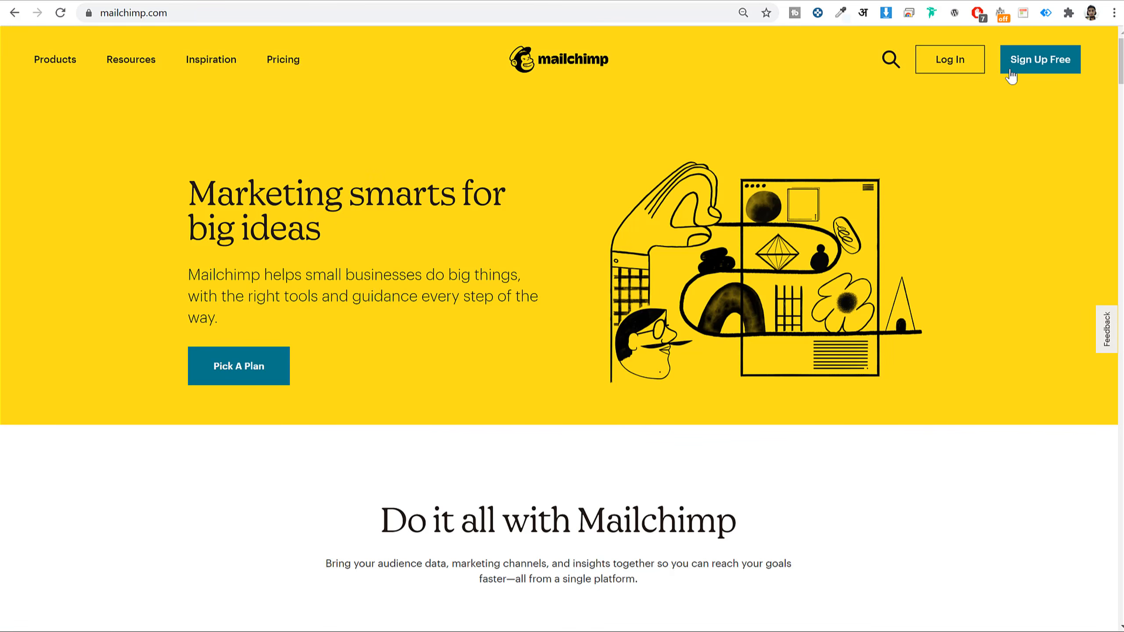
# - Sign up for a free Mailchimp account with an email address, username and strong password
pyautogui.click(1037, 71)
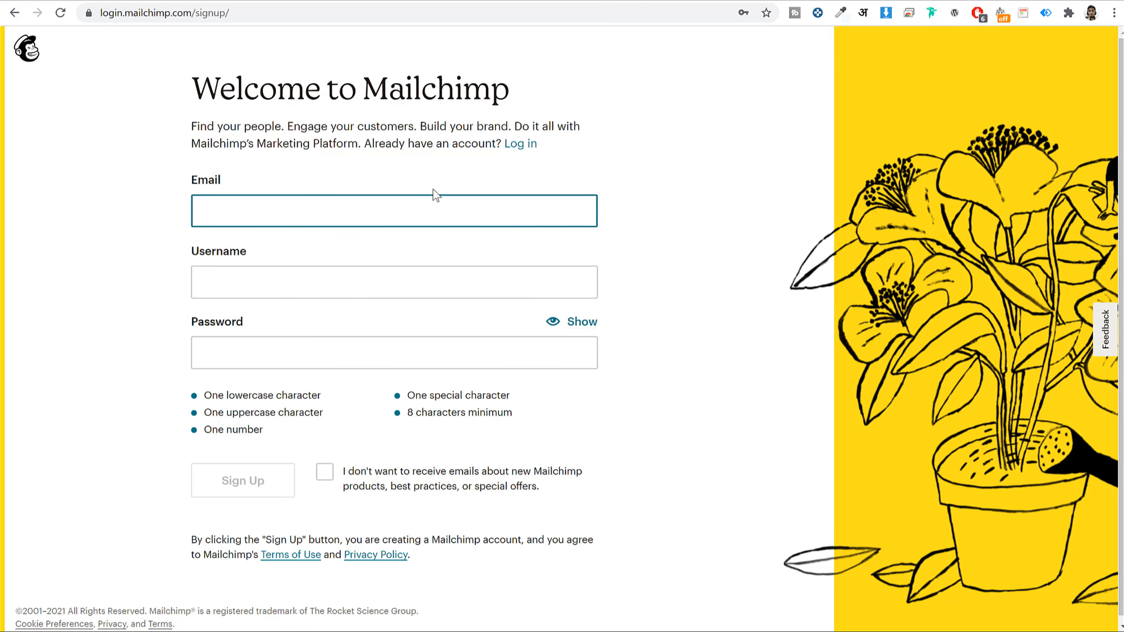
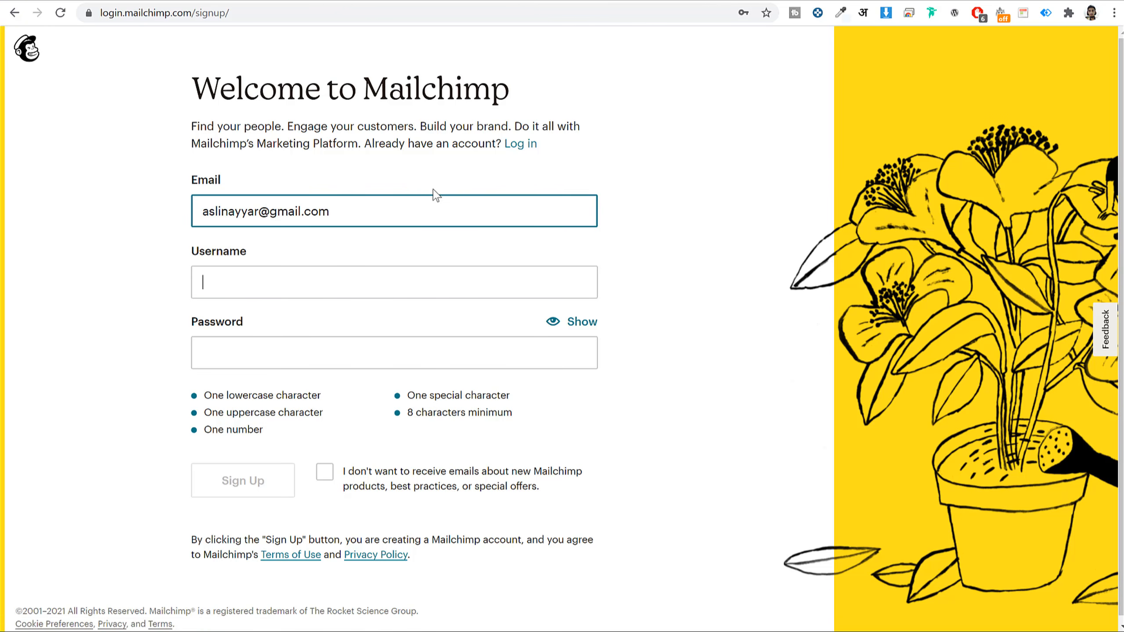
pyautogui.press('Tab')
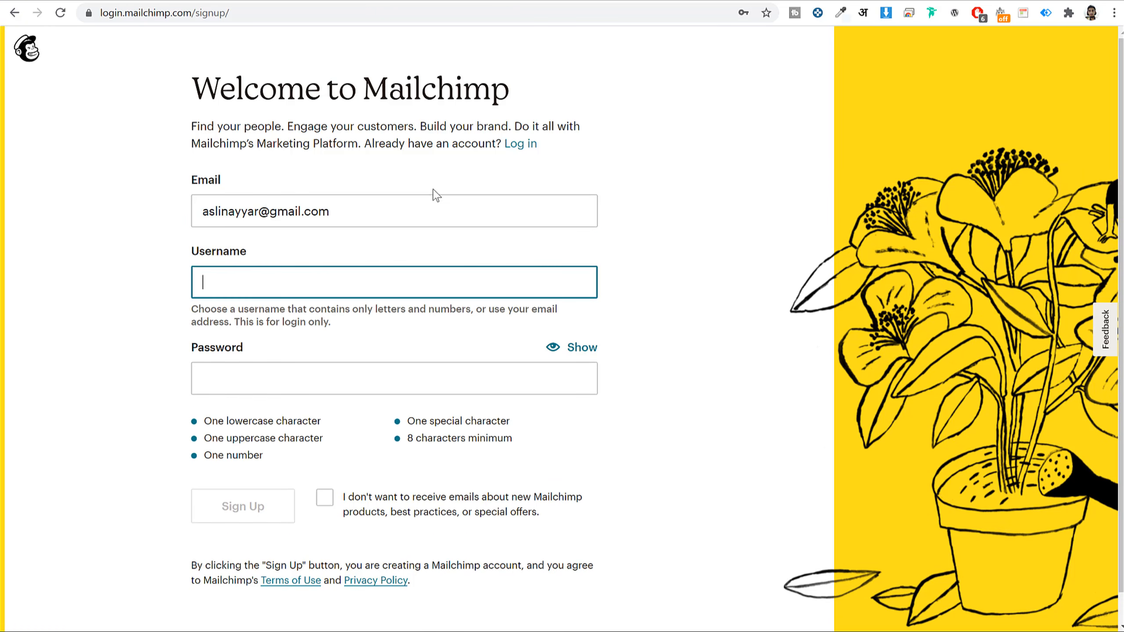
pyautogui.write('aslinayyar')
pyautogui.press('Tab')
pyautogui.write('••••••••')
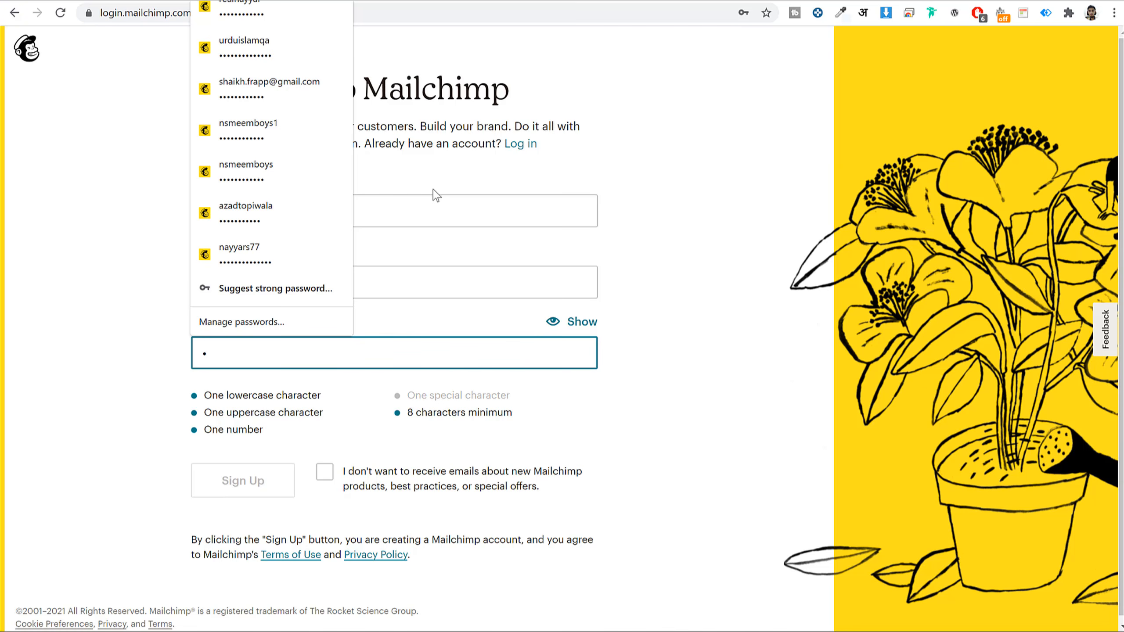
pyautogui.write('•••••')
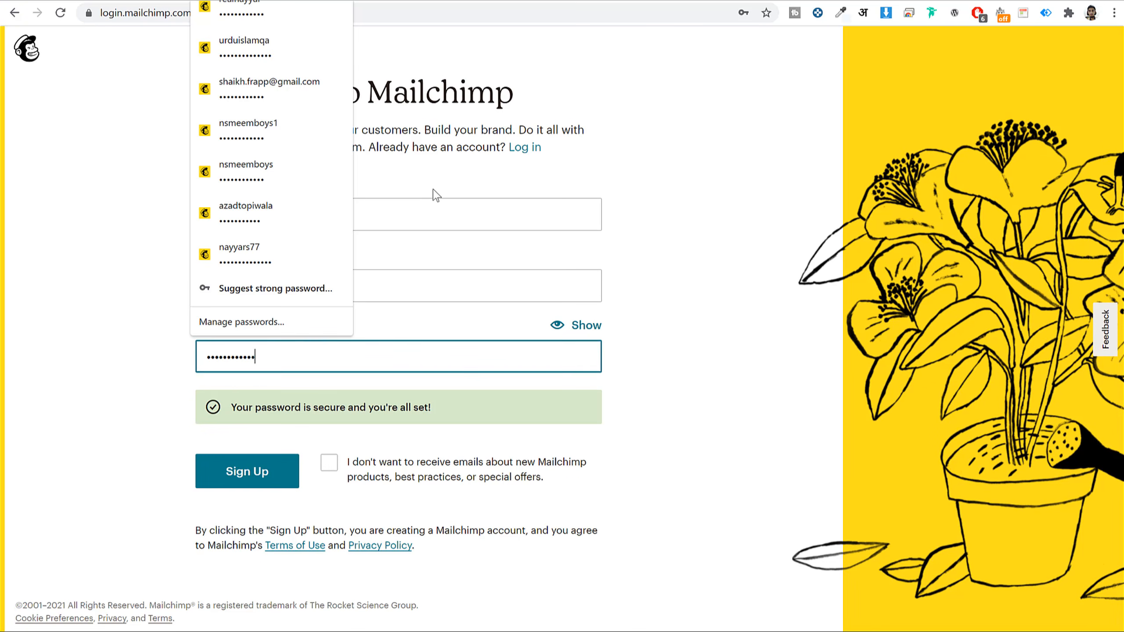
pyautogui.click(730, 350)
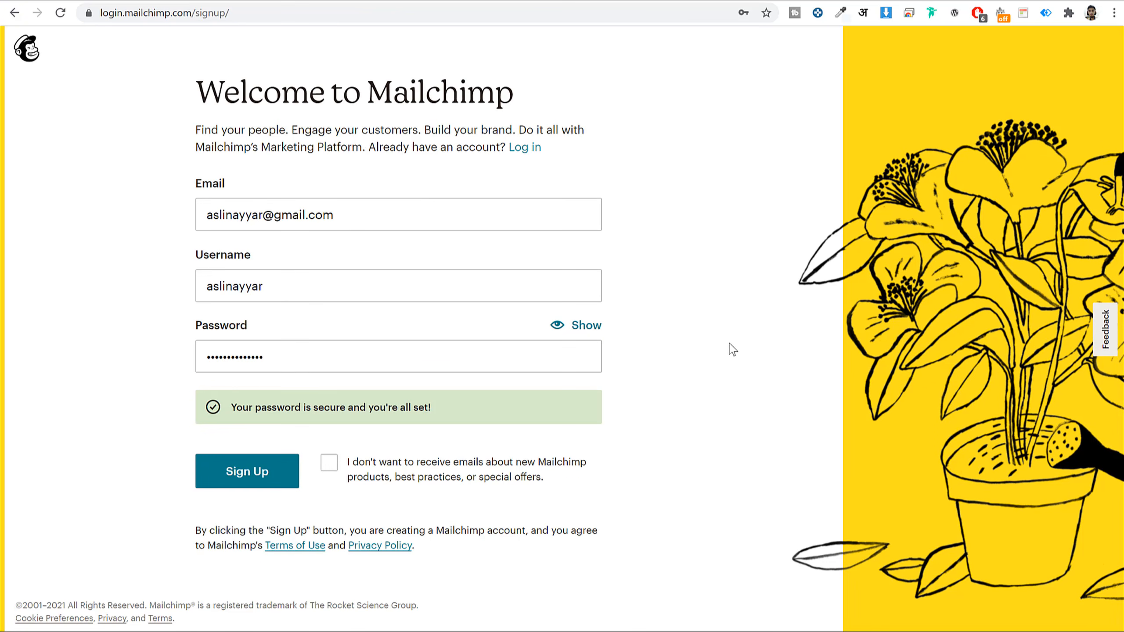
pyautogui.click(252, 472)
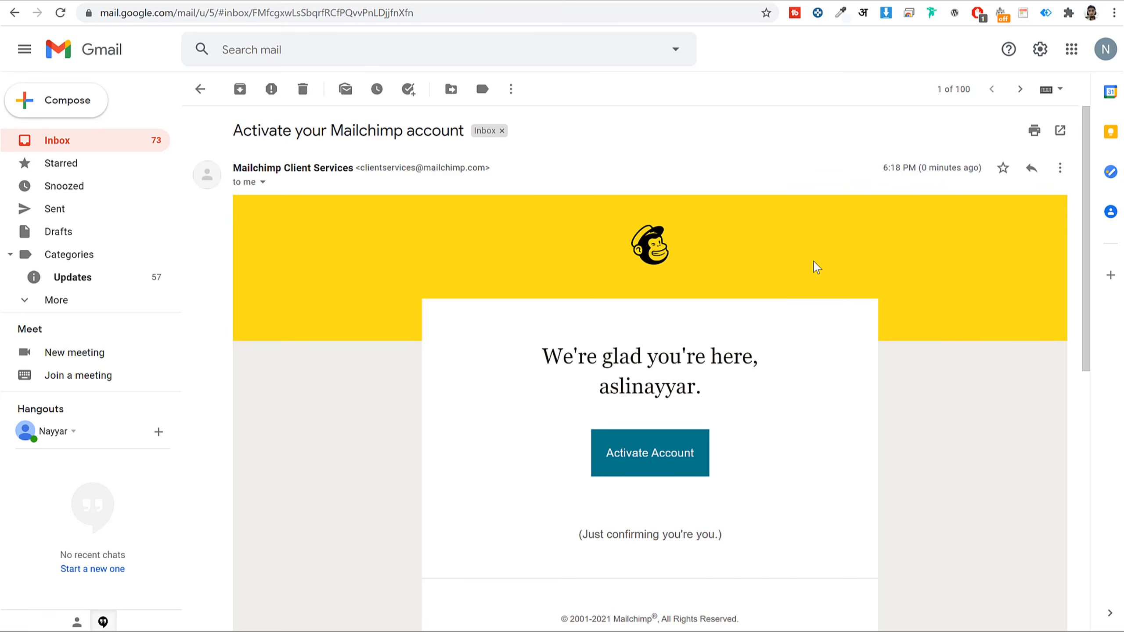
# - Activate the account from the 'Activate your Mailchimp account' email and pass the I'm Not A Robot check
pyautogui.scroll(-5, 906, 311)
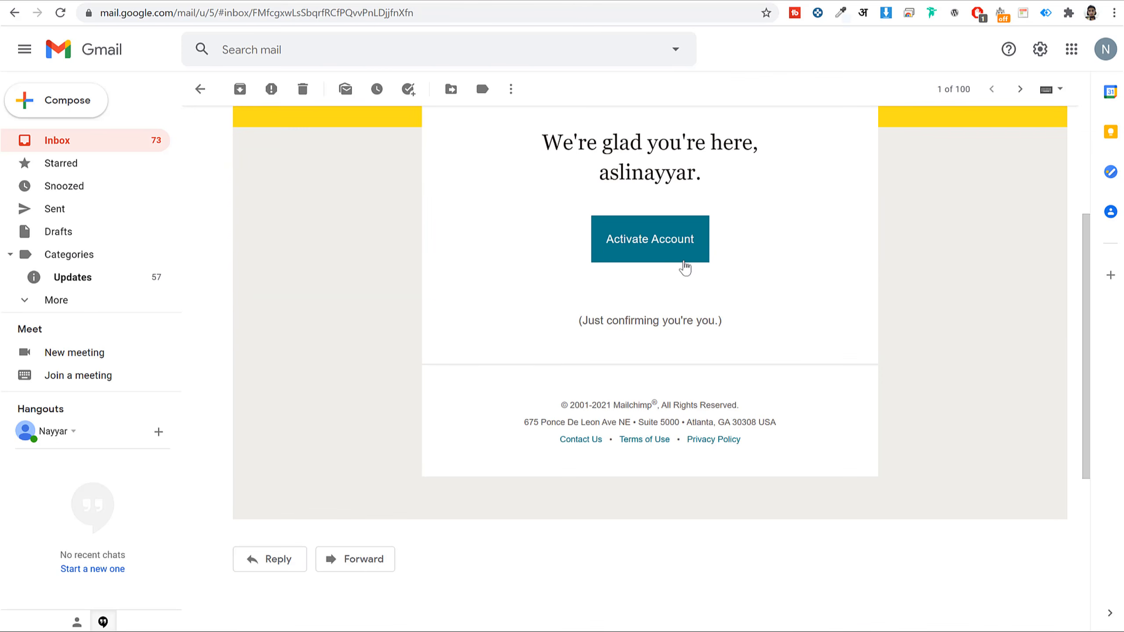
pyautogui.click(640, 242)
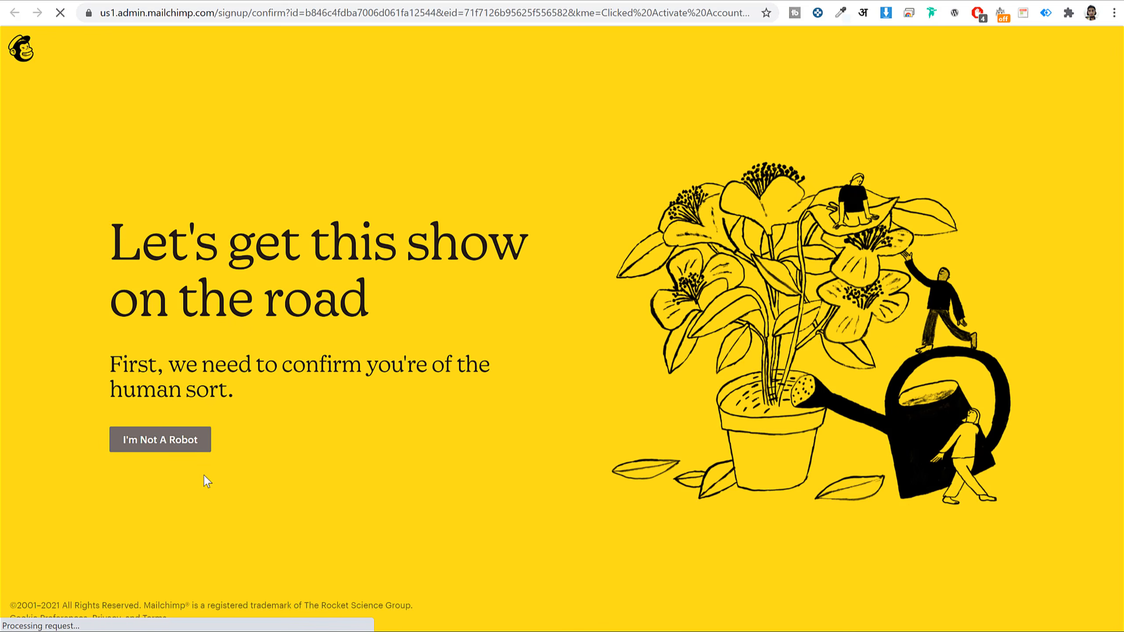
pyautogui.click(177, 441)
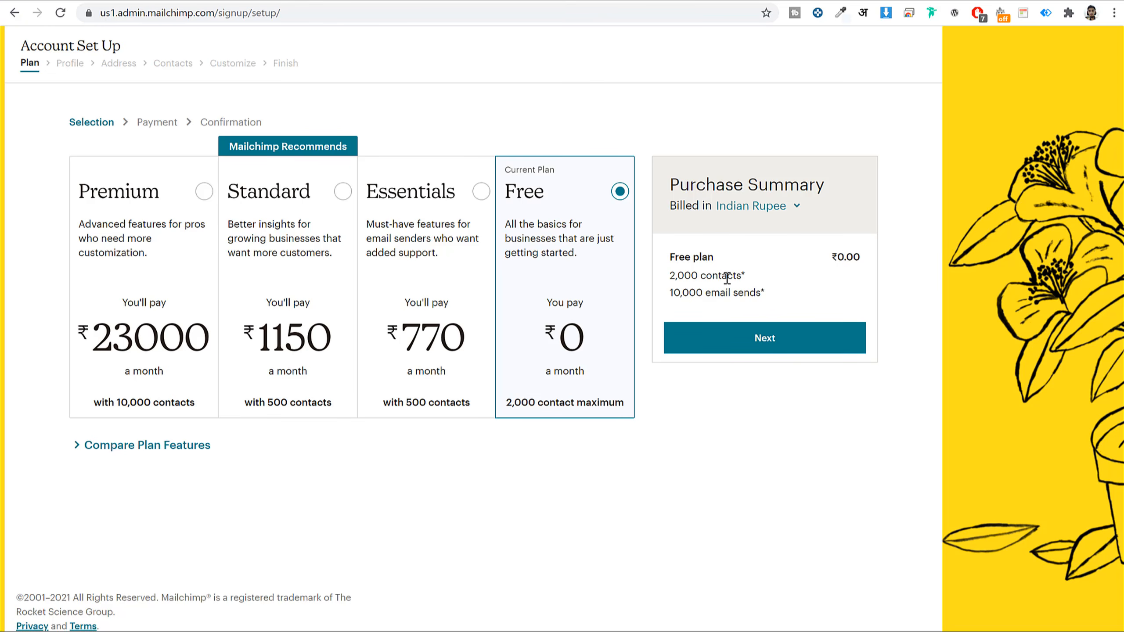
# - Review the Free plan's 2,000 contacts and 10,000 email sends, then continue on the Free plan
pyautogui.moveTo(672, 275); pyautogui.dragTo(745, 277)
pyautogui.moveTo(670, 290); pyautogui.dragTo(762, 296)
pyautogui.click(800, 300)
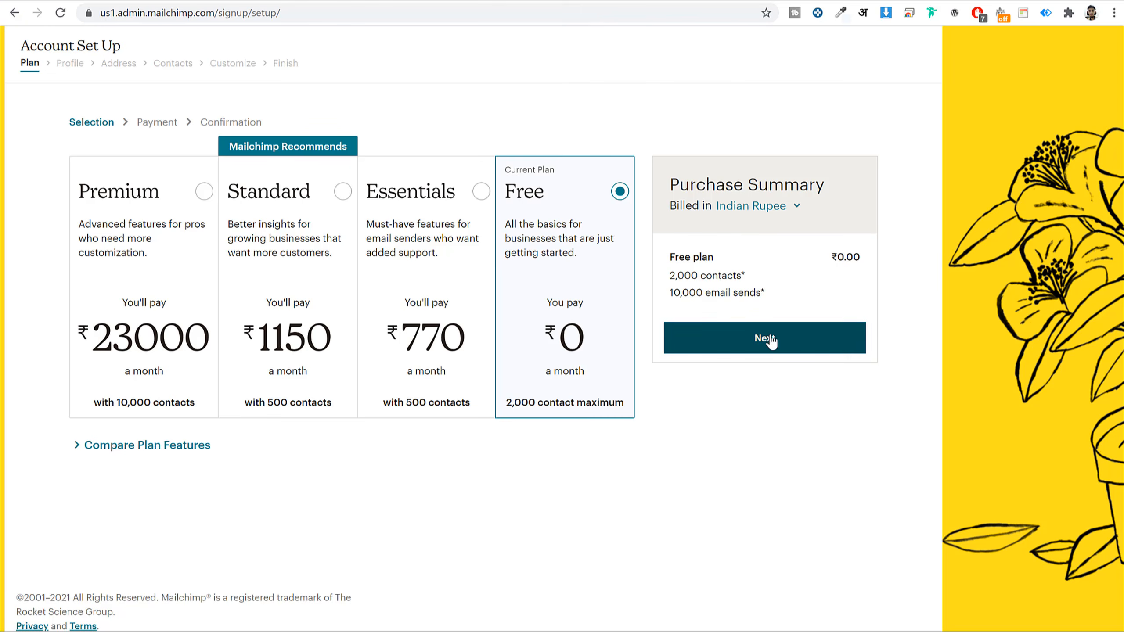
pyautogui.click(789, 336)
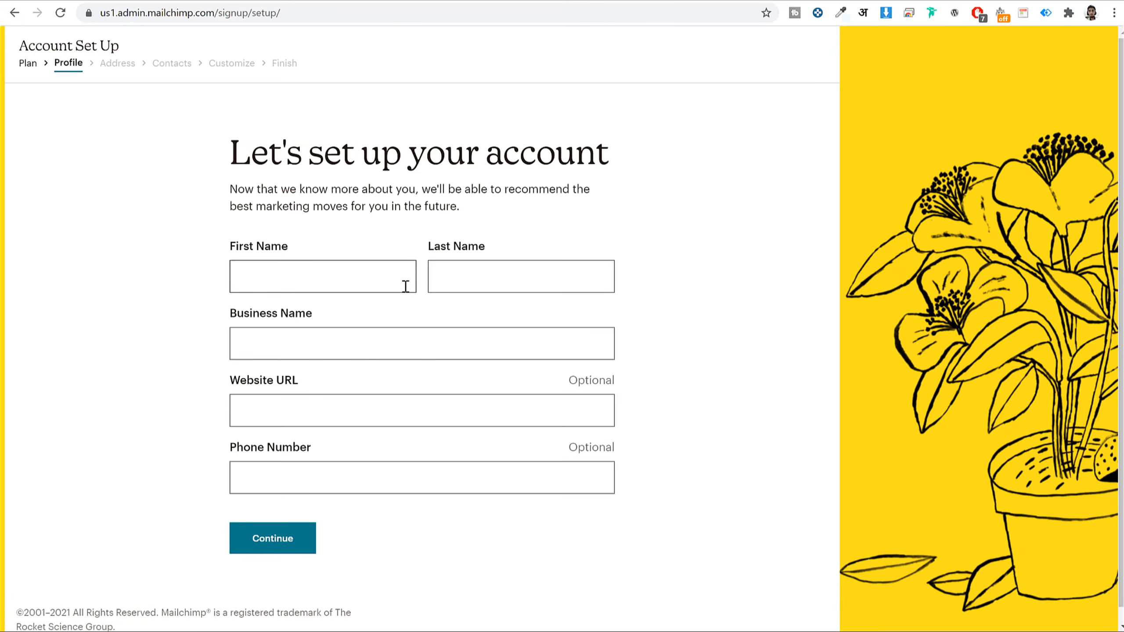
# - Enter the owner's first and last name and the business name Fehem Media
pyautogui.click(372, 284)
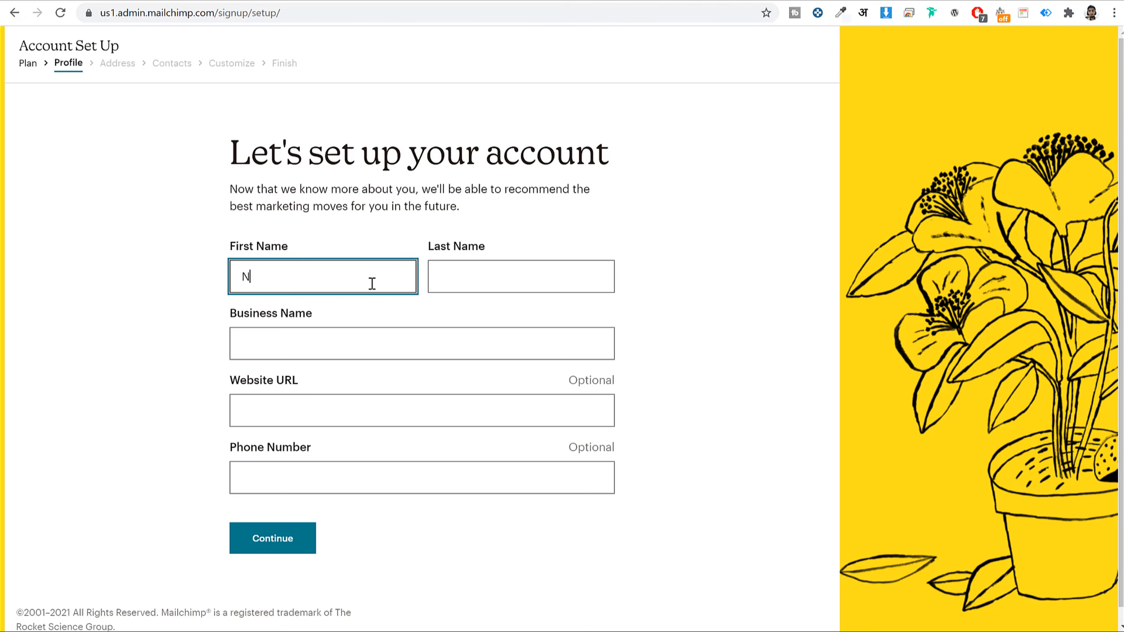
pyautogui.press('Tab')
pyautogui.press('Tab')
pyautogui.write('Fehem Media')
pyautogui.click(743, 296)
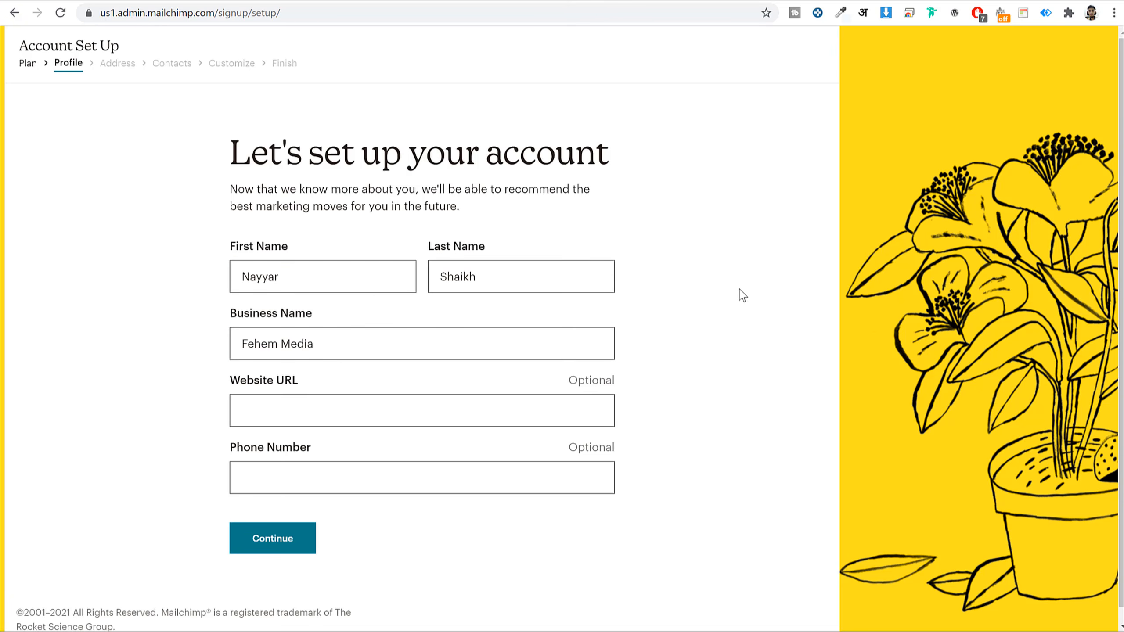
pyautogui.click(361, 418)
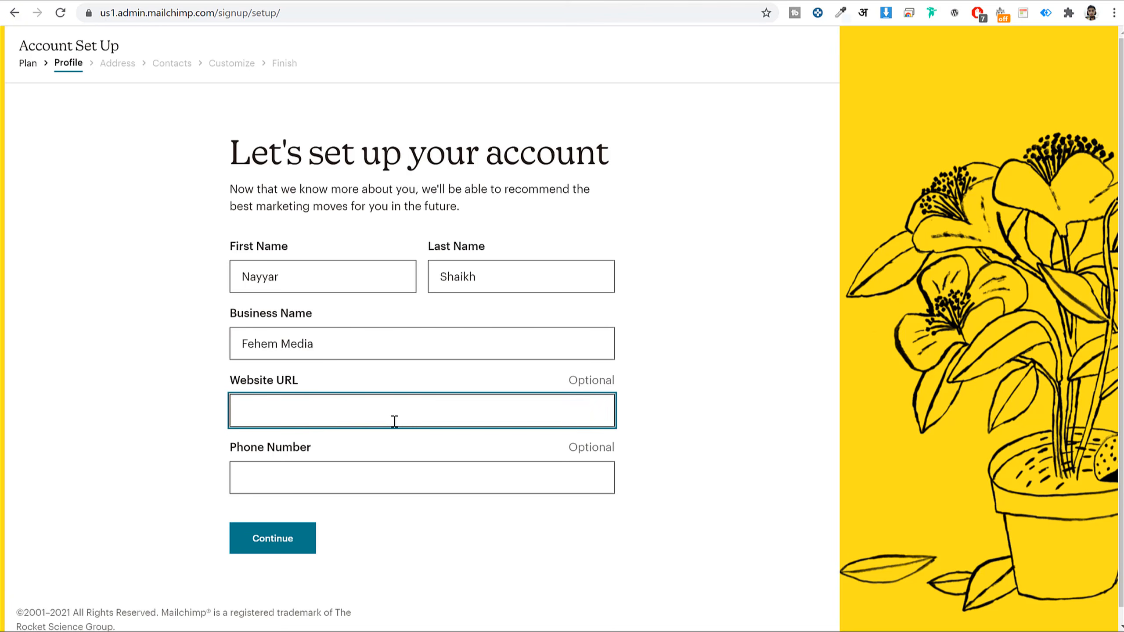
pyautogui.doubleClick(603, 379)
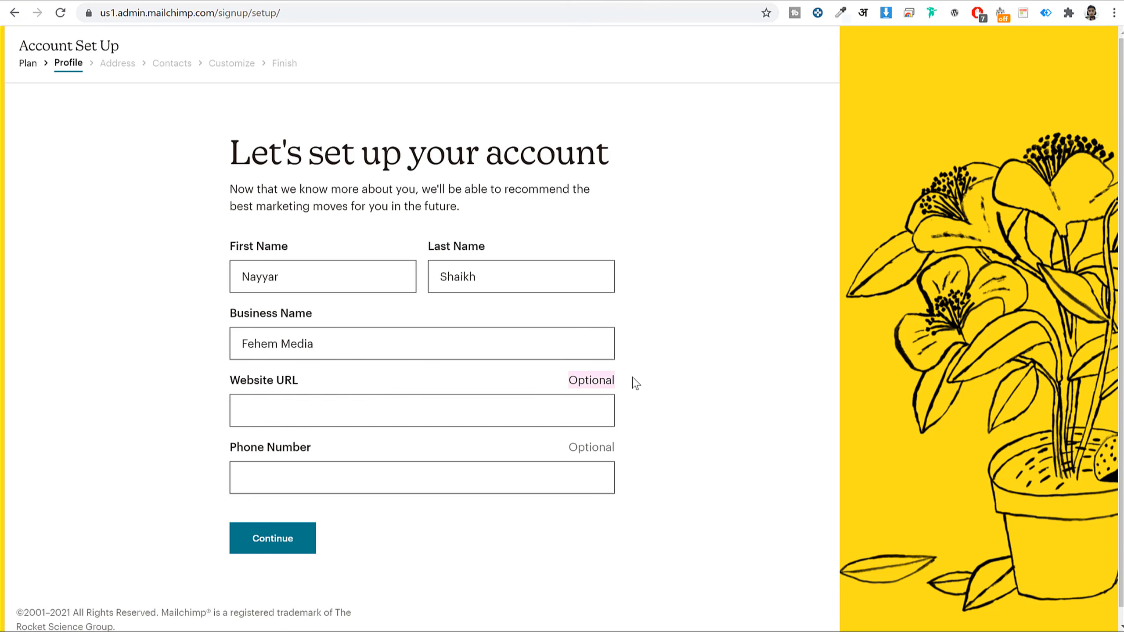
pyautogui.click(337, 416)
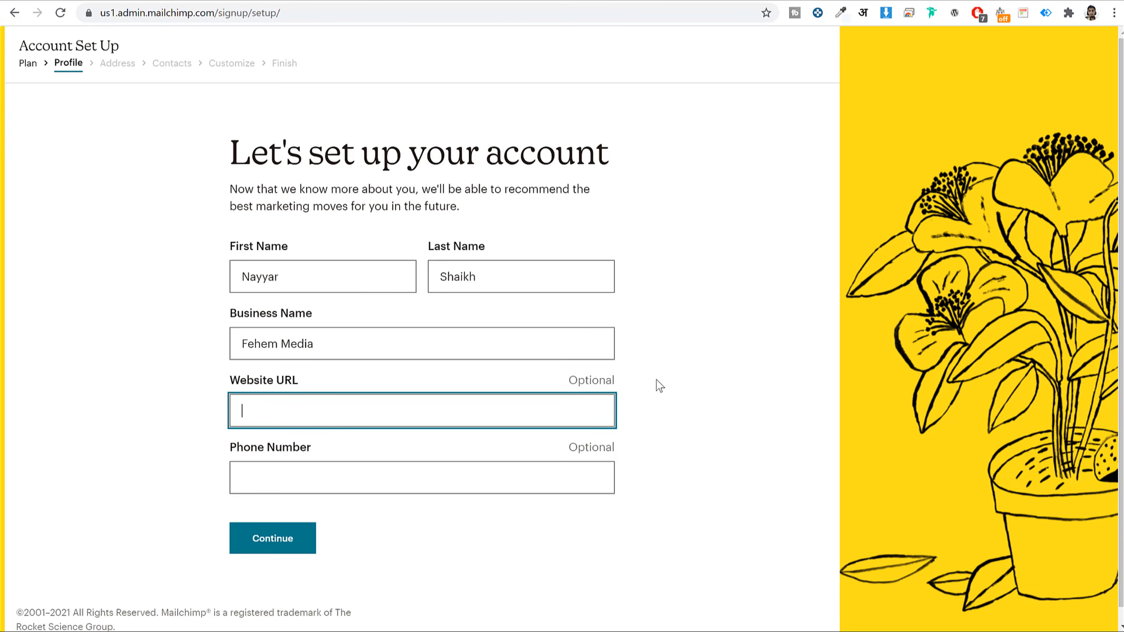
pyautogui.click(290, 1)
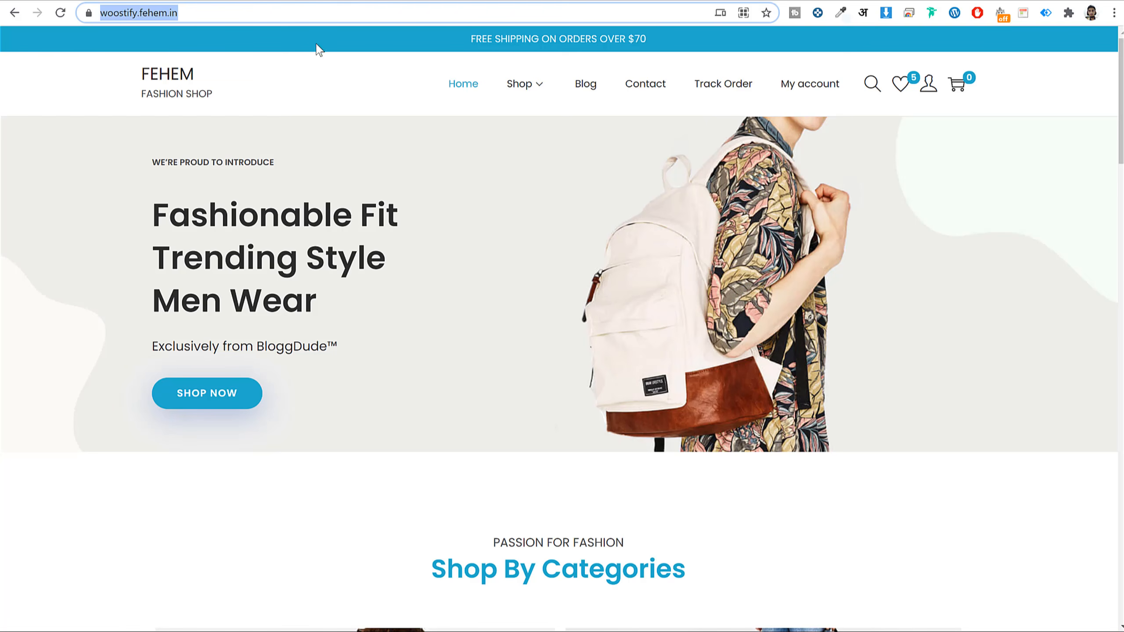
pyautogui.hotkey('ctrl', 'c')
pyautogui.hotkey('ctrl', 'shift', 'Tab')
pyautogui.hotkey('ctrl', 'v')
# - Enter the phone number, reselect the website URL, and switch back to the shop site
pyautogui.click(331, 481)
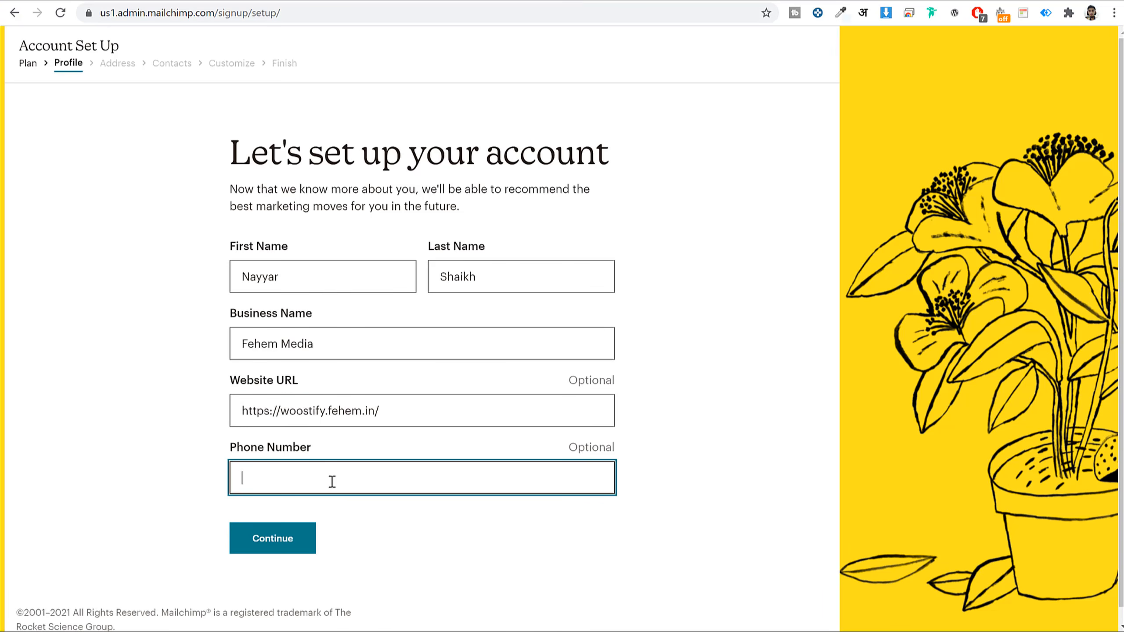
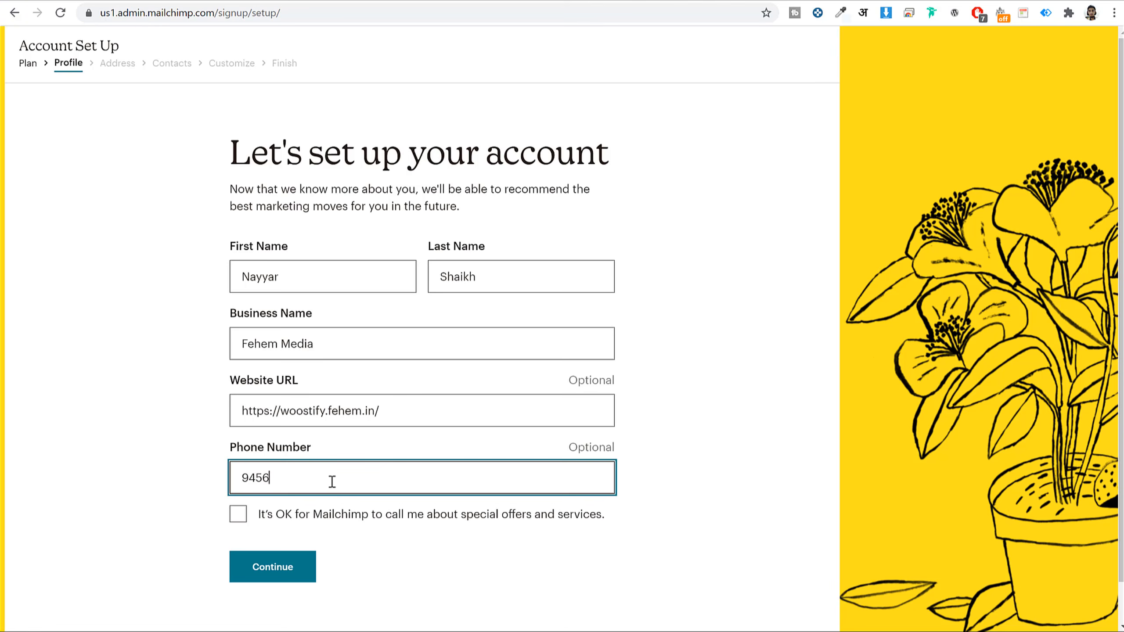
pyautogui.click(770, 352)
pyautogui.click(444, 413)
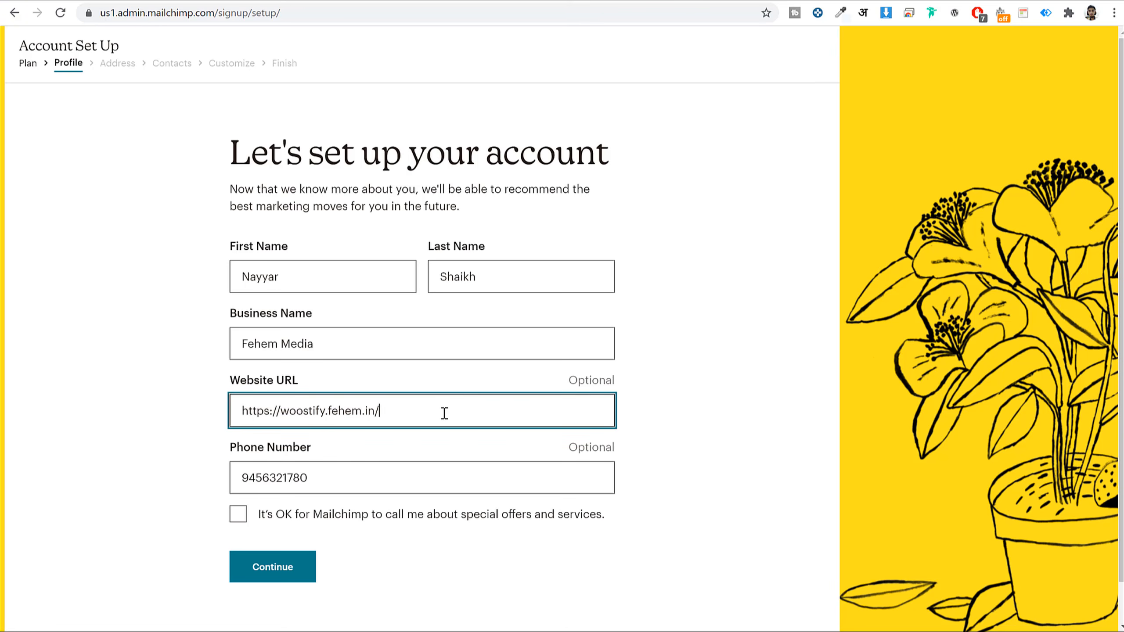
pyautogui.hotkey('ctrl', 'a')
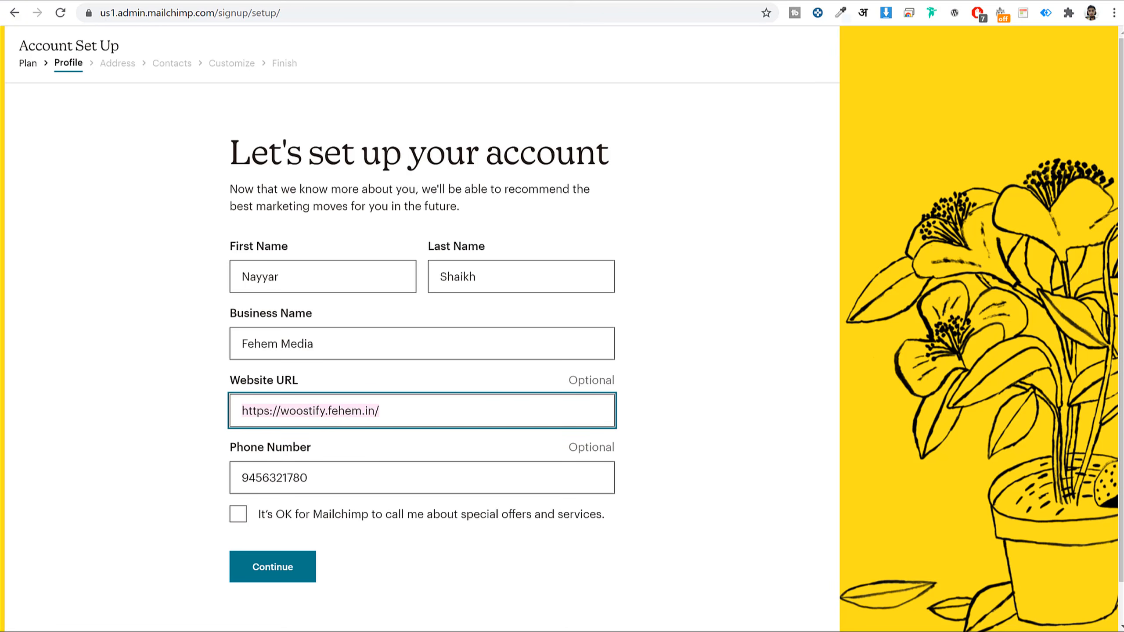
pyautogui.click(265, 0)
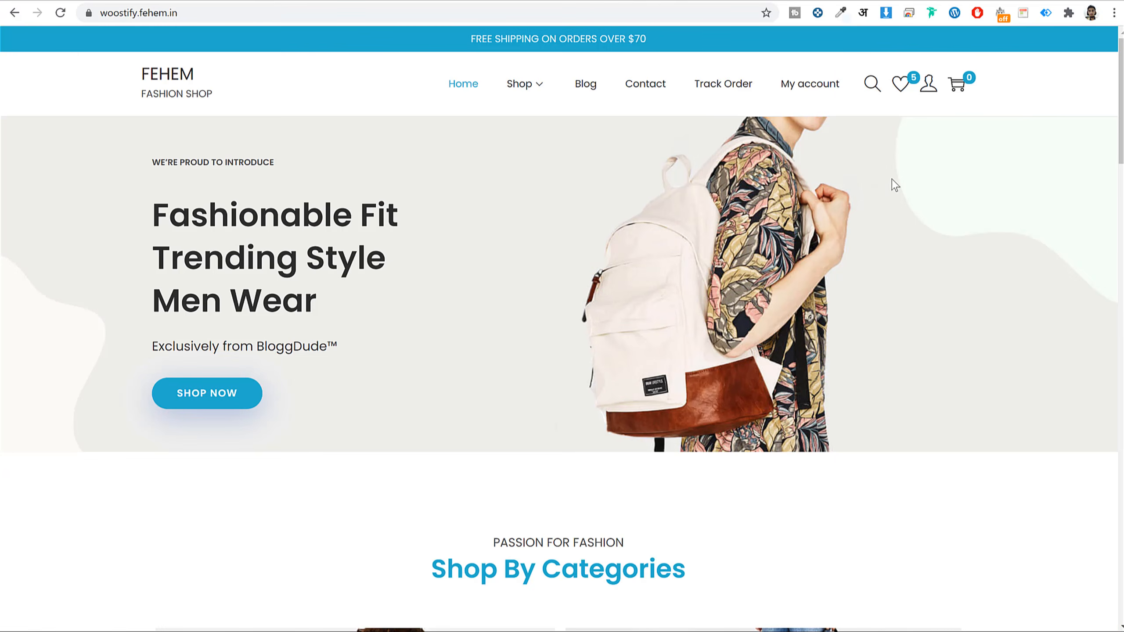
# - Browse the shop, add the Working Boy T-Shirt to the wishlist and open its product page
pyautogui.scroll(-20, 903, 304)
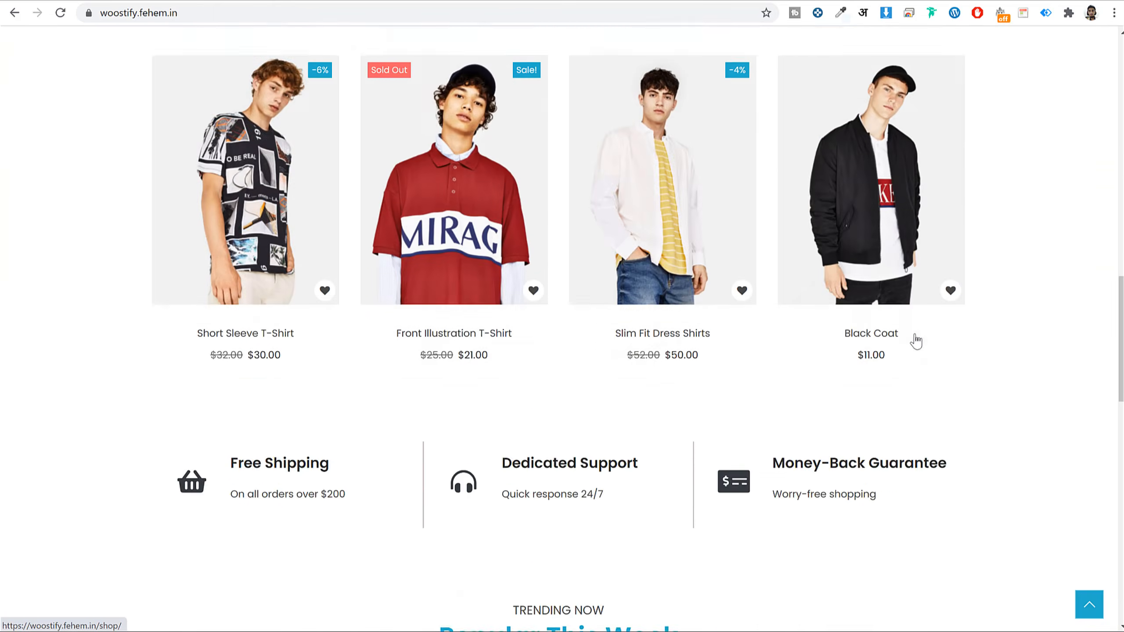
pyautogui.scroll(-15, 805, 270)
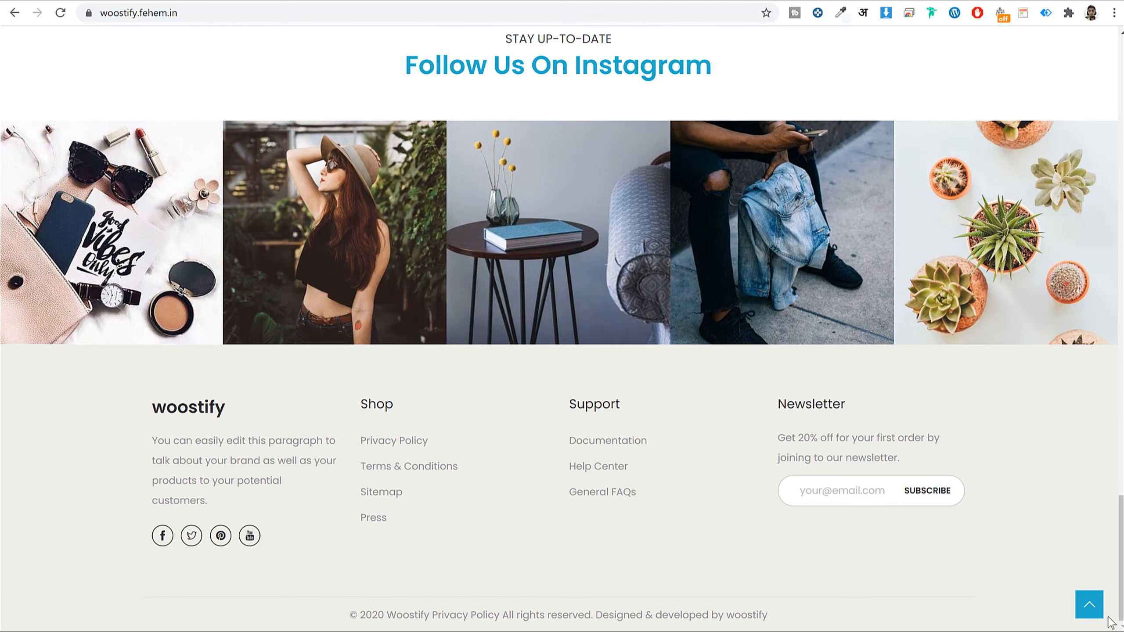
pyautogui.click(1087, 602)
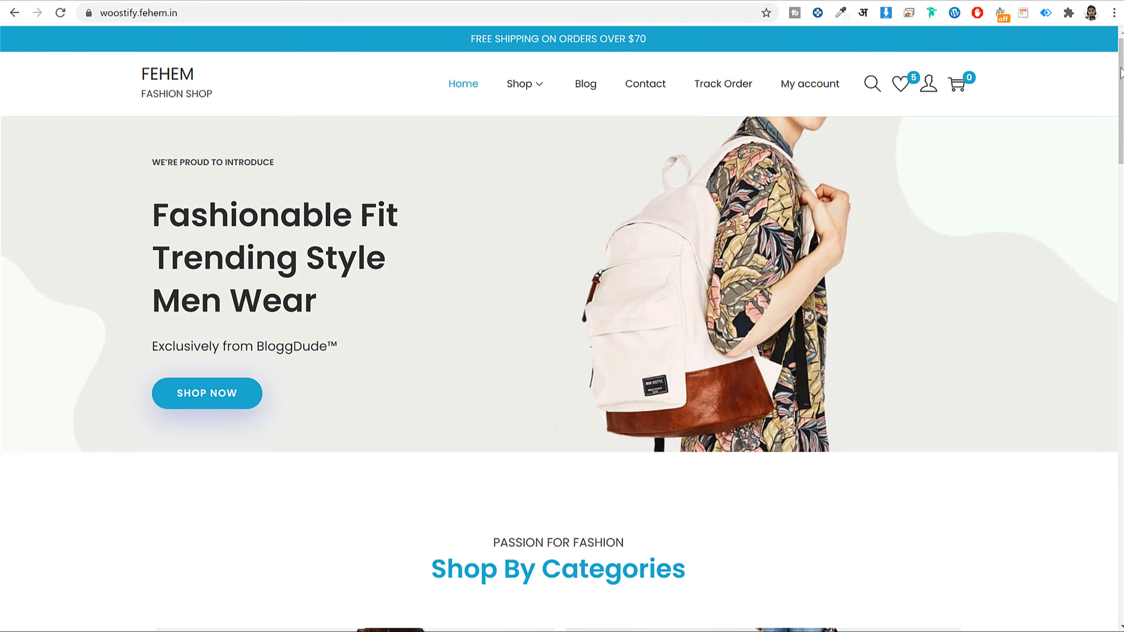
pyautogui.moveTo(1121, 73); pyautogui.dragTo(1097, 305)
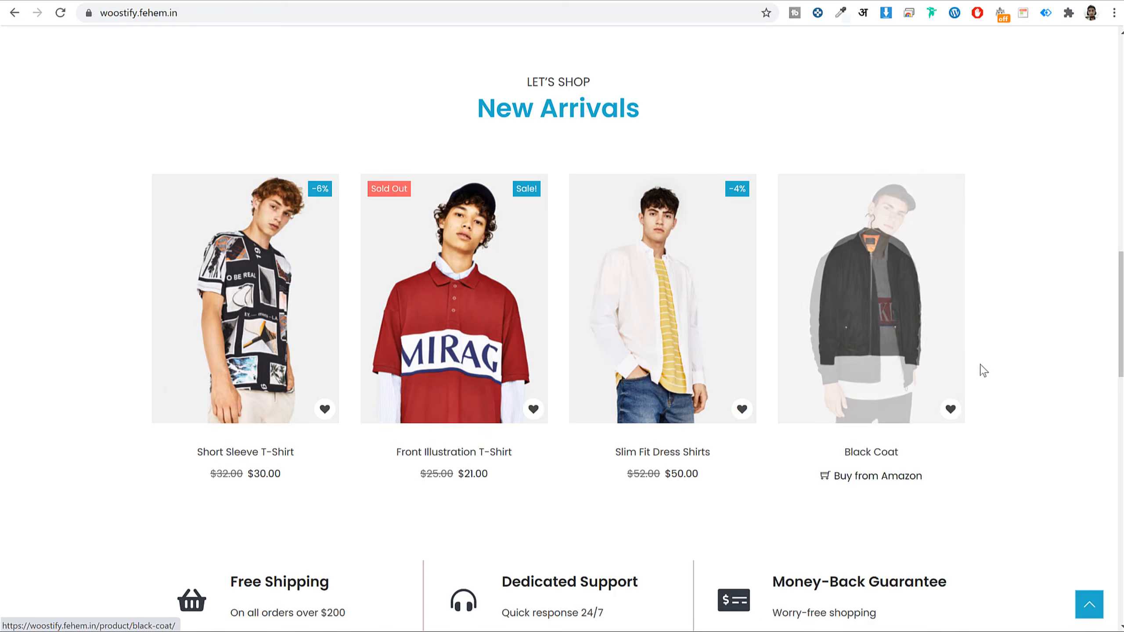
pyautogui.scroll(-10, 992, 385)
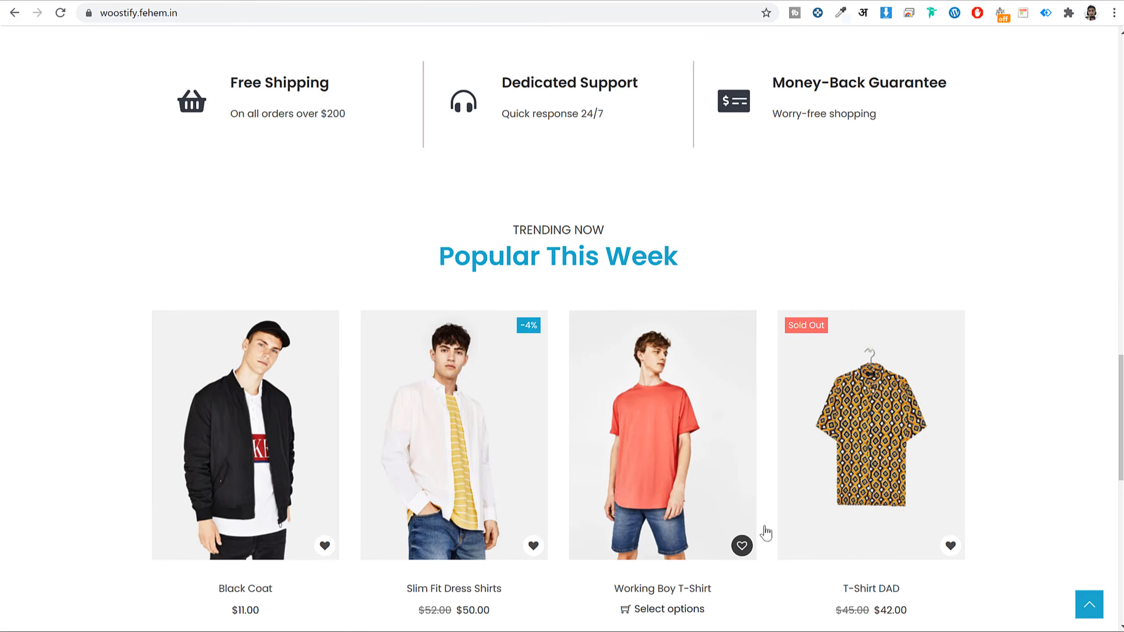
pyautogui.scroll(-3, 770, 529)
pyautogui.click(743, 403)
pyautogui.click(547, 392)
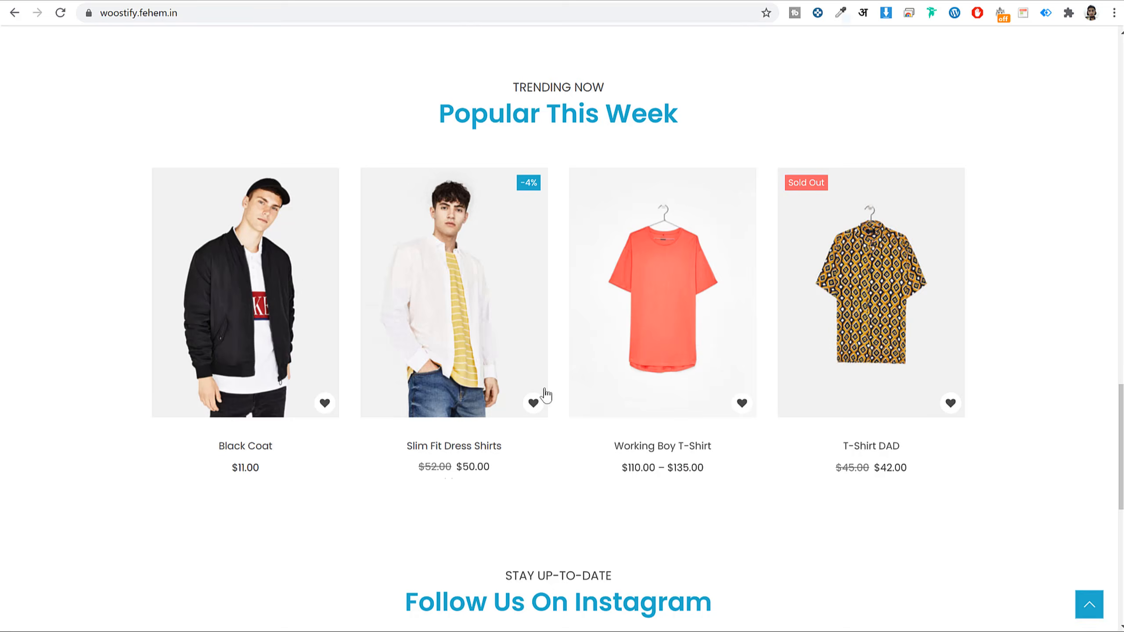
pyautogui.click(694, 283)
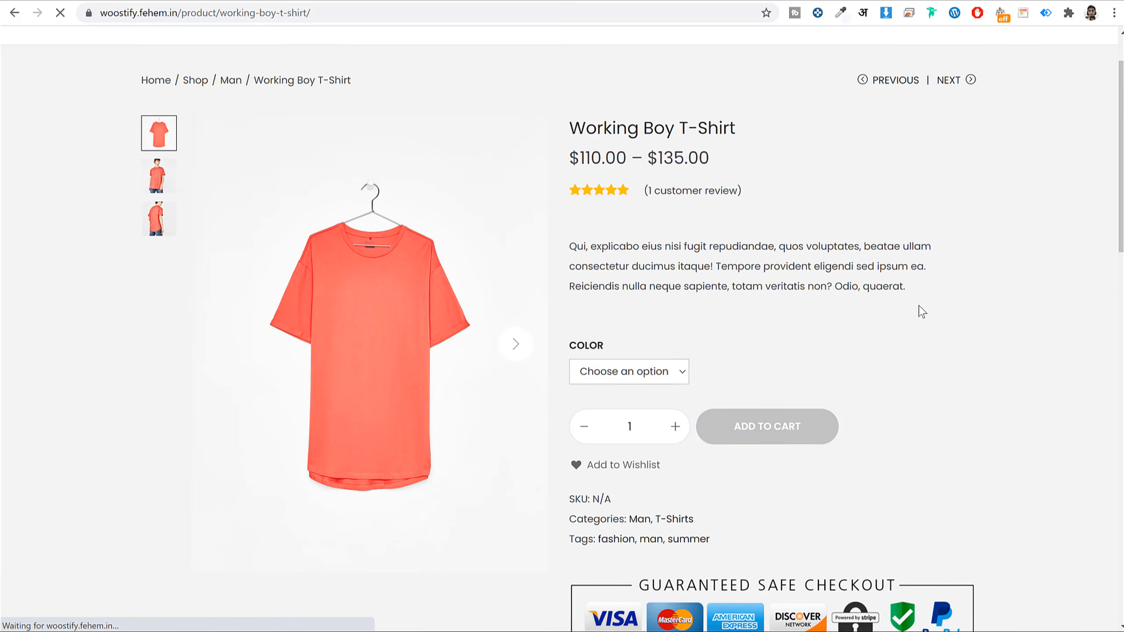
# - Check the T-Shirt's Additional information, Reviews and Description tabs, then go to the Track Order page
pyautogui.scroll(-10, 778, 336)
pyautogui.click(574, 205)
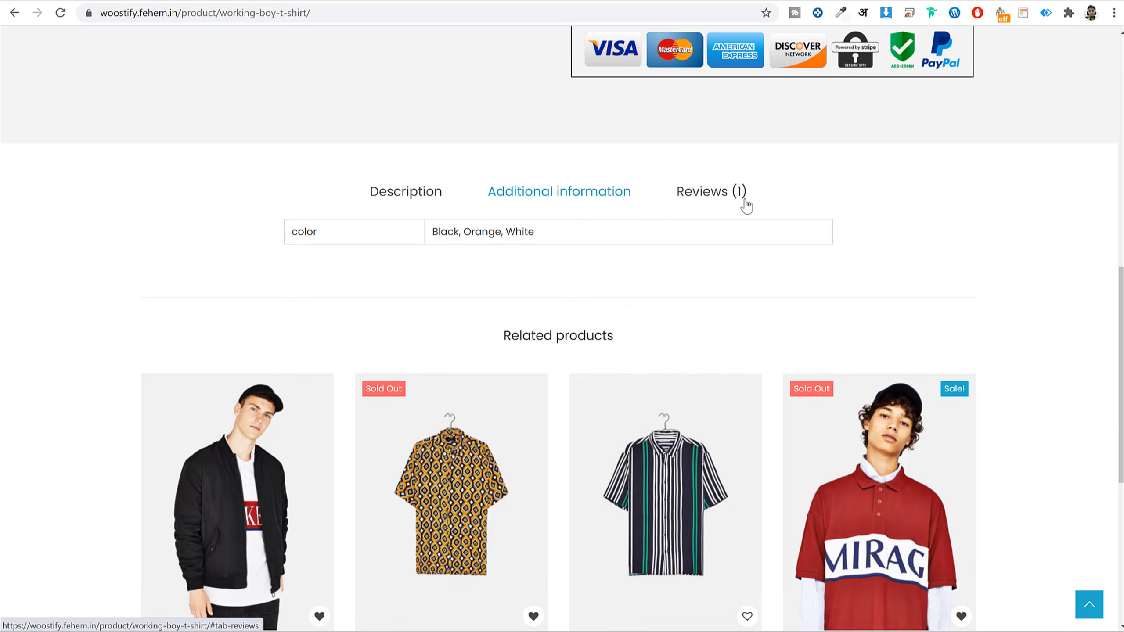
pyautogui.click(745, 205)
pyautogui.click(435, 193)
pyautogui.scroll(-10, 762, 409)
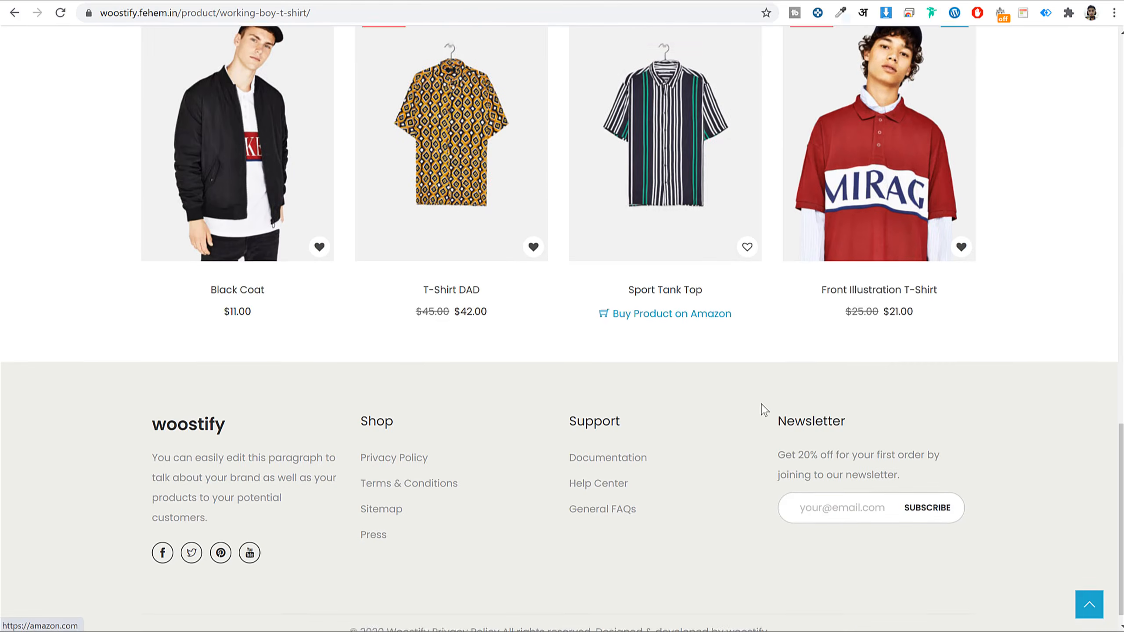
pyautogui.scroll(15, 762, 410)
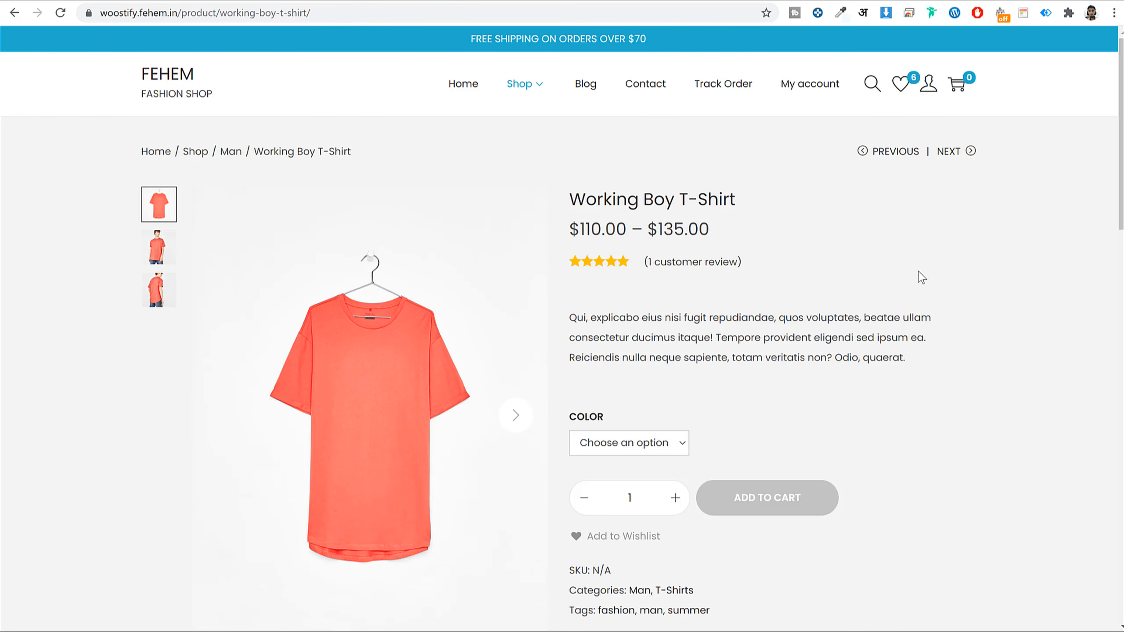
pyautogui.click(707, 91)
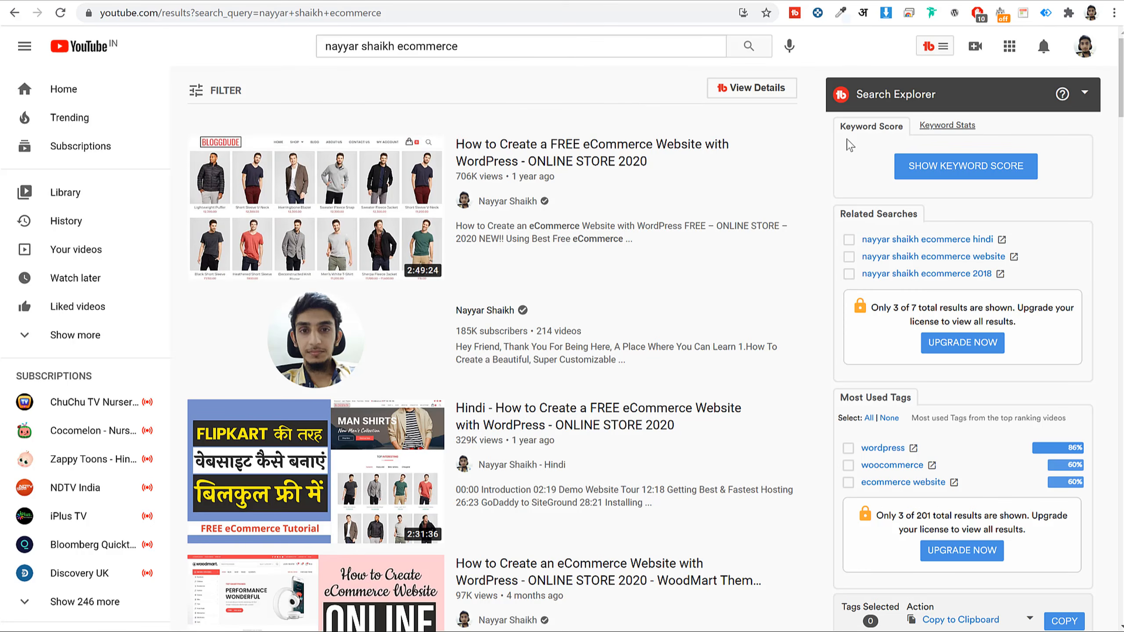
# - Visit the store's home page, scroll the YouTube ecommerce results, then return to the Mailchimp tab
pyautogui.click(250, 1)
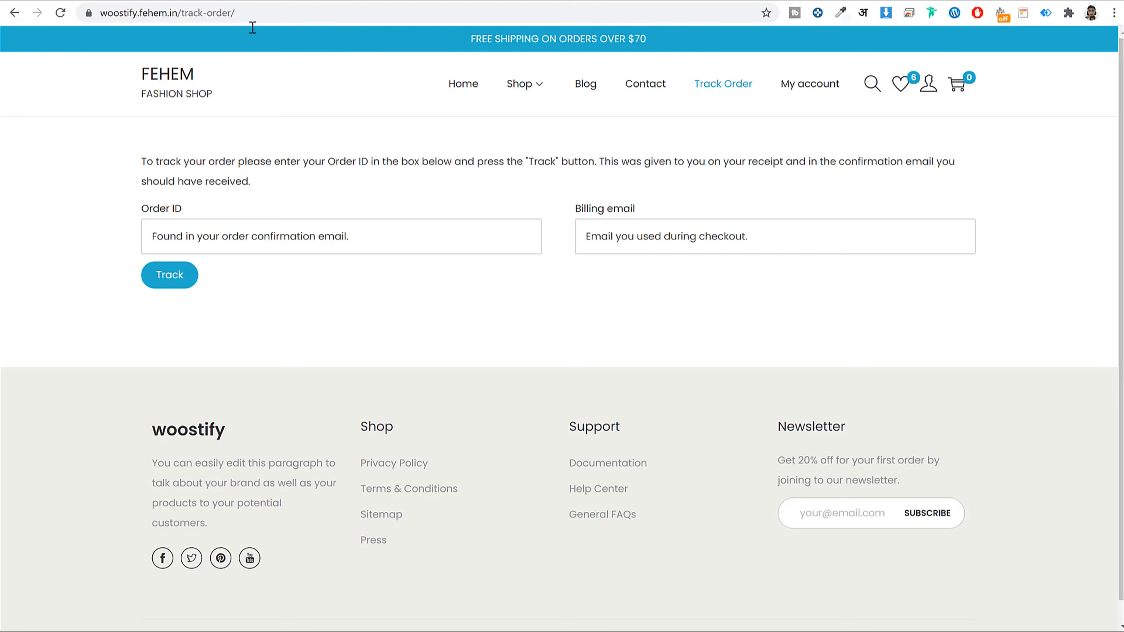
pyautogui.click(159, 81)
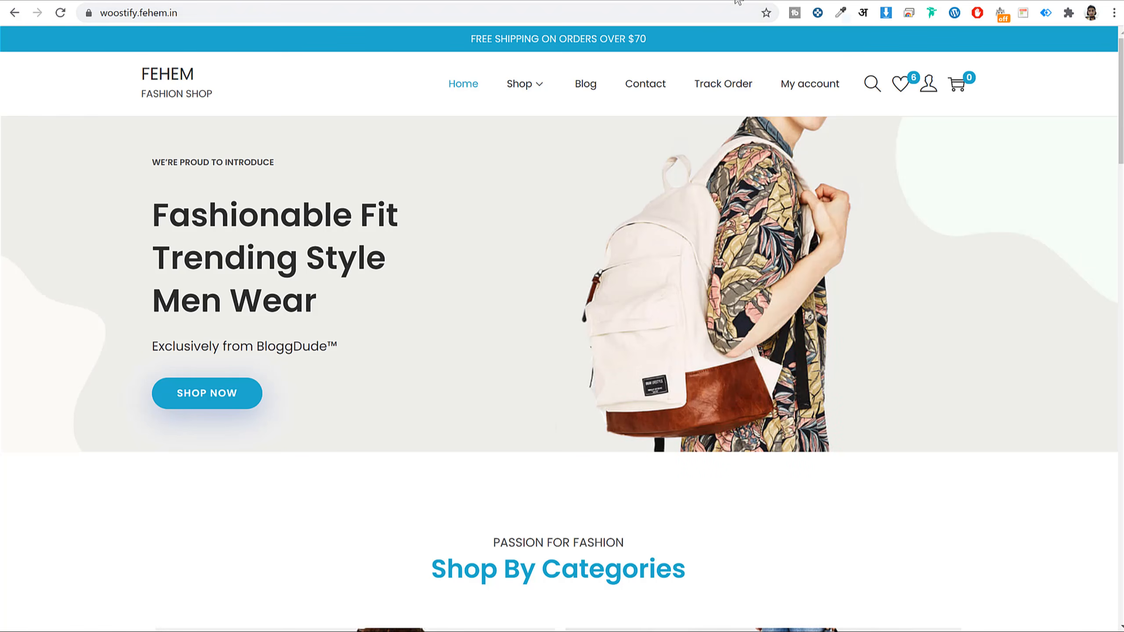
pyautogui.click(737, 1)
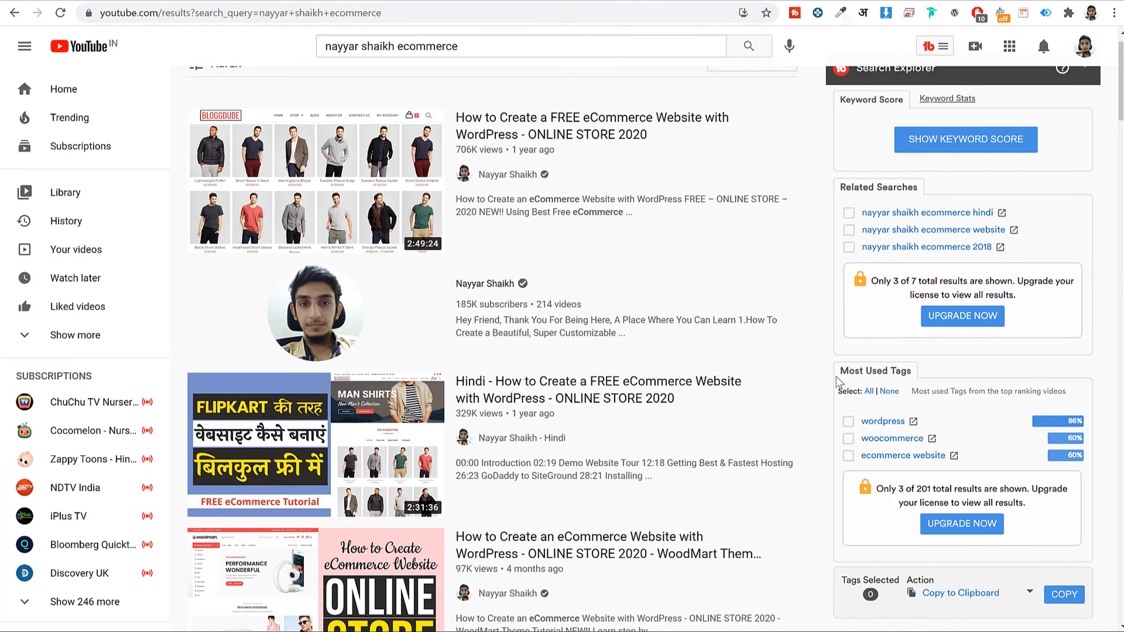
pyautogui.scroll(-15, 838, 398)
pyautogui.scroll(-10, 839, 399)
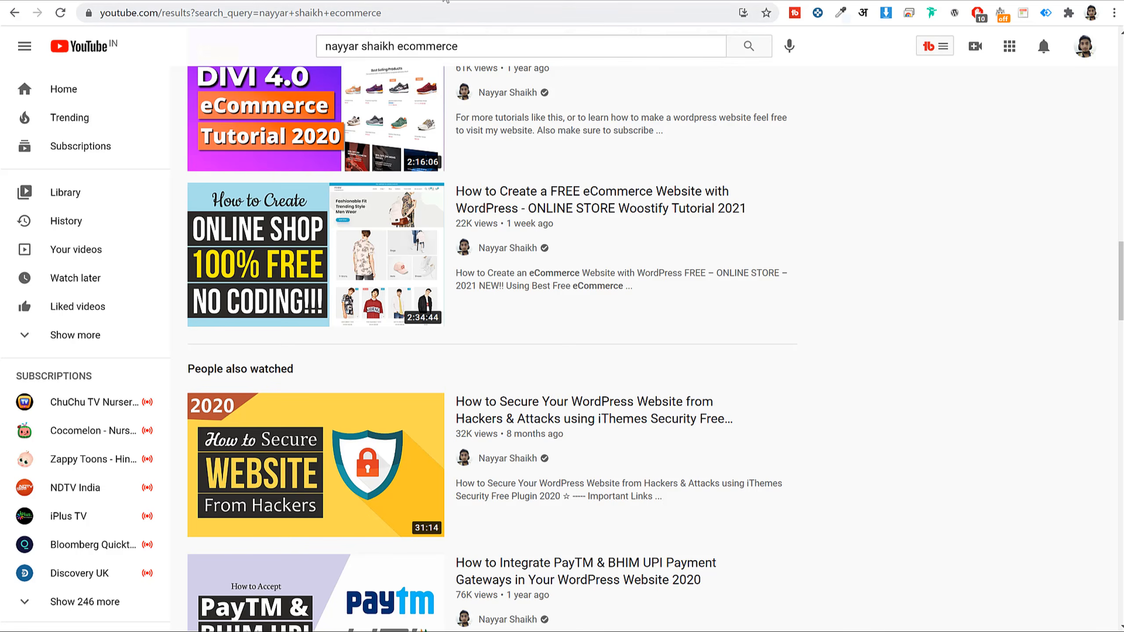
pyautogui.click(628, 1)
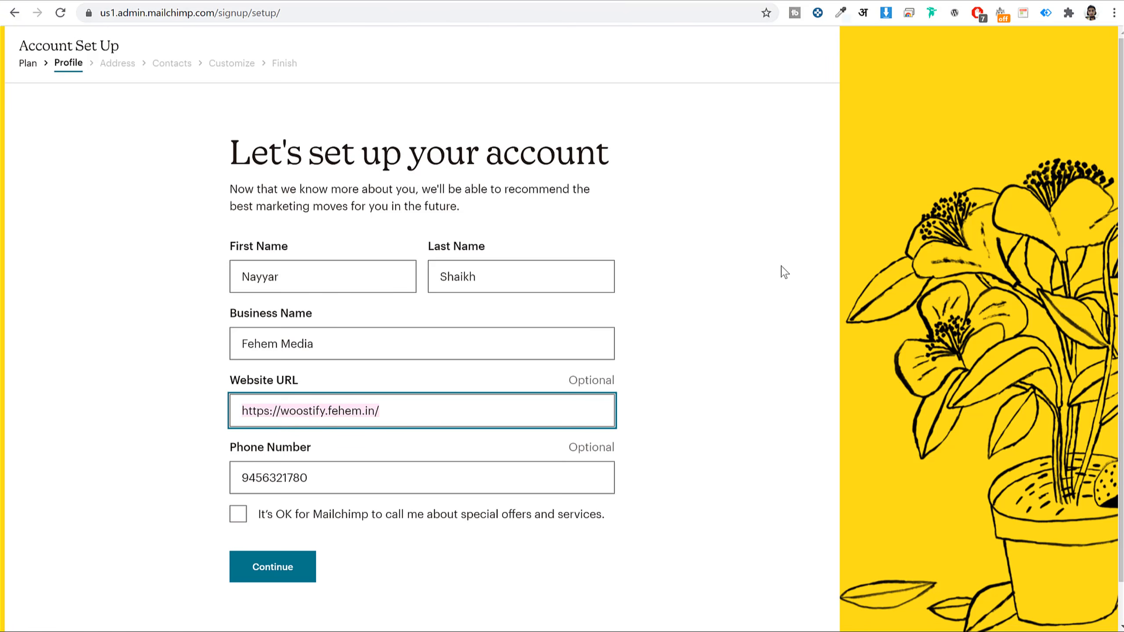
# - Submit the profile details, then fill in the address line, city and state
pyautogui.click(634, 440)
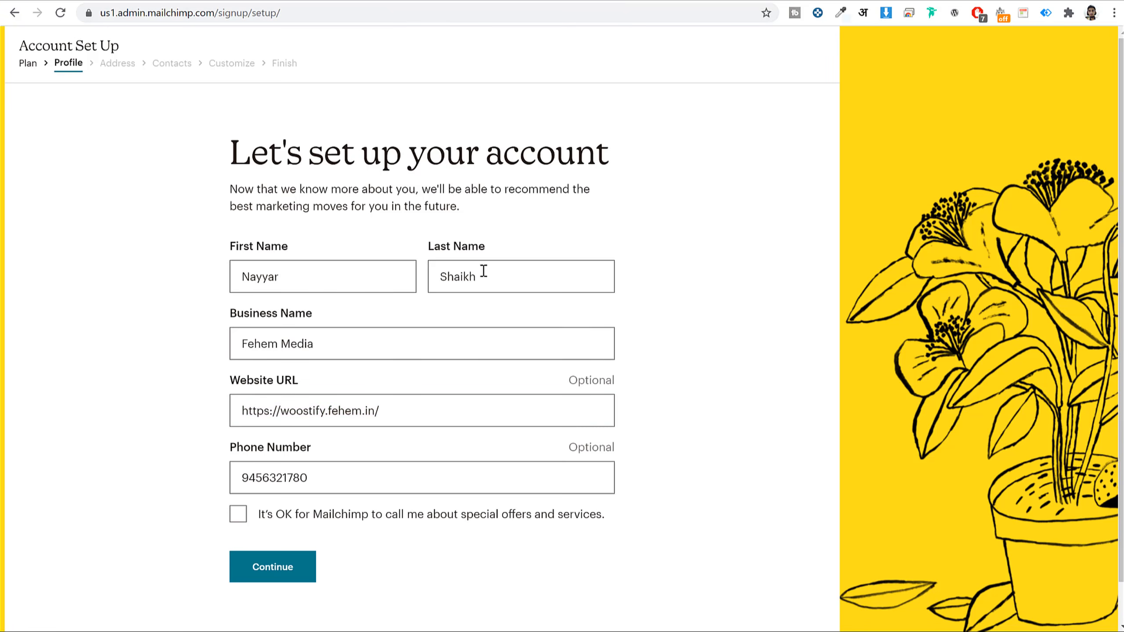
pyautogui.click(285, 566)
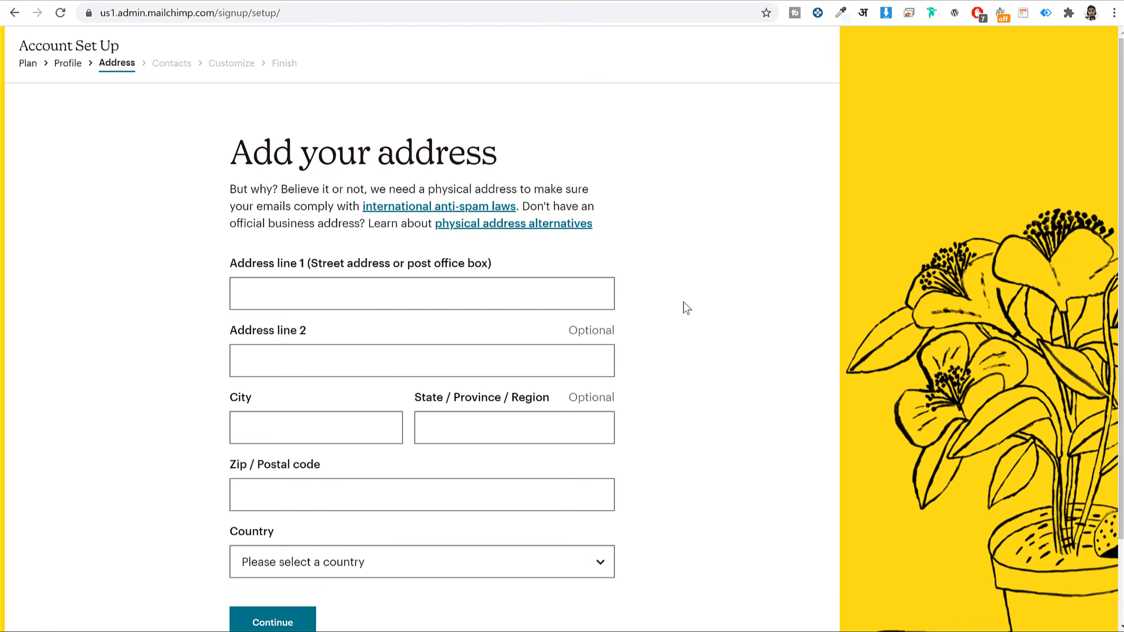
pyautogui.scroll(-3, 684, 309)
pyautogui.click(425, 208)
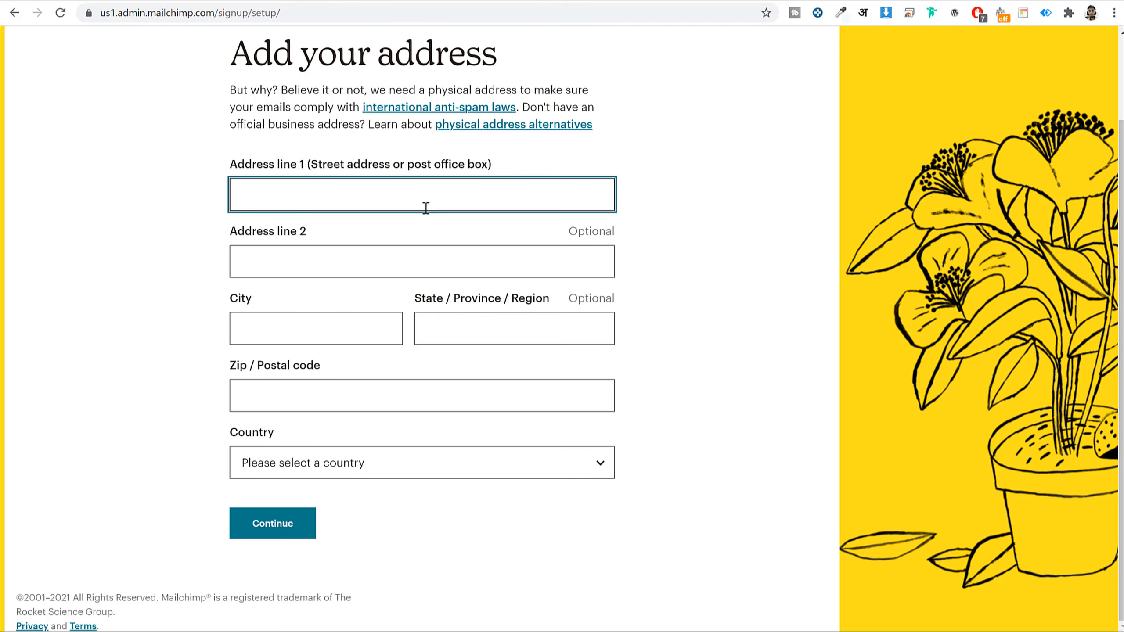
pyautogui.write('3')
pyautogui.press('Tab')
pyautogui.press('Tab')
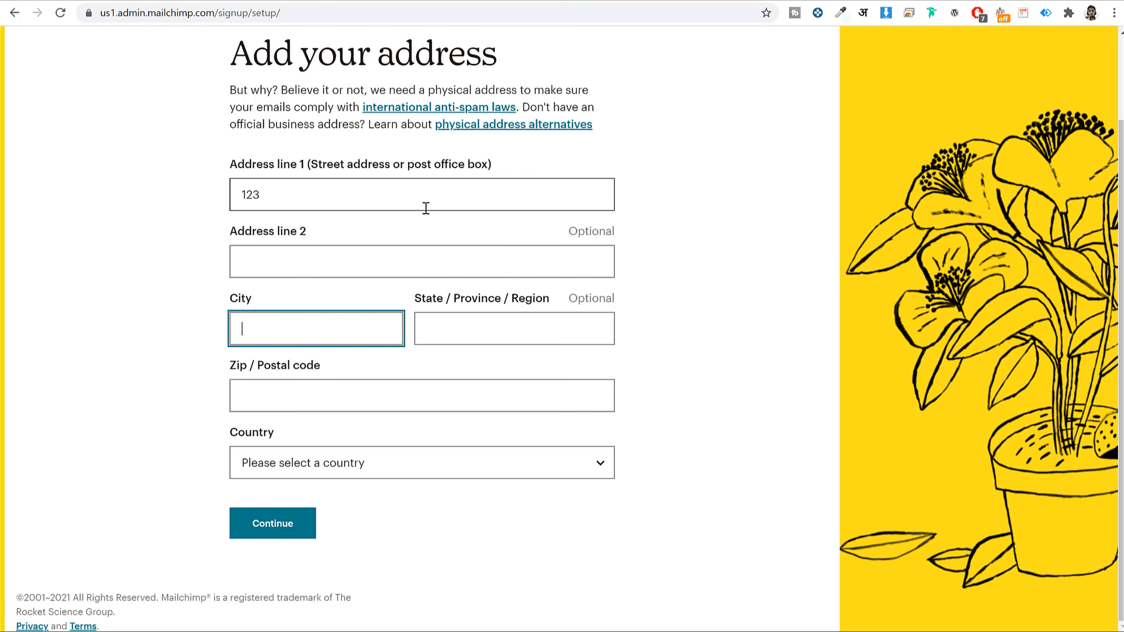
pyautogui.write('Mumbai')
pyautogui.press('Tab')
pyautogui.write('Maharashtra')
pyautogui.press('Tab')
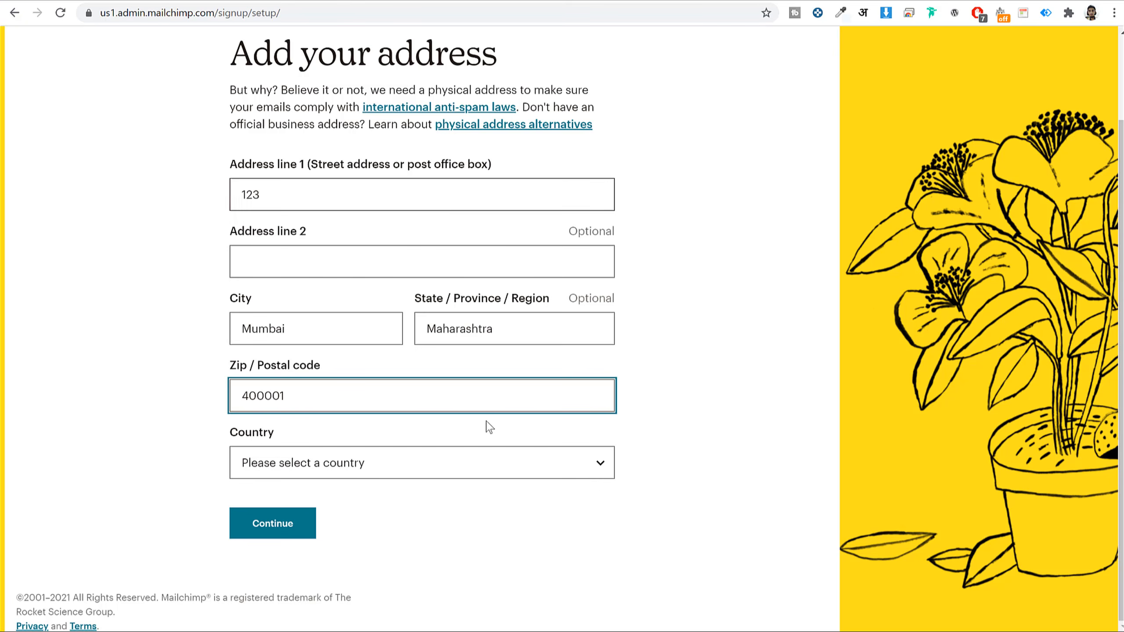
# - Choose India as the country and submit the address
pyautogui.click(474, 469)
pyautogui.write('india')
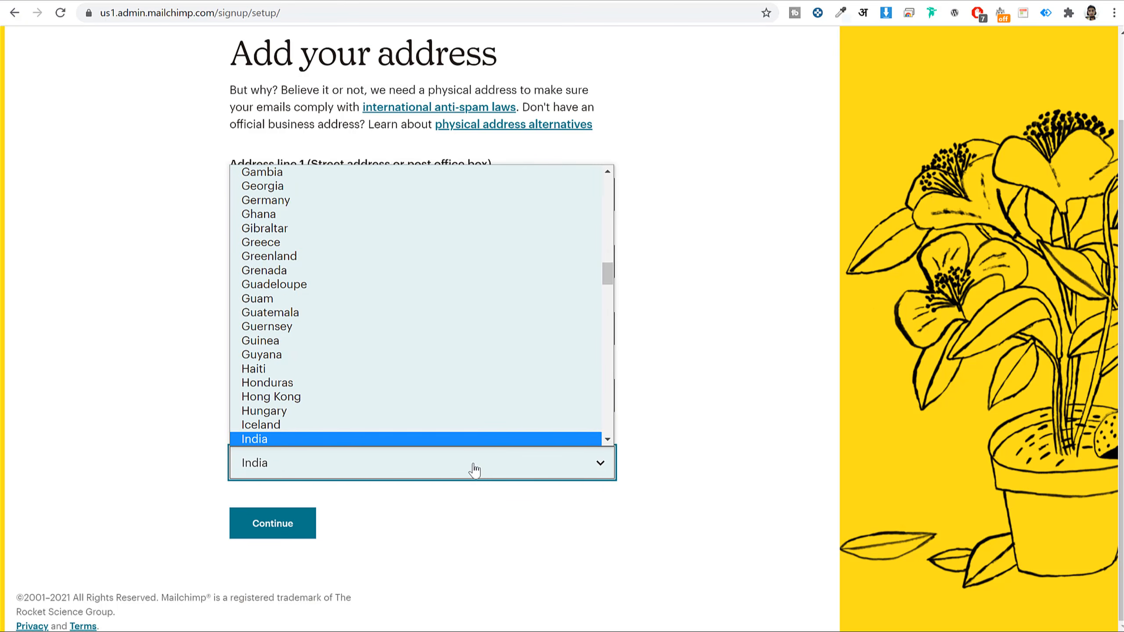
pyautogui.press('Return')
pyautogui.click(267, 527)
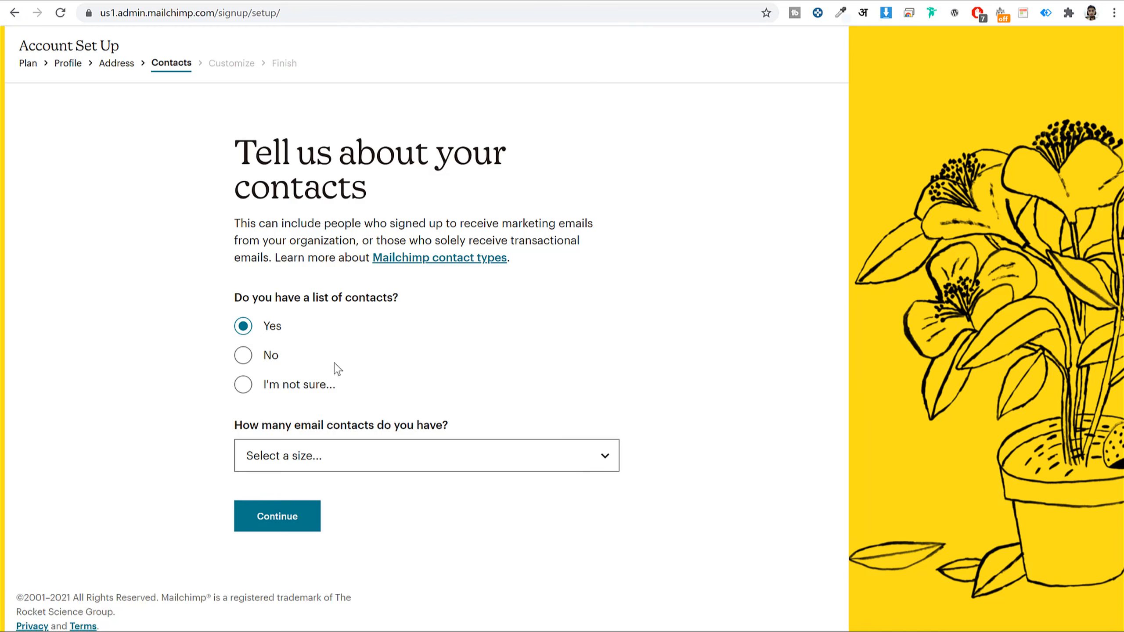
# - Answer No to having a contact list, choose Services as the offering, and skip the shop-location question
pyautogui.click(339, 458)
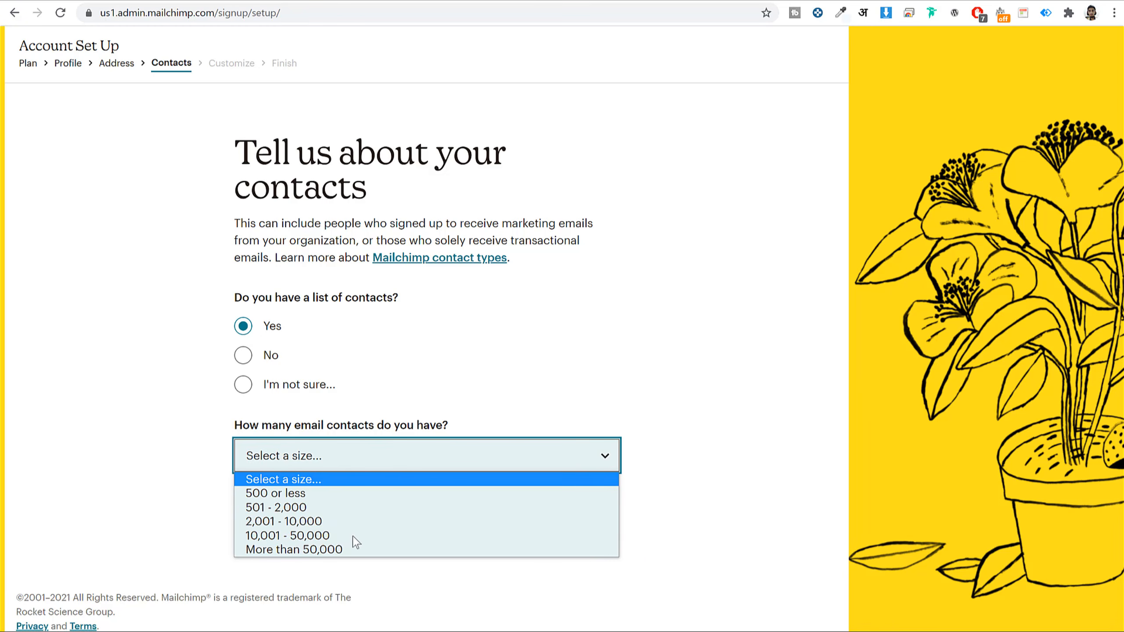
pyautogui.click(298, 404)
pyautogui.click(269, 357)
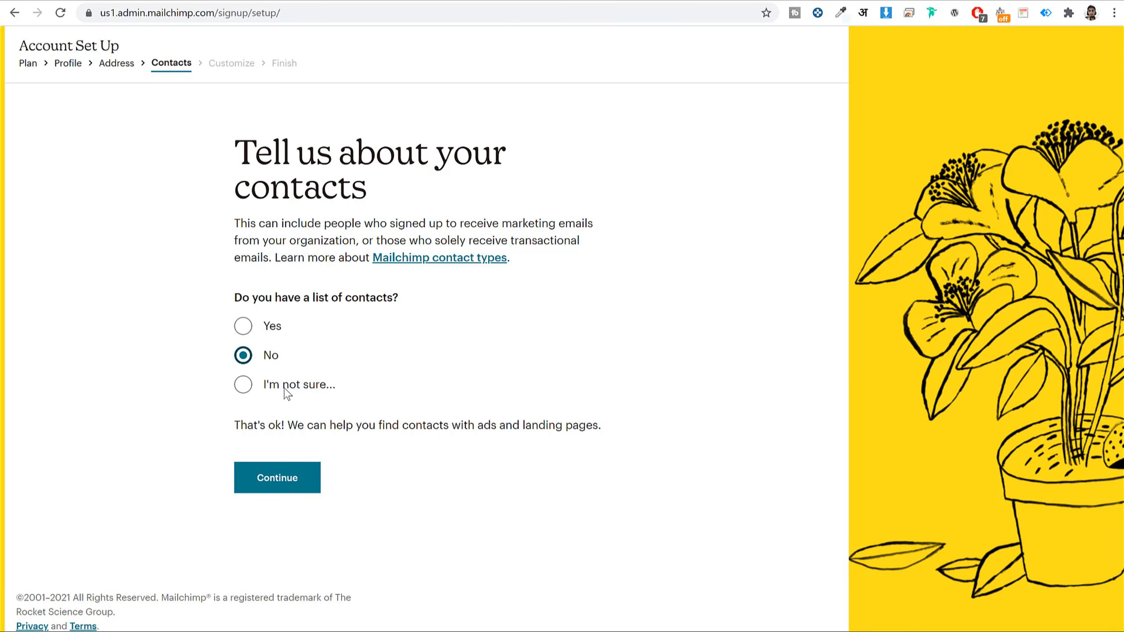
pyautogui.click(294, 485)
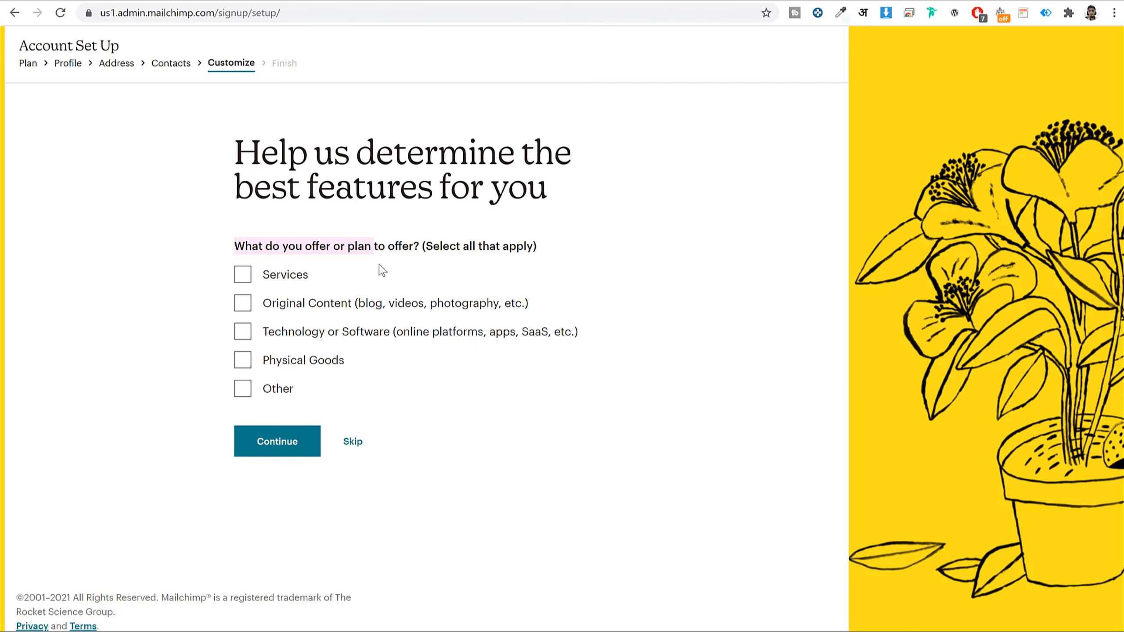
pyautogui.click(288, 278)
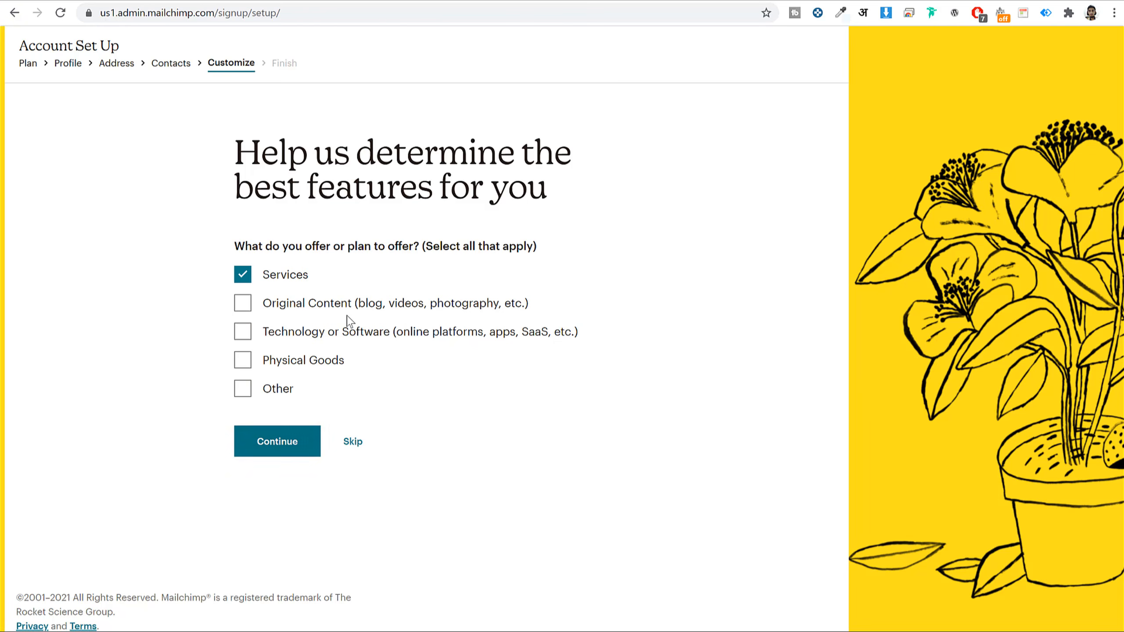
pyautogui.click(292, 445)
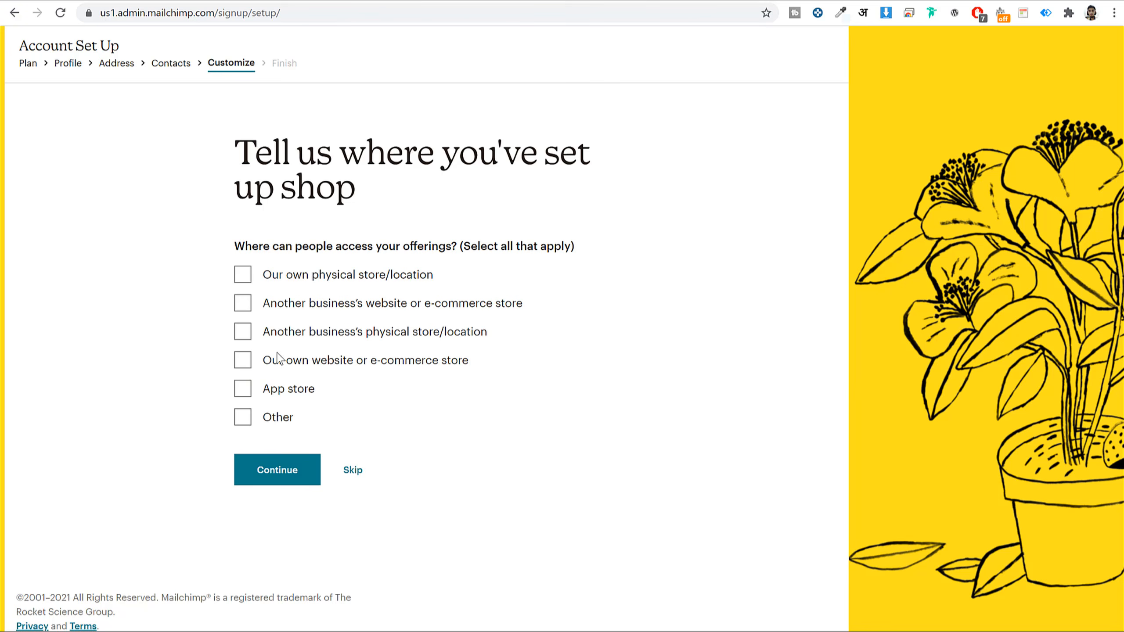
pyautogui.click(353, 470)
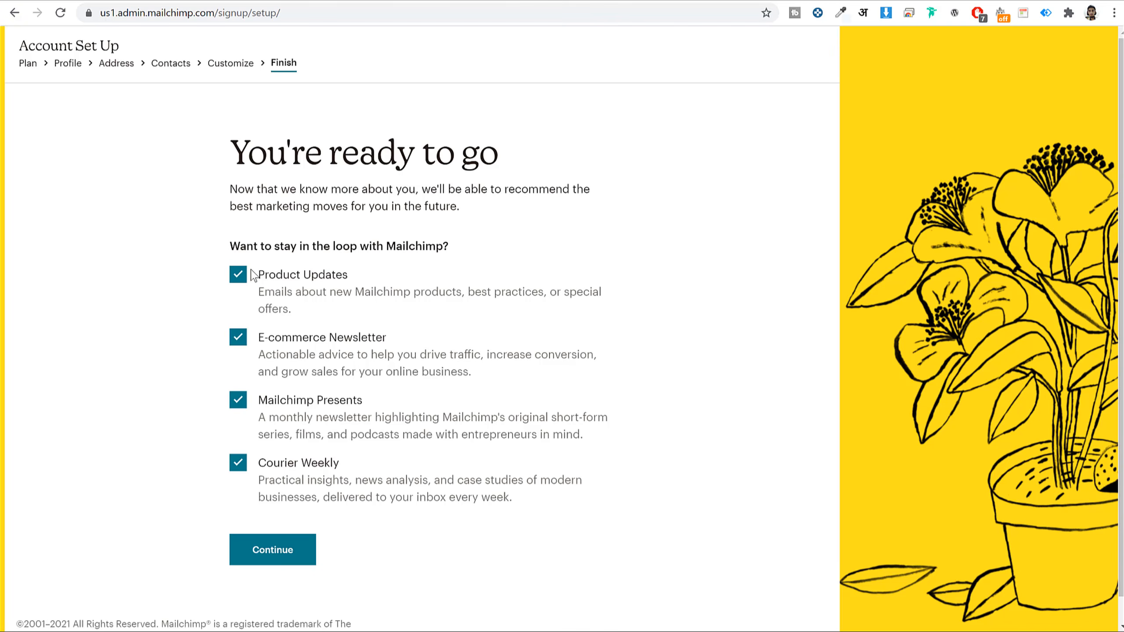
# - Untick Product Updates, E-commerce Newsletter, Mailchimp Presents and Courier Weekly subscriptions
pyautogui.click(237, 275)
pyautogui.click(238, 338)
pyautogui.click(238, 401)
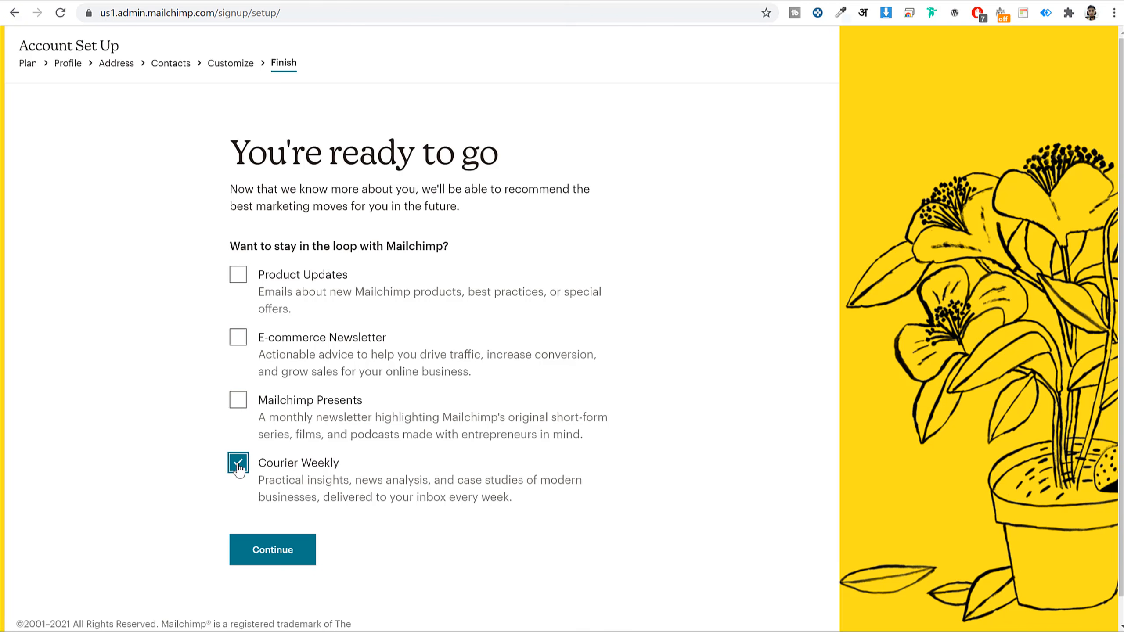
pyautogui.click(238, 463)
pyautogui.click(278, 554)
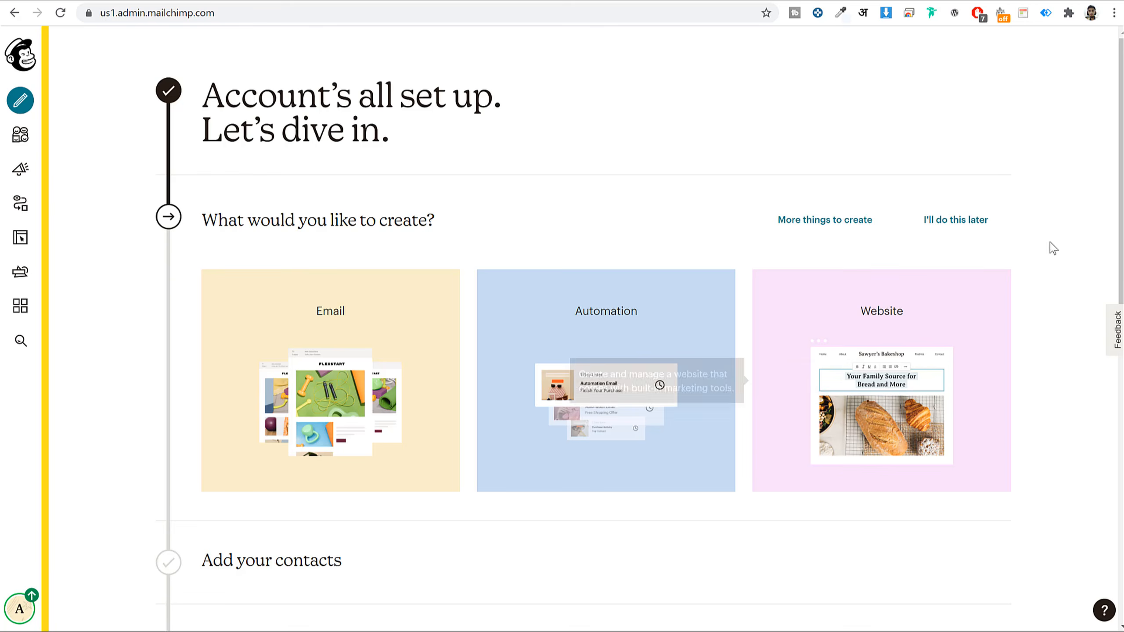
pyautogui.scroll(-1, 860, 310)
pyautogui.scroll(-10, 860, 309)
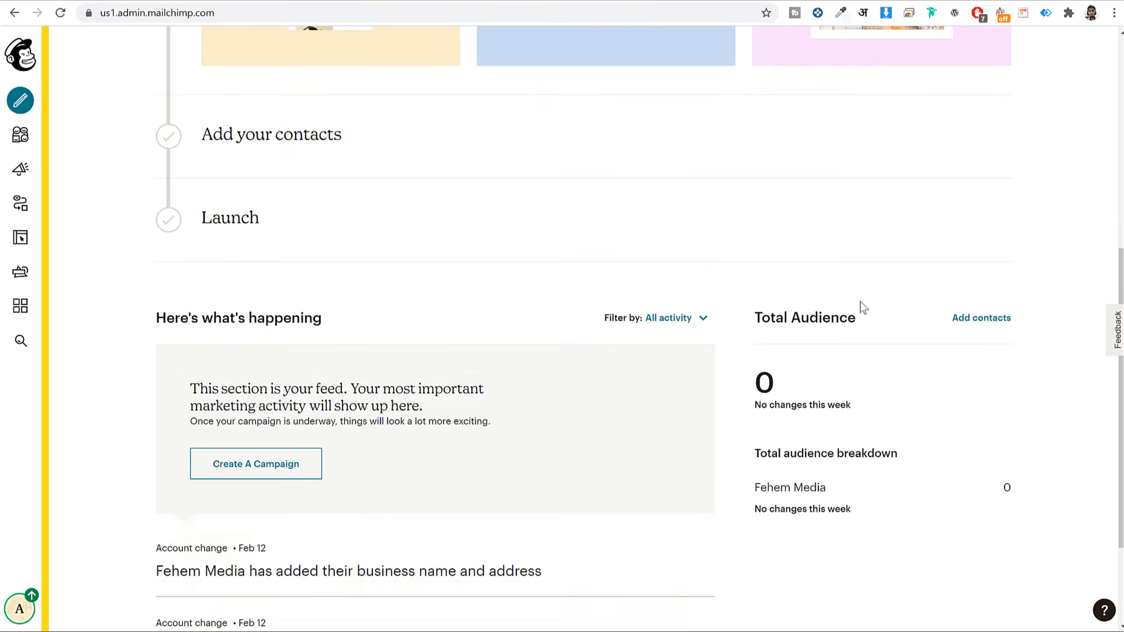
pyautogui.scroll(11, 860, 447)
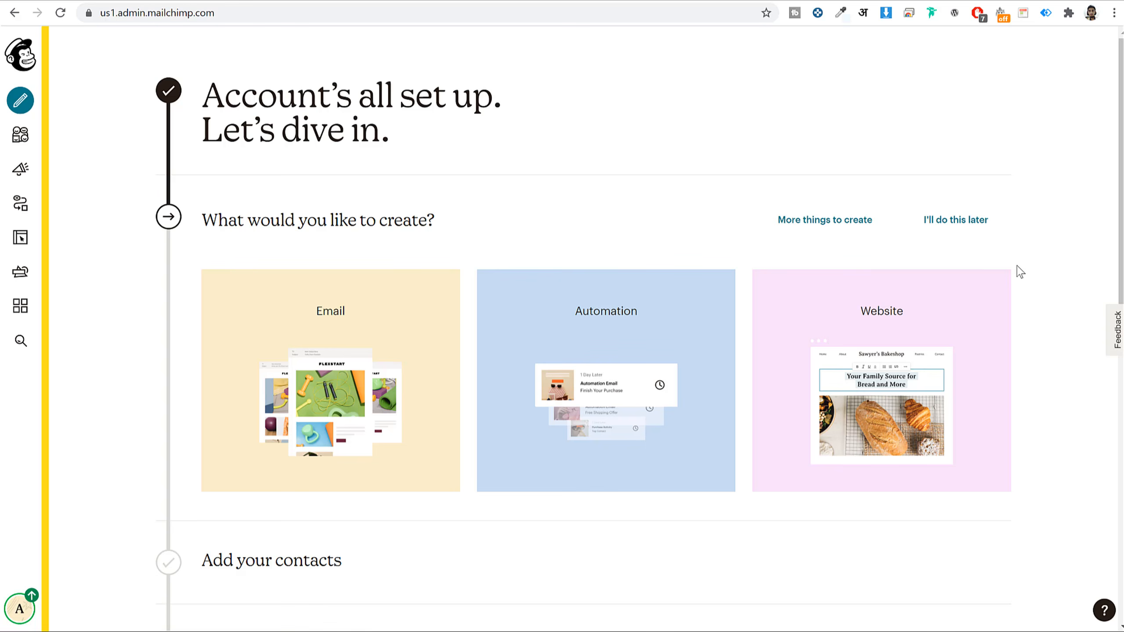
pyautogui.moveTo(214, 221); pyautogui.dragTo(493, 225)
pyautogui.click(493, 225)
pyautogui.moveTo(296, 315)
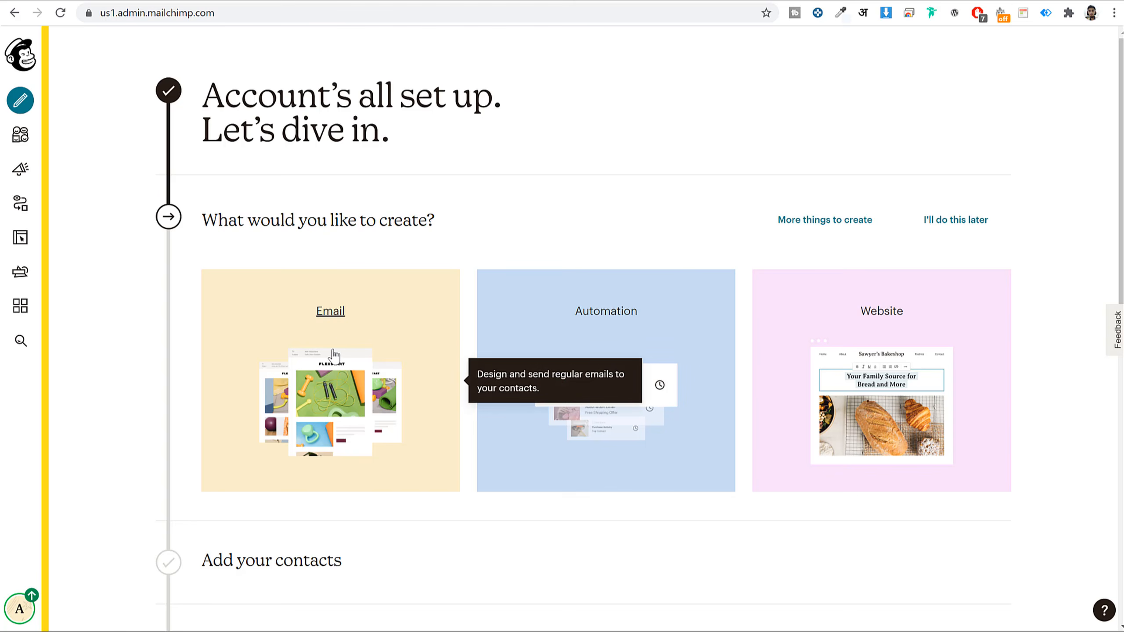
pyautogui.moveTo(938, 319)
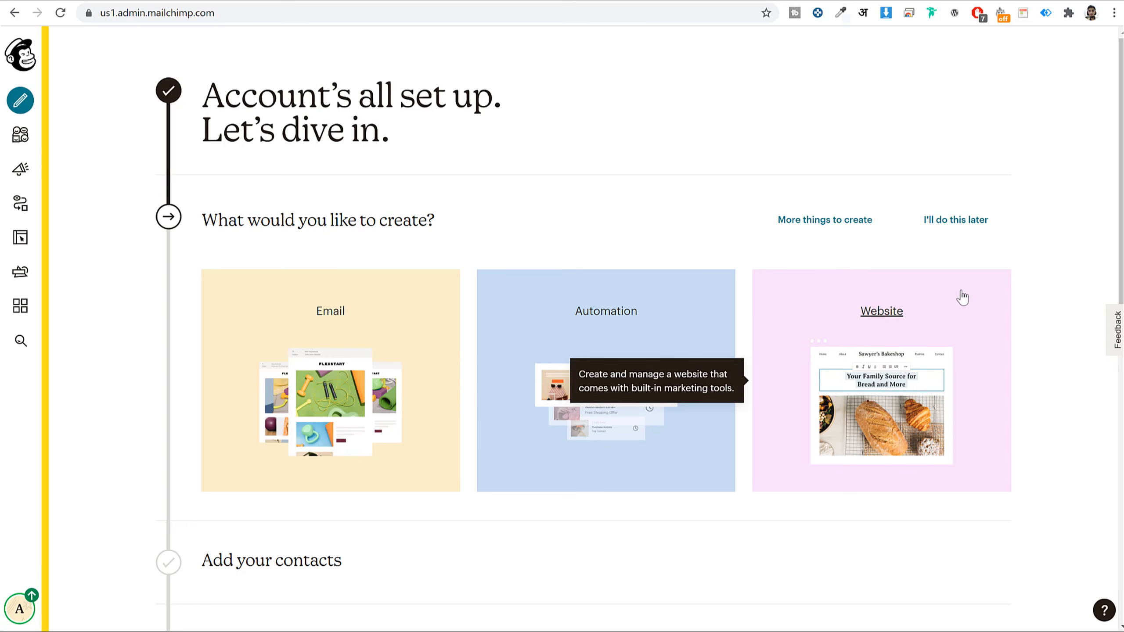
pyautogui.scroll(-5, 273, 279)
pyautogui.moveTo(201, 276); pyautogui.dragTo(451, 276)
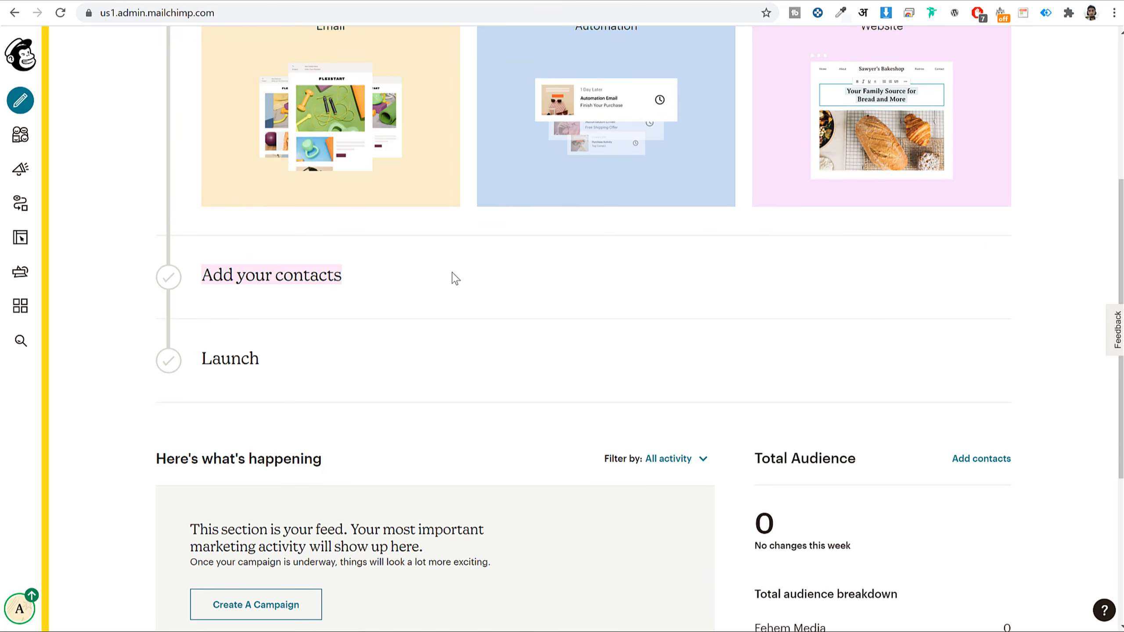
pyautogui.moveTo(342, 350); pyautogui.dragTo(202, 359)
pyautogui.scroll(5, 1033, 244)
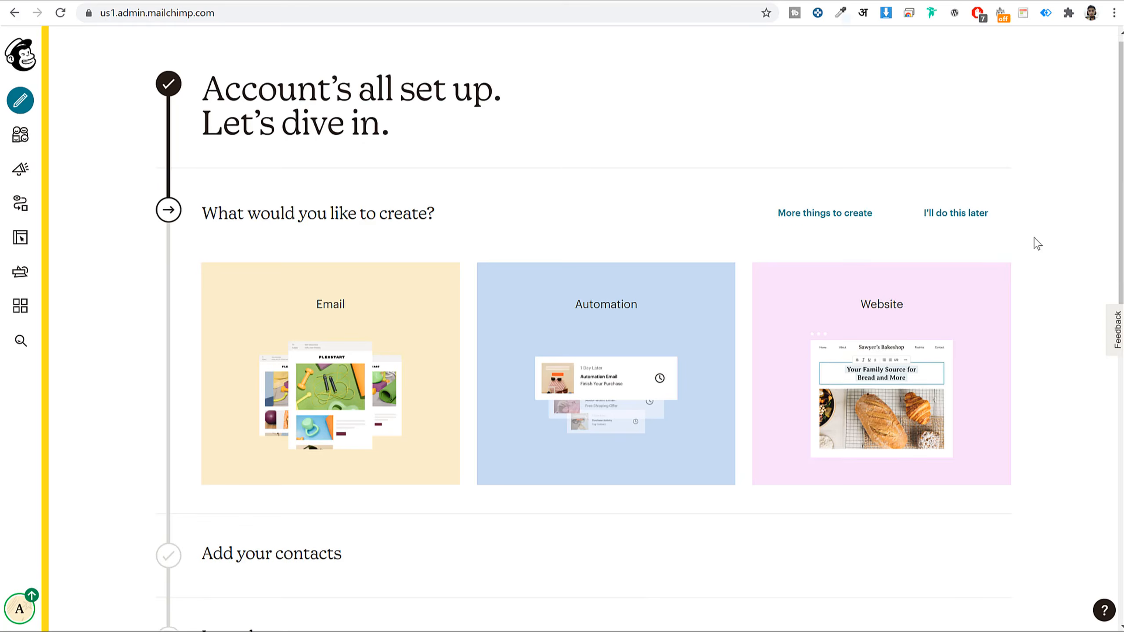
pyautogui.scroll(-9, 1033, 243)
pyautogui.scroll(9, 1035, 244)
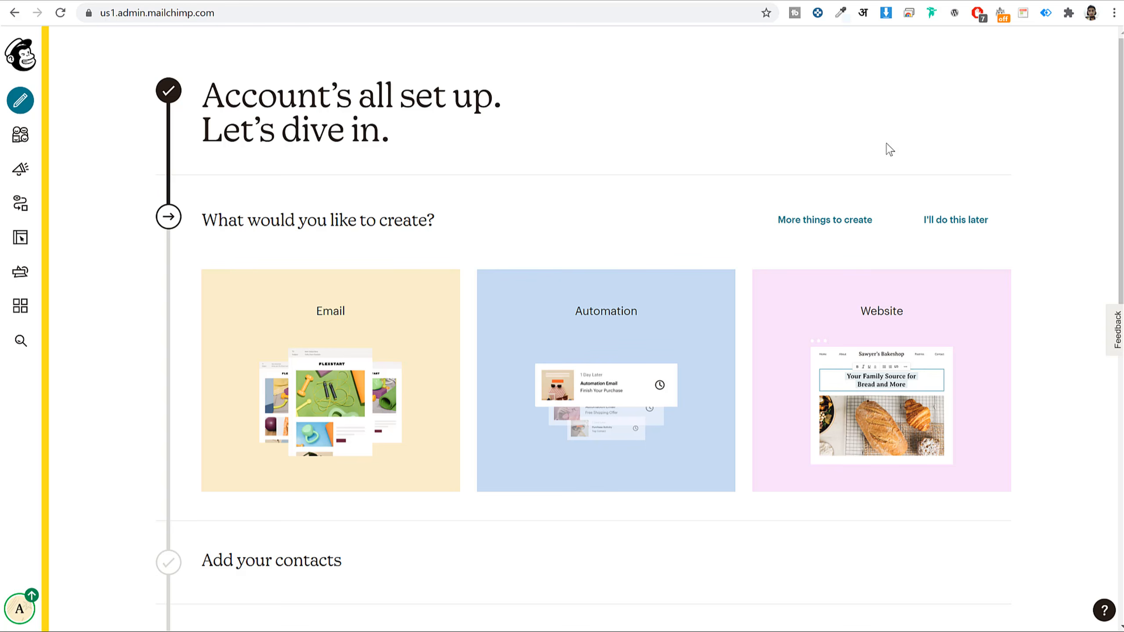
pyautogui.click(26, 68)
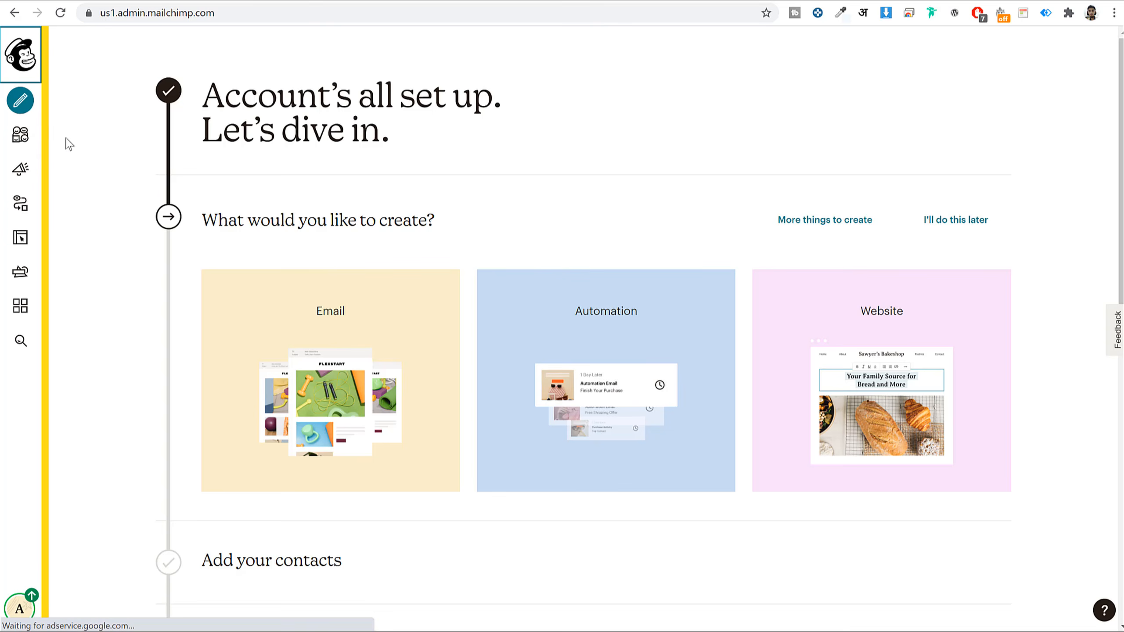
# - Go to the Audience dashboard and choose View audiences from Manage Audience
pyautogui.click(22, 144)
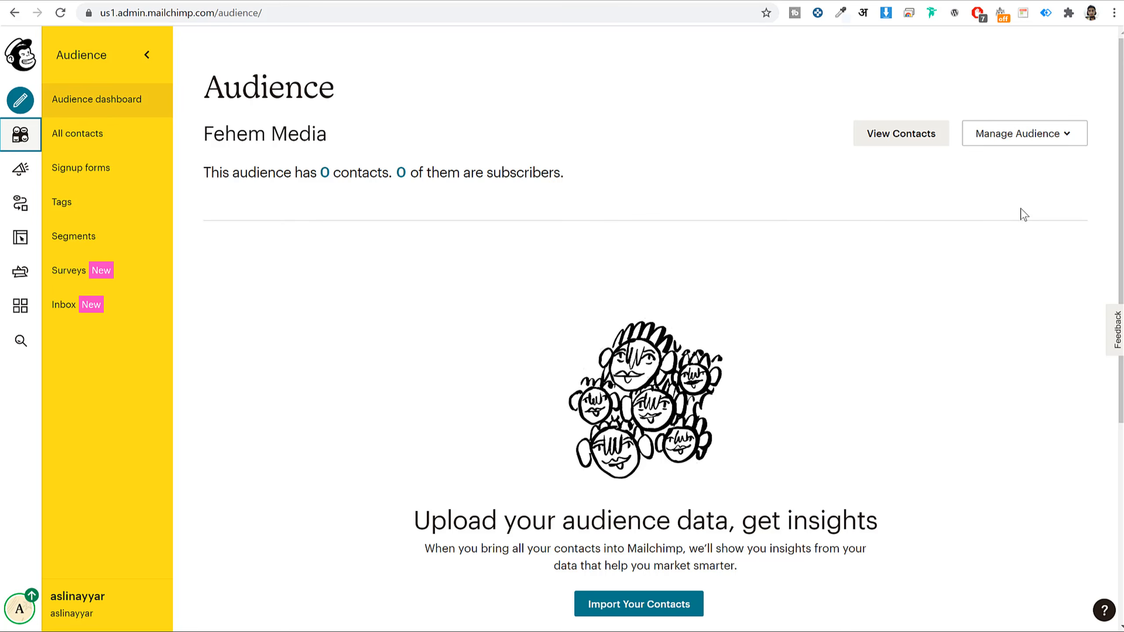
pyautogui.scroll(-5, 449, 301)
pyautogui.scroll(5, 449, 302)
pyautogui.click(1058, 143)
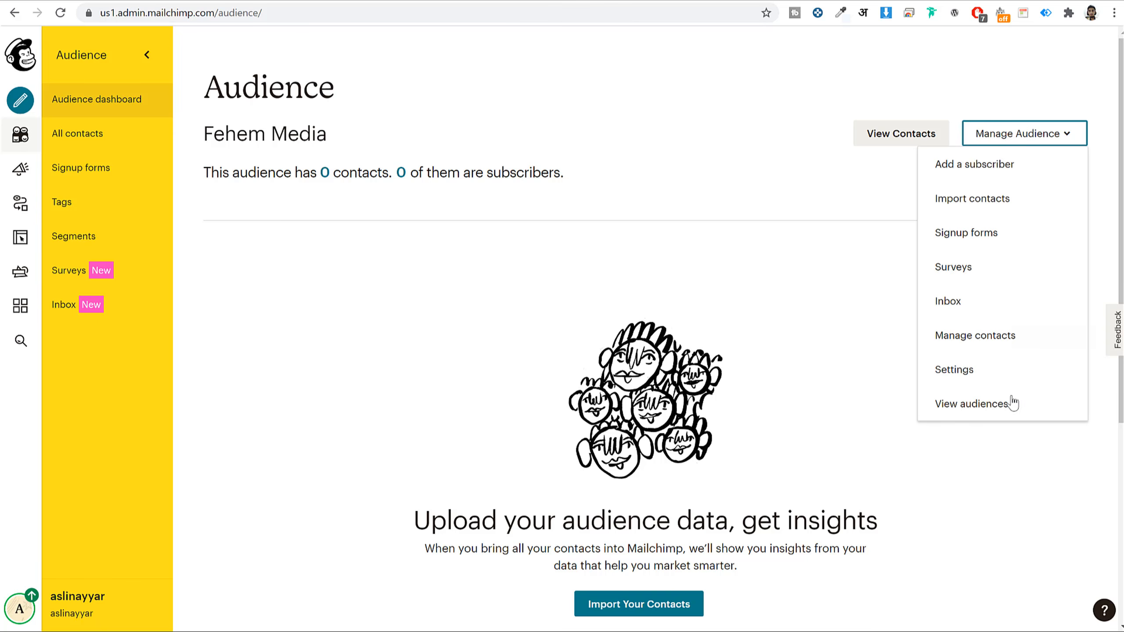
pyautogui.click(977, 409)
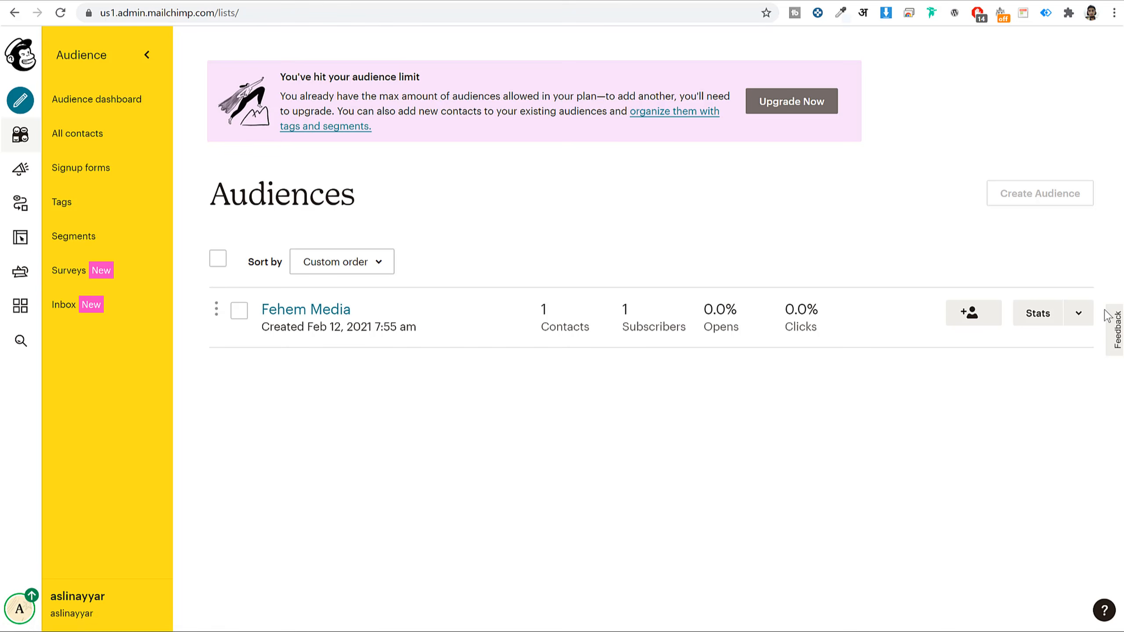
# - Open the Fehem Media audience's Settings and its Audience name and defaults page
pyautogui.click(1078, 314)
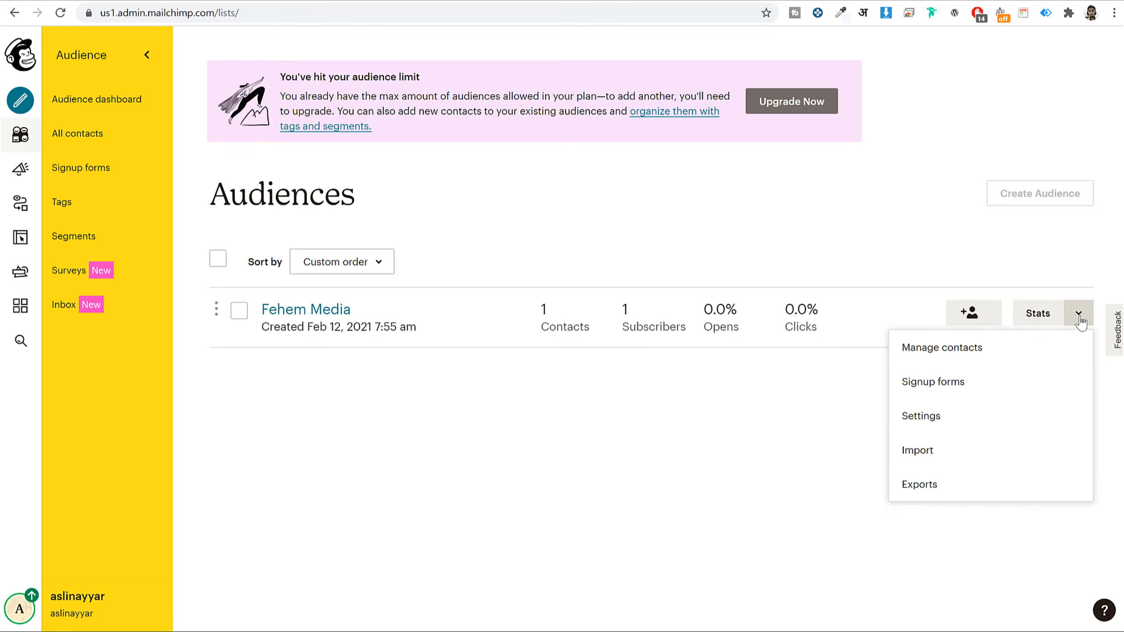
pyautogui.click(926, 414)
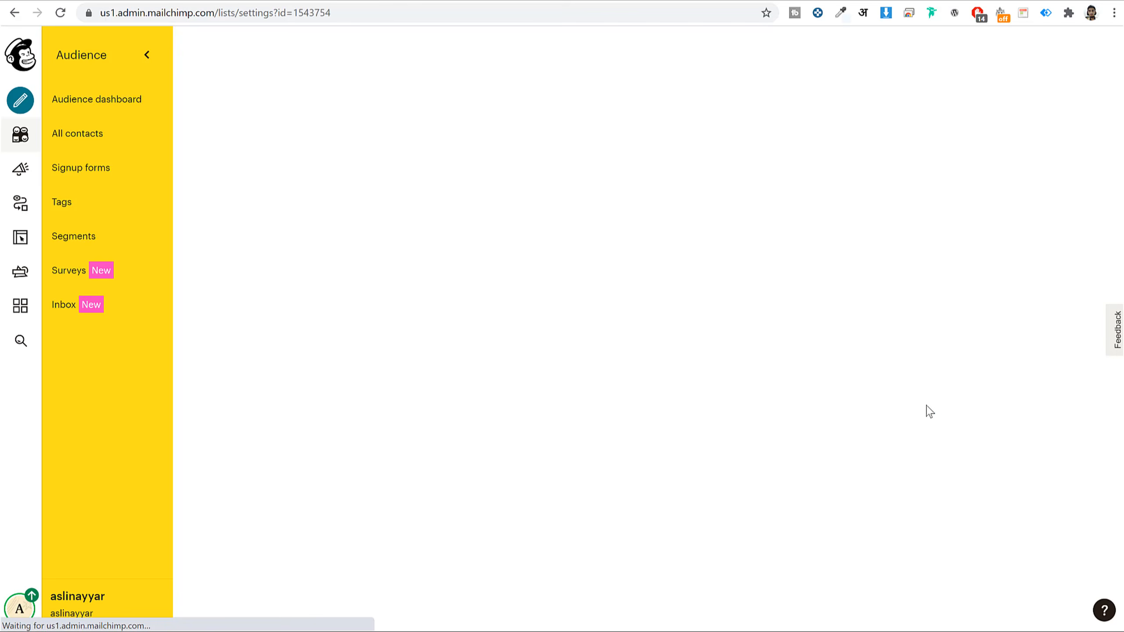
pyautogui.scroll(-8, 823, 378)
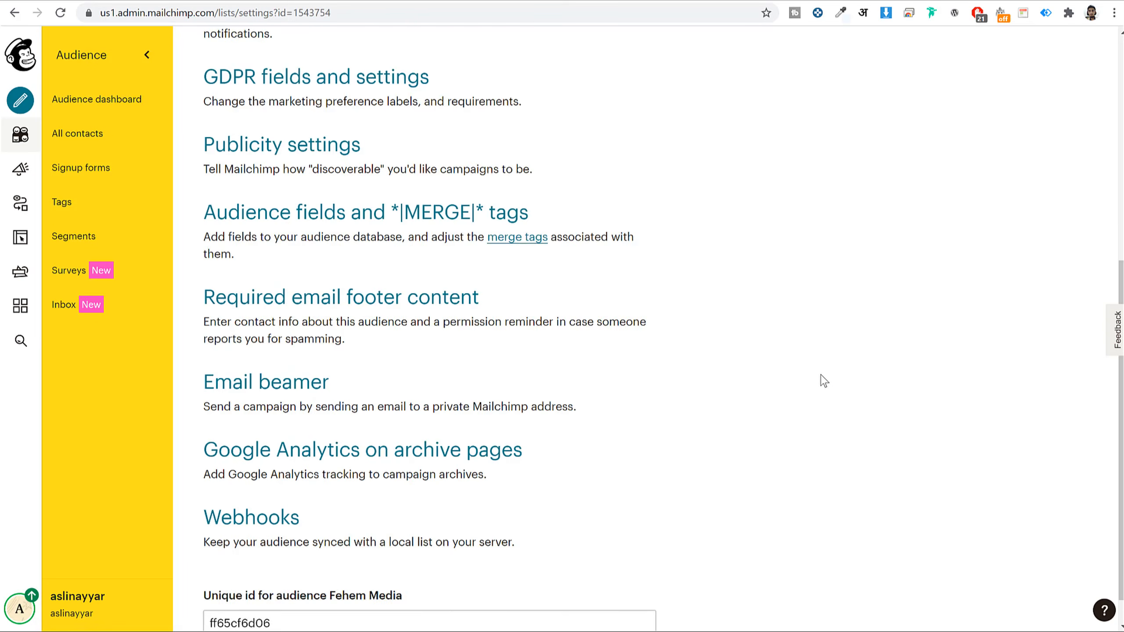
pyautogui.scroll(5, 823, 379)
pyautogui.scroll(3, 108, 382)
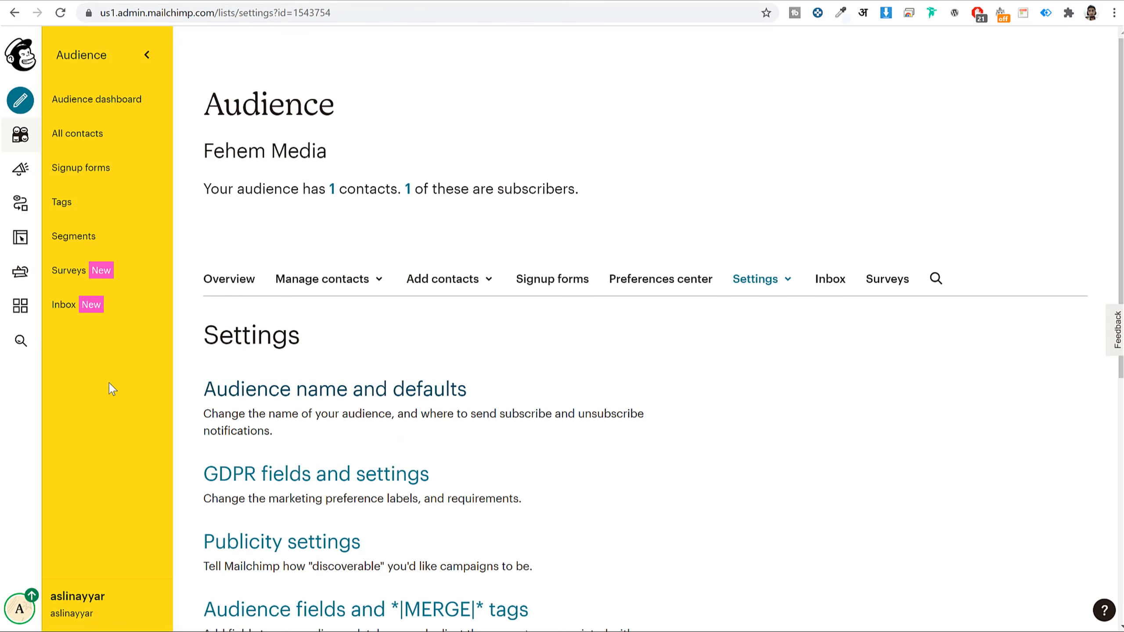
pyautogui.click(285, 389)
pyautogui.click(354, 392)
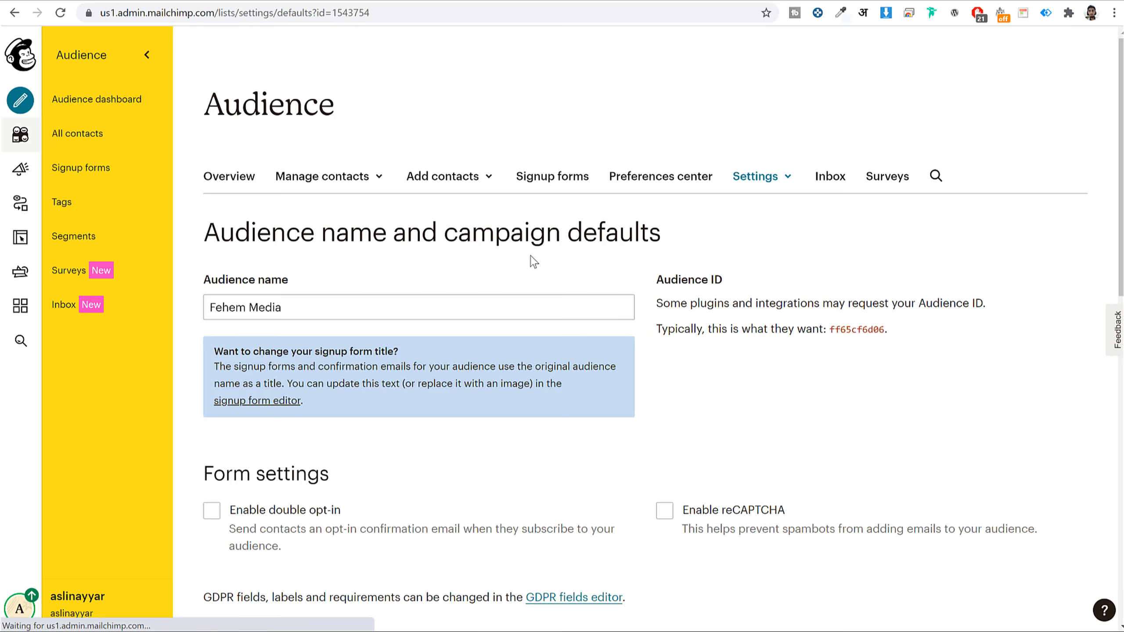
# - Rename the audience to 'BloggDude - SEO Newsletter'
pyautogui.click(359, 403)
pyautogui.scroll(-3, 328, 284)
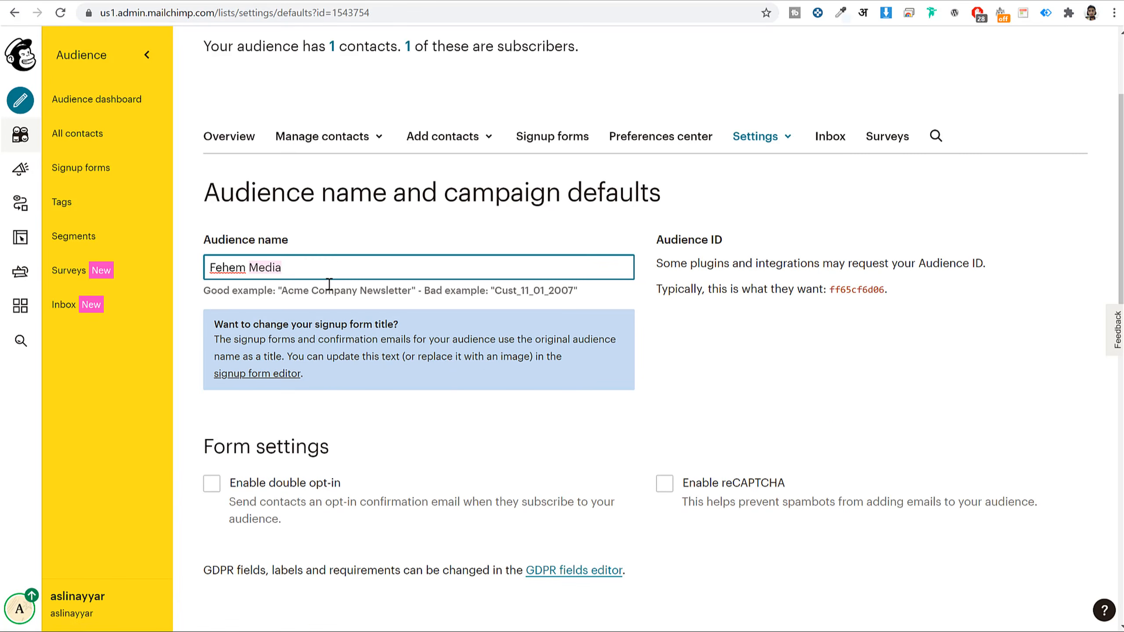
pyautogui.tripleClick(332, 267)
pyautogui.write('BloggDude -')
pyautogui.write('SEO ')
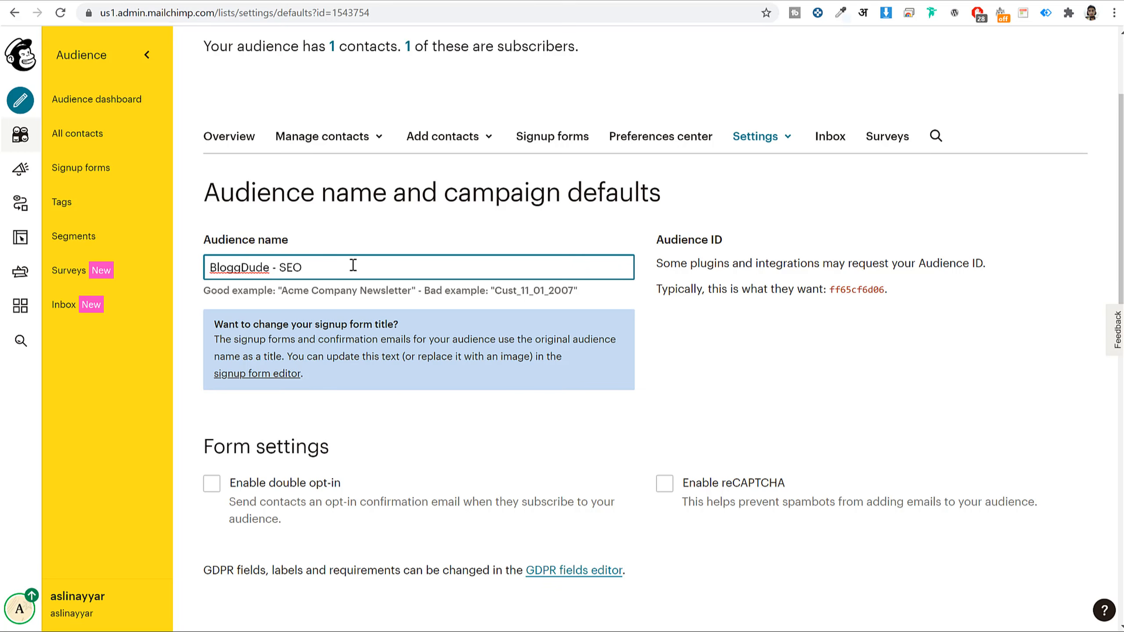
pyautogui.write('Newsletter')
pyautogui.click(835, 292)
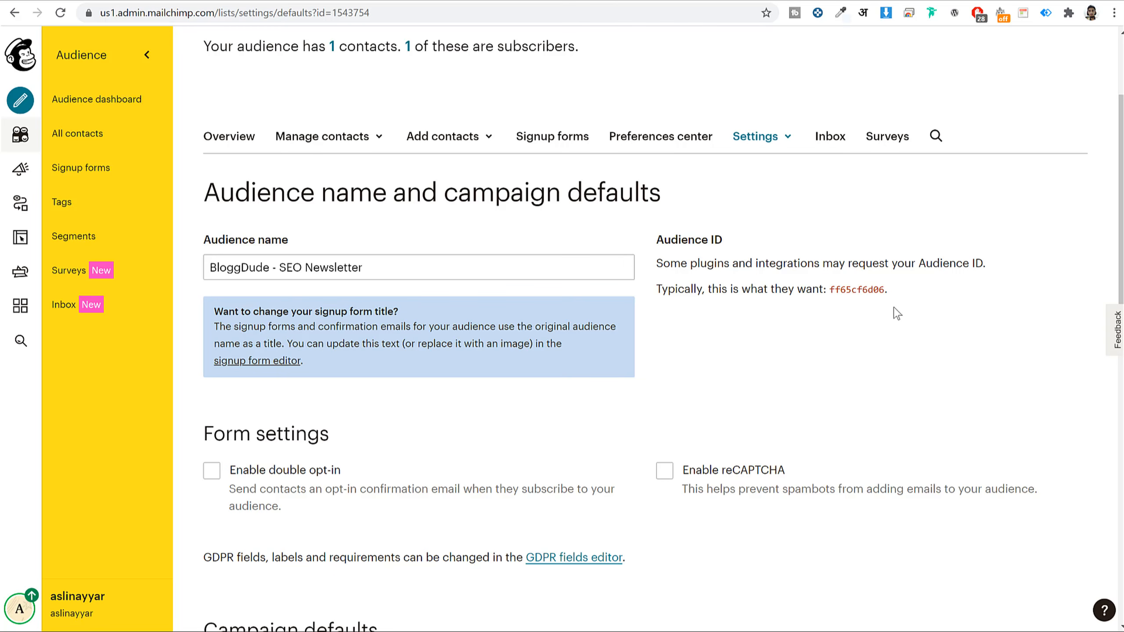
# - Select the audience ID, then enable double opt-in for new signups
pyautogui.doubleClick(836, 288)
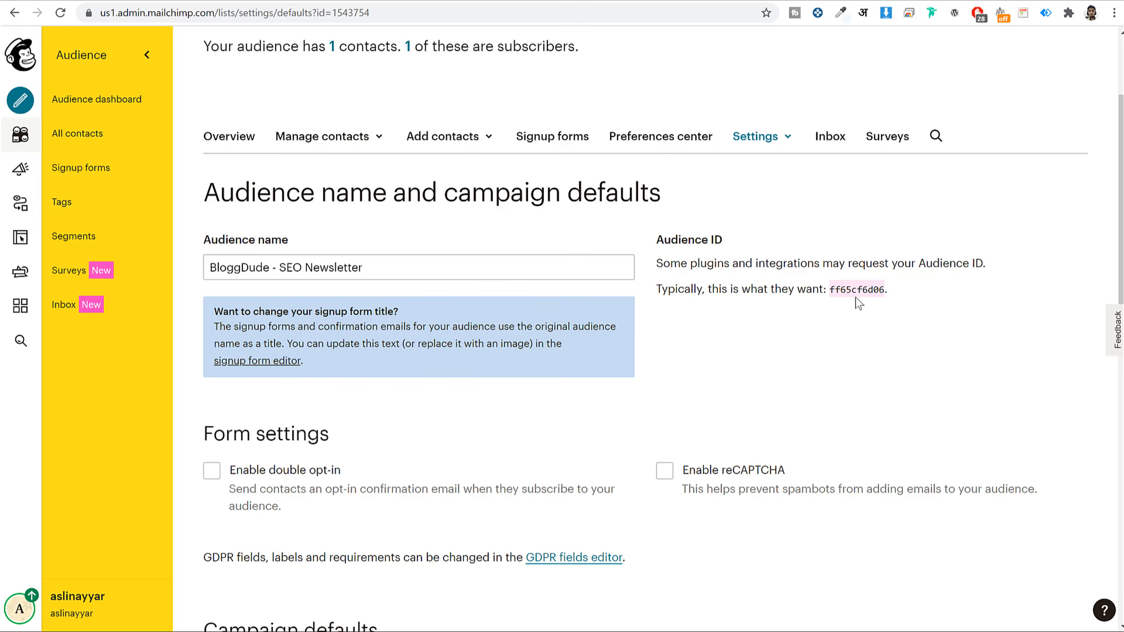
pyautogui.scroll(-2, 872, 325)
pyautogui.scroll(-5, 872, 325)
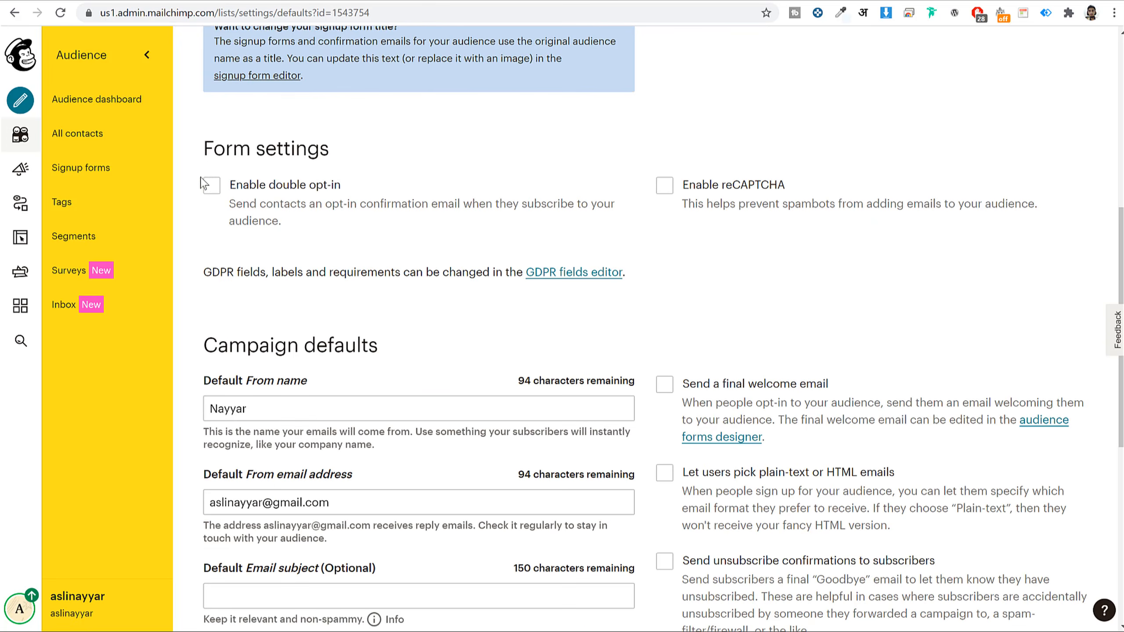
pyautogui.moveTo(203, 149); pyautogui.dragTo(328, 151)
pyautogui.click(338, 156)
pyautogui.click(211, 186)
# - Turn double opt-in and reCAPTCHA off, then enter a test email in Woostify's footer Newsletter field
pyautogui.click(212, 187)
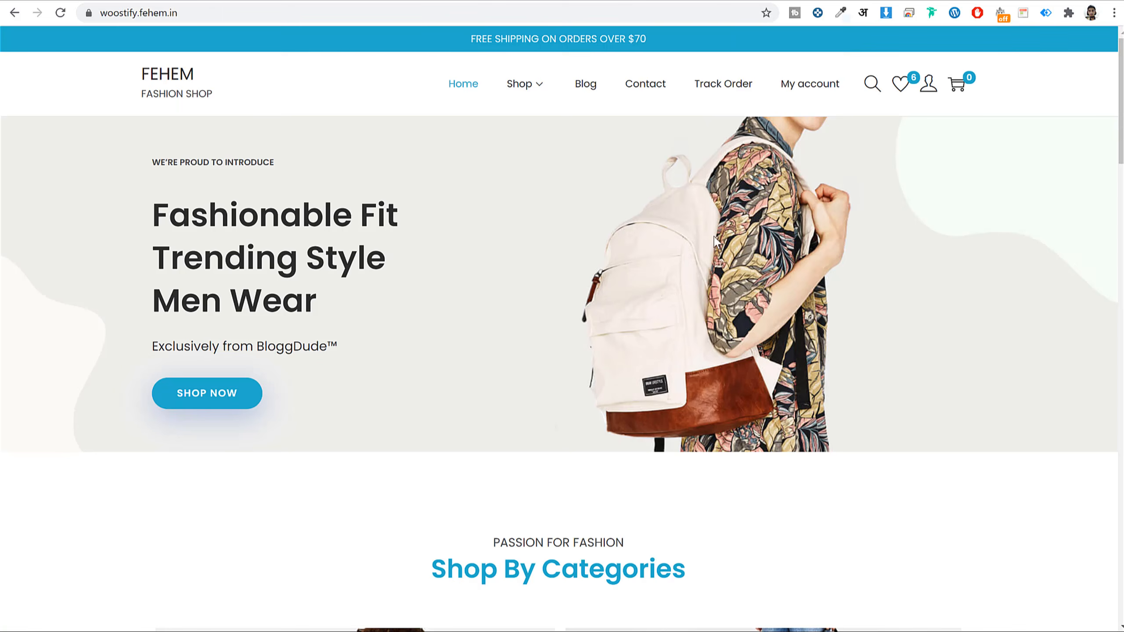
pyautogui.scroll(-20, 752, 451)
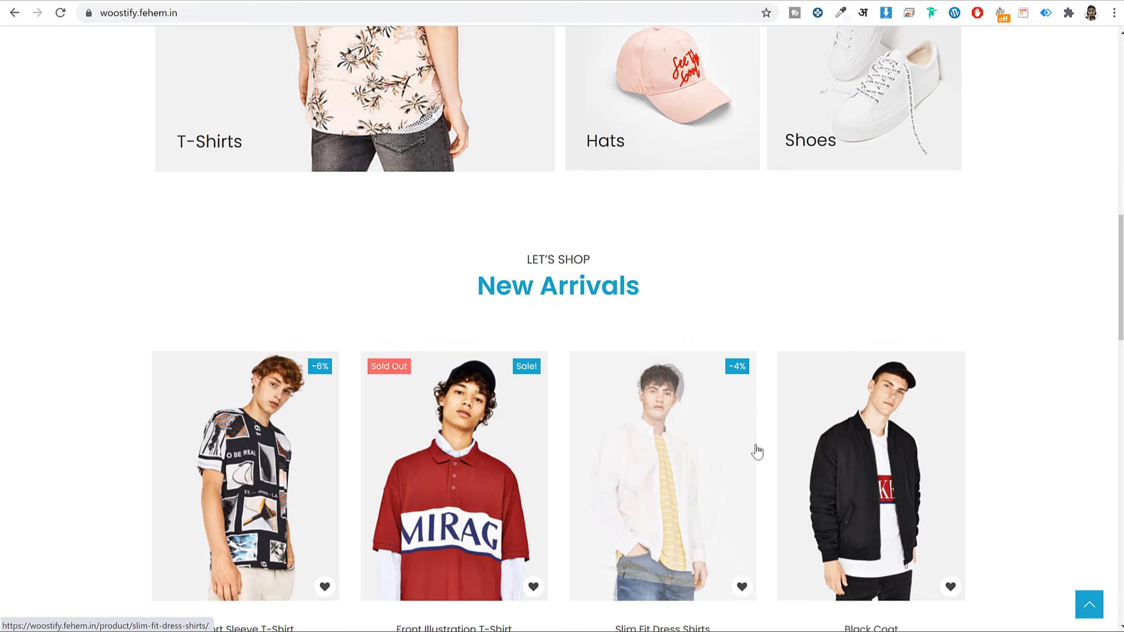
pyautogui.scroll(-15, 755, 439)
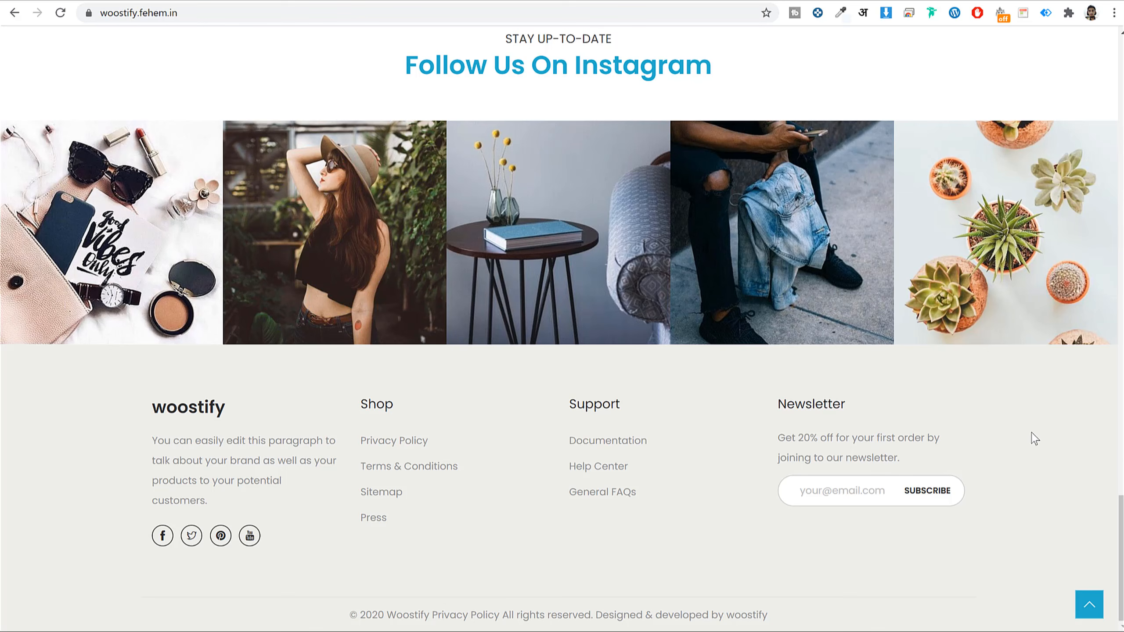
pyautogui.click(856, 489)
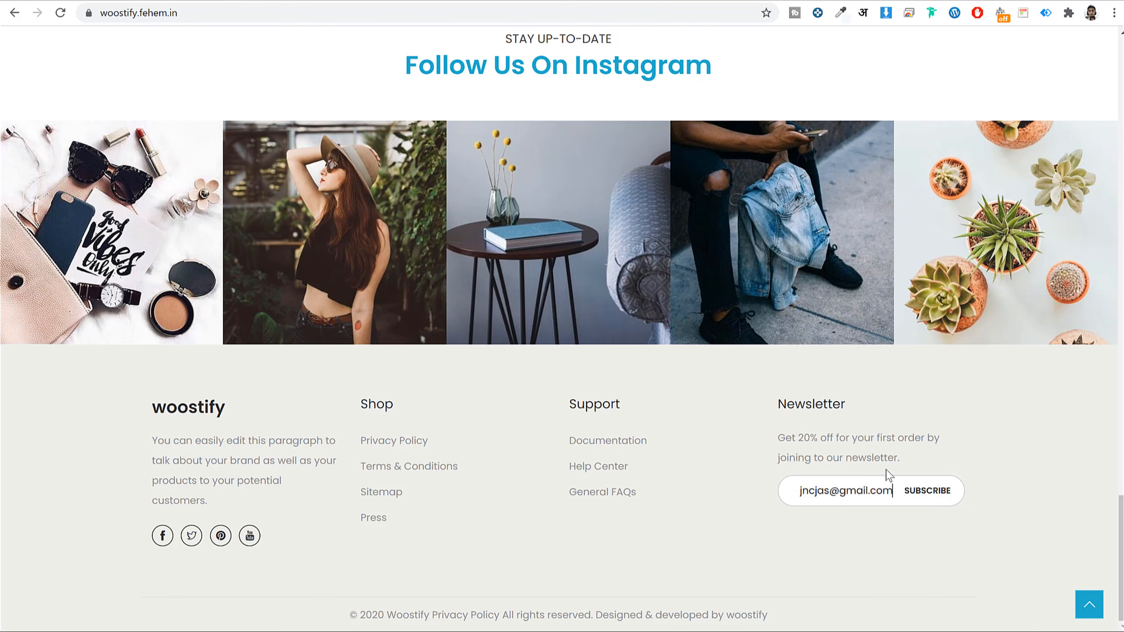
pyautogui.tripleClick(818, 490)
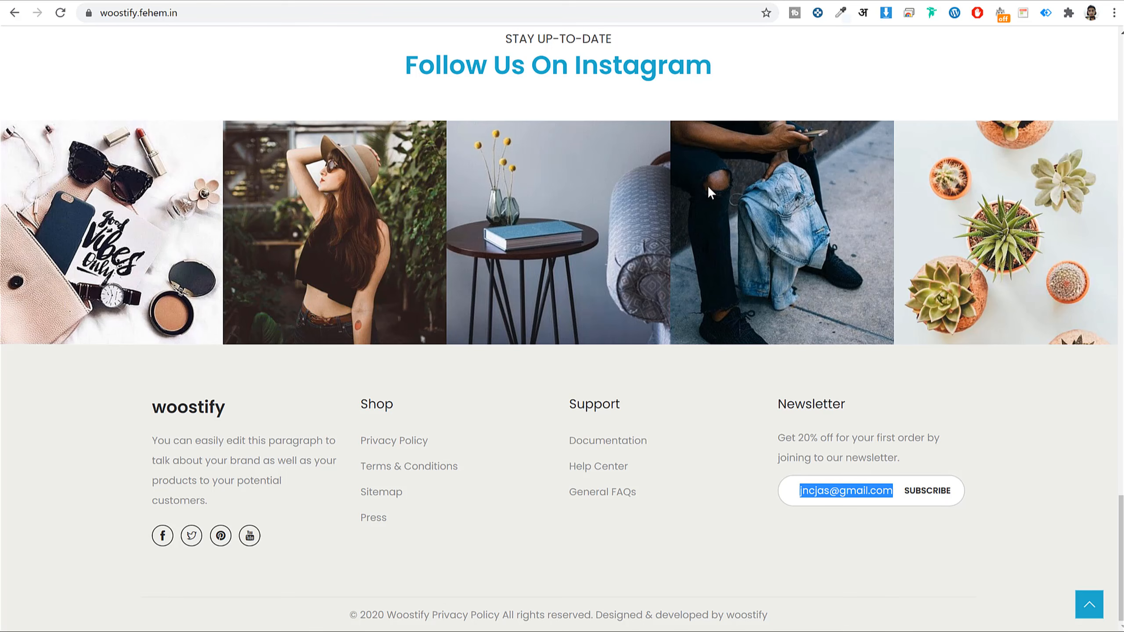
pyautogui.click(593, 0)
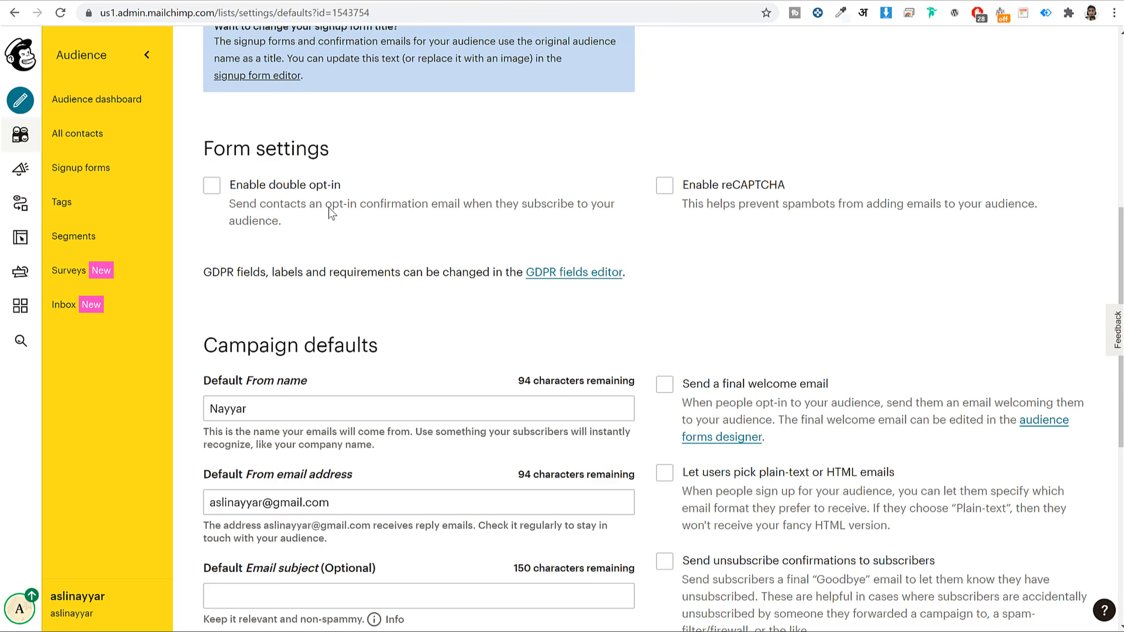
# - Enable double opt-in and reCAPTCHA, then select the test address in Woostify's newsletter field
pyautogui.click(268, 186)
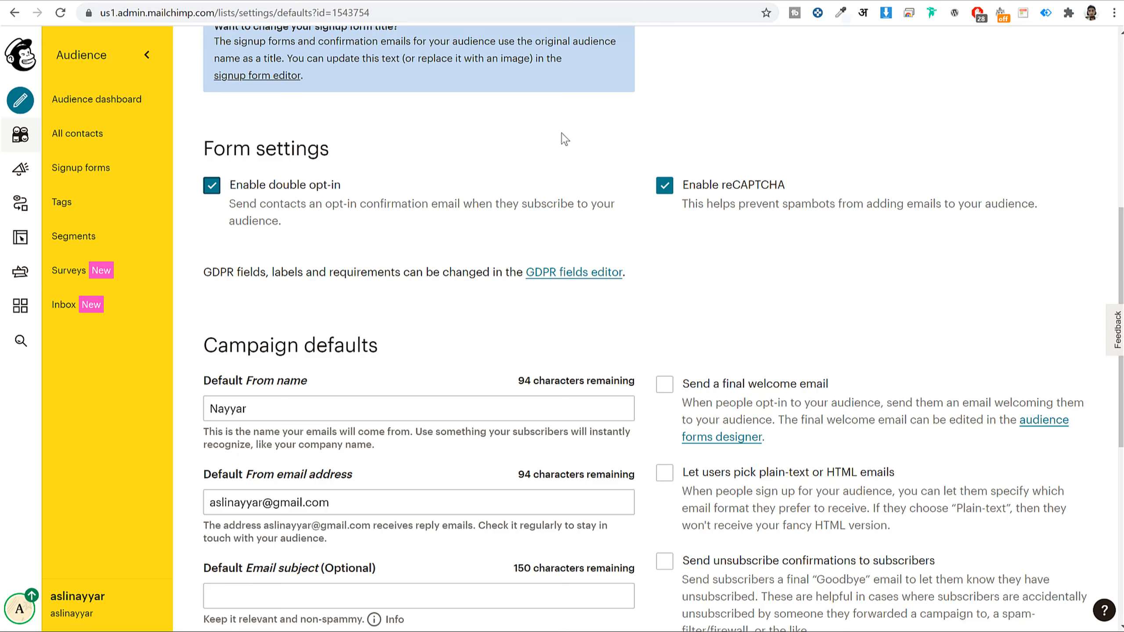
pyautogui.click(225, 1)
pyautogui.click(878, 490)
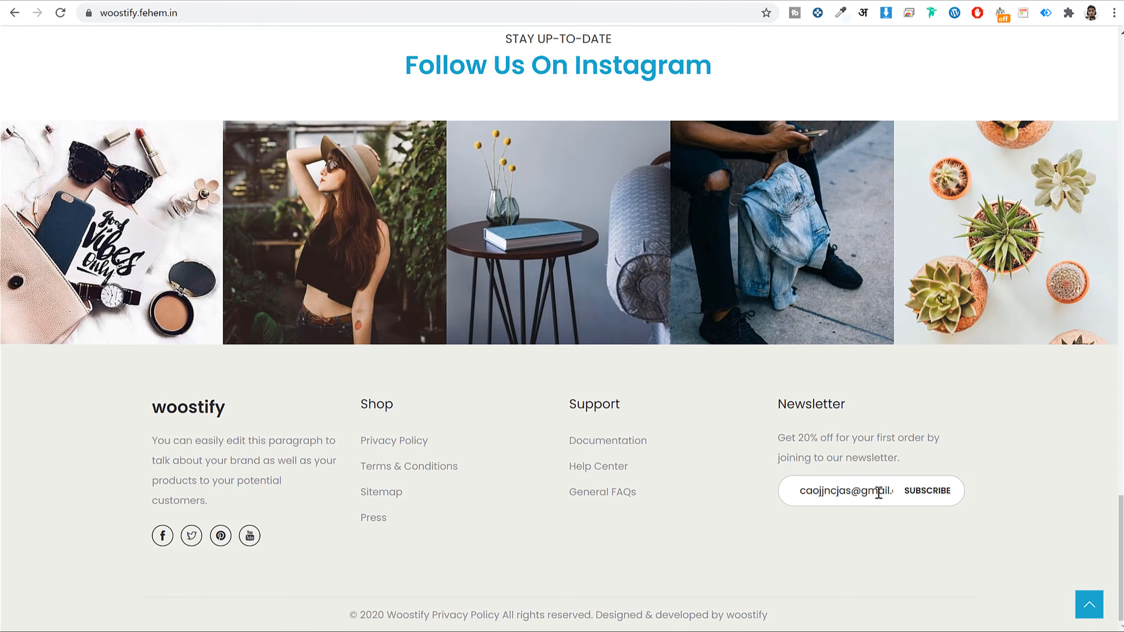
pyautogui.doubleClick(875, 491)
pyautogui.tripleClick(875, 491)
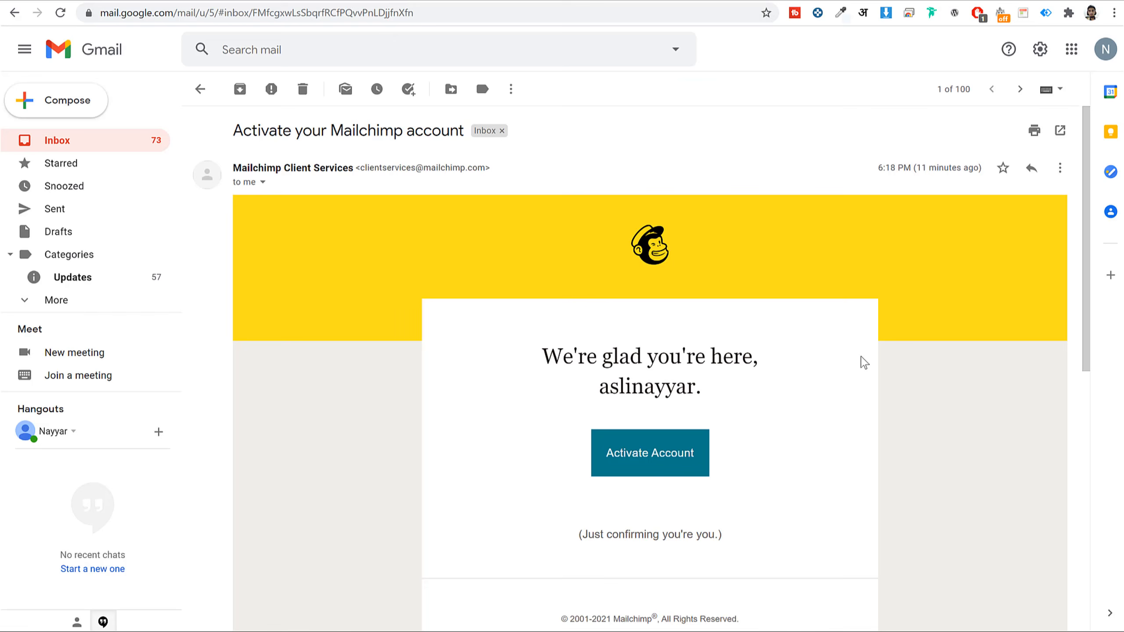
# - Scroll through the Mailchimp activation email in Gmail
pyautogui.scroll(-5, 861, 358)
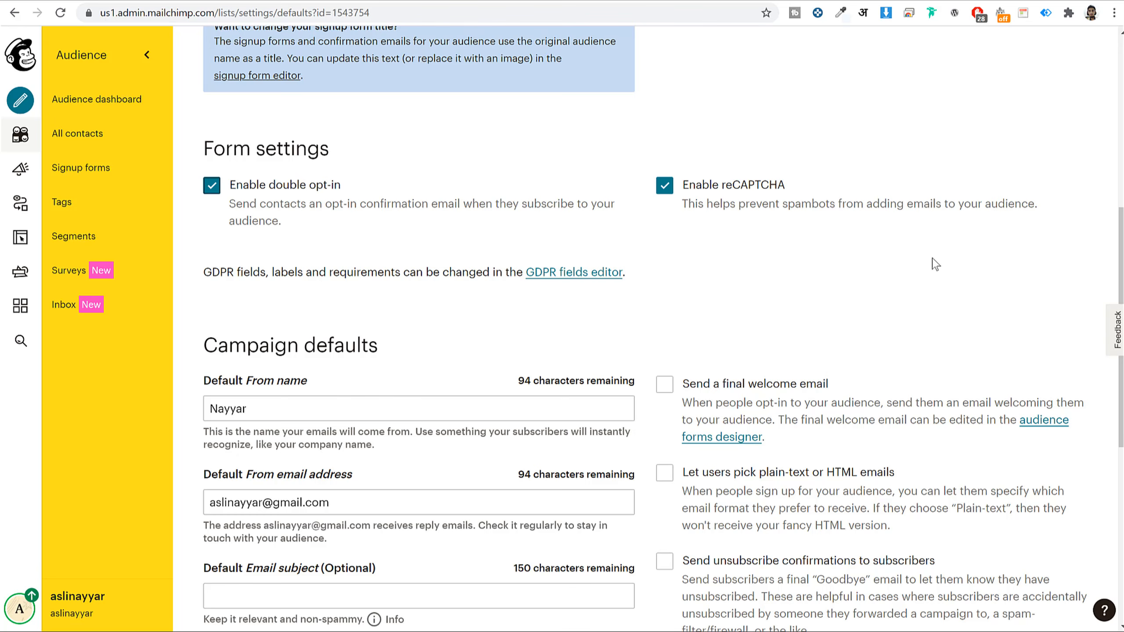
# - Select the activation email's sender name in Gmail, then return to the inbox list
pyautogui.scroll(-6, 1014, 358)
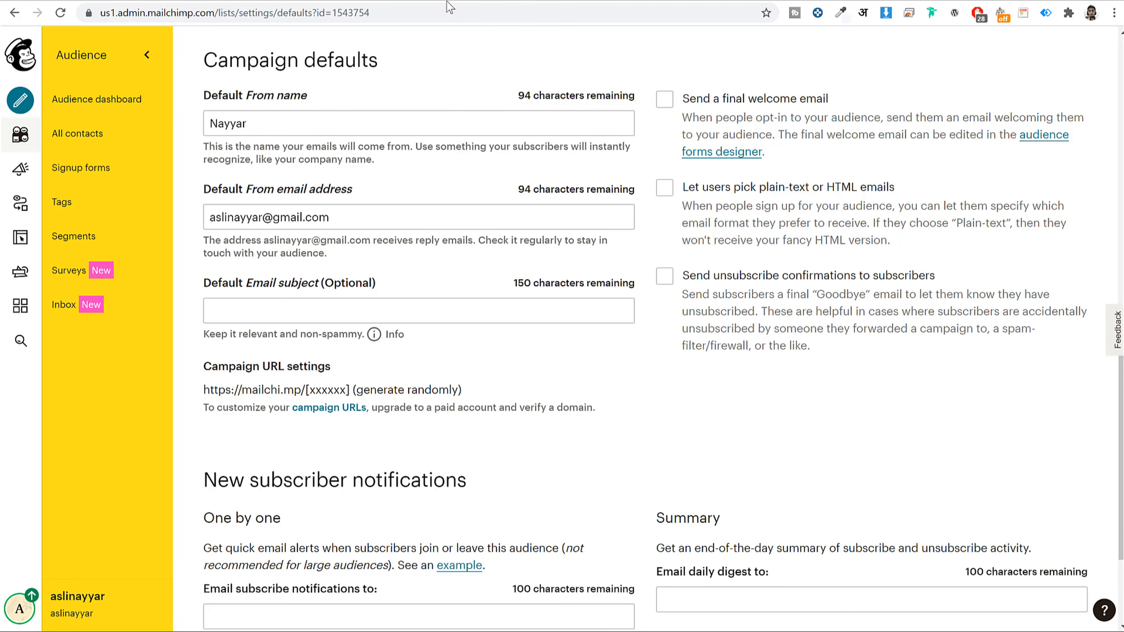
pyautogui.click(420, 1)
pyautogui.scroll(4, 599, 258)
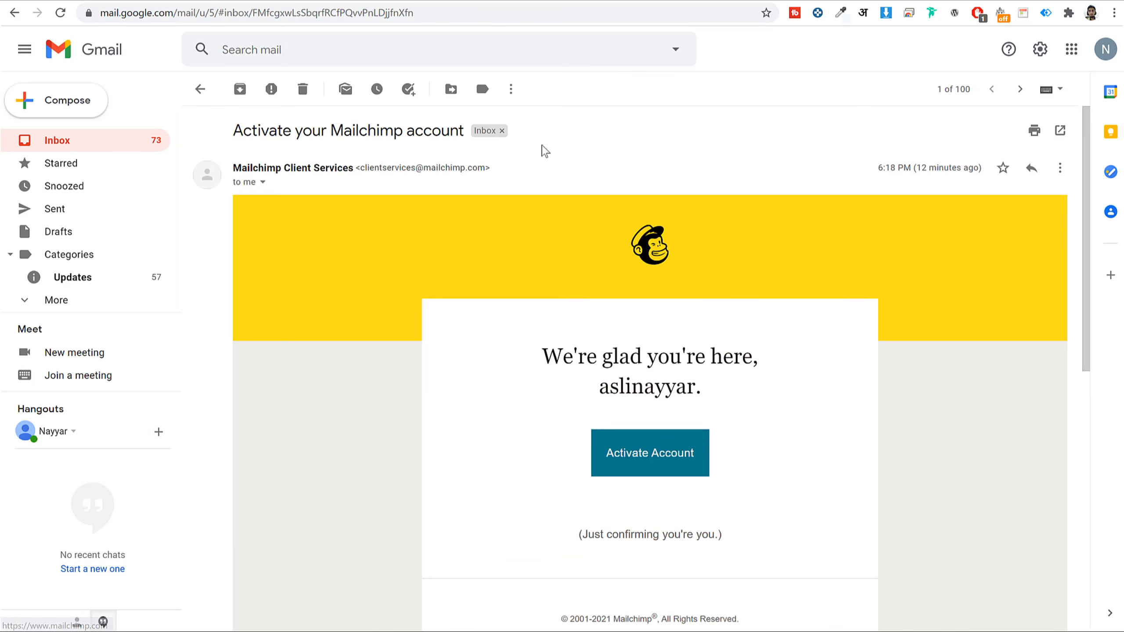
pyautogui.moveTo(235, 166); pyautogui.dragTo(356, 168)
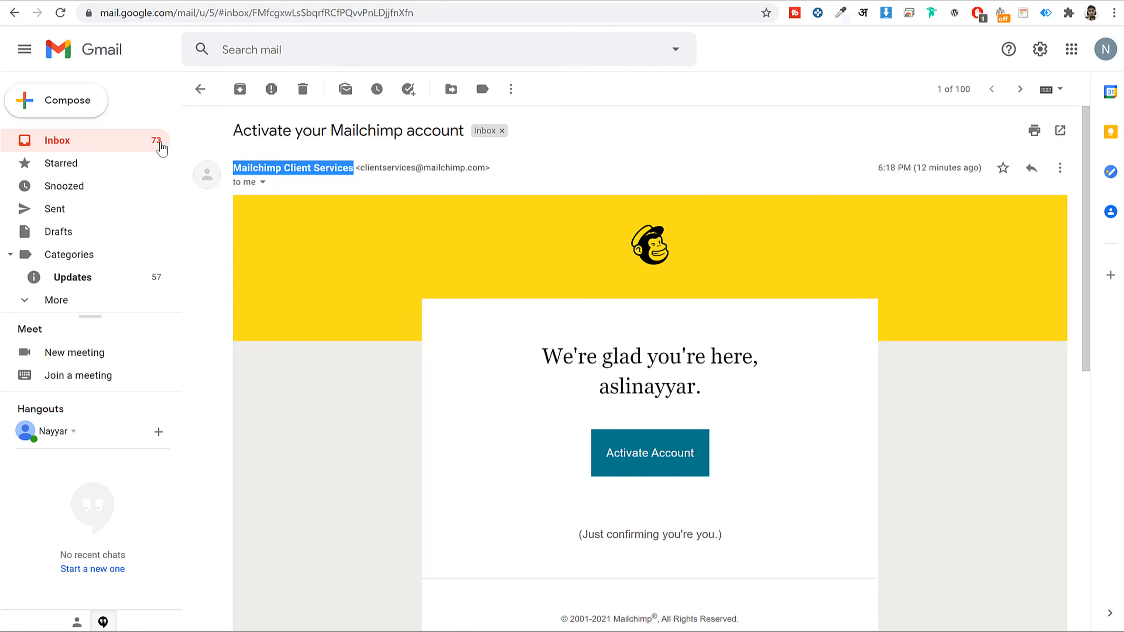
pyautogui.click(93, 143)
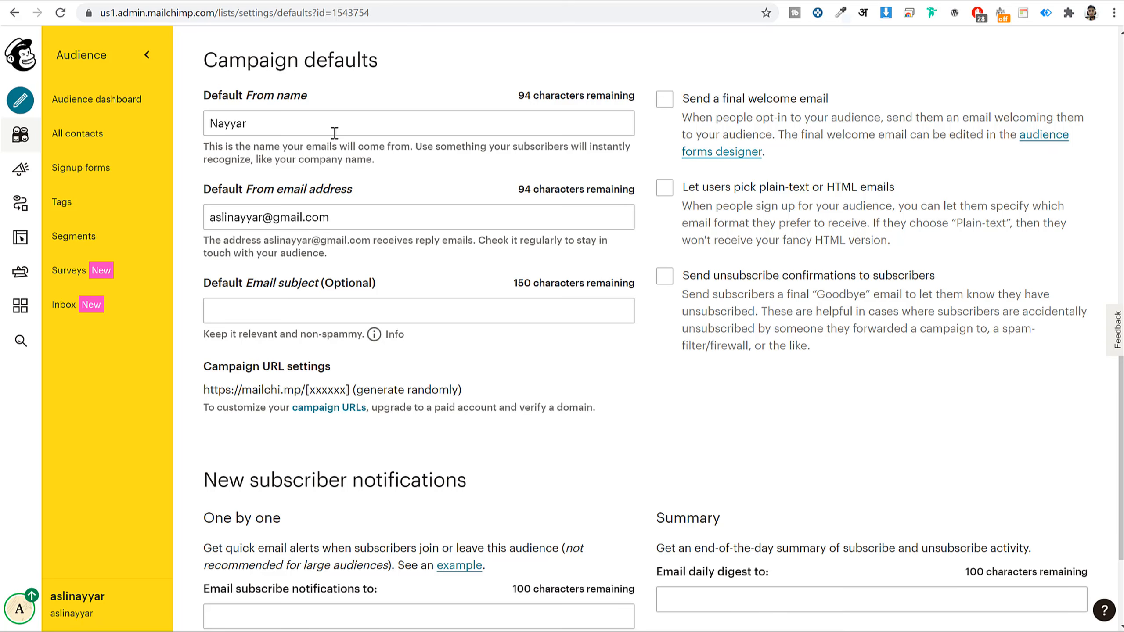
# - Append the owner's surname to Mailchimp's Default From name
pyautogui.click(334, 133)
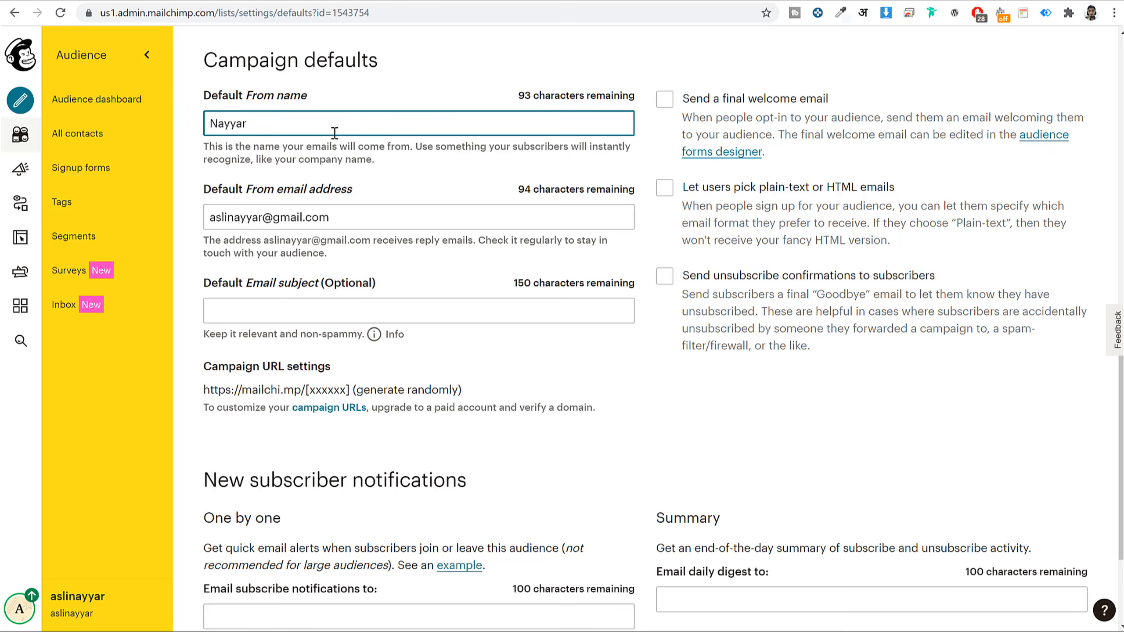
pyautogui.write('Shaikh')
pyautogui.click(404, 1)
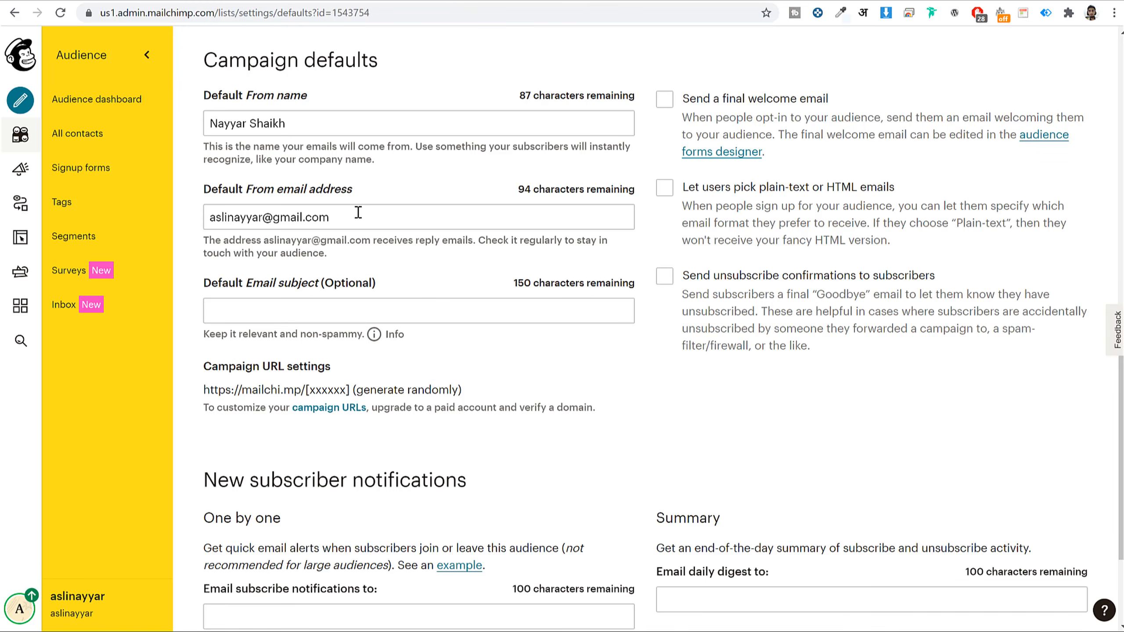
# - Select Mailchimp's default From email, then select the sender address in the starred activation email
pyautogui.tripleClick(358, 212)
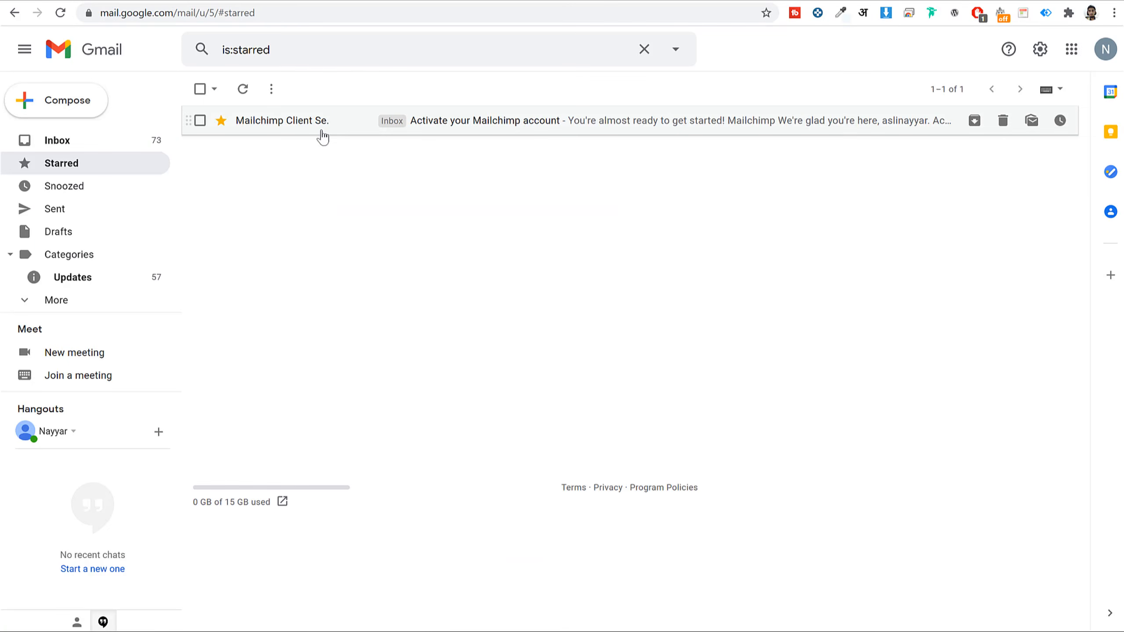
pyautogui.click(316, 129)
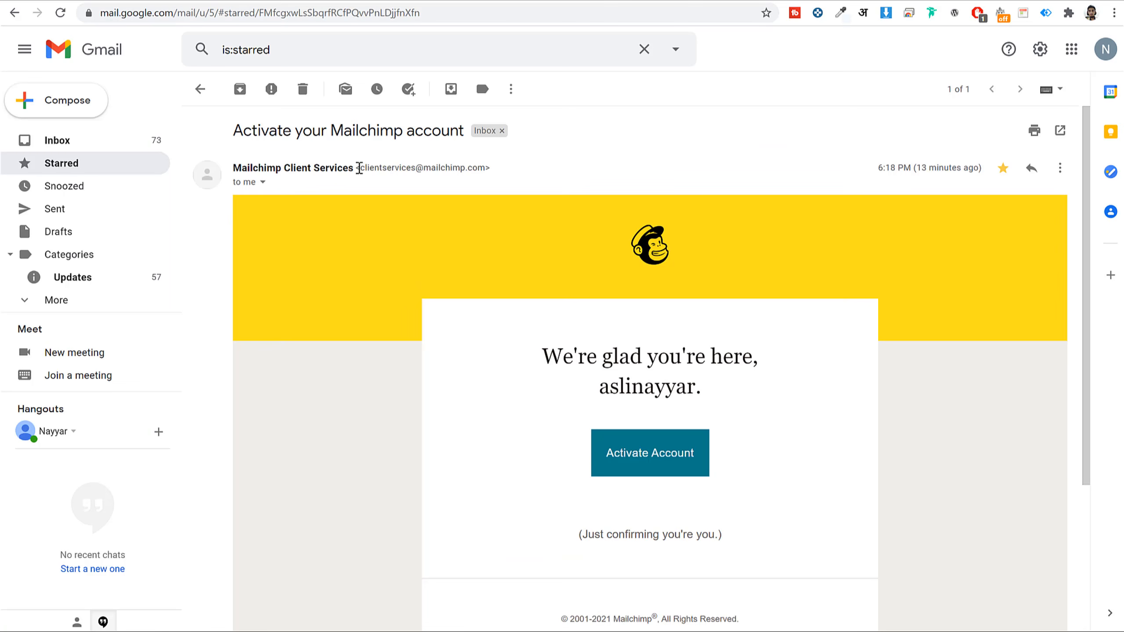
pyautogui.moveTo(359, 169); pyautogui.dragTo(489, 171)
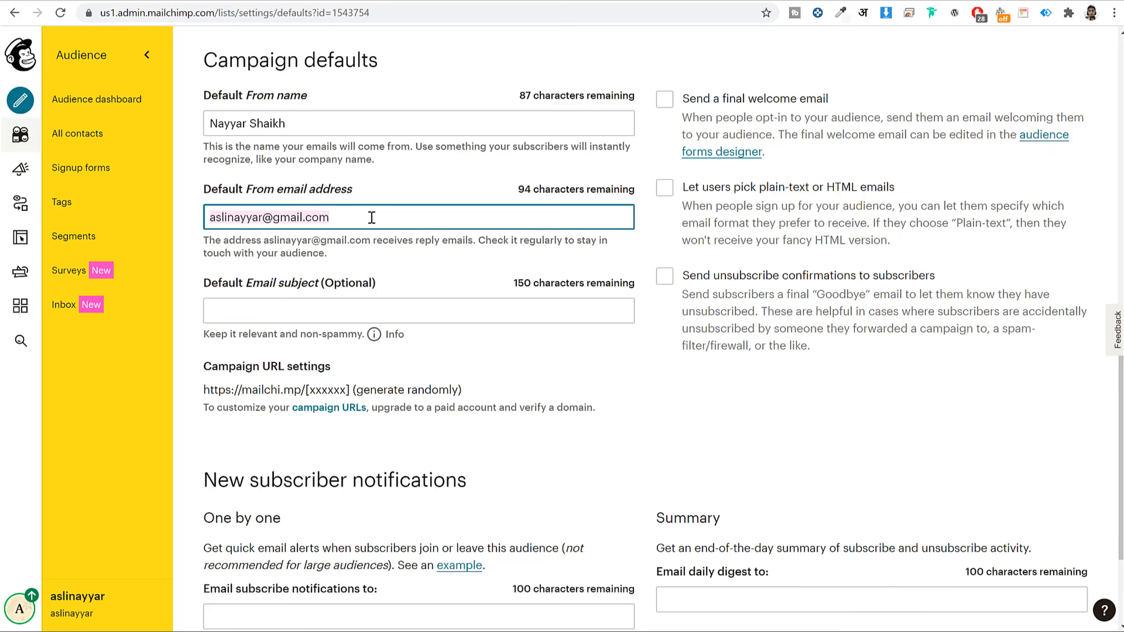
pyautogui.click(359, 218)
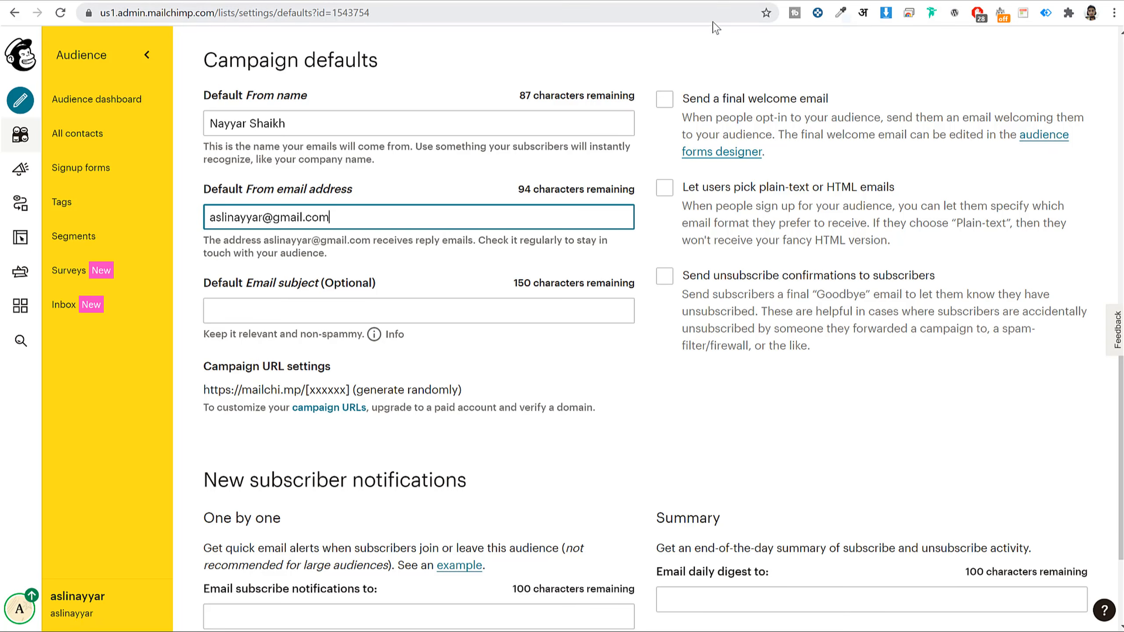
pyautogui.click(731, 1)
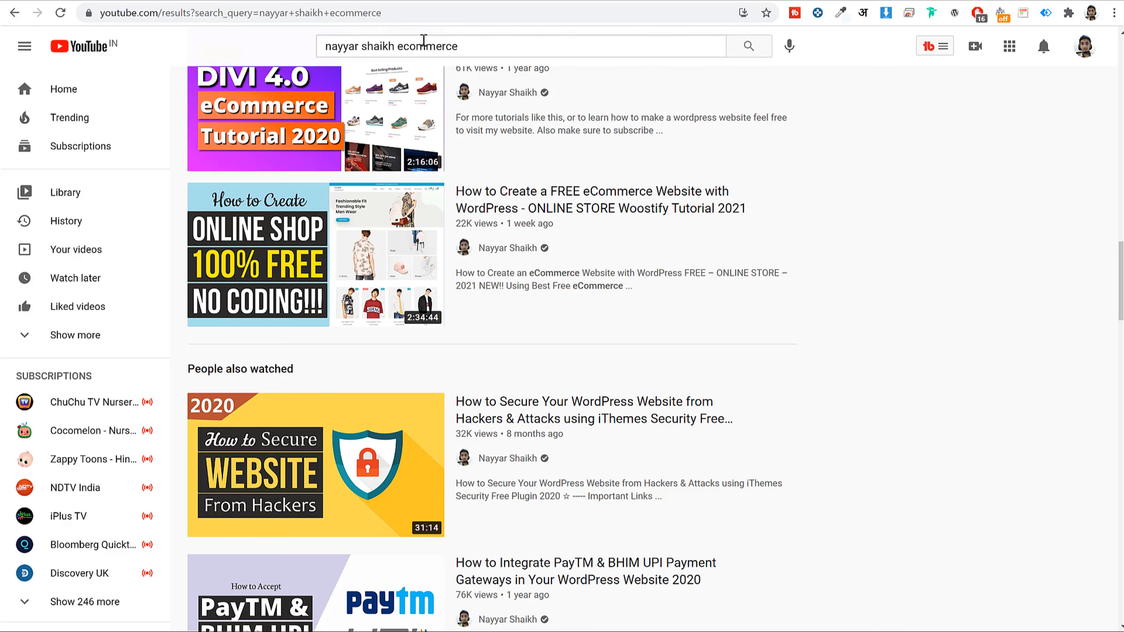
# - Replace 'ecommerce' with 'emai' in the YouTube search and run the 'business email' suggestion
pyautogui.doubleClick(424, 46)
pyautogui.press('BackSpace')
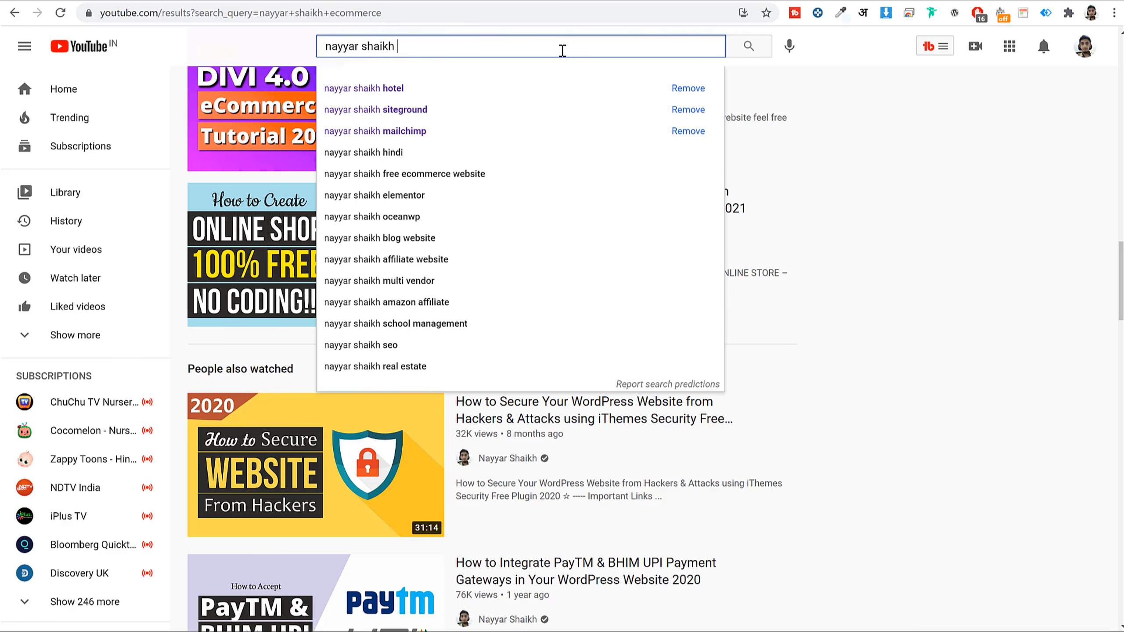
pyautogui.write('emai')
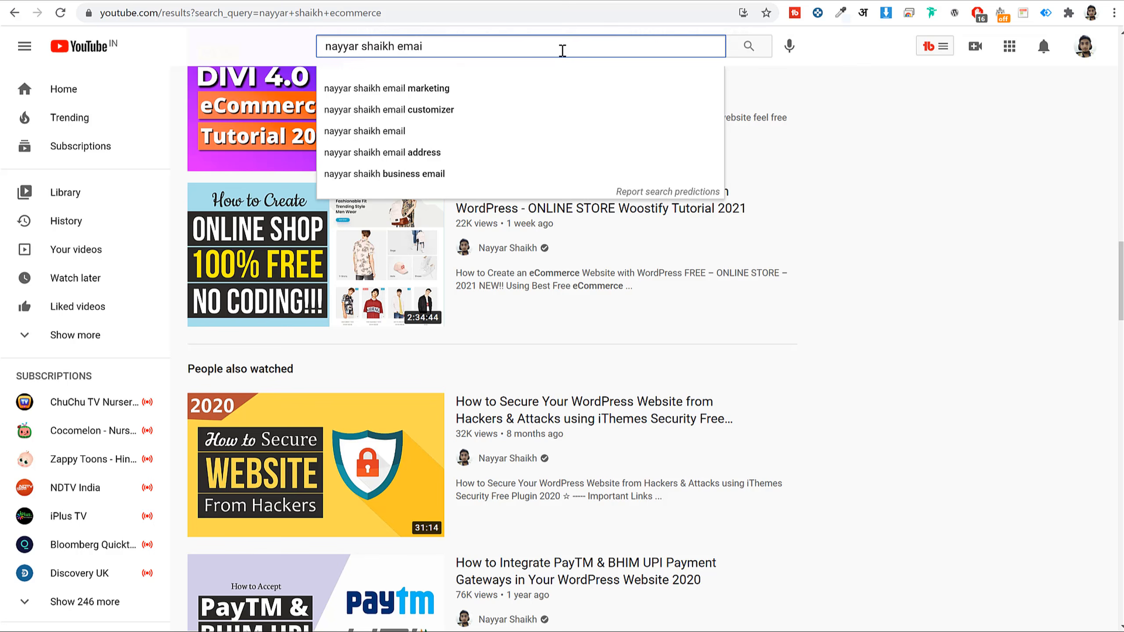
pyautogui.press('Down')
pyautogui.press('Down')
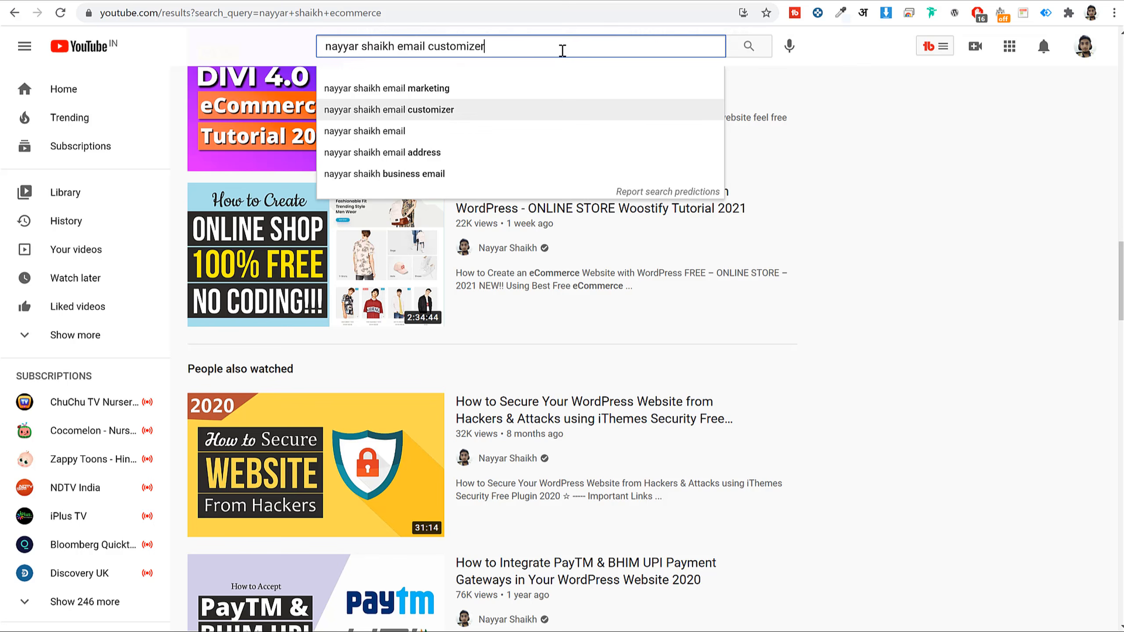
pyautogui.click(427, 173)
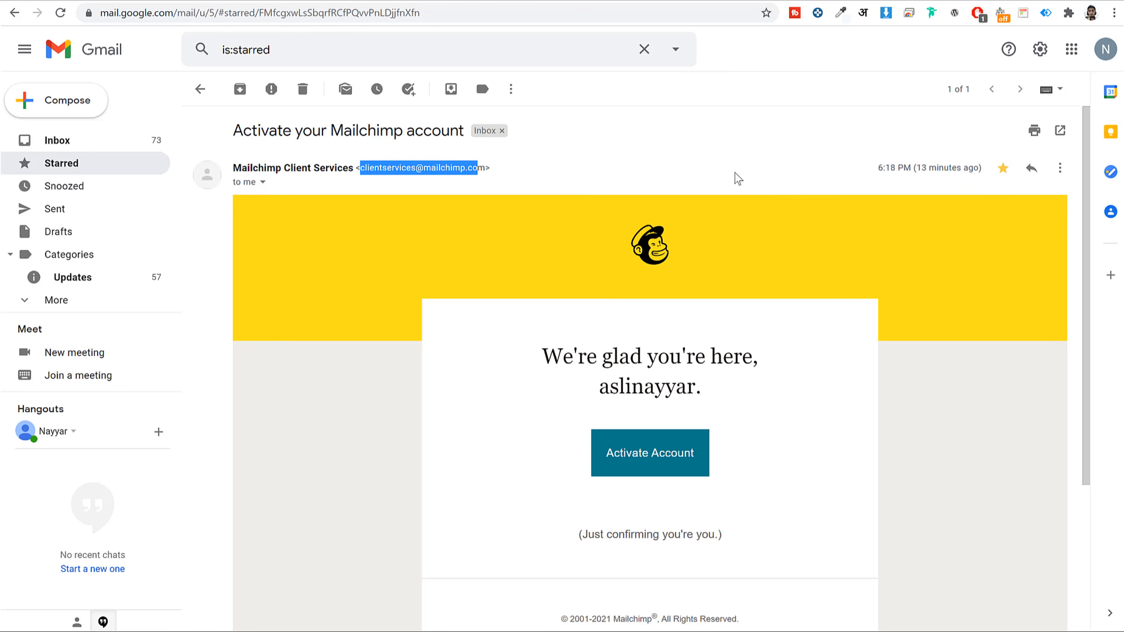
pyautogui.click(427, 167)
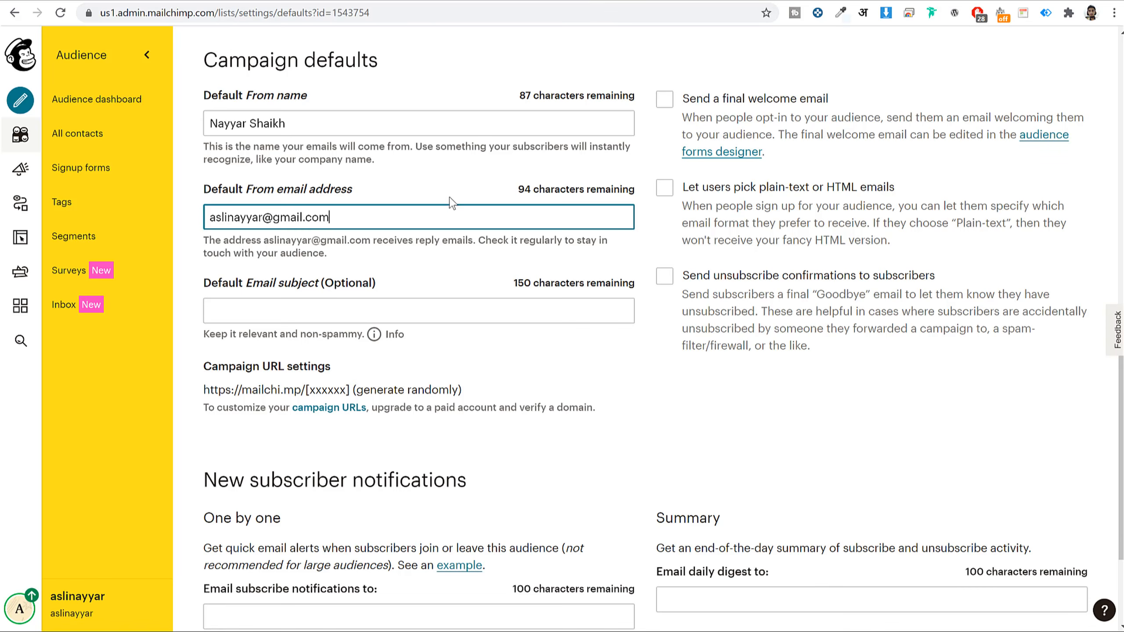
pyautogui.tripleClick(427, 215)
# - Select the activation email's subject line in Gmail, then return to Campaign defaults
pyautogui.click(427, 215)
pyautogui.click(408, 1)
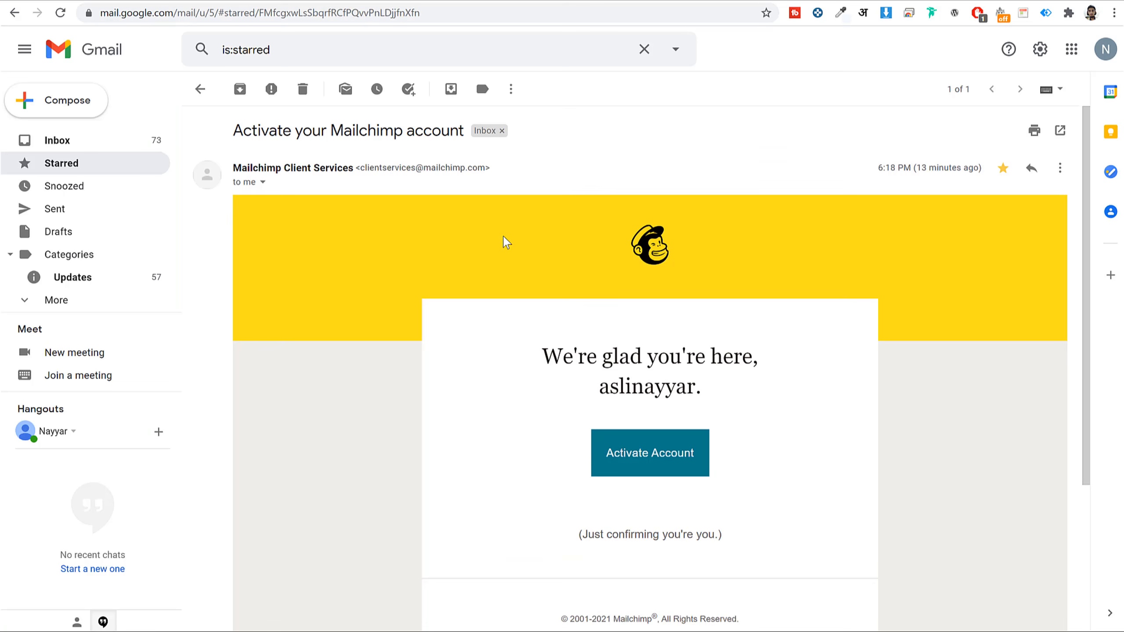
pyautogui.moveTo(234, 129); pyautogui.dragTo(461, 137)
pyautogui.click(564, 172)
pyautogui.hotkey('alt', 'Left')
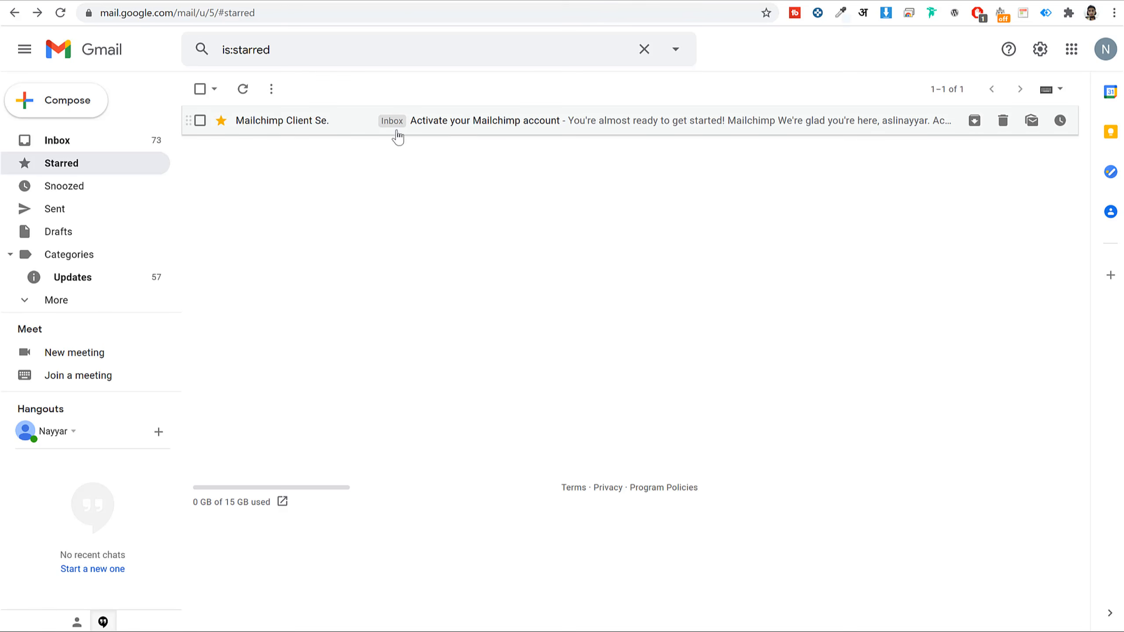
pyautogui.click(460, 126)
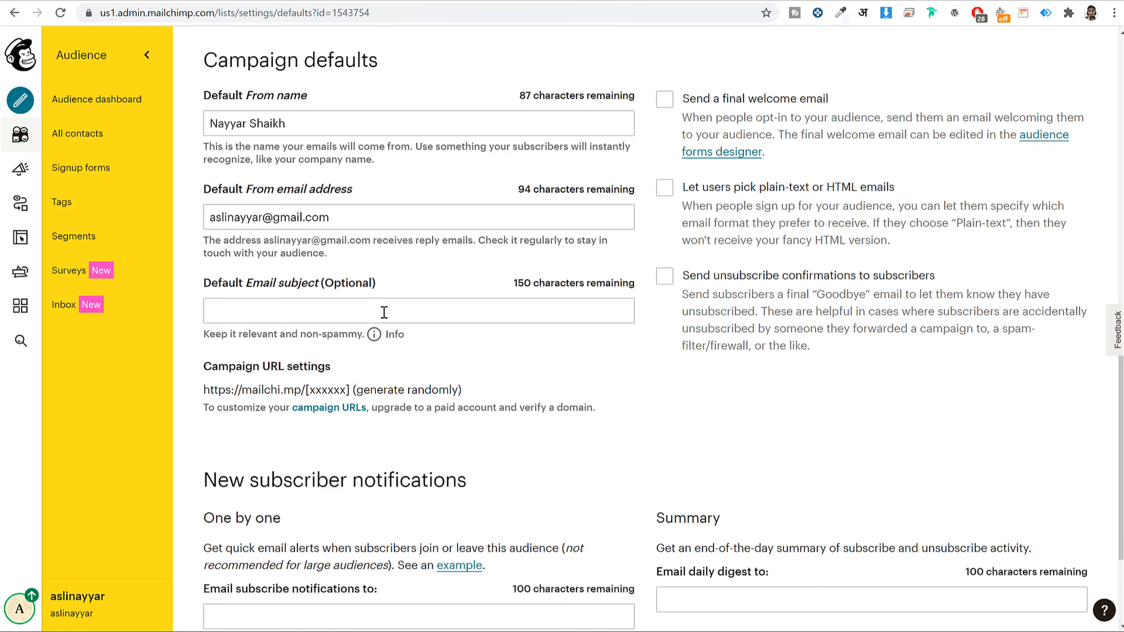
# - Enter 'Weekly SEO Newsletter' as the Default Email subject
pyautogui.click(384, 312)
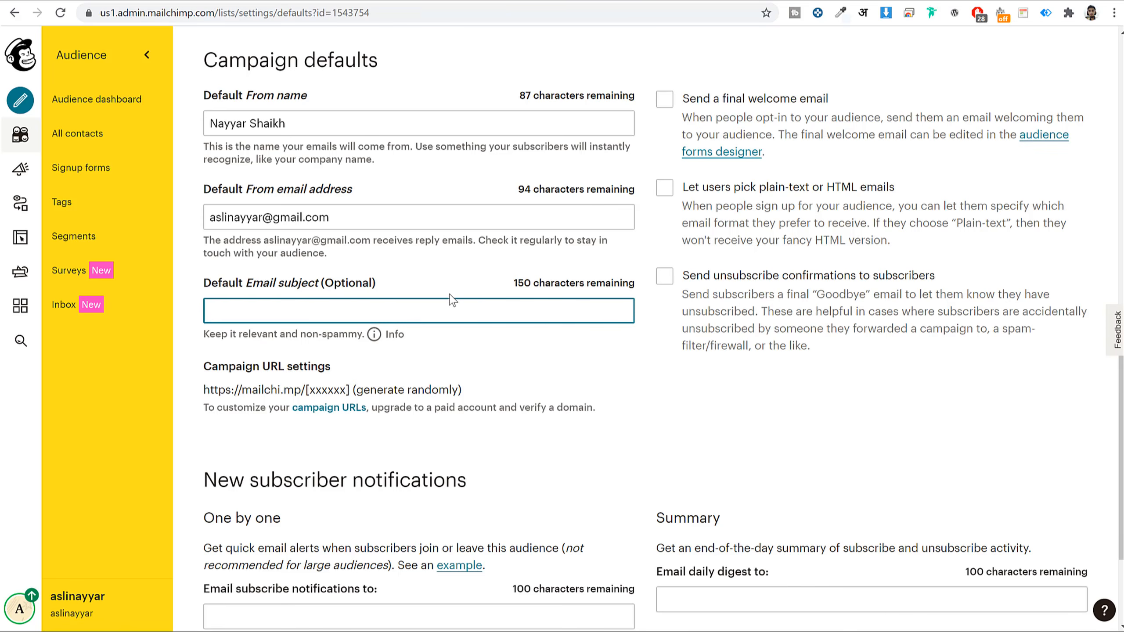
pyautogui.write('Weekly SEO ')
pyautogui.write('Newsletter')
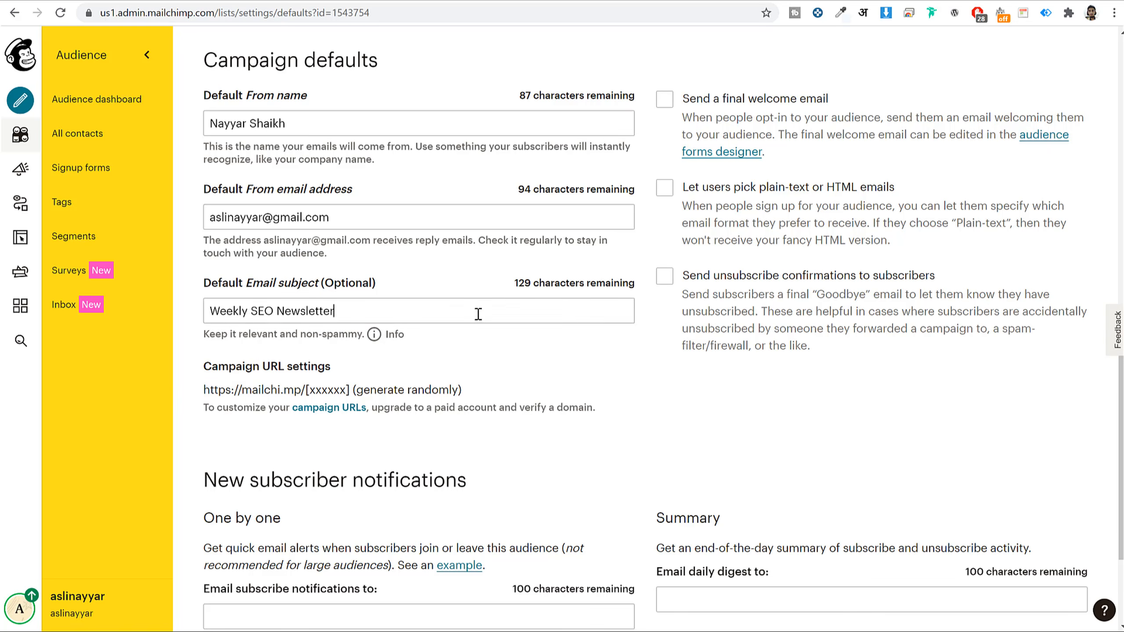
pyautogui.click(476, 313)
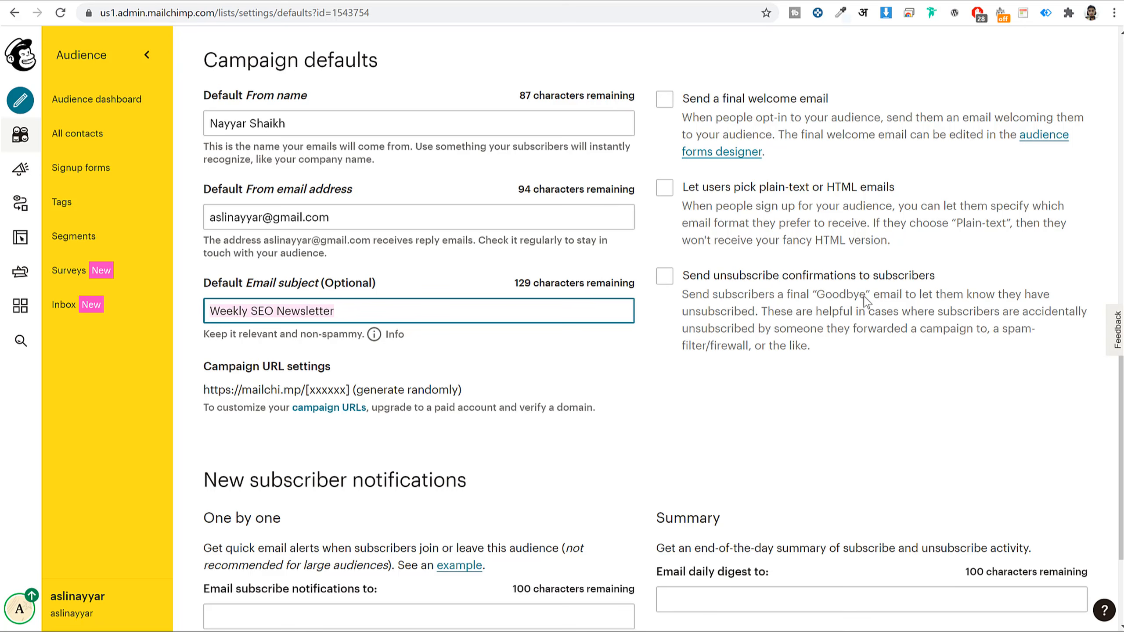
pyautogui.scroll(-3, 865, 389)
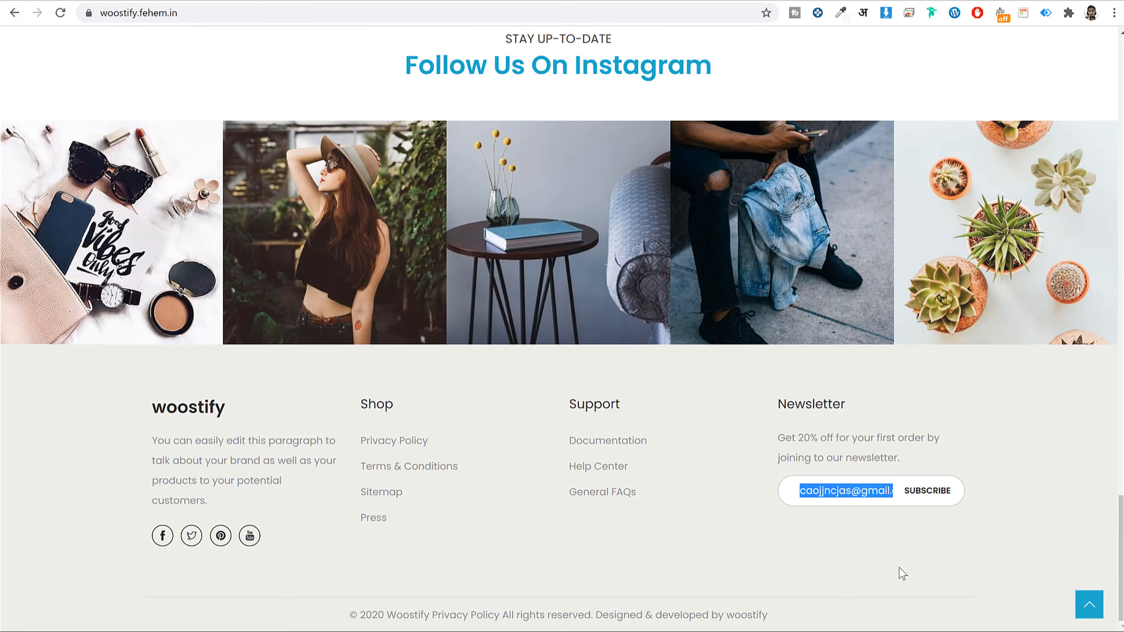
pyautogui.click(903, 574)
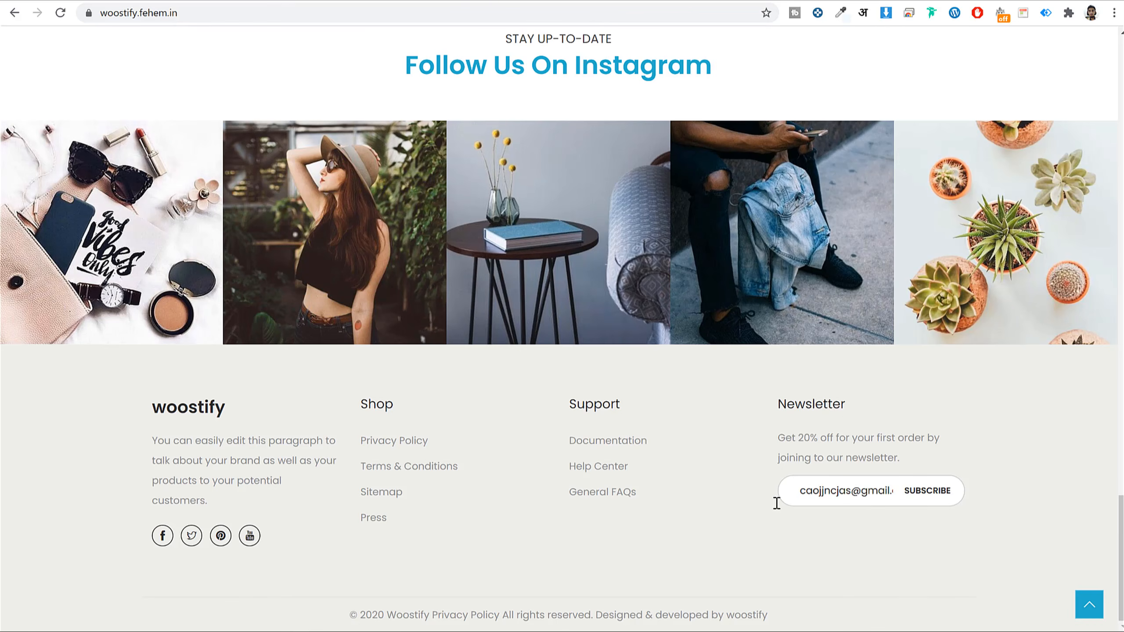
pyautogui.moveTo(806, 489); pyautogui.dragTo(927, 501)
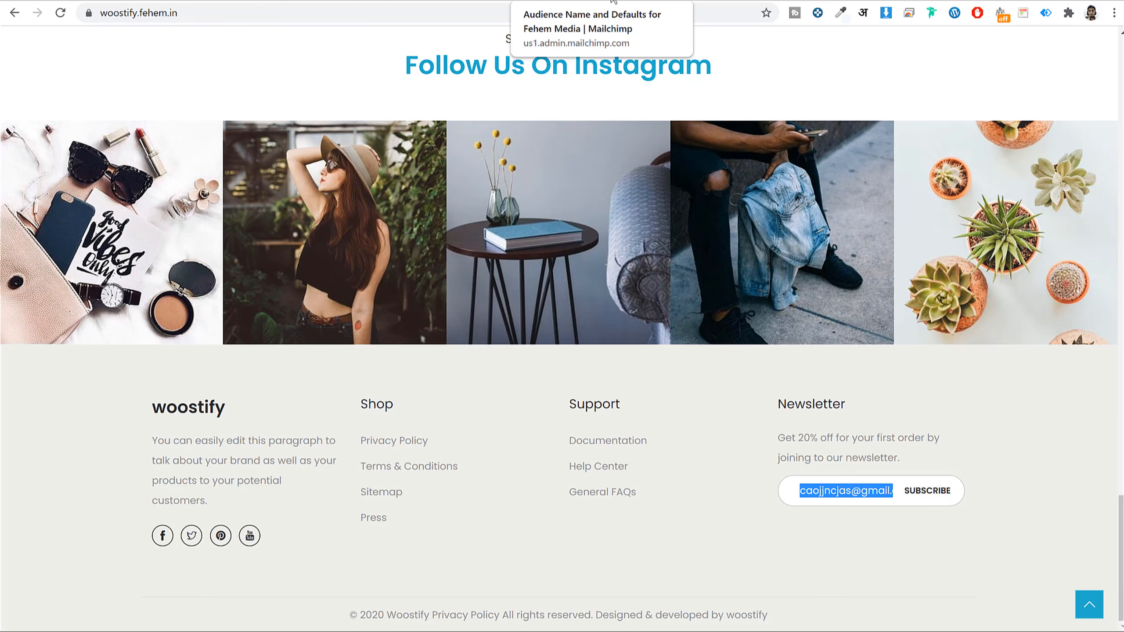
pyautogui.click(613, 1)
pyautogui.click(344, 465)
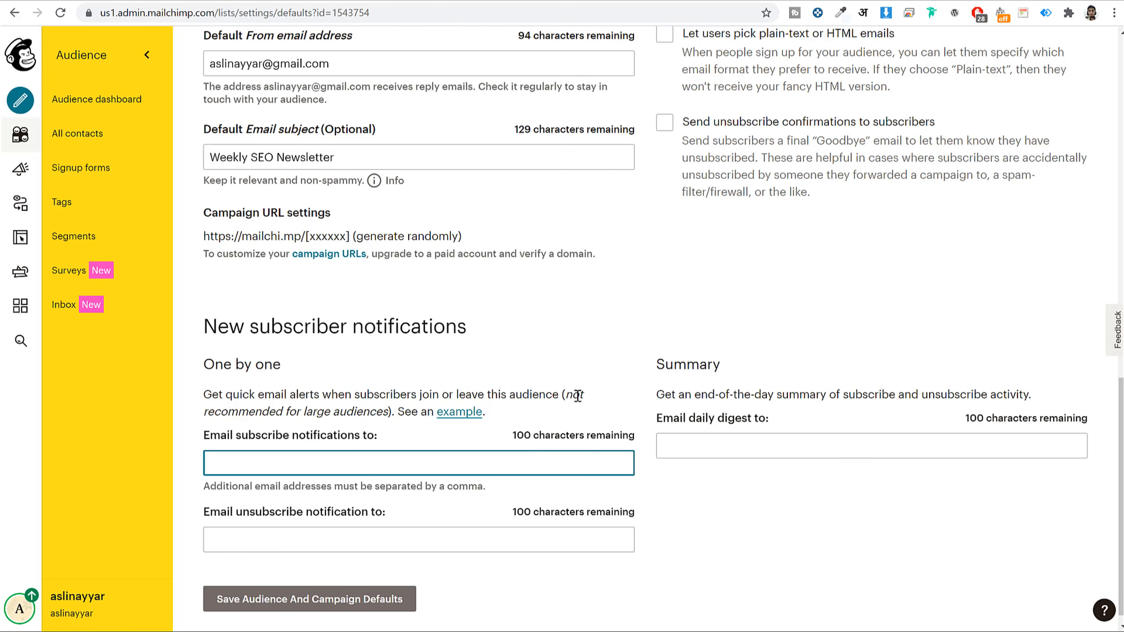
# - Copy the default From address and paste it into Email subscribe notifications
pyautogui.tripleClick(390, 59)
pyautogui.hotkey('ctrl', 'c')
pyautogui.click(351, 463)
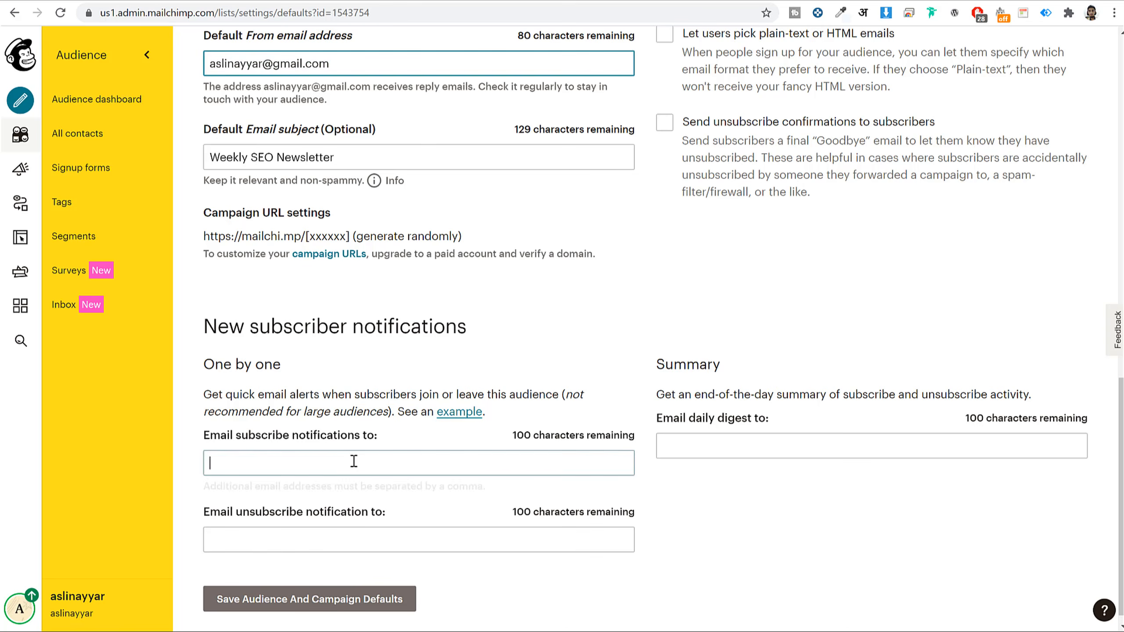
pyautogui.hotkey('ctrl', 'v')
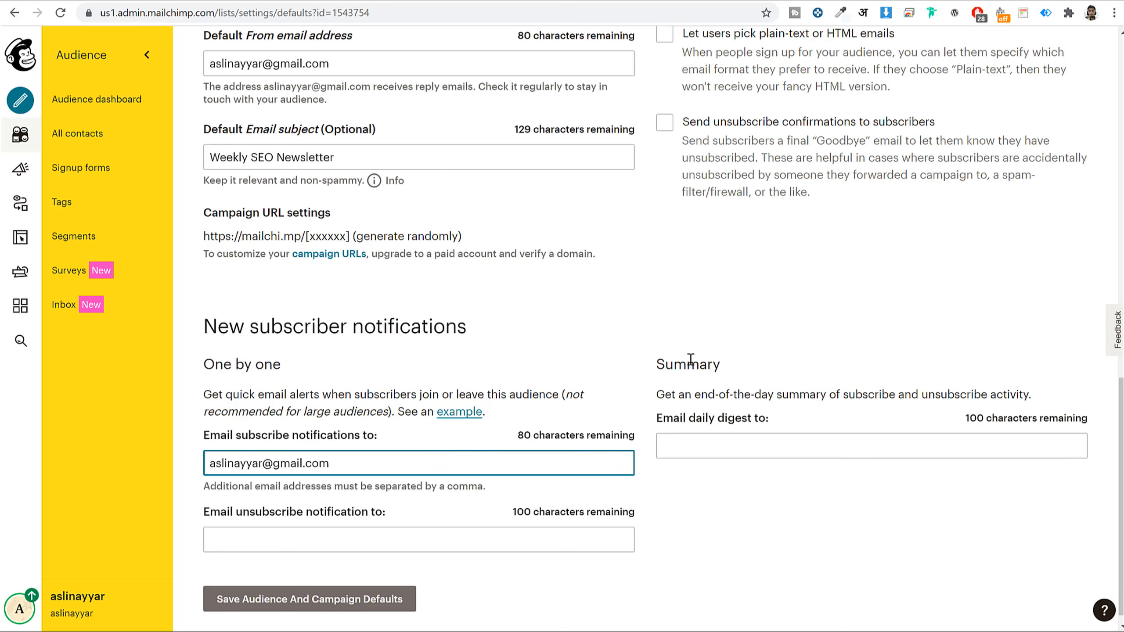
pyautogui.moveTo(206, 364); pyautogui.dragTo(322, 372)
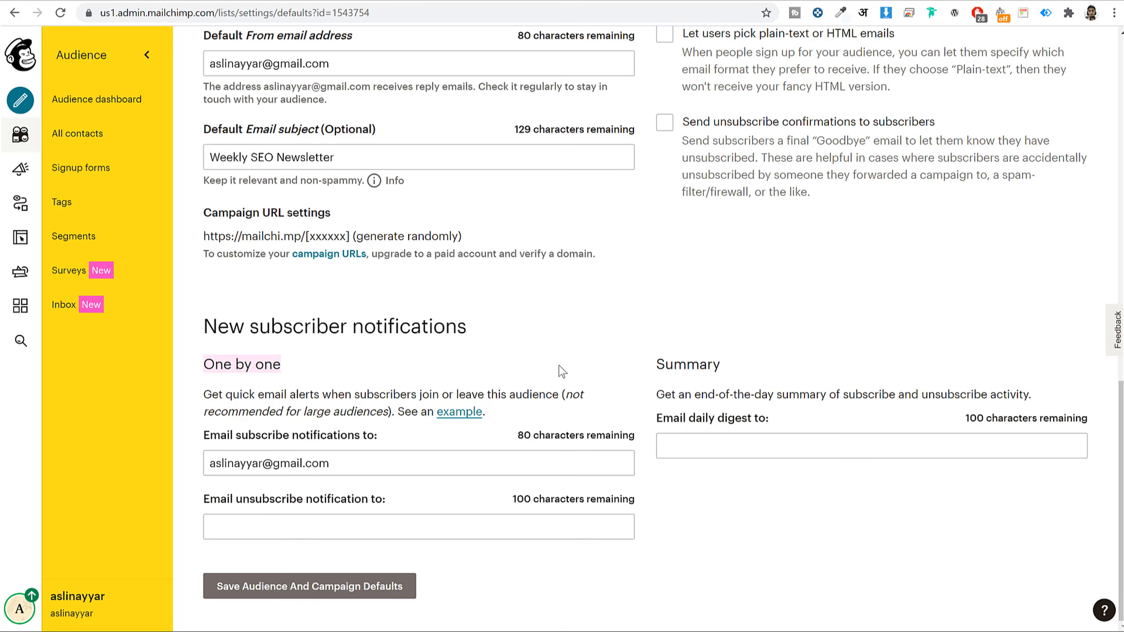
pyautogui.moveTo(645, 366); pyautogui.dragTo(271, 382)
pyautogui.click(241, 367)
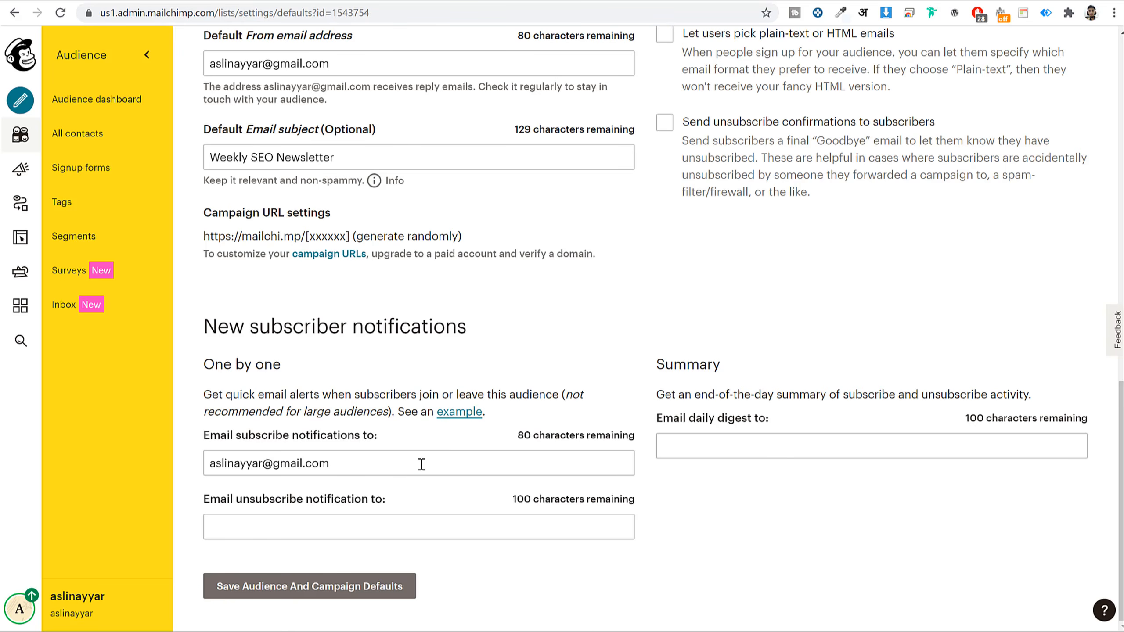
# - Move that address from subscribe notifications into the Email daily digest field
pyautogui.tripleClick(421, 464)
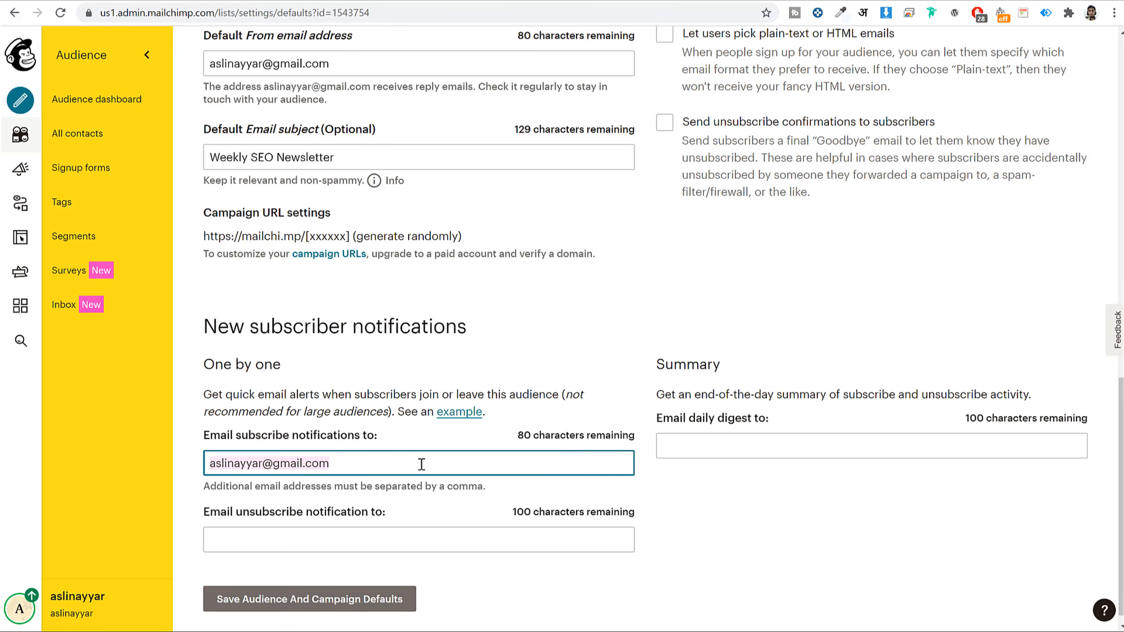
pyautogui.hotkey('ctrl', 'x')
pyautogui.click(704, 445)
pyautogui.hotkey('ctrl', 'v')
pyautogui.click(832, 518)
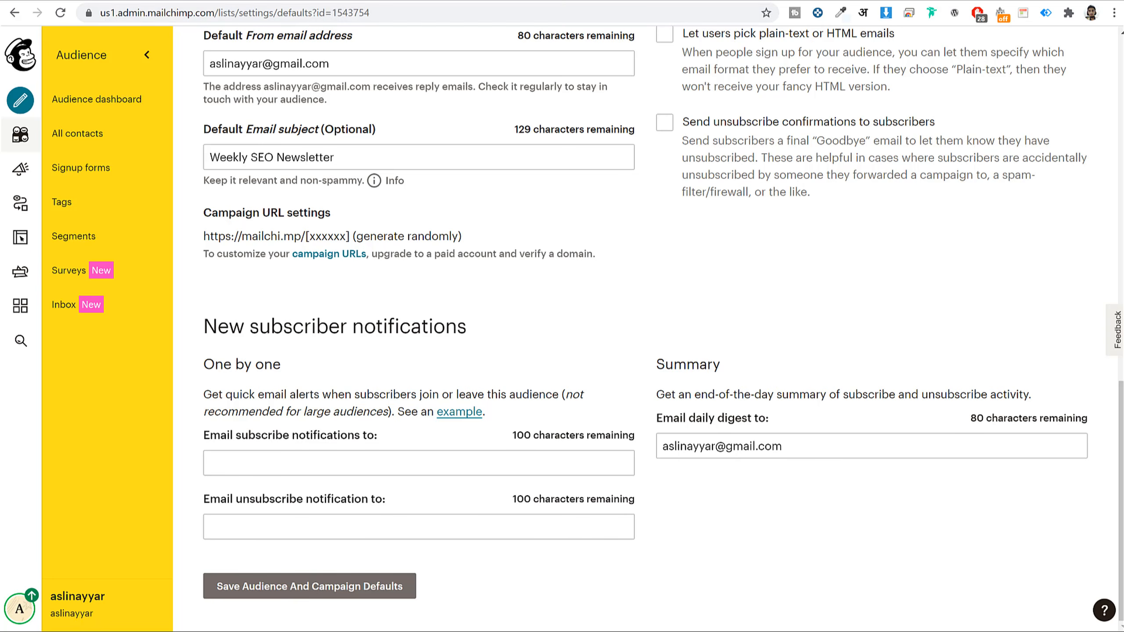
pyautogui.click(309, 0)
pyautogui.click(579, 1)
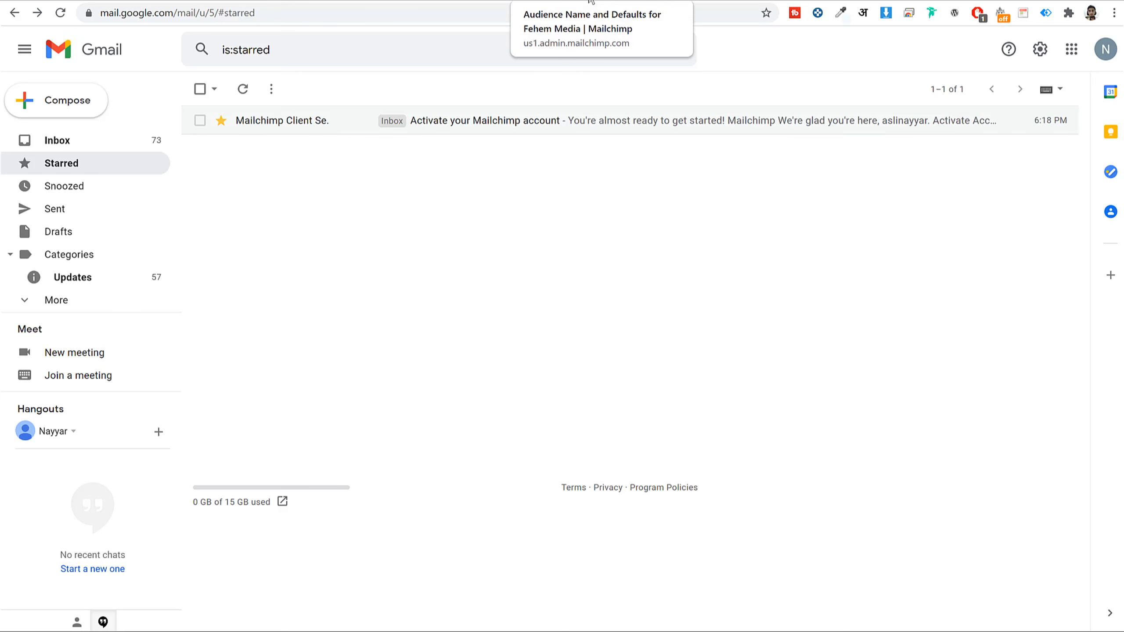
# - Save the audience and campaign defaults for the BloggDude - SEO Newsletter audience
pyautogui.click(588, 0)
pyautogui.click(449, 0)
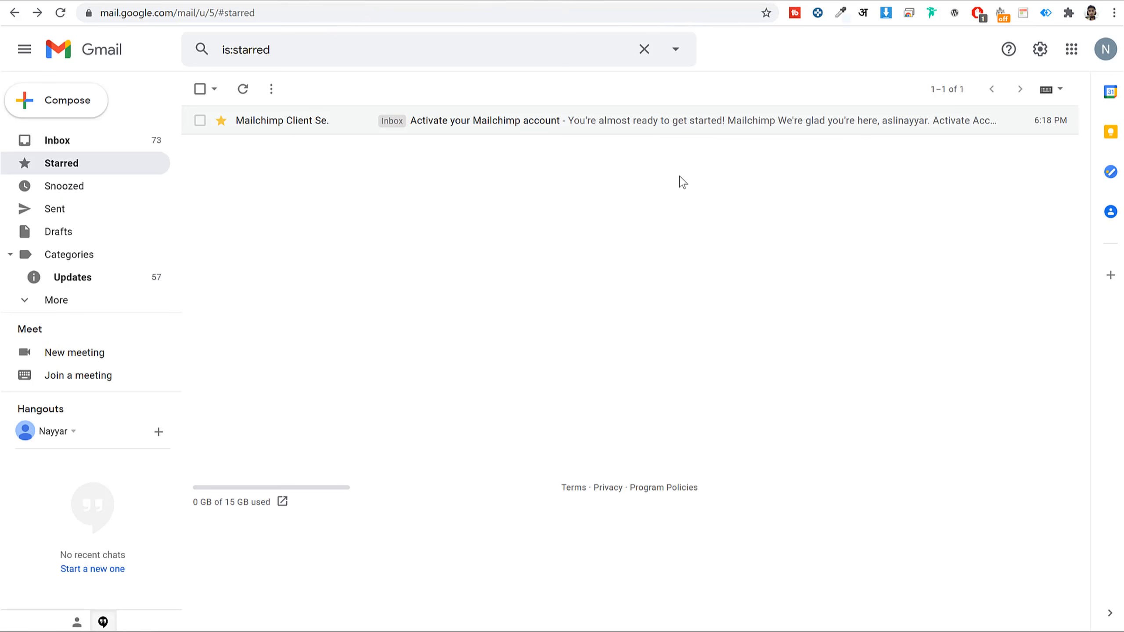
pyautogui.click(613, 1)
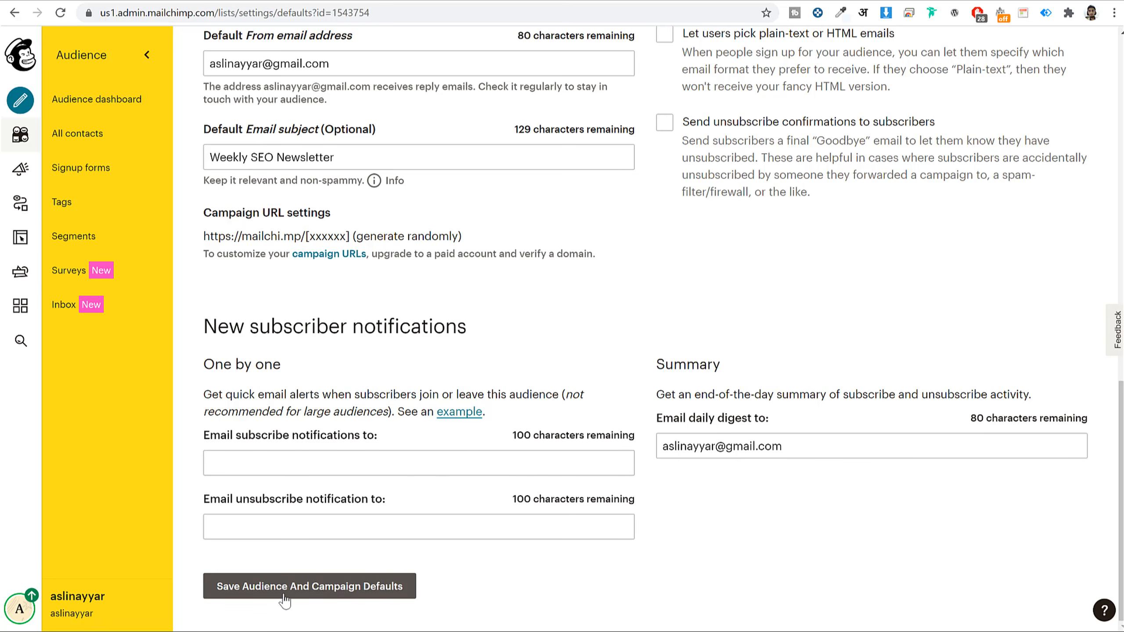
pyautogui.click(335, 591)
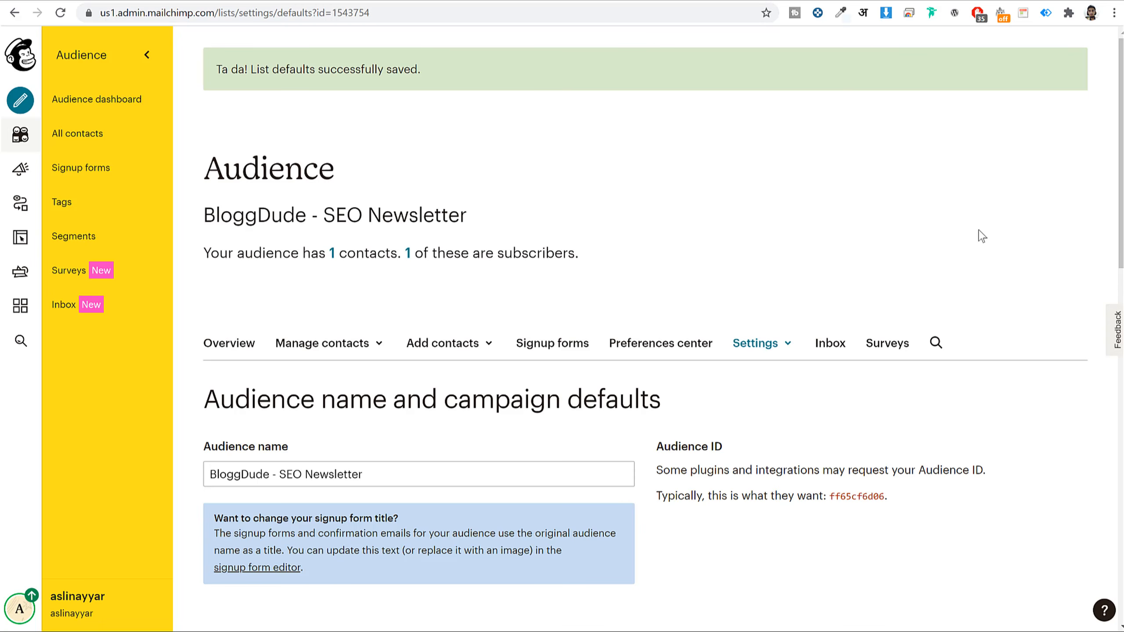
# - Open the starred Mailchimp account activation email in Gmail and read through it
pyautogui.click(460, 0)
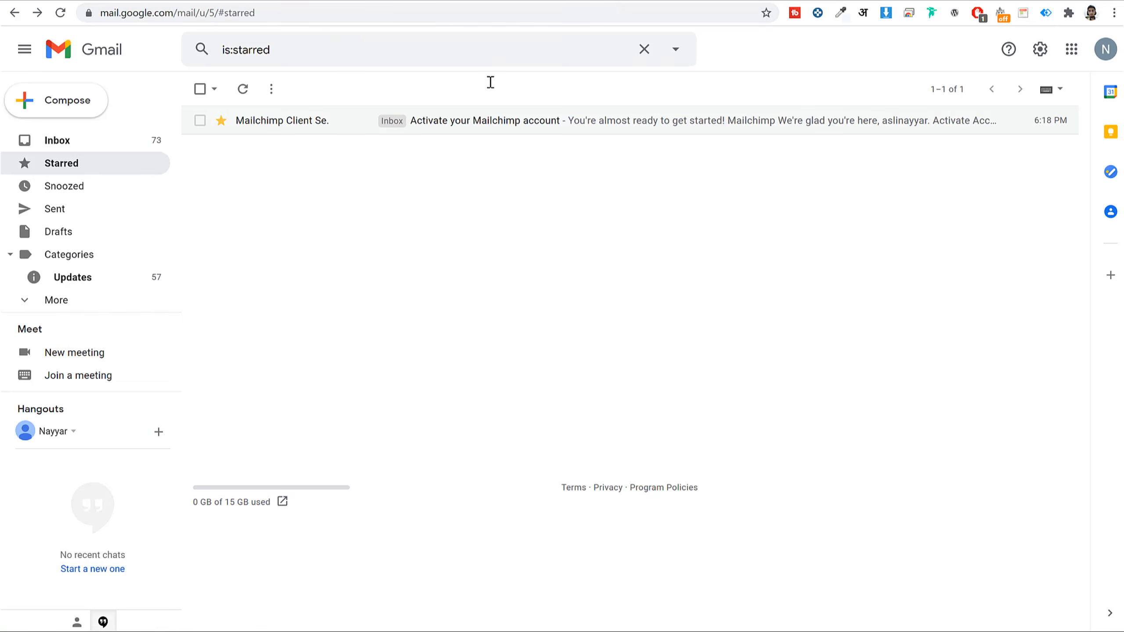
pyautogui.click(530, 128)
pyautogui.scroll(-5, 627, 326)
pyautogui.scroll(5, 628, 336)
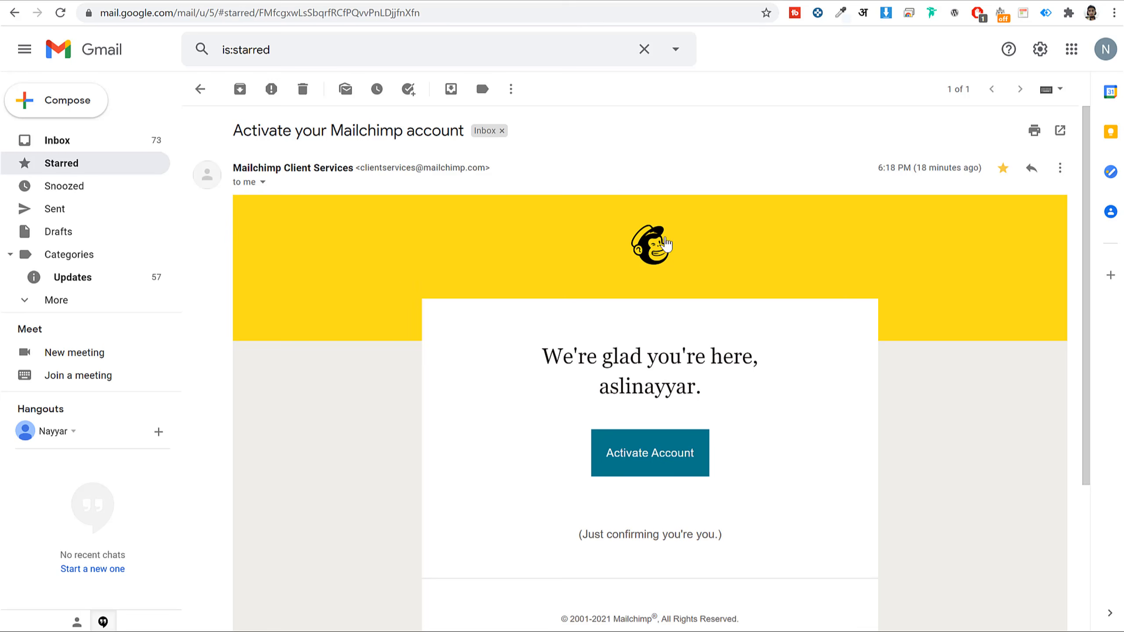
pyautogui.moveTo(564, 356); pyautogui.dragTo(694, 386)
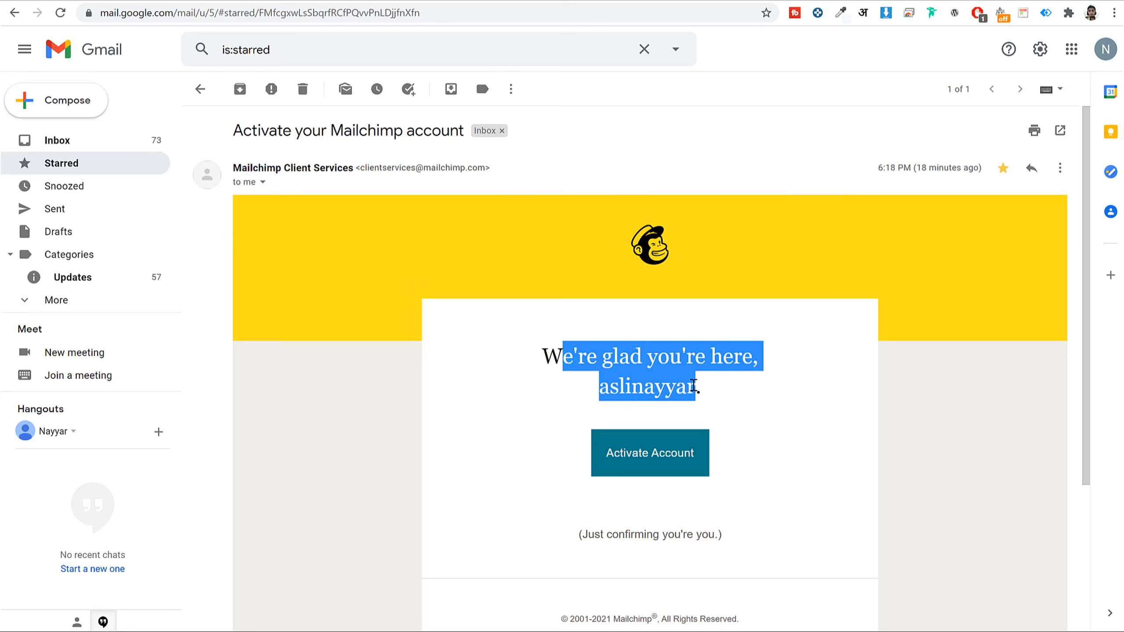
pyautogui.click(803, 407)
pyautogui.scroll(-5, 803, 407)
pyautogui.scroll(5, 804, 406)
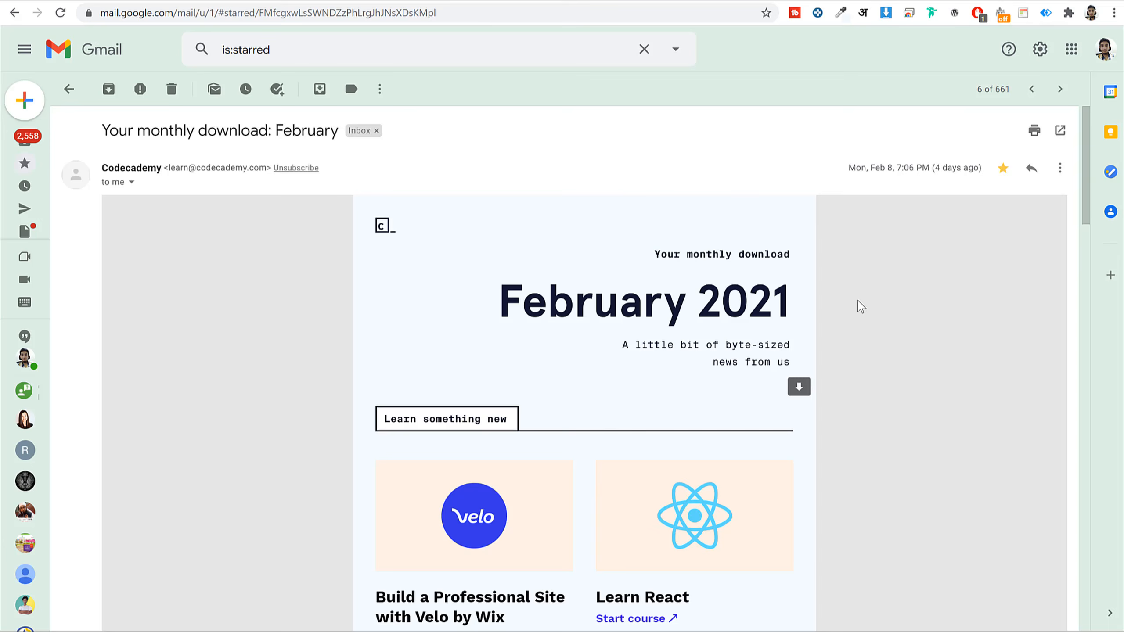
pyautogui.scroll(-10, 865, 321)
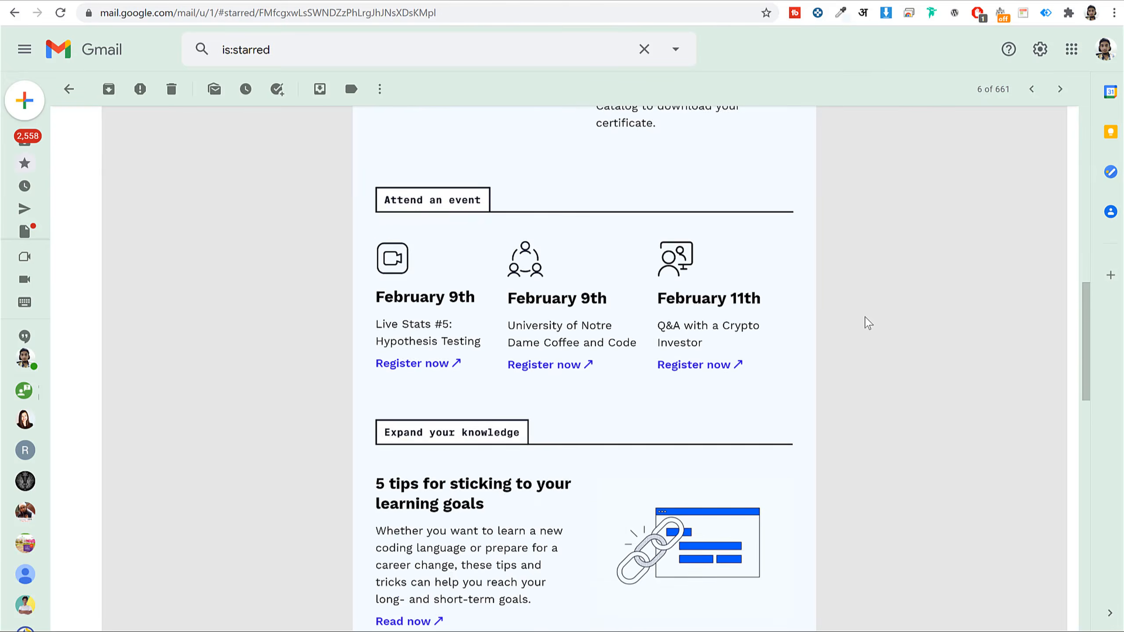
pyautogui.scroll(10, 868, 323)
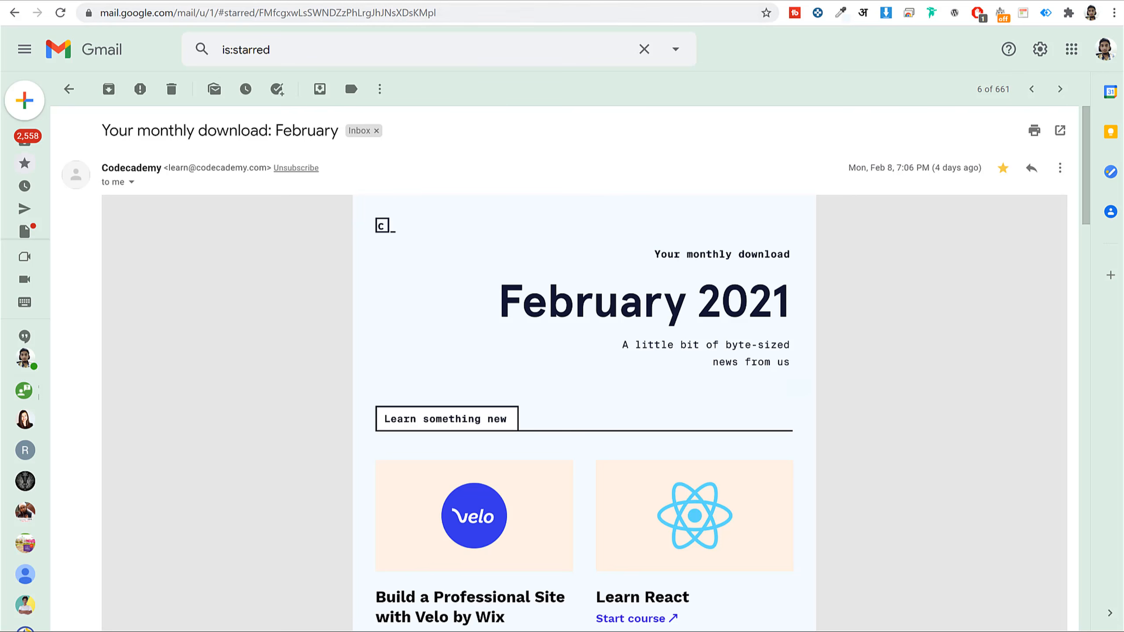
pyautogui.click(518, 1)
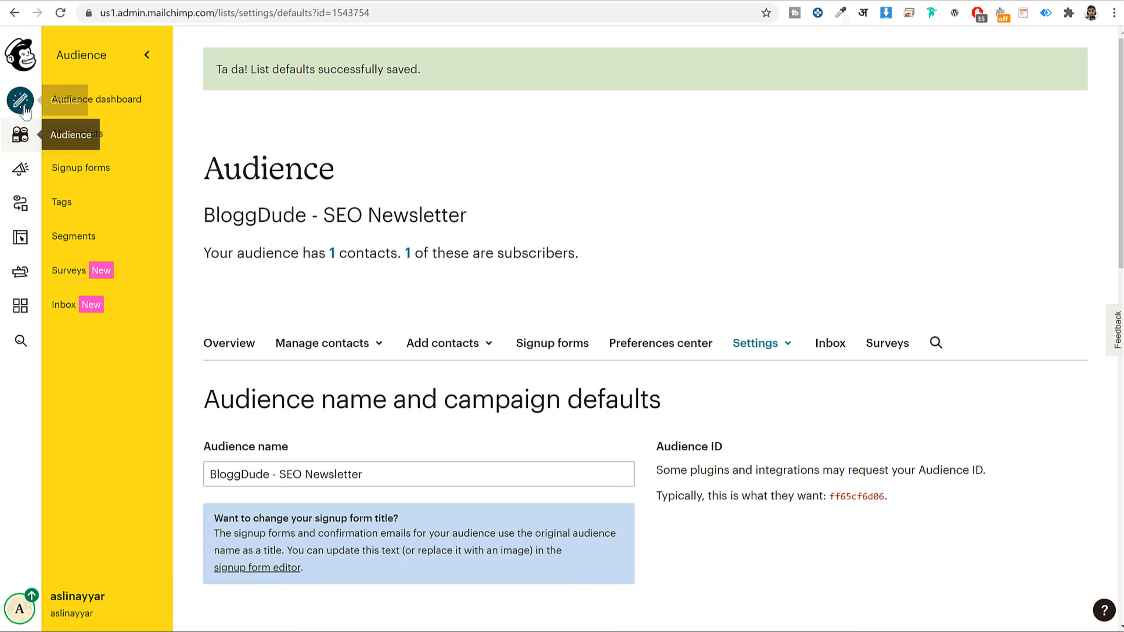
# - From Campaigns > Email templates, create a new template and browse the Featured and Basic layouts
pyautogui.click(23, 173)
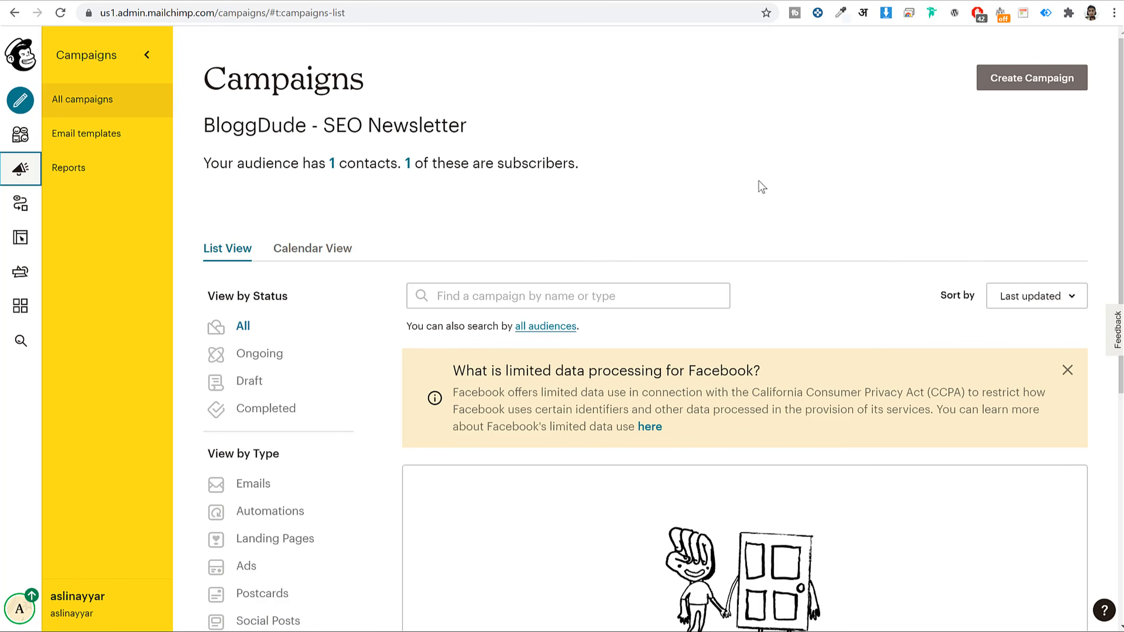
pyautogui.click(93, 143)
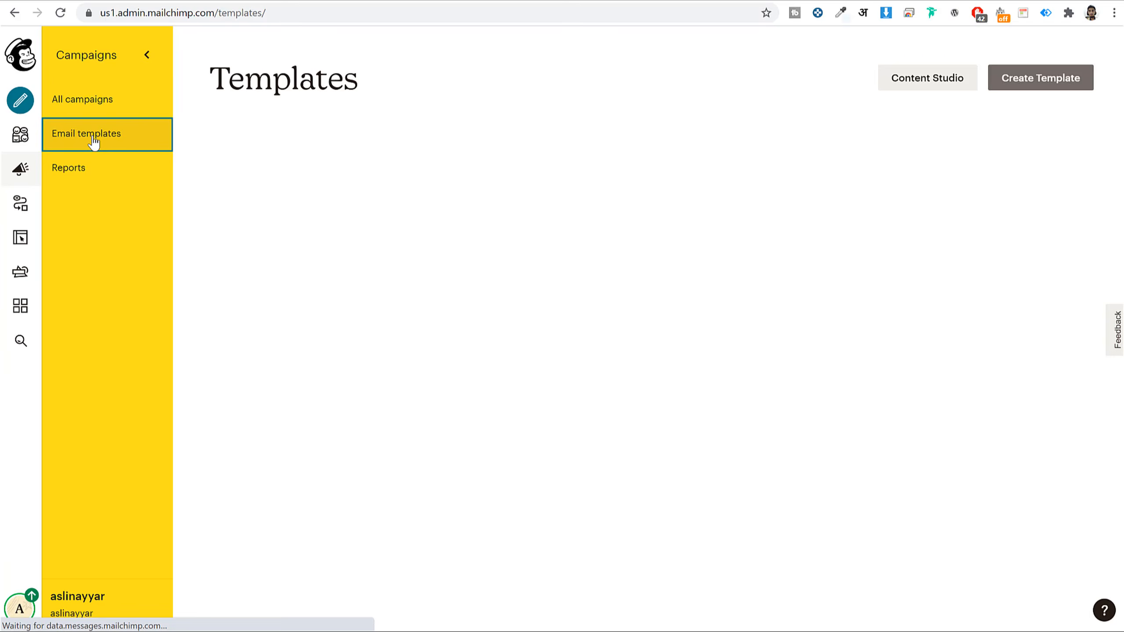
pyautogui.click(1055, 79)
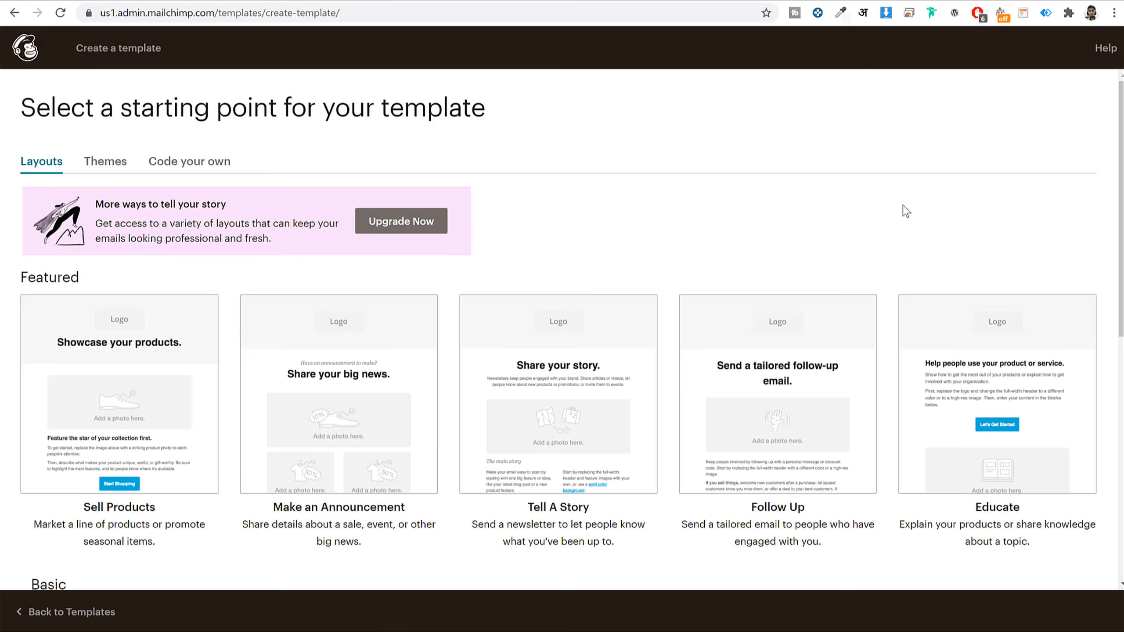
pyautogui.scroll(-5, 911, 257)
pyautogui.scroll(-3, 905, 262)
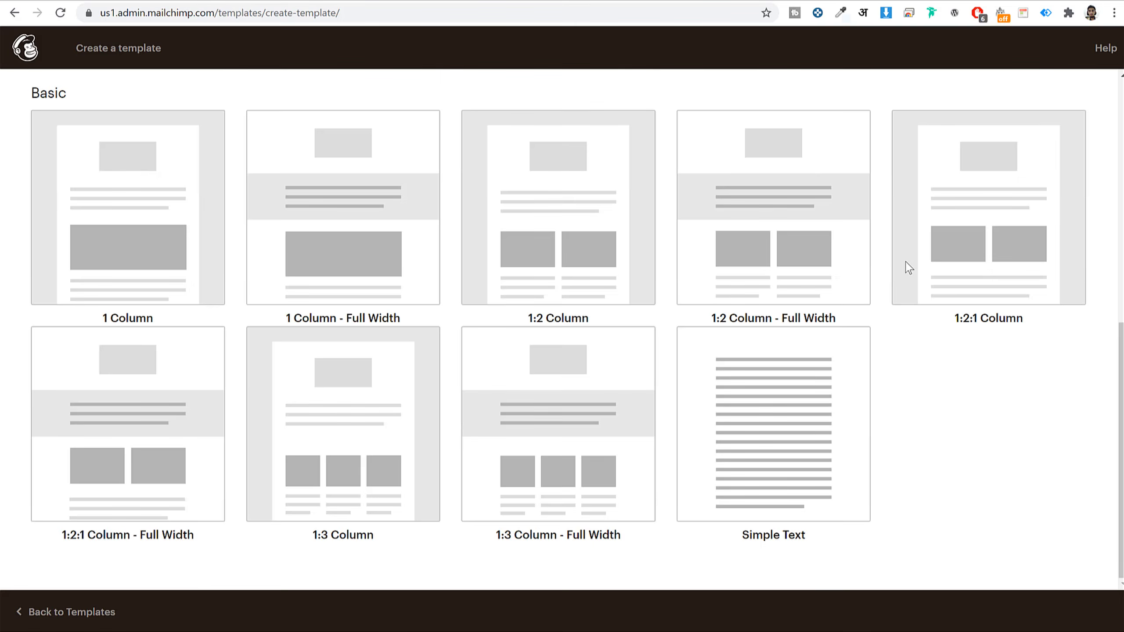
pyautogui.scroll(10, 905, 262)
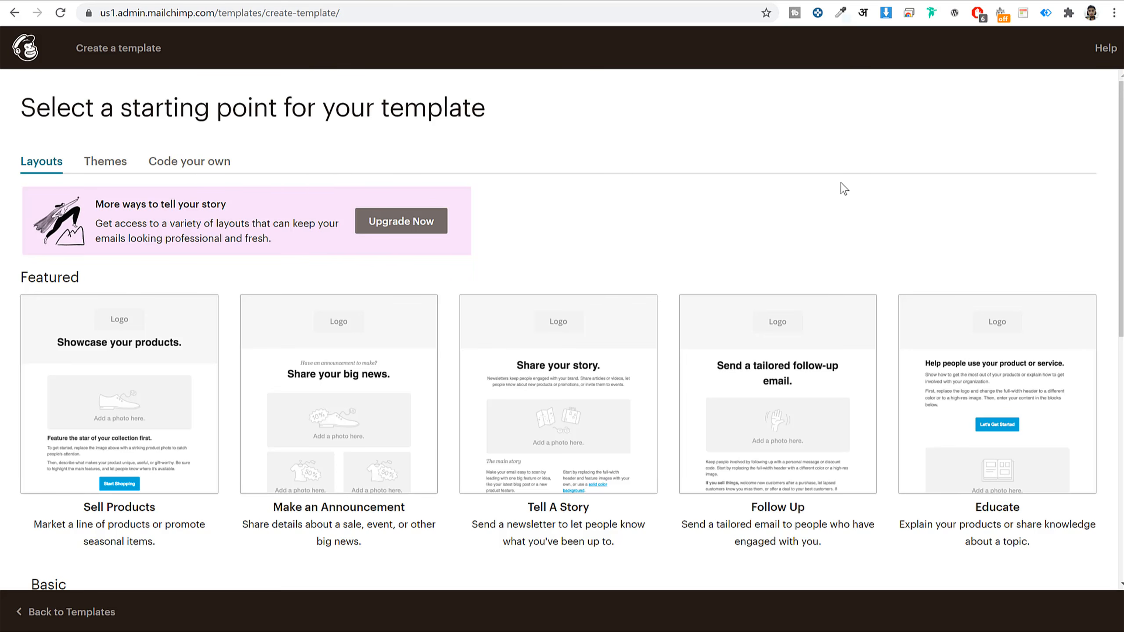
pyautogui.scroll(-4, 865, 212)
pyautogui.scroll(-5, 754, 321)
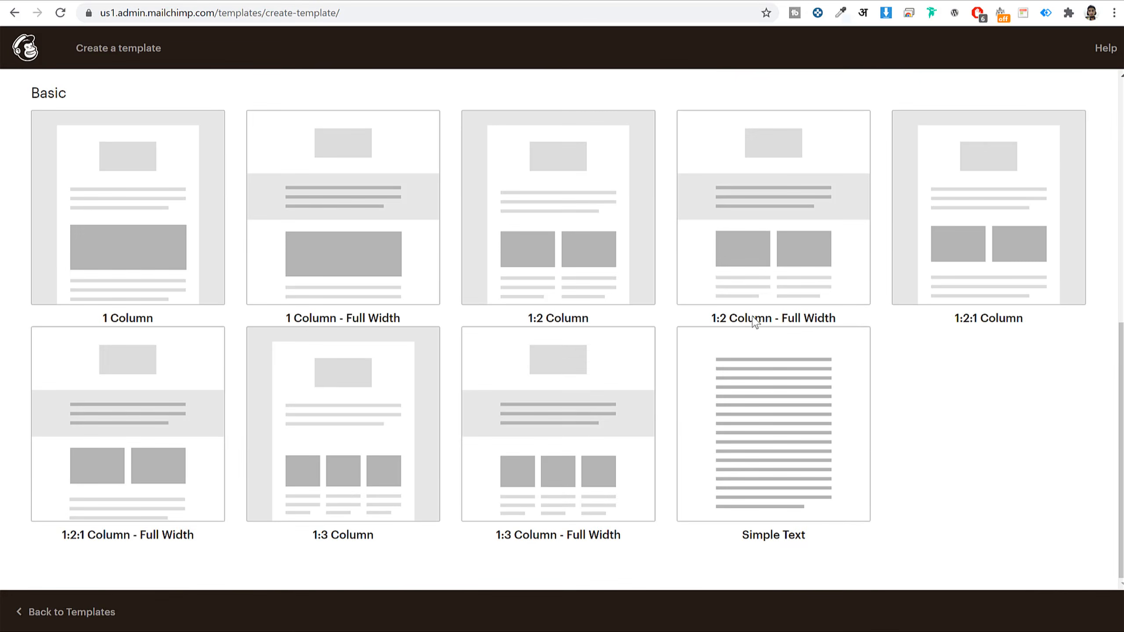
pyautogui.scroll(9, 755, 320)
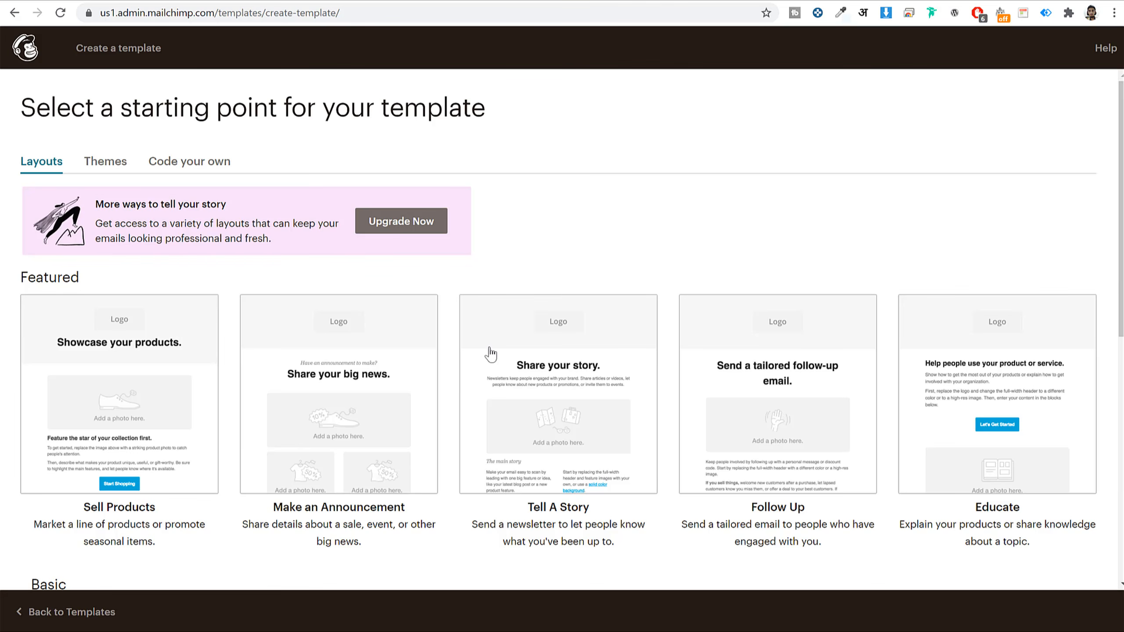
# - Browse the ready-made Themes, then view the Code your own options (Paste in code, Import HTML, Import zip)
pyautogui.click(113, 160)
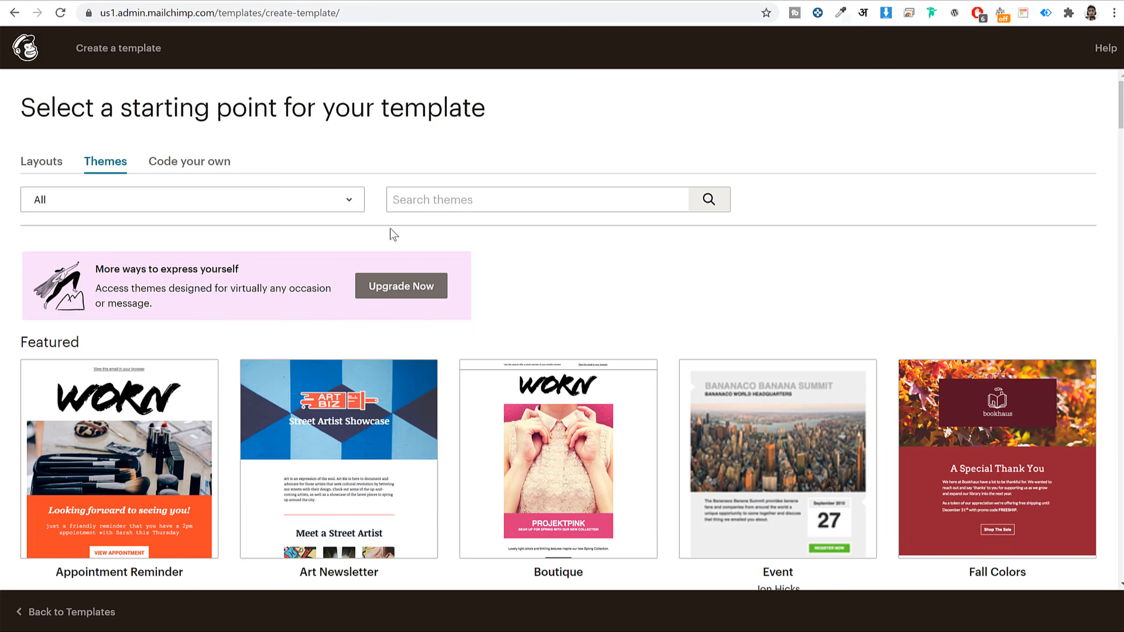
pyautogui.scroll(-2, 895, 355)
pyautogui.scroll(-10, 895, 356)
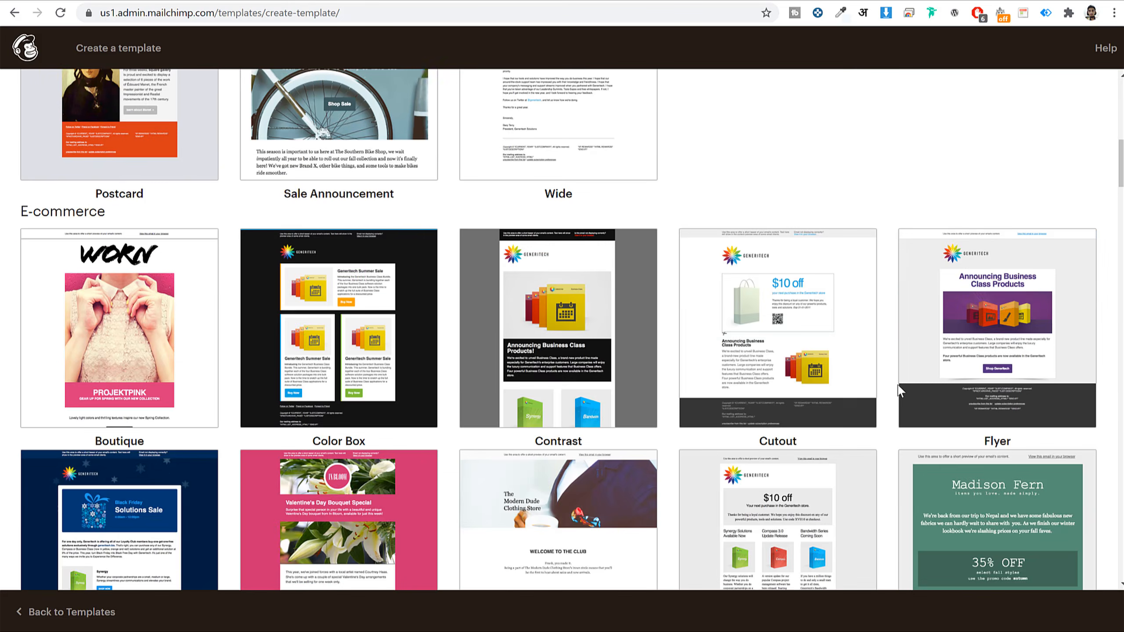
pyautogui.scroll(-10, 976, 219)
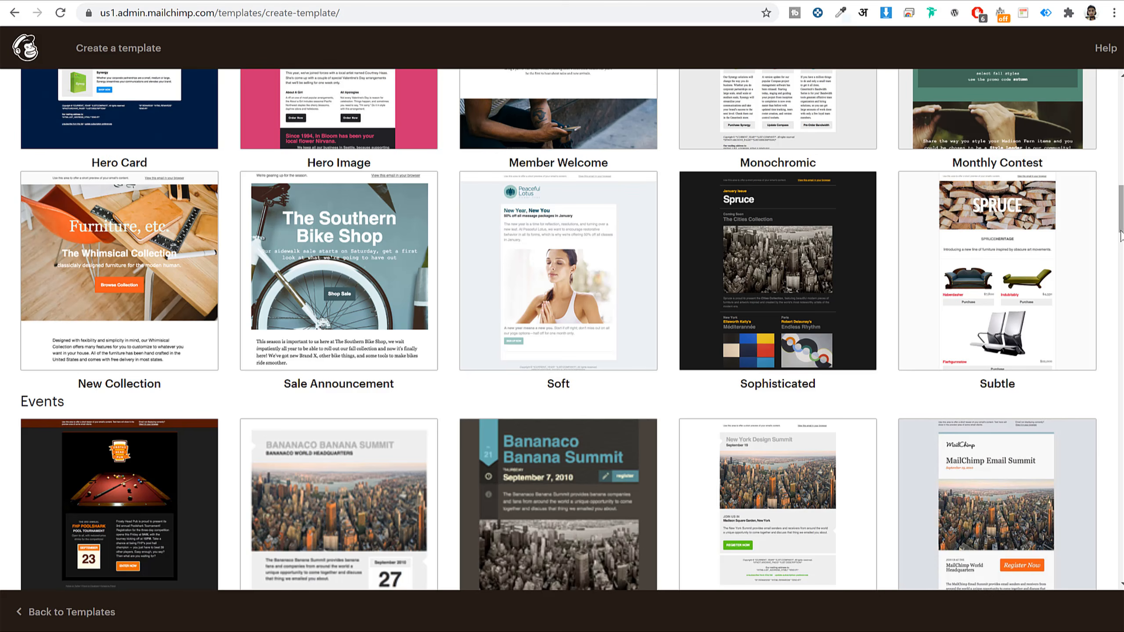
pyautogui.scroll(-3, 1059, 374)
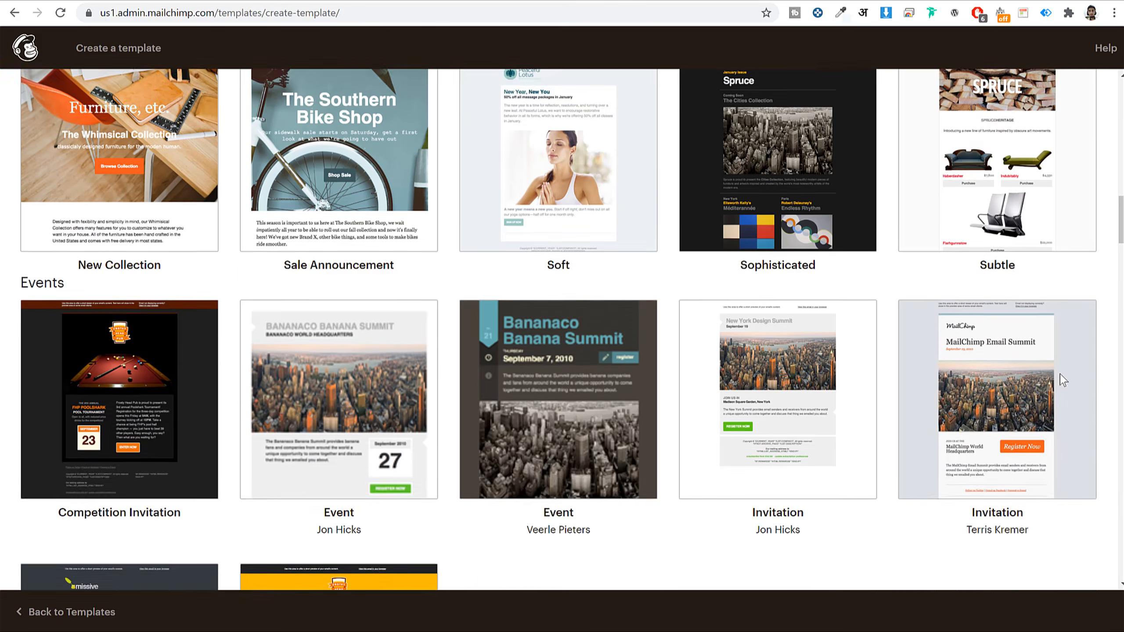
pyautogui.scroll(10, 1061, 383)
pyautogui.scroll(5, 1060, 383)
pyautogui.scroll(8, 188, 283)
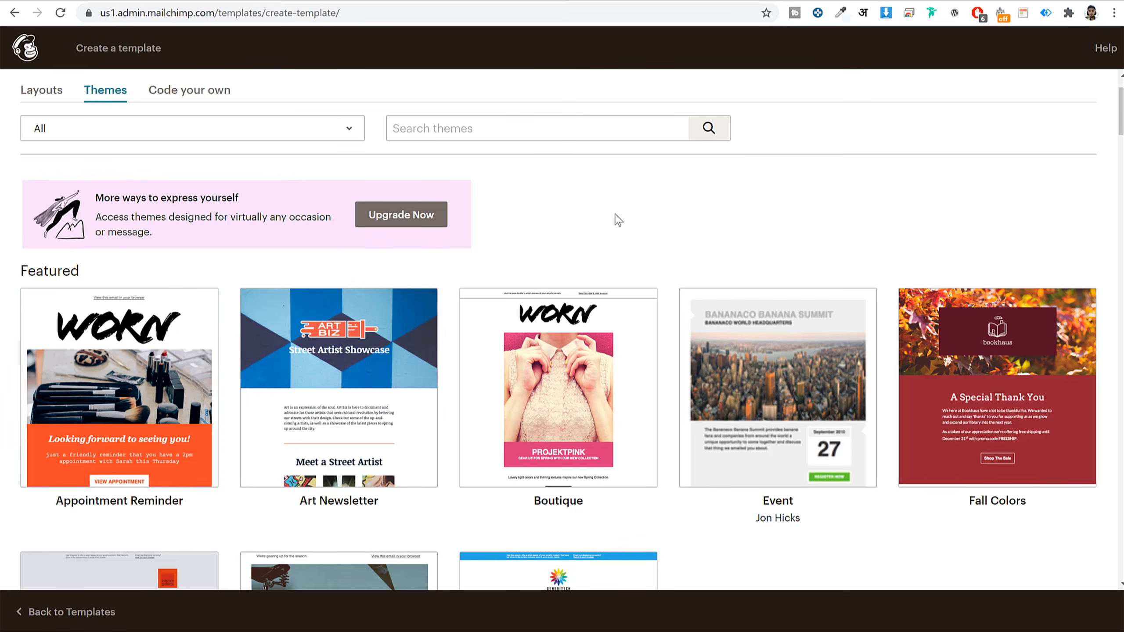
pyautogui.click(189, 90)
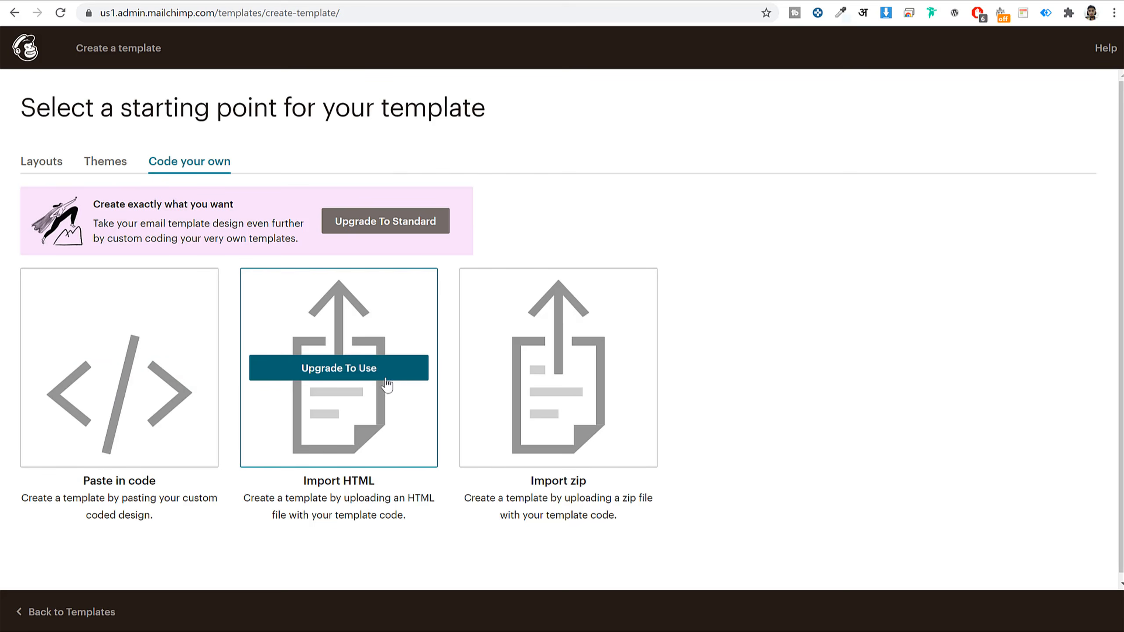
# - Return to Layouts and look through the Basic options, from 1 Column to 1:3 Column and Simple Text
pyautogui.moveTo(599, 380)
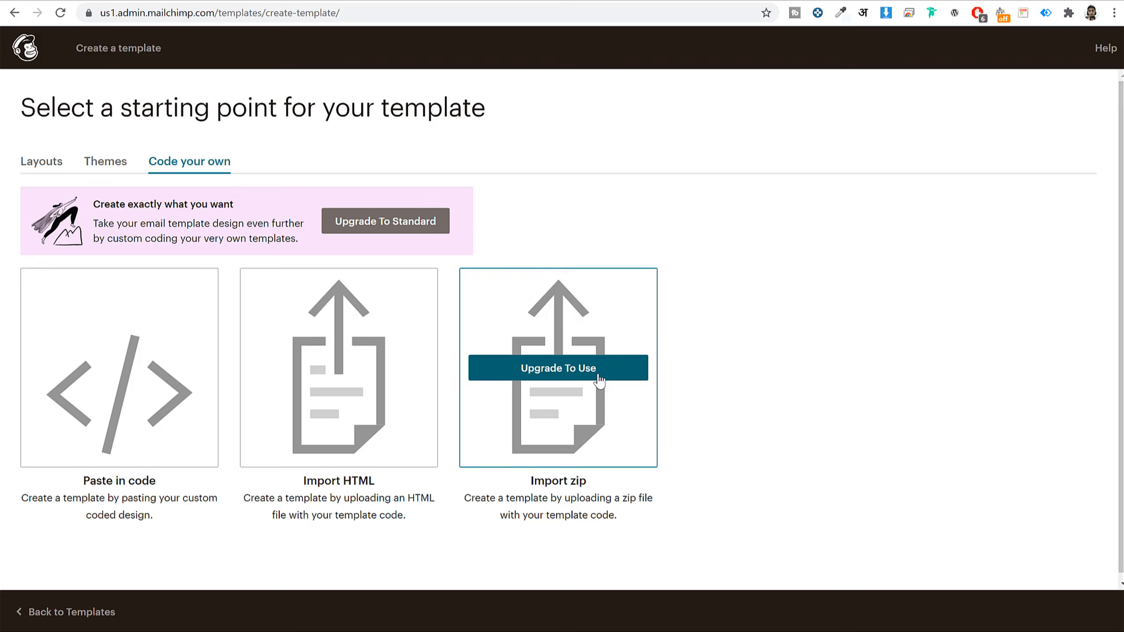
pyautogui.click(41, 161)
pyautogui.scroll(-3, 758, 381)
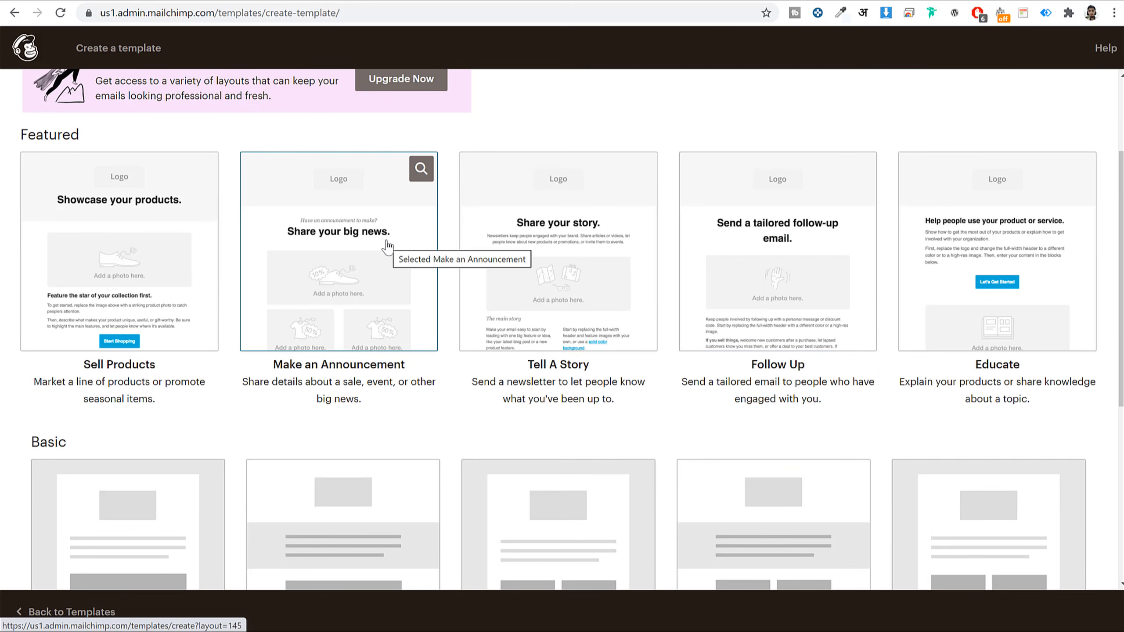
pyautogui.scroll(3, 707, 141)
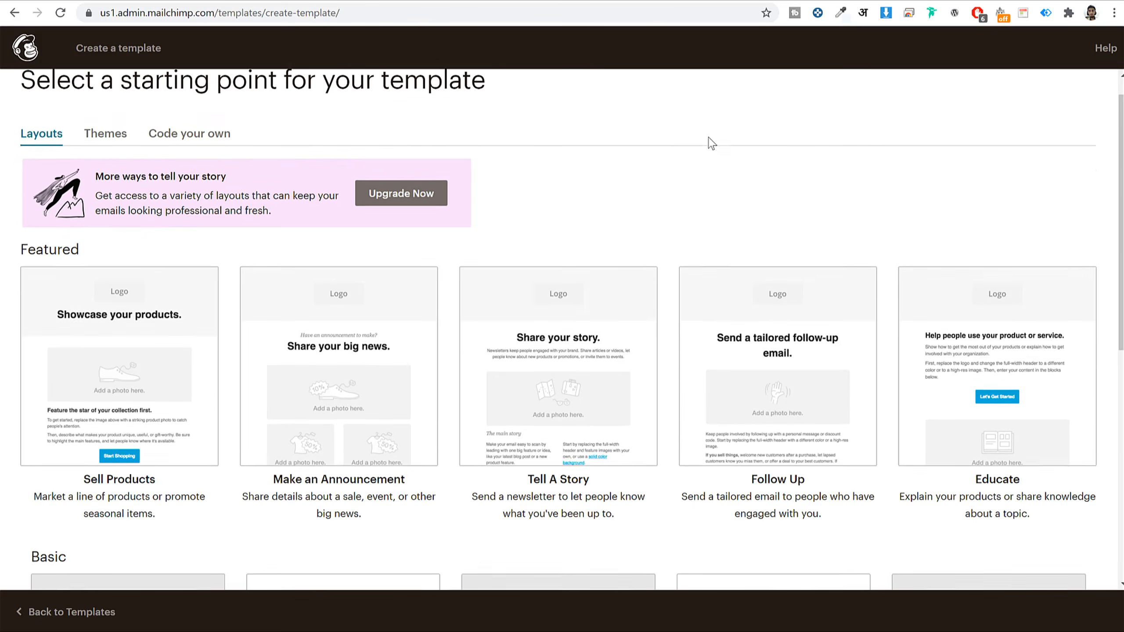
pyautogui.scroll(-11, 712, 148)
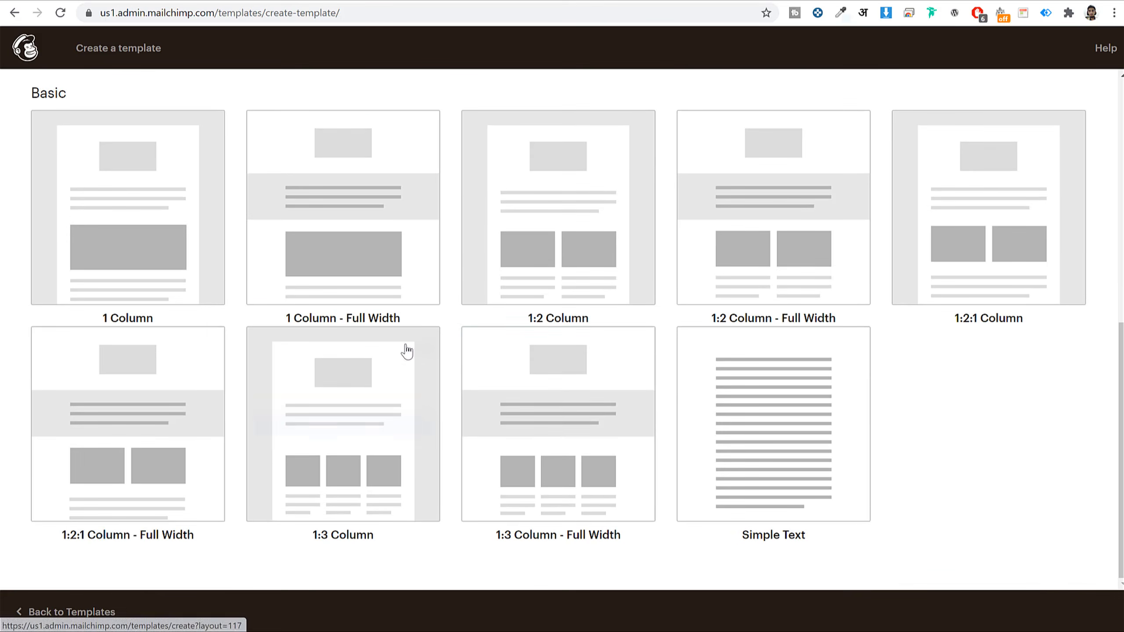
pyautogui.scroll(11, 672, 386)
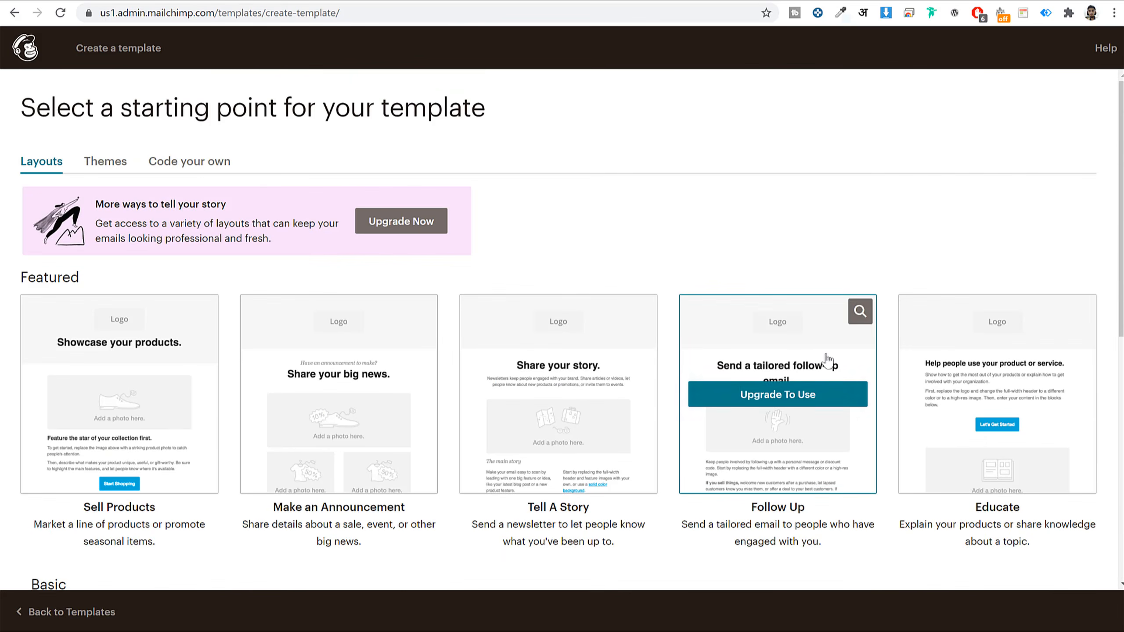
pyautogui.scroll(-3, 939, 361)
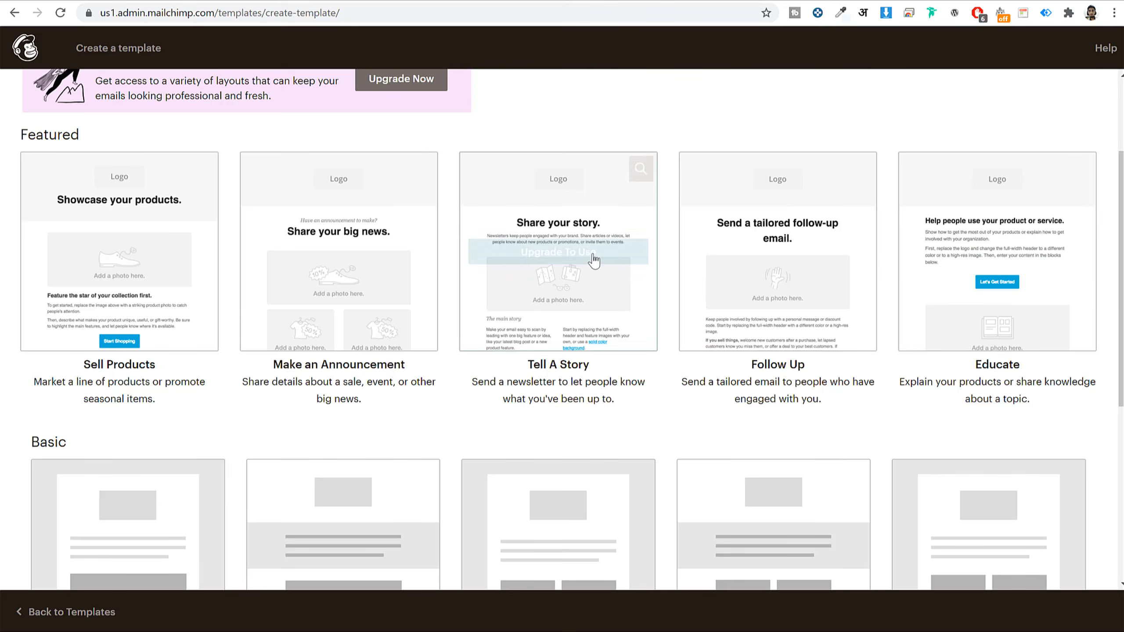
pyautogui.scroll(-6, 641, 279)
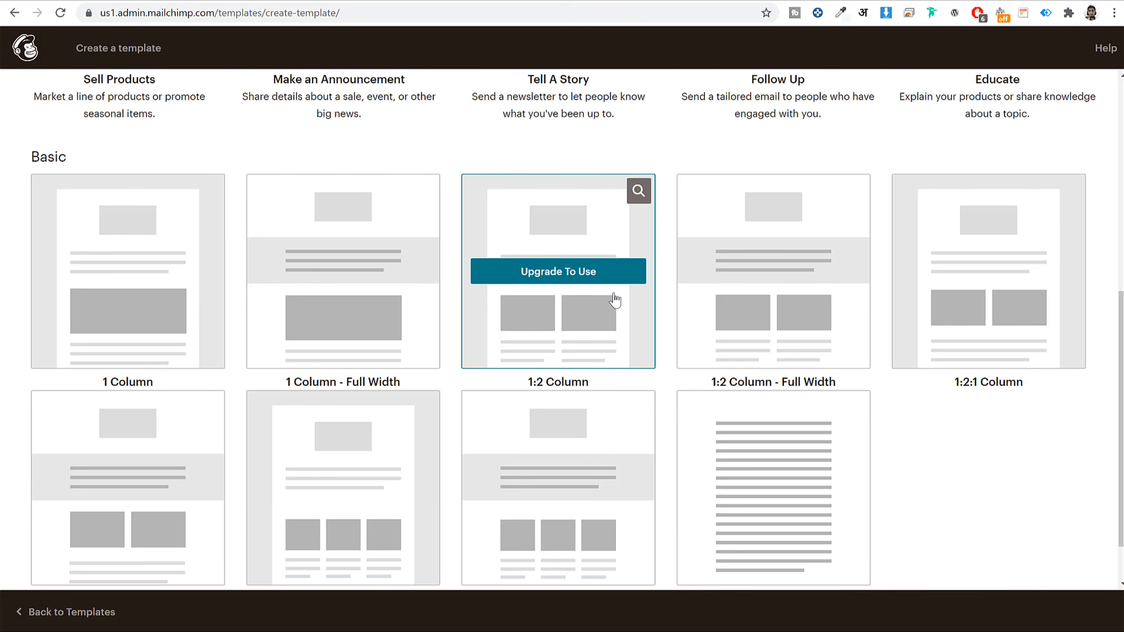
pyautogui.scroll(-2, 990, 278)
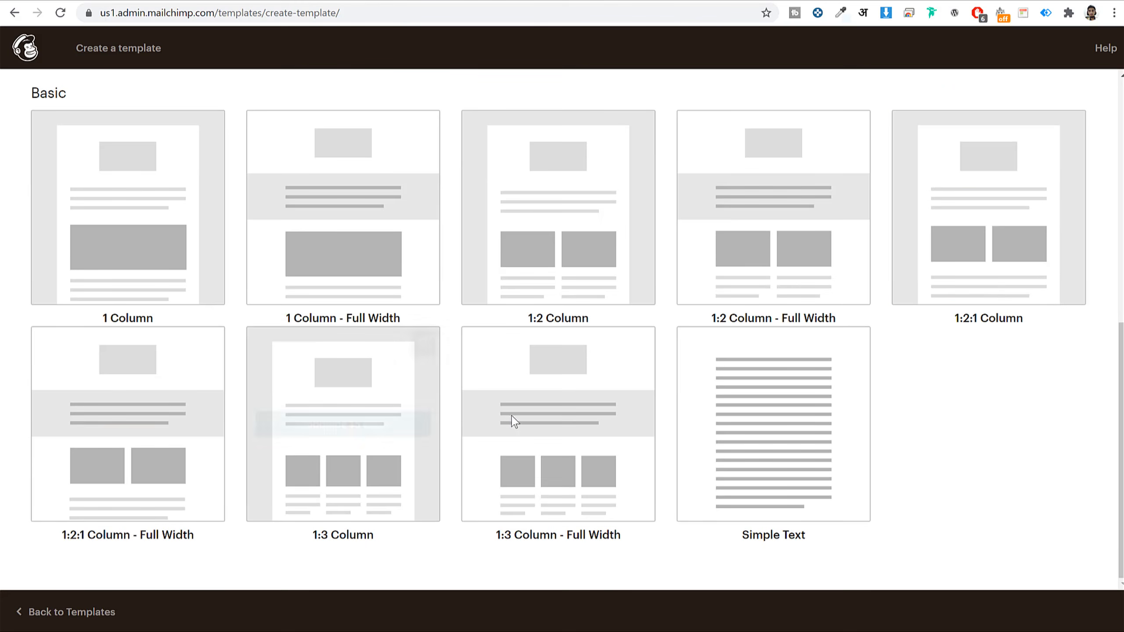
pyautogui.scroll(8, 799, 222)
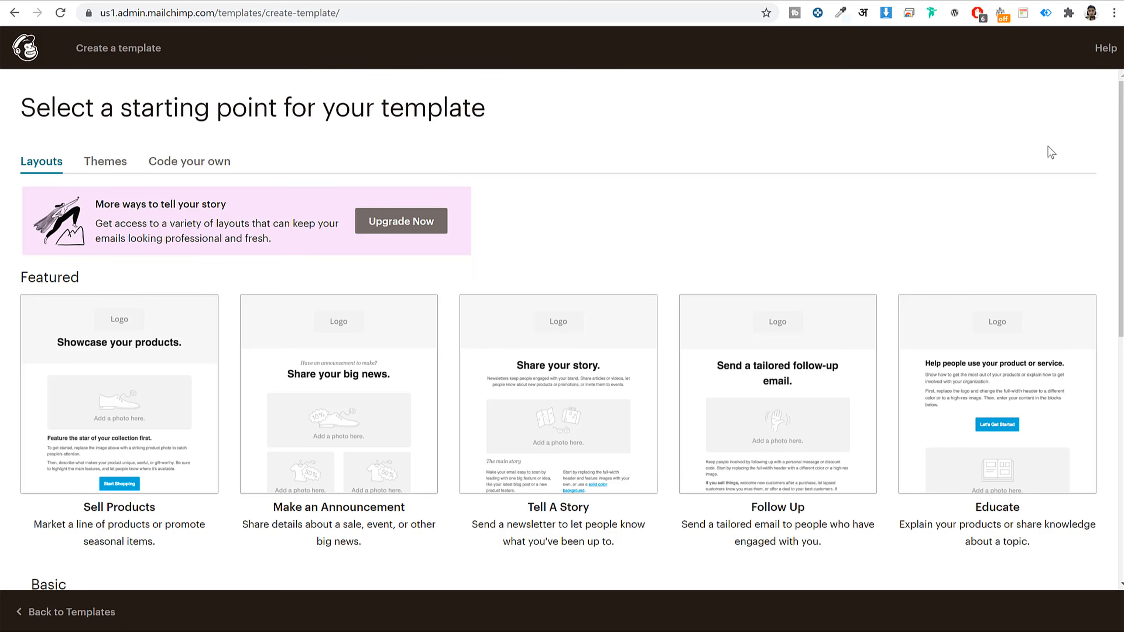
pyautogui.scroll(-10, 996, 206)
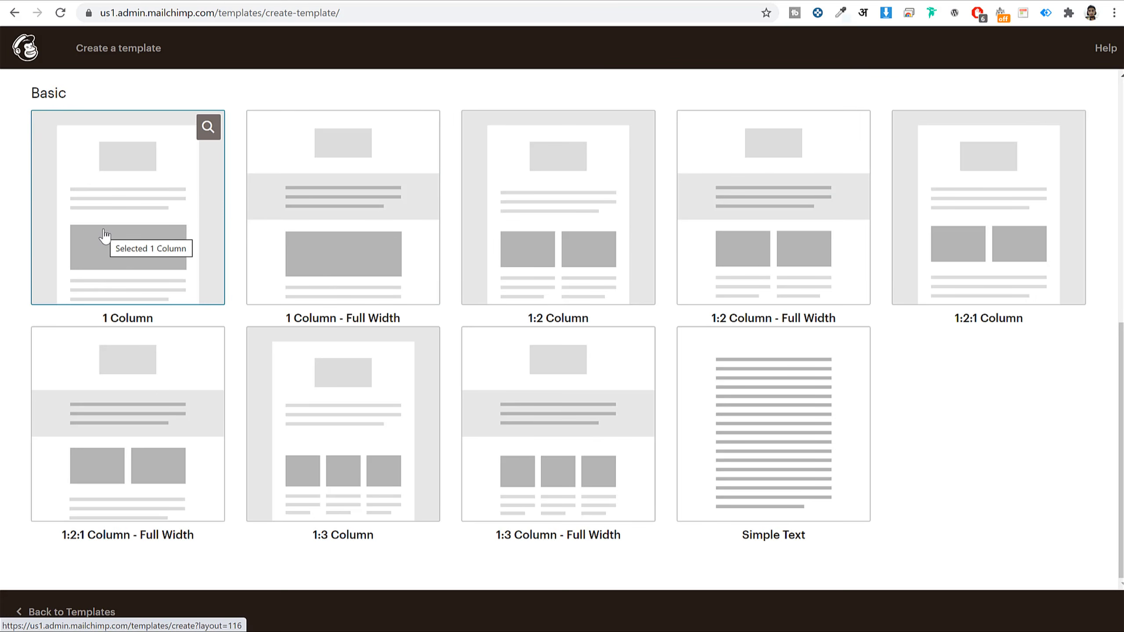
pyautogui.scroll(3, 421, 145)
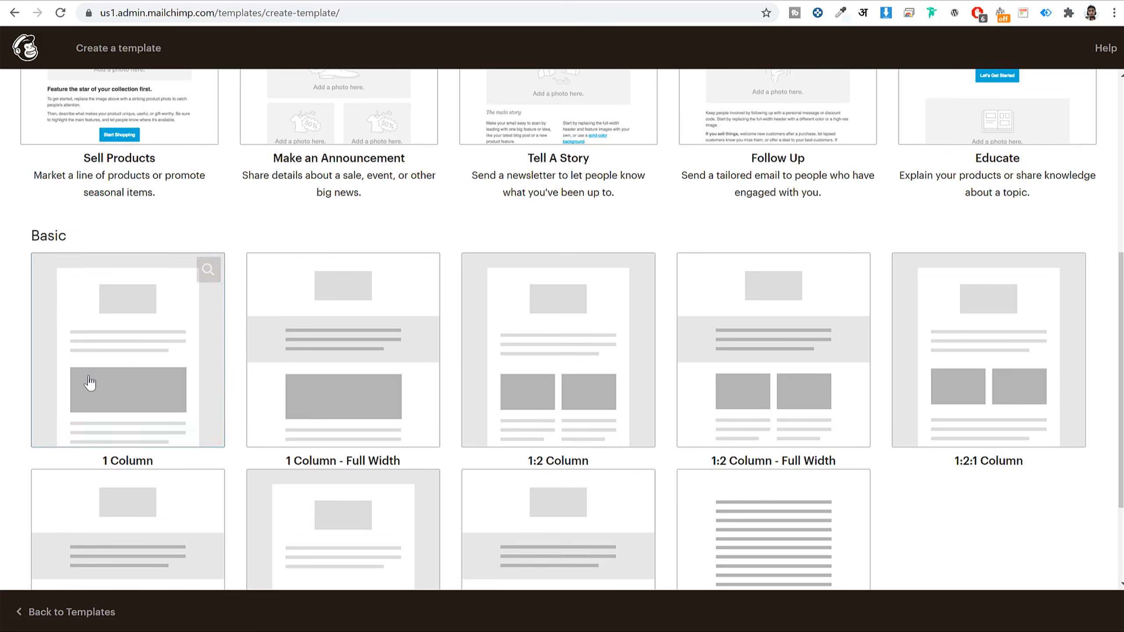
# - Start the new template from the Basic 1 Column layout
pyautogui.click(156, 352)
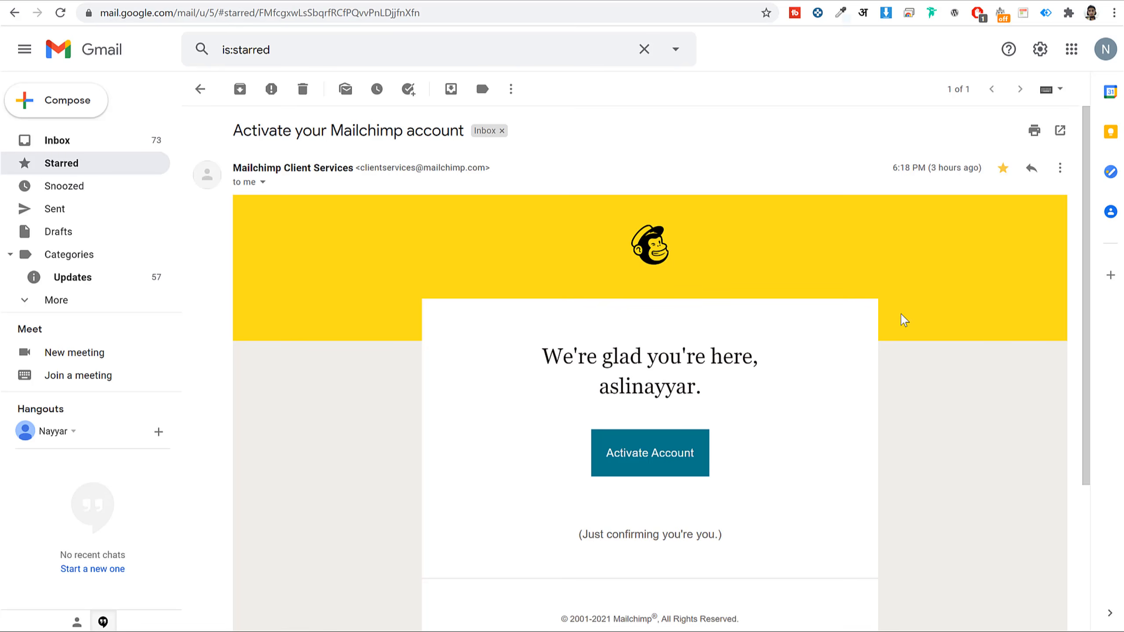
pyautogui.scroll(-5, 904, 319)
pyautogui.scroll(5, 904, 320)
pyautogui.scroll(-2, 669, 317)
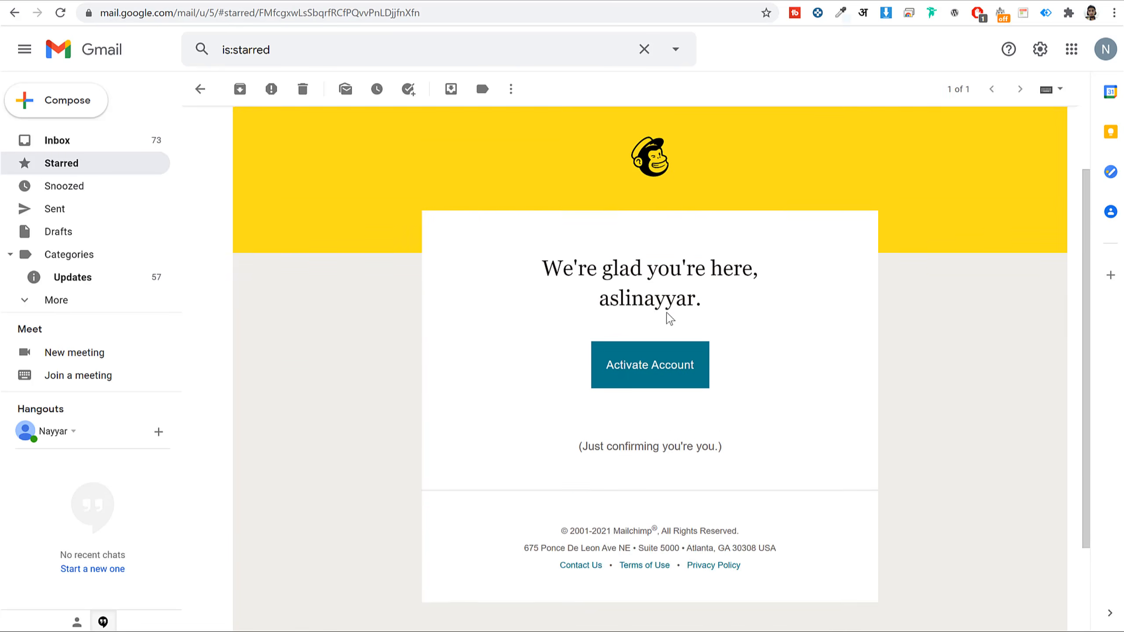
pyautogui.scroll(-3, 669, 317)
pyautogui.scroll(5, 669, 318)
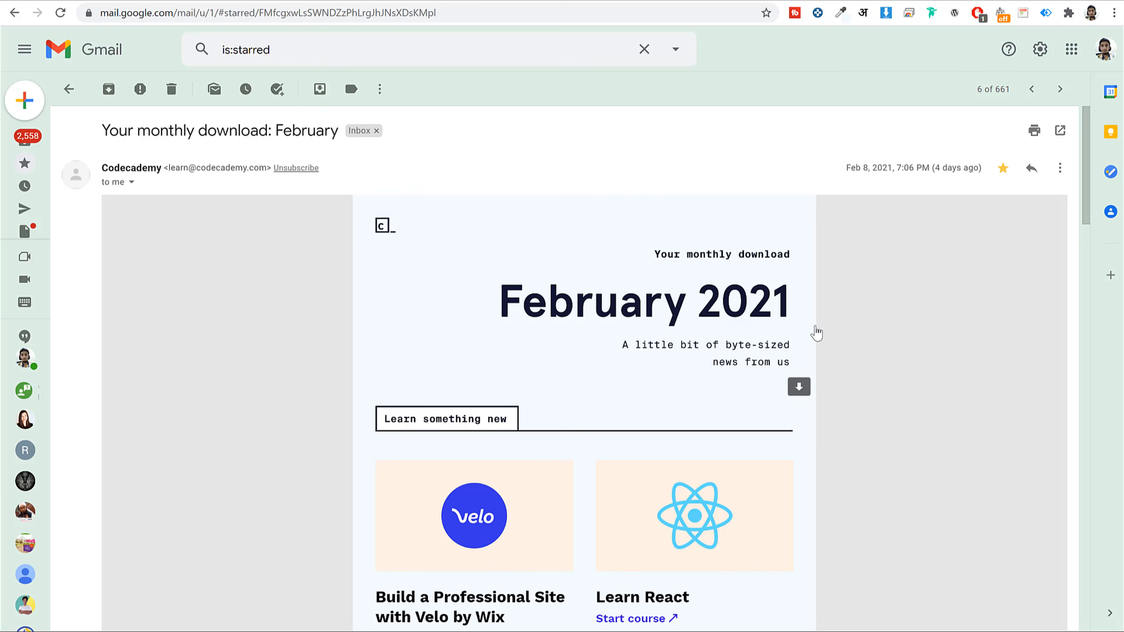
# - In the starred Codecademy email, highlight the sender's domain and scroll through the message
pyautogui.moveTo(196, 168); pyautogui.dragTo(255, 169)
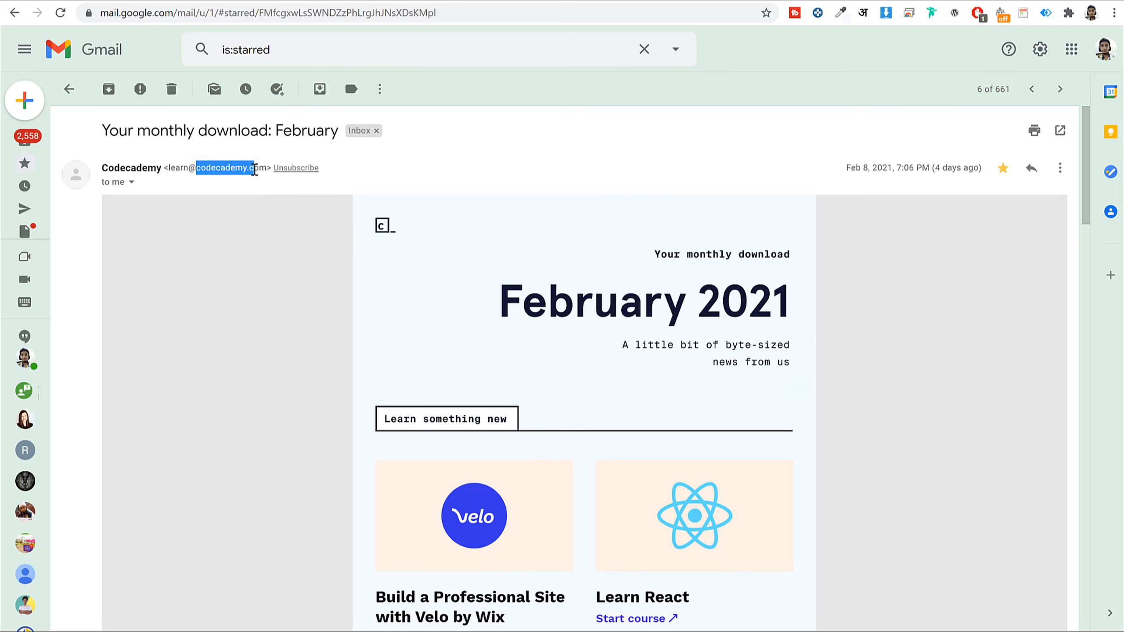
pyautogui.click(255, 169)
pyautogui.scroll(-15, 841, 427)
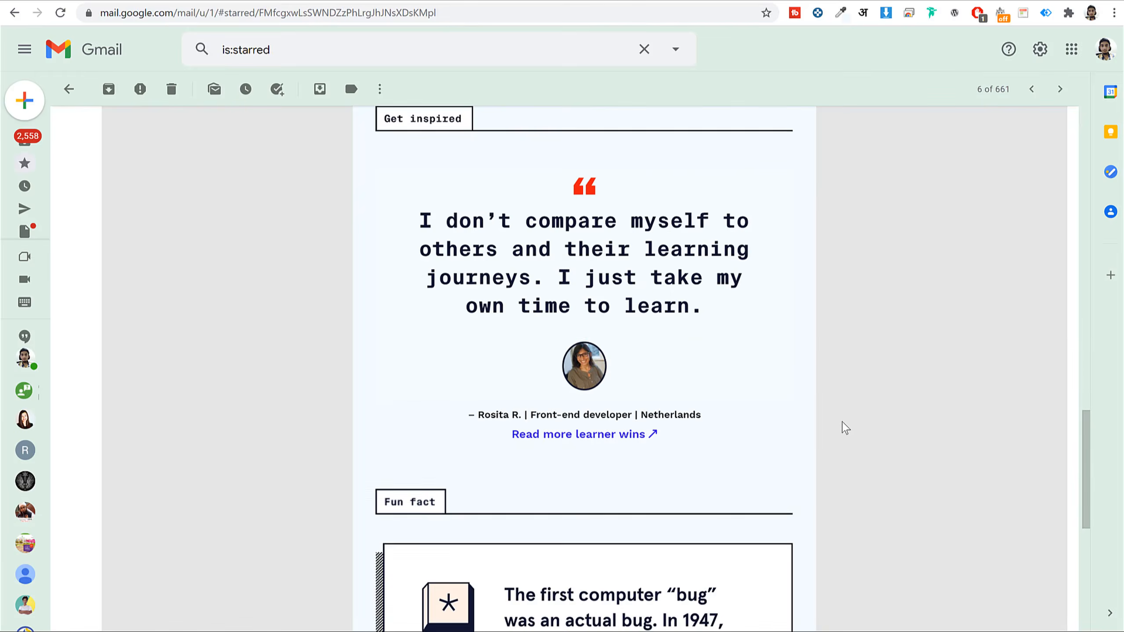
pyautogui.scroll(-8, 844, 427)
pyautogui.scroll(20, 823, 405)
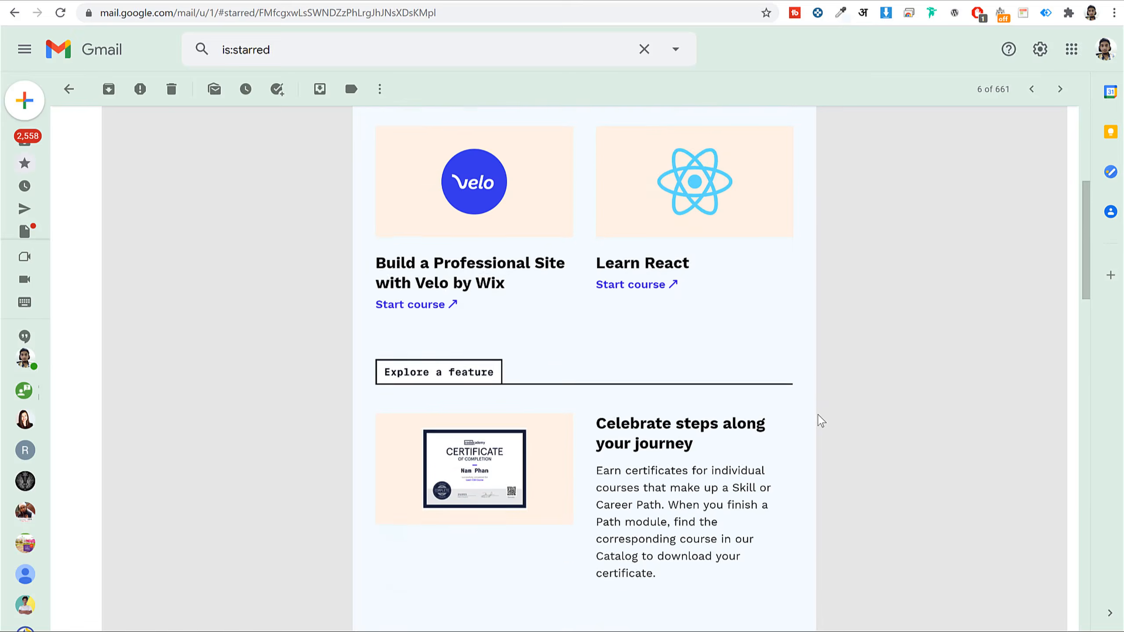
pyautogui.scroll(7, 818, 416)
pyautogui.scroll(-6, 680, 196)
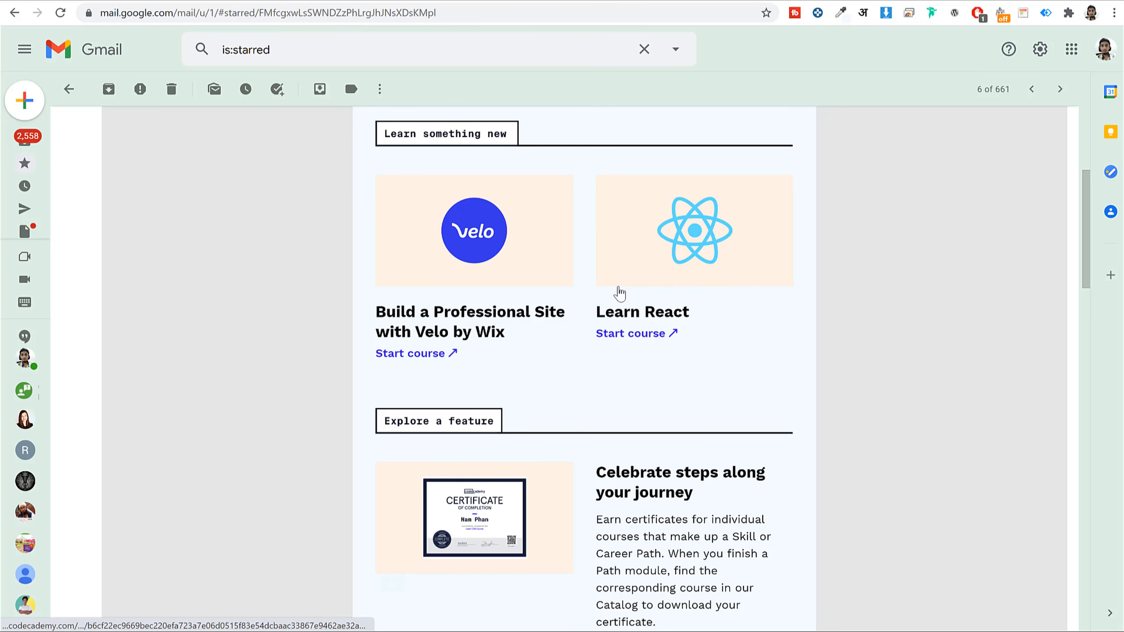
pyautogui.scroll(-12, 619, 286)
pyautogui.scroll(-8, 714, 299)
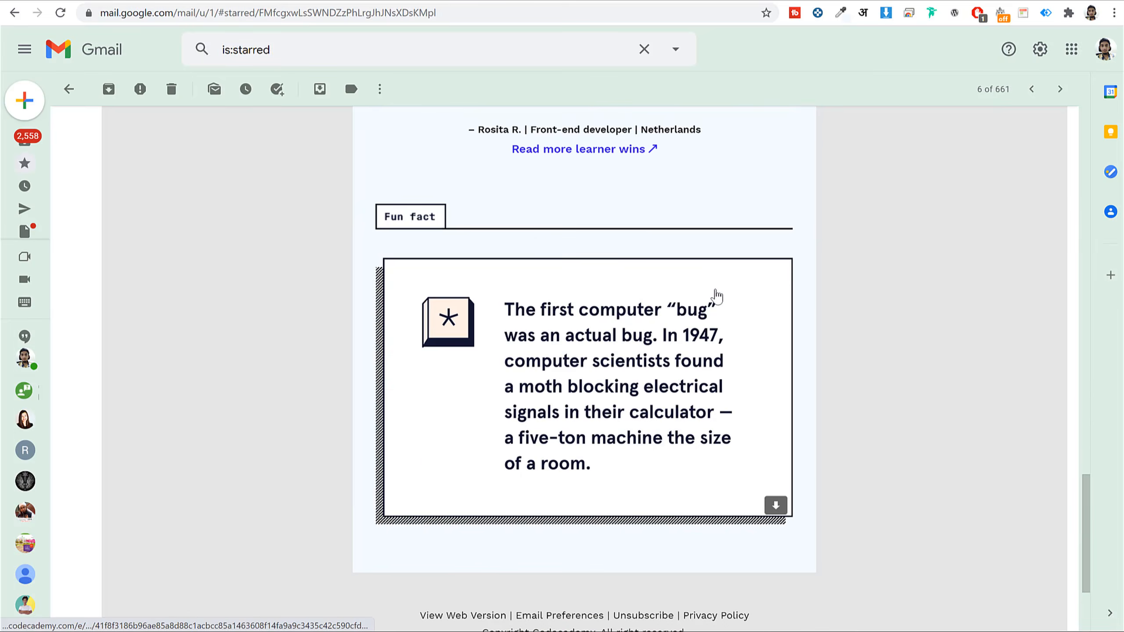
pyautogui.scroll(20, 730, 296)
pyautogui.scroll(-5, 774, 292)
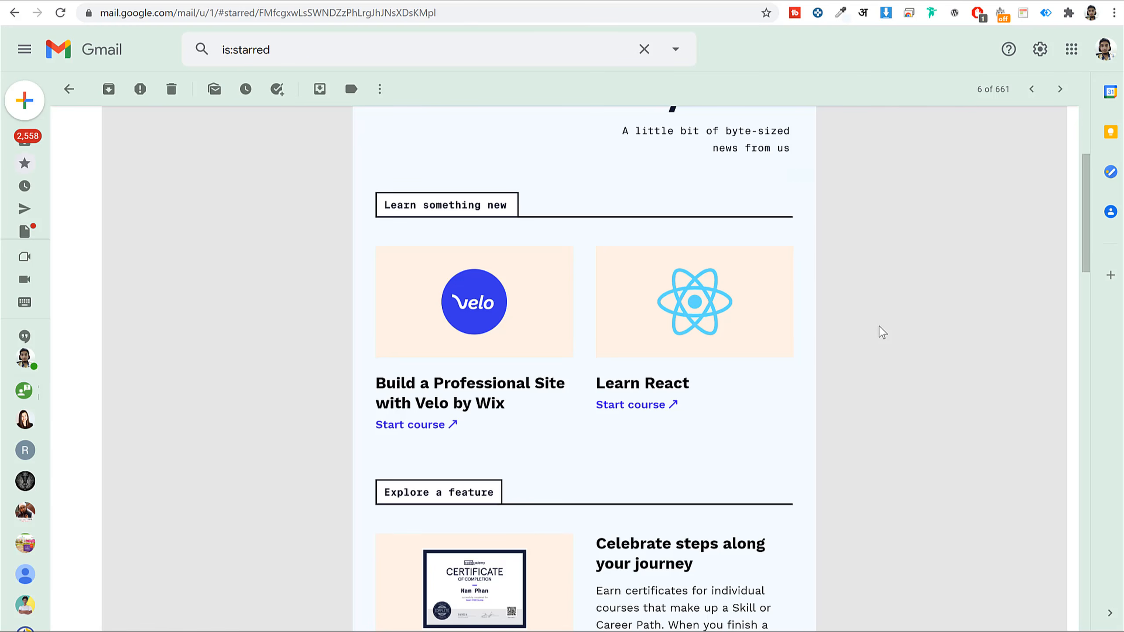
pyautogui.scroll(5, 816, 309)
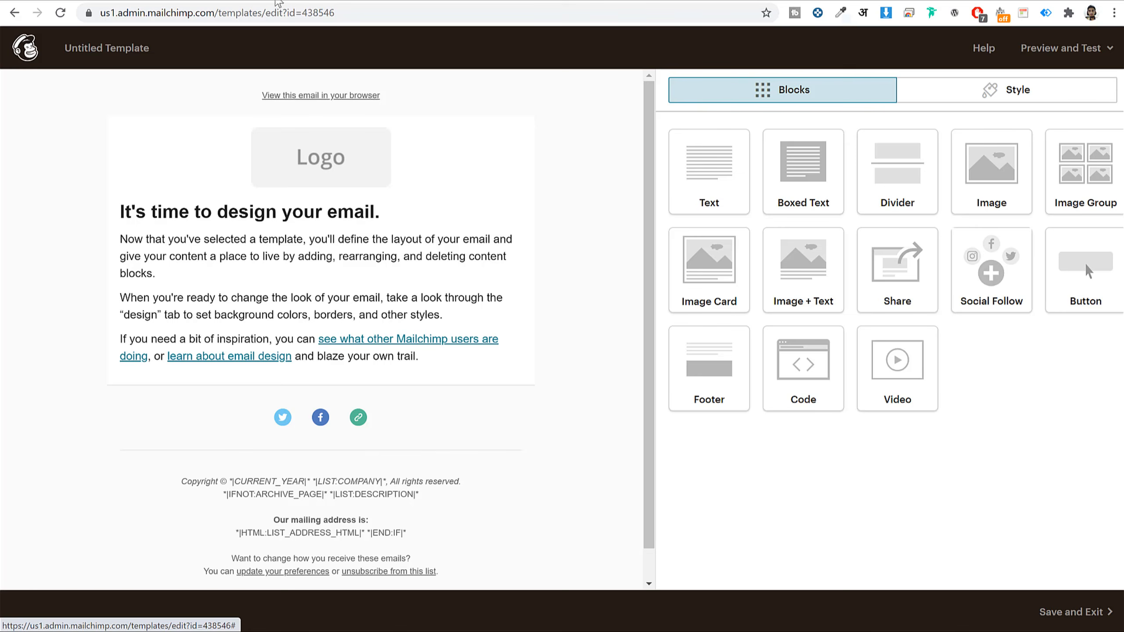
# - Go back to the 'Your monthly download: February' email and study its layout top to bottom
pyautogui.click(291, 1)
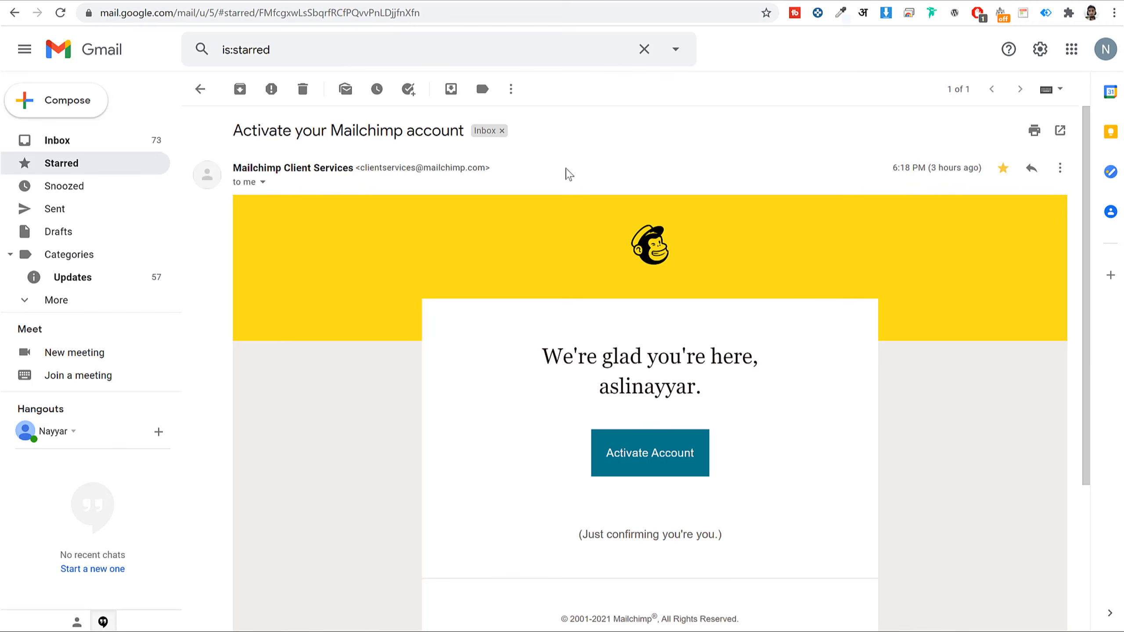
pyautogui.scroll(-4, 913, 328)
pyautogui.scroll(4, 875, 334)
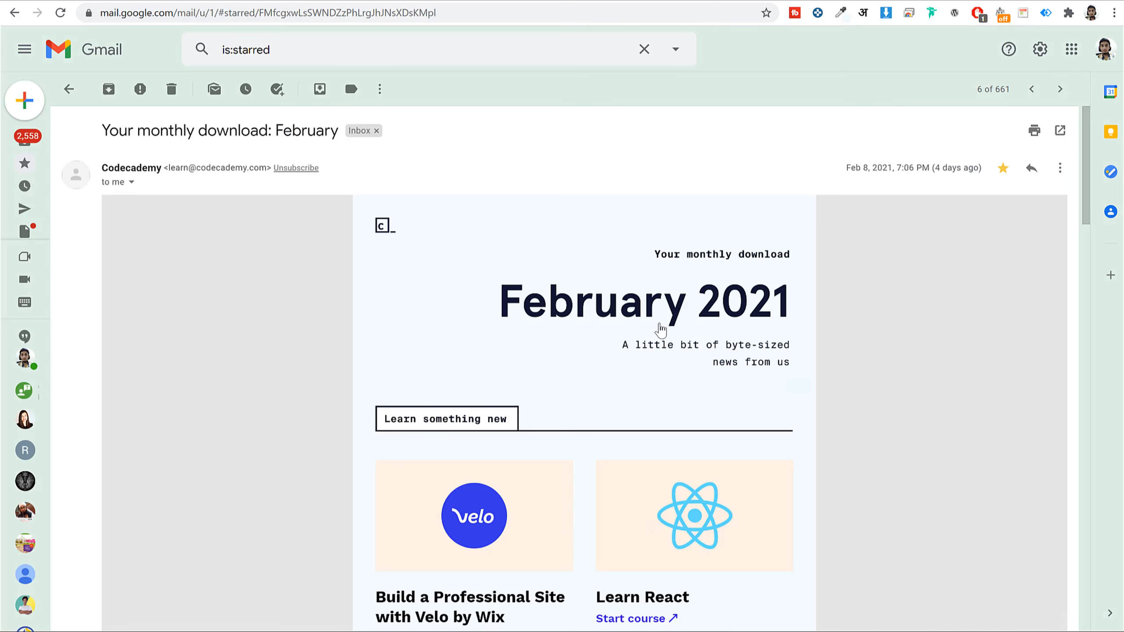
pyautogui.scroll(-10, 659, 326)
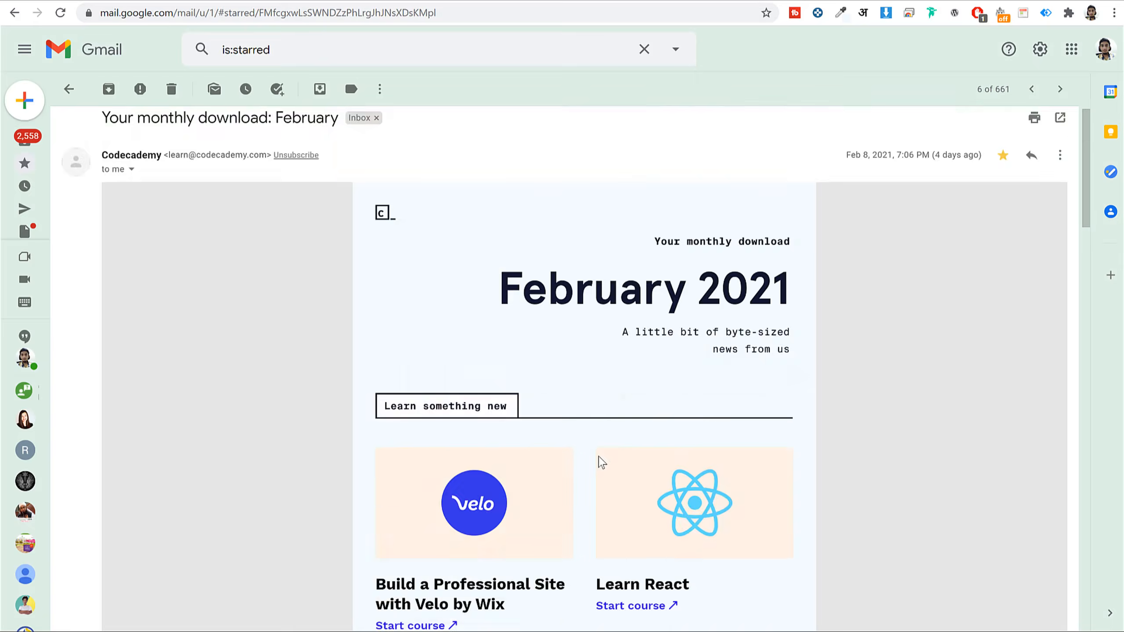
pyautogui.scroll(10, 601, 465)
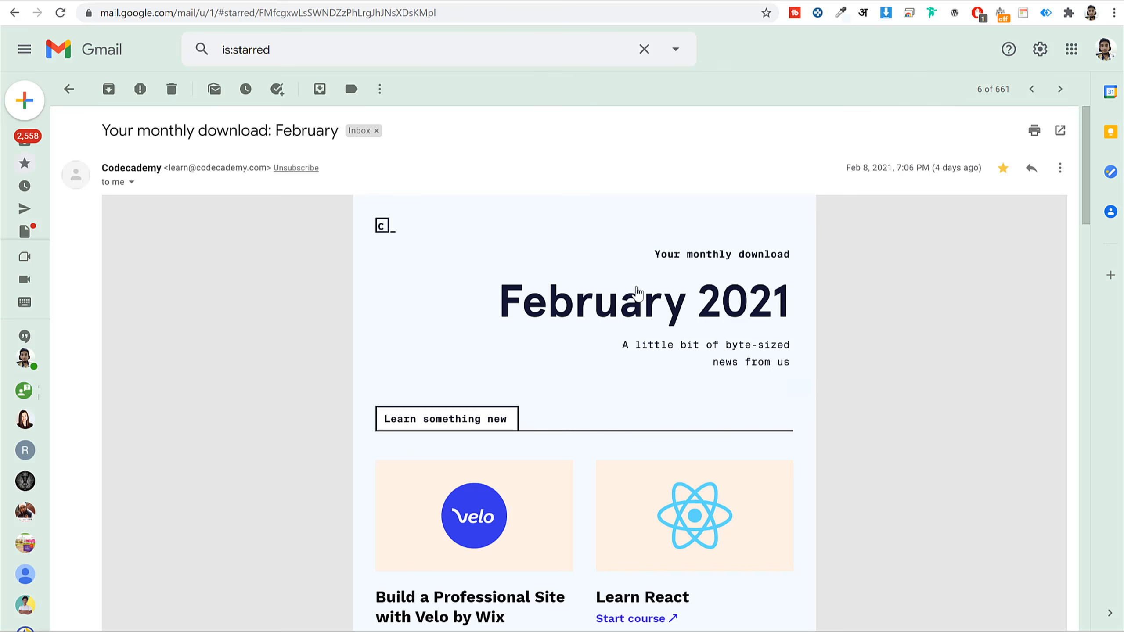
pyautogui.scroll(-3, 501, 273)
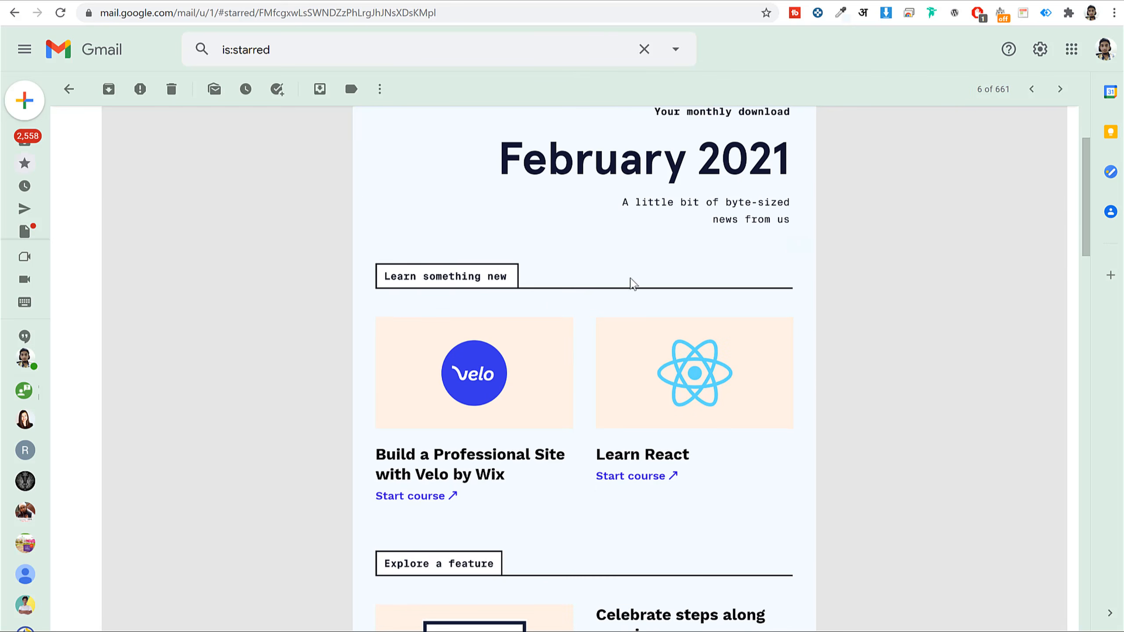
pyautogui.scroll(-9, 931, 377)
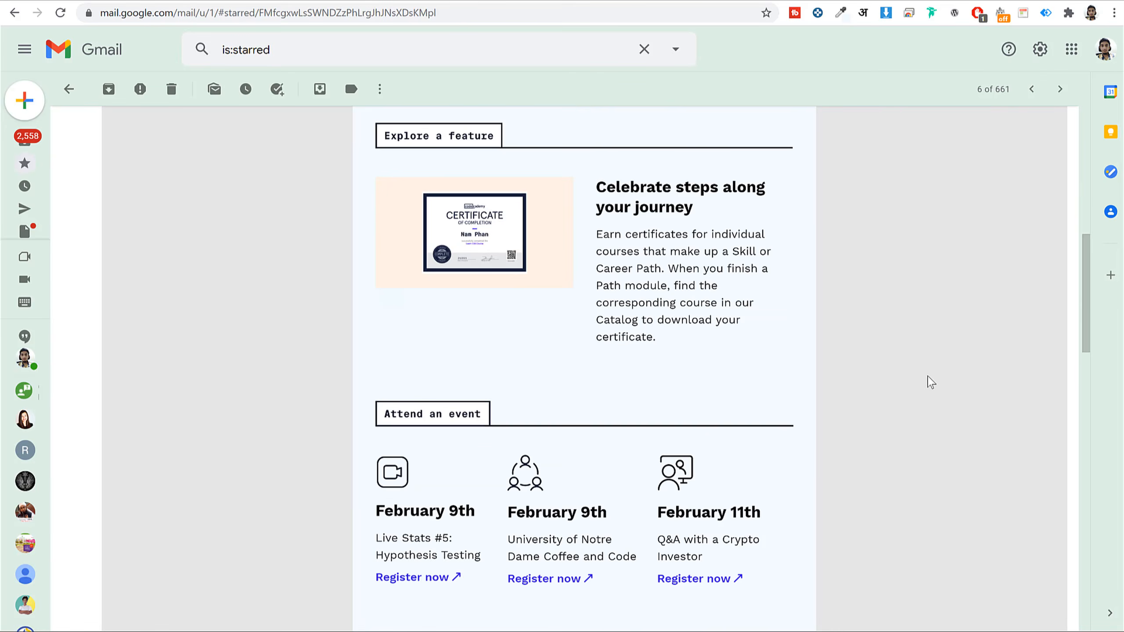
pyautogui.scroll(12, 931, 381)
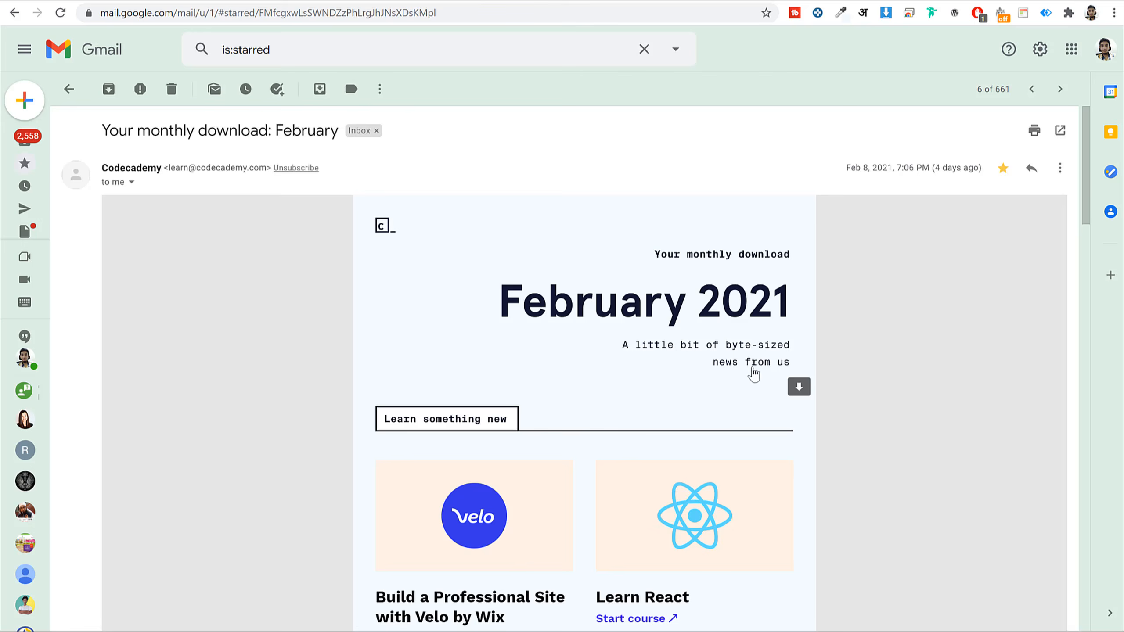
pyautogui.scroll(-12, 754, 376)
pyautogui.scroll(12, 754, 386)
pyautogui.scroll(-9, 808, 334)
pyautogui.scroll(-4, 814, 352)
pyautogui.scroll(13, 814, 352)
# - Save the February 2021 banner as unnamed (7).png, view it in Photos, then close it
pyautogui.rightClick(691, 302)
pyautogui.click(725, 309)
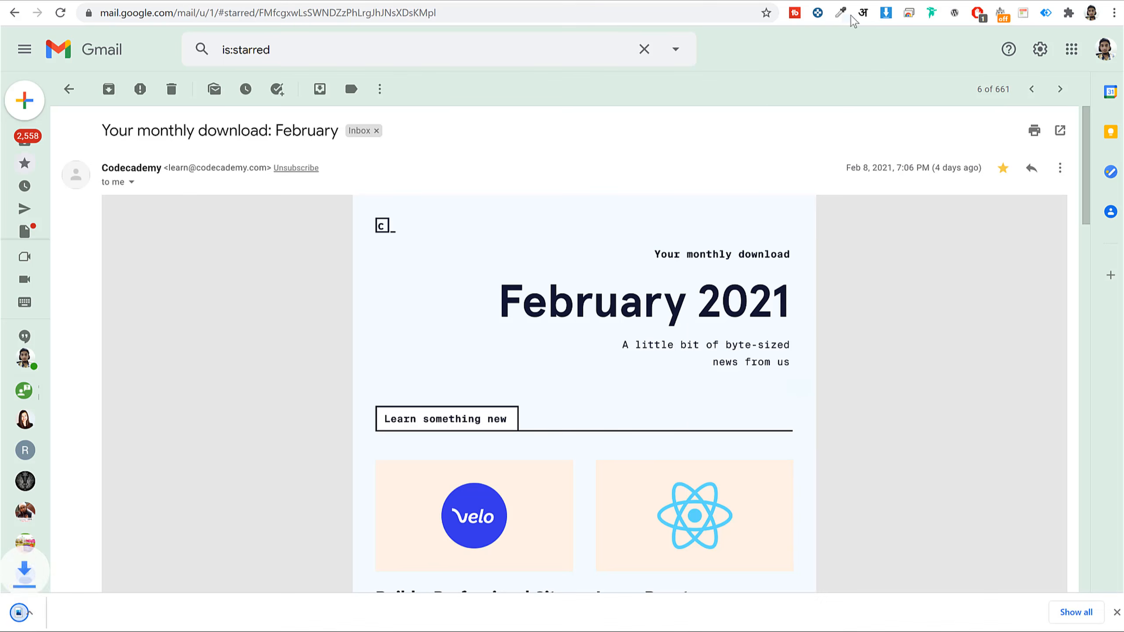
pyautogui.click(84, 613)
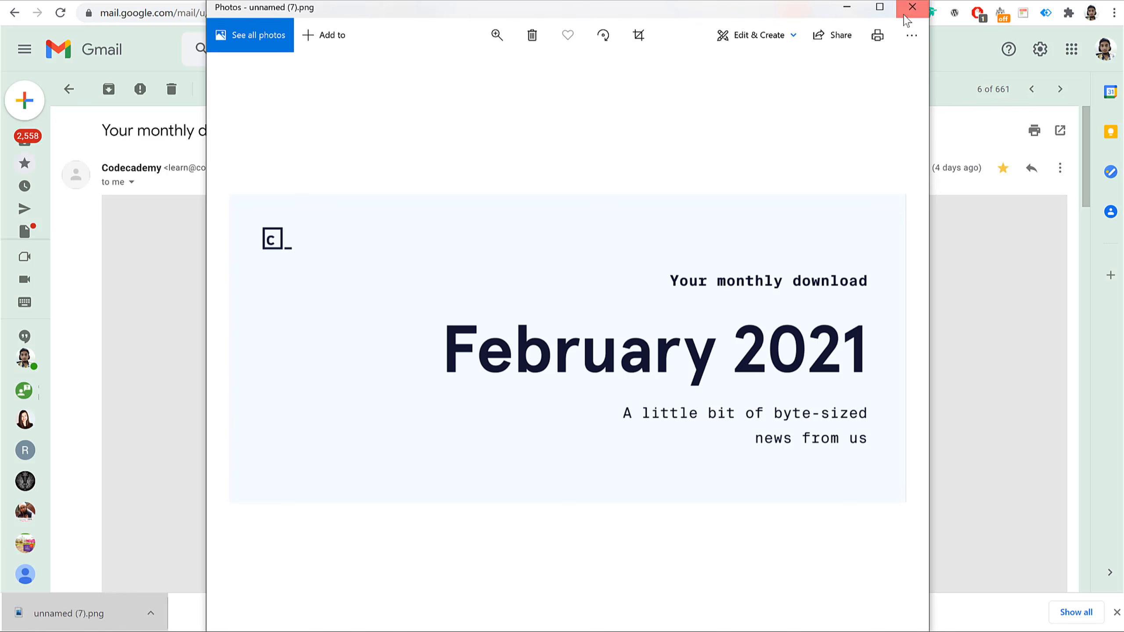
pyautogui.click(912, 7)
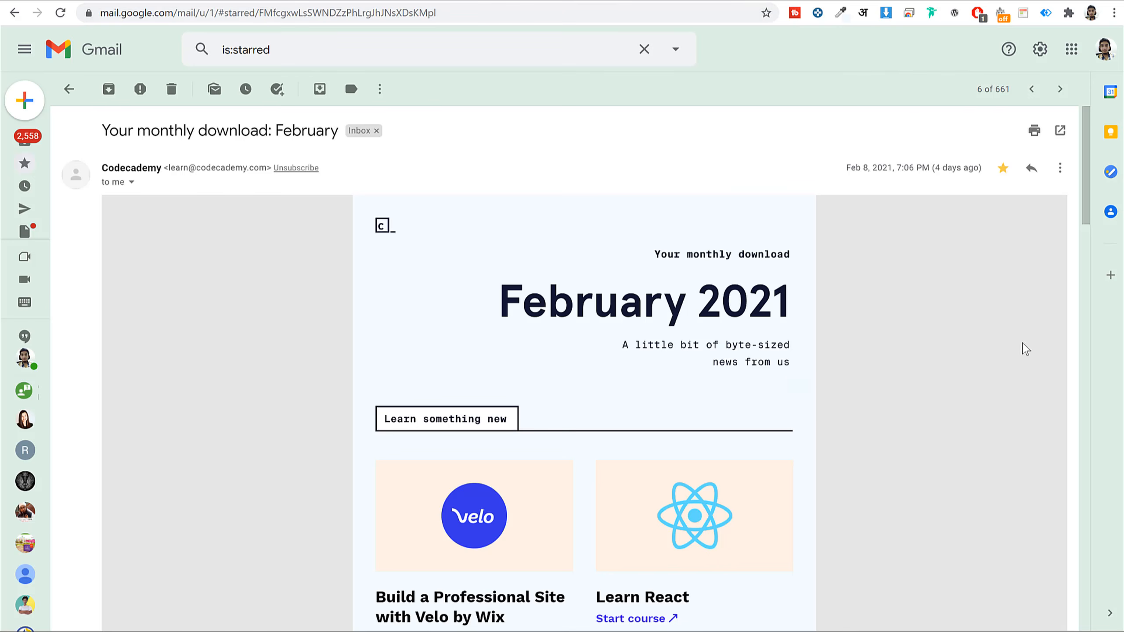
# - Bring up the template's Design style settings for the whole page
pyautogui.scroll(-1, 995, 378)
pyautogui.scroll(-3, 995, 380)
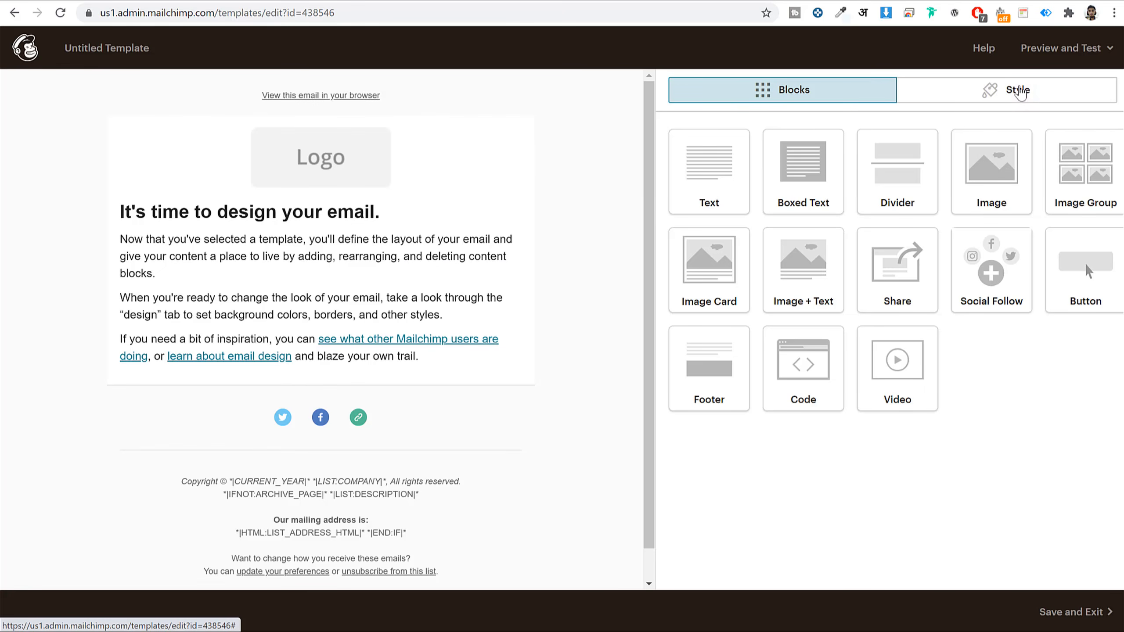
pyautogui.click(993, 97)
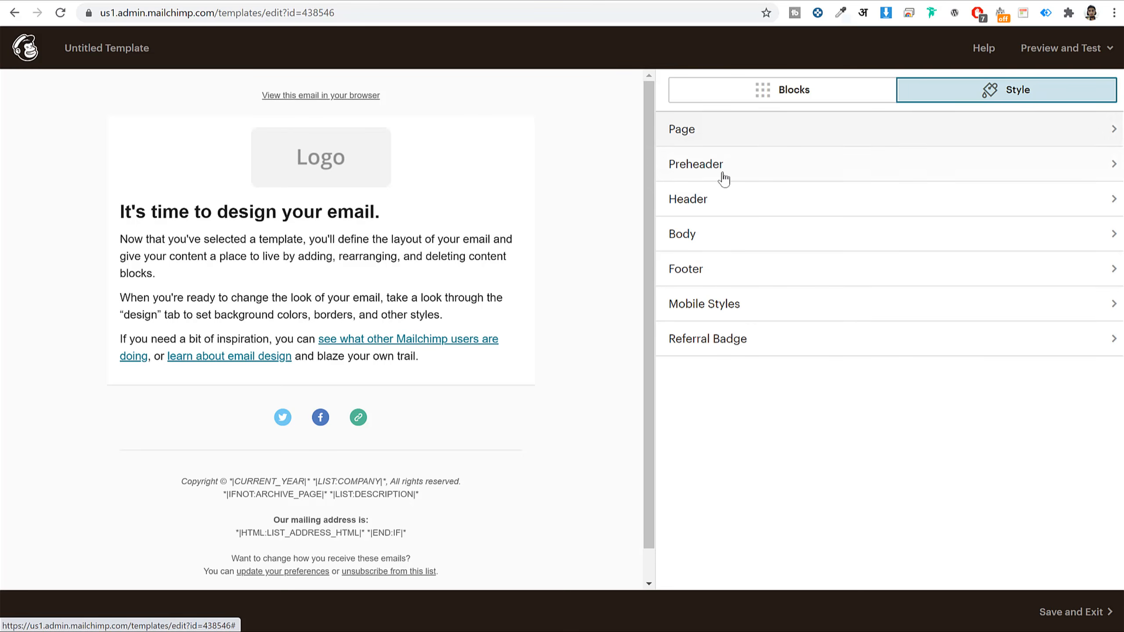
pyautogui.moveTo(276, 111)
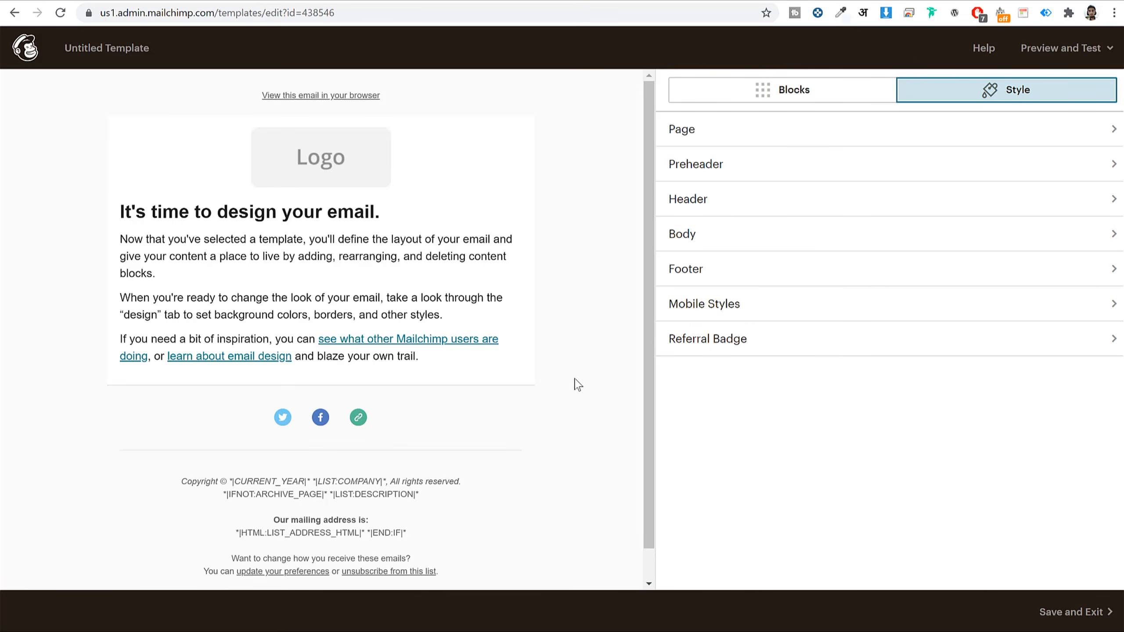
pyautogui.click(720, 129)
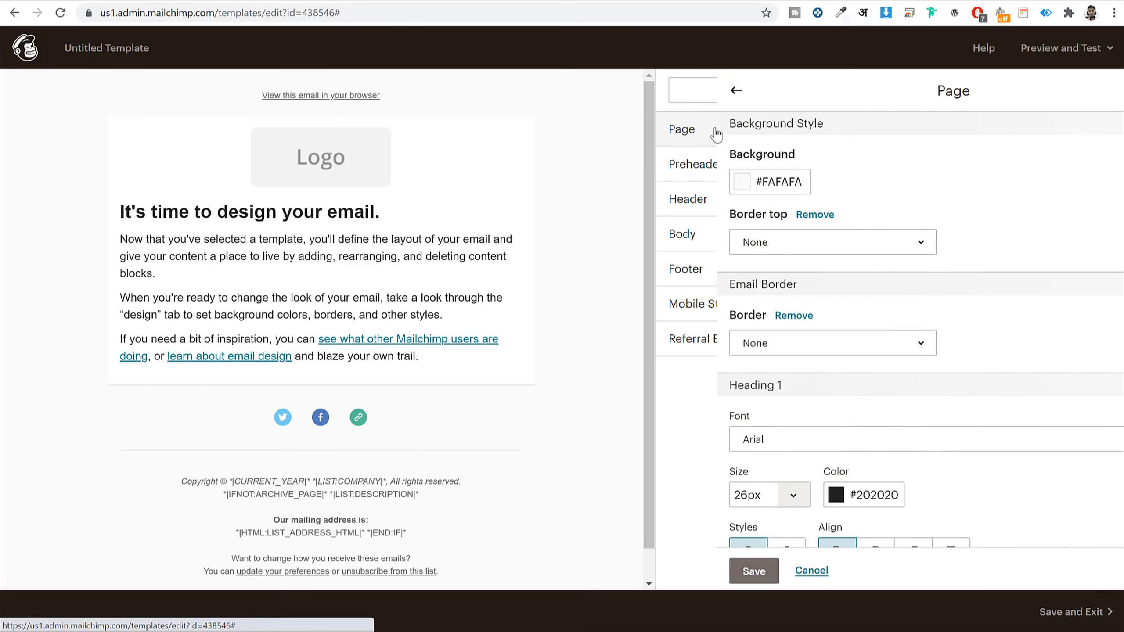
# - Try orange, green and pink page backgrounds, then settle on pale pink #fff3f8
pyautogui.click(731, 182)
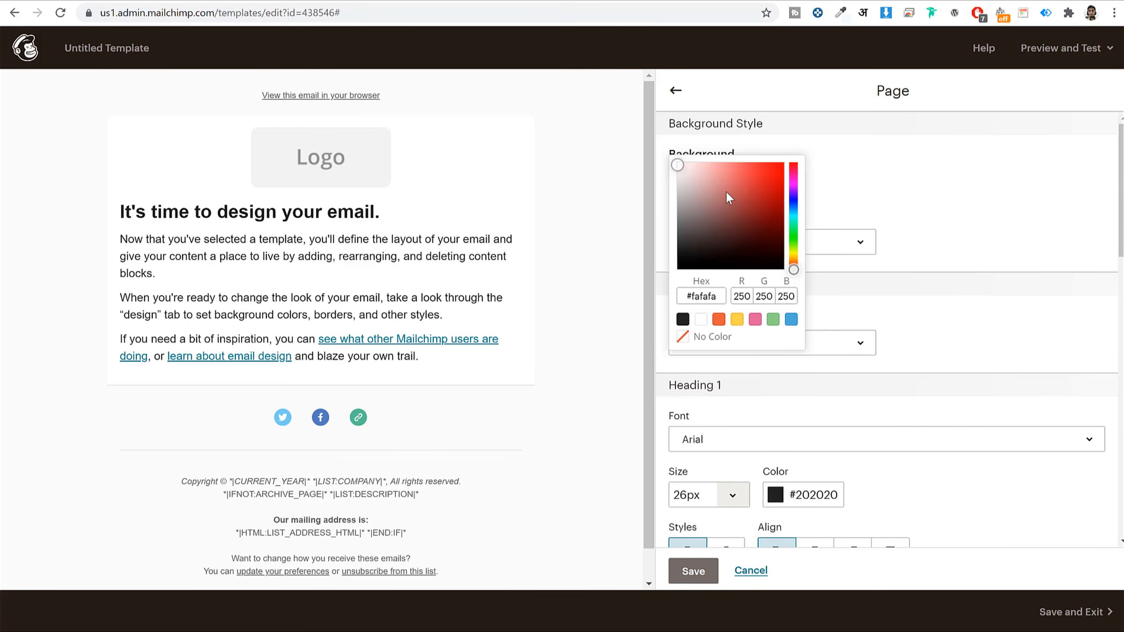
pyautogui.click(719, 319)
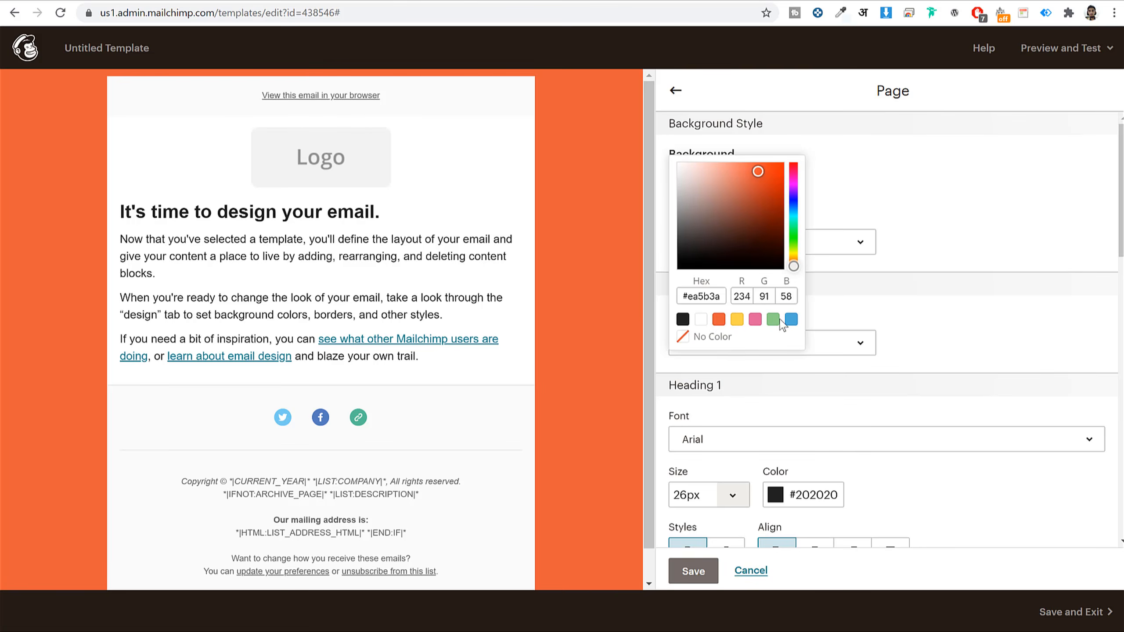
pyautogui.click(777, 319)
pyautogui.click(755, 319)
pyautogui.click(718, 319)
pyautogui.click(754, 320)
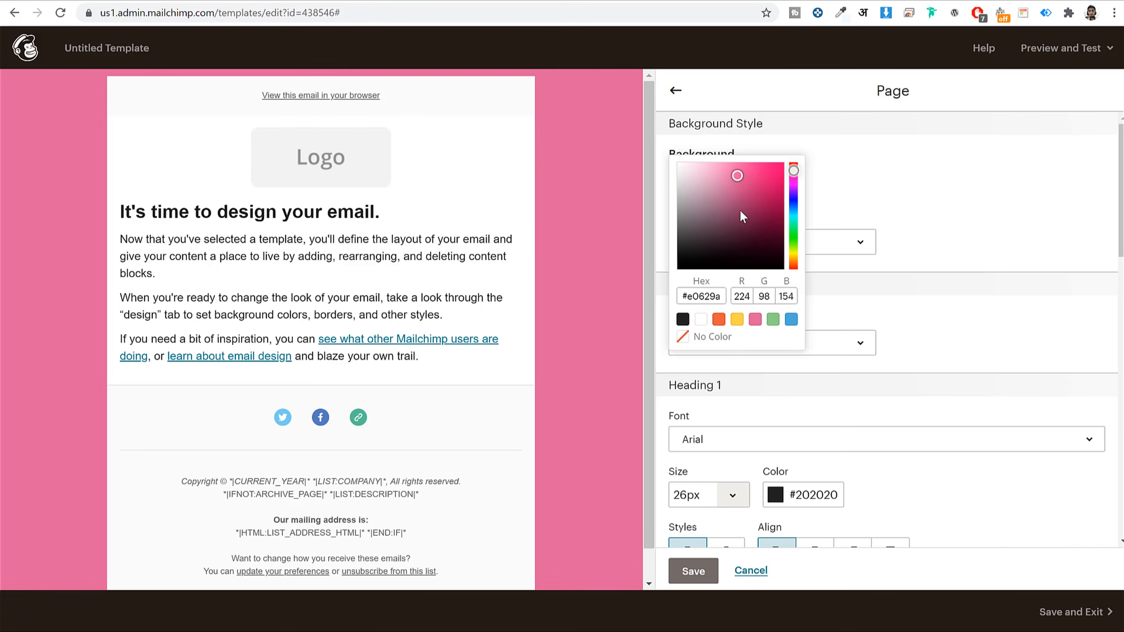
pyautogui.moveTo(738, 176); pyautogui.dragTo(685, 160)
pyautogui.click(726, 181)
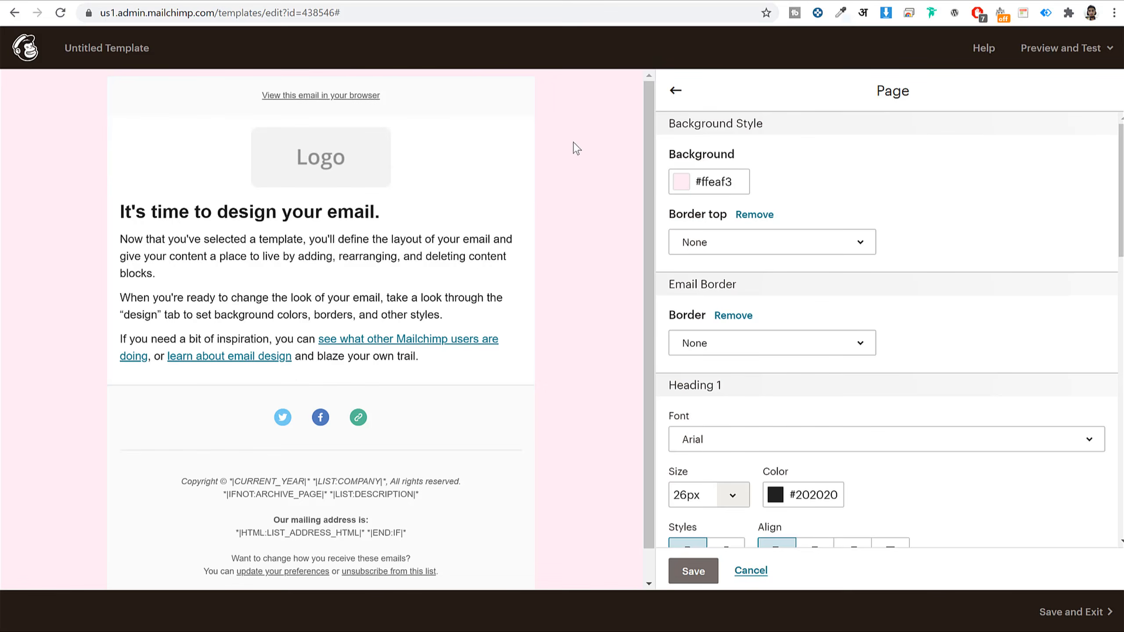
pyautogui.click(706, 179)
pyautogui.moveTo(683, 160); pyautogui.dragTo(681, 159)
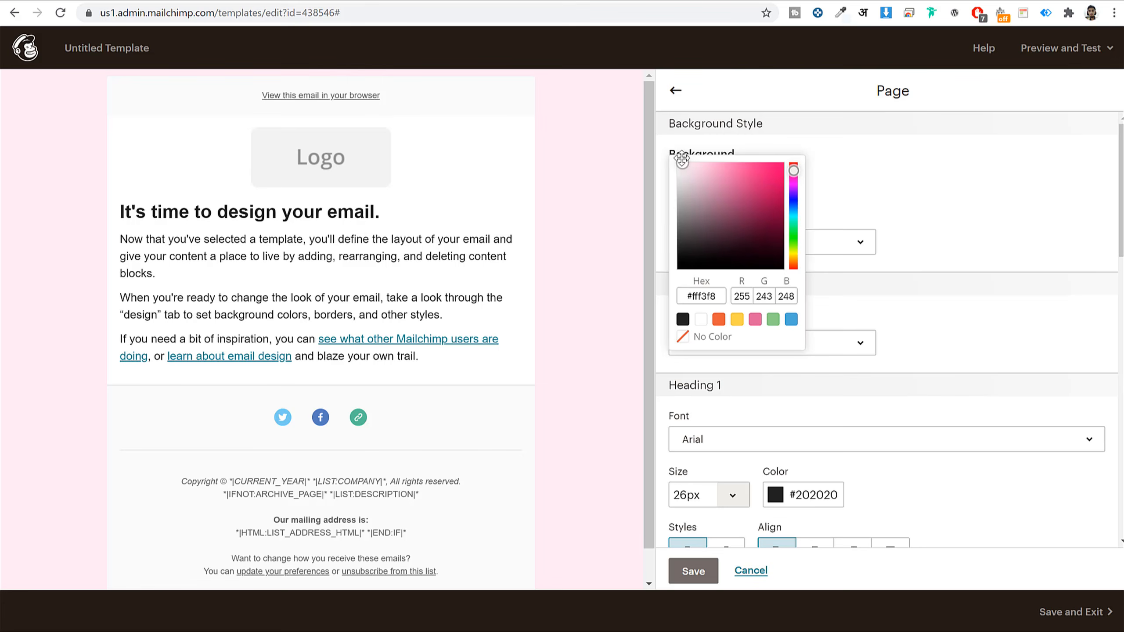
pyautogui.click(959, 164)
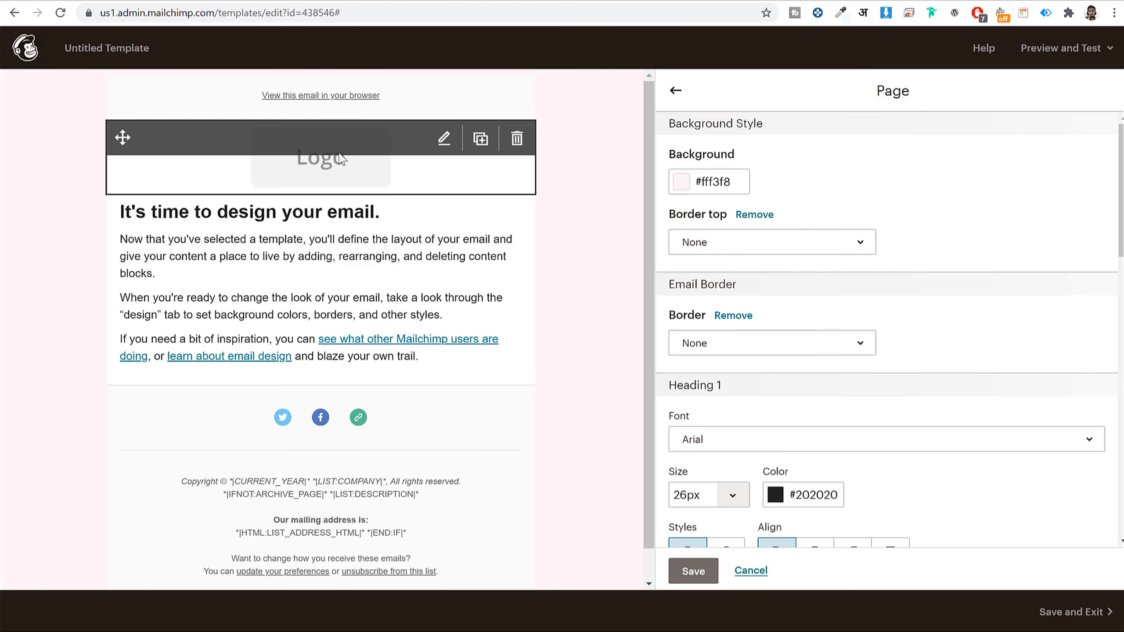
# - Open the Logo image block's settings, then glance back at the Codecademy email in Gmail
pyautogui.click(332, 172)
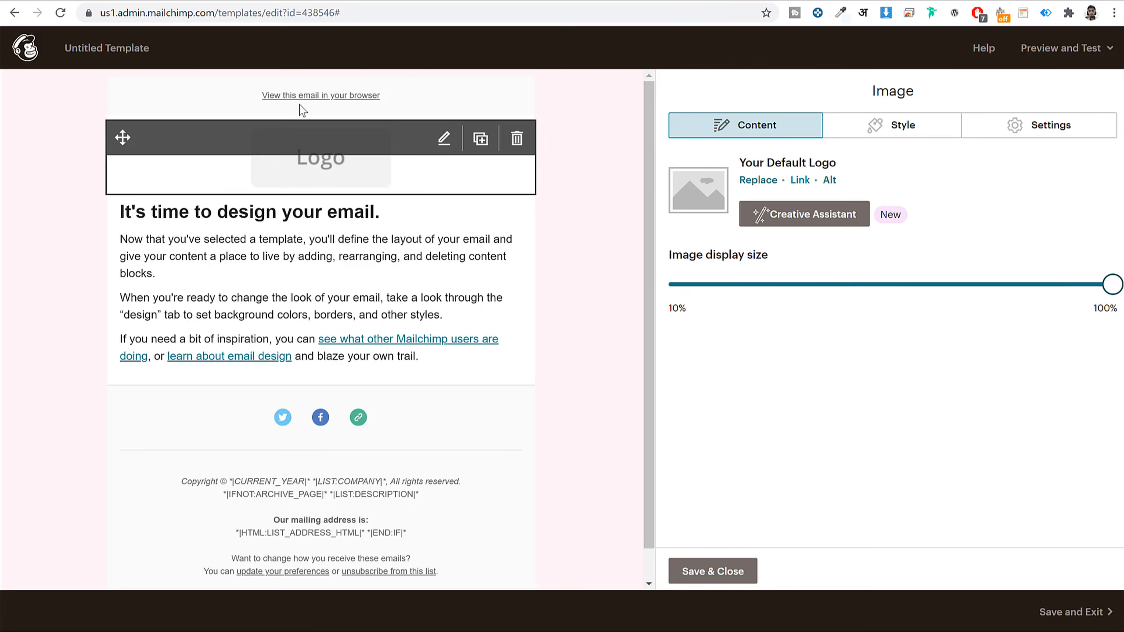
pyautogui.click(254, 0)
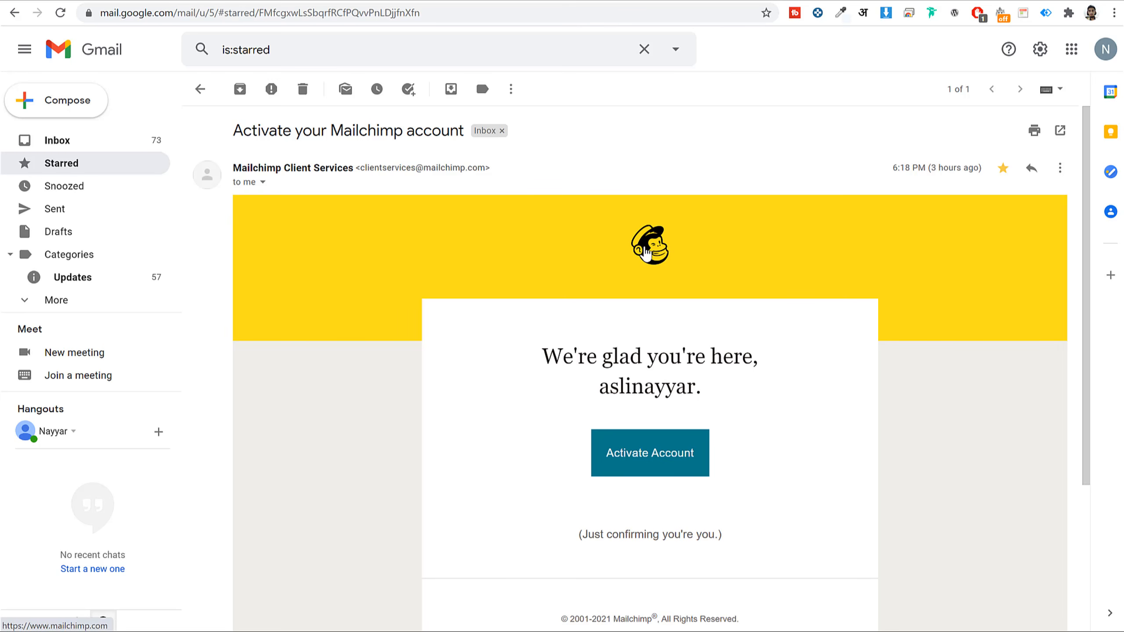
pyautogui.click(570, 1)
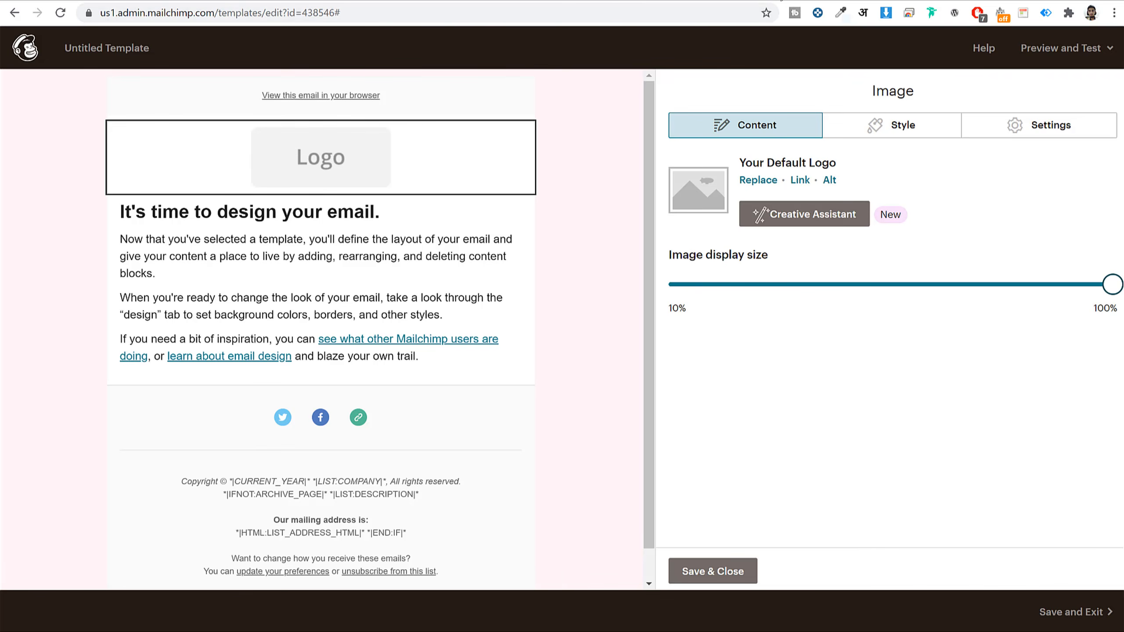
pyautogui.click(770, 1)
pyautogui.scroll(3, 614, 214)
# - Go to canva.com in a new tab and browse the Create a design options
pyautogui.click(884, 1)
pyautogui.write('canva.com')
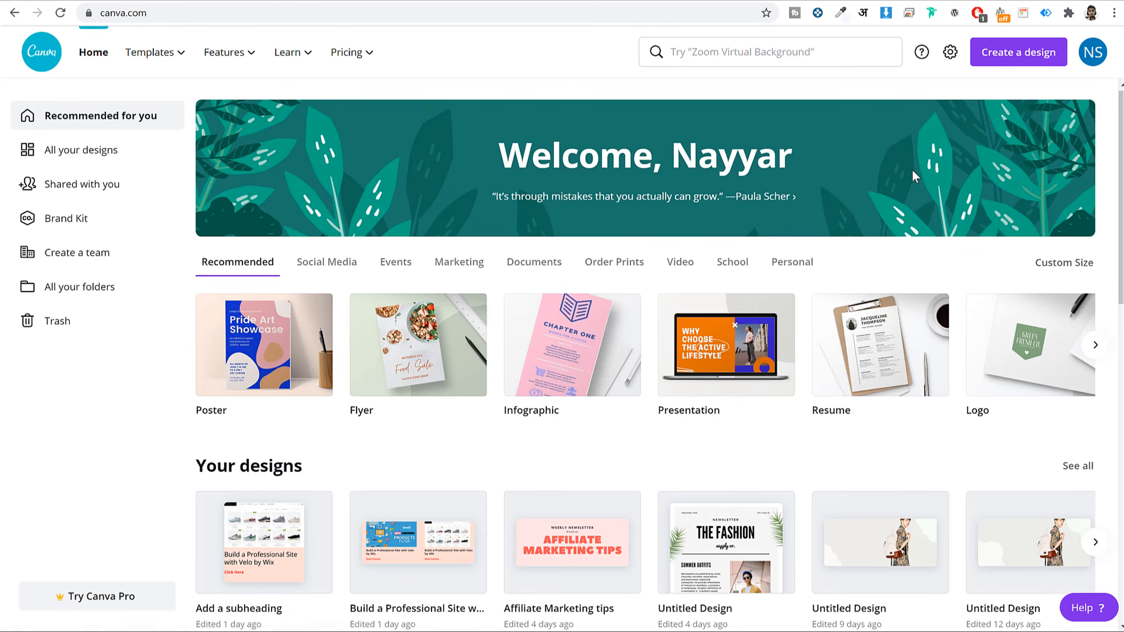
pyautogui.scroll(-15, 913, 173)
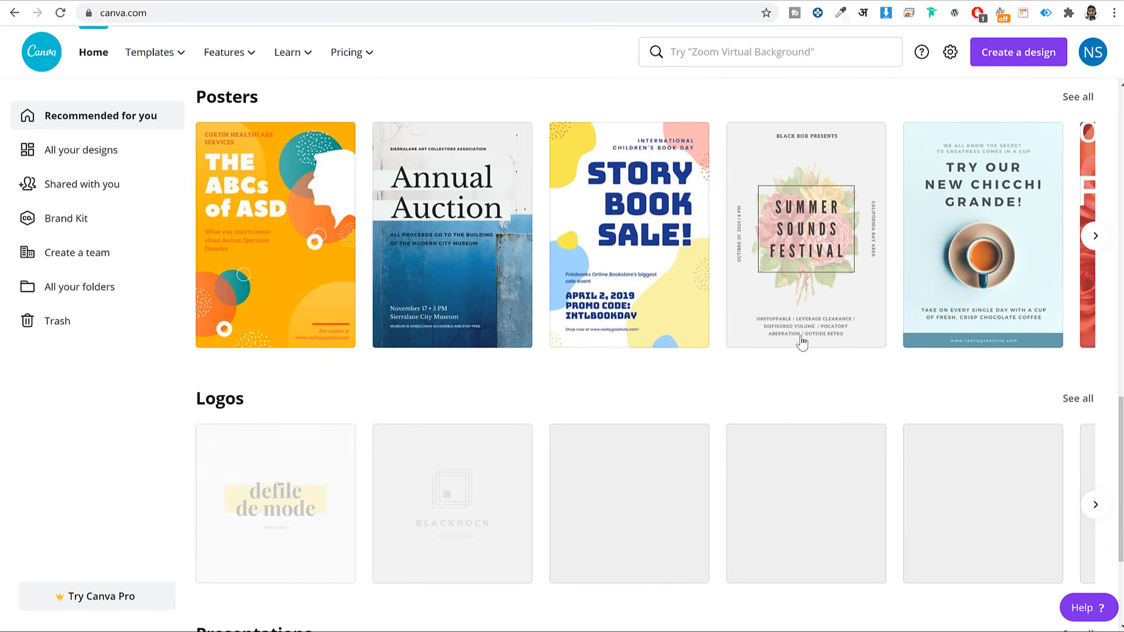
pyautogui.scroll(4, 808, 337)
pyautogui.scroll(10, 808, 337)
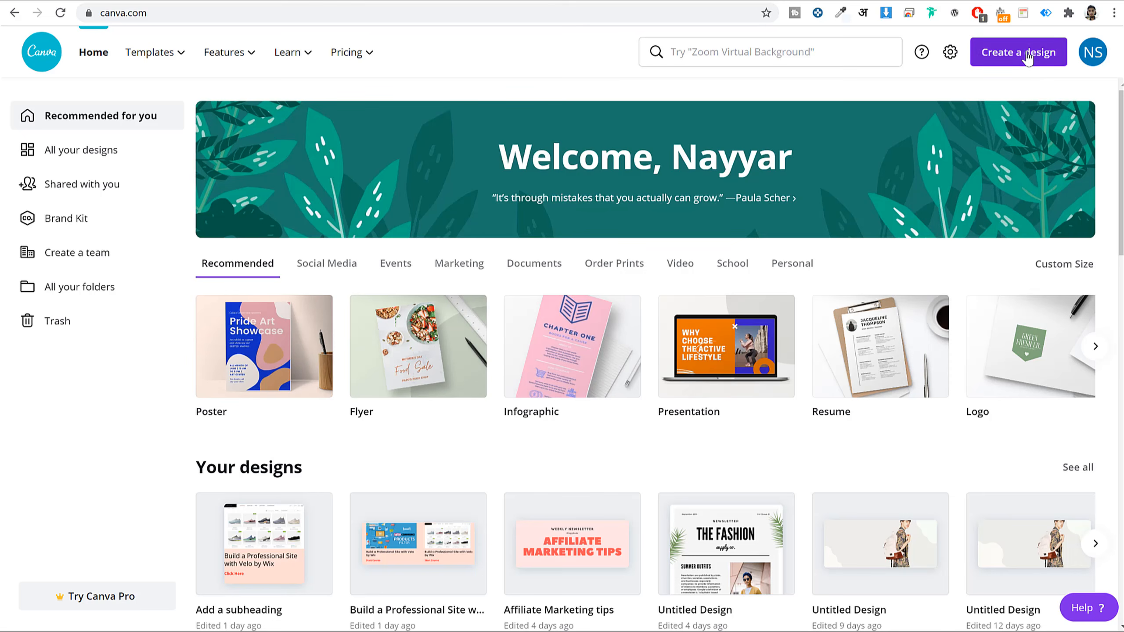
pyautogui.click(1005, 62)
pyautogui.scroll(-6, 979, 318)
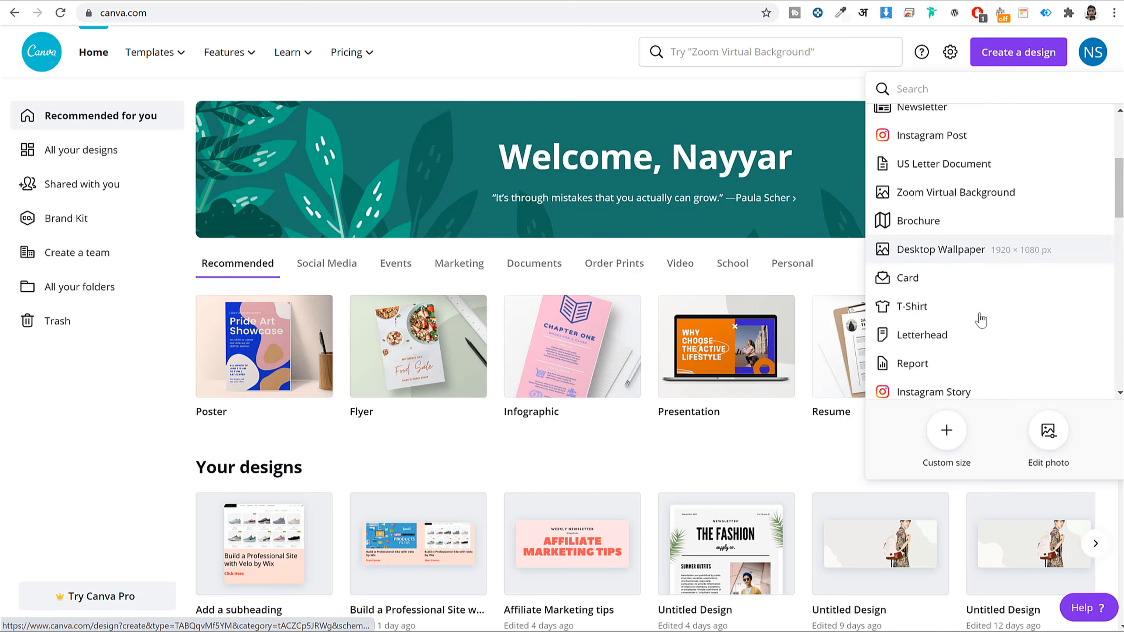
pyautogui.scroll(-4, 980, 319)
pyautogui.scroll(5, 968, 281)
pyautogui.scroll(-5, 966, 284)
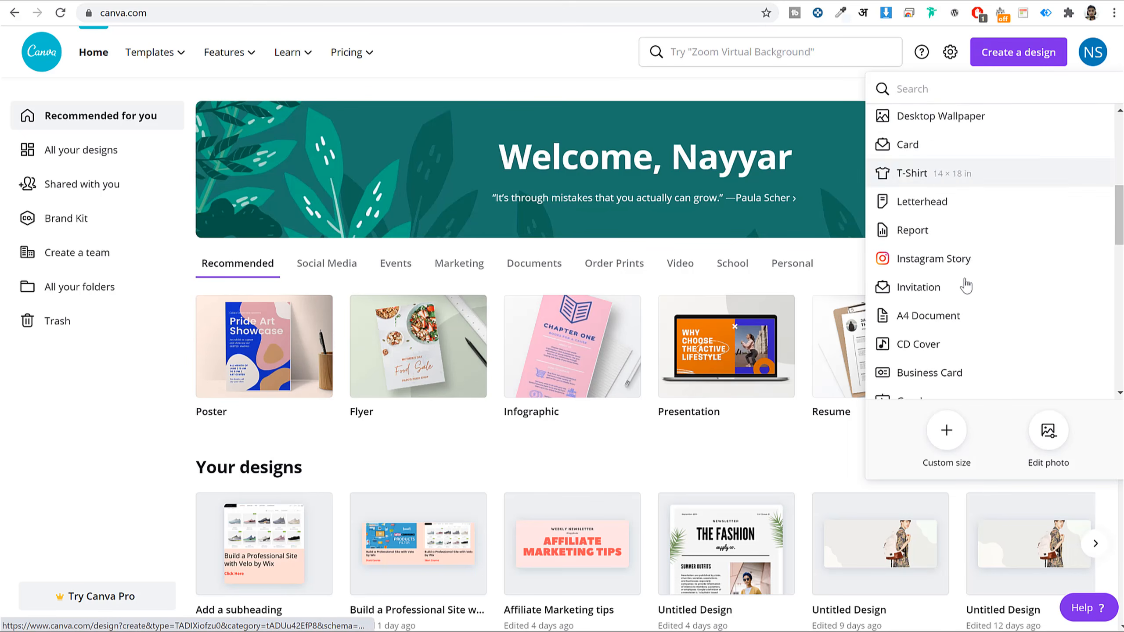
pyautogui.scroll(-3, 965, 288)
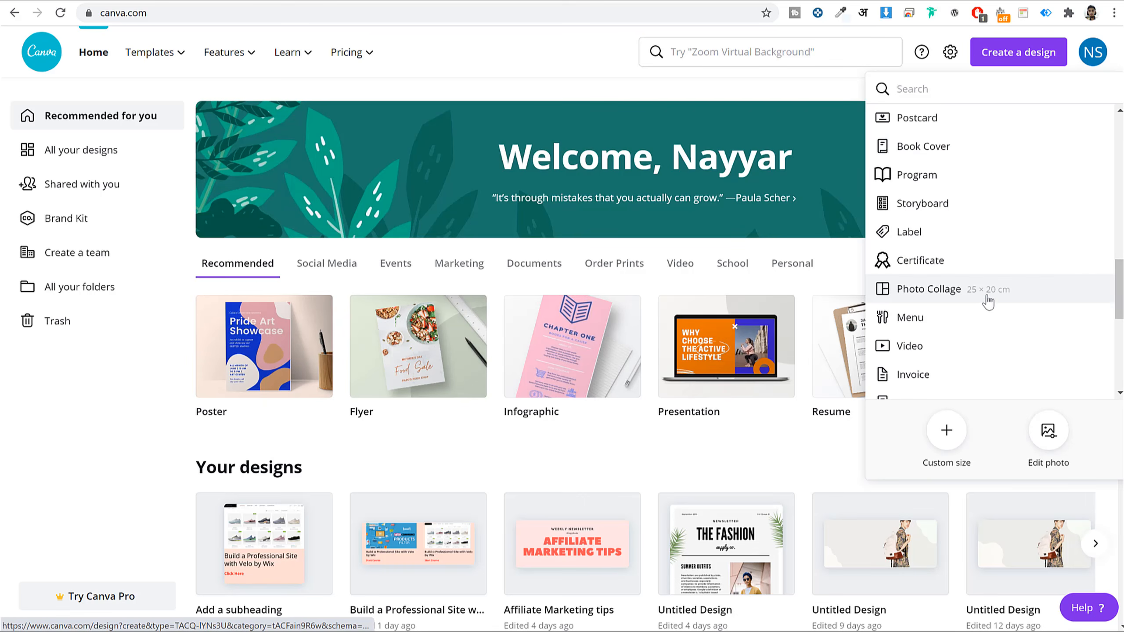
pyautogui.scroll(10, 989, 299)
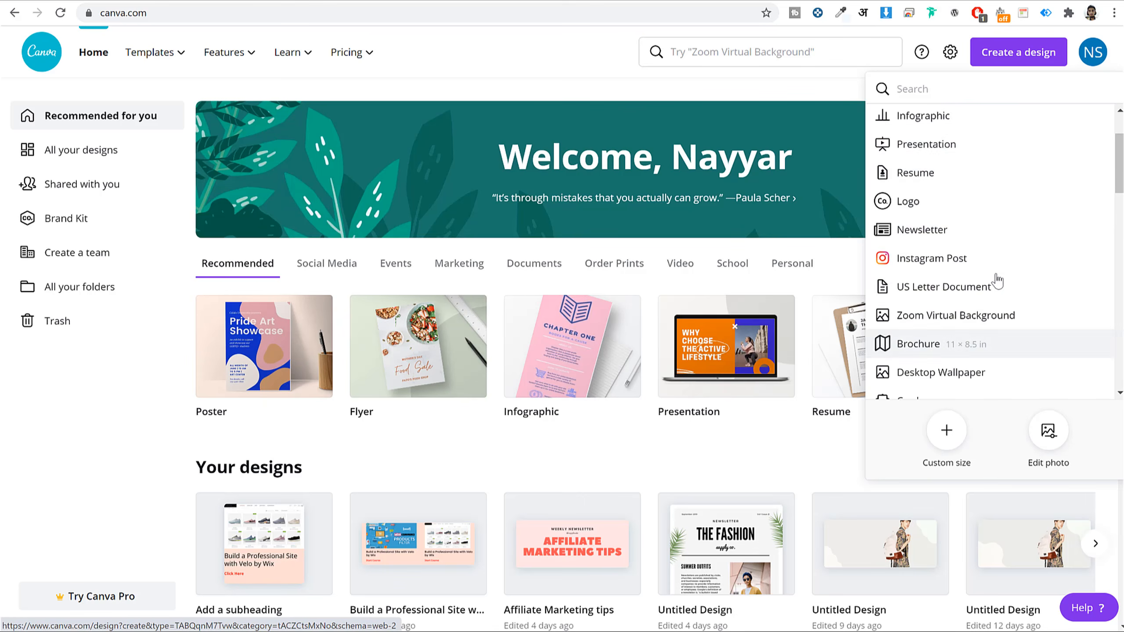
pyautogui.scroll(2, 986, 265)
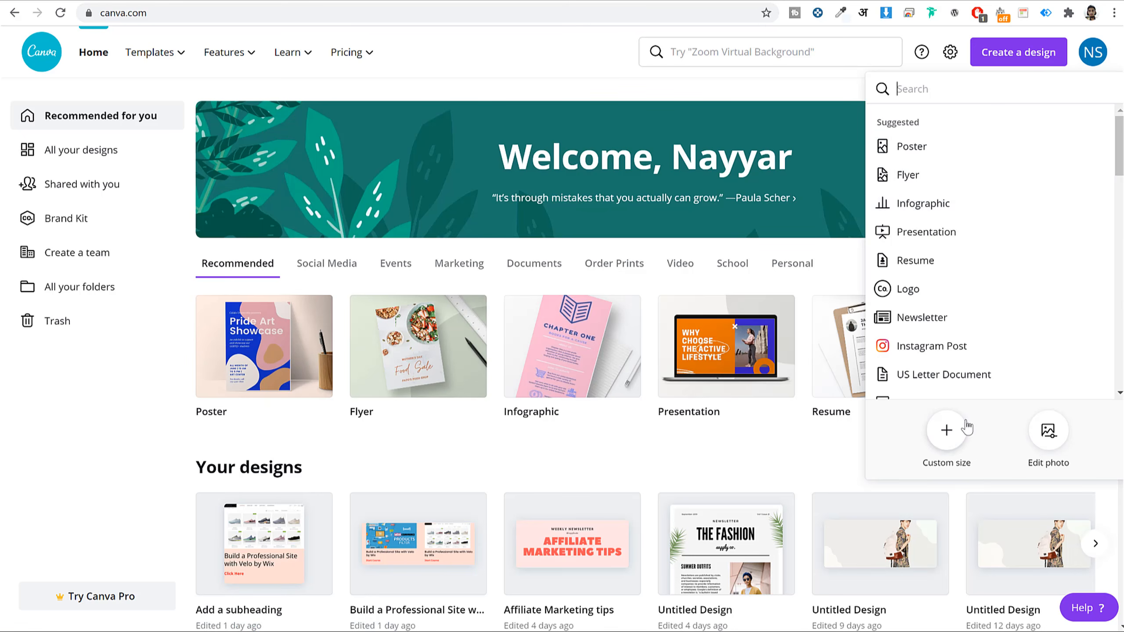
# - Create a blank custom-size design of 1280 × 450 px
pyautogui.click(946, 437)
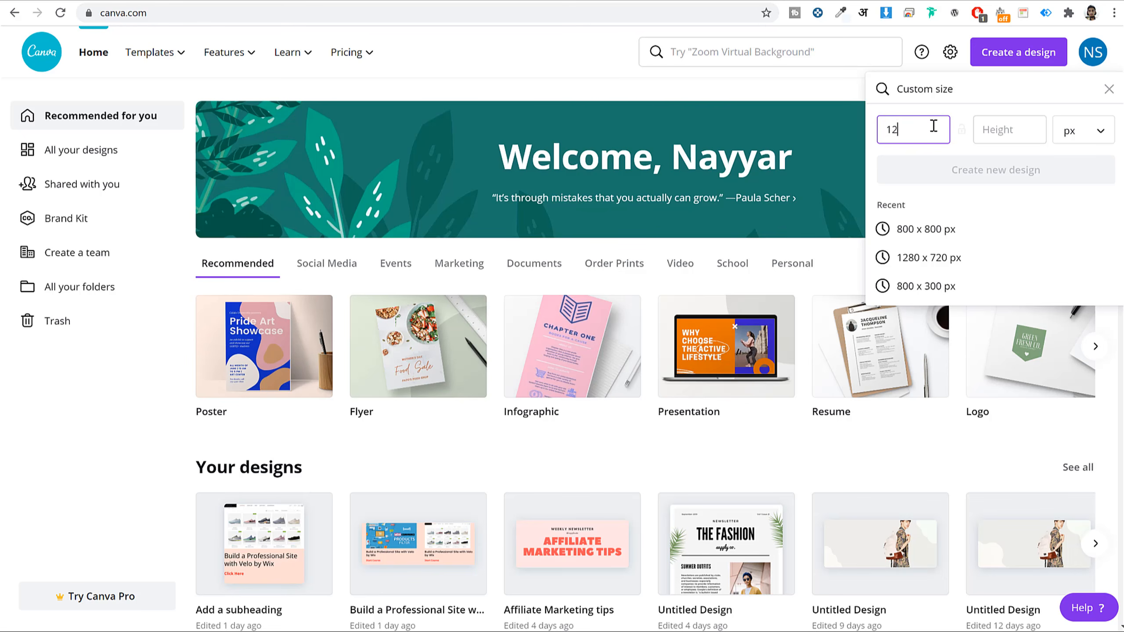
pyautogui.press('Tab')
pyautogui.write('4')
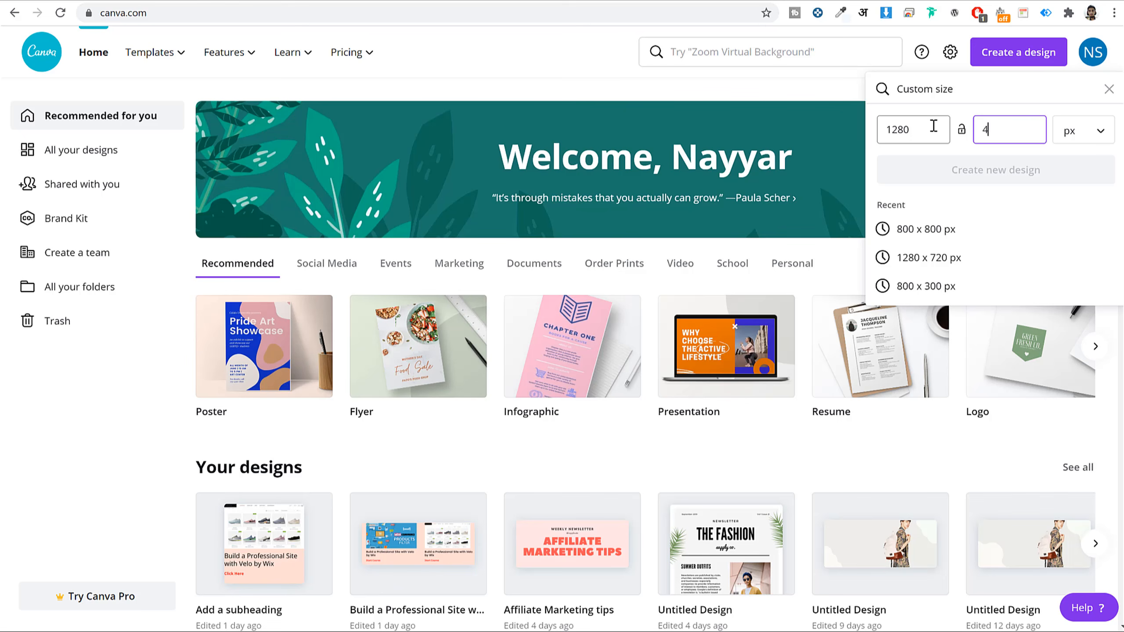
pyautogui.write('00')
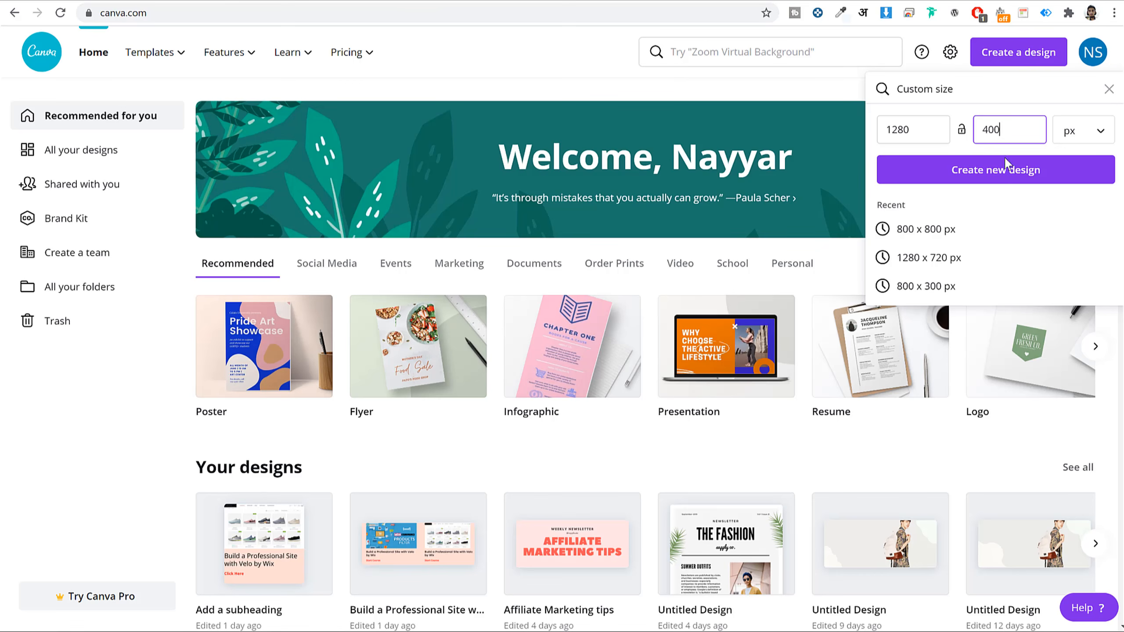
pyautogui.moveTo(1003, 129); pyautogui.dragTo(982, 128)
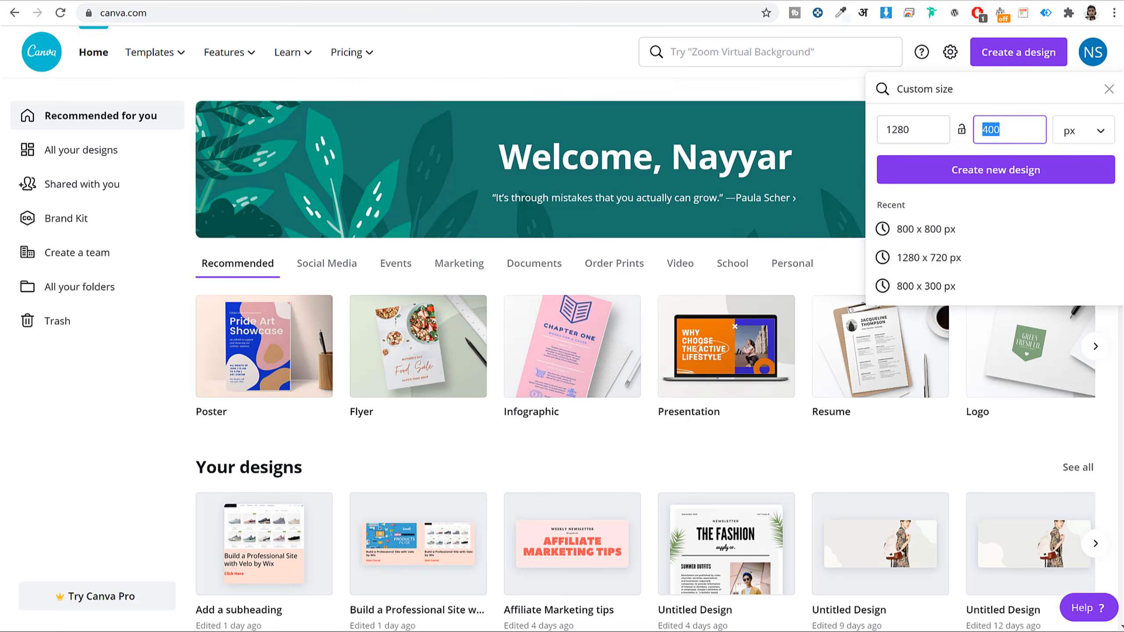
pyautogui.write('450')
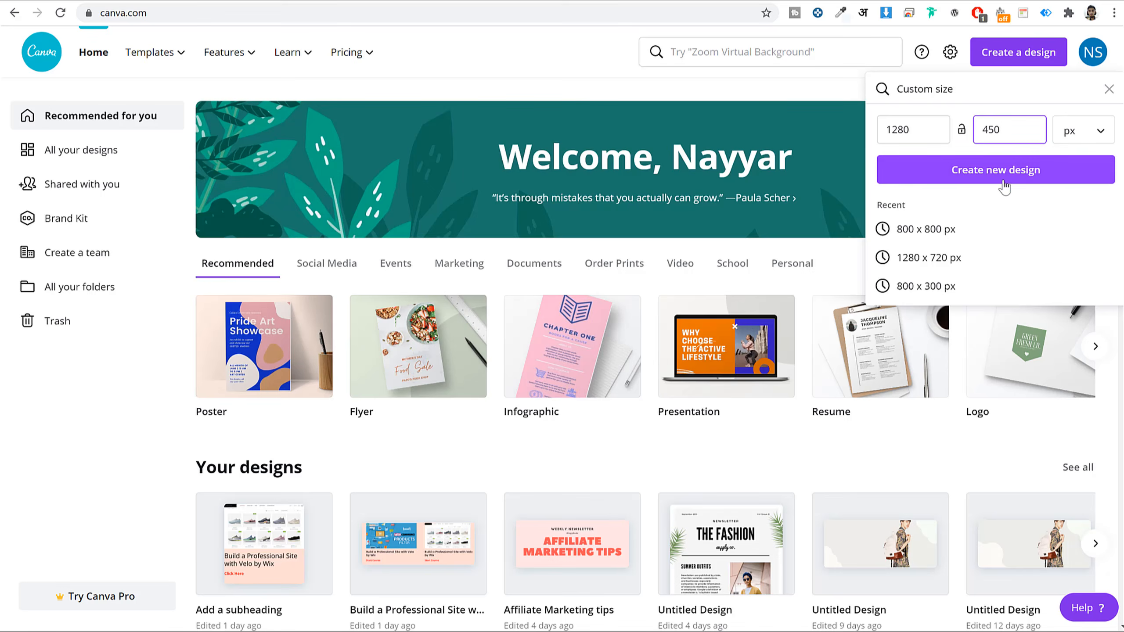
pyautogui.click(1004, 187)
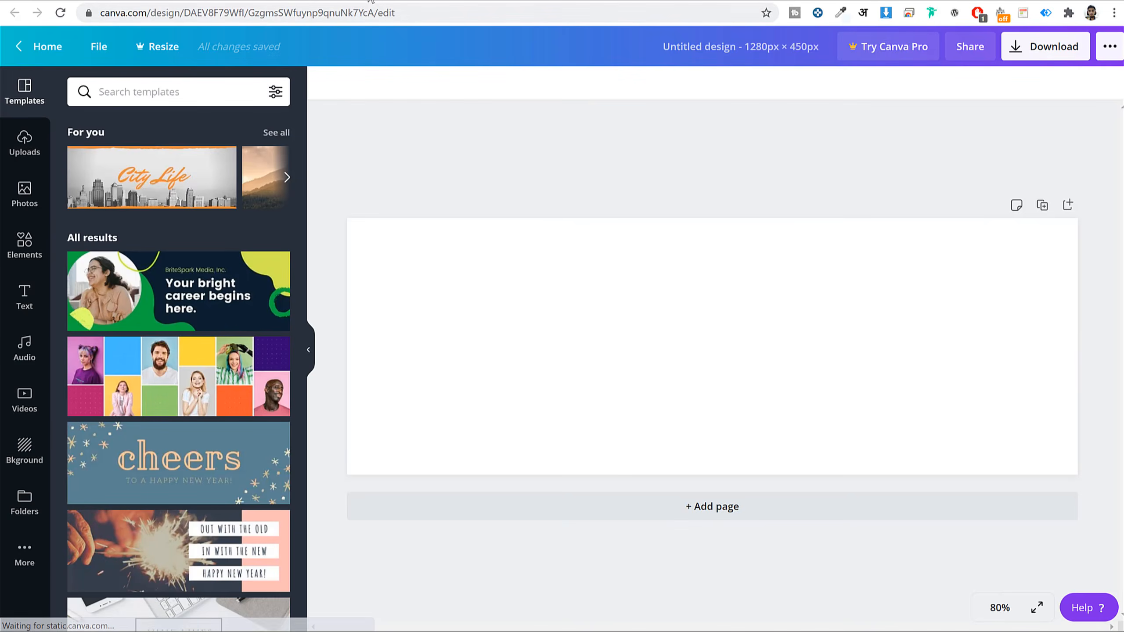
# - Apply the 'Your bright career begins here' template to the new banner
pyautogui.click(733, 0)
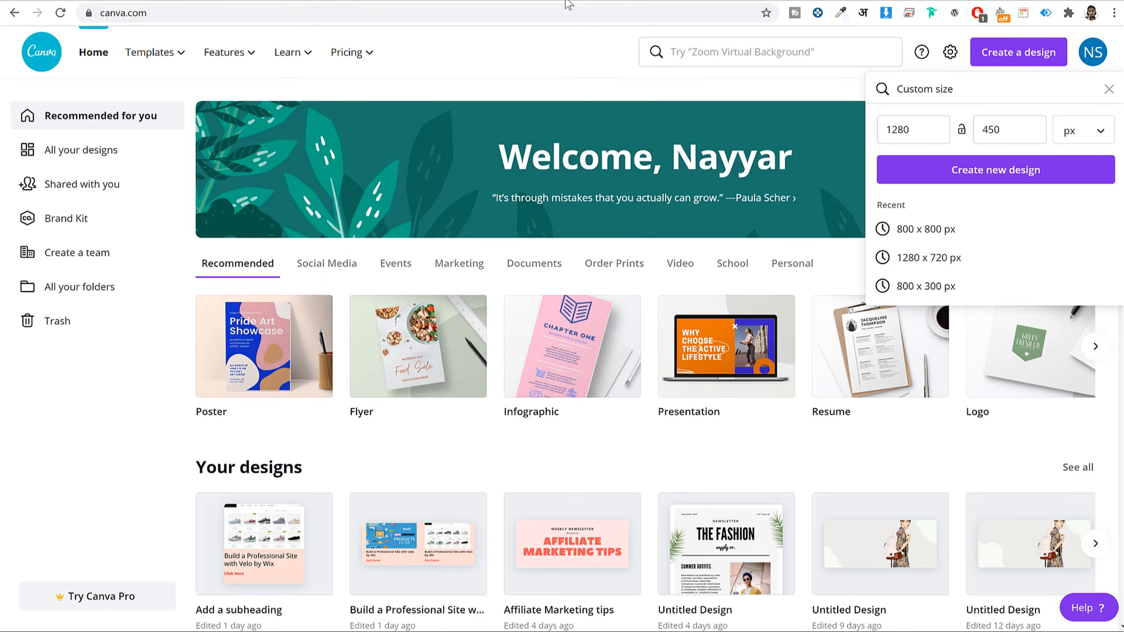
pyautogui.click(588, 2)
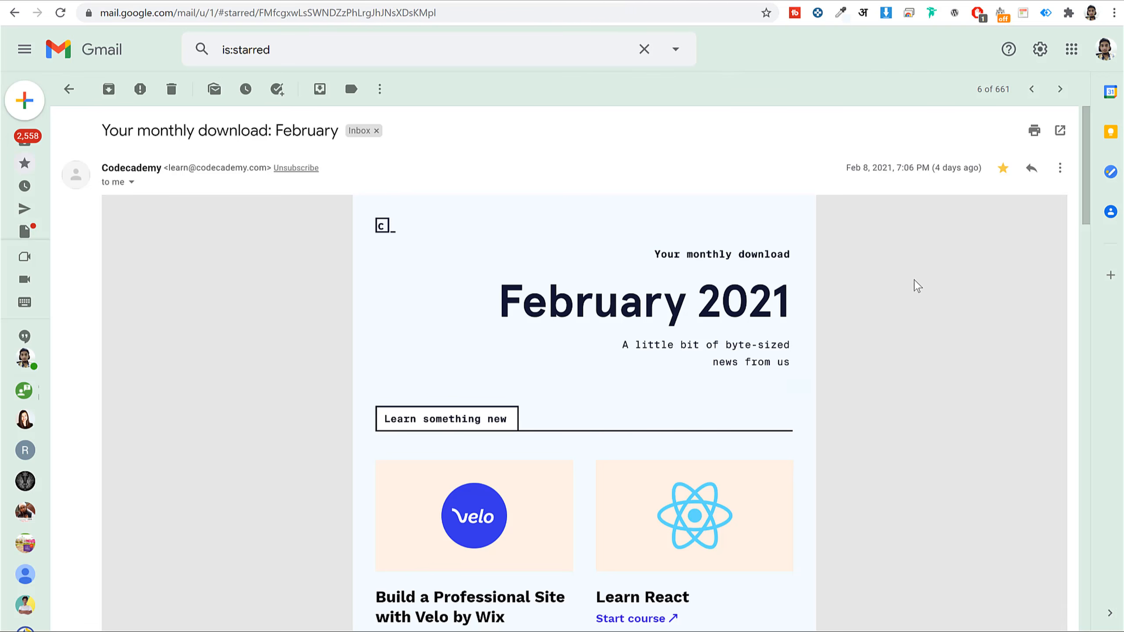
pyautogui.click(881, 0)
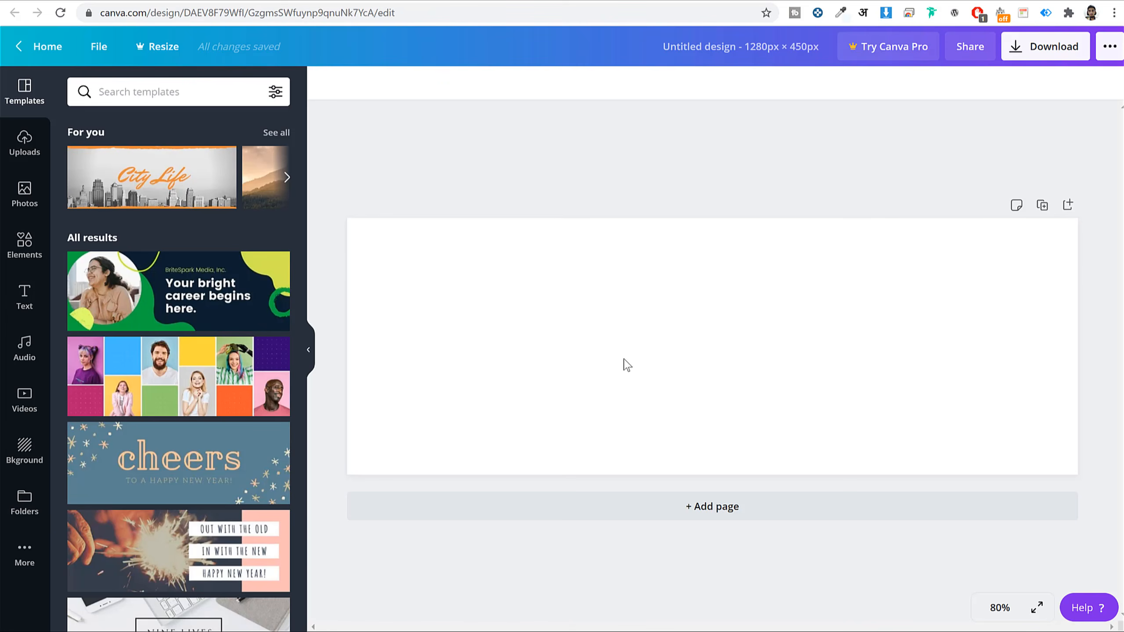
pyautogui.scroll(-10, 163, 356)
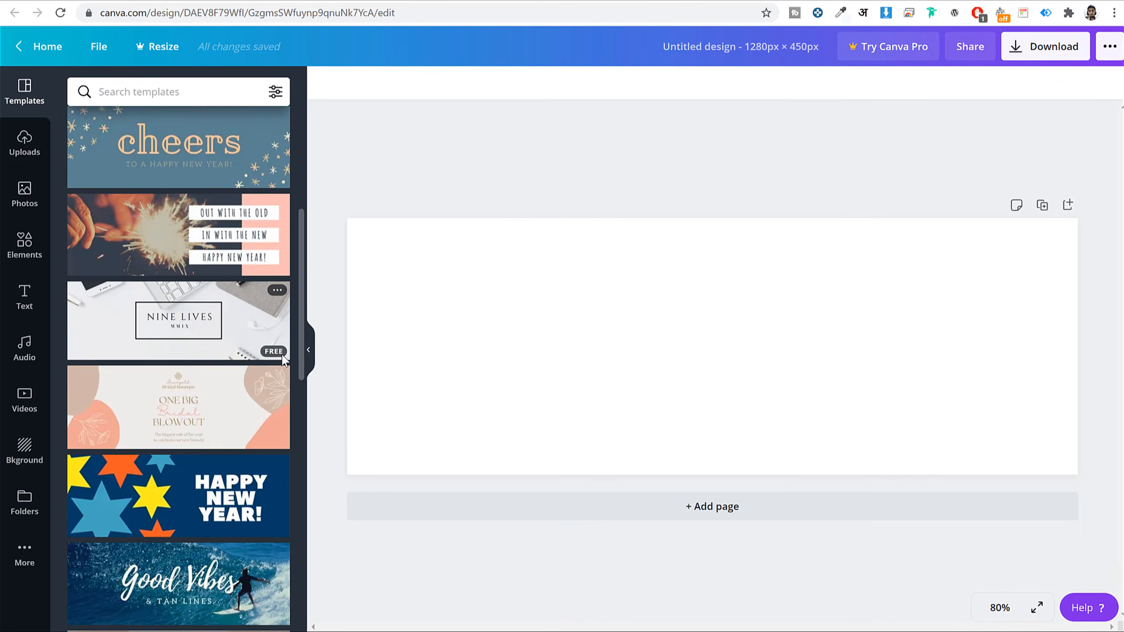
pyautogui.scroll(-10, 253, 304)
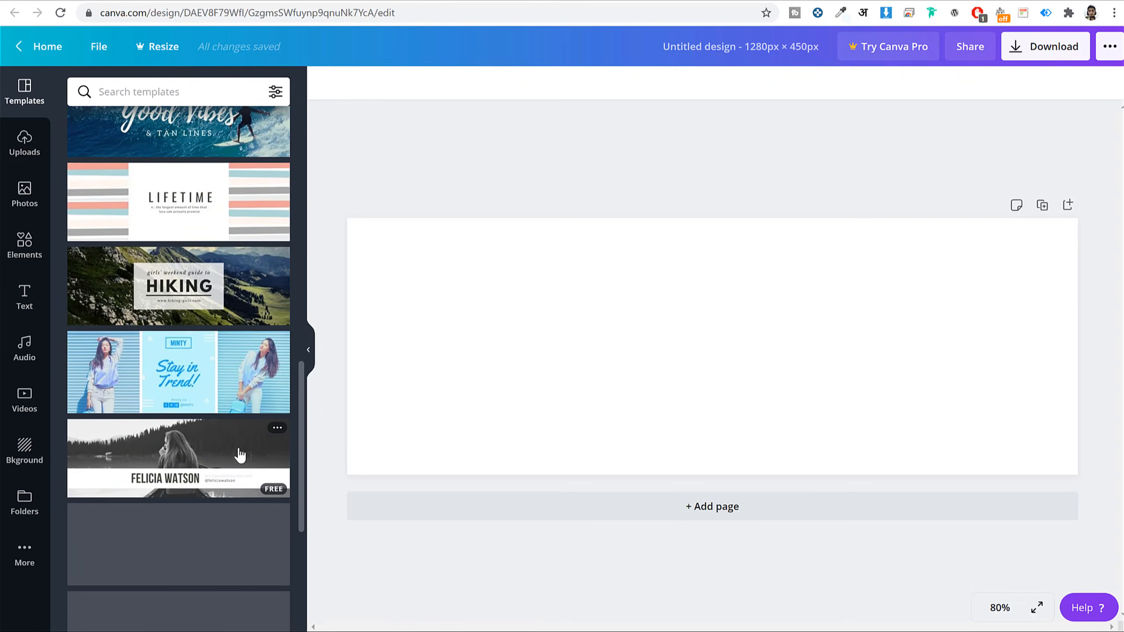
pyautogui.scroll(20, 220, 214)
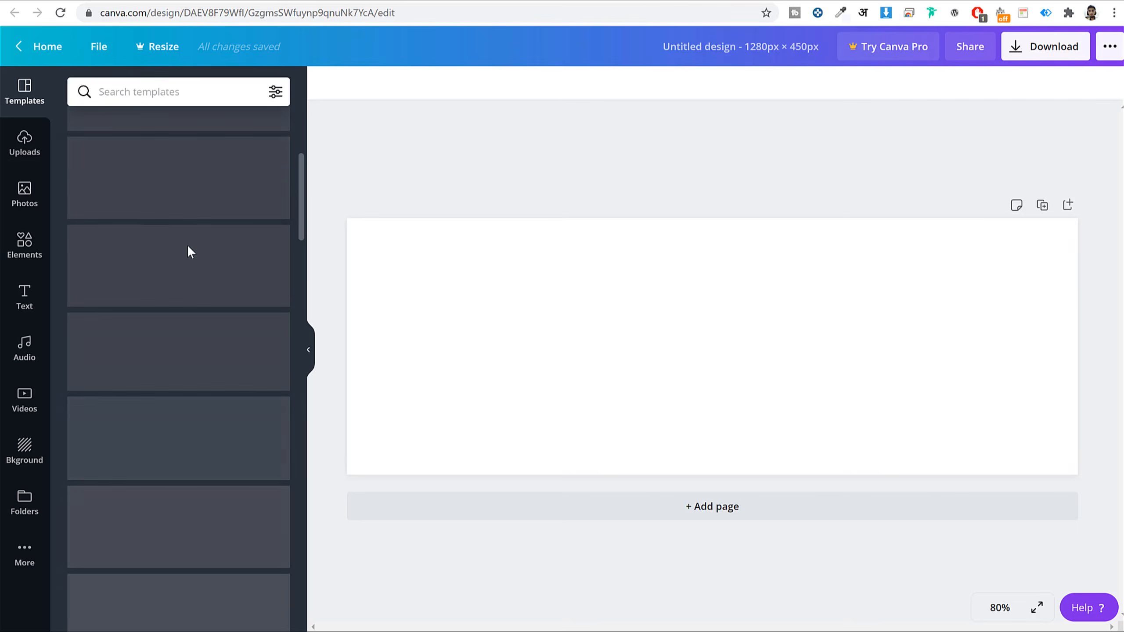
pyautogui.scroll(1, 207, 273)
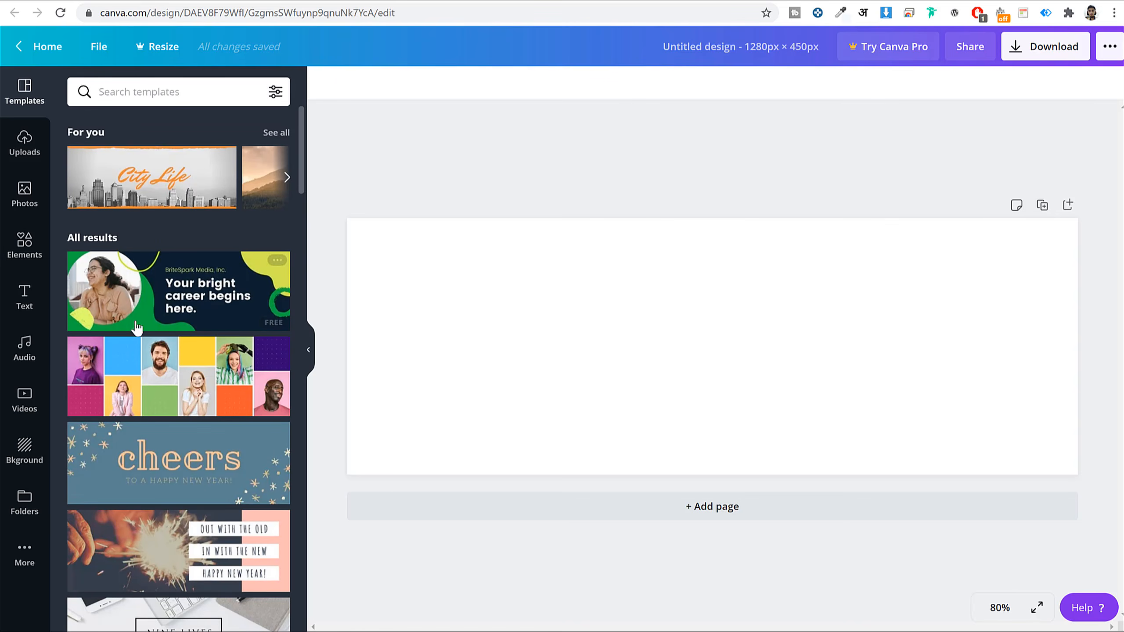
pyautogui.click(170, 308)
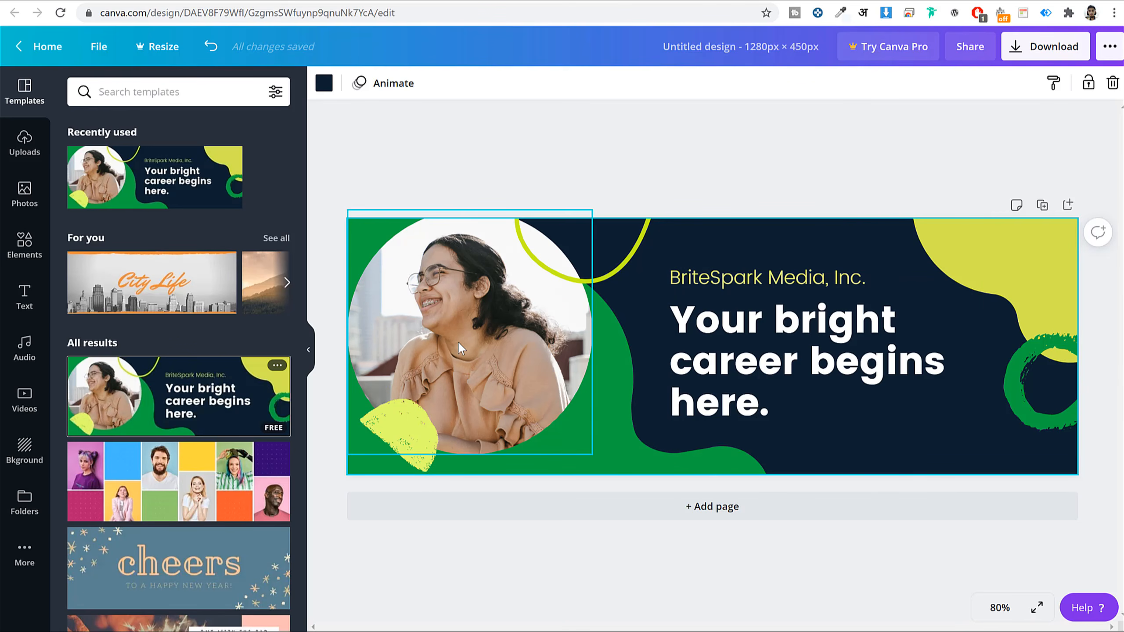
# - Delete the template's circular photo and all its other elements, then select the dark background
pyautogui.click(490, 358)
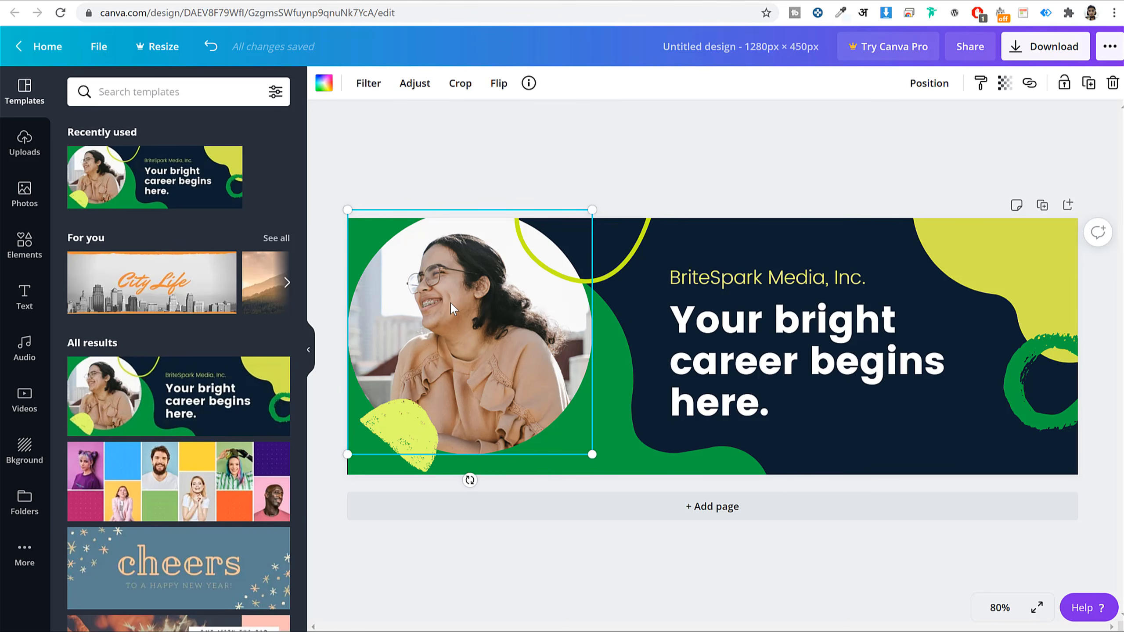
pyautogui.press('Delete')
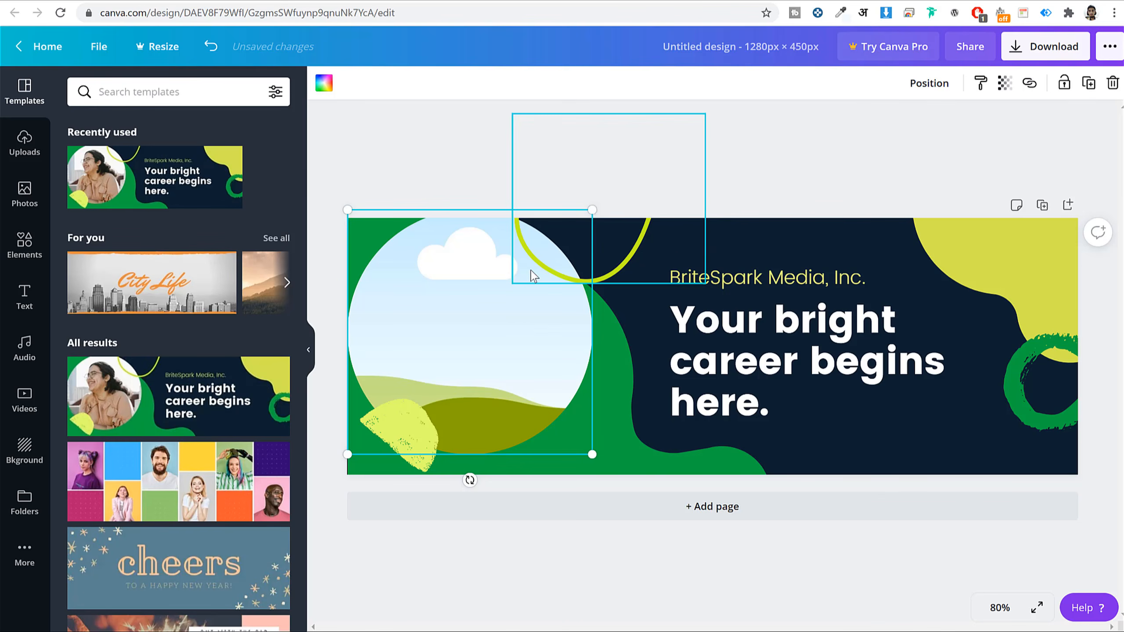
pyautogui.press('Escape')
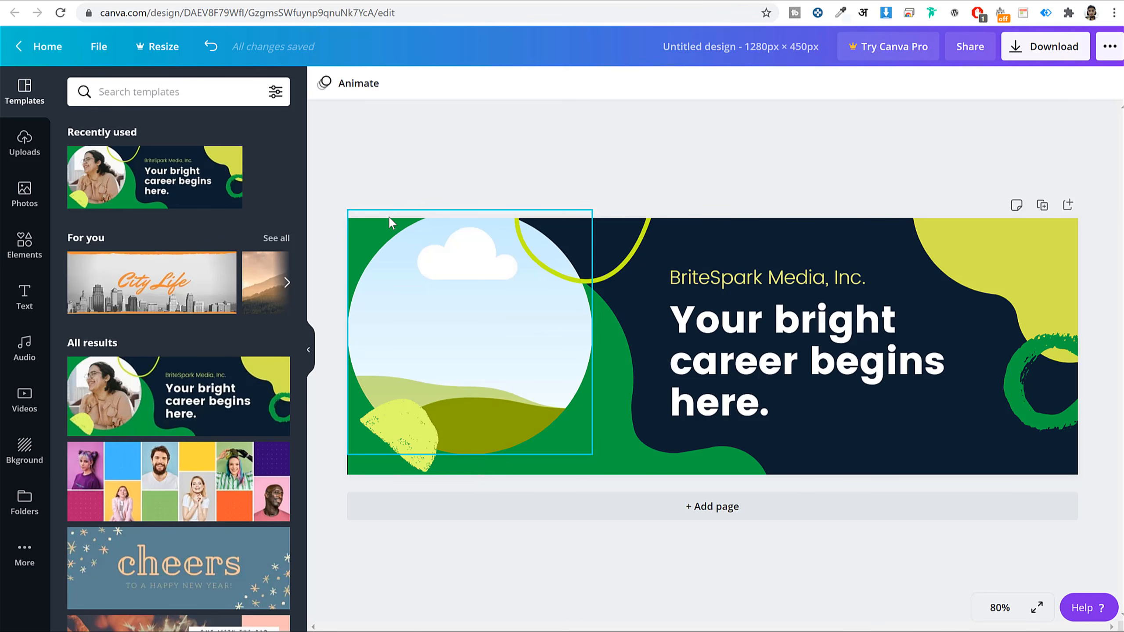
pyautogui.moveTo(349, 172); pyautogui.dragTo(1106, 527)
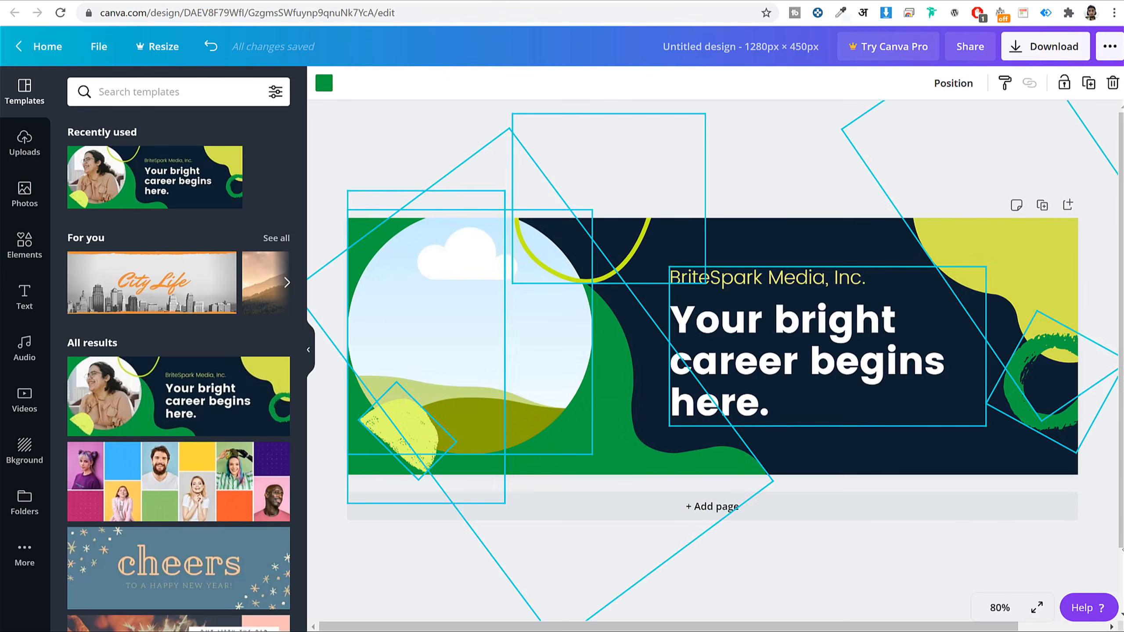
pyautogui.press('Delete')
pyautogui.click(718, 314)
# - Remove the dark background, try violet and blue, and keep the page white
pyautogui.press('Delete')
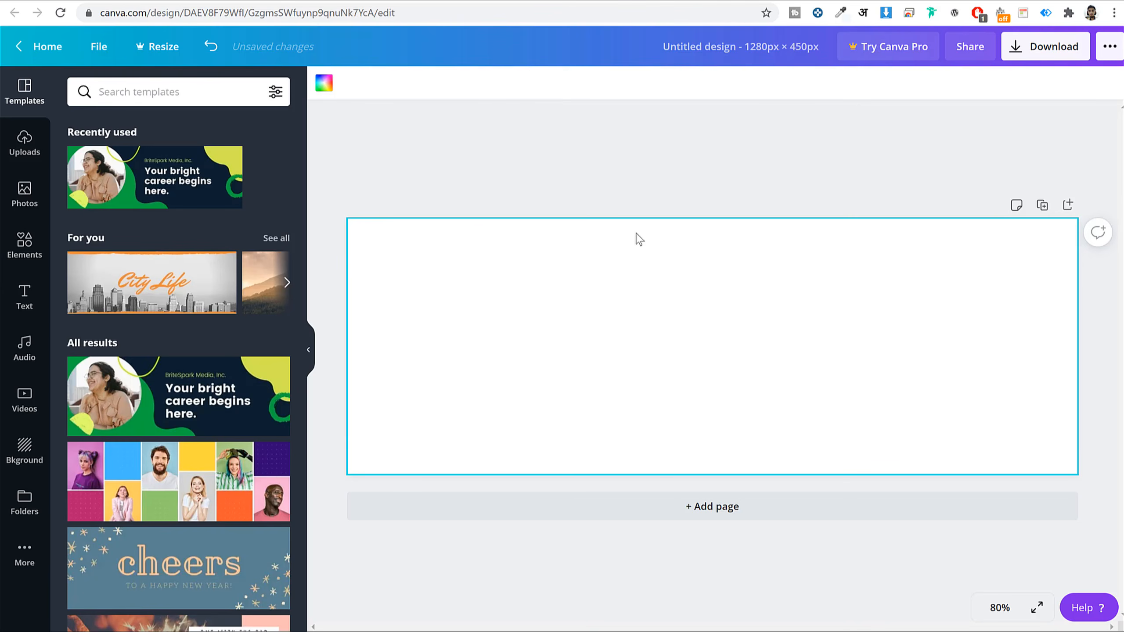
pyautogui.click(327, 85)
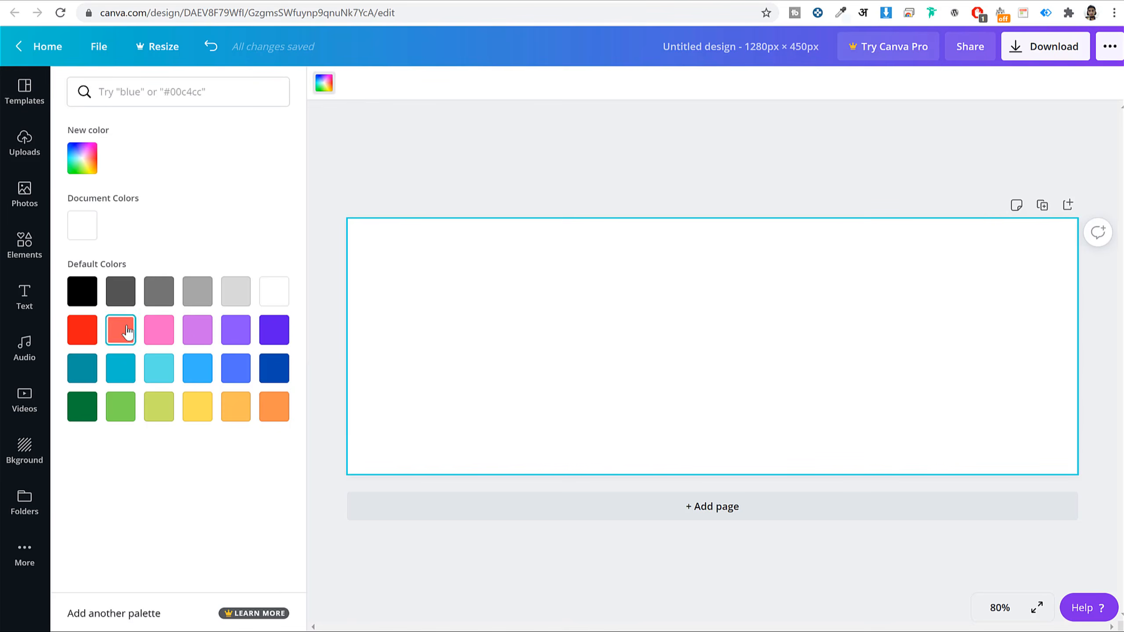
pyautogui.click(235, 331)
pyautogui.click(238, 376)
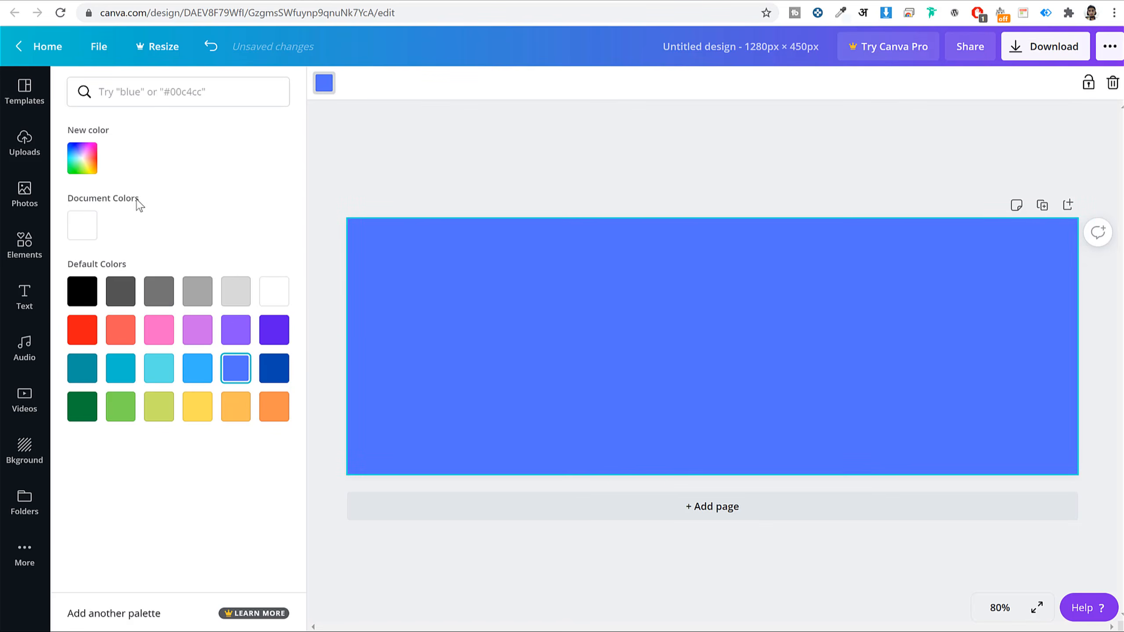
pyautogui.click(81, 230)
pyautogui.click(393, 117)
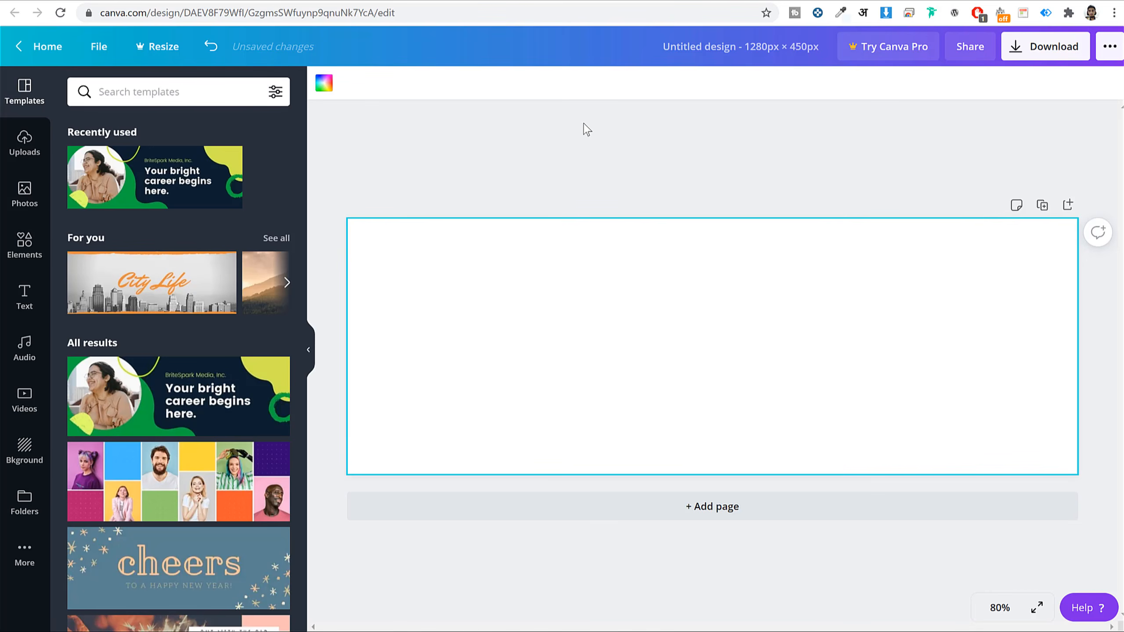
# - Browse the templates, then bring up the Text panel's headings and font combinations
pyautogui.scroll(-15, 191, 221)
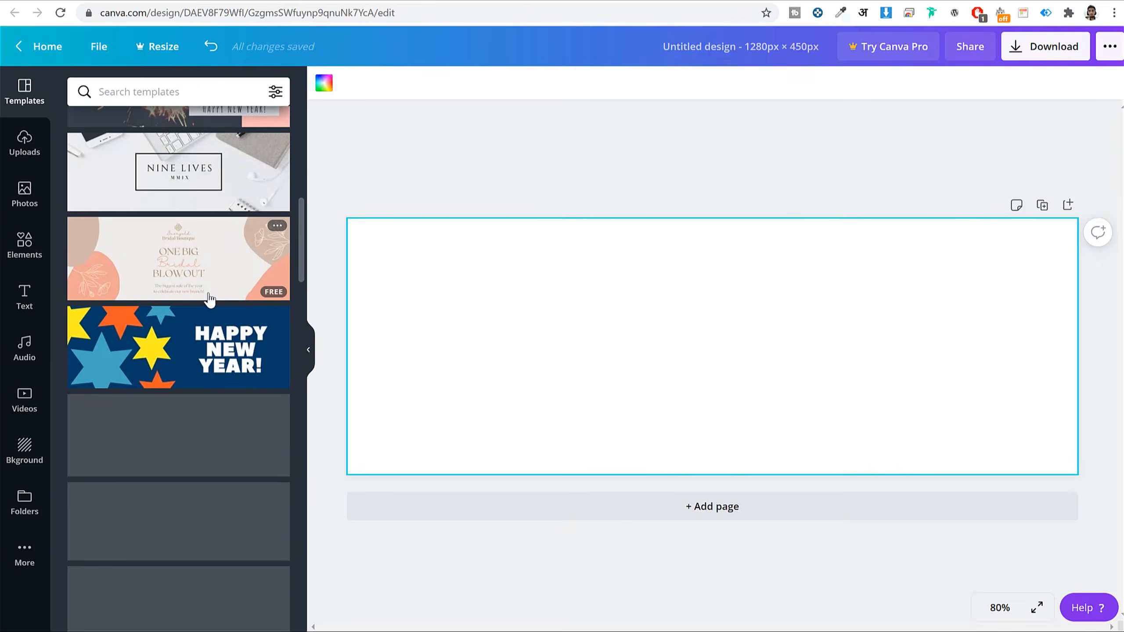
pyautogui.scroll(-10, 225, 312)
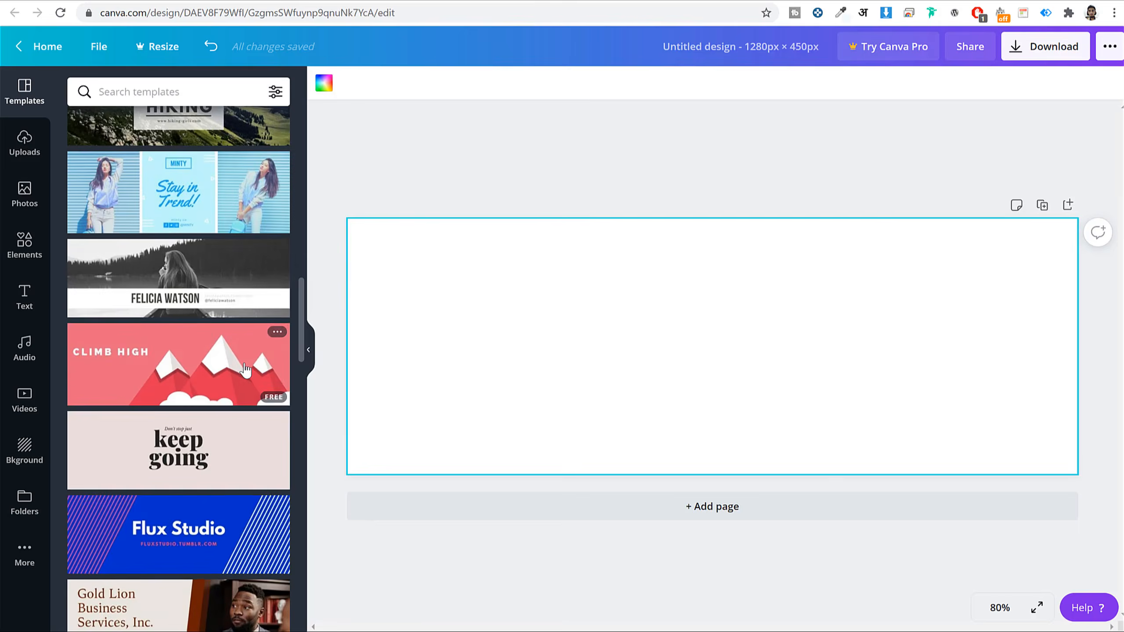
pyautogui.scroll(-10, 244, 365)
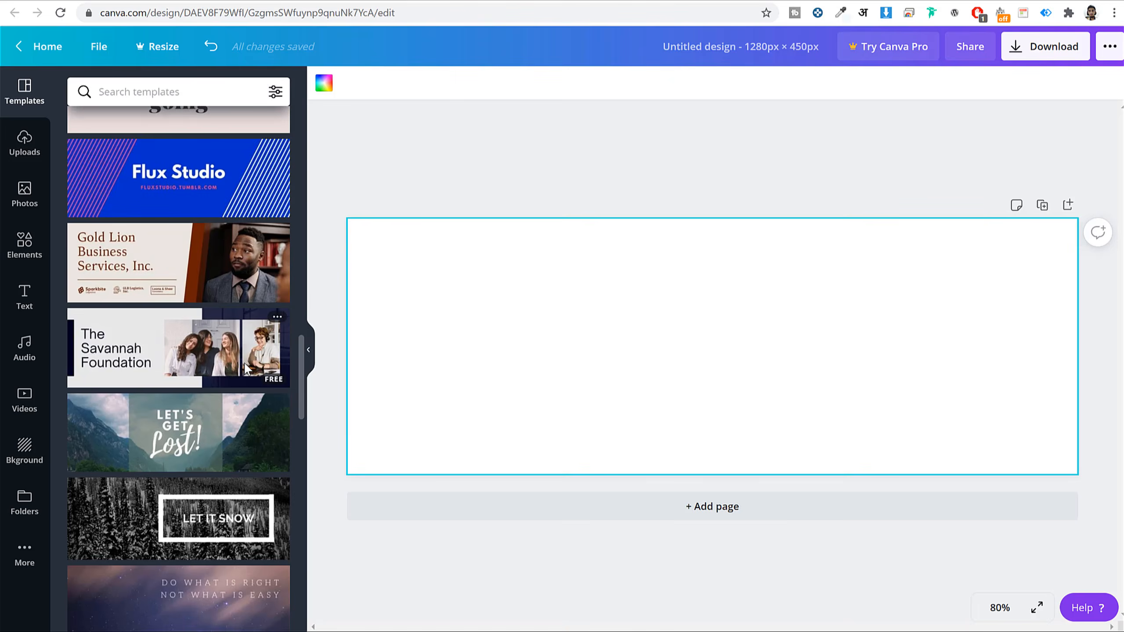
pyautogui.scroll(-4, 181, 312)
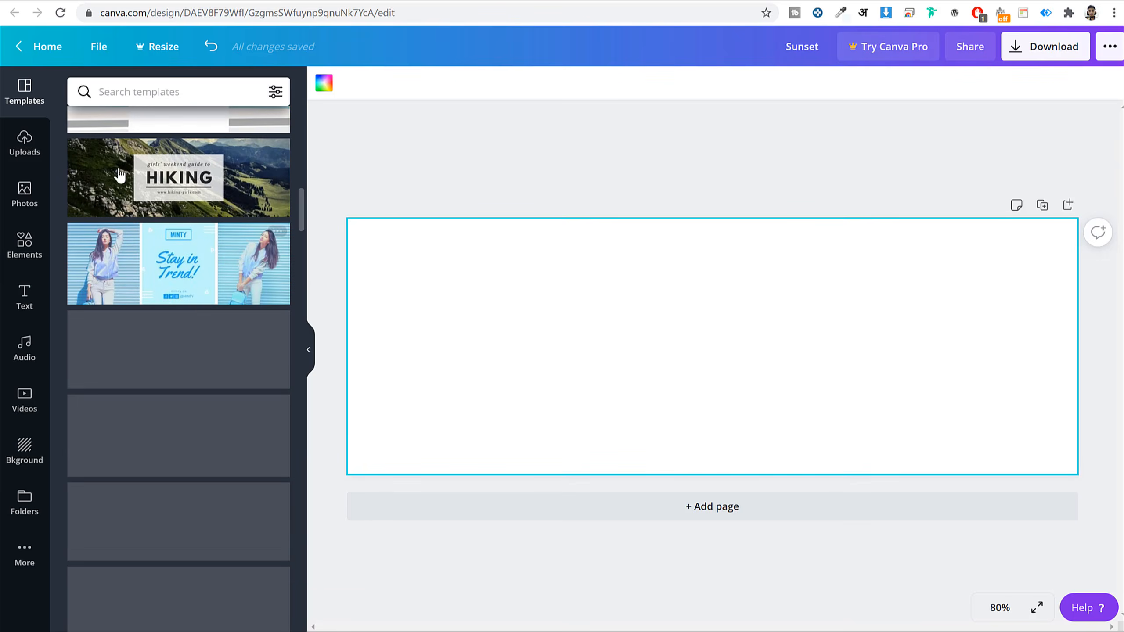
pyautogui.scroll(-6, 274, 296)
pyautogui.scroll(-5, 275, 296)
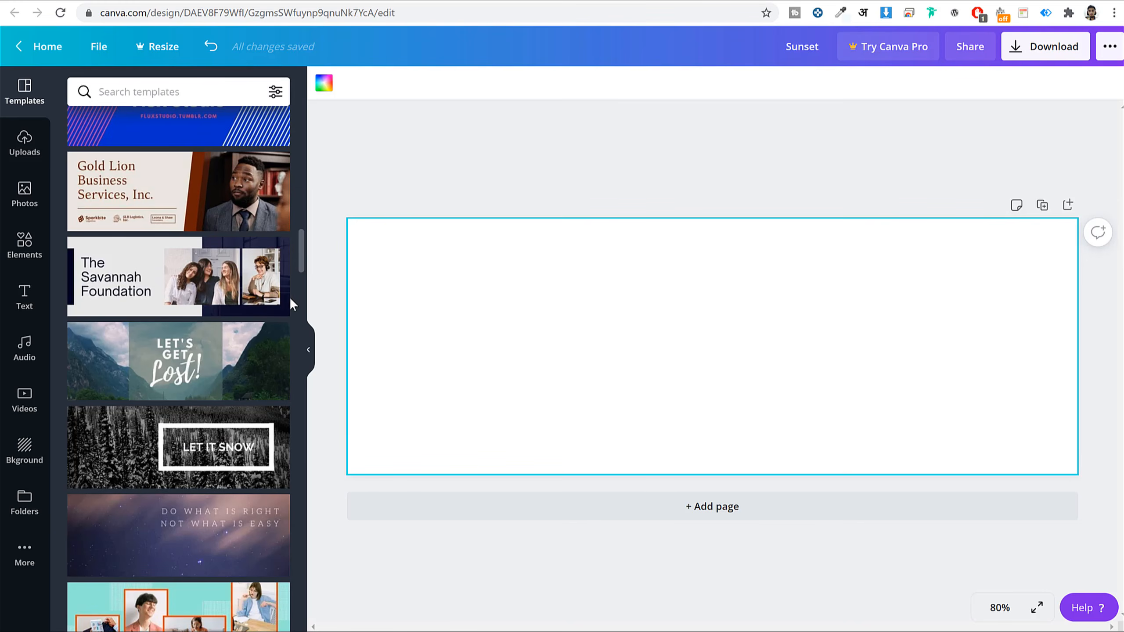
pyautogui.click(25, 297)
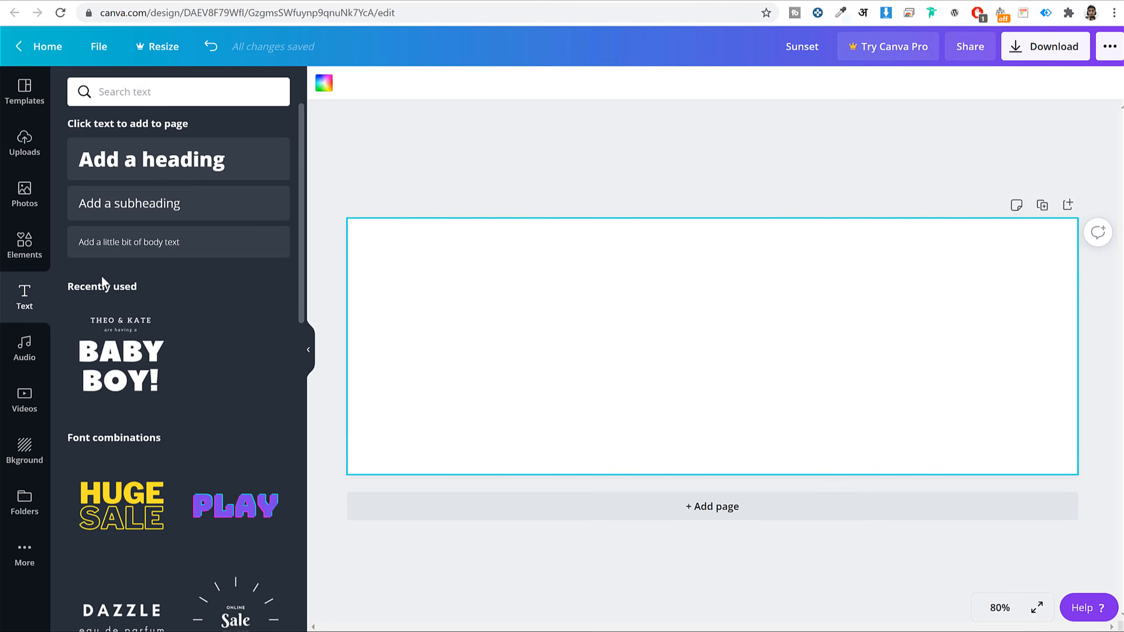
pyautogui.scroll(-6, 214, 362)
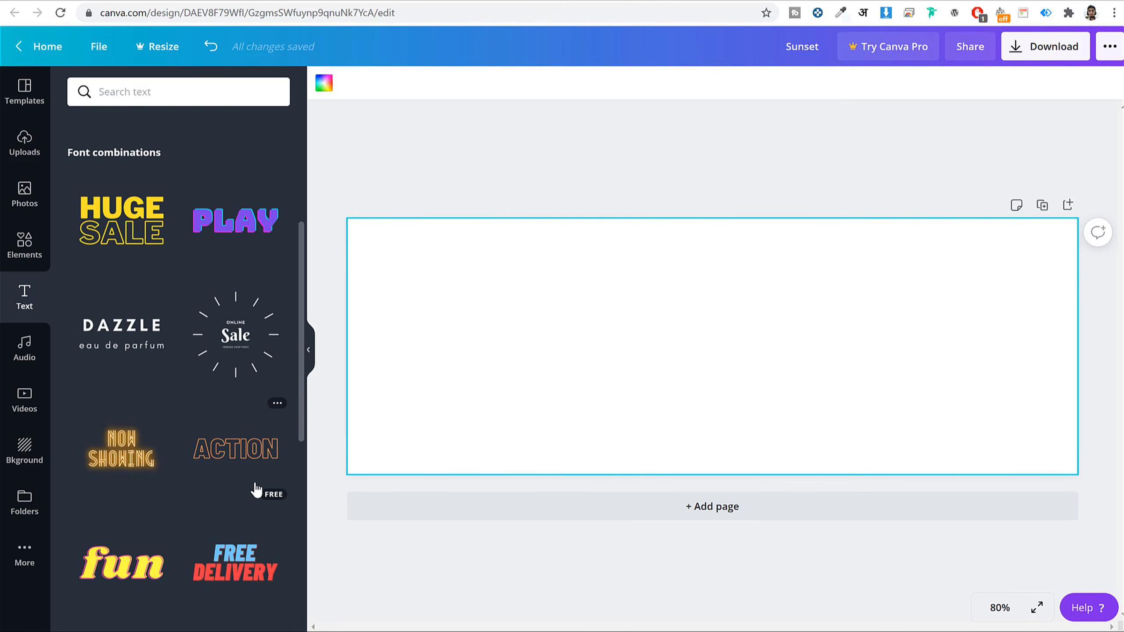
# - Add the 'HERE'S TO YOU' script birthday text combination to the banner and select its top line
pyautogui.scroll(-13, 221, 428)
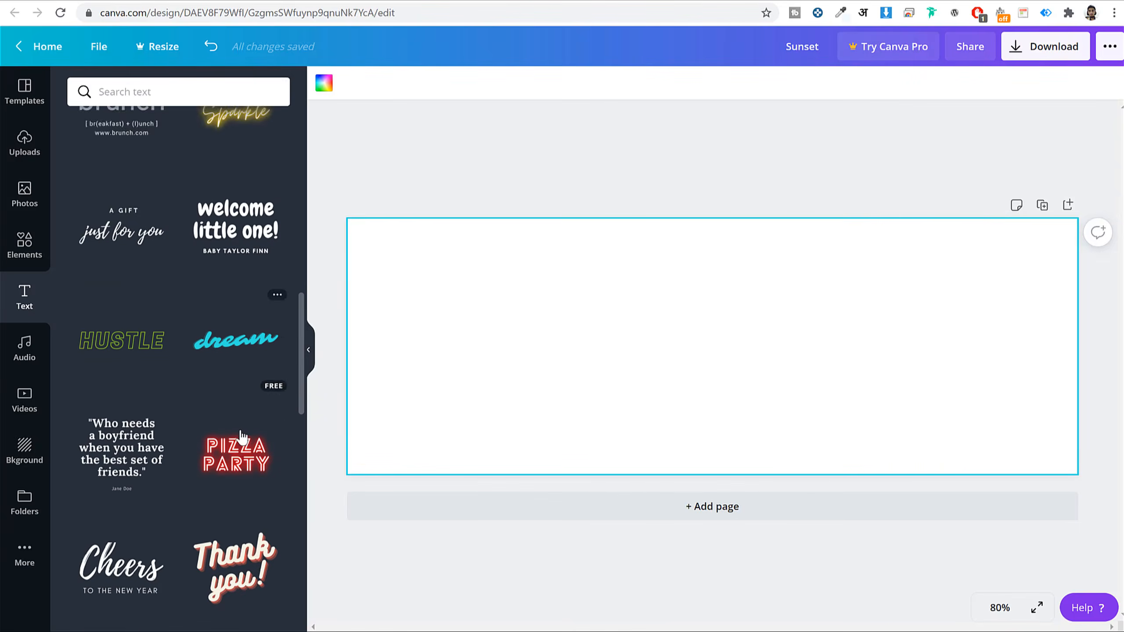
pyautogui.scroll(-12, 241, 438)
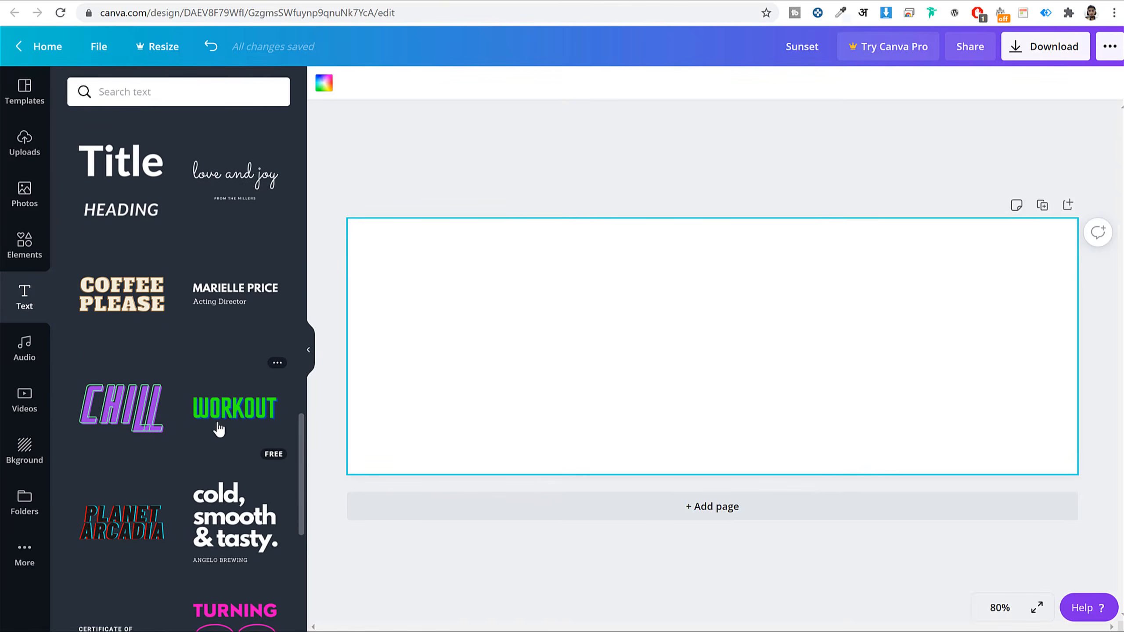
pyautogui.scroll(-4, 238, 417)
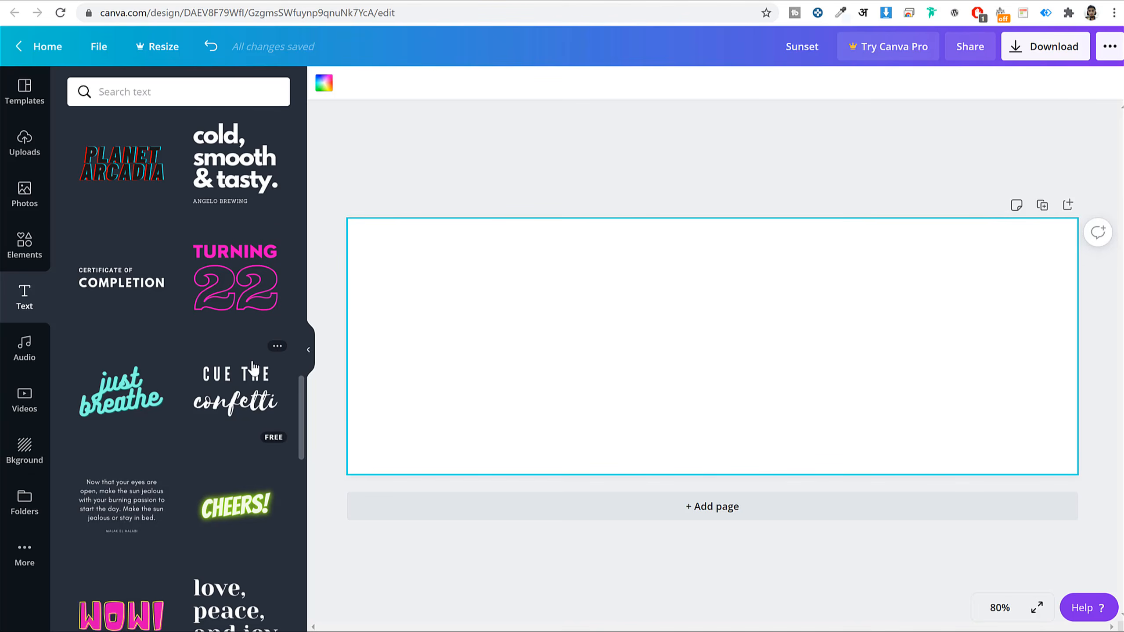
pyautogui.scroll(-4, 230, 350)
pyautogui.scroll(-8, 251, 367)
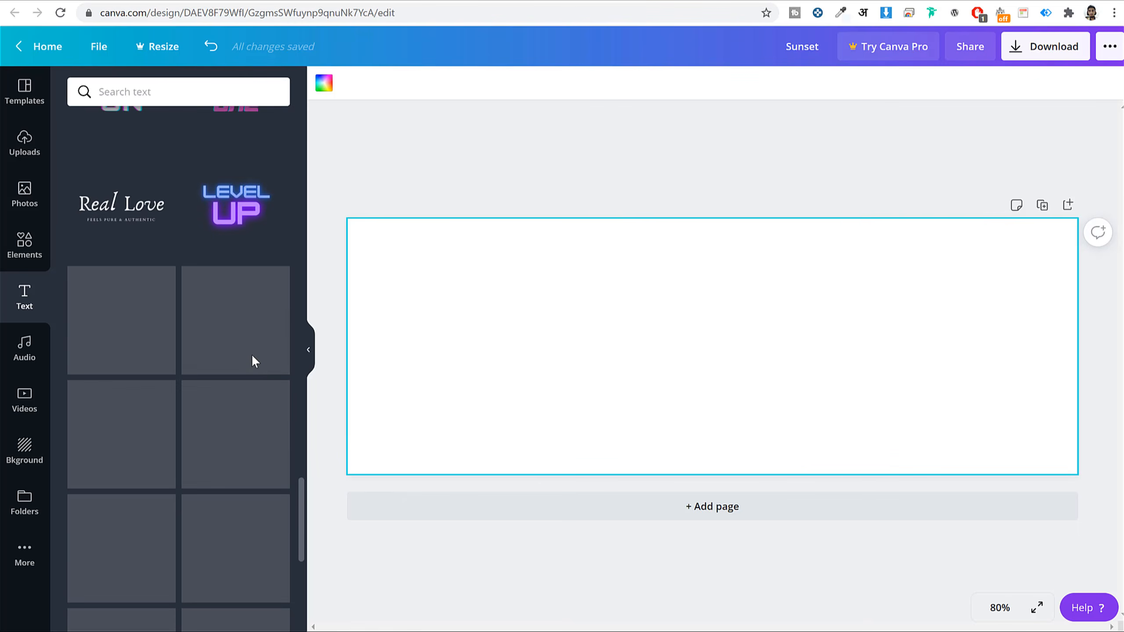
pyautogui.scroll(-3, 239, 416)
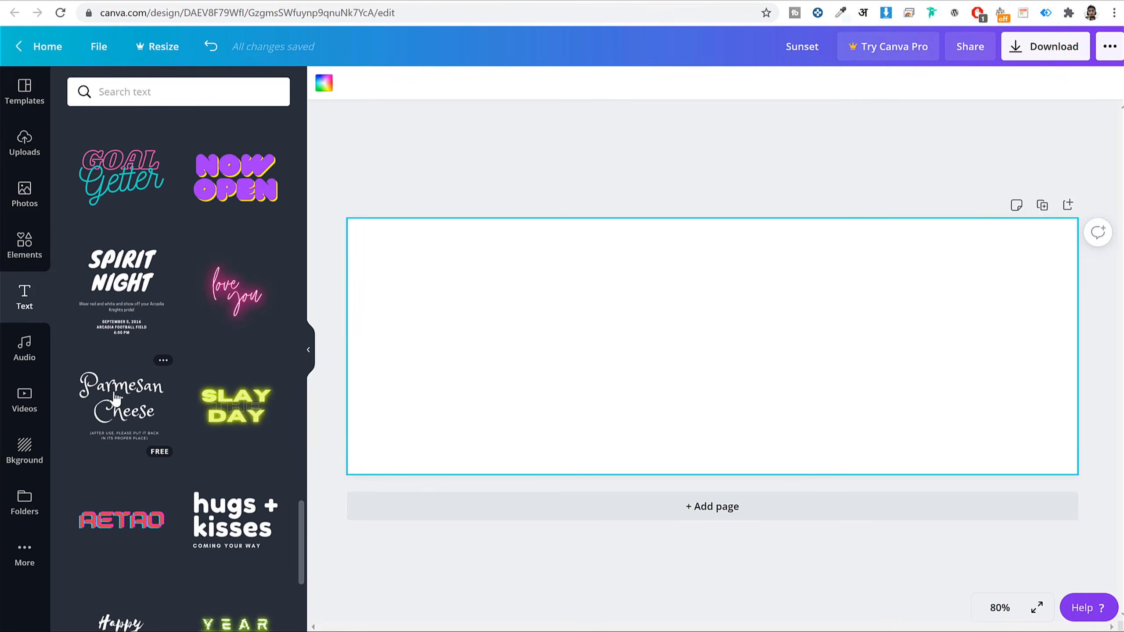
pyautogui.scroll(-10, 125, 393)
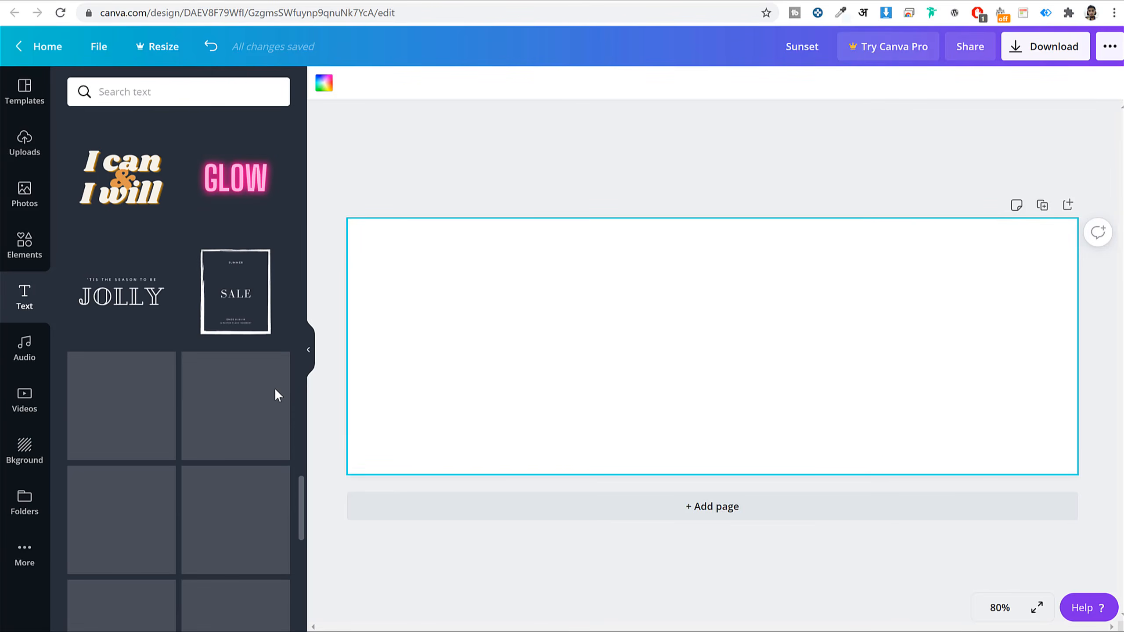
pyautogui.scroll(-10, 305, 382)
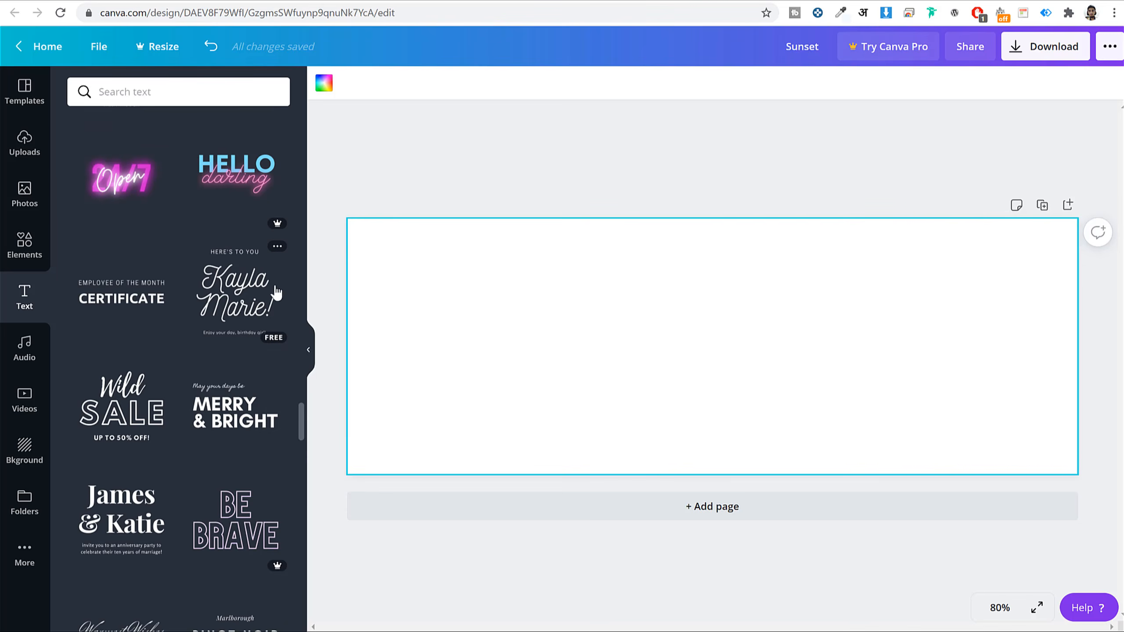
pyautogui.click(246, 295)
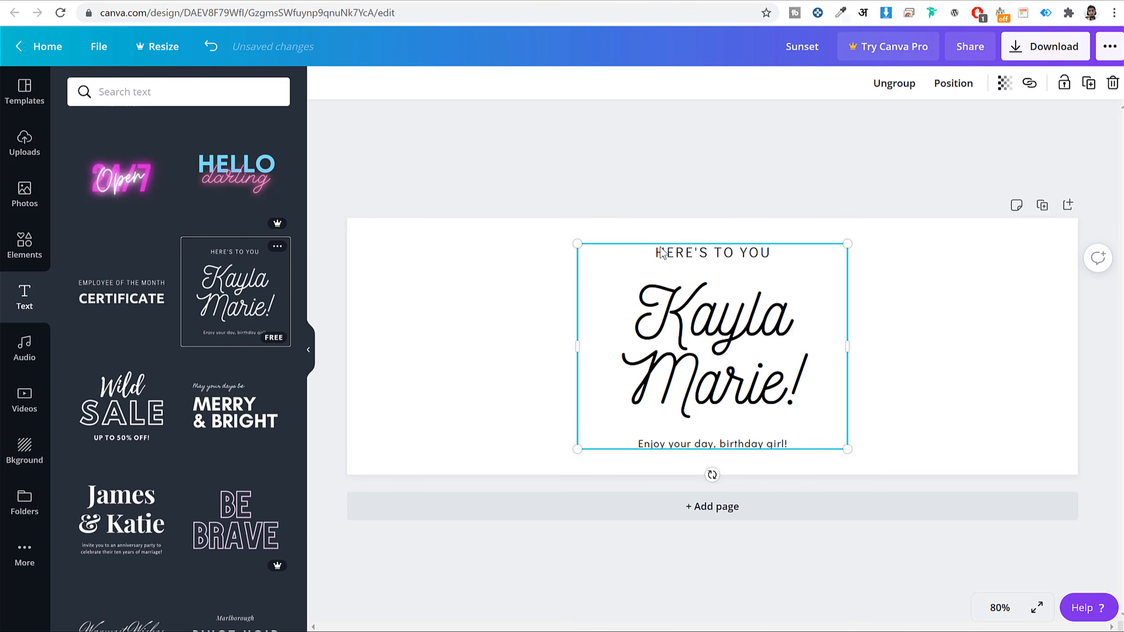
pyautogui.click(727, 258)
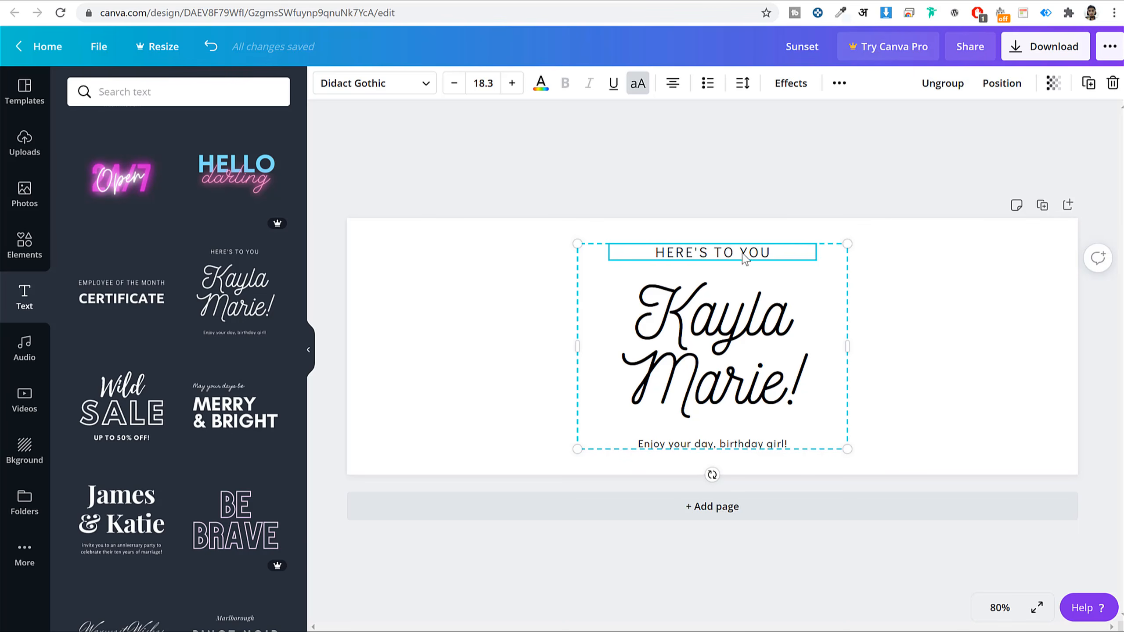
# - Change the top line 'HERE'S TO YOU' to 'WEEKLY NEWSLETTER'
pyautogui.doubleClick(728, 253)
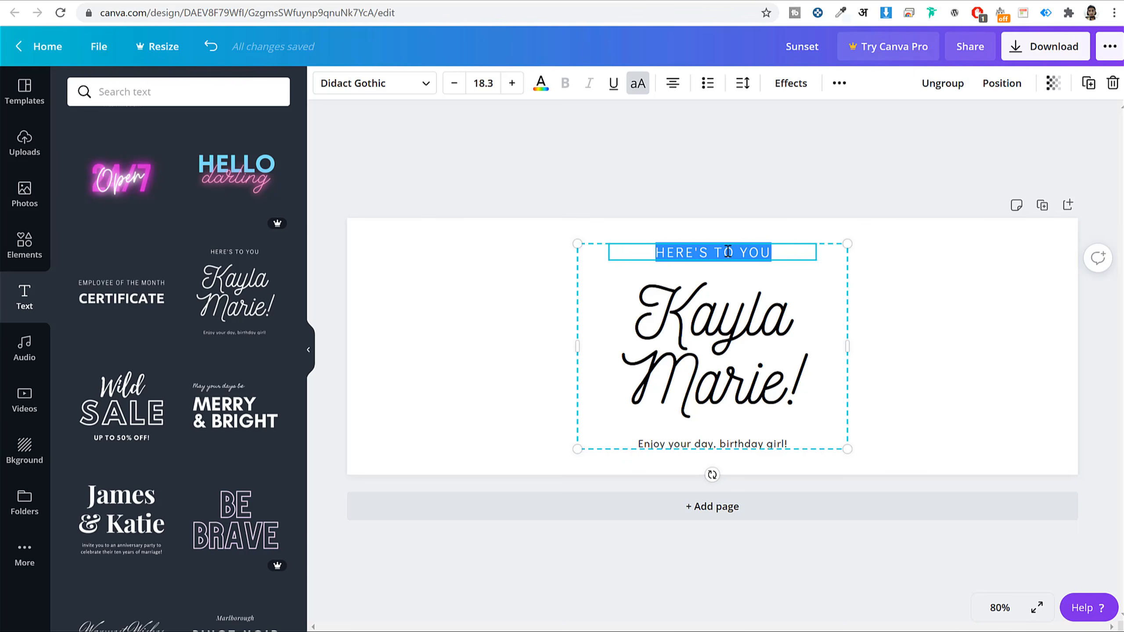
pyautogui.write('WEEKLY NE')
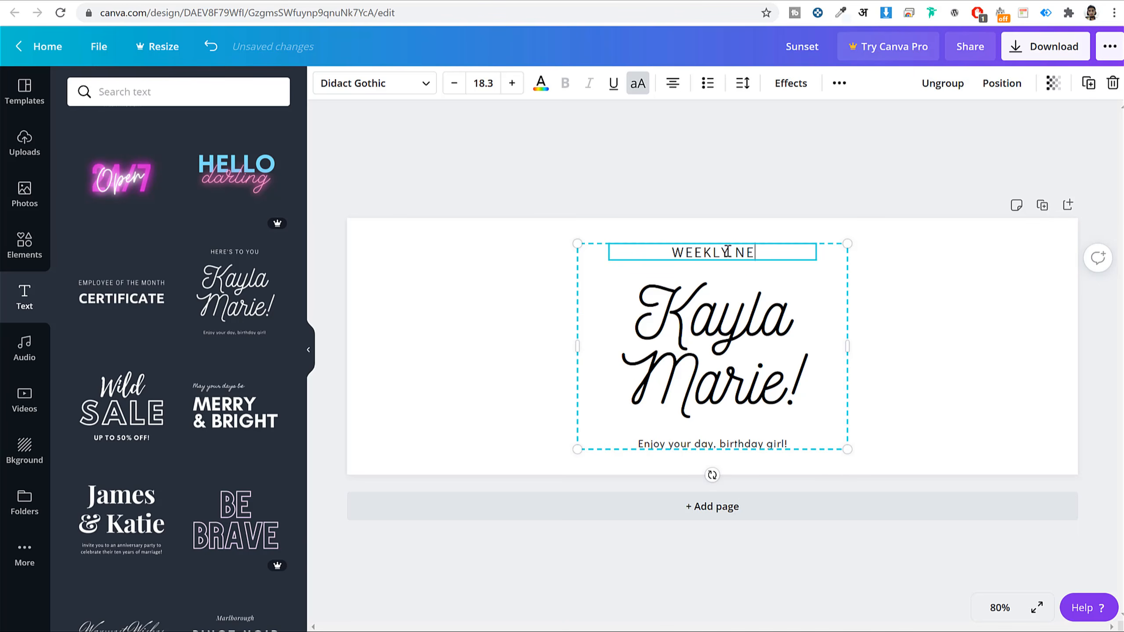
pyautogui.write('WSLETTER')
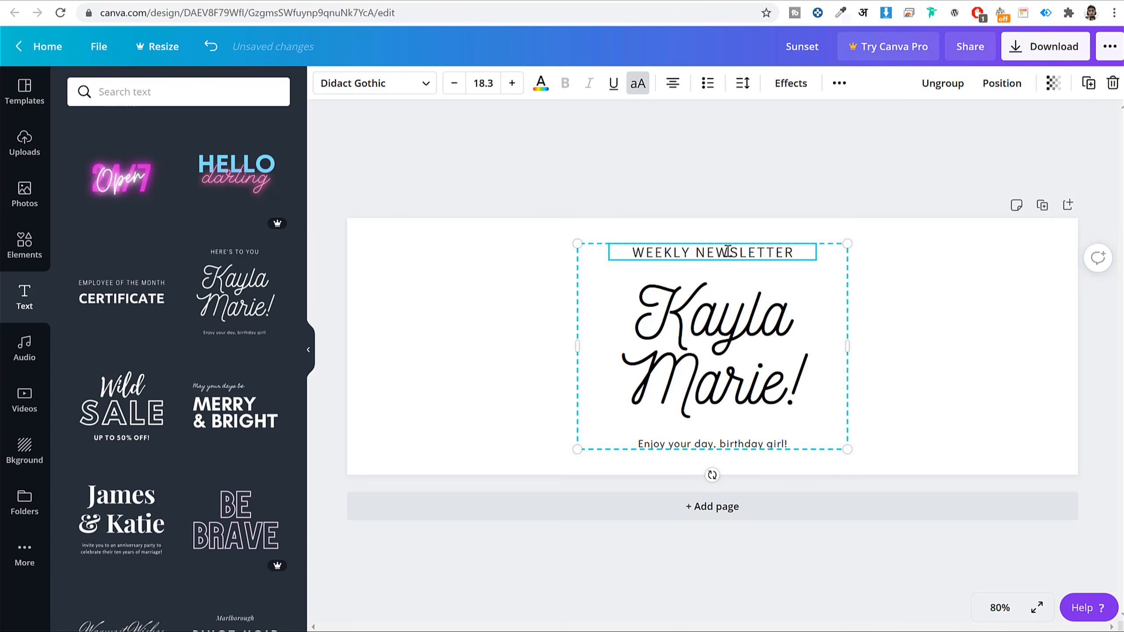
pyautogui.click(695, 309)
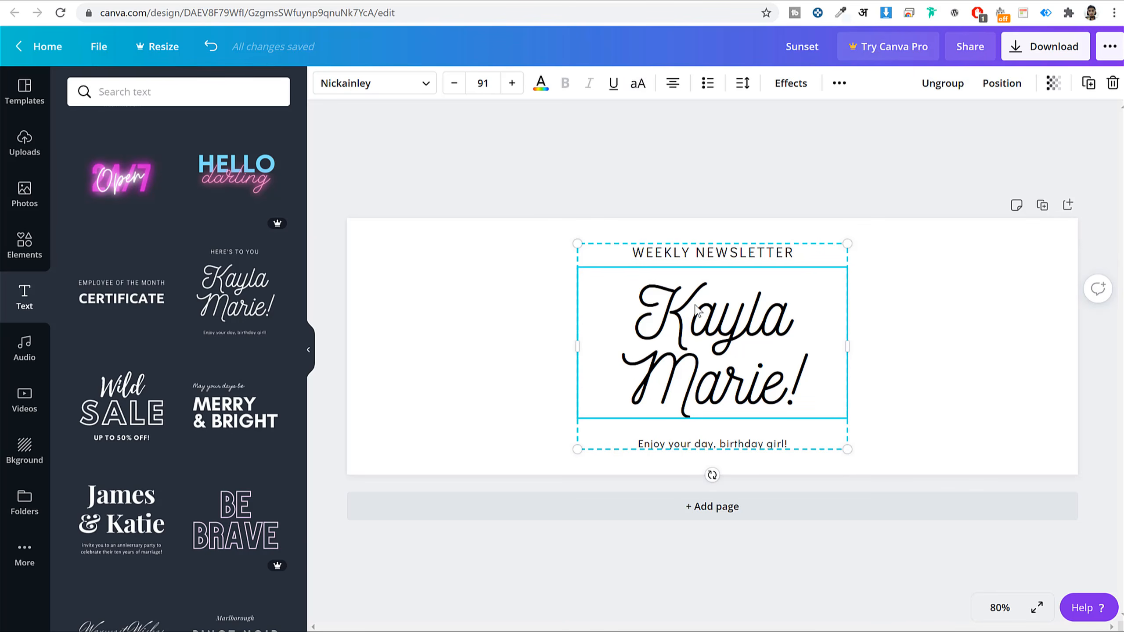
# - Replace the script name with 'Affiliate Marketing' and widen its box to one line
pyautogui.doubleClick(725, 321)
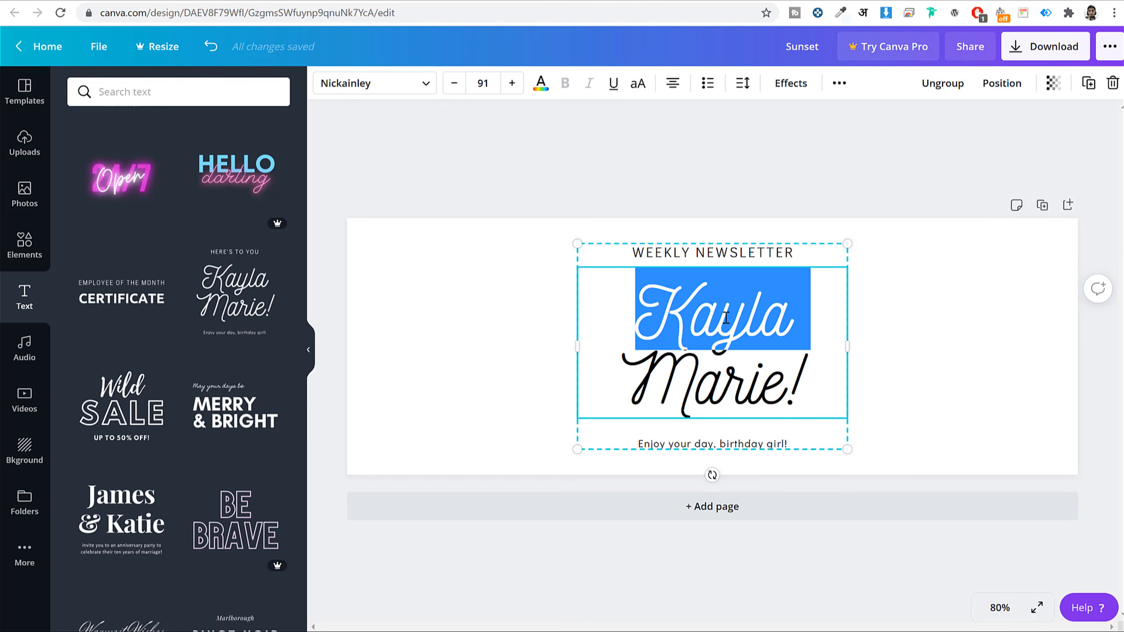
pyautogui.hotkey('ctrl', 'a')
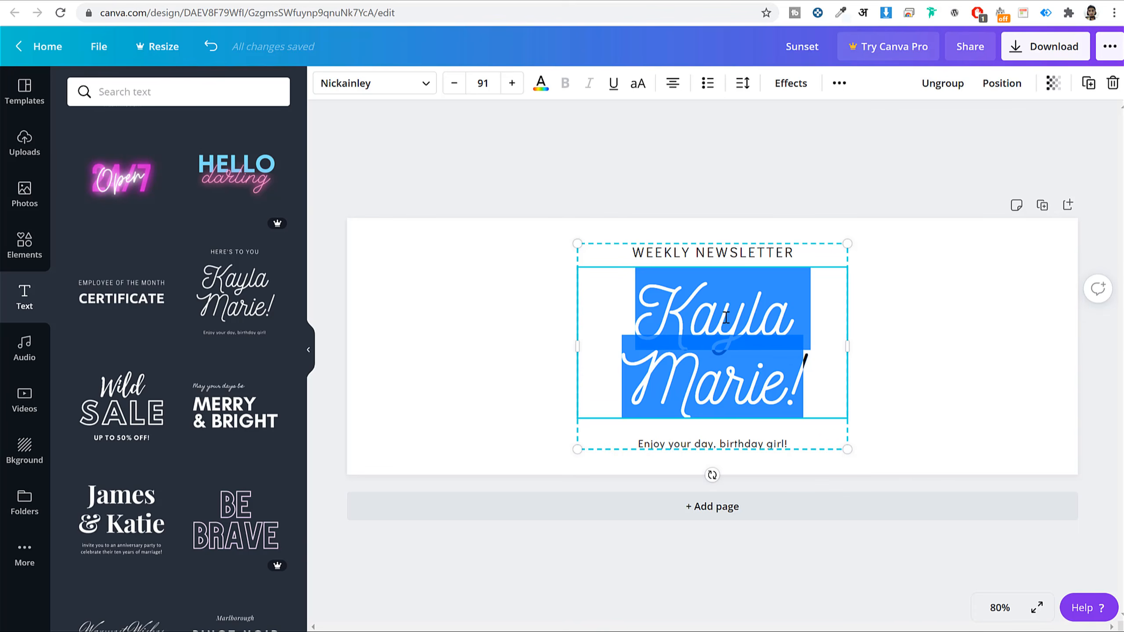
pyautogui.write('Affiliate Marketing')
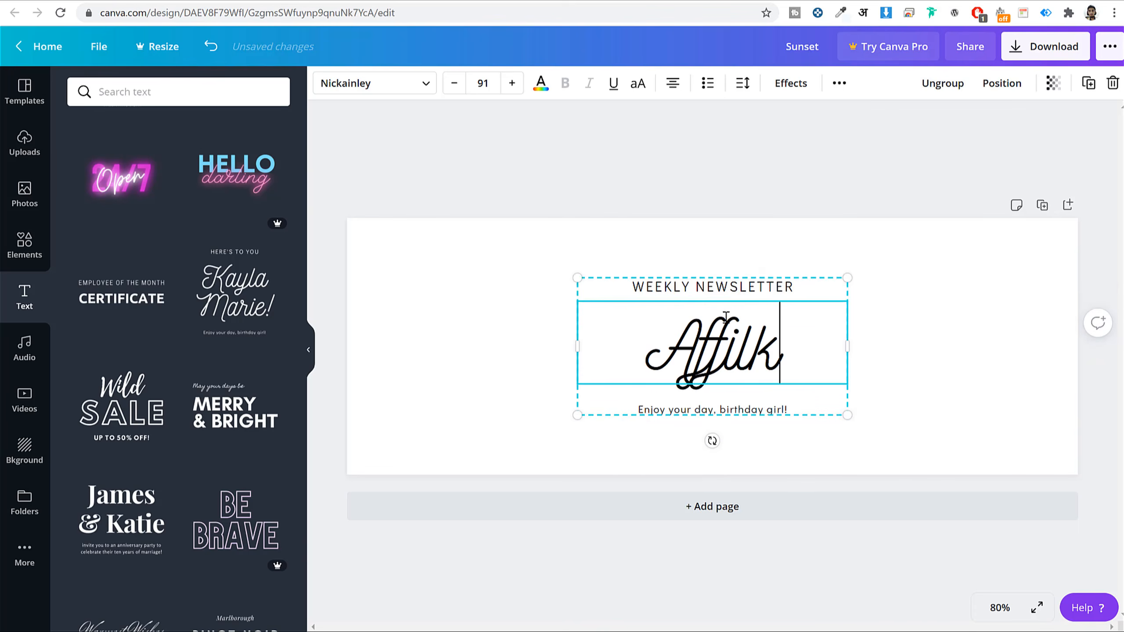
pyautogui.moveTo(577, 345); pyautogui.dragTo(478, 345)
pyautogui.moveTo(846, 346); pyautogui.dragTo(976, 347)
pyautogui.tripleClick(657, 345)
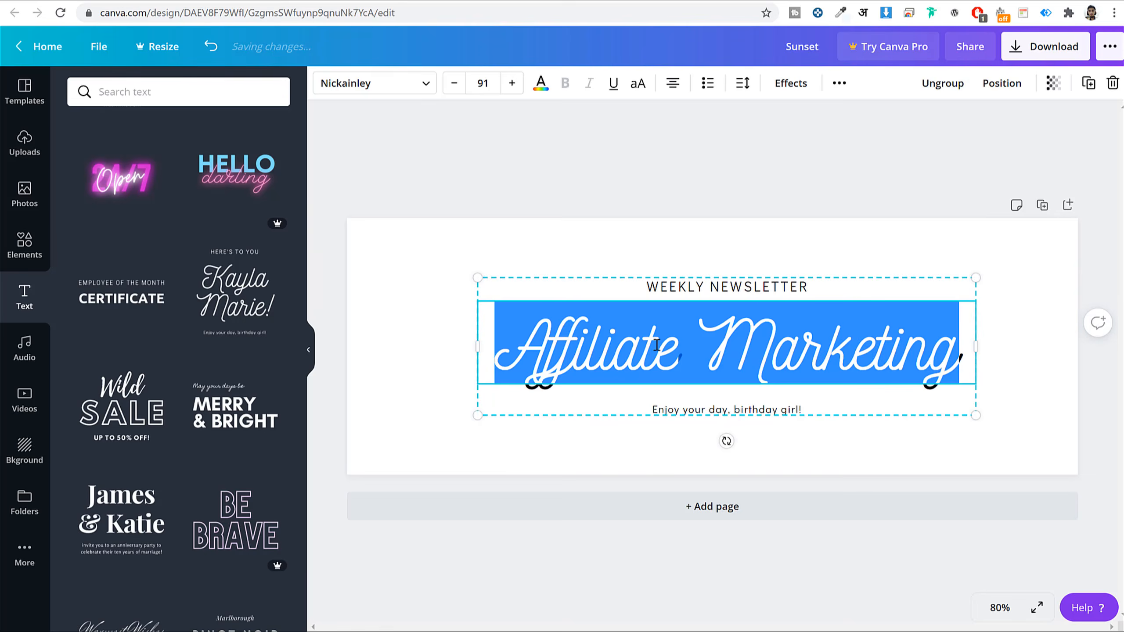
pyautogui.click(753, 207)
pyautogui.click(625, 340)
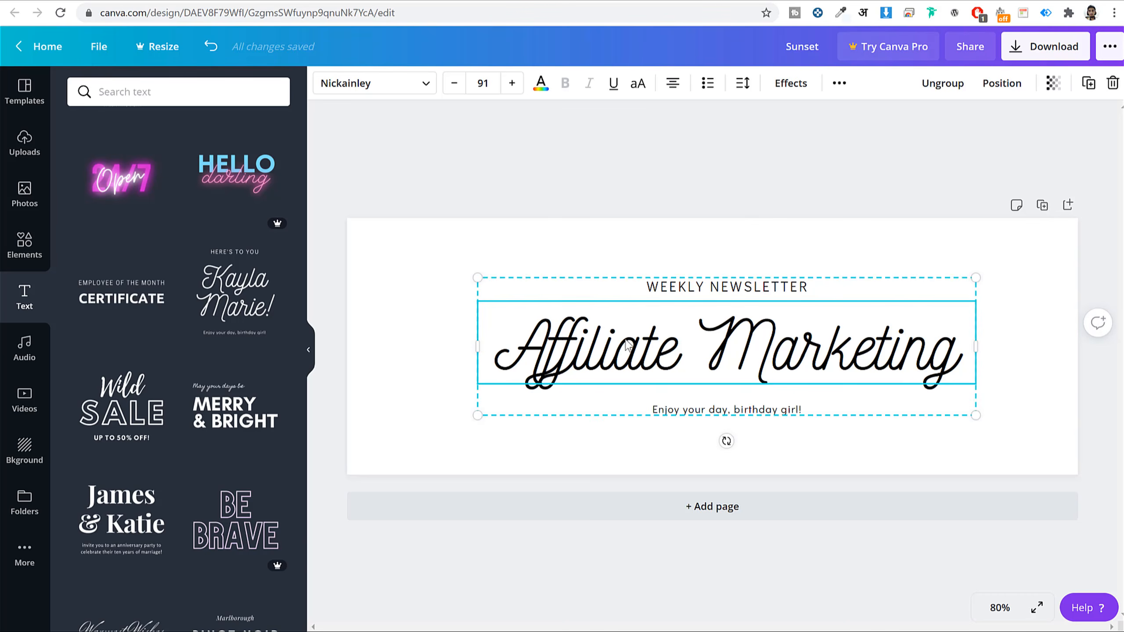
# - Set the 'Affiliate Marketing' heading font to Amaranth, after trying League Gothic
pyautogui.click(372, 83)
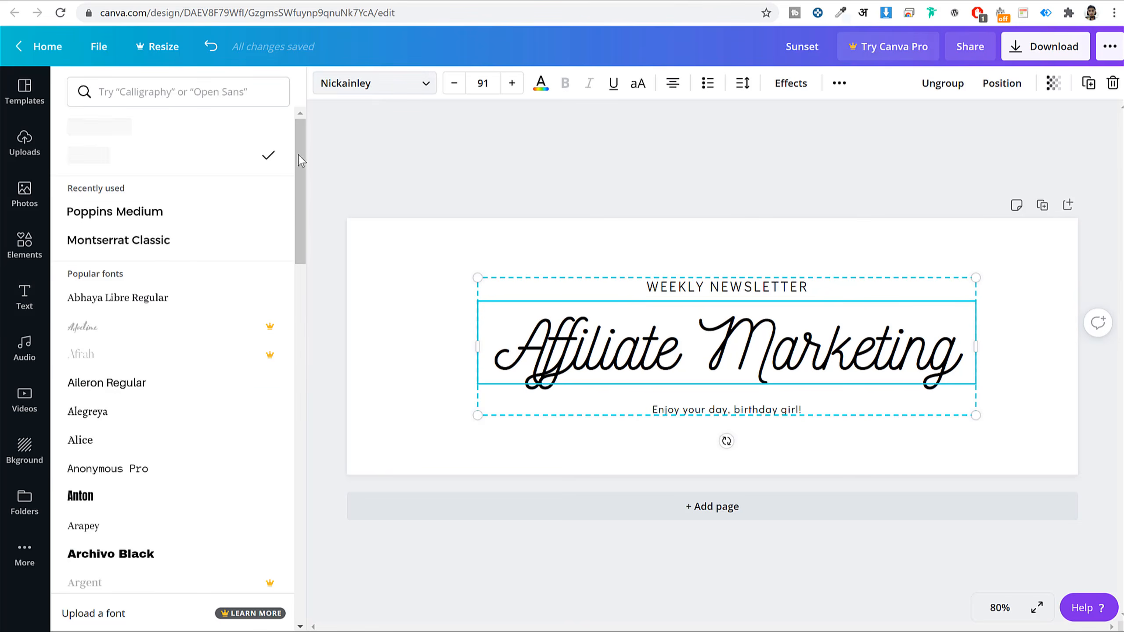
pyautogui.scroll(-10, 244, 431)
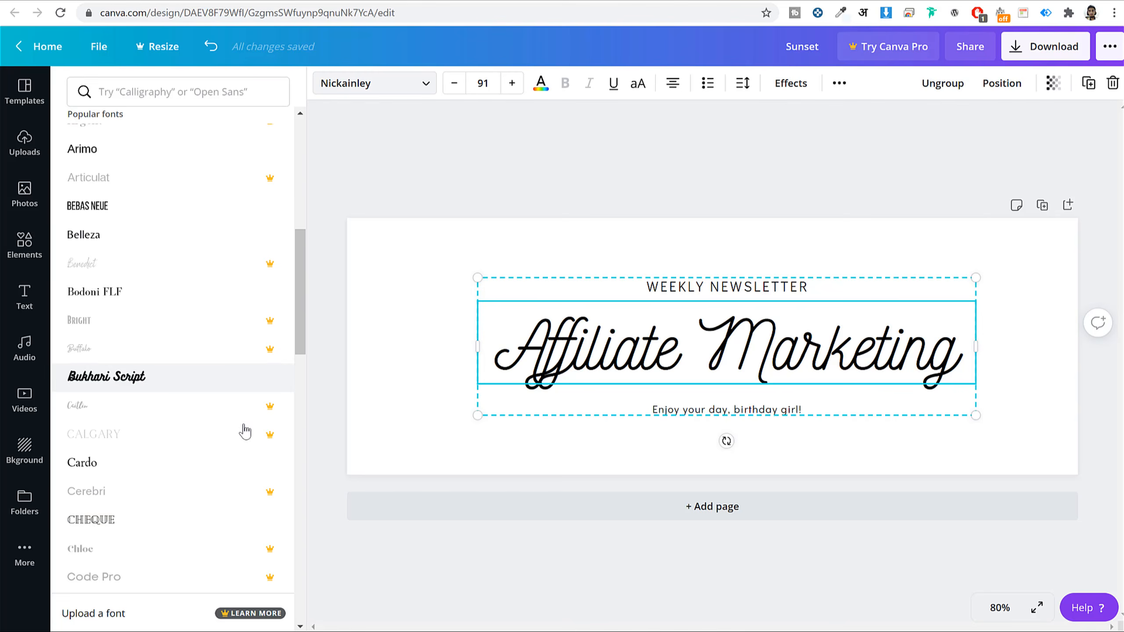
pyautogui.scroll(-10, 242, 432)
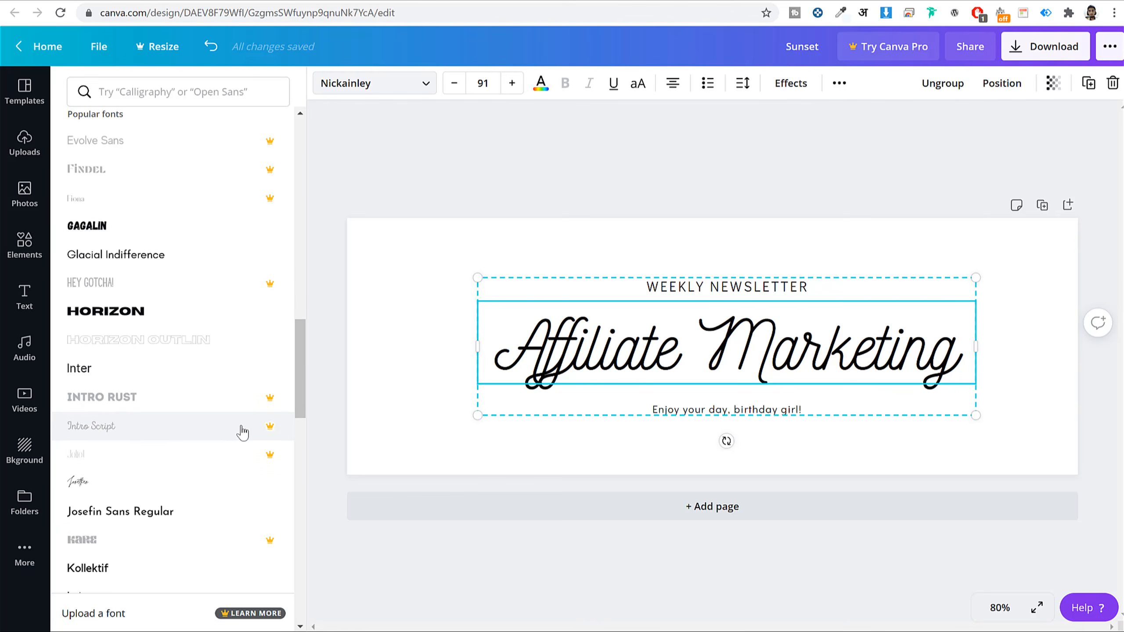
pyautogui.scroll(-5, 242, 433)
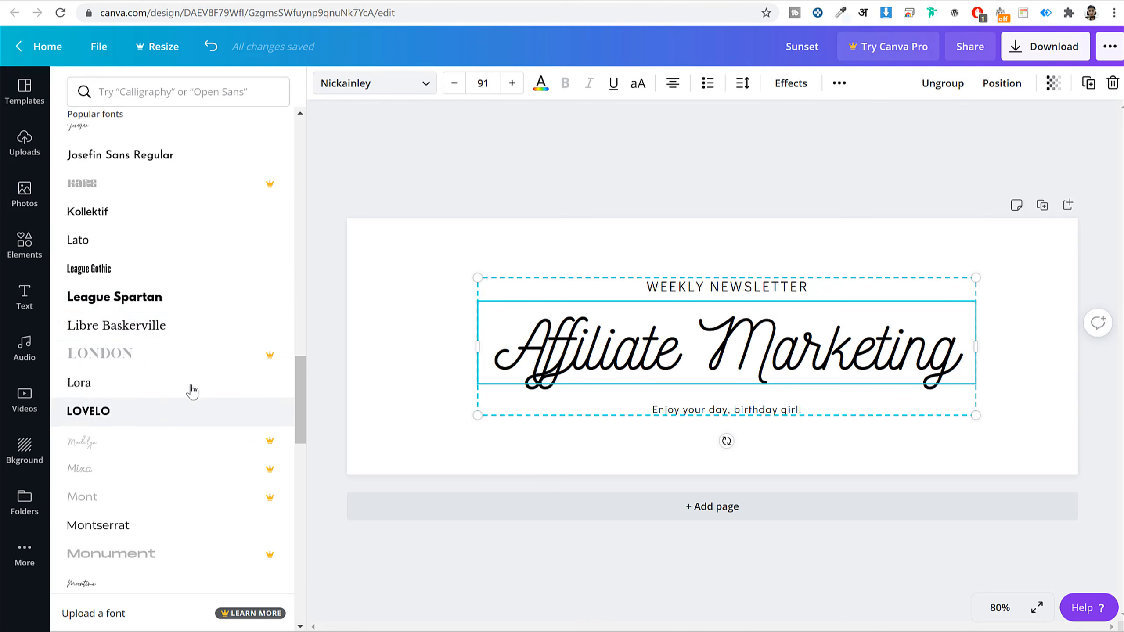
pyautogui.click(162, 270)
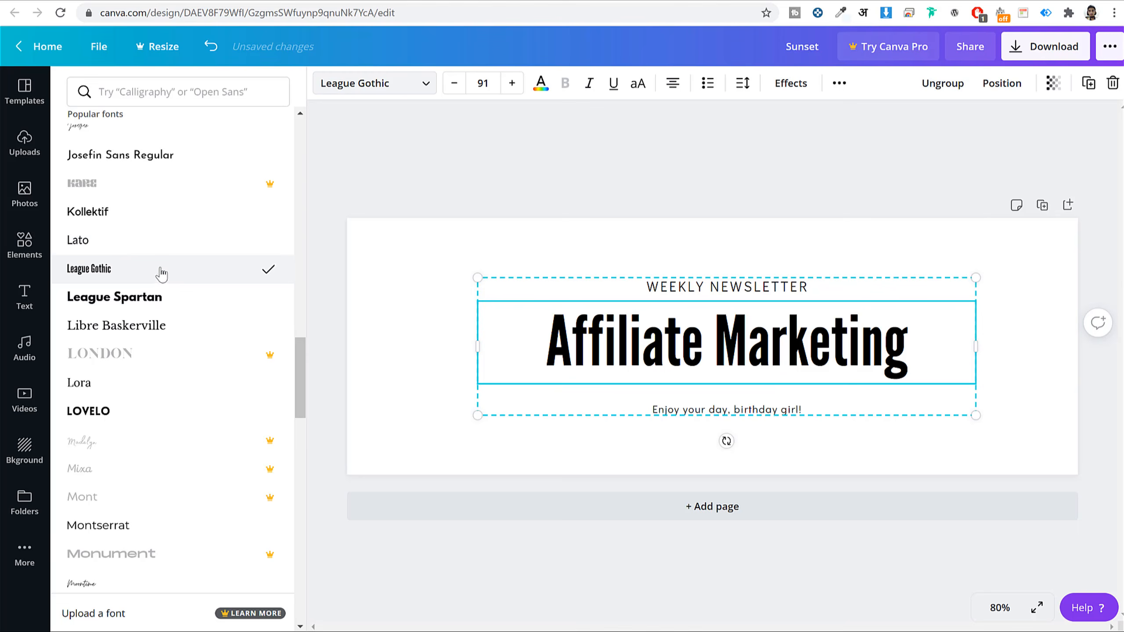
pyautogui.scroll(-10, 248, 422)
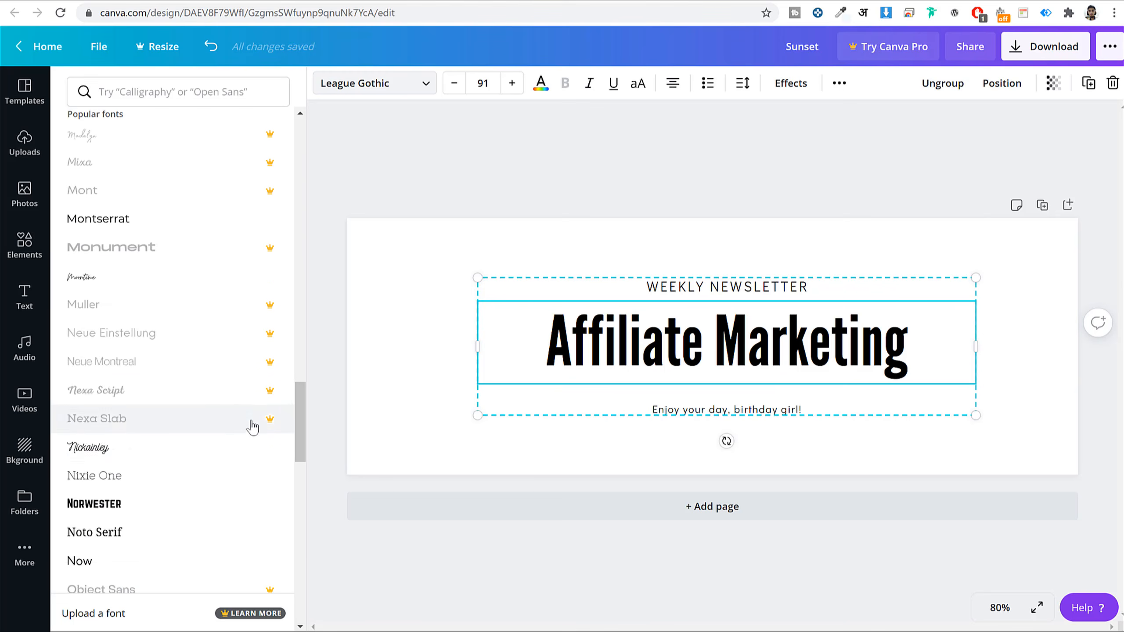
pyautogui.scroll(-6, 254, 427)
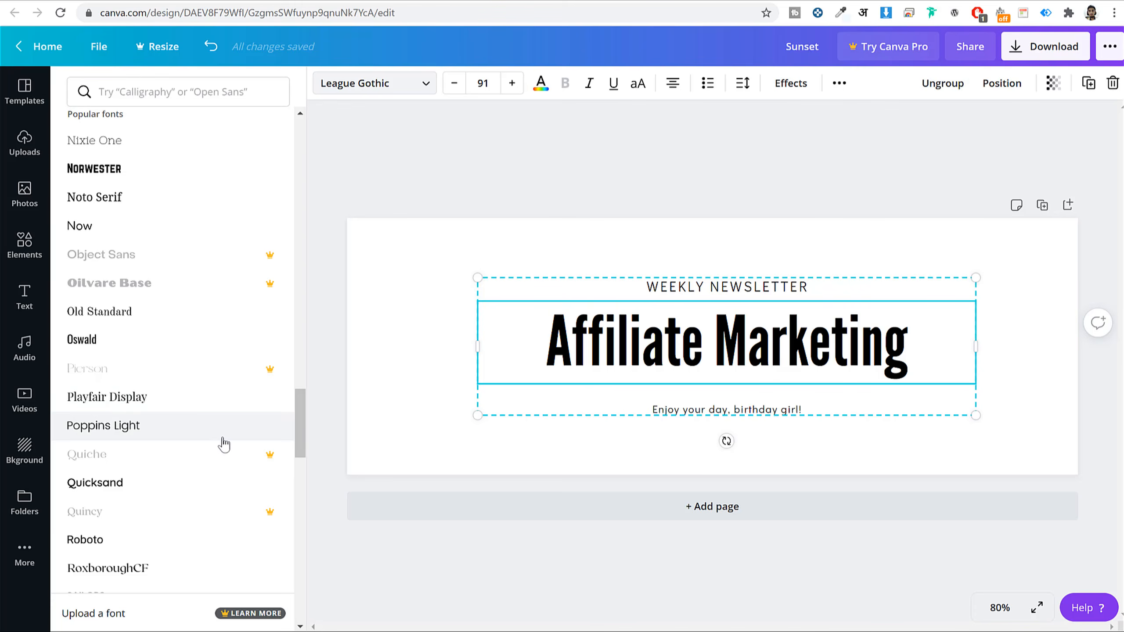
pyautogui.scroll(-3, 231, 326)
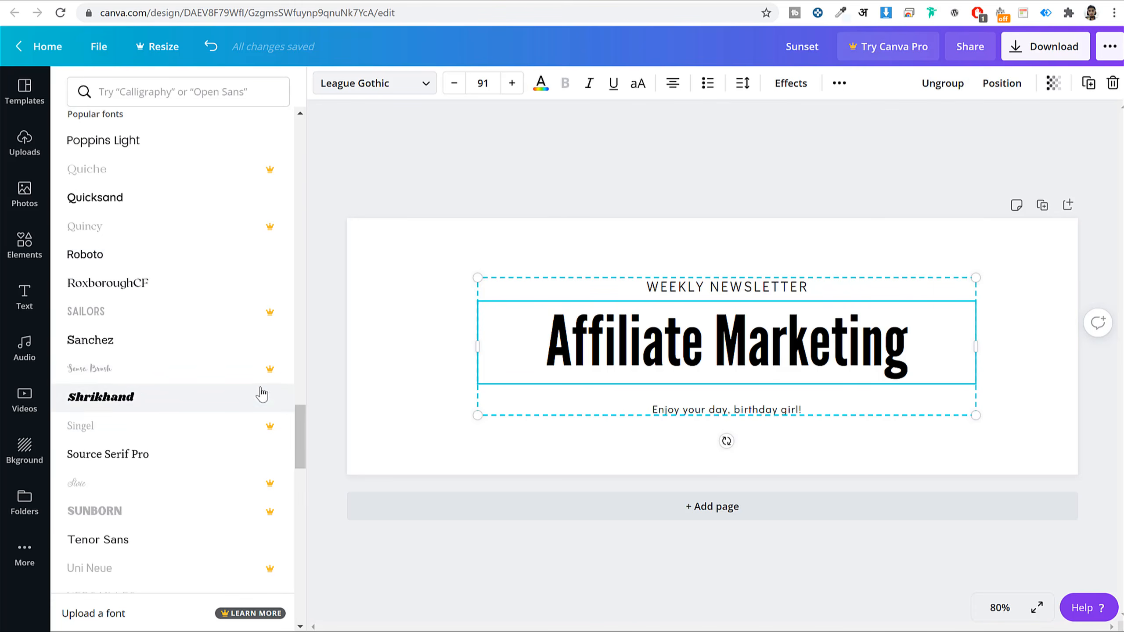
pyautogui.scroll(-10, 260, 391)
pyautogui.scroll(-12, 261, 397)
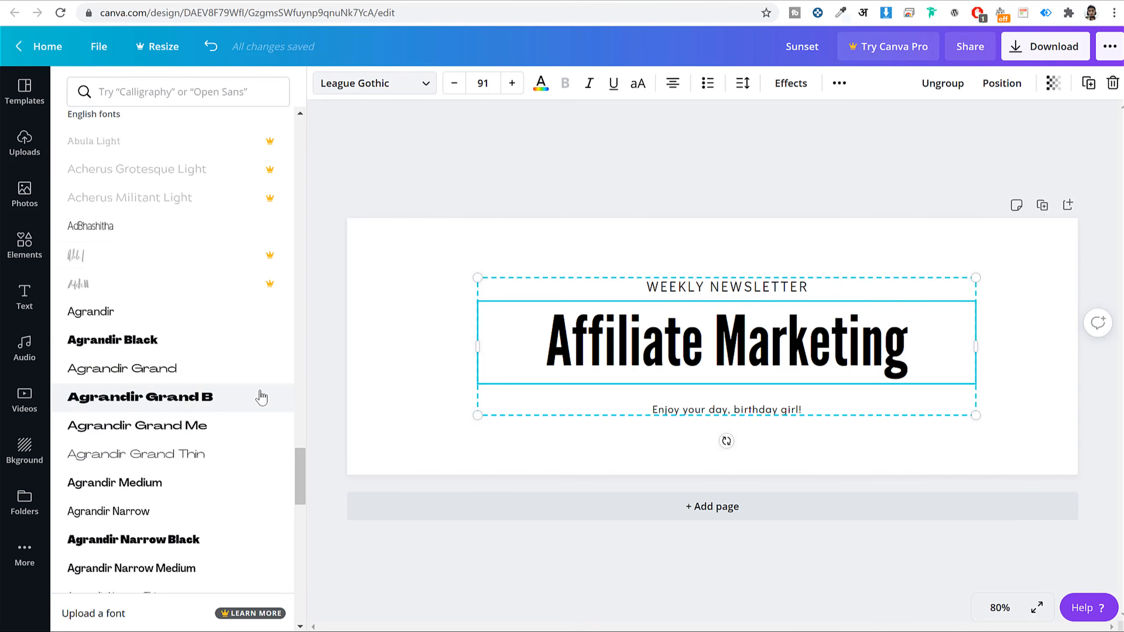
pyautogui.scroll(-8, 233, 326)
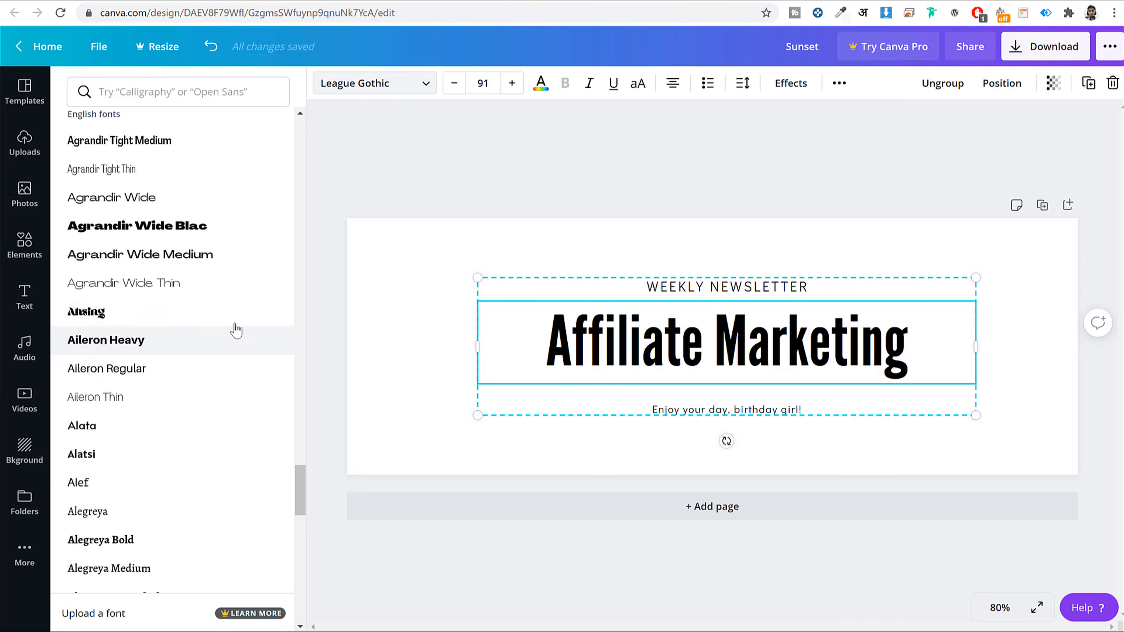
pyautogui.scroll(-10, 214, 314)
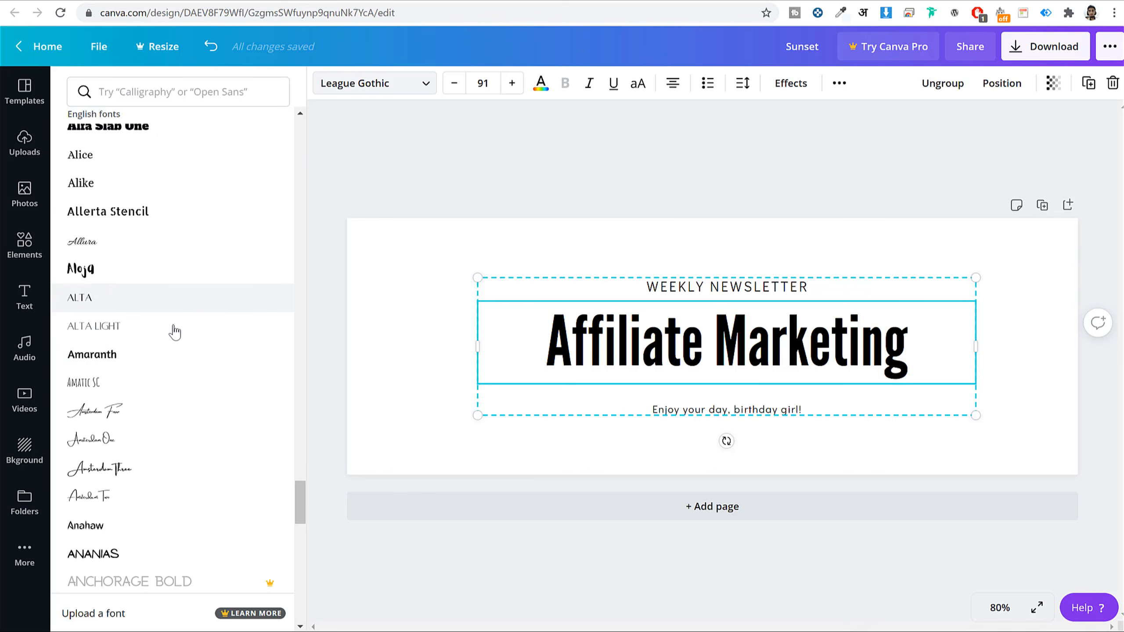
pyautogui.click(131, 365)
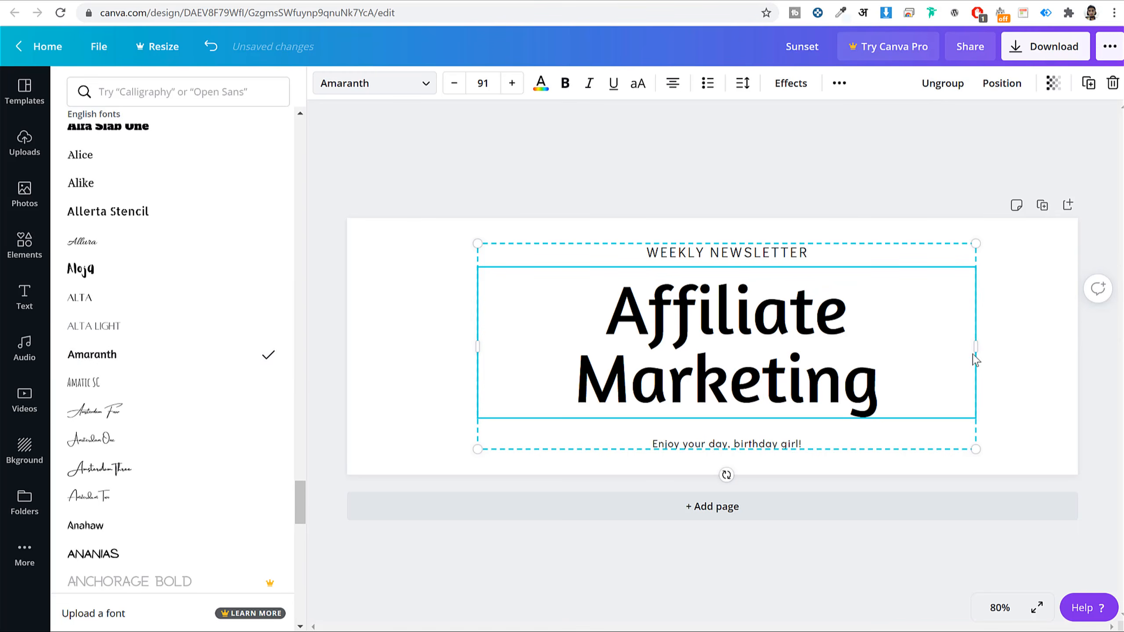
# - Widen the text group on both sides and recentre it on the banner
pyautogui.moveTo(992, 344); pyautogui.dragTo(1013, 344)
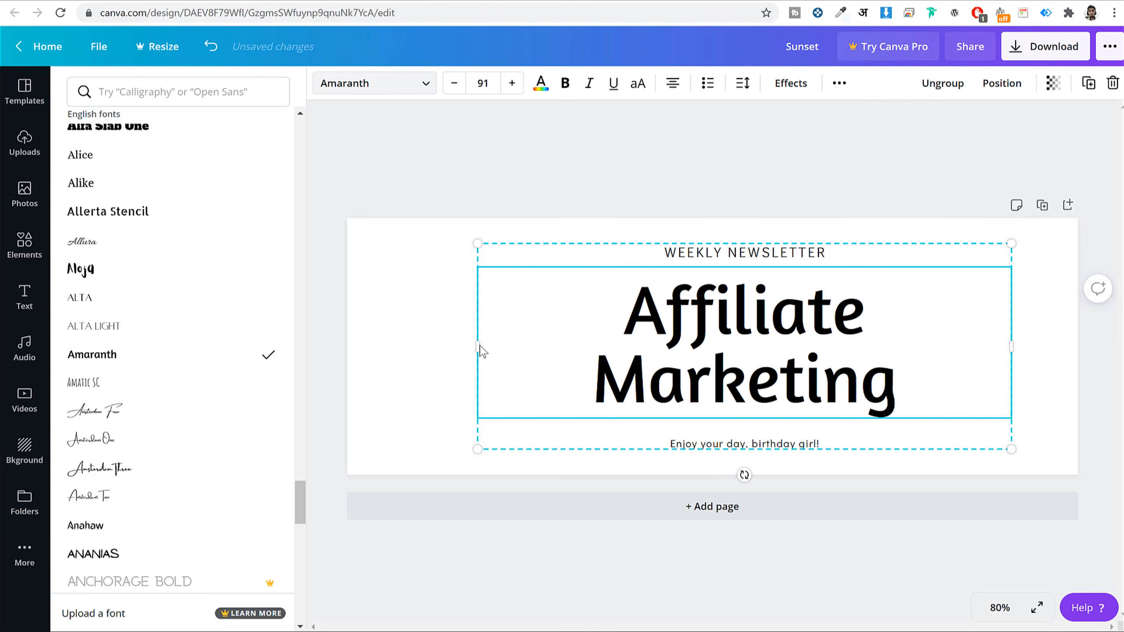
pyautogui.moveTo(476, 345); pyautogui.dragTo(418, 346)
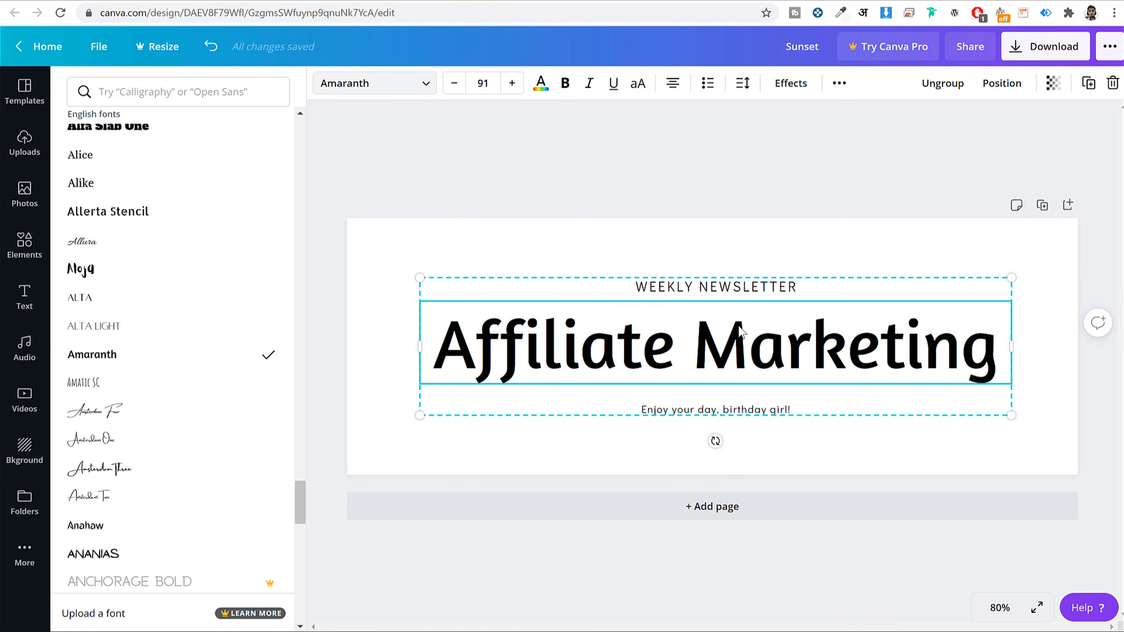
pyautogui.moveTo(358, 179); pyautogui.dragTo(948, 488)
pyautogui.moveTo(834, 362); pyautogui.dragTo(830, 351)
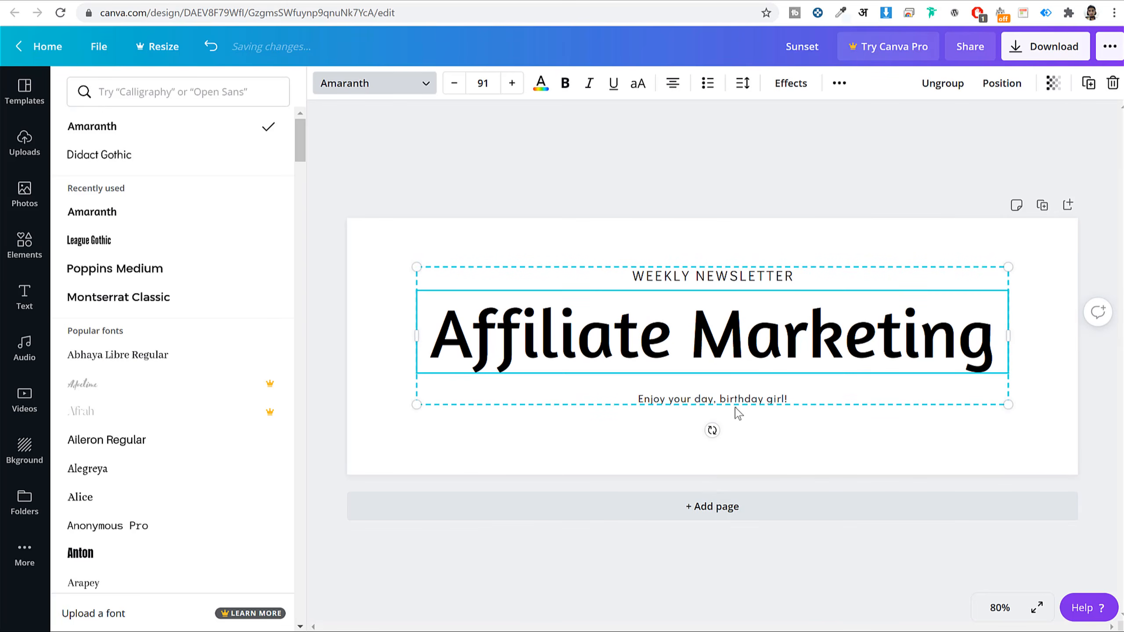
# - Replace the 'Enjoy your day, birthday girl!' subtitle with 'BloggDude Inc.'
pyautogui.click(754, 399)
pyautogui.click(750, 396)
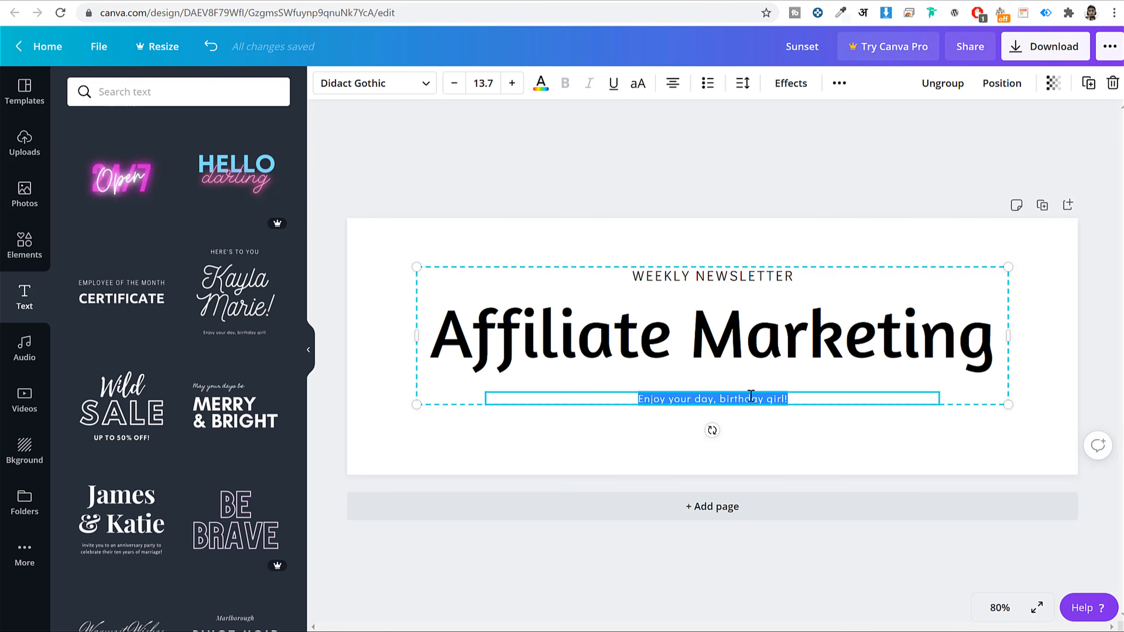
pyautogui.write('Blogg')
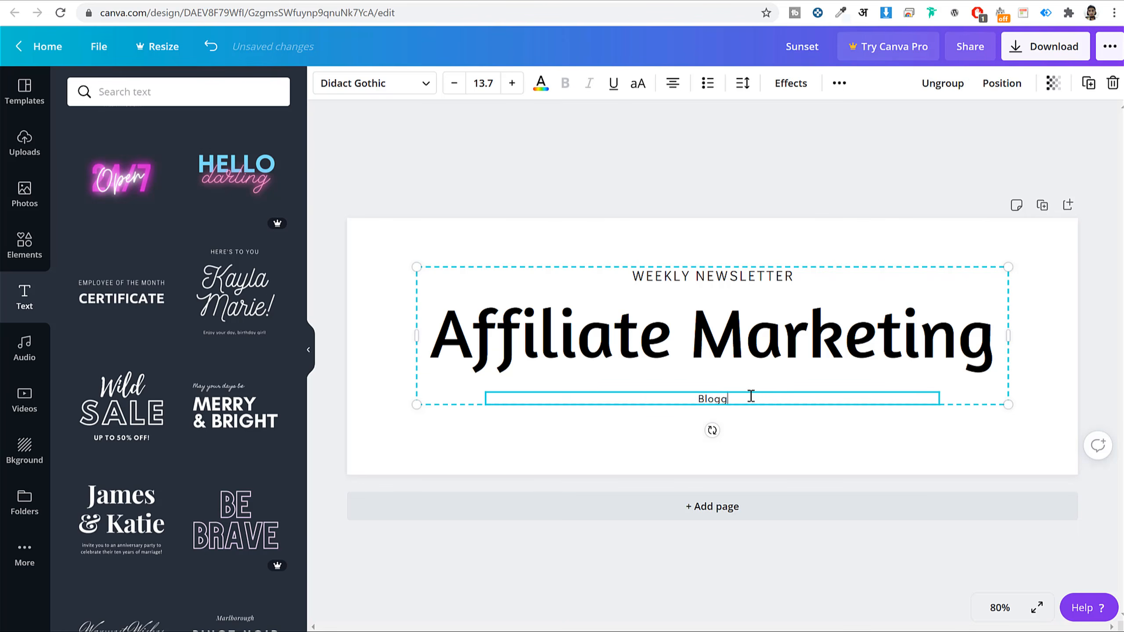
pyautogui.write('Dude Inc.')
# - Download the finished banner as a PNG file
pyautogui.click(805, 151)
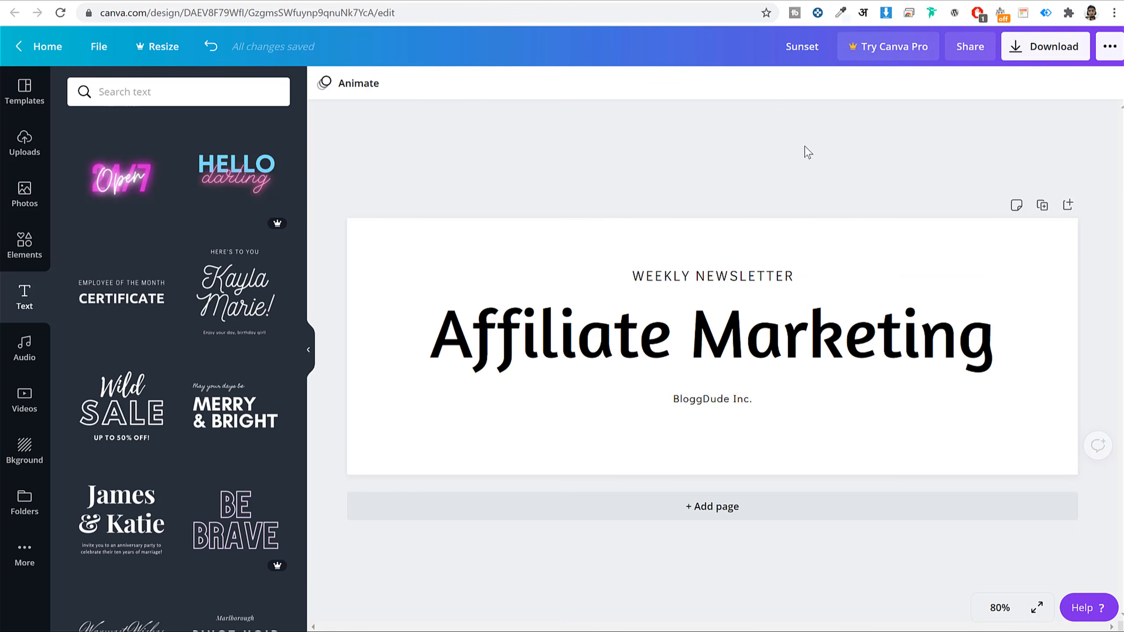
pyautogui.click(1053, 46)
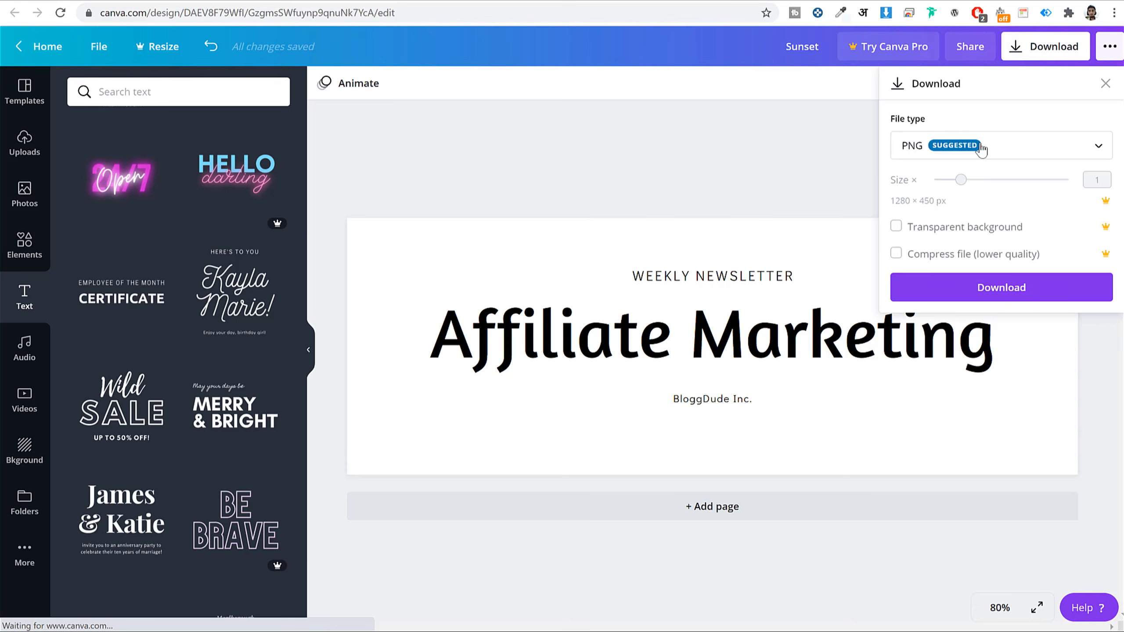
pyautogui.click(991, 290)
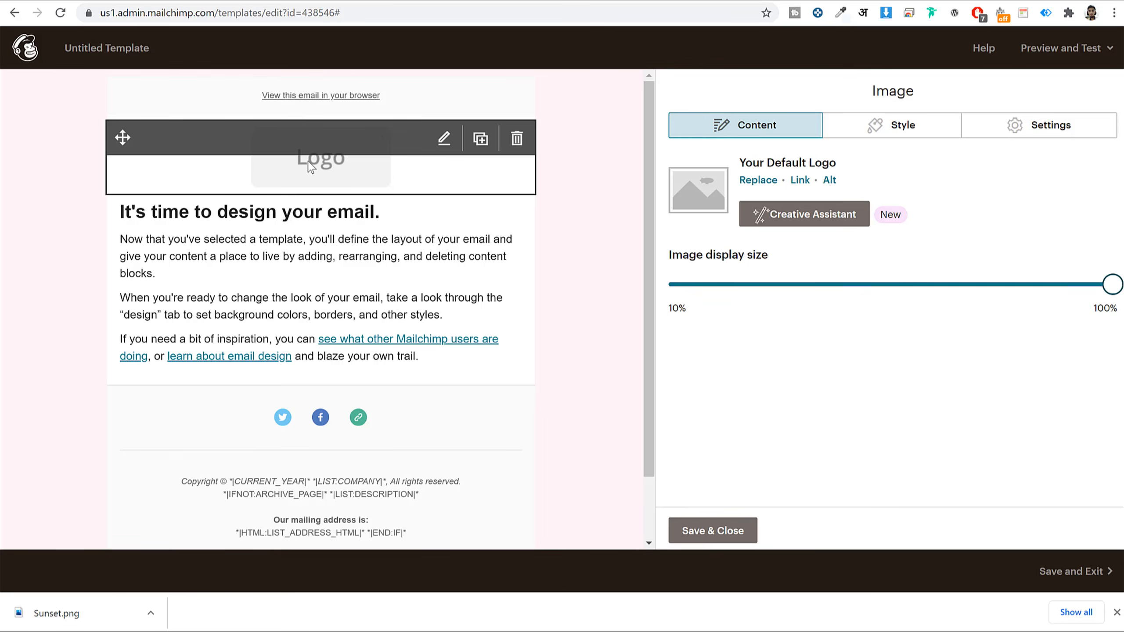
# - Upload Sunset.png from the Downloads folder to replace the header block's placeholder logo
pyautogui.click(758, 180)
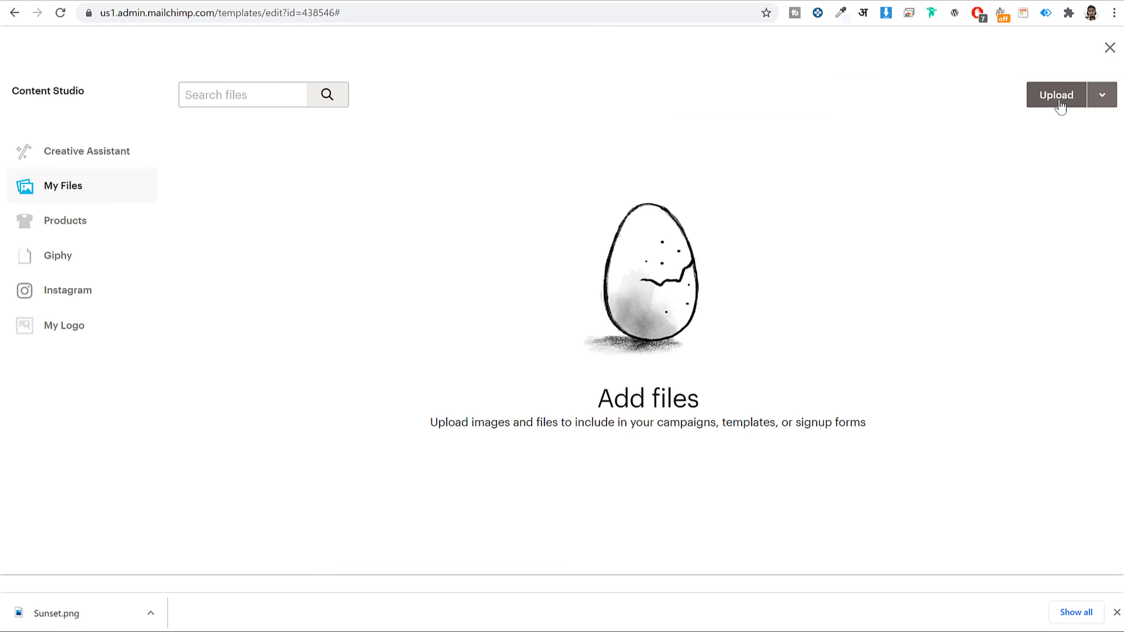
pyautogui.click(1057, 102)
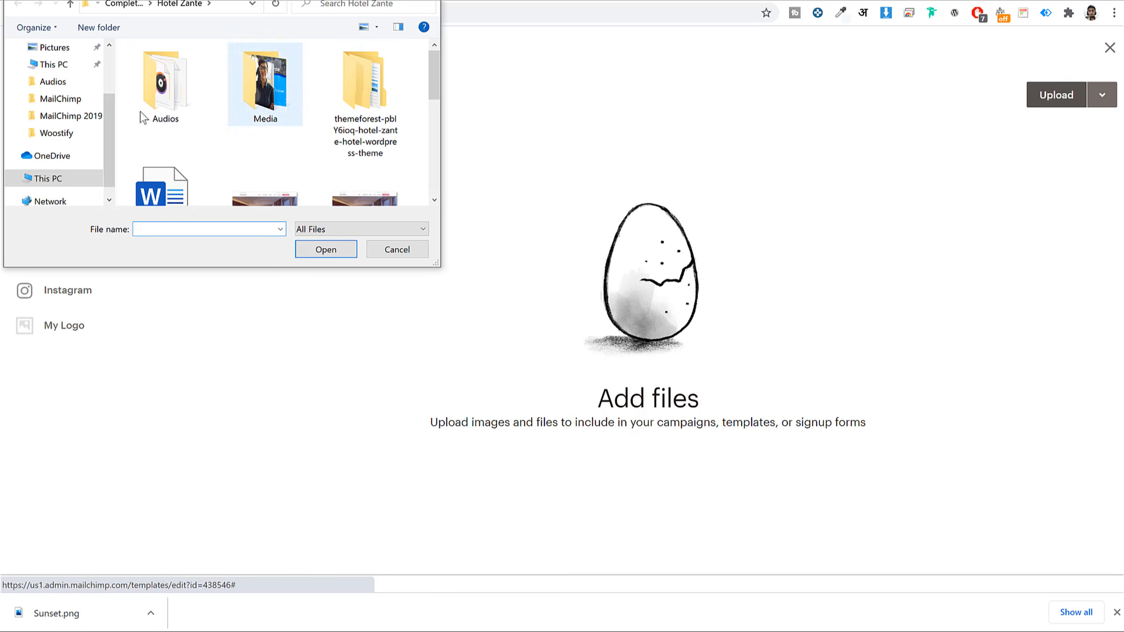
pyautogui.scroll(2, 58, 80)
pyautogui.click(60, 64)
pyautogui.moveTo(153, 105); pyautogui.dragTo(226, 115)
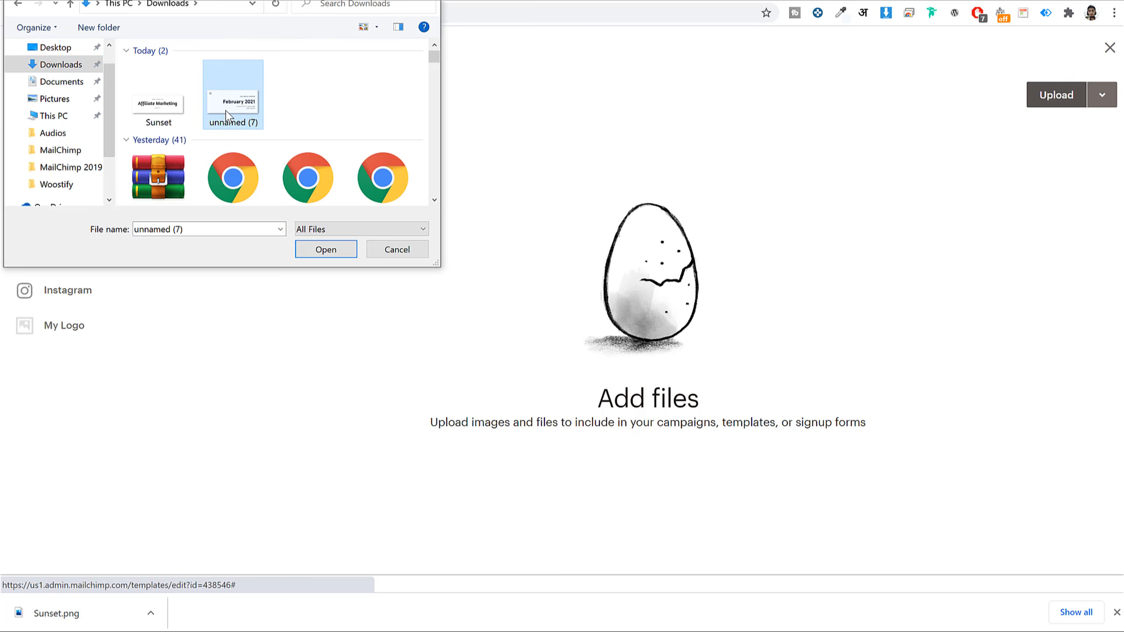
pyautogui.click(177, 106)
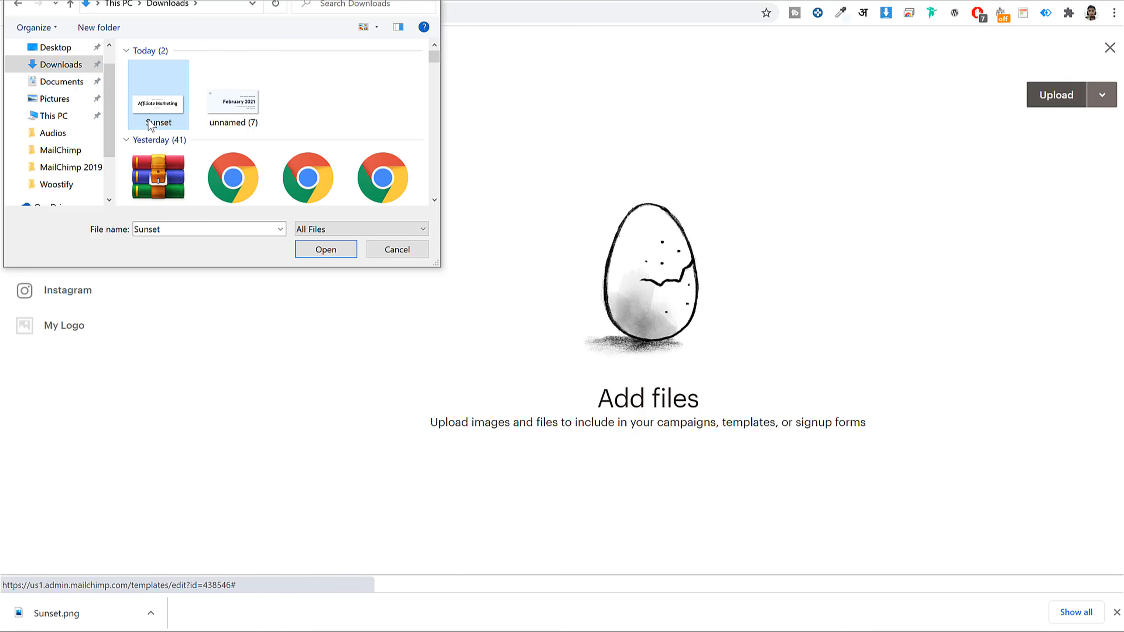
pyautogui.click(329, 251)
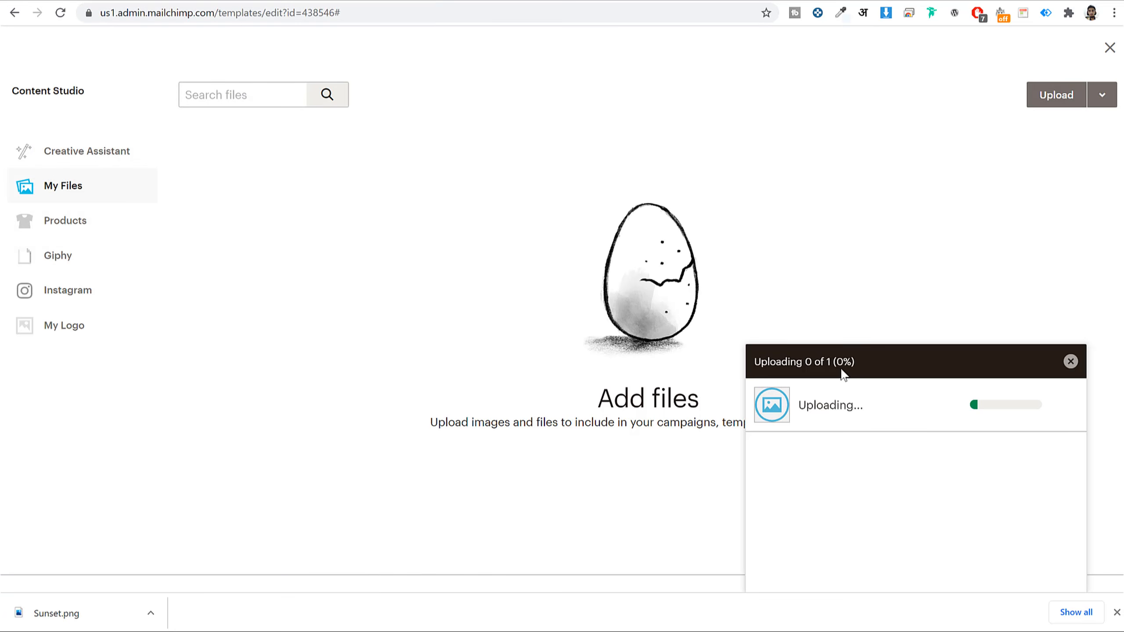
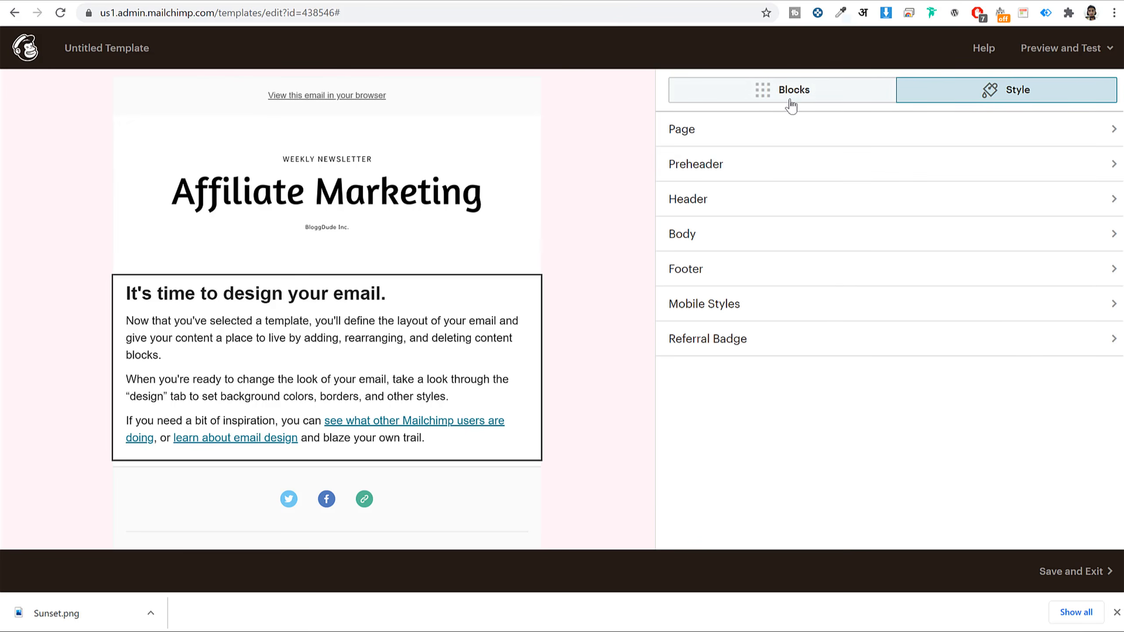
# - Retitle the text block heading to 'Affiliate Marketing something....'
pyautogui.hotkey('ctrl', 'a')
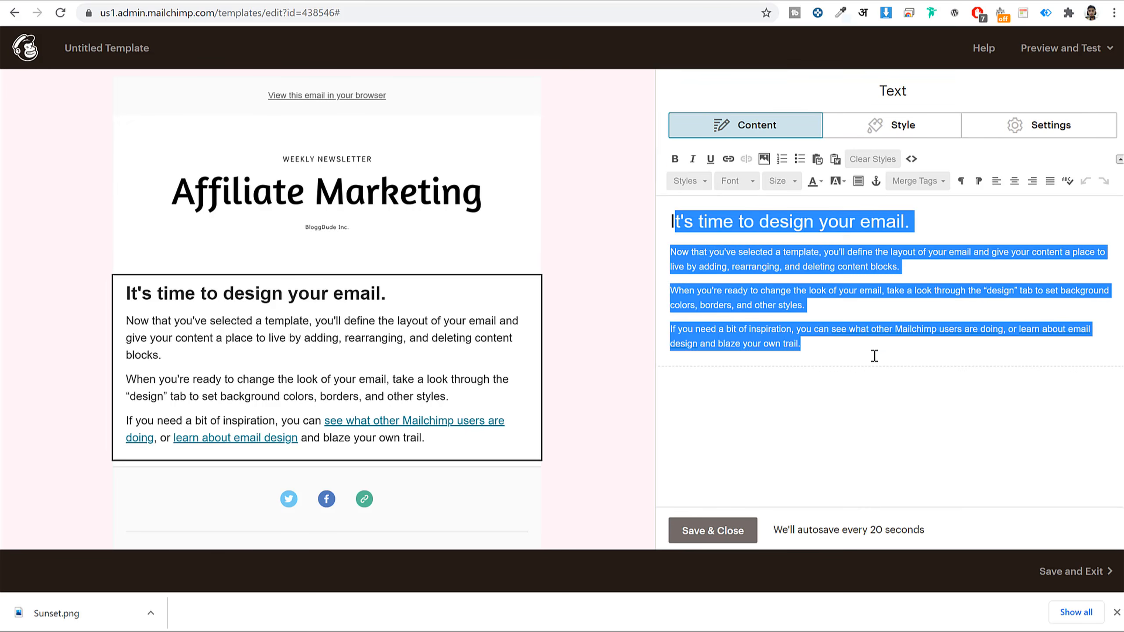
pyautogui.click(812, 252)
pyautogui.tripleClick(713, 220)
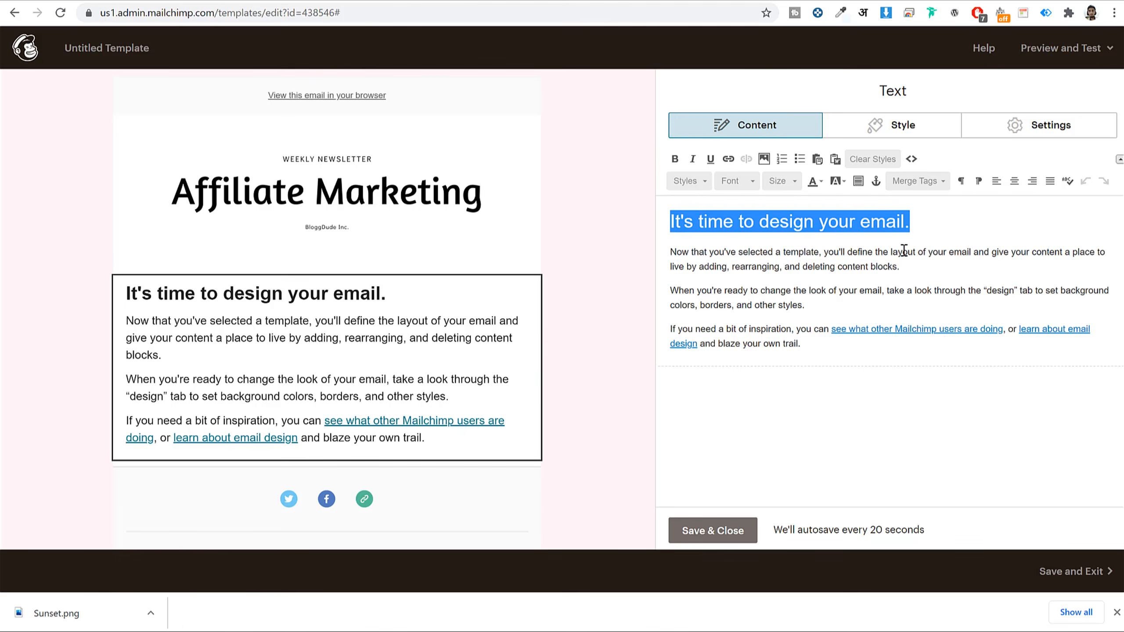
pyautogui.write('Affiliate ')
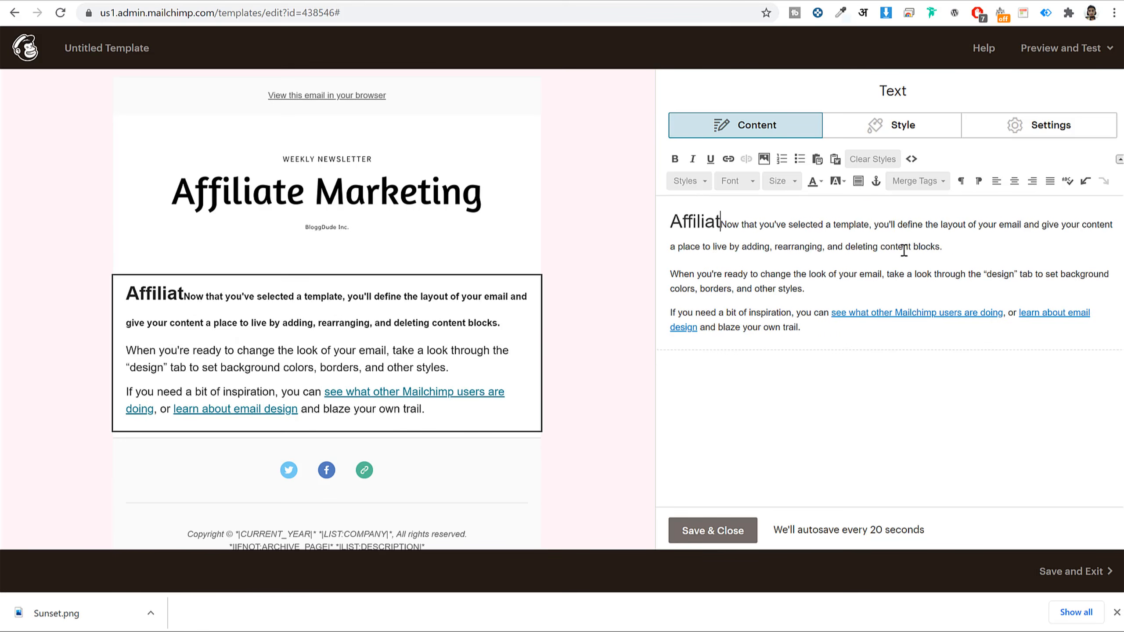
pyautogui.write('Marketing s')
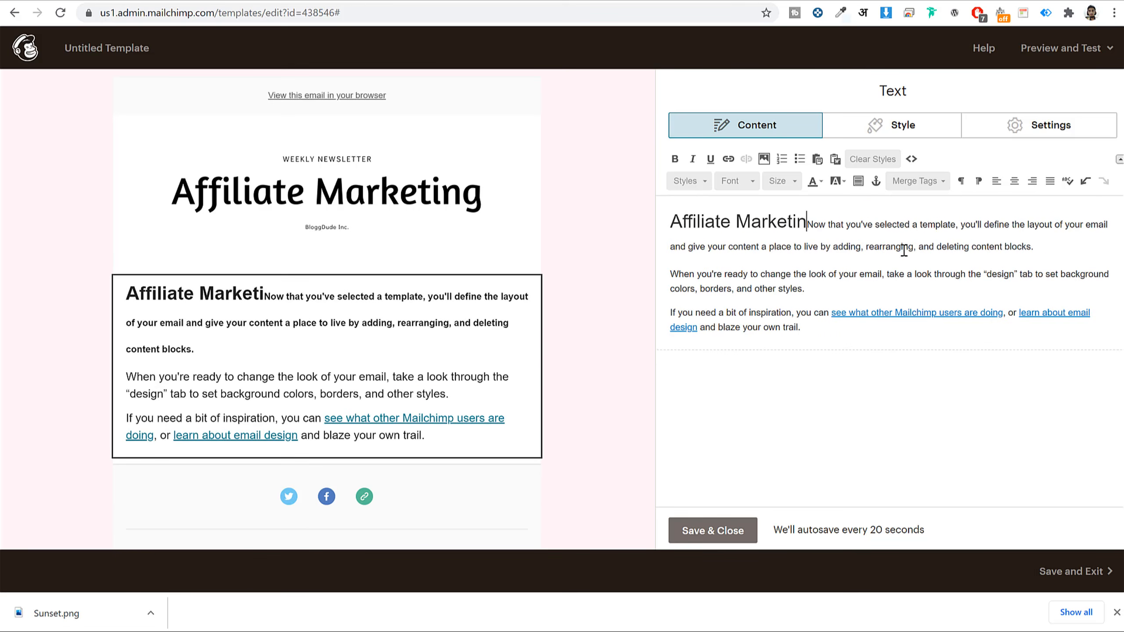
pyautogui.write('omething/..')
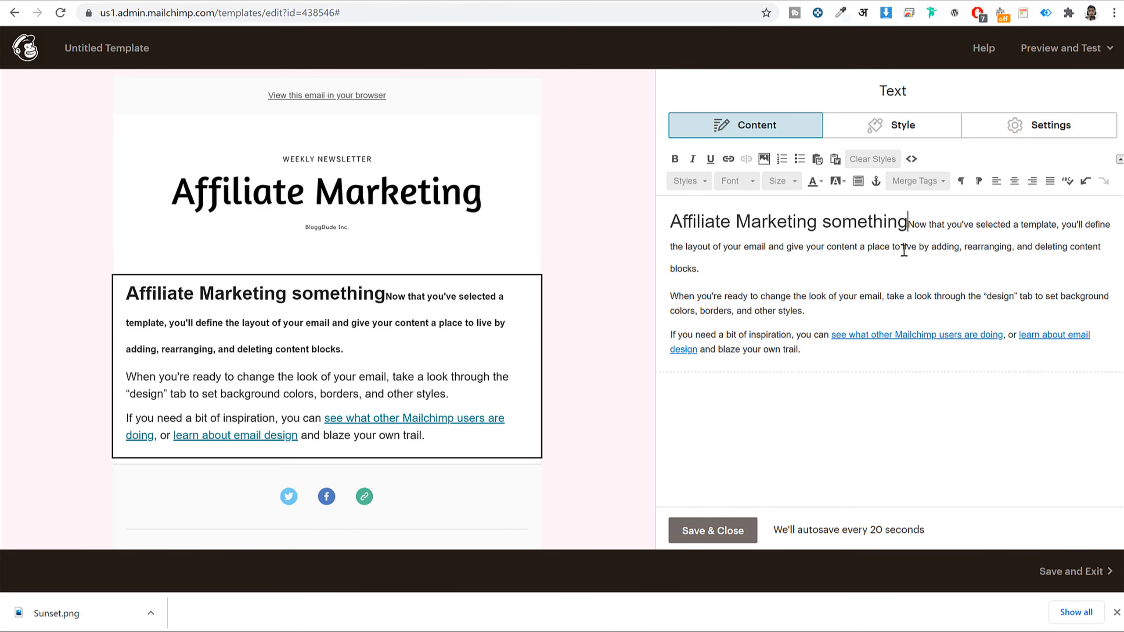
pyautogui.press('BackSpace')
pyautogui.press('BackSpace')
pyautogui.press('BackSpace')
pyautogui.write('....')
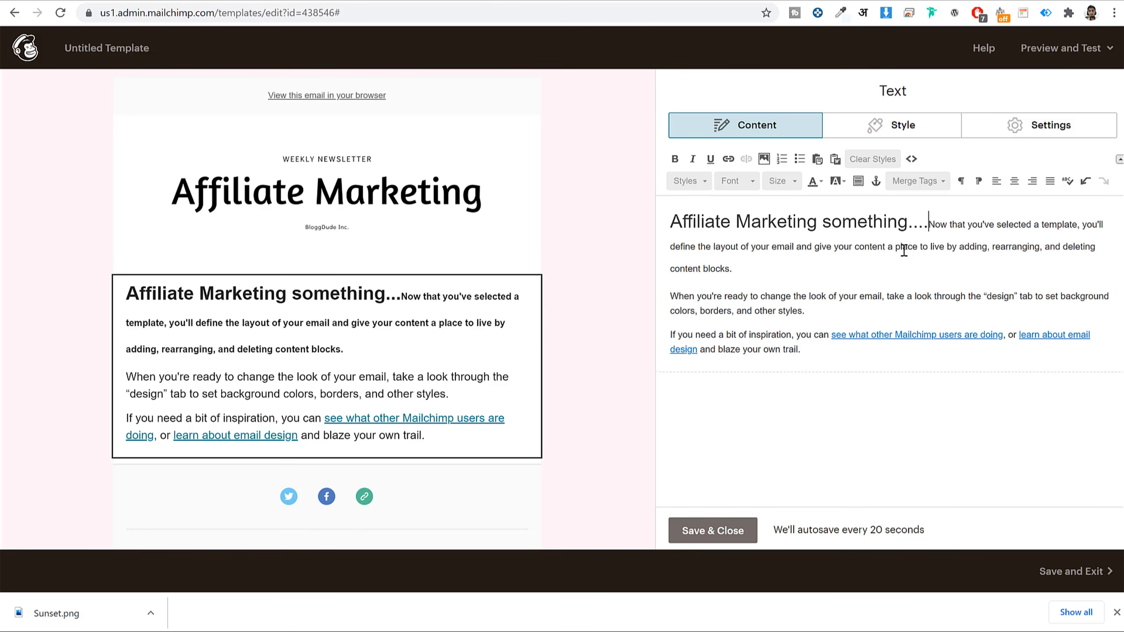
pyautogui.press('Return')
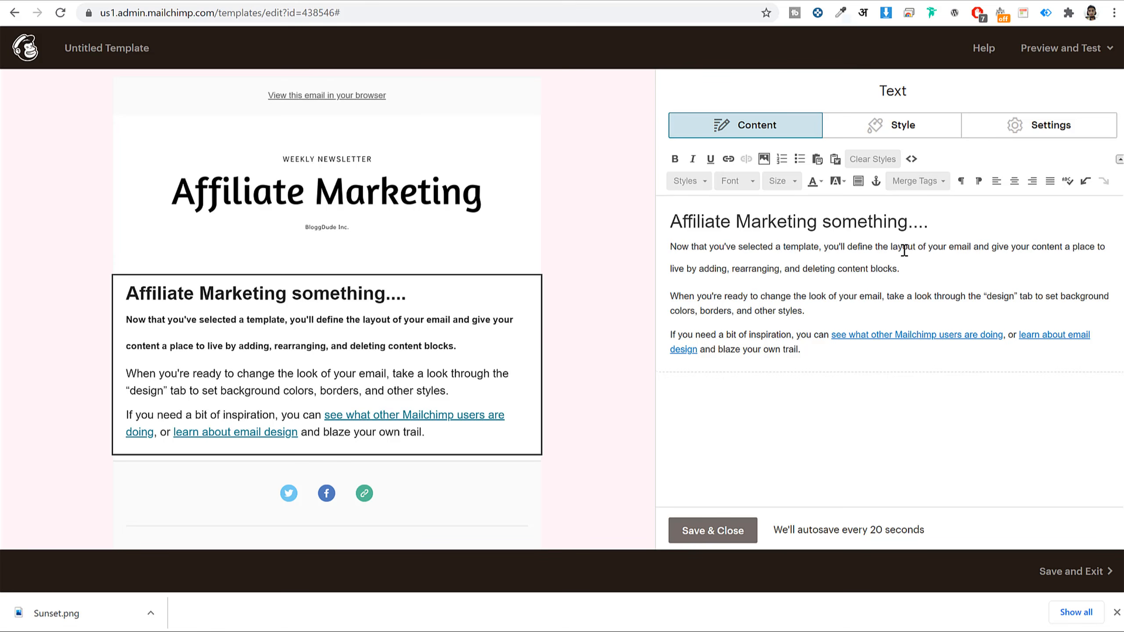
# - Delete the 'Now that you've selected' paragraph below the heading
pyautogui.moveTo(669, 245); pyautogui.dragTo(822, 324)
pyautogui.click(961, 228)
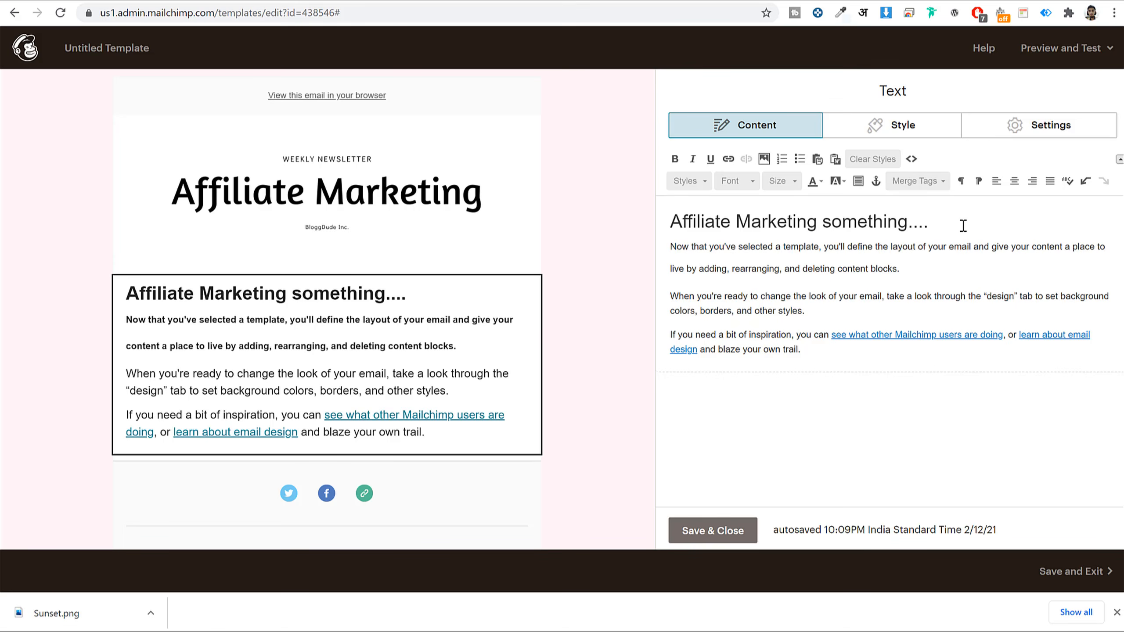
pyautogui.moveTo(917, 271); pyautogui.dragTo(663, 247)
pyautogui.press('BackSpace')
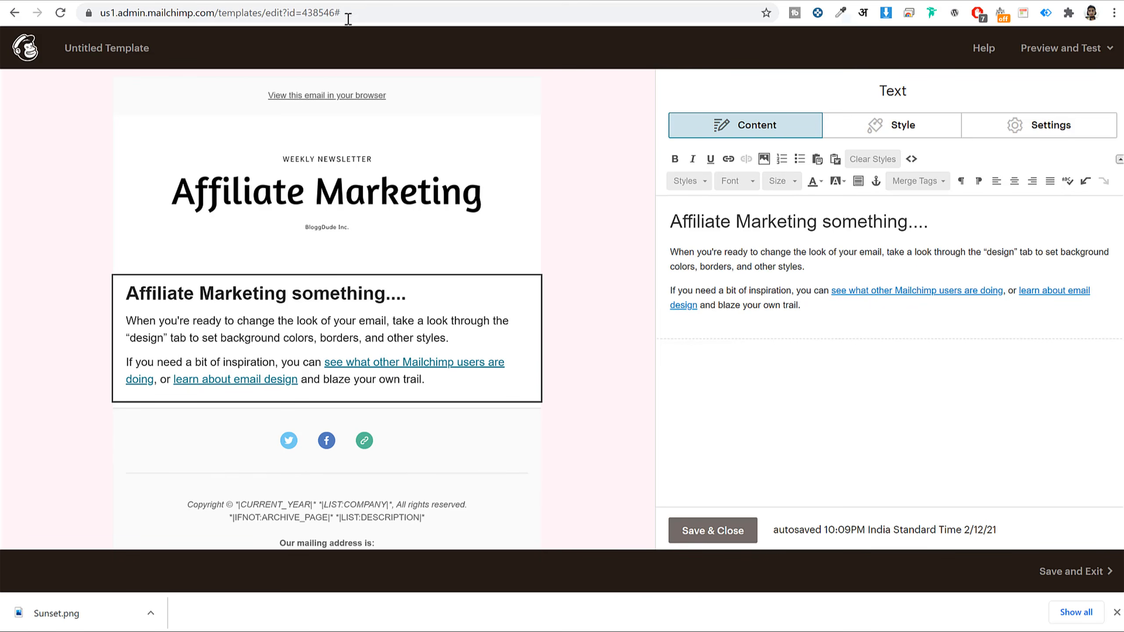
# - Copy the certificate paragraph from the Gmail newsletter
pyautogui.click(785, 1)
pyautogui.scroll(-7, 727, 498)
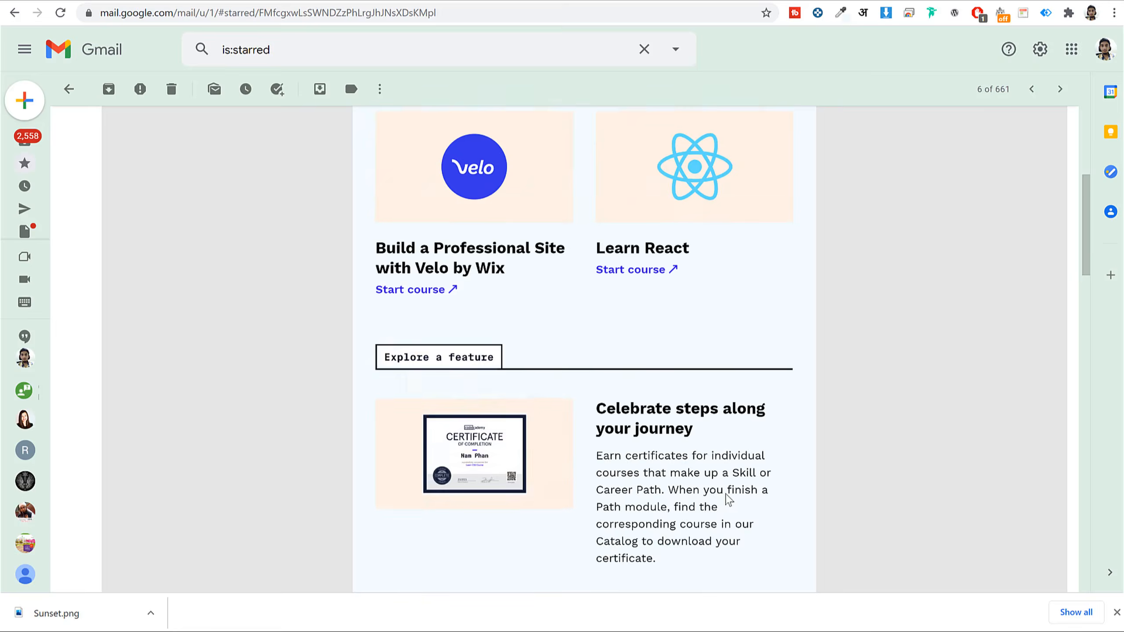
pyautogui.moveTo(599, 302)
pyautogui.mouseDown()
pyautogui.moveTo(673, 407)
pyautogui.moveTo(597, 322)
pyautogui.moveTo(596, 305)
pyautogui.mouseUp()
pyautogui.hotkey('ctrl', 'c')
pyautogui.click(672, 406)
# - Replace the Mailchimp body paragraphs with two copies of the certificate paragraph, separated by a blank line
pyautogui.click(481, 1)
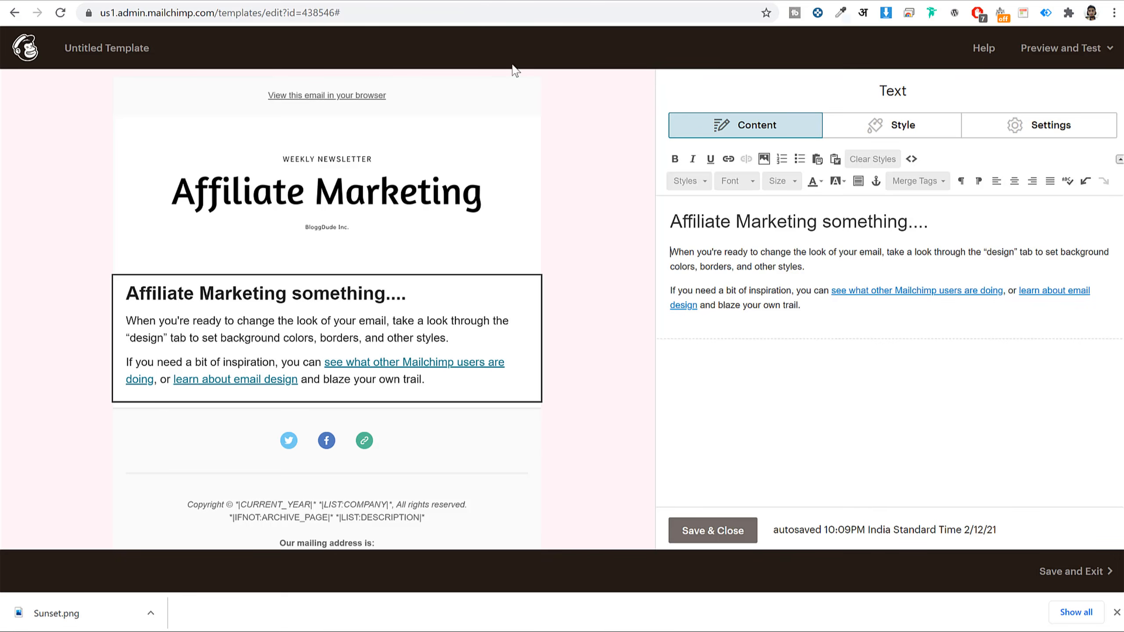
pyautogui.moveTo(673, 248); pyautogui.dragTo(821, 314)
pyautogui.hotkey('ctrl', 'v')
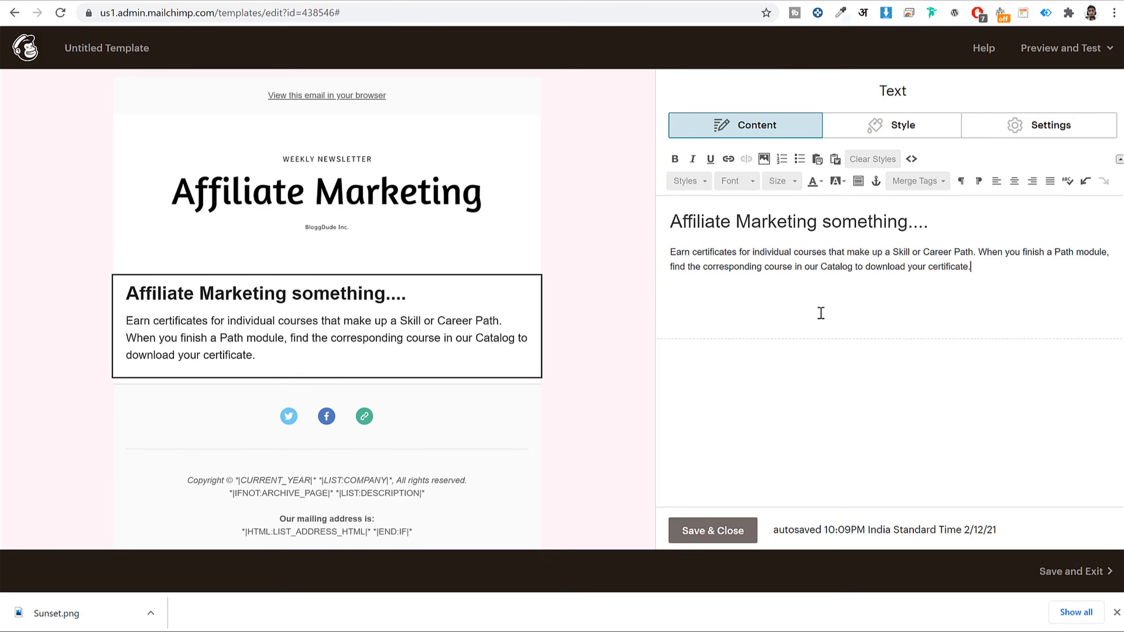
pyautogui.press('Return')
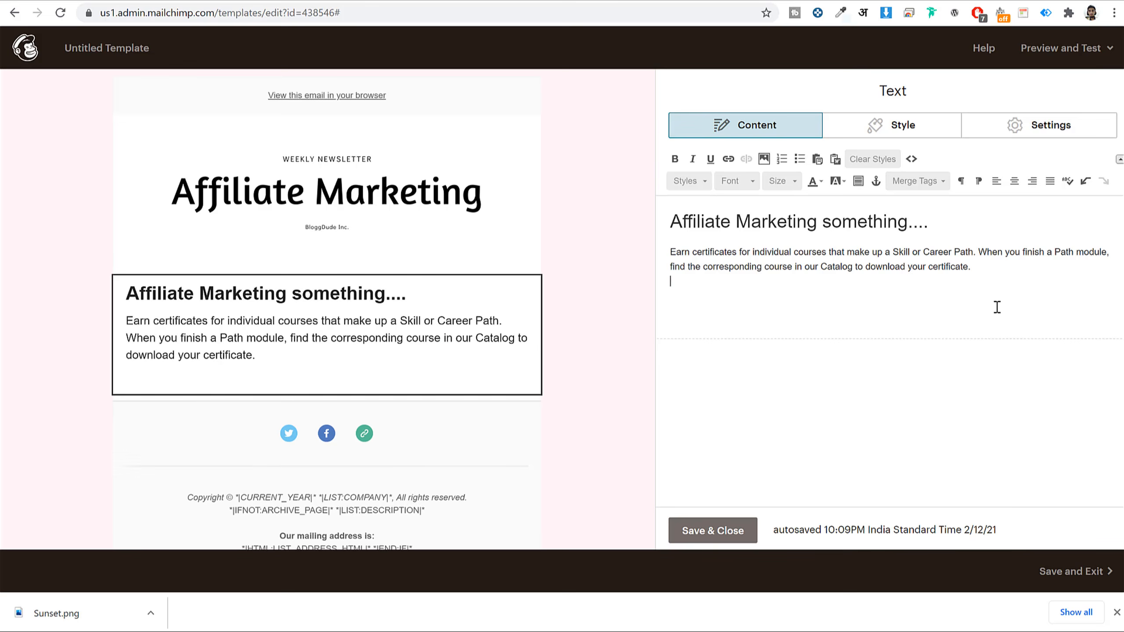
pyautogui.hotkey('ctrl', 'v')
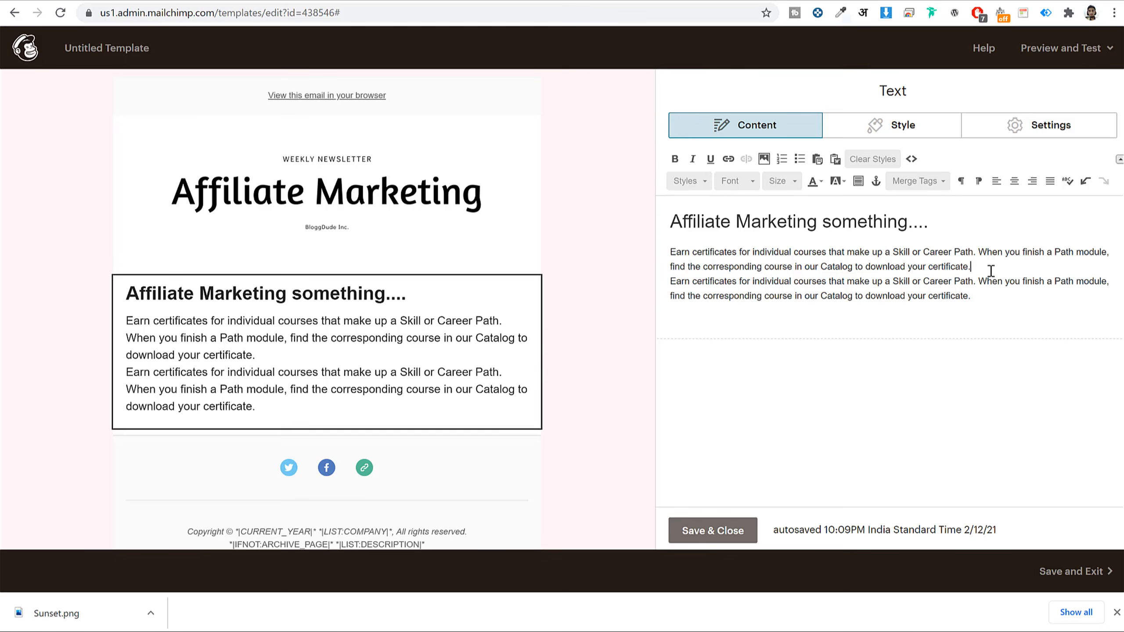
pyautogui.press('Return')
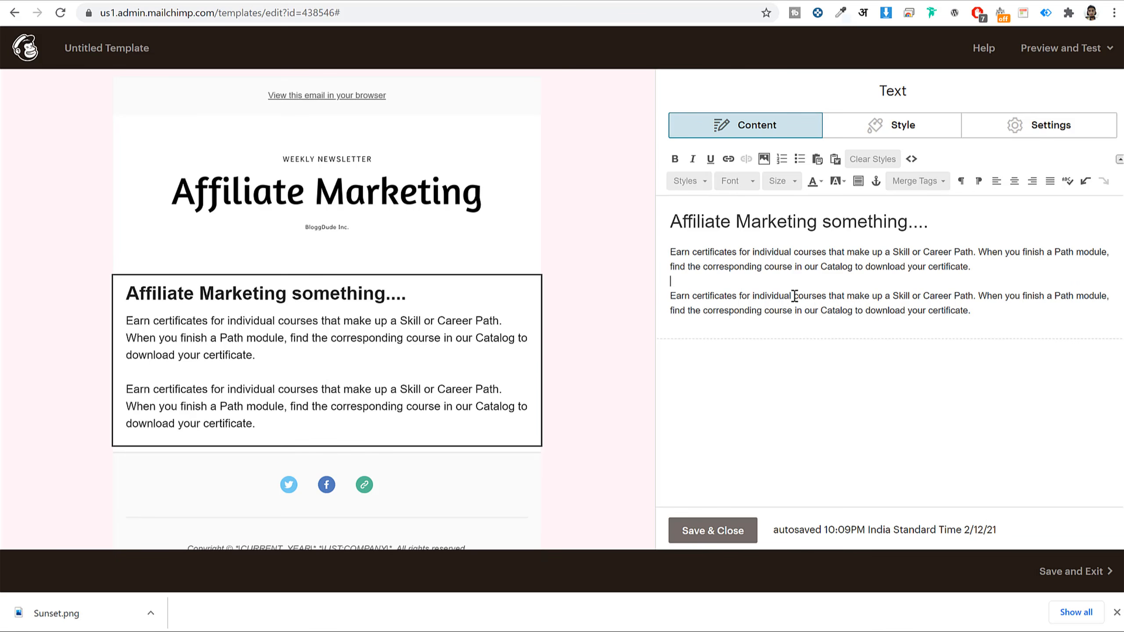
pyautogui.moveTo(795, 296); pyautogui.dragTo(833, 300)
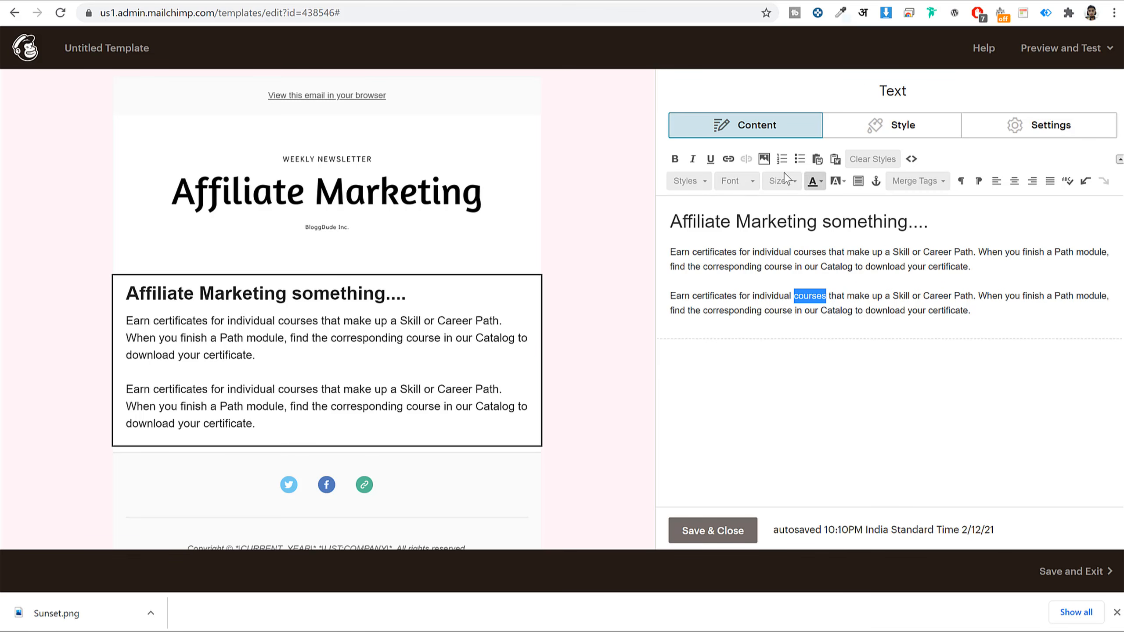
# - Link the word 'courses' to the copied YouTube channel address
pyautogui.click(728, 159)
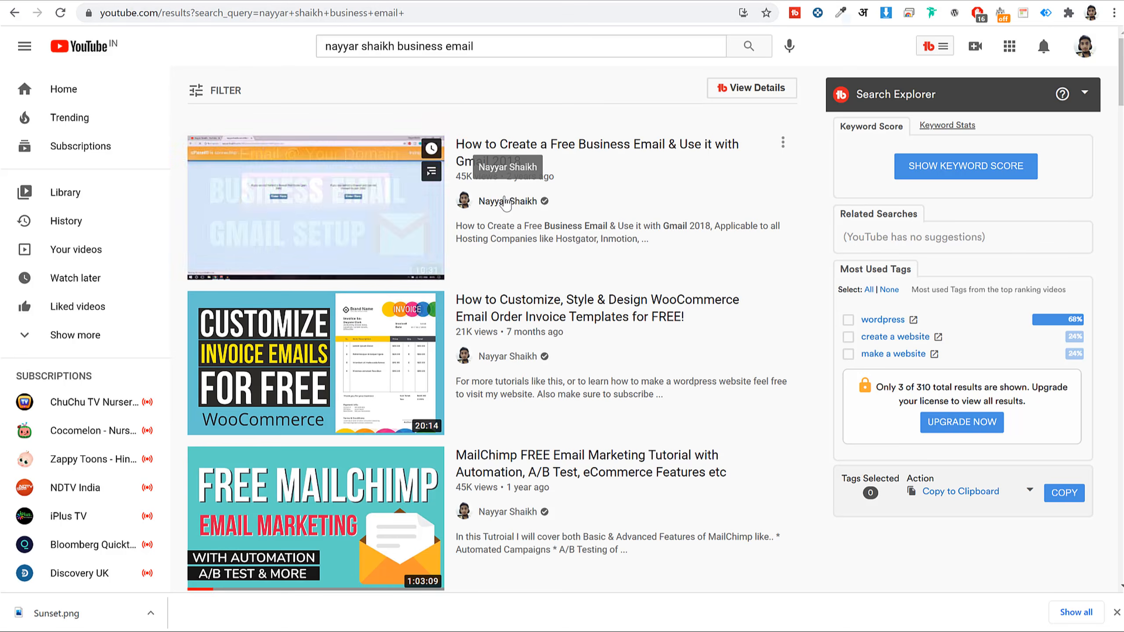
pyautogui.rightClick(506, 204)
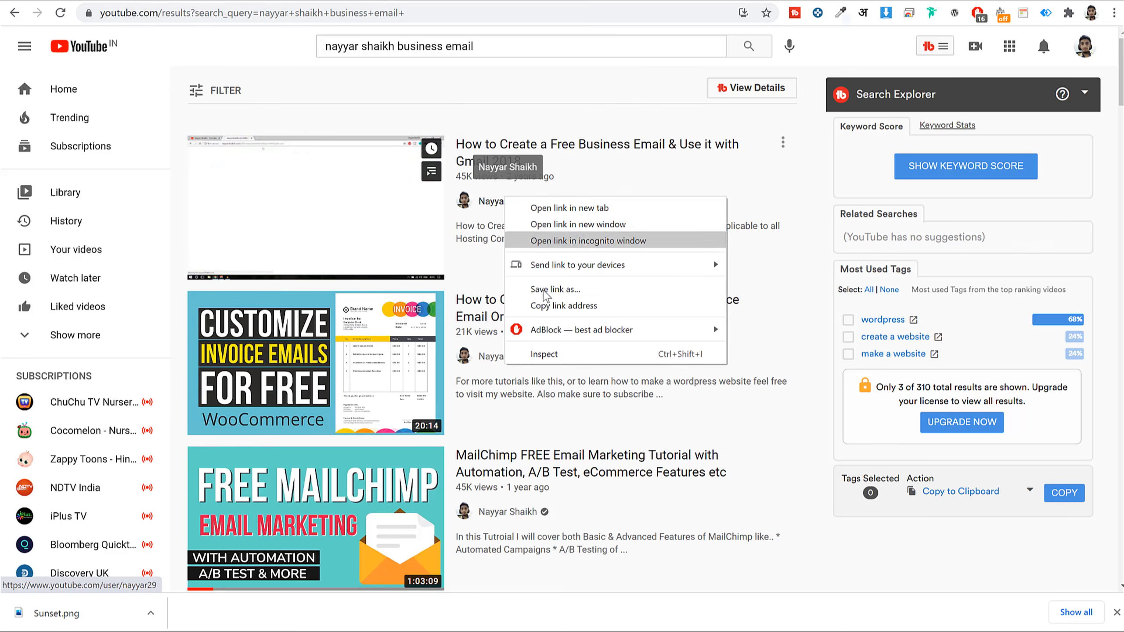
pyautogui.click(553, 304)
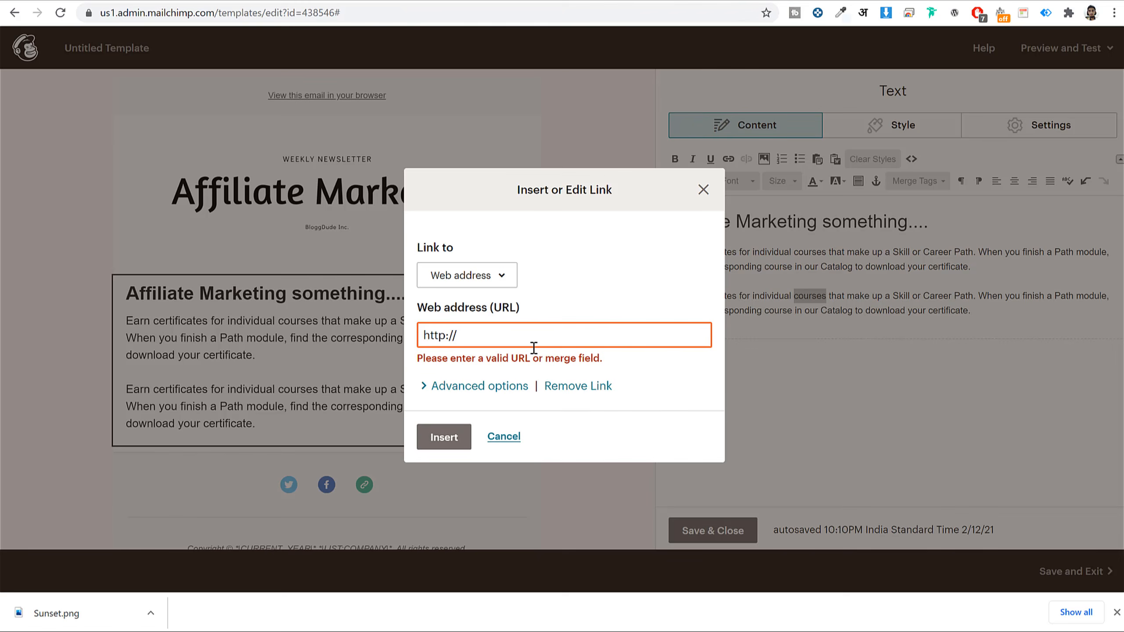
pyautogui.write('https://www.youtube.com/user/nayyar29')
pyautogui.click(433, 439)
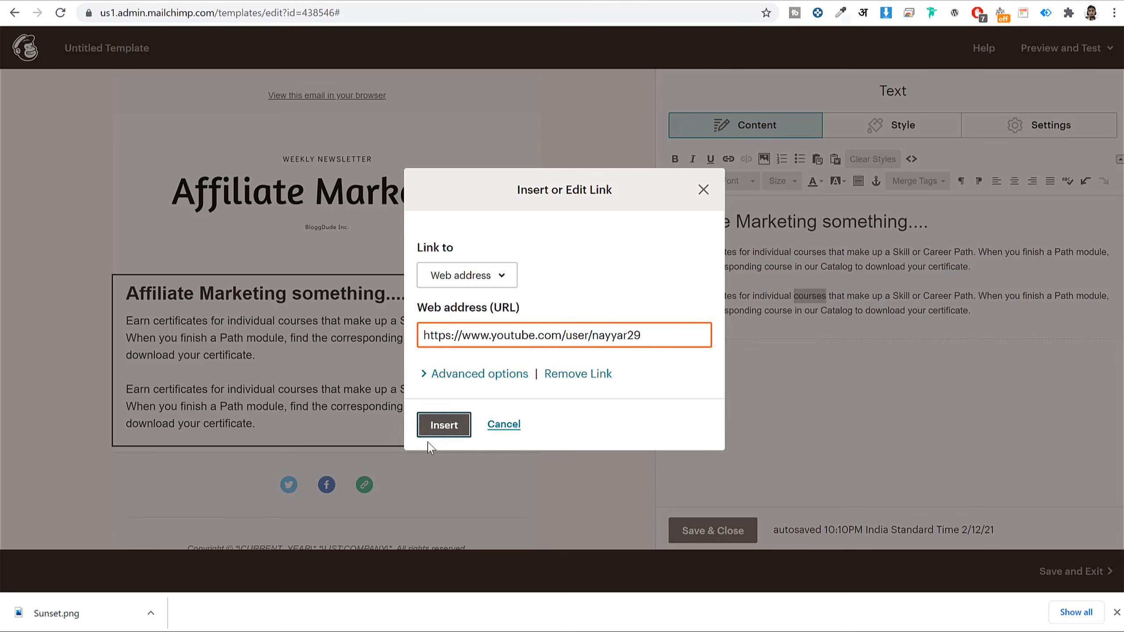
pyautogui.press('Return')
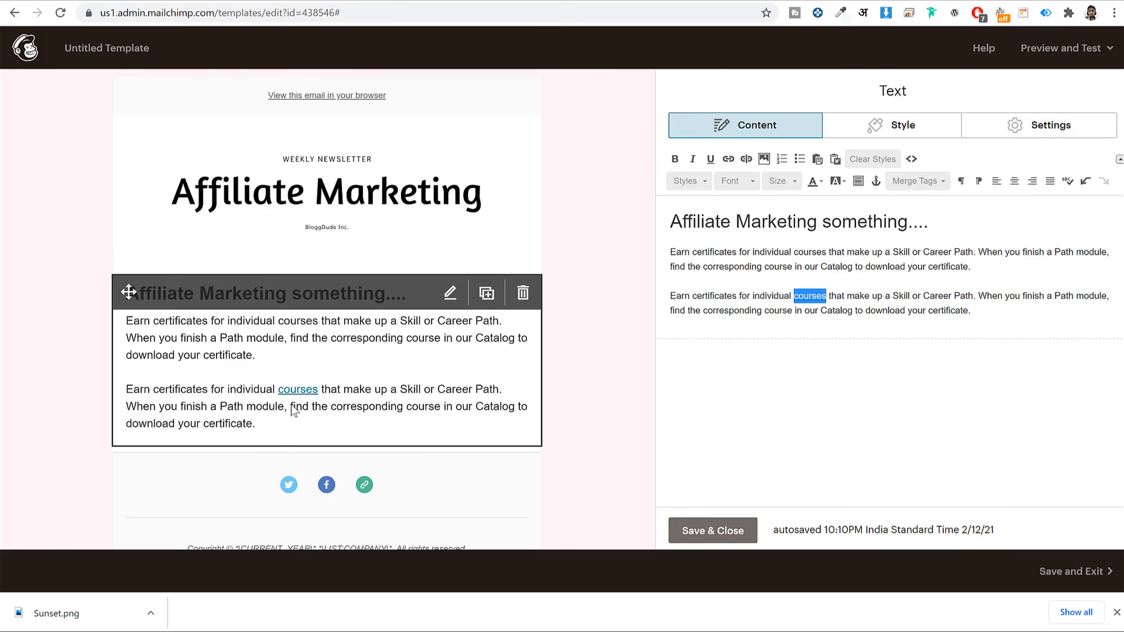
pyautogui.scroll(-3, 351, 389)
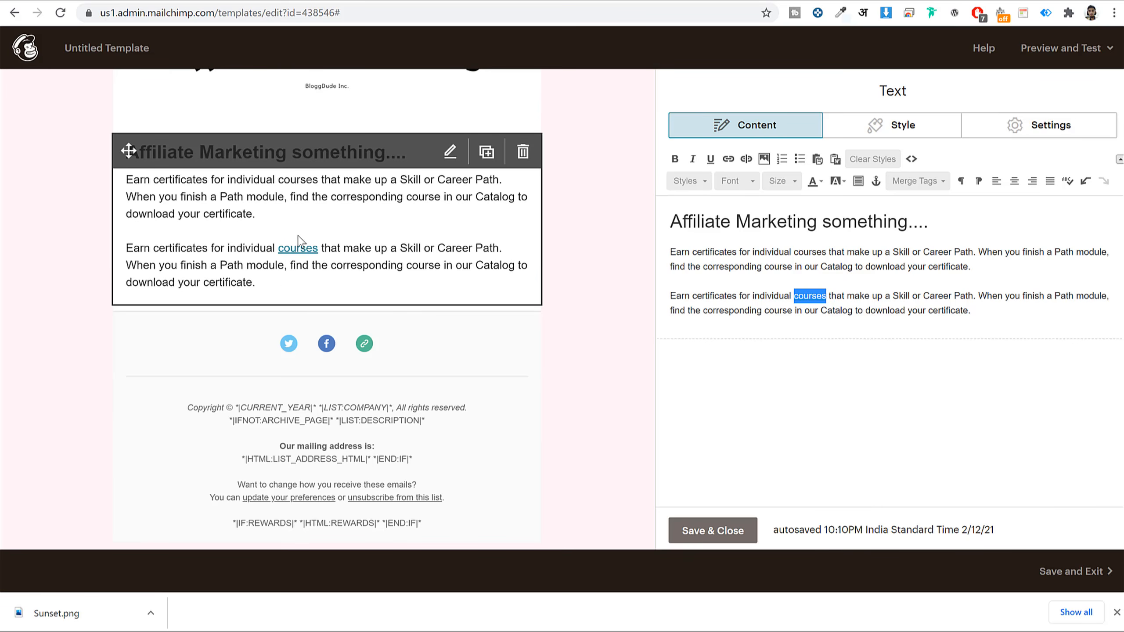
pyautogui.click(1003, 316)
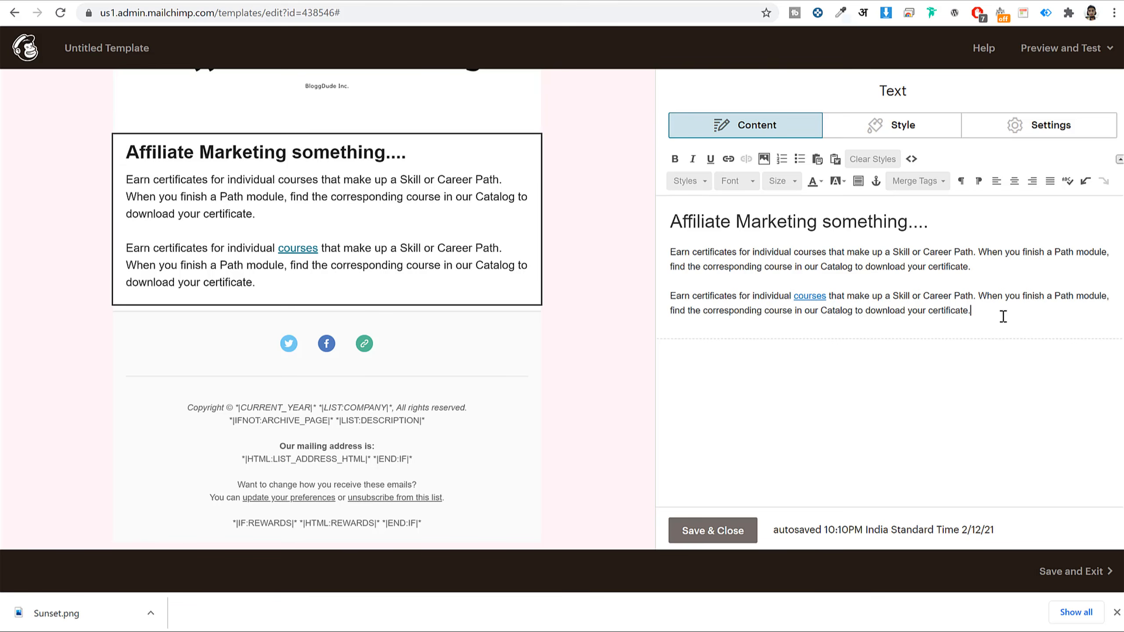
pyautogui.scroll(3, 487, 309)
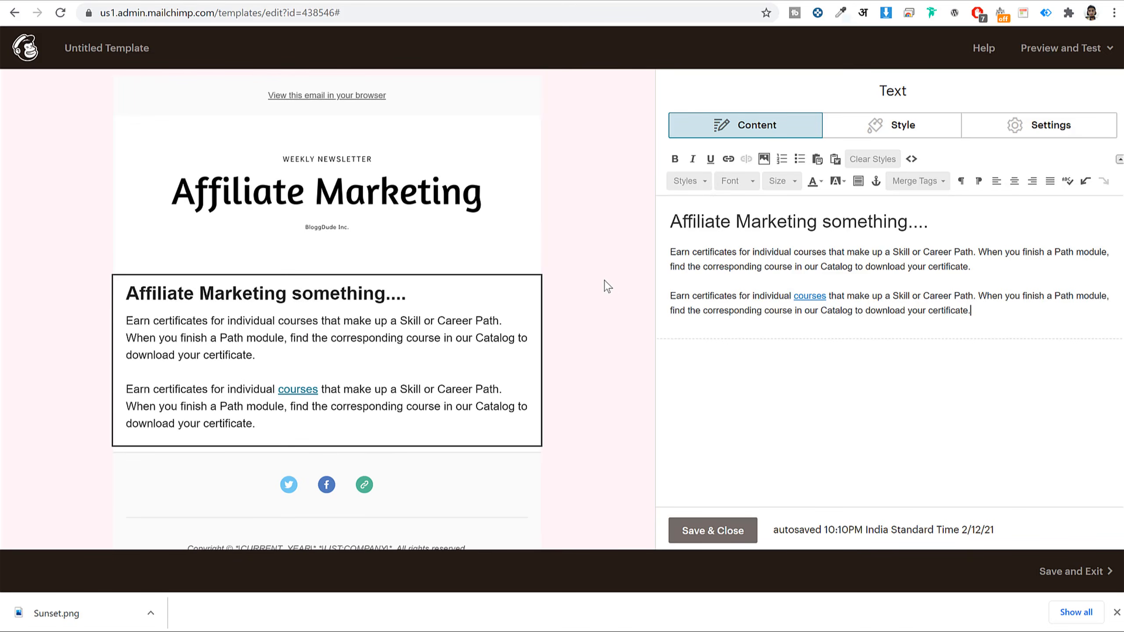
pyautogui.scroll(-1, 609, 285)
pyautogui.scroll(-1, 609, 284)
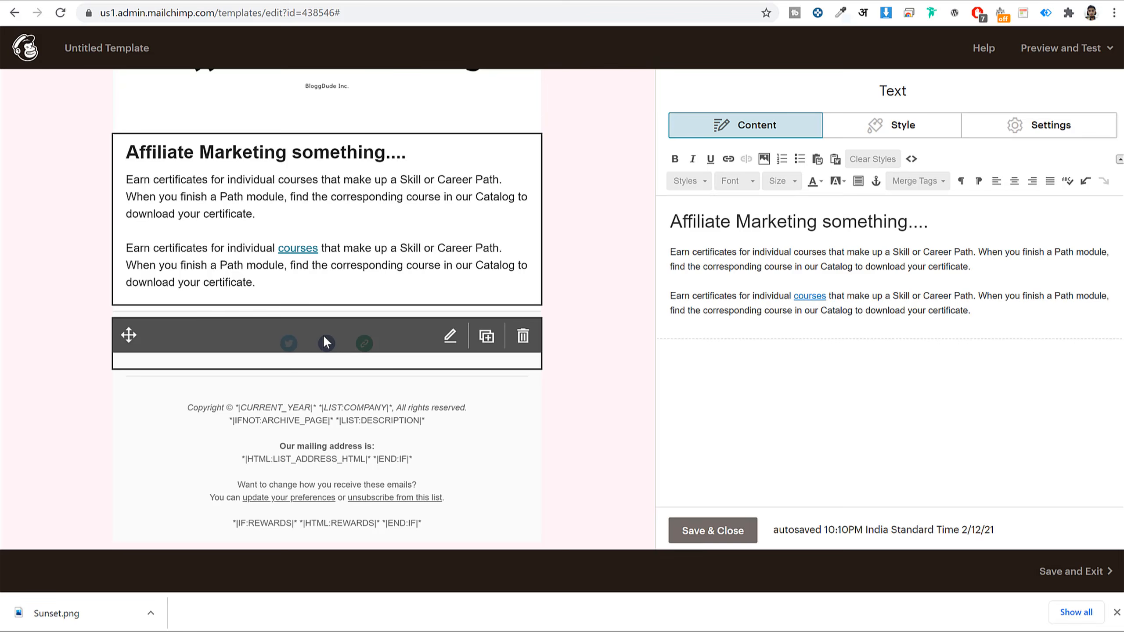
# - Append '/bloggdude' to the Facebook page URL in the Social Follow block
pyautogui.click(362, 341)
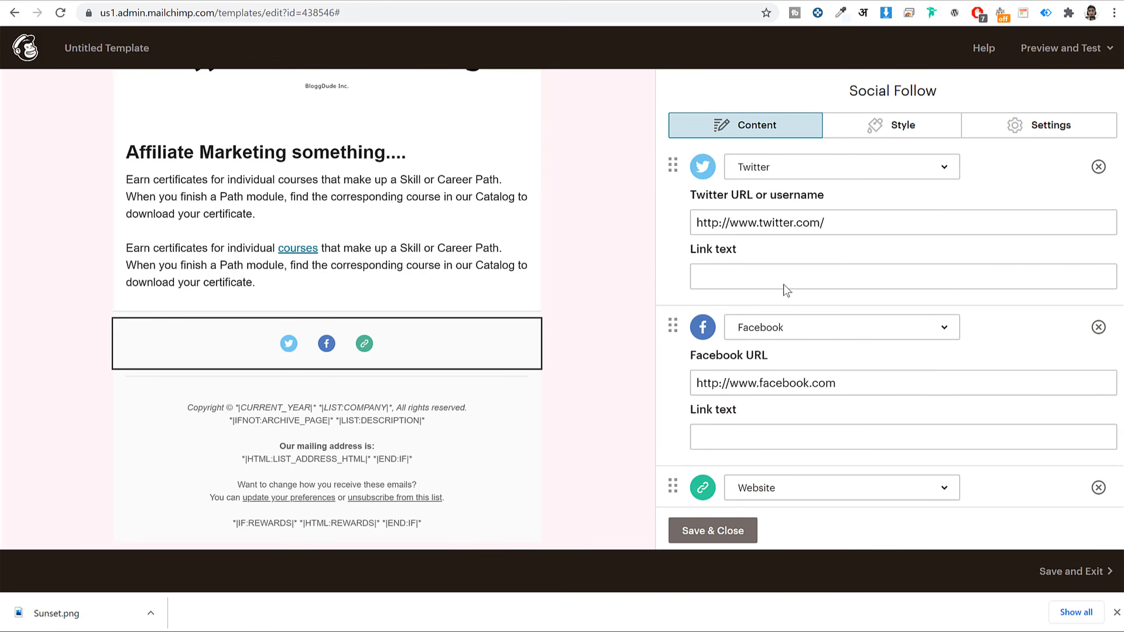
pyautogui.scroll(-5, 887, 360)
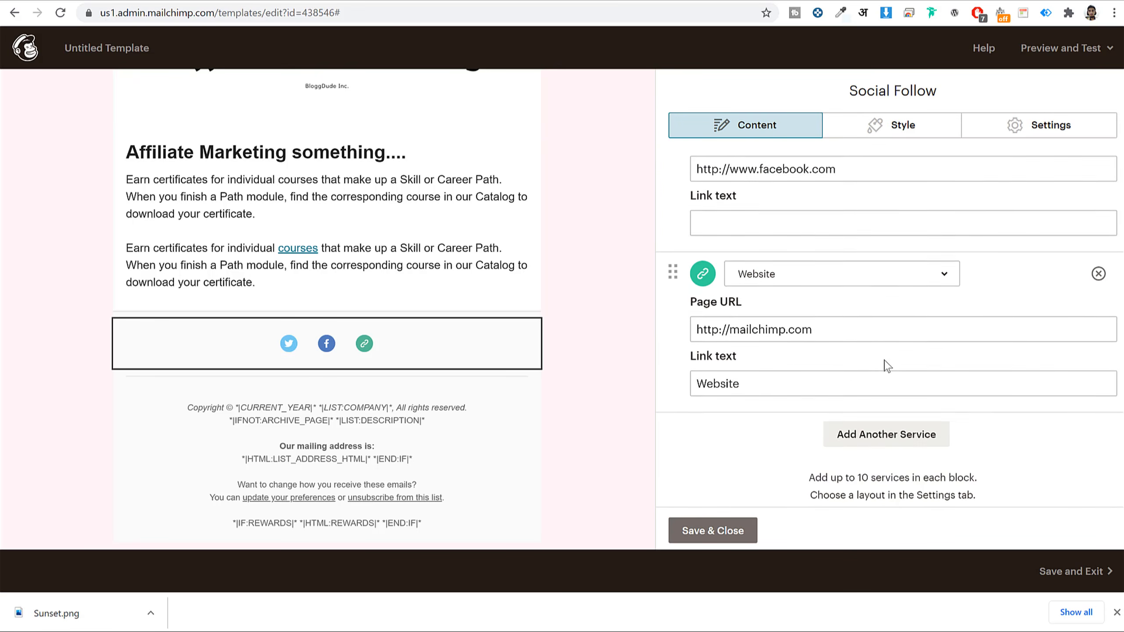
pyautogui.scroll(5, 883, 364)
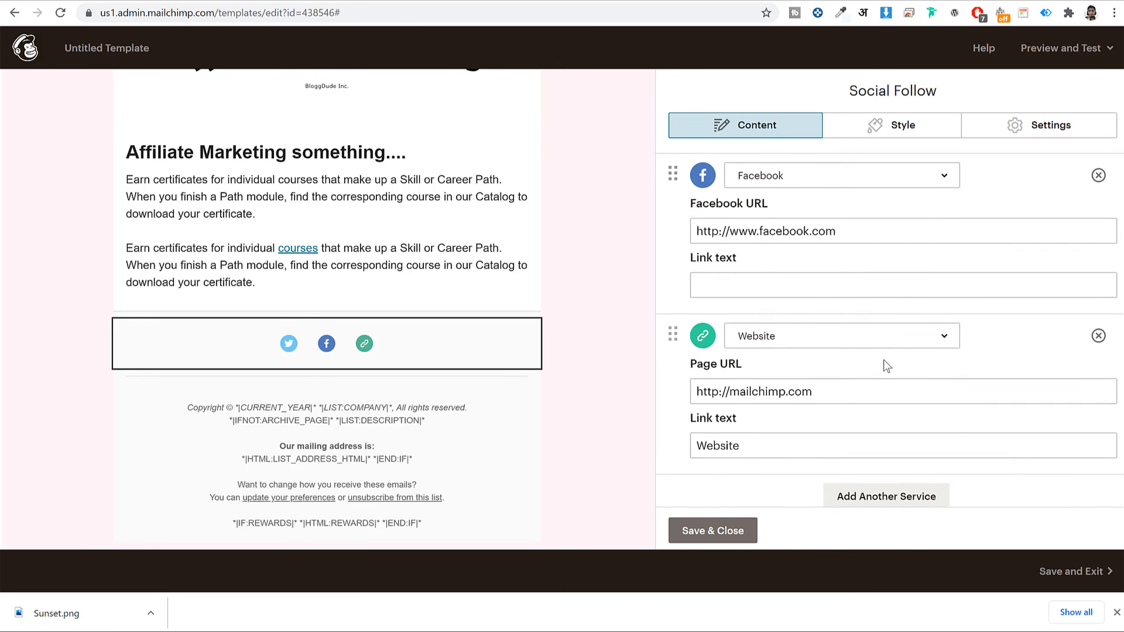
pyautogui.click(871, 227)
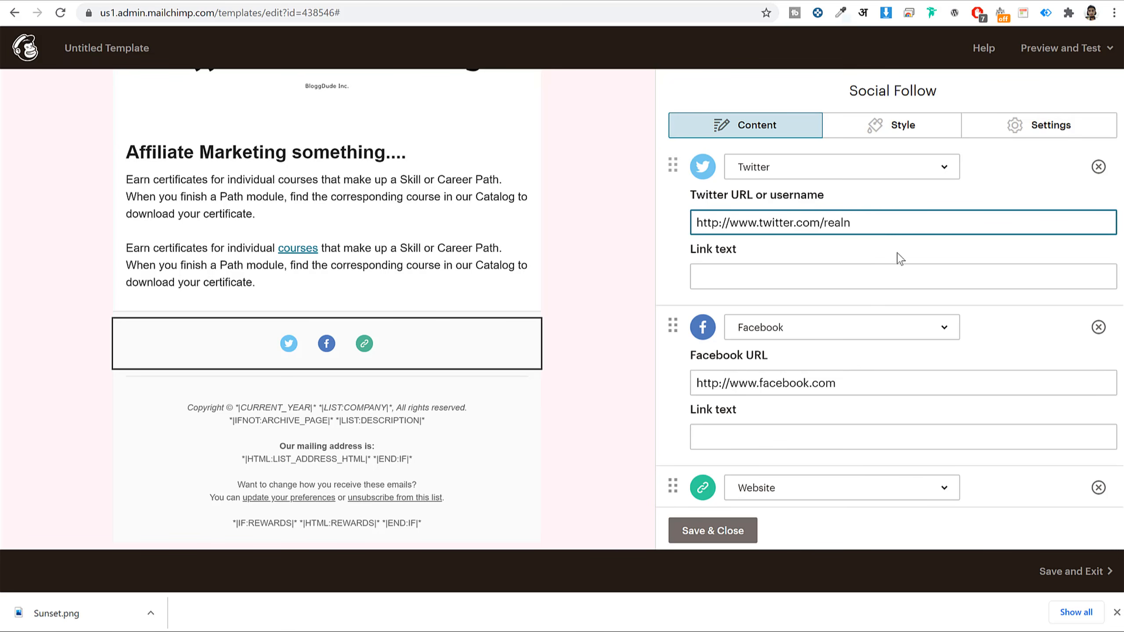
pyautogui.click(865, 381)
pyautogui.write('/bloggdude')
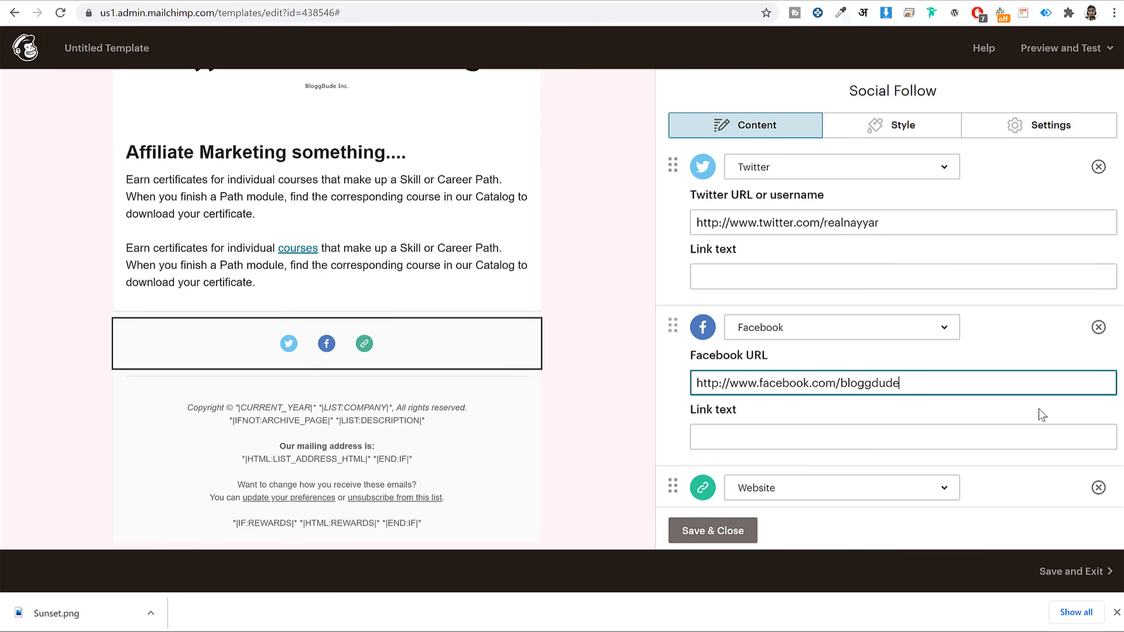
# - Change the website URL's domain to bloggdude.com
pyautogui.scroll(-5, 916, 429)
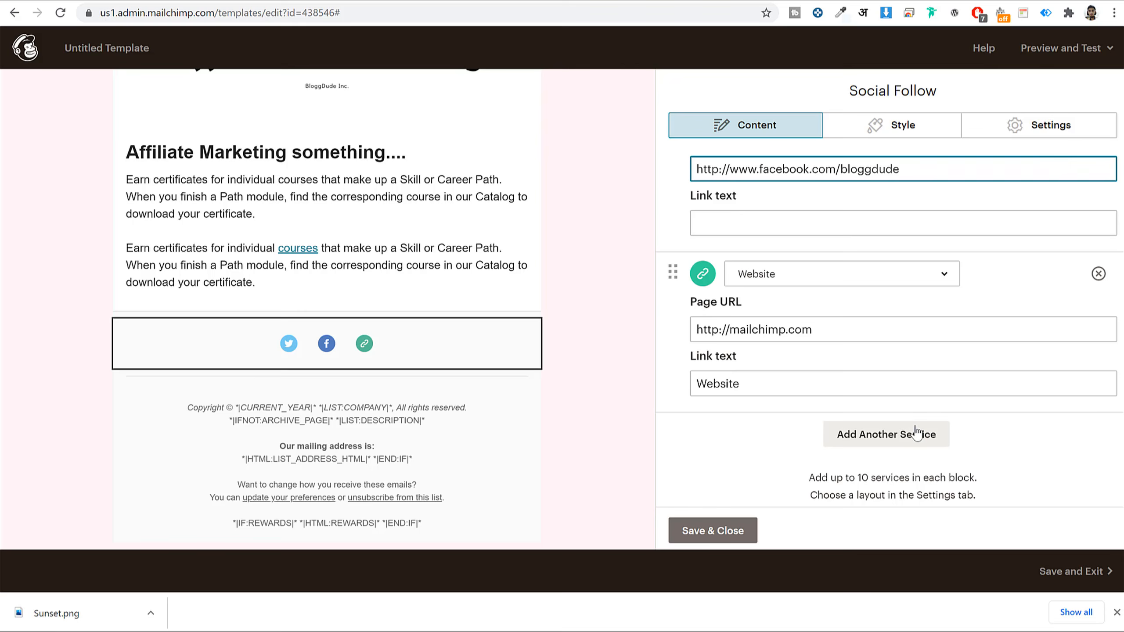
pyautogui.tripleClick(842, 331)
pyautogui.press('End')
pyautogui.hotkey('shift', 'Left')
pyautogui.hotkey('shift', 'Left')
pyautogui.hotkey('shift', 'Left')
pyautogui.hotkey('shift', 'Left')
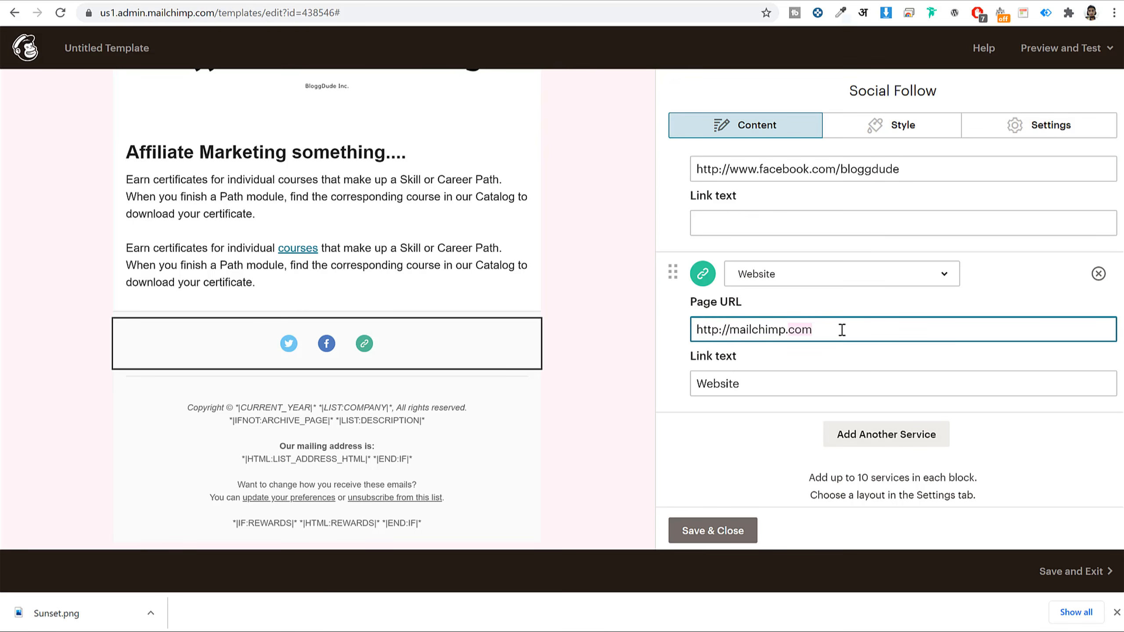
pyautogui.press('BackSpace')
pyautogui.press('BackSpace')
pyautogui.press('BackSpace')
pyautogui.press('BackSpace')
pyautogui.press('BackSpace')
pyautogui.press('BackSpace')
pyautogui.press('BackSpace')
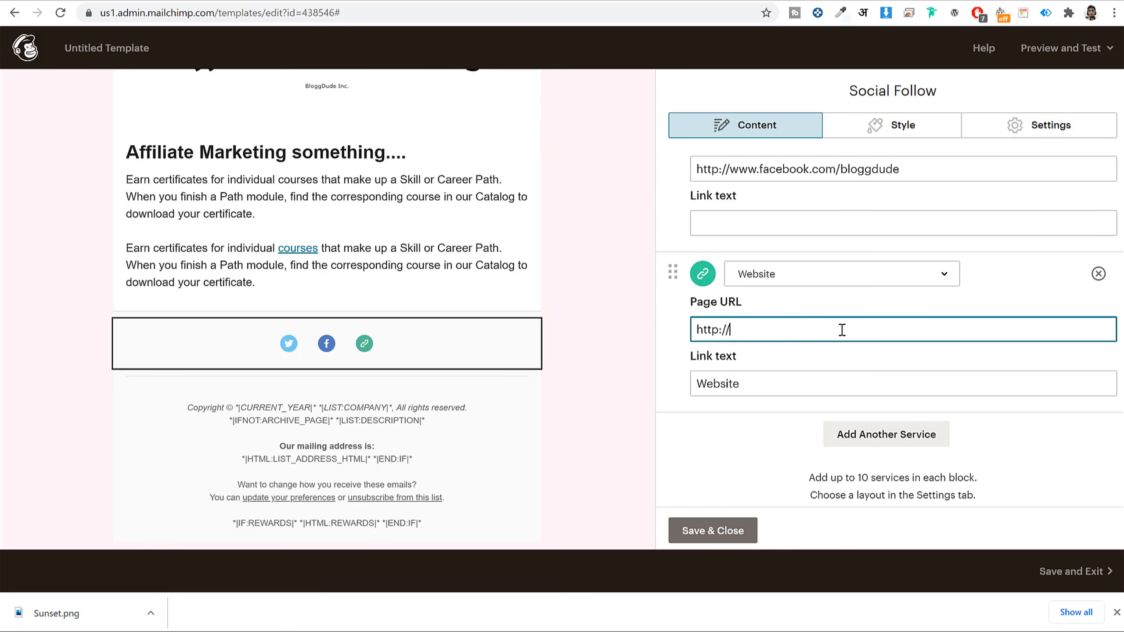
pyautogui.write('bloggdude.com')
pyautogui.scroll(-1, 903, 380)
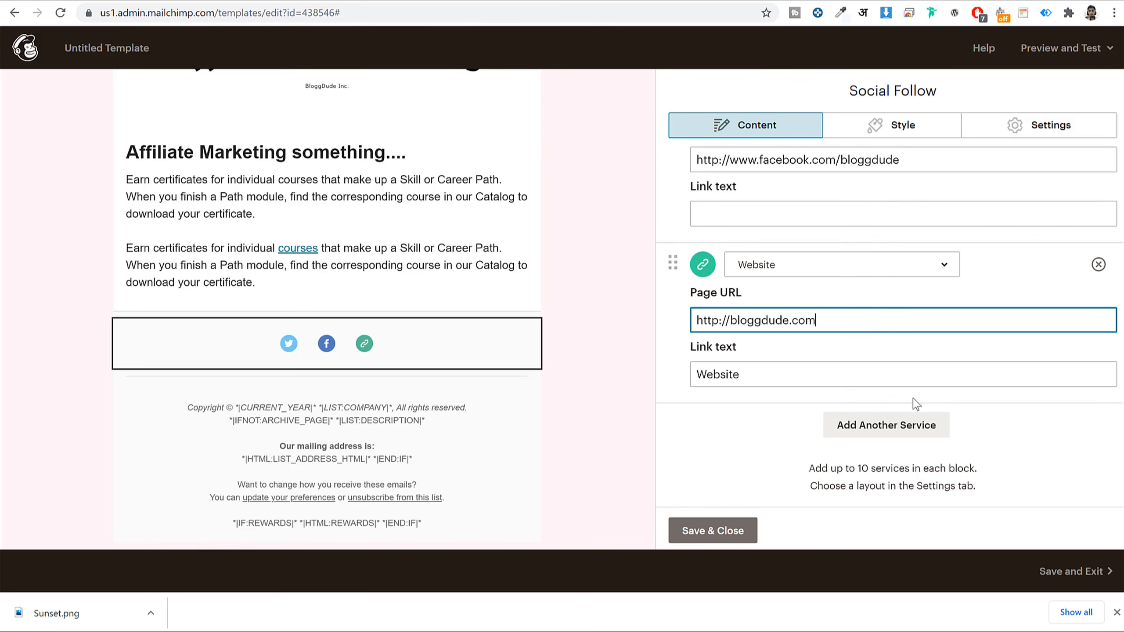
# - Add a YouTube service linking to the pasted channel URL
pyautogui.click(884, 427)
pyautogui.scroll(-3, 871, 388)
pyautogui.click(797, 272)
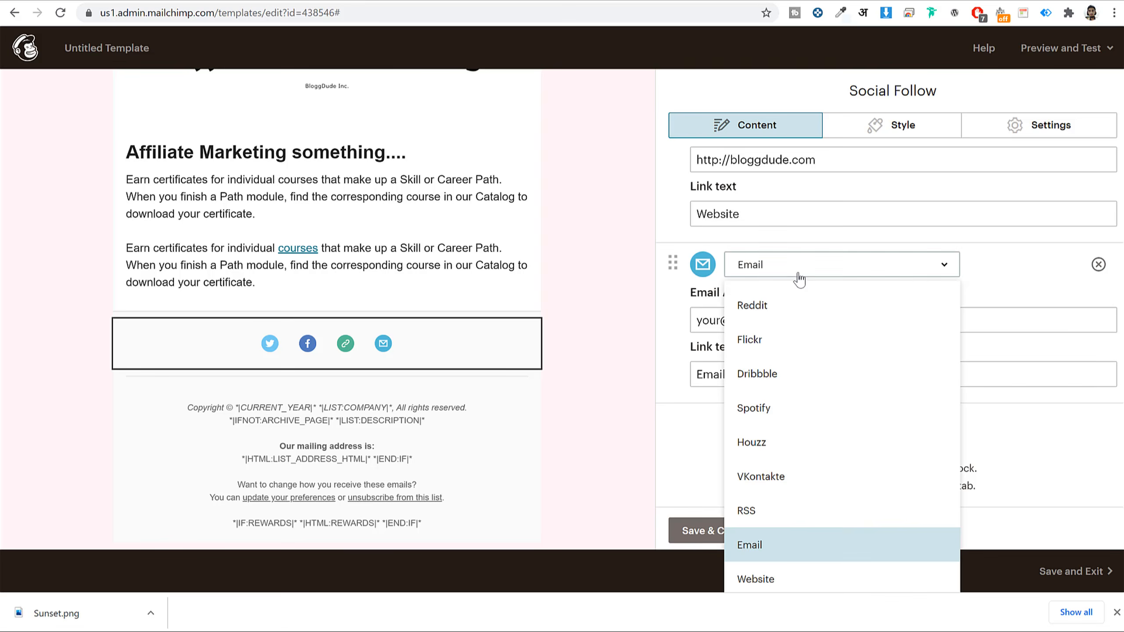
pyautogui.scroll(-1, 823, 470)
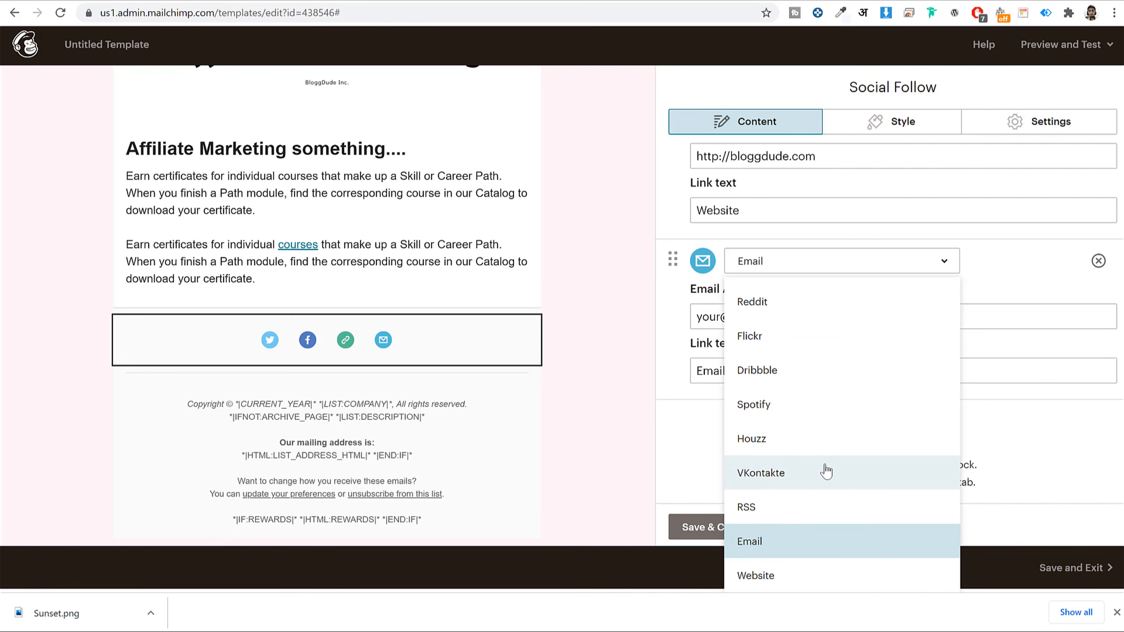
pyautogui.scroll(5, 823, 469)
pyautogui.scroll(3, 856, 447)
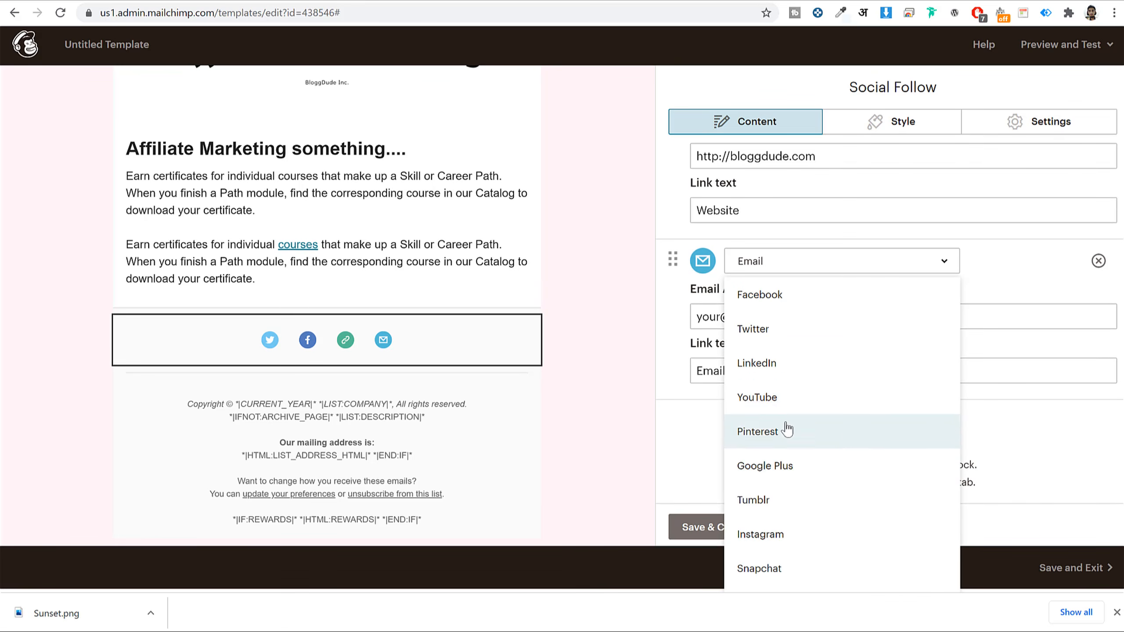
pyautogui.click(785, 398)
pyautogui.click(850, 312)
pyautogui.write('https://www.youtube.com/user/nayyar29')
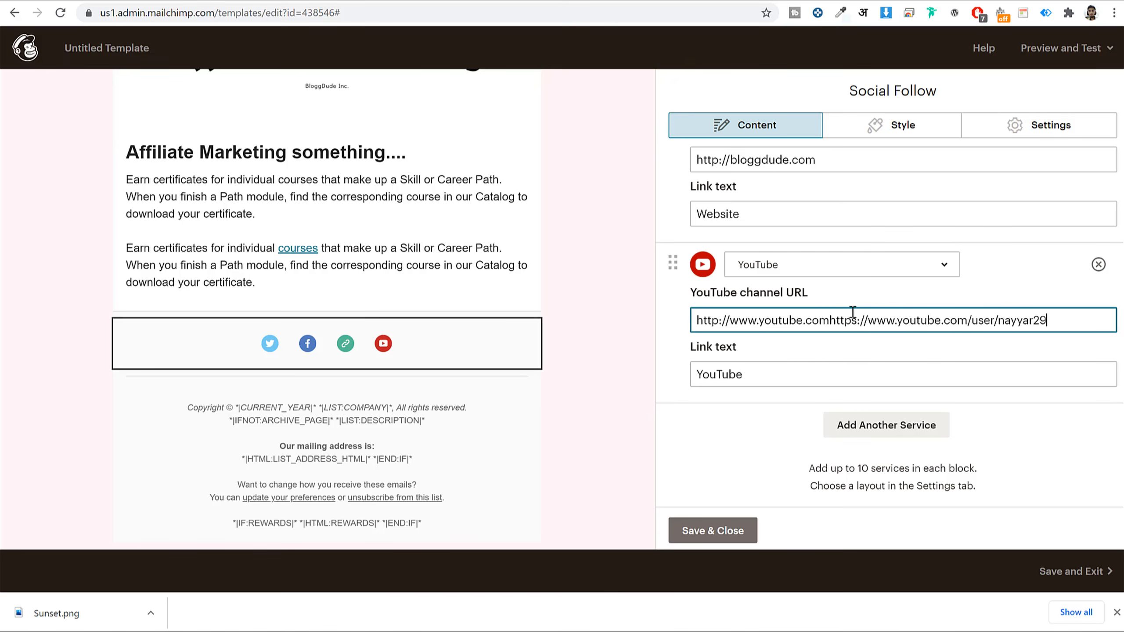
pyautogui.hotkey('ctrl', 'a')
pyautogui.write('https://www.youtube.com/user/nayyar29')
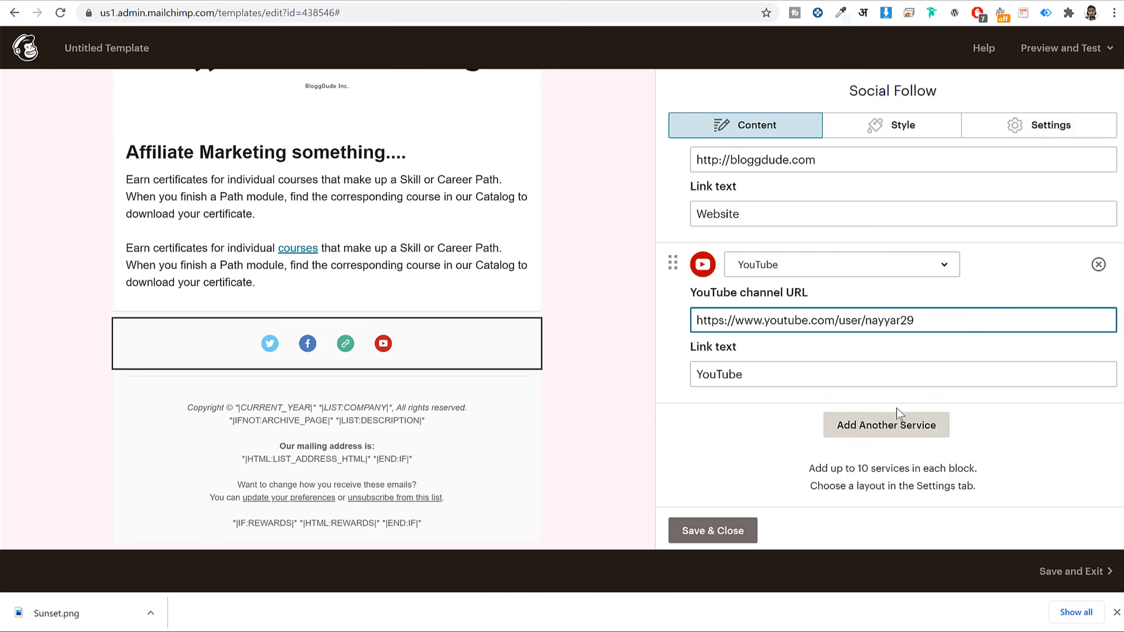
# - Save and close the Social Follow block
pyautogui.scroll(3, 859, 341)
pyautogui.scroll(-2, 869, 342)
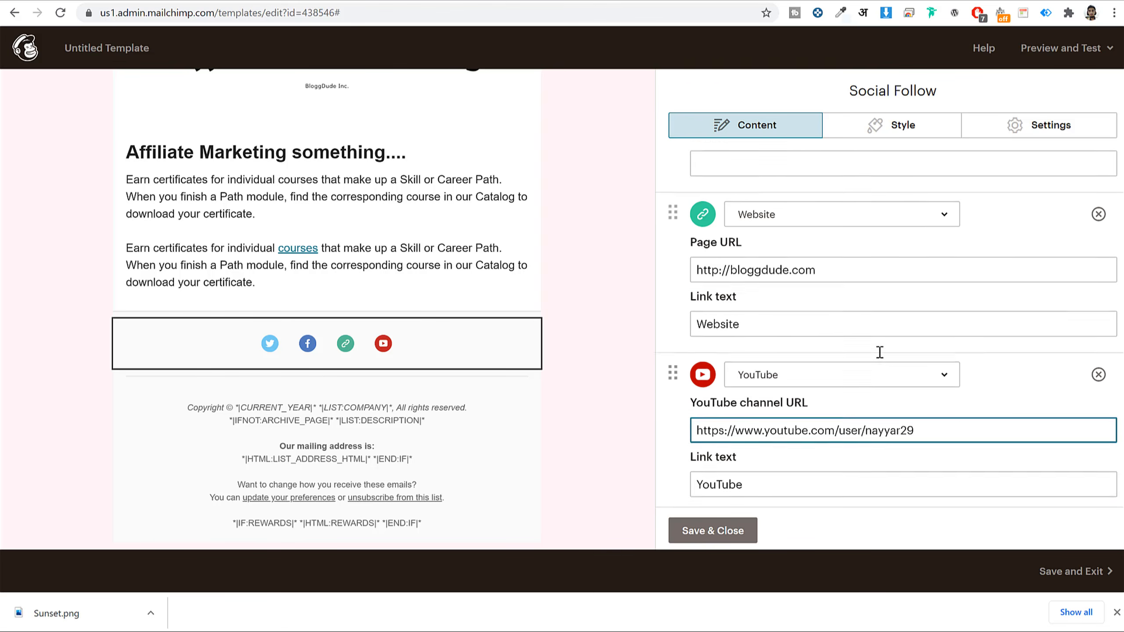
pyautogui.scroll(4, 930, 225)
pyautogui.click(710, 533)
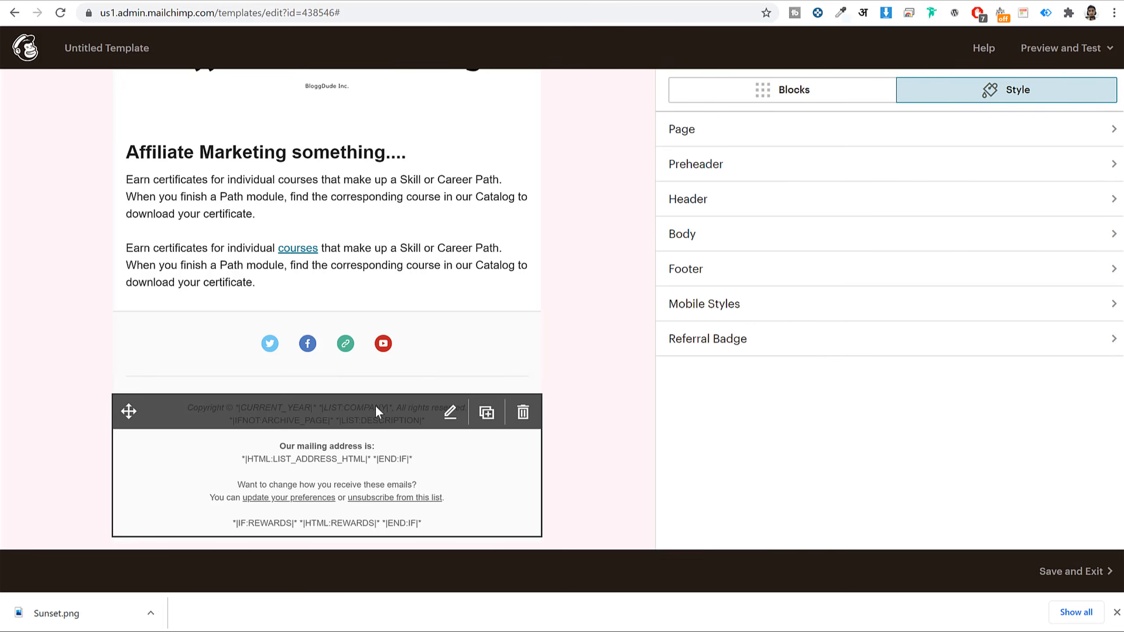
# - Undo an accidental merge-tag move in the footer, close it unchanged, and show the content blocks
pyautogui.moveTo(375, 406)
pyautogui.click(442, 462)
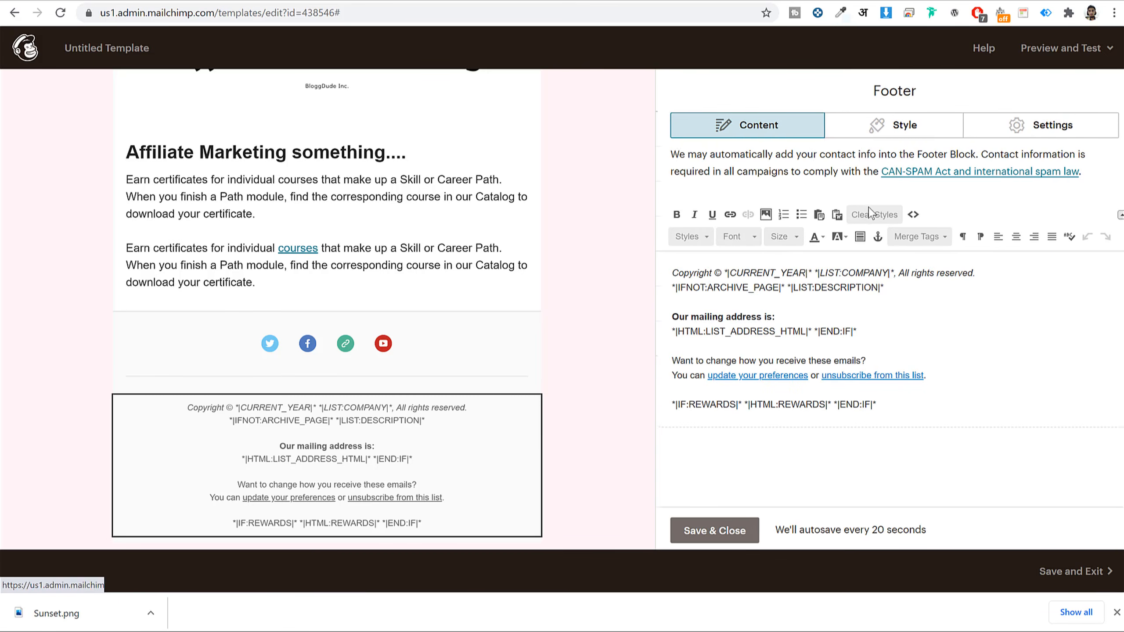
pyautogui.moveTo(671, 274); pyautogui.dragTo(890, 273)
pyautogui.click(748, 273)
pyautogui.hotkey('ctrl', 'z')
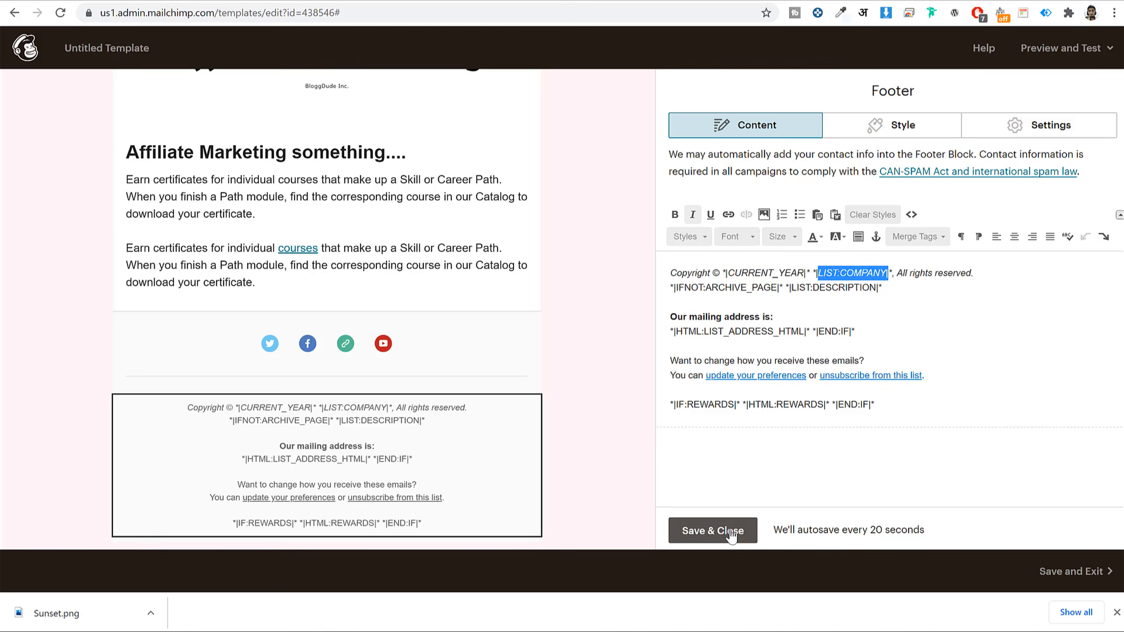
pyautogui.click(712, 530)
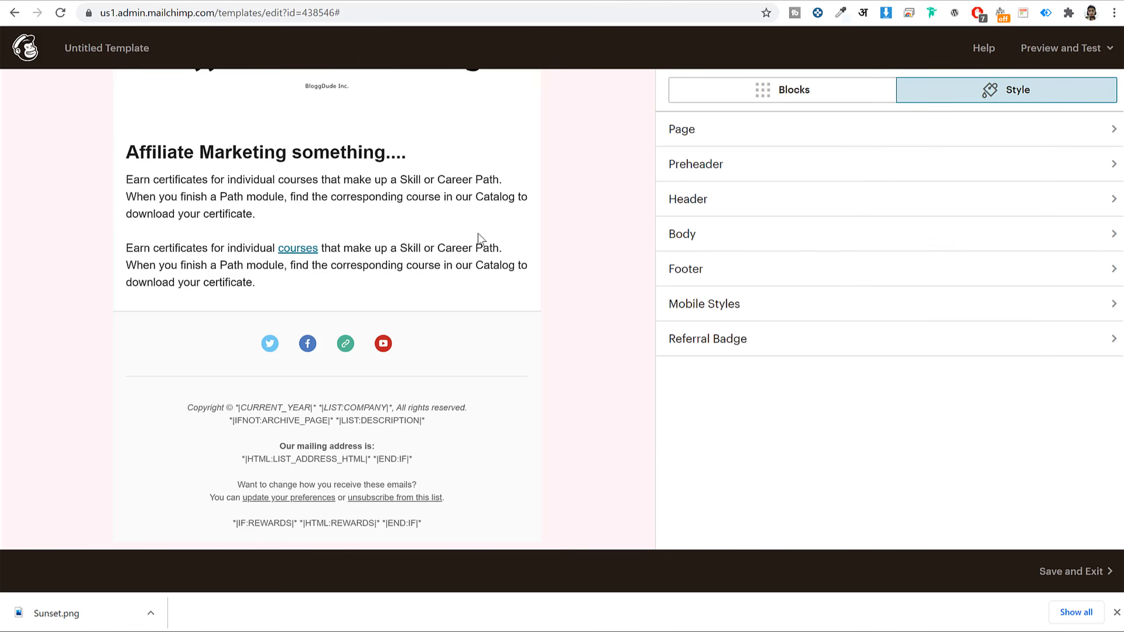
pyautogui.click(736, 93)
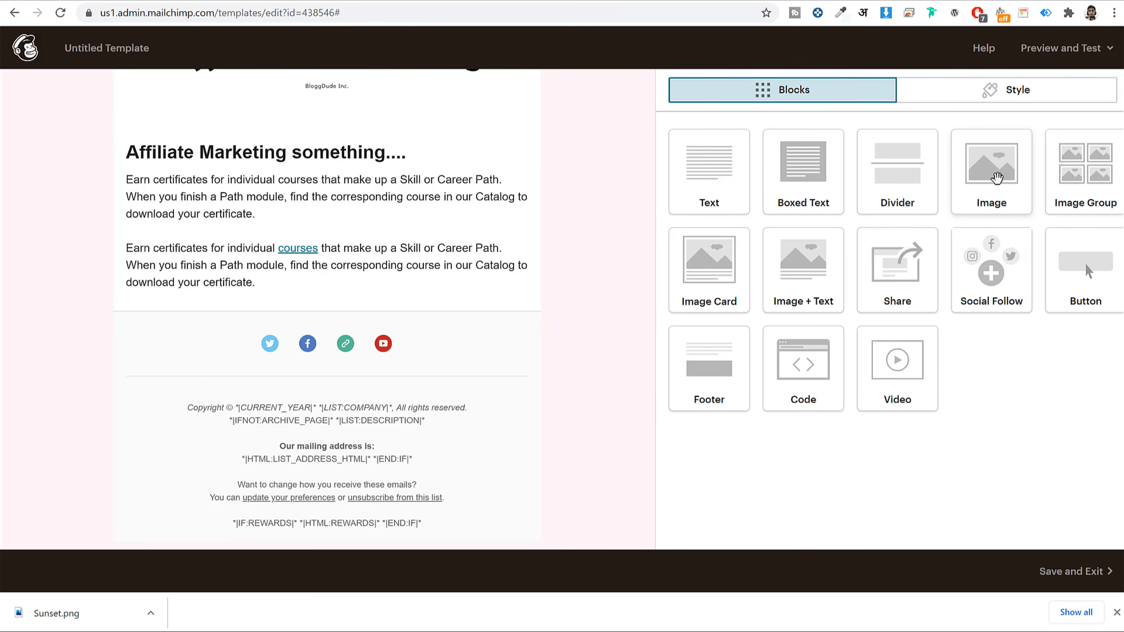
pyautogui.moveTo(732, 183); pyautogui.dragTo(348, 318)
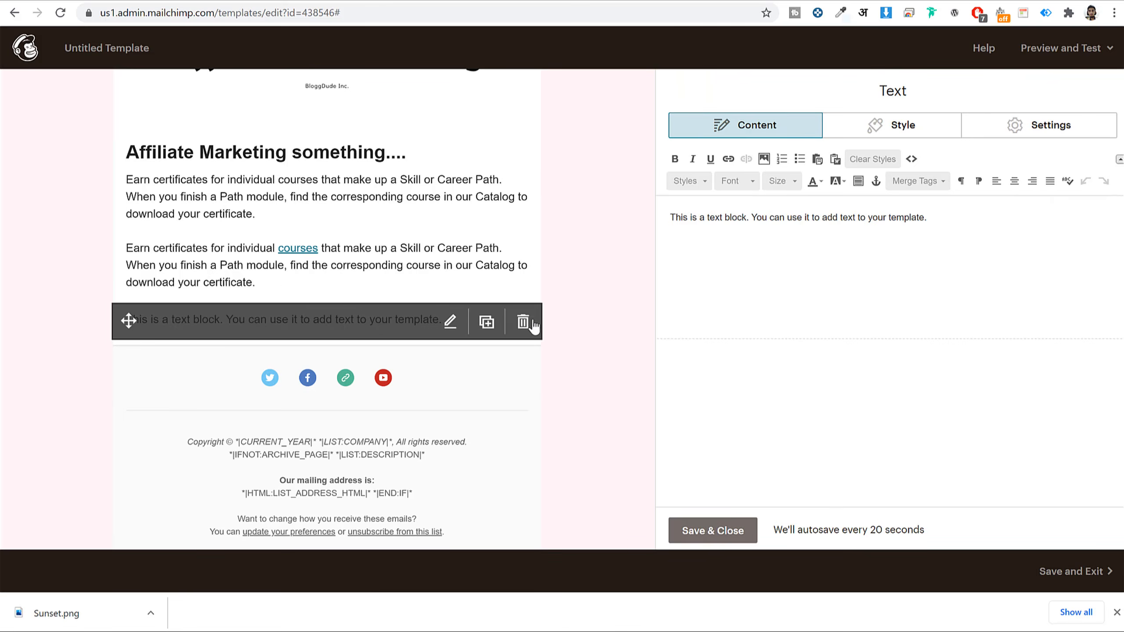
pyautogui.click(523, 322)
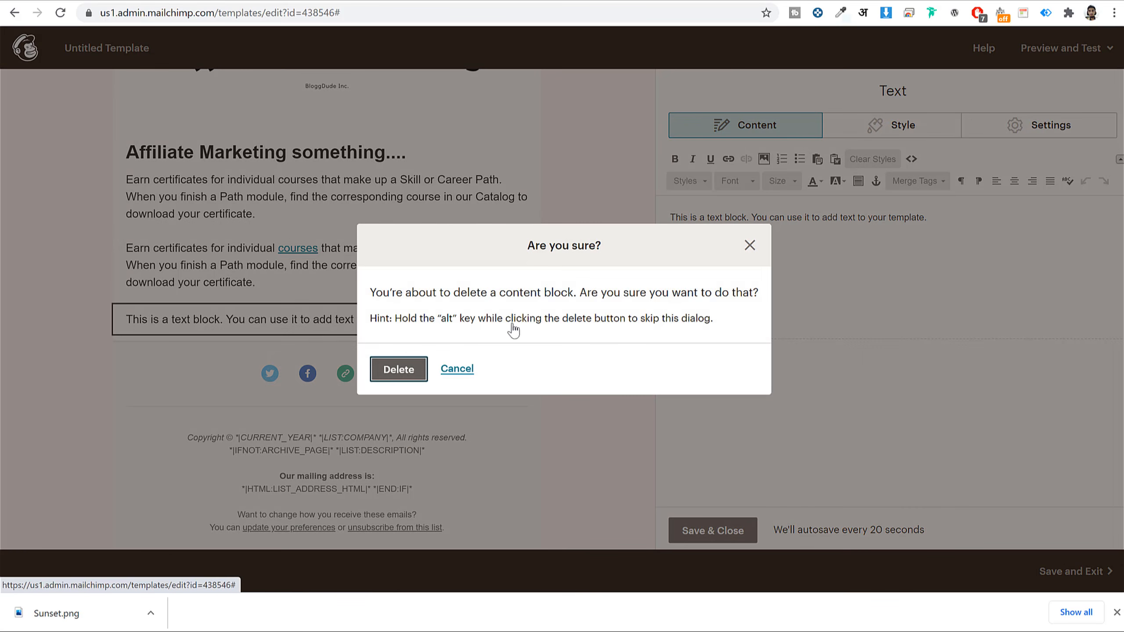
pyautogui.click(750, 245)
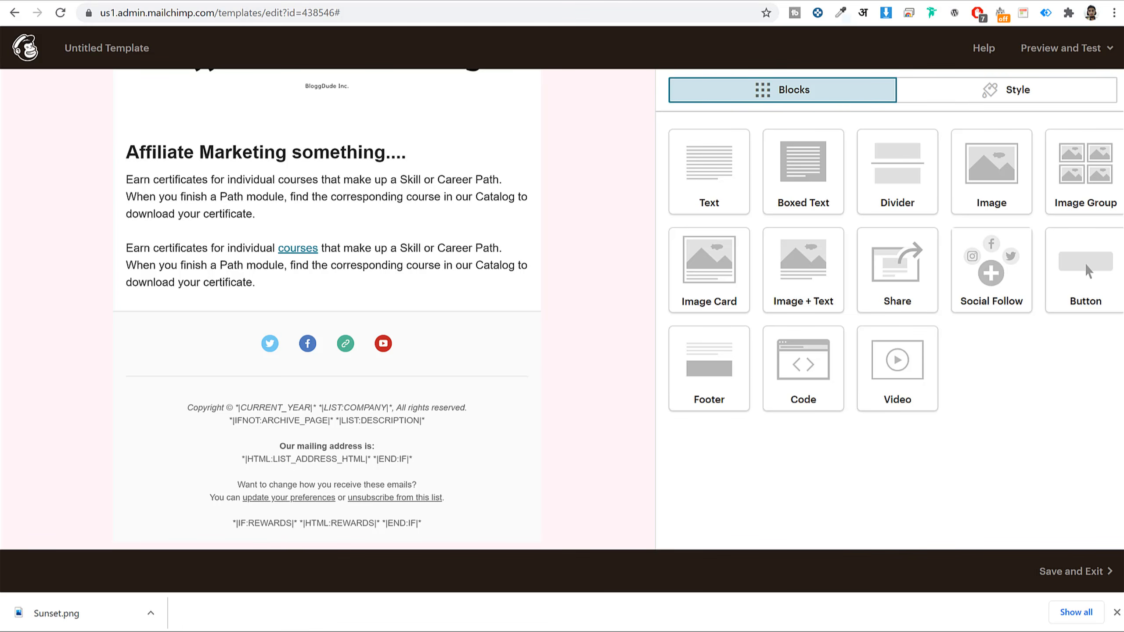
pyautogui.hotkey('ctrl', 'Tab')
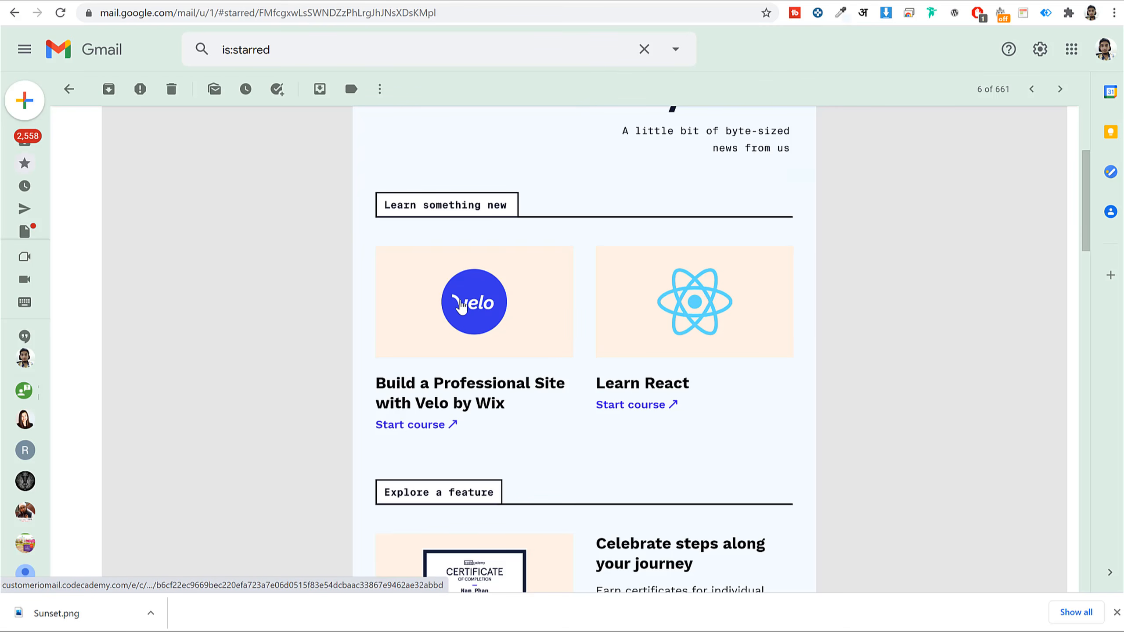
pyautogui.click(444, 1)
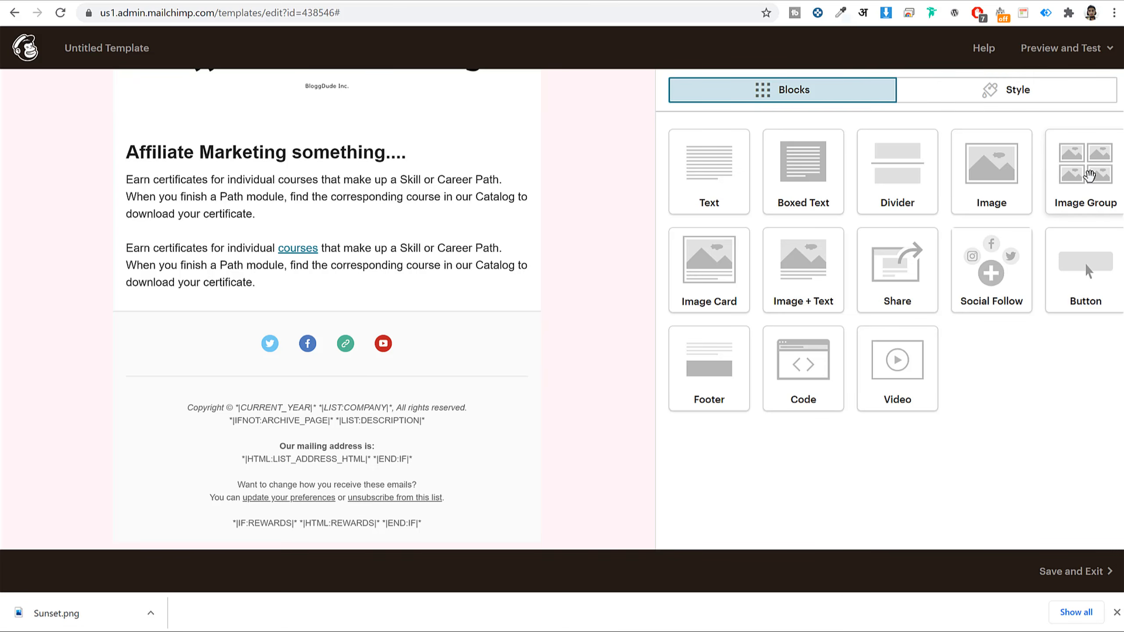
# - Drop an Image Group above the social links and insert Sunset.png (1280 × 450) into its first slot
pyautogui.moveTo(1089, 175); pyautogui.dragTo(272, 311)
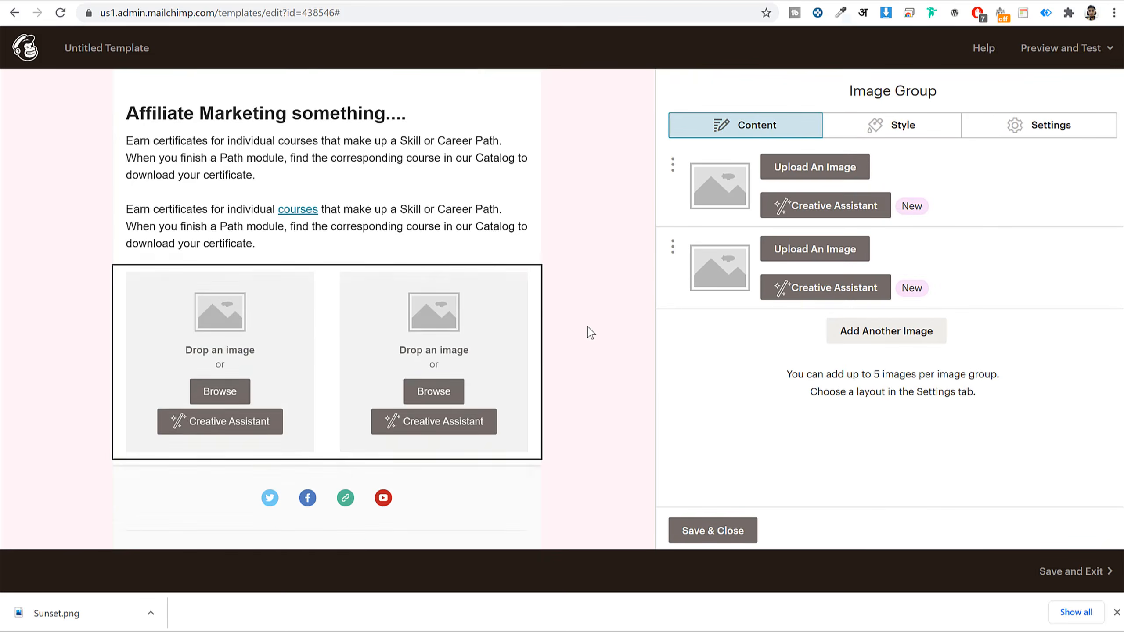
pyautogui.scroll(-2, 590, 332)
pyautogui.click(818, 168)
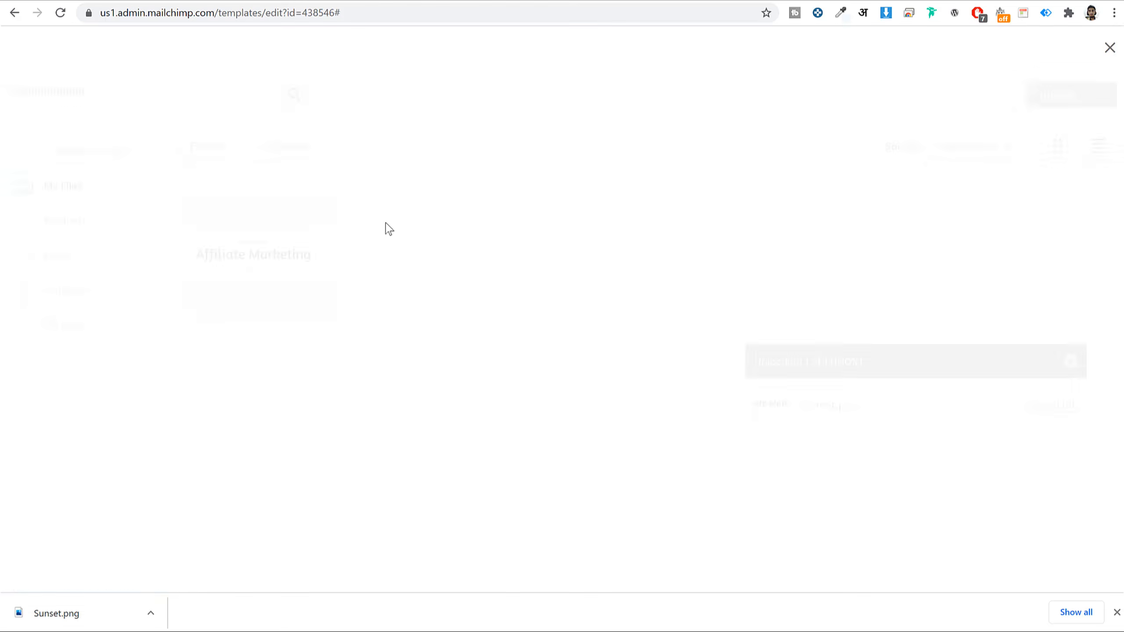
pyautogui.click(265, 240)
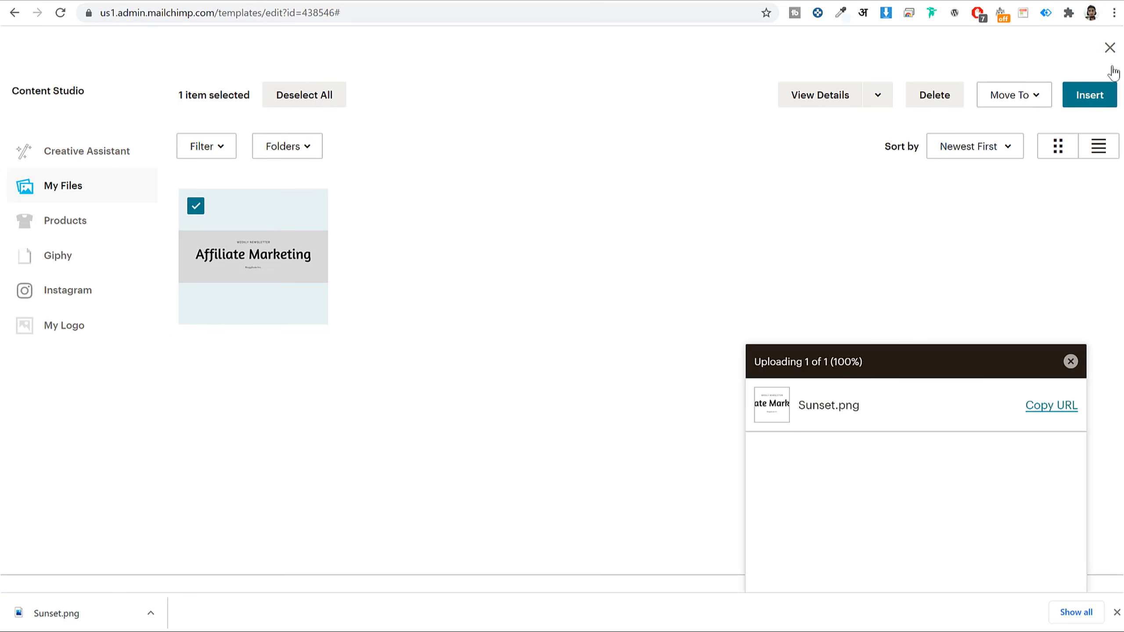
pyautogui.click(1089, 96)
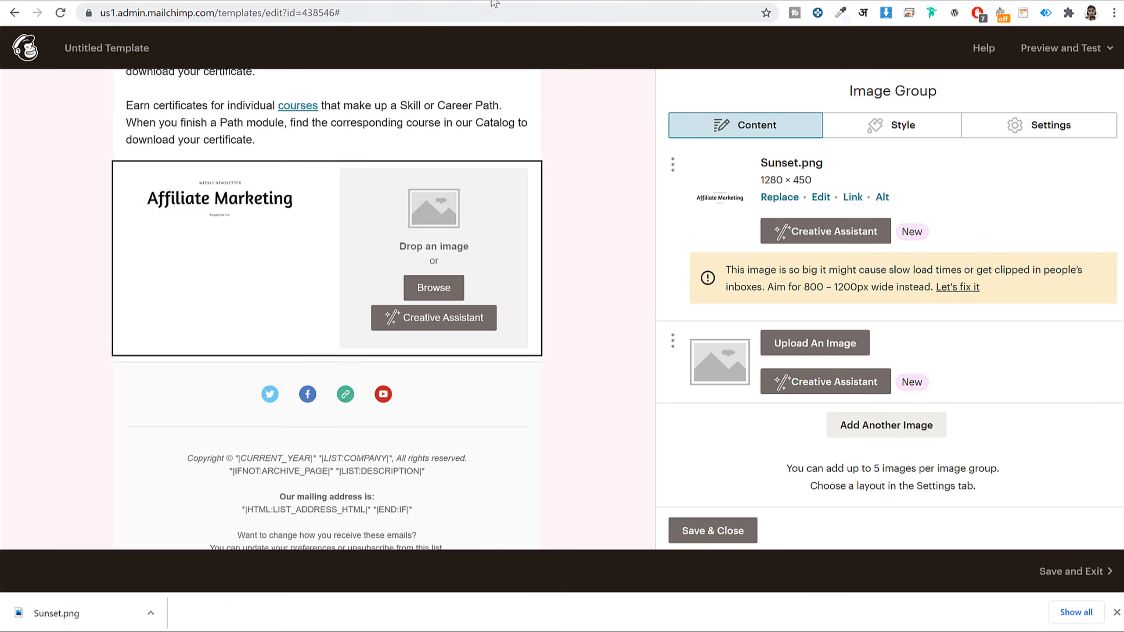
pyautogui.click(729, 1)
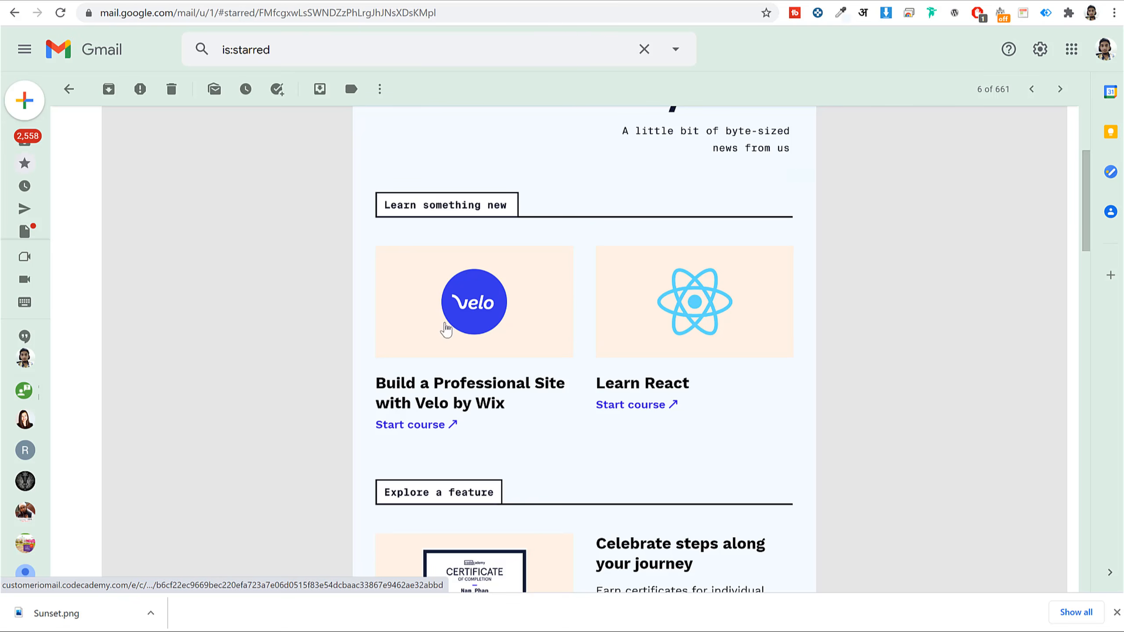
# - Highlight the newsletter's 'Learn something new' section, then clear the selection
pyautogui.moveTo(376, 382); pyautogui.dragTo(530, 420)
pyautogui.click(531, 419)
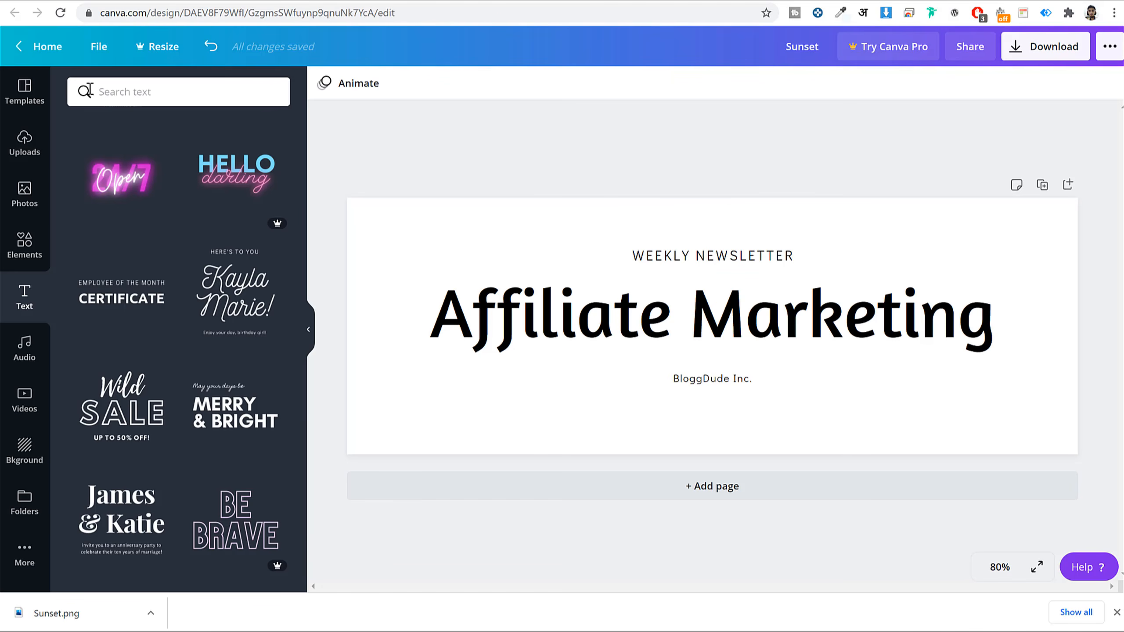
# - From the Canva home page, create a custom-size design 900 px wide by 800 px tall
pyautogui.click(37, 46)
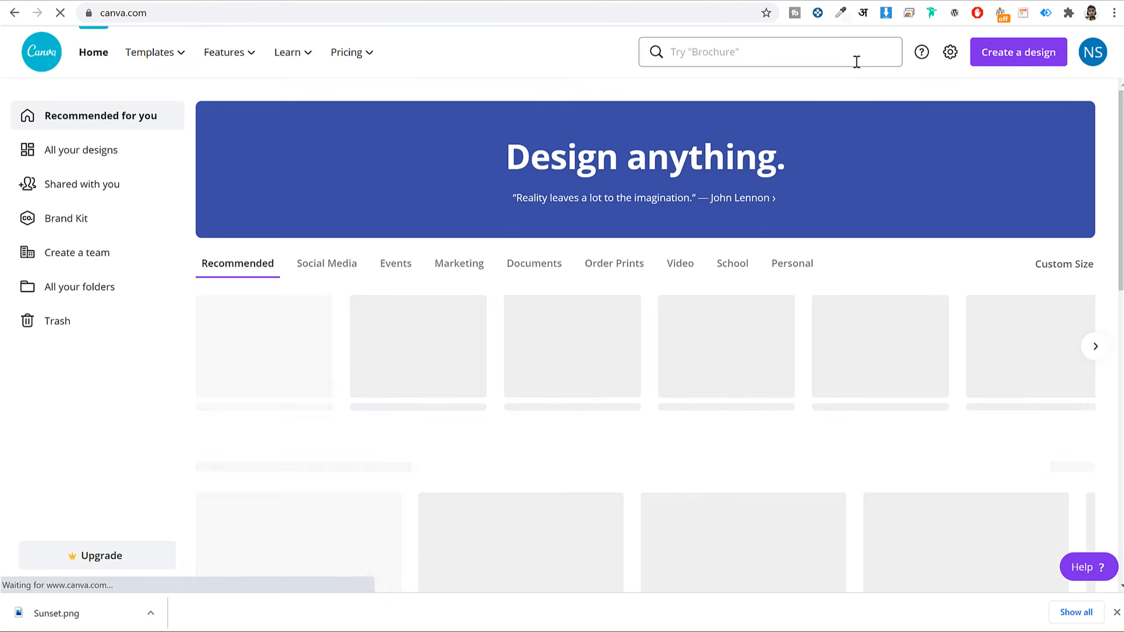
pyautogui.click(1016, 53)
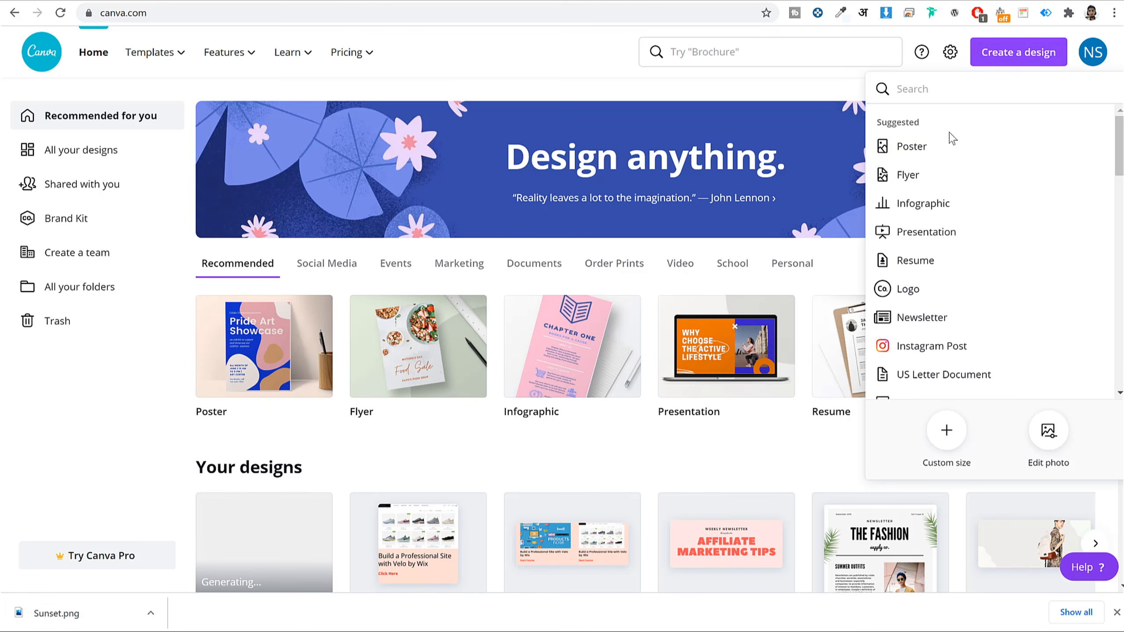
pyautogui.click(945, 431)
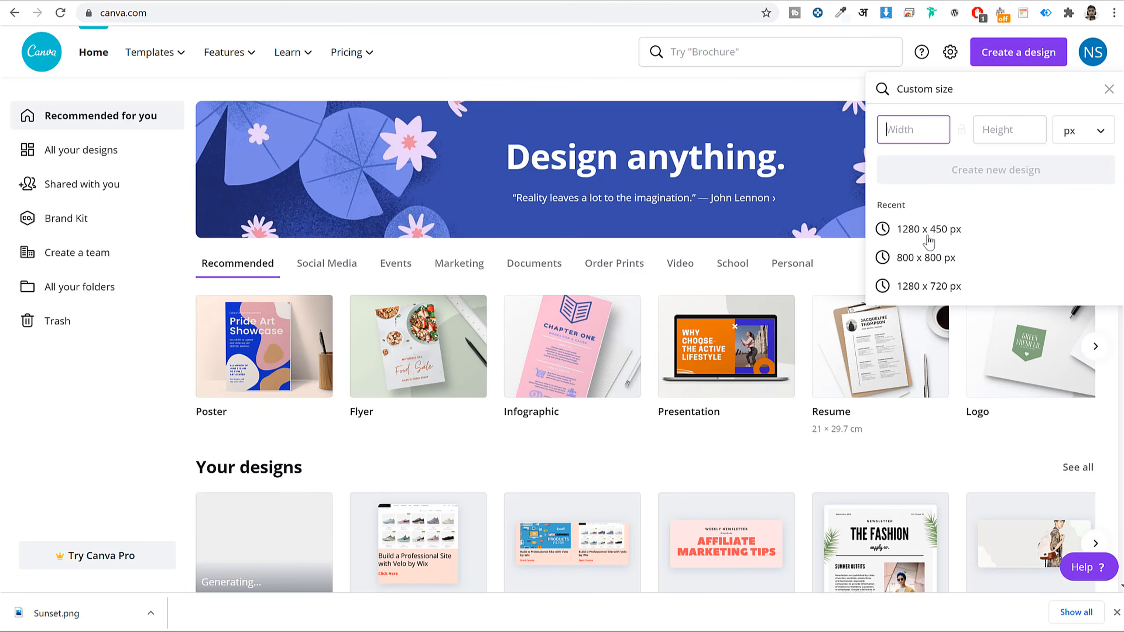
pyautogui.write('900')
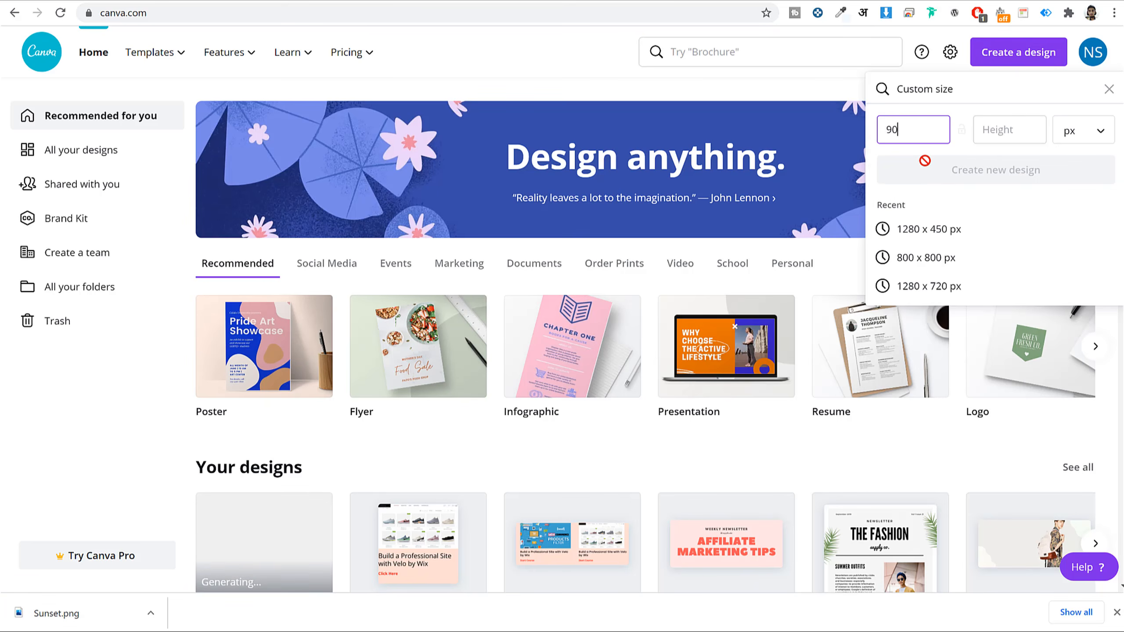
pyautogui.press('Tab')
pyautogui.write('900')
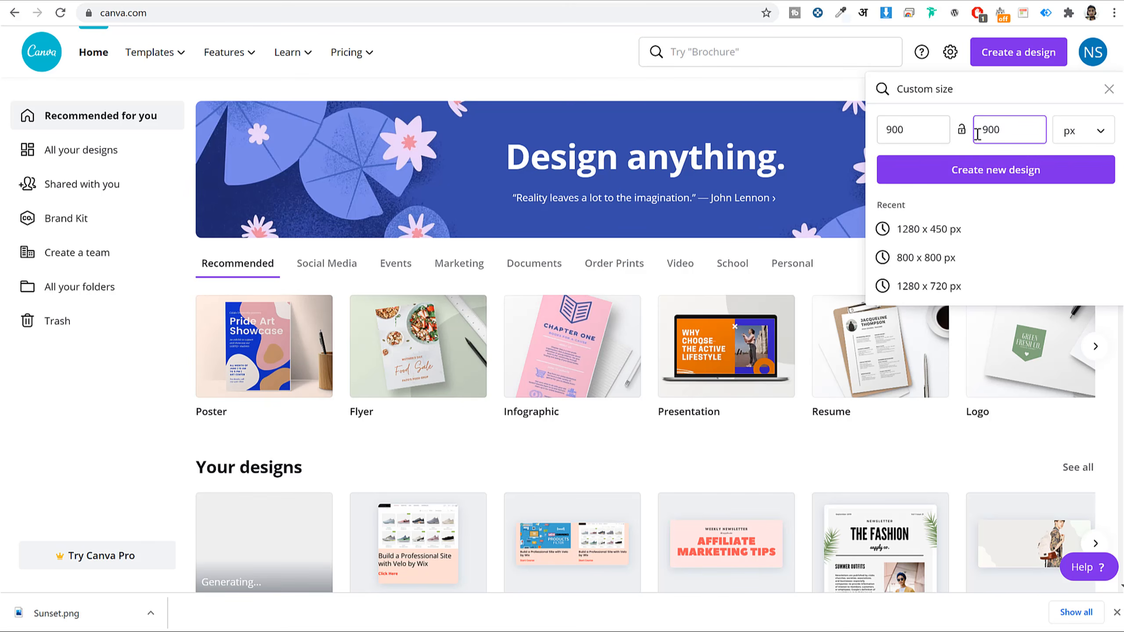
pyautogui.doubleClick(991, 130)
pyautogui.write('800')
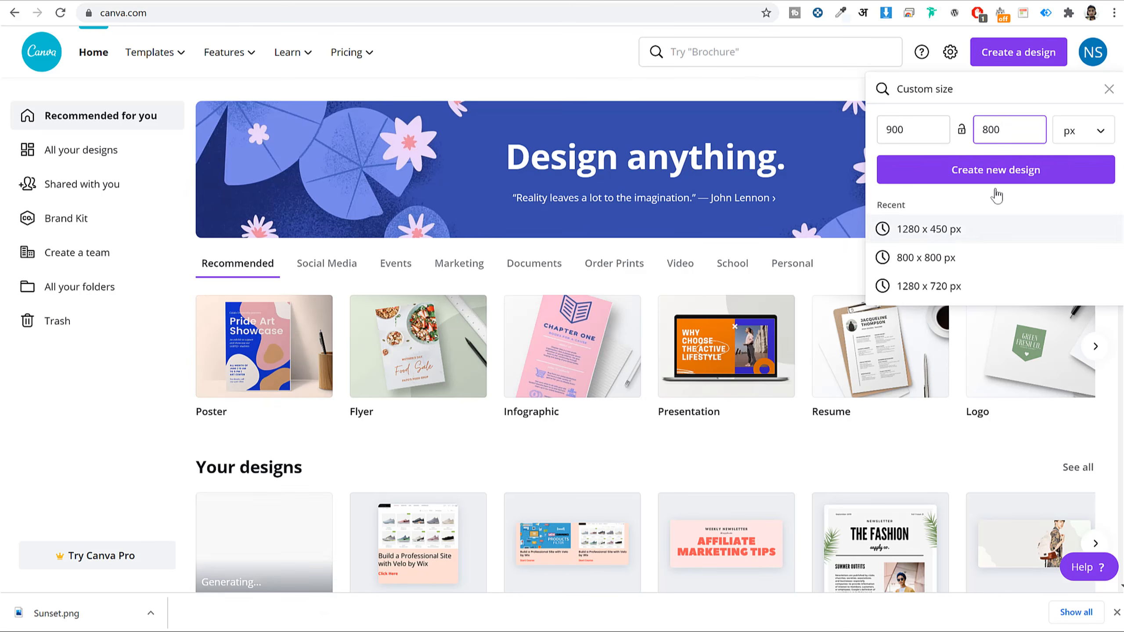
pyautogui.click(989, 166)
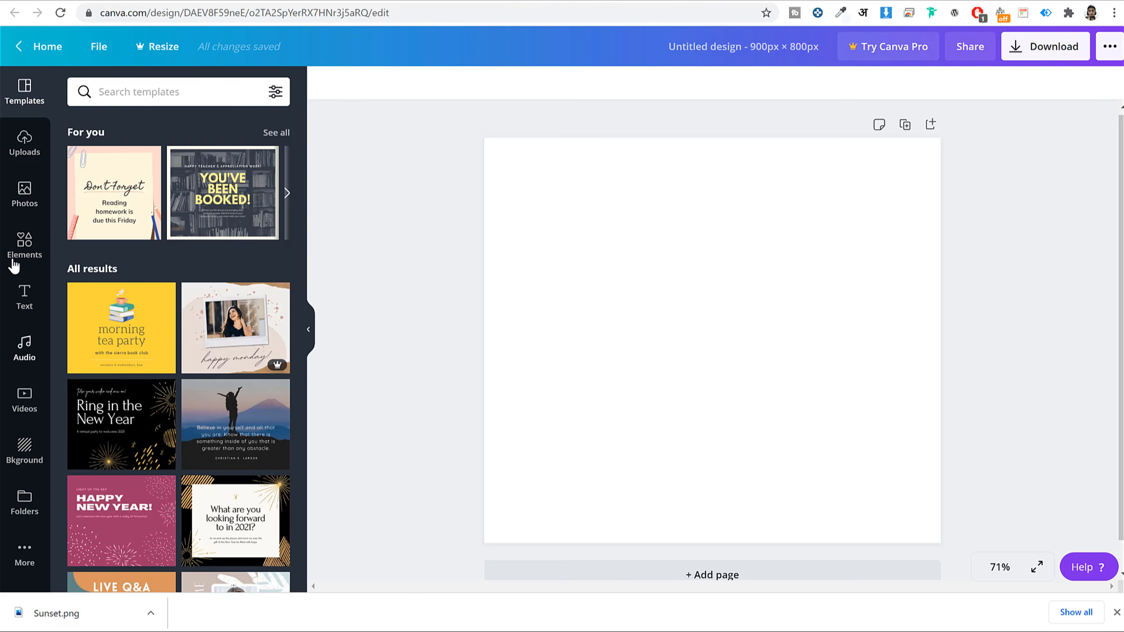
# - View Canva's uploads, then browse the bloggdude.com website in a new tab
pyautogui.click(32, 163)
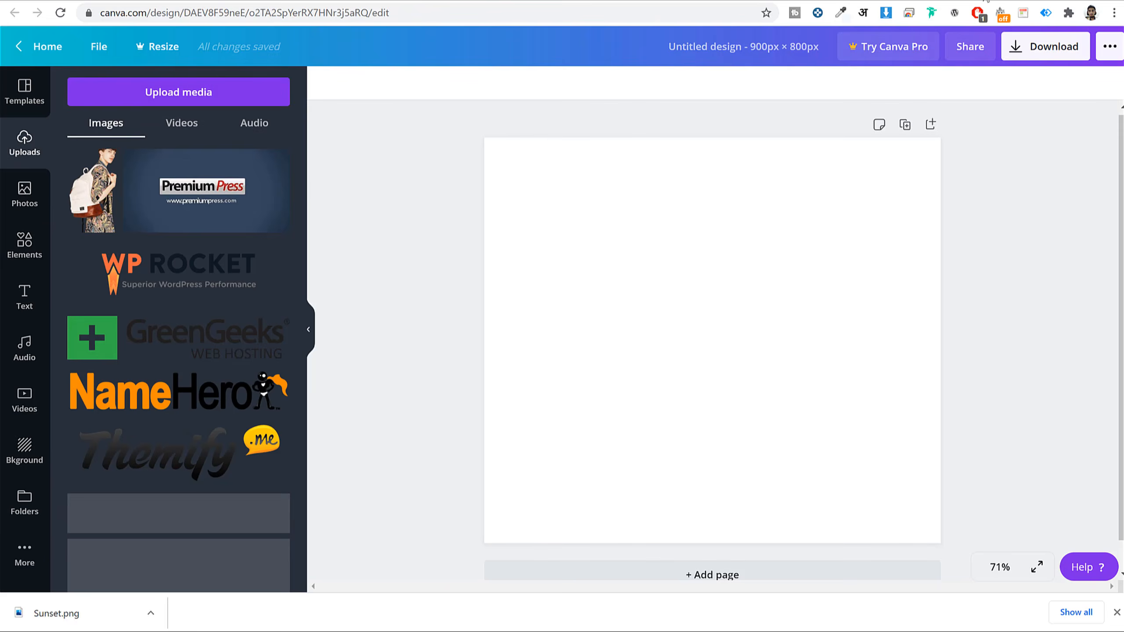
pyautogui.hotkey('ctrl', 't')
pyautogui.write('bloggdude.com')
pyautogui.press('Return')
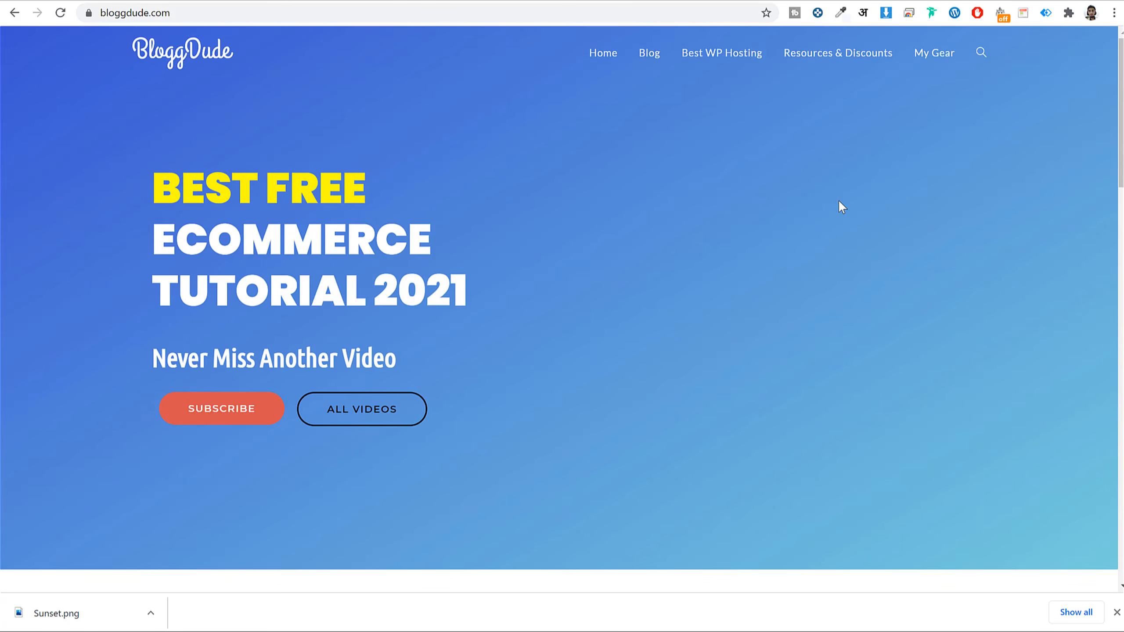
pyautogui.scroll(-5, 840, 204)
pyautogui.scroll(-8, 841, 206)
pyautogui.scroll(3, 903, 125)
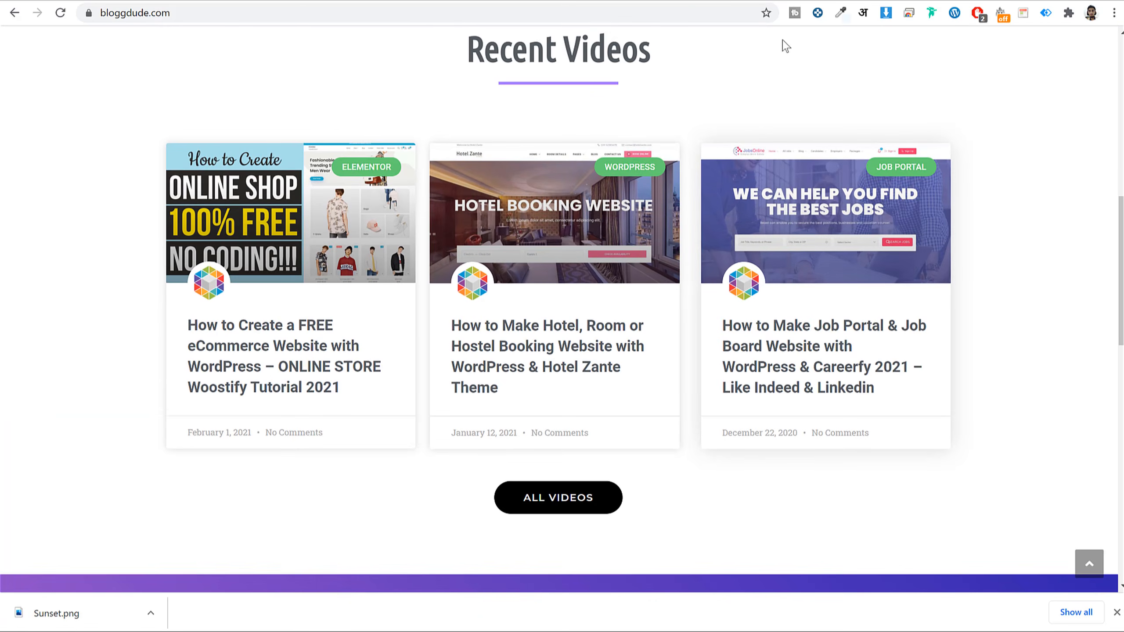
pyautogui.click(787, 0)
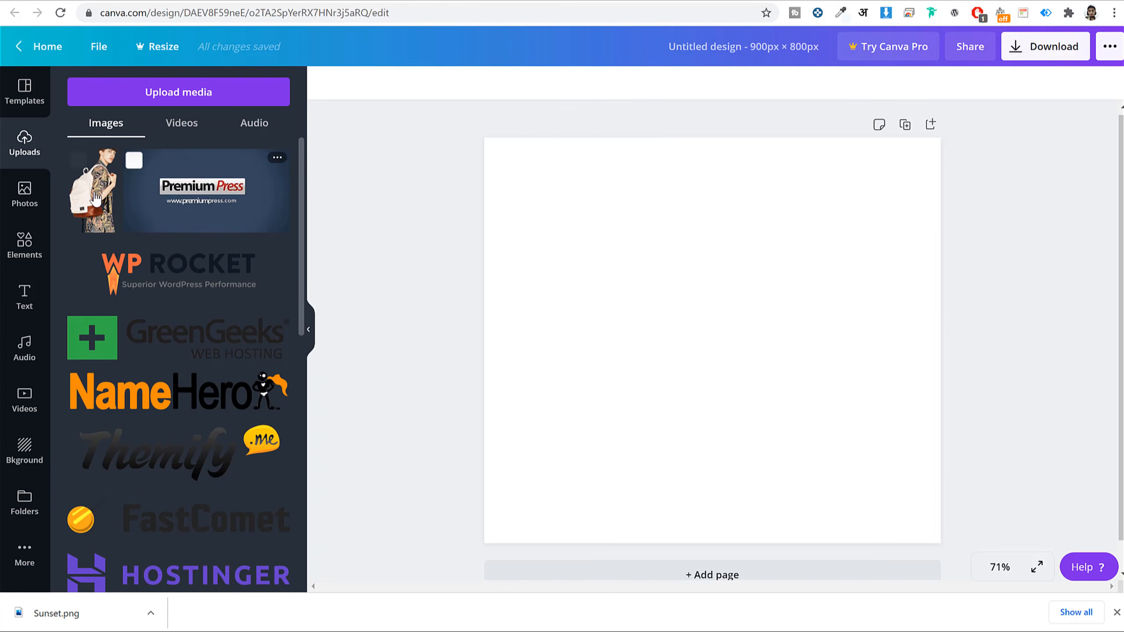
# - Upload the Online Shop thumbnail from the Woostify folder on the device
pyautogui.click(207, 96)
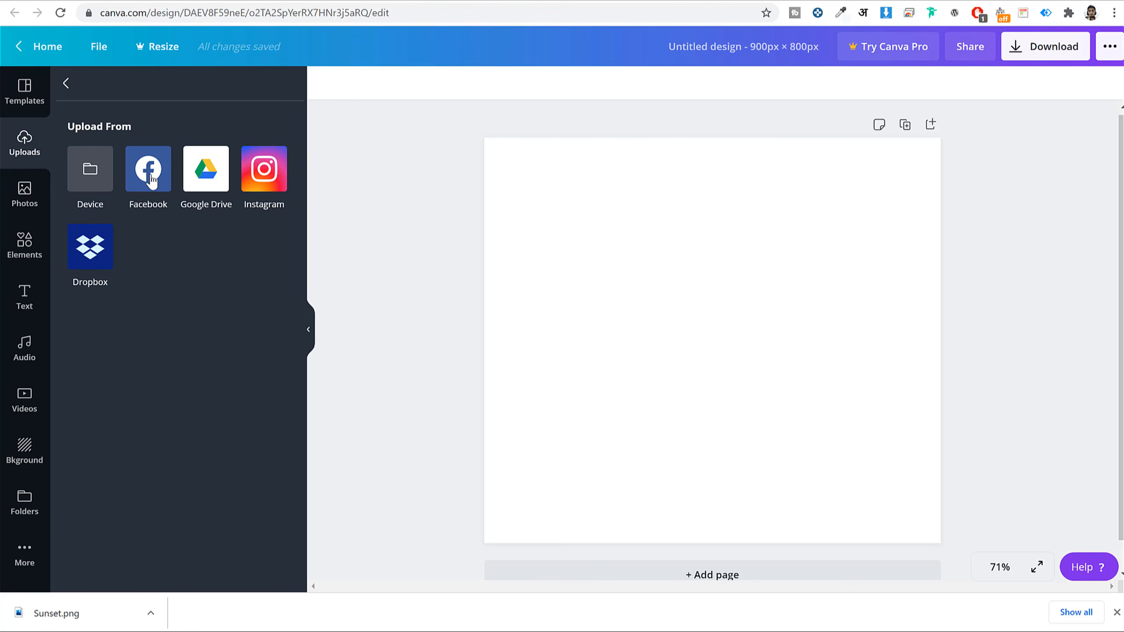
pyautogui.click(105, 181)
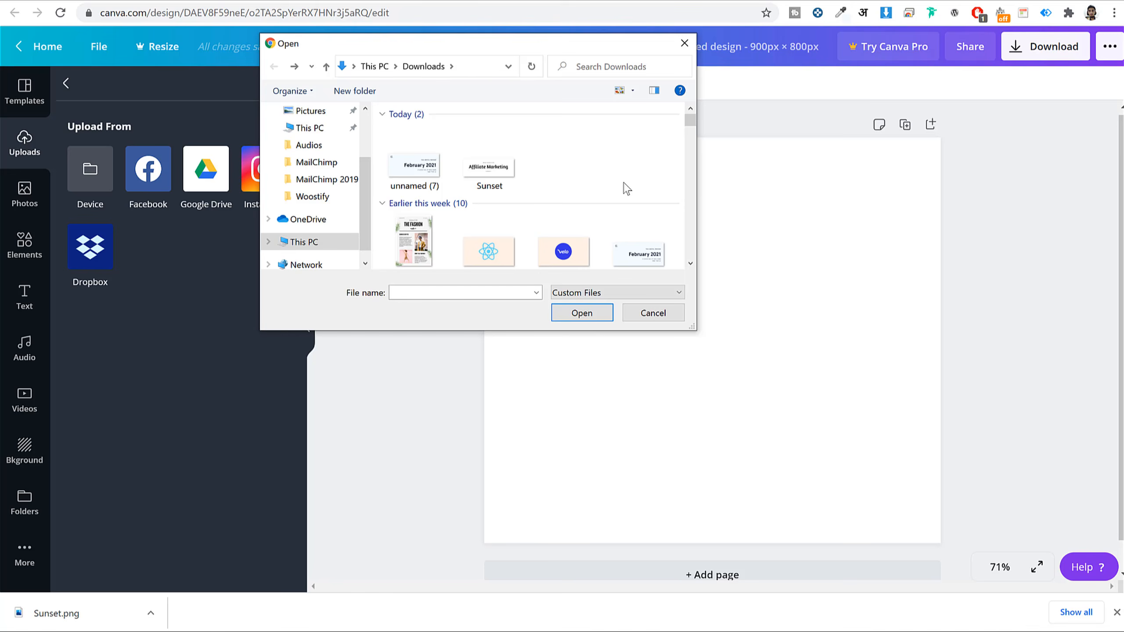
pyautogui.click(321, 197)
pyautogui.click(622, 152)
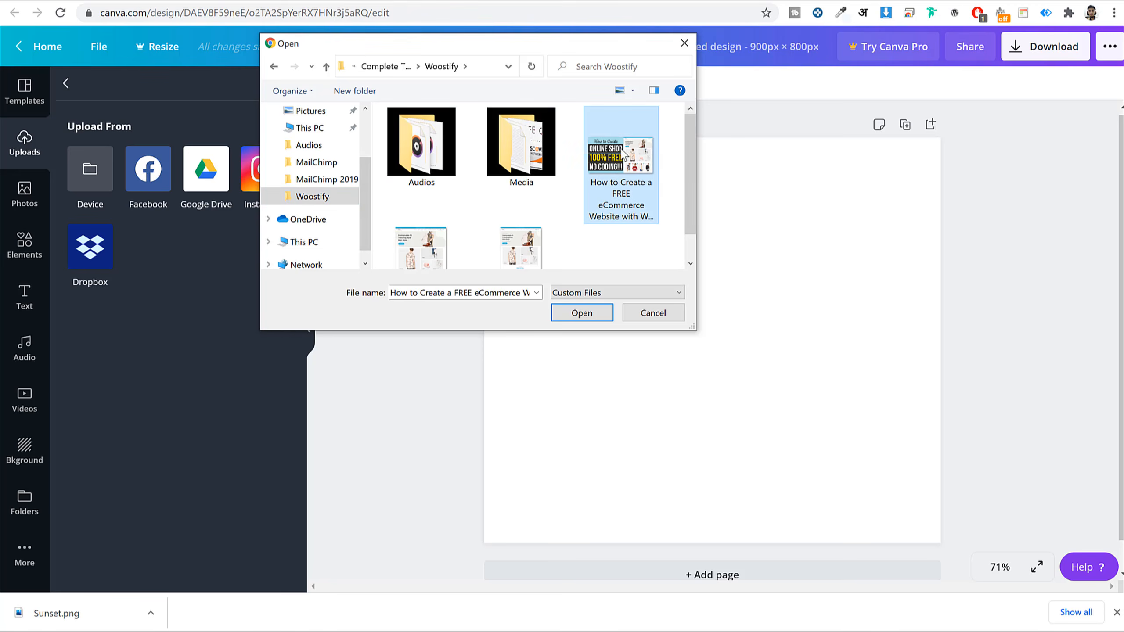
pyautogui.click(582, 315)
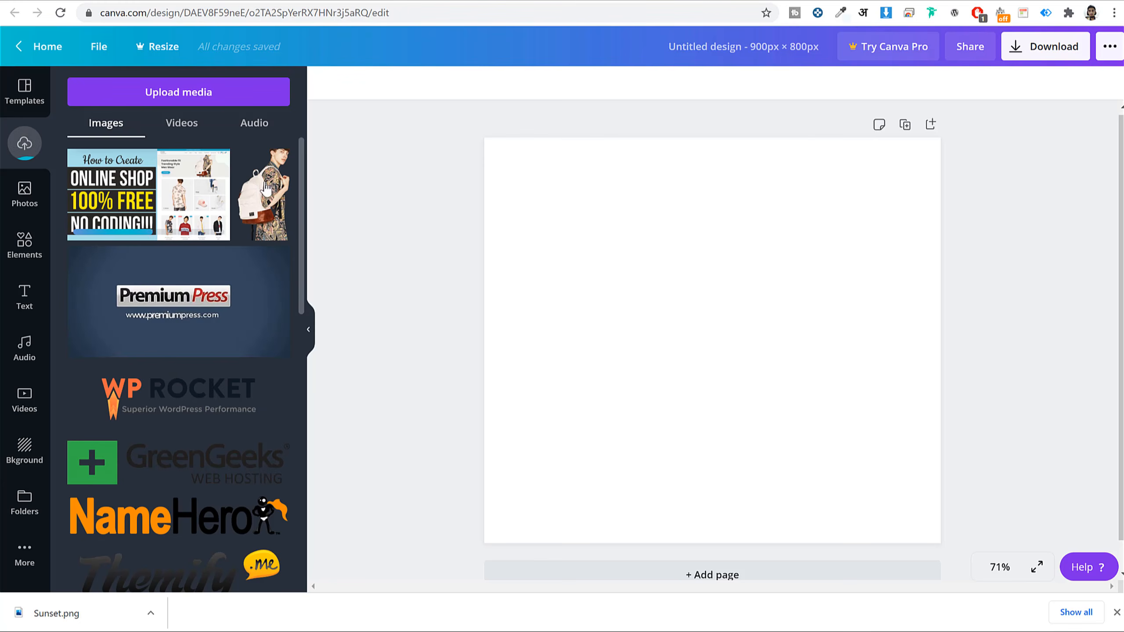
# - Add the thumbnail at the page's top-left and stretch it to 900 × 506 px
pyautogui.click(132, 197)
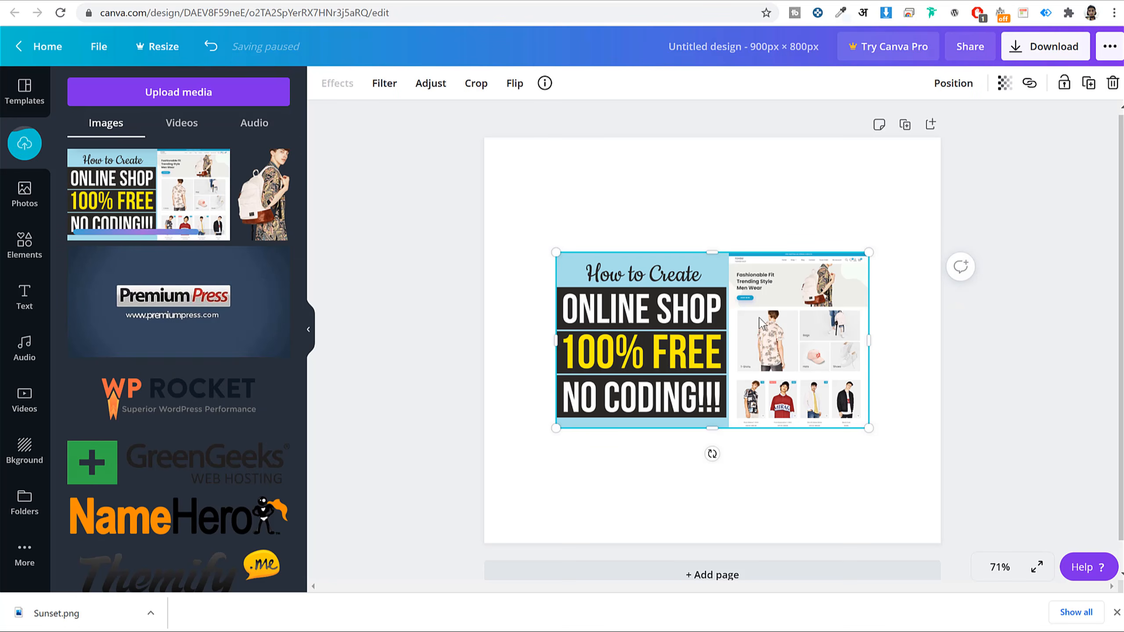
pyautogui.moveTo(750, 307); pyautogui.dragTo(680, 194)
pyautogui.moveTo(797, 313); pyautogui.dragTo(937, 402)
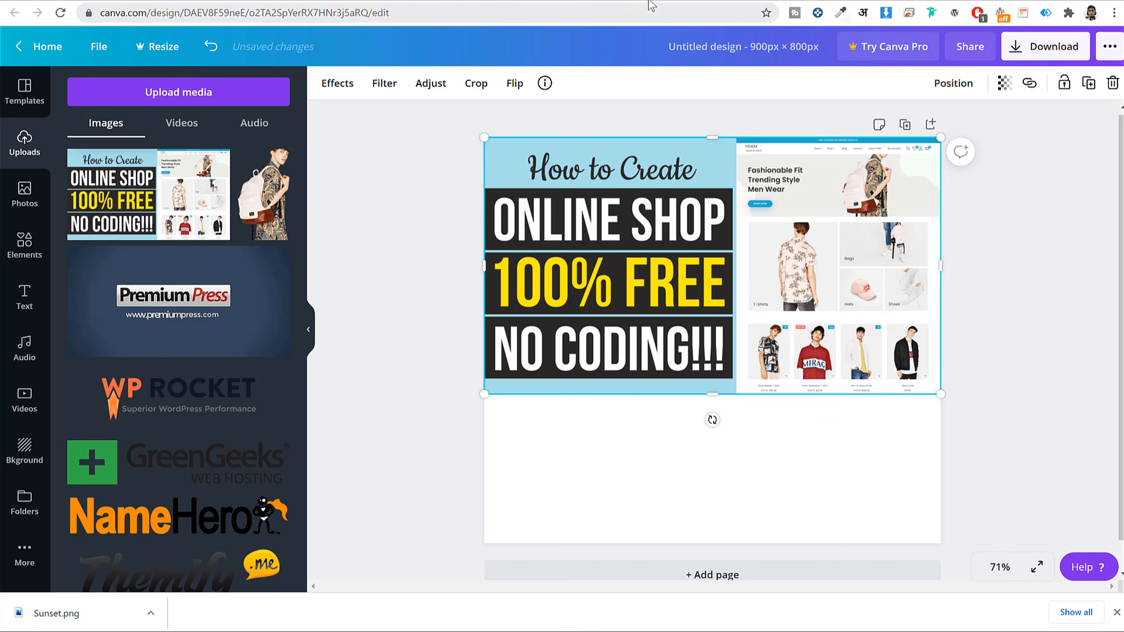
# - Review the Mailchimp template and the Gmail 'Build a Professional Site with Velo by Wix' heading
pyautogui.click(412, 1)
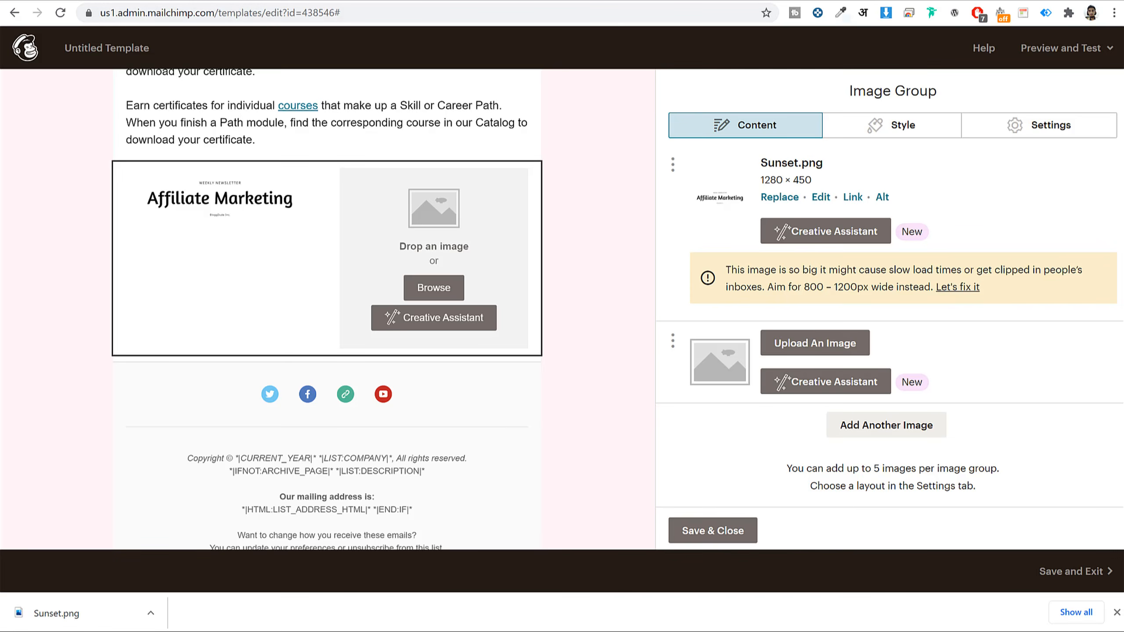
pyautogui.click(553, 0)
pyautogui.click(1014, 398)
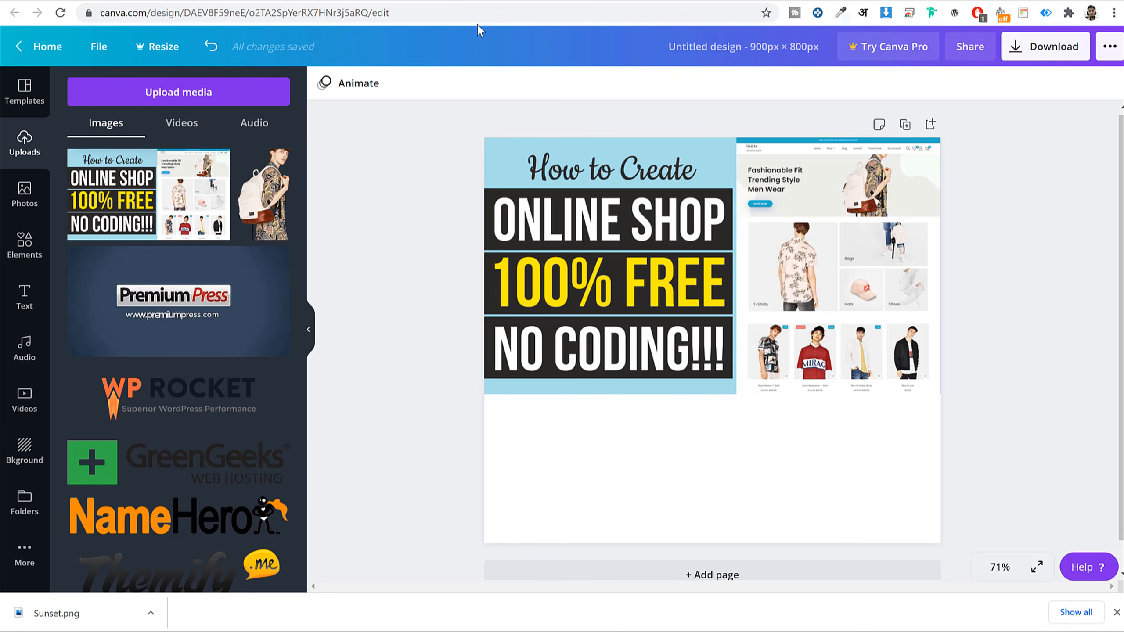
pyautogui.click(527, 1)
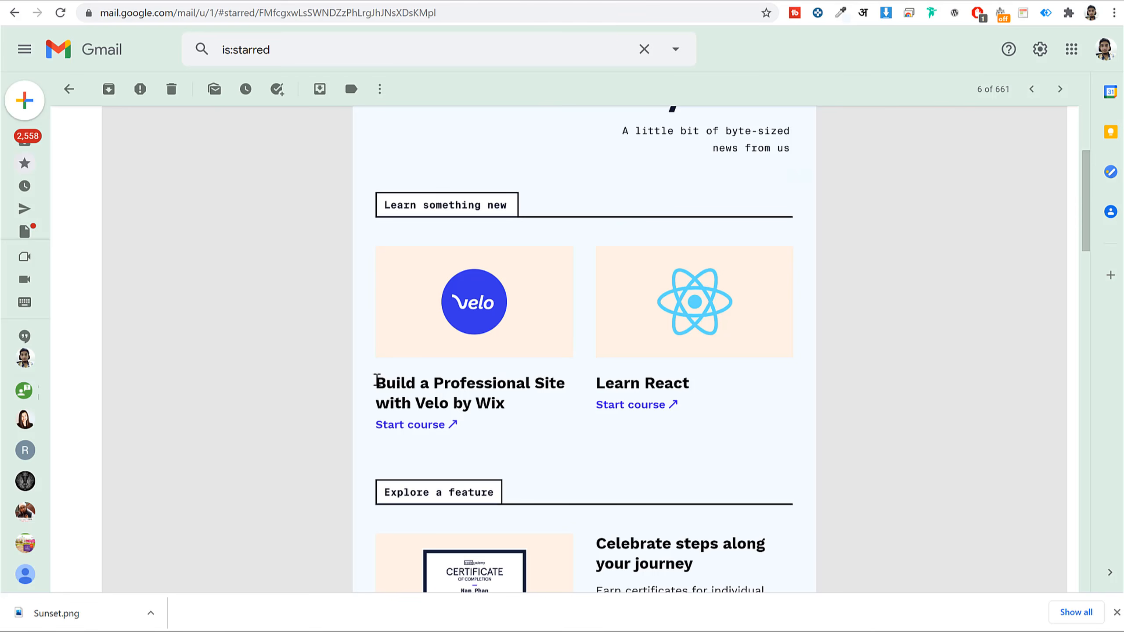
pyautogui.moveTo(376, 380); pyautogui.dragTo(535, 406)
pyautogui.hotkey('ctrl', 'c')
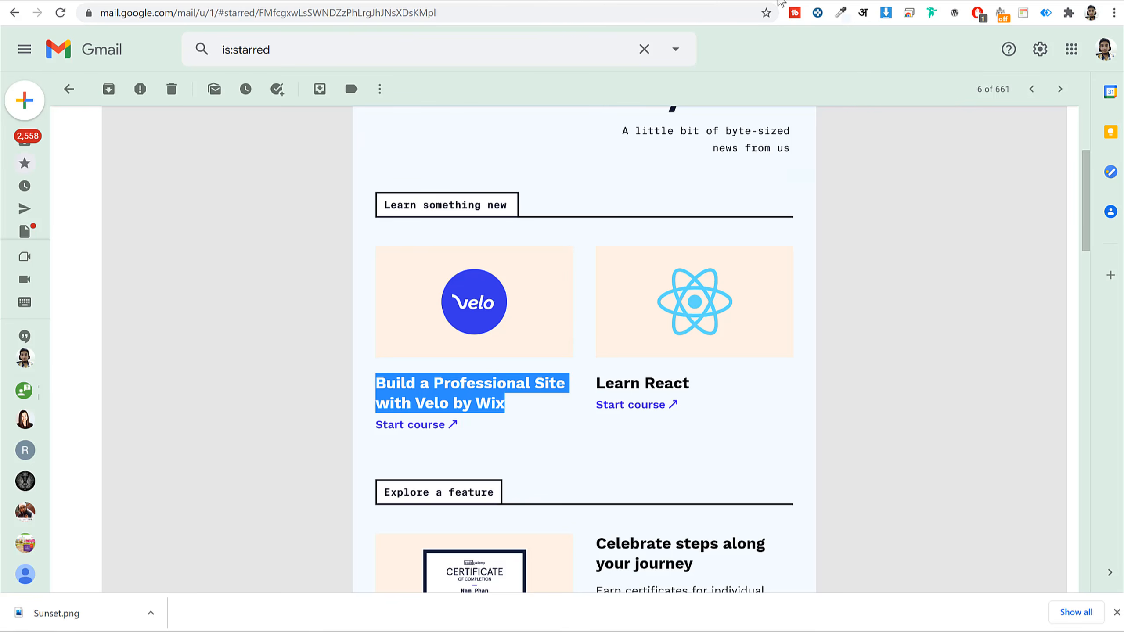
pyautogui.click(781, 2)
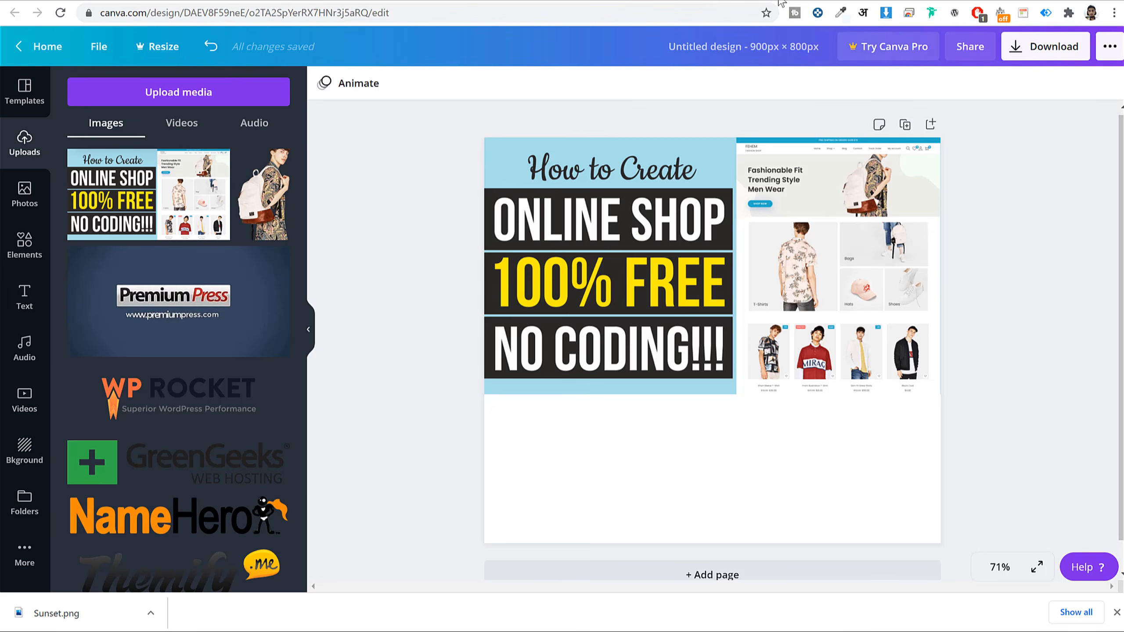
# - Add a subheading text box with the pasted Velo course title and place it below the thumbnail
pyautogui.click(19, 310)
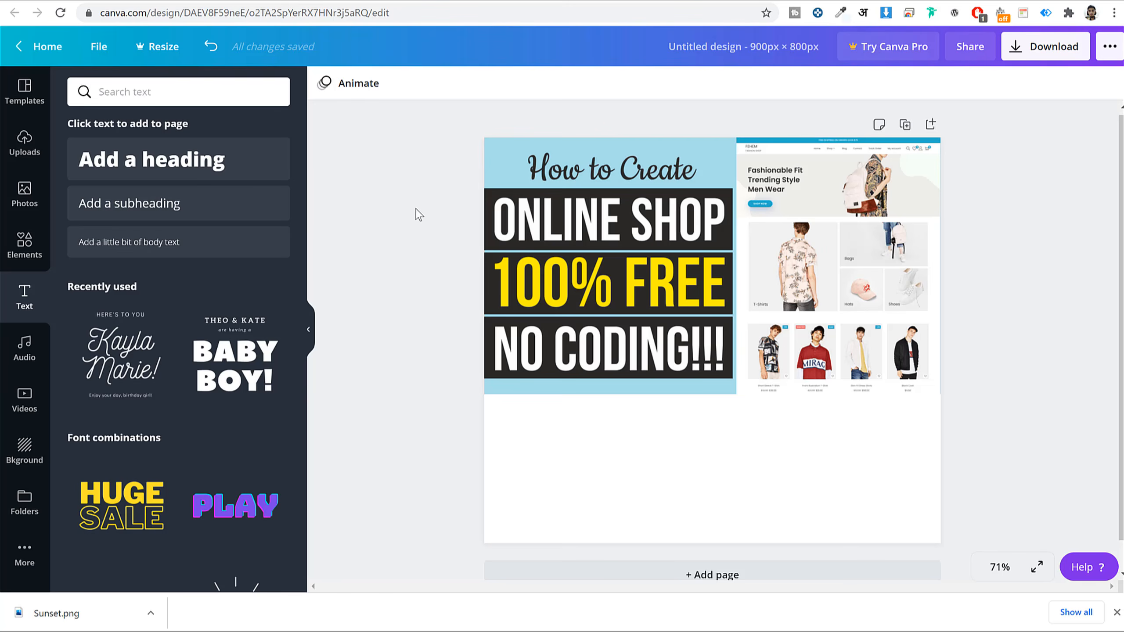
pyautogui.click(183, 208)
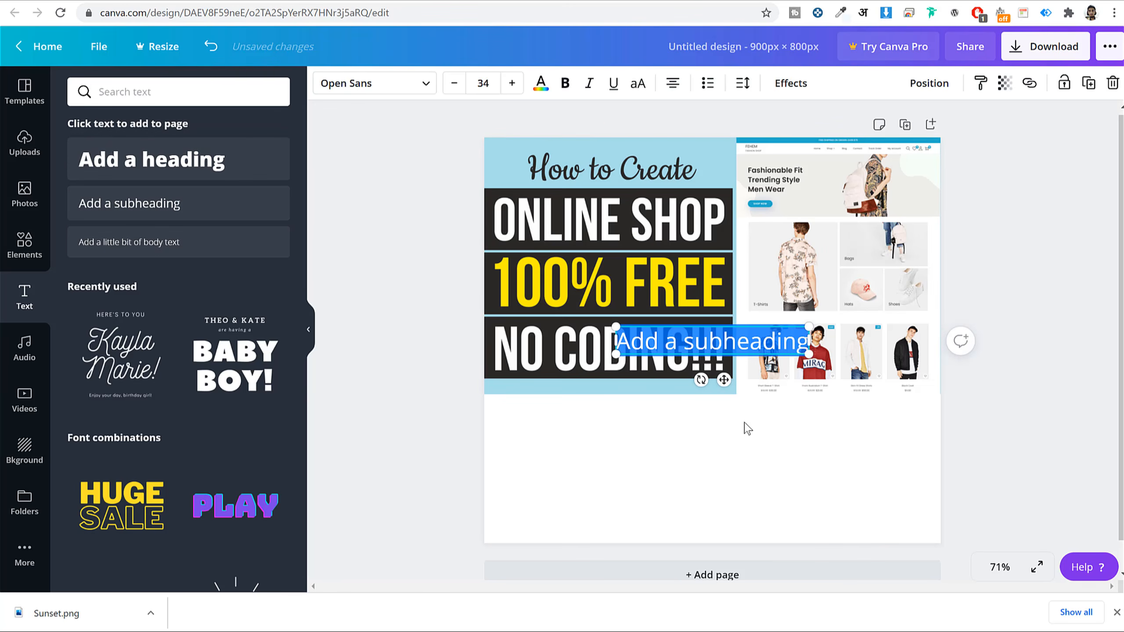
pyautogui.hotkey('ctrl', 'v')
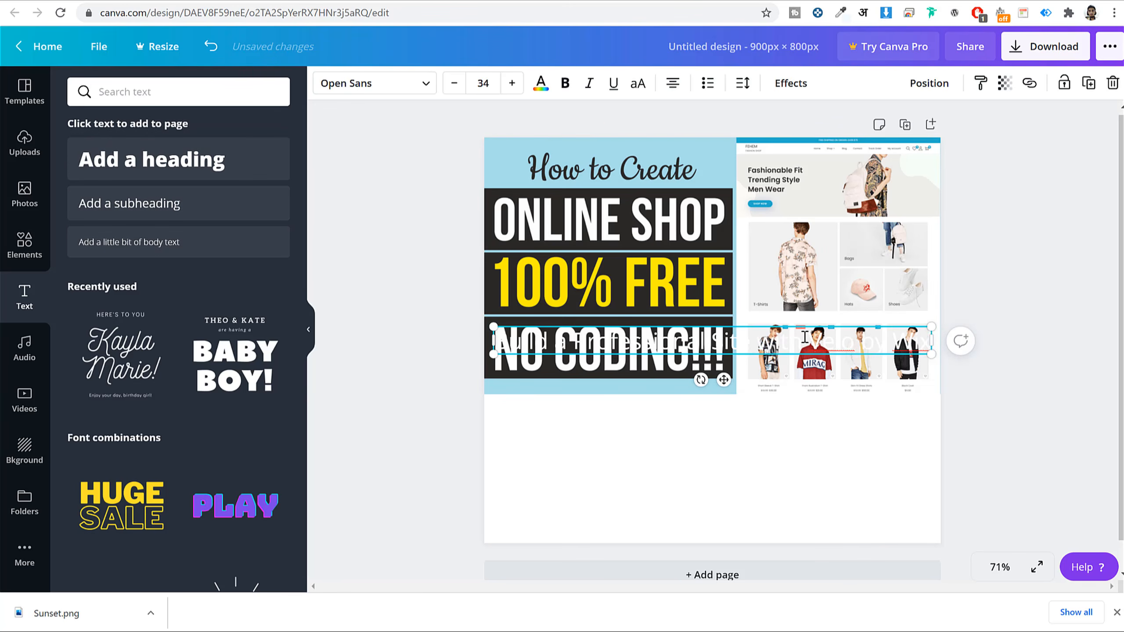
pyautogui.moveTo(807, 325); pyautogui.dragTo(765, 405)
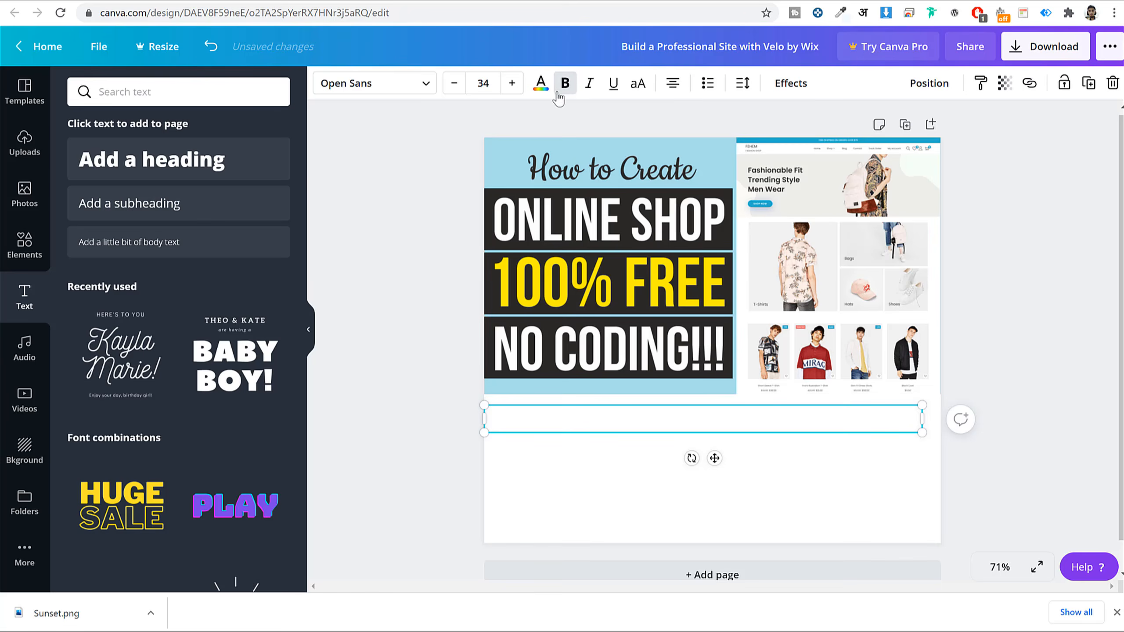
# - Make the title black, in Poppins Medium, and left-aligned
pyautogui.click(543, 88)
pyautogui.click(151, 293)
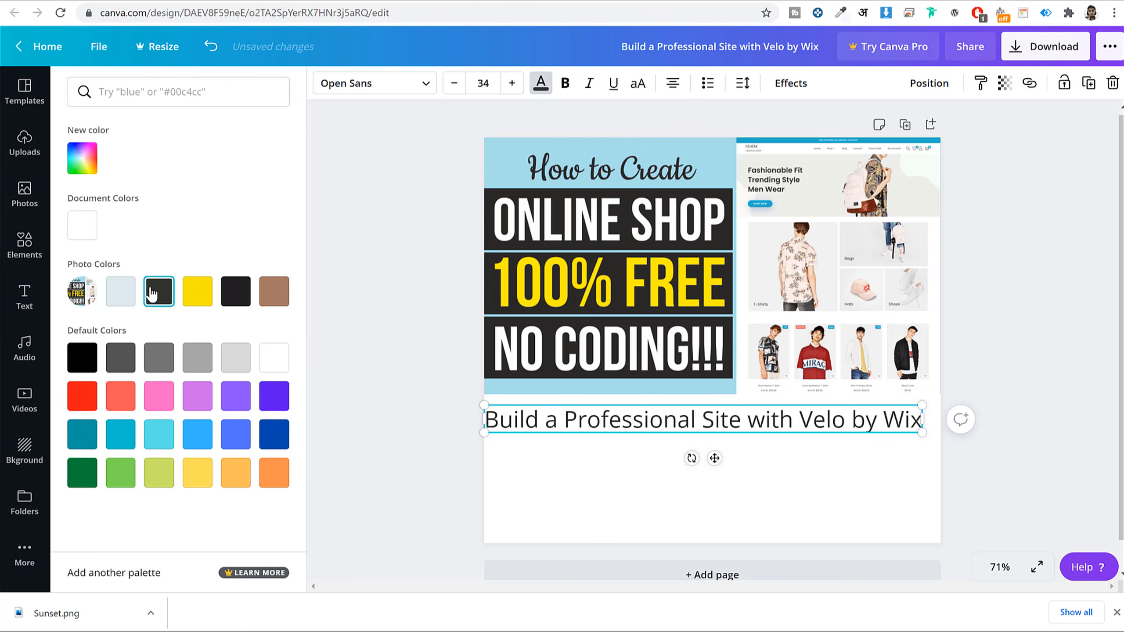
pyautogui.click(78, 357)
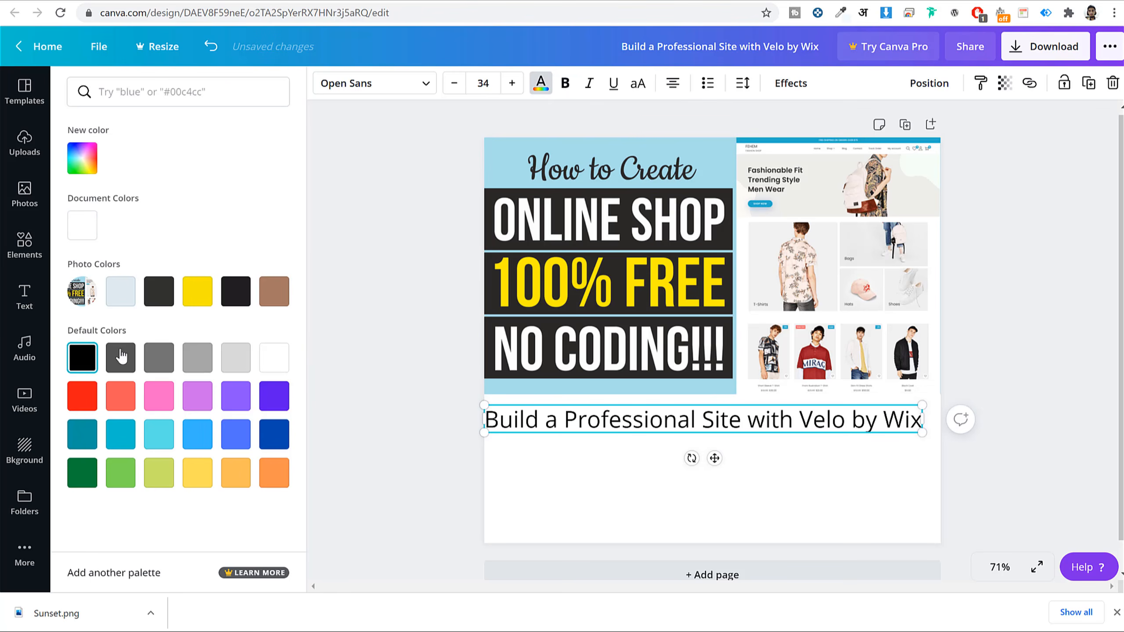
pyautogui.click(349, 86)
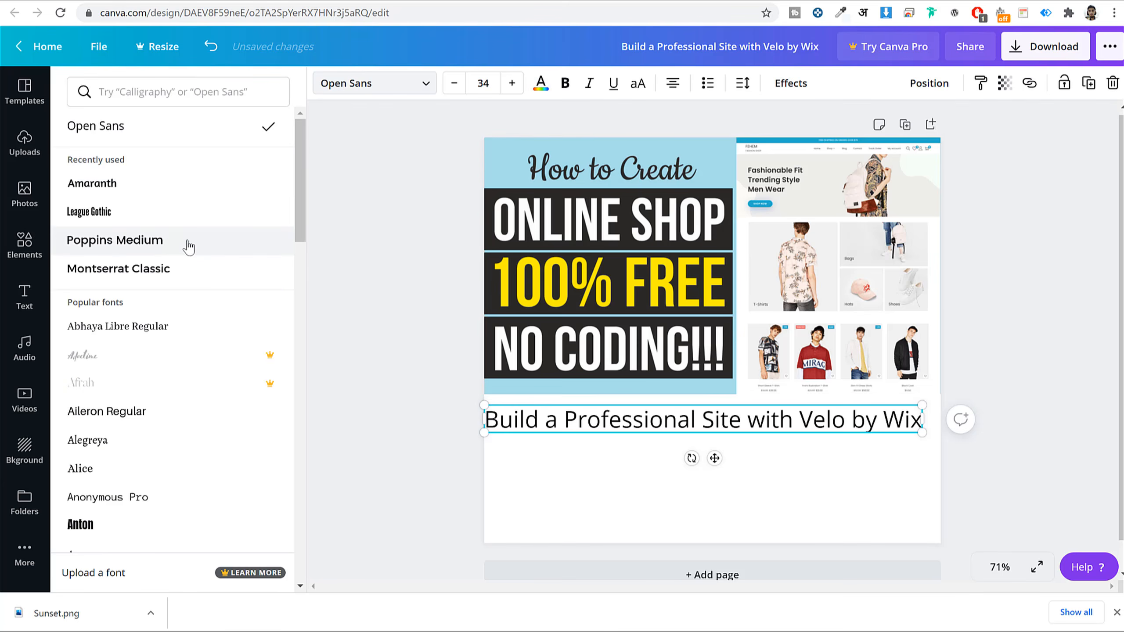
pyautogui.click(171, 245)
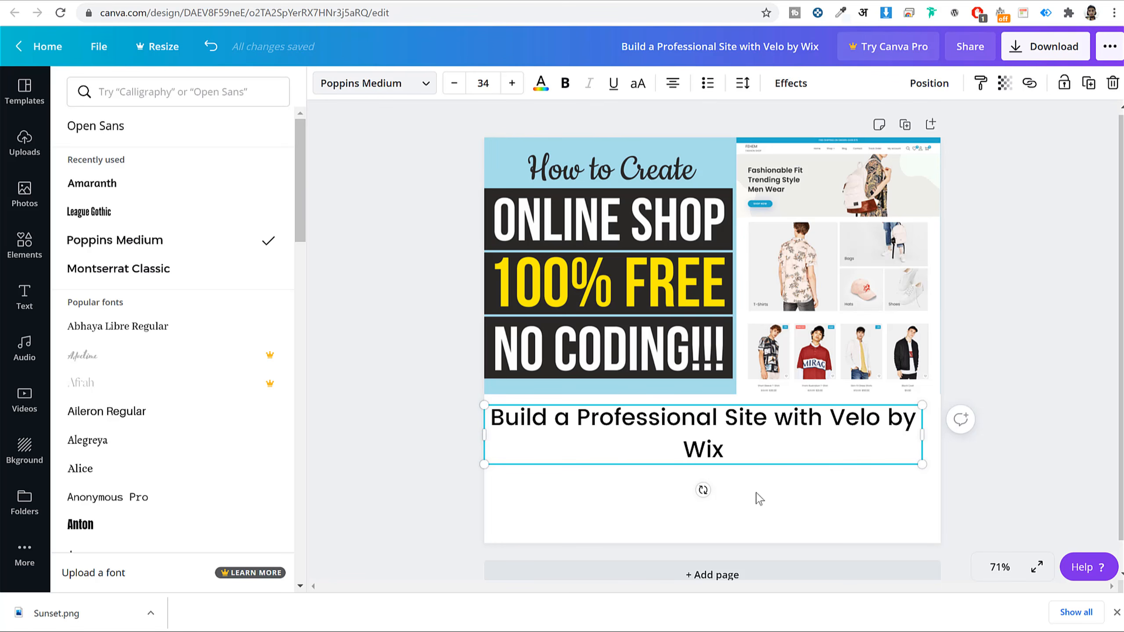
pyautogui.click(672, 83)
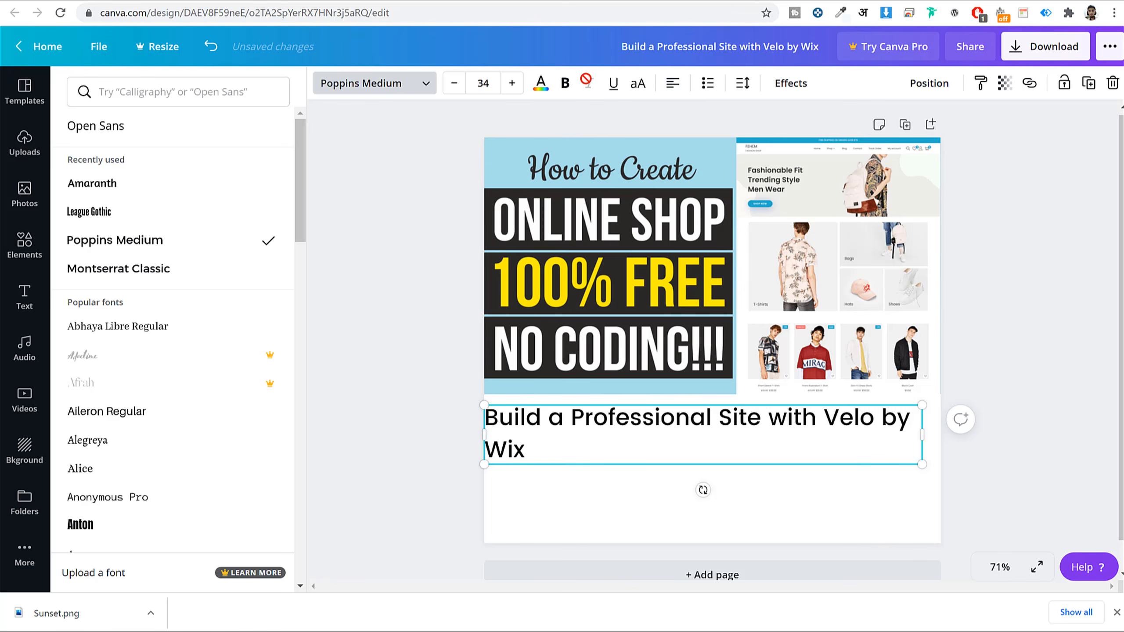
# - Enlarge the title to font size 46 so it fills two lines, then deselect it
pyautogui.click(512, 83)
pyautogui.click(512, 83)
pyautogui.click(512, 83)
pyautogui.click(512, 83)
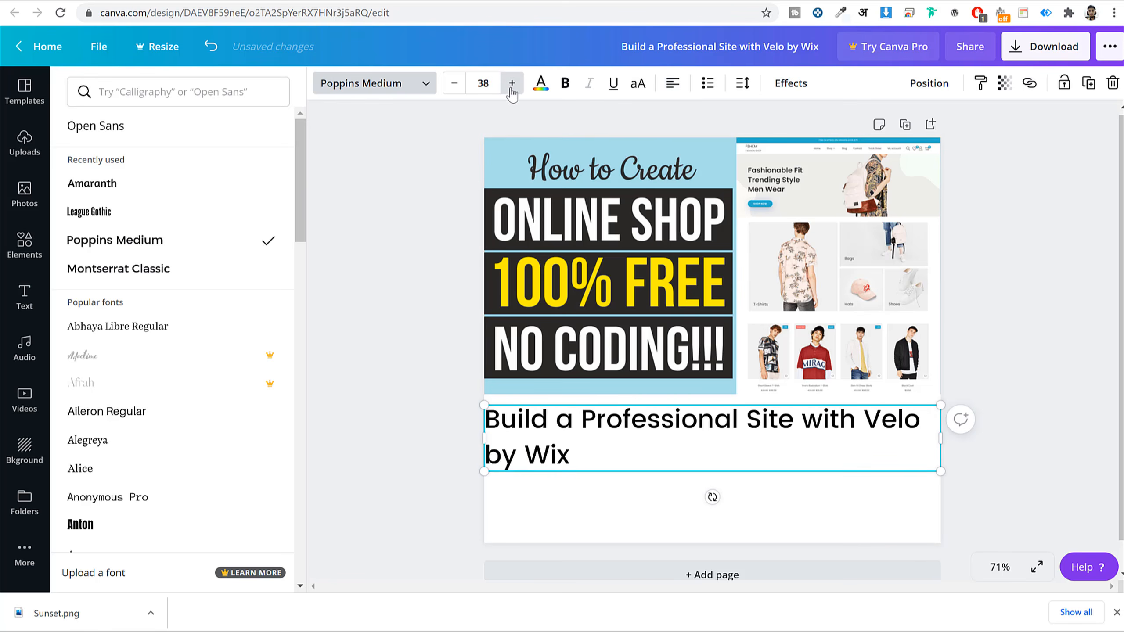
pyautogui.click(512, 83)
pyautogui.click(512, 83)
pyautogui.click(512, 83)
pyautogui.click(512, 83)
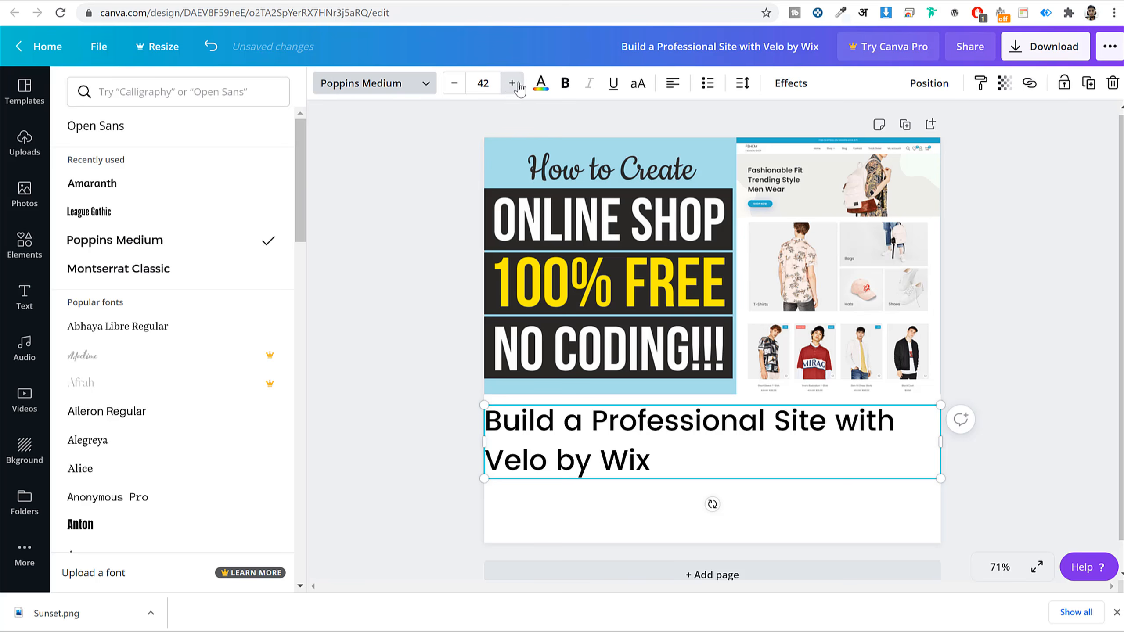
pyautogui.click(512, 83)
pyautogui.click(511, 83)
pyautogui.click(511, 83)
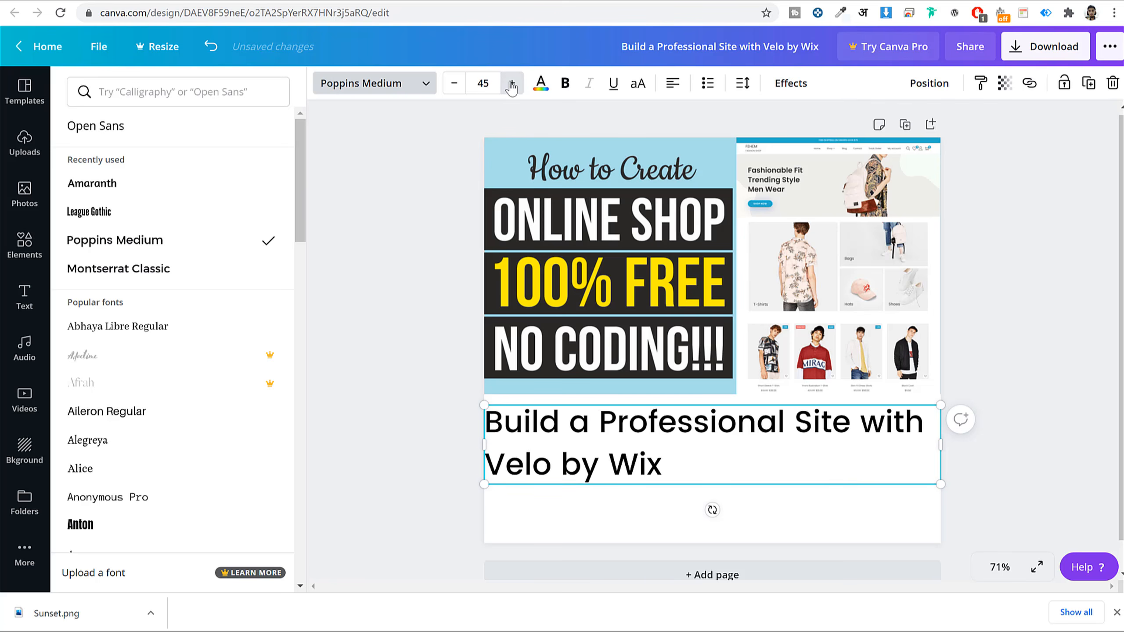
pyautogui.click(512, 83)
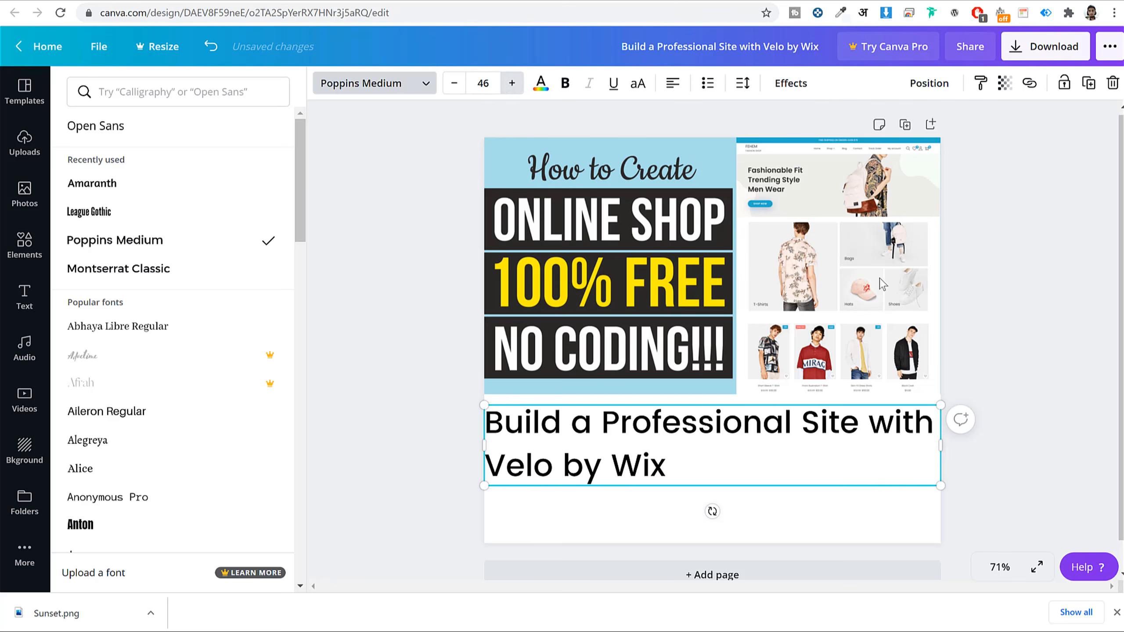
pyautogui.click(1024, 349)
pyautogui.click(1028, 345)
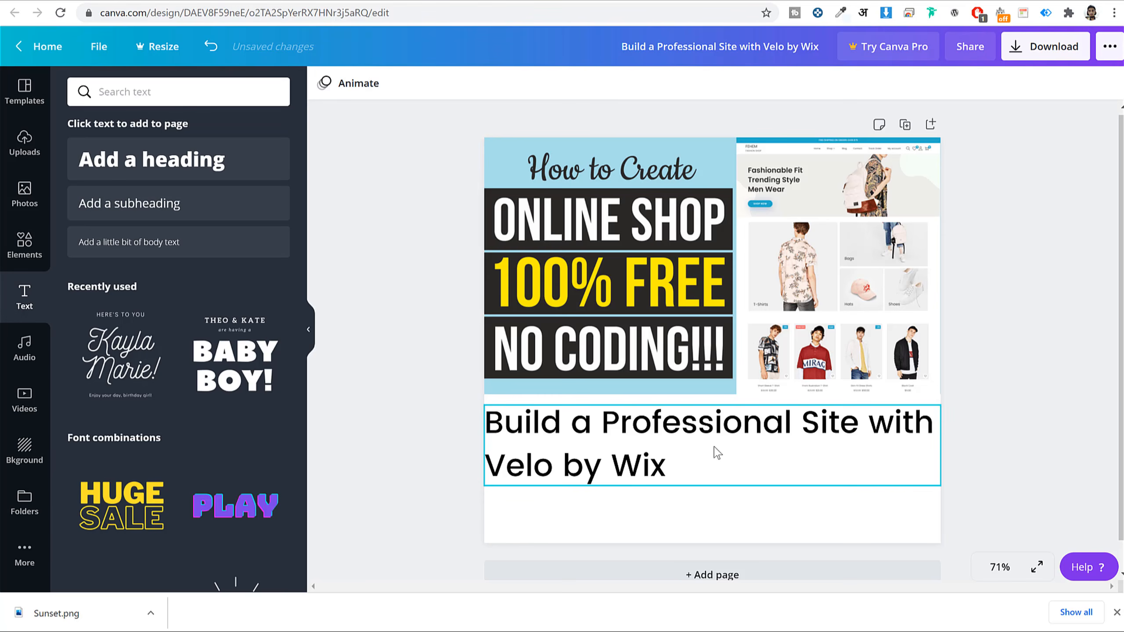
# - Scroll the email, then highlight and clear the Velo course card section
pyautogui.scroll(-1, 708, 449)
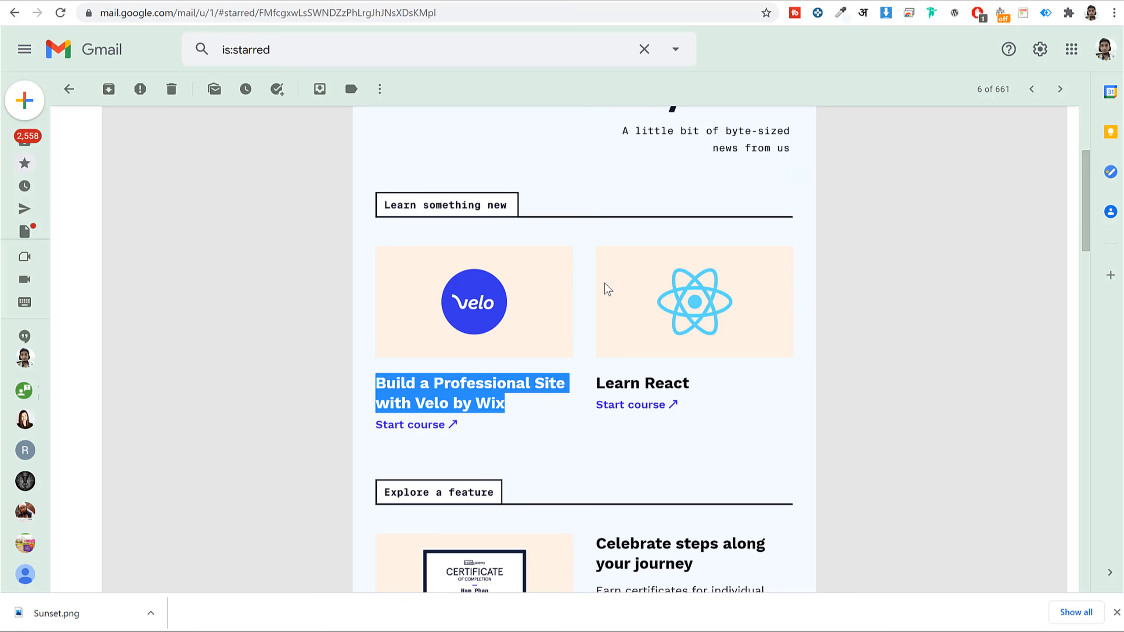
pyautogui.click(419, 451)
pyautogui.moveTo(363, 430); pyautogui.dragTo(472, 432)
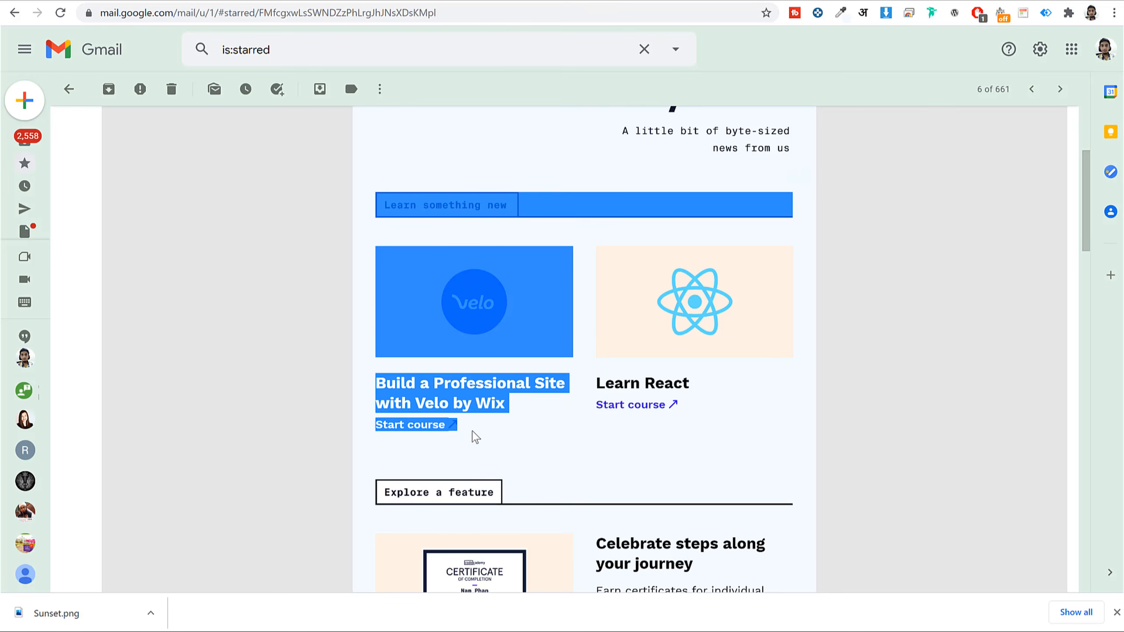
pyautogui.click(472, 439)
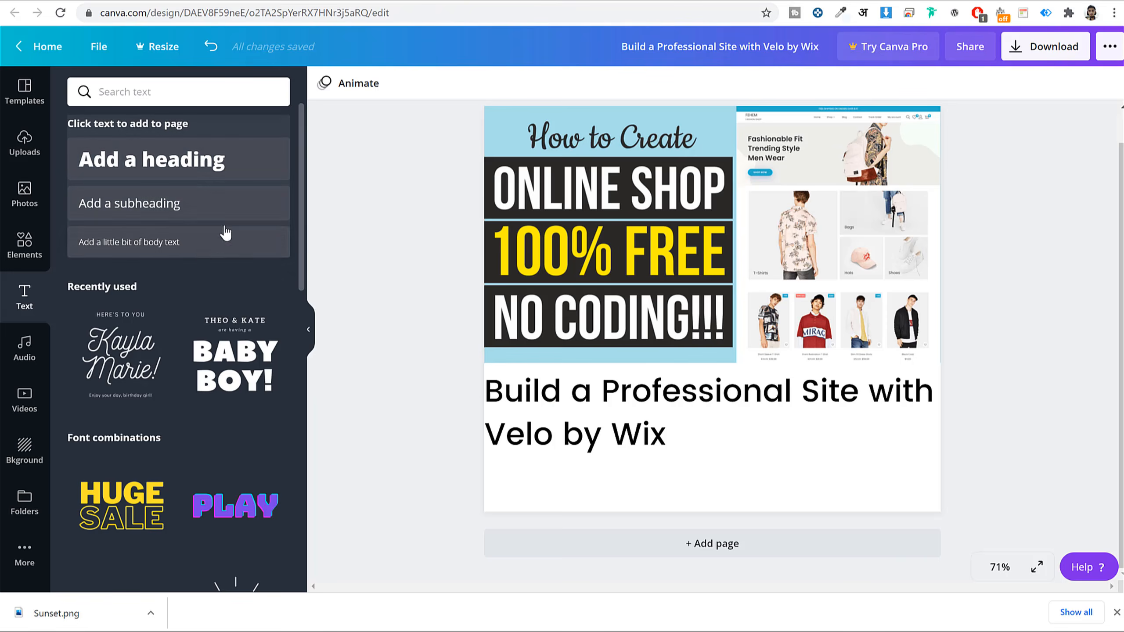
# - Add a body text box below the Velo title and delete its placeholder text
pyautogui.click(164, 246)
pyautogui.moveTo(733, 307); pyautogui.dragTo(689, 487)
pyautogui.click(945, 304)
pyautogui.doubleClick(688, 487)
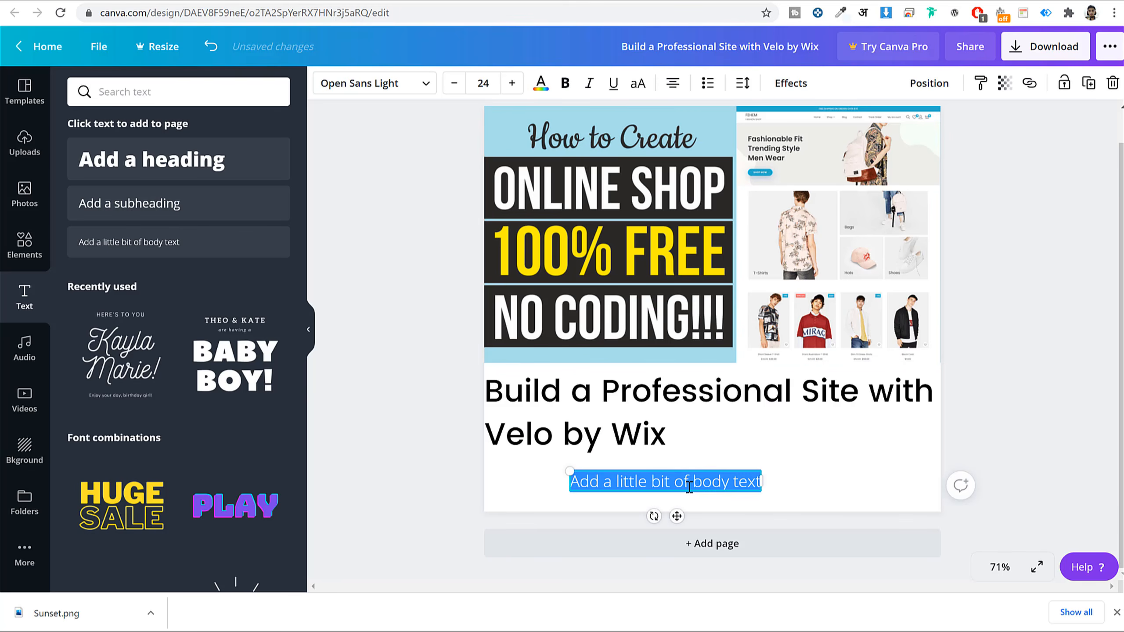
pyautogui.press('BackSpace')
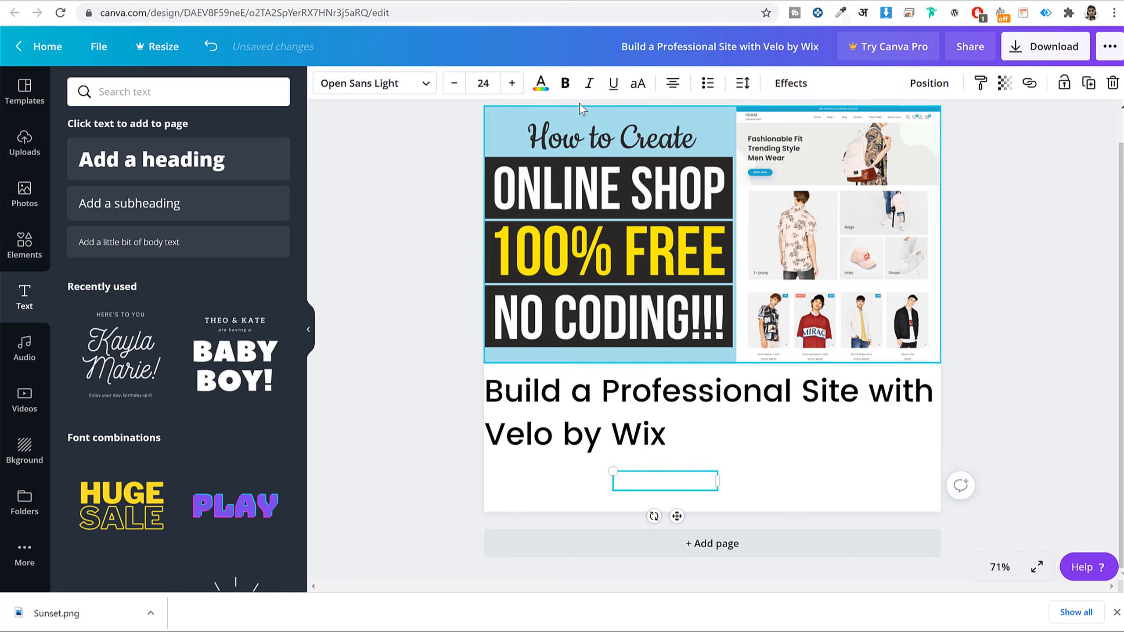
# - Paste 'Watch Video >' into the box and settle on red text after trying blues
pyautogui.click(540, 84)
pyautogui.write('Watch Video >')
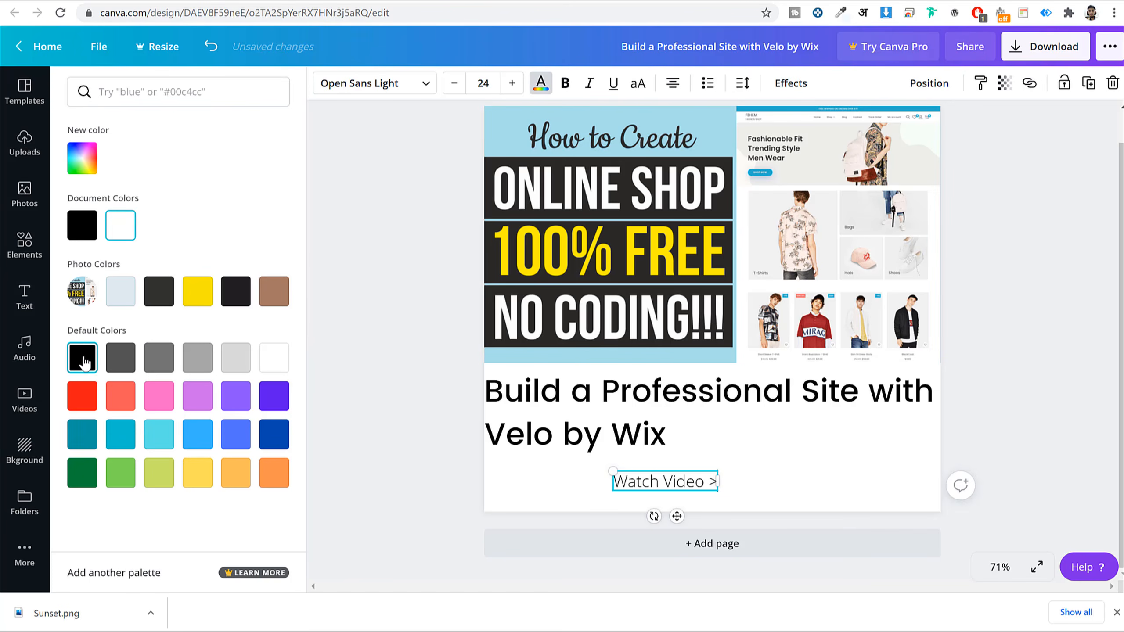
pyautogui.click(86, 399)
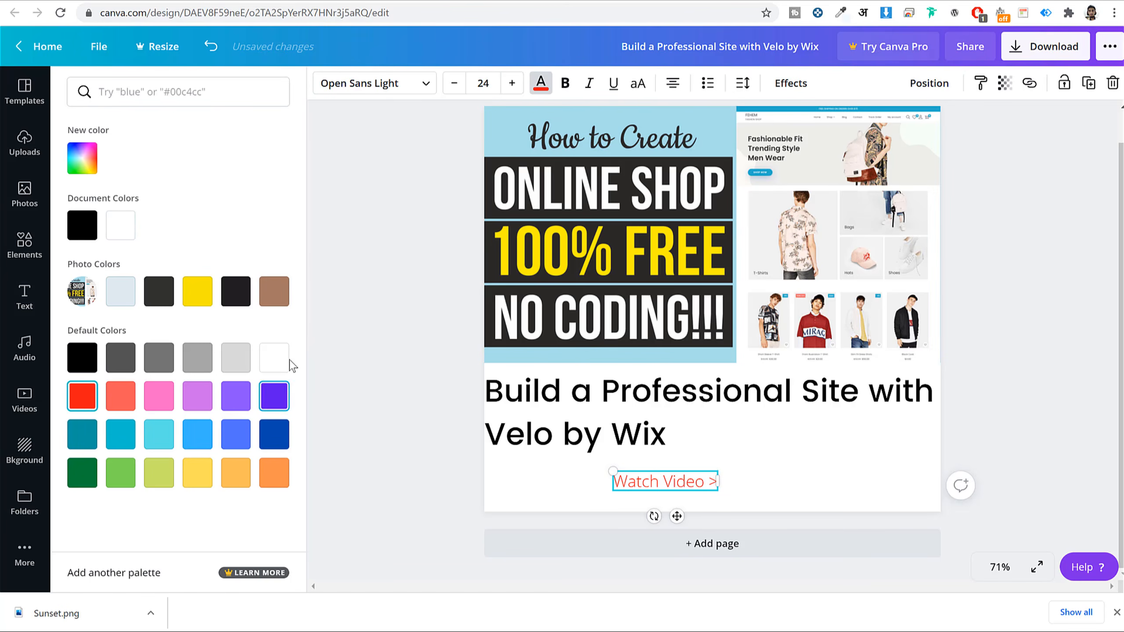
pyautogui.click(274, 435)
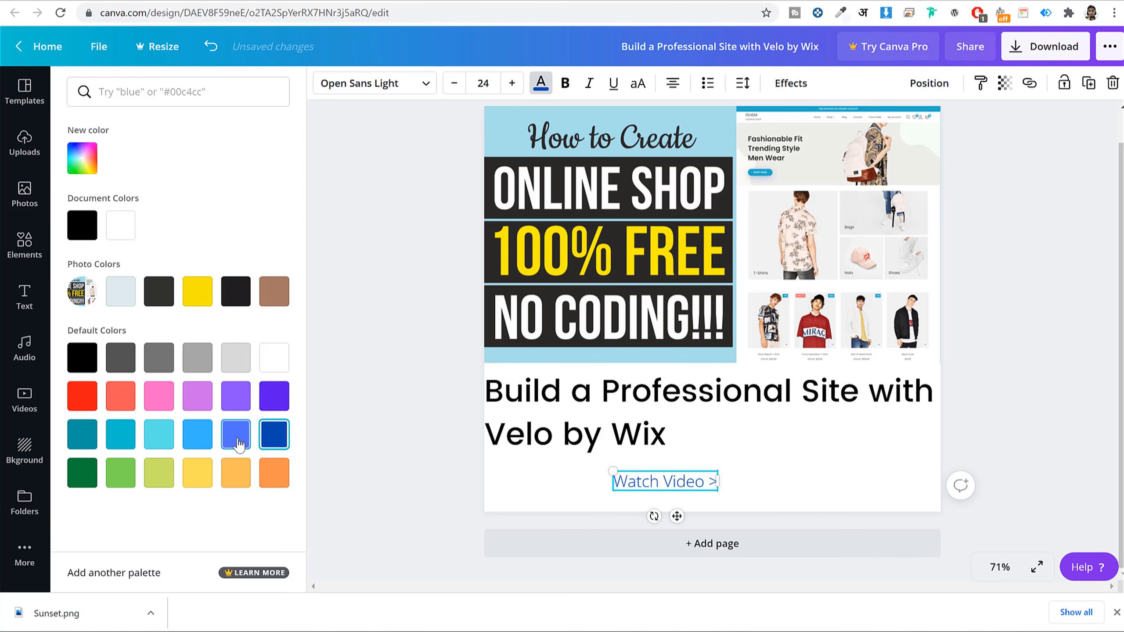
pyautogui.click(202, 439)
pyautogui.click(82, 396)
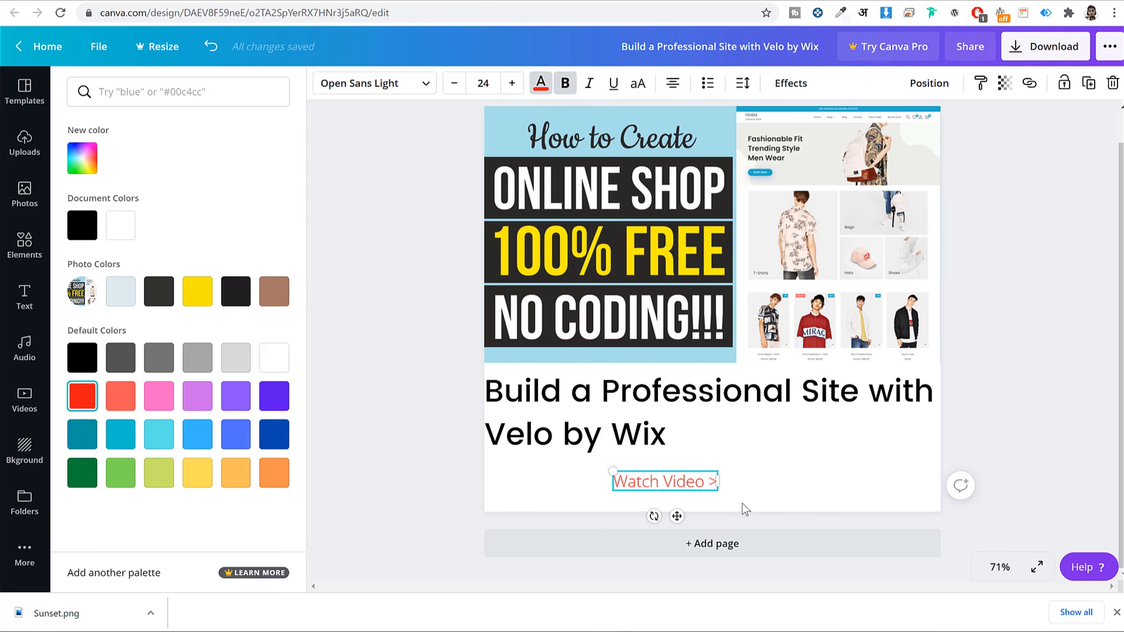
# - Bold and enlarge the 'Watch Video >' label, then drag it to the page's left edge
pyautogui.doubleClick(649, 480)
pyautogui.hotkey('ctrl', 'a')
pyautogui.click(565, 83)
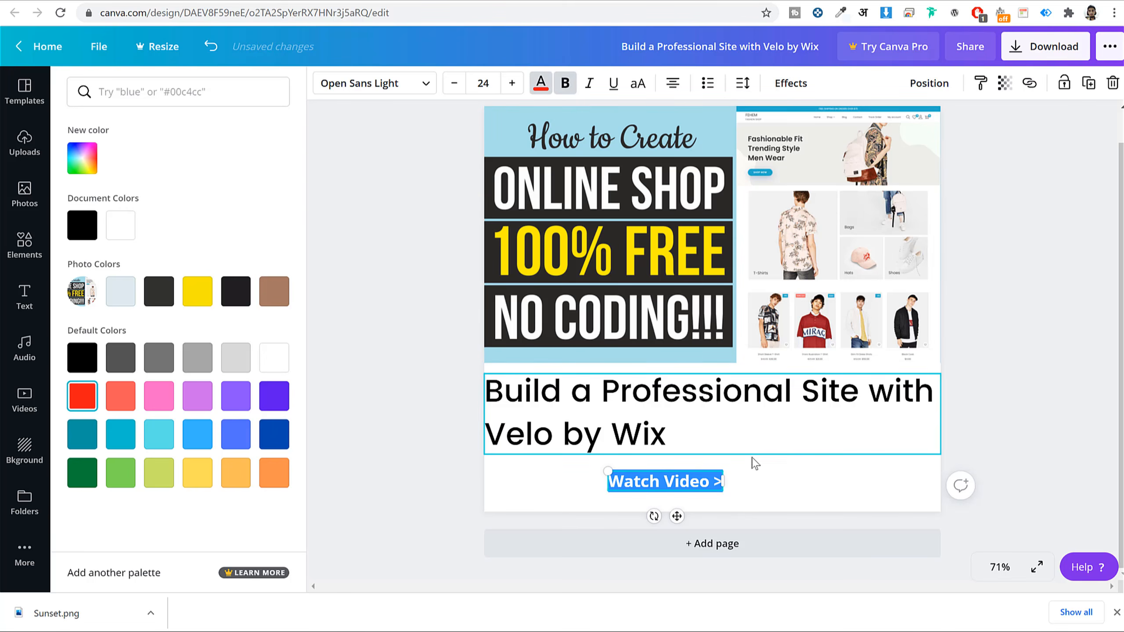
pyautogui.click(511, 84)
pyautogui.click(511, 83)
pyautogui.press('Escape')
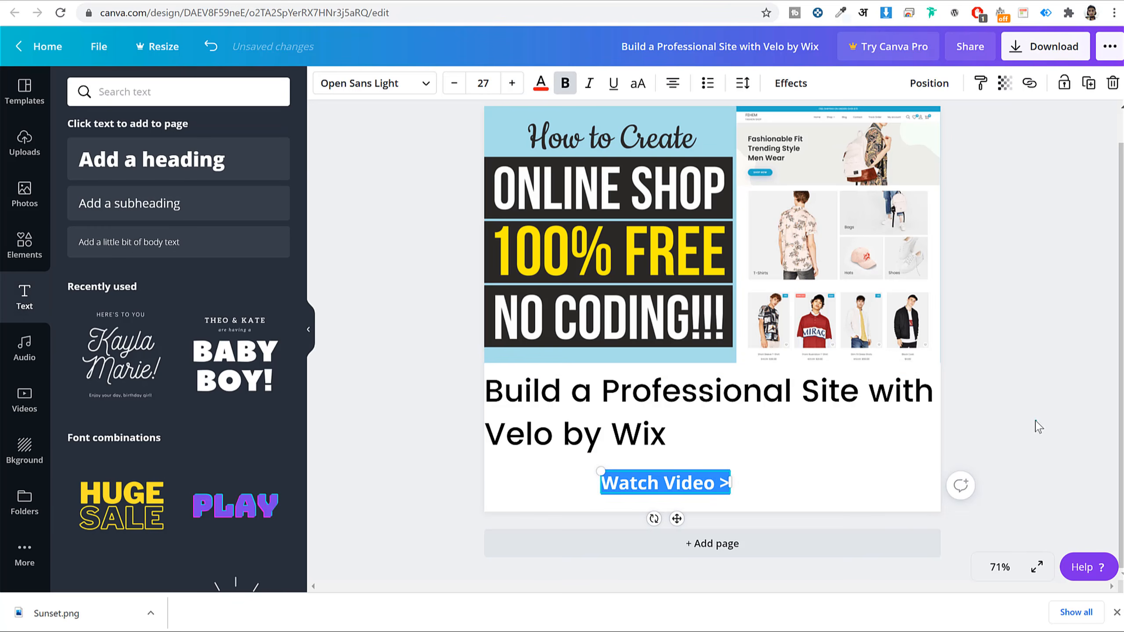
pyautogui.click(1038, 426)
pyautogui.moveTo(704, 481); pyautogui.dragTo(588, 481)
pyautogui.click(1076, 345)
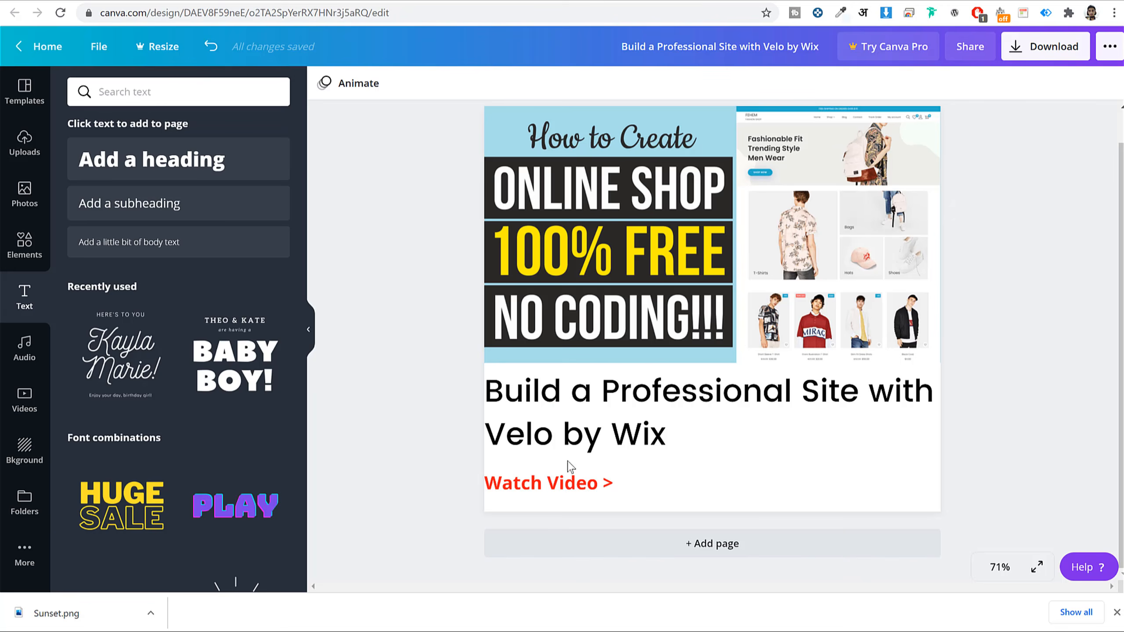
# - Remove bold, set the label to Poppins Medium size 25, and nudge it down slightly
pyautogui.click(568, 471)
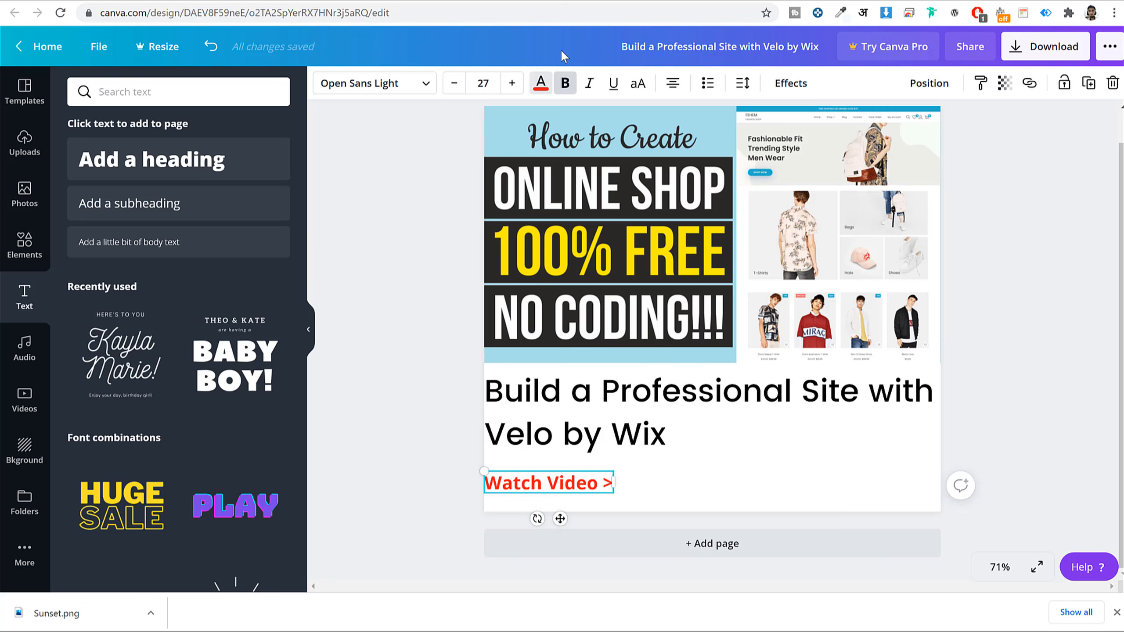
pyautogui.click(565, 83)
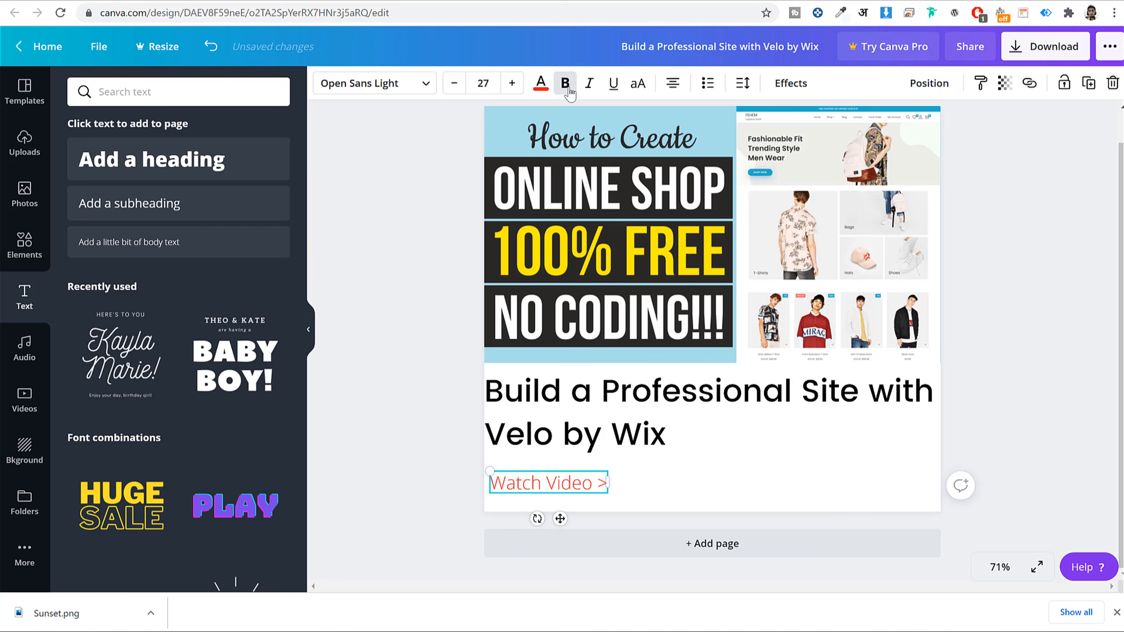
pyautogui.click(454, 83)
pyautogui.click(454, 84)
pyautogui.click(385, 82)
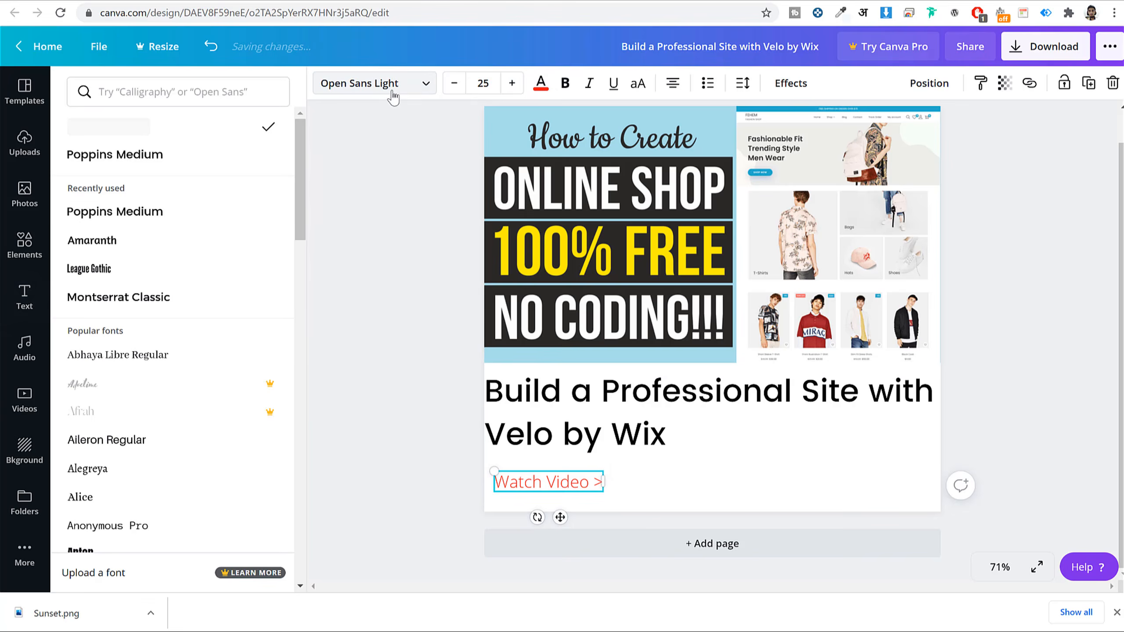
pyautogui.click(151, 213)
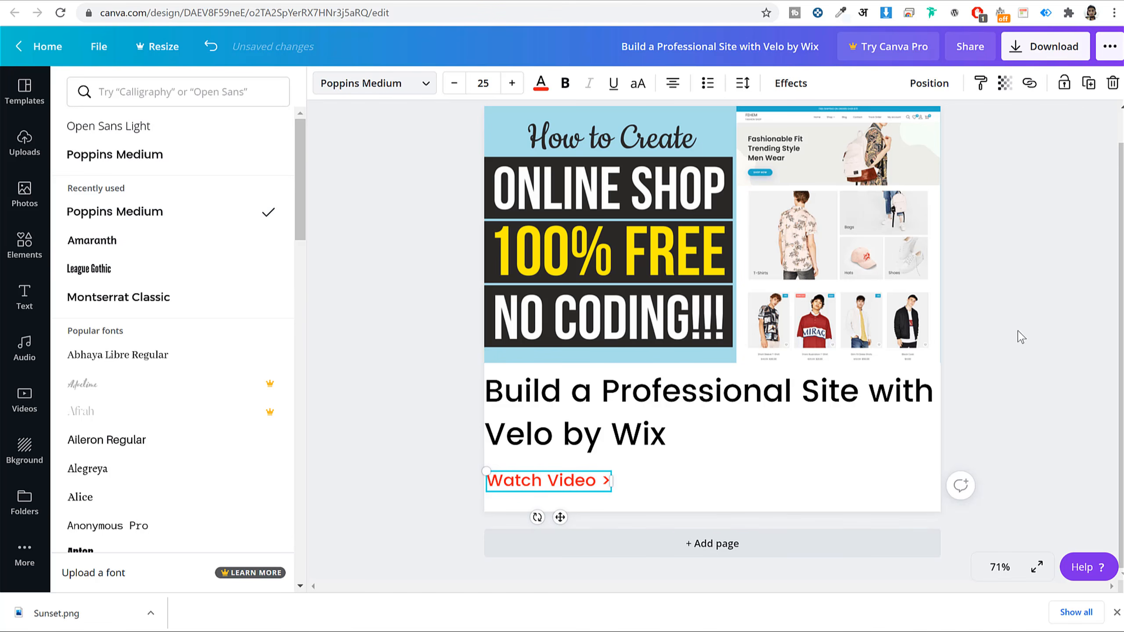
pyautogui.press('Escape')
pyautogui.press('Escape')
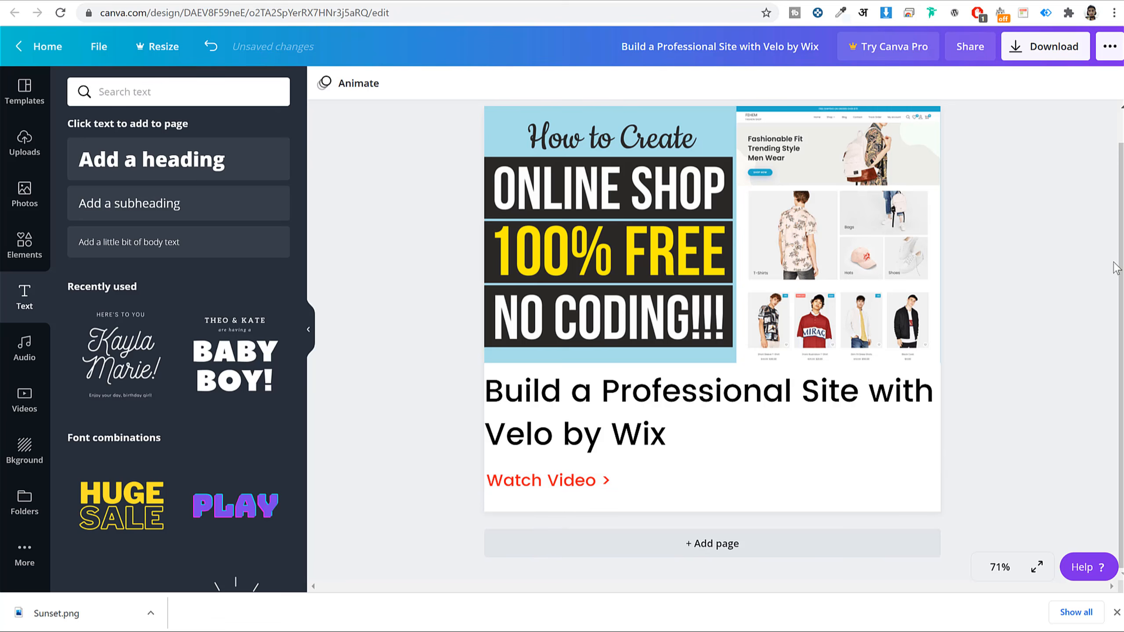
pyautogui.click(583, 480)
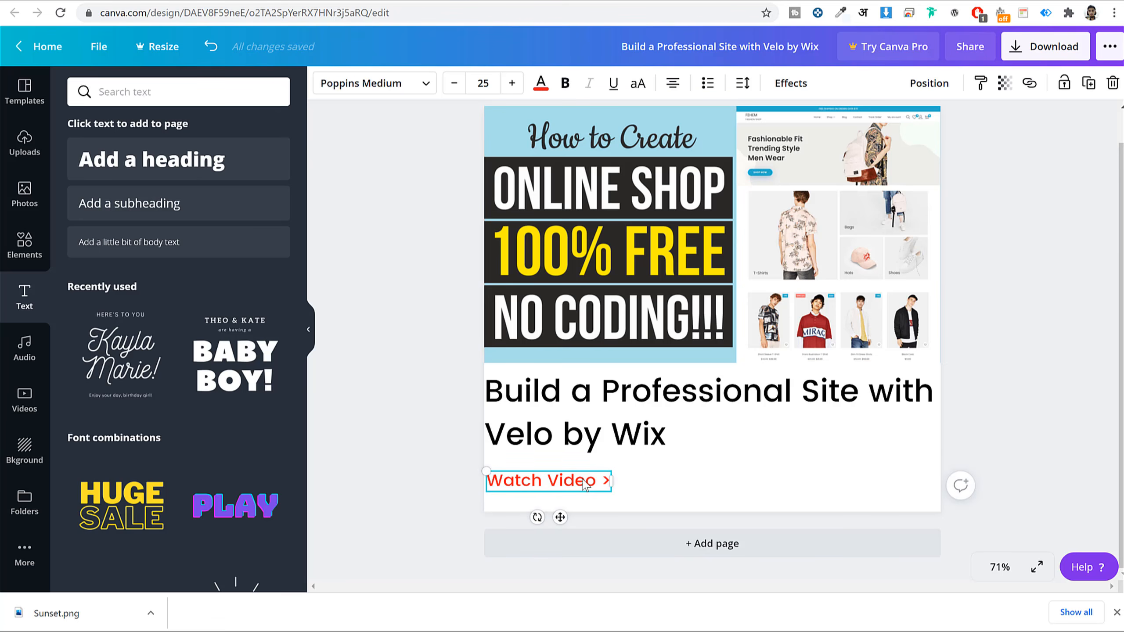
pyautogui.press('Down')
pyautogui.press('Down')
pyautogui.press('Down')
pyautogui.press('Down')
pyautogui.press('Down')
pyautogui.press('Down')
pyautogui.press('Down')
pyautogui.press('Down')
pyautogui.press('Down')
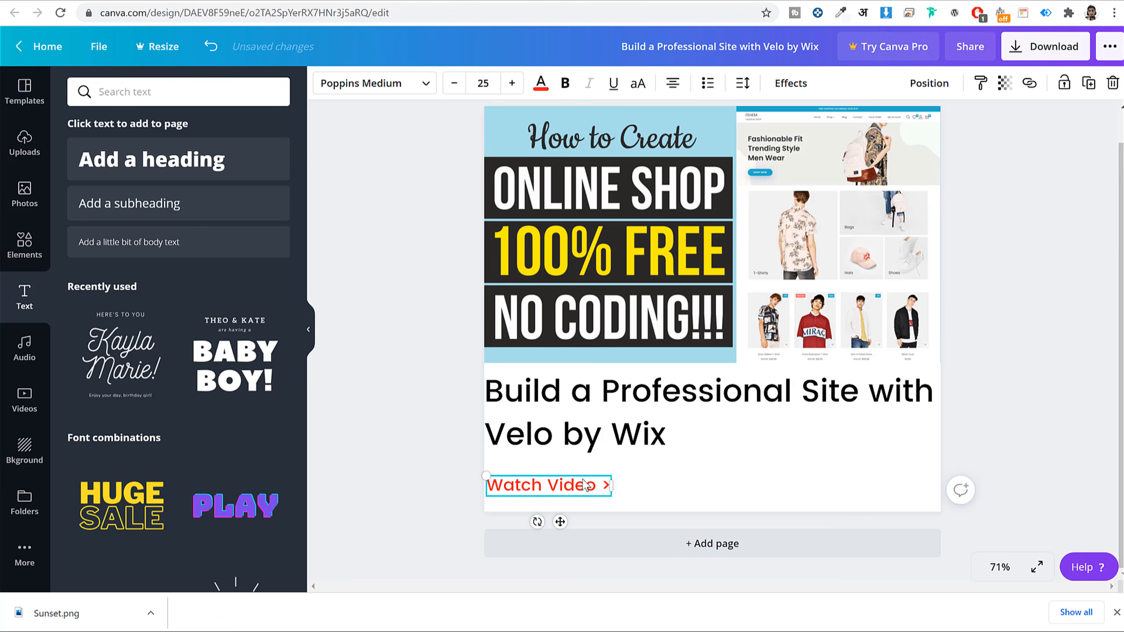
pyautogui.click(1004, 278)
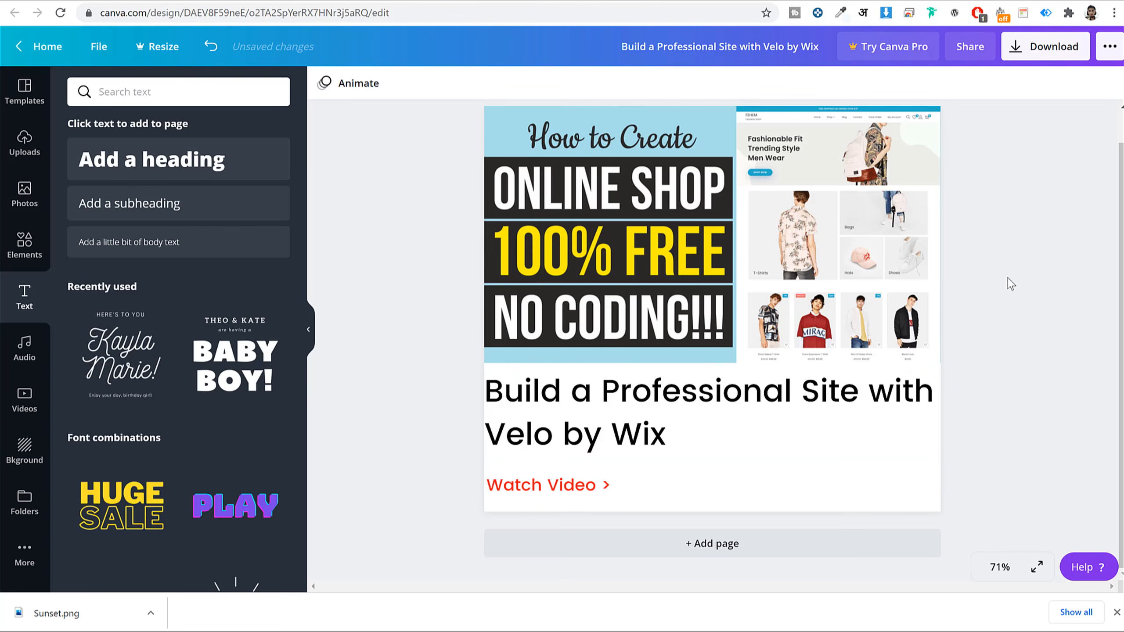
# - Download the Canva design and upload the Velo image from Downloads to replace Sunset.png
pyautogui.click(1046, 62)
pyautogui.click(973, 288)
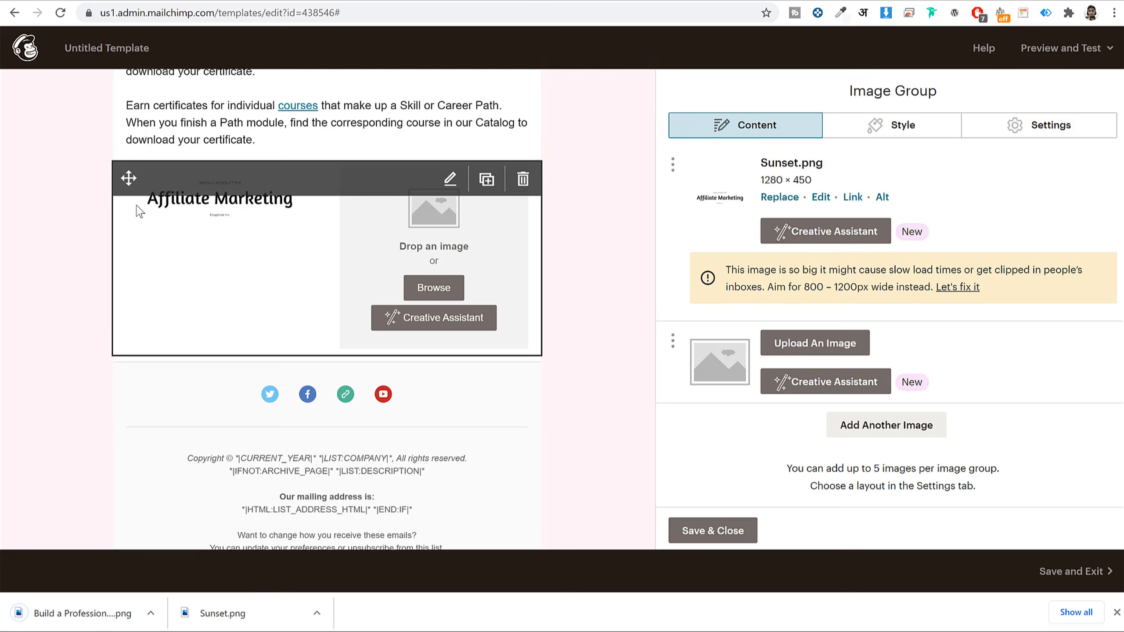
pyautogui.click(772, 197)
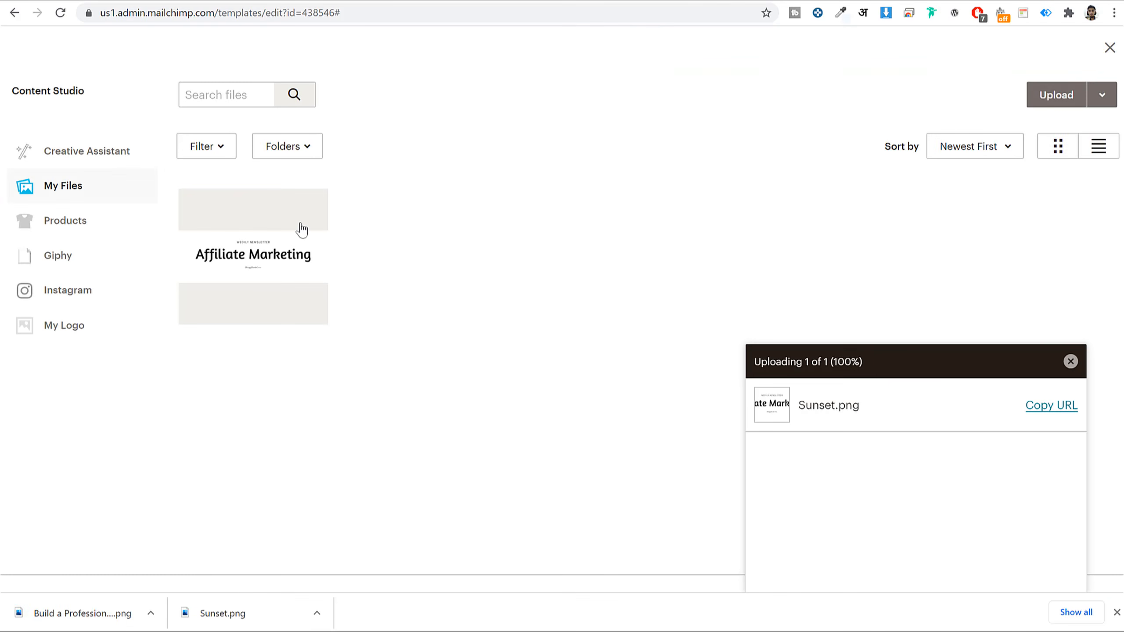
pyautogui.click(1053, 105)
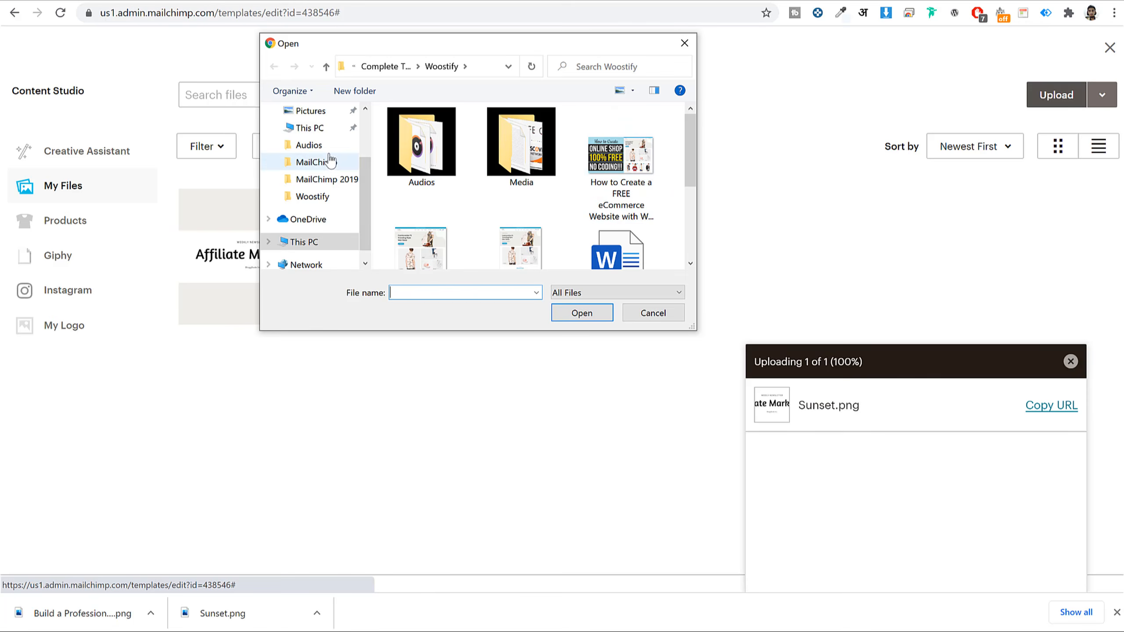
pyautogui.scroll(1, 326, 157)
pyautogui.click(317, 127)
pyautogui.click(558, 154)
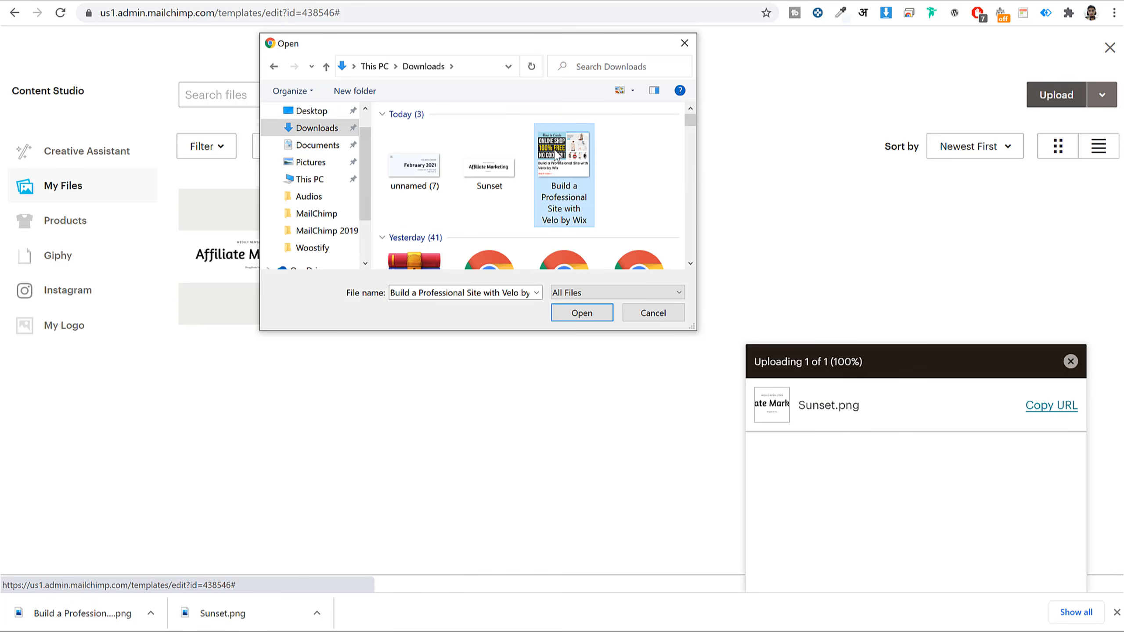
pyautogui.click(594, 316)
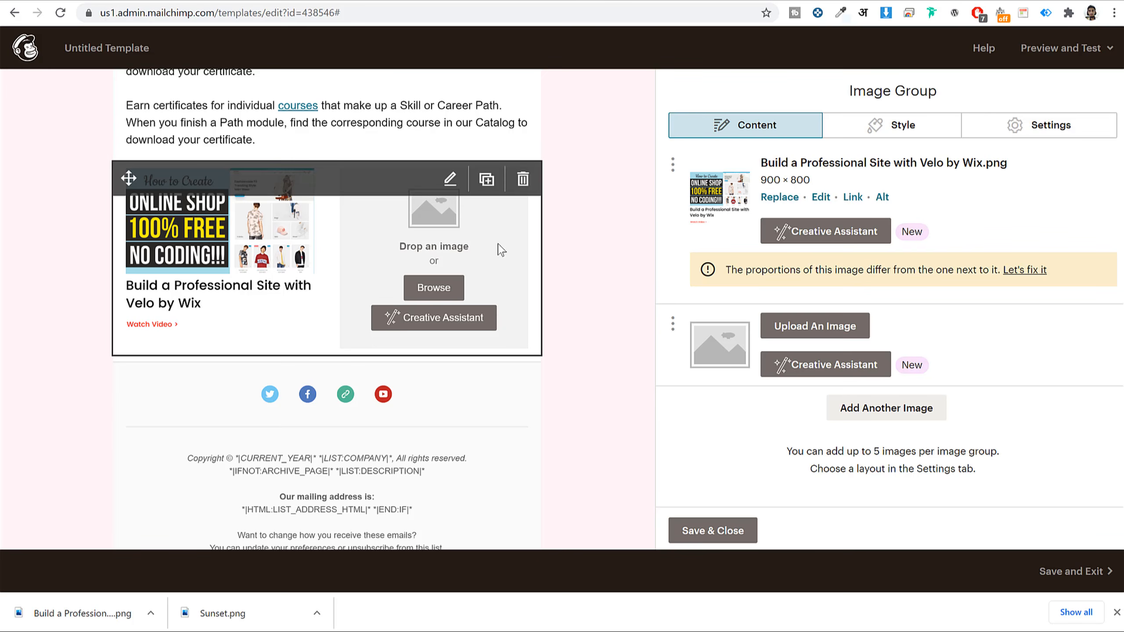
# - Insert the uploaded Velo by Wix image into the empty second slot
pyautogui.click(431, 291)
pyautogui.click(252, 230)
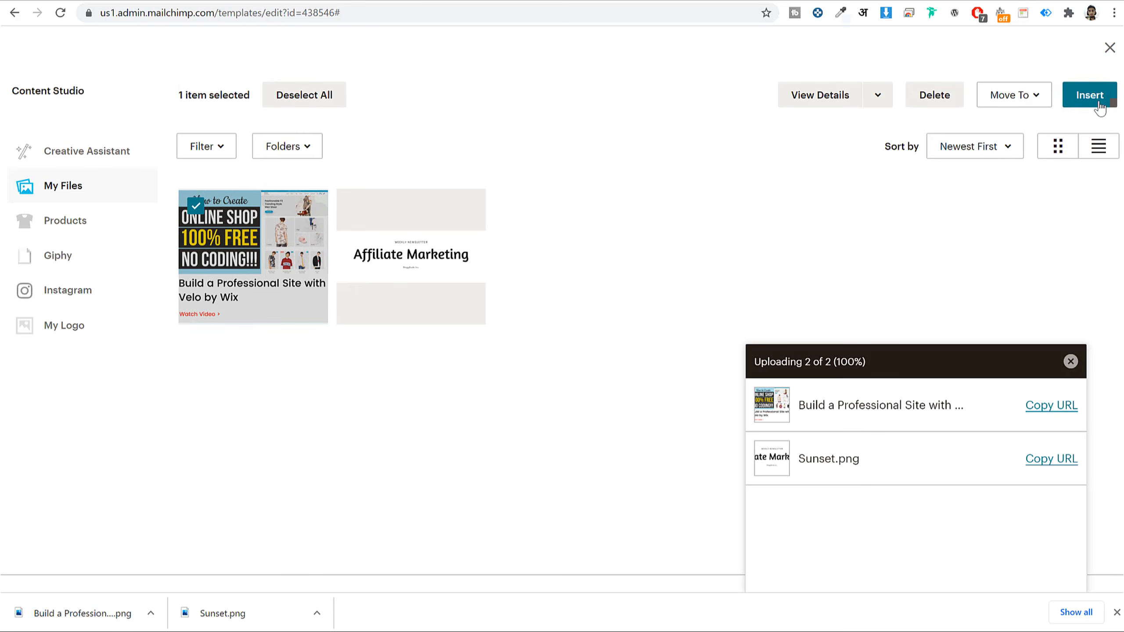
pyautogui.click(1089, 103)
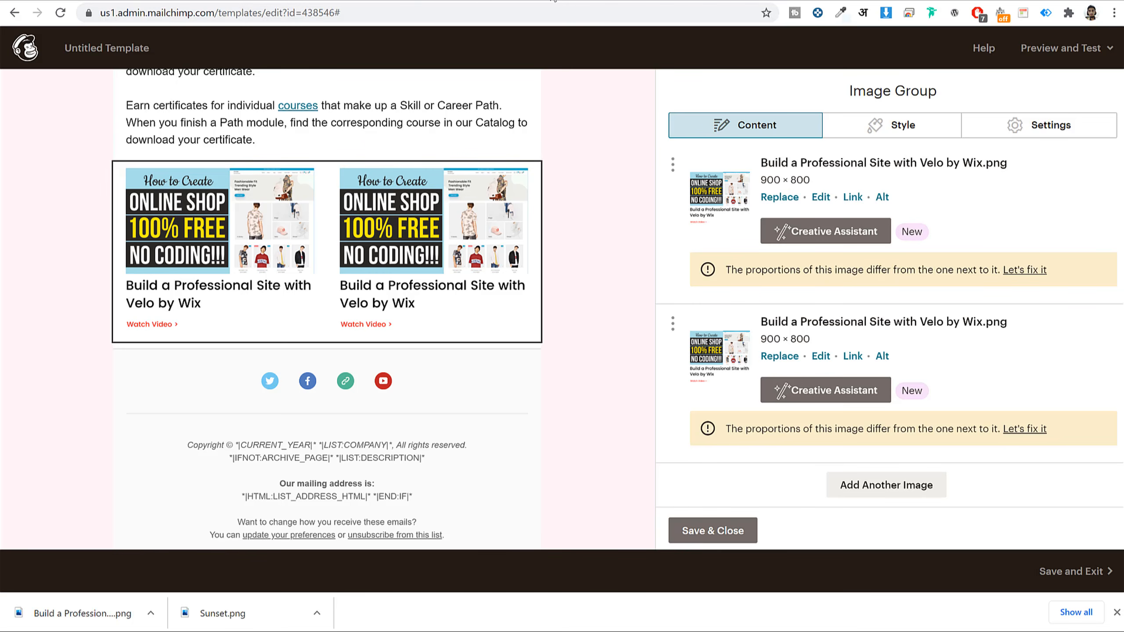
# - Copy a YouTube video's link and set it as the first image's web address
pyautogui.click(533, 0)
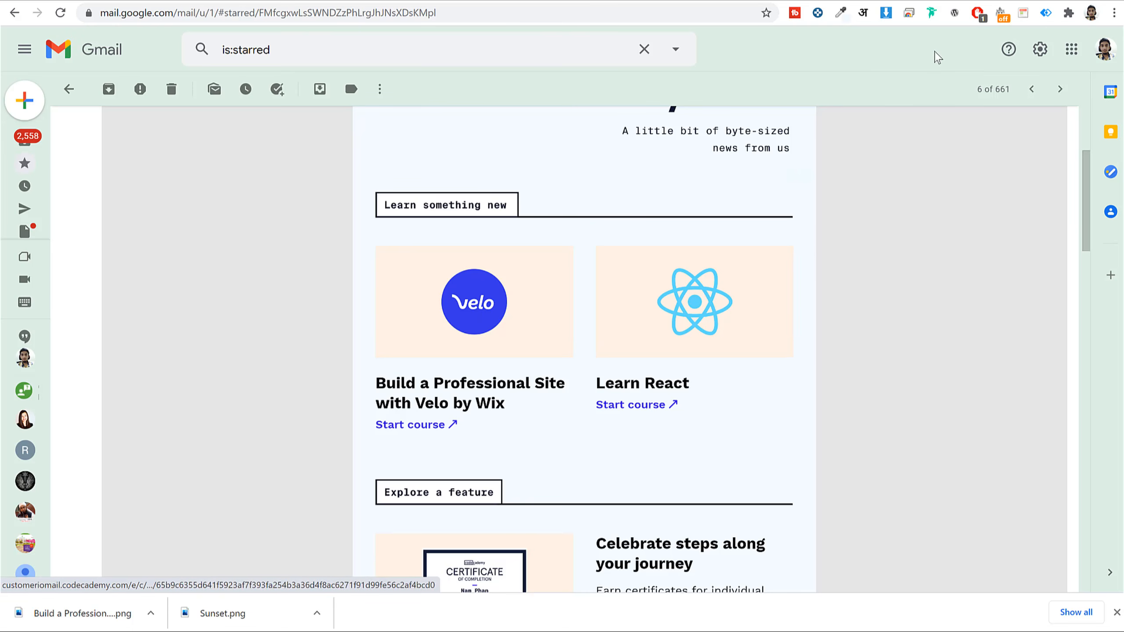
pyautogui.click(423, 1)
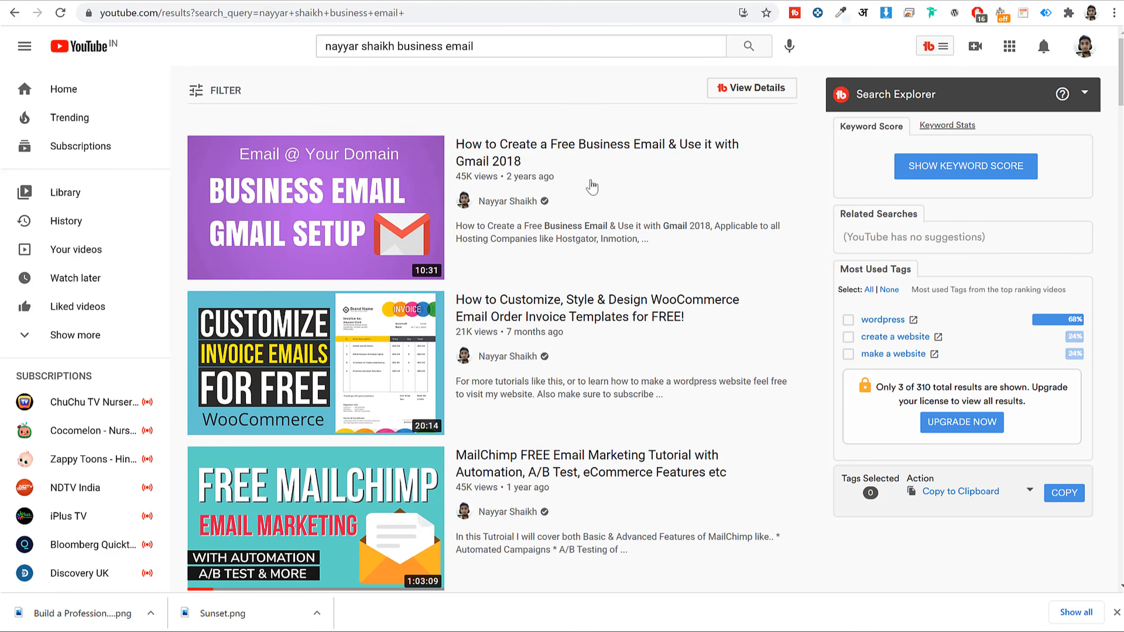
pyautogui.rightClick(269, 336)
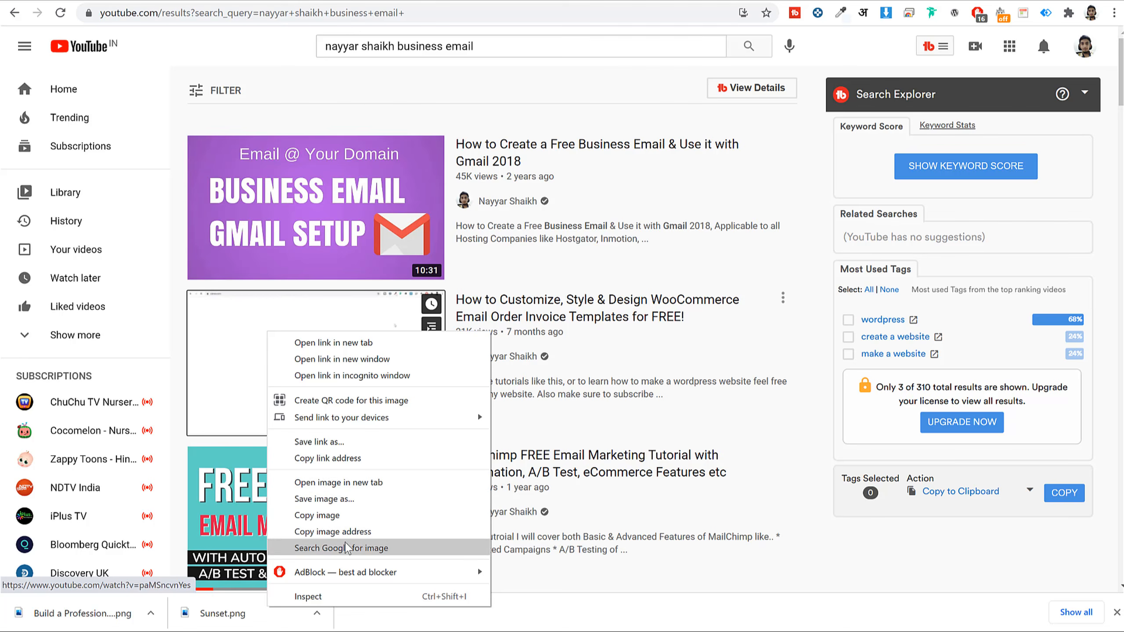
pyautogui.click(350, 459)
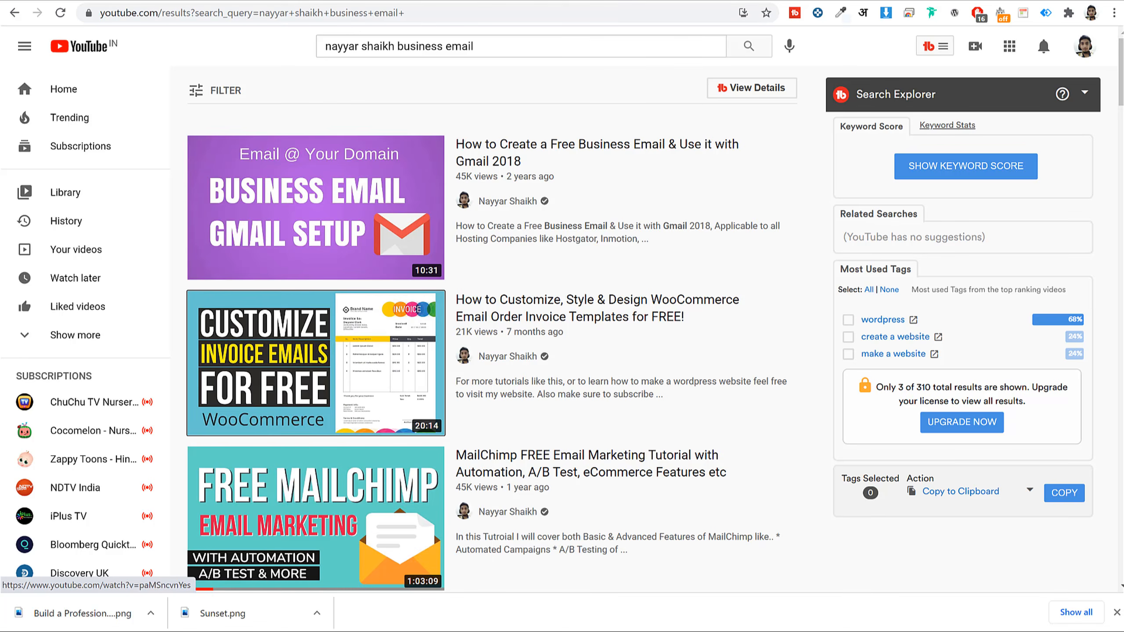
pyautogui.click(575, 0)
pyautogui.click(274, 2)
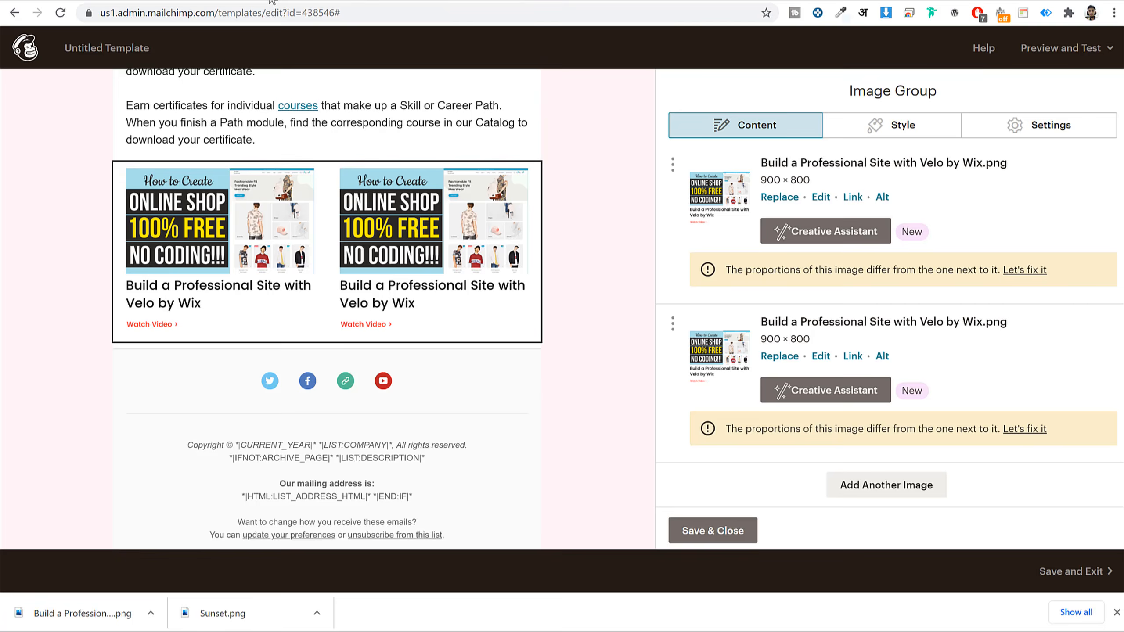
pyautogui.click(852, 197)
pyautogui.hotkey('ctrl', 'v')
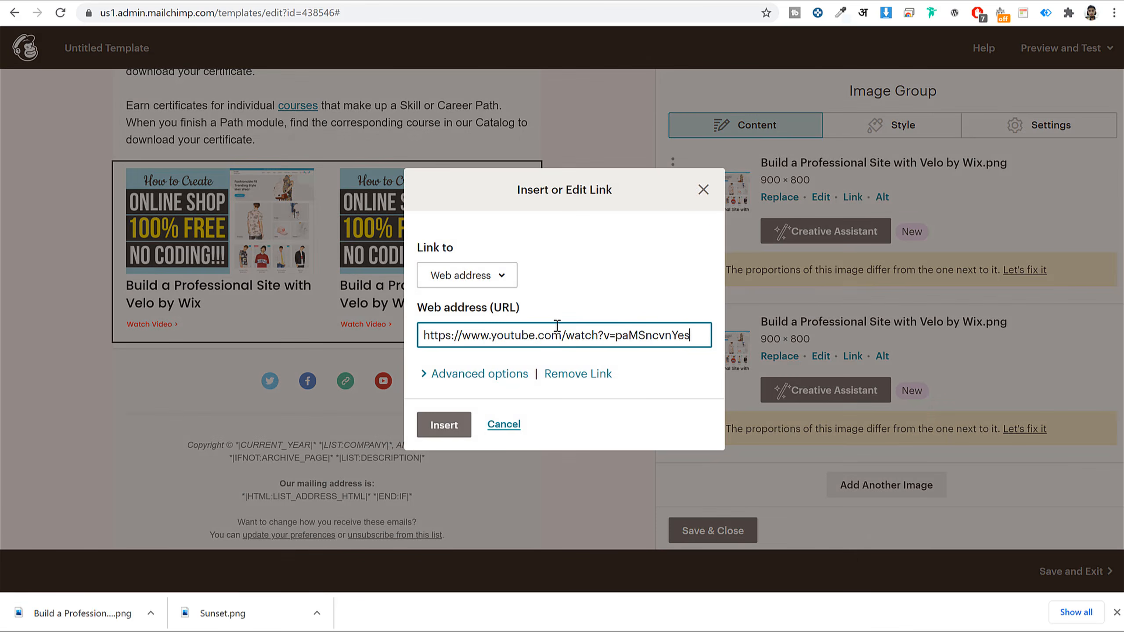
pyautogui.click(444, 424)
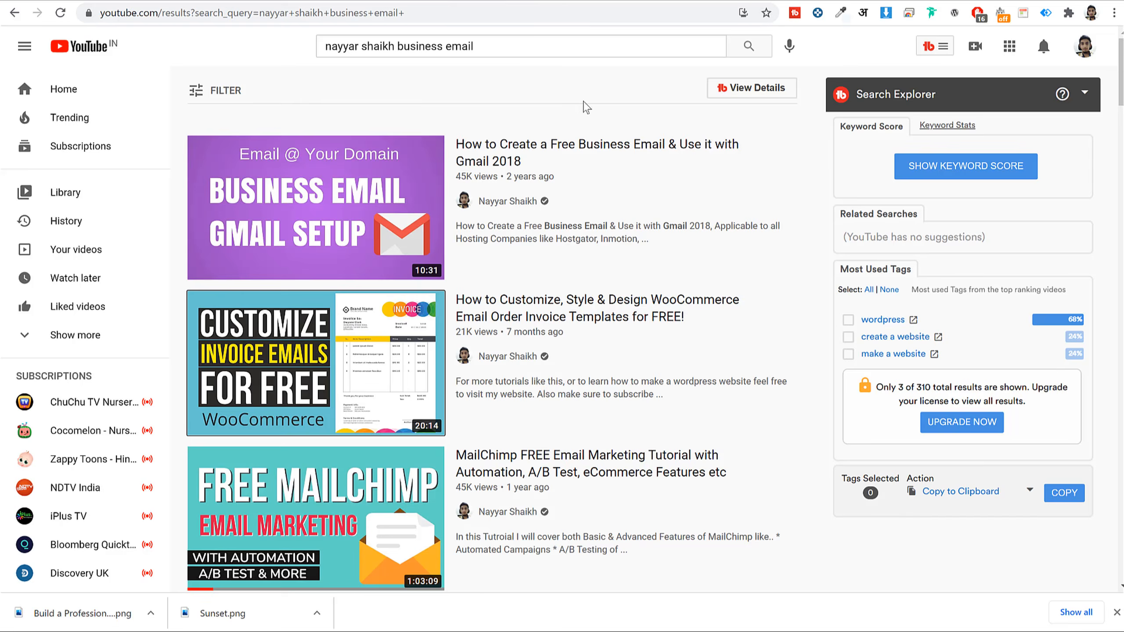
# - Copy the hosting video's YouTube link and set it as the second image's web address
pyautogui.scroll(-12, 294, 237)
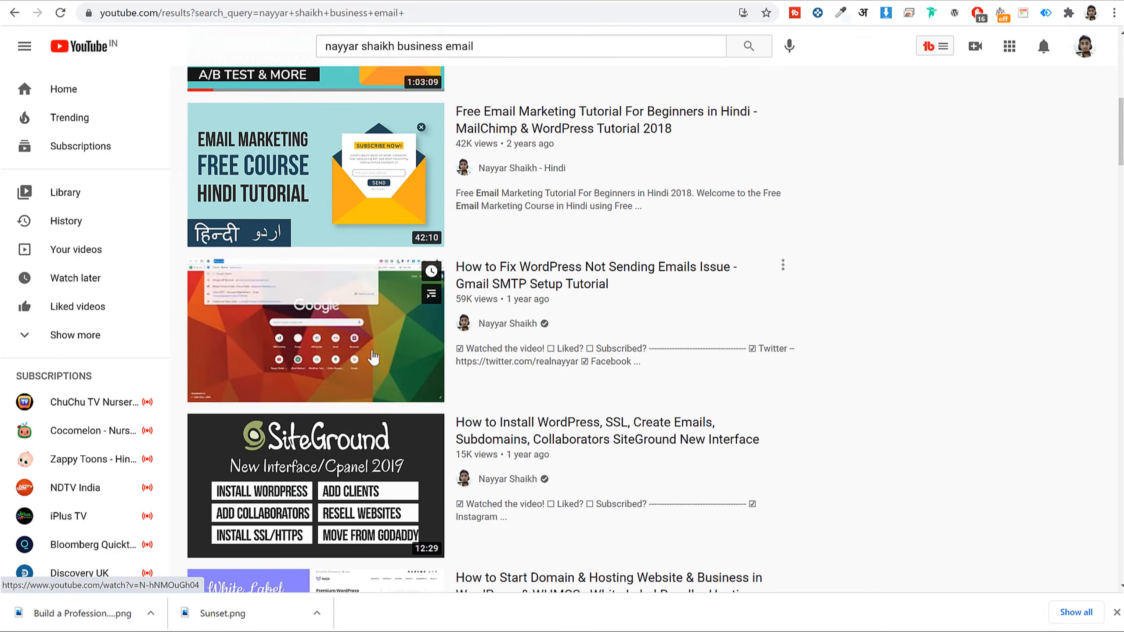
pyautogui.rightClick(256, 390)
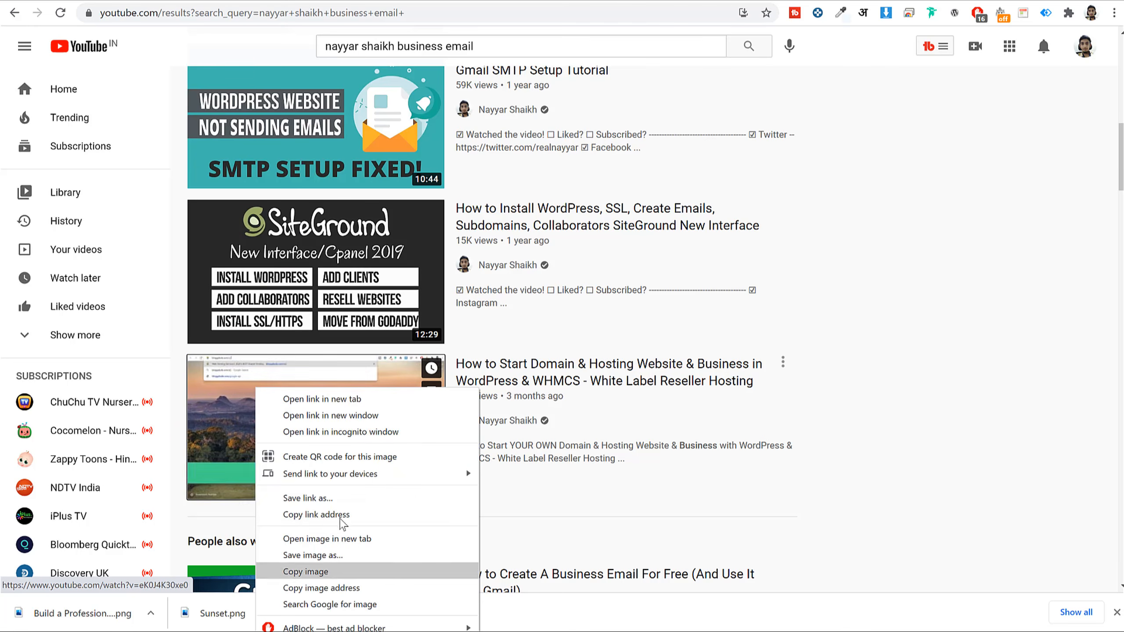
pyautogui.click(344, 515)
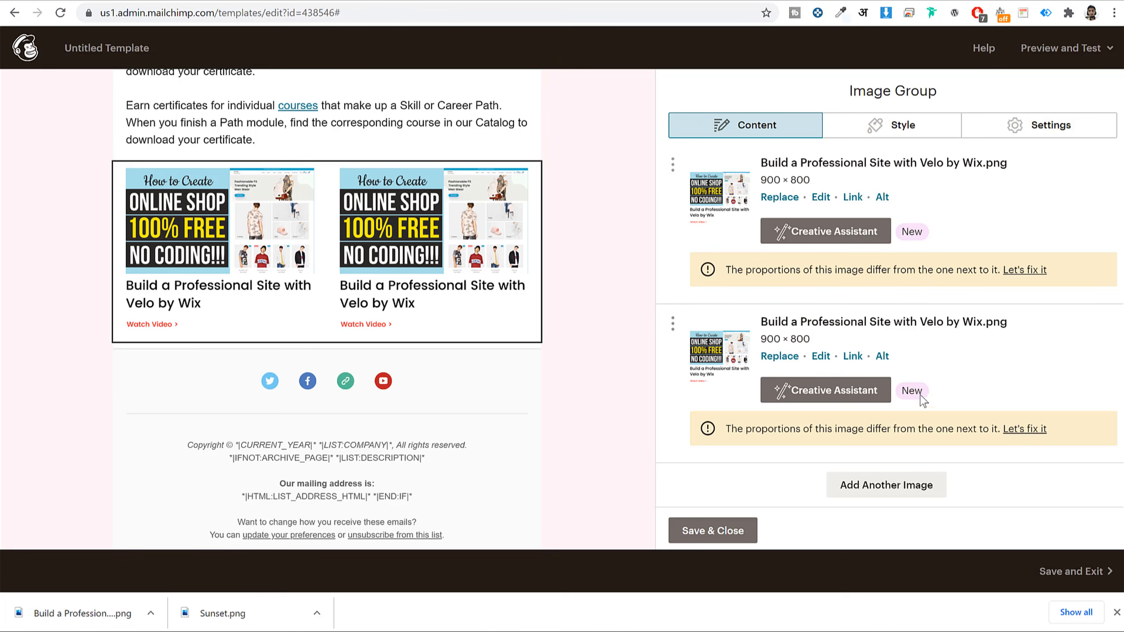
pyautogui.click(851, 356)
pyautogui.hotkey('ctrl', 'v')
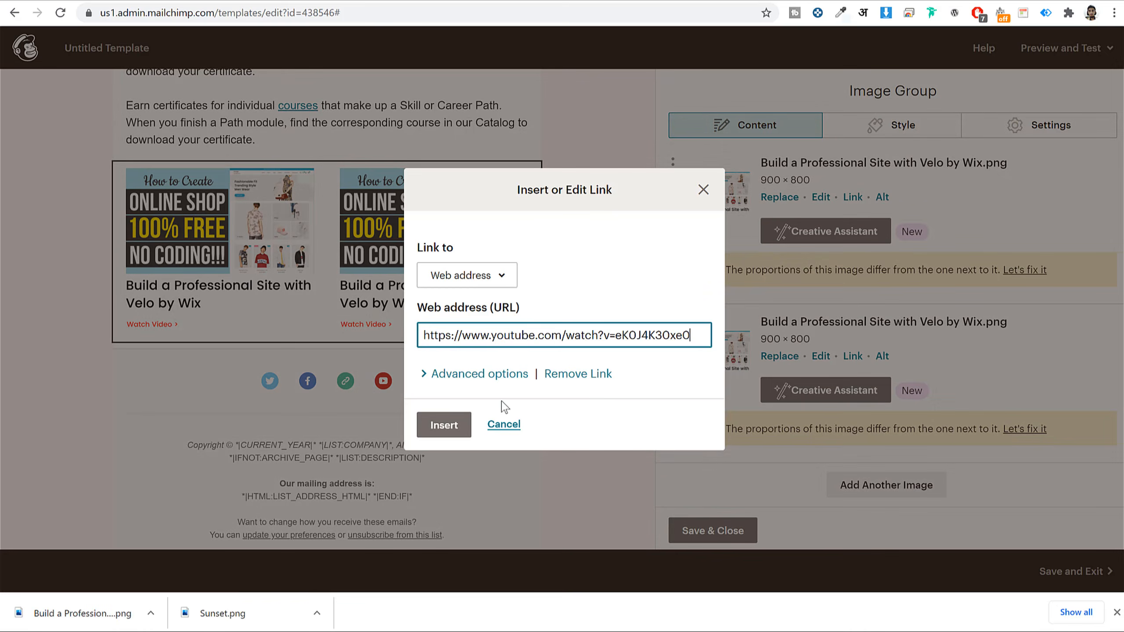
pyautogui.click(456, 427)
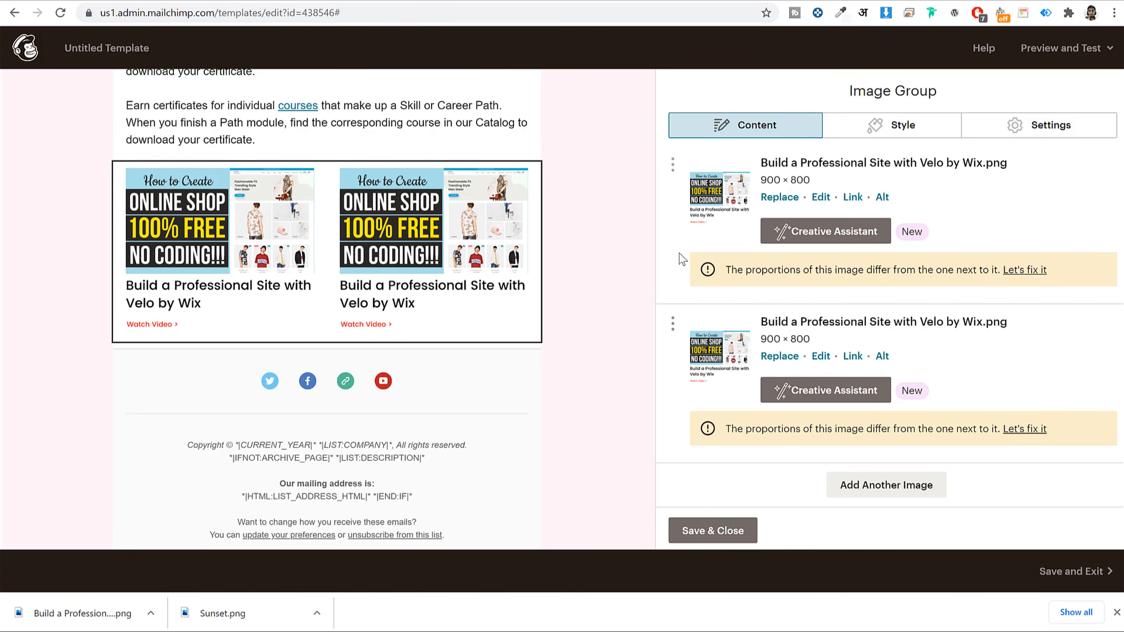
# - Save and close the image group, then scroll through the email's desktop preview
pyautogui.click(733, 533)
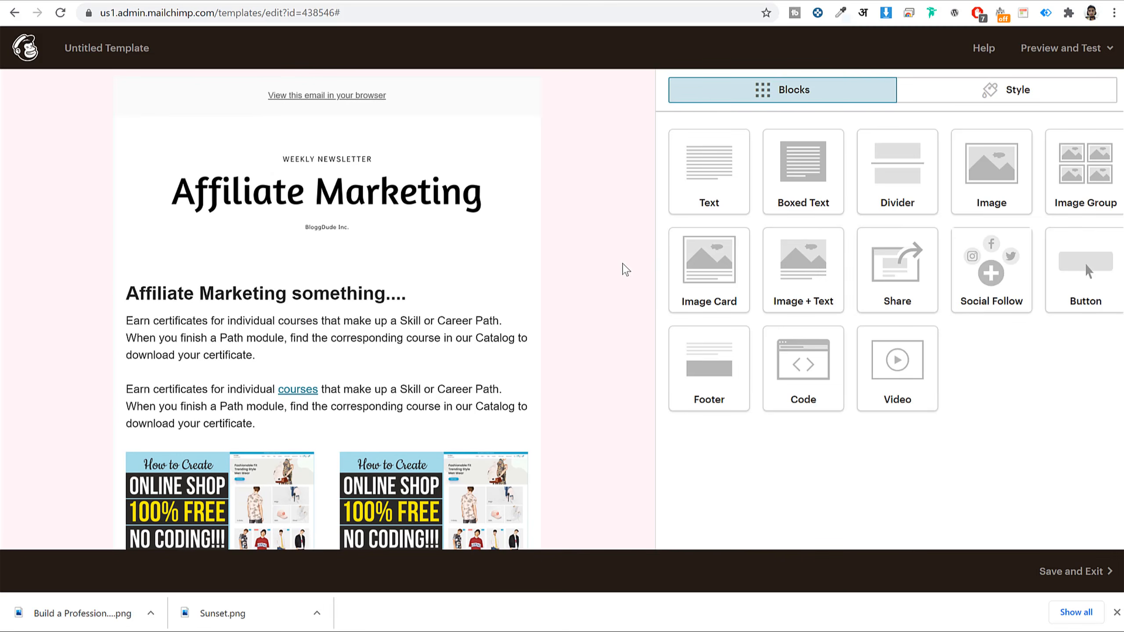
pyautogui.hotkey('ctrl', 'p')
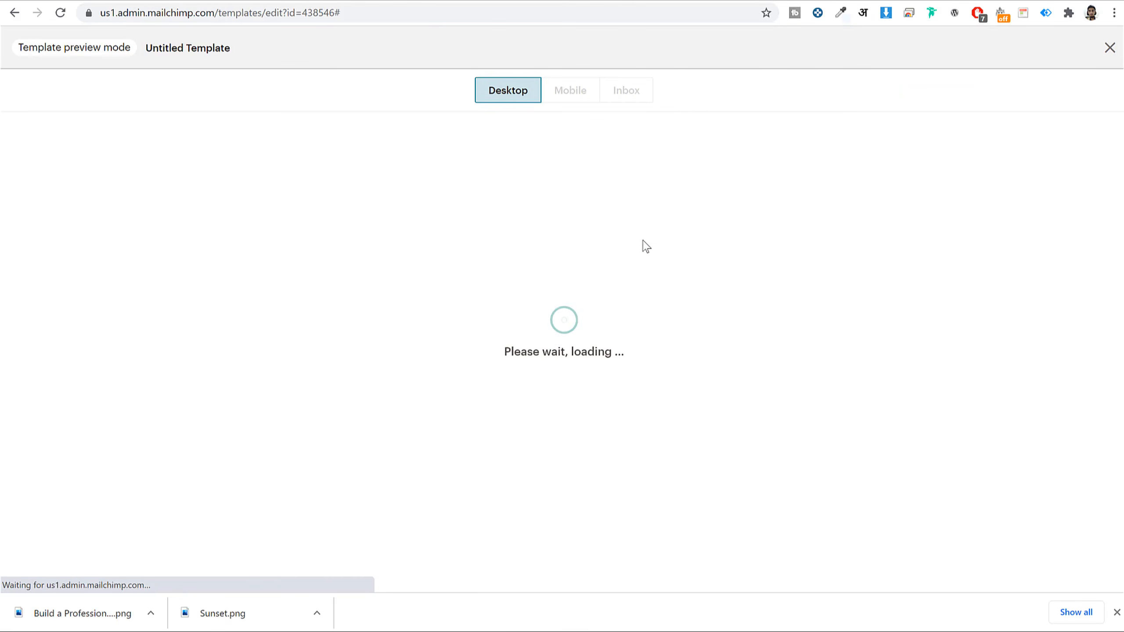
pyautogui.scroll(-5, 843, 281)
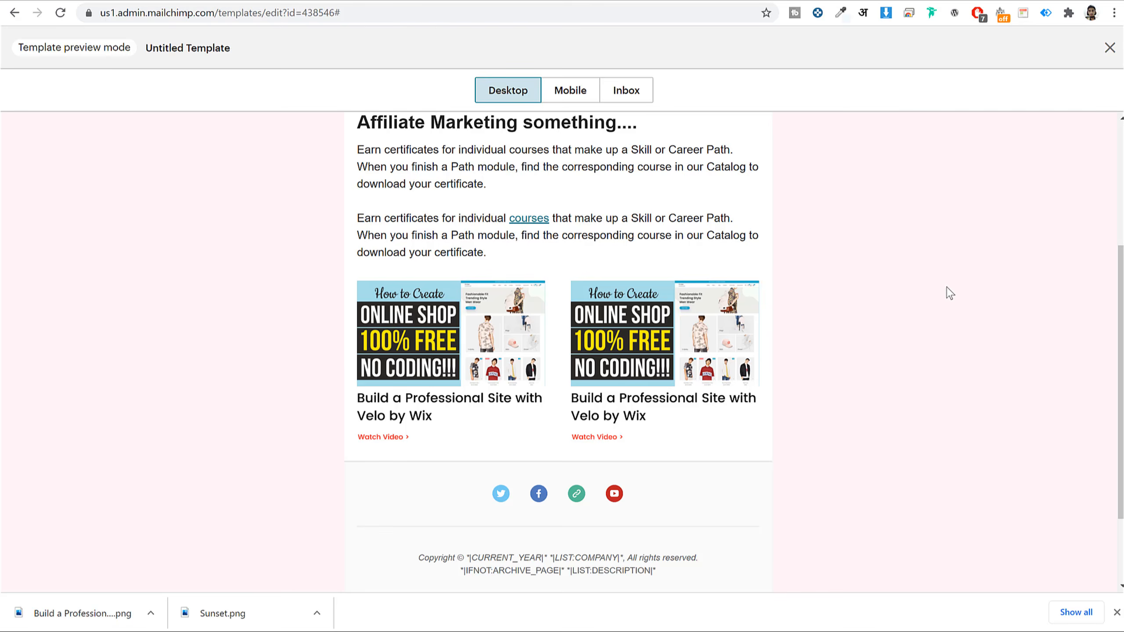
pyautogui.scroll(-2, 949, 294)
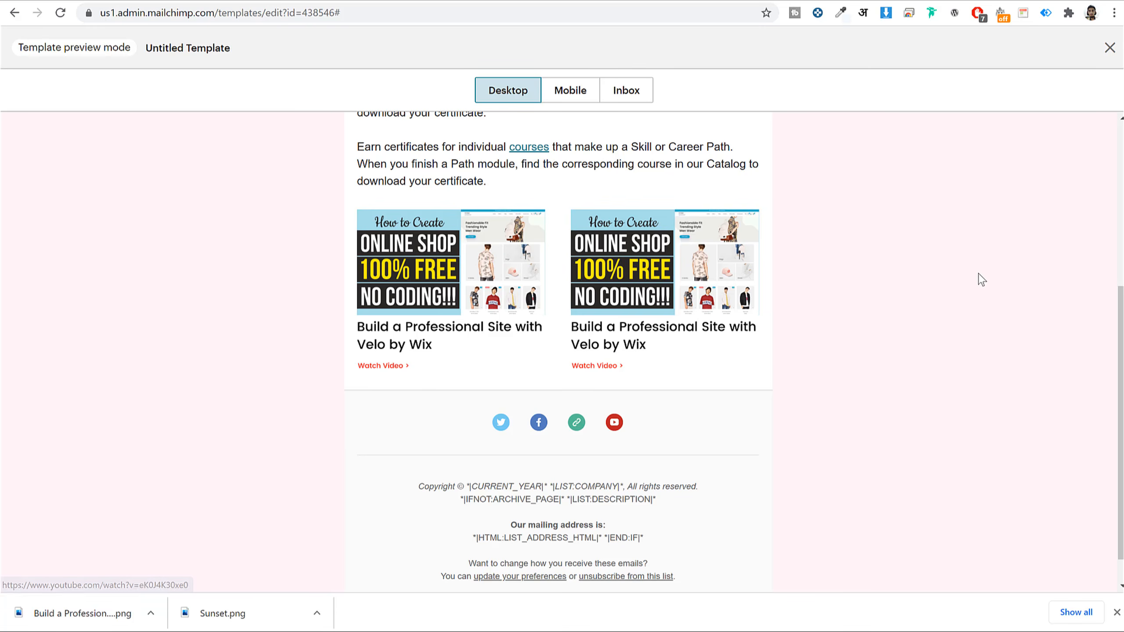
pyautogui.scroll(5, 980, 279)
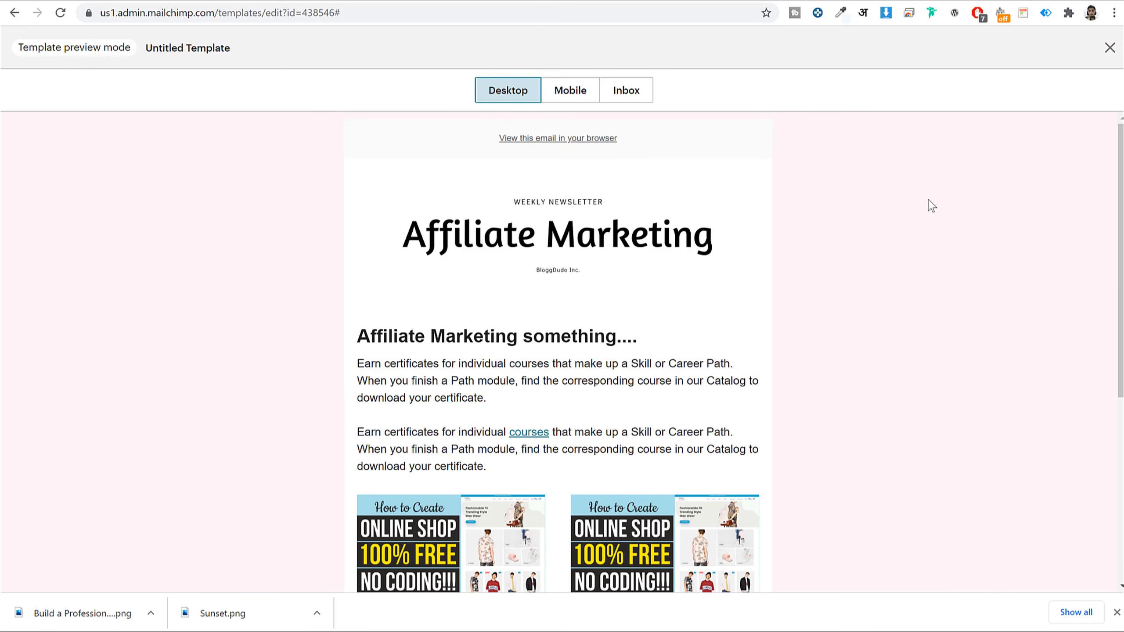
# - Check the mobile preview, switch back to desktop, and close the preview
pyautogui.click(569, 93)
pyautogui.scroll(-15, 599, 318)
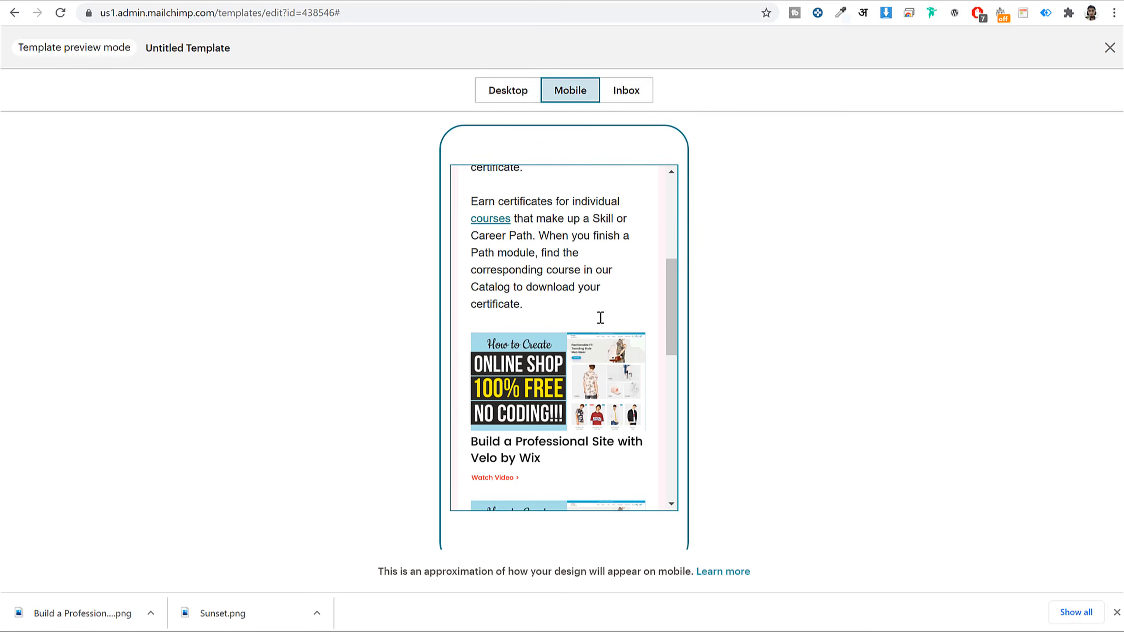
pyautogui.scroll(15, 599, 318)
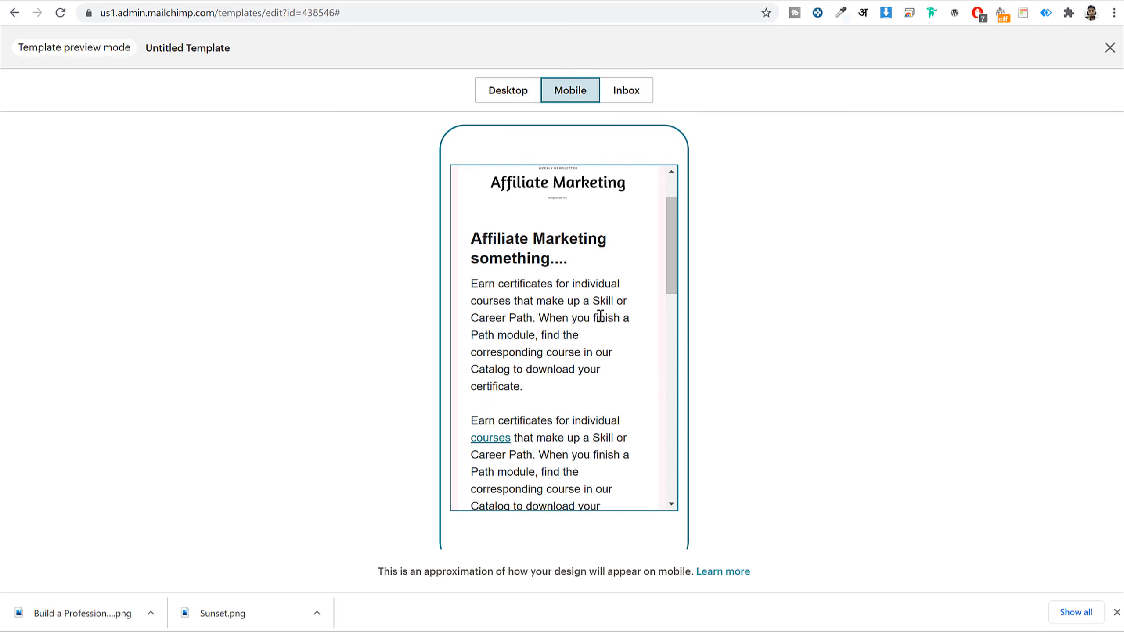
pyautogui.click(509, 93)
pyautogui.click(1110, 47)
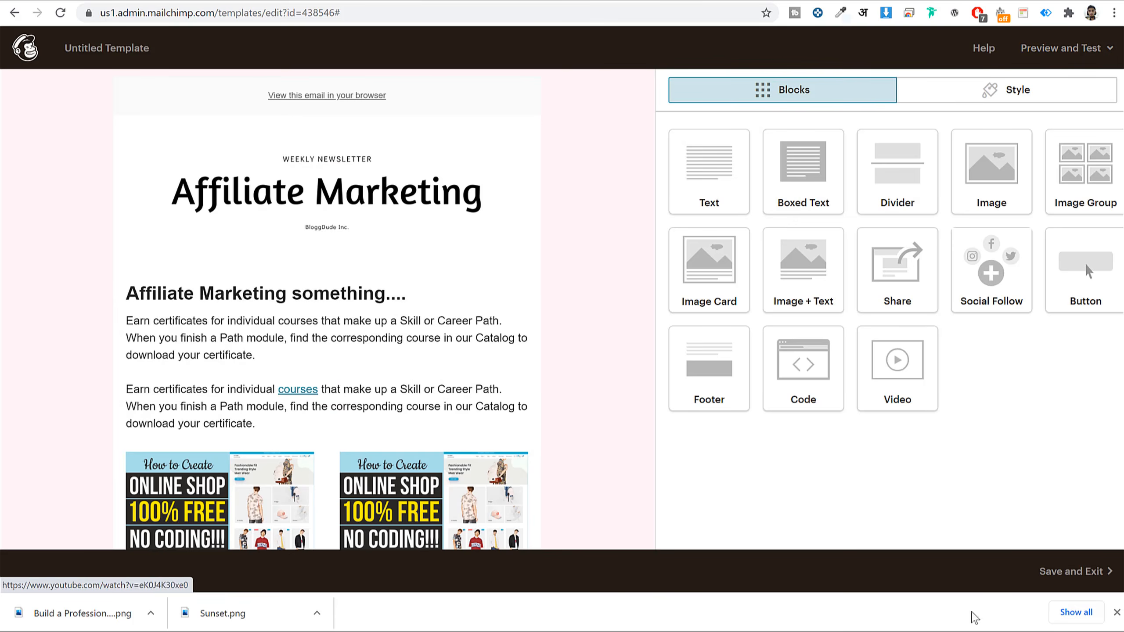
# - Save and exit the editor, naming the template 'Video Template'
pyautogui.click(1071, 582)
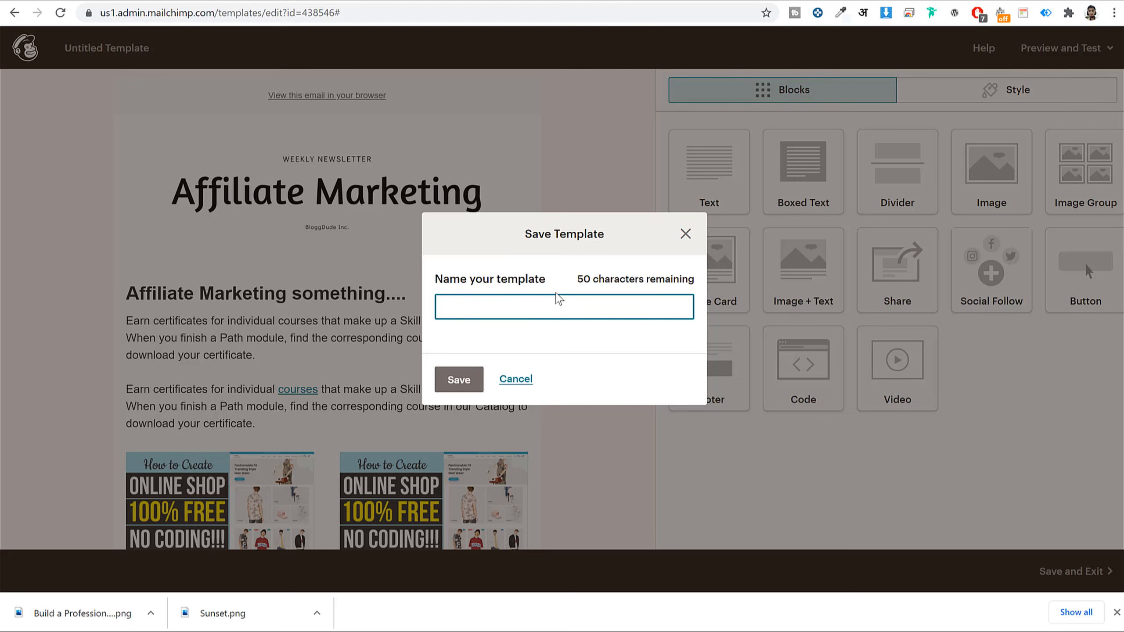
pyautogui.write('Video Template')
pyautogui.click(456, 384)
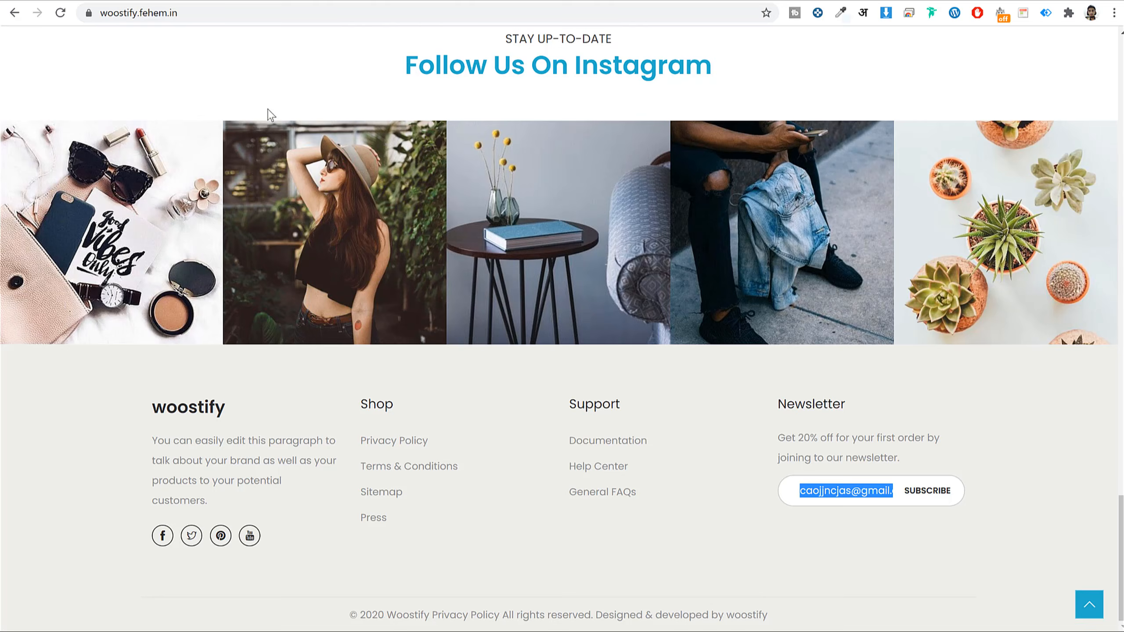
# - Open the WordPress admin dashboard by appending /w to the site address
pyautogui.scroll(15, 648, 397)
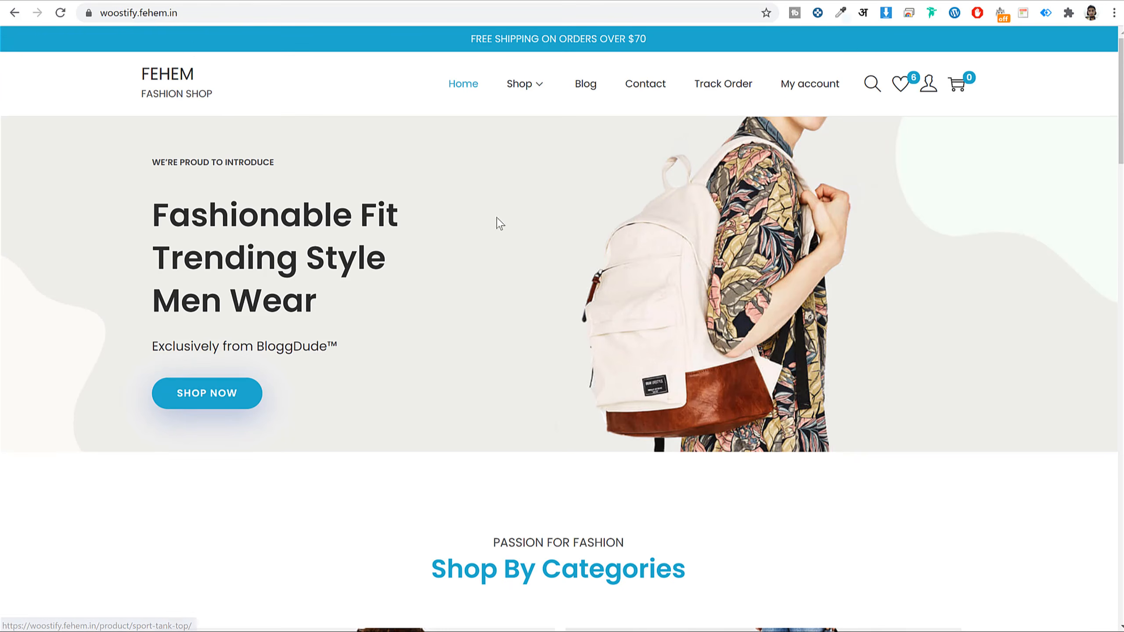
pyautogui.click(274, 13)
pyautogui.click(269, 12)
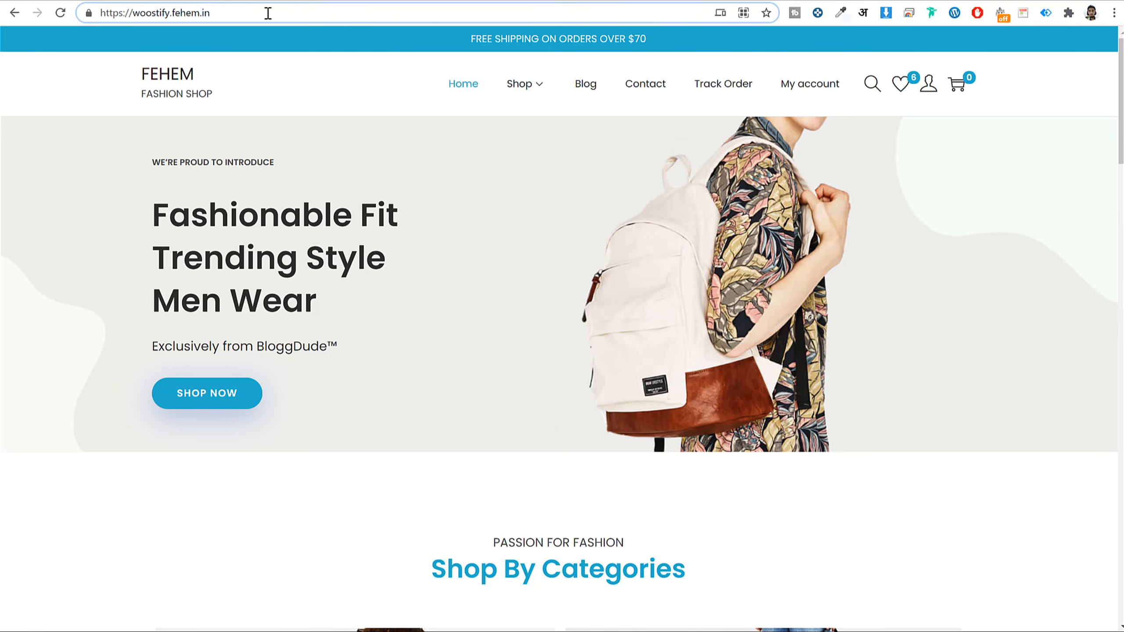
pyautogui.write('/wp')
pyautogui.press('Return')
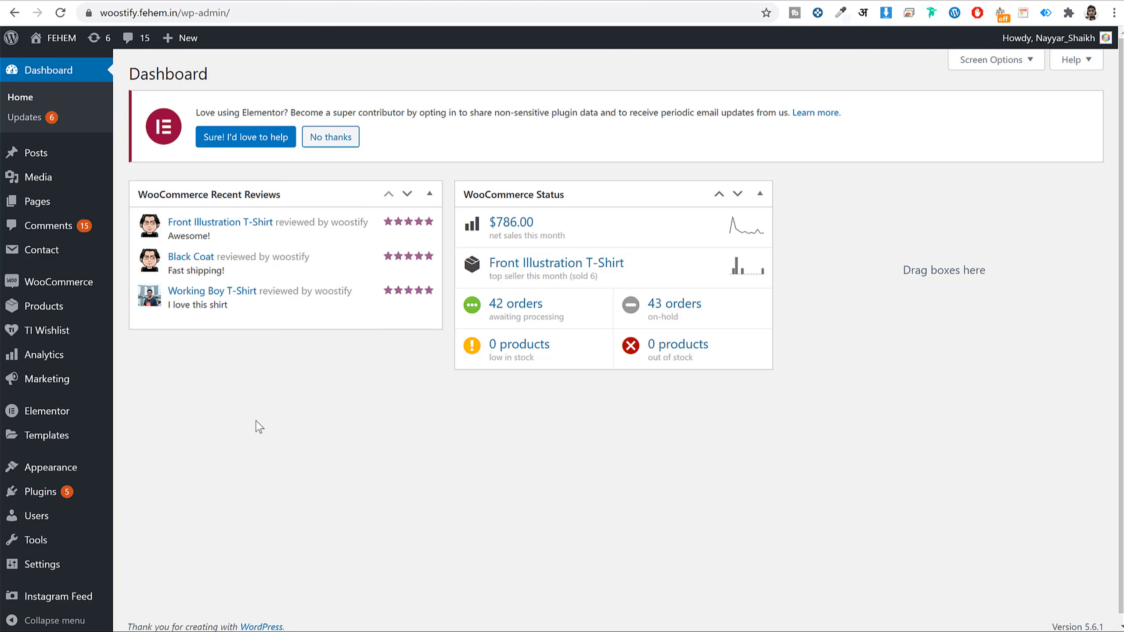
# - Search the plugin directory for 'mailchimp' from Plugins > Add New
pyautogui.click(40, 491)
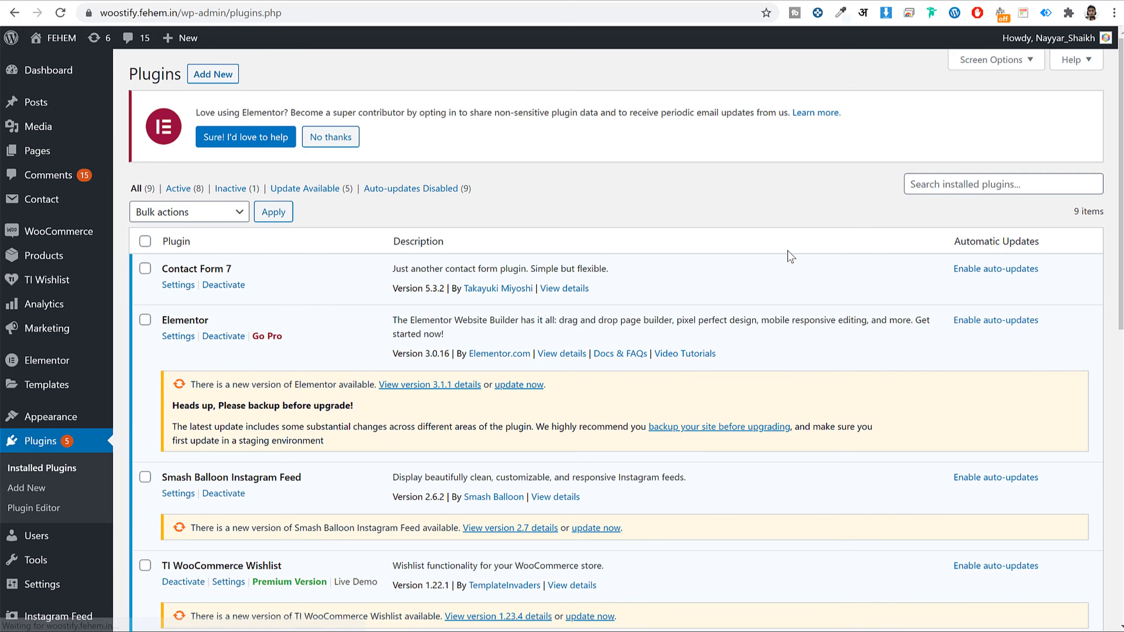
pyautogui.click(213, 74)
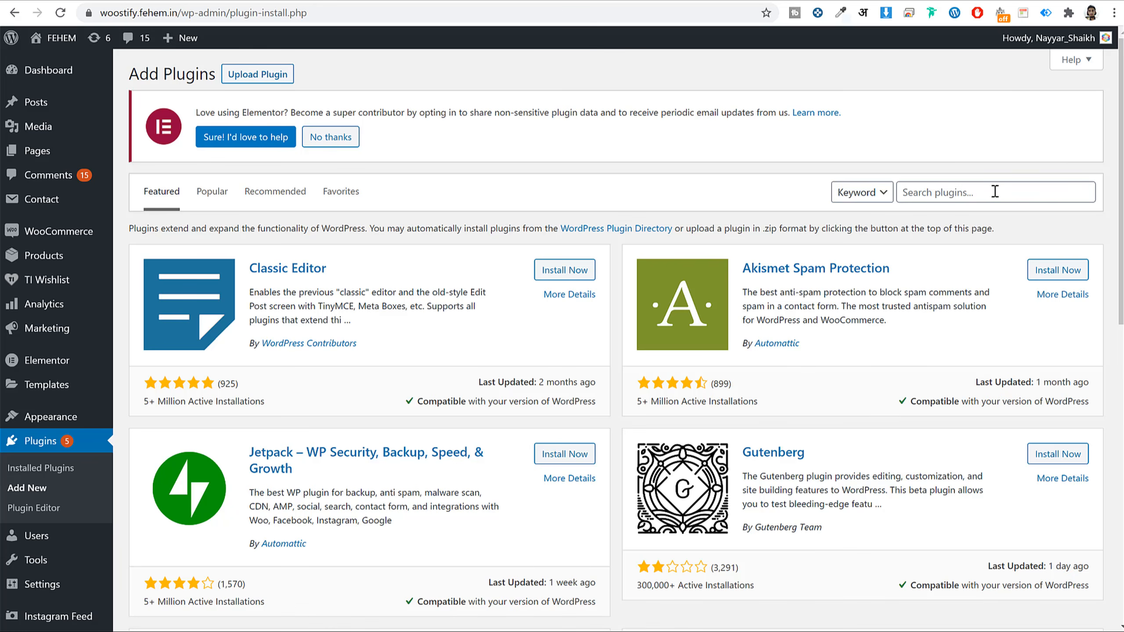
pyautogui.click(974, 192)
pyautogui.write('mailc')
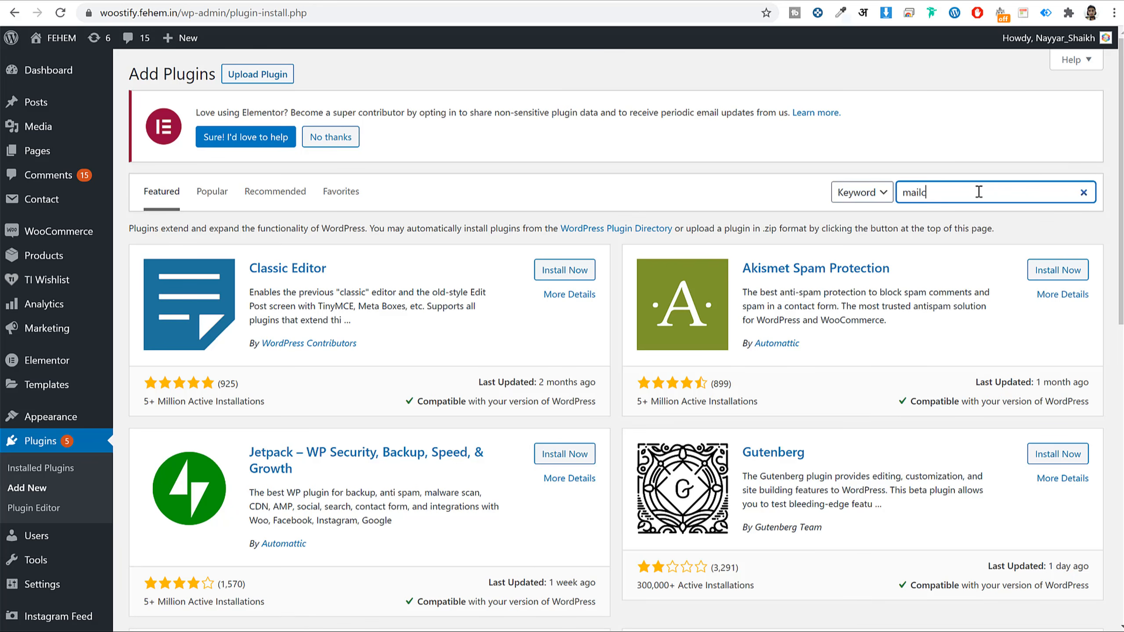
pyautogui.write('himp')
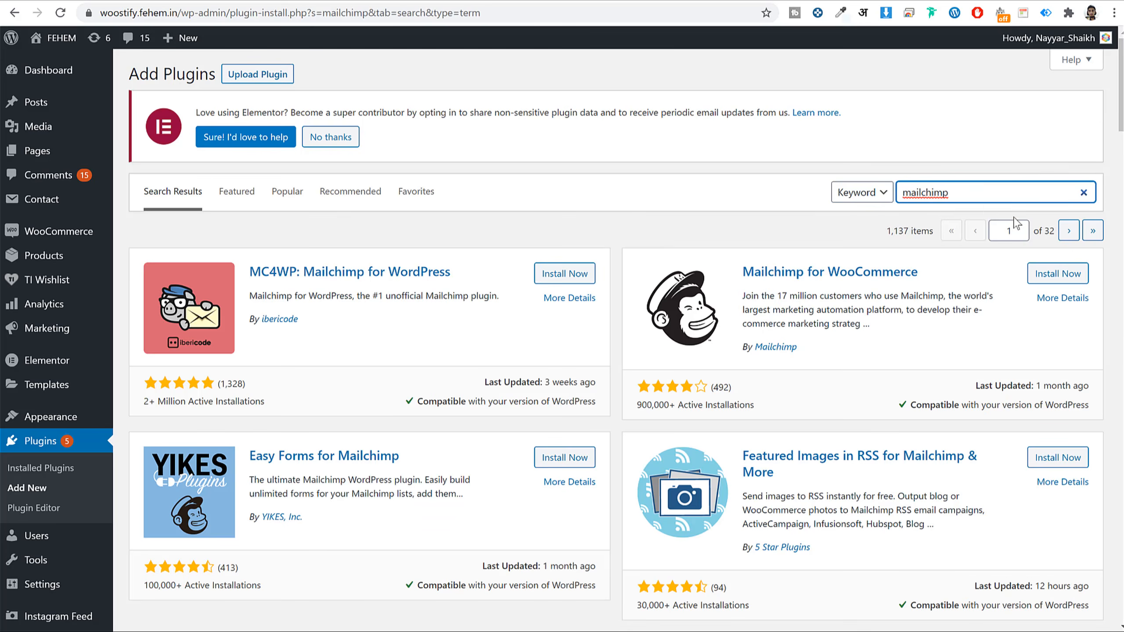
# - Install the MC4WP: Mailchimp for WordPress plugin
pyautogui.moveTo(250, 272); pyautogui.dragTo(468, 273)
pyautogui.moveTo(717, 226); pyautogui.dragTo(934, 287)
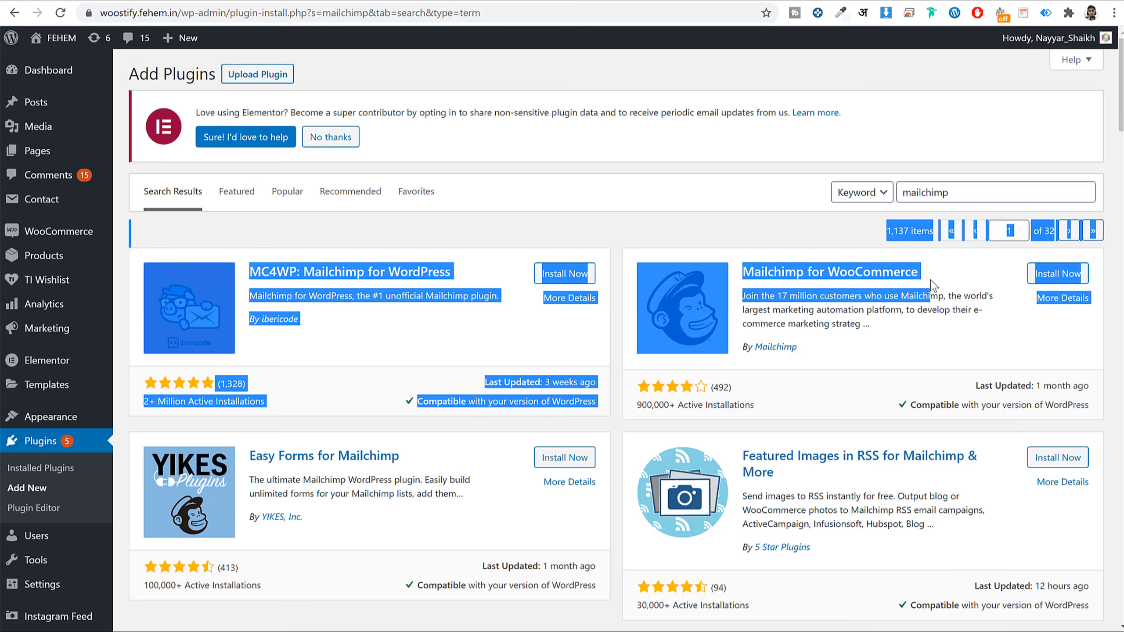
pyautogui.click(672, 204)
pyautogui.click(575, 274)
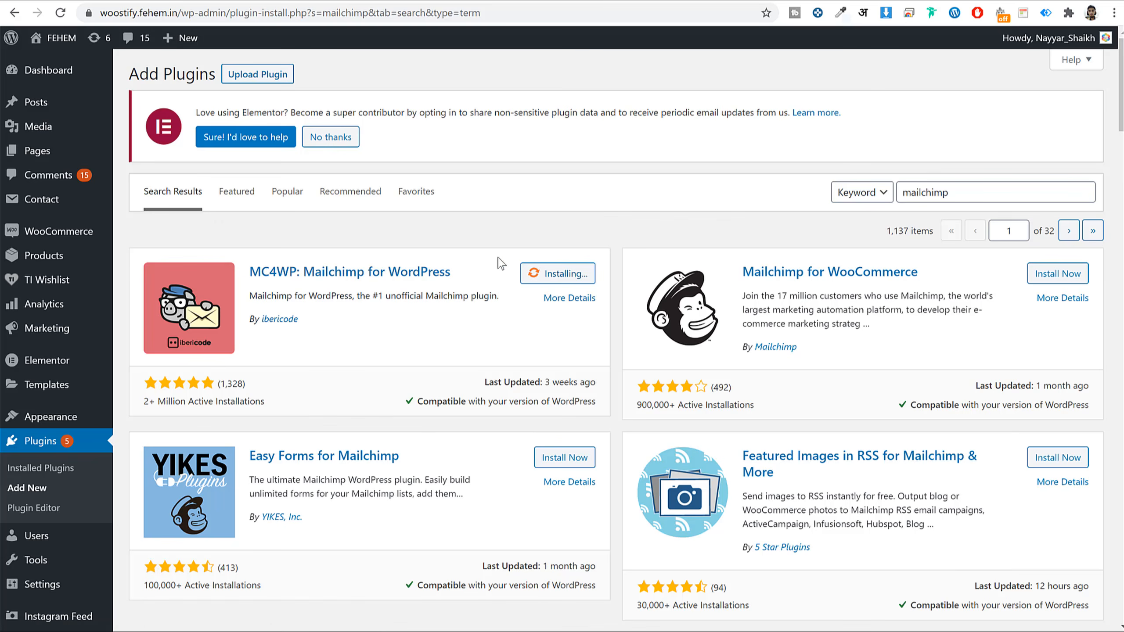
pyautogui.moveTo(256, 249); pyautogui.dragTo(469, 235)
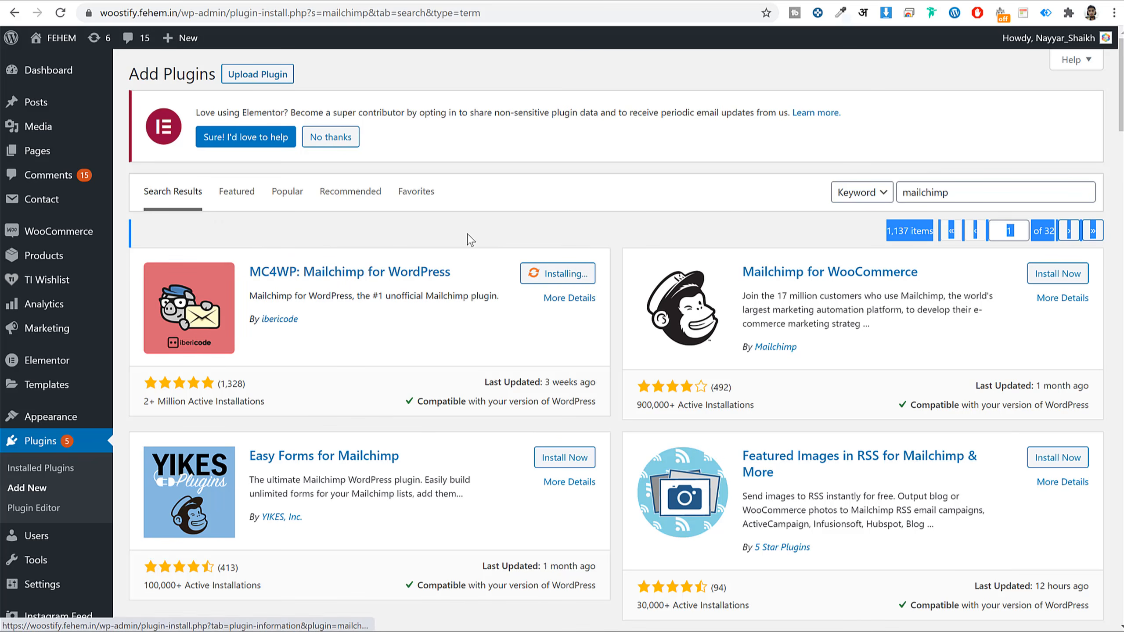
pyautogui.click(469, 233)
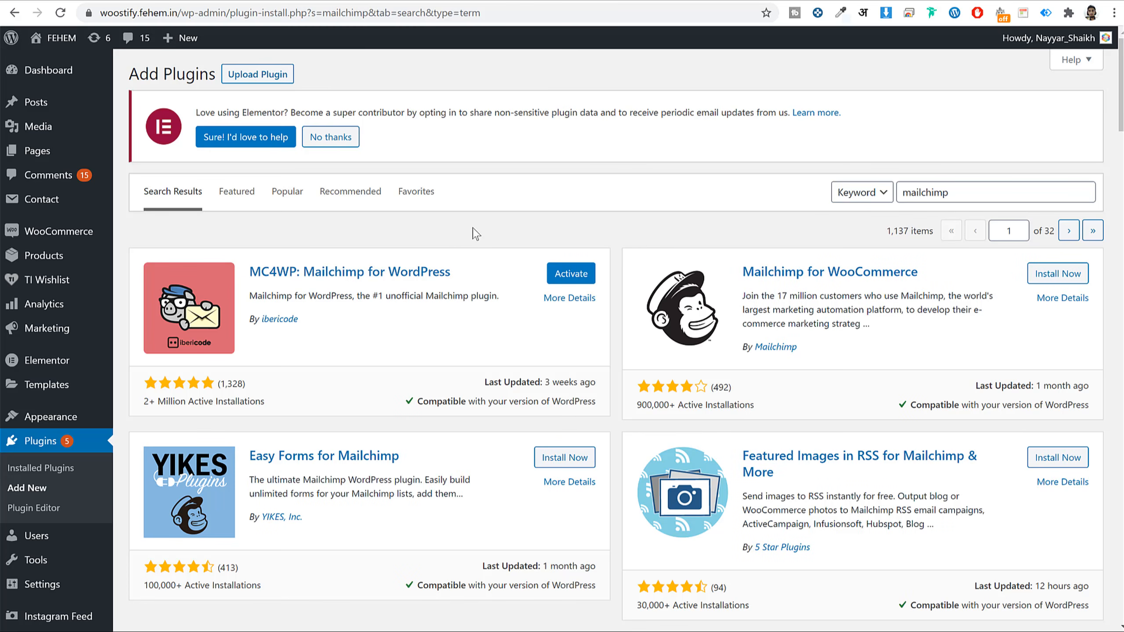
# - Install Mailchimp for WooCommerce, then go to the installed plugins list
pyautogui.moveTo(748, 263); pyautogui.dragTo(948, 290)
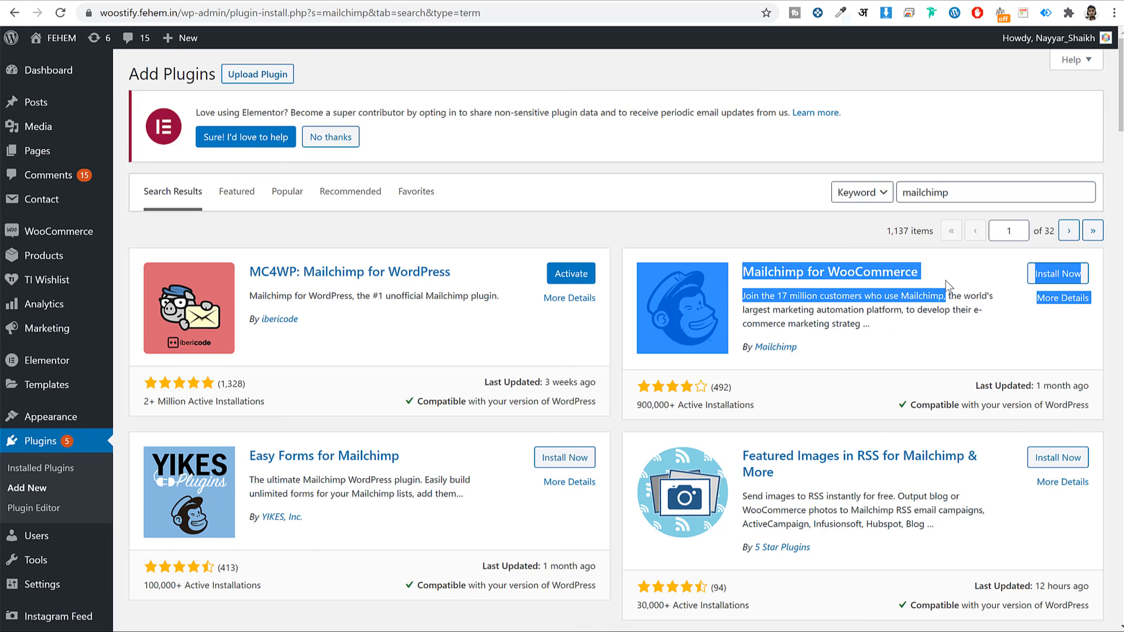
pyautogui.click(963, 275)
pyautogui.click(1058, 277)
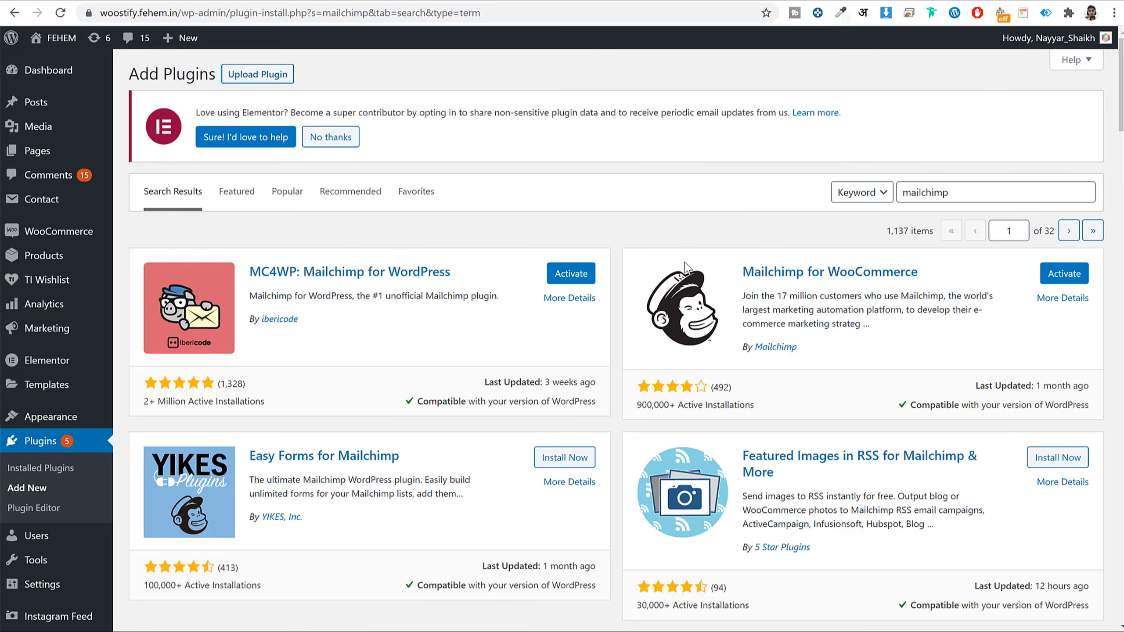
pyautogui.moveTo(739, 259); pyautogui.dragTo(951, 283)
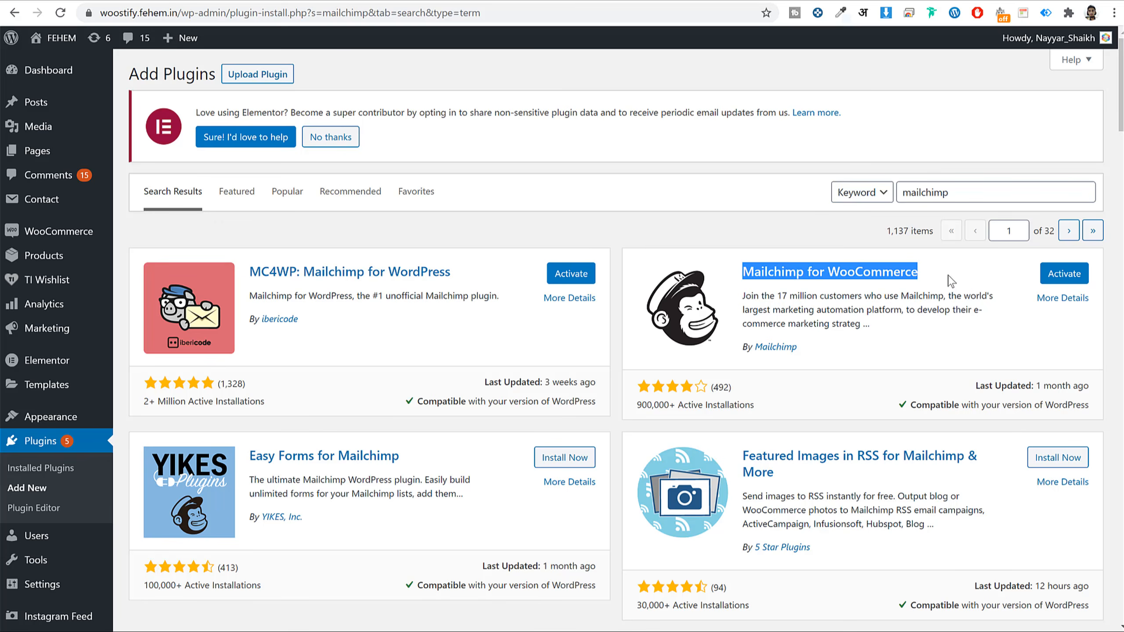
pyautogui.moveTo(257, 248); pyautogui.dragTo(460, 272)
pyautogui.click(790, 252)
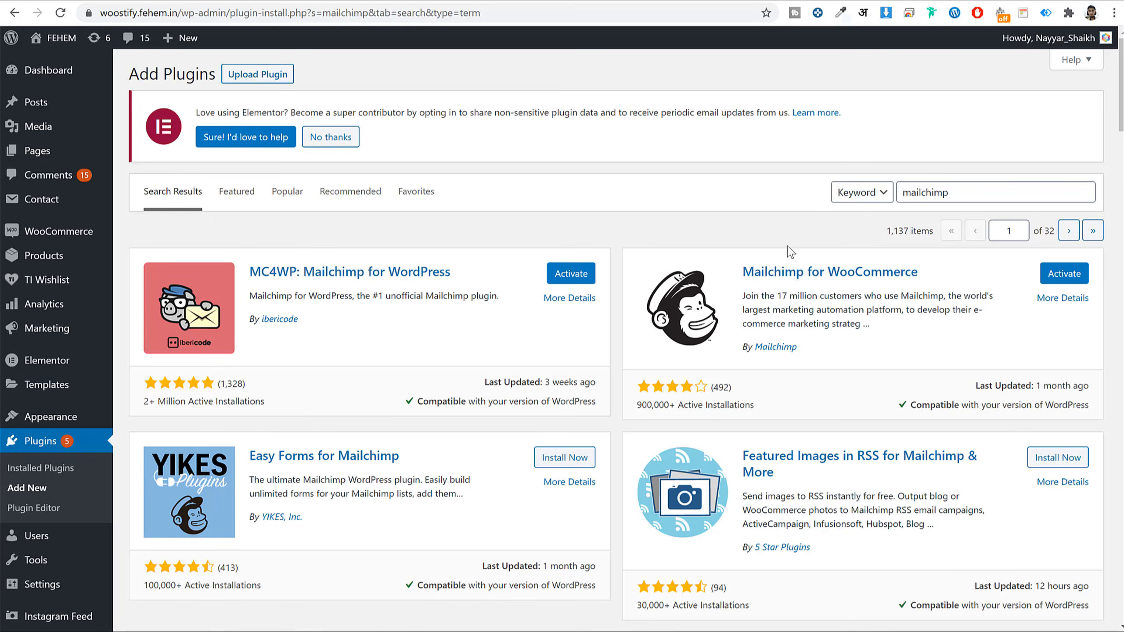
pyautogui.click(57, 444)
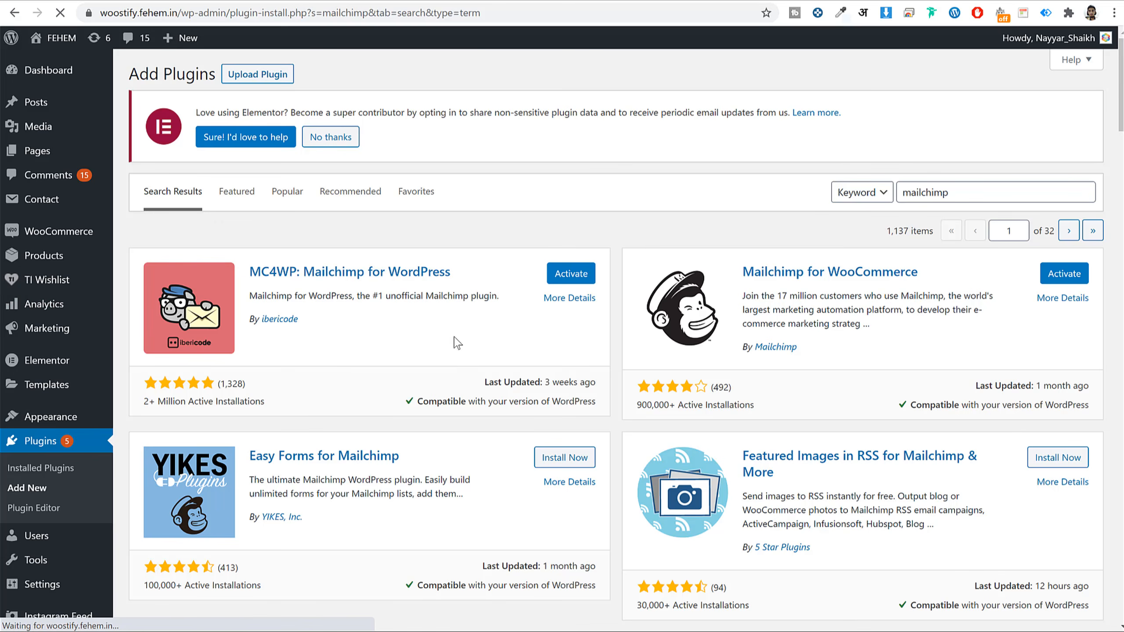
# - Bulk-activate Mailchimp for WooCommerce and MC4WP from the plugins list
pyautogui.scroll(-3, 489, 312)
pyautogui.scroll(-1, 489, 312)
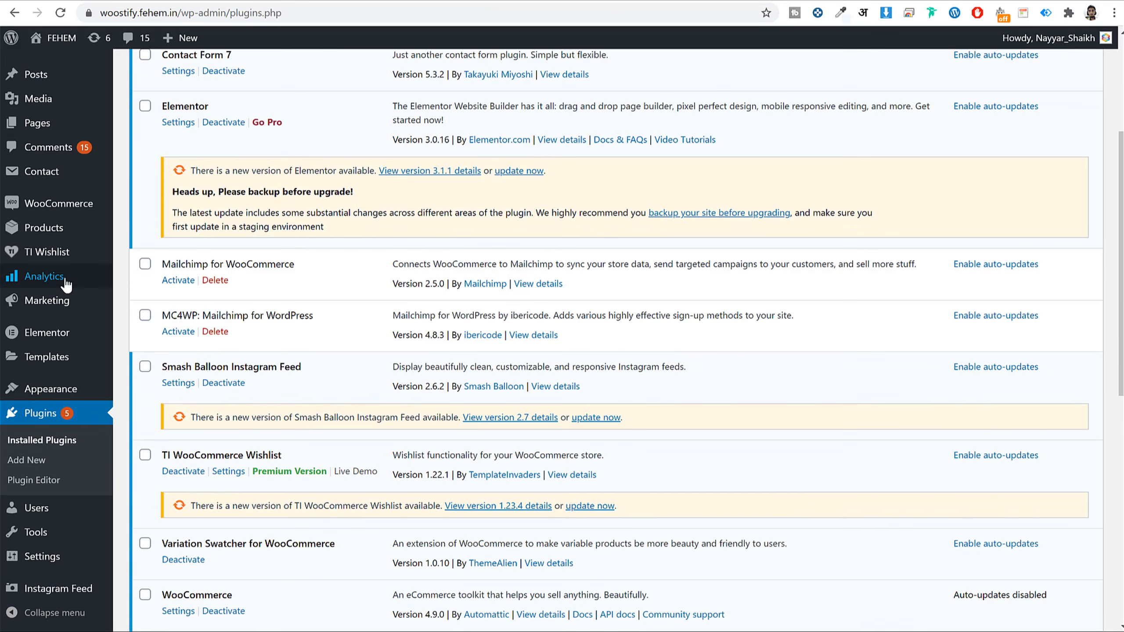
pyautogui.click(146, 263)
pyautogui.click(145, 315)
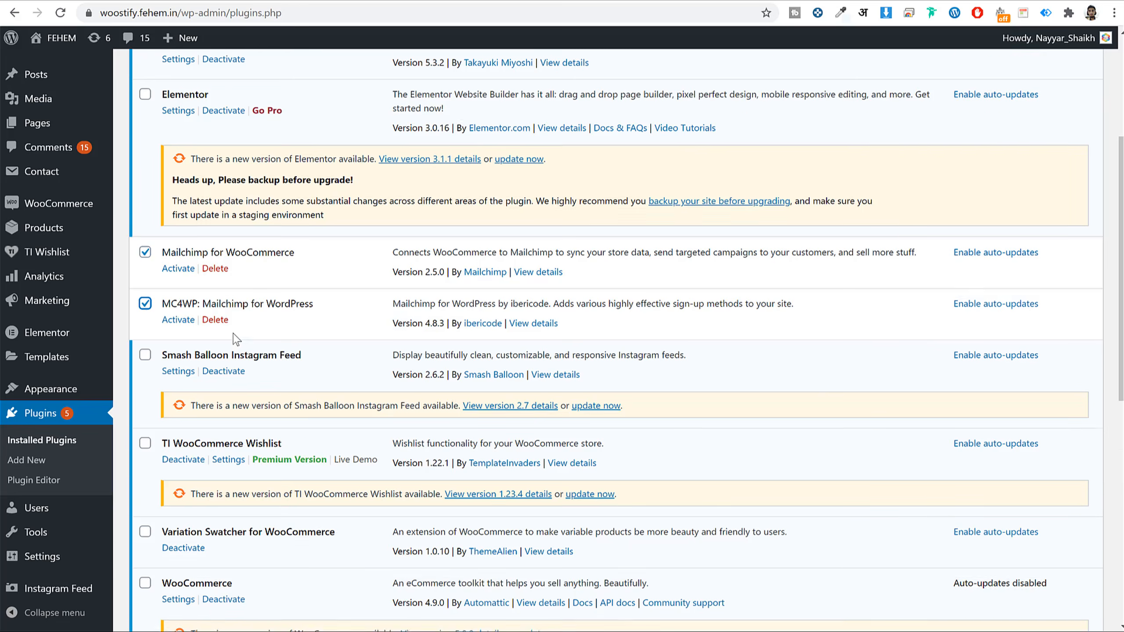
pyautogui.scroll(-10, 185, 487)
pyautogui.click(185, 562)
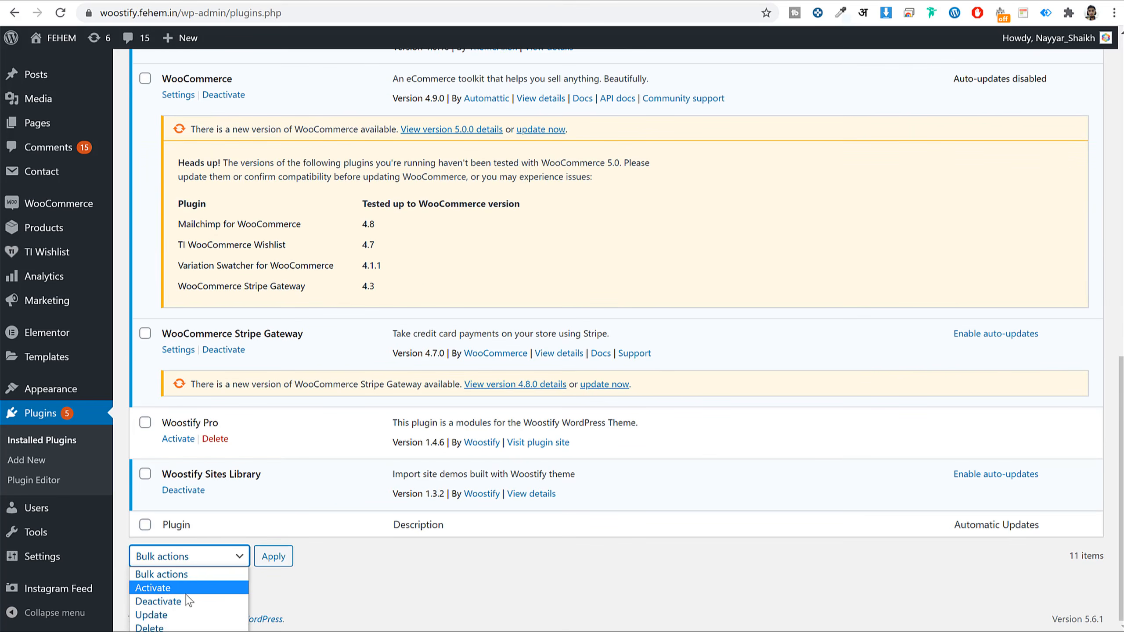
pyautogui.click(155, 588)
pyautogui.click(274, 559)
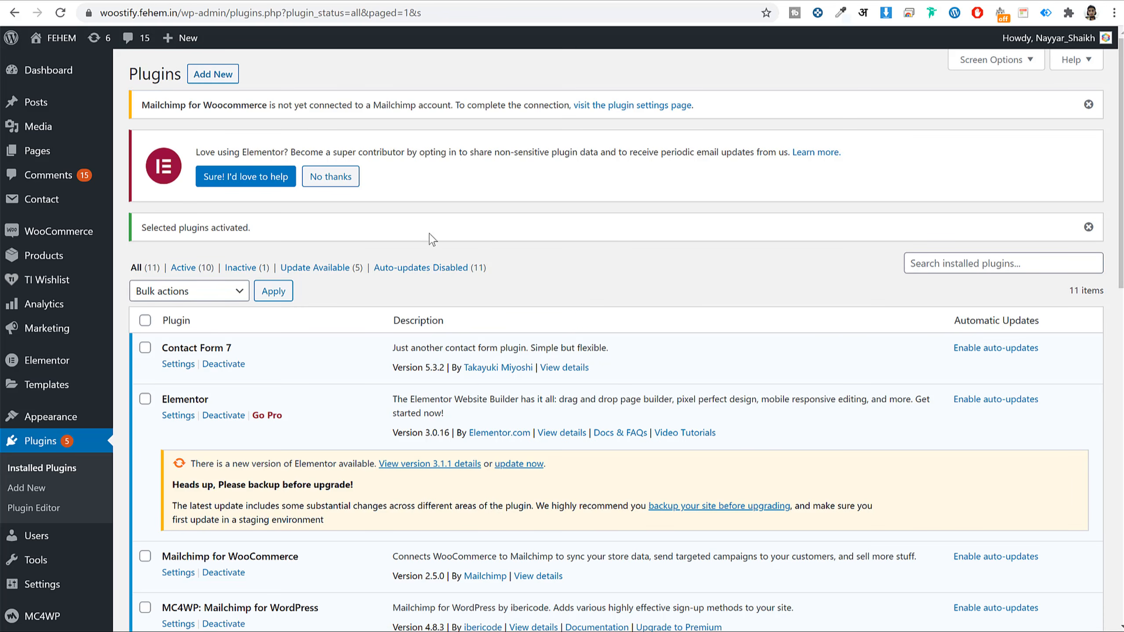
# - Open the MC4WP settings page to view the API Key field, then switch to Mailchimp
pyautogui.scroll(-3, 528, 240)
pyautogui.moveTo(183, 393); pyautogui.dragTo(328, 394)
pyautogui.click(332, 396)
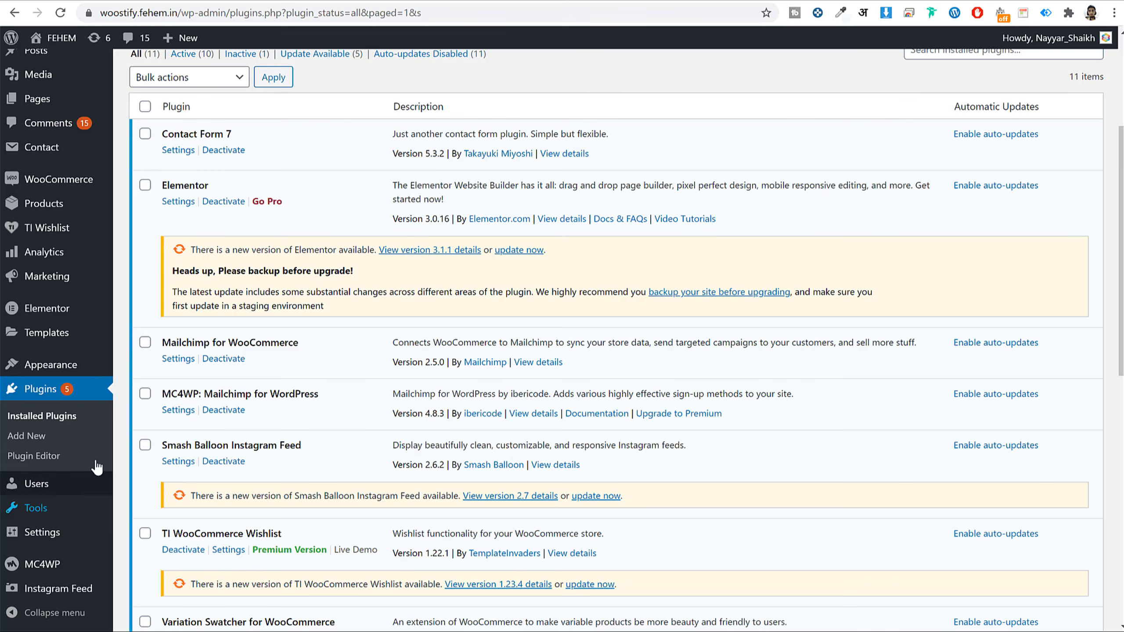
pyautogui.moveTo(54, 576)
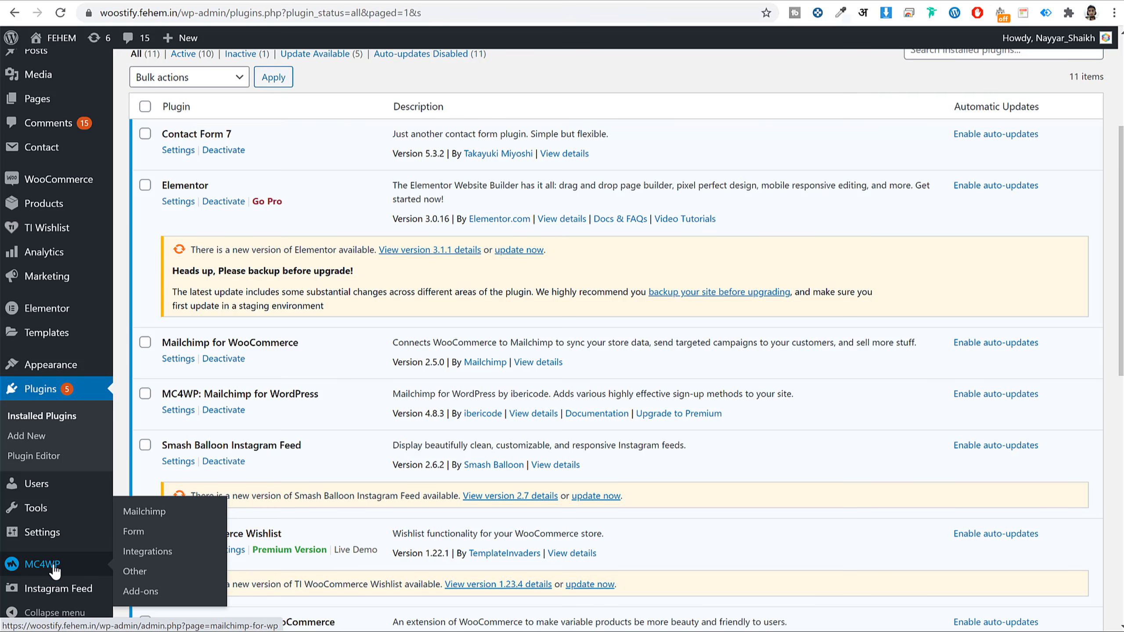
pyautogui.click(43, 565)
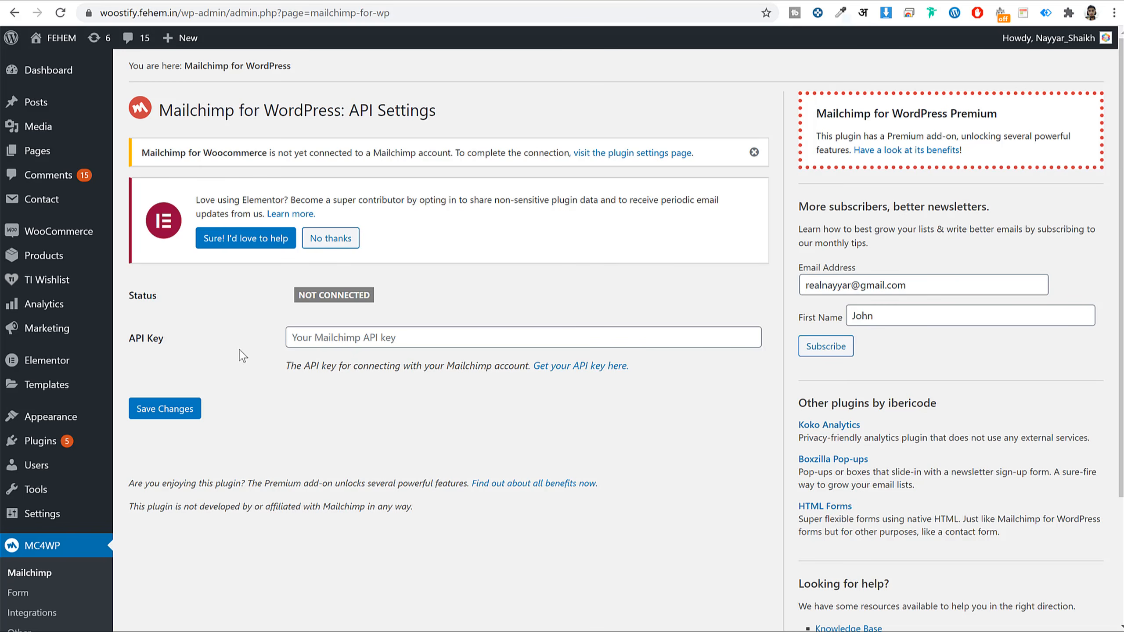
pyautogui.moveTo(165, 338); pyautogui.dragTo(126, 335)
pyautogui.click(173, 346)
pyautogui.click(271, 0)
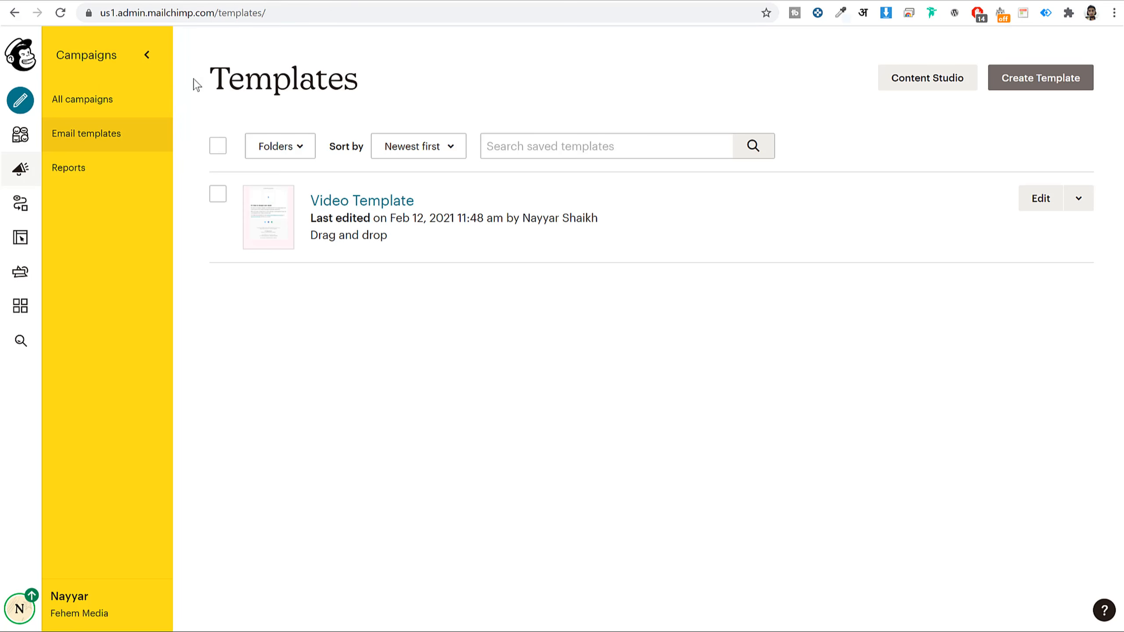
# - Create a new Mailchimp API key from Account > Extras > API keys
pyautogui.click(17, 610)
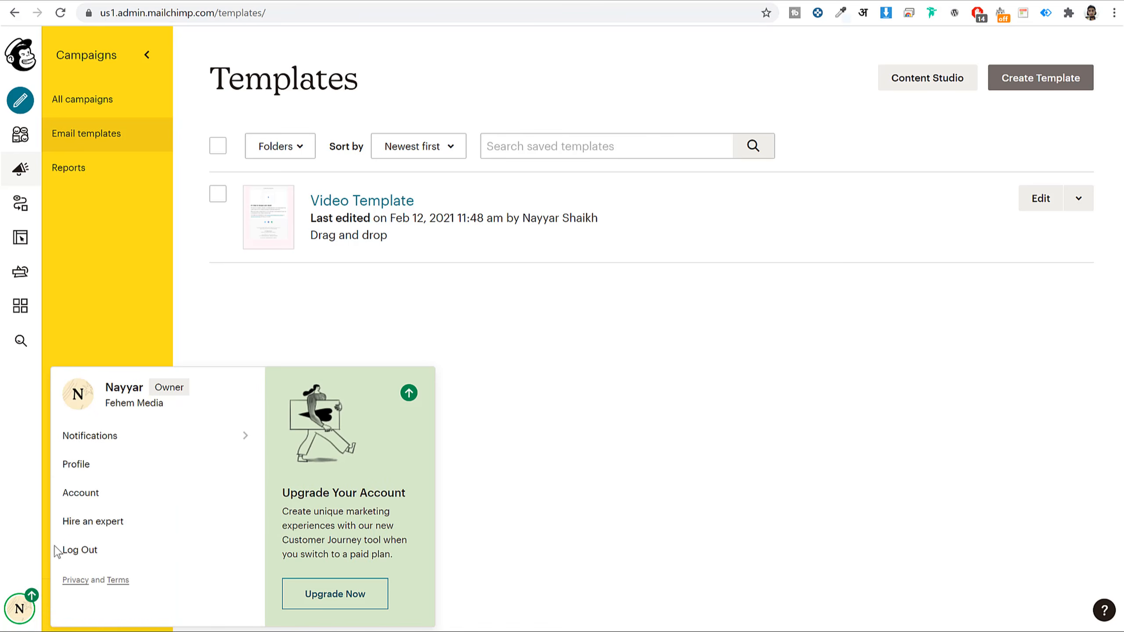
pyautogui.click(94, 494)
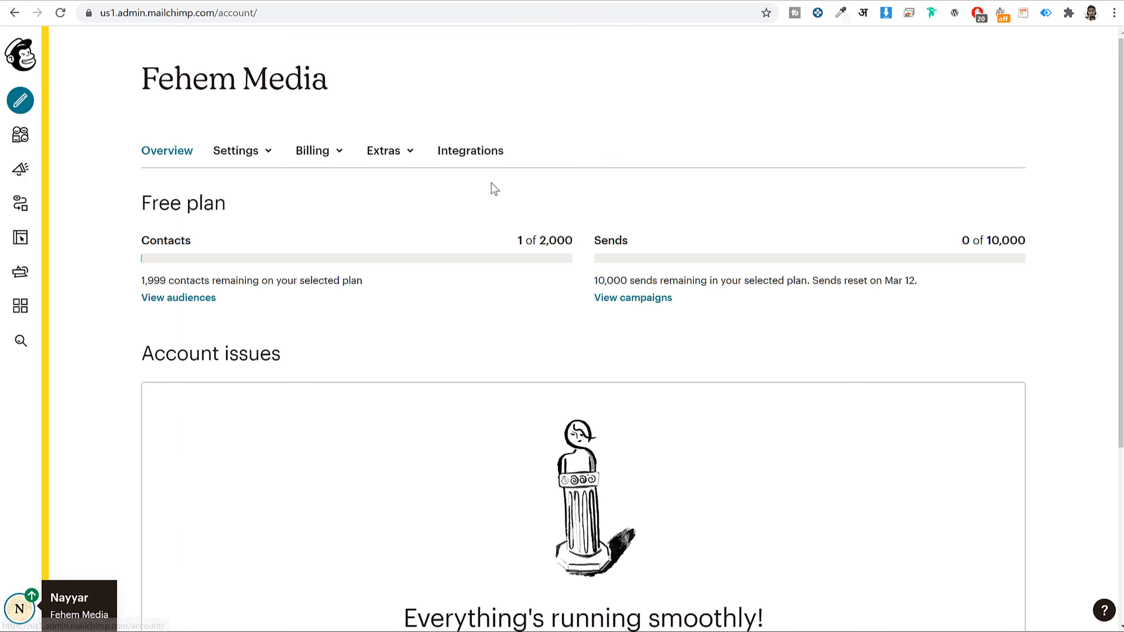
pyautogui.click(396, 155)
pyautogui.click(390, 219)
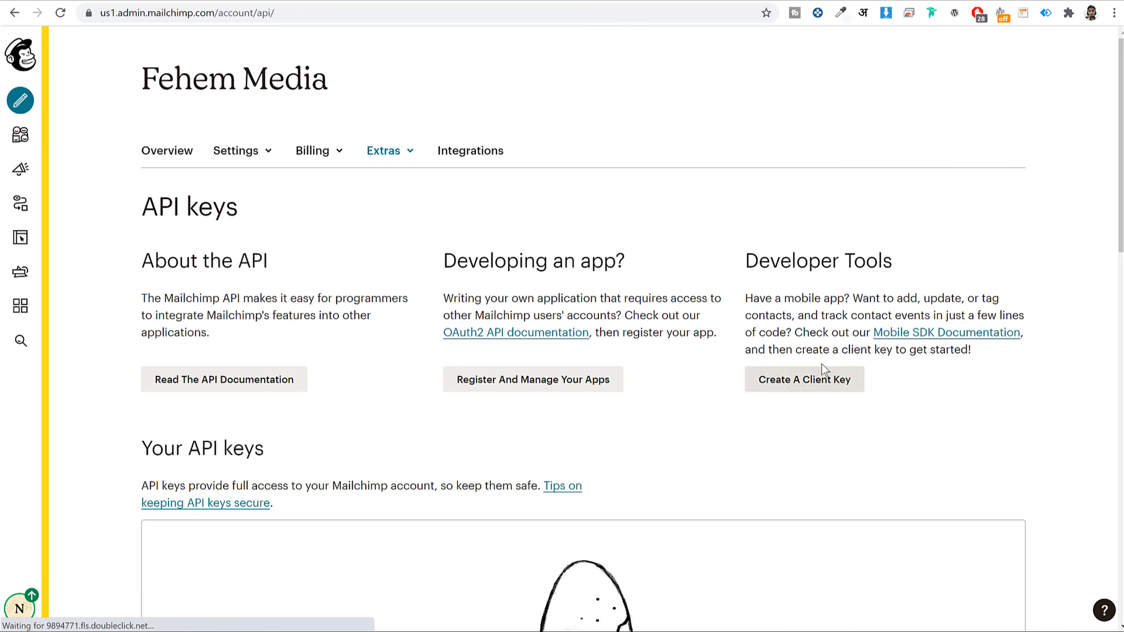
pyautogui.scroll(-10, 821, 367)
pyautogui.scroll(10, 723, 297)
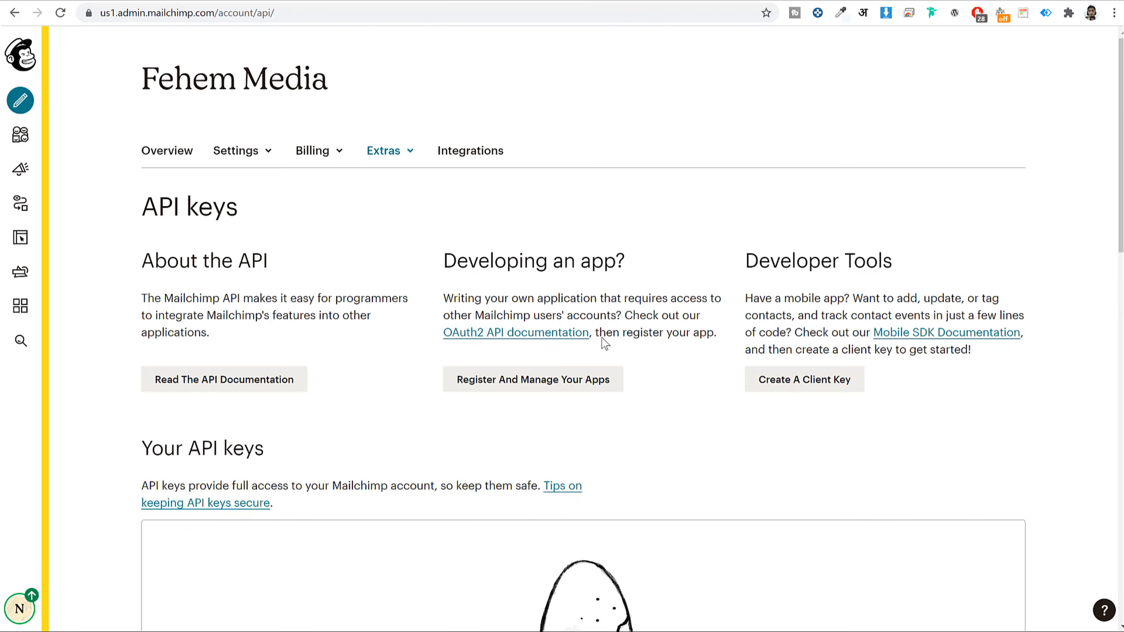
pyautogui.scroll(-10, 617, 344)
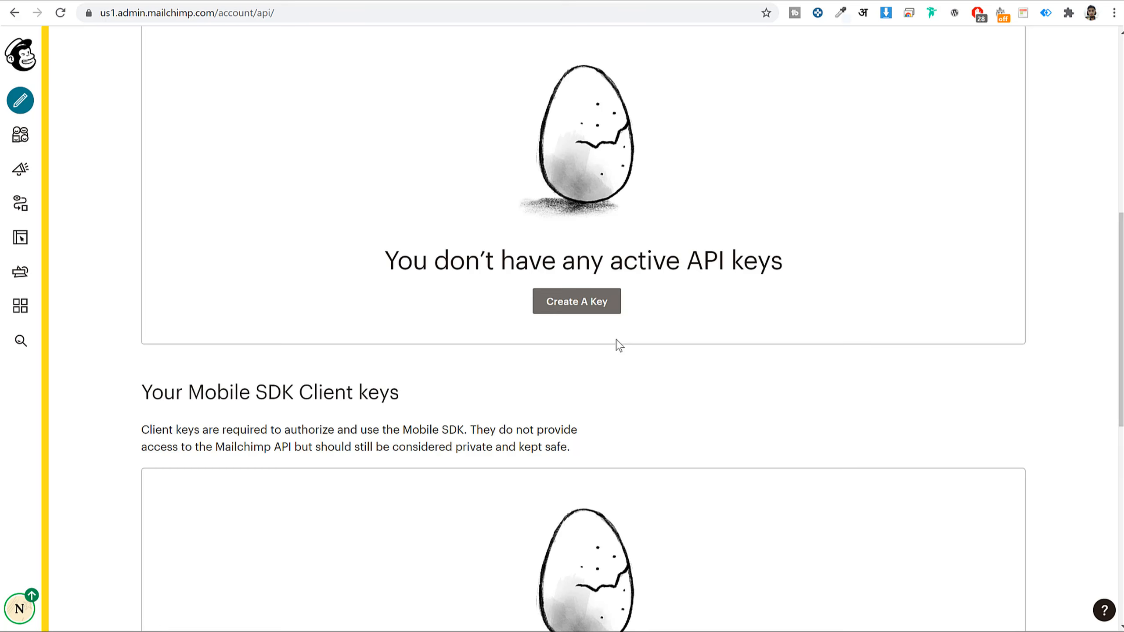
pyautogui.click(584, 305)
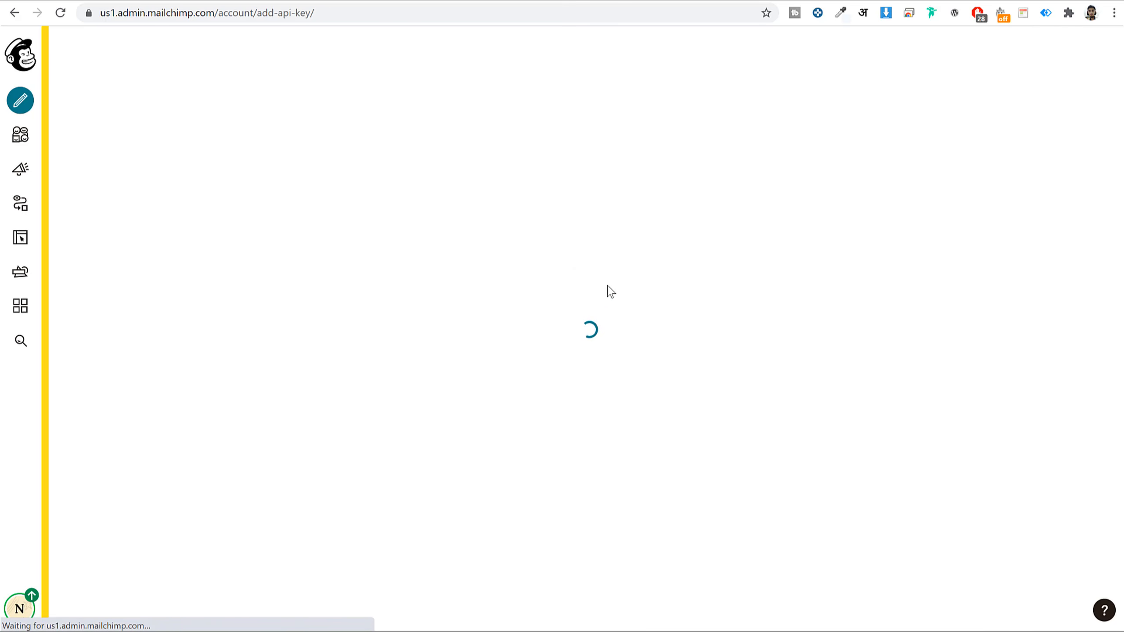
# - Copy the new API key and paste it into MC4WP's API Key field in WordPress
pyautogui.scroll(-6, 706, 345)
pyautogui.doubleClick(694, 356)
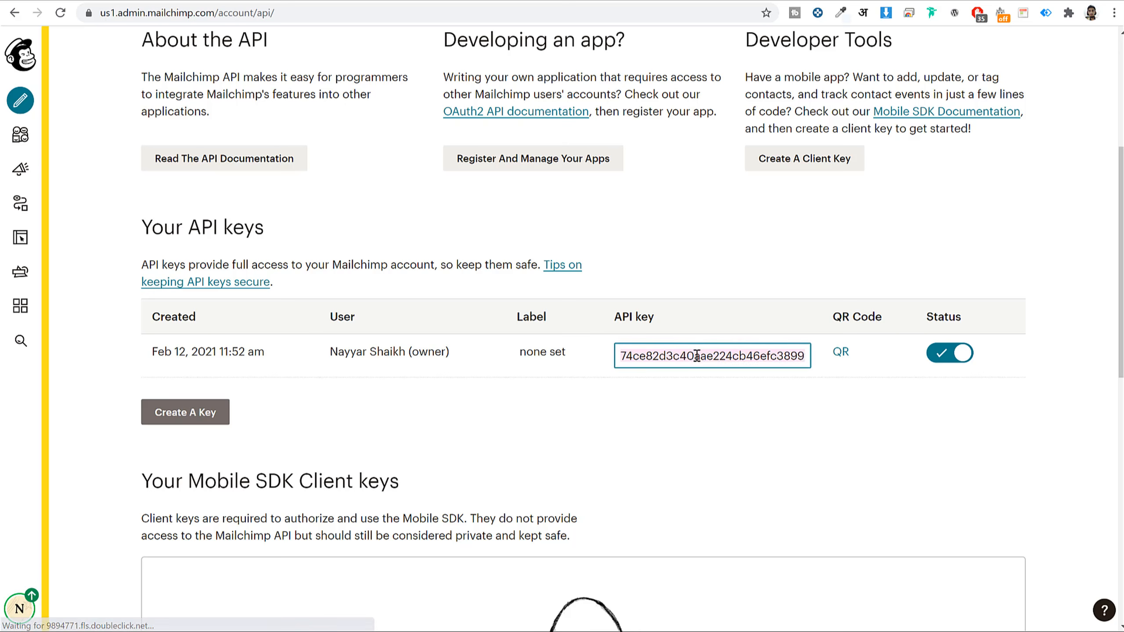
pyautogui.rightClick(693, 356)
pyautogui.click(774, 403)
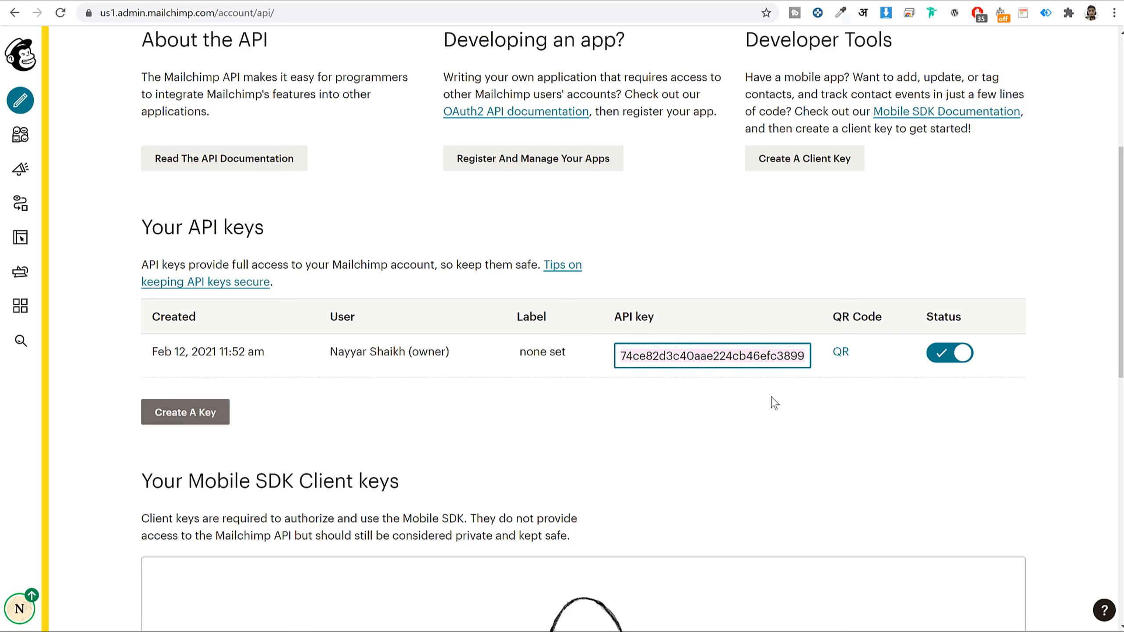
pyautogui.click(111, 1)
pyautogui.click(356, 341)
pyautogui.hotkey('ctrl', 'v')
# - Save the MC4WP API settings and review the BloggDude - SEO Newsletter list's ID and 1 subscriber
pyautogui.click(185, 420)
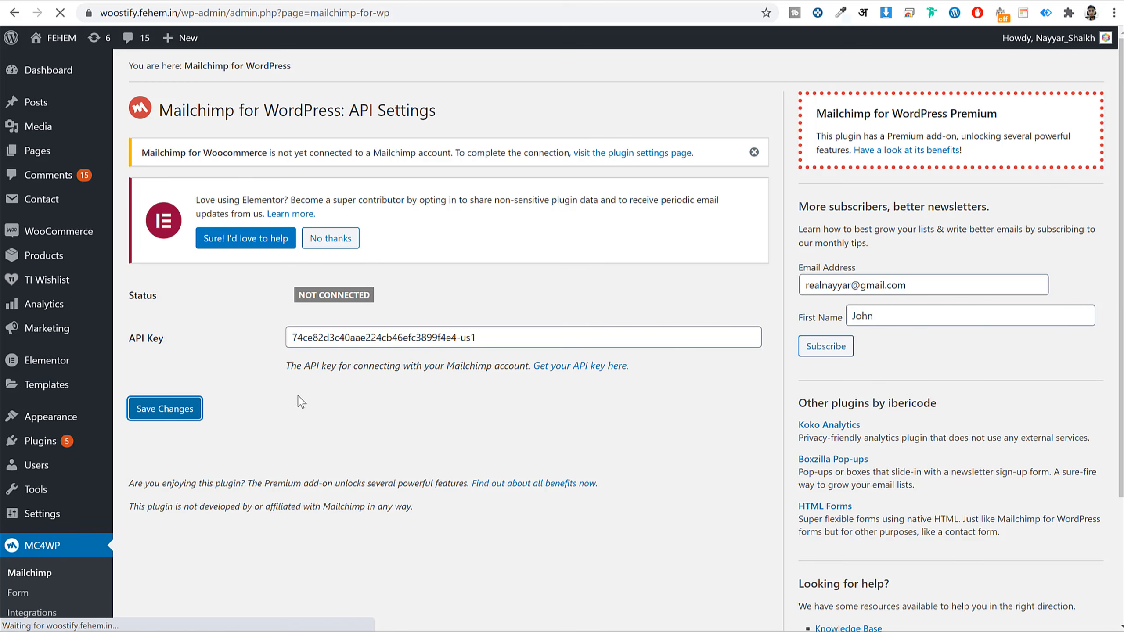
pyautogui.scroll(-5, 376, 314)
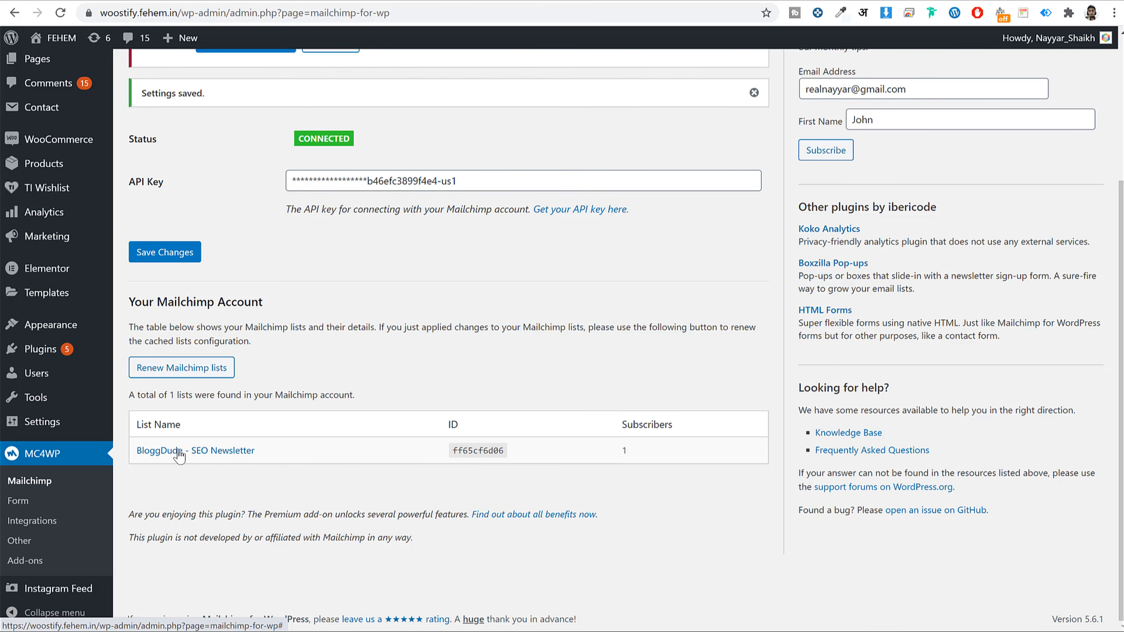
pyautogui.moveTo(304, 459); pyautogui.dragTo(141, 453)
pyautogui.click(153, 476)
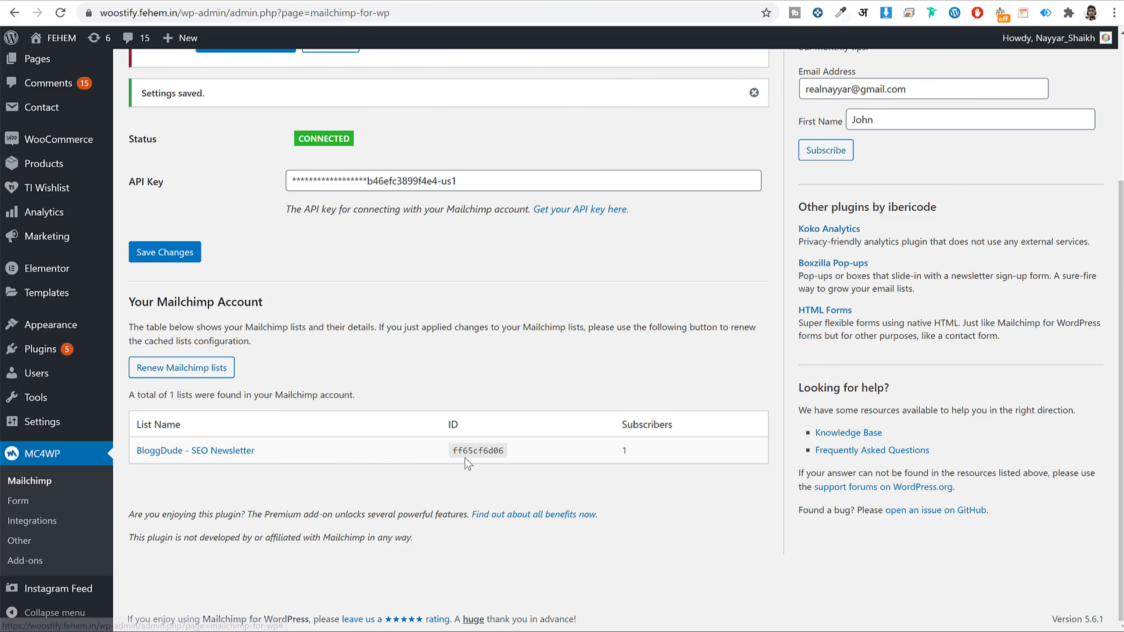
pyautogui.doubleClick(477, 451)
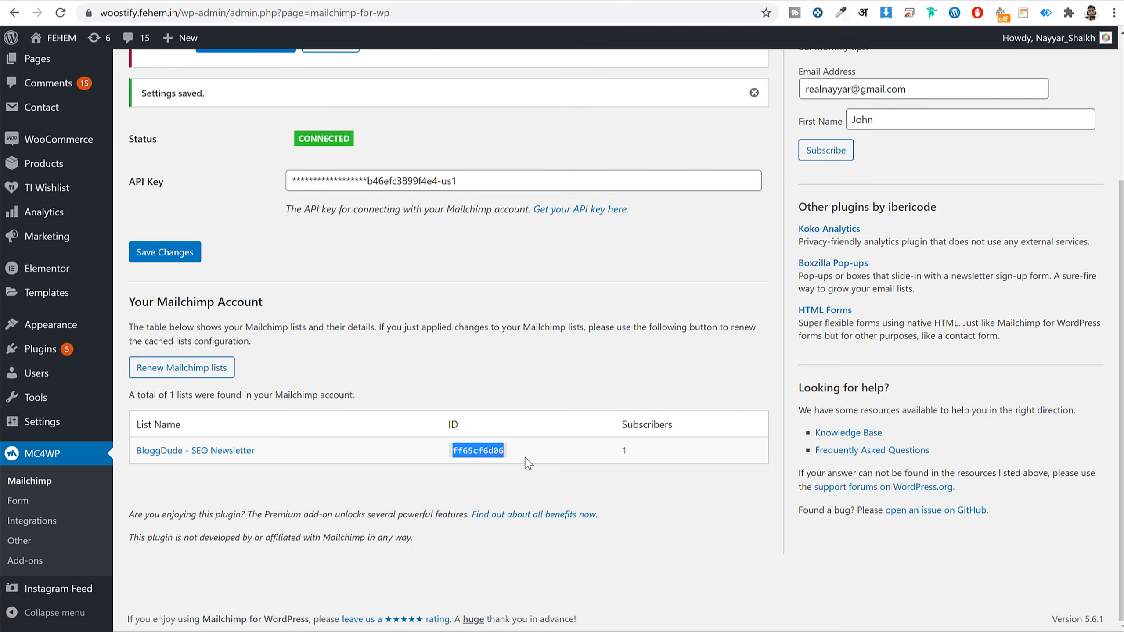
pyautogui.doubleClick(621, 456)
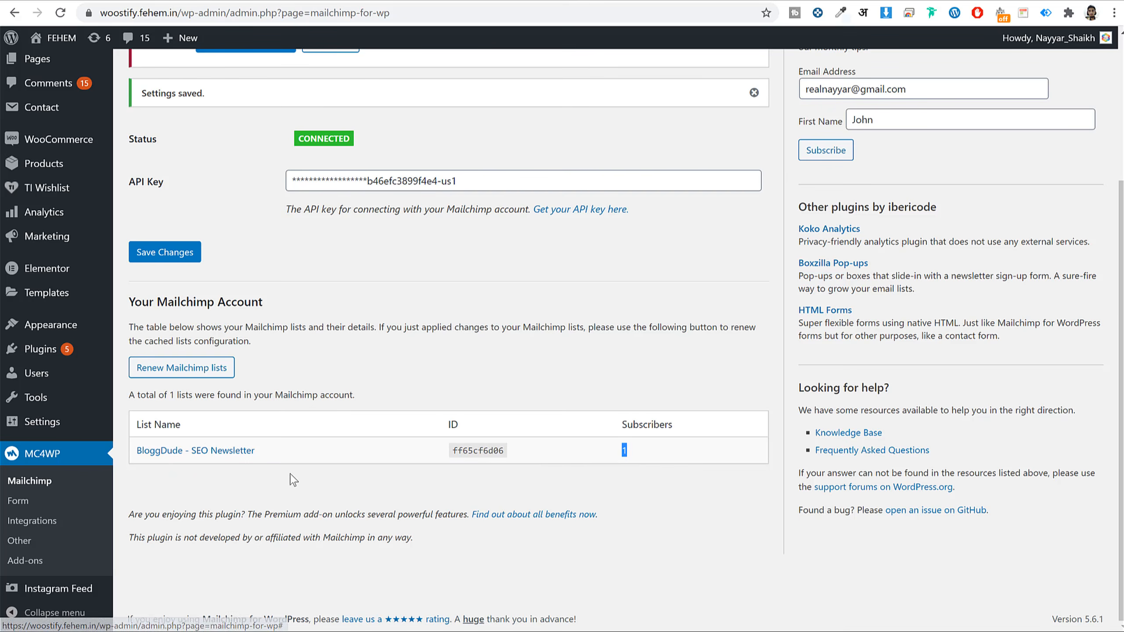
pyautogui.click(316, 452)
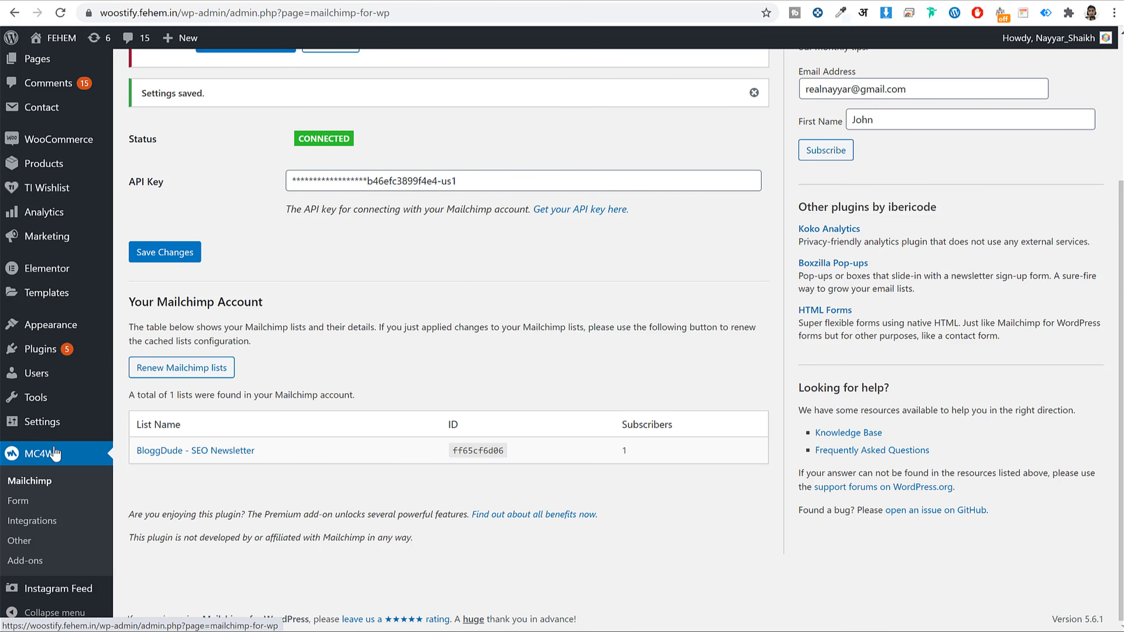
# - Add MC4WP form 1165, titled Form1, for the BloggDude - SEO Newsletter list and check its preview
pyautogui.click(19, 502)
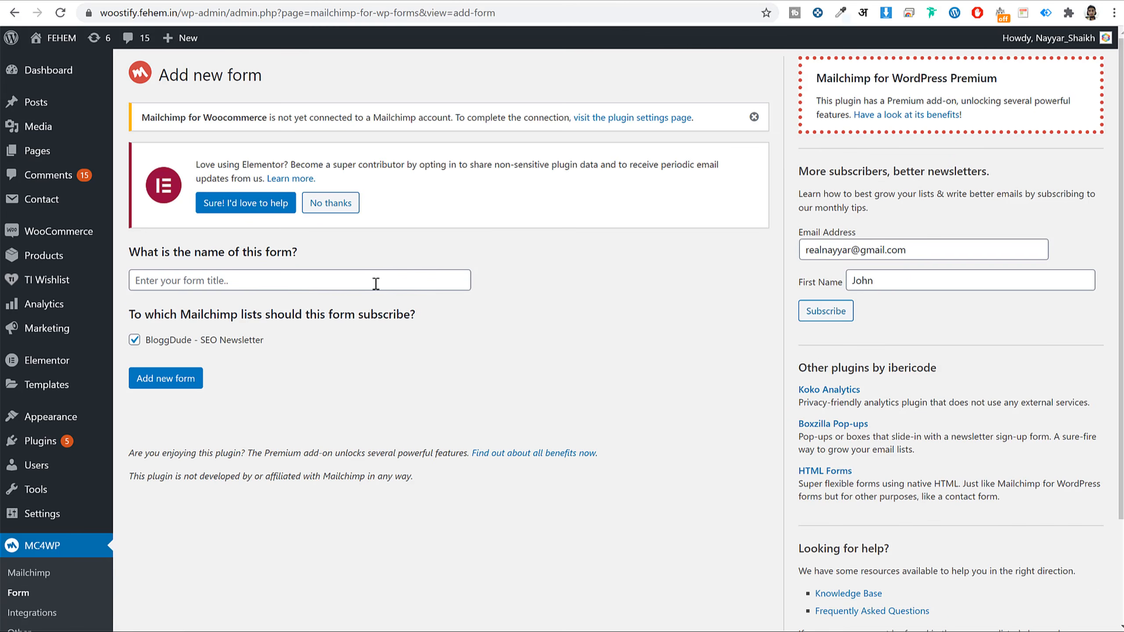
pyautogui.click(322, 280)
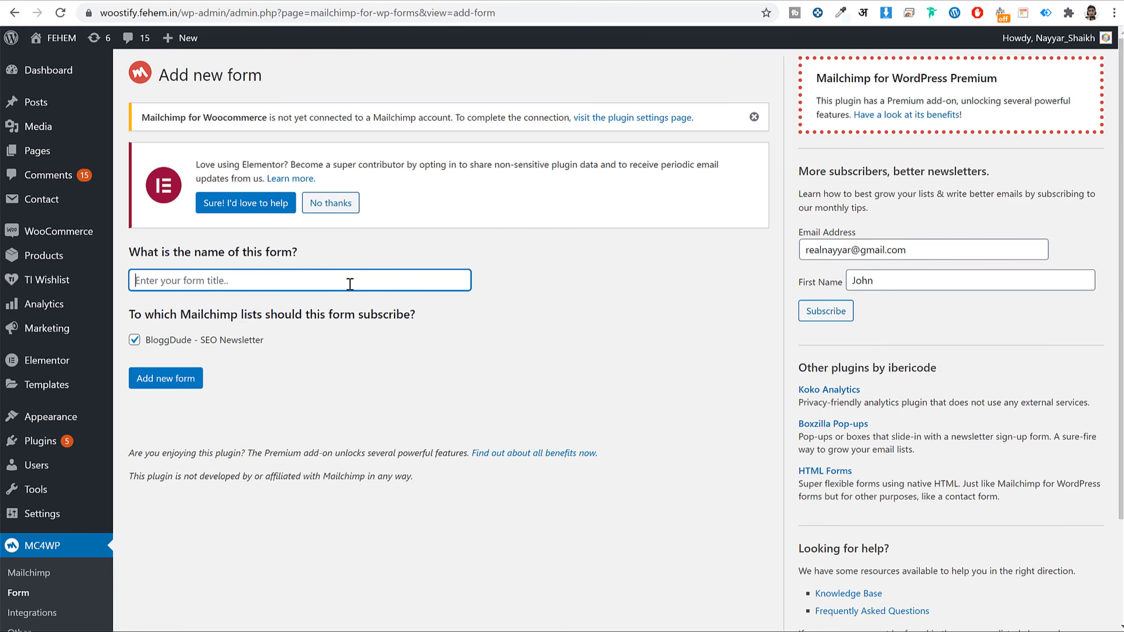
pyautogui.write('FRor')
pyautogui.click(165, 378)
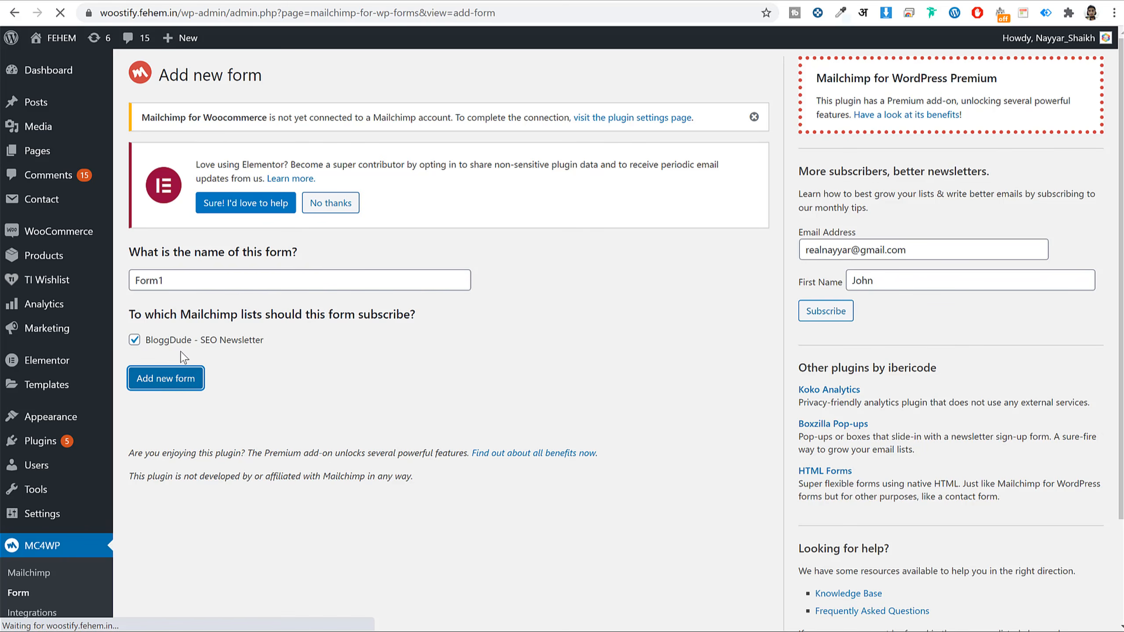
pyautogui.scroll(-10, 717, 309)
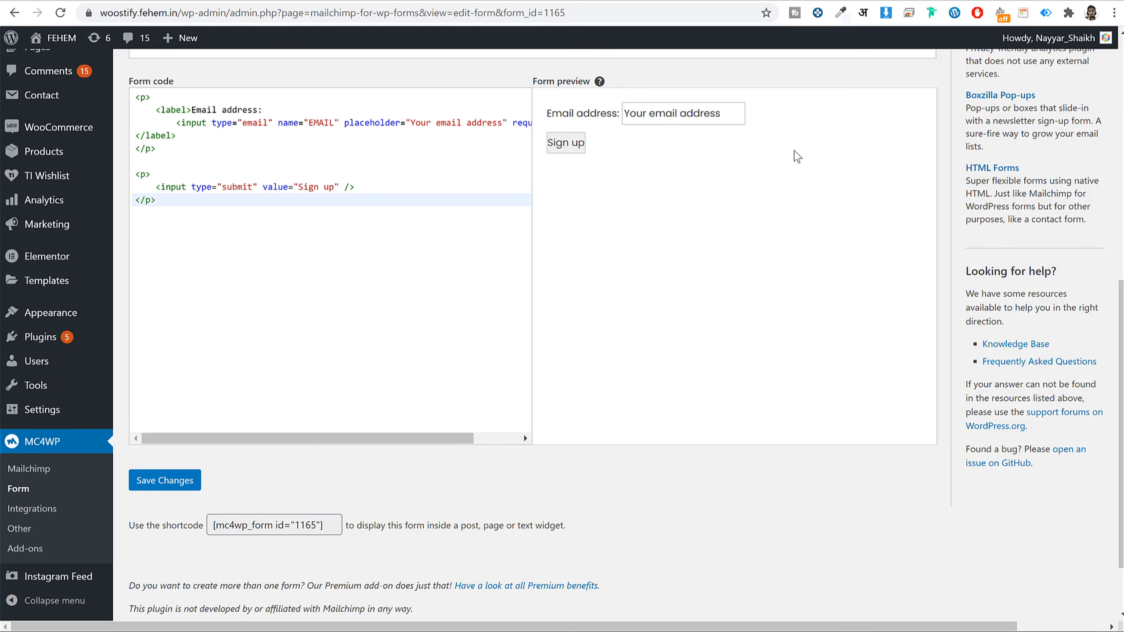
pyautogui.scroll(5, 796, 155)
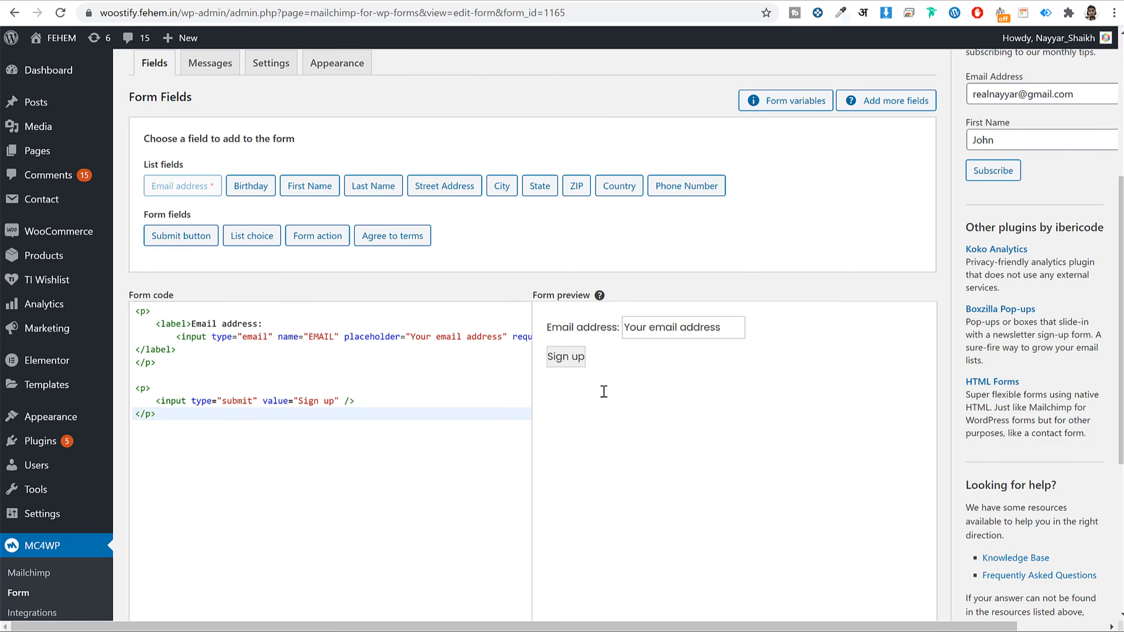
# - Save Form1's style as Basic and check the email field in the preview
pyautogui.click(338, 67)
pyautogui.click(371, 137)
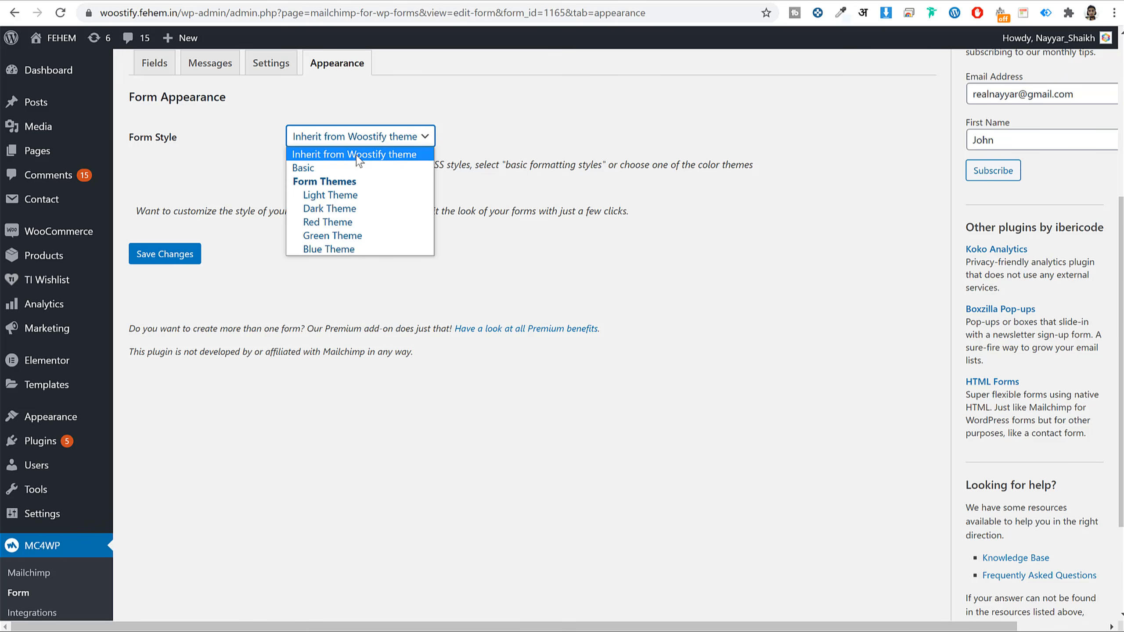
pyautogui.click(338, 169)
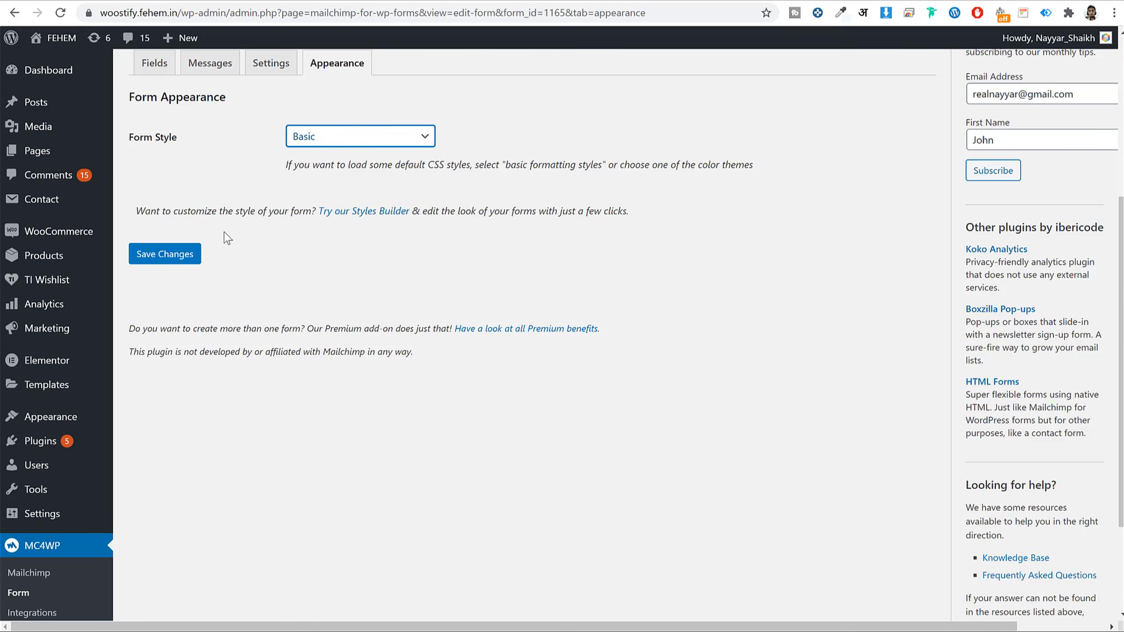
pyautogui.click(184, 259)
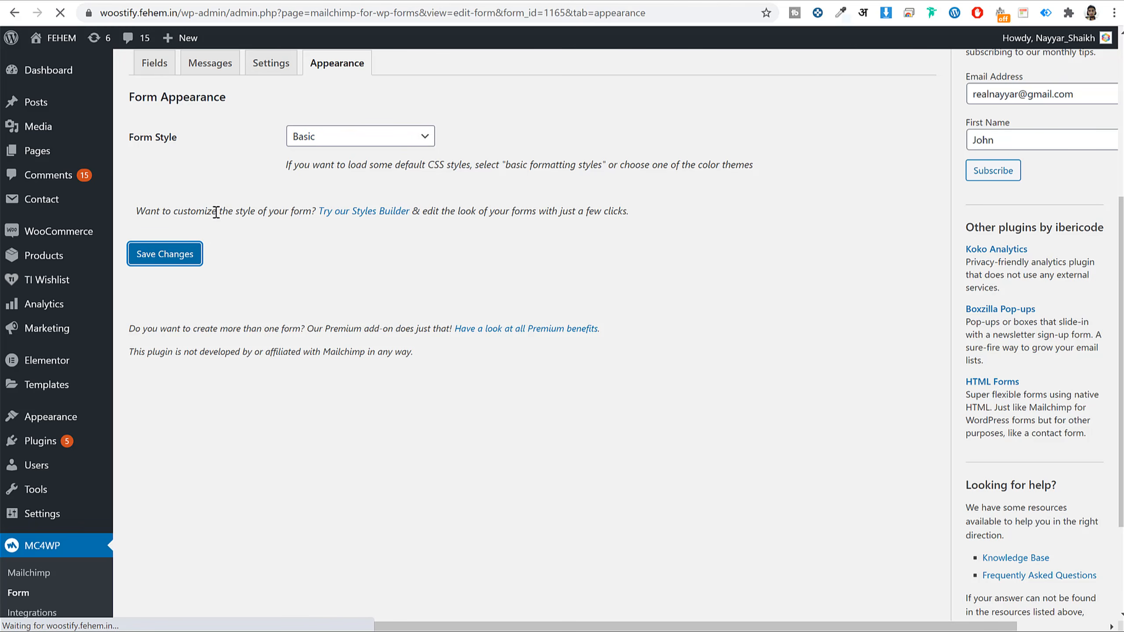
pyautogui.click(155, 318)
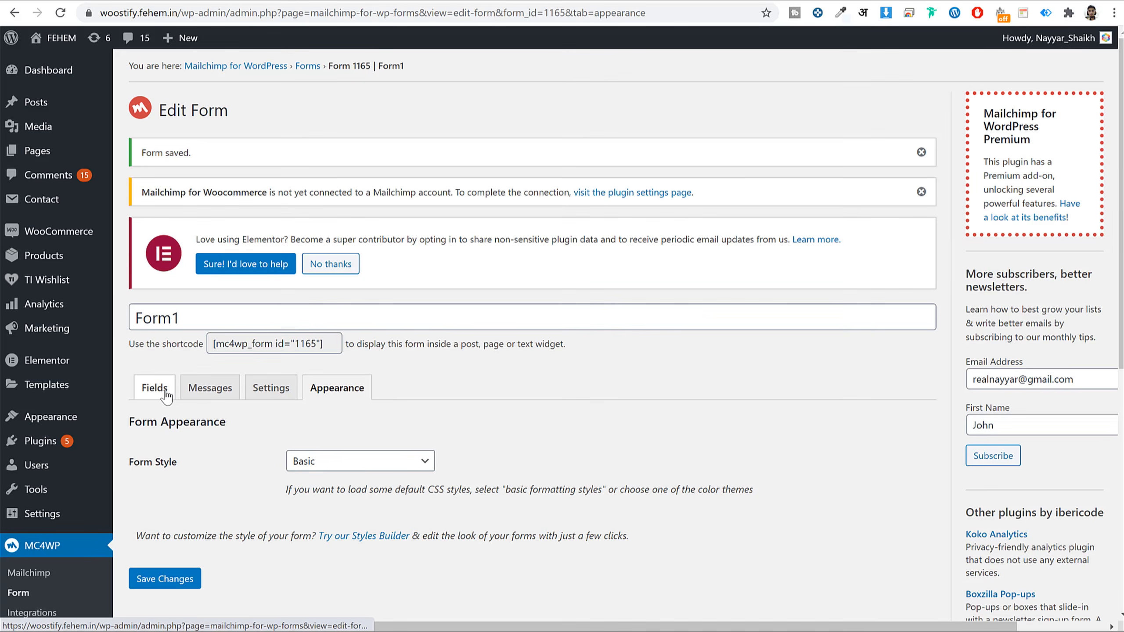
pyautogui.scroll(-2, 576, 355)
pyautogui.scroll(-5, 576, 356)
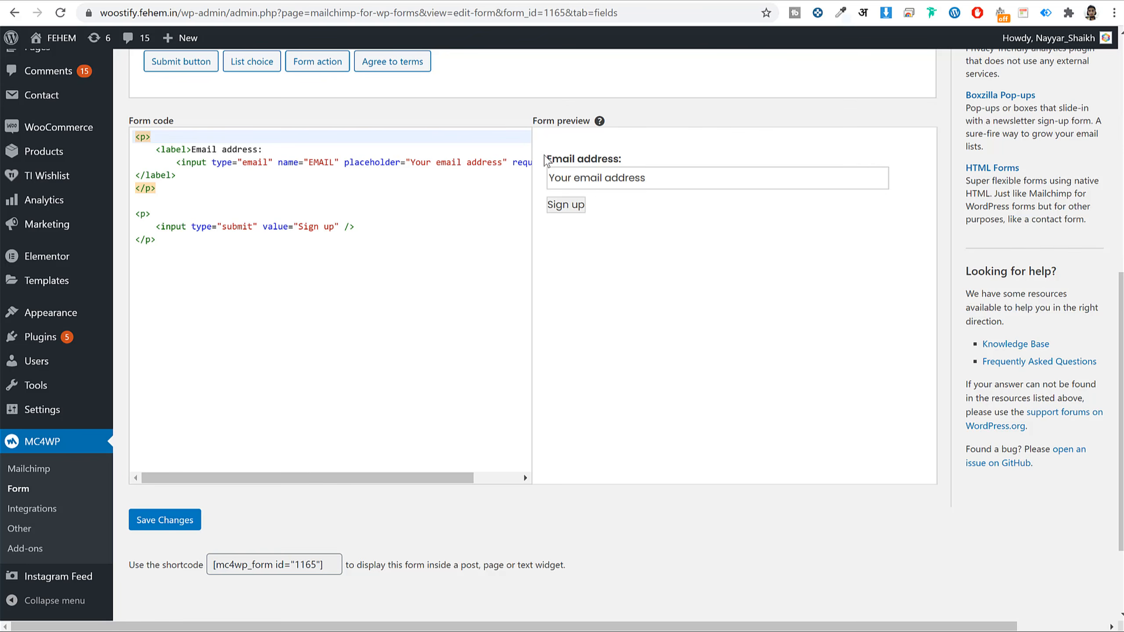
pyautogui.moveTo(545, 160); pyautogui.dragTo(708, 208)
pyautogui.click(855, 187)
pyautogui.scroll(8, 611, 256)
# - Switch the form style to Red Theme, save it, and check the preview
pyautogui.click(337, 385)
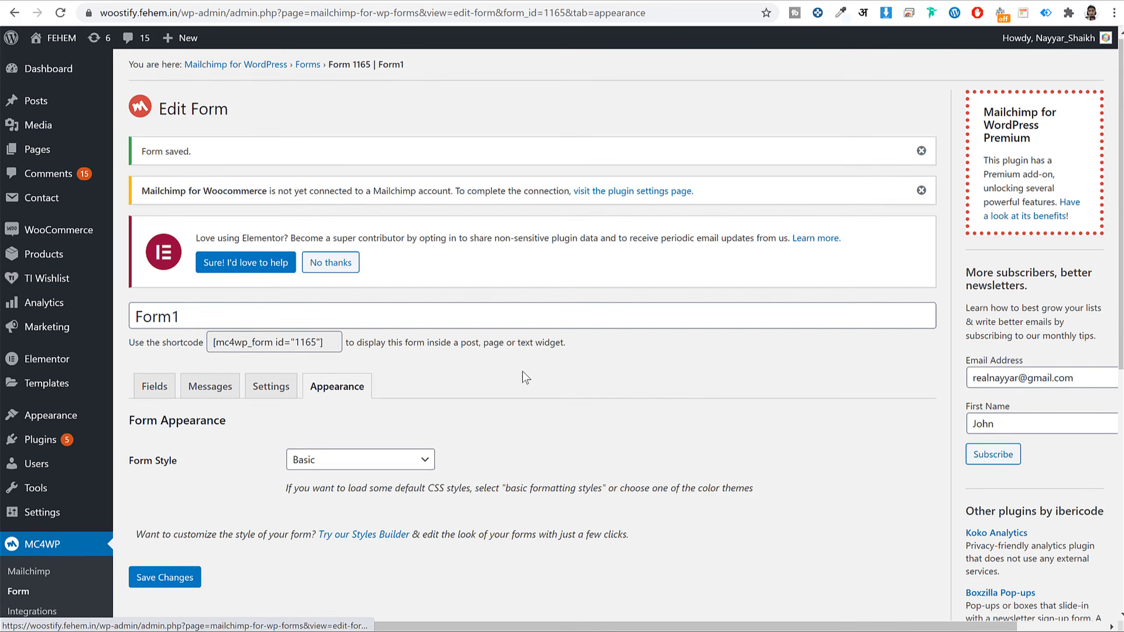
pyautogui.scroll(-5, 525, 377)
pyautogui.click(341, 248)
pyautogui.click(347, 328)
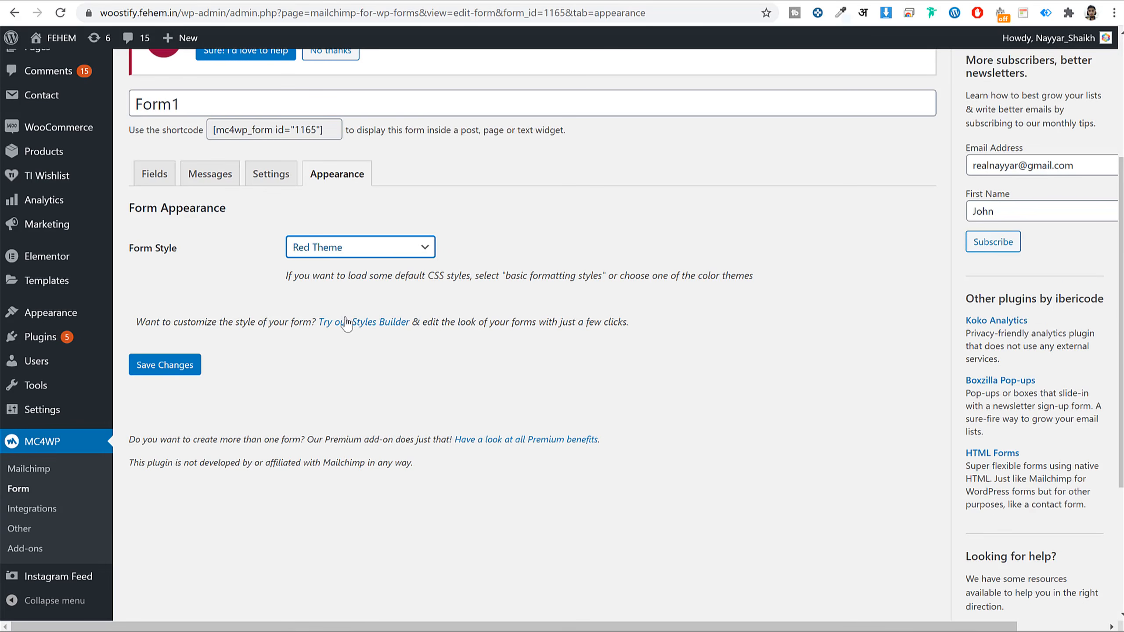
pyautogui.click(176, 374)
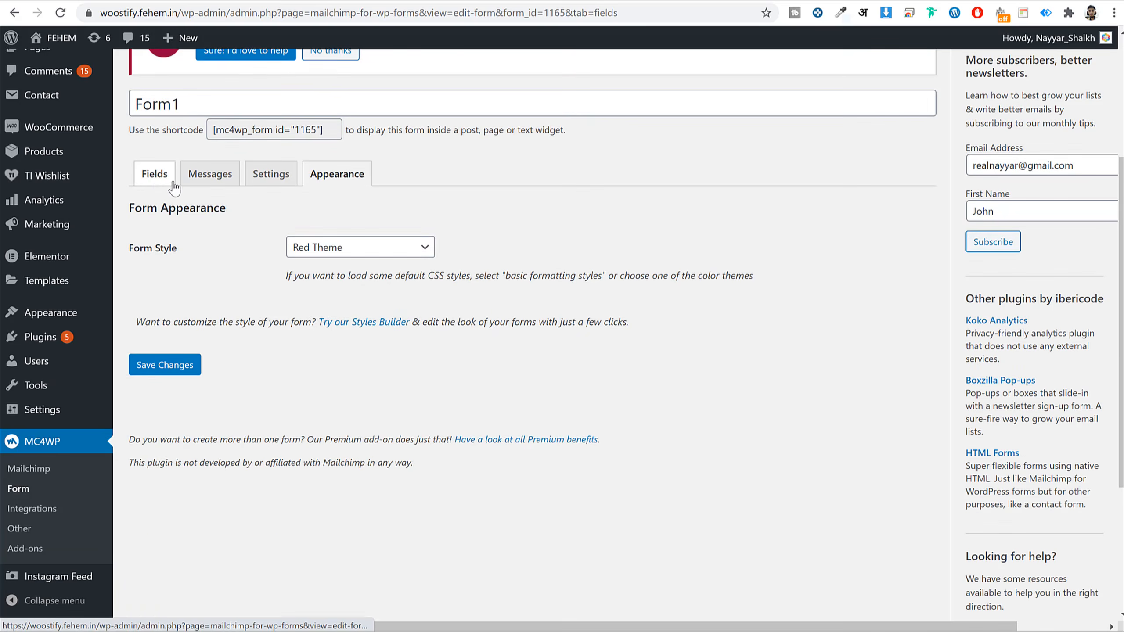
pyautogui.click(174, 188)
pyautogui.scroll(-6, 733, 319)
pyautogui.scroll(6, 733, 319)
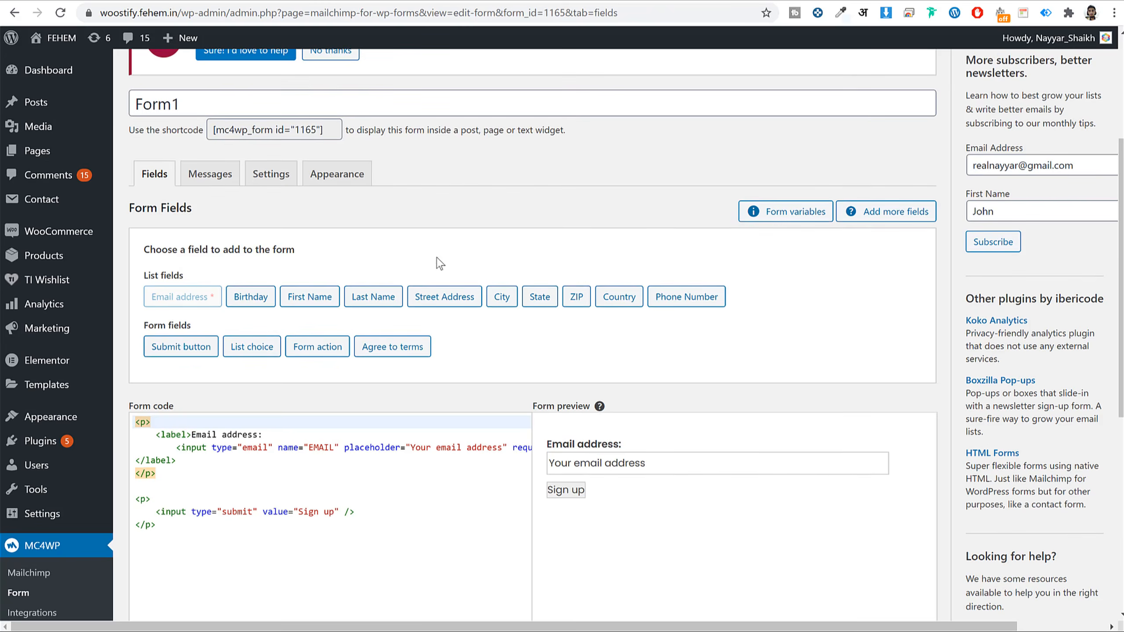
# - Save the form style as Inherit from Woostify theme
pyautogui.click(342, 176)
pyautogui.click(359, 247)
pyautogui.click(354, 261)
pyautogui.click(168, 365)
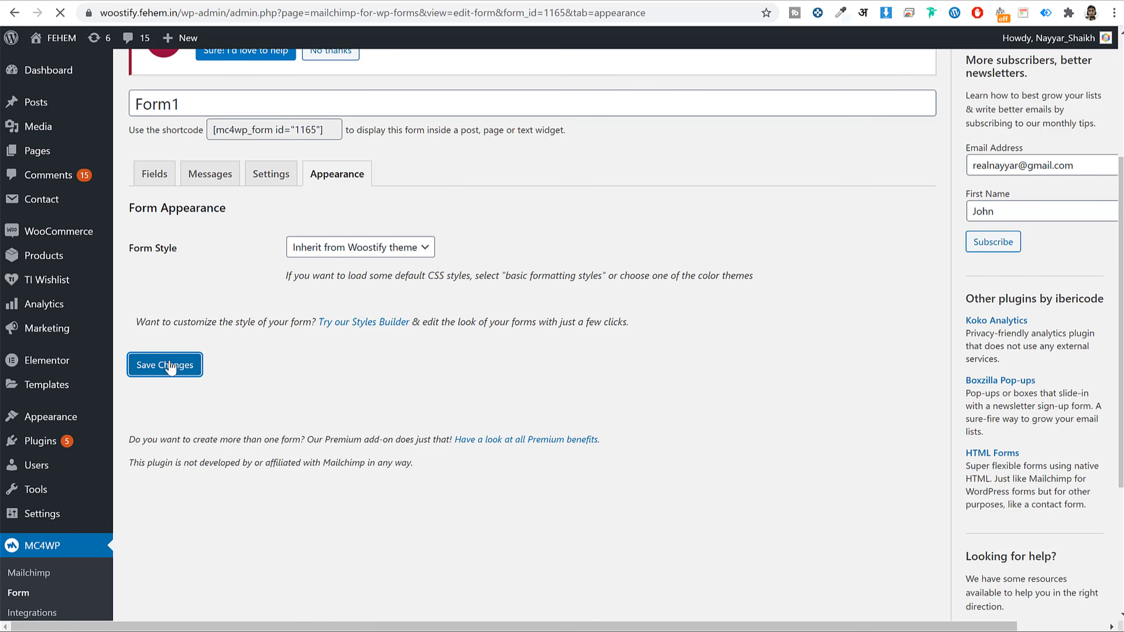
pyautogui.scroll(-6, 504, 251)
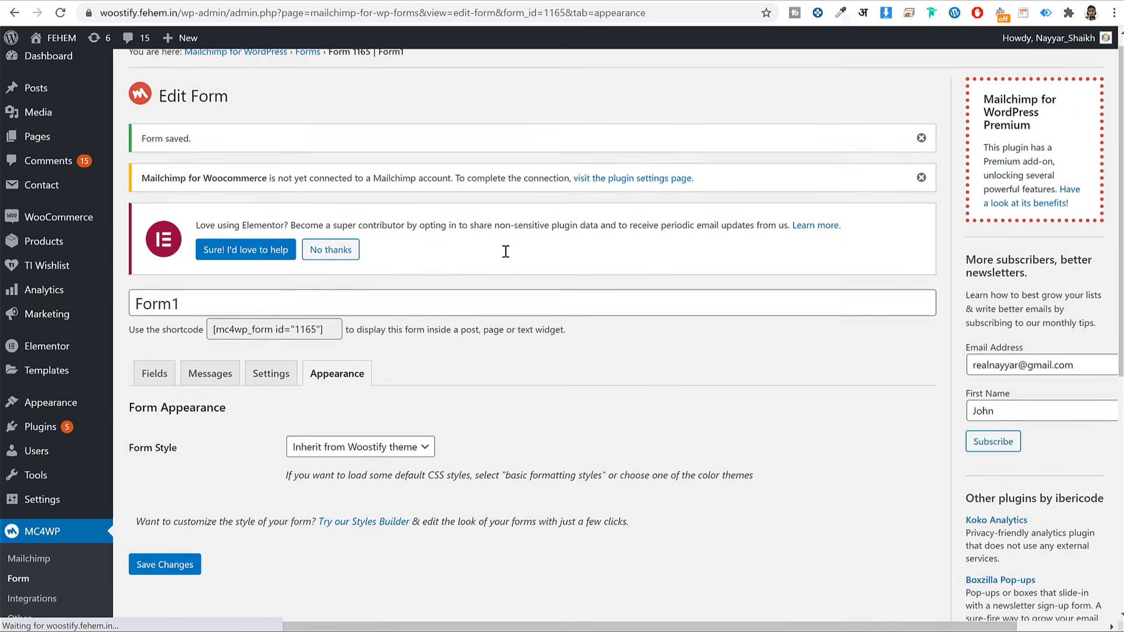
pyautogui.scroll(4, 509, 258)
# - Add class="mc-input" to the email input line in Form1's code
pyautogui.click(154, 241)
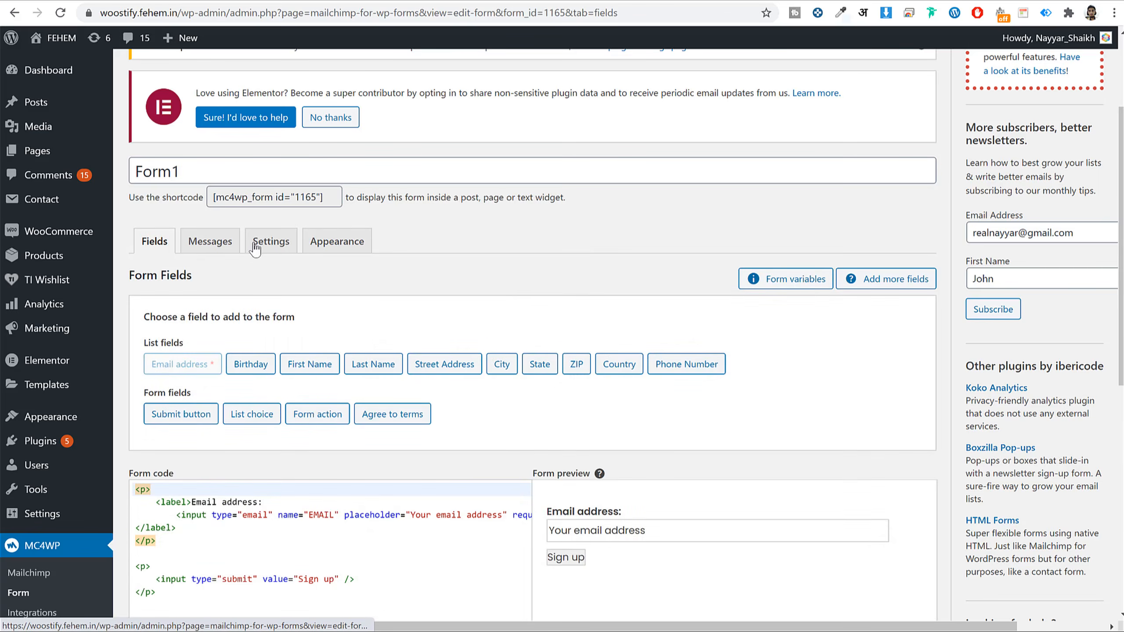
pyautogui.scroll(-5, 513, 289)
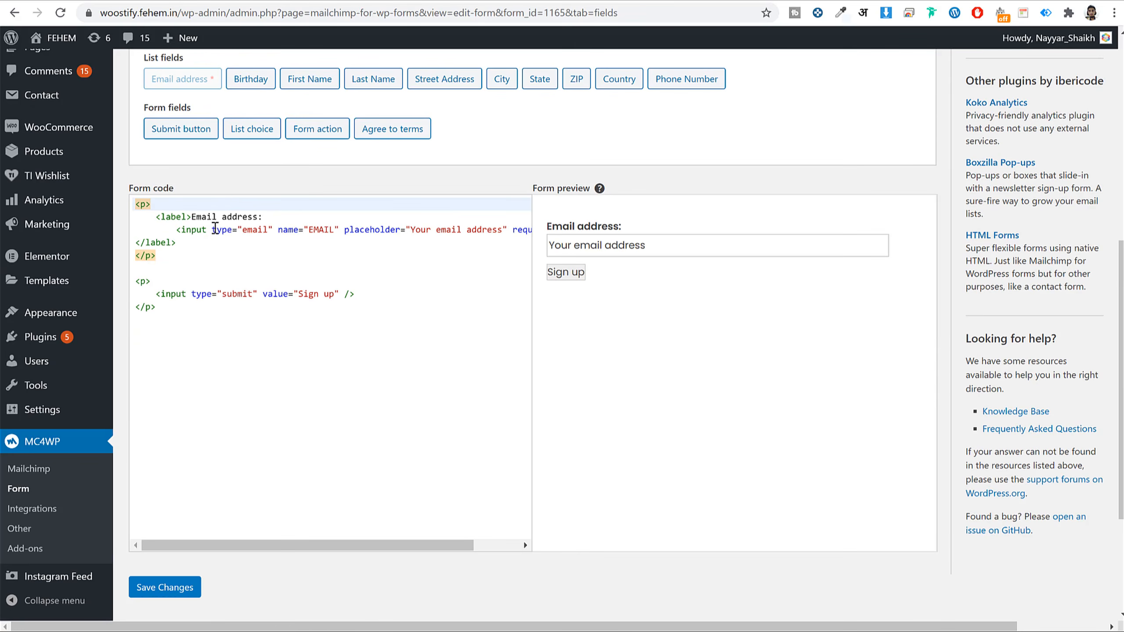
pyautogui.moveTo(213, 230); pyautogui.dragTo(471, 230)
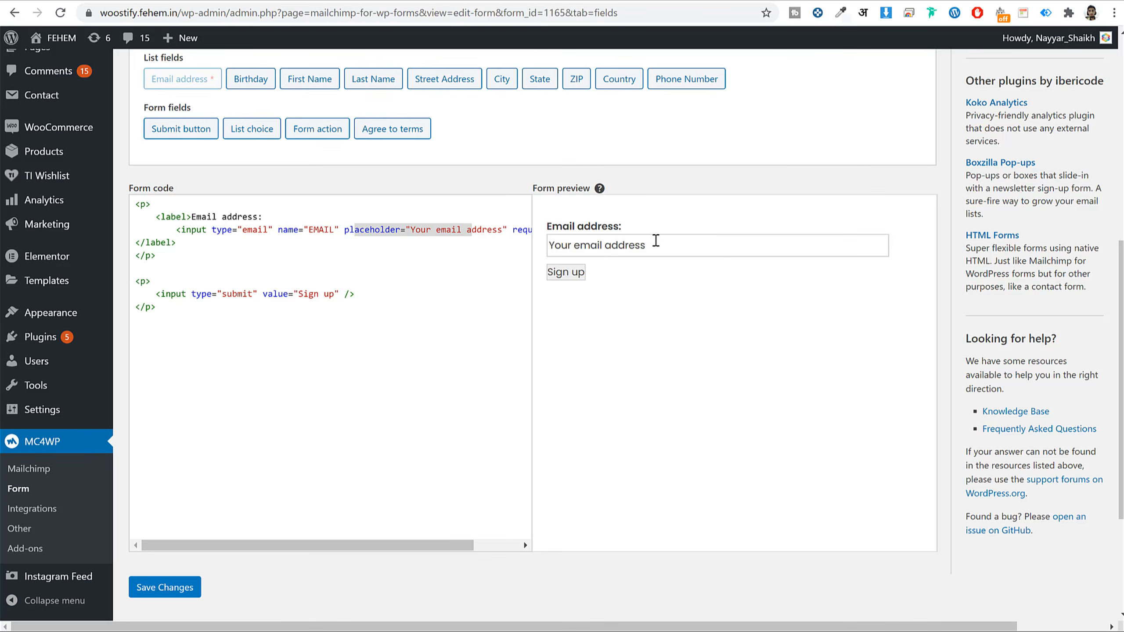
pyautogui.click(425, 235)
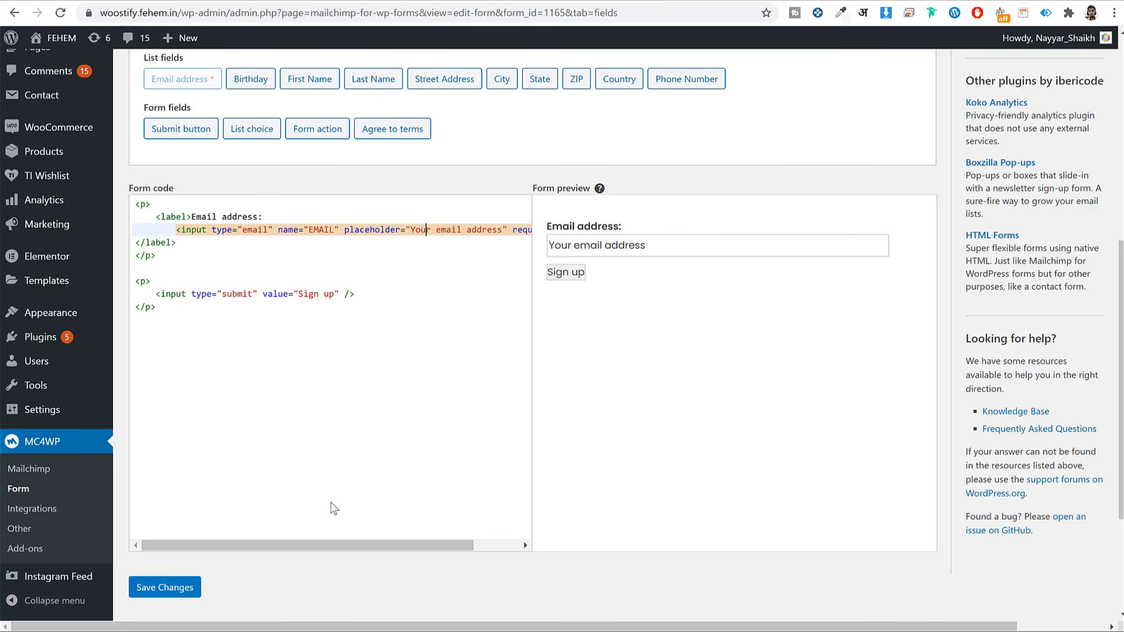
pyautogui.moveTo(348, 541); pyautogui.dragTo(446, 543)
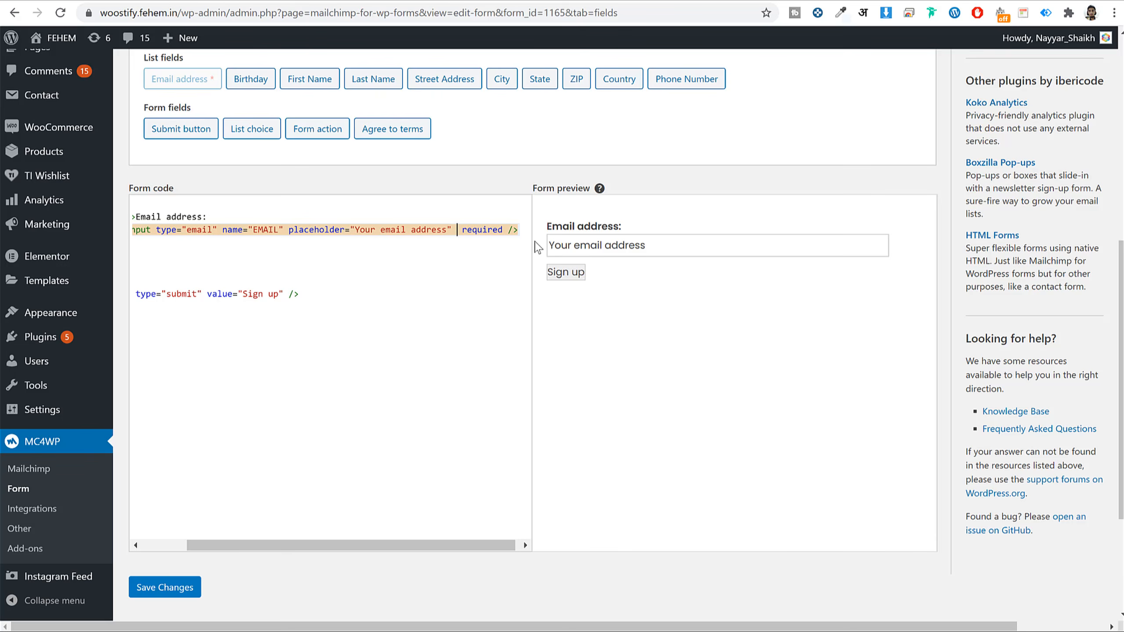
pyautogui.write('class')
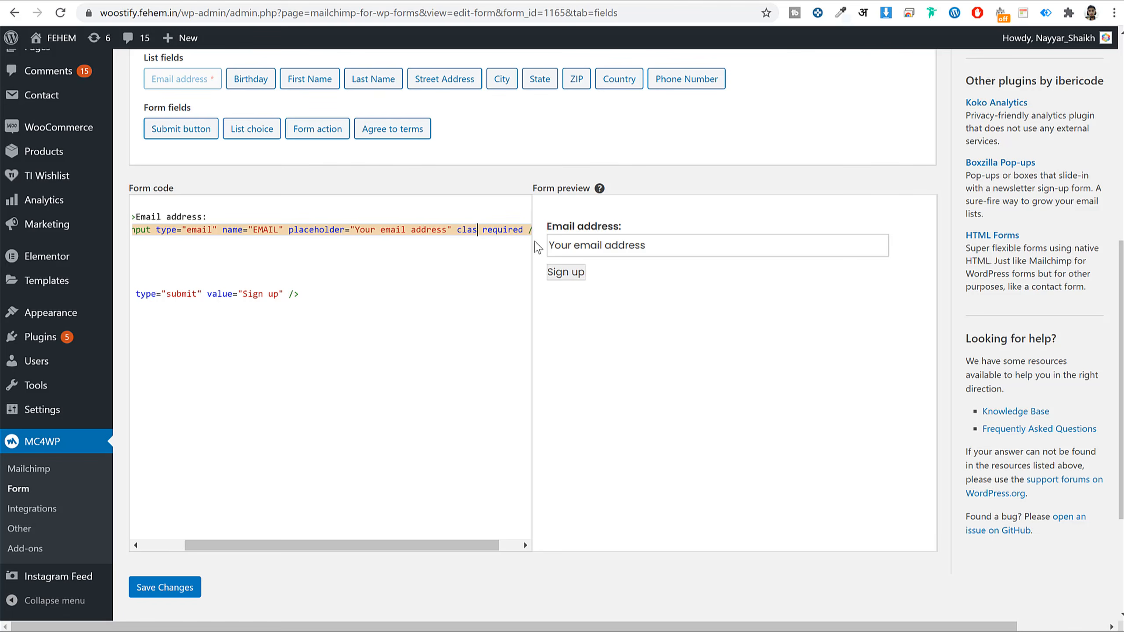
pyautogui.write('=""')
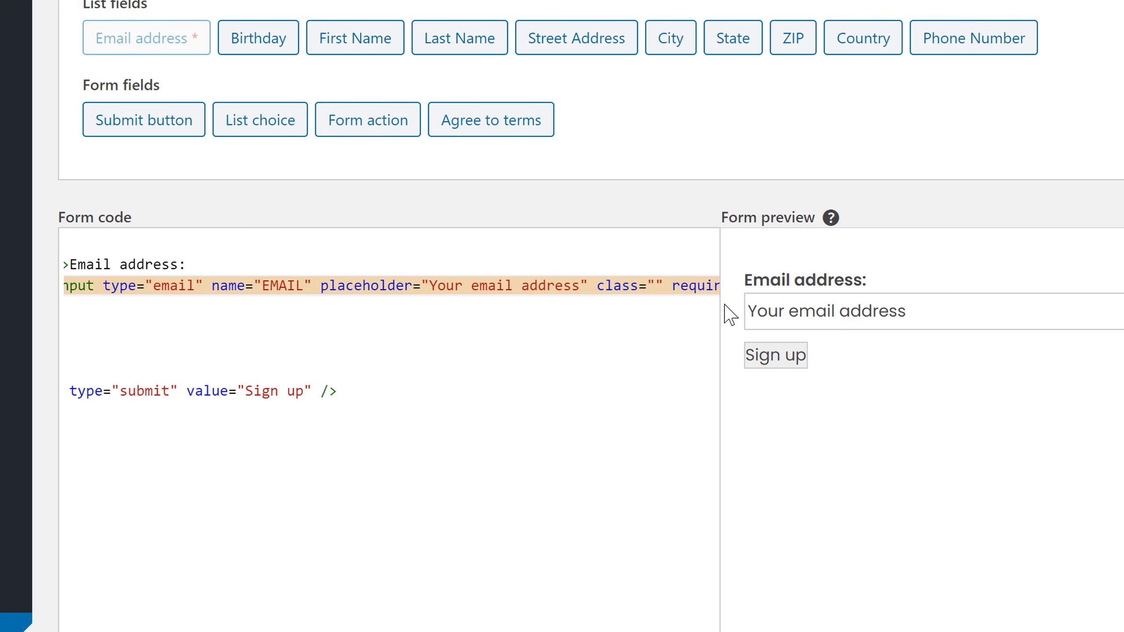
pyautogui.write('mc-in')
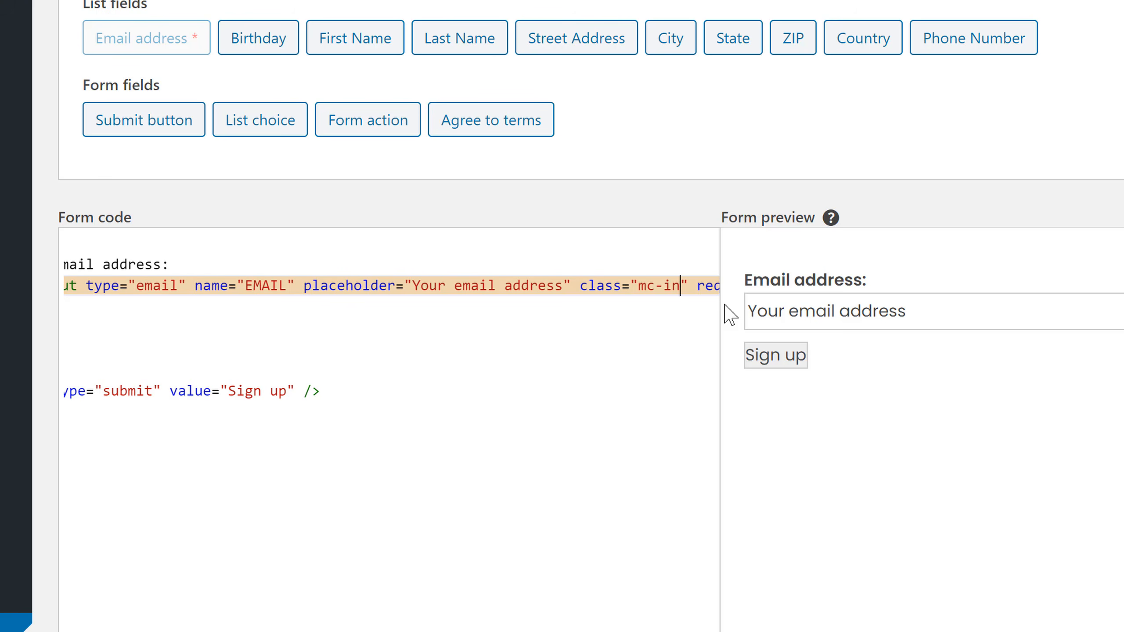
pyautogui.write('put')
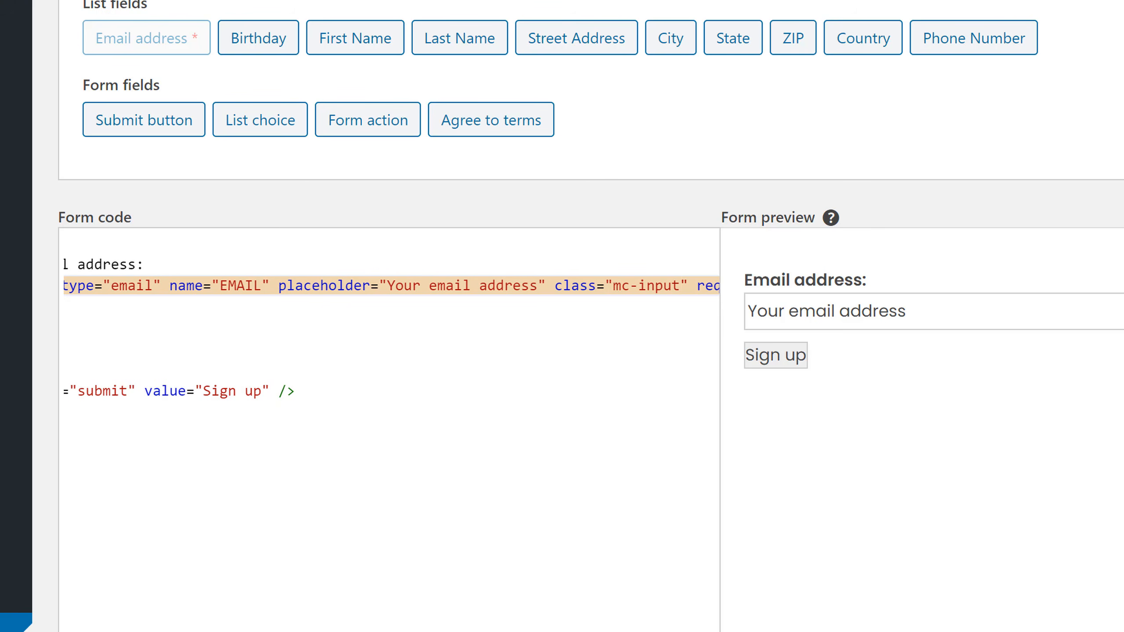
pyautogui.hscroll(2, 604, 510)
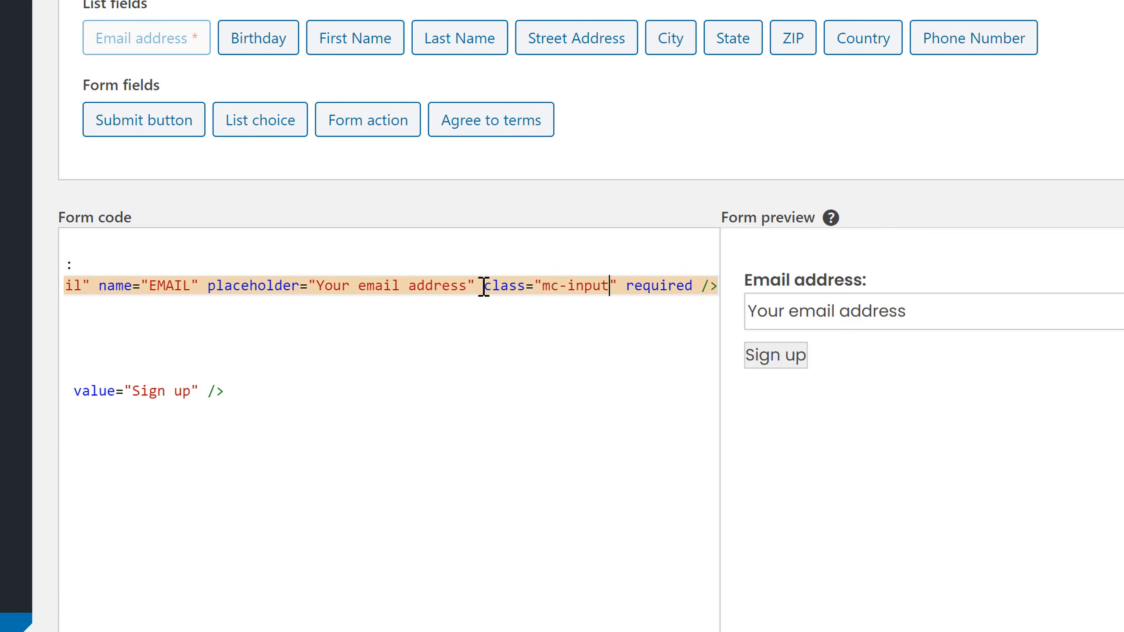
pyautogui.moveTo(484, 293); pyautogui.dragTo(625, 289)
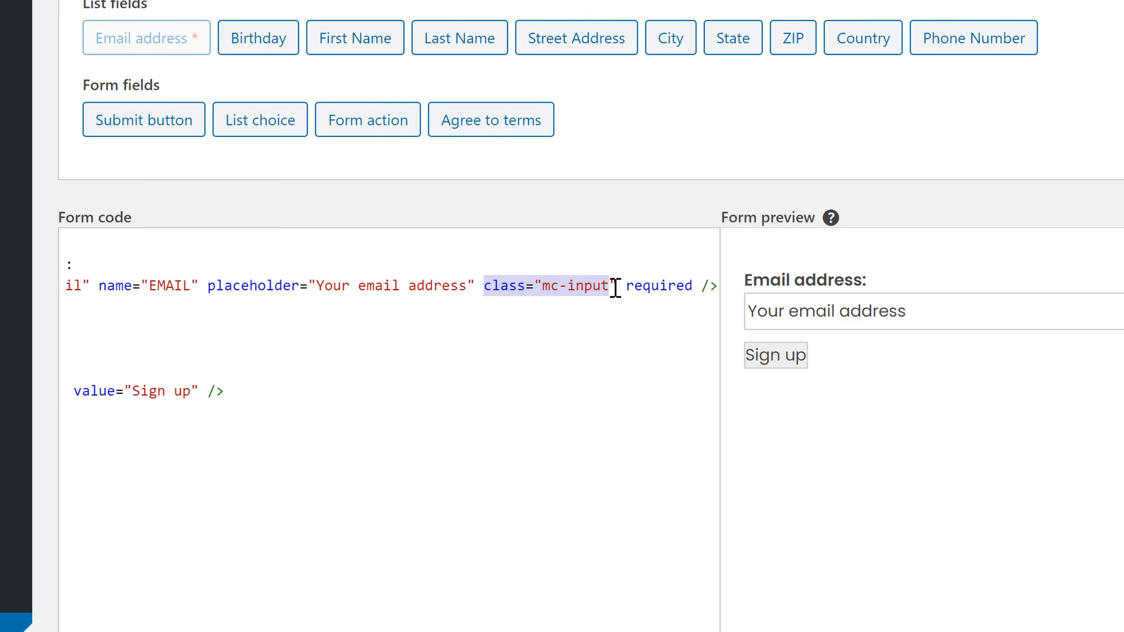
pyautogui.click(626, 288)
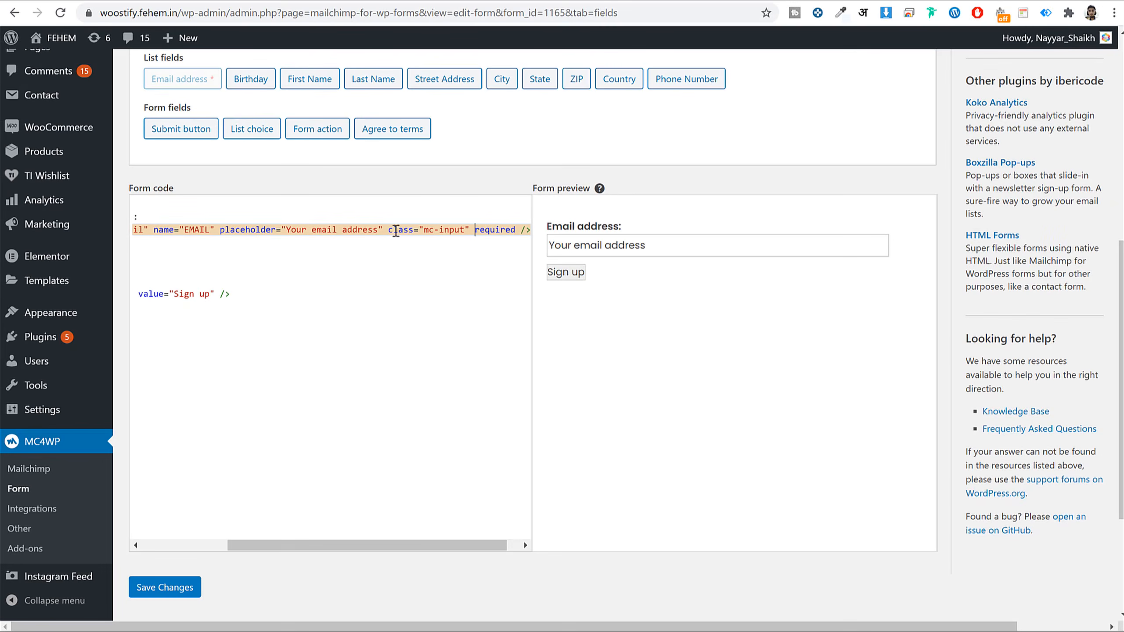
# - Copy the class onto the Sign up submit input, change it to mc-button, and save
pyautogui.click(399, 231)
pyautogui.moveTo(392, 230); pyautogui.dragTo(469, 230)
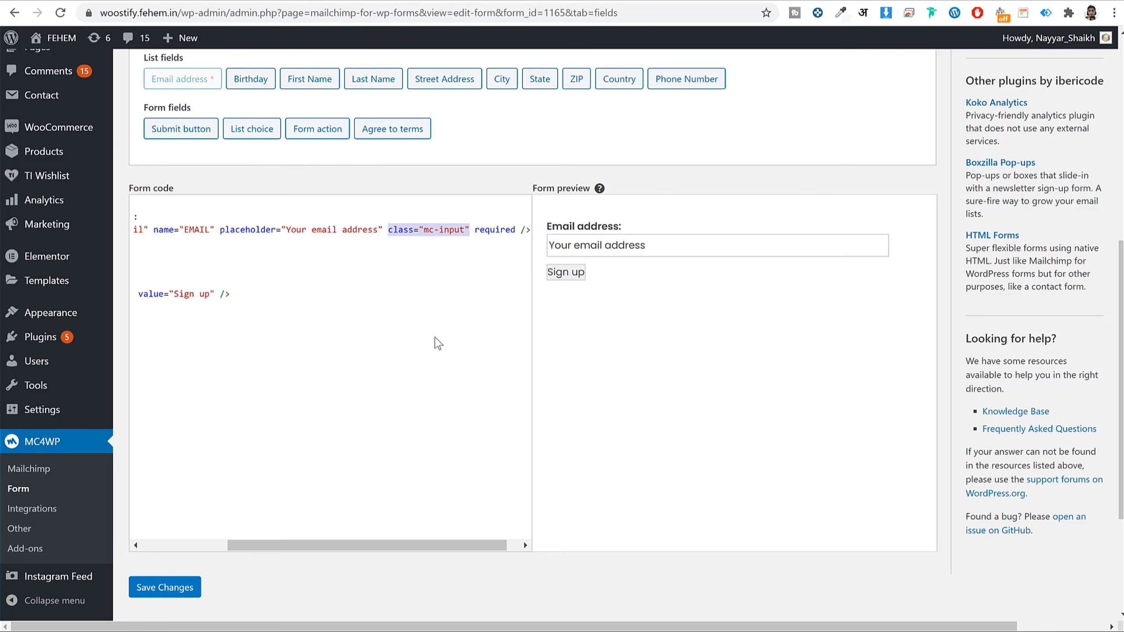
pyautogui.moveTo(305, 545); pyautogui.dragTo(209, 536)
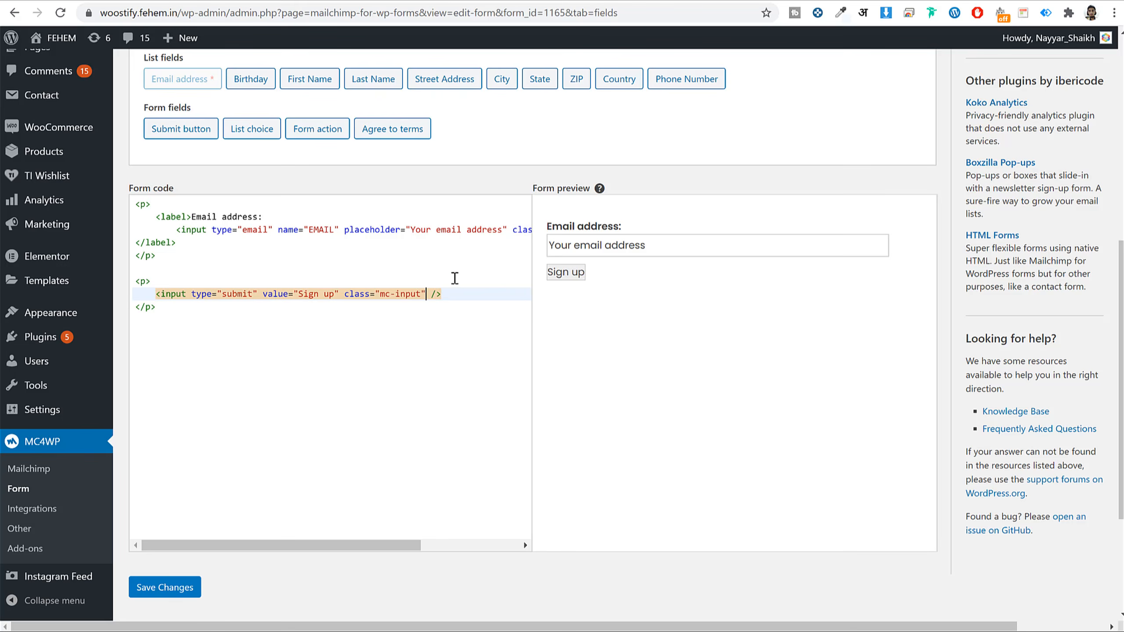
pyautogui.press('BackSpace')
pyautogui.press('BackSpace')
pyautogui.press('BackSpace')
pyautogui.press('BackSpace')
pyautogui.press('BackSpace')
pyautogui.write('buttom')
pyautogui.press('BackSpace')
pyautogui.click(190, 587)
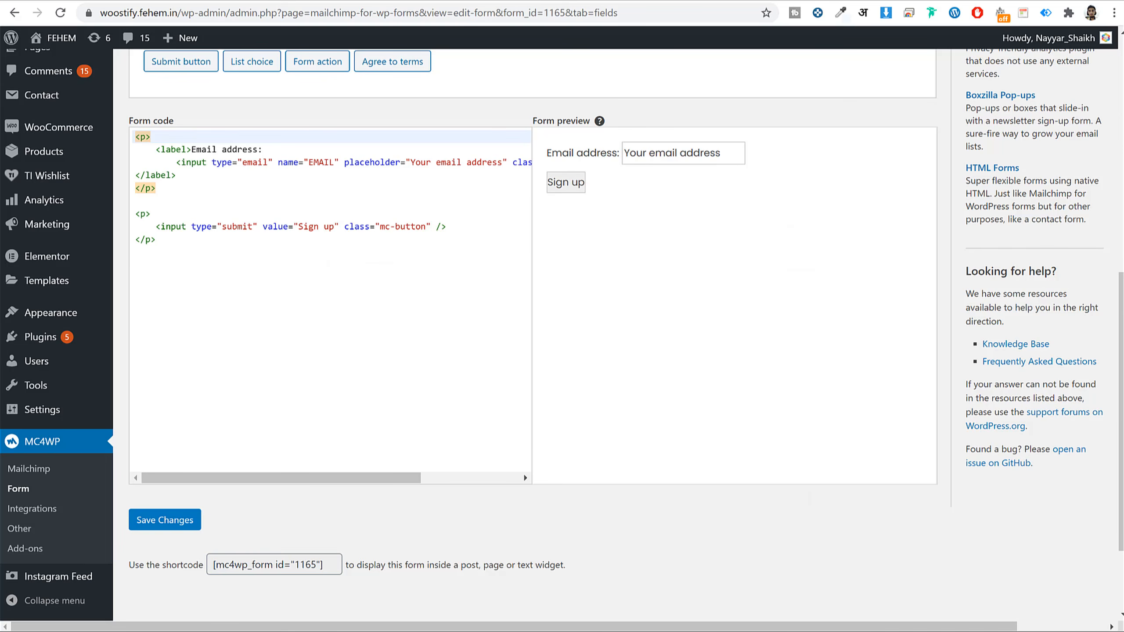
pyautogui.hotkey('alt', 'Tab')
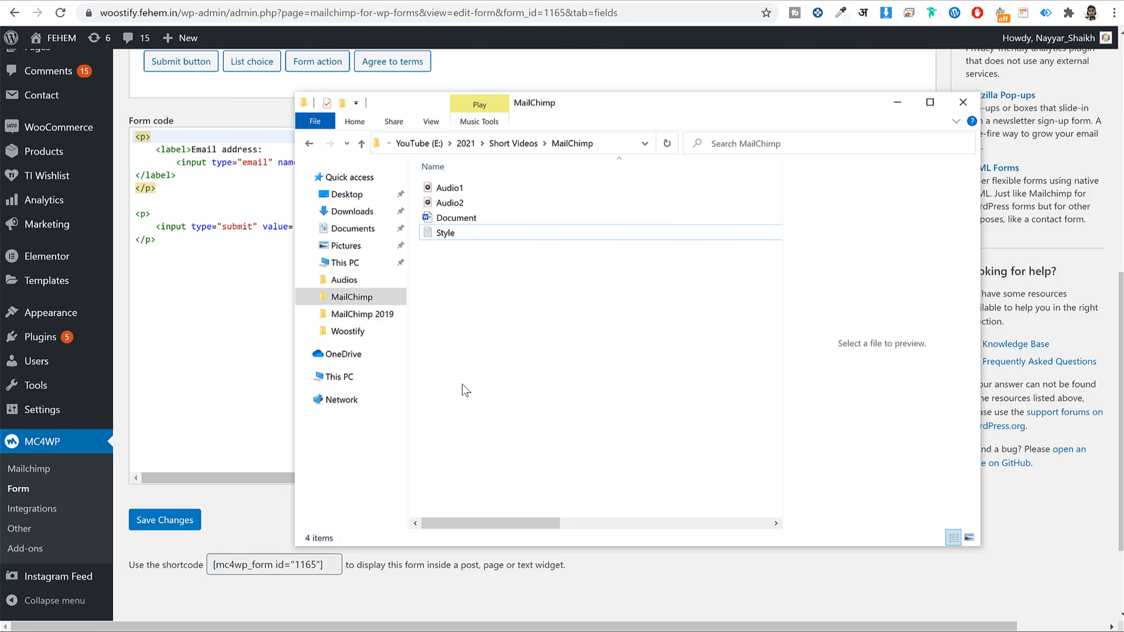
# - Open the Style file in Notepad, copy all its newsletter CSS, then minimize Notepad and Explorer
pyautogui.click(450, 235)
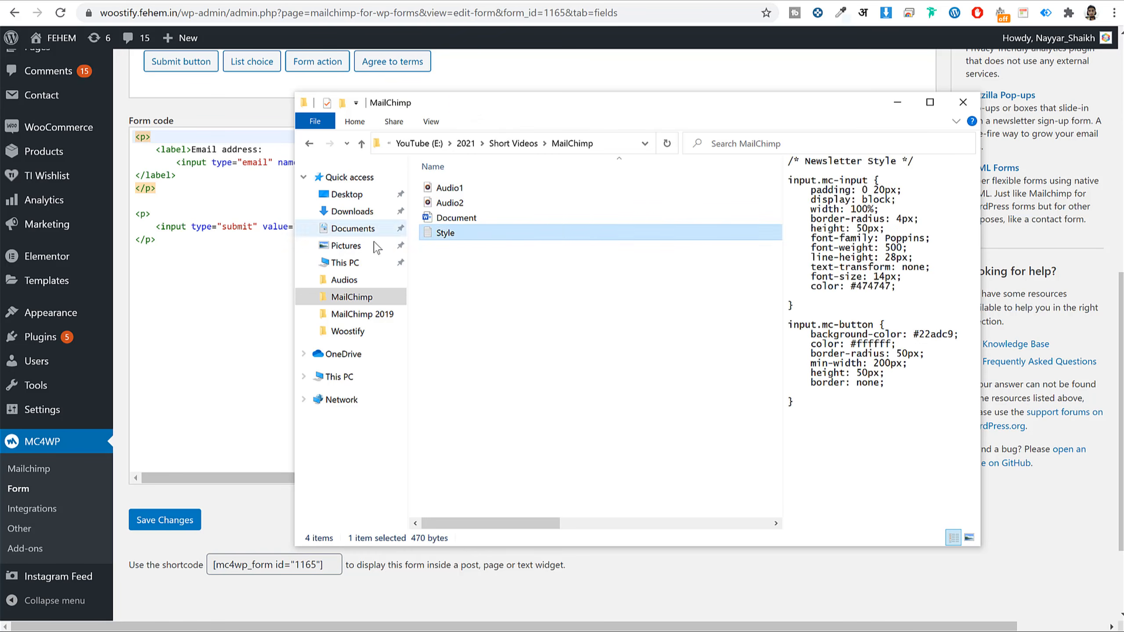
pyautogui.doubleClick(452, 234)
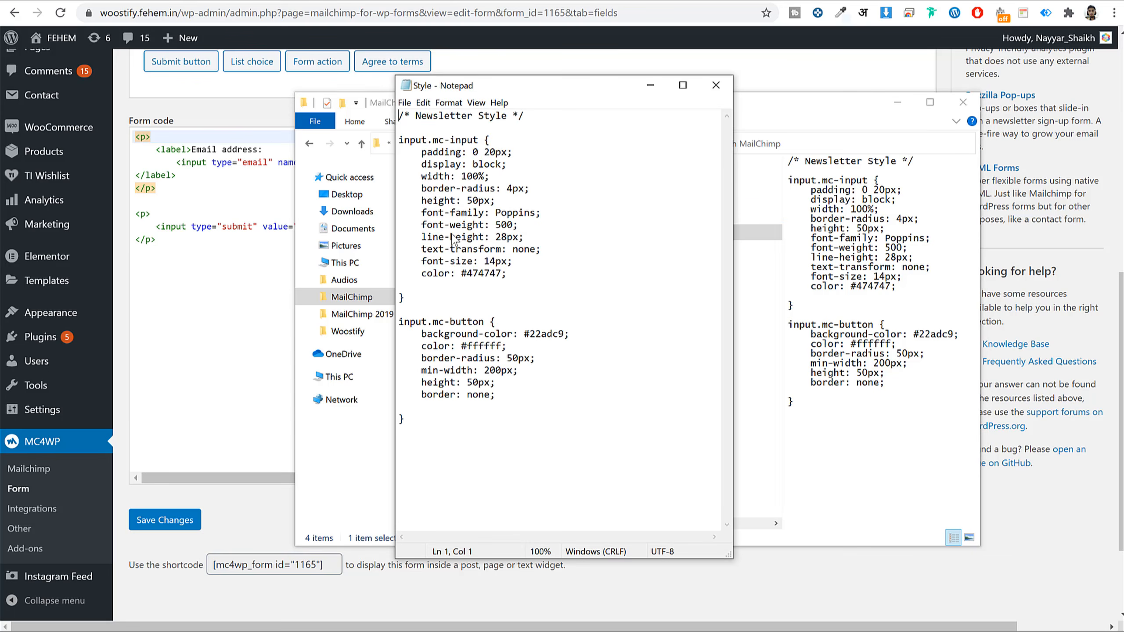
pyautogui.moveTo(420, 430); pyautogui.dragTo(398, 90)
pyautogui.hotkey('ctrl', 'c')
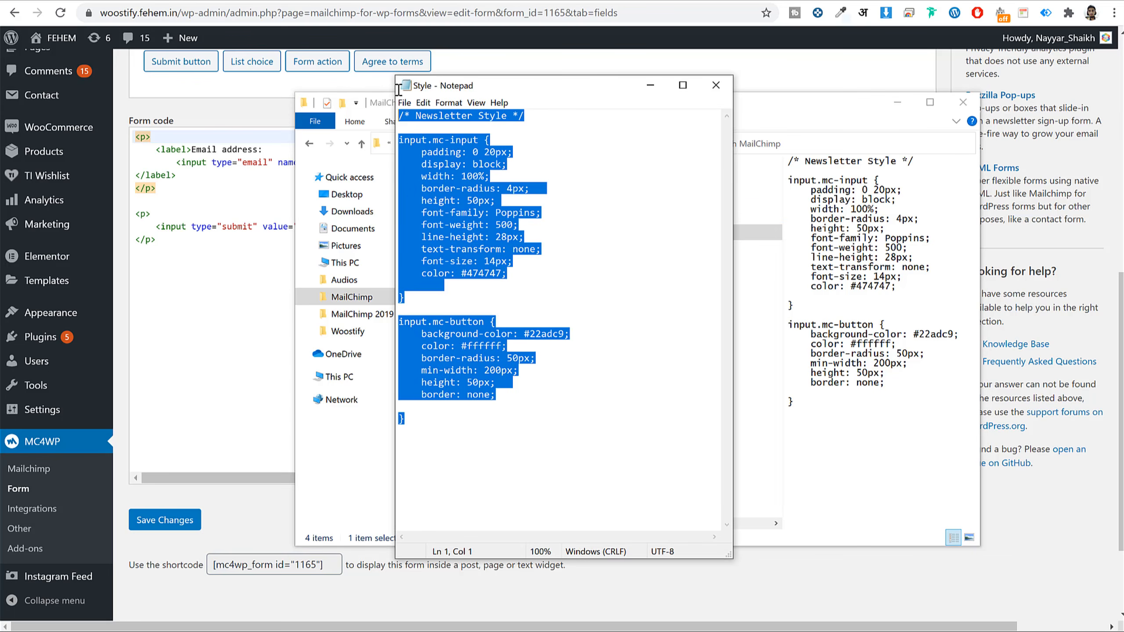
pyautogui.click(650, 85)
pyautogui.click(897, 102)
# - Open the Customizer in a new tab and publish the newsletter CSS under Additional CSS
pyautogui.scroll(-3, 220, 370)
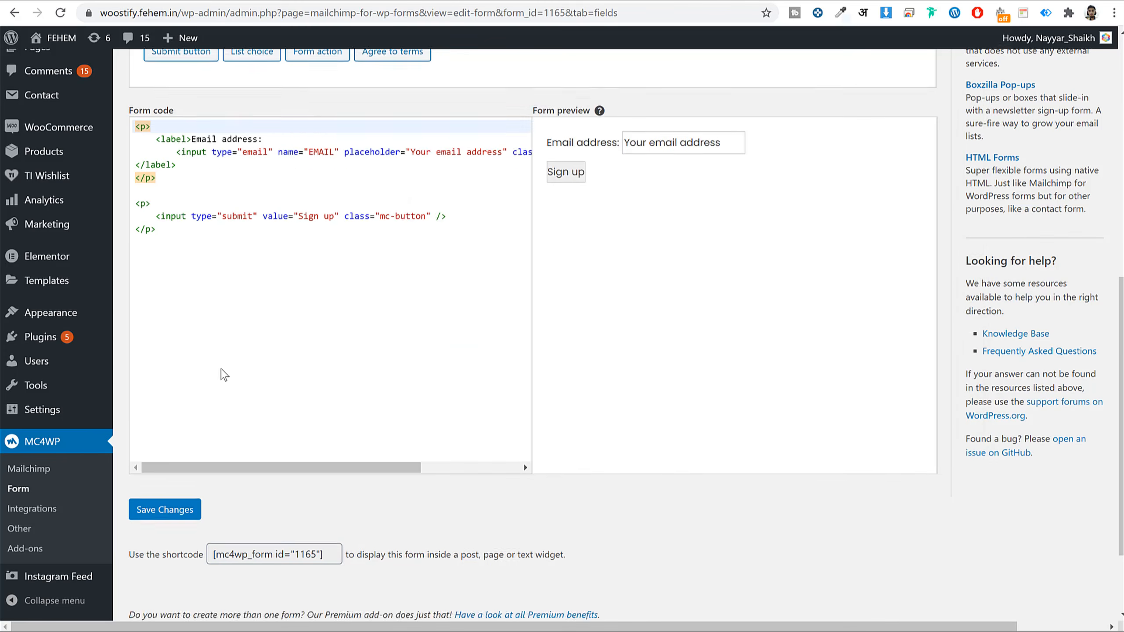
pyautogui.scroll(5, 212, 367)
pyautogui.moveTo(72, 441)
pyautogui.moveTo(55, 415)
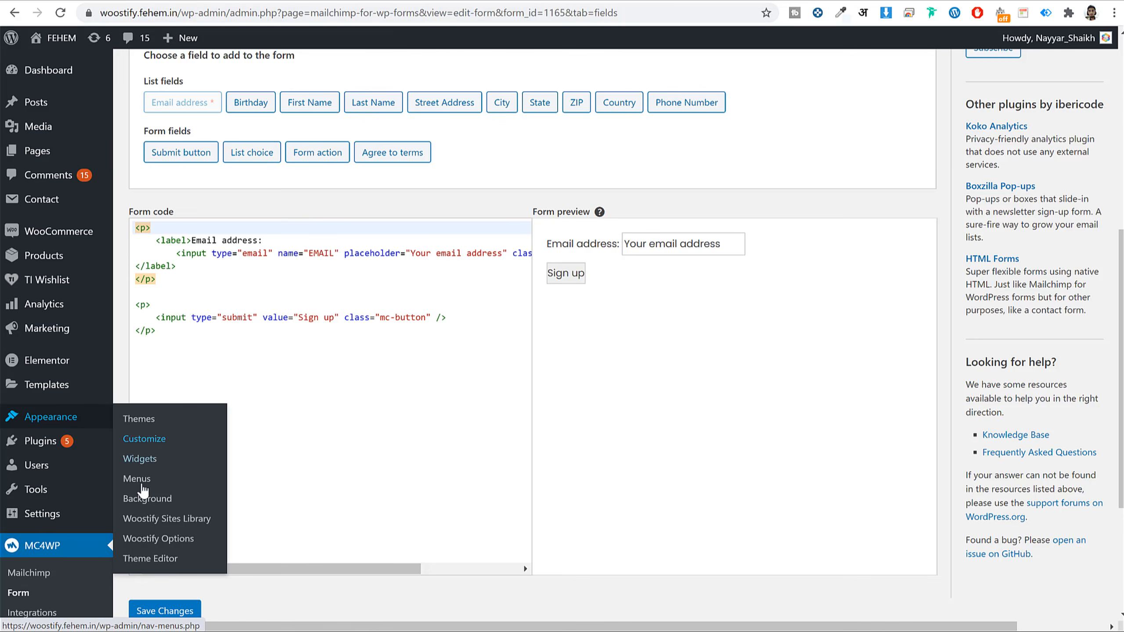
pyautogui.rightClick(149, 446)
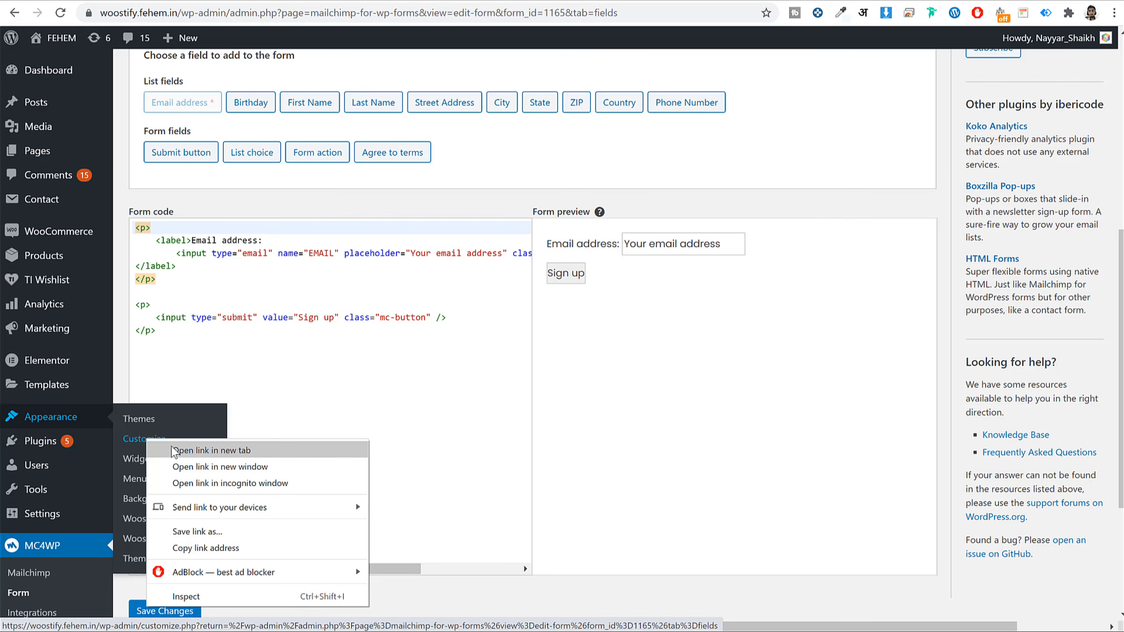
pyautogui.click(175, 450)
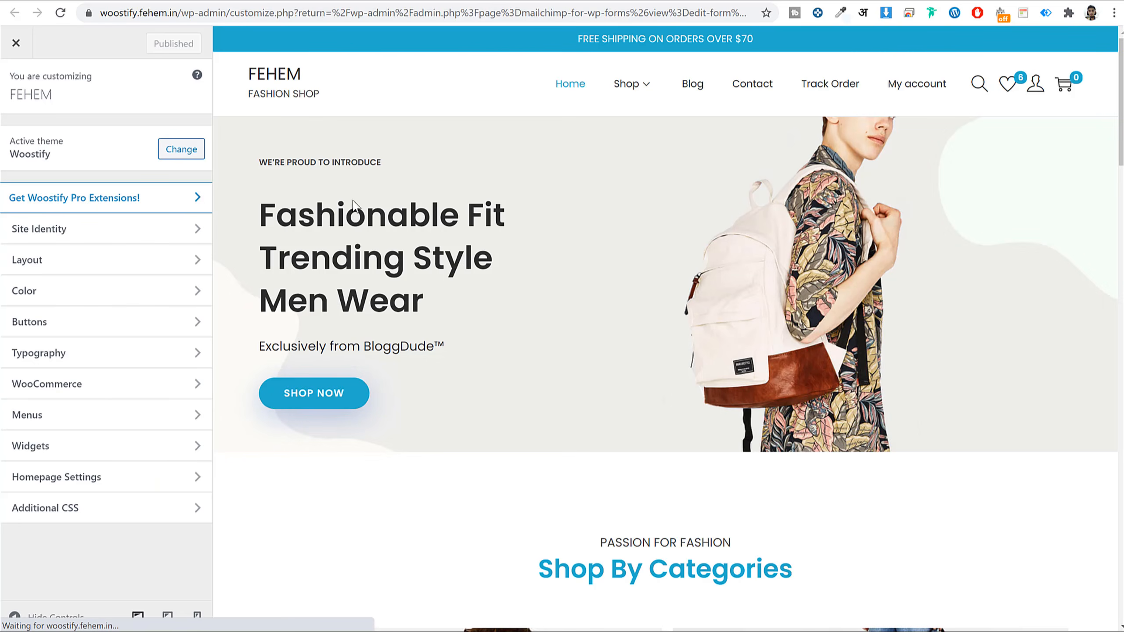
pyautogui.click(89, 518)
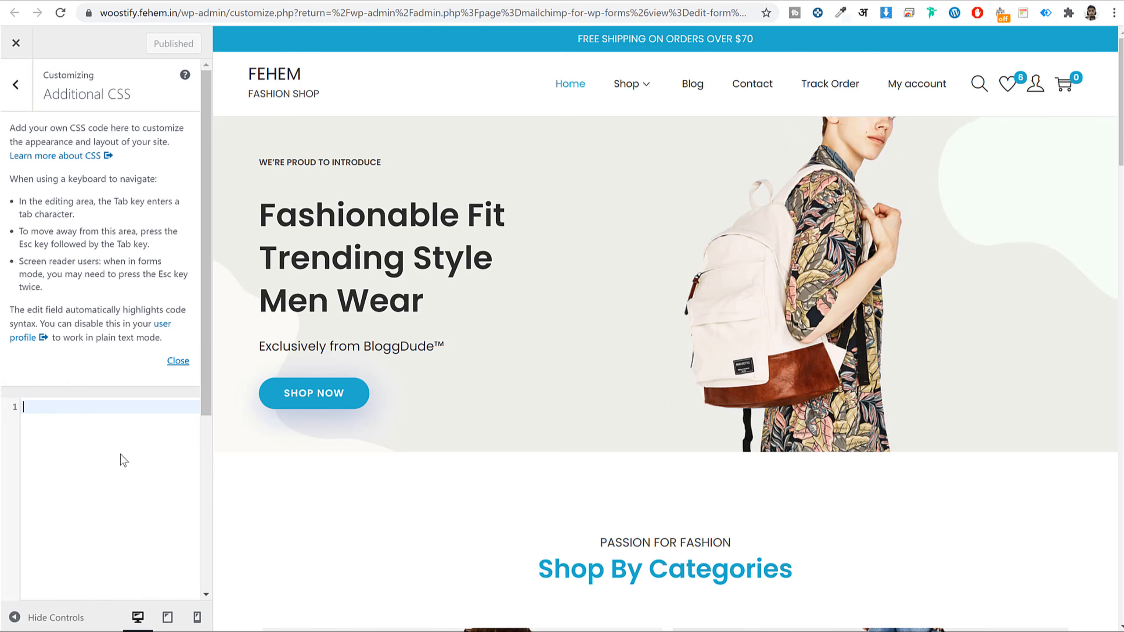
pyautogui.hotkey('ctrl', 'v')
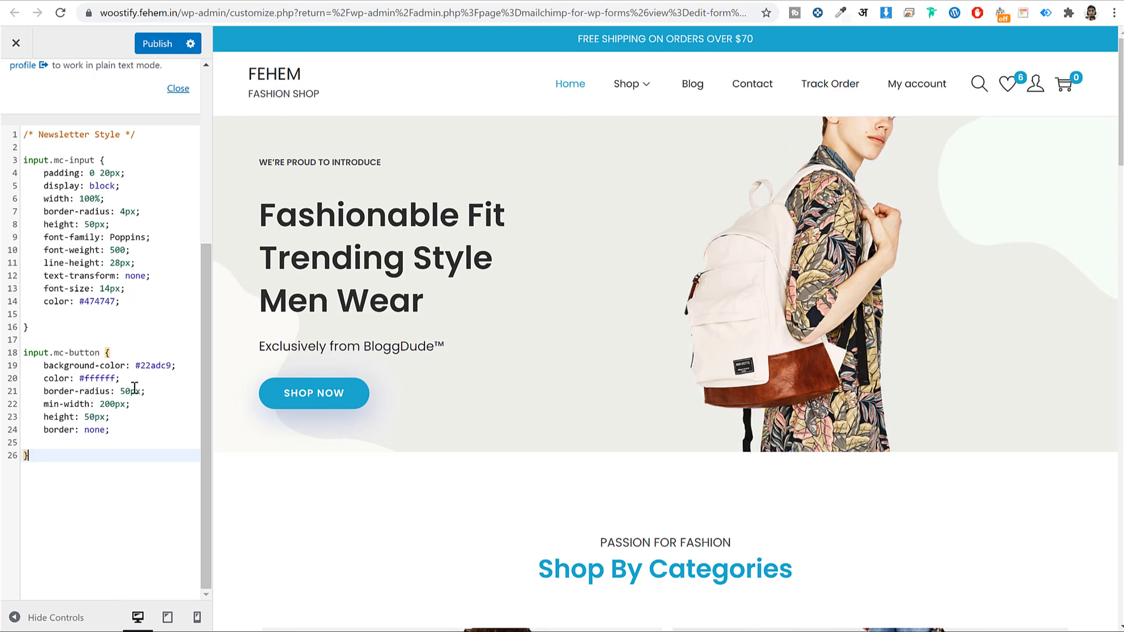
pyautogui.click(157, 43)
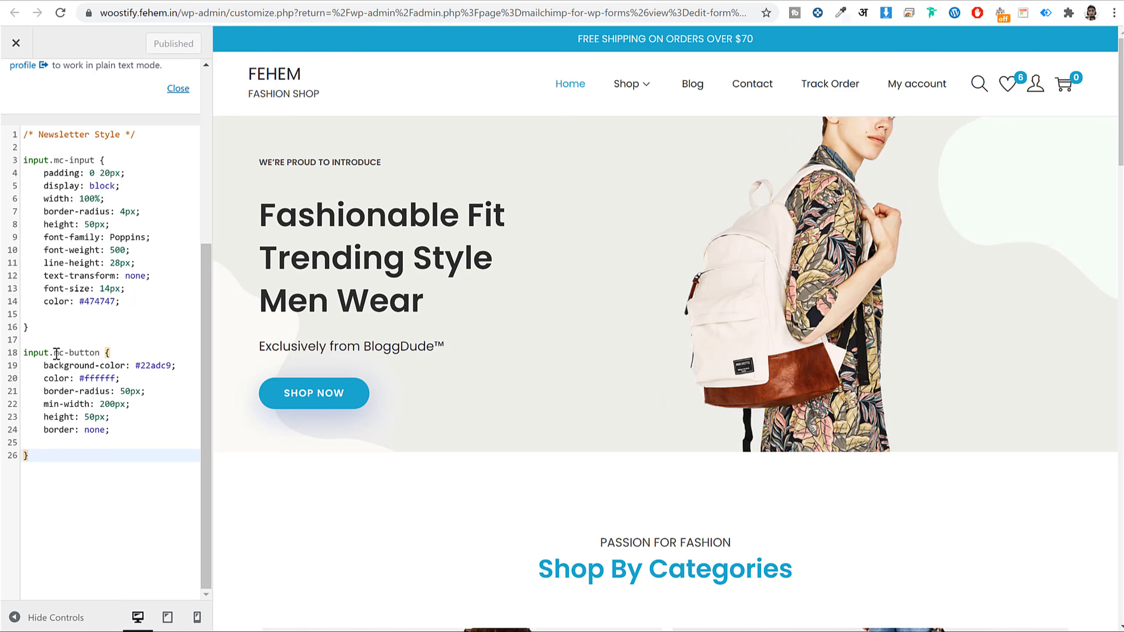
# - Point out the mc-button and mc-input rules, then reload the form editor to see the styling
pyautogui.moveTo(54, 353); pyautogui.dragTo(101, 360)
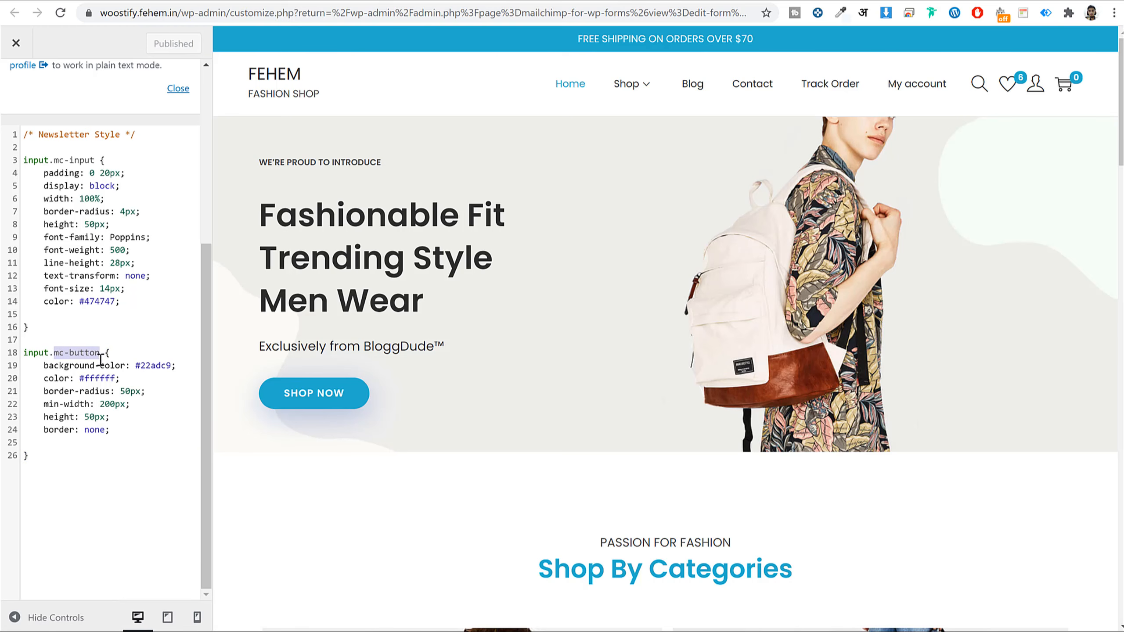
pyautogui.scroll(3, 72, 287)
pyautogui.moveTo(54, 305); pyautogui.dragTo(95, 305)
pyautogui.click(263, 1)
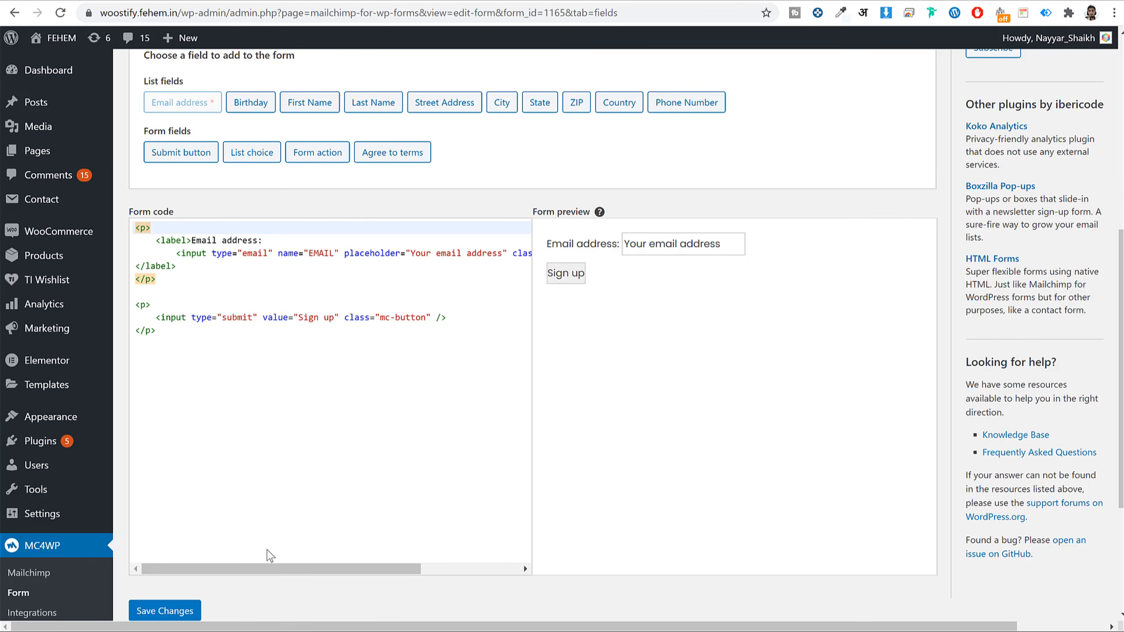
pyautogui.click(67, 15)
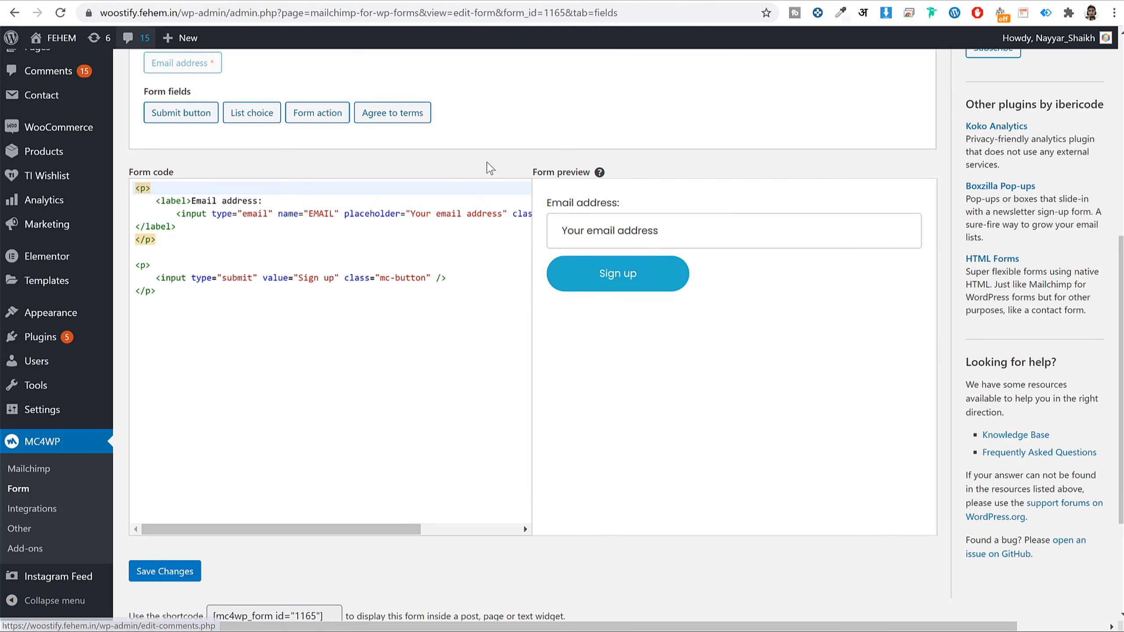
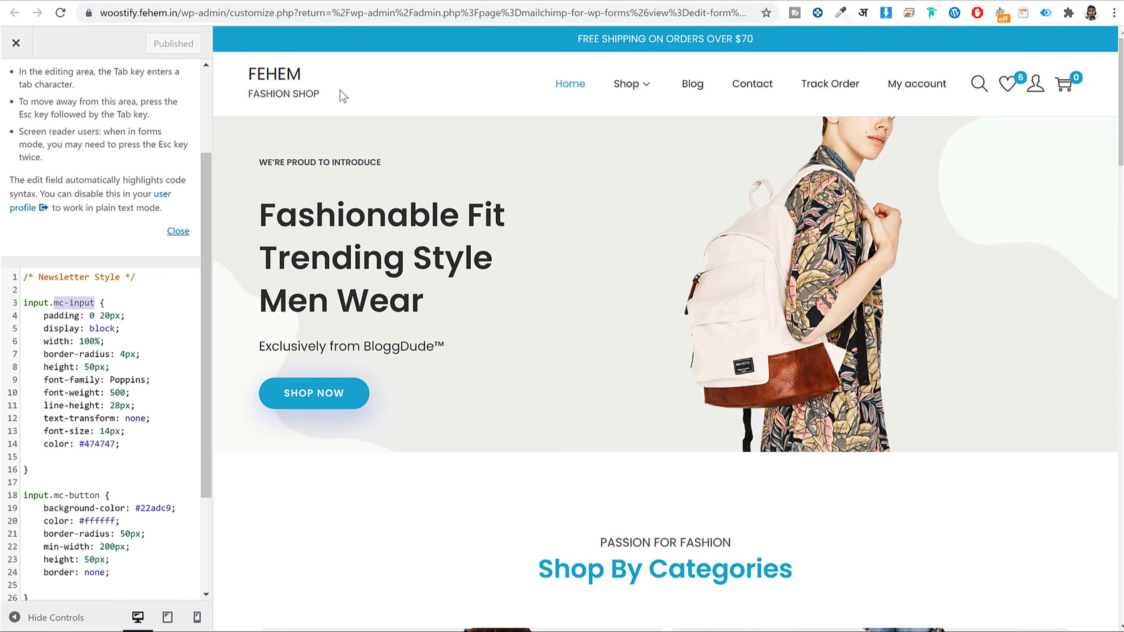
# - Review the .mc-button rules and their #22adc9 background colour, then return to the Form1 editor
pyautogui.scroll(-3, 78, 507)
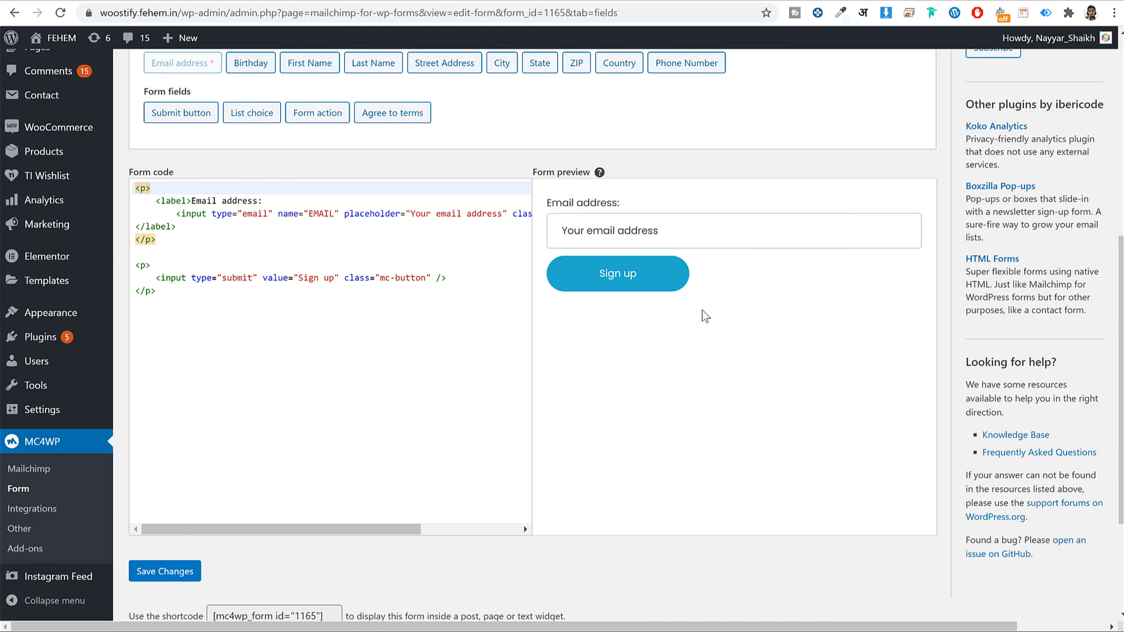
pyautogui.click(394, 0)
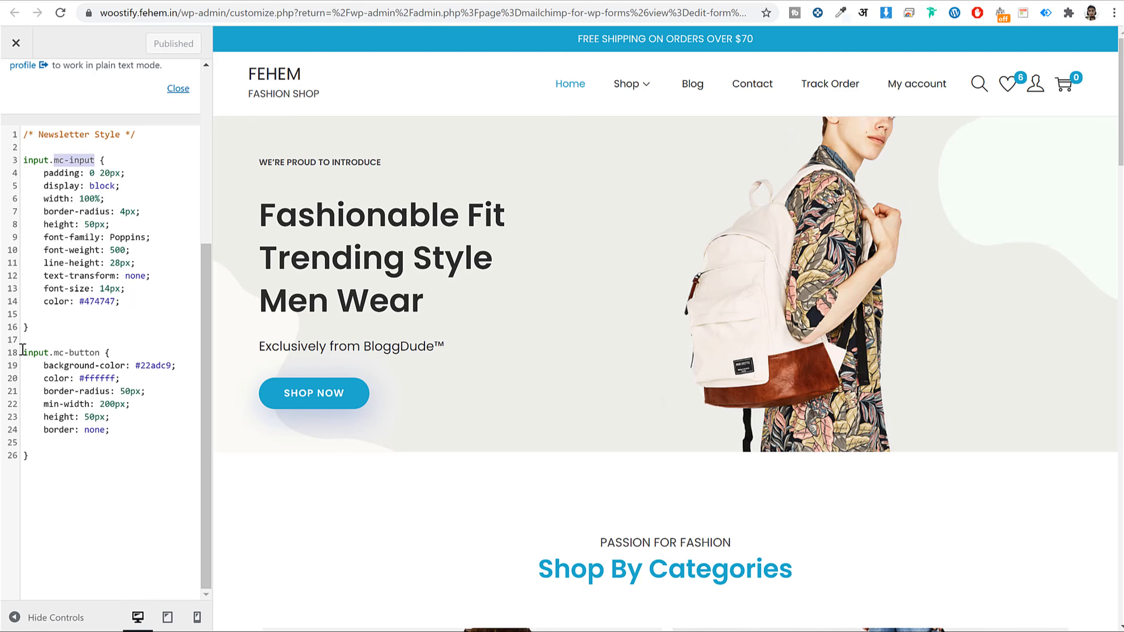
pyautogui.moveTo(22, 350); pyautogui.dragTo(87, 427)
pyautogui.moveTo(44, 365); pyautogui.dragTo(172, 365)
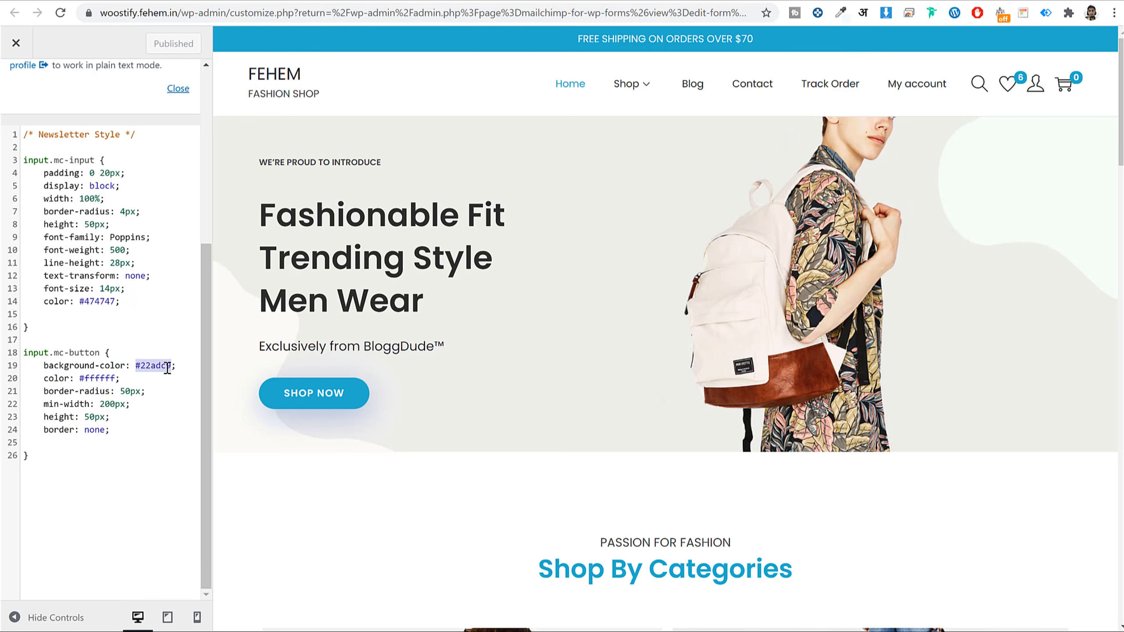
pyautogui.click(168, 366)
pyautogui.keyDown('shift'); pyautogui.click(136, 365); pyautogui.keyUp('shift')
pyautogui.click(188, 0)
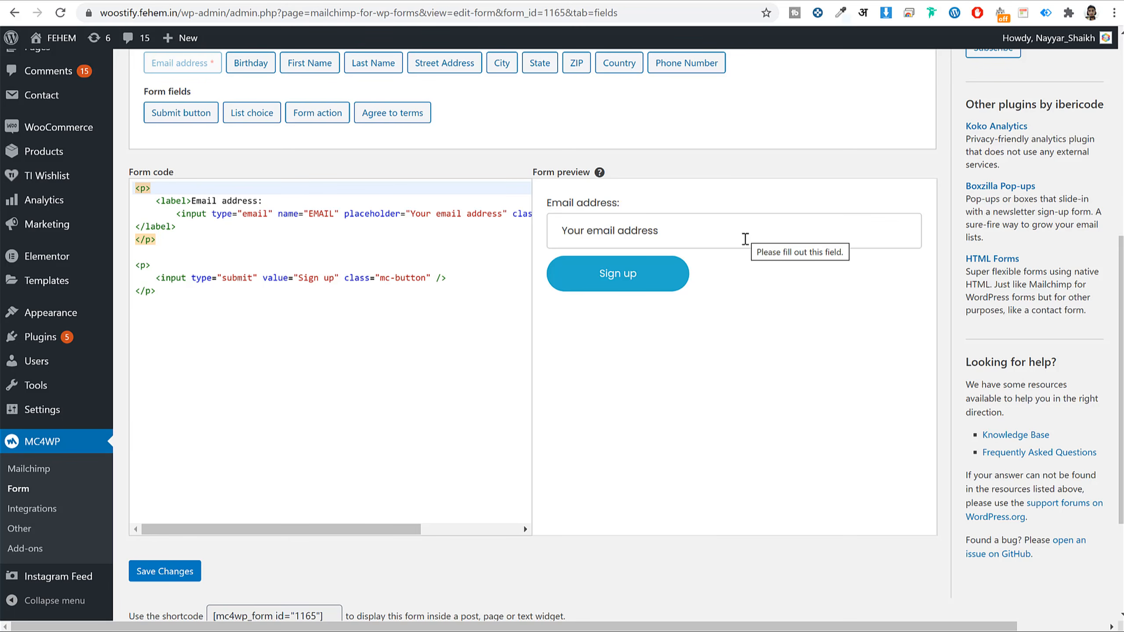
pyautogui.scroll(5, 745, 354)
# - Copy the Form1 sign-up form shortcode
pyautogui.click(299, 113)
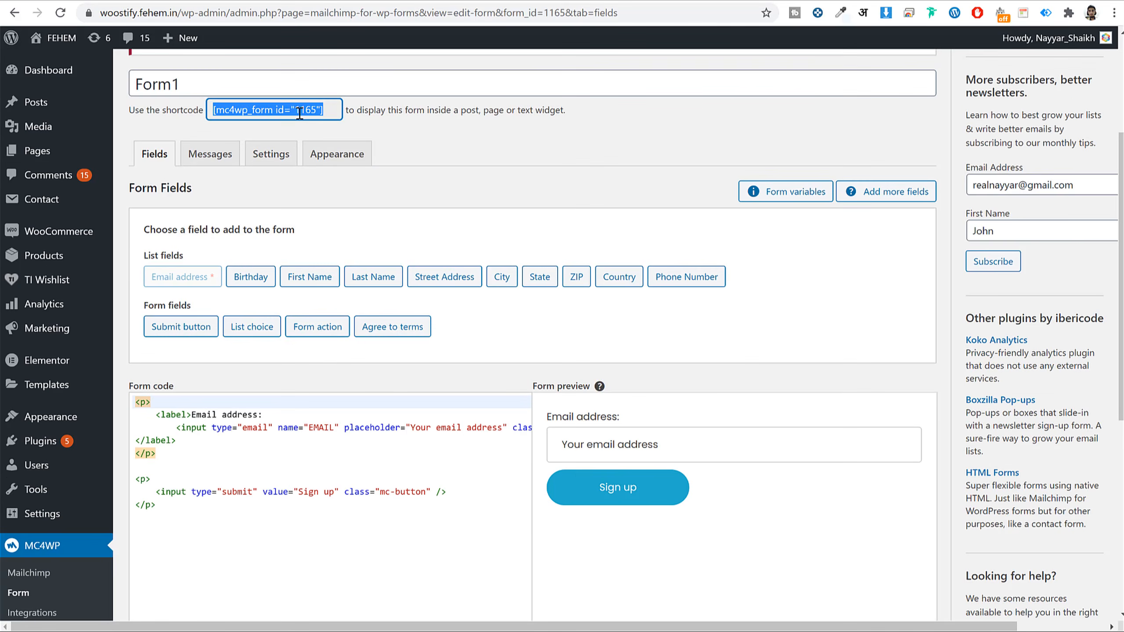
pyautogui.rightClick(295, 107)
pyautogui.click(362, 114)
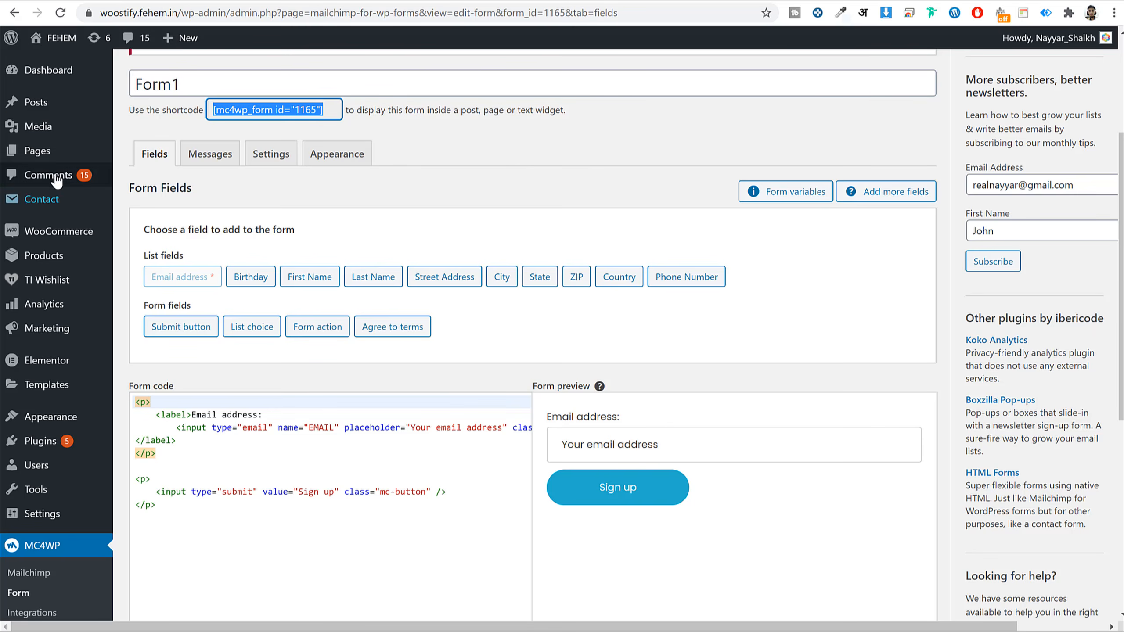
pyautogui.scroll(-5, 57, 177)
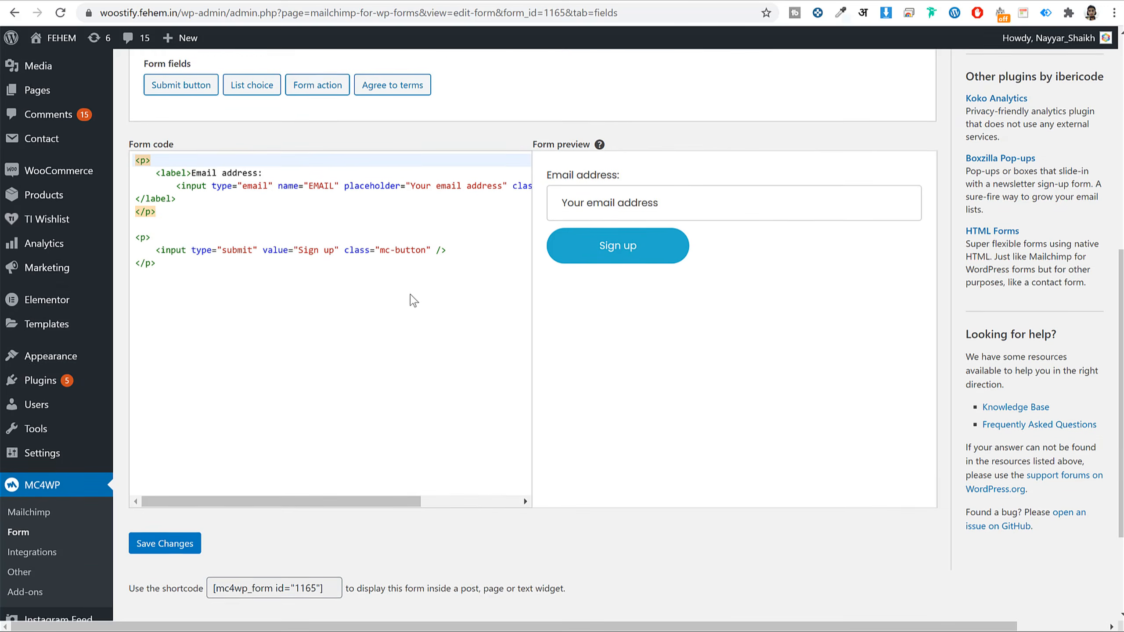
pyautogui.scroll(9, 409, 292)
pyautogui.scroll(-7, 409, 293)
# - Add the Mailchimp Sign-Up Form widget to the Main Sidebar on the Widgets page
pyautogui.moveTo(54, 316)
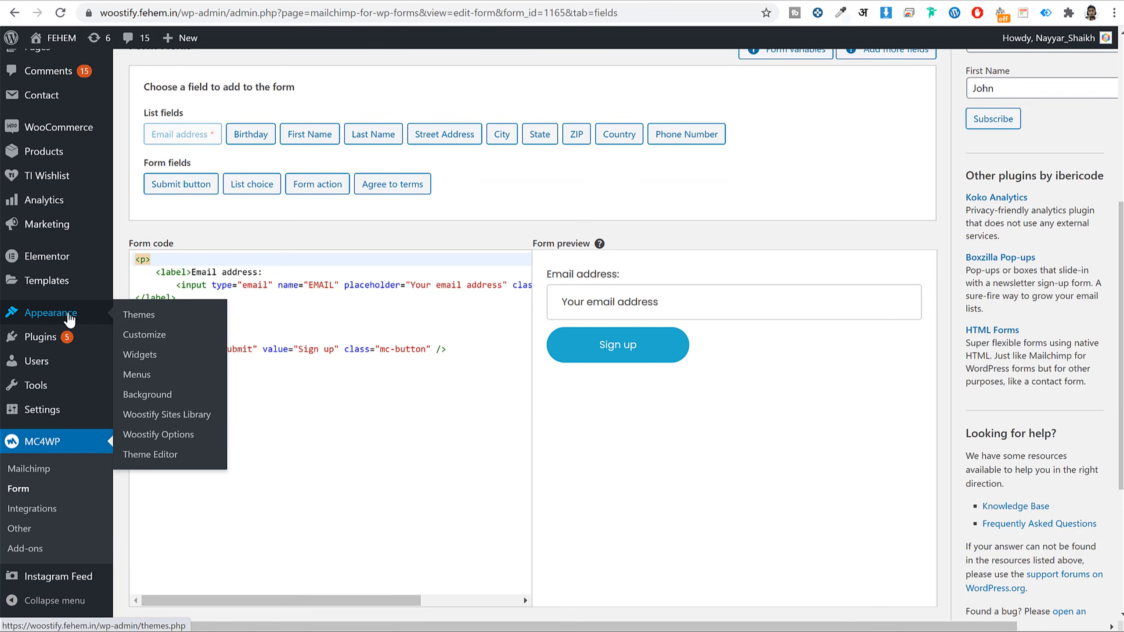
pyautogui.click(144, 357)
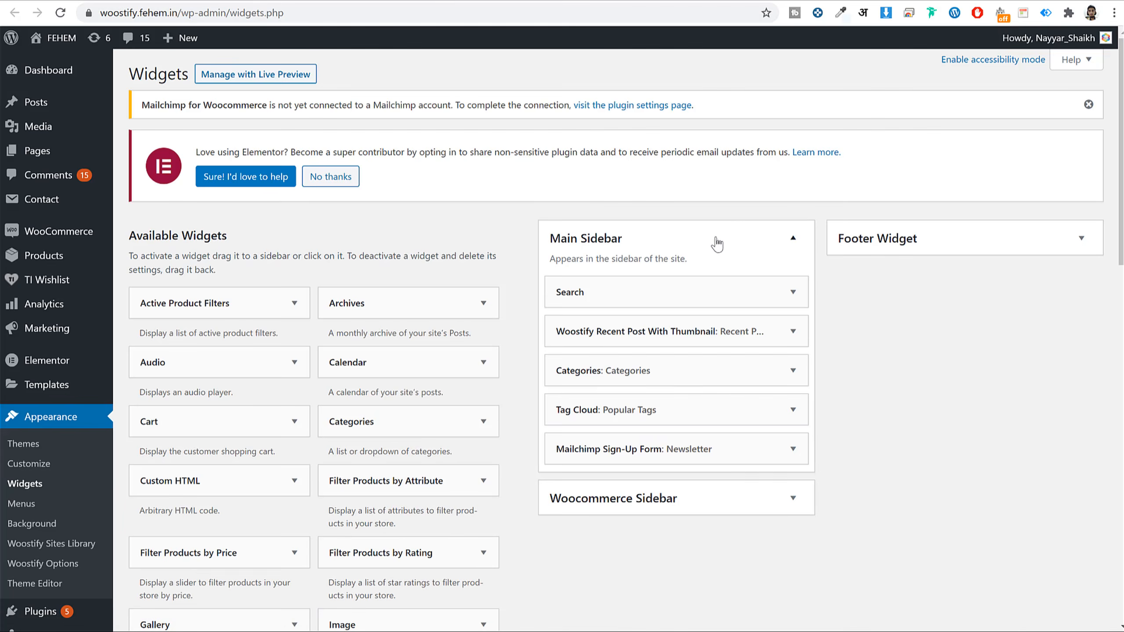
pyautogui.click(719, 243)
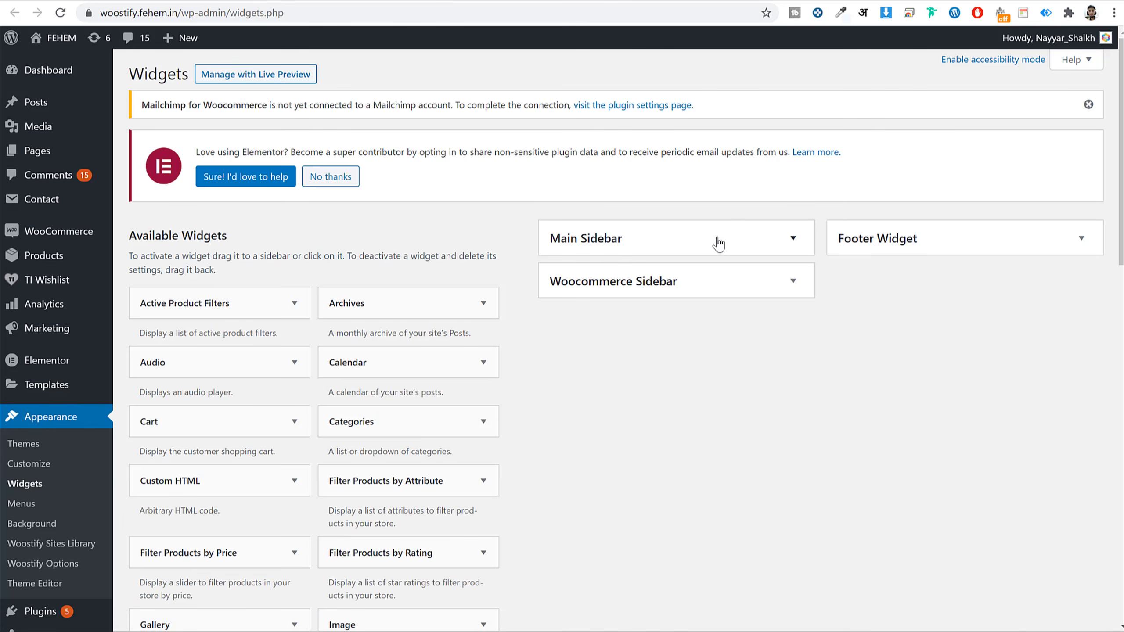
pyautogui.scroll(-15, 689, 355)
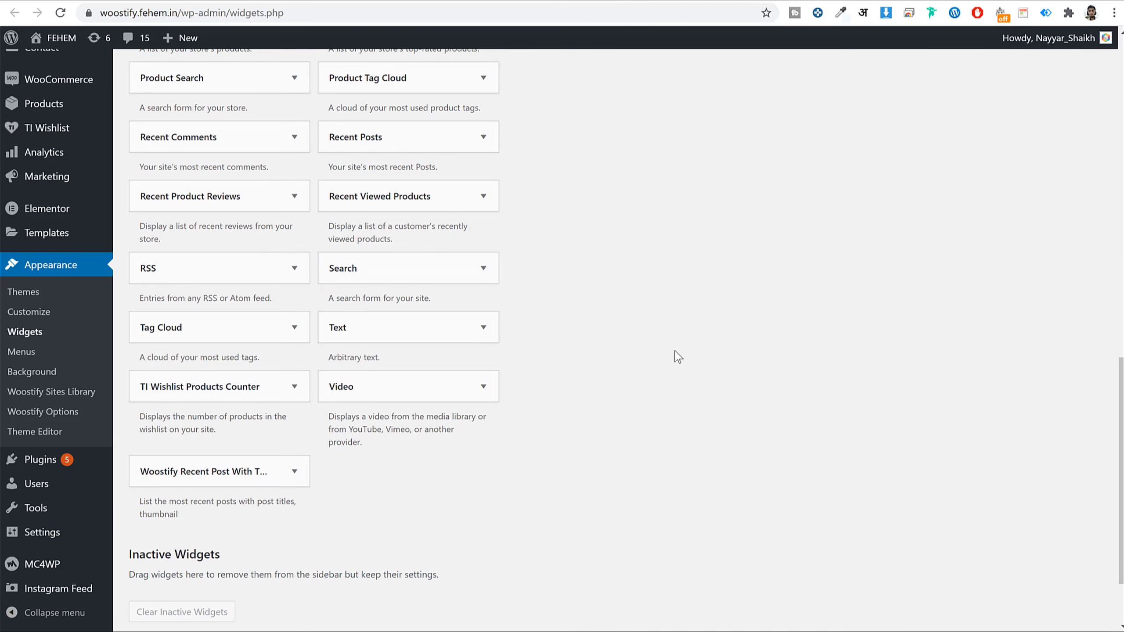
pyautogui.scroll(6, 346, 323)
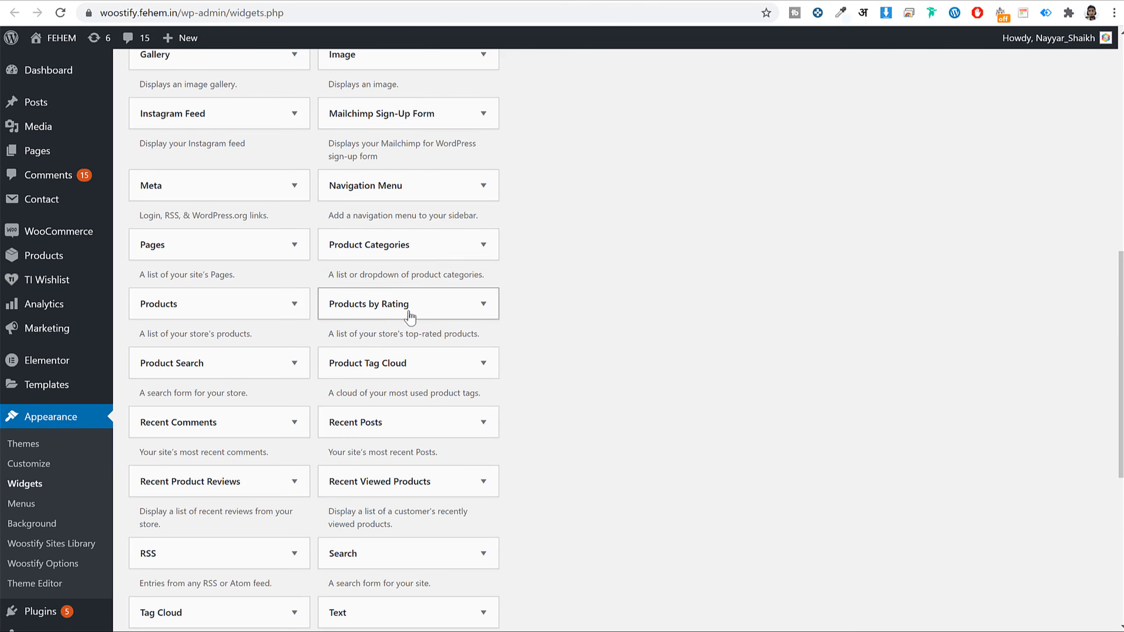
pyautogui.click(400, 123)
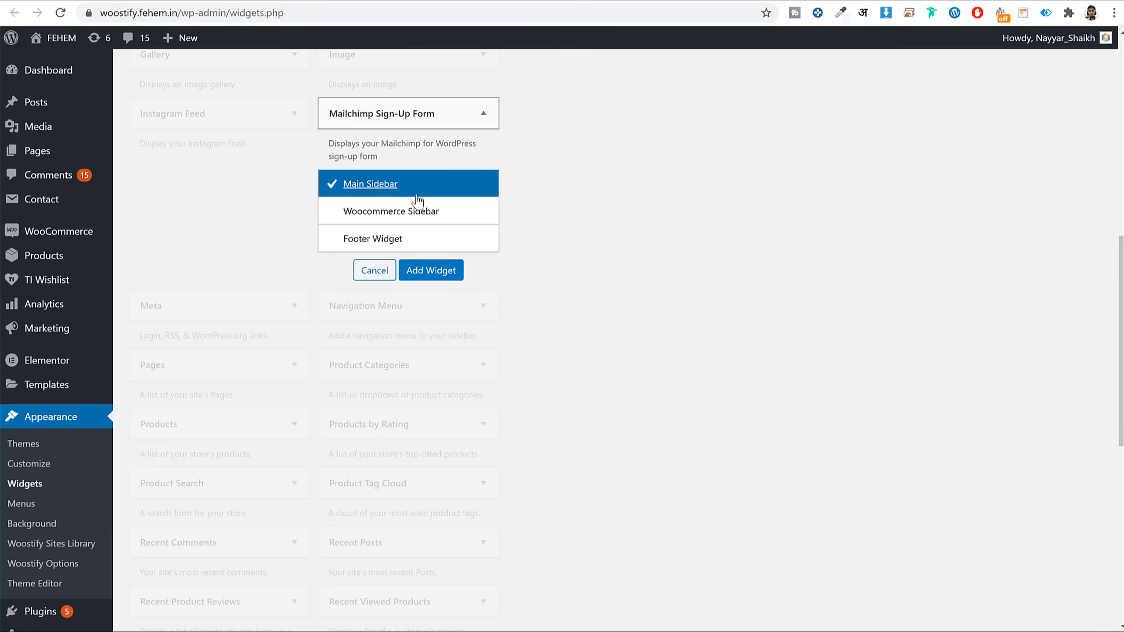
pyautogui.click(431, 270)
pyautogui.scroll(-4, 636, 288)
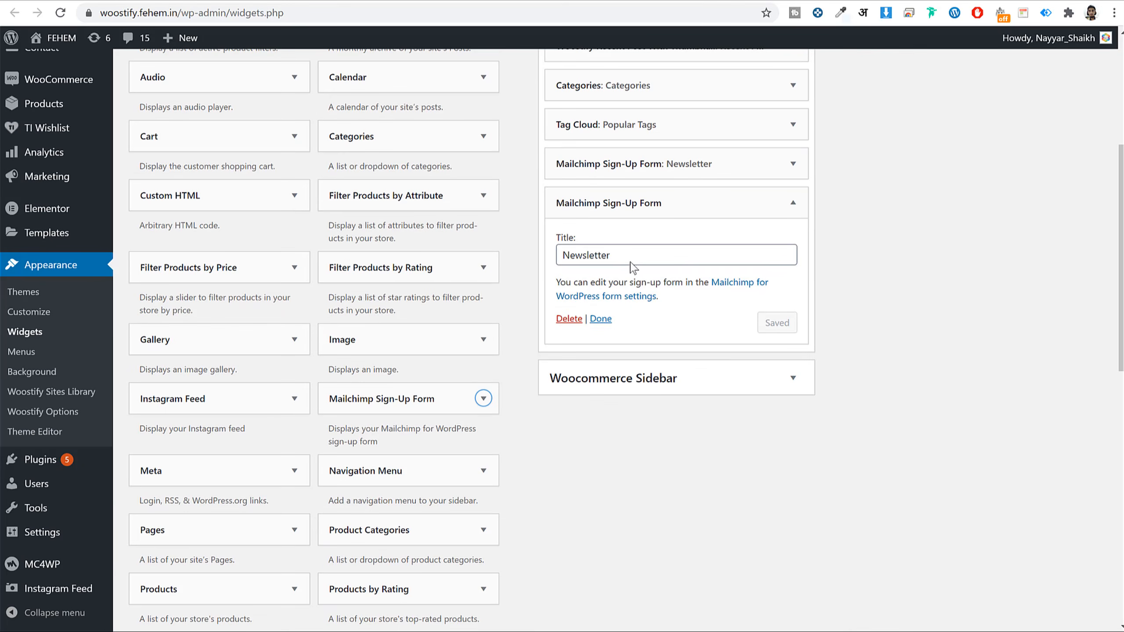
pyautogui.click(602, 320)
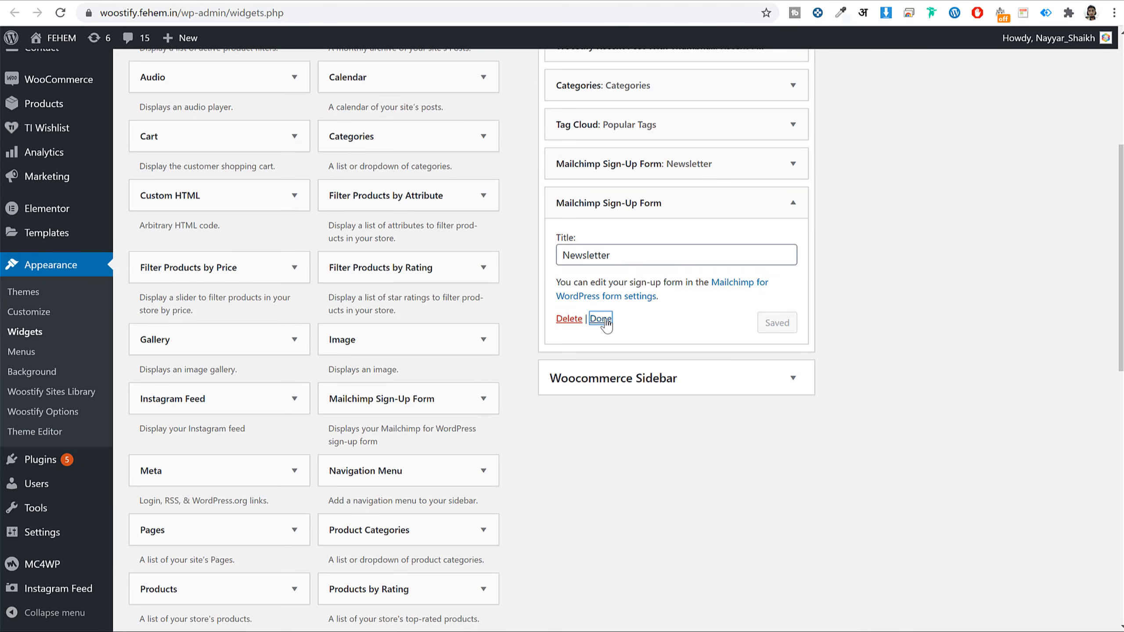
# - Check the blog sidebar, delete the duplicate Newsletter widget, and reload the blog page
pyautogui.click(578, 1)
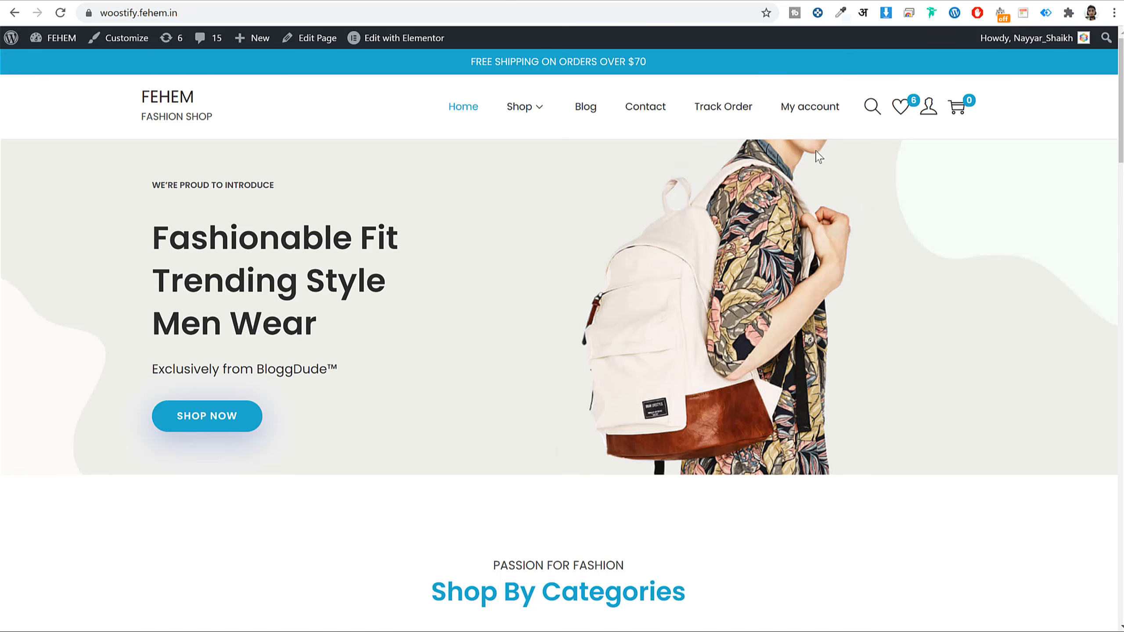
pyautogui.click(588, 109)
pyautogui.scroll(-15, 994, 258)
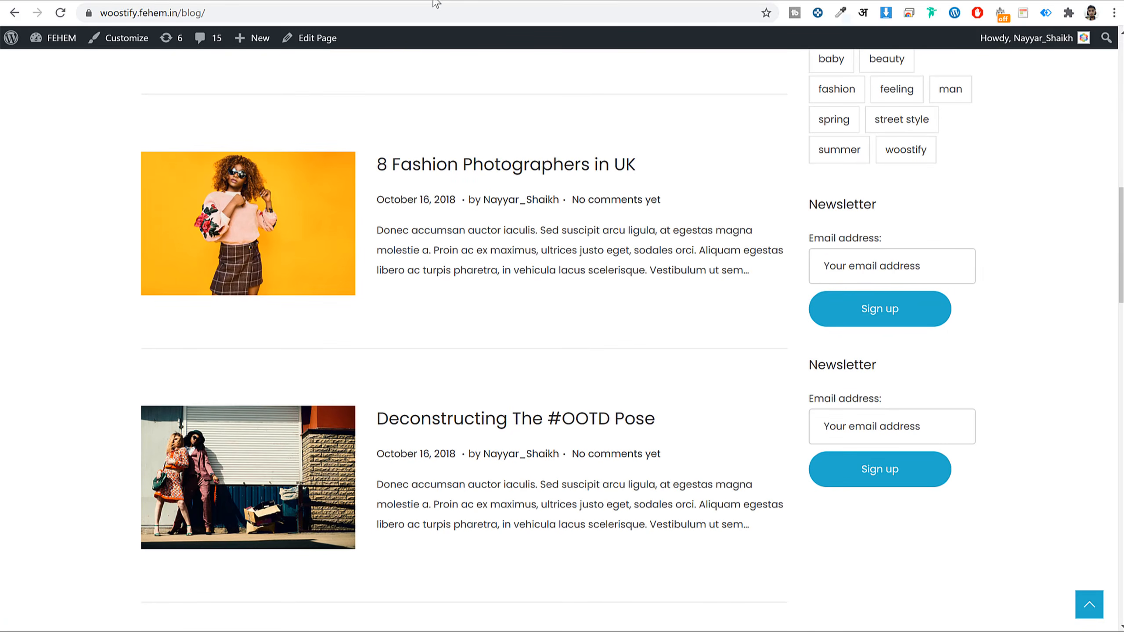
pyautogui.click(434, 2)
pyautogui.click(794, 164)
pyautogui.click(563, 281)
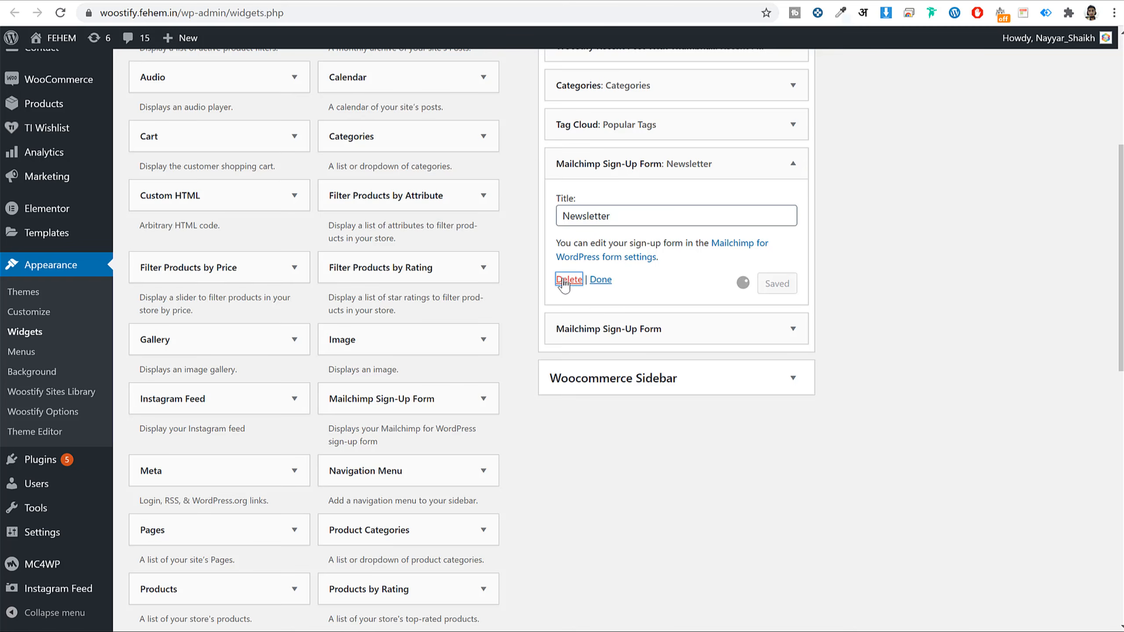
pyautogui.click(579, 2)
pyautogui.click(579, 12)
pyautogui.press('Return')
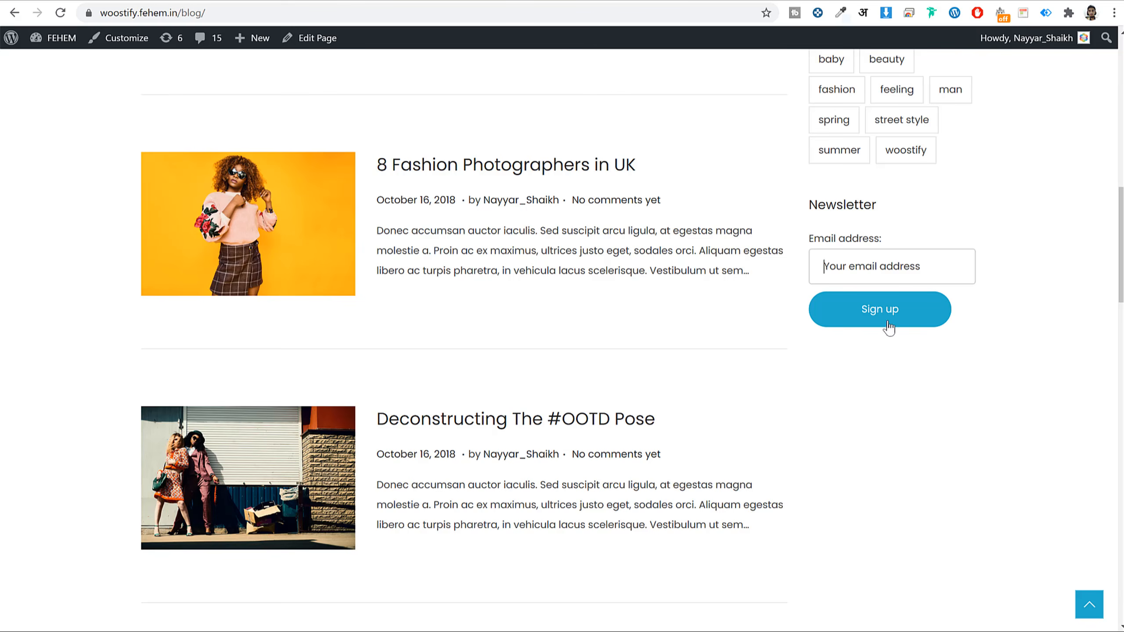
# - Open the '8 Fashion Photographers in UK' post and go to its editor
pyautogui.scroll(4, 819, 265)
pyautogui.scroll(5, 821, 275)
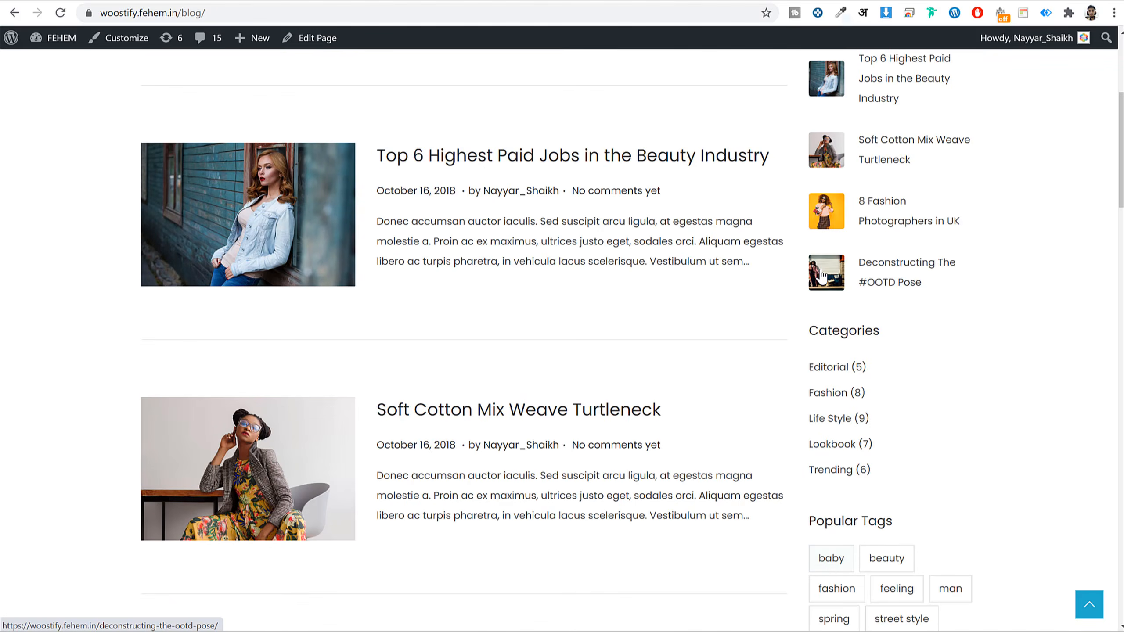
pyautogui.scroll(-8, 832, 272)
pyautogui.click(496, 230)
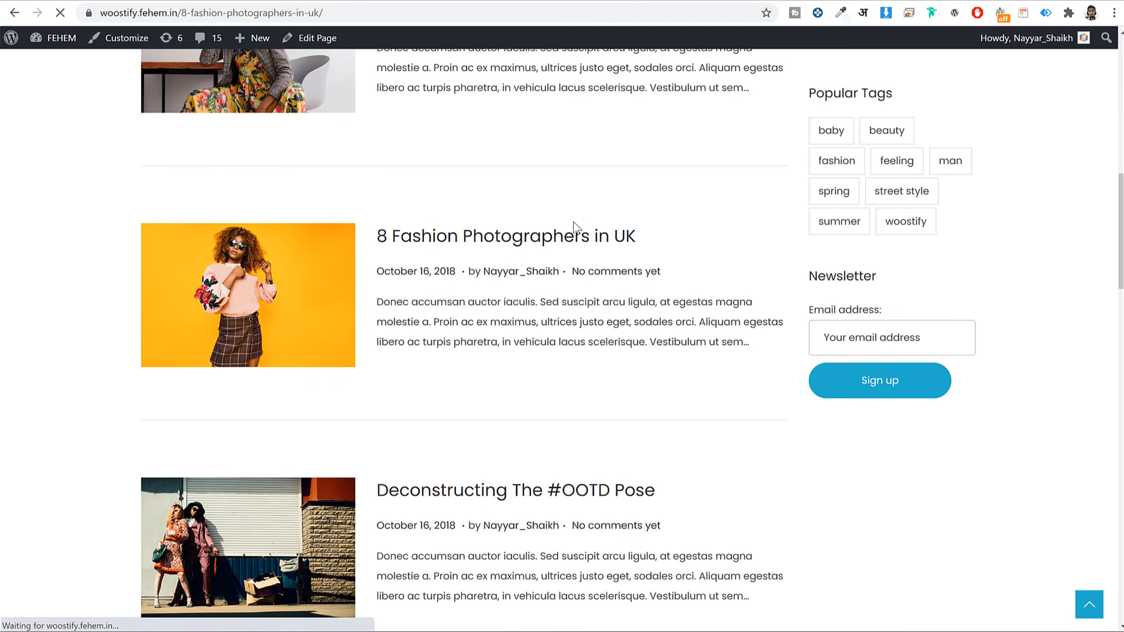
pyautogui.scroll(-15, 579, 242)
pyautogui.scroll(-6, 585, 244)
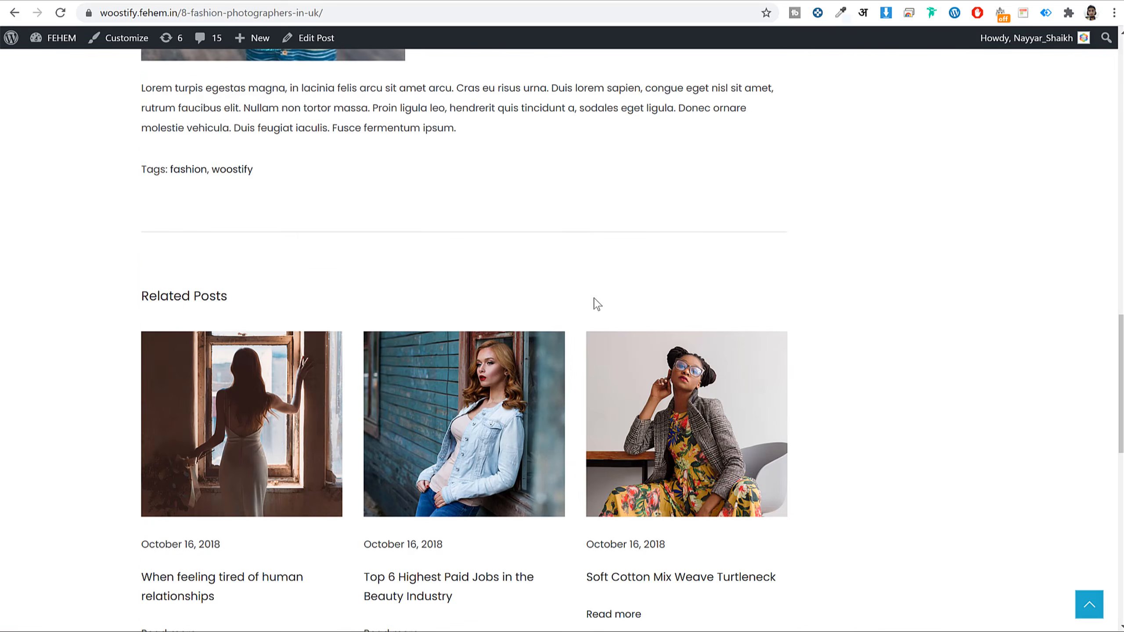
pyautogui.scroll(7, 595, 303)
pyautogui.click(327, 46)
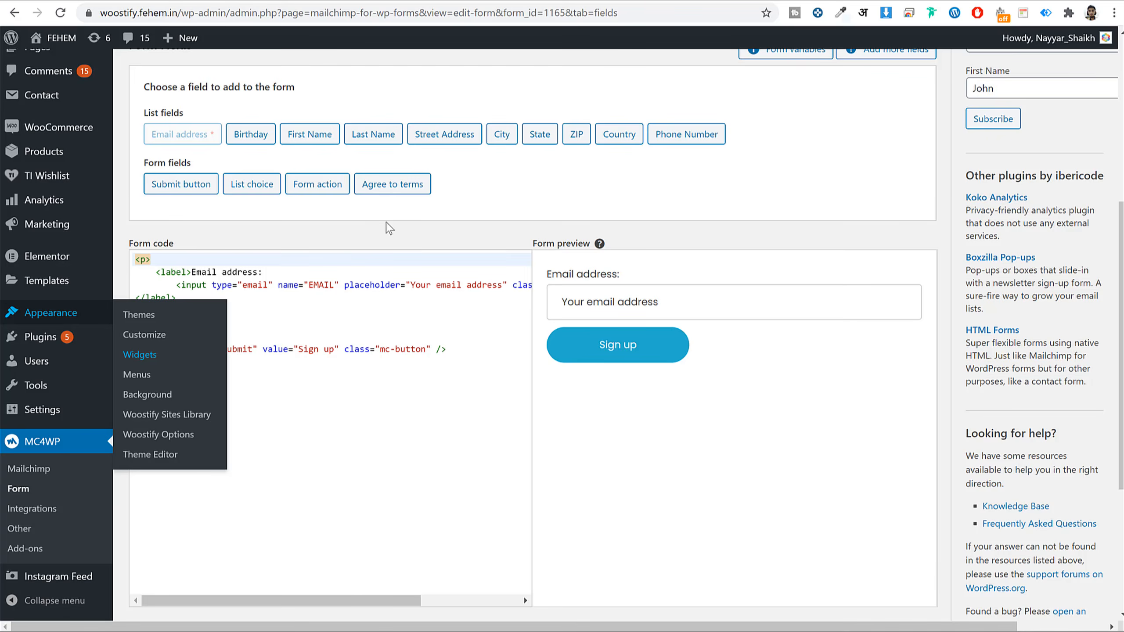
pyautogui.scroll(5, 388, 228)
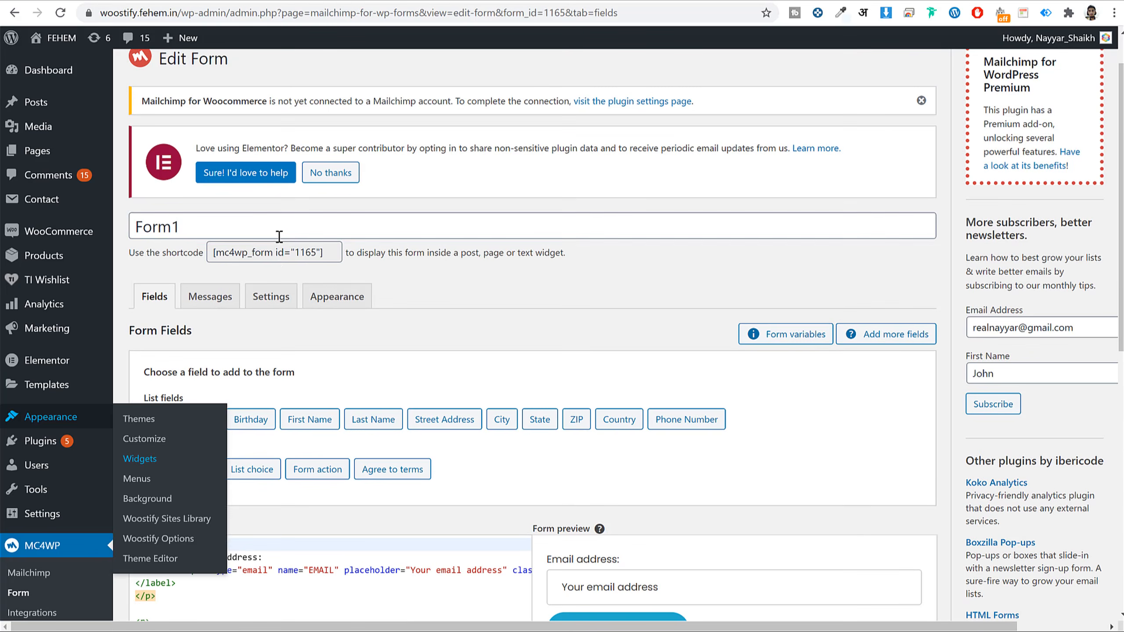
# - Copy the form shortcode in the post editor
pyautogui.click(281, 252)
pyautogui.rightClick(282, 255)
pyautogui.click(313, 266)
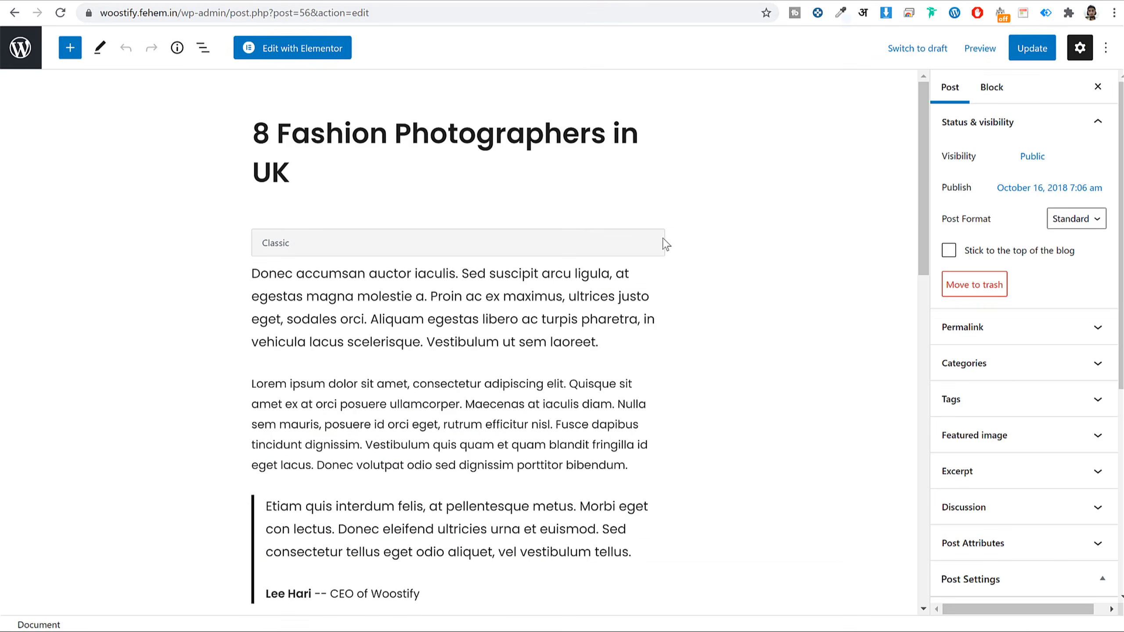
pyautogui.scroll(-10, 664, 241)
pyautogui.scroll(-4, 664, 241)
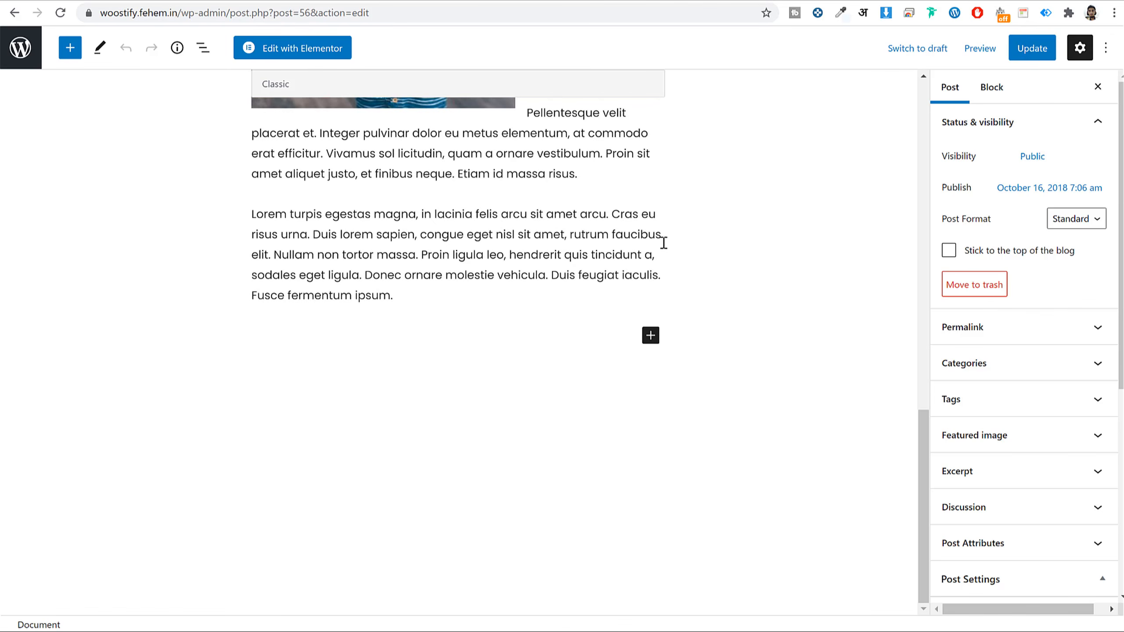
pyautogui.scroll(6, 594, 354)
# - Paste the shortcode in a new paragraph after 'risus.' and update the post
pyautogui.click(523, 326)
pyautogui.scroll(-5, 571, 343)
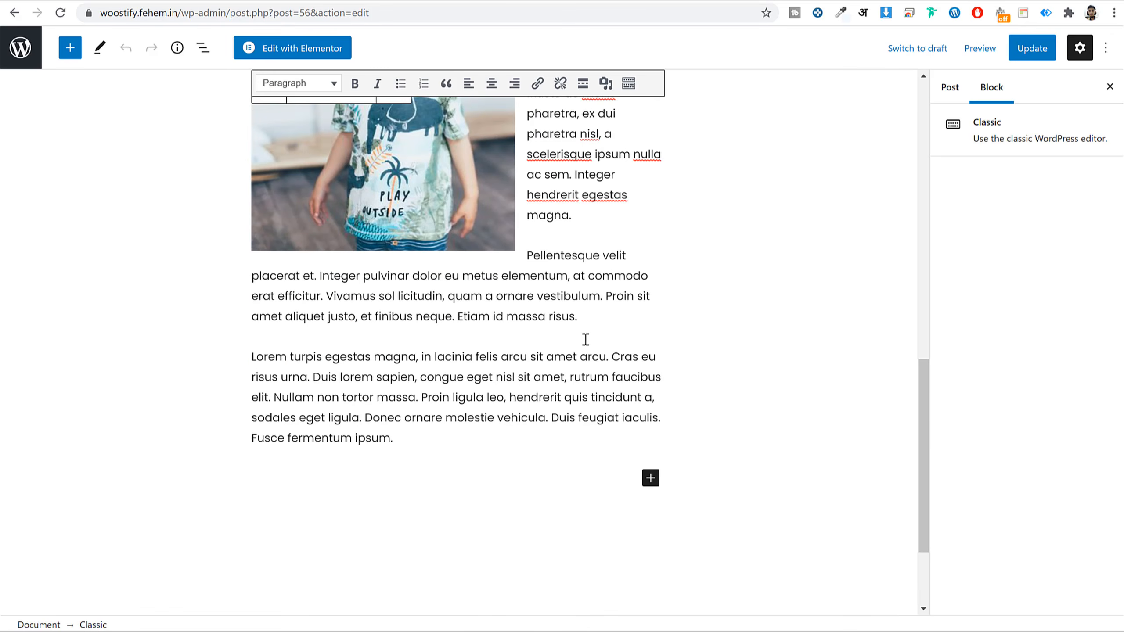
pyautogui.click(633, 315)
pyautogui.press('Return')
pyautogui.hotkey('ctrl', 'v')
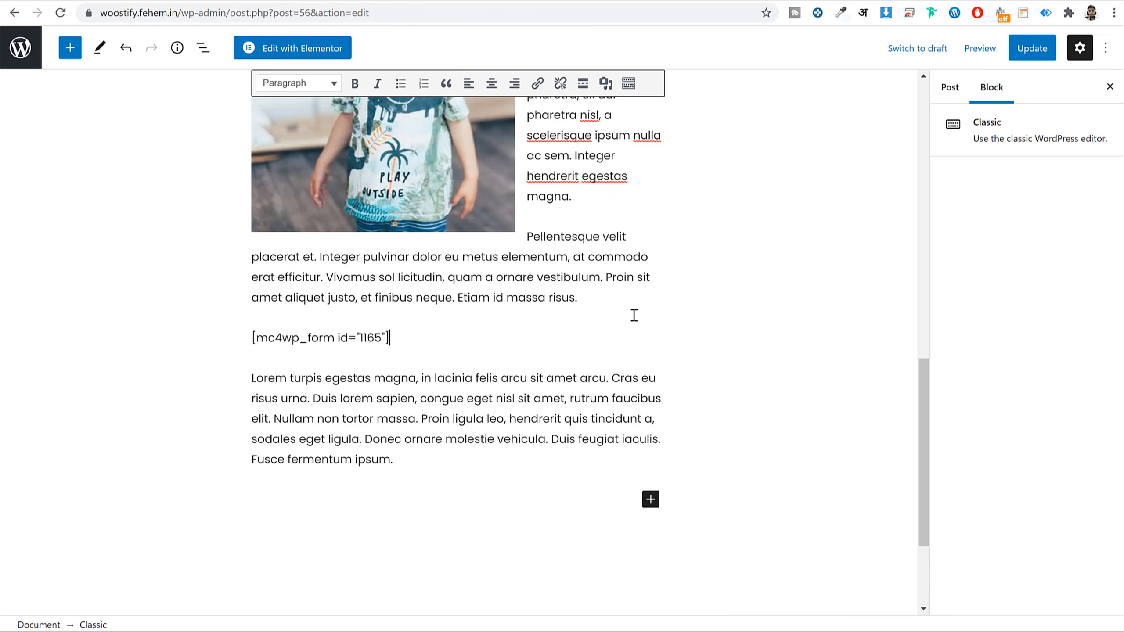
pyautogui.click(1030, 49)
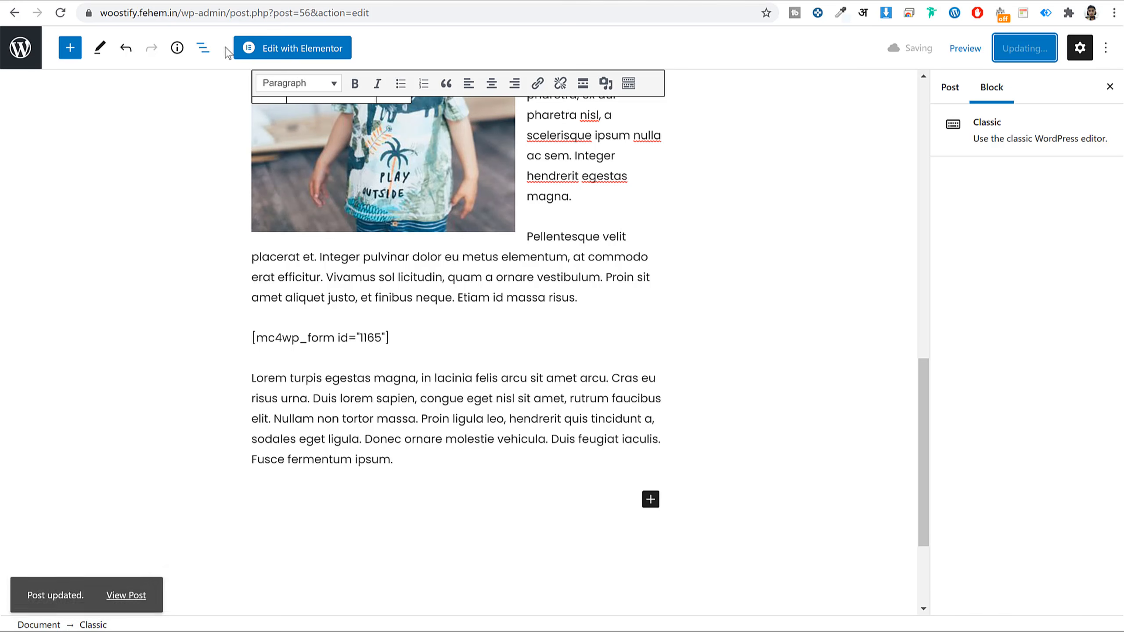
# - Compare the [mc4wp_form id="1165"] shortcode line with the sign-up form rendered on the published post
pyautogui.click(126, 586)
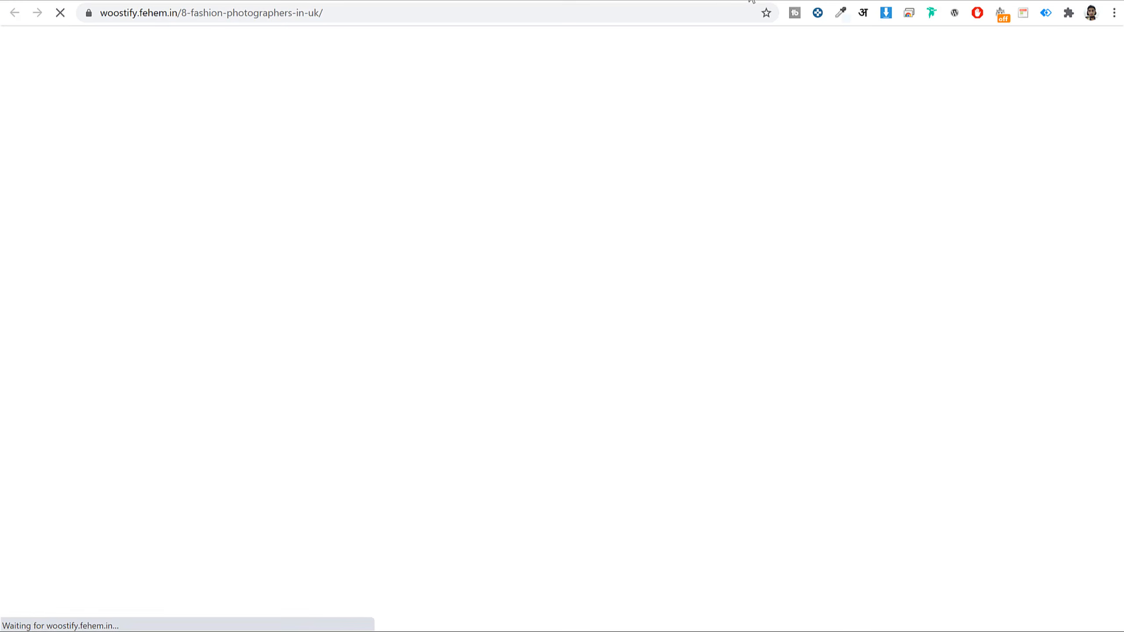
pyautogui.scroll(-6, 792, 254)
pyautogui.scroll(-12, 796, 264)
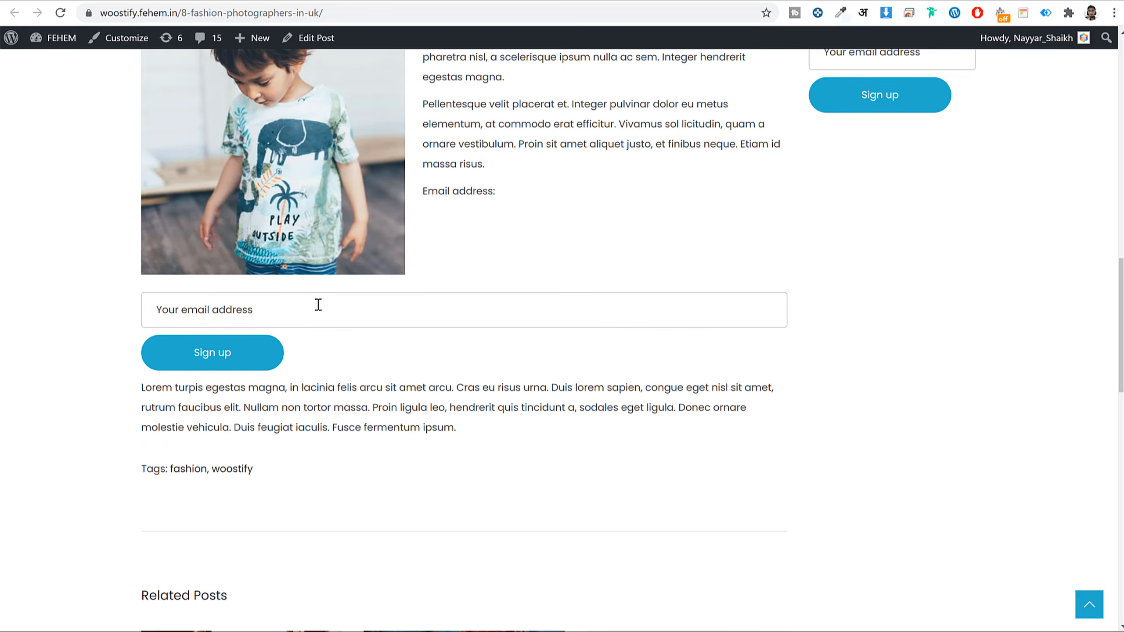
pyautogui.click(597, 1)
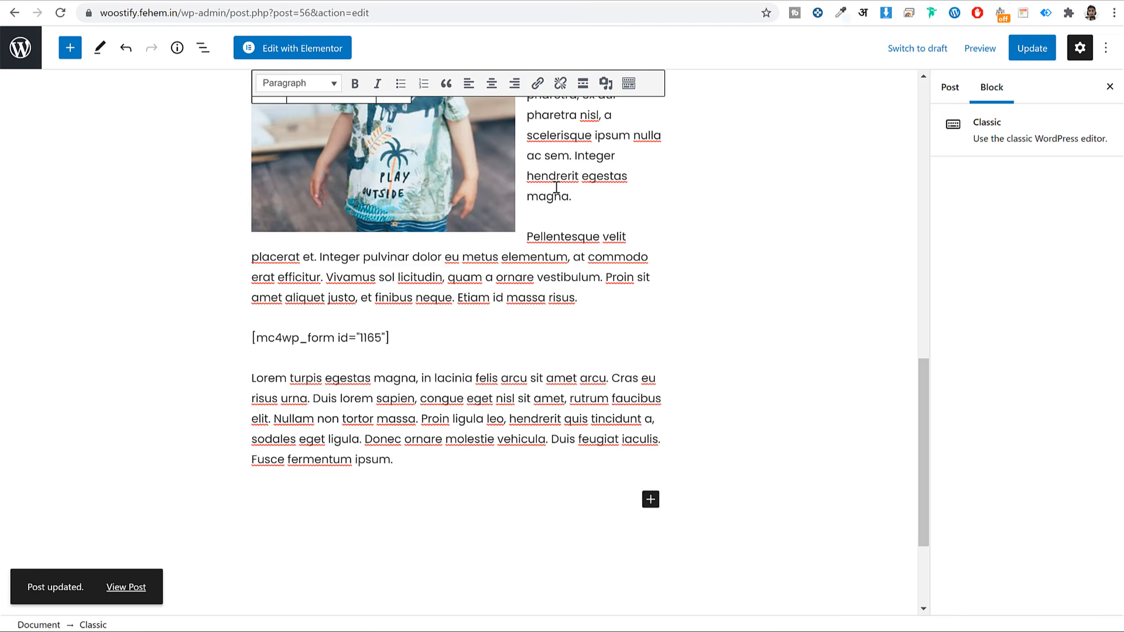
pyautogui.scroll(8, 553, 190)
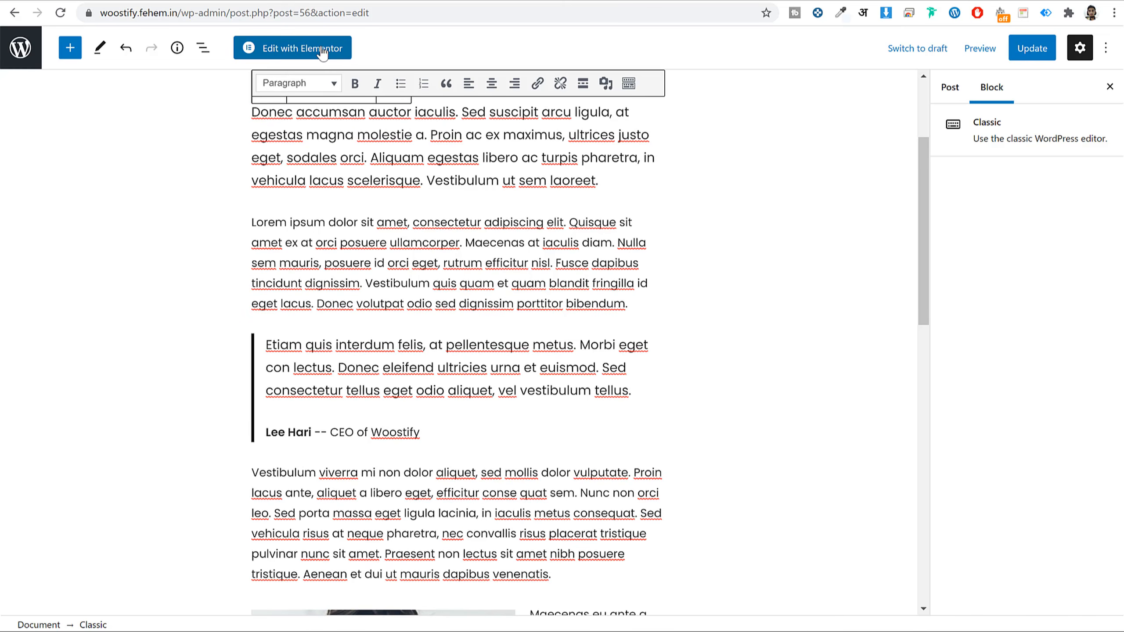
pyautogui.click(730, 1)
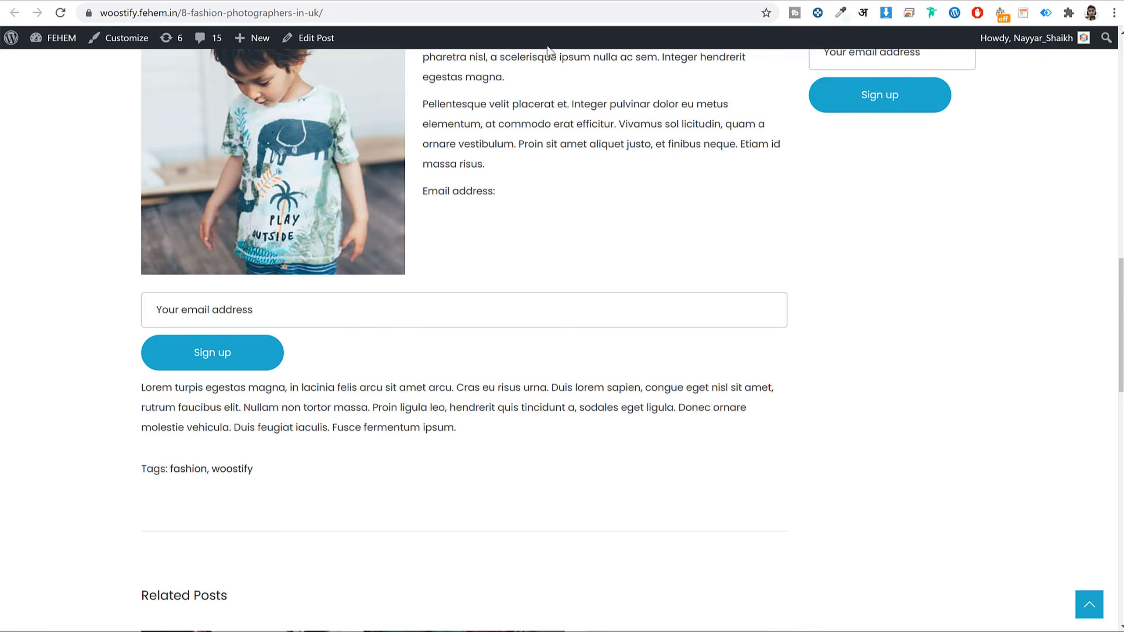
pyautogui.click(635, 1)
pyautogui.scroll(-9, 512, 469)
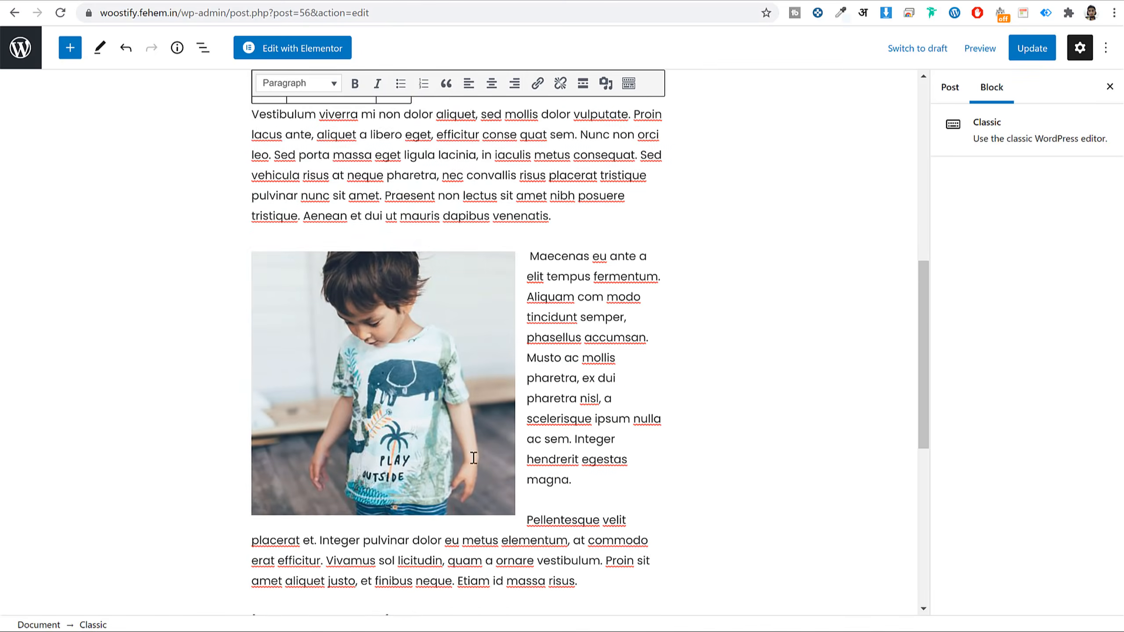
pyautogui.moveTo(404, 337); pyautogui.dragTo(234, 346)
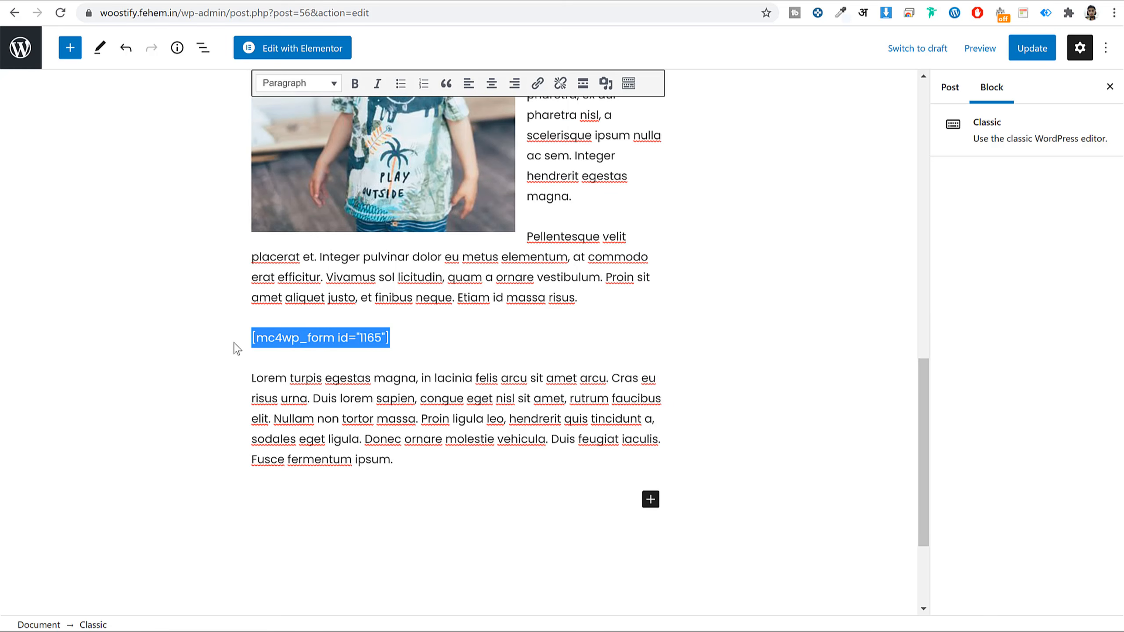
pyautogui.click(743, 2)
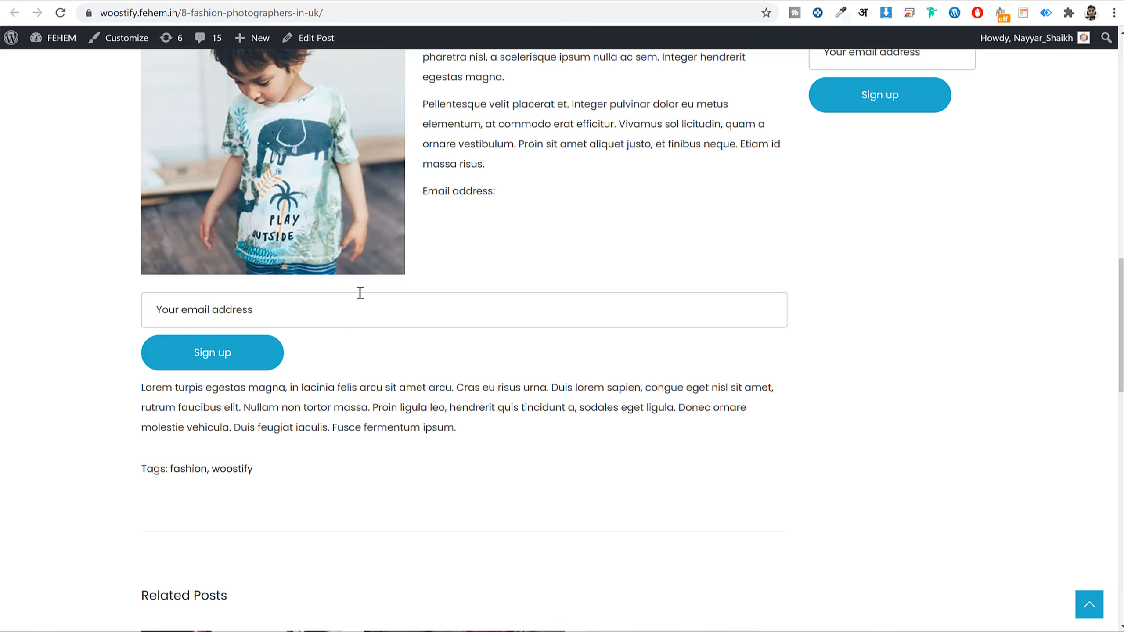
pyautogui.scroll(6, 755, 253)
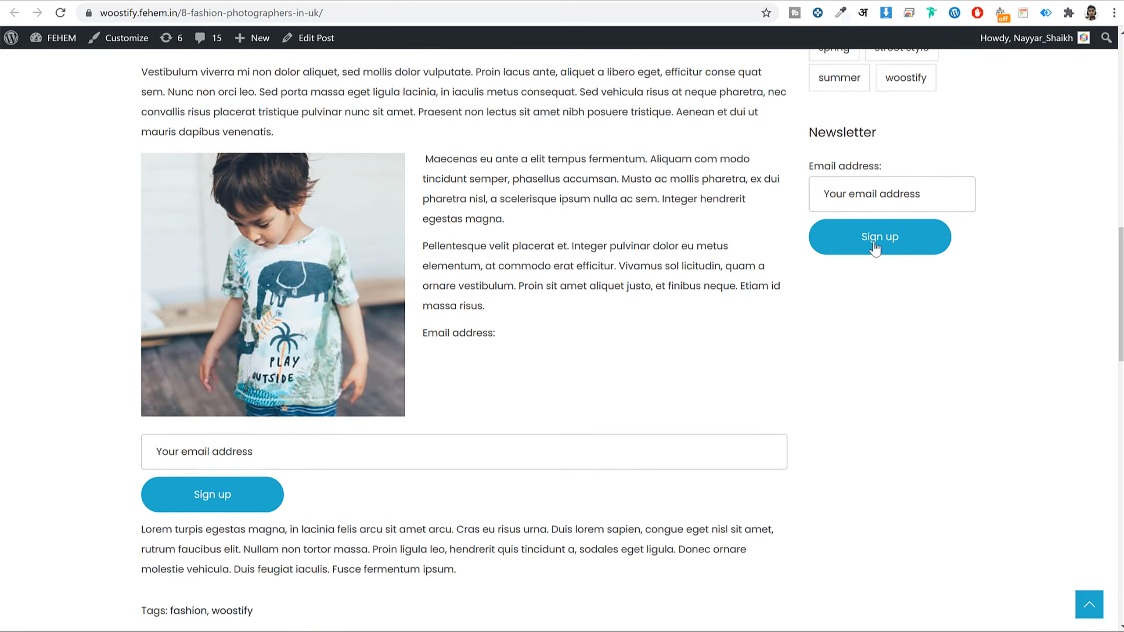
# - Add the Mailchimp Sign-Up Form widget to Footer Widget, placed above Text: Newsletter
pyautogui.click(455, 1)
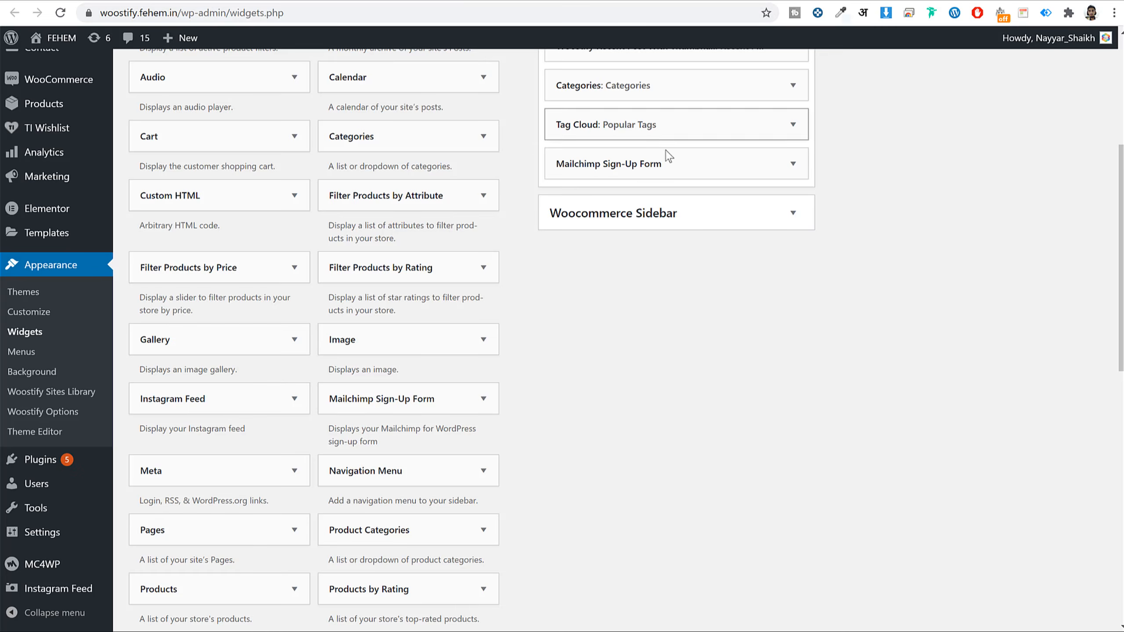
pyautogui.scroll(6, 748, 263)
pyautogui.click(715, 3)
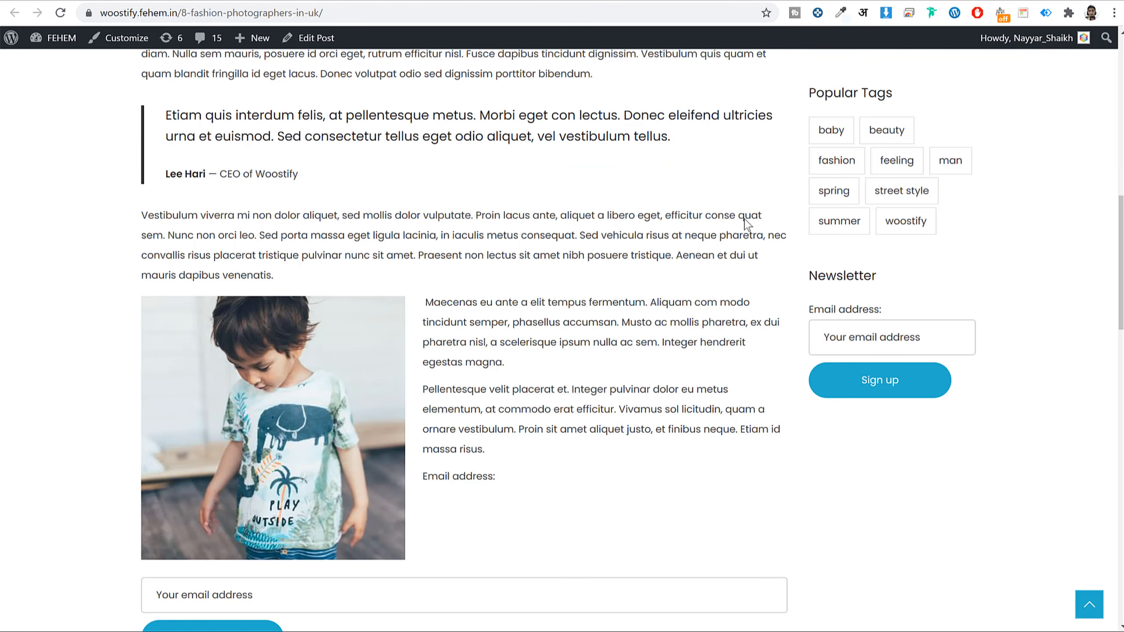
pyautogui.scroll(-15, 748, 225)
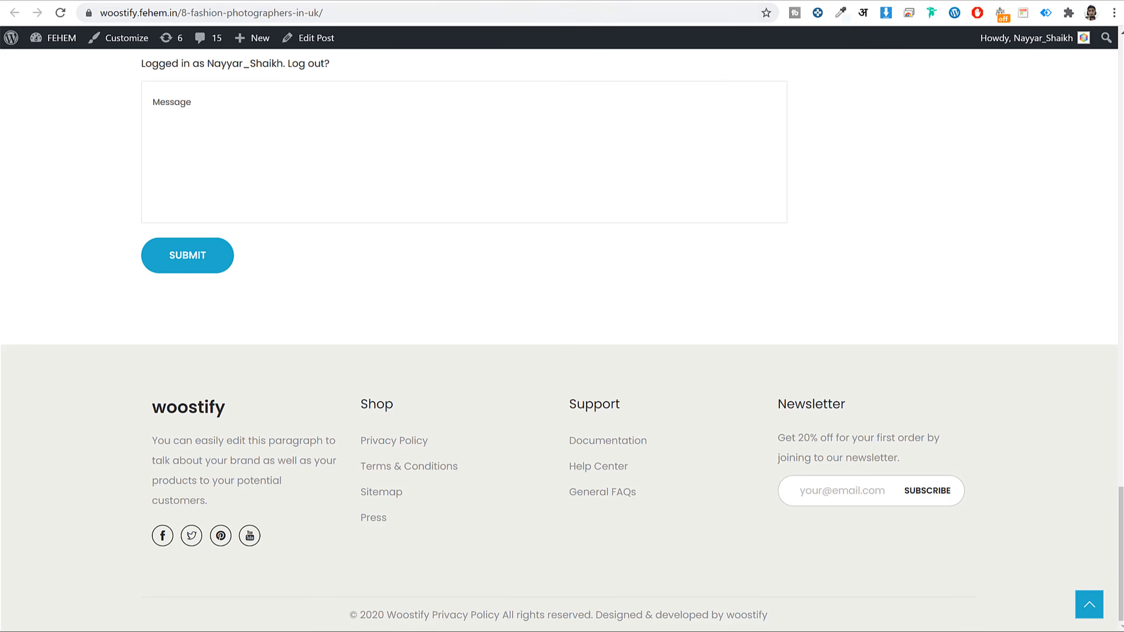
pyautogui.click(436, 2)
pyautogui.scroll(-6, 487, 326)
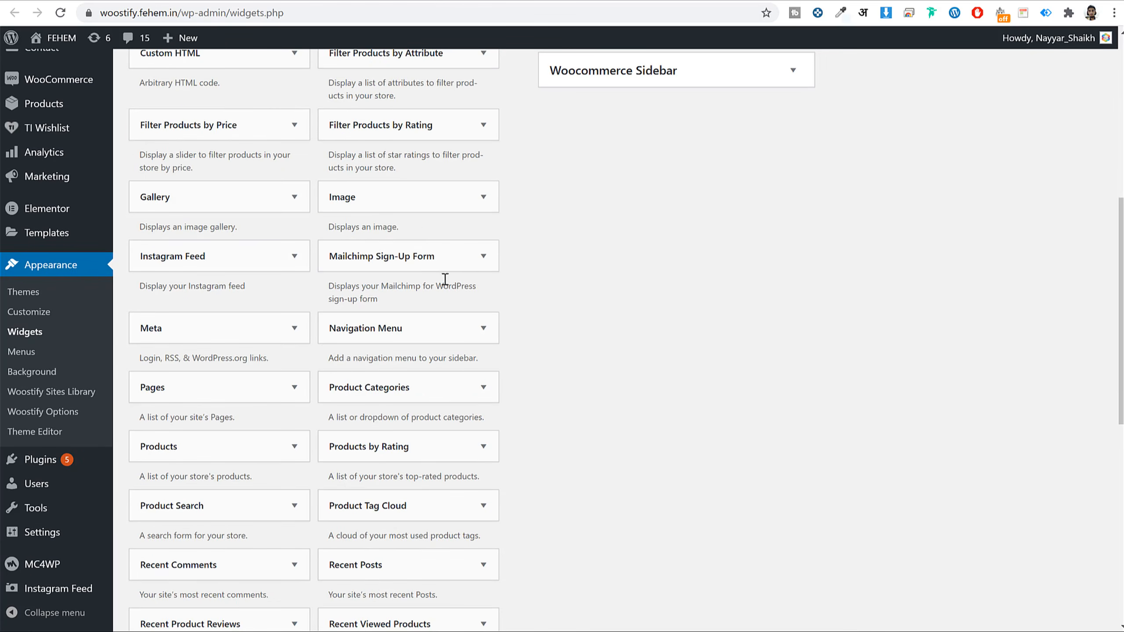
pyautogui.click(465, 268)
pyautogui.click(371, 380)
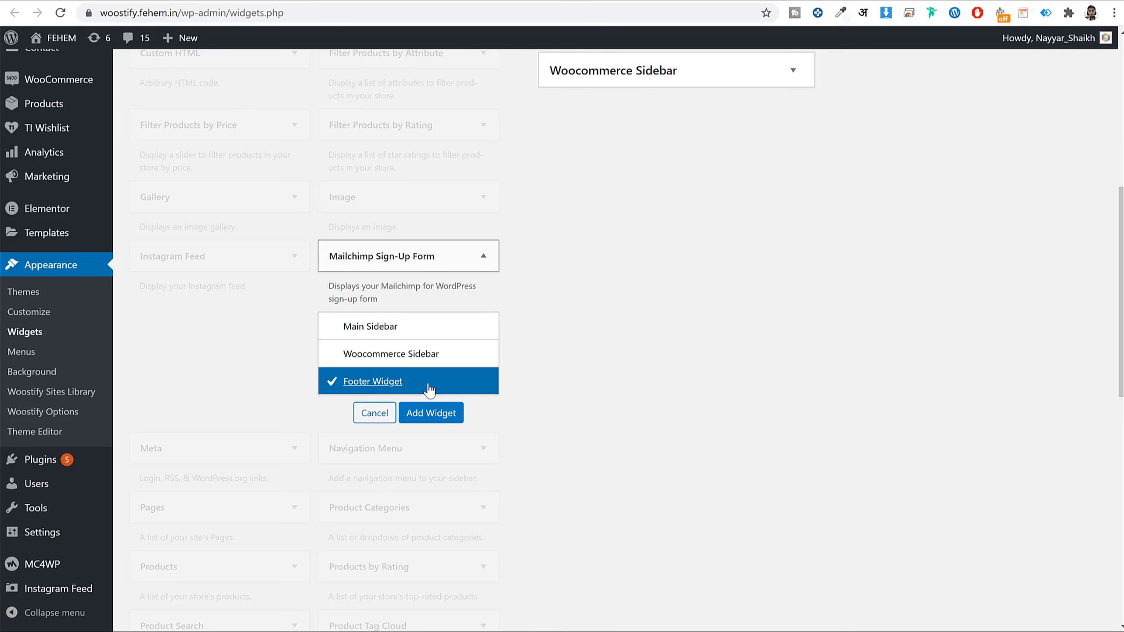
pyautogui.click(446, 408)
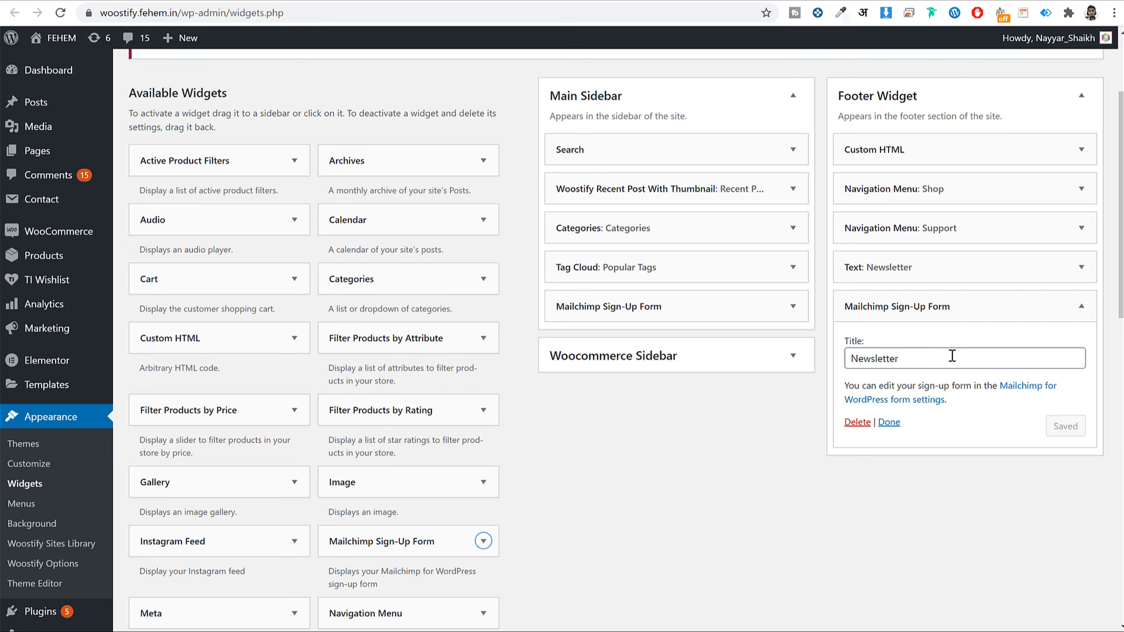
pyautogui.moveTo(1030, 304); pyautogui.dragTo(995, 264)
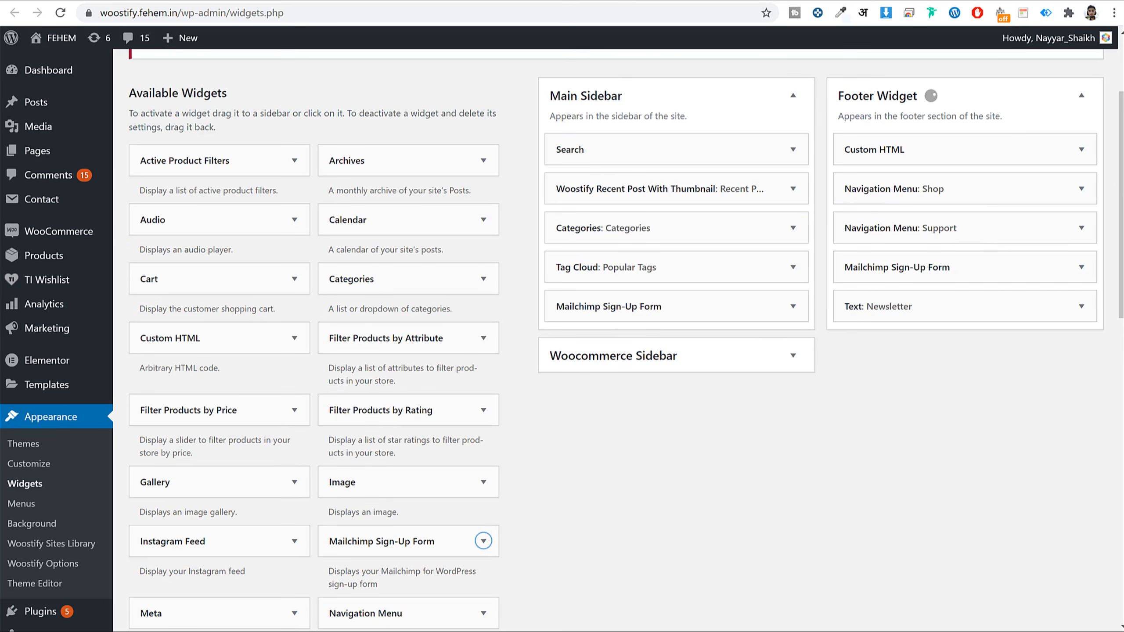
# - Reload the post to preview the footer form, then delete the widget from Footer Widget
pyautogui.hotkey('ctrl', 'Tab')
pyautogui.click(694, 12)
pyautogui.press('Return')
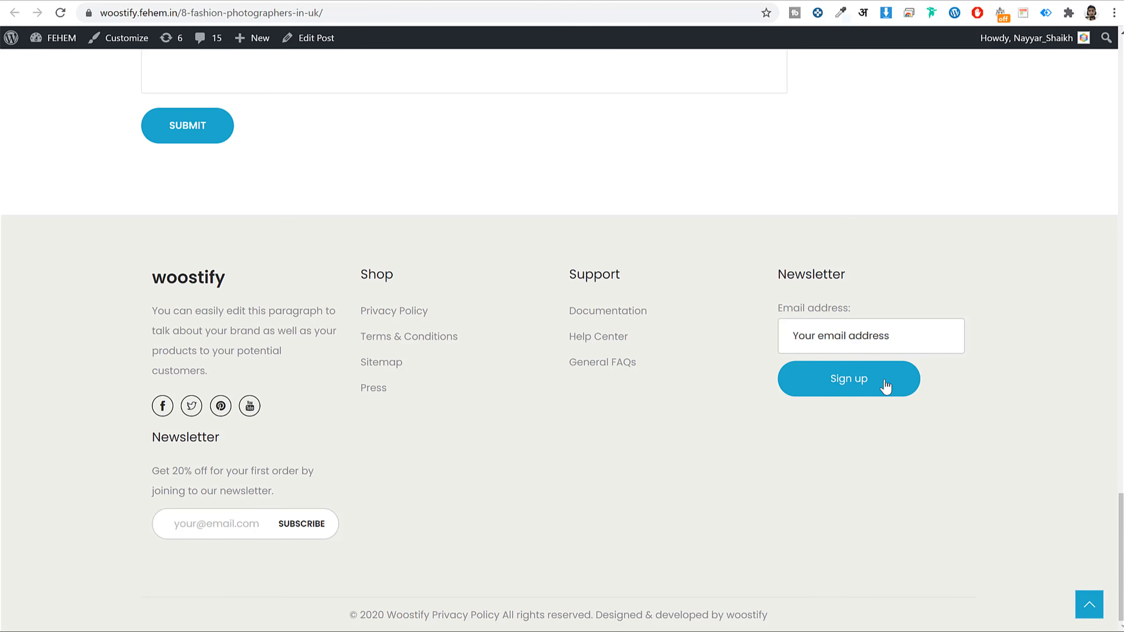
pyautogui.click(435, 4)
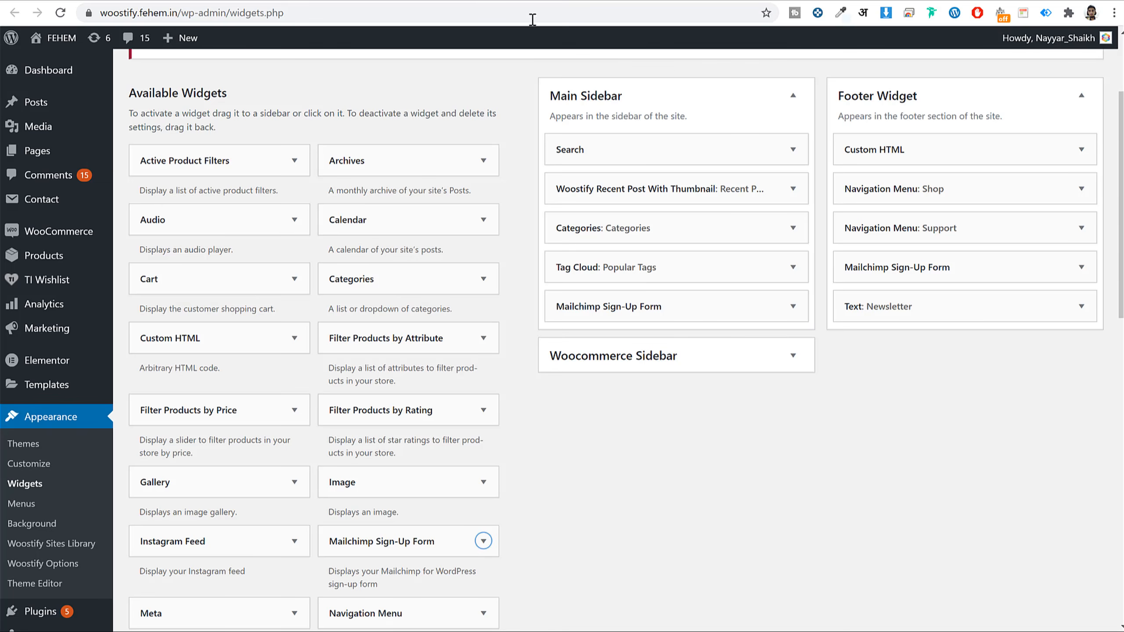
pyautogui.click(1059, 269)
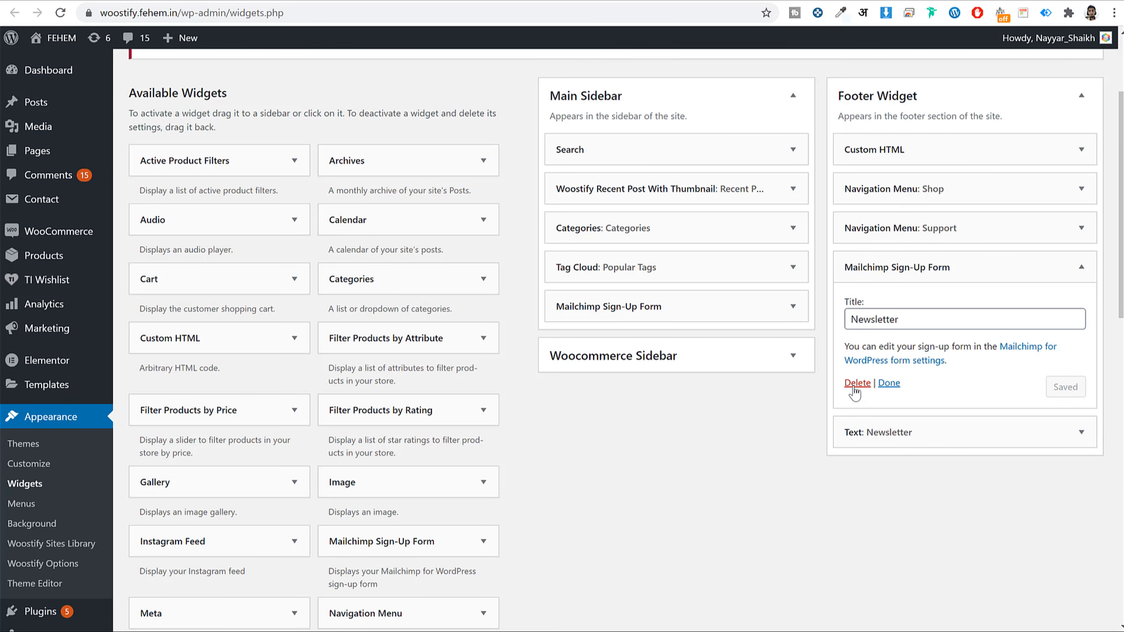
pyautogui.click(1017, 272)
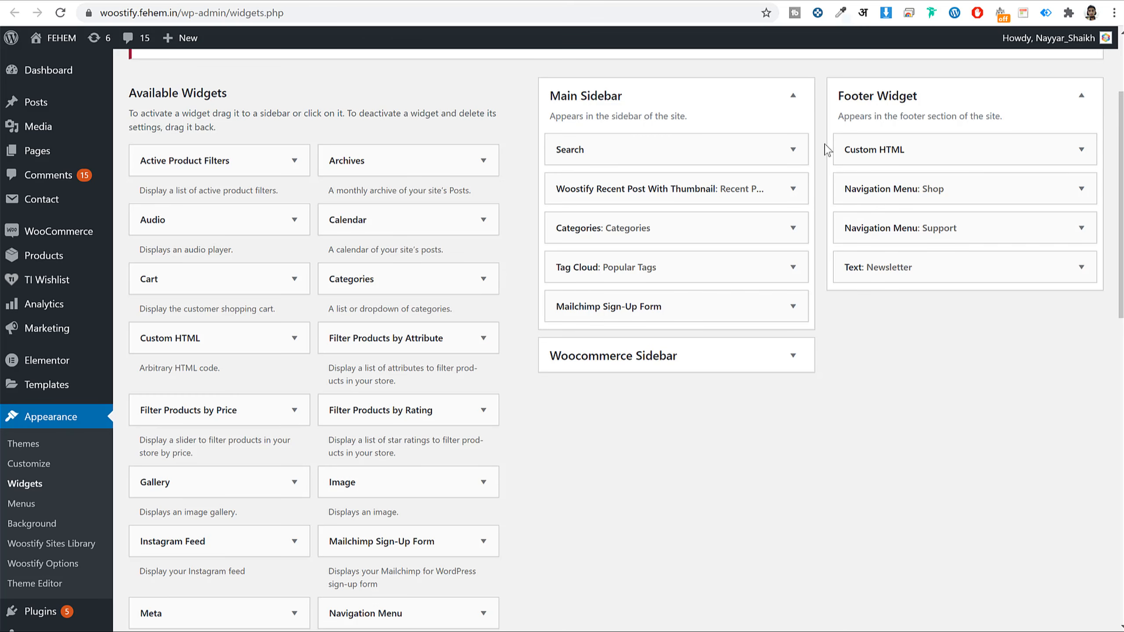
pyautogui.click(763, 1)
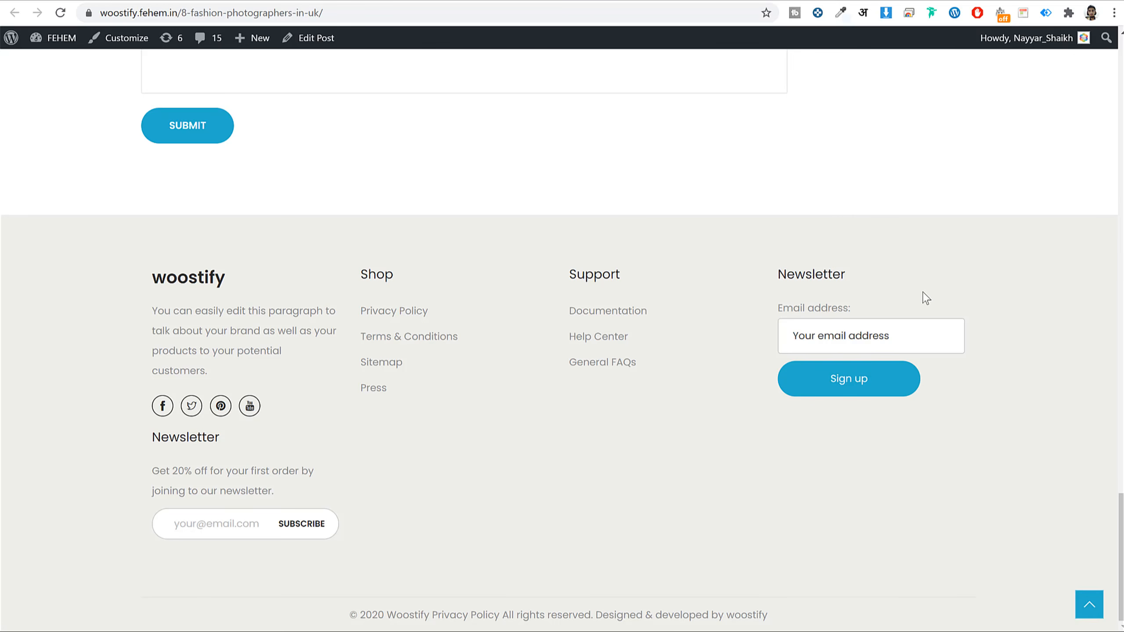
# - Scroll the published post from its footer up to the title, then return to the Form1 editor
pyautogui.scroll(10, 920, 295)
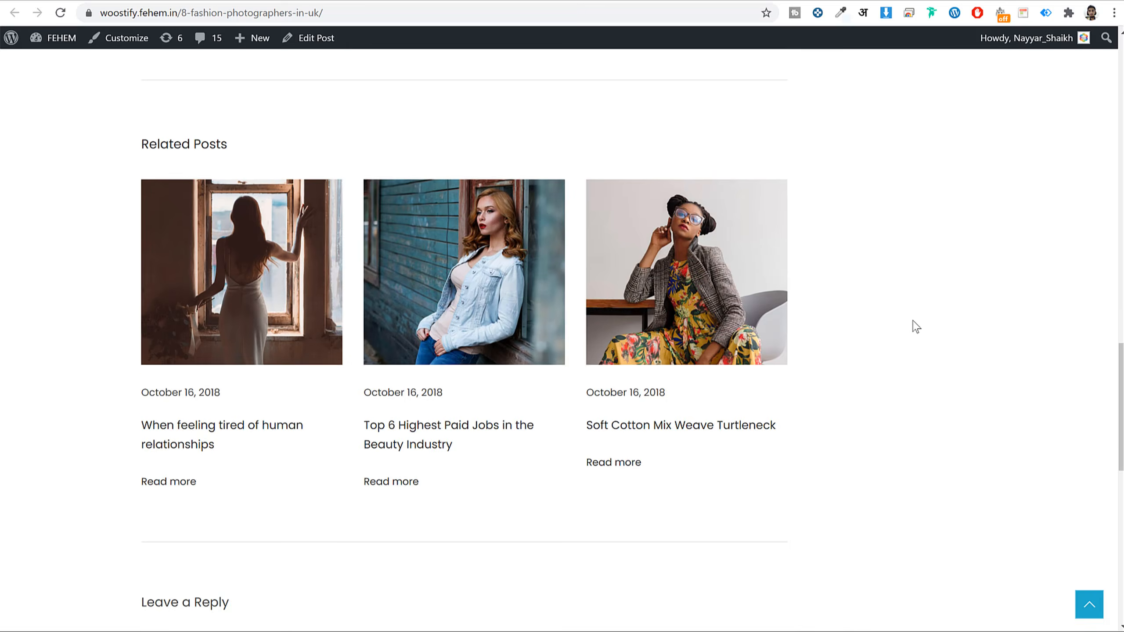
pyautogui.scroll(-5, 910, 326)
pyautogui.scroll(15, 912, 332)
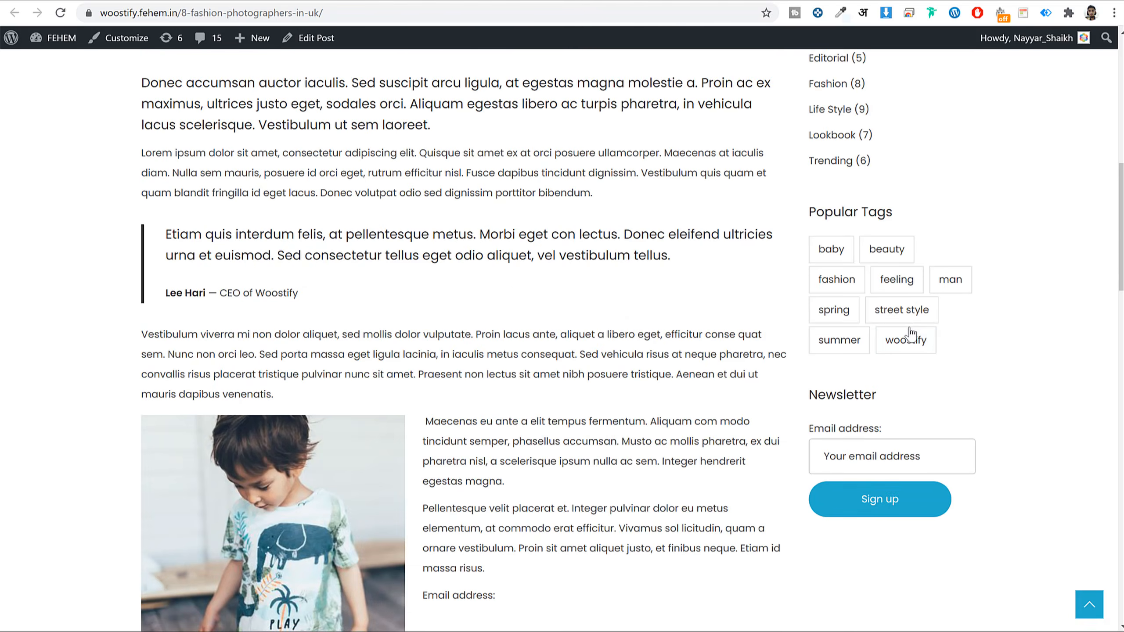
pyautogui.scroll(5, 915, 329)
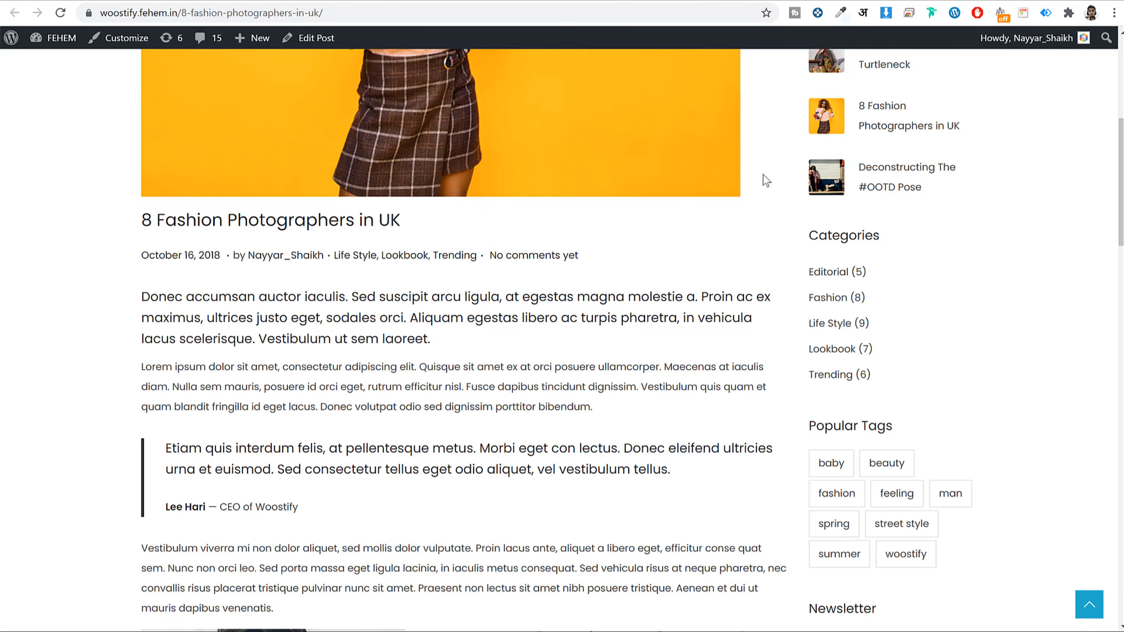
pyautogui.hotkey('ctrl', 'Tab')
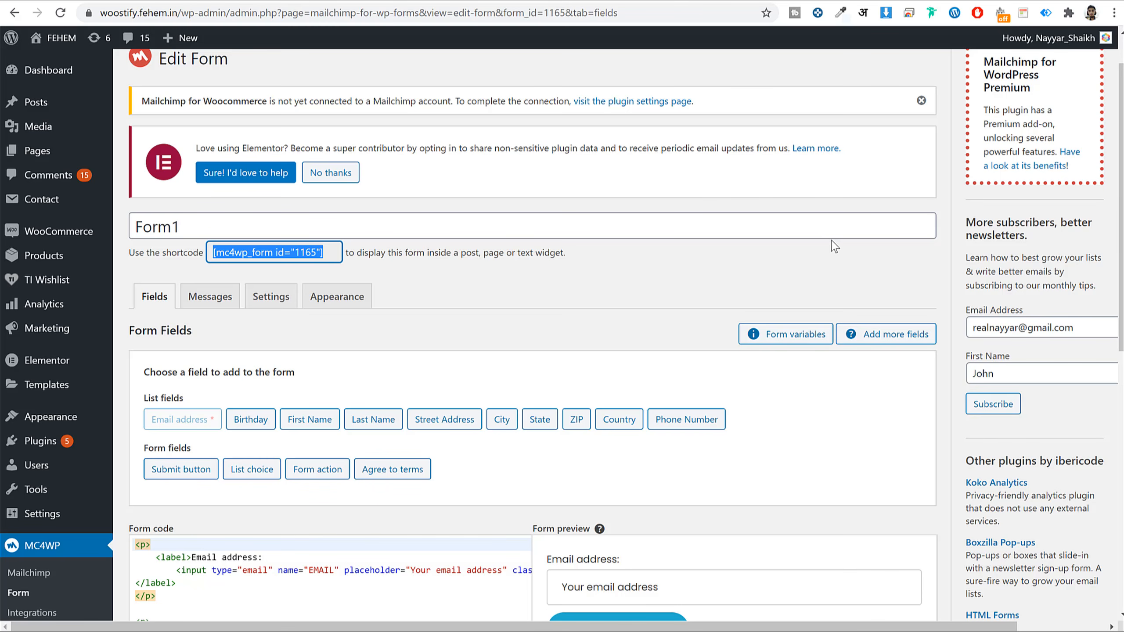
# - Go to Plugins > Add New and search for 'hustle'
pyautogui.scroll(-5, 839, 282)
pyautogui.click(54, 337)
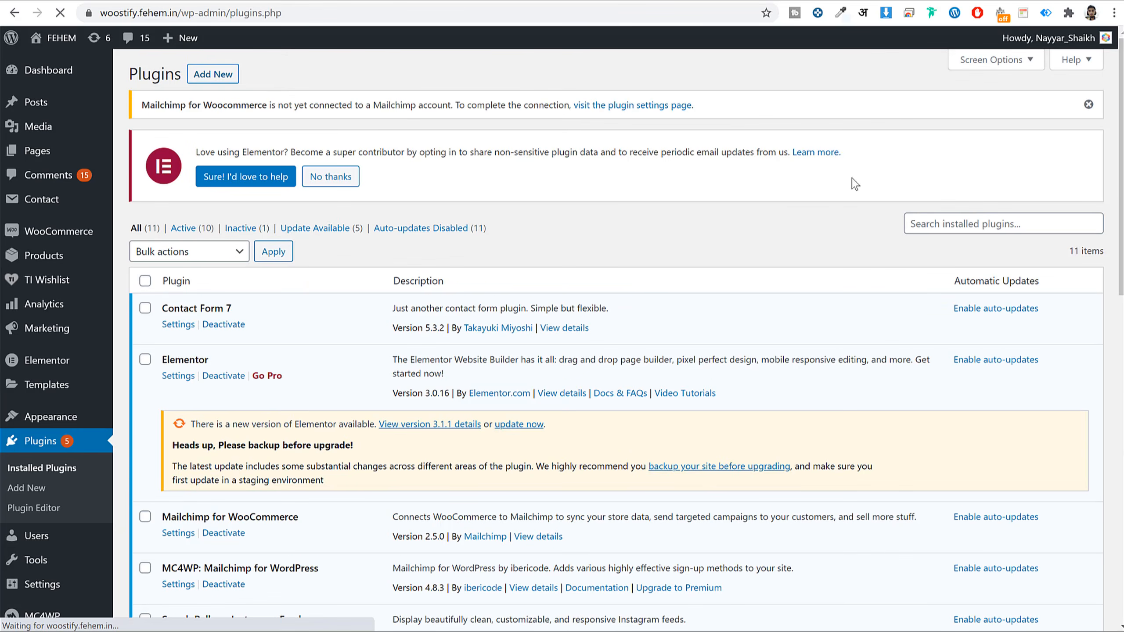
pyautogui.click(948, 230)
pyautogui.write('hustle')
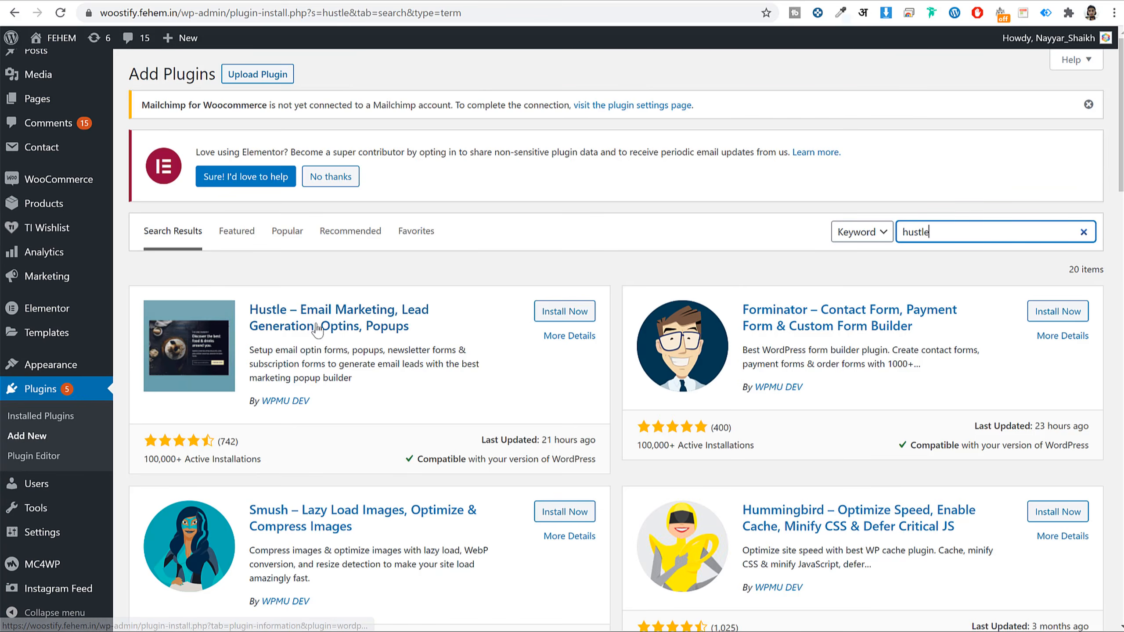
# - Review the Hustle listing by WPMU DEV, with its ratings and installs, and install it
pyautogui.moveTo(248, 292); pyautogui.dragTo(337, 331)
pyautogui.click(462, 320)
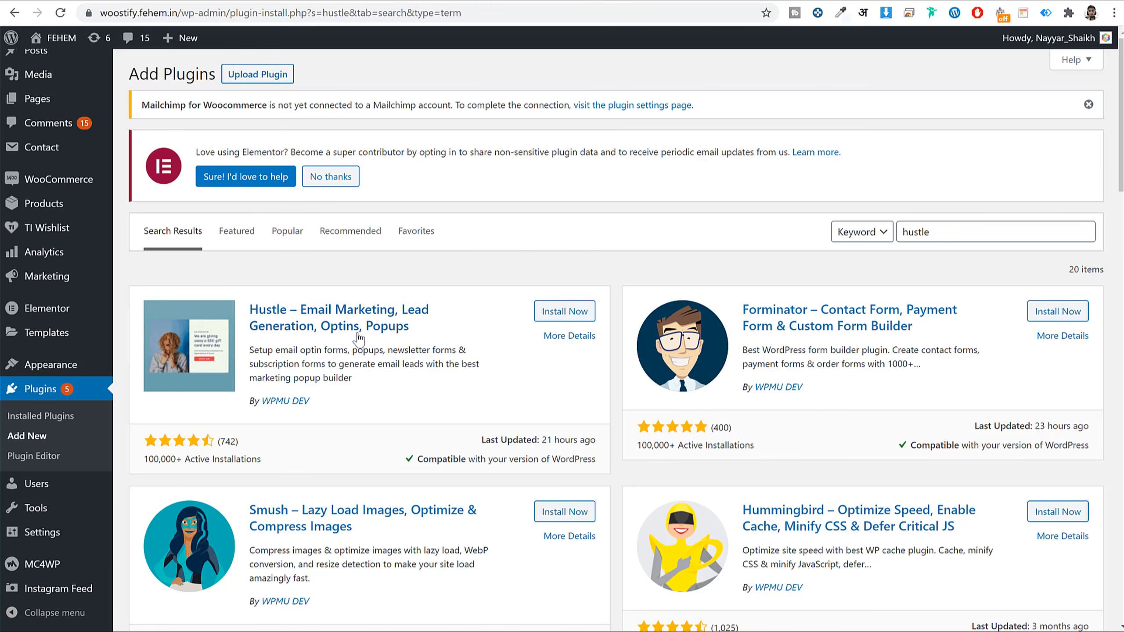
pyautogui.moveTo(333, 406); pyautogui.dragTo(262, 398)
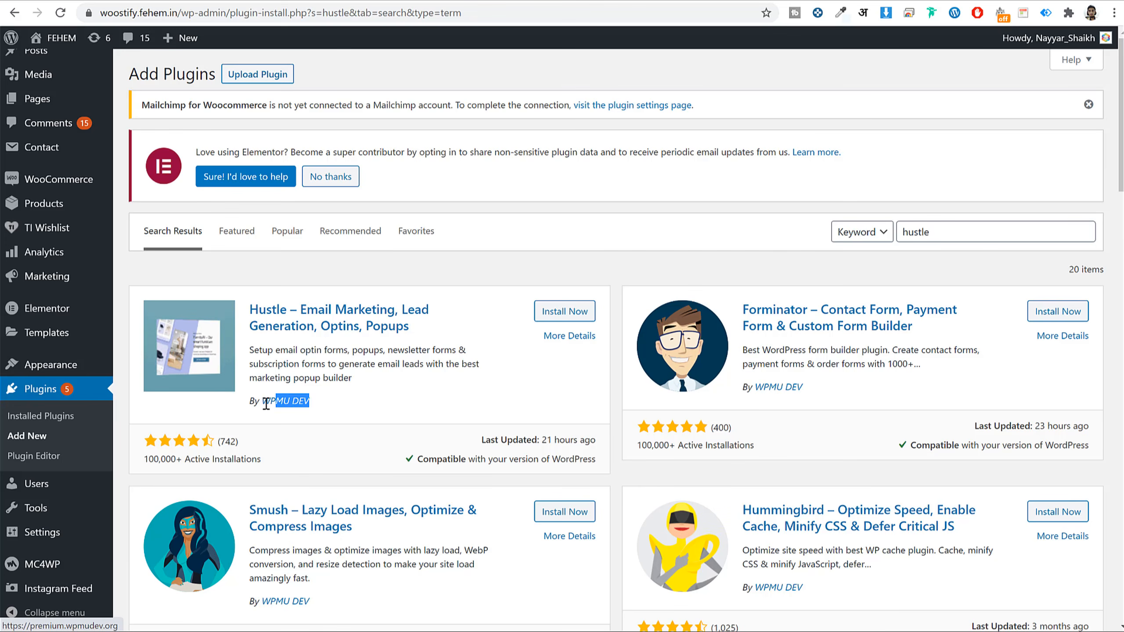
pyautogui.click(561, 312)
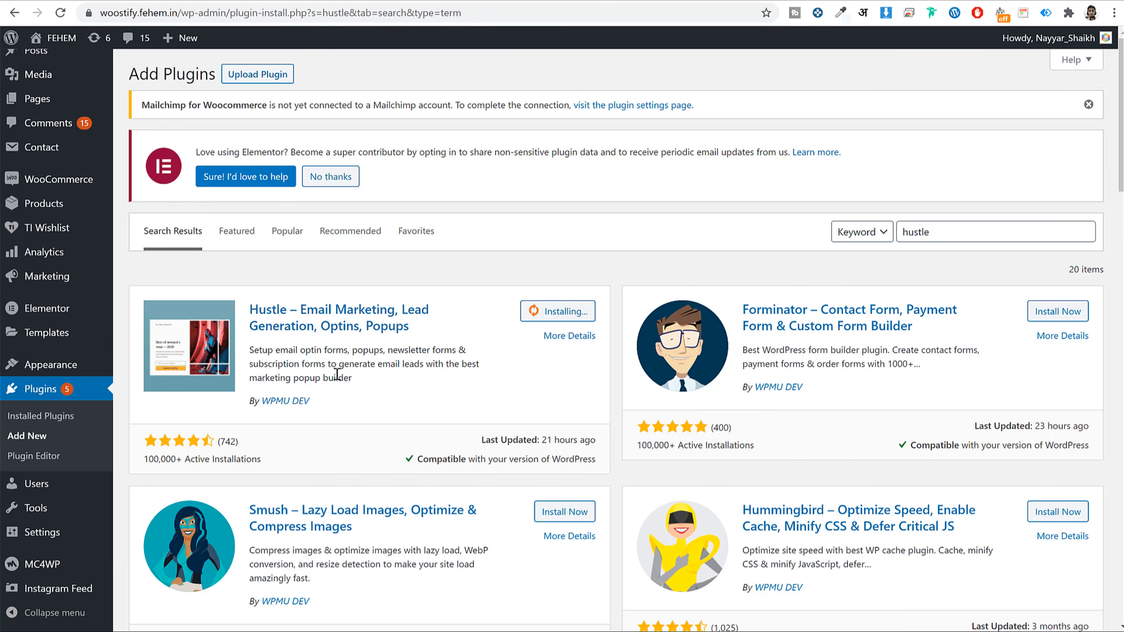
pyautogui.moveTo(260, 458); pyautogui.dragTo(199, 456)
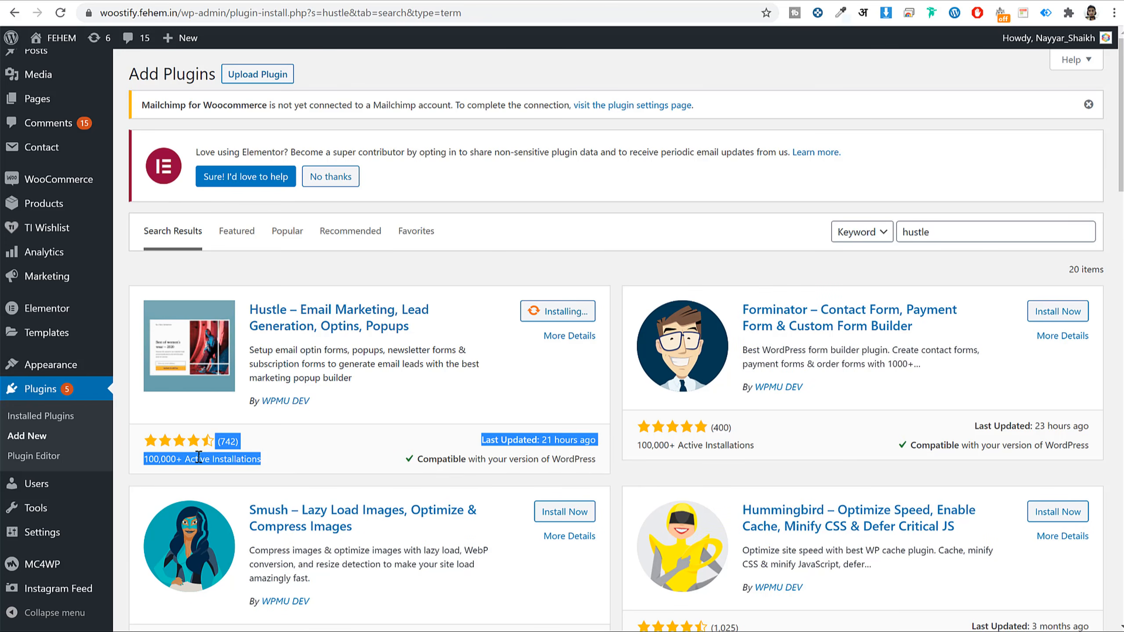
pyautogui.click(239, 455)
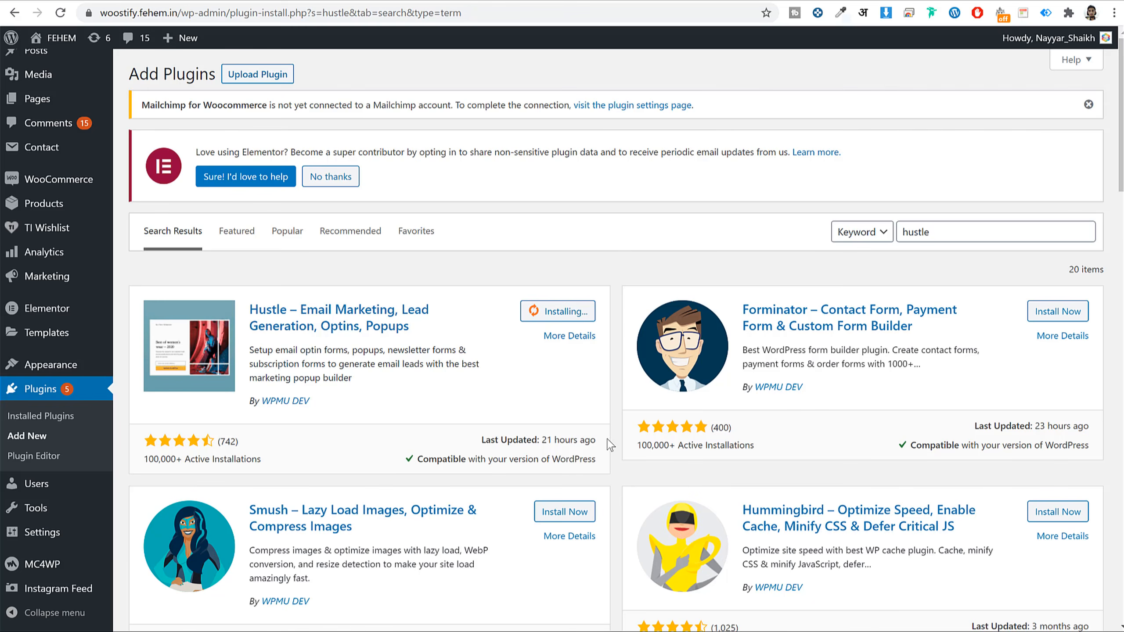
pyautogui.moveTo(491, 438); pyautogui.dragTo(541, 441)
pyautogui.click(541, 441)
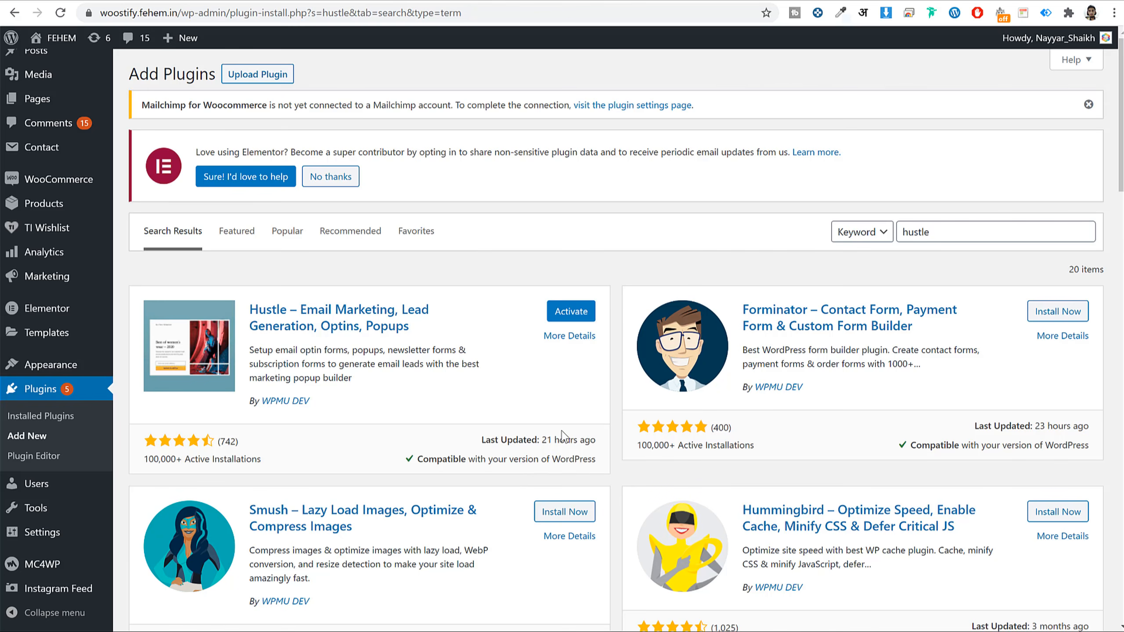
# - Activate the Hustle plugin so it appears in the admin sidebar
pyautogui.click(574, 311)
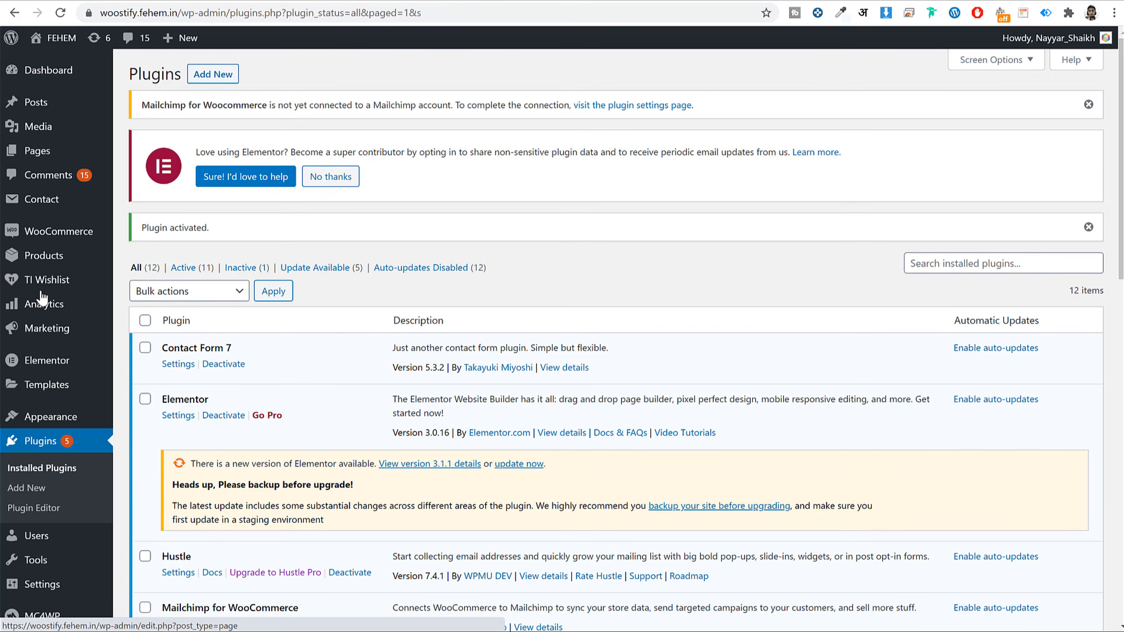
pyautogui.scroll(-5, 53, 227)
pyautogui.moveTo(61, 312)
pyautogui.scroll(-3, 57, 566)
pyautogui.moveTo(58, 592)
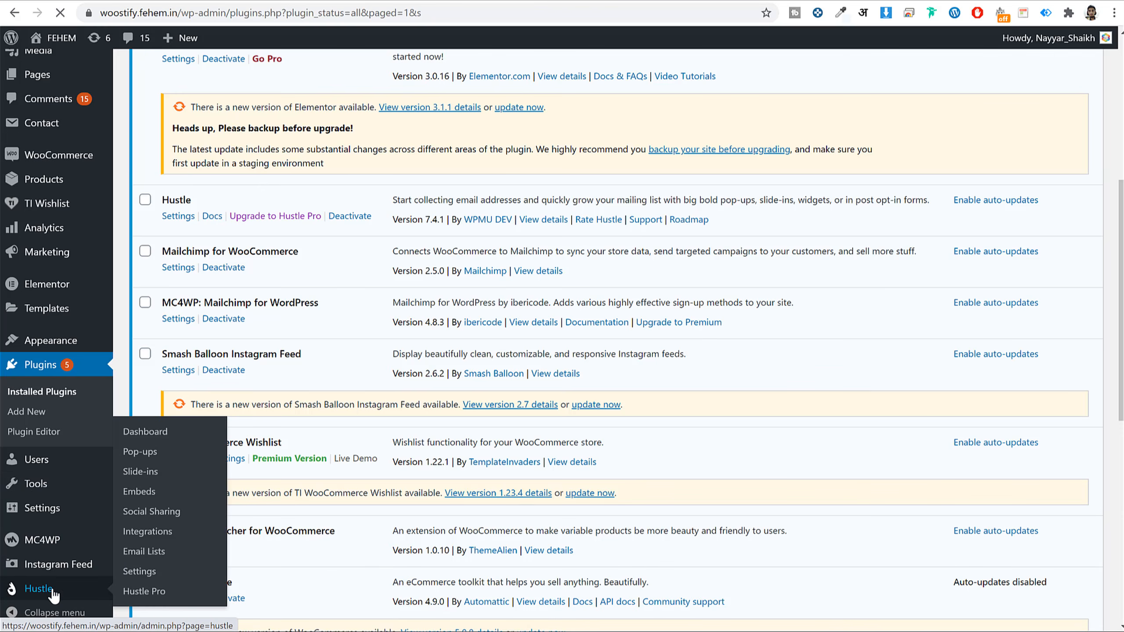
# - Create a Hustle Pop-up named 'SEO Newsletter' as an Email Opt-in and continue to templates
pyautogui.click(54, 593)
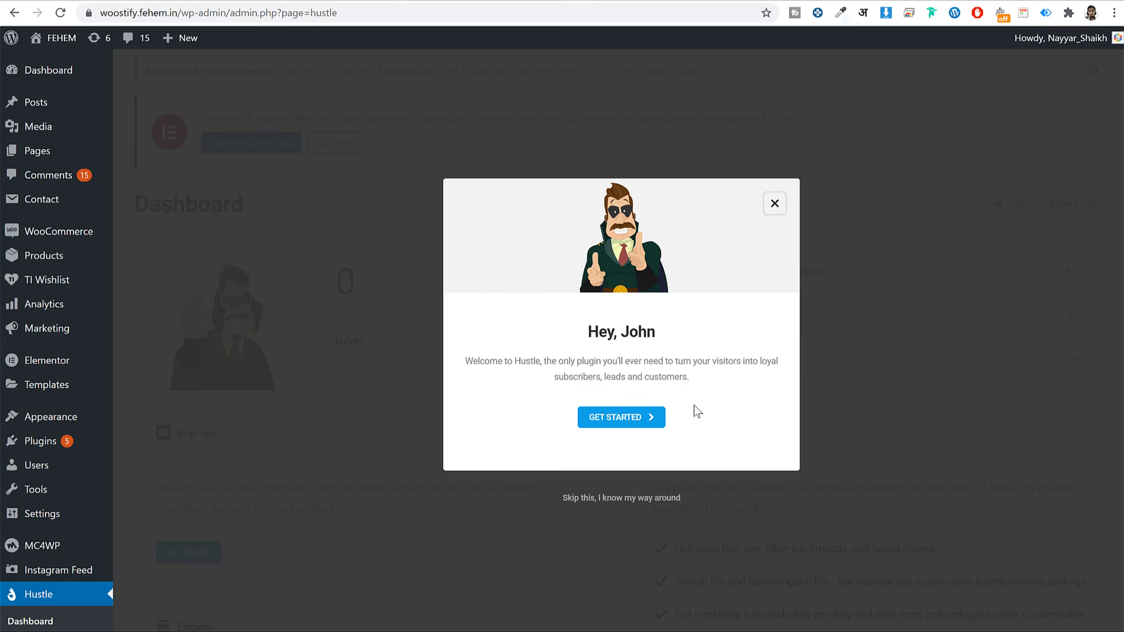
pyautogui.click(629, 419)
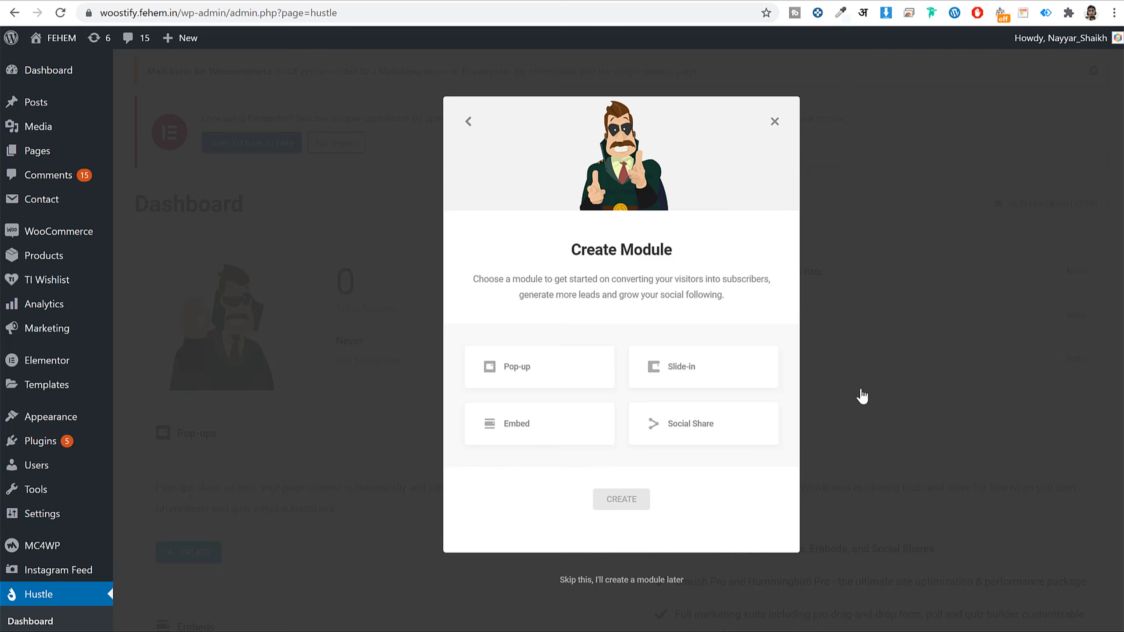
pyautogui.click(561, 377)
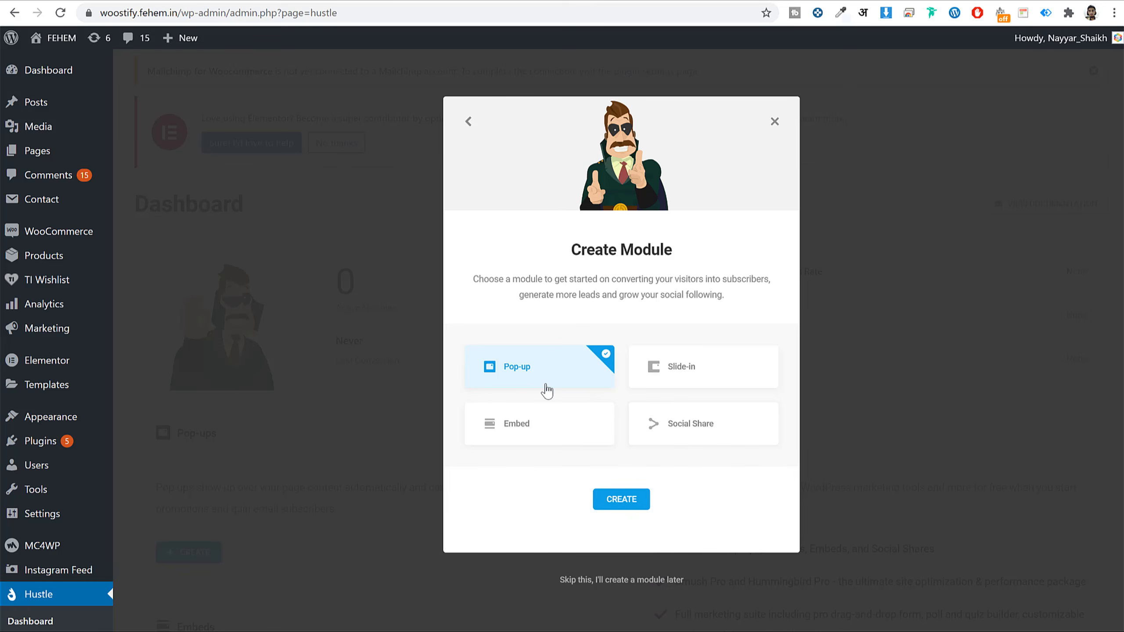
pyautogui.click(620, 502)
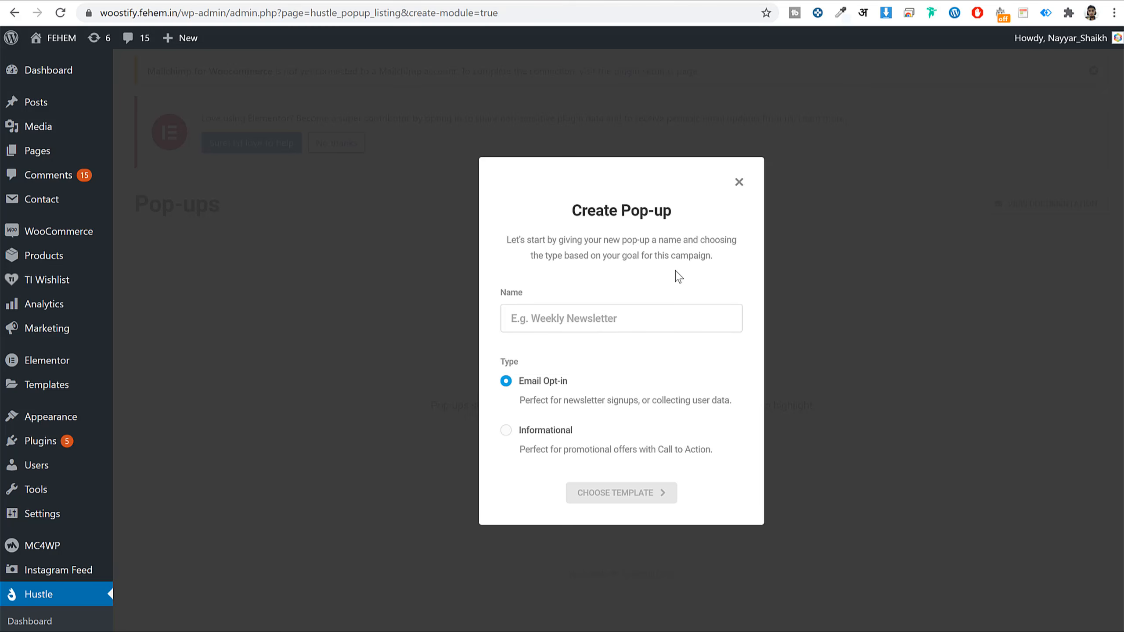
pyautogui.write('SEO Newsletter')
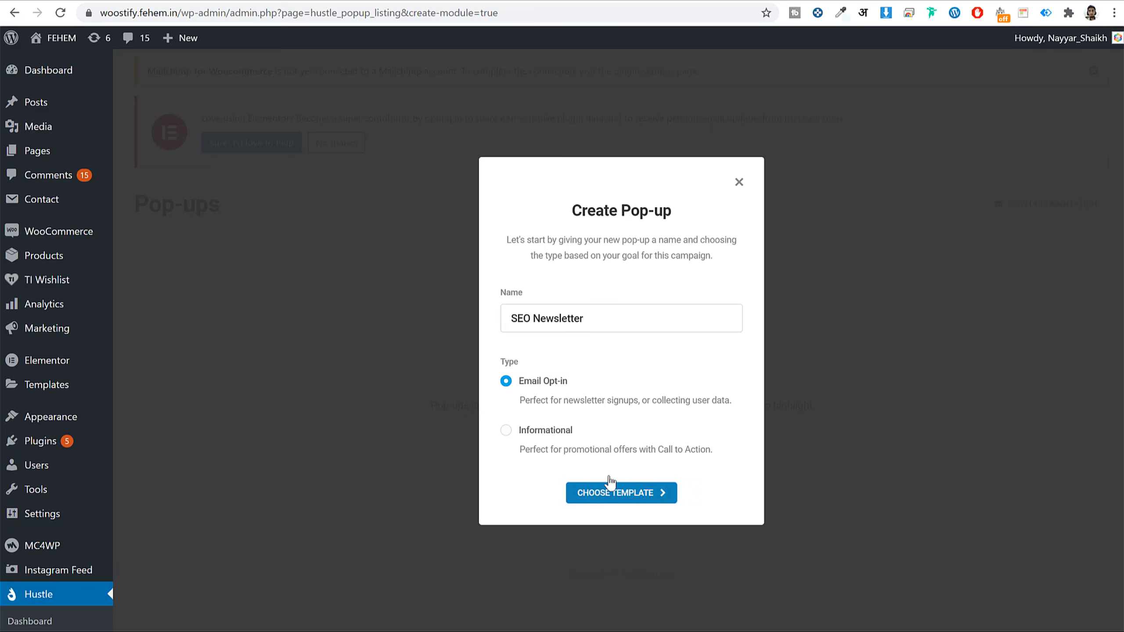
pyautogui.click(608, 494)
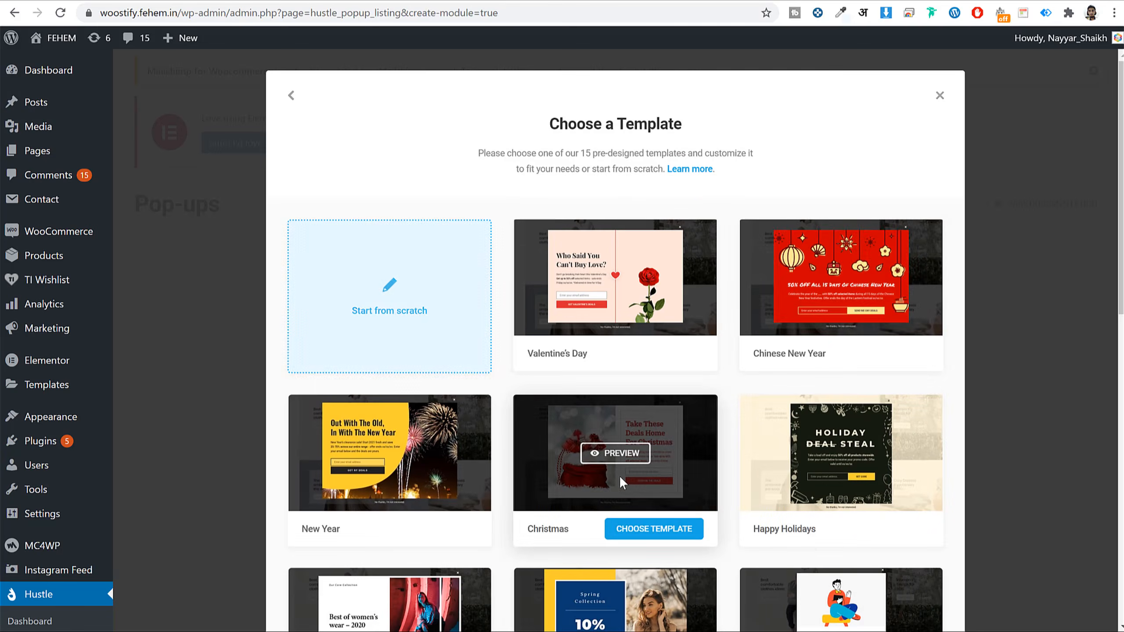
# - Scroll the template gallery to Pandemic (Covid-19 Update) and choose it
pyautogui.scroll(-10, 953, 397)
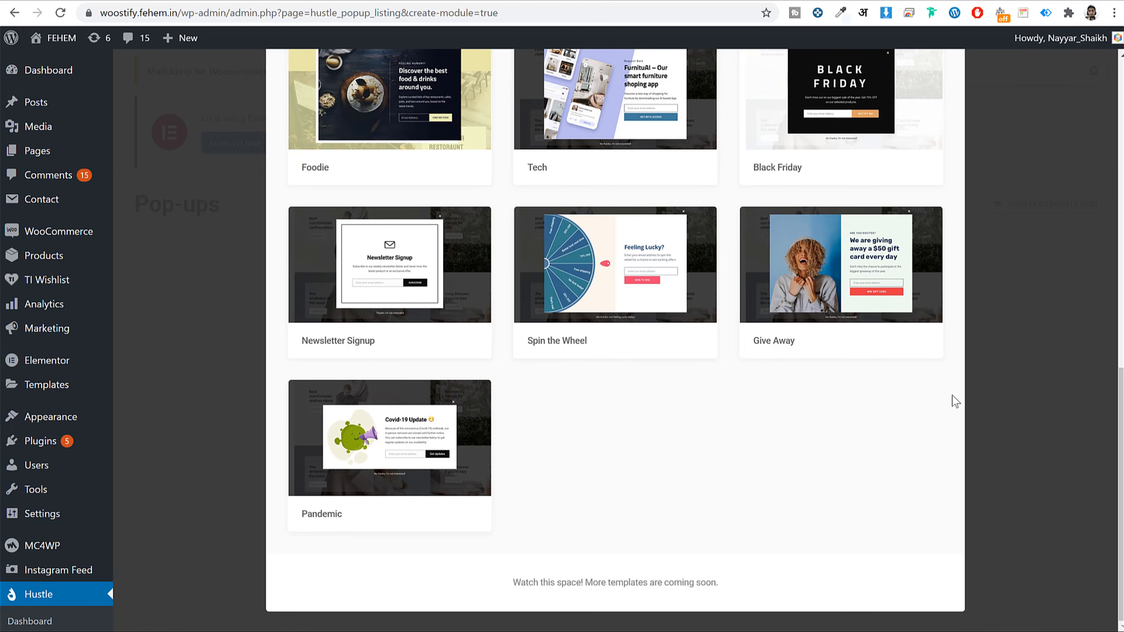
pyautogui.scroll(5, 861, 362)
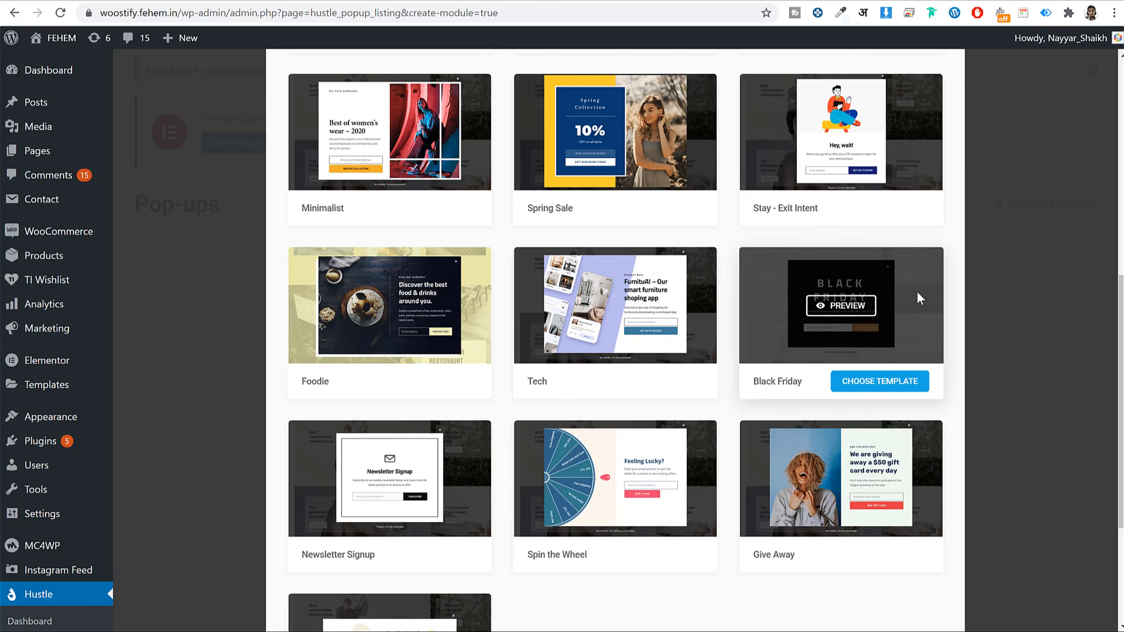
pyautogui.scroll(3, 799, 340)
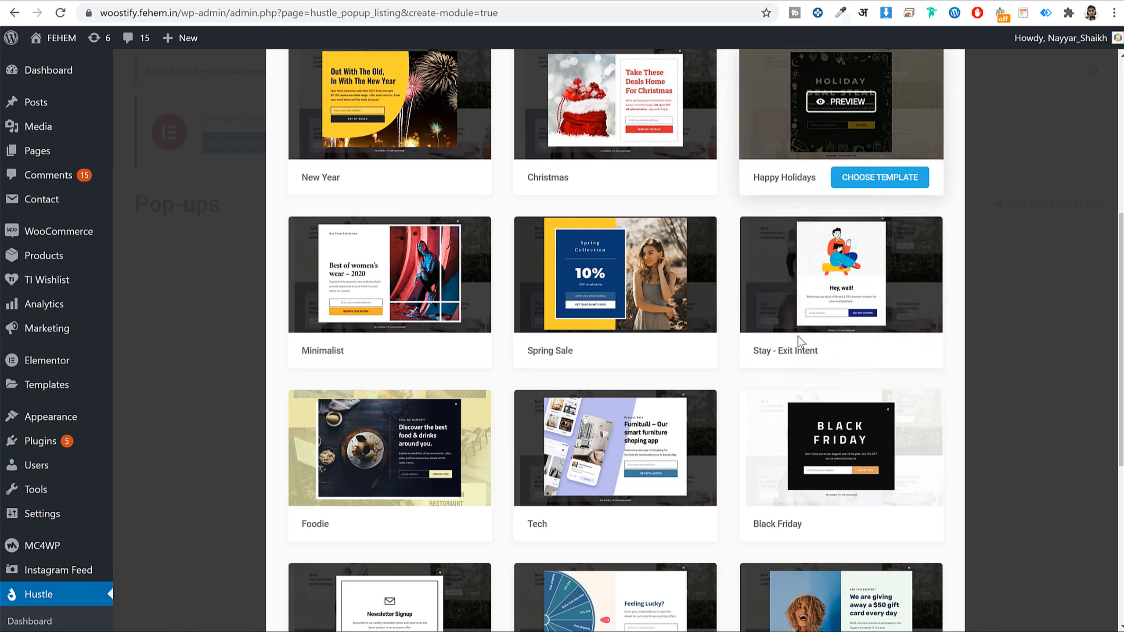
pyautogui.scroll(-5, 451, 402)
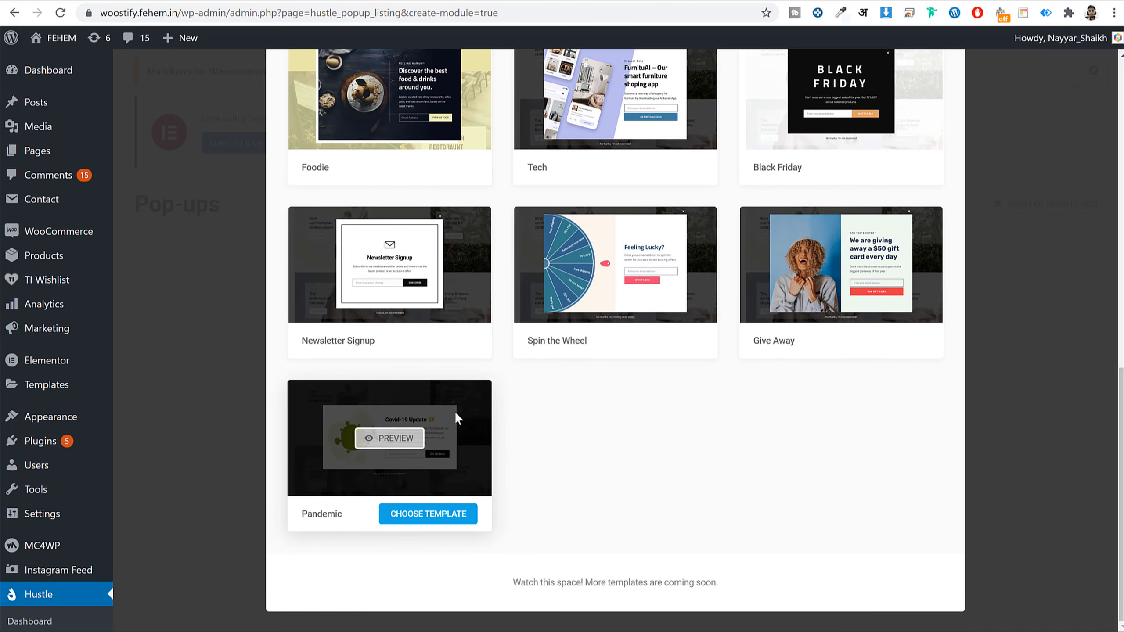
pyautogui.click(443, 516)
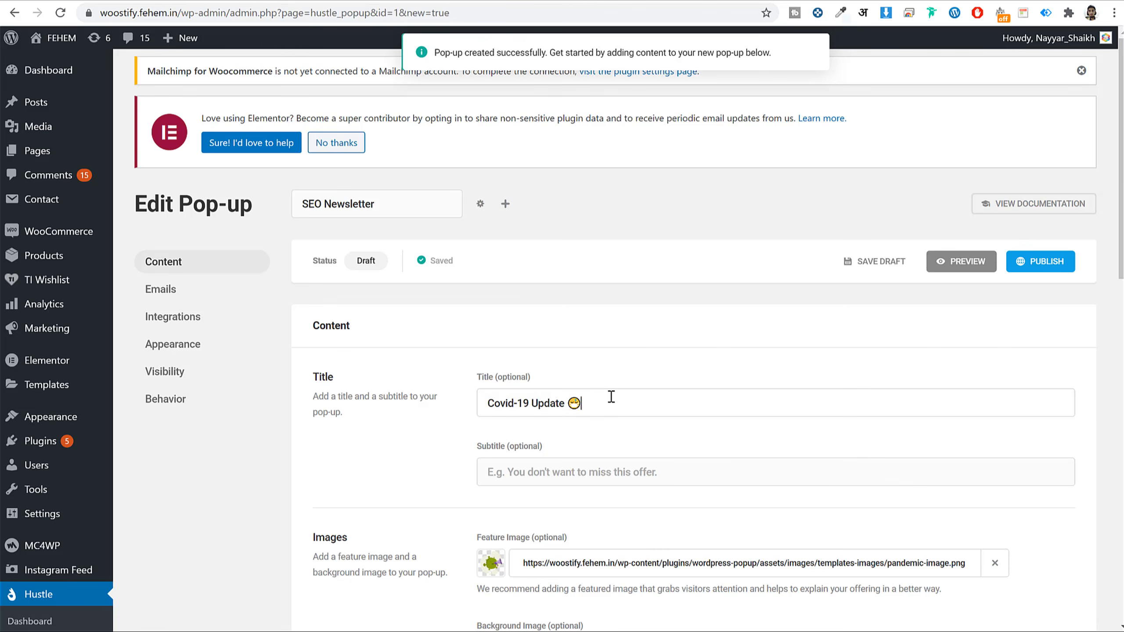
# - Look over the template's Title and main content paragraph fields
pyautogui.tripleClick(611, 397)
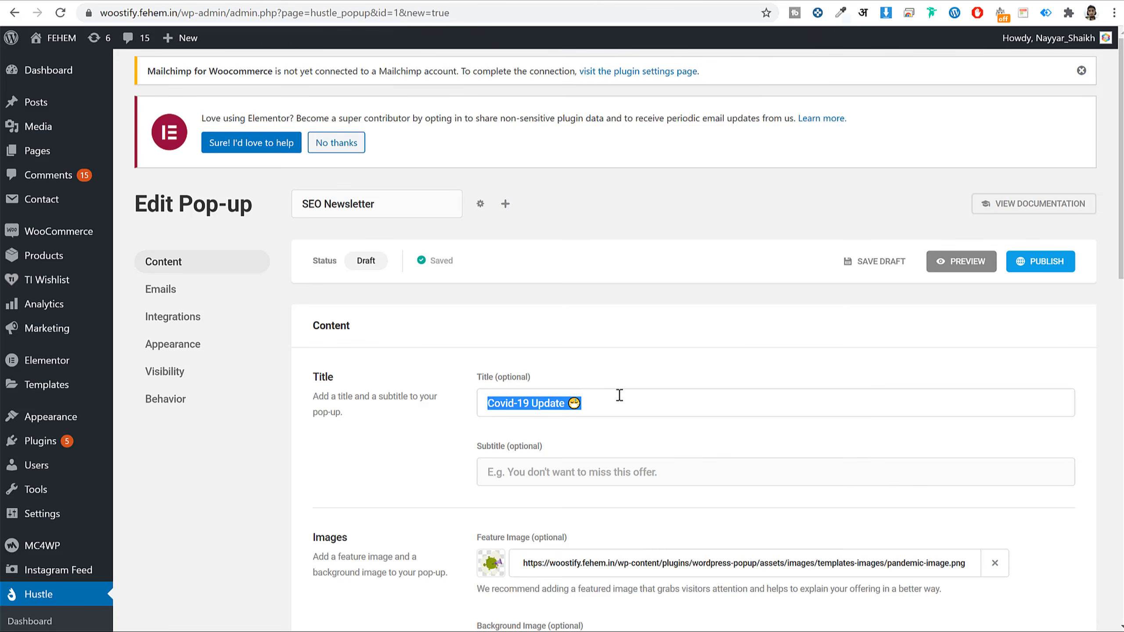
pyautogui.scroll(-3, 699, 391)
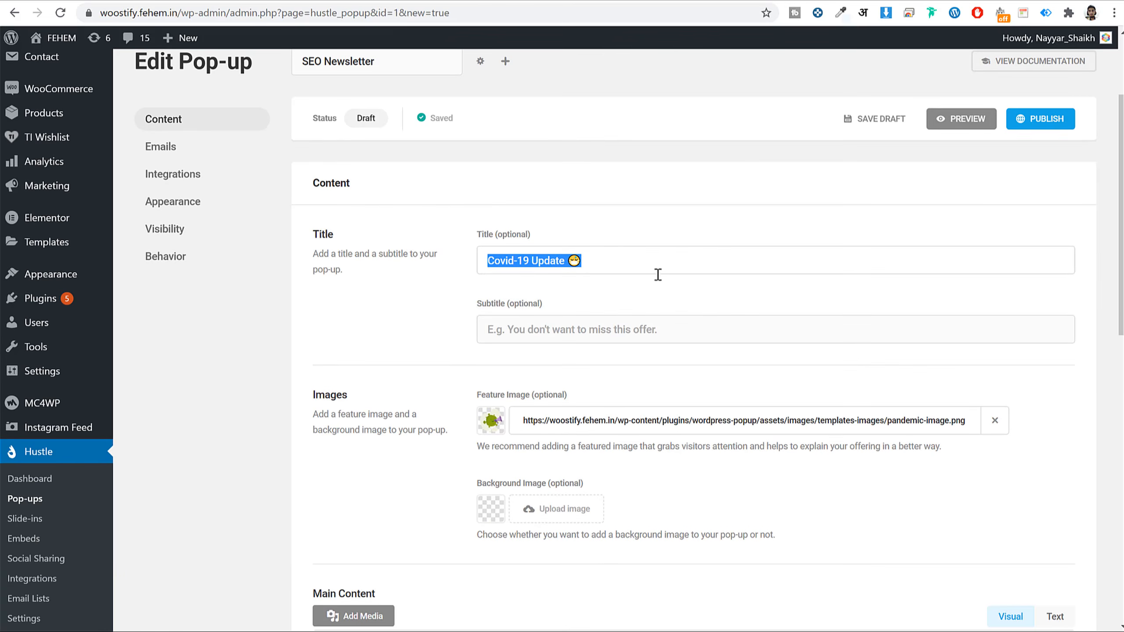
pyautogui.scroll(-5, 658, 274)
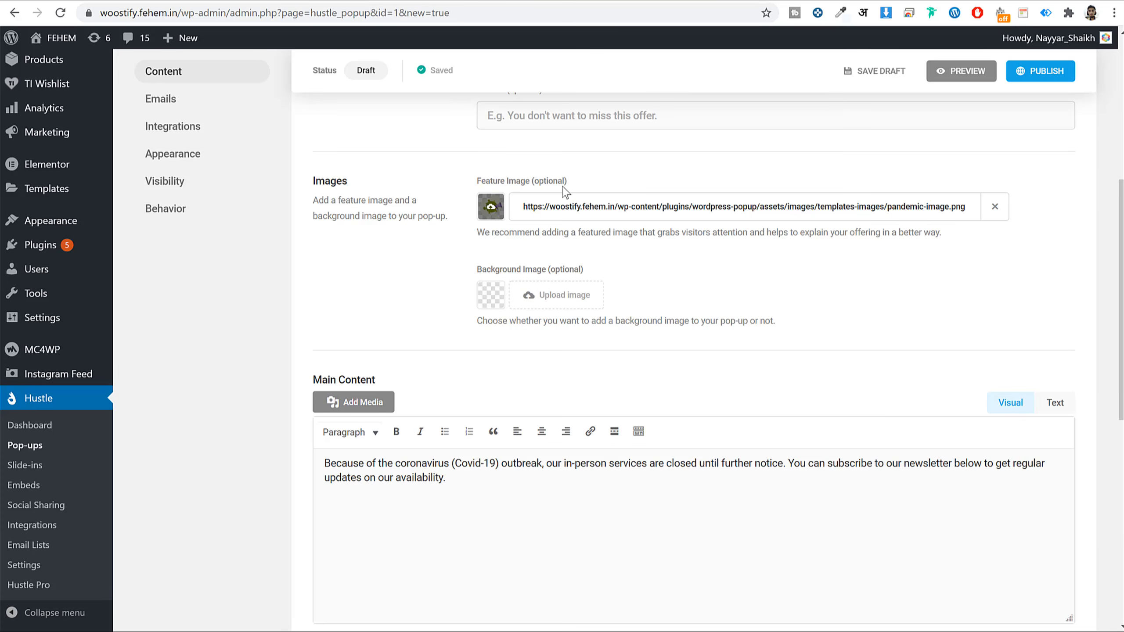
pyautogui.scroll(-6, 460, 324)
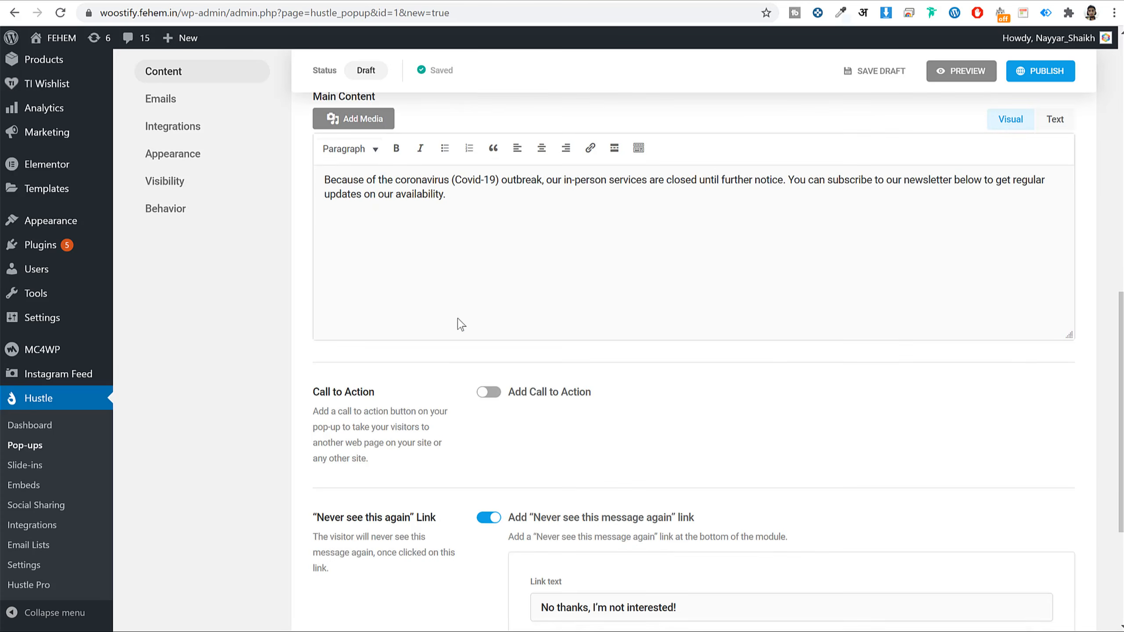
pyautogui.tripleClick(413, 179)
pyautogui.scroll(-5, 509, 287)
pyautogui.scroll(16, 655, 369)
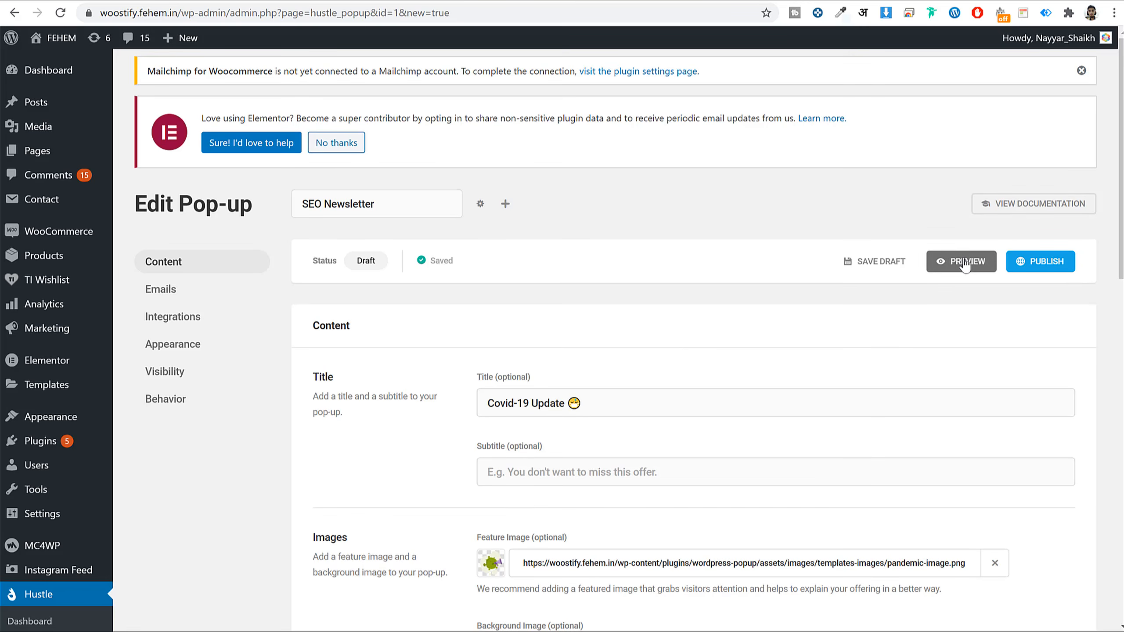
# - Preview the pop-up with its Covid-19 Update heading and text, then close the preview
pyautogui.click(965, 266)
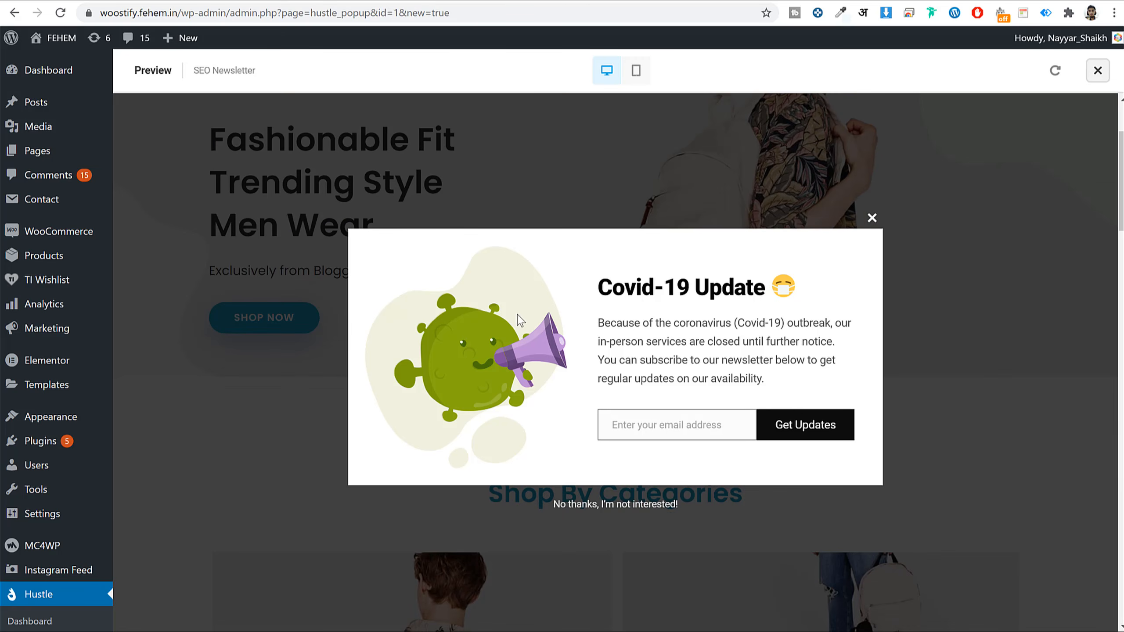
pyautogui.moveTo(588, 292); pyautogui.dragTo(798, 292)
pyautogui.click(736, 315)
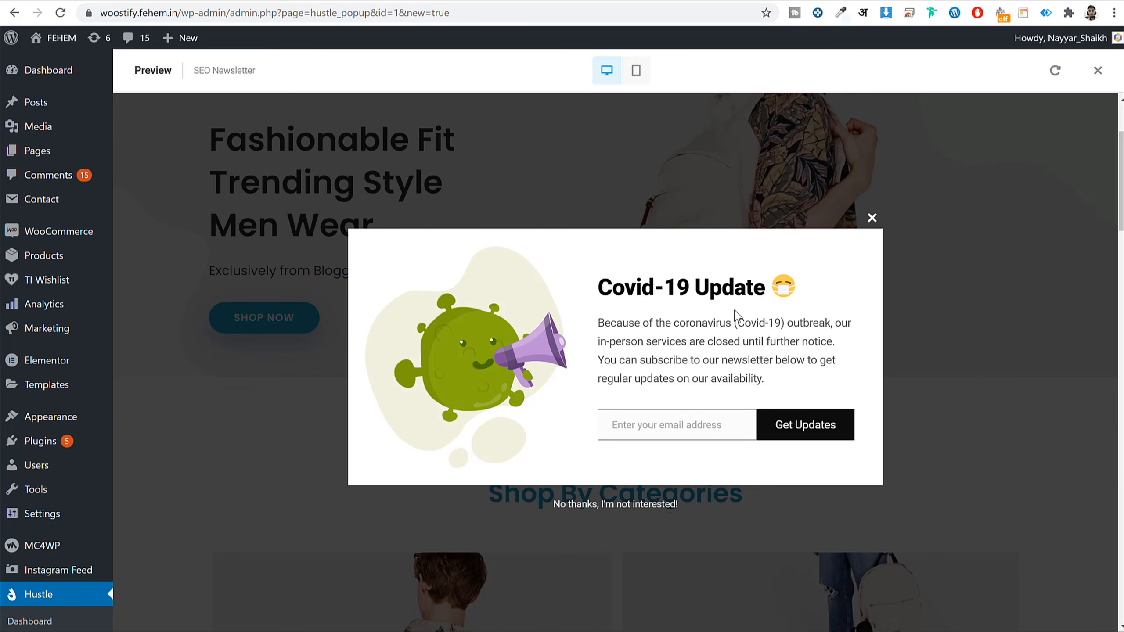
pyautogui.moveTo(607, 320); pyautogui.dragTo(756, 380)
pyautogui.click(437, 330)
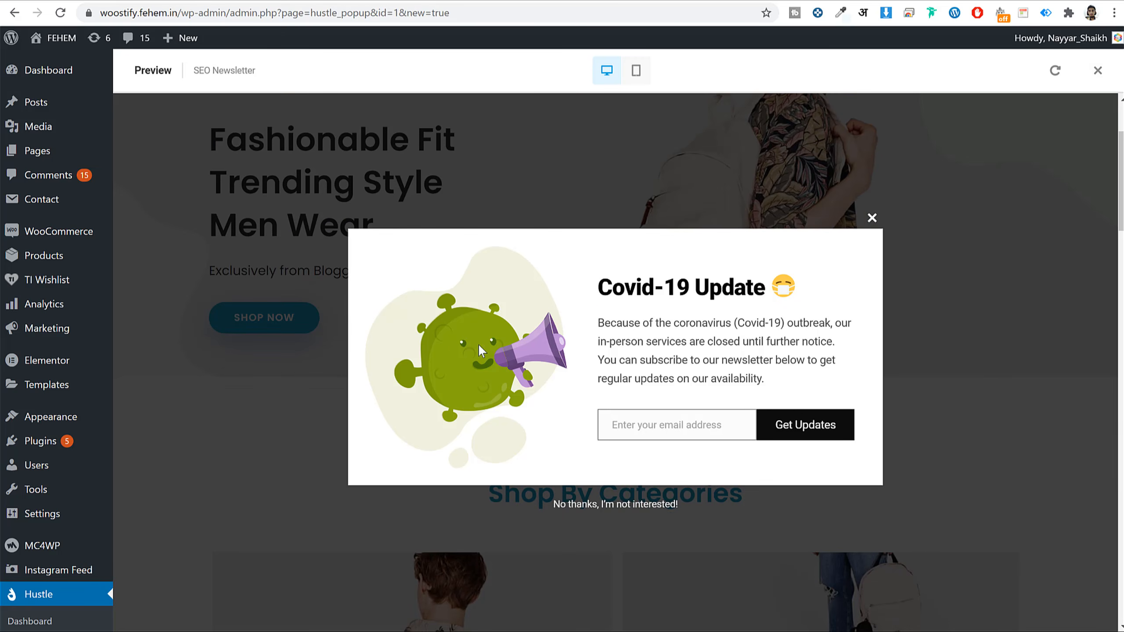
pyautogui.click(878, 217)
pyautogui.click(1097, 69)
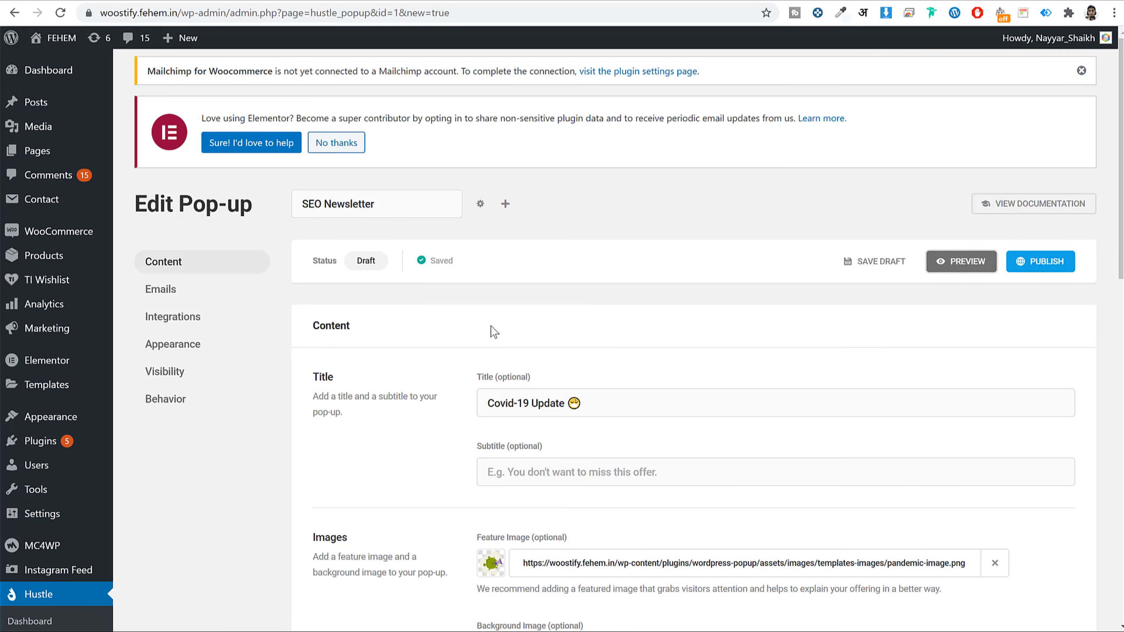
# - Change the title to 'Get Weekly SEO Tips' and open the media library for the feature image
pyautogui.tripleClick(607, 403)
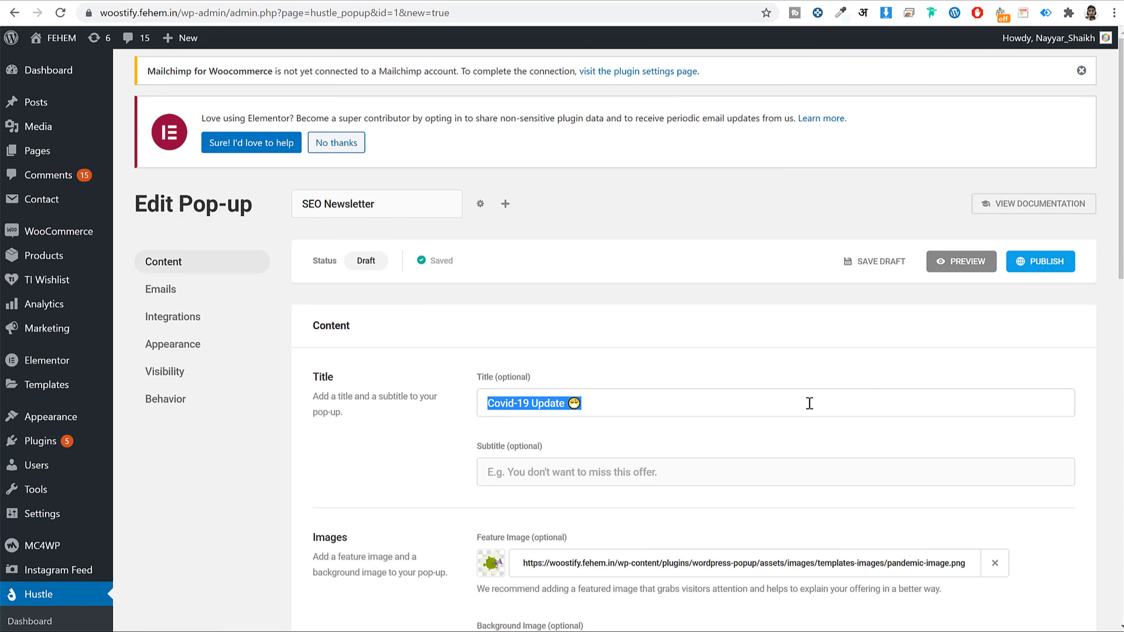
pyautogui.write('Get Weekly SEO Tips')
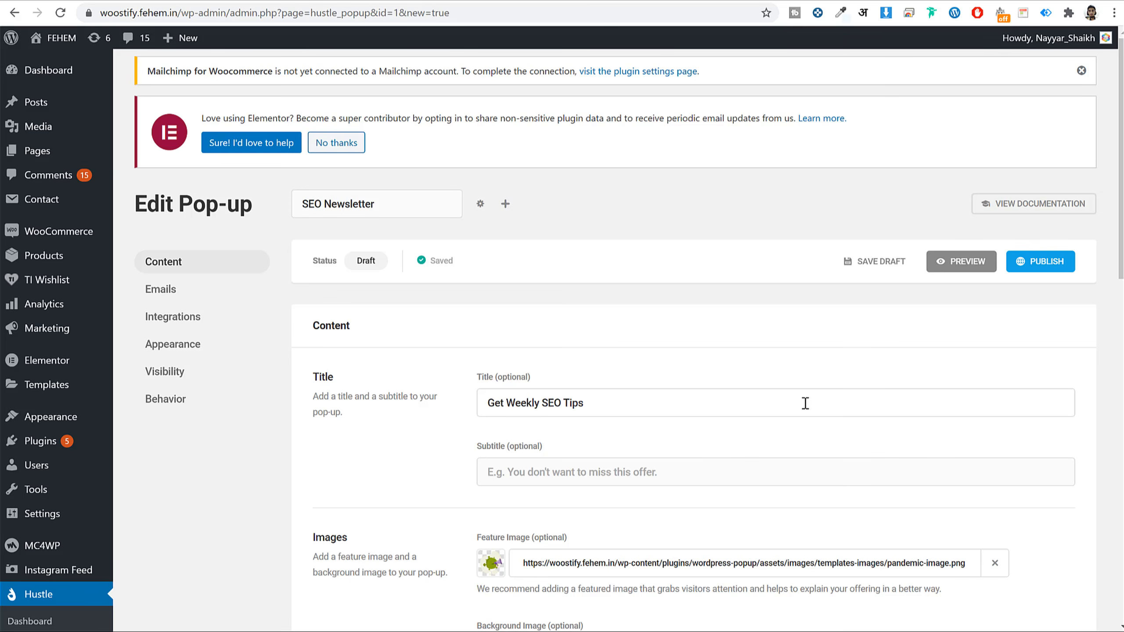
pyautogui.scroll(-10, 805, 403)
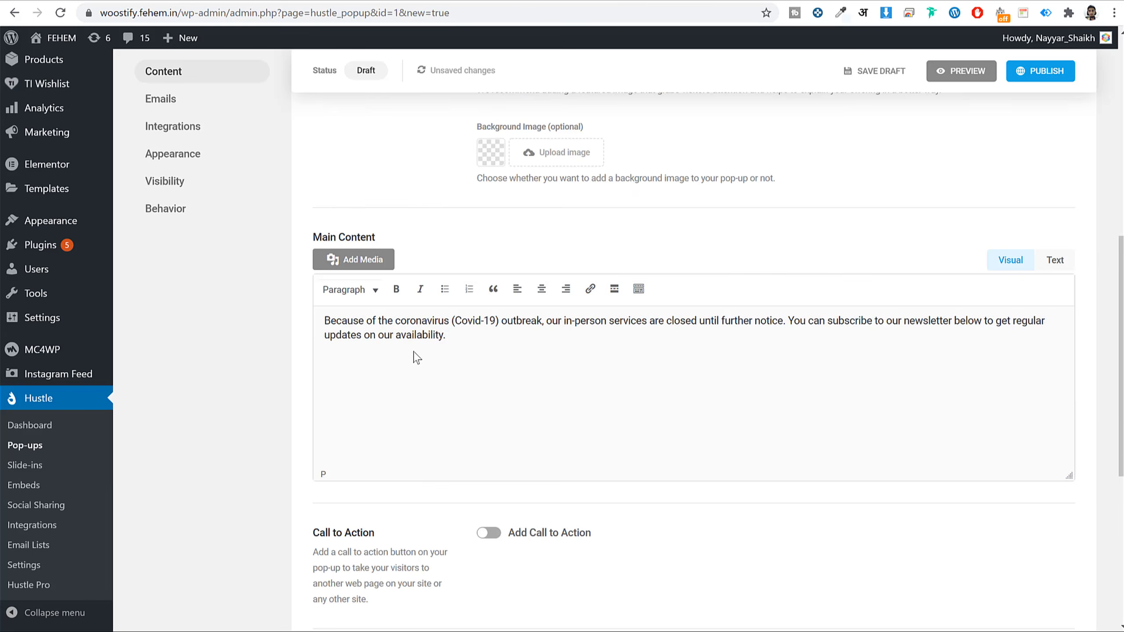
pyautogui.tripleClick(416, 357)
pyautogui.scroll(5, 602, 374)
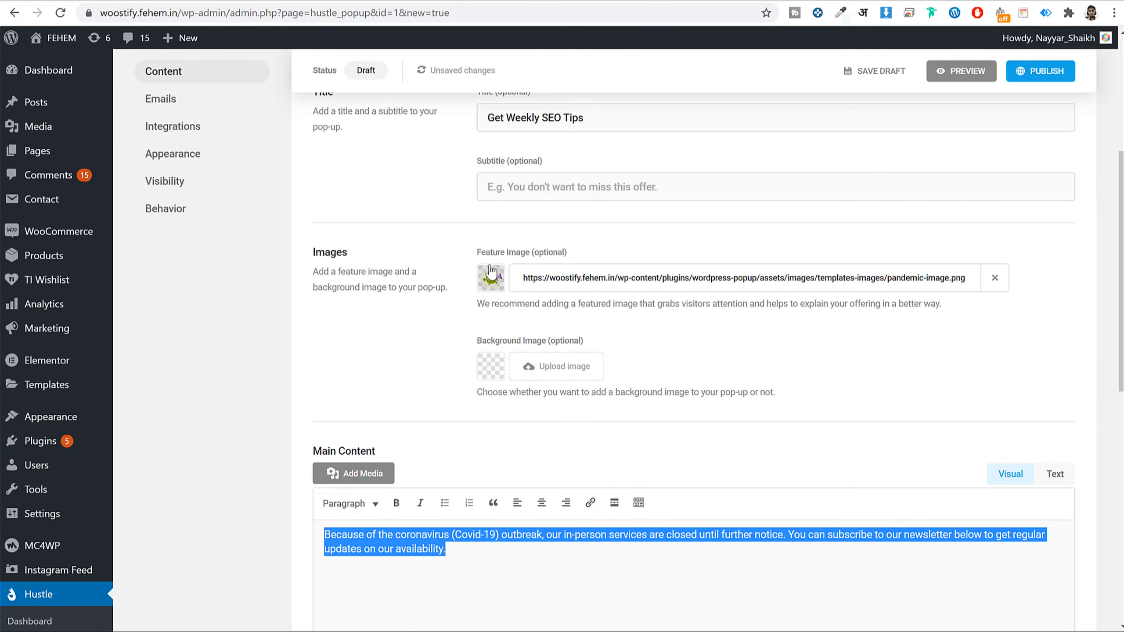
pyautogui.click(489, 283)
pyautogui.click(489, 283)
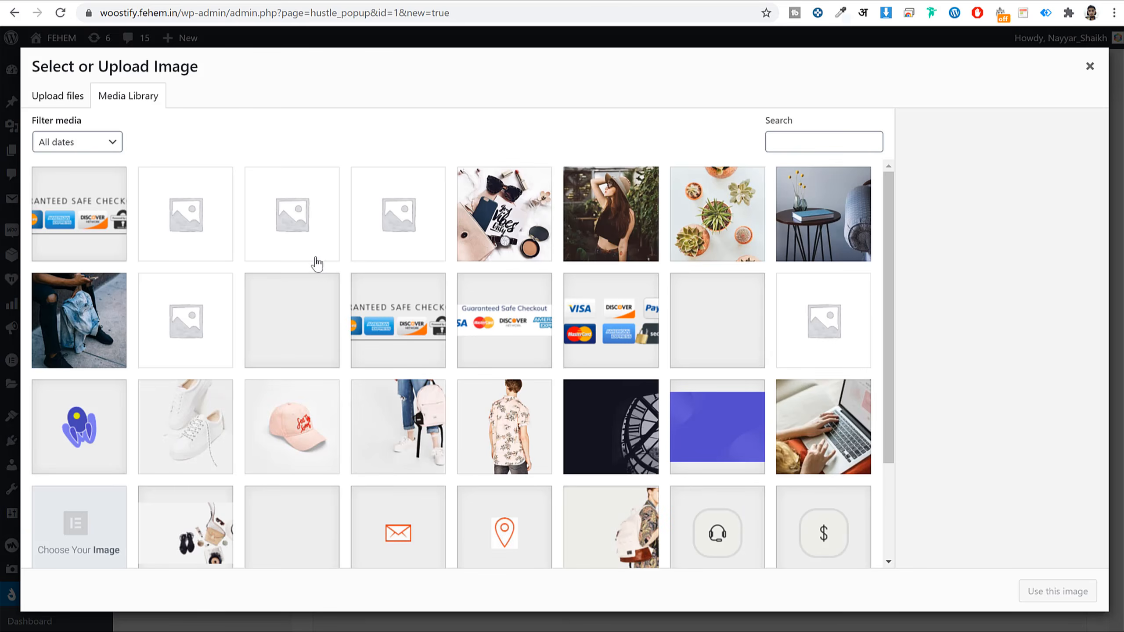
# - Make the peace-sign photo the feature image and check it in the shop-page preview
pyautogui.scroll(-15, 739, 297)
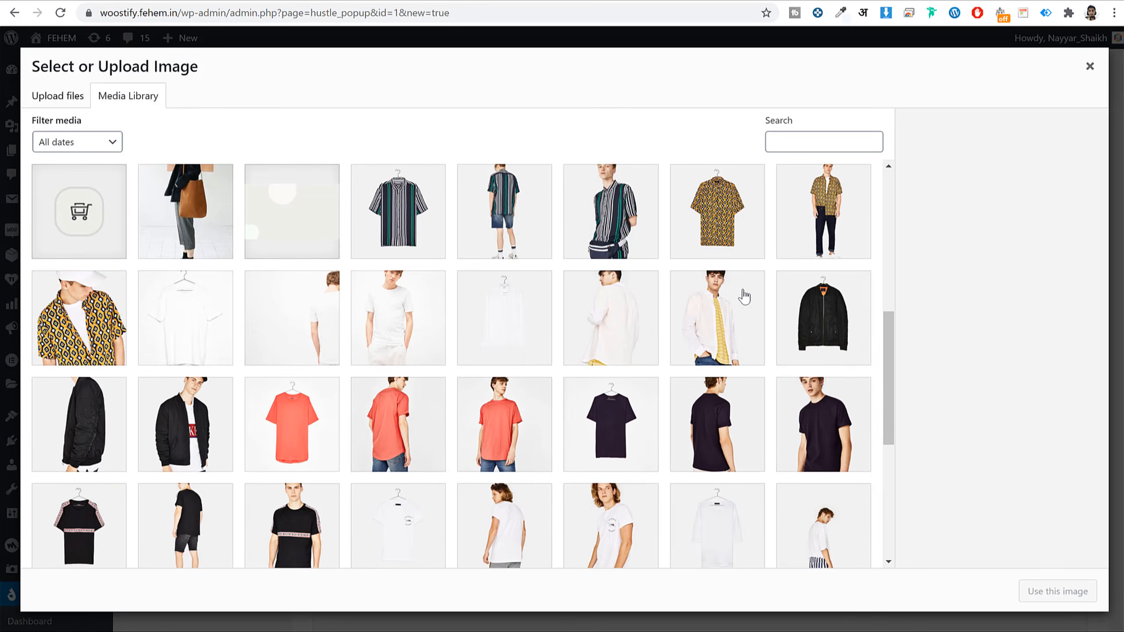
pyautogui.scroll(8, 745, 301)
pyautogui.scroll(-8, 745, 301)
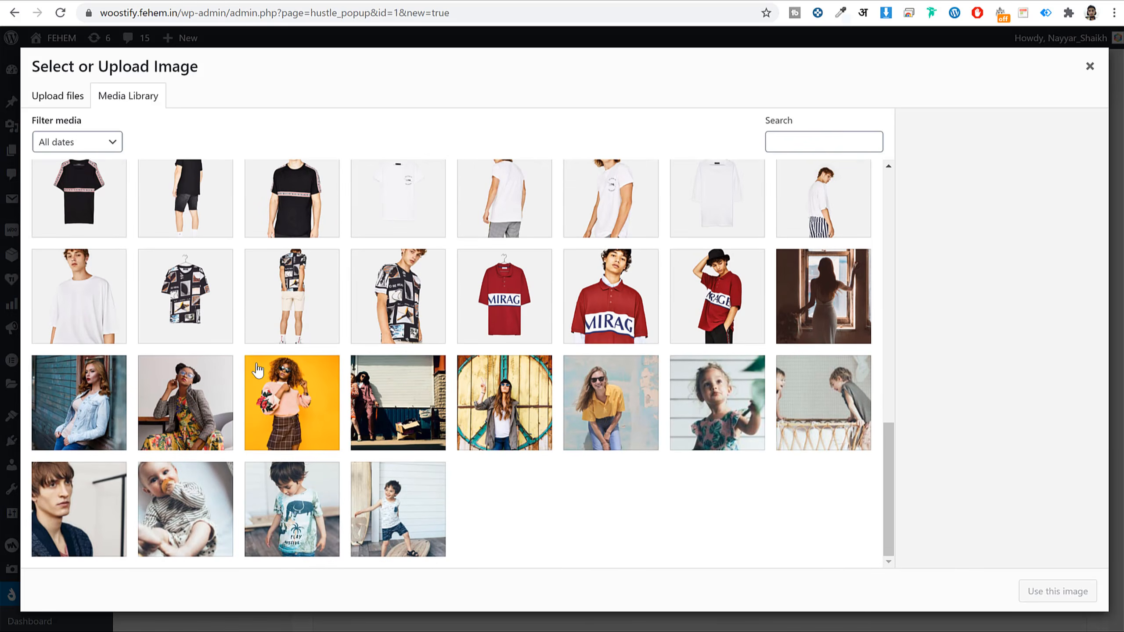
pyautogui.click(296, 374)
pyautogui.click(219, 402)
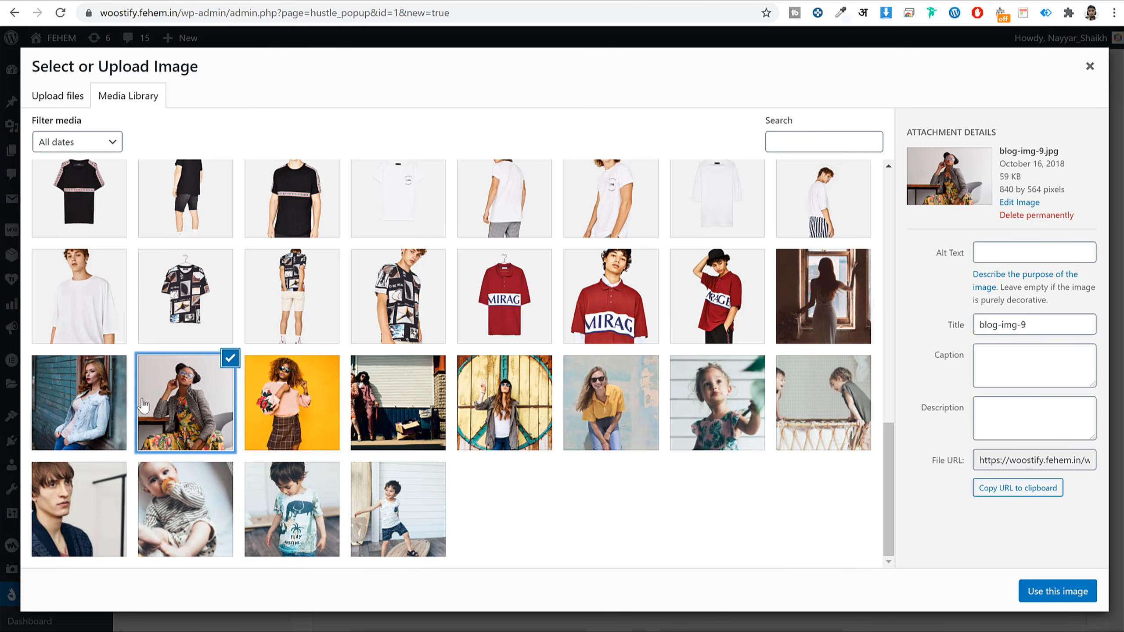
pyautogui.click(84, 403)
pyautogui.click(398, 403)
pyautogui.click(509, 411)
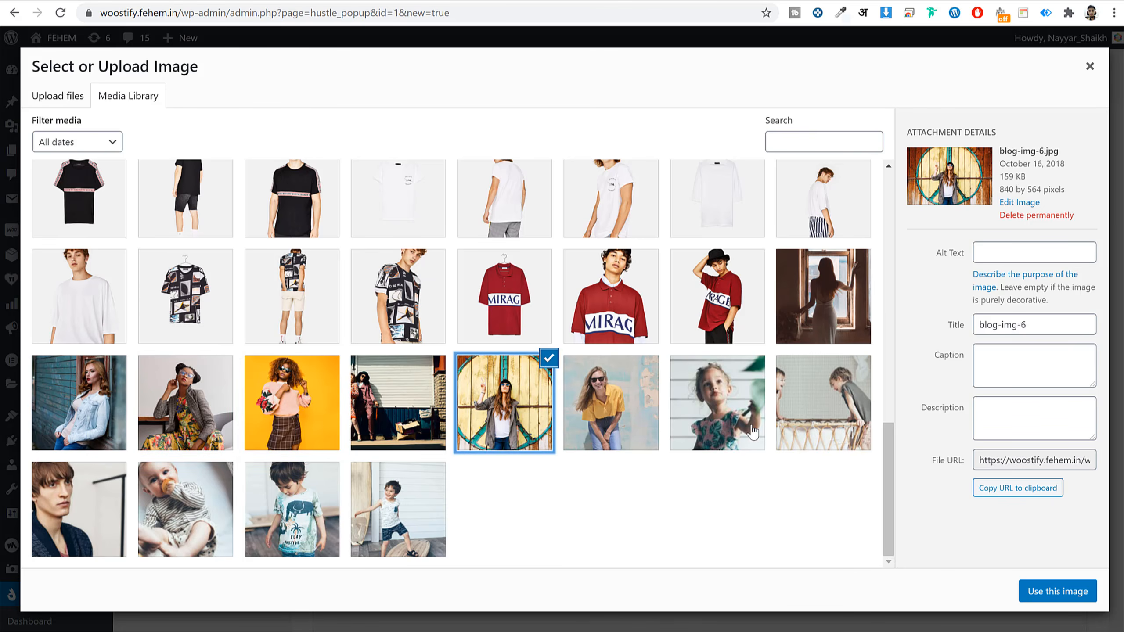
pyautogui.scroll(15, 586, 429)
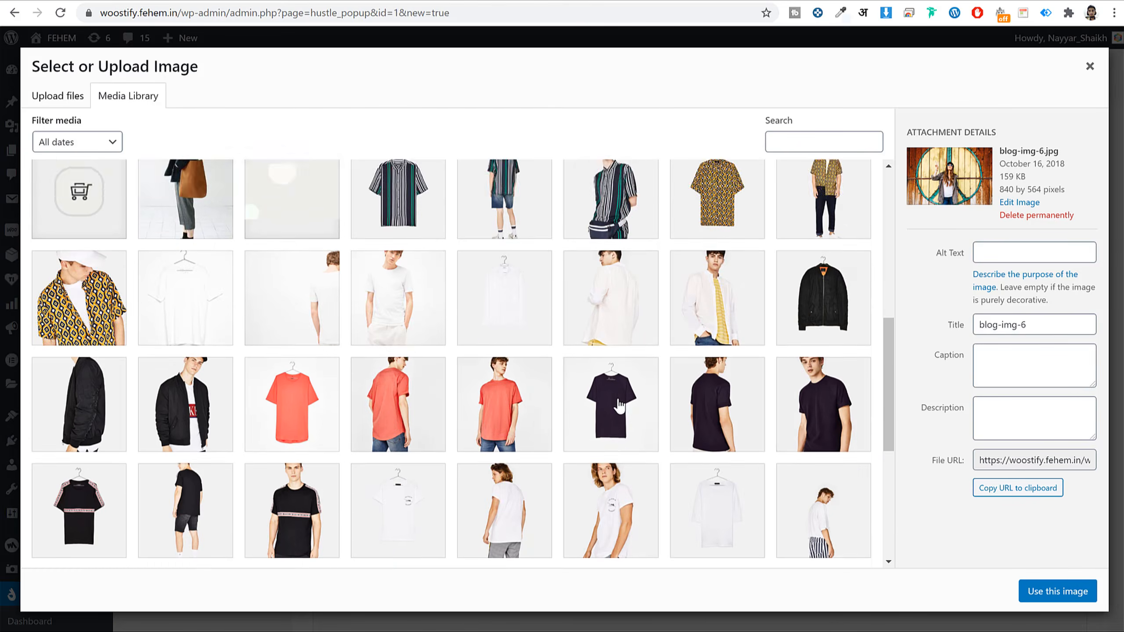
pyautogui.scroll(-10, 769, 411)
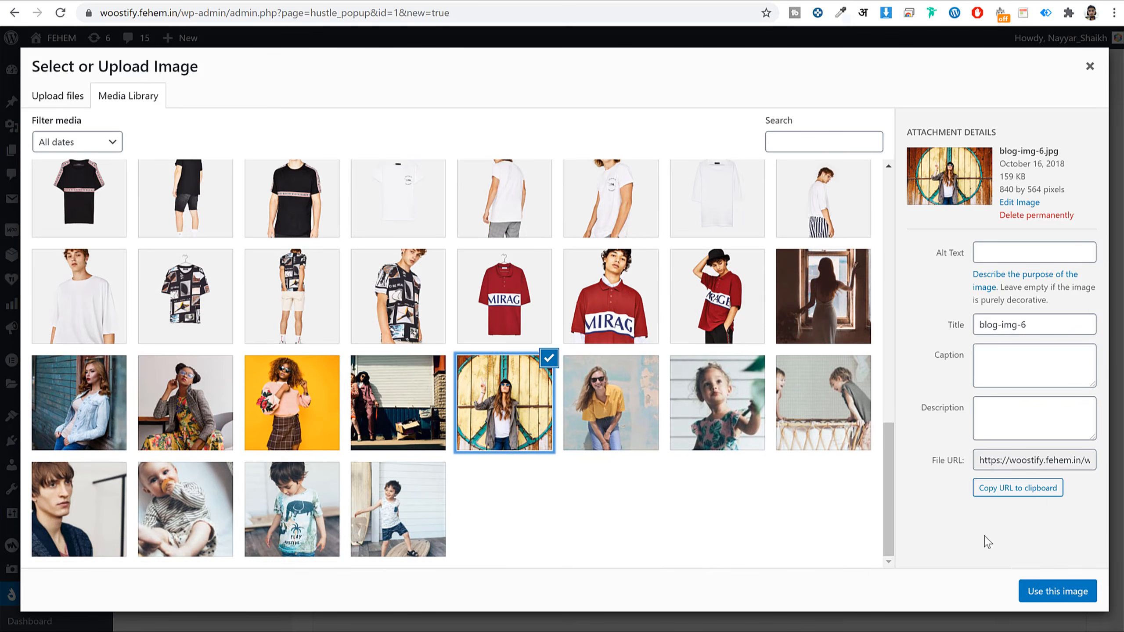
pyautogui.click(1056, 591)
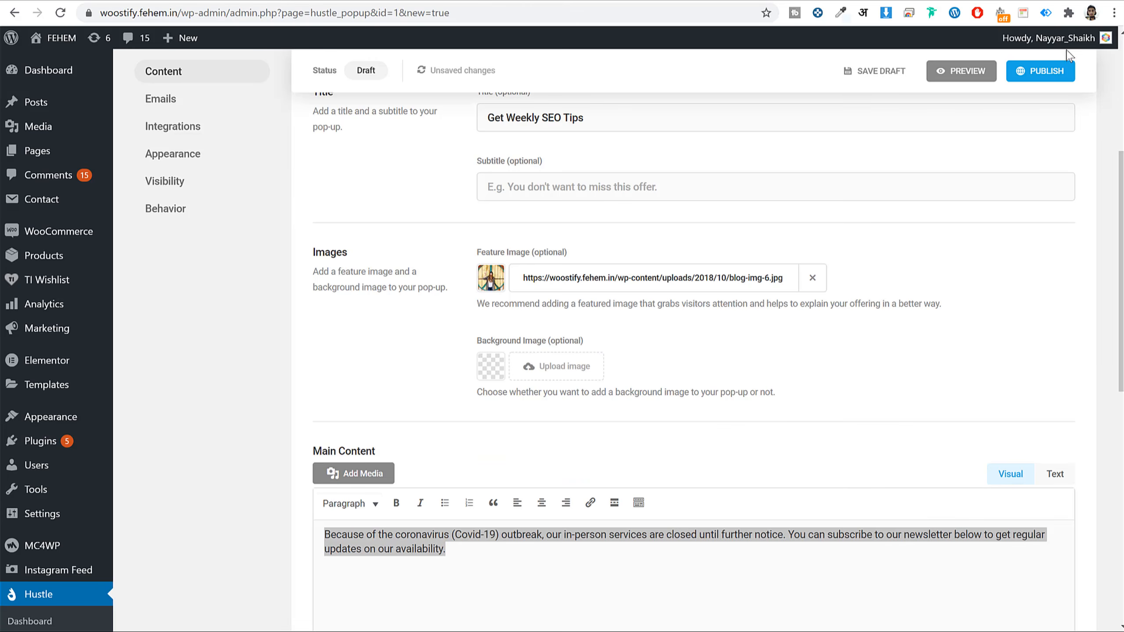
pyautogui.click(959, 79)
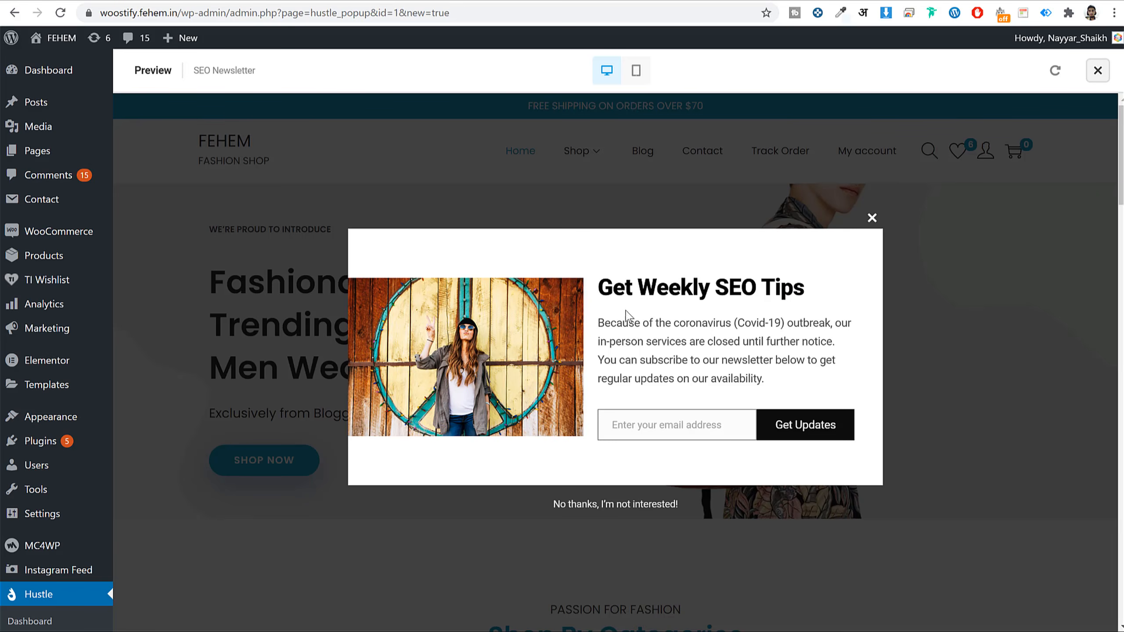
pyautogui.click(871, 217)
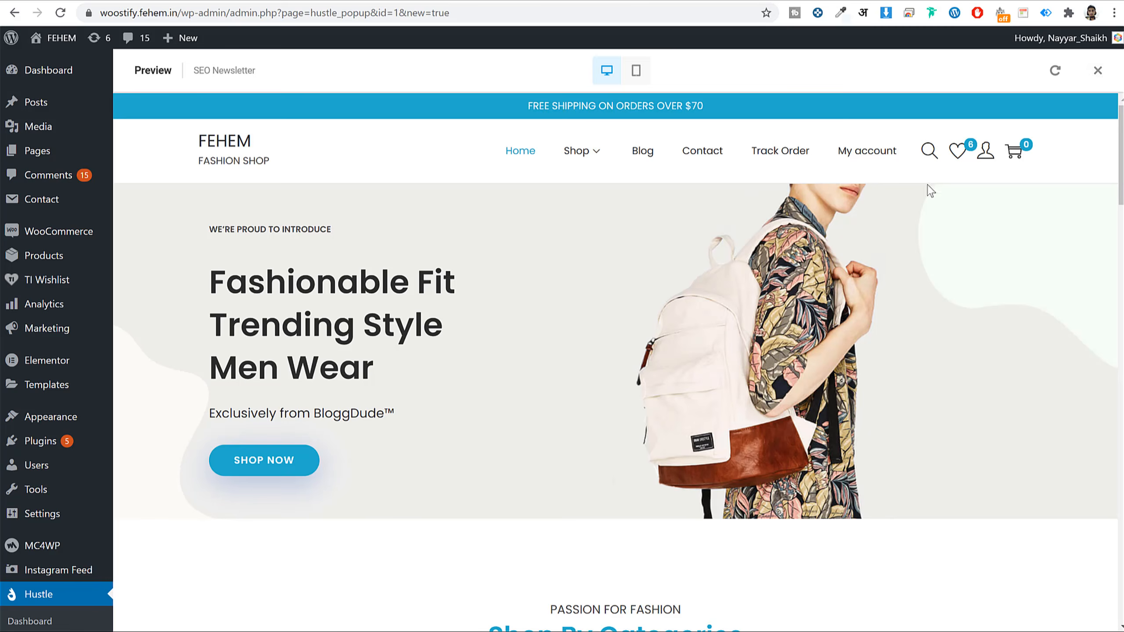
pyautogui.click(1099, 72)
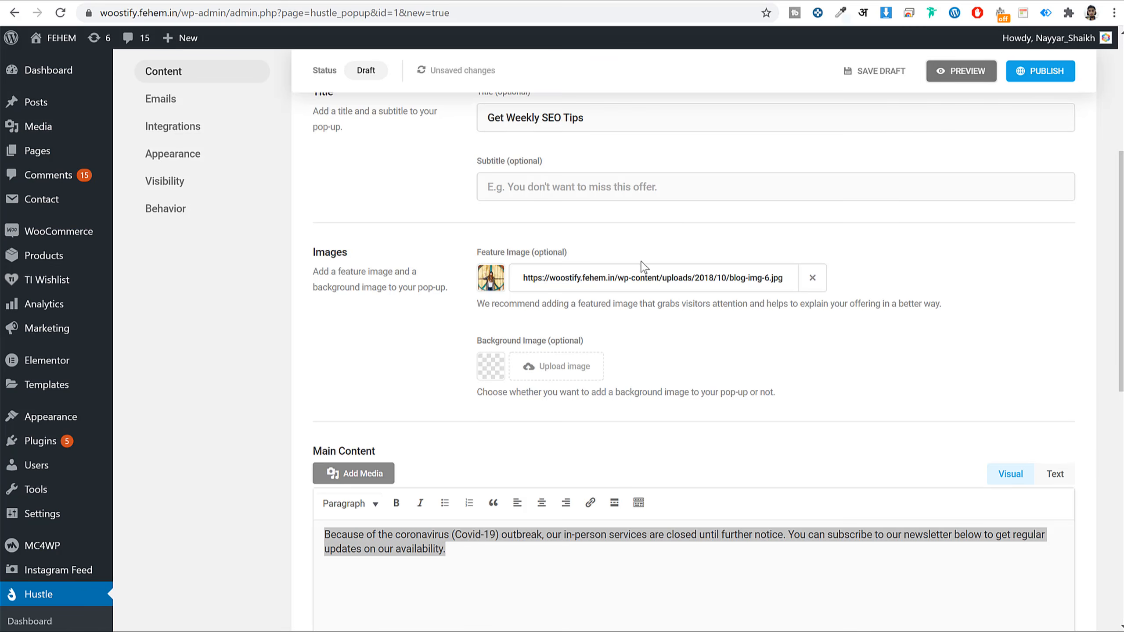
# - Replace the feature image with the side-table photo and preview the pop-up again
pyautogui.click(492, 278)
pyautogui.scroll(10, 402, 389)
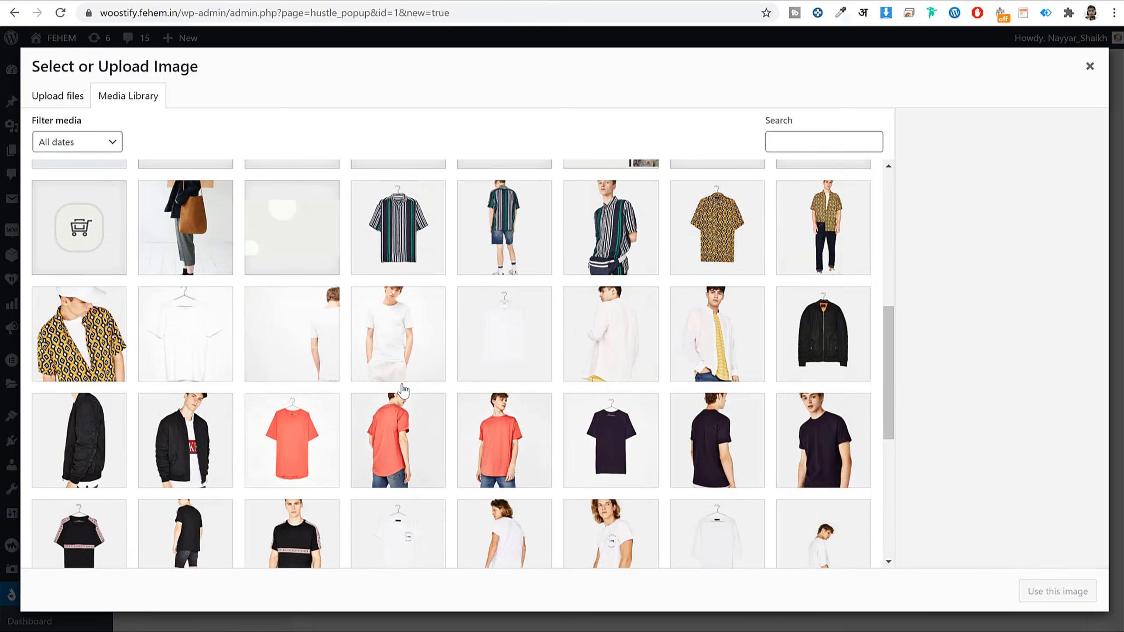
pyautogui.click(606, 212)
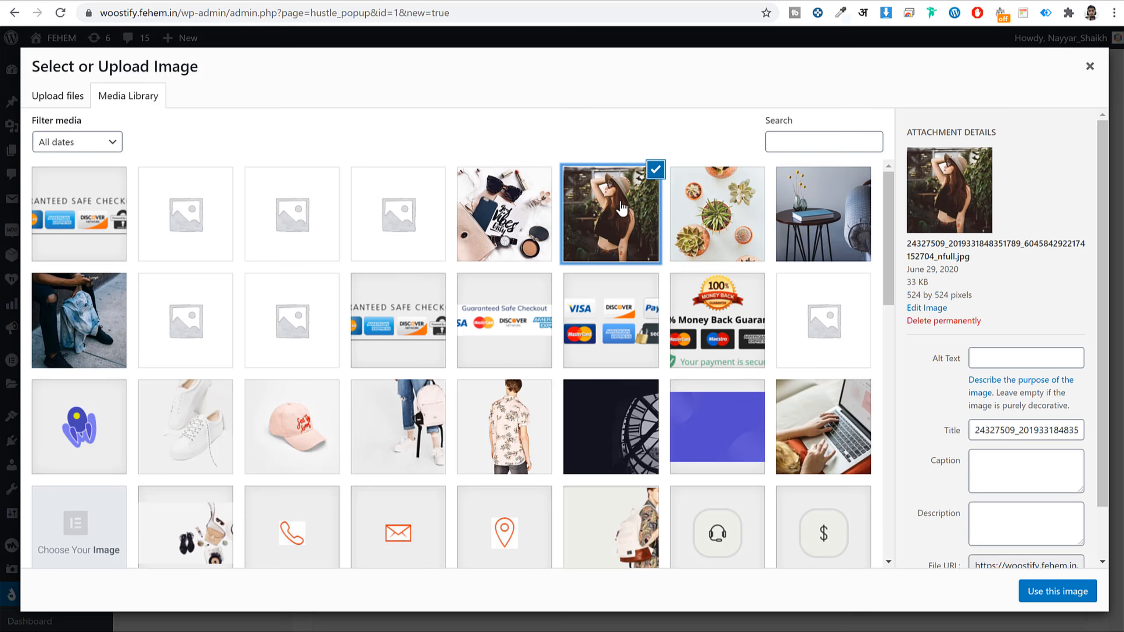
pyautogui.click(718, 231)
pyautogui.click(630, 227)
pyautogui.click(828, 237)
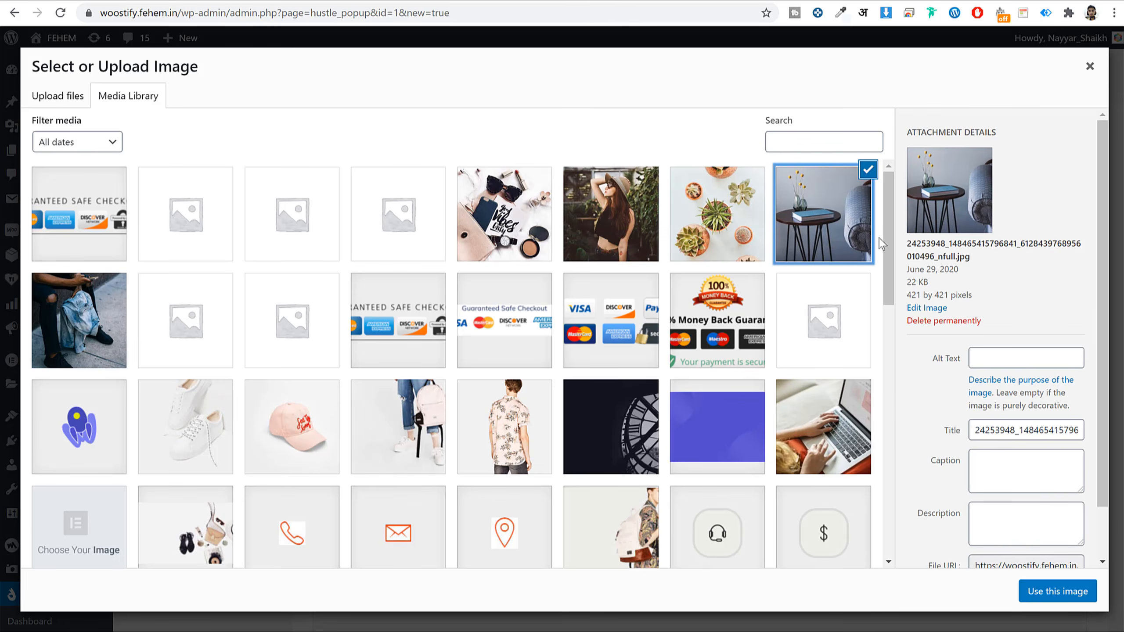
pyautogui.click(1035, 591)
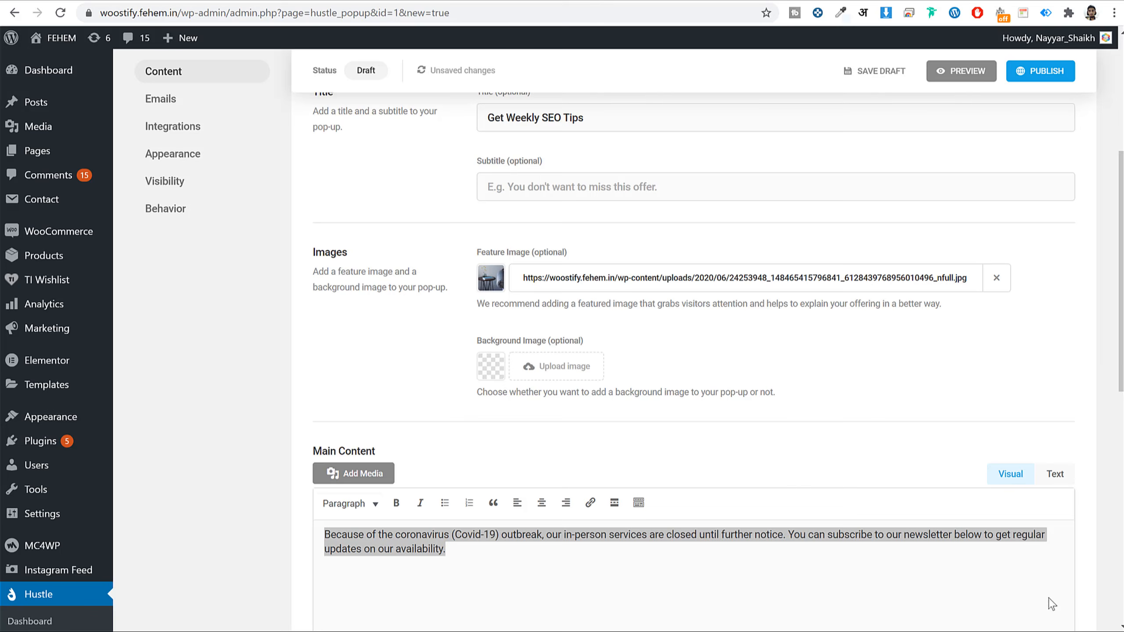
pyautogui.click(971, 76)
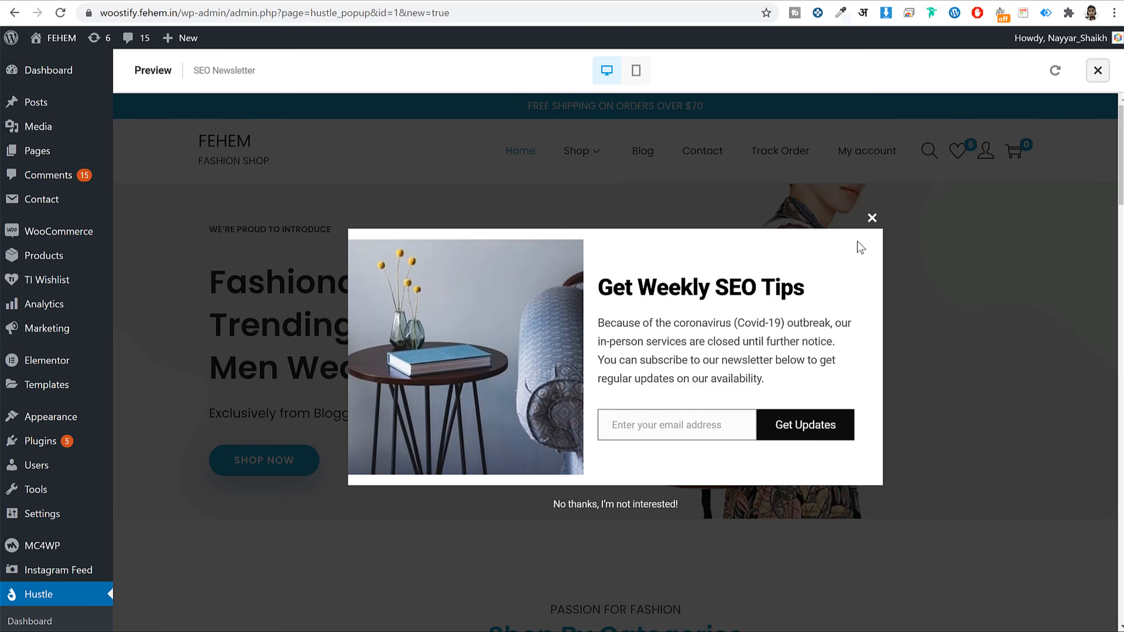
pyautogui.click(872, 219)
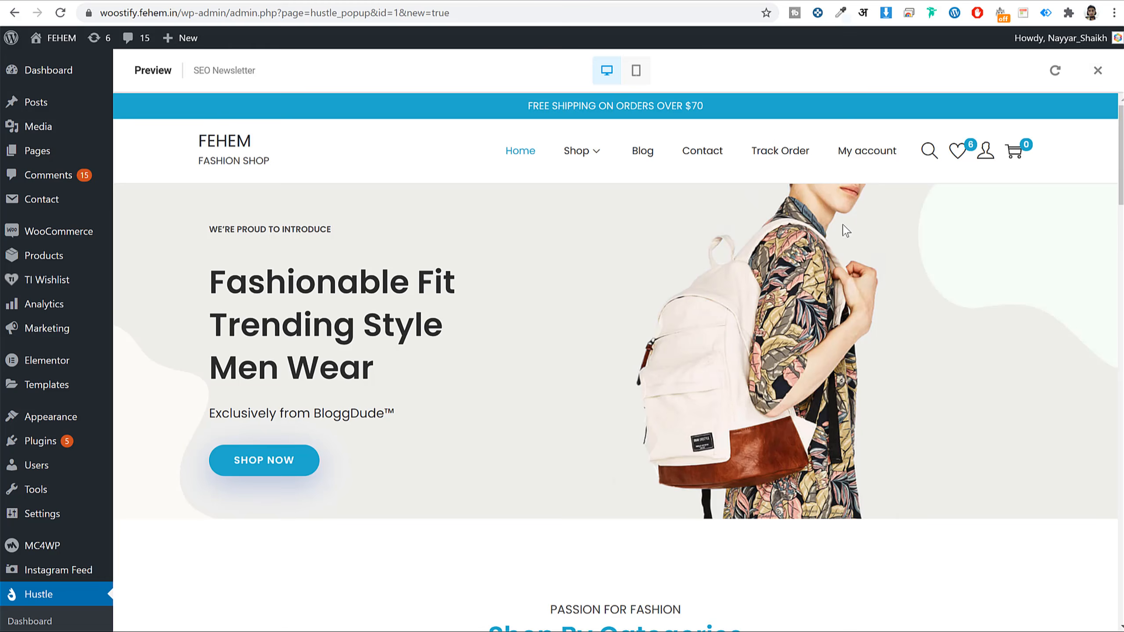
pyautogui.click(1097, 70)
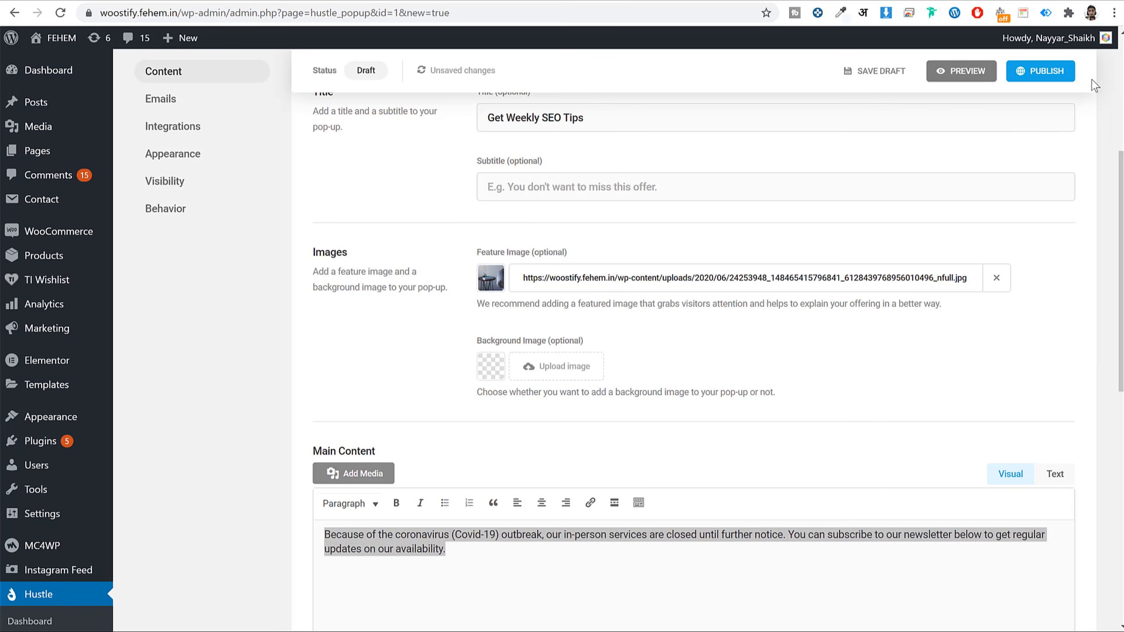
# - Publish the SEO Newsletter pop-up and dismiss the Ready to go! confirmation
pyautogui.scroll(-10, 809, 394)
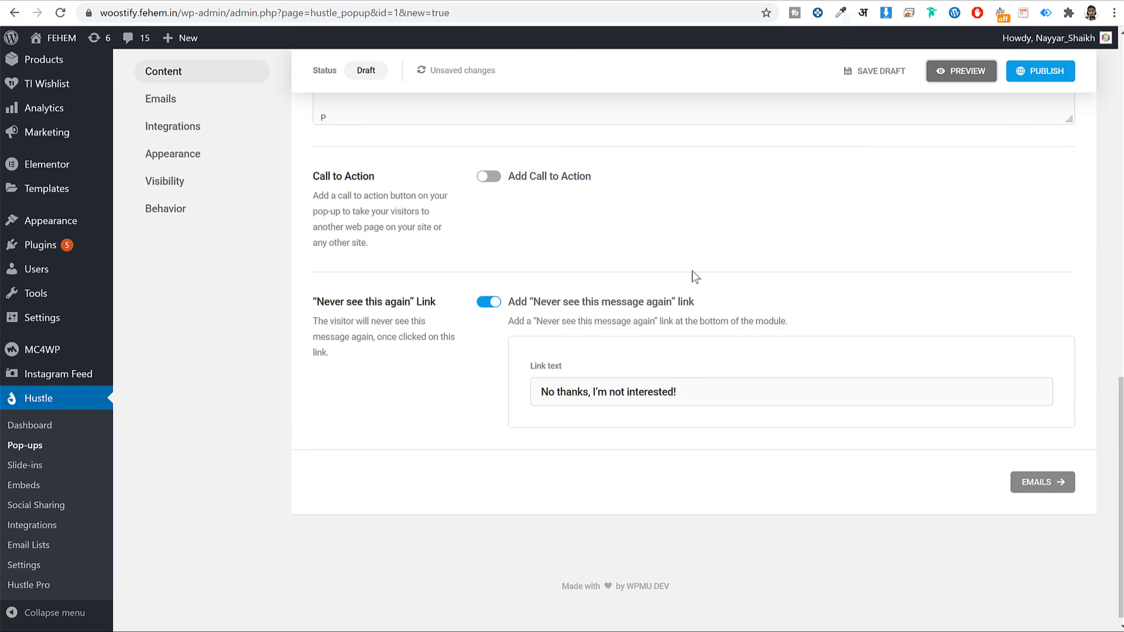
pyautogui.scroll(15, 694, 277)
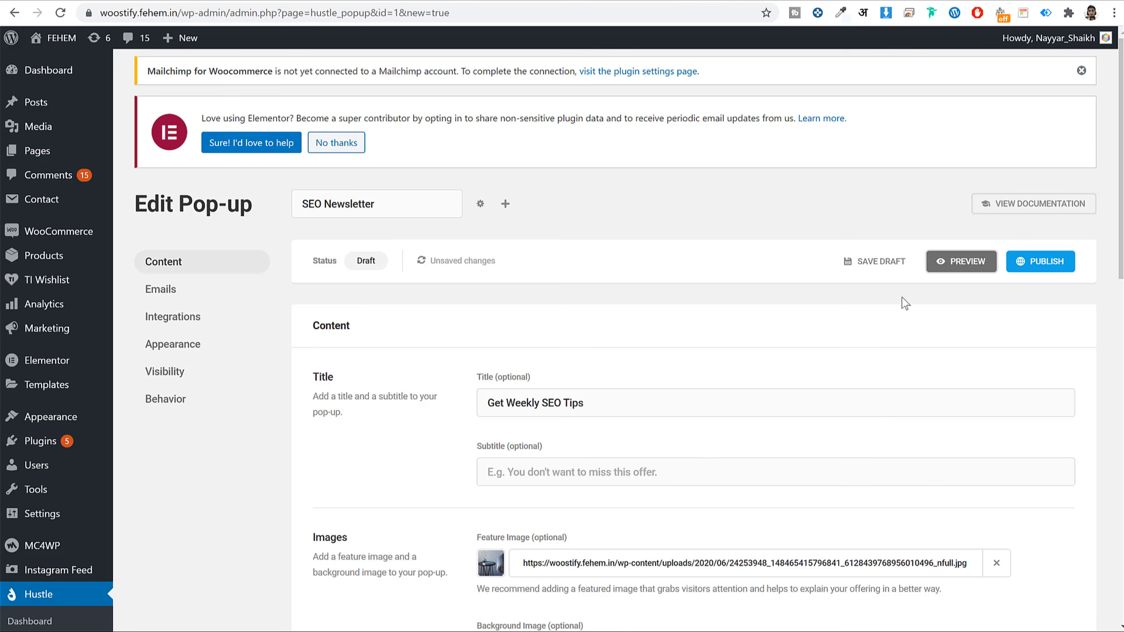
pyautogui.click(1029, 266)
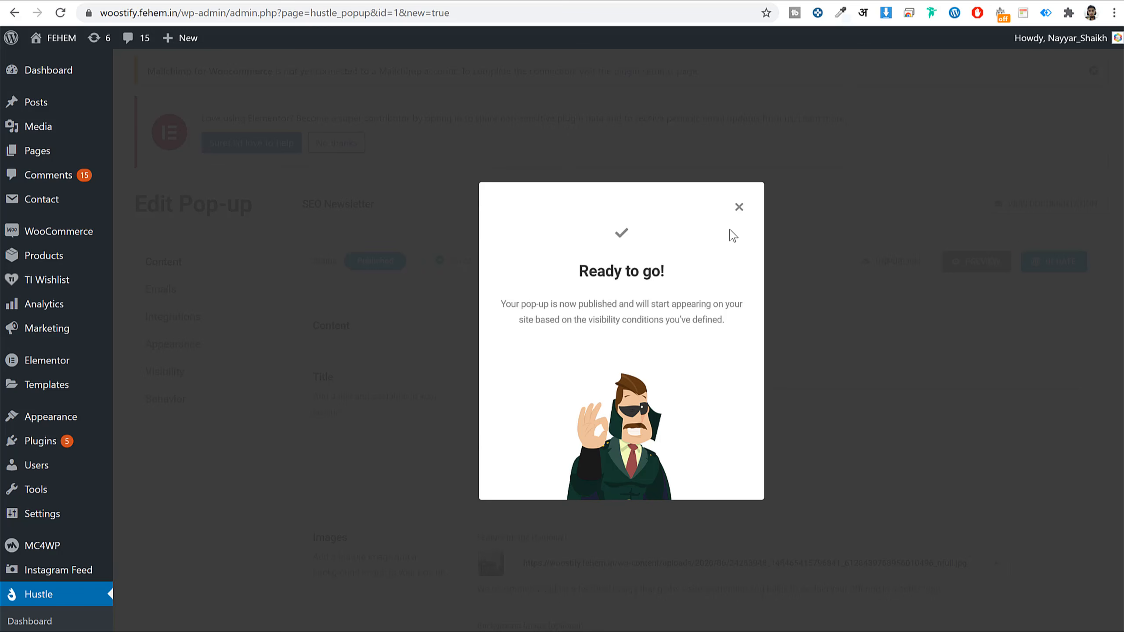
pyautogui.click(737, 207)
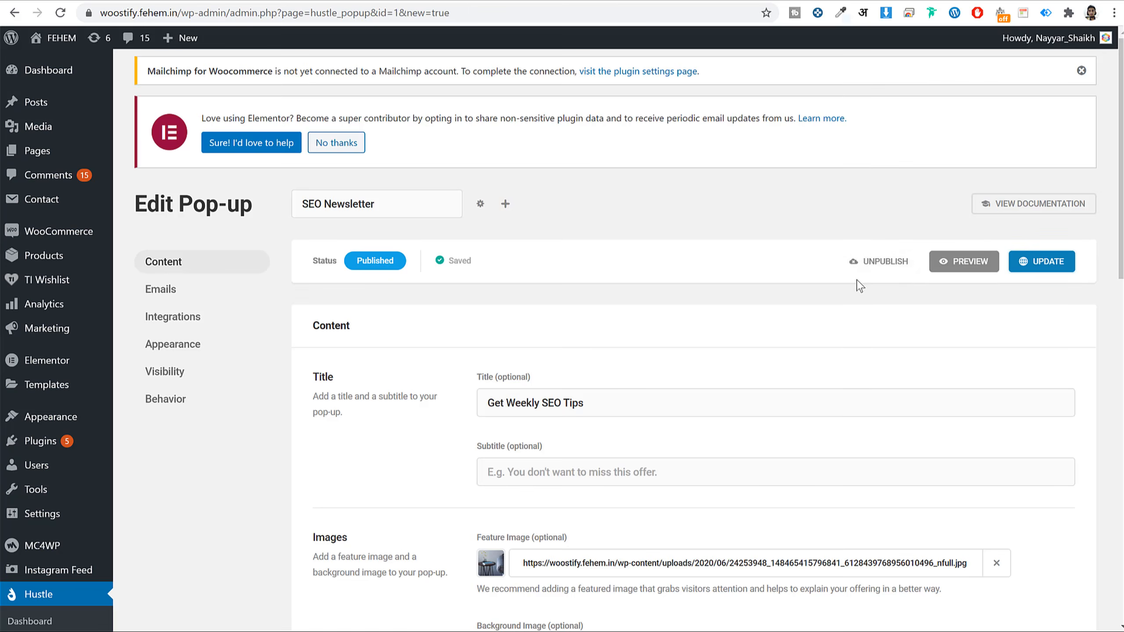
pyautogui.scroll(-4, 858, 286)
pyautogui.scroll(-10, 858, 285)
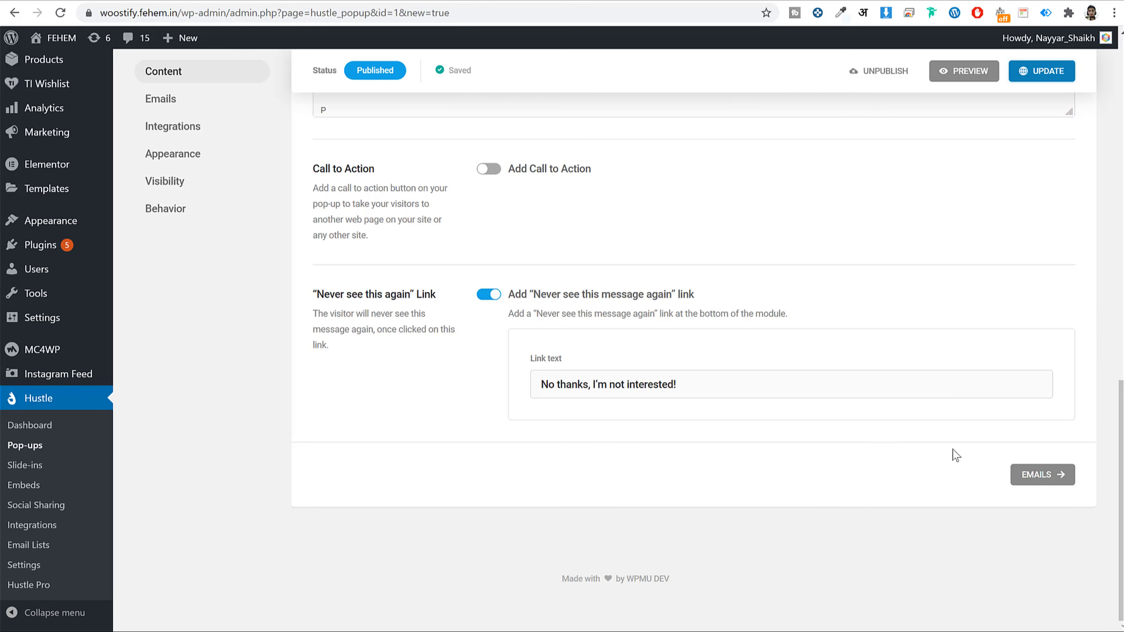
pyautogui.scroll(14, 682, 385)
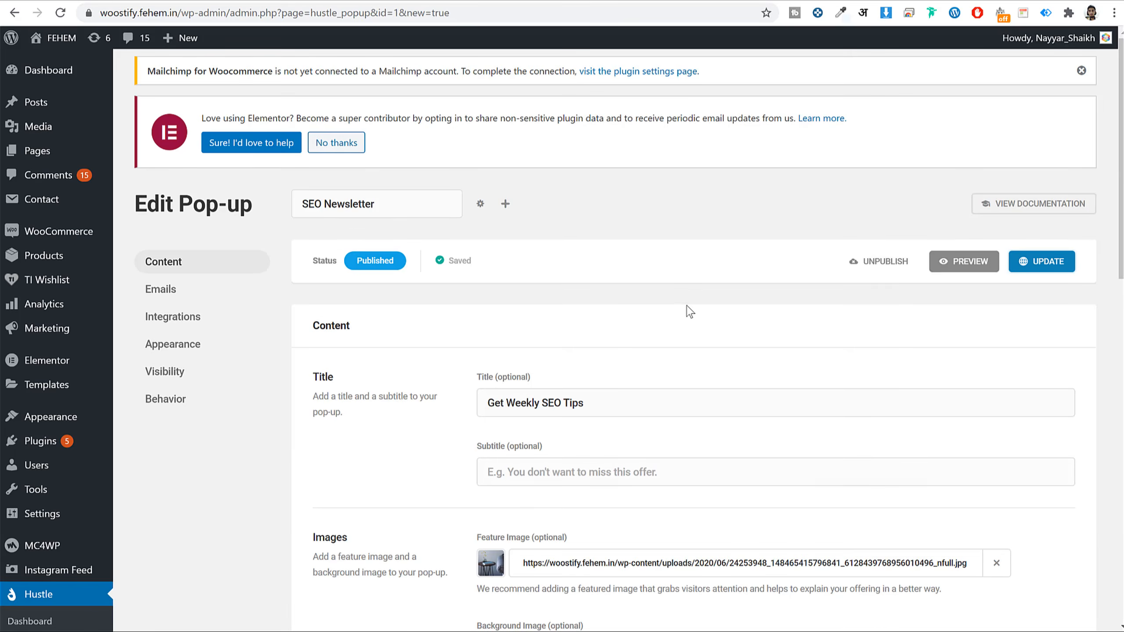
pyautogui.scroll(-15, 686, 313)
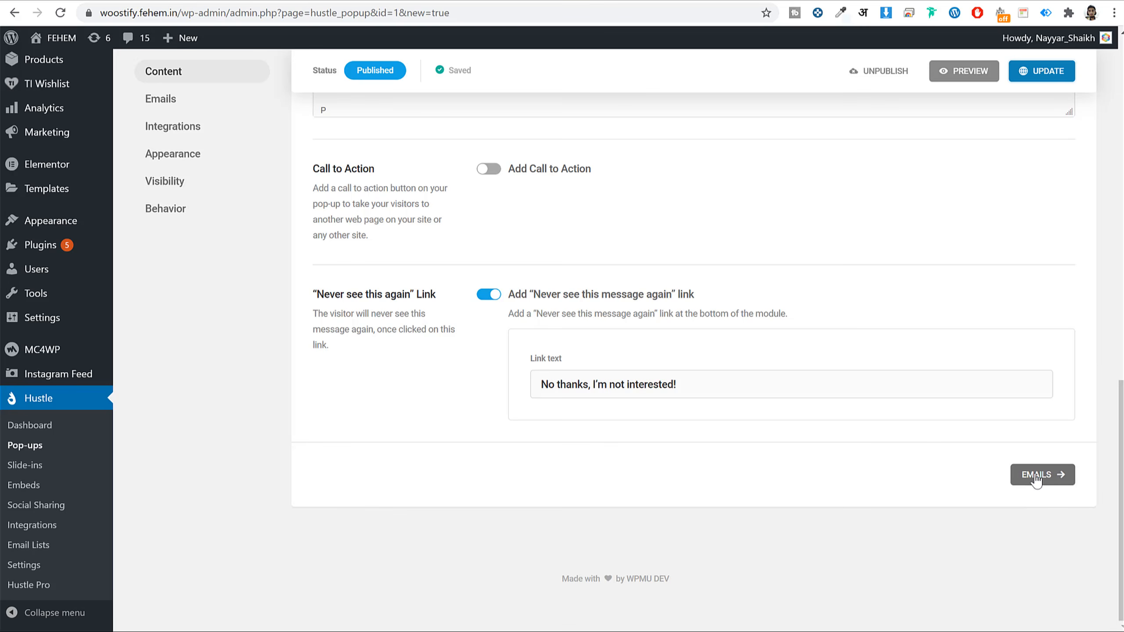
# - In Emails, review the Email field's labels, styling and required settings without changing them
pyautogui.click(1052, 480)
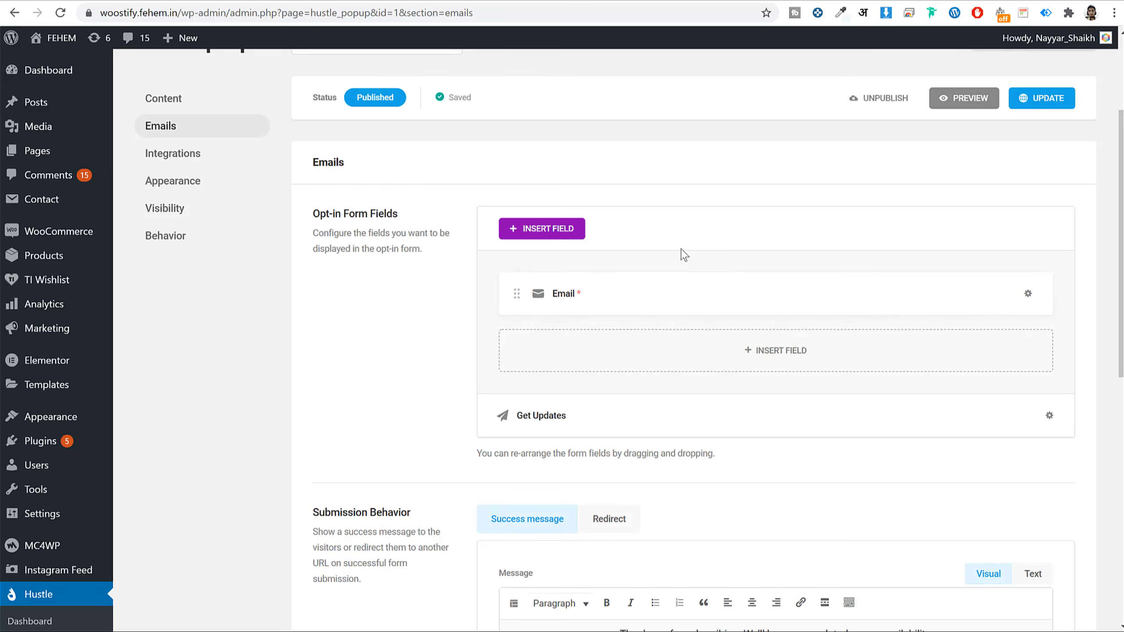
pyautogui.click(1028, 296)
pyautogui.click(994, 336)
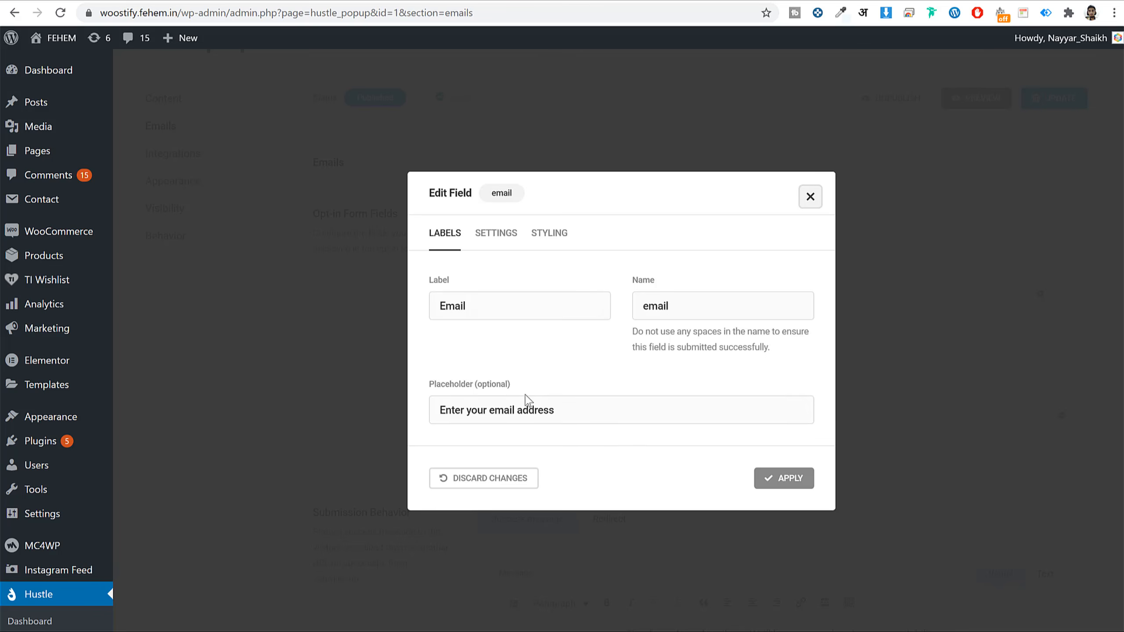
pyautogui.tripleClick(535, 408)
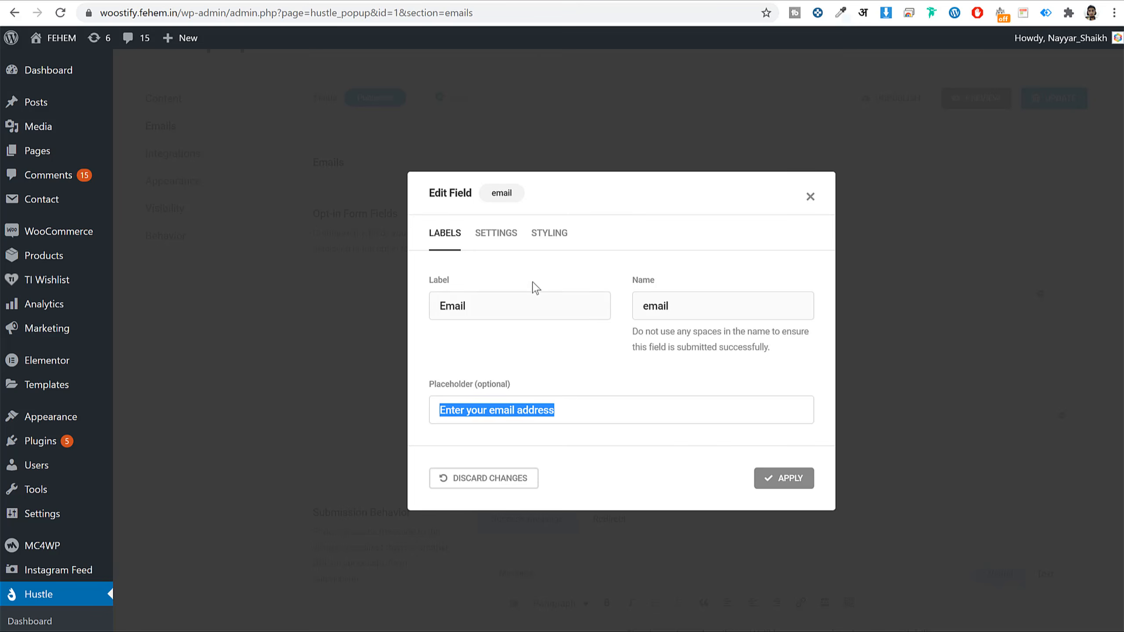
pyautogui.click(547, 235)
pyautogui.click(489, 283)
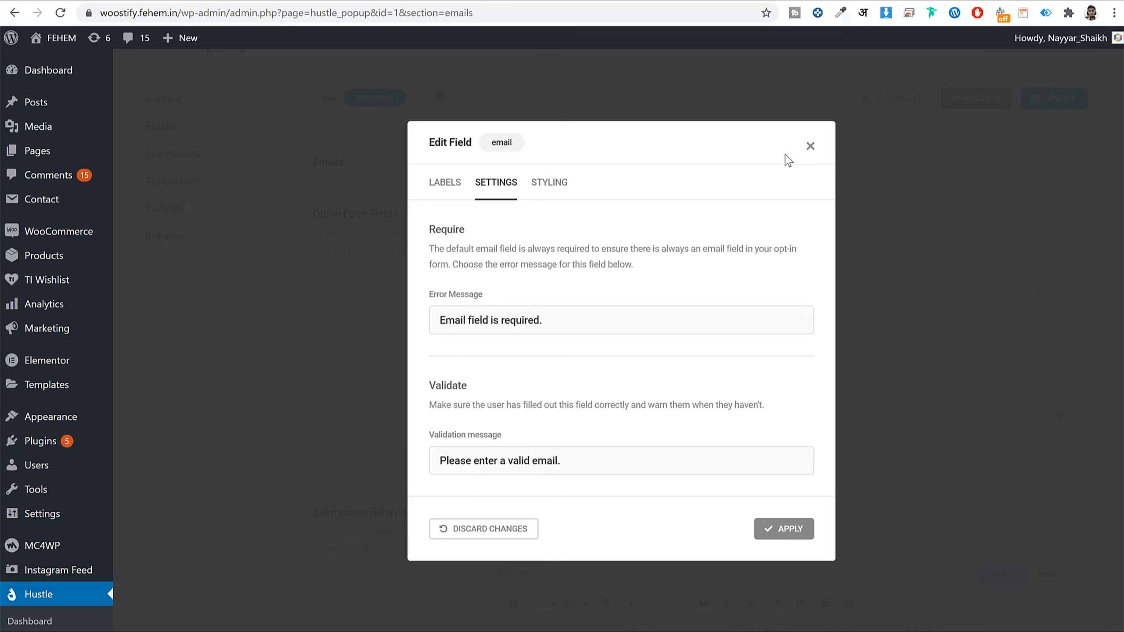
pyautogui.click(810, 146)
# - Keep the thank-you success message, toggling Submission Behavior to Redirect and back to Success message
pyautogui.scroll(-3, 1090, 286)
pyautogui.scroll(-5, 1088, 283)
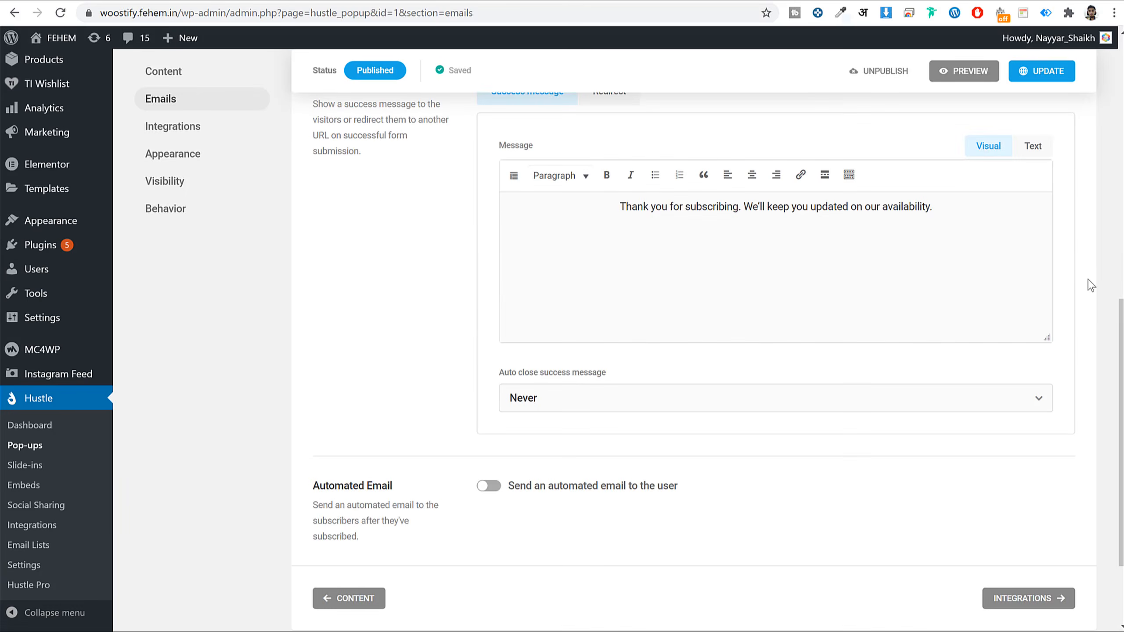
pyautogui.scroll(2, 1086, 284)
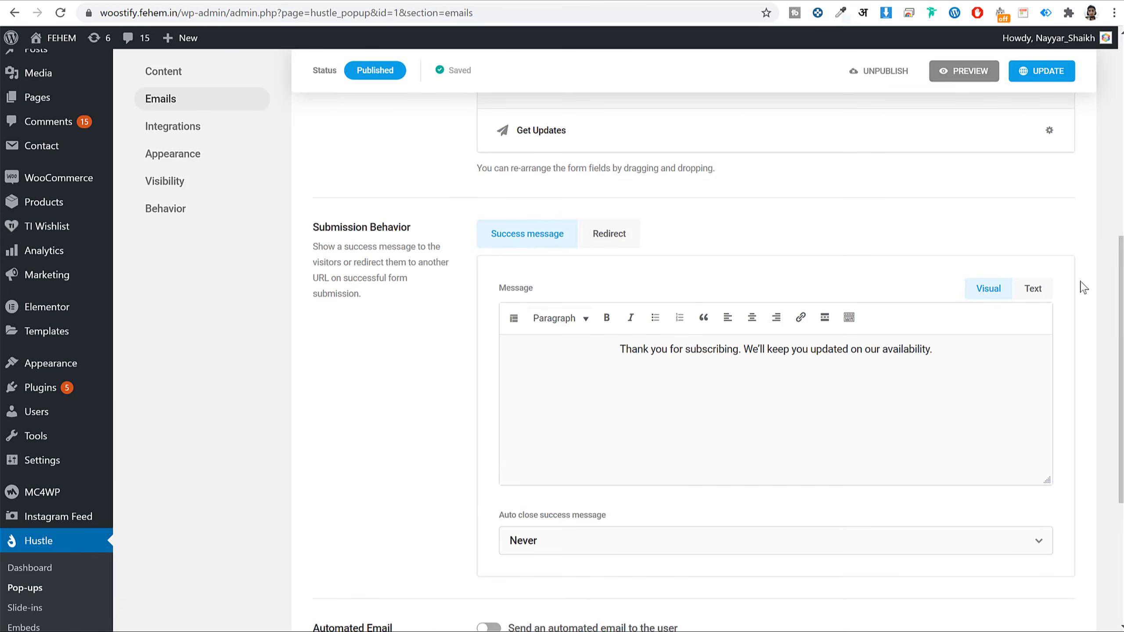
pyautogui.moveTo(309, 249); pyautogui.dragTo(396, 275)
pyautogui.click(395, 272)
pyautogui.click(602, 348)
pyautogui.keyDown('shift'); pyautogui.click(1003, 357); pyautogui.keyUp('shift')
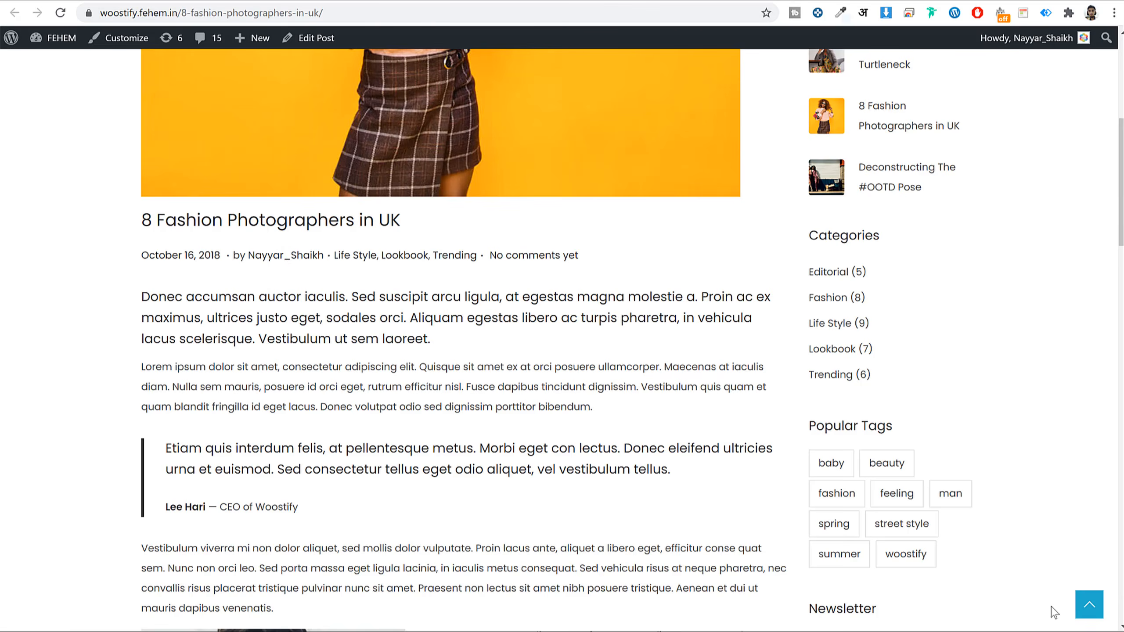
pyautogui.scroll(-20, 1054, 613)
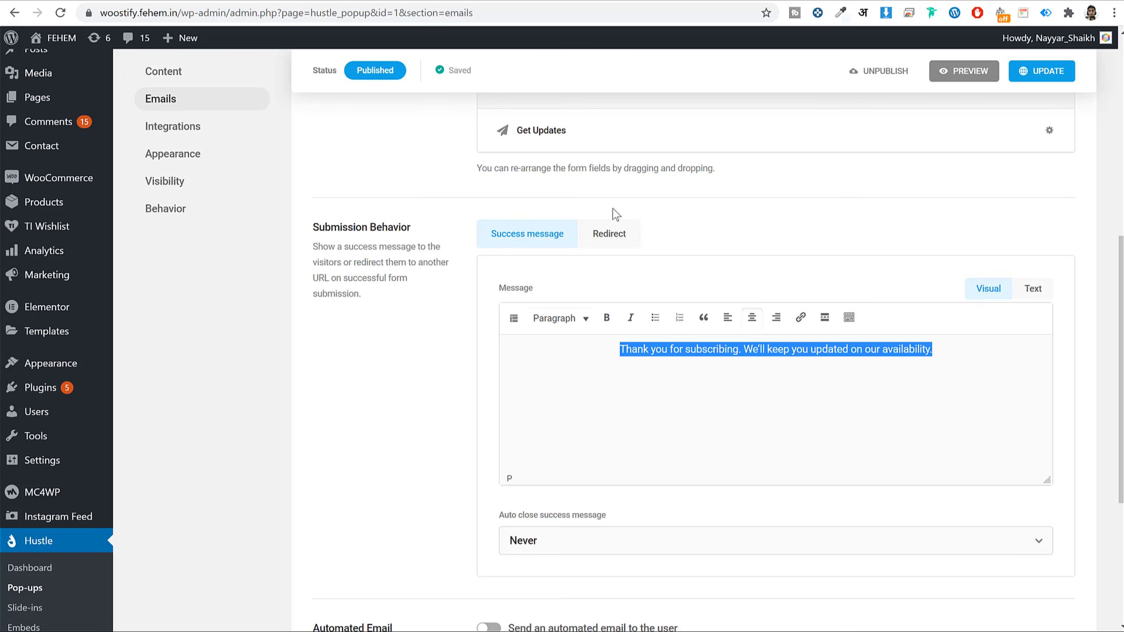
pyautogui.click(610, 233)
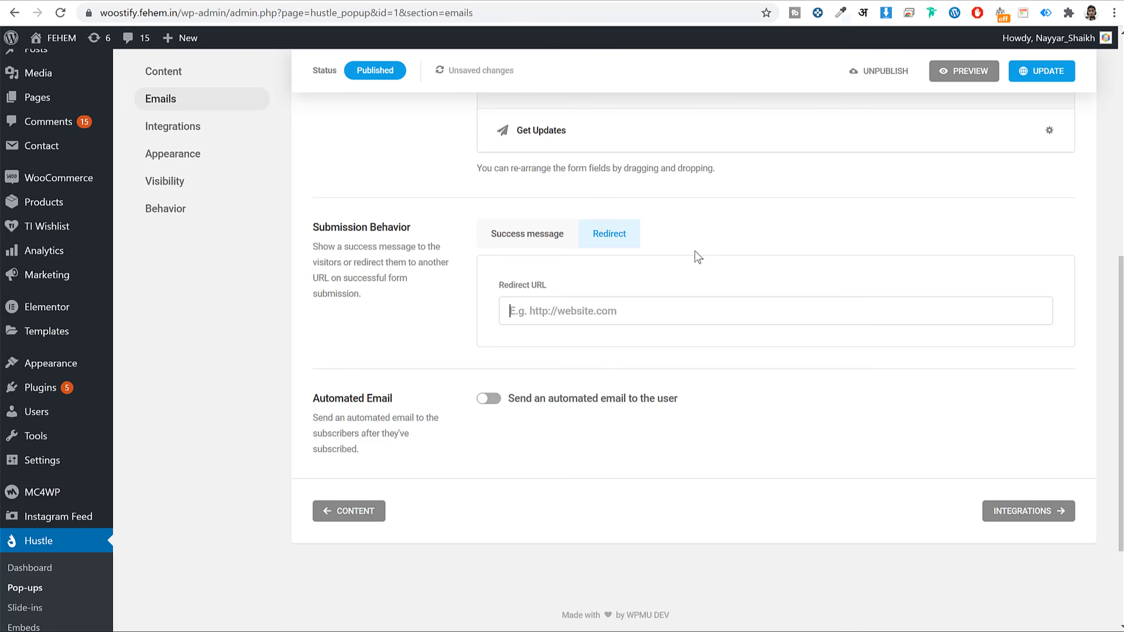
pyautogui.click(534, 240)
pyautogui.scroll(-5, 752, 340)
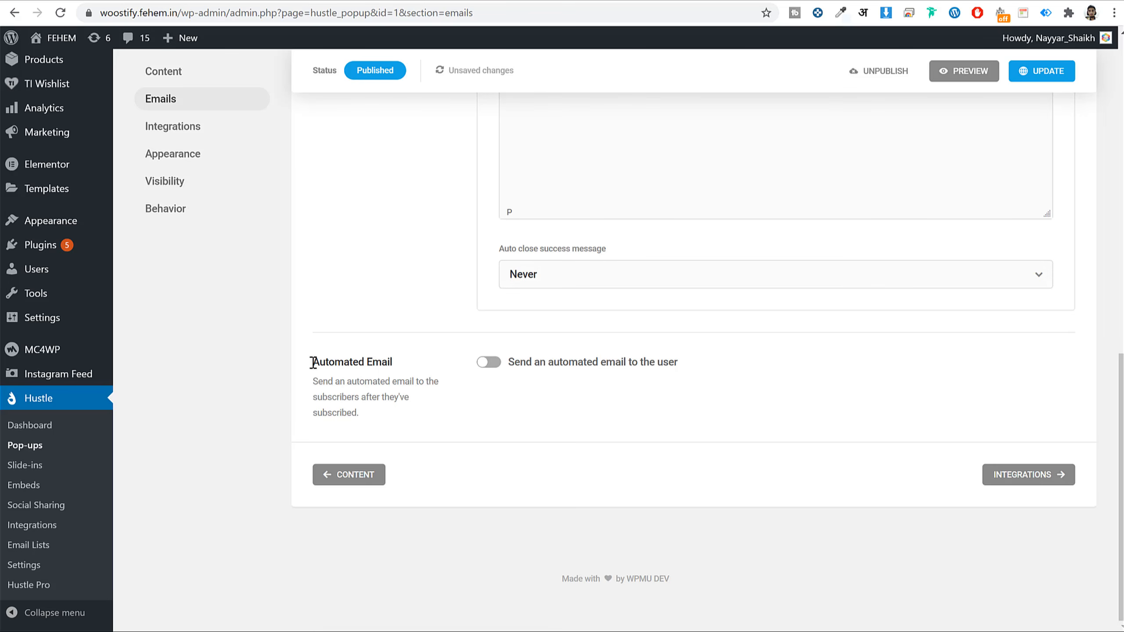
pyautogui.moveTo(314, 369); pyautogui.dragTo(443, 386)
# - Go to the pop-up's Integrations settings and glance at the Email Lists page
pyautogui.click(1055, 476)
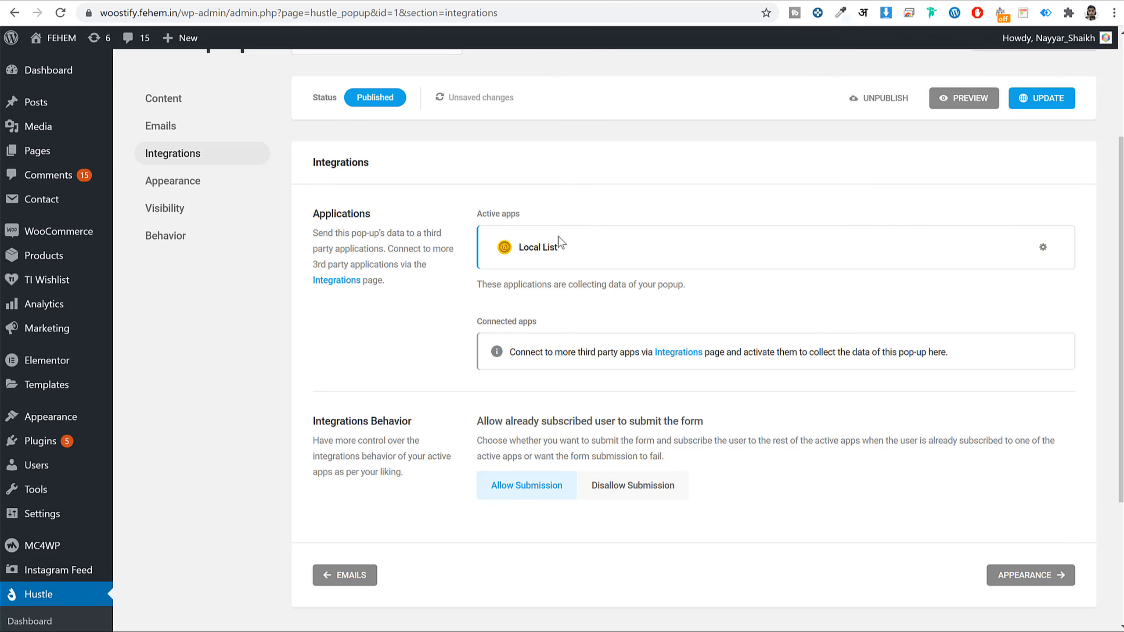
pyautogui.moveTo(557, 246); pyautogui.dragTo(519, 246)
pyautogui.scroll(-3, 595, 326)
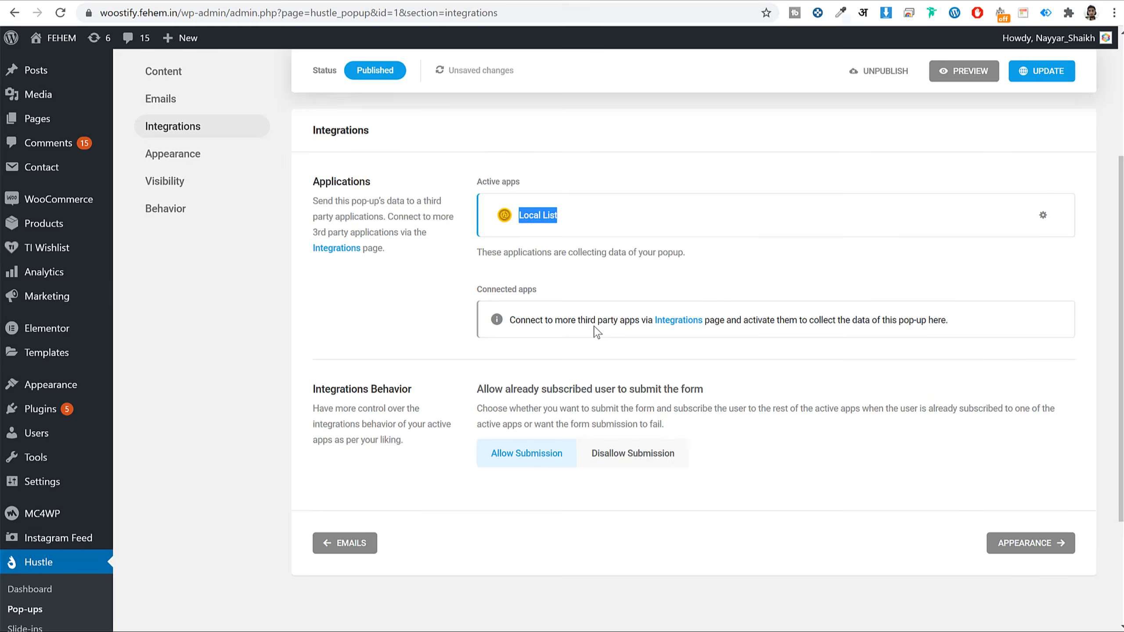
pyautogui.scroll(1, 595, 331)
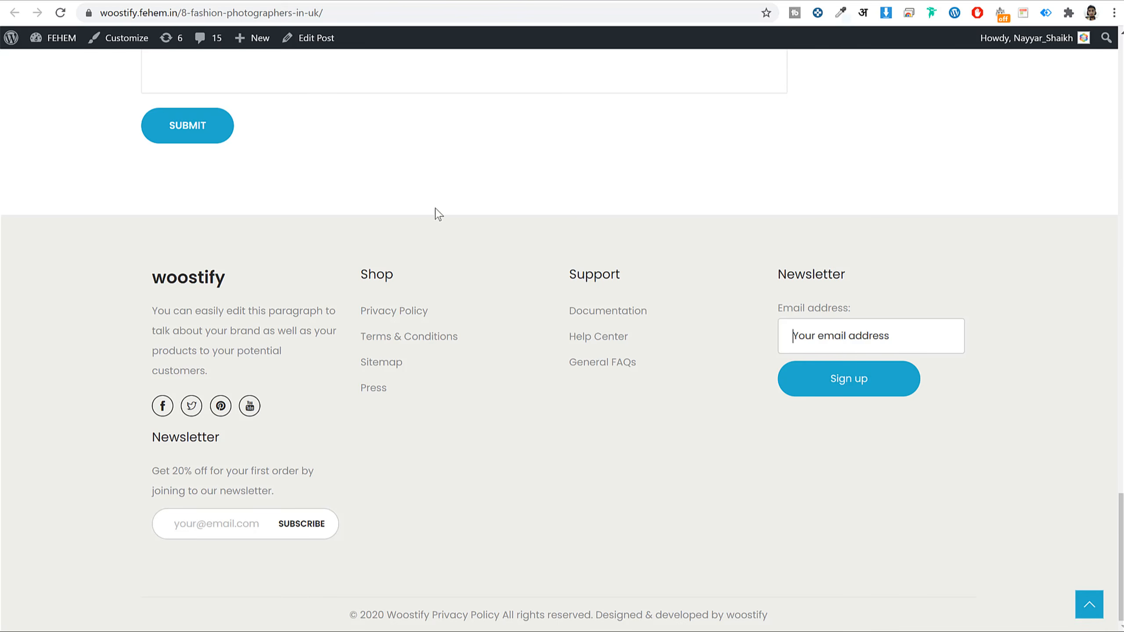
pyautogui.scroll(5, 716, 141)
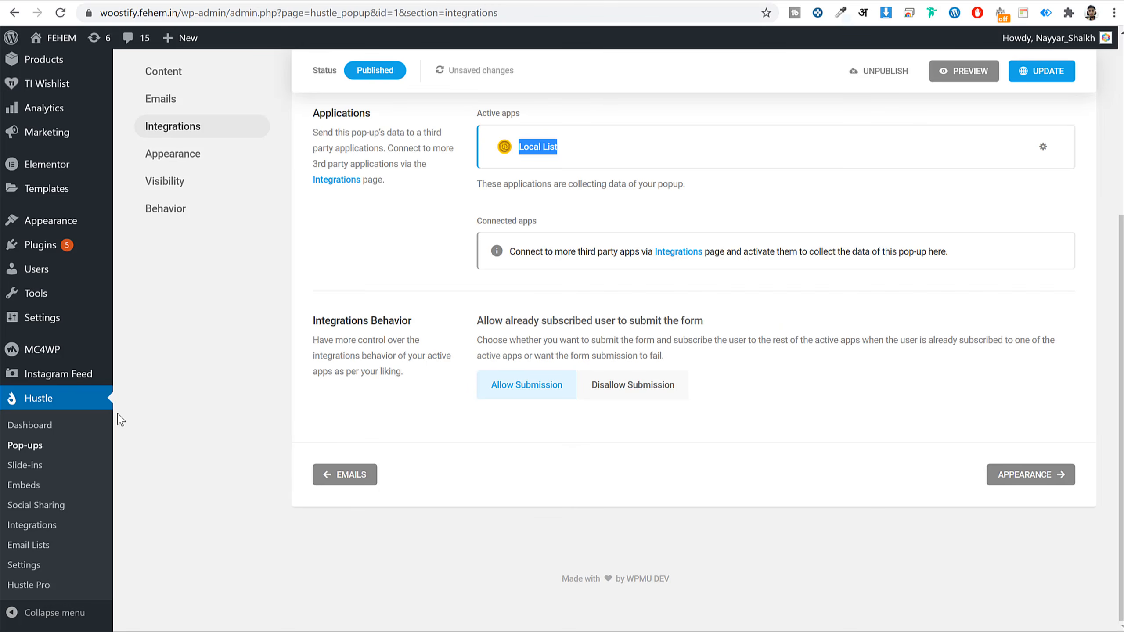
pyautogui.rightClick(34, 549)
pyautogui.press('Escape')
pyautogui.click(34, 549)
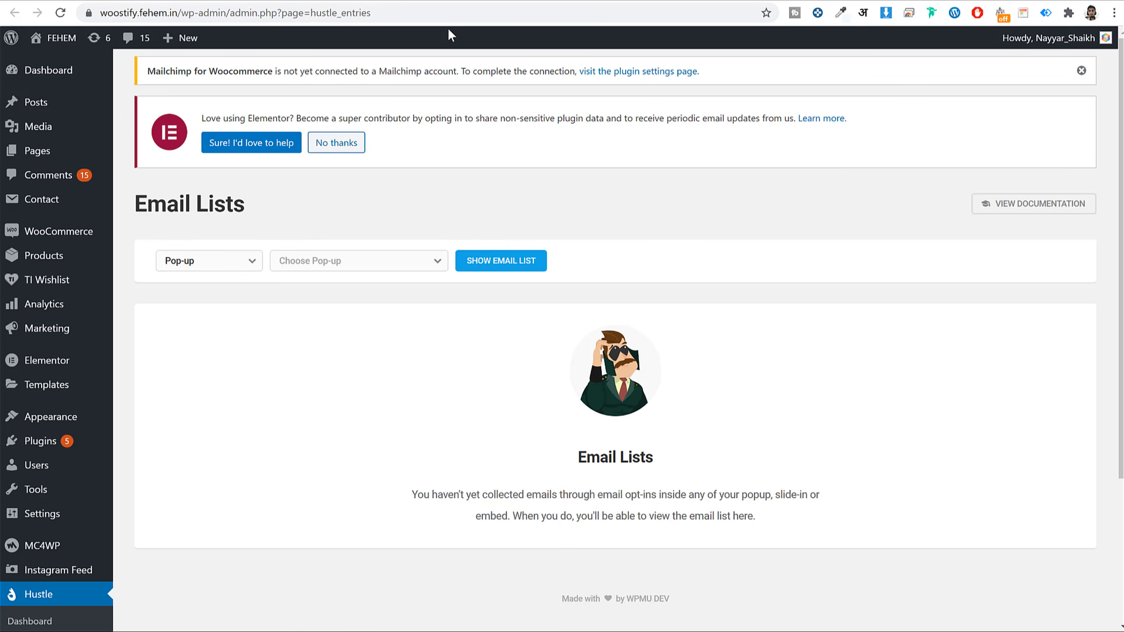
pyautogui.click(457, 1)
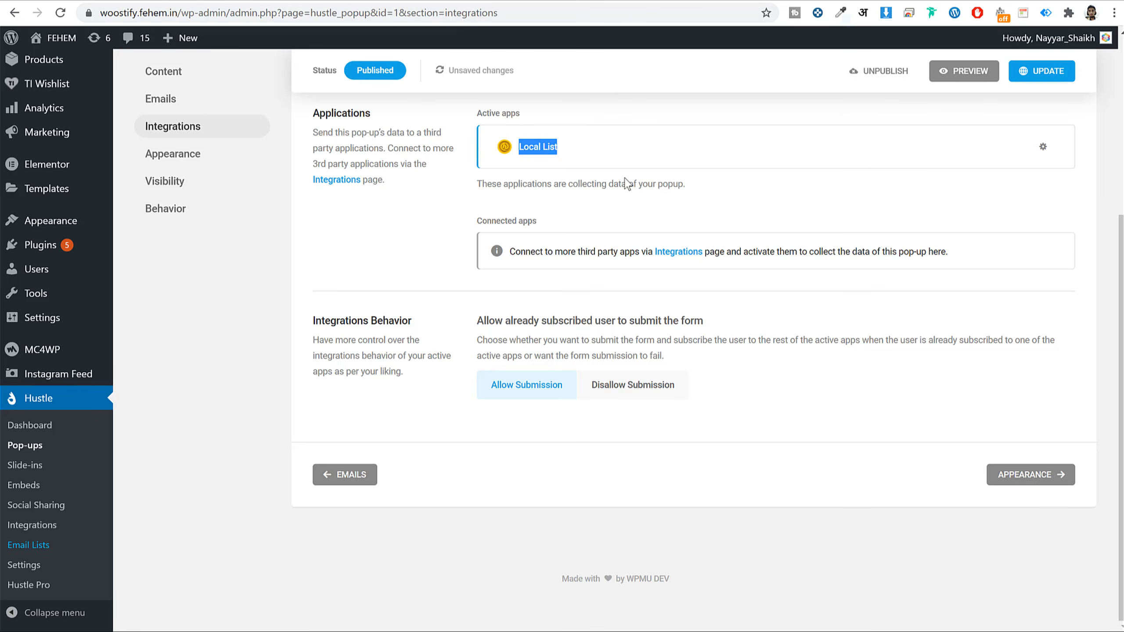
pyautogui.click(526, 165)
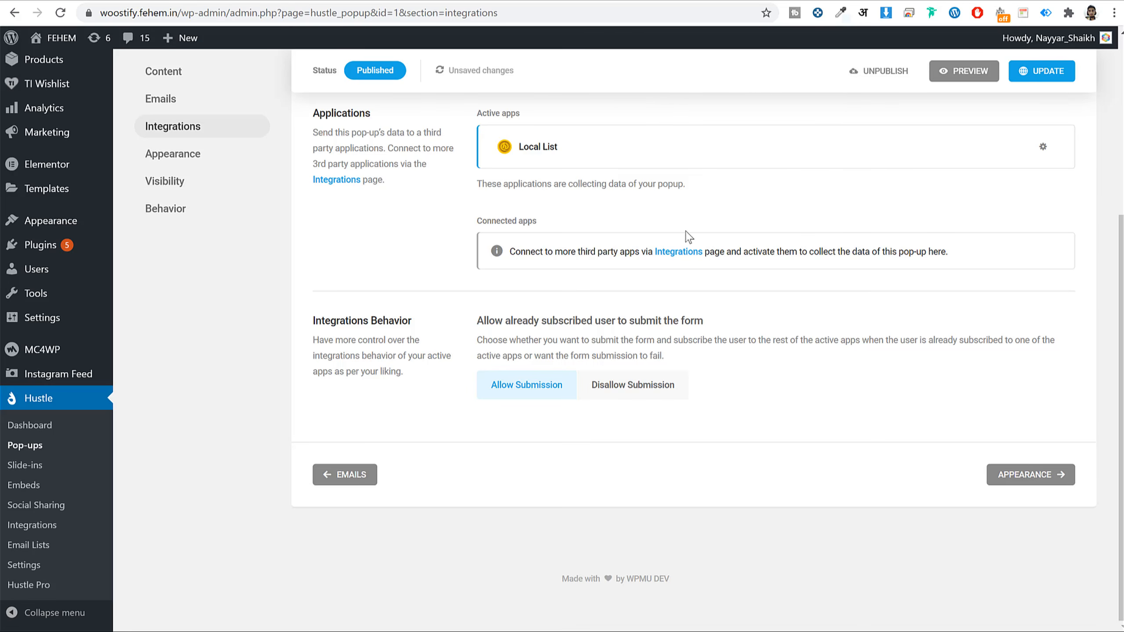
# - Open the Hustle Integrations page in a new tab from its link
pyautogui.scroll(4, 704, 243)
pyautogui.scroll(-3, 705, 244)
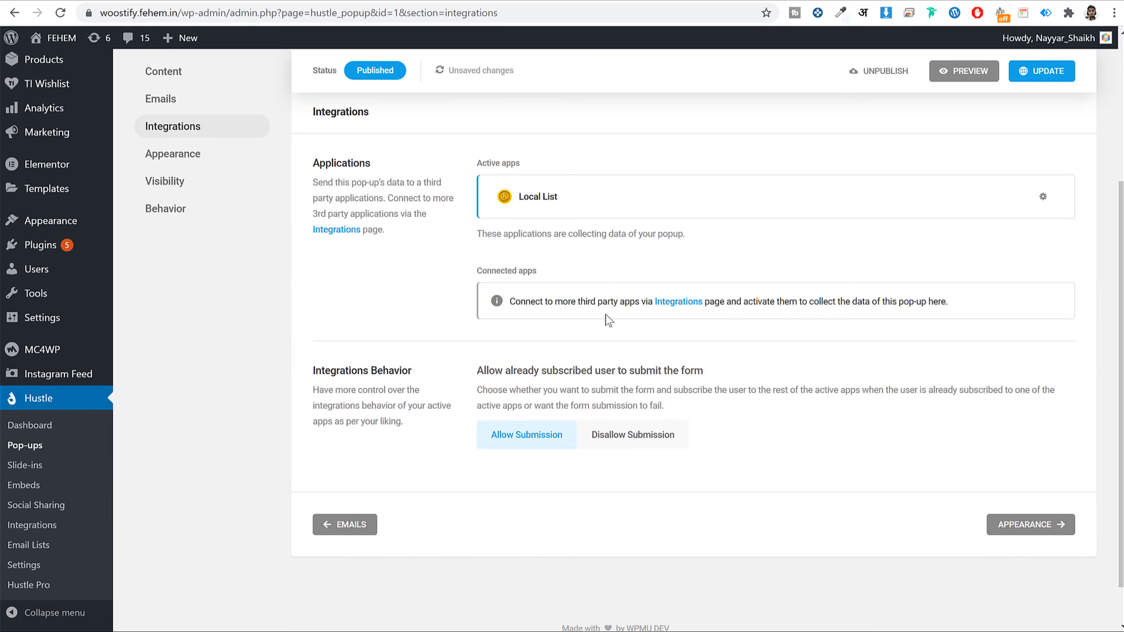
pyautogui.rightClick(678, 306)
pyautogui.click(584, 306)
pyautogui.click(375, 3)
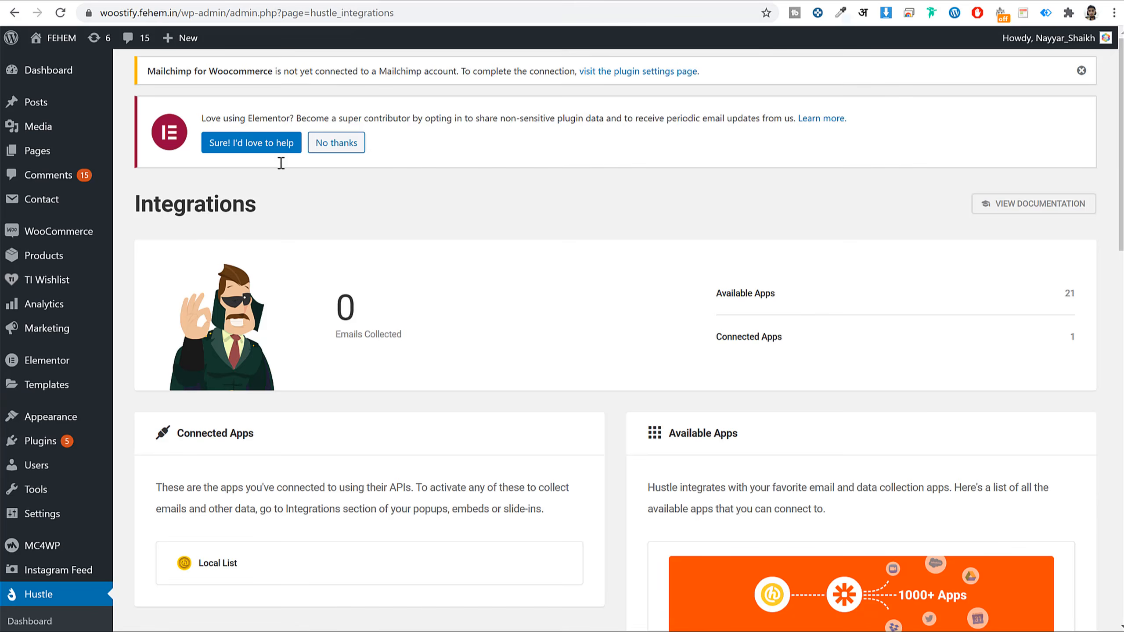
pyautogui.scroll(-8, 146, 384)
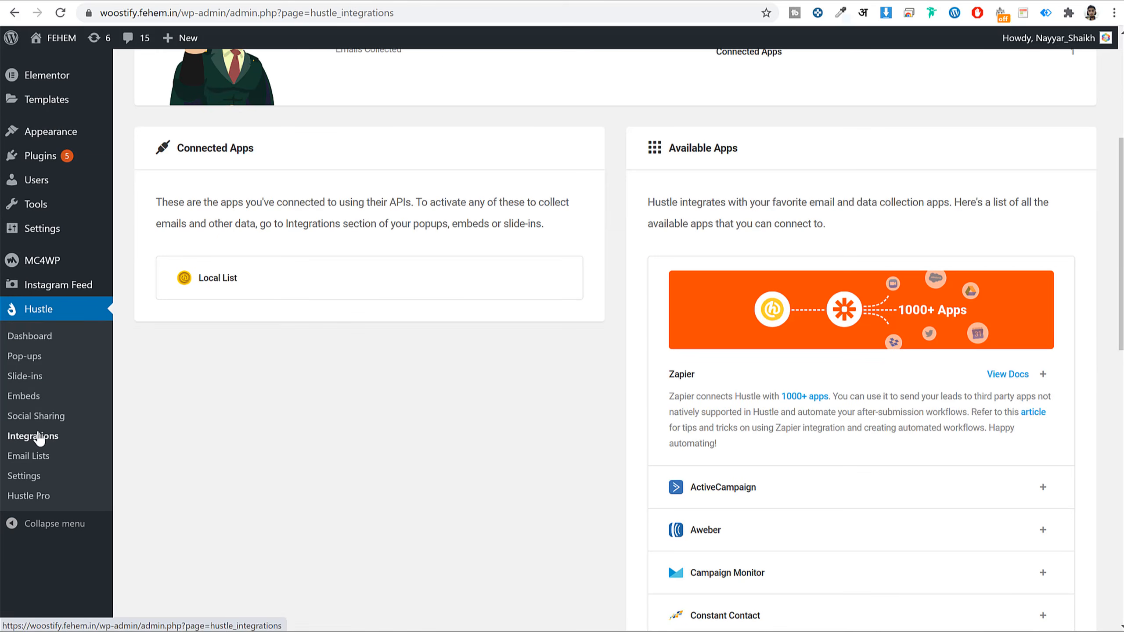
# - Start the Mailchimp integration on the reloaded Integrations page and select its API Key field
pyautogui.click(40, 438)
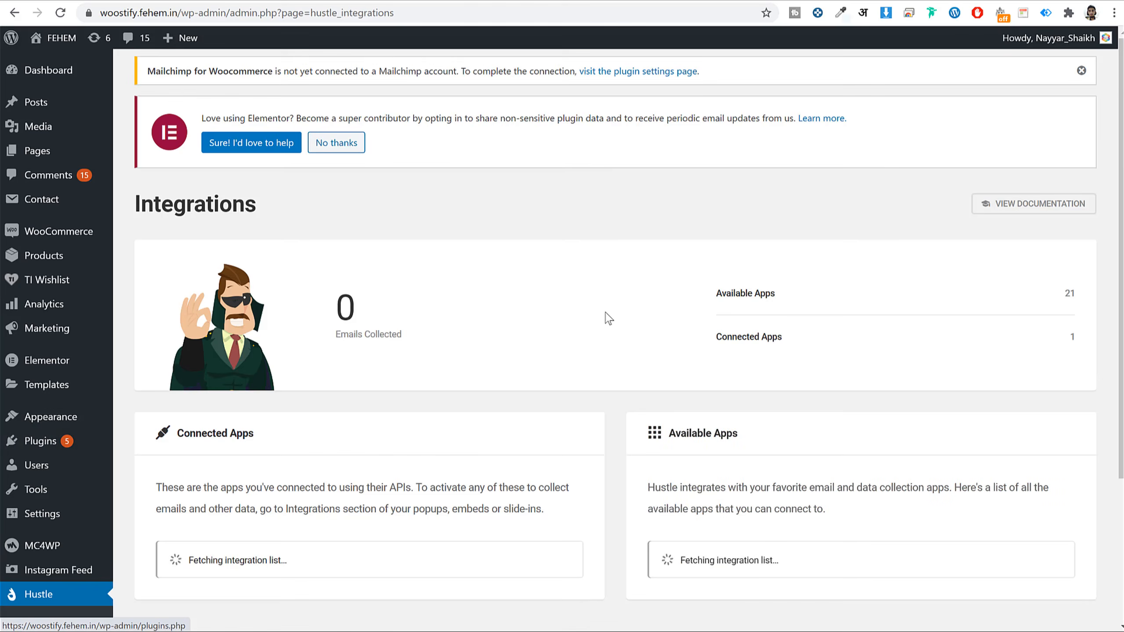
pyautogui.scroll(-10, 704, 344)
pyautogui.scroll(-3, 918, 329)
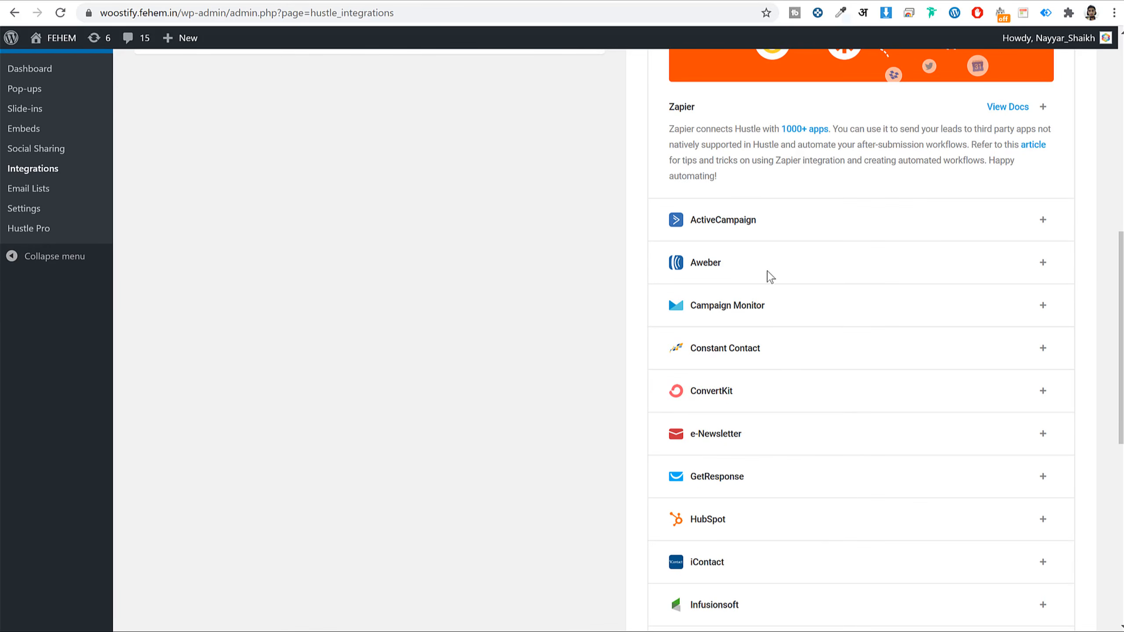
pyautogui.scroll(-3, 786, 331)
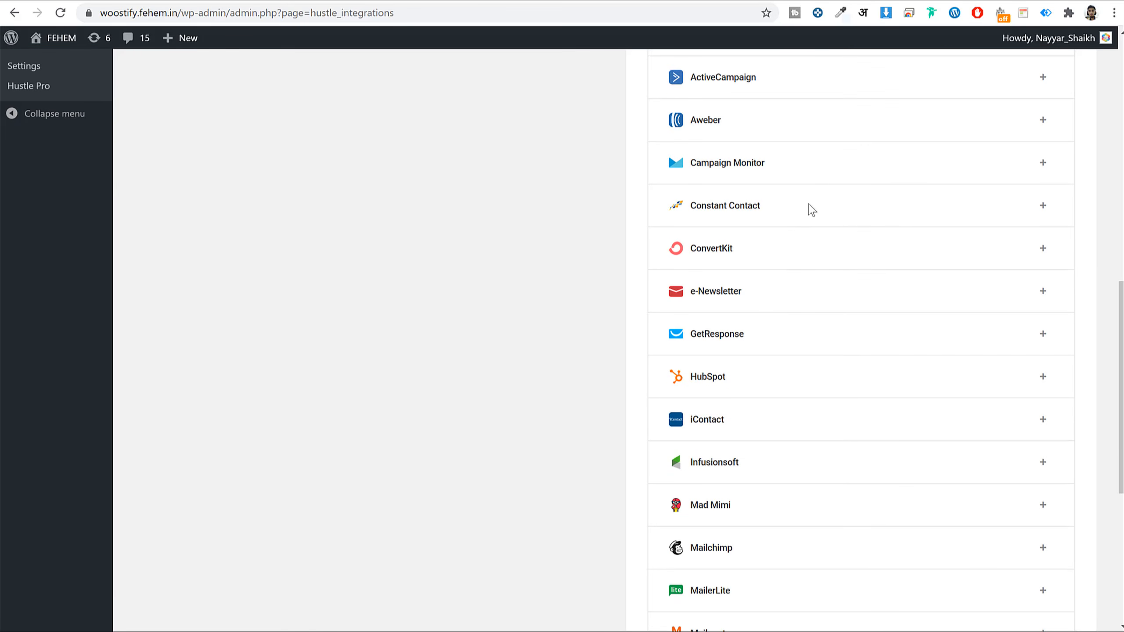
pyautogui.scroll(-6, 812, 209)
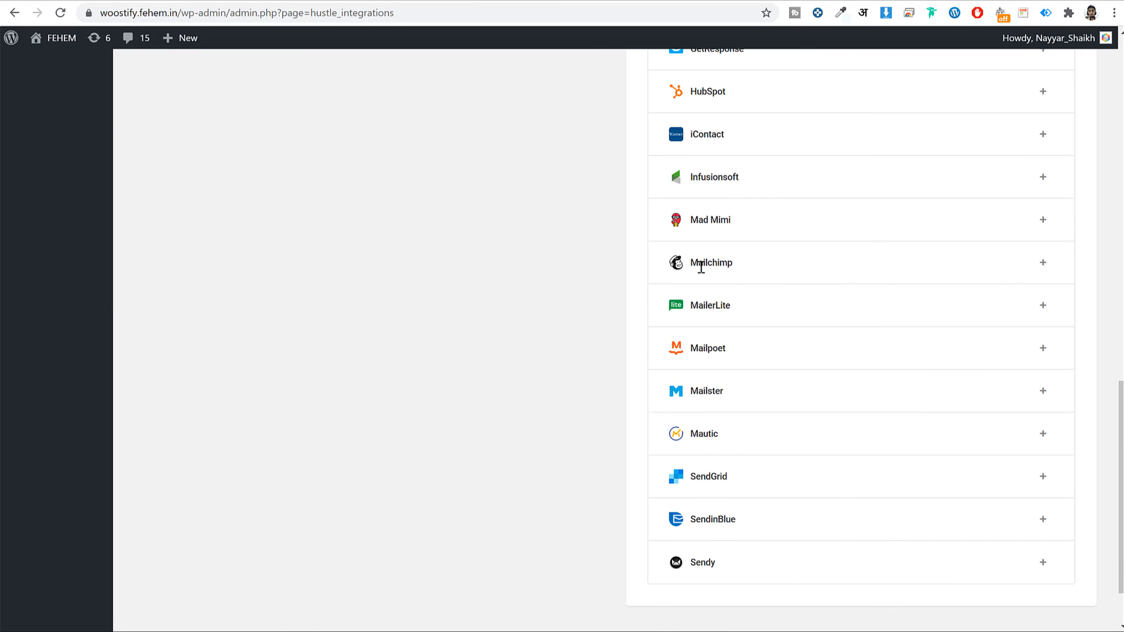
pyautogui.click(1045, 265)
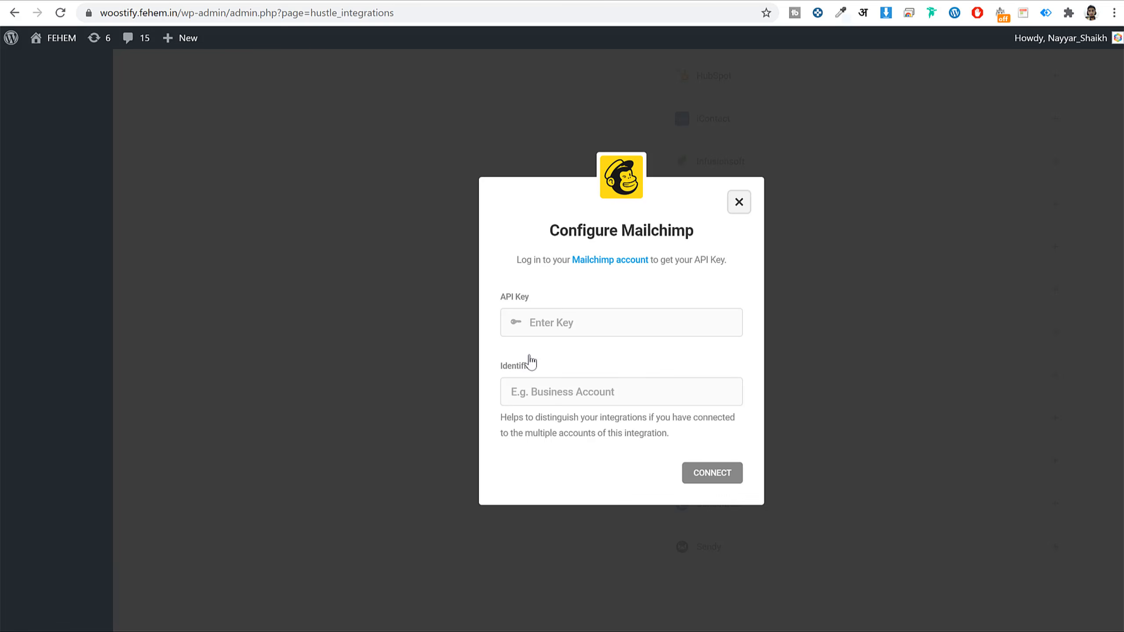
pyautogui.click(633, 316)
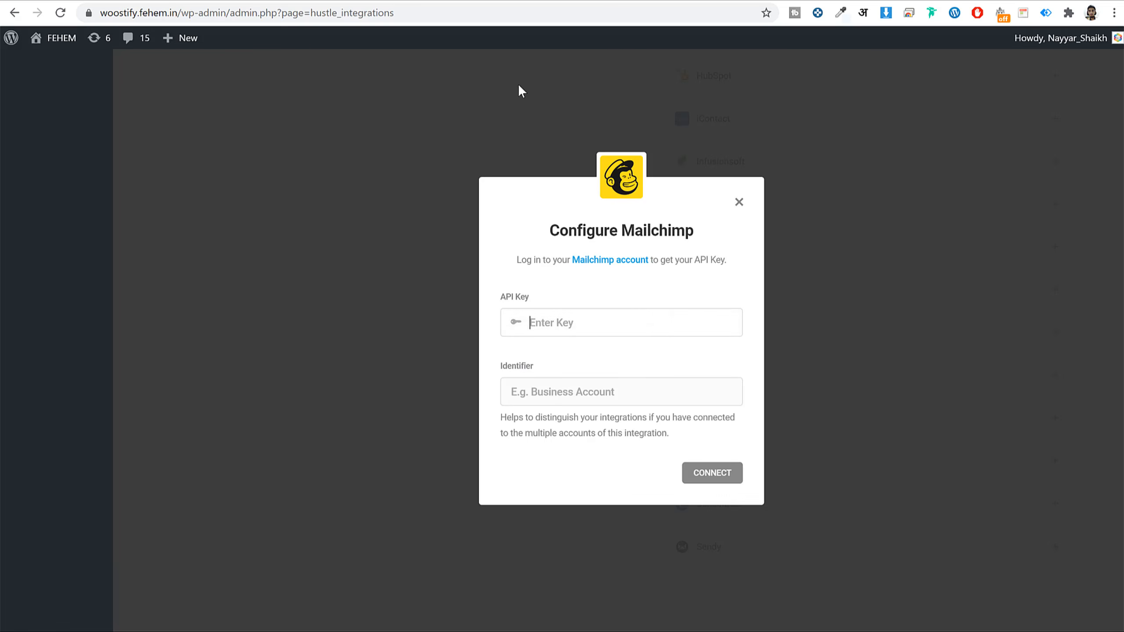
pyautogui.click(92, 0)
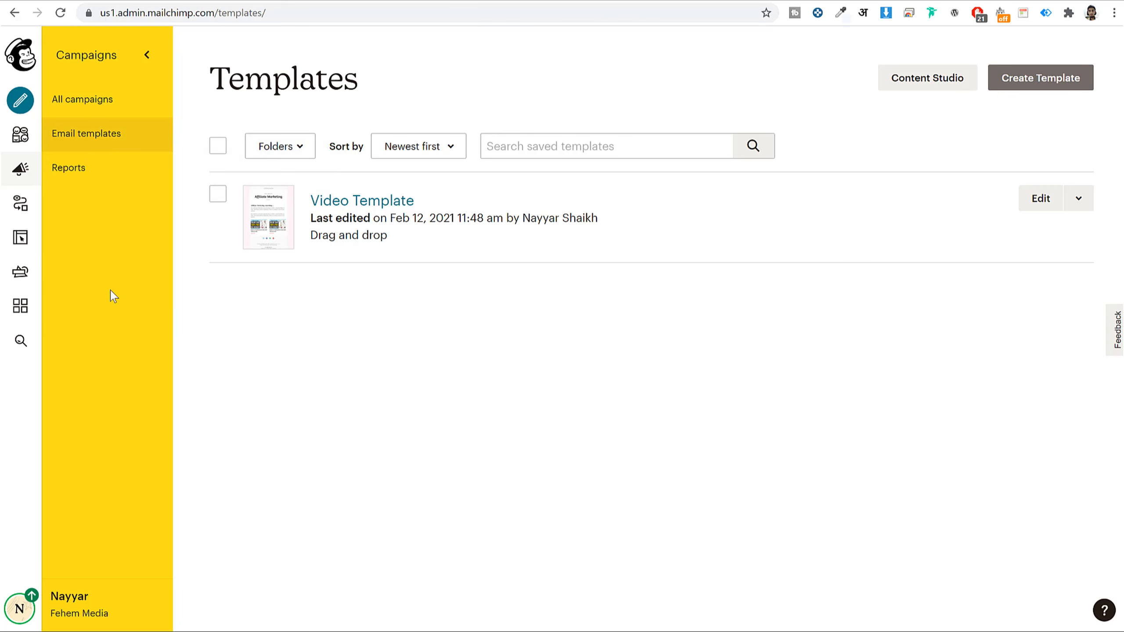
# - Navigate to the API keys page under the Mailchimp account's Extras
pyautogui.click(20, 607)
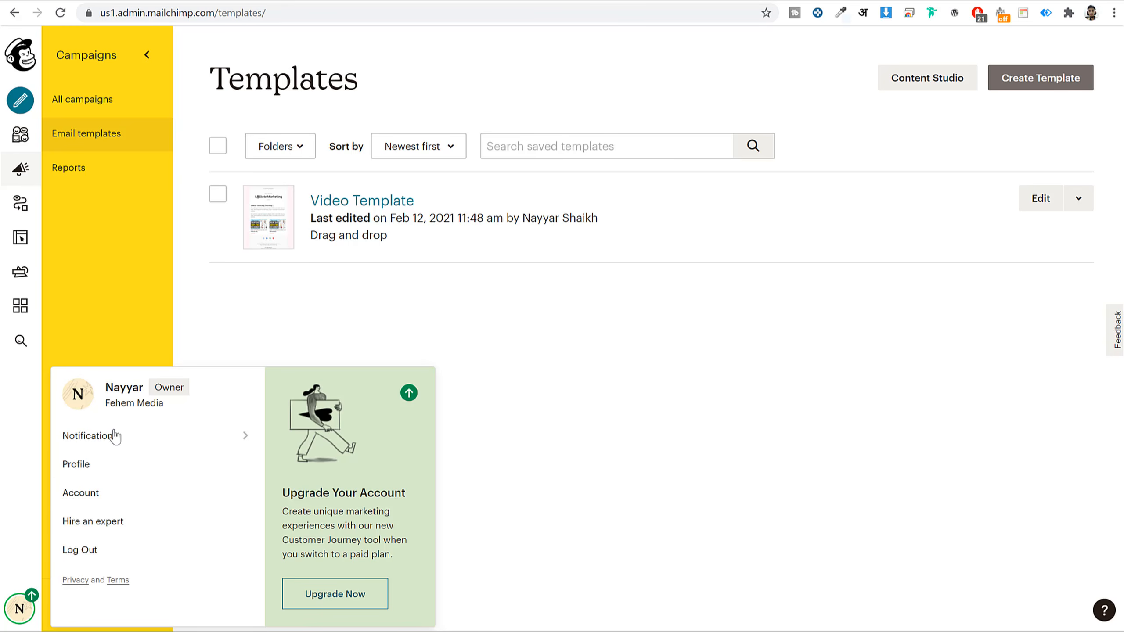
pyautogui.click(87, 493)
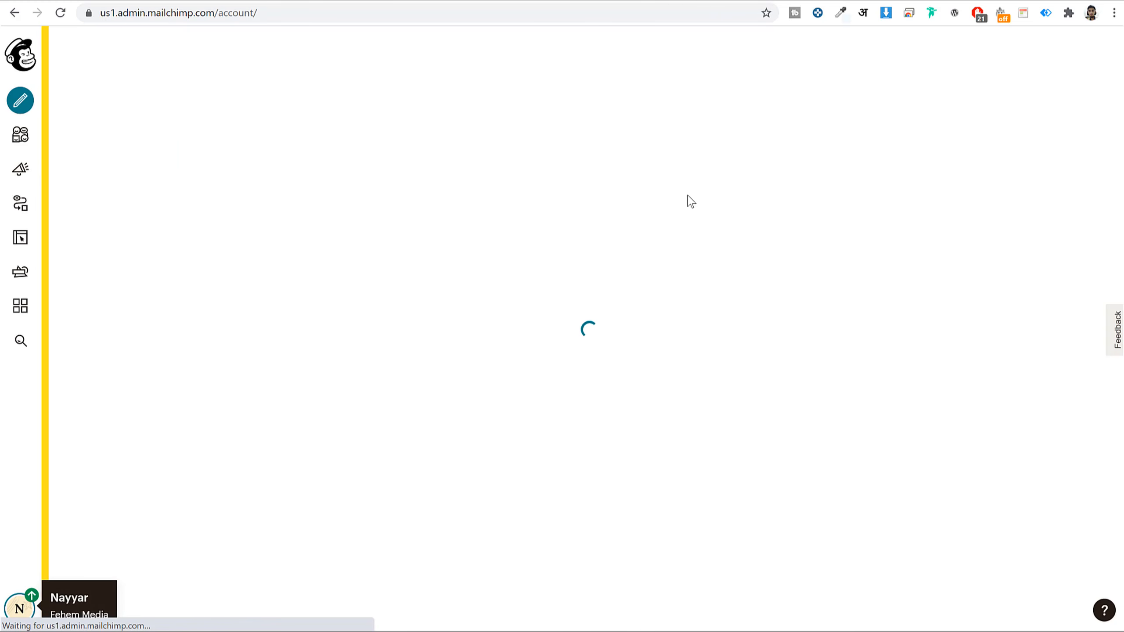
pyautogui.click(397, 164)
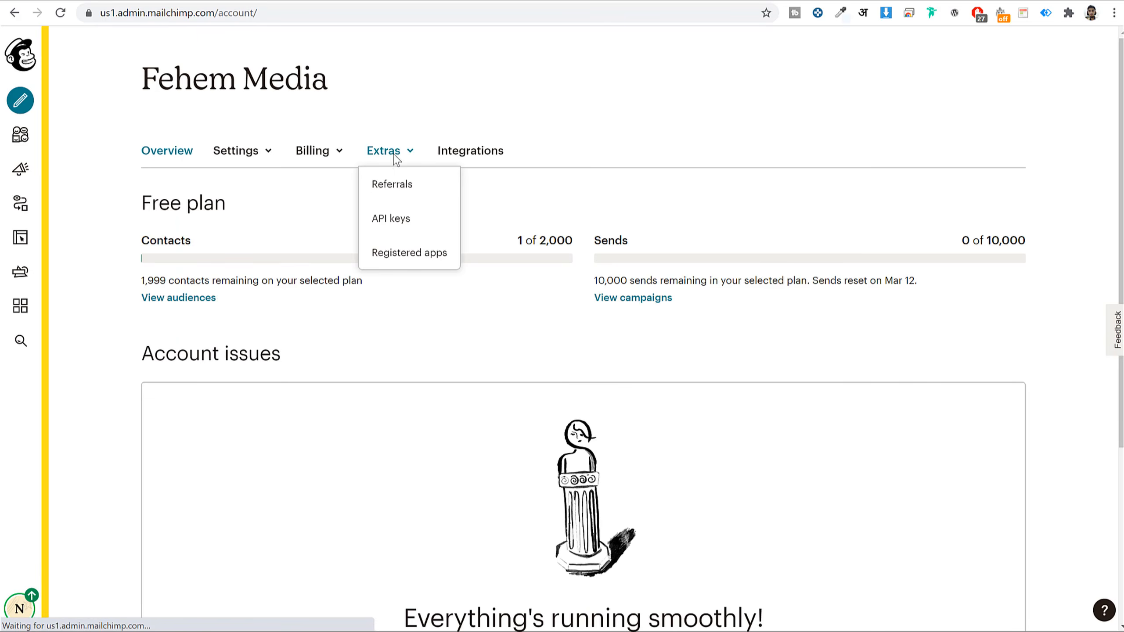
pyautogui.click(388, 222)
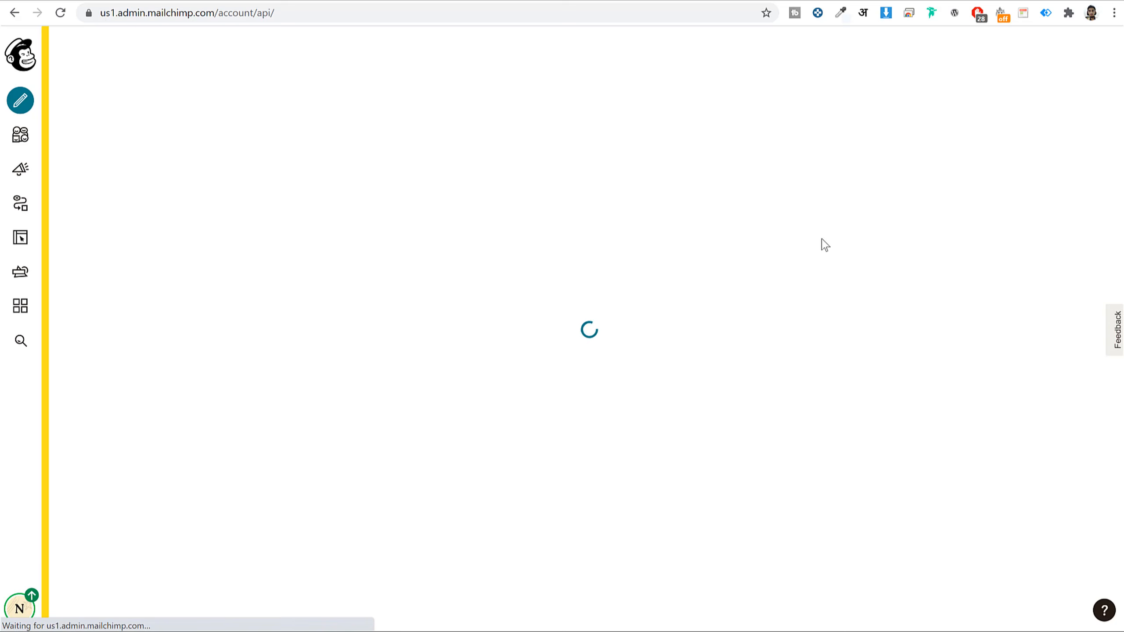
pyautogui.scroll(-5, 677, 384)
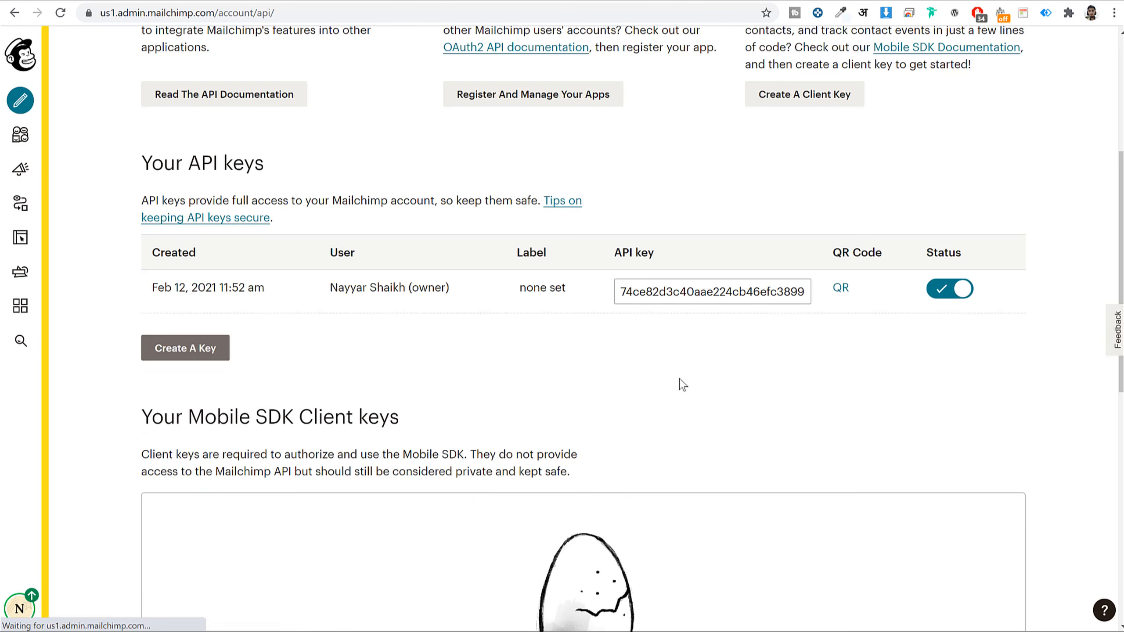
# - Copy the Mailchimp API key and paste it into Hustle's API Key field
pyautogui.rightClick(701, 293)
pyautogui.click(673, 298)
pyautogui.tripleClick(674, 298)
pyautogui.hotkey('ctrl', 'c')
pyautogui.rightClick(674, 297)
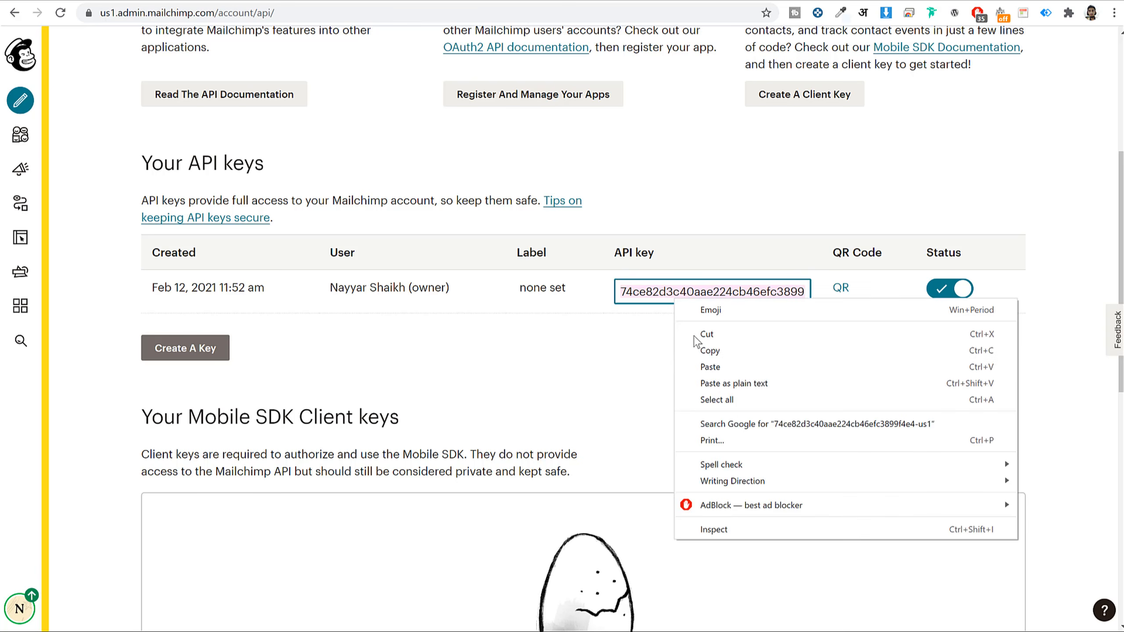
pyautogui.click(724, 350)
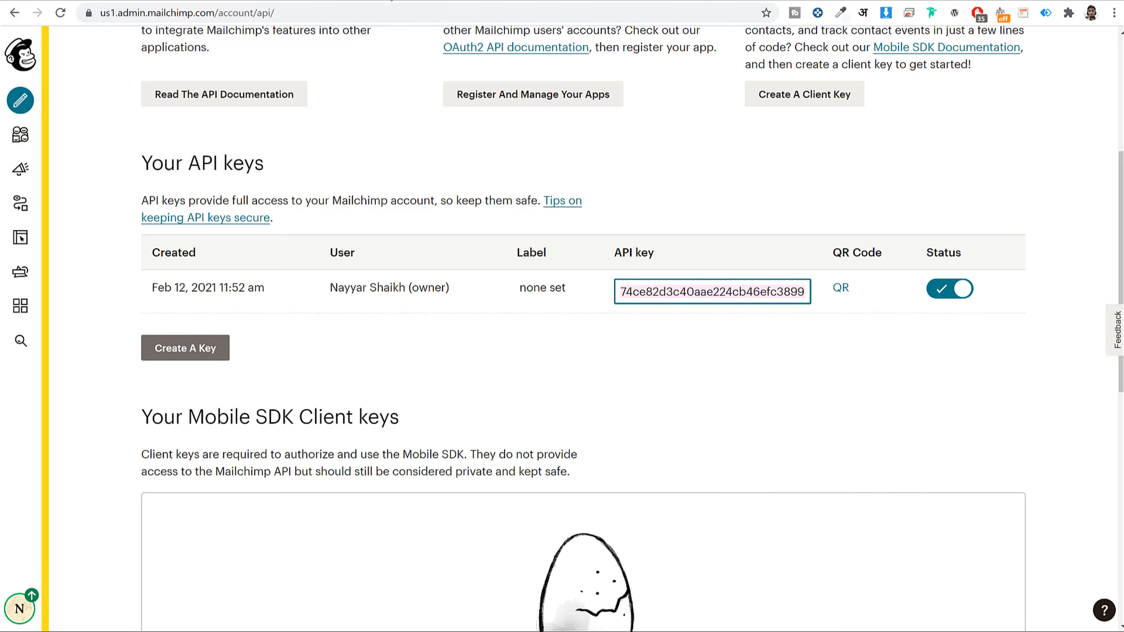
pyautogui.click(391, 0)
pyautogui.hotkey('ctrl', 'v')
# - Enter 'SEO Newsletter' as the identifier and connect the Mailchimp account
pyautogui.click(626, 404)
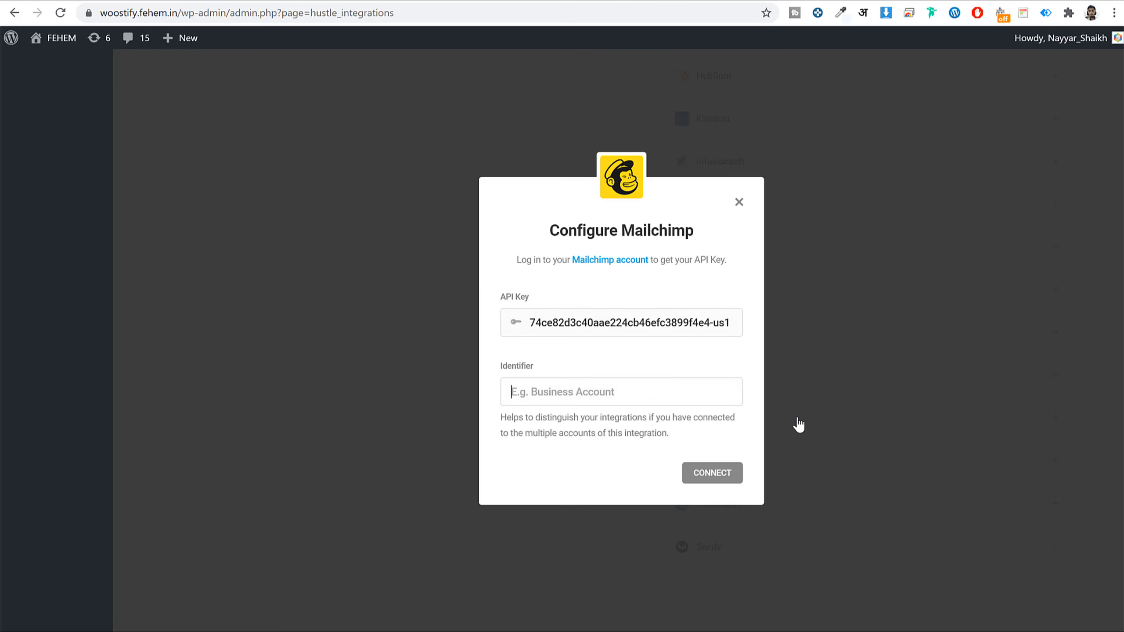
pyautogui.write('SE')
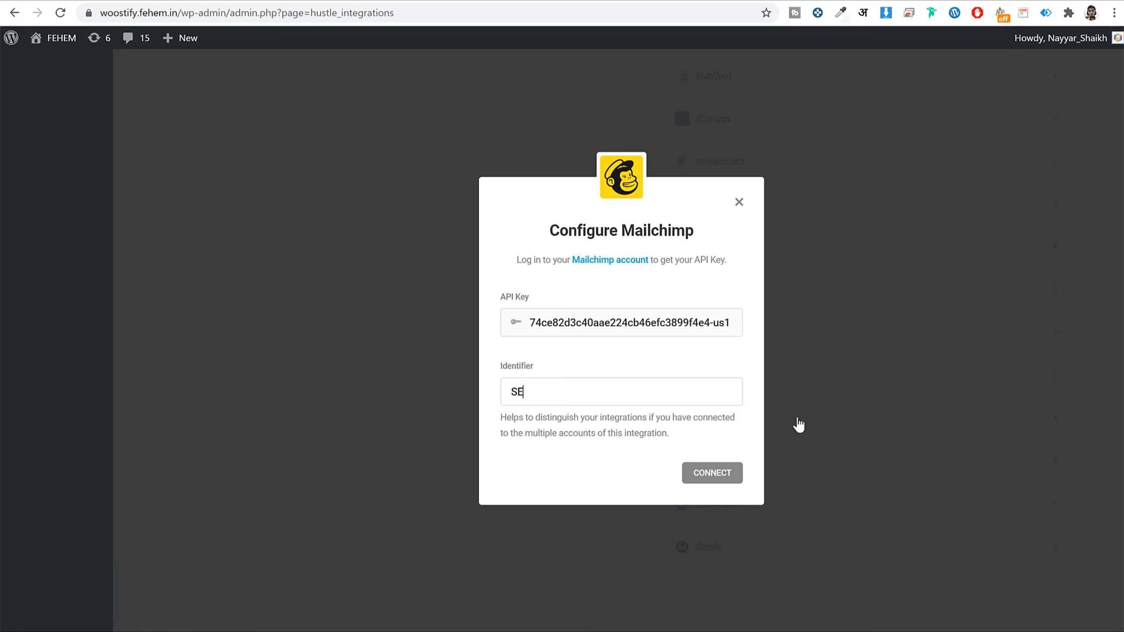
pyautogui.press('BackSpace')
pyautogui.write('S')
pyautogui.click(712, 474)
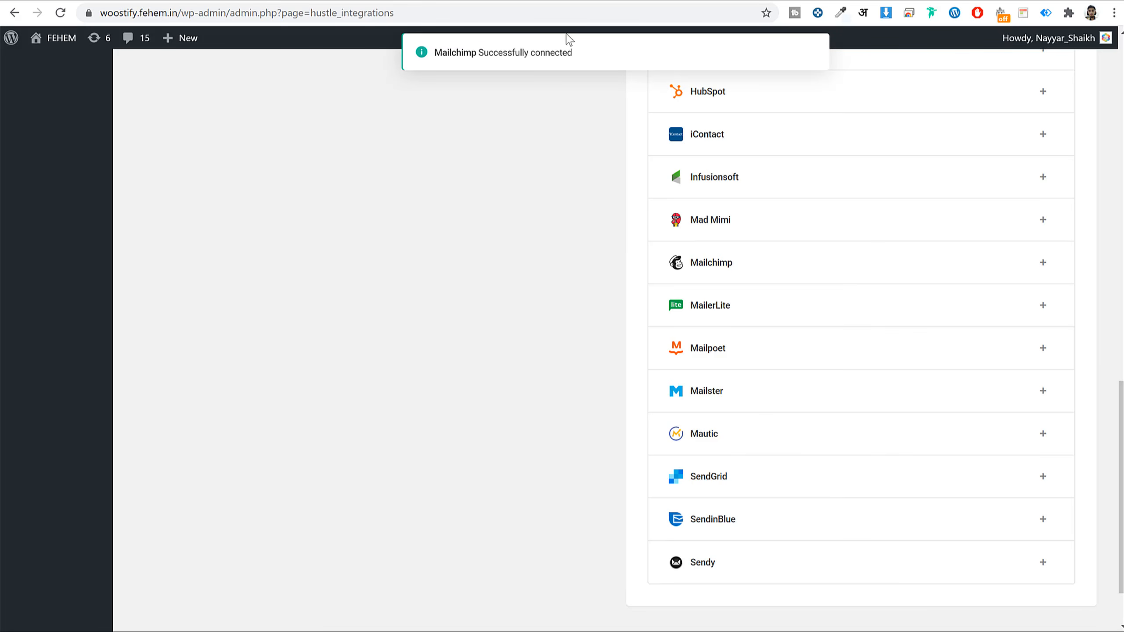
pyautogui.scroll(10, 614, 142)
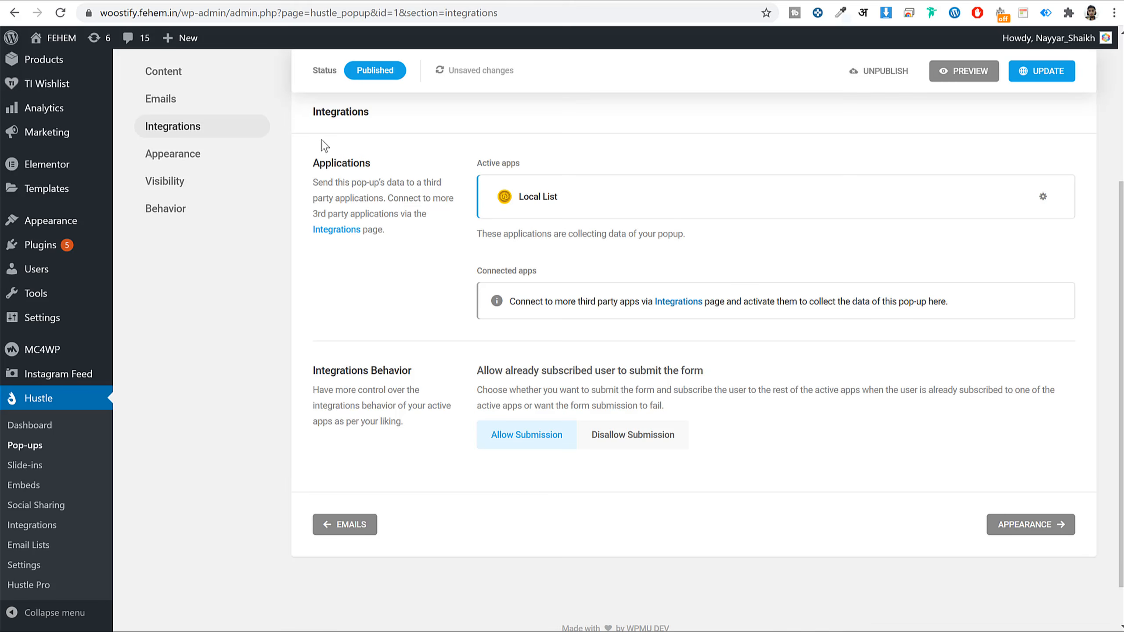
# - Save the pop-up's pending changes instead of reloading the editor
pyautogui.click(60, 12)
pyautogui.click(687, 94)
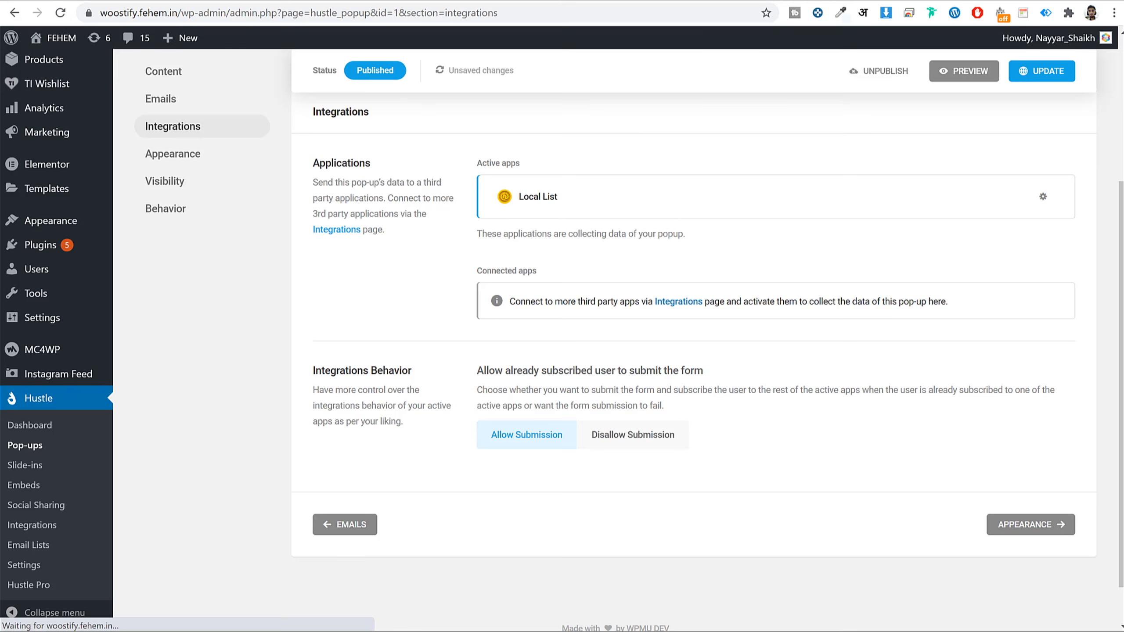
pyautogui.click(1063, 71)
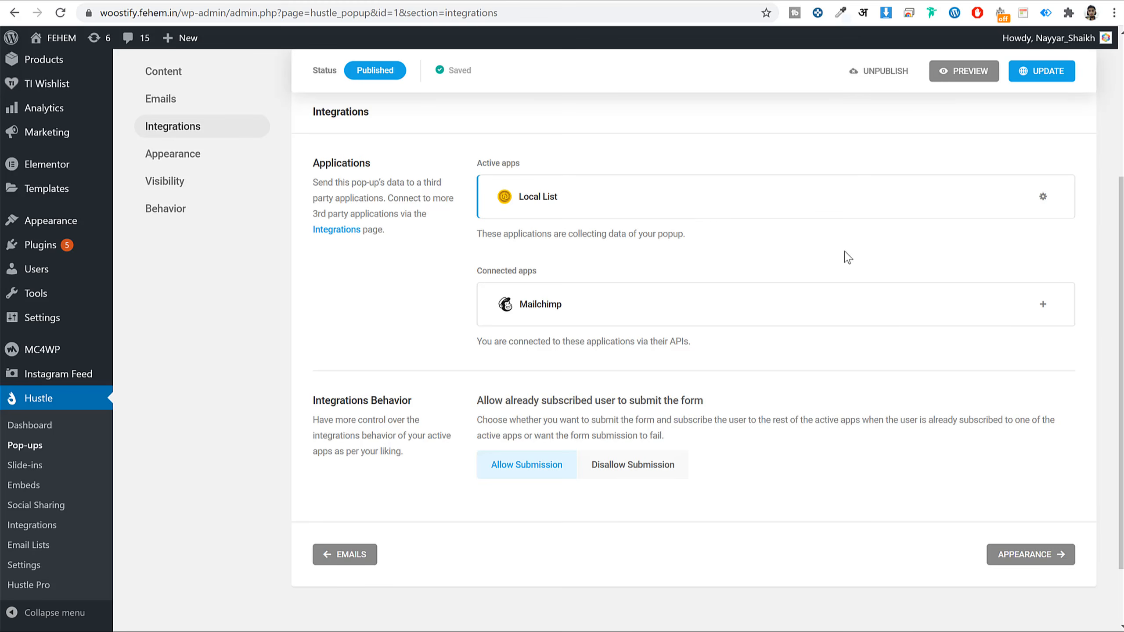
# - Add the BloggDude - SEO Newsletter Mailchimp list with automatic opt-in enabled and no tags
pyautogui.click(1043, 306)
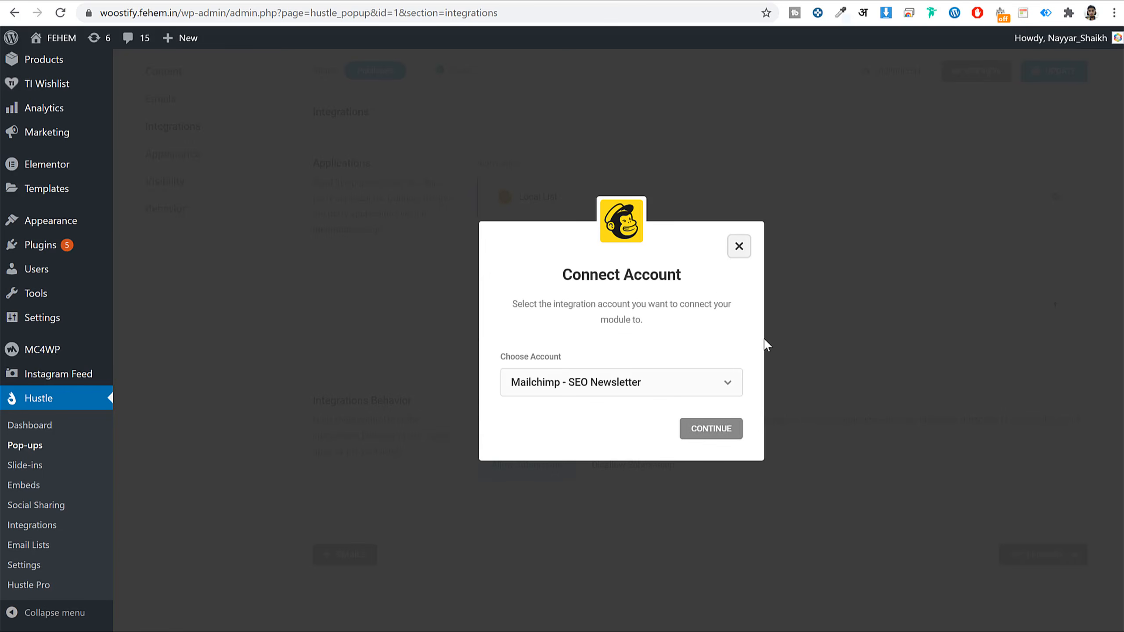
pyautogui.click(644, 391)
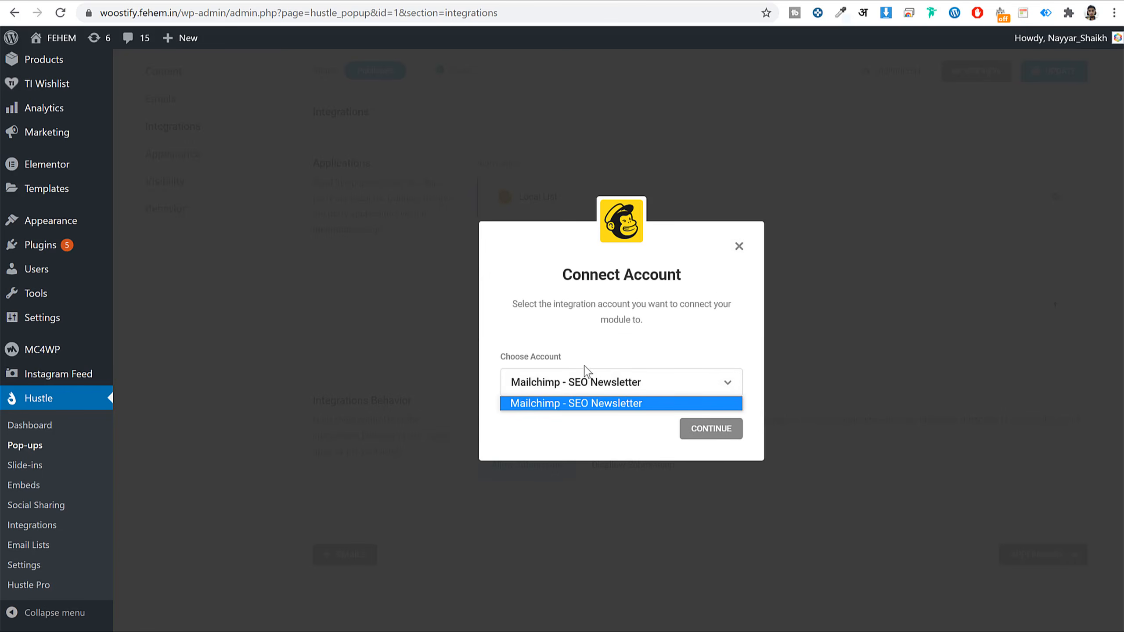
pyautogui.click(711, 429)
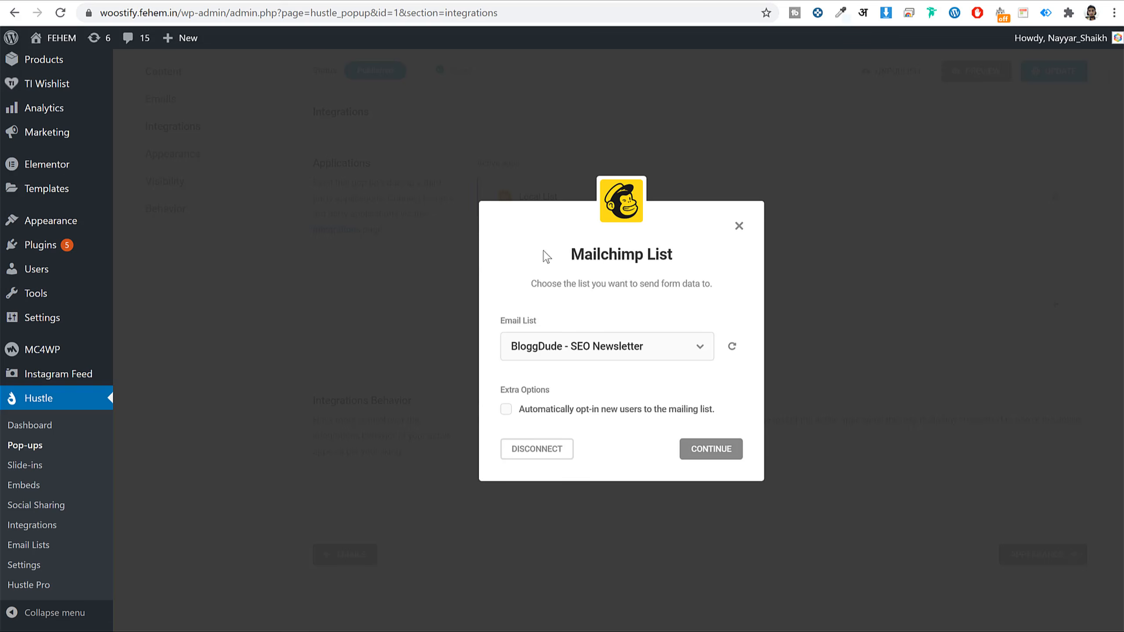
pyautogui.click(566, 409)
pyautogui.click(565, 413)
pyautogui.click(598, 416)
pyautogui.click(506, 411)
pyautogui.click(507, 416)
pyautogui.click(559, 418)
pyautogui.click(711, 448)
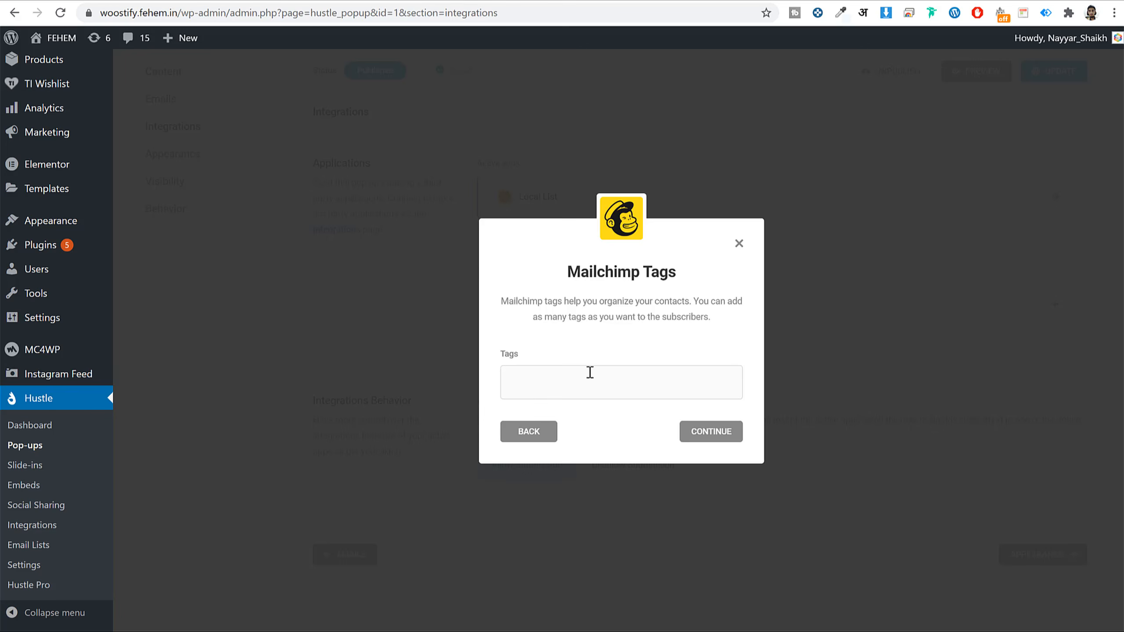
pyautogui.click(711, 432)
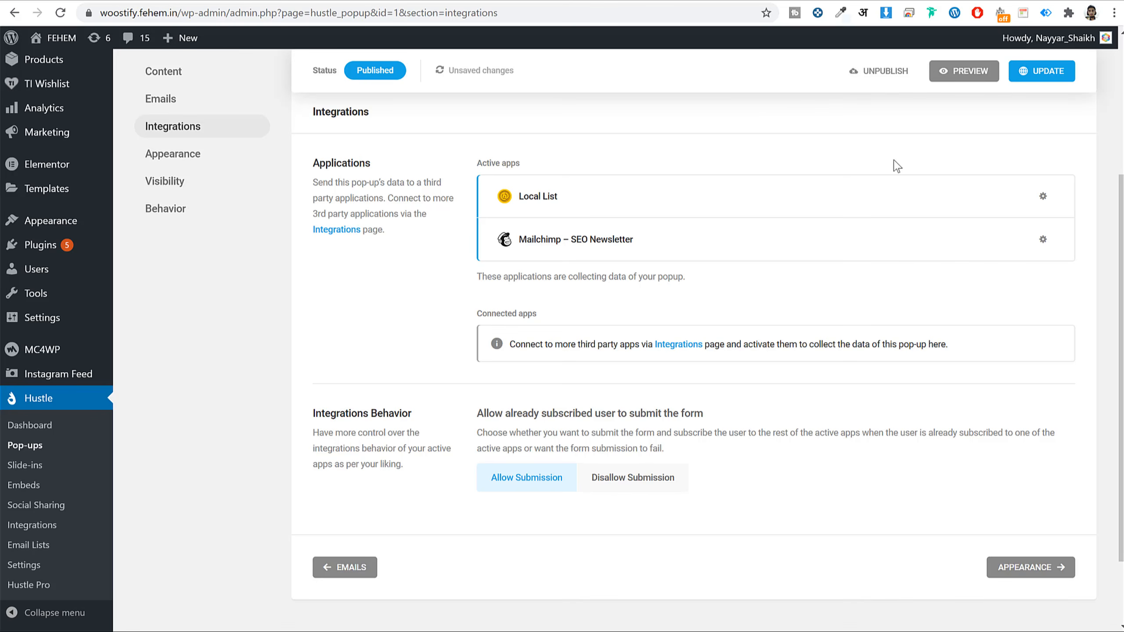
# - Update the pop-up, then keep the Compact layout after trying Opt-in Focus
pyautogui.click(1048, 78)
pyautogui.click(1034, 569)
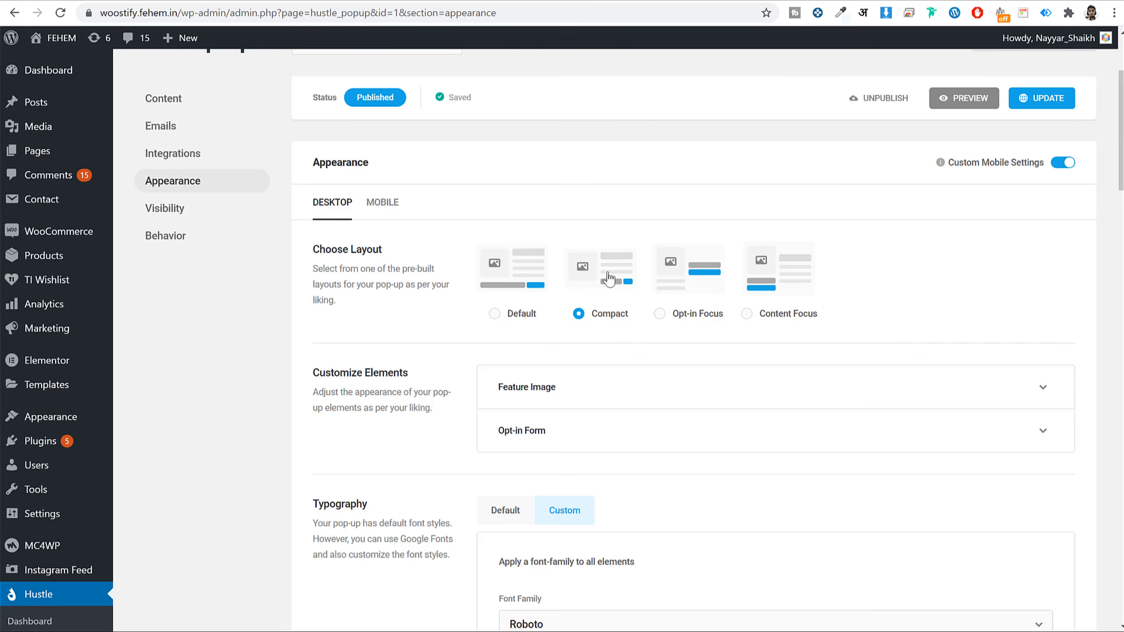
pyautogui.click(697, 316)
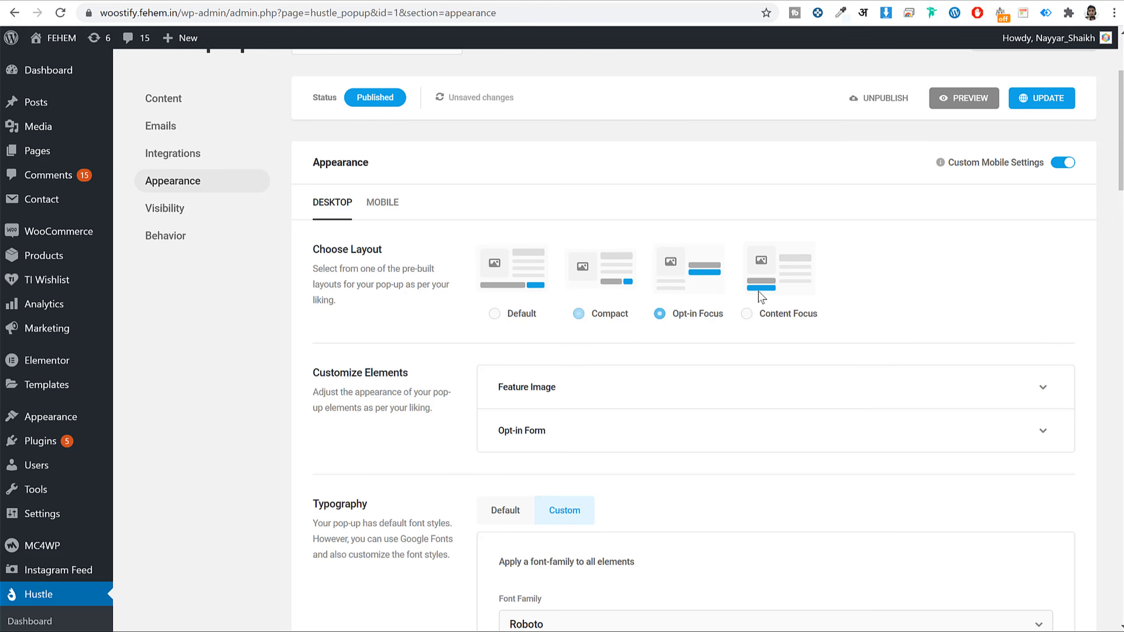
pyautogui.click(613, 317)
# - Review the remaining appearance settings and continue to the Visibility rules
pyautogui.scroll(-2, 839, 354)
pyautogui.scroll(-2, 839, 354)
pyautogui.scroll(-3, 819, 345)
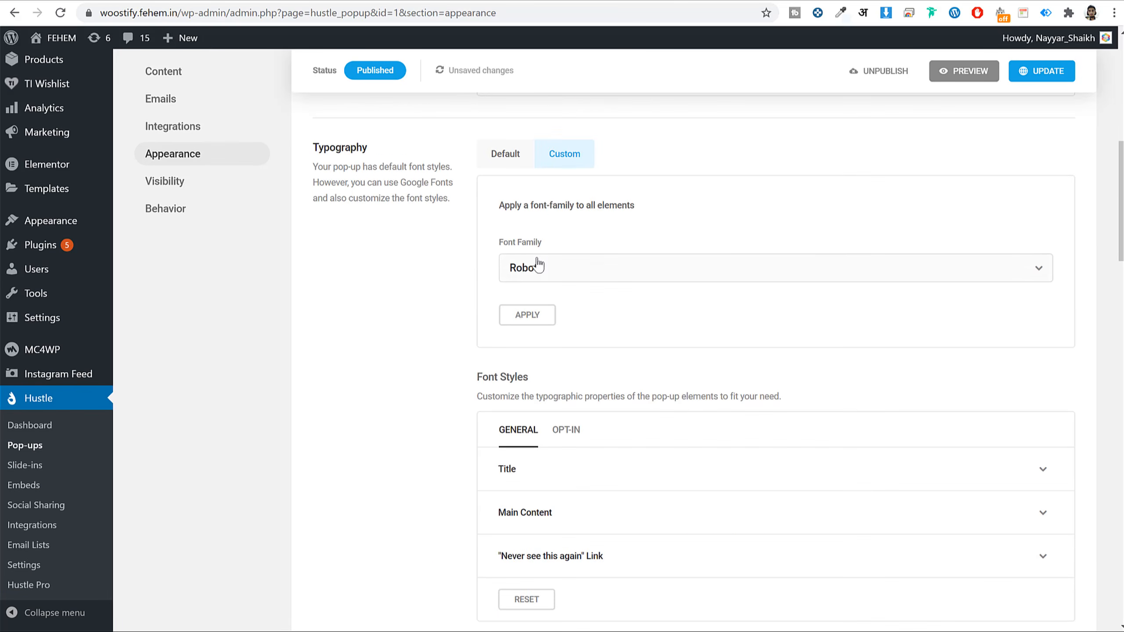
pyautogui.scroll(-4, 734, 299)
pyautogui.scroll(-6, 741, 328)
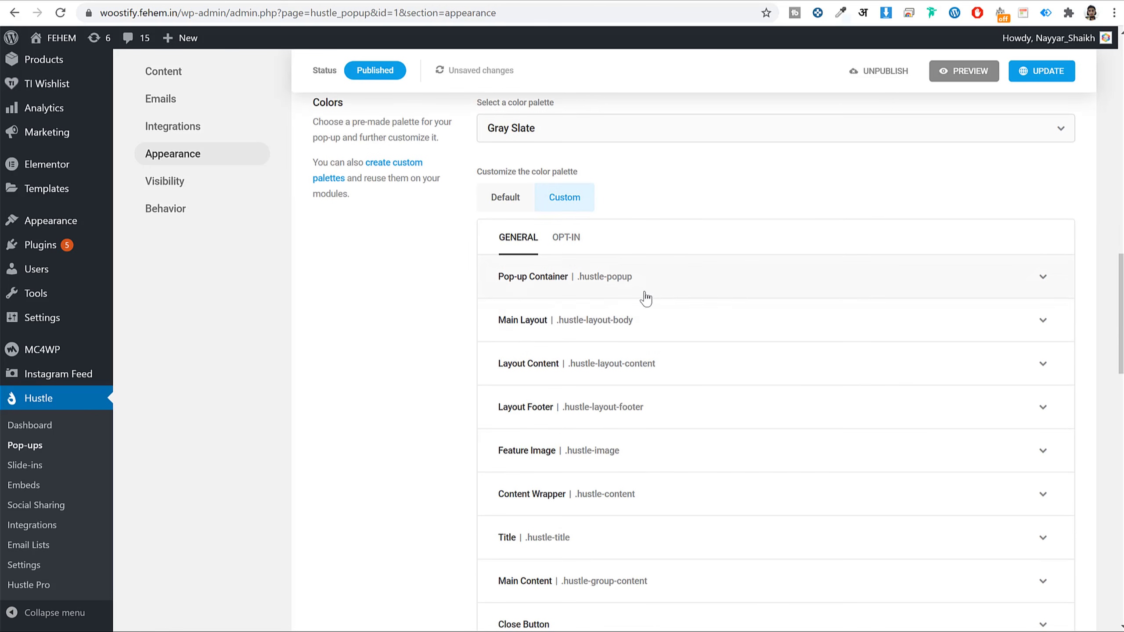
pyautogui.scroll(-12, 645, 296)
pyautogui.scroll(7, 594, 244)
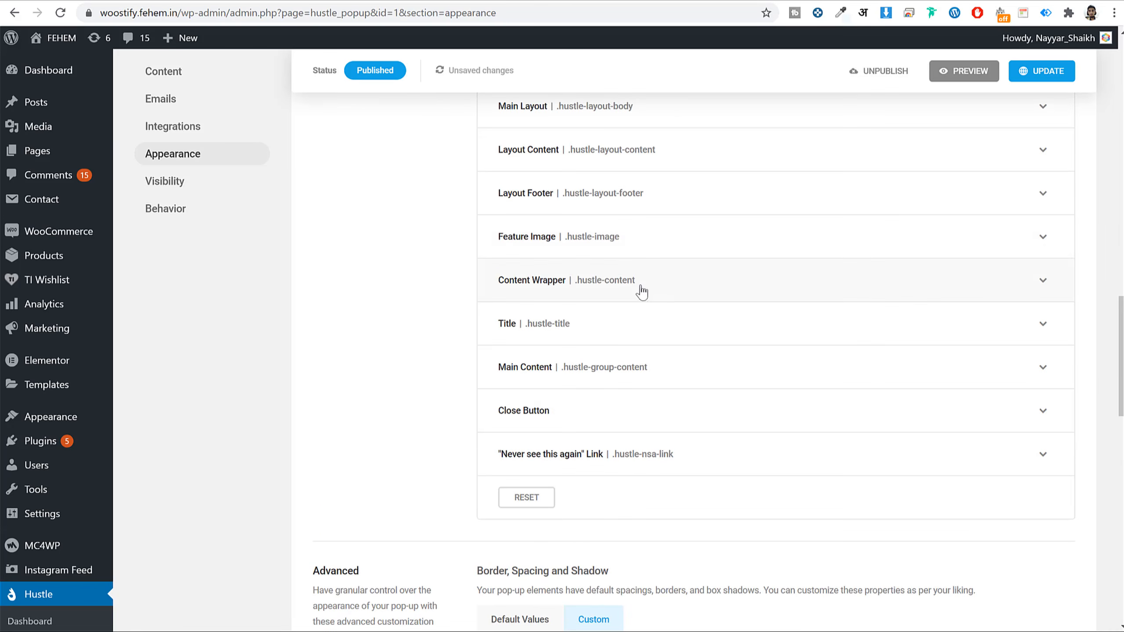
pyautogui.scroll(-12, 686, 288)
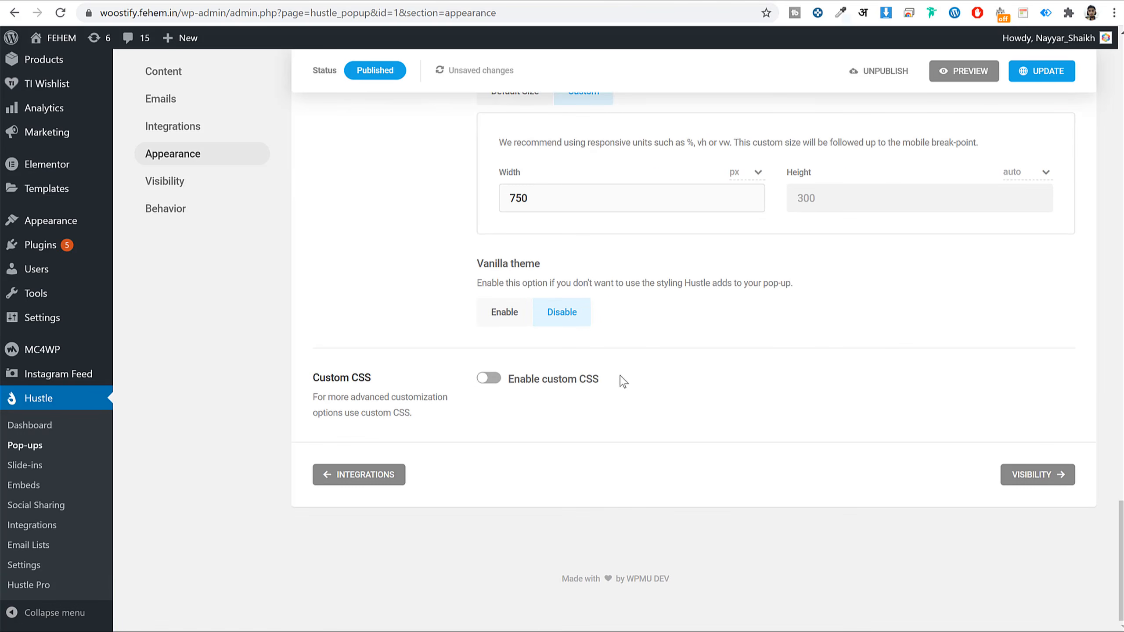
pyautogui.click(1037, 475)
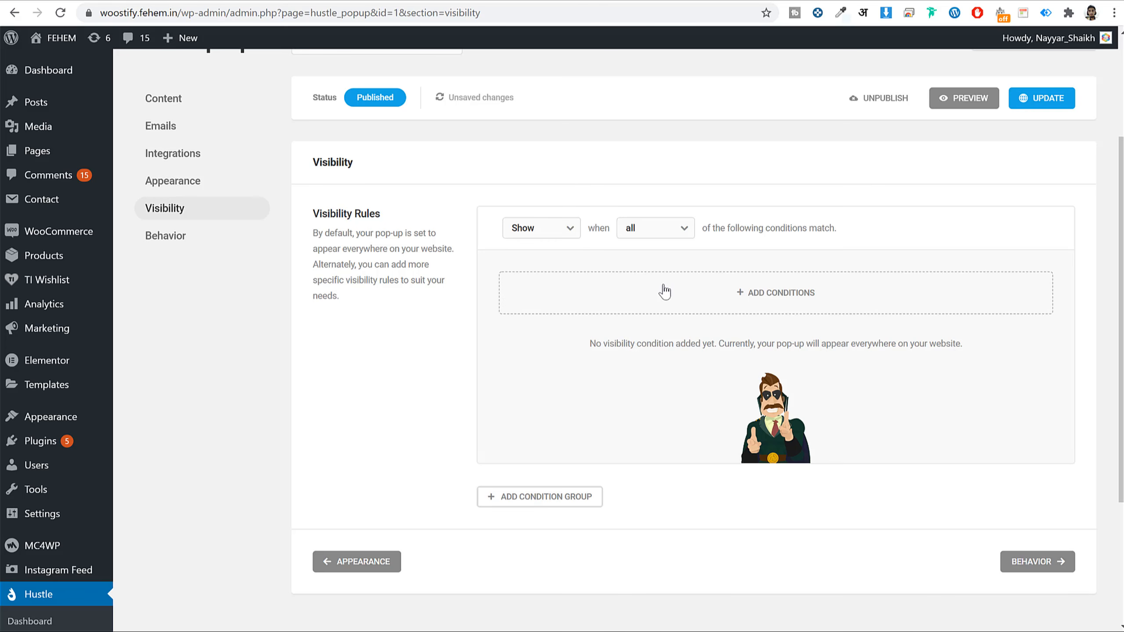
pyautogui.click(735, 300)
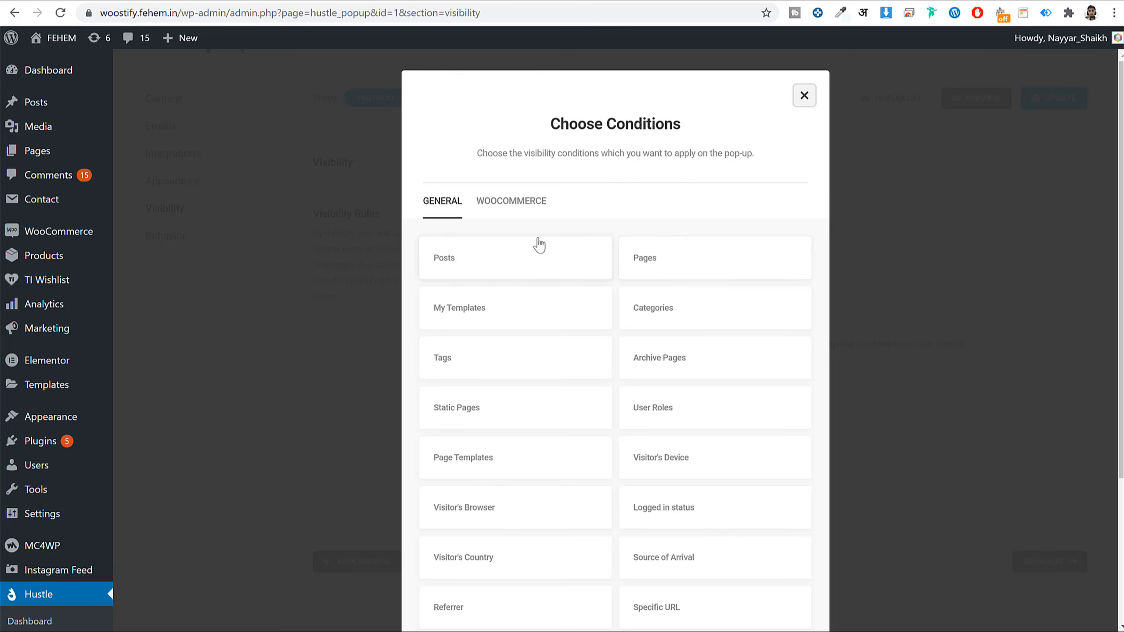
pyautogui.click(537, 262)
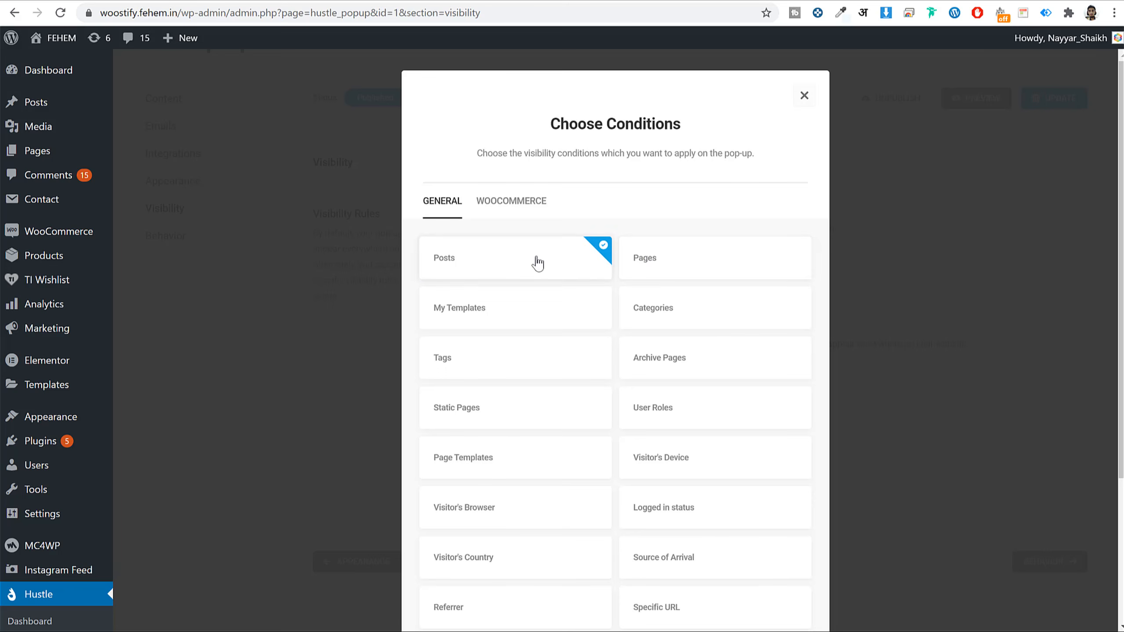
pyautogui.scroll(-5, 780, 310)
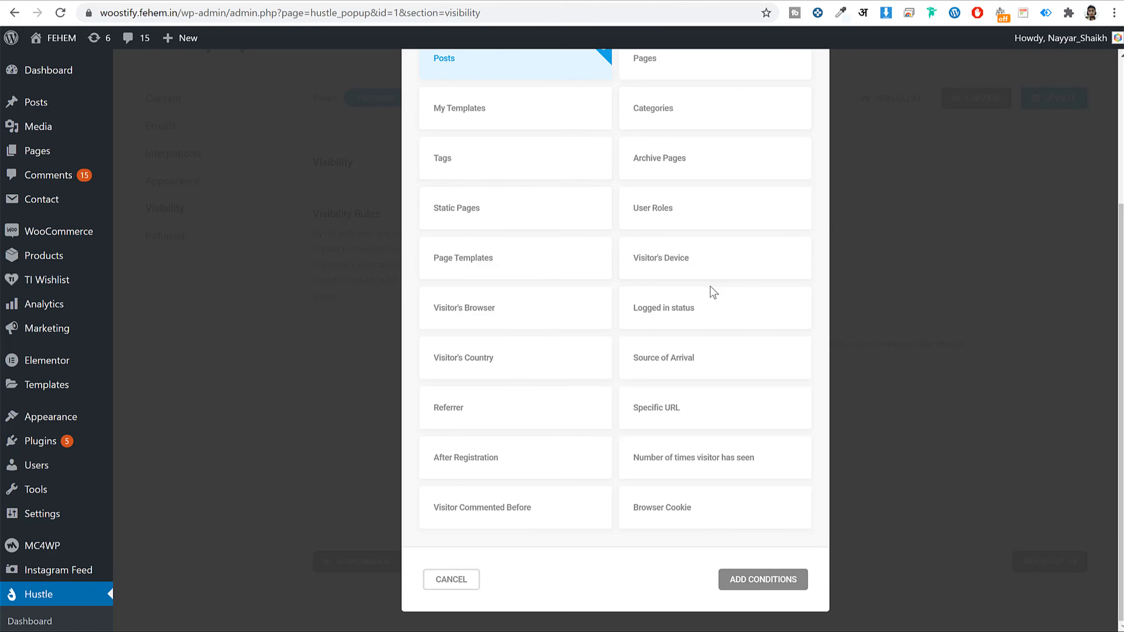
pyautogui.scroll(2, 710, 292)
pyautogui.scroll(-2, 539, 230)
pyautogui.scroll(3, 661, 483)
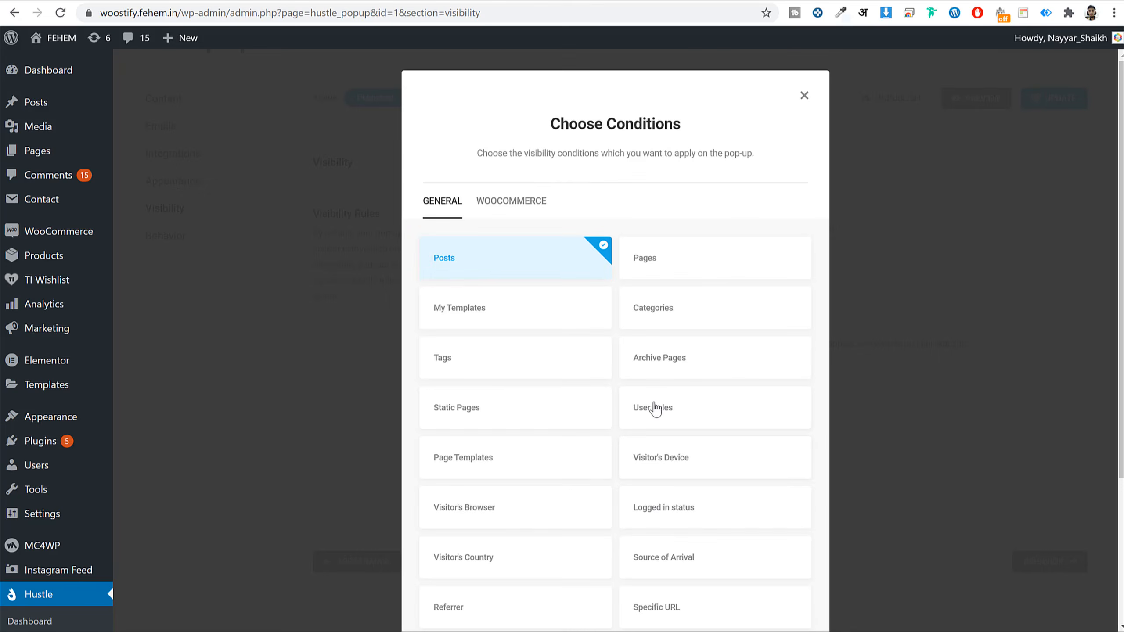
pyautogui.click(520, 203)
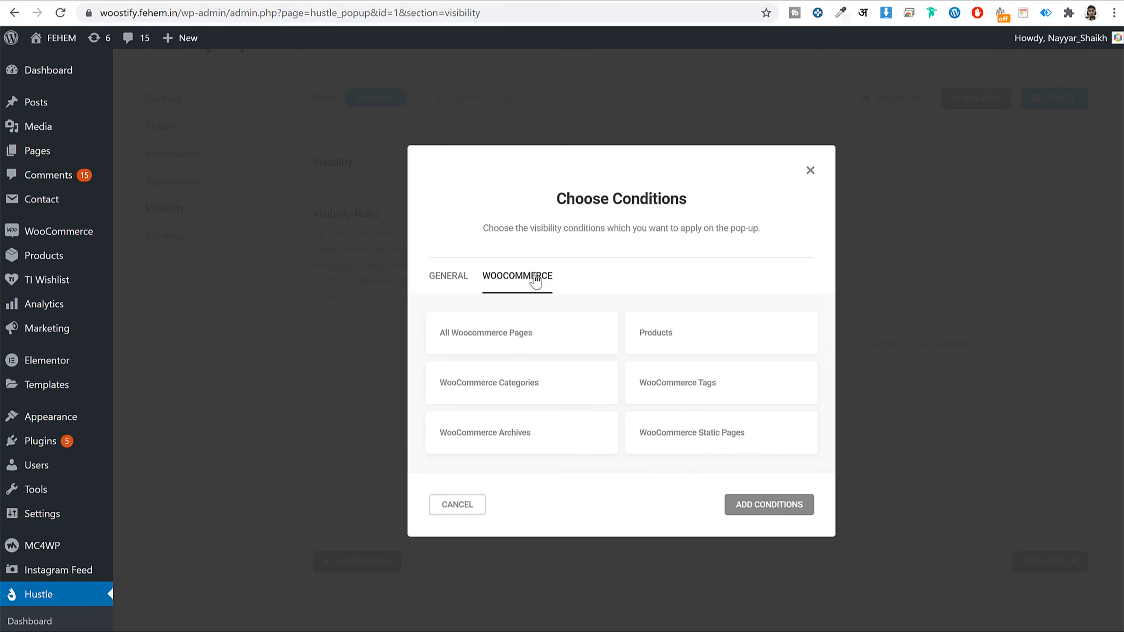
pyautogui.click(664, 337)
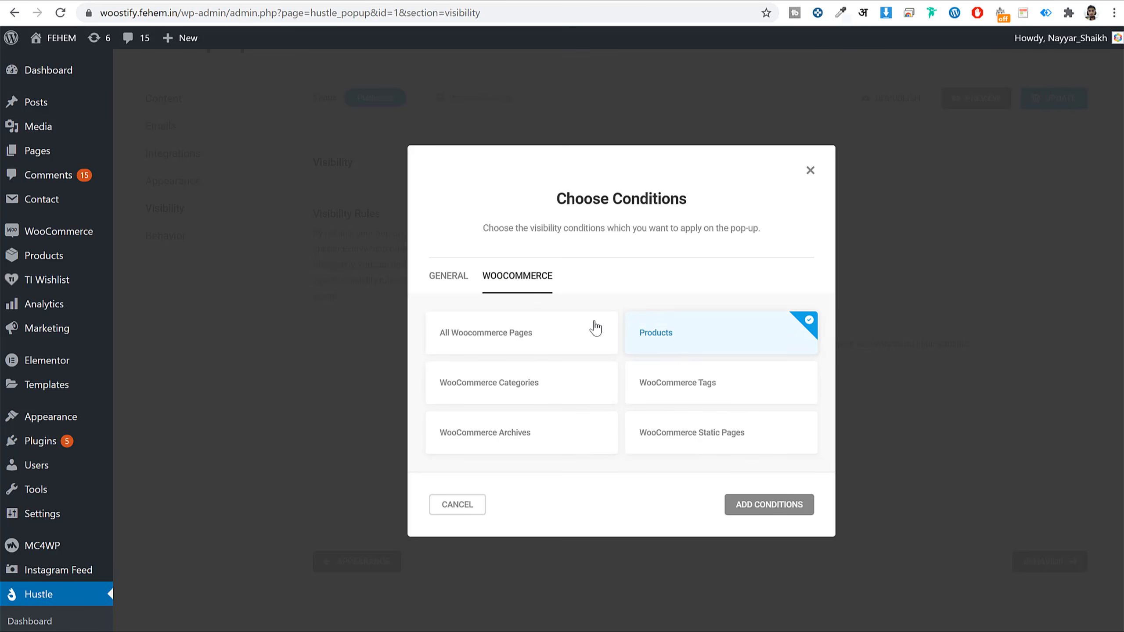
pyautogui.click(450, 281)
pyautogui.click(496, 206)
pyautogui.click(778, 507)
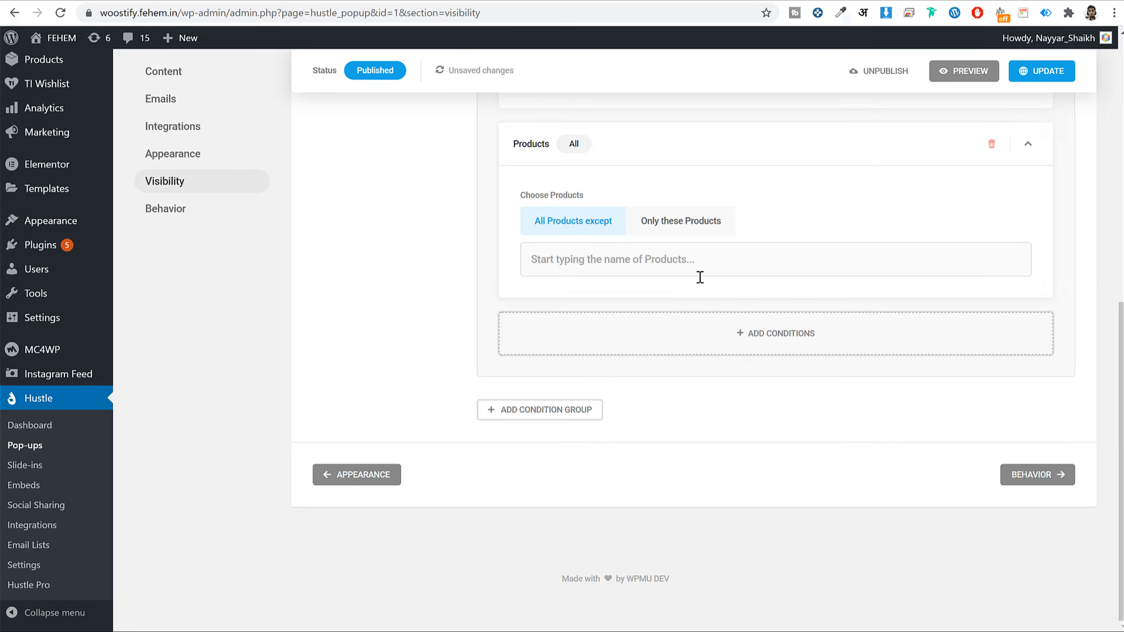
pyautogui.scroll(10, 700, 279)
pyautogui.scroll(-5, 678, 307)
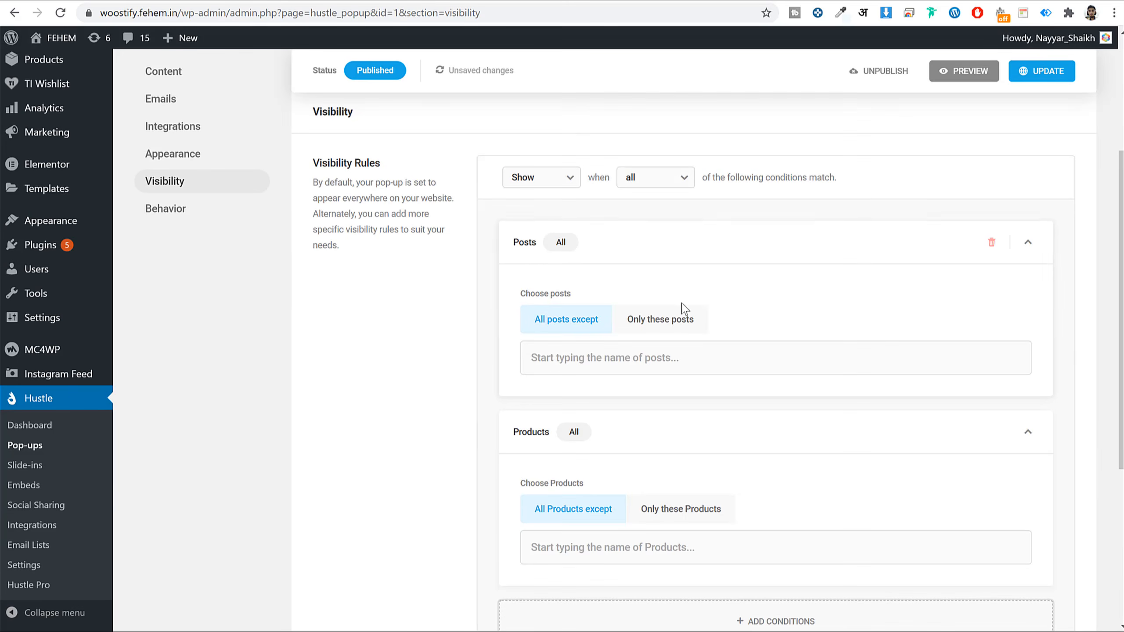
pyautogui.scroll(-6, 594, 276)
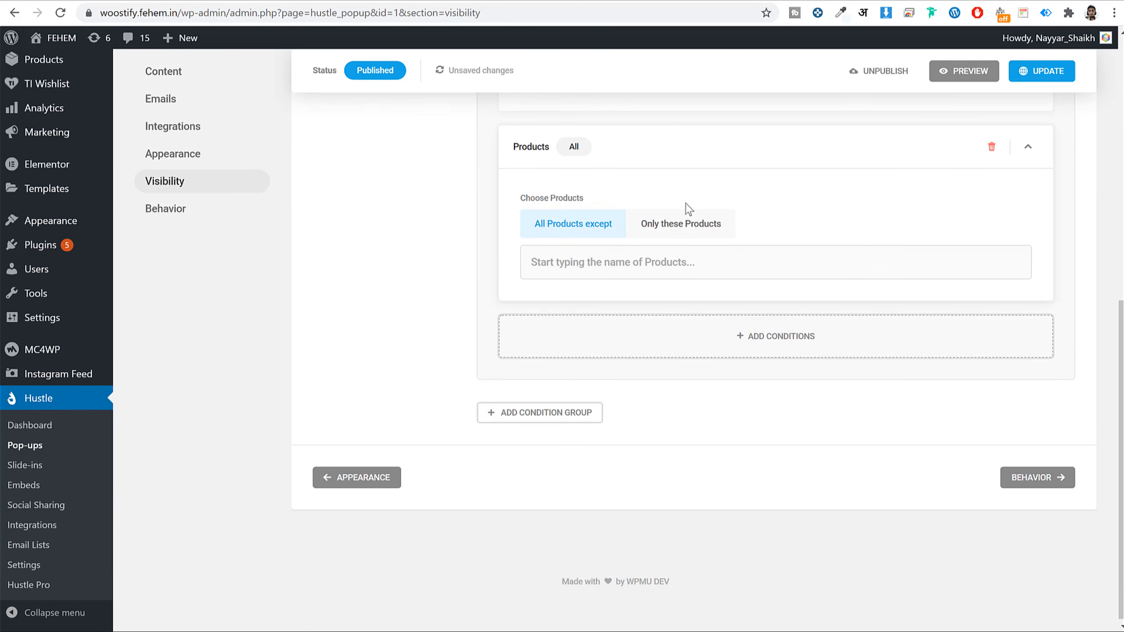
pyautogui.scroll(6, 685, 208)
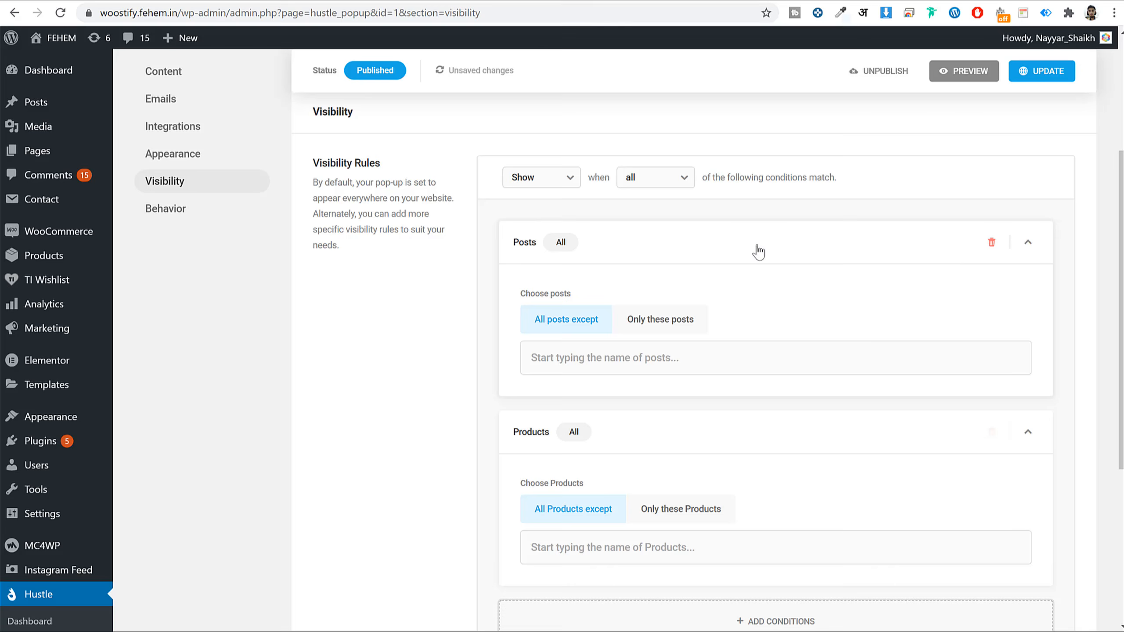
pyautogui.click(990, 242)
pyautogui.click(990, 243)
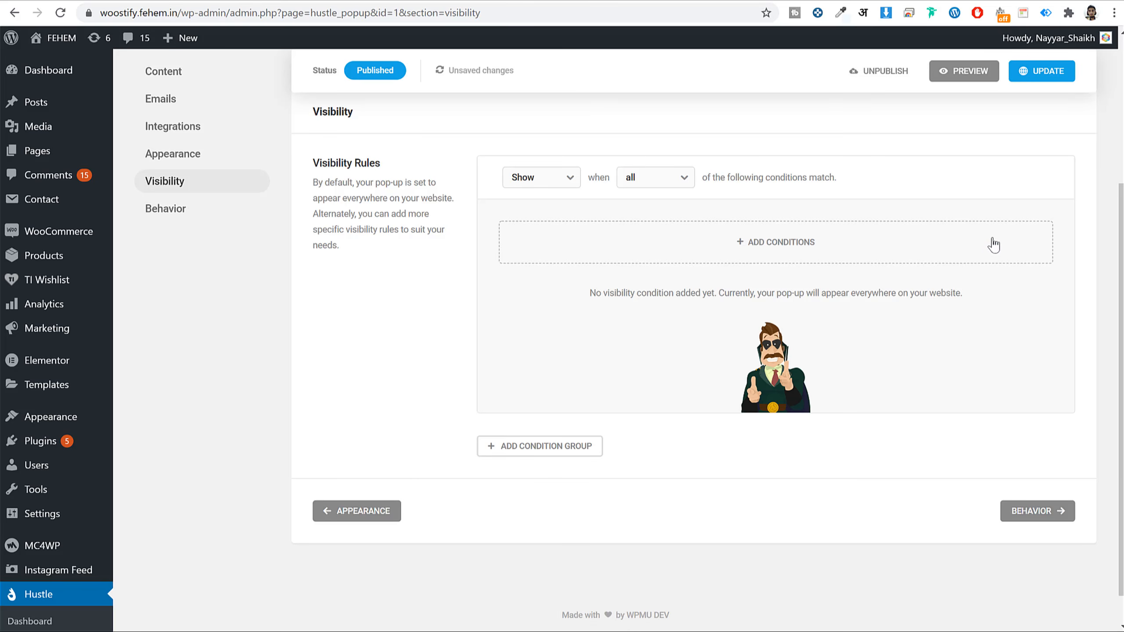
pyautogui.moveTo(359, 181); pyautogui.dragTo(408, 258)
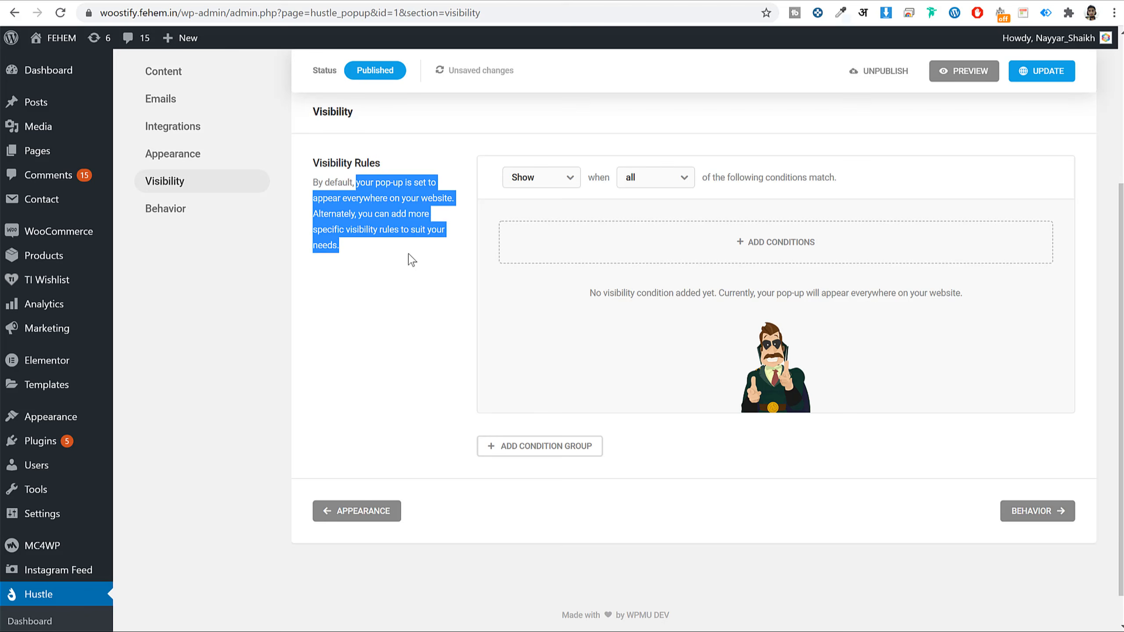
pyautogui.click(408, 259)
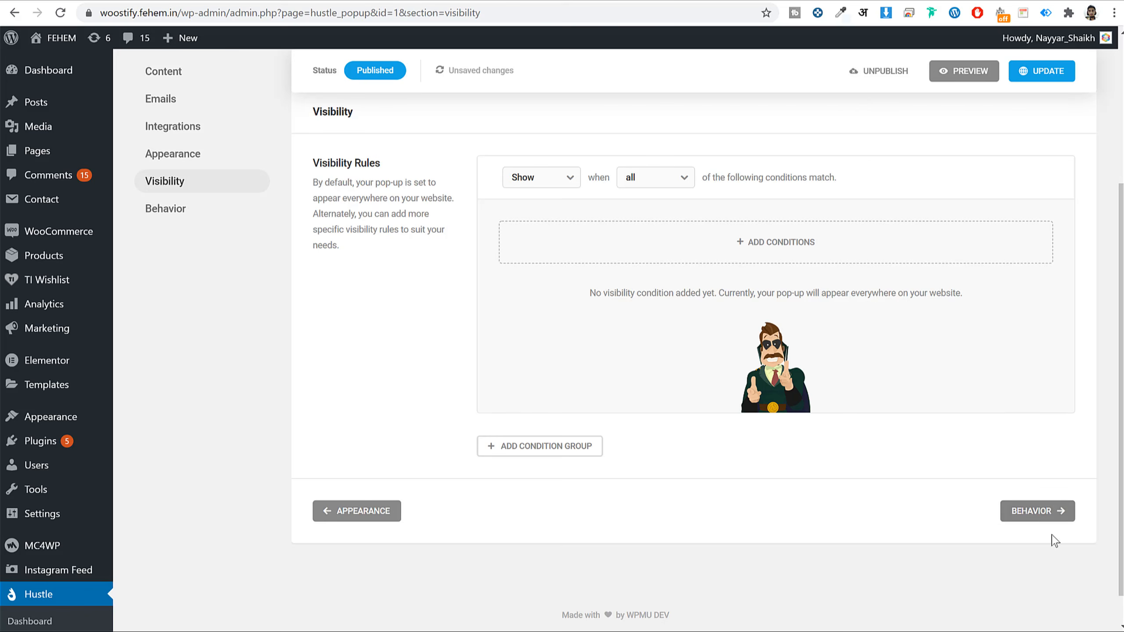
# - In Behavior, enable the scroll and click triggers and set scroll to 50%
pyautogui.click(1034, 510)
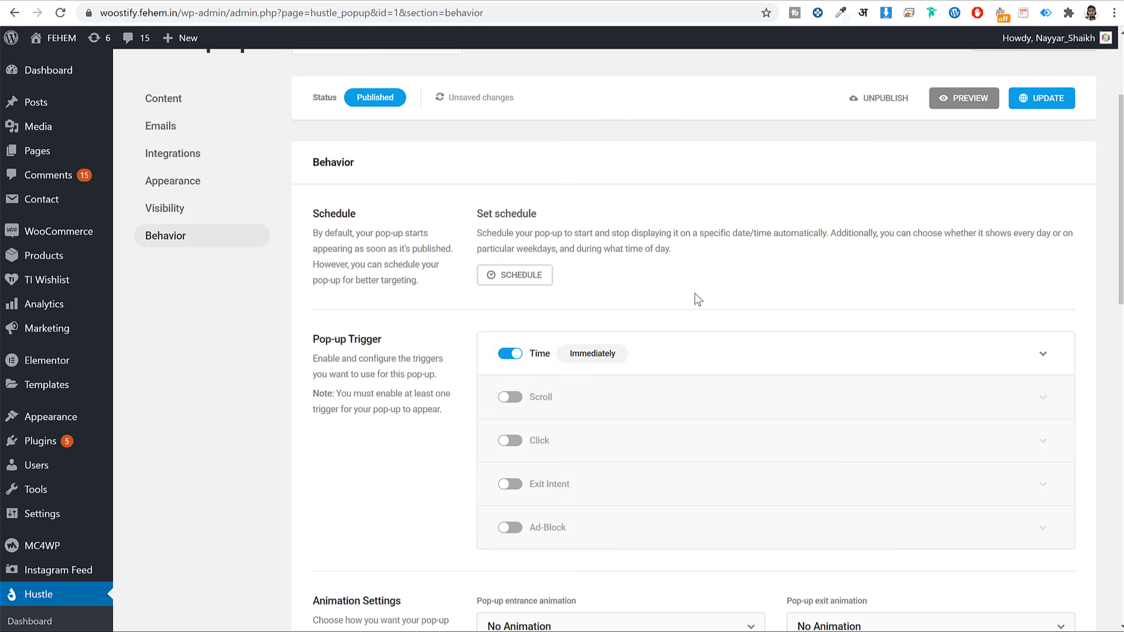
pyautogui.scroll(-3, 703, 306)
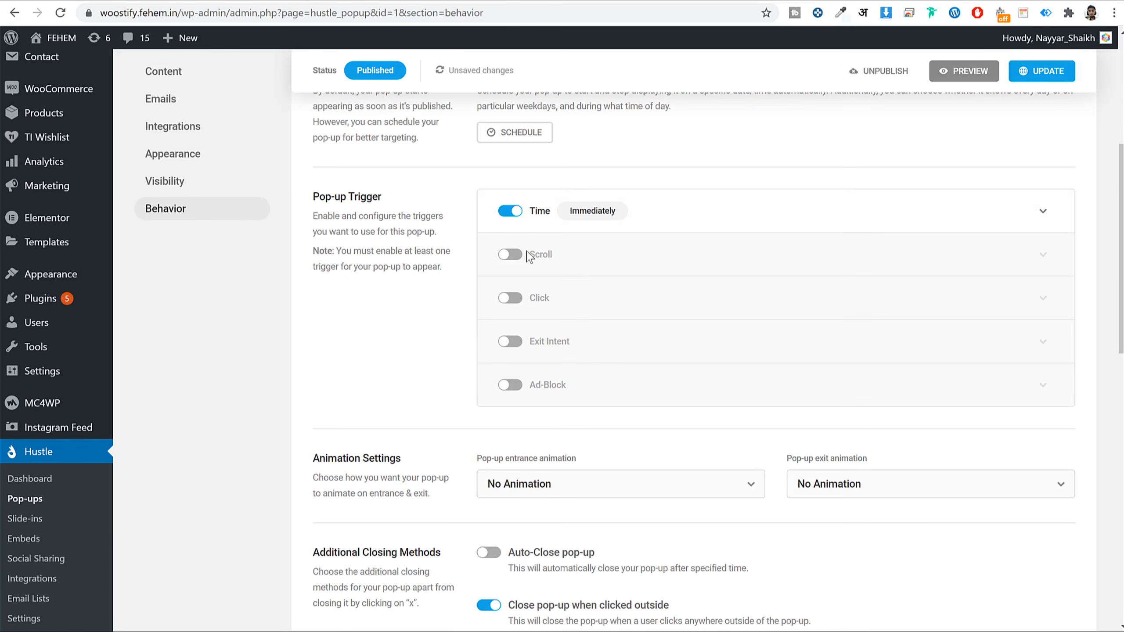
pyautogui.click(511, 255)
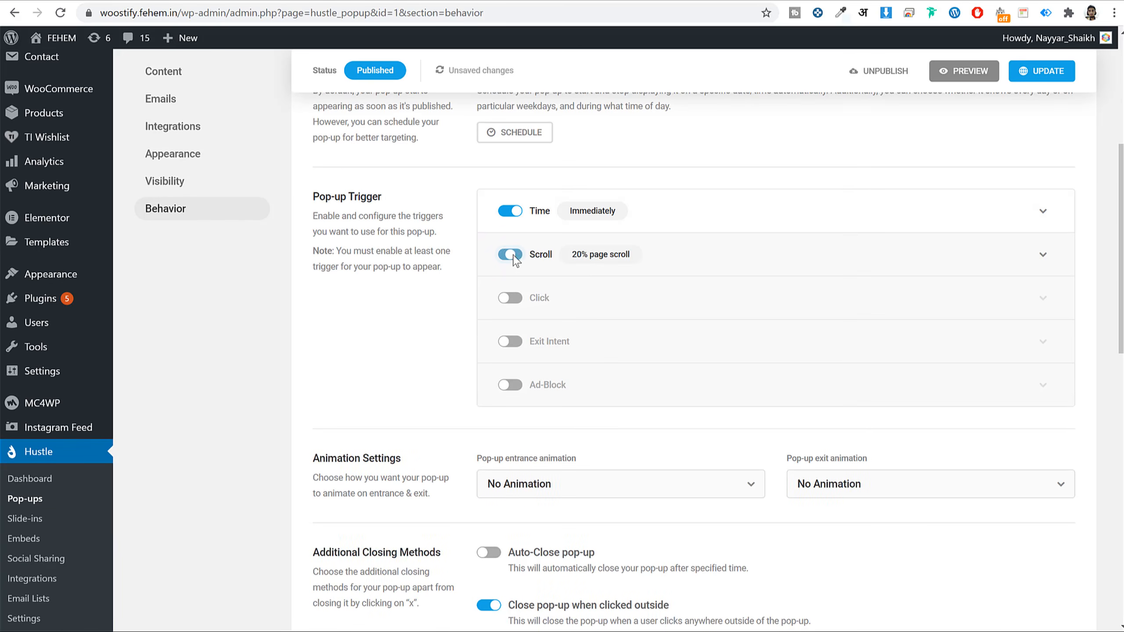
pyautogui.click(511, 299)
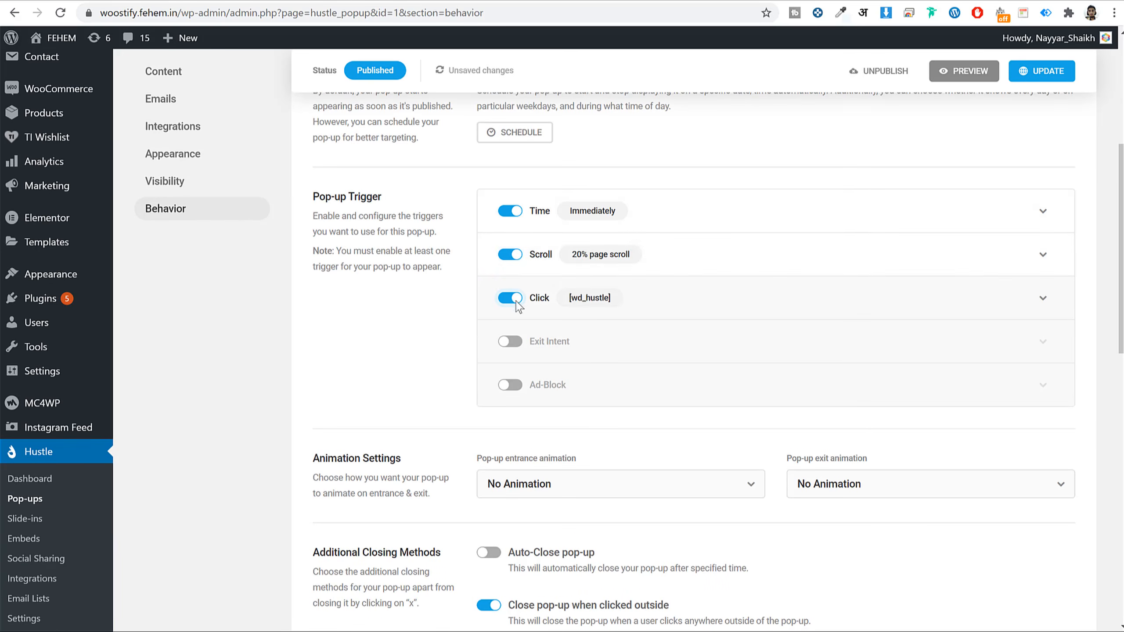
pyautogui.click(584, 259)
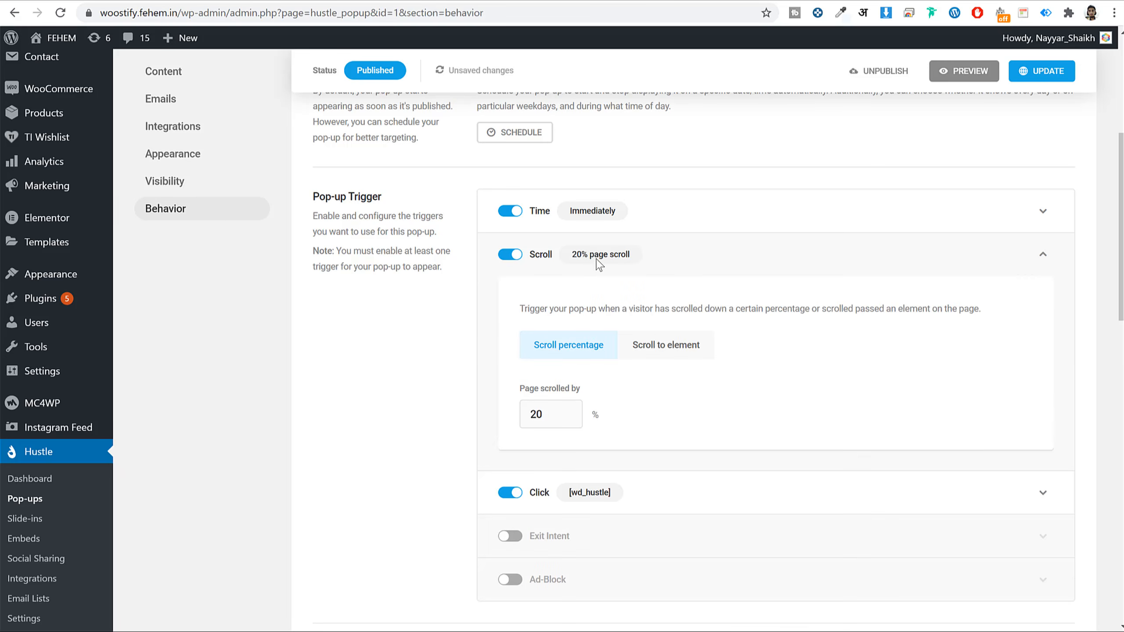
pyautogui.moveTo(553, 420); pyautogui.dragTo(465, 430)
pyautogui.write('50')
pyautogui.click(781, 254)
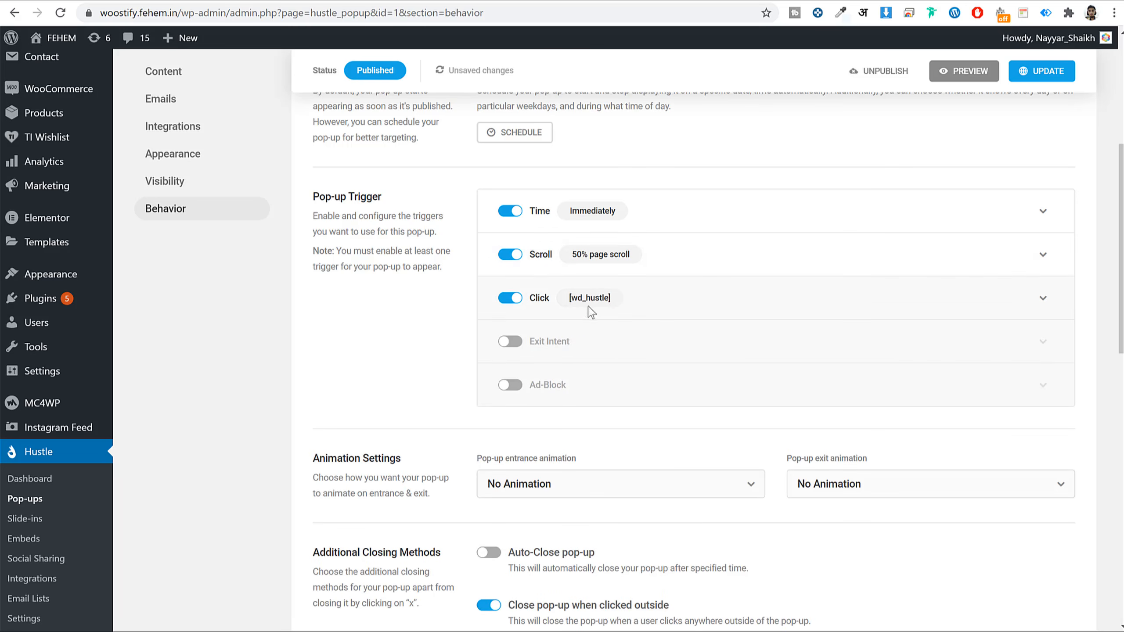
# - Enable Exit Intent and expand its once-per-session, 0-second delay settings
pyautogui.click(512, 347)
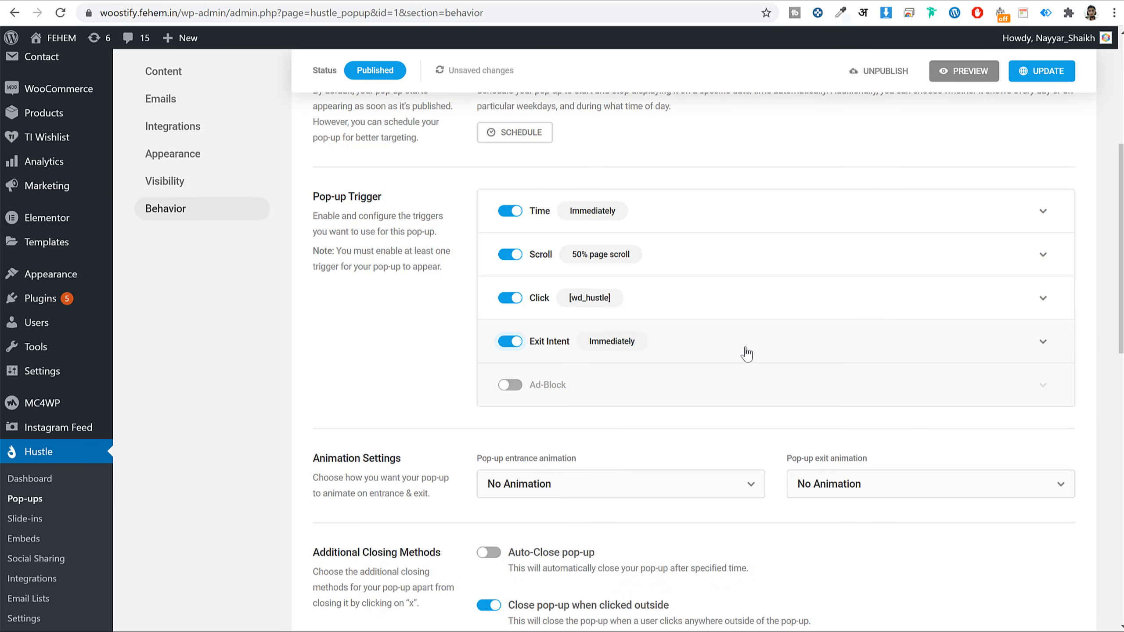
pyautogui.moveTo(573, 348); pyautogui.dragTo(521, 354)
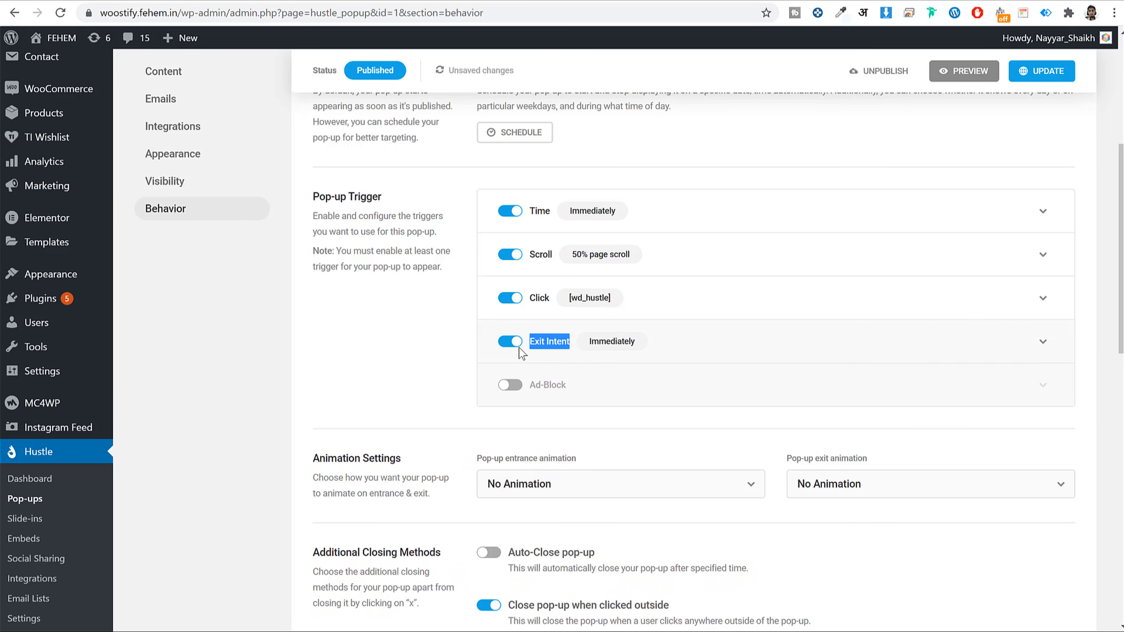
pyautogui.scroll(-5, 759, 367)
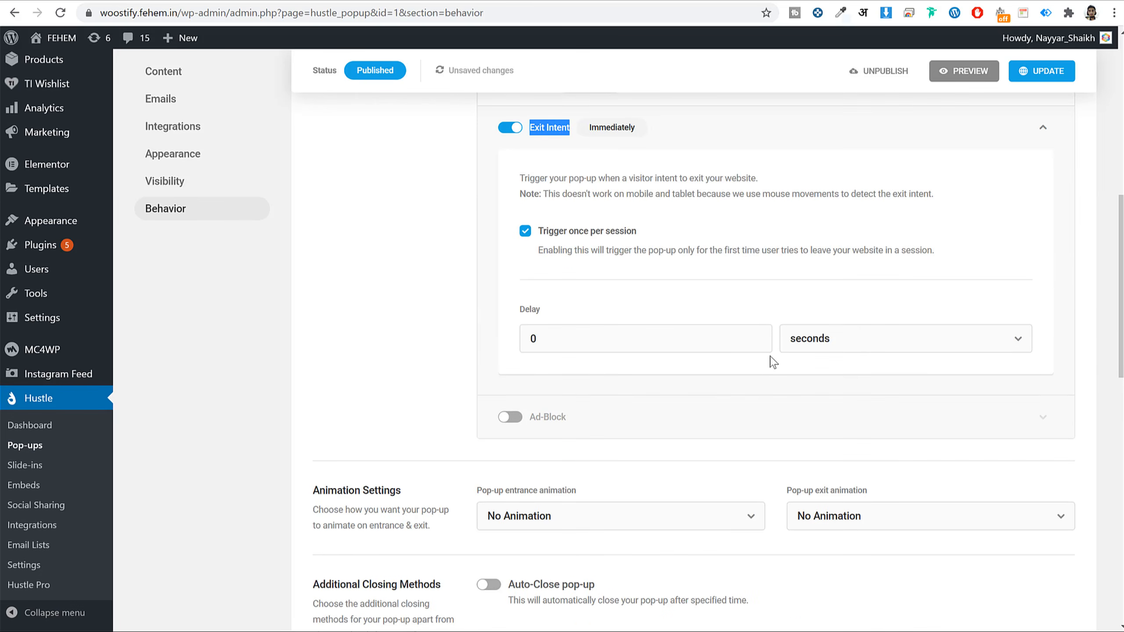
pyautogui.scroll(3, 808, 356)
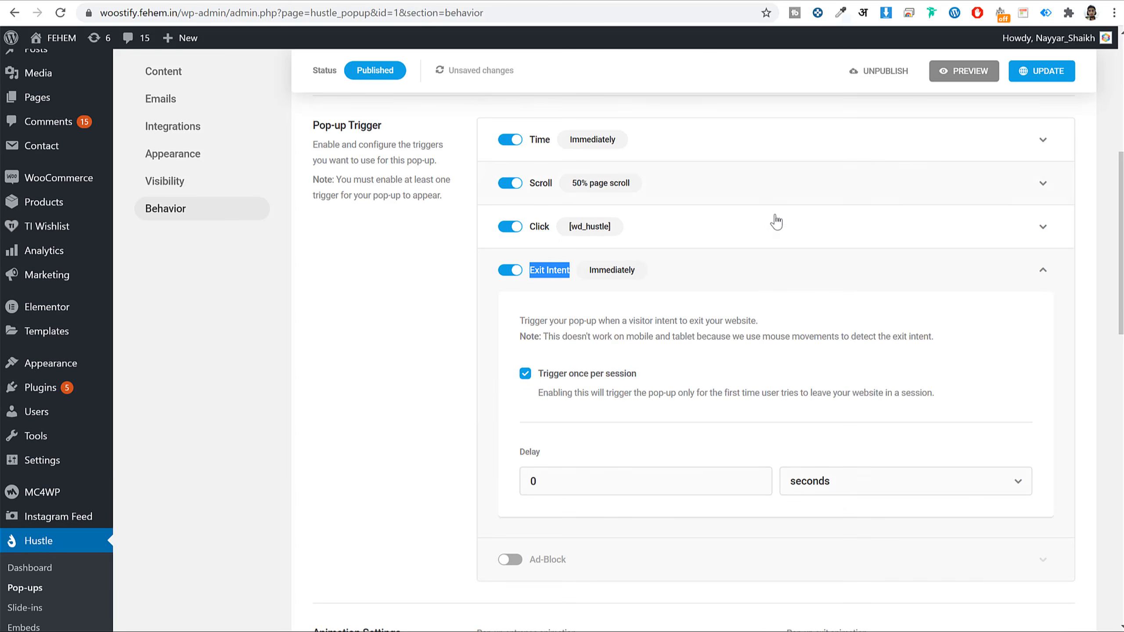
pyautogui.click(1114, 13)
pyautogui.click(1066, 68)
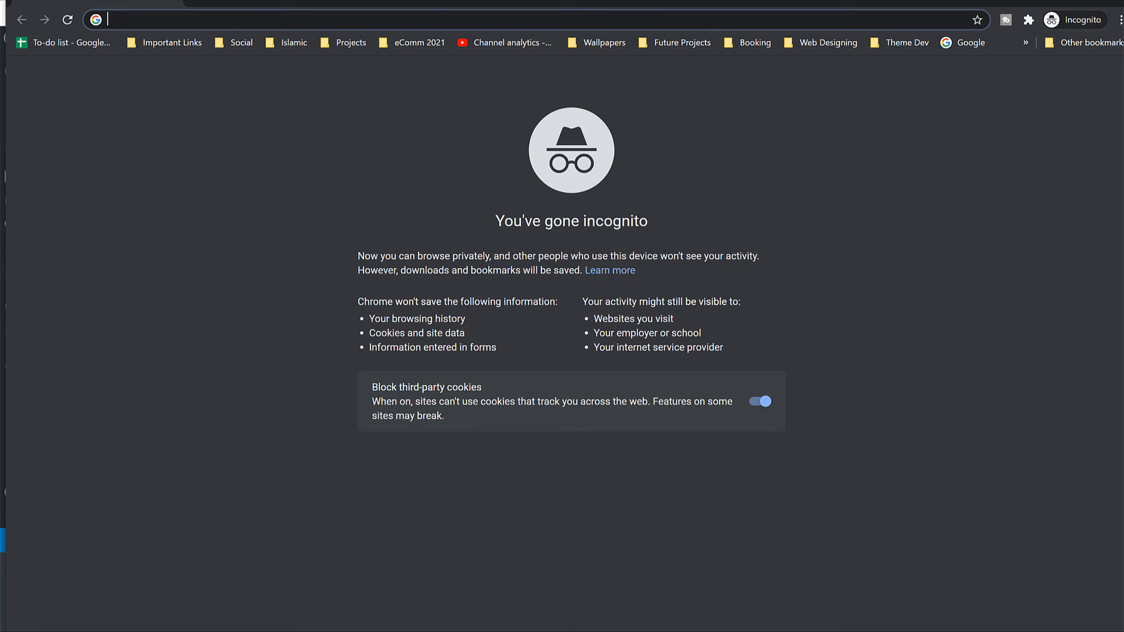
pyautogui.moveTo(662, 9); pyautogui.dragTo(724, 102)
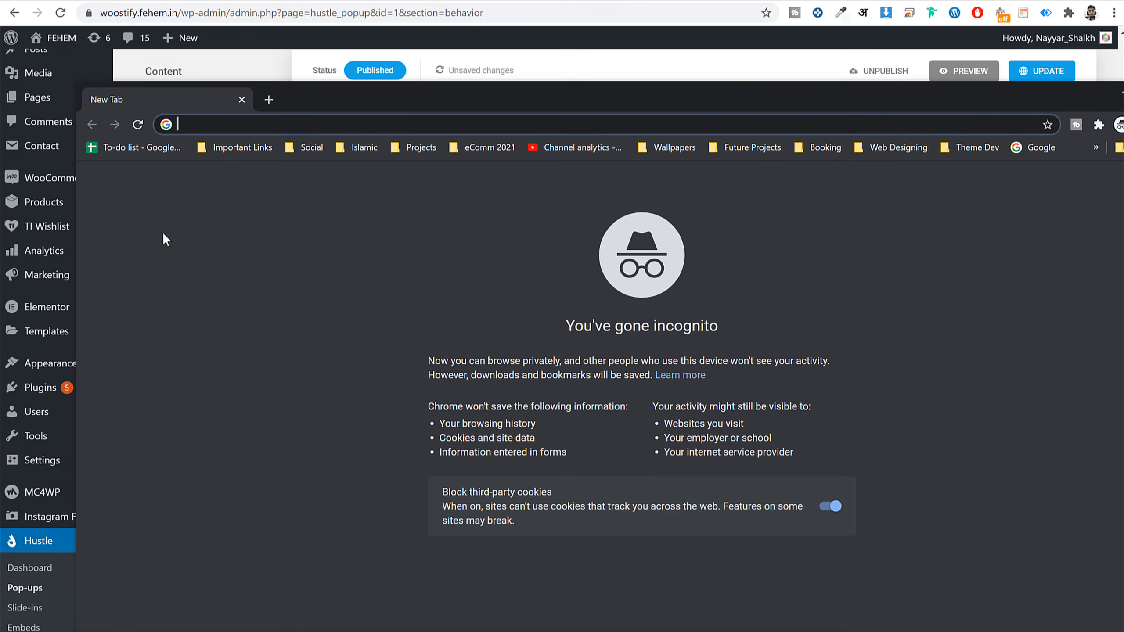
pyautogui.write('bloggdude.com')
pyautogui.press('Return')
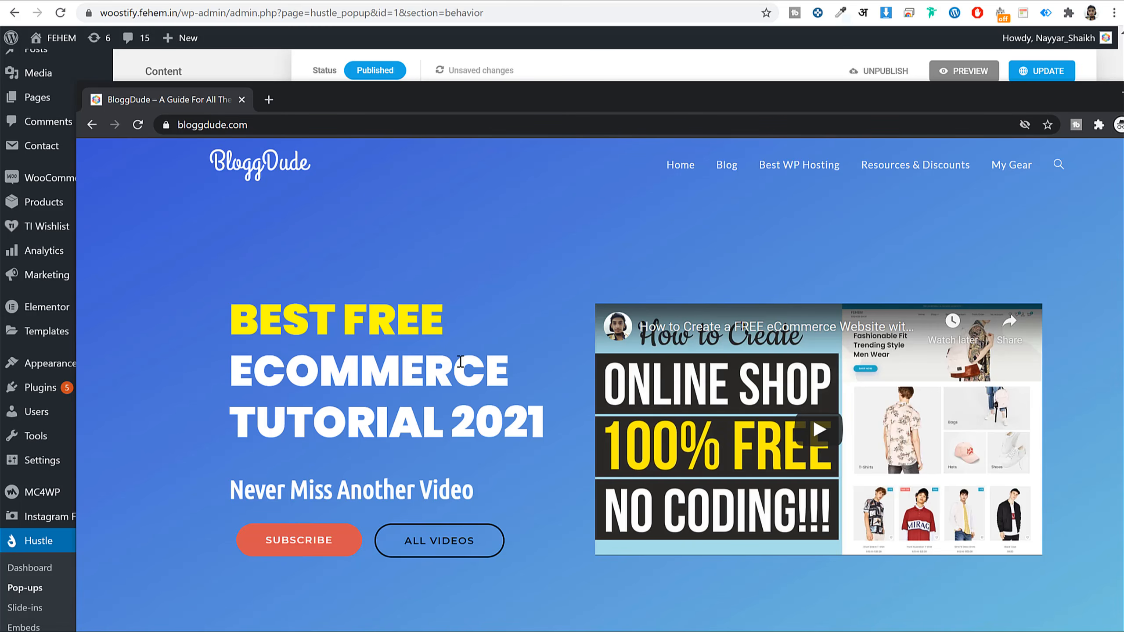
pyautogui.moveTo(764, 100); pyautogui.dragTo(728, 105)
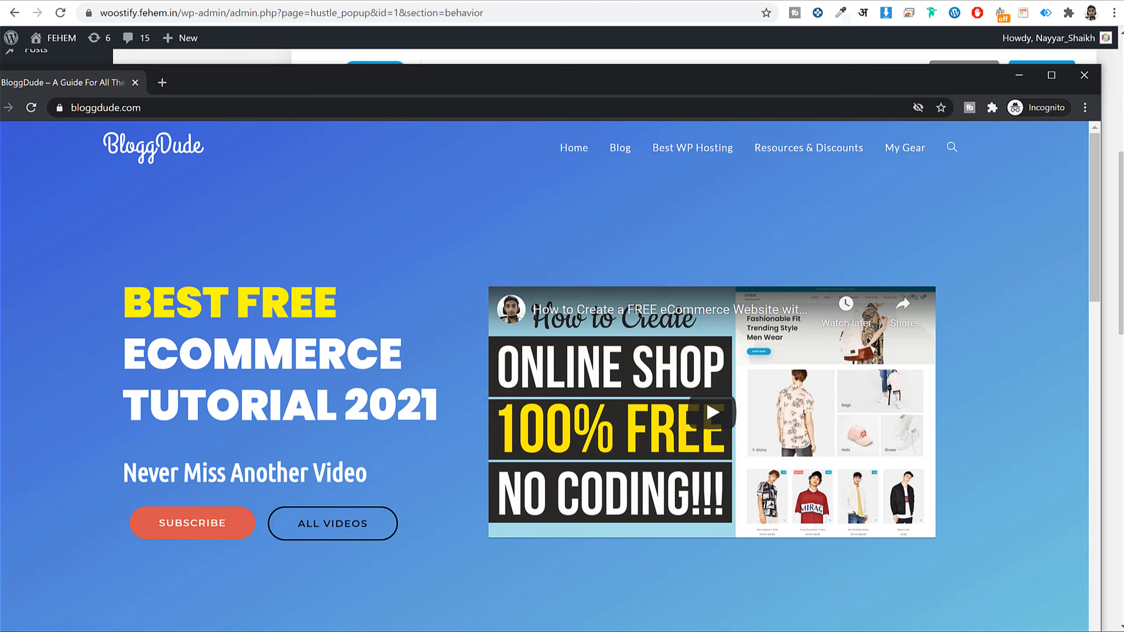
pyautogui.click(1084, 76)
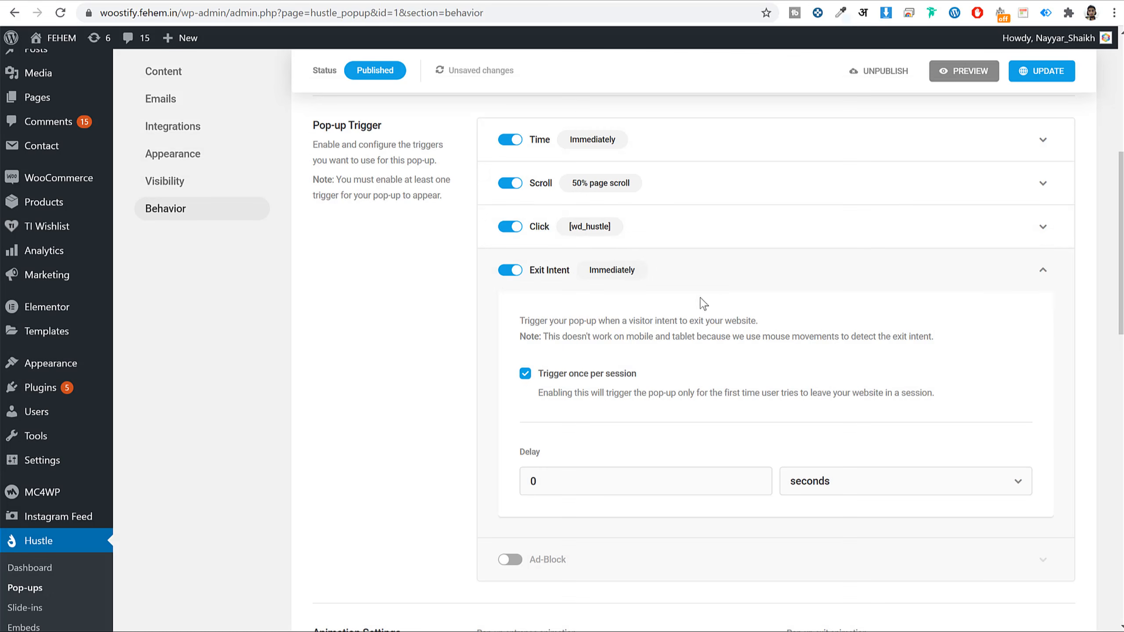
# - Collapse the Exit Intent trigger and review the pop-up's entrance and exit animation settings
pyautogui.click(712, 286)
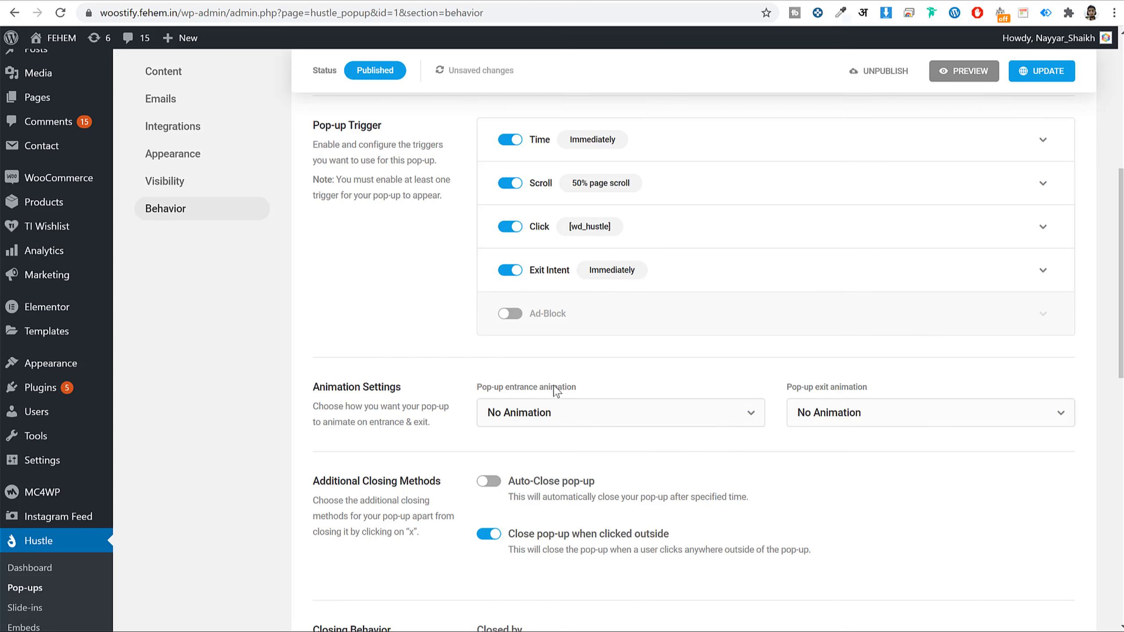
pyautogui.scroll(-3, 557, 392)
pyautogui.scroll(-2, 577, 358)
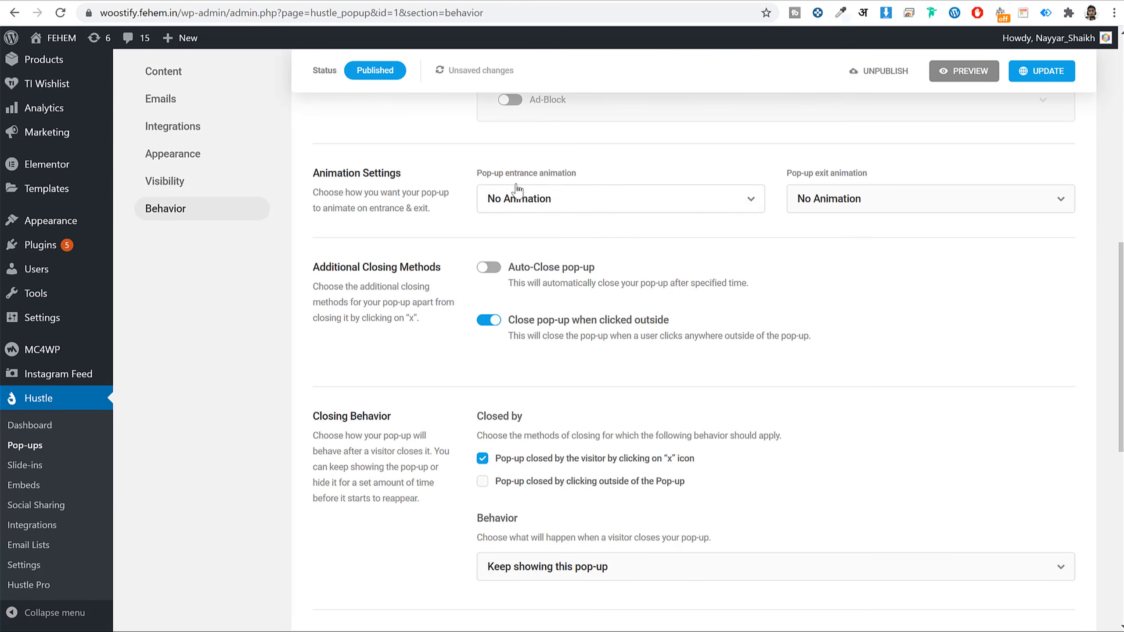
pyautogui.moveTo(487, 173); pyautogui.dragTo(596, 172)
pyautogui.moveTo(796, 175); pyautogui.dragTo(890, 169)
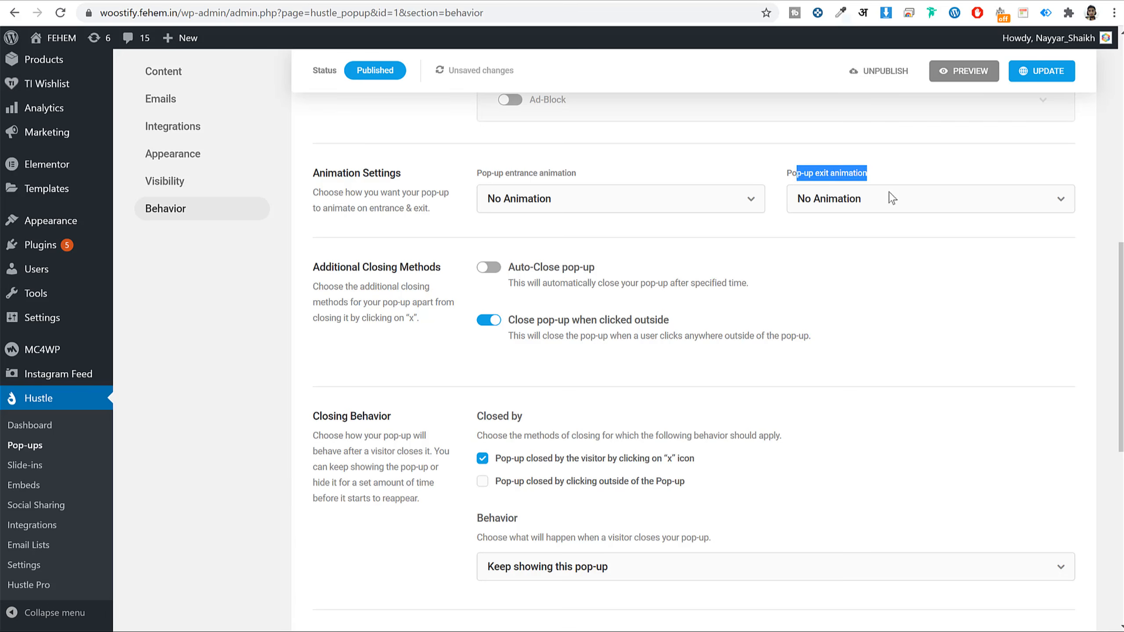
# - Leave auto-closing of the pop-up off and save the behavior settings
pyautogui.click(882, 267)
pyautogui.scroll(-2, 808, 258)
pyautogui.click(488, 196)
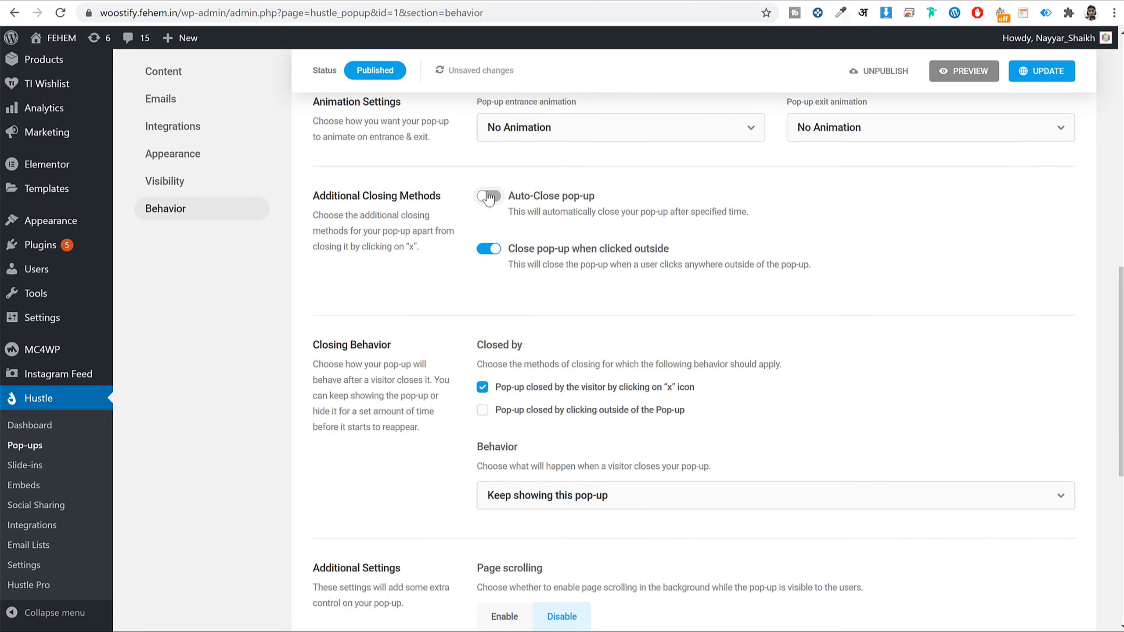
pyautogui.scroll(-10, 926, 402)
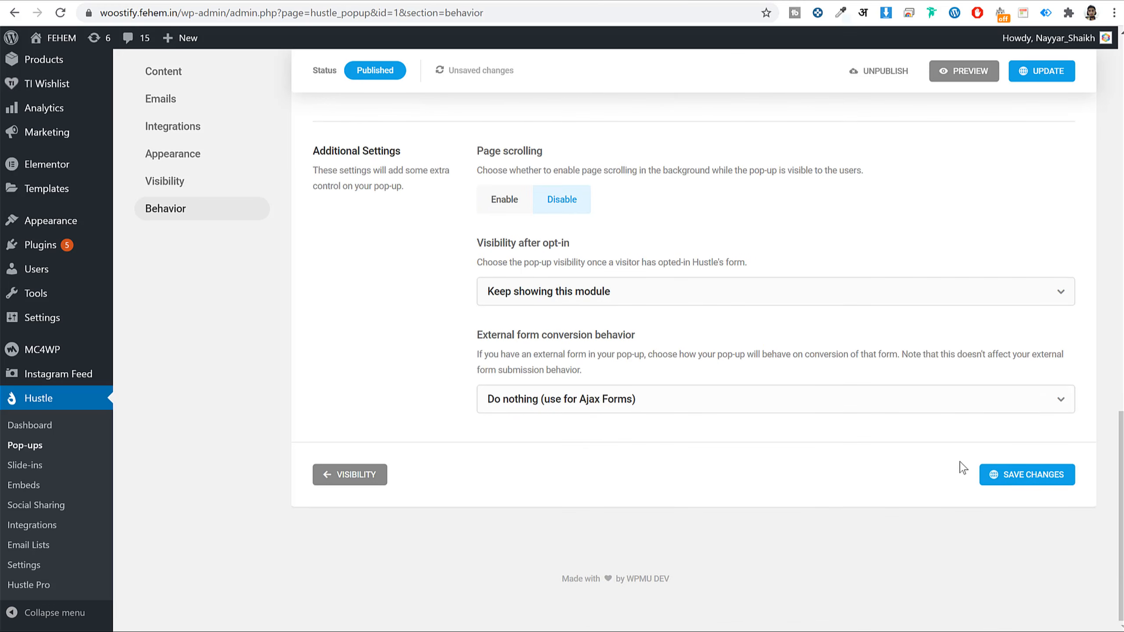
pyautogui.click(1031, 478)
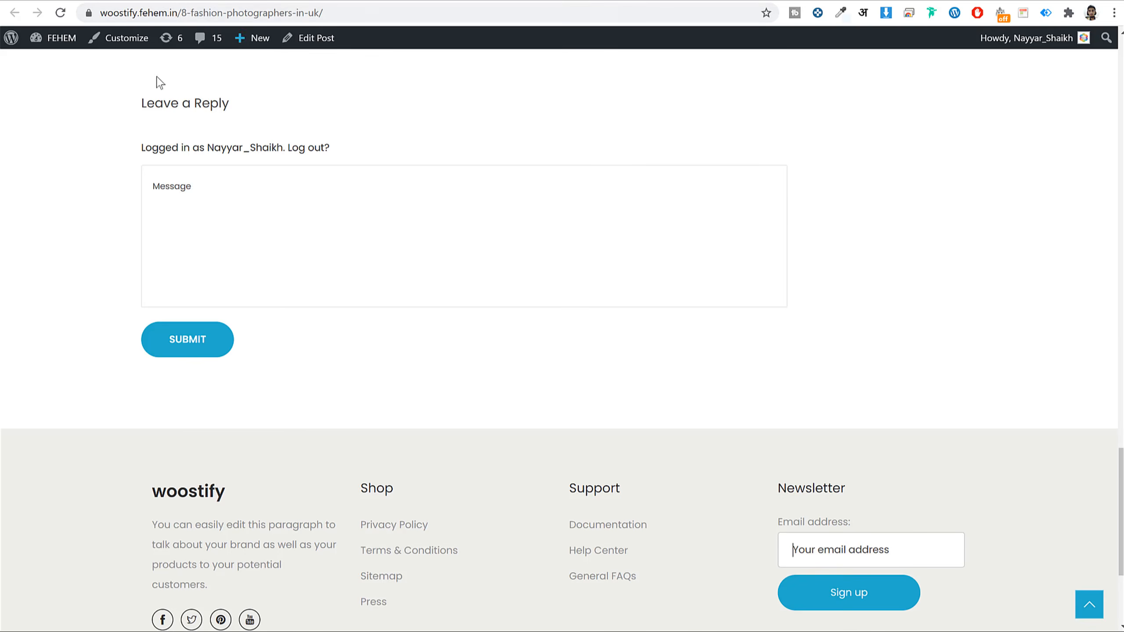
# - Go to the storefront home page
pyautogui.scroll(15, 176, 138)
pyautogui.scroll(2, 298, 110)
pyautogui.click(167, 107)
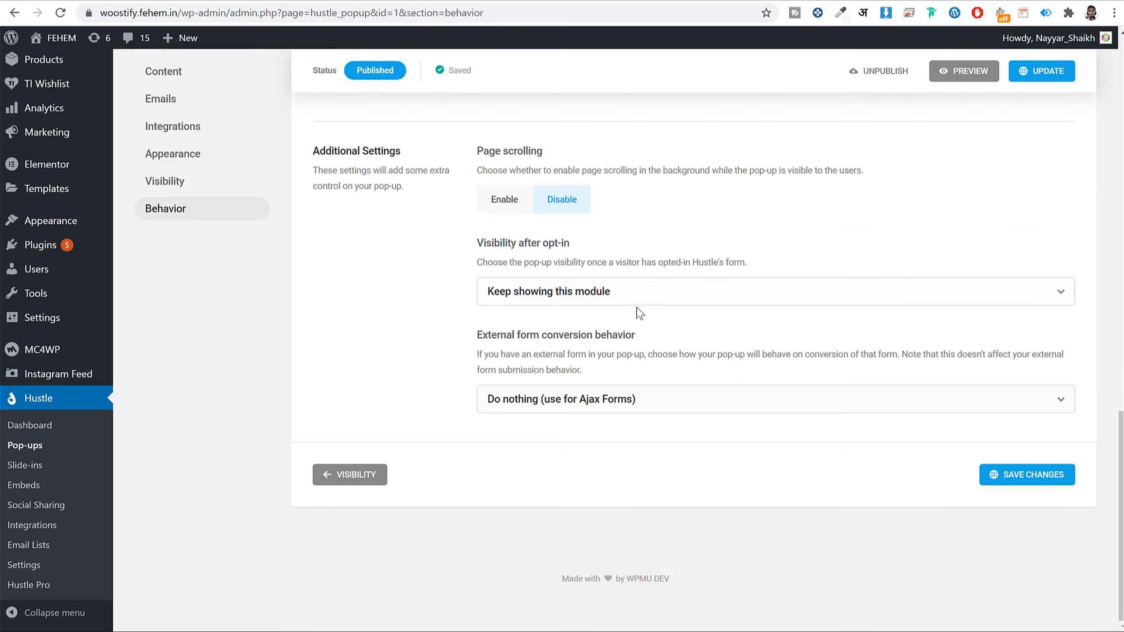
# - Switch off the Time and Click triggers and update the pop-up
pyautogui.scroll(20, 634, 314)
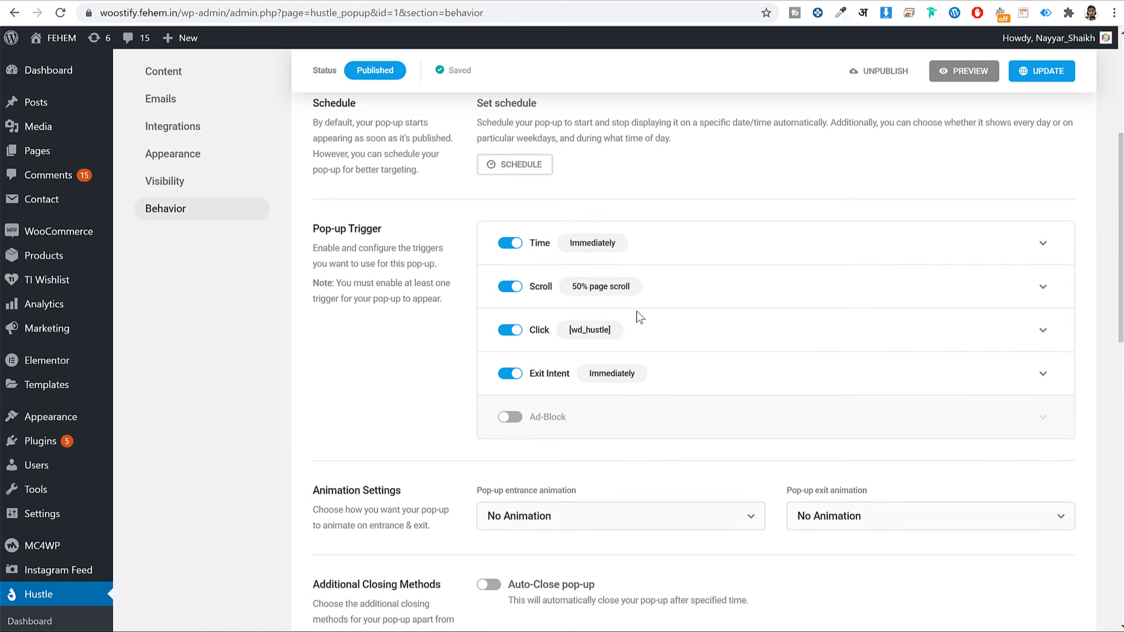
pyautogui.scroll(-3, 537, 441)
pyautogui.click(511, 293)
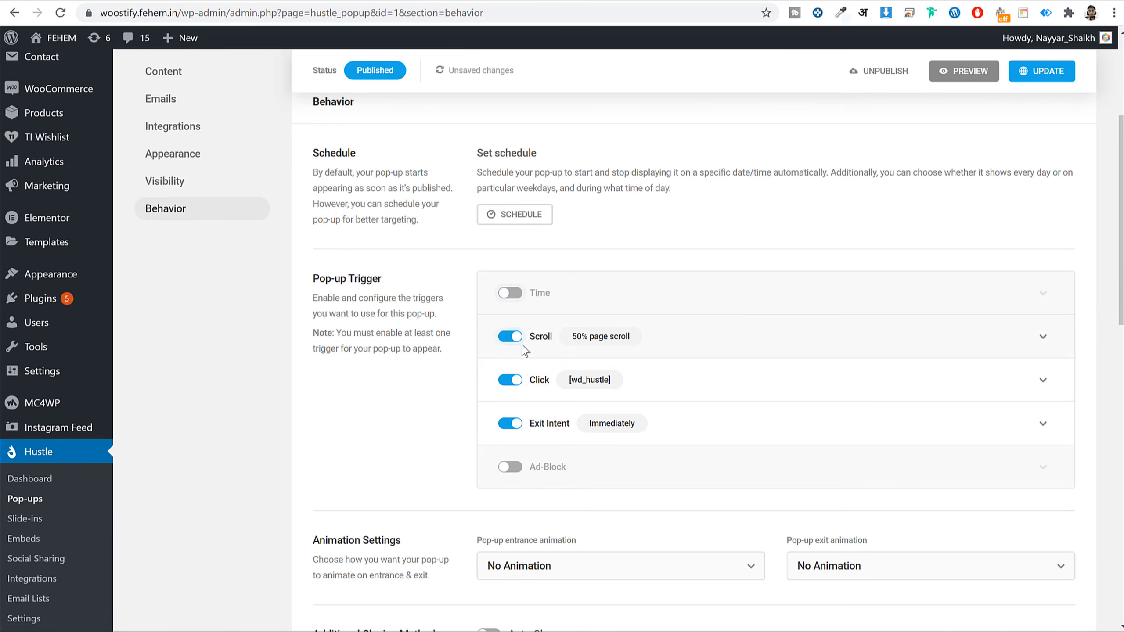
pyautogui.click(510, 379)
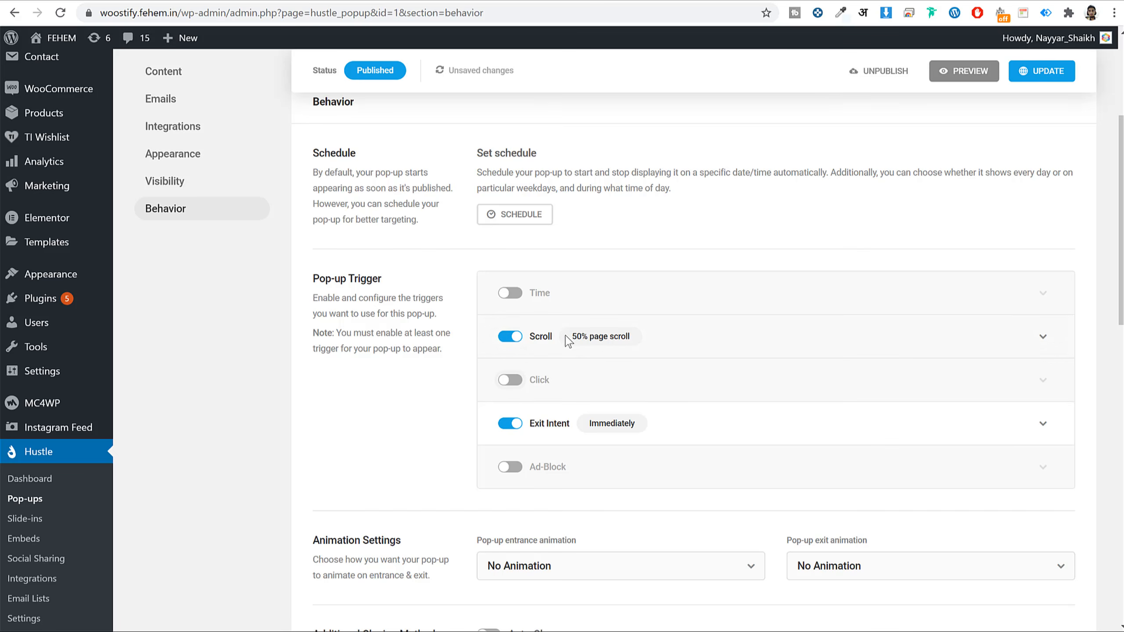
pyautogui.scroll(-10, 628, 425)
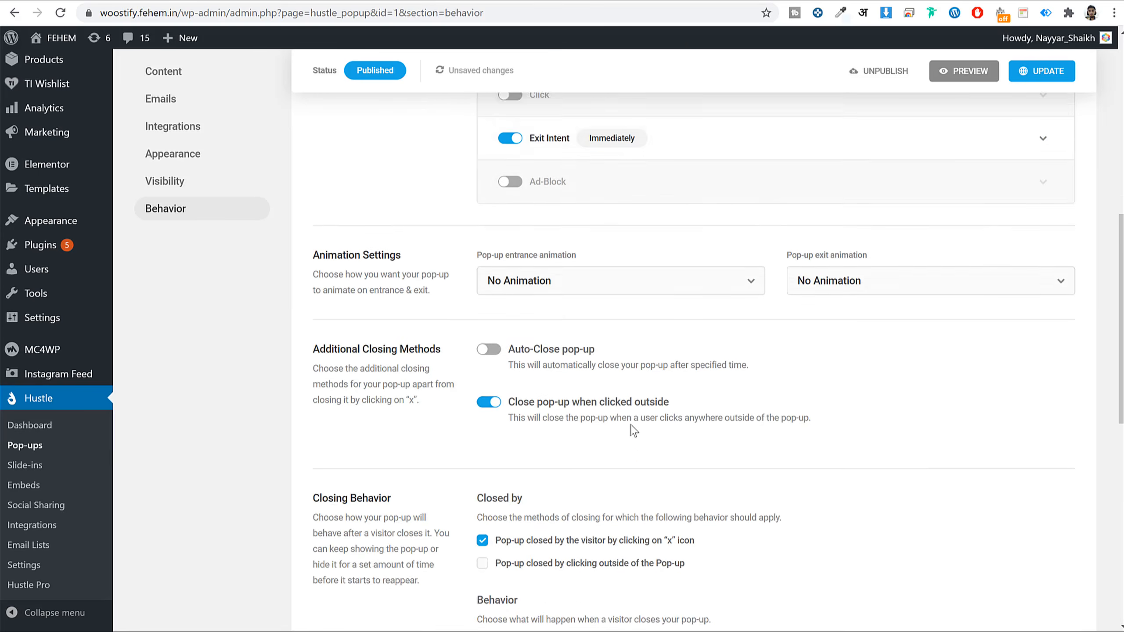
pyautogui.click(1050, 82)
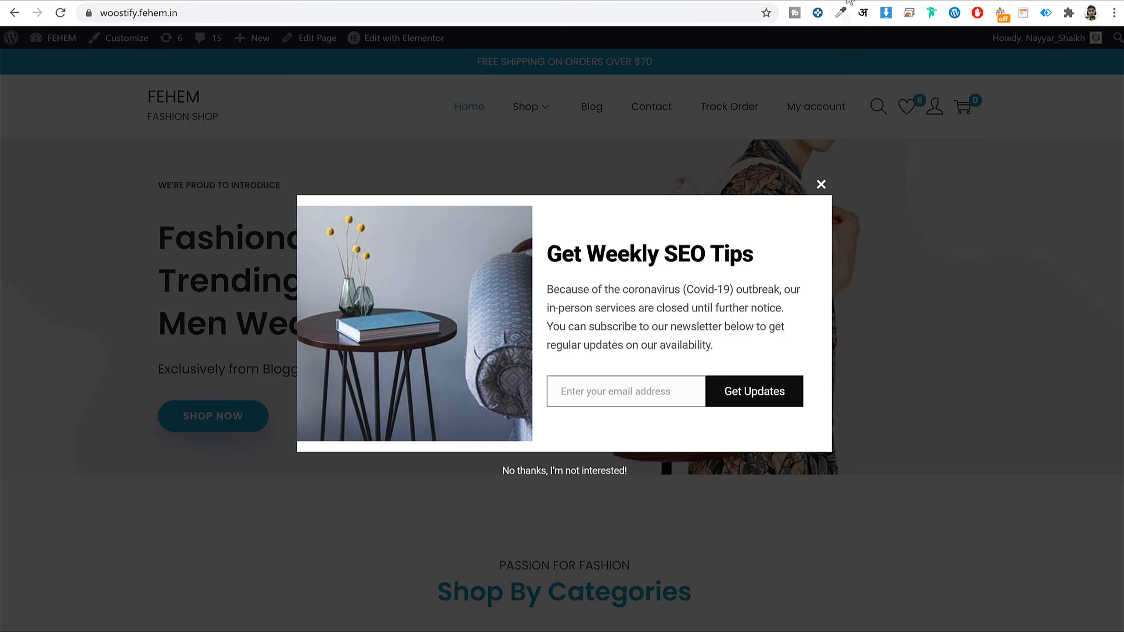
# - Reload the storefront, scroll until the Get Weekly SEO Tips pop-up appears, and dismiss it
pyautogui.click(462, 9)
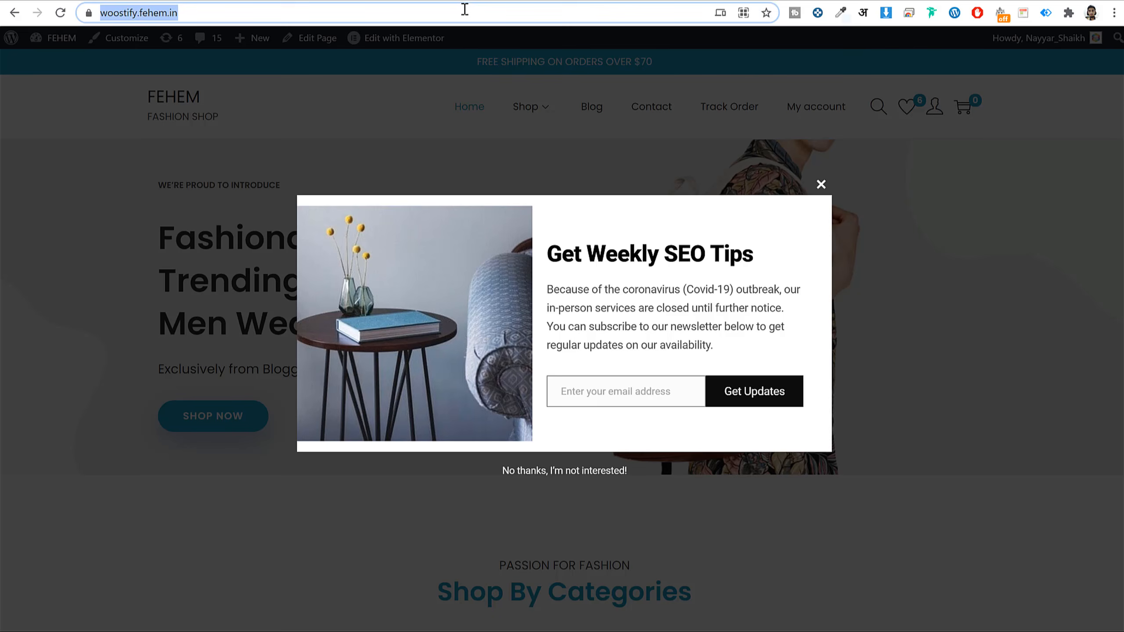
pyautogui.press('Return')
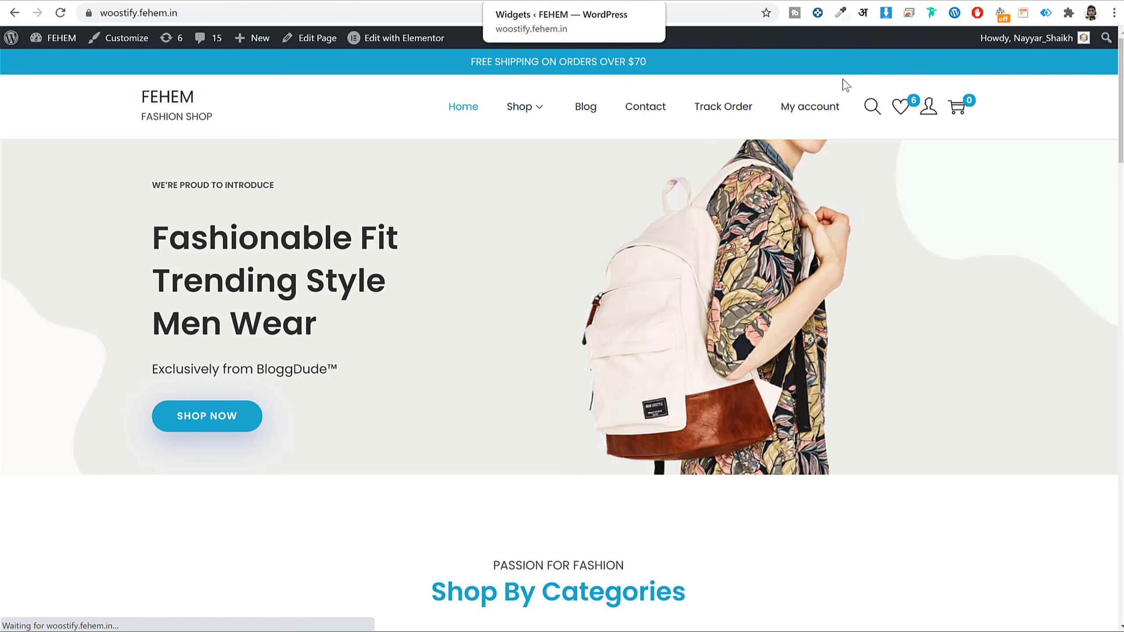
pyautogui.scroll(-1, 971, 243)
pyautogui.scroll(-5, 972, 243)
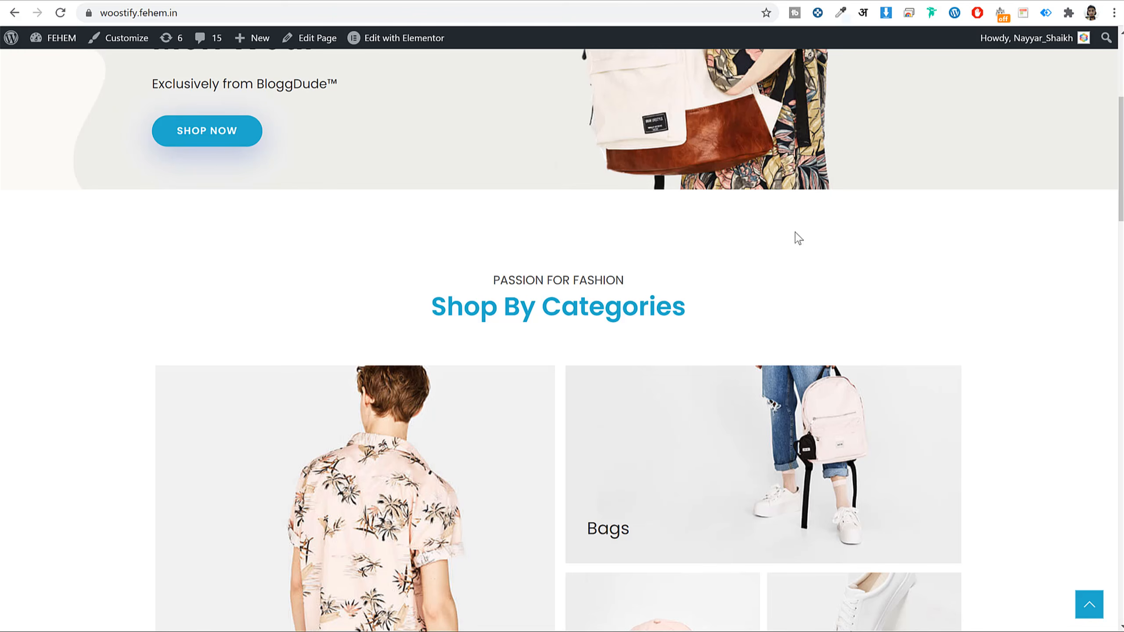
pyautogui.scroll(-9, 893, 269)
pyautogui.scroll(-19, 1016, 259)
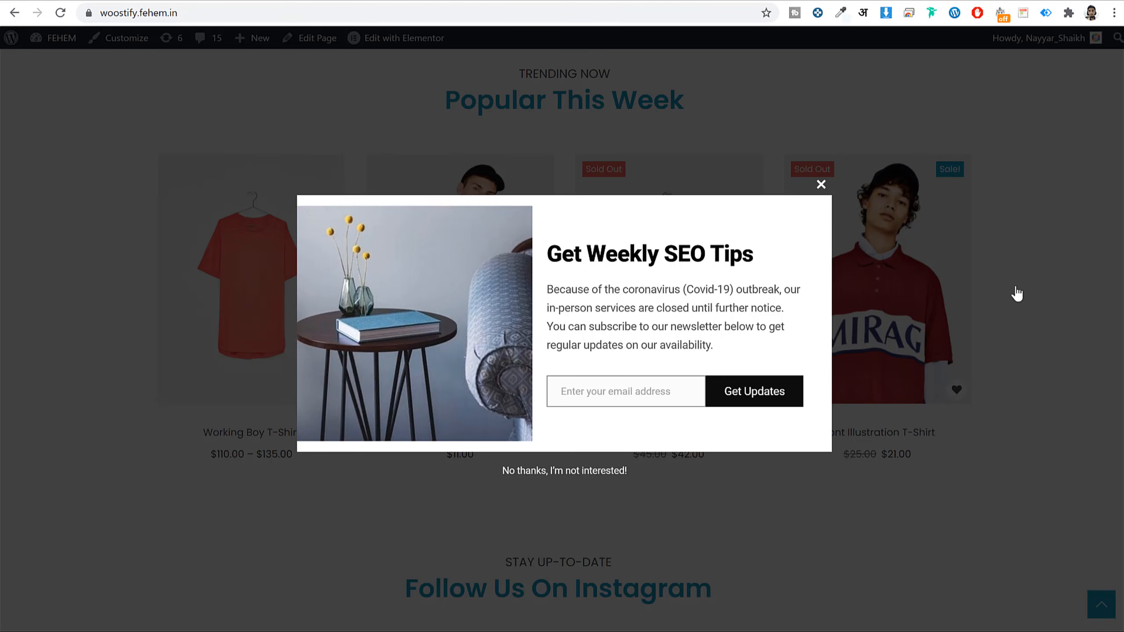
pyautogui.click(822, 186)
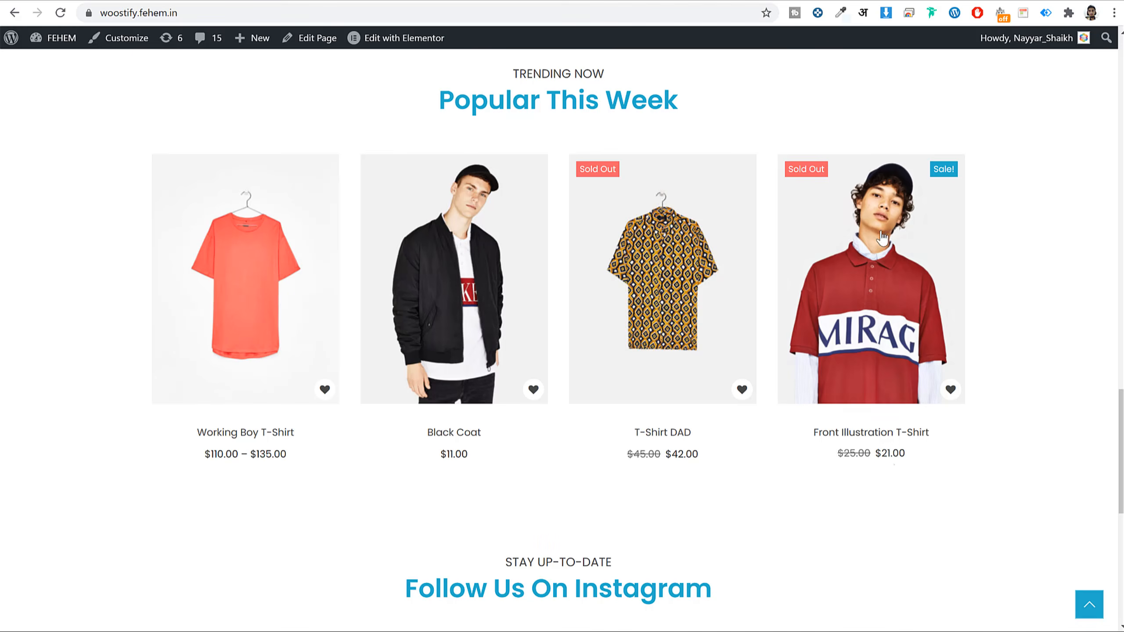
# - Open the T-Shirt DAD product page, close its pop-up, and return to the Hustle pop-up editor
pyautogui.click(733, 212)
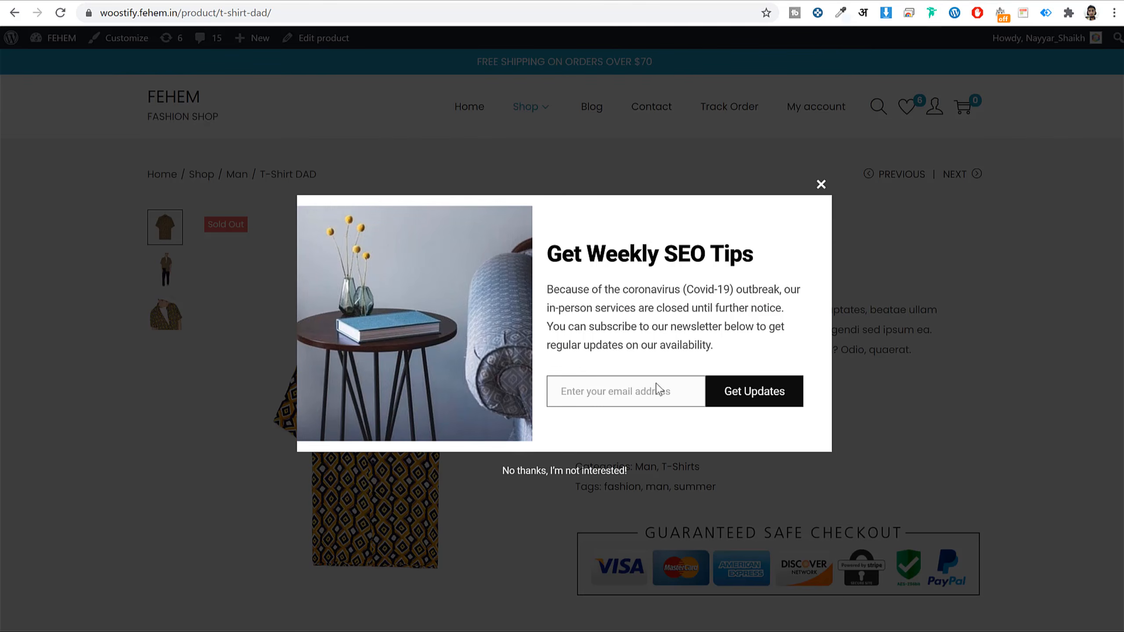
pyautogui.click(821, 186)
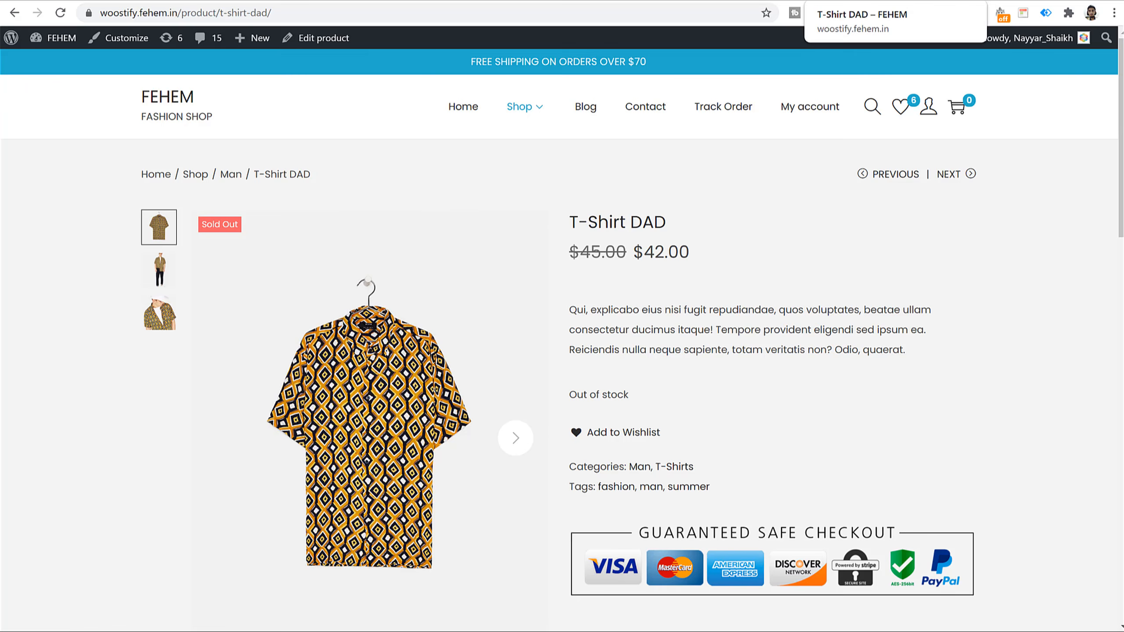
pyautogui.click(841, 1)
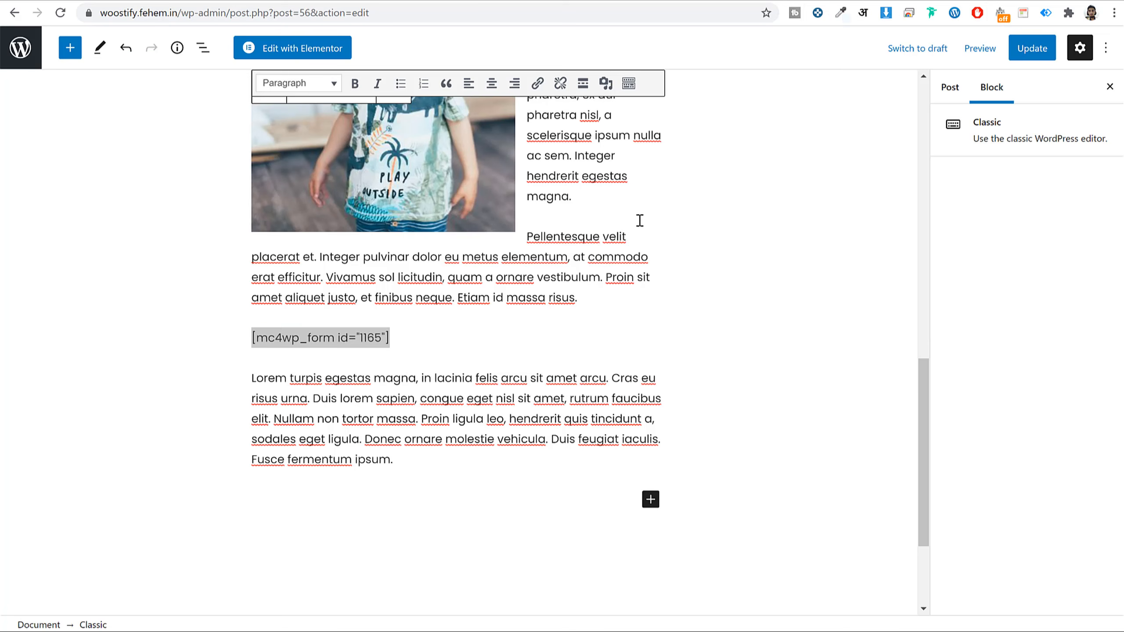
pyautogui.scroll(15, 639, 220)
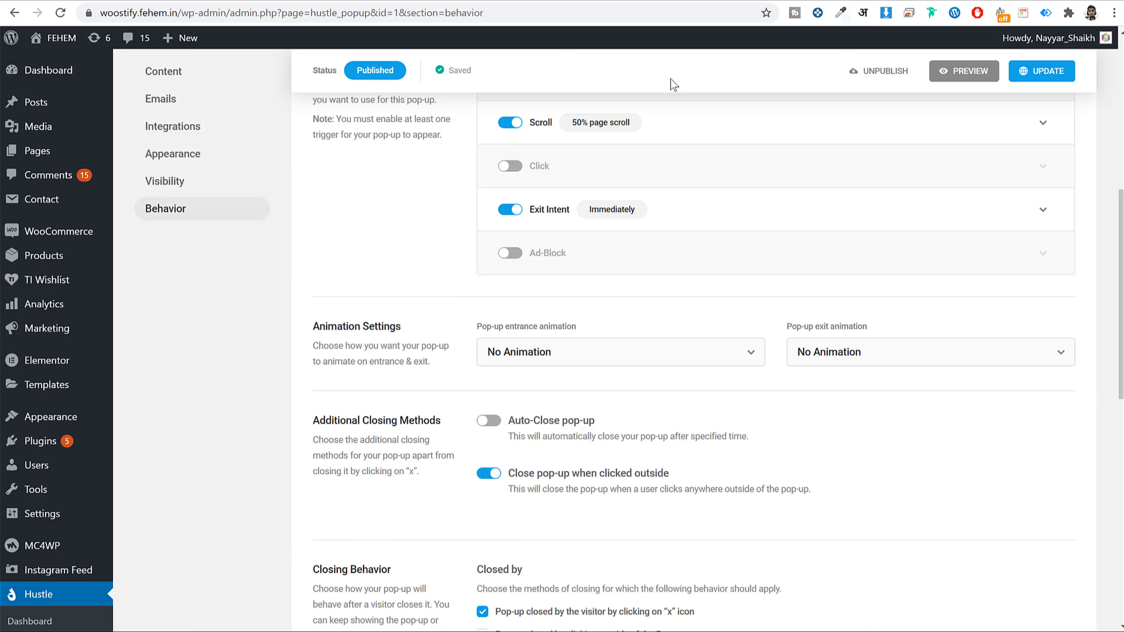
pyautogui.scroll(10, 589, 265)
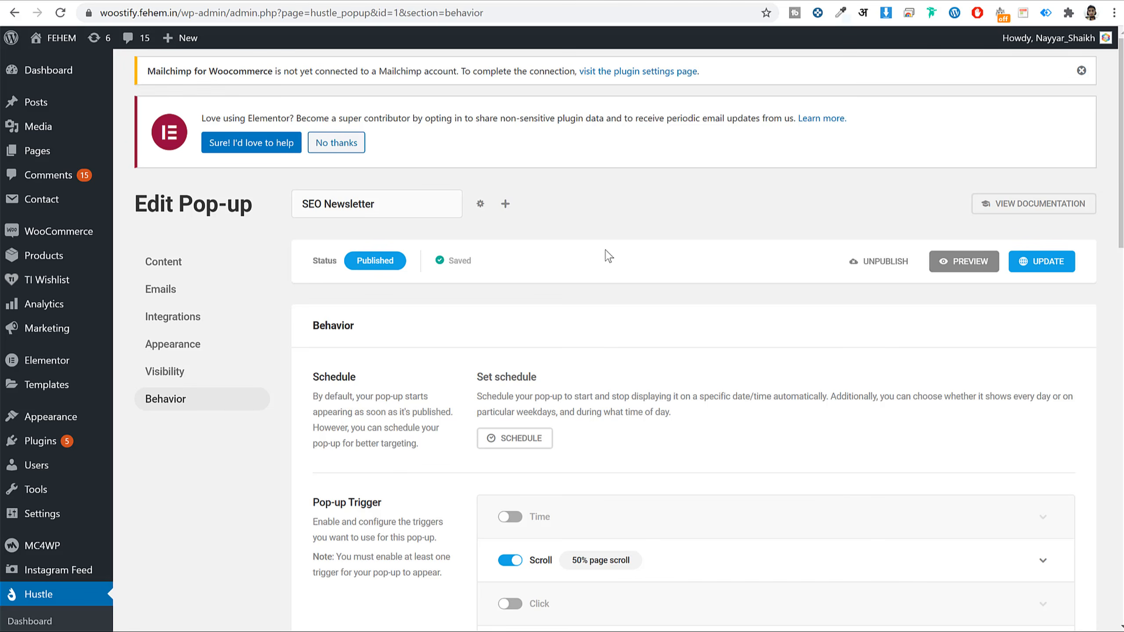
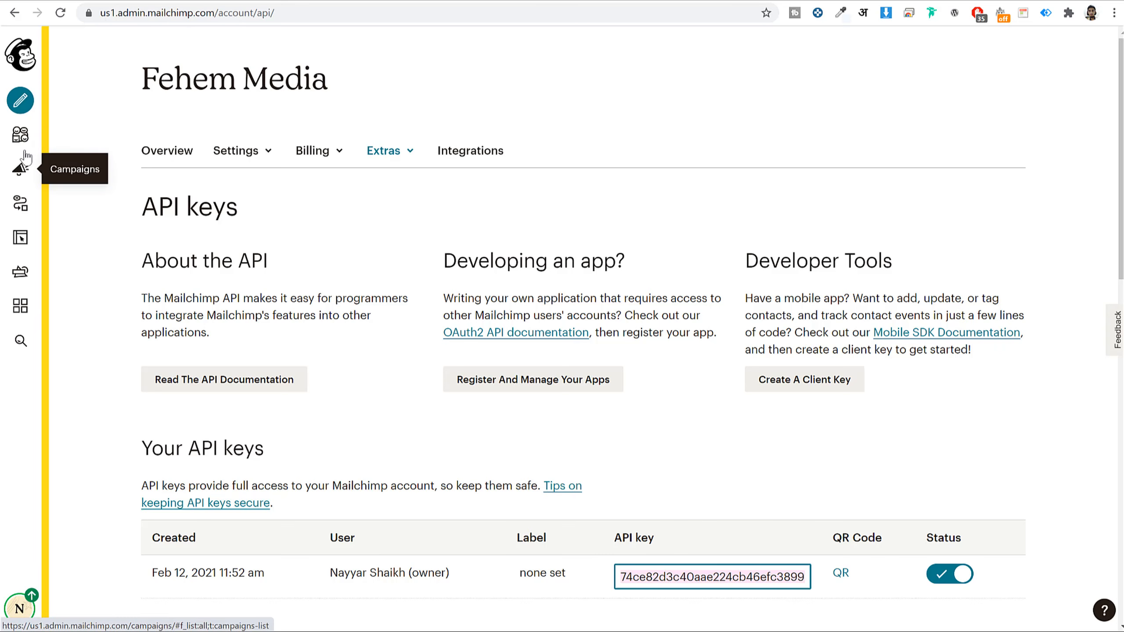
# - From the Campaigns page, create a new campaign and choose the Email type
pyautogui.click(22, 170)
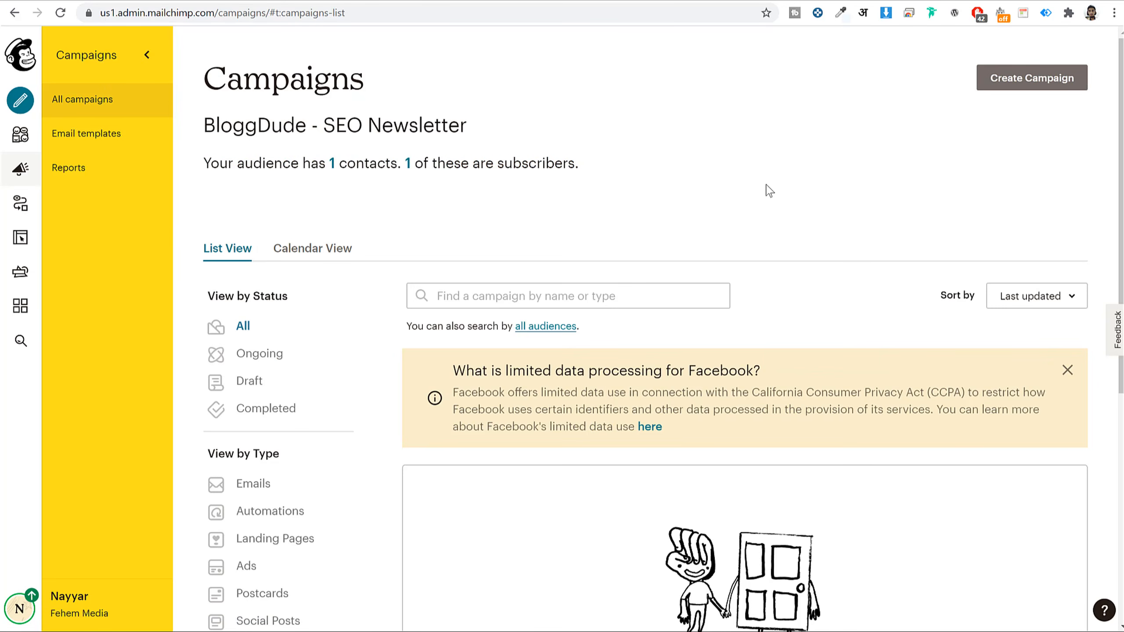
pyautogui.click(1015, 80)
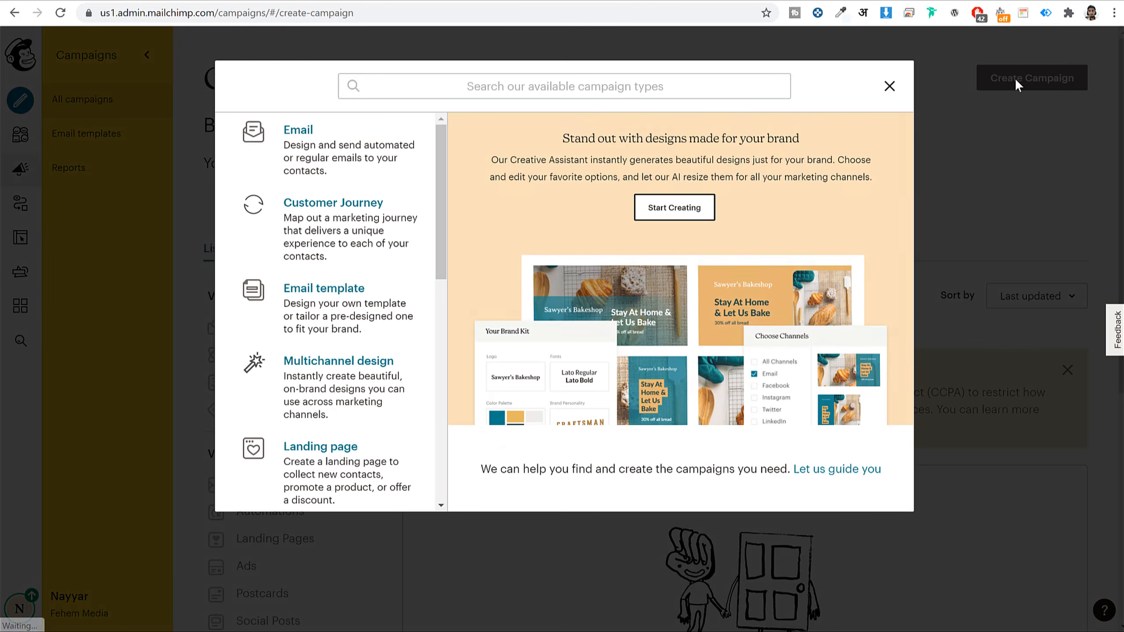
pyautogui.scroll(-10, 361, 356)
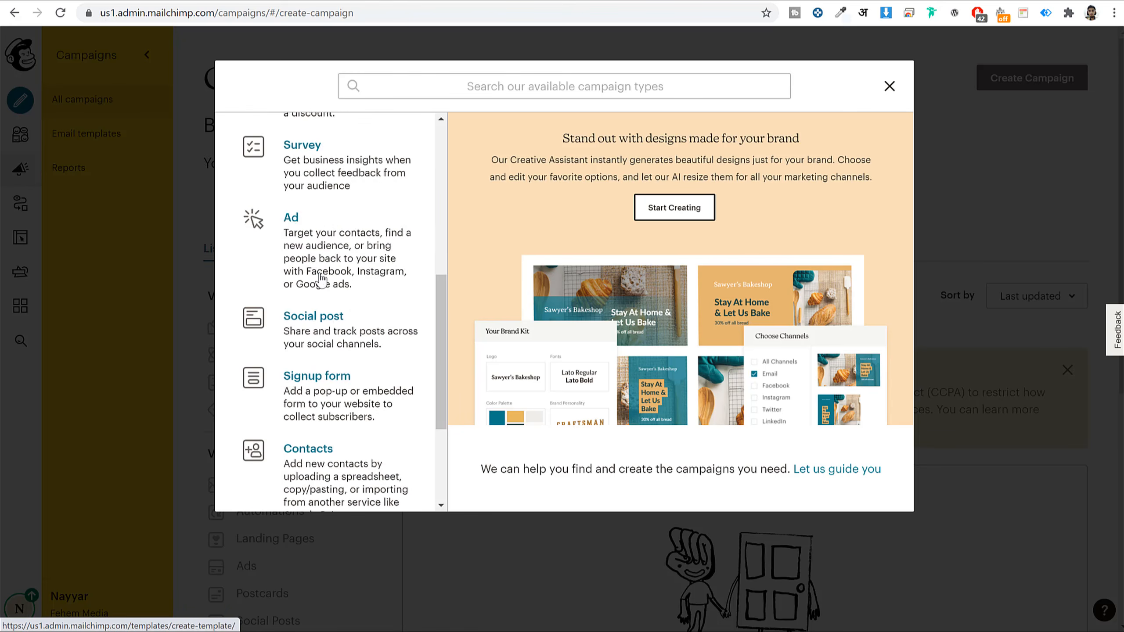
pyautogui.scroll(10, 361, 356)
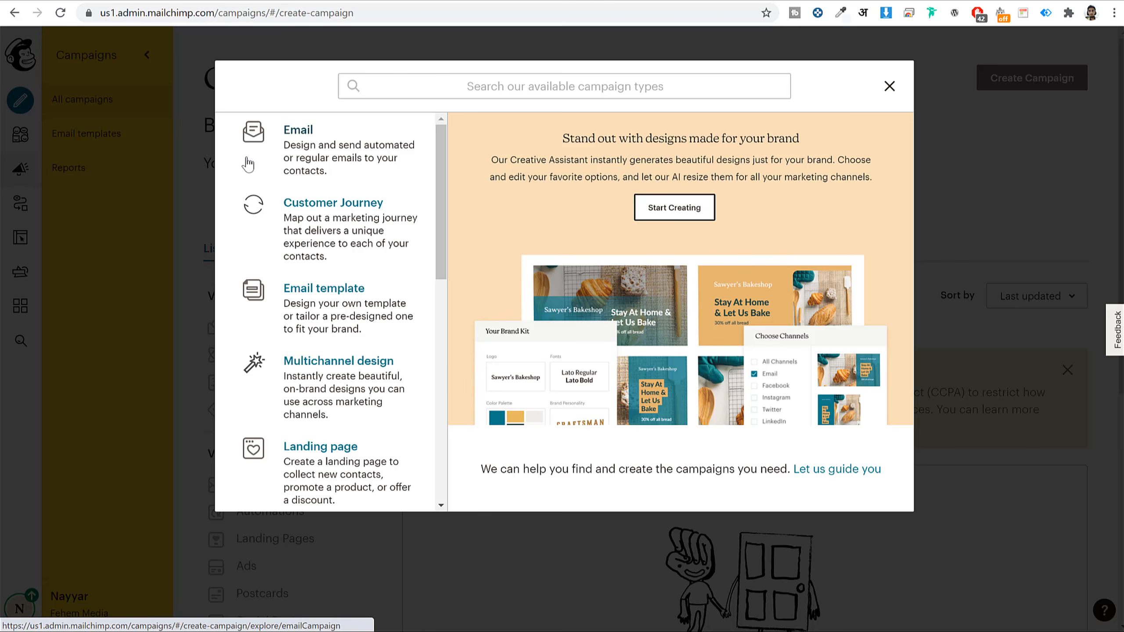
pyautogui.click(302, 166)
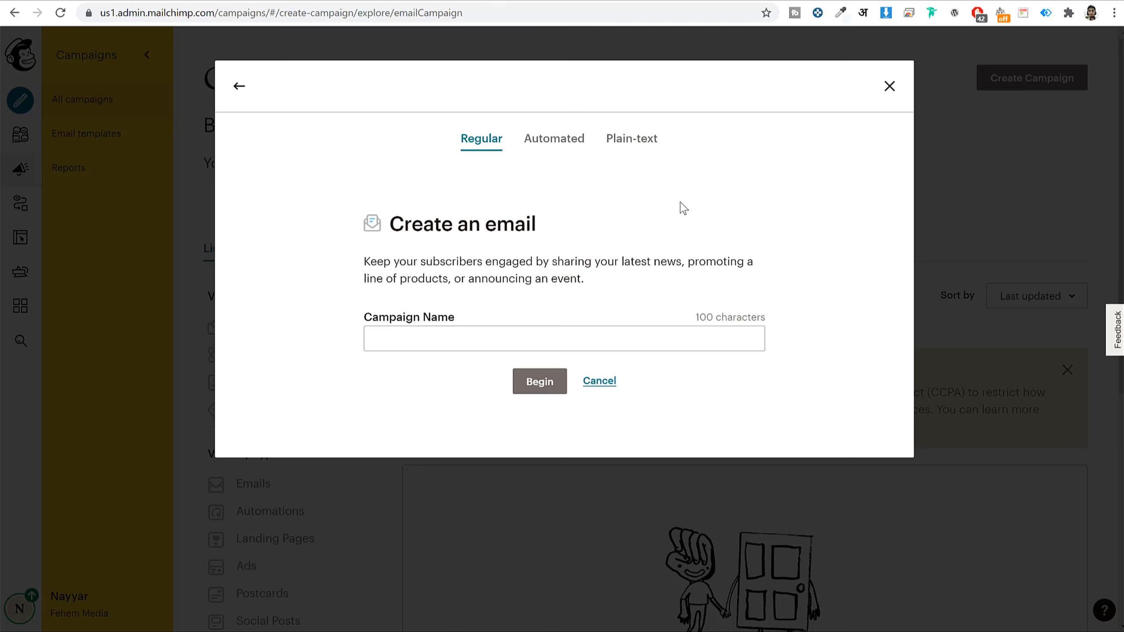
# - Create a Plain-text email campaign named 'Plain Text Camp' and begin building it
pyautogui.click(573, 148)
pyautogui.click(633, 151)
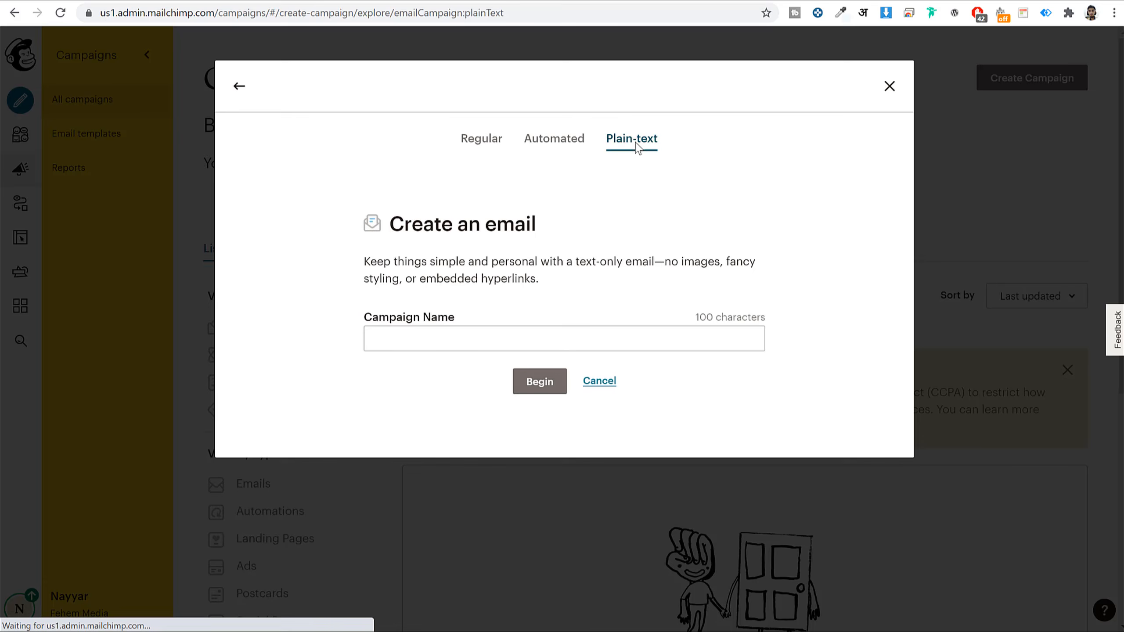
pyautogui.click(483, 153)
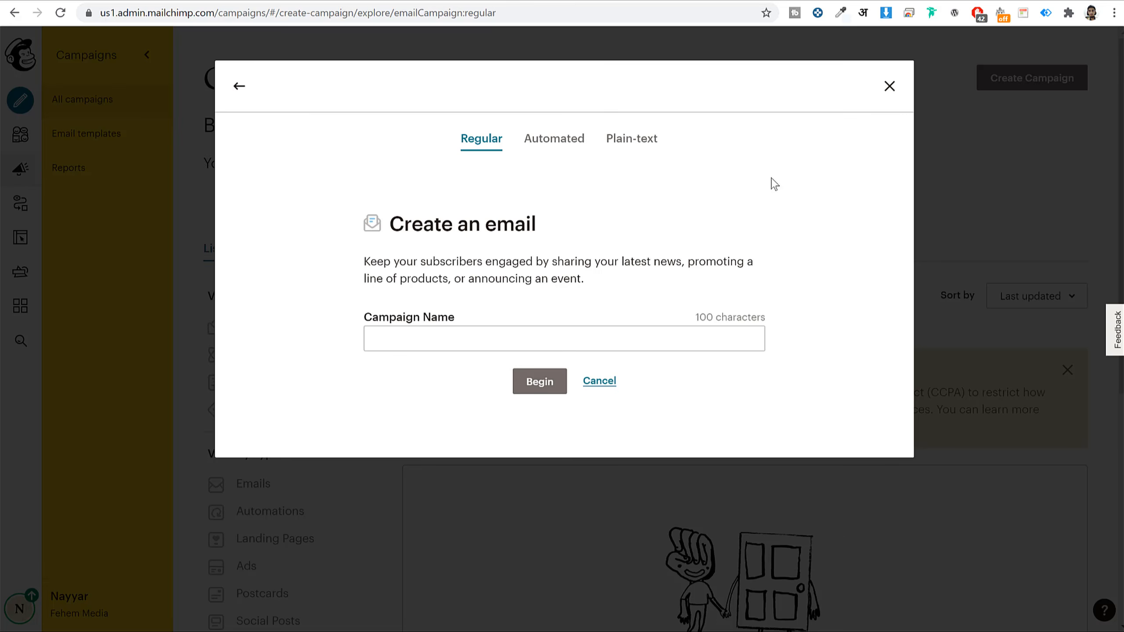
pyautogui.click(648, 142)
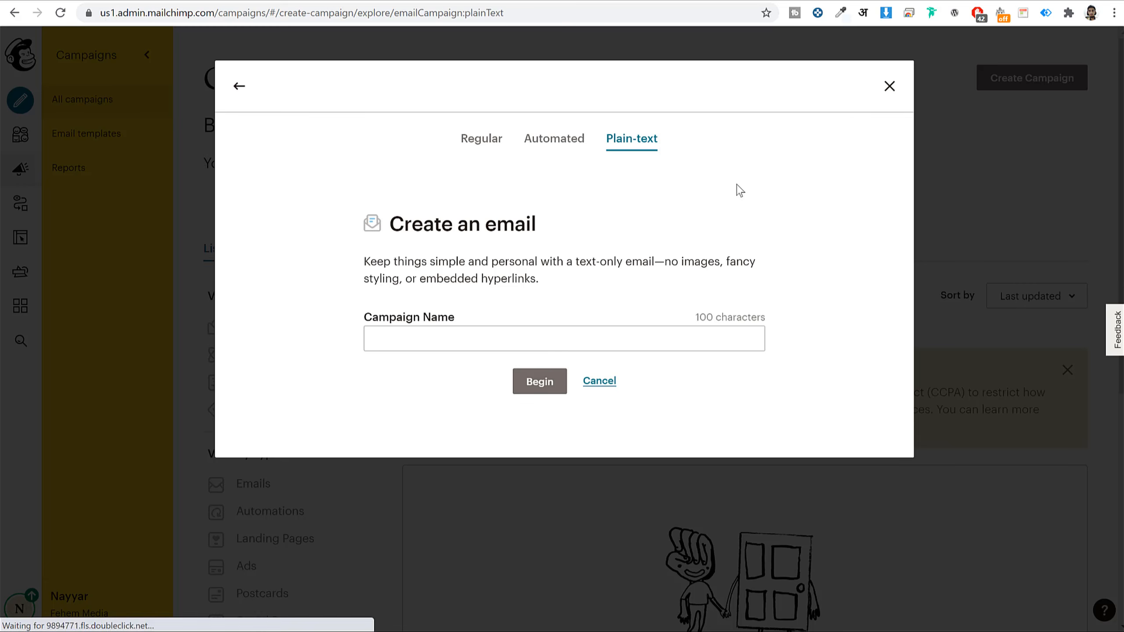
pyautogui.click(480, 339)
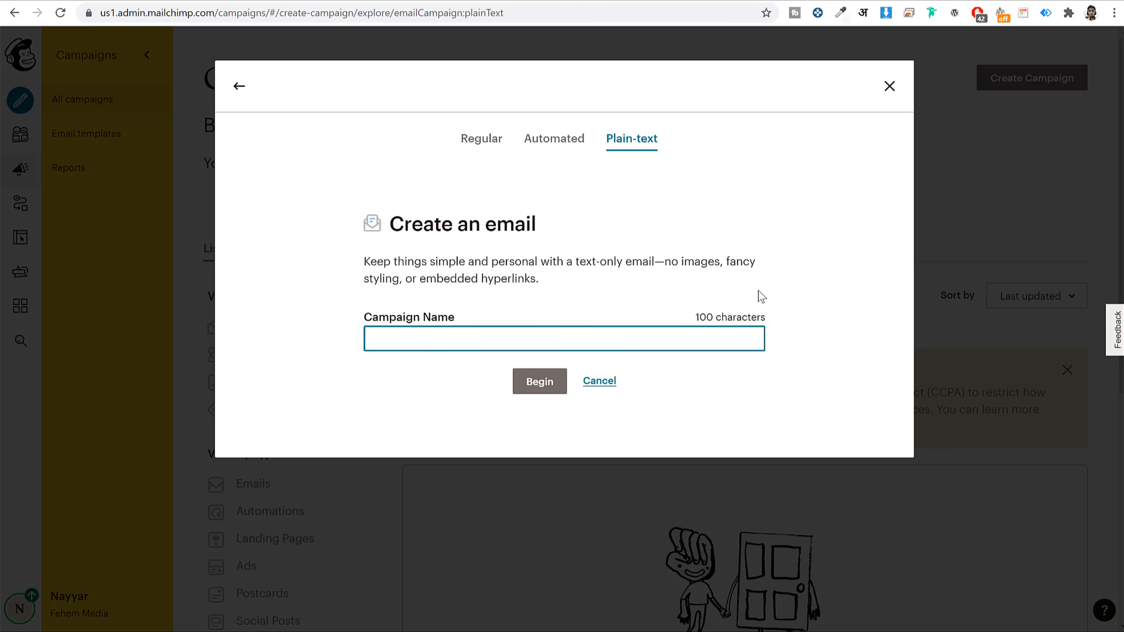
pyautogui.write('Plain Text Camp')
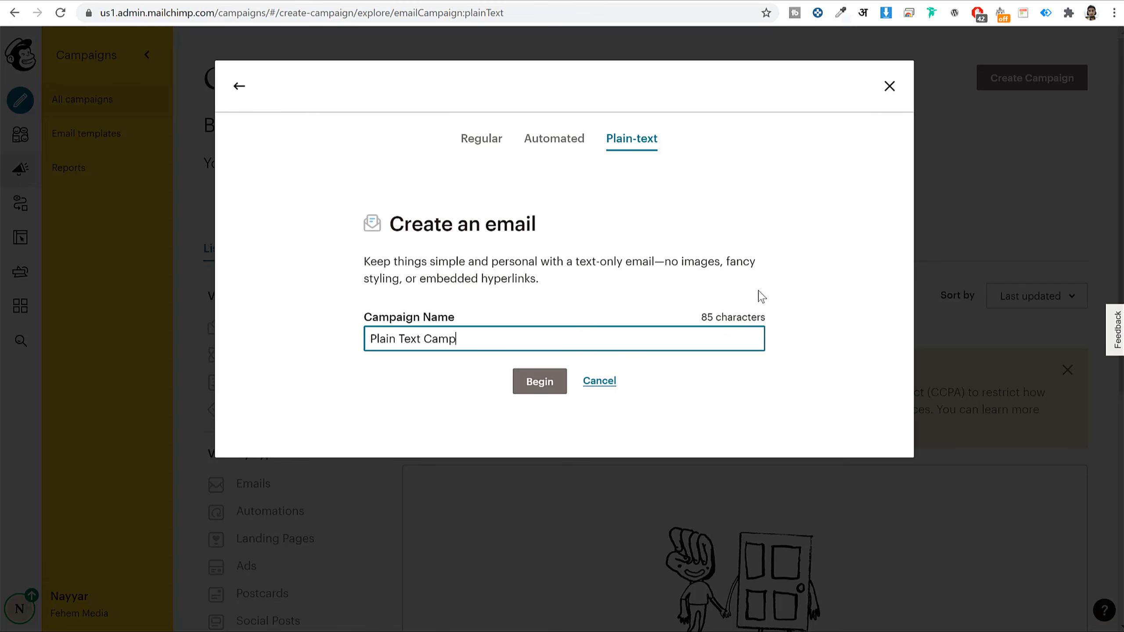
pyautogui.click(551, 375)
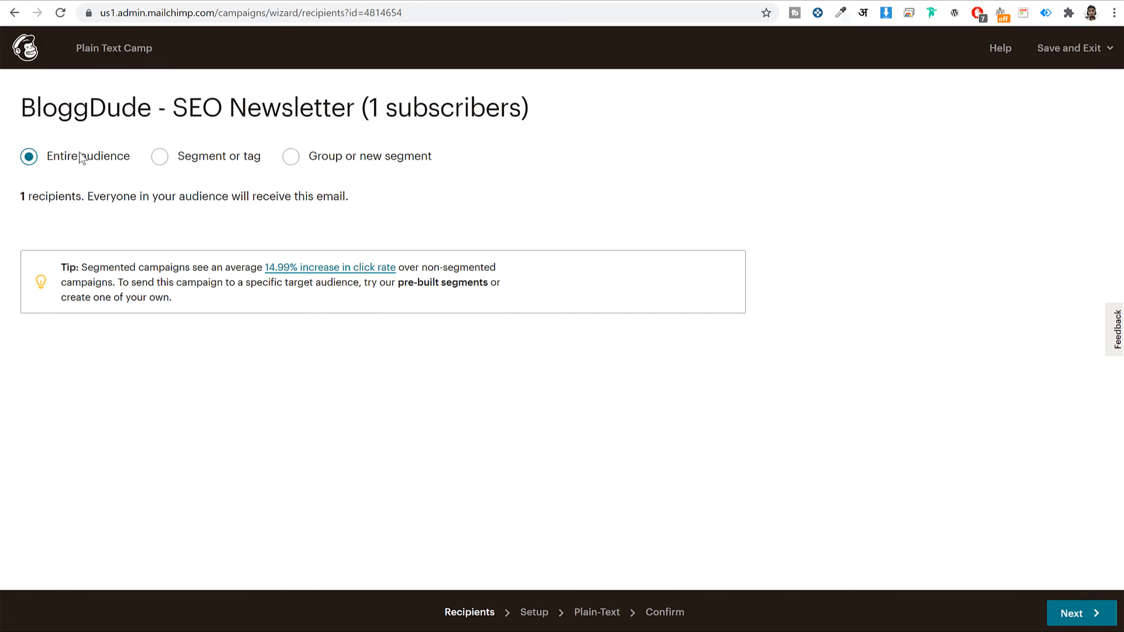
# - Keep the entire BloggDude - SEO Newsletter audience (1 recipient) and proceed to Setup
pyautogui.moveTo(33, 194); pyautogui.dragTo(111, 197)
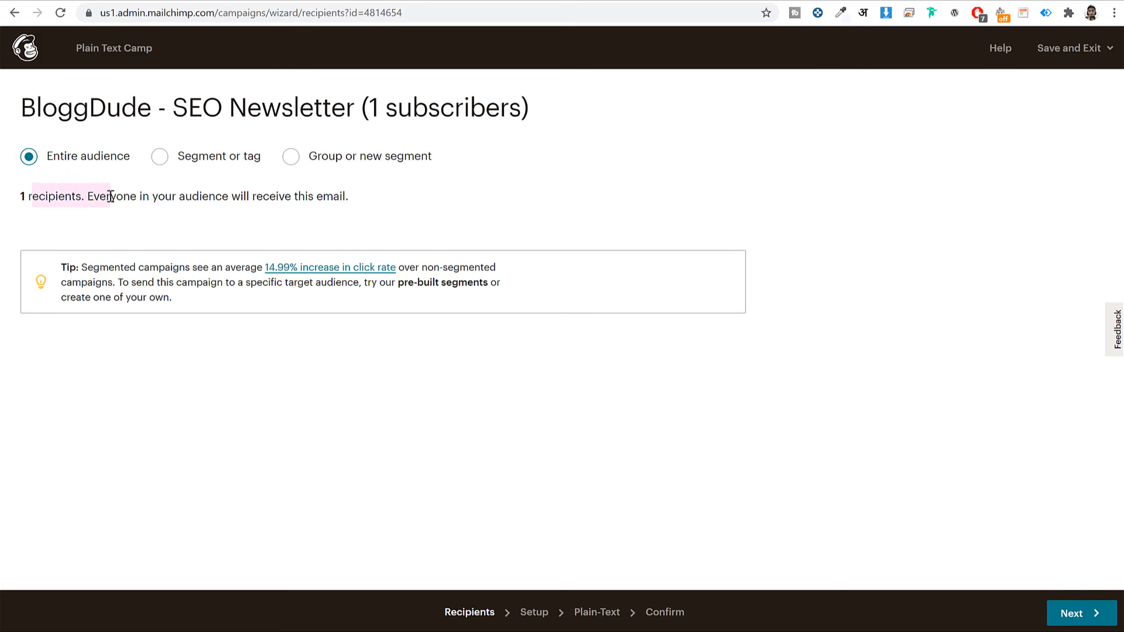
pyautogui.click(111, 196)
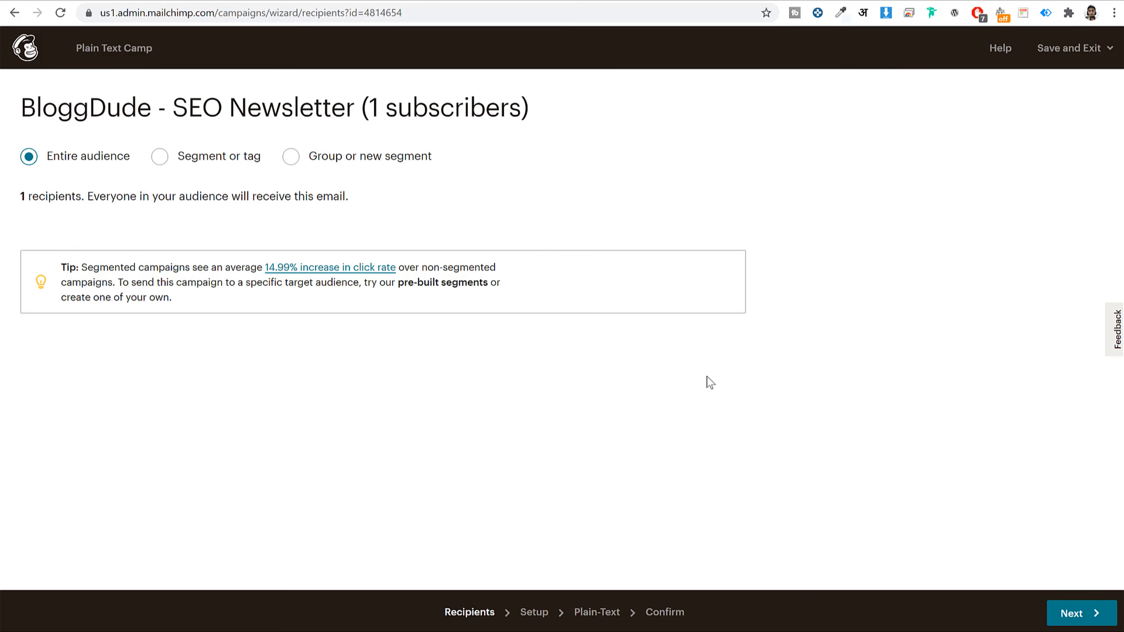
pyautogui.click(1082, 614)
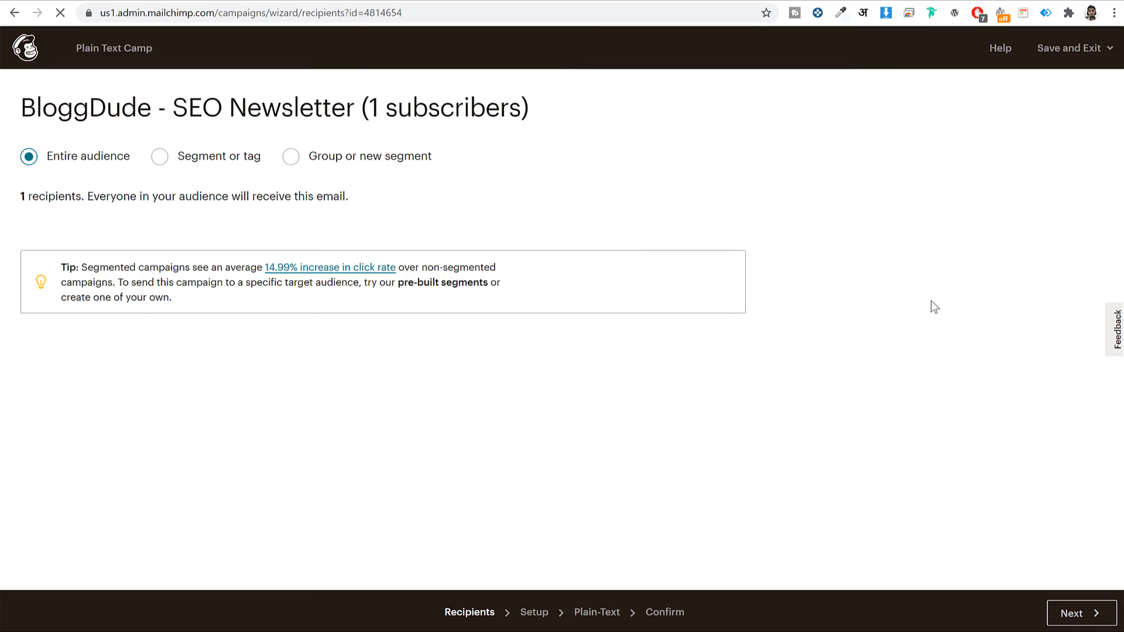
# - Check the campaign name and the 'Weekly SEO Newsletter' subject line
pyautogui.click(168, 183)
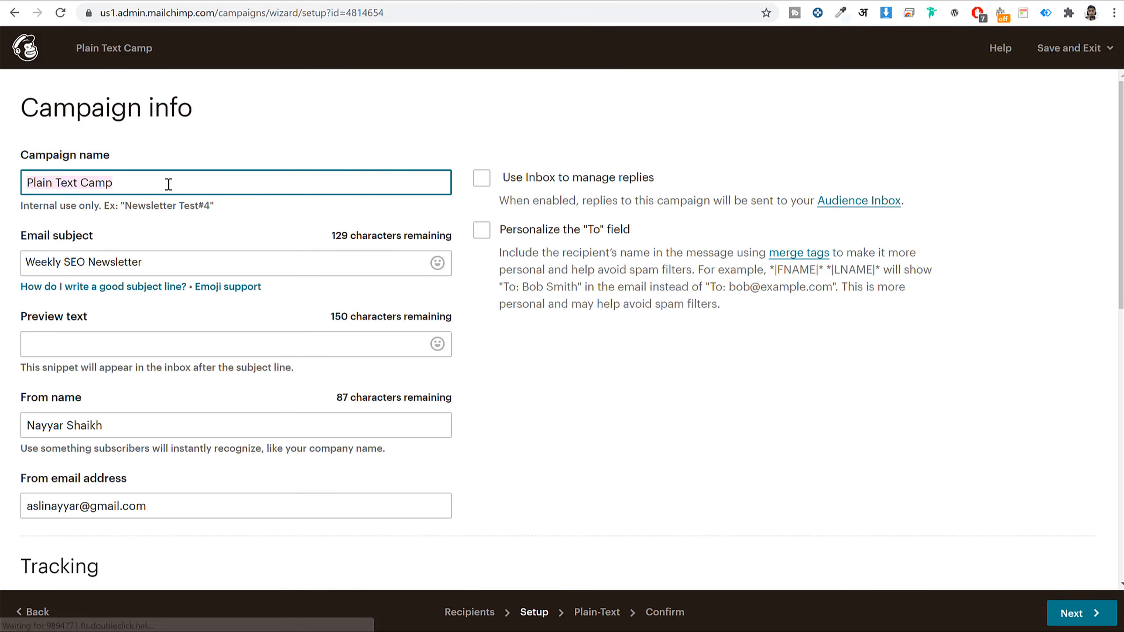
pyautogui.scroll(-1, 944, 236)
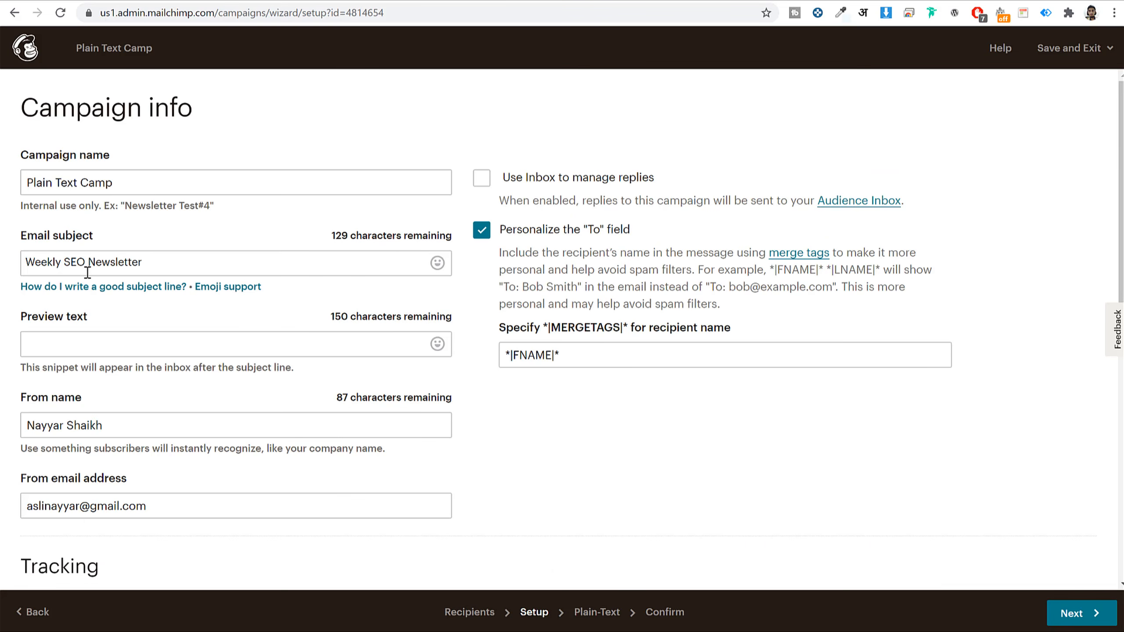
pyautogui.tripleClick(155, 261)
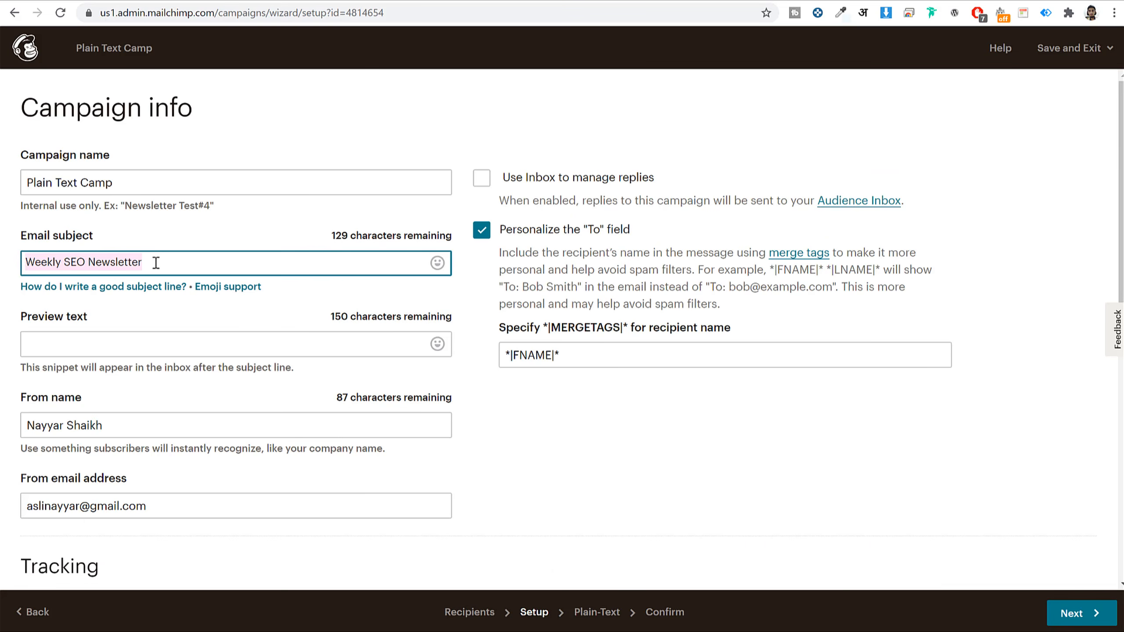
# - Compare the subject line and preview text with an example newsletter in Gmail
pyautogui.moveTo(217, 283)
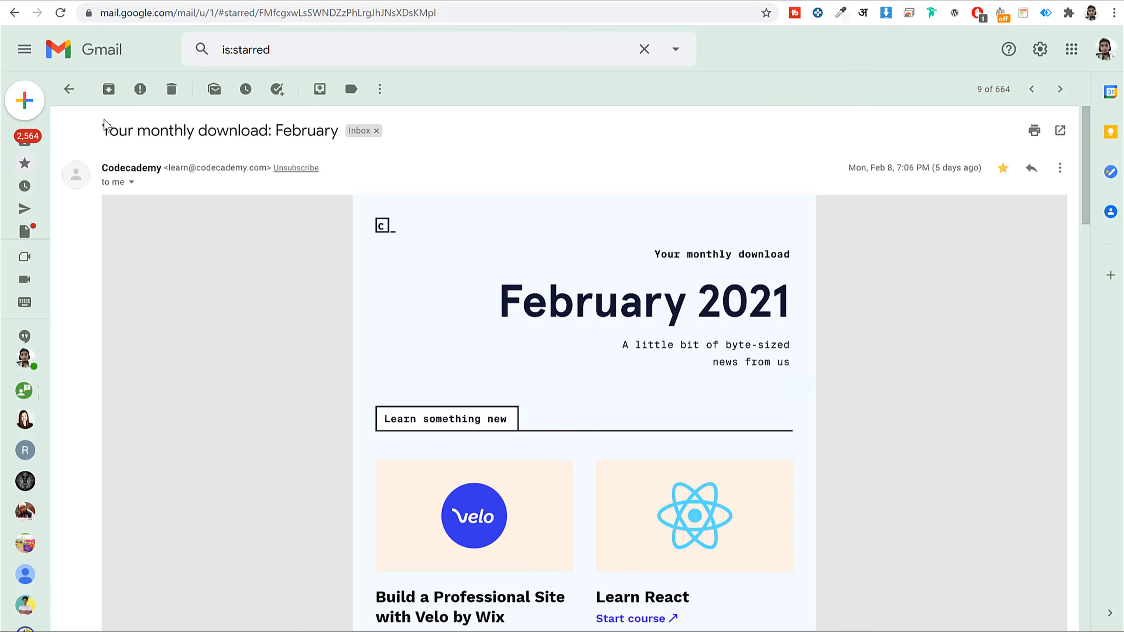
pyautogui.moveTo(103, 129); pyautogui.dragTo(333, 124)
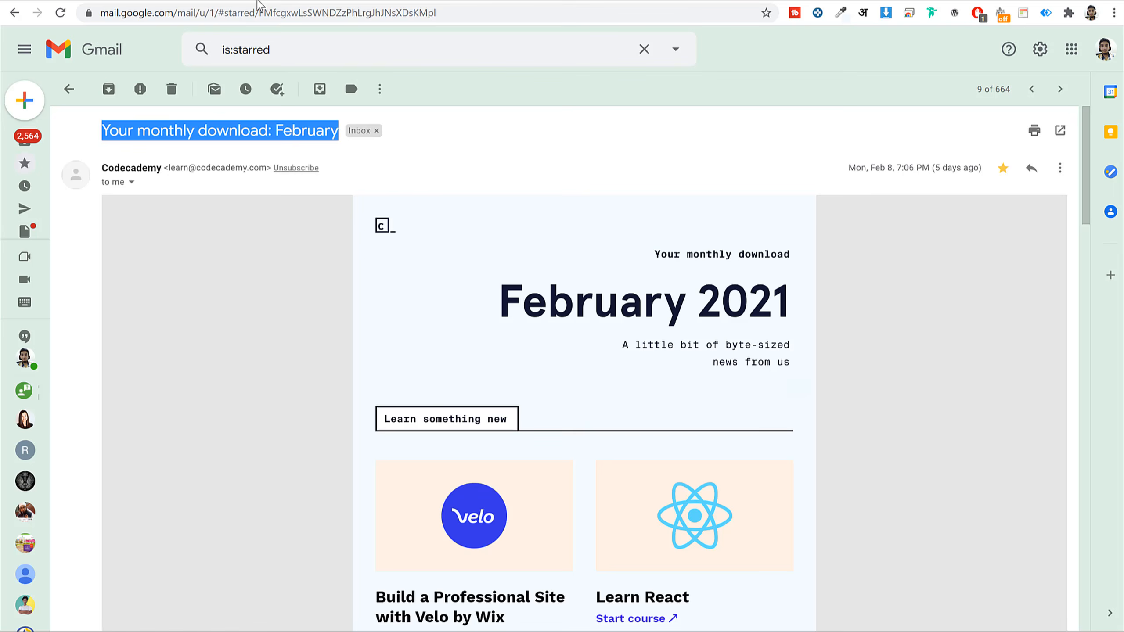
pyautogui.click(251, 1)
pyautogui.click(210, 2)
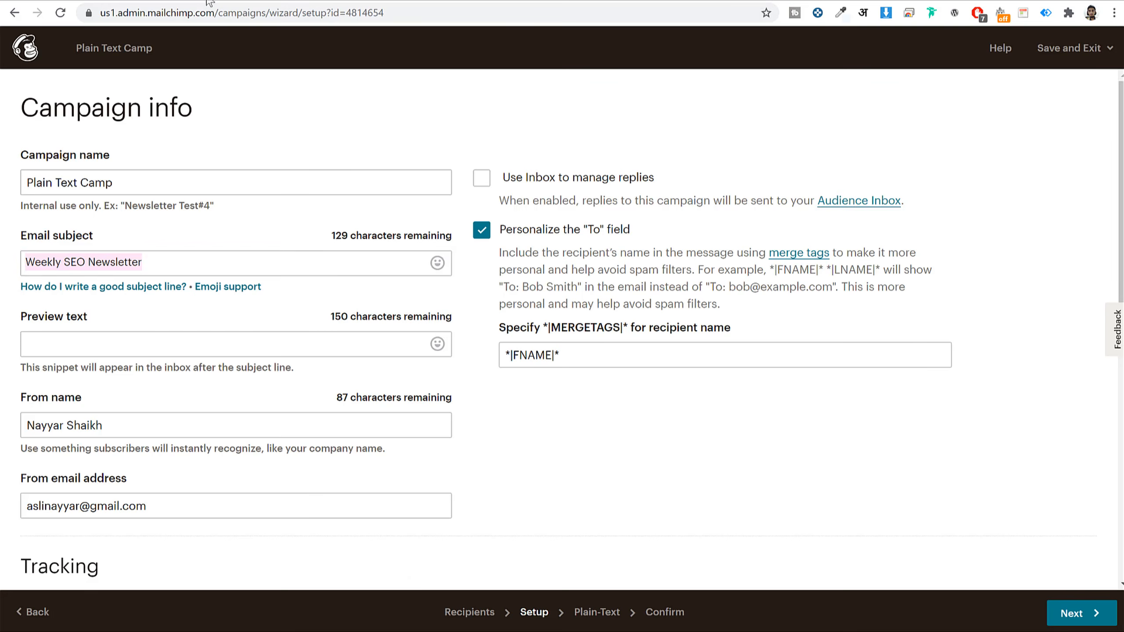
pyautogui.scroll(-2, 221, 266)
pyautogui.click(131, 271)
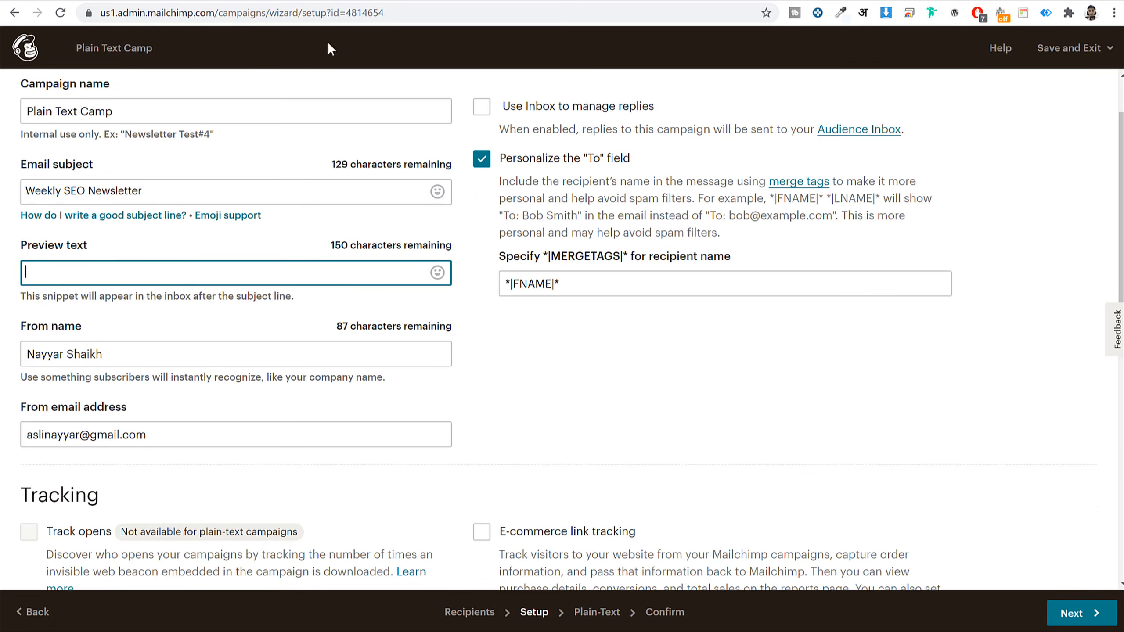
pyautogui.click(907, 1)
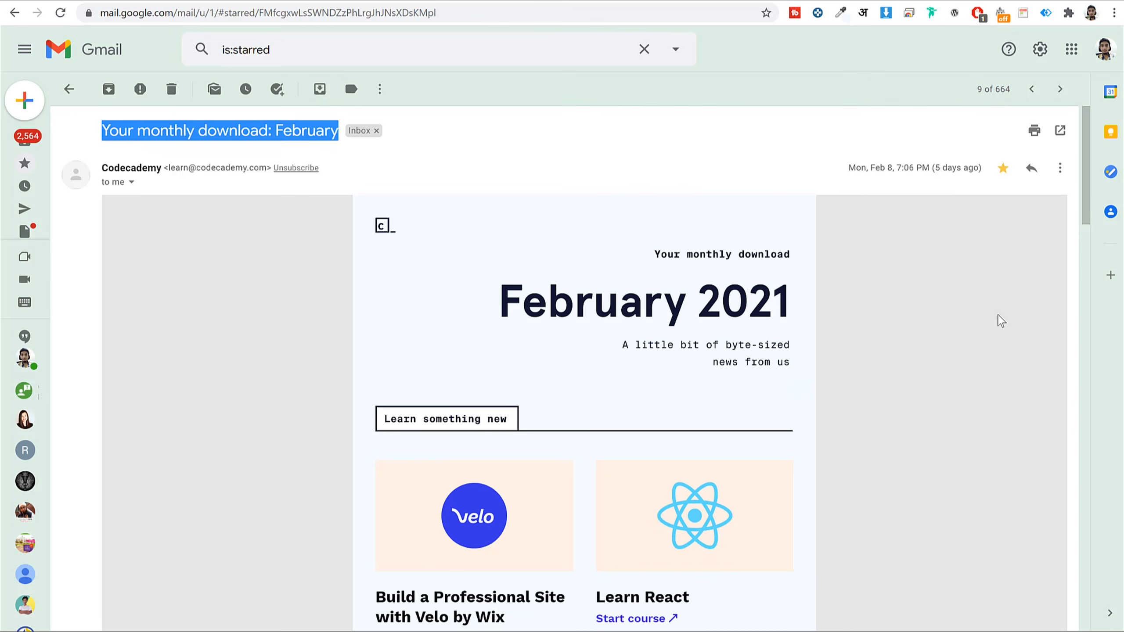
pyautogui.press('u')
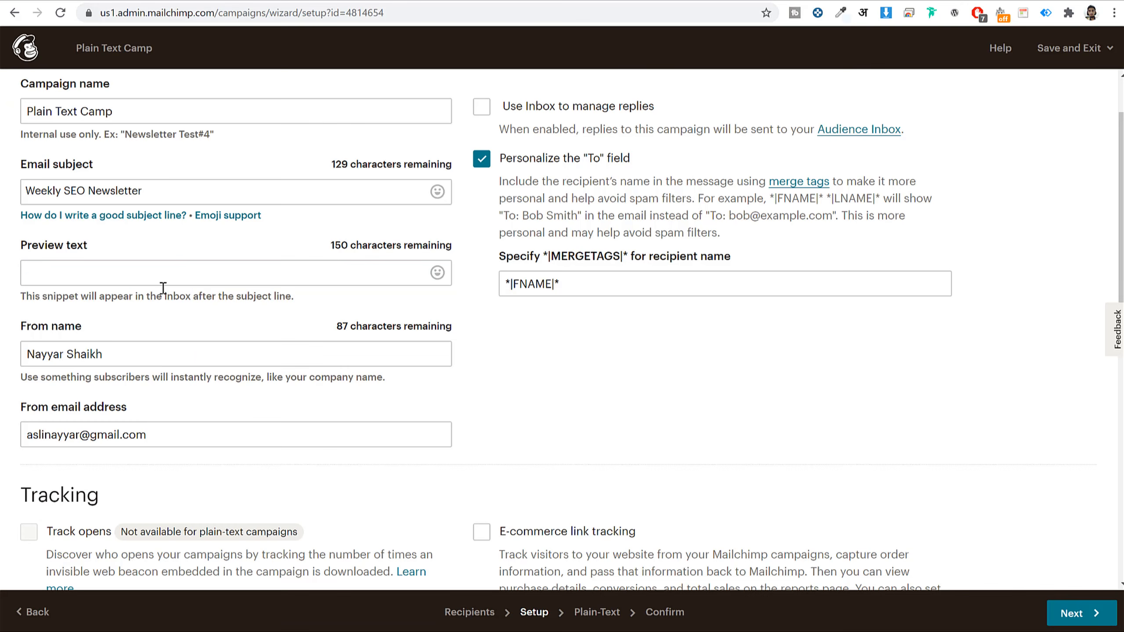
# - Review the campaign's From name and From email address fields
pyautogui.scroll(-3, 284, 299)
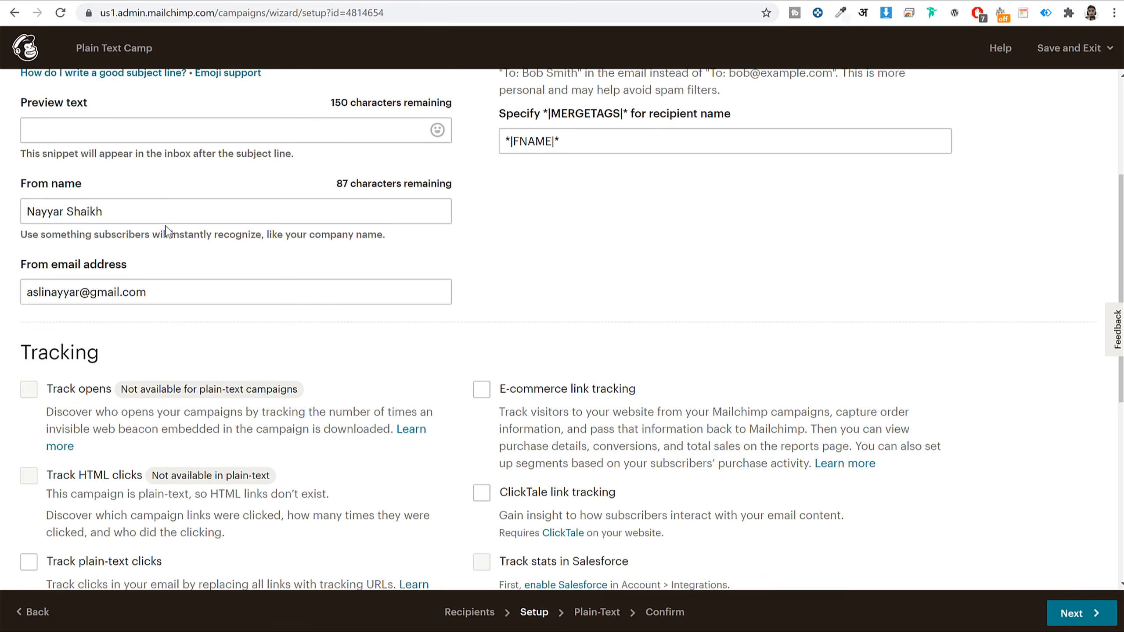
pyautogui.tripleClick(137, 210)
pyautogui.tripleClick(158, 290)
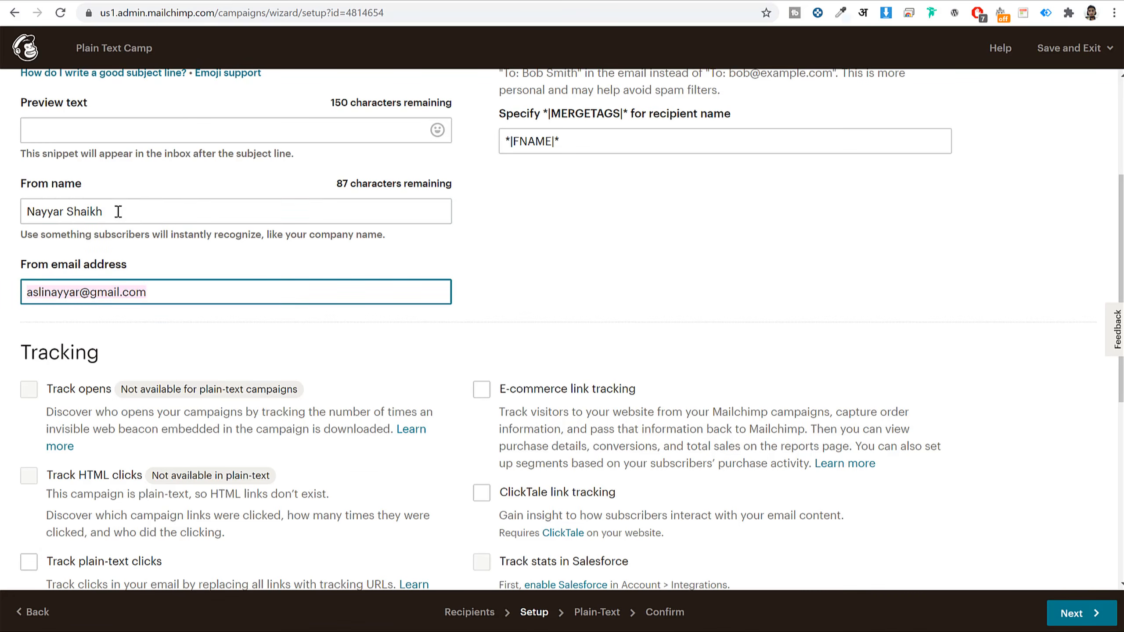
pyautogui.tripleClick(129, 219)
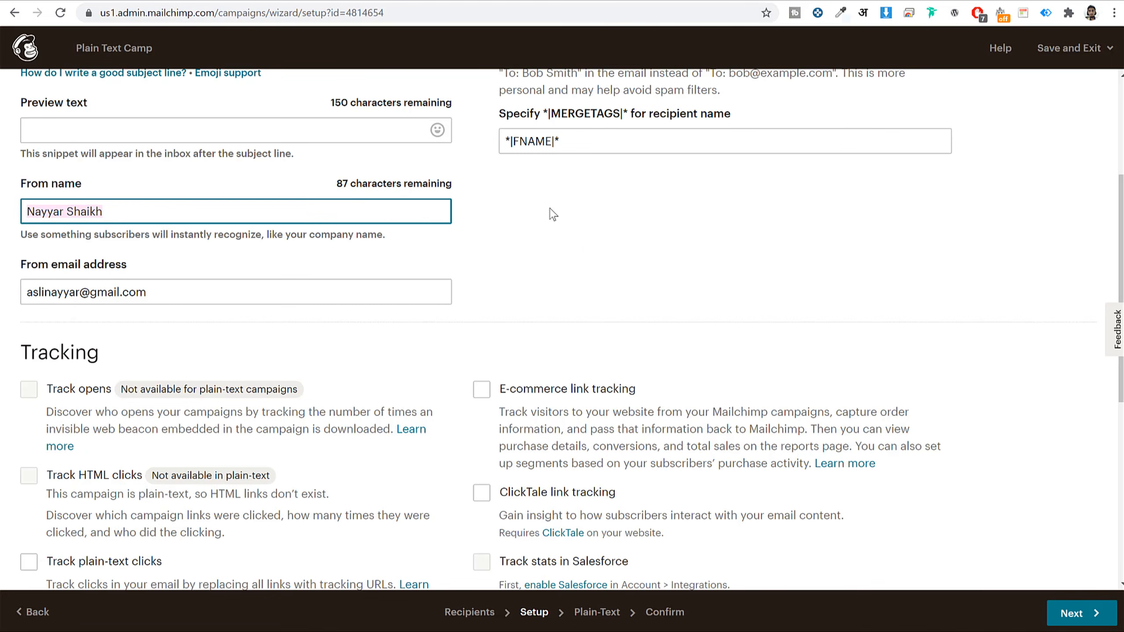
# - Leave all Tracking, Social media and video auto-convert options unchecked
pyautogui.scroll(-3, 579, 324)
pyautogui.scroll(-2, 1003, 221)
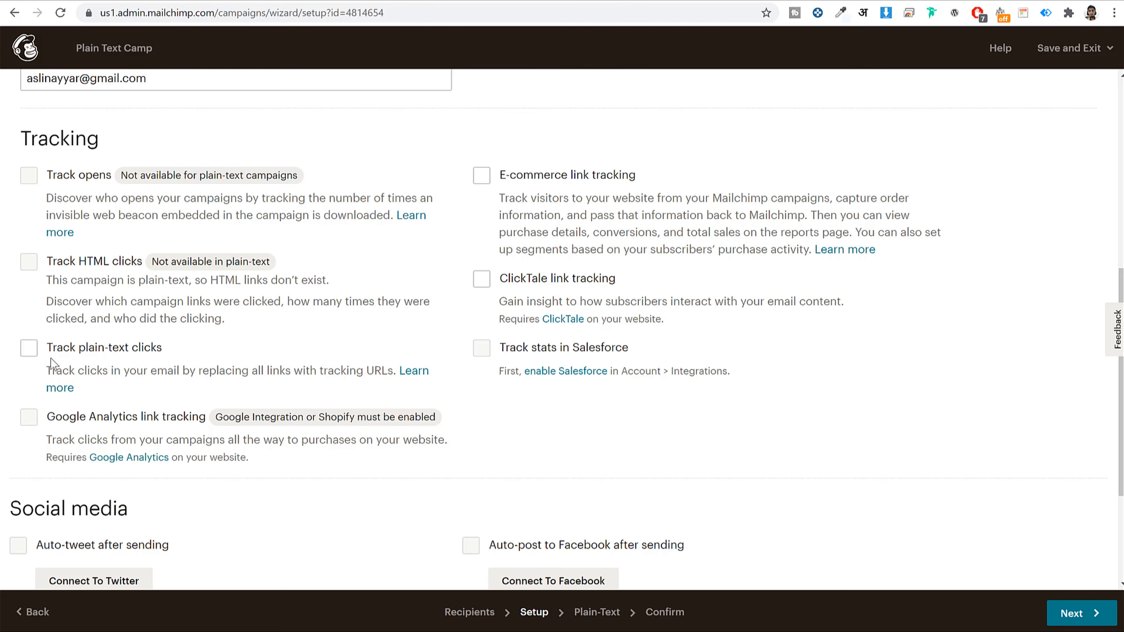
pyautogui.moveTo(544, 198); pyautogui.dragTo(639, 187)
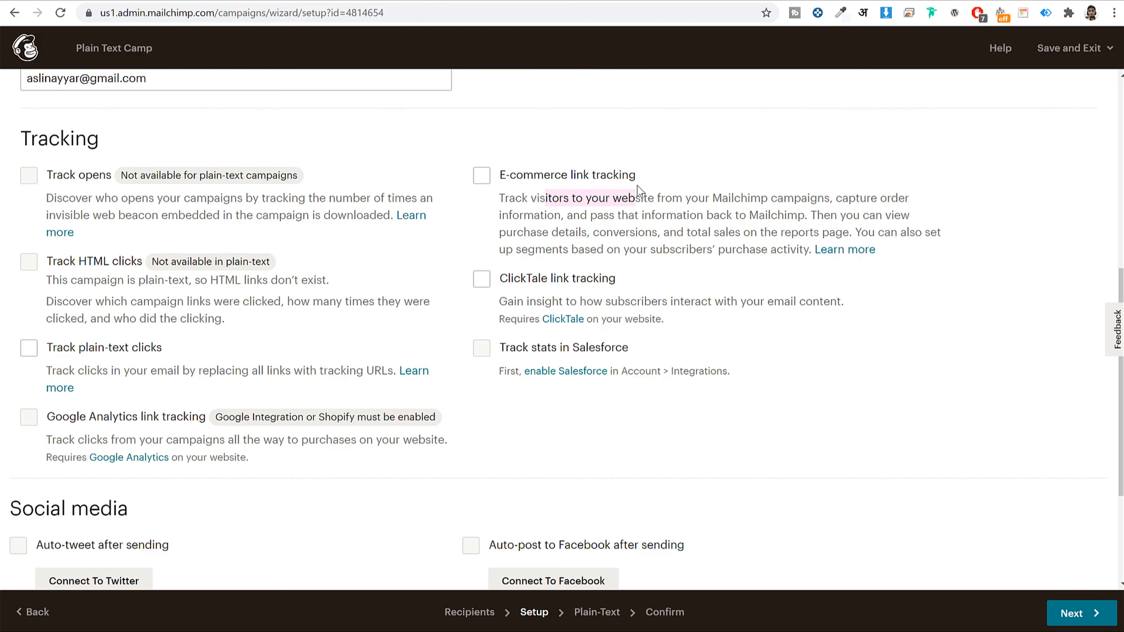
pyautogui.click(638, 190)
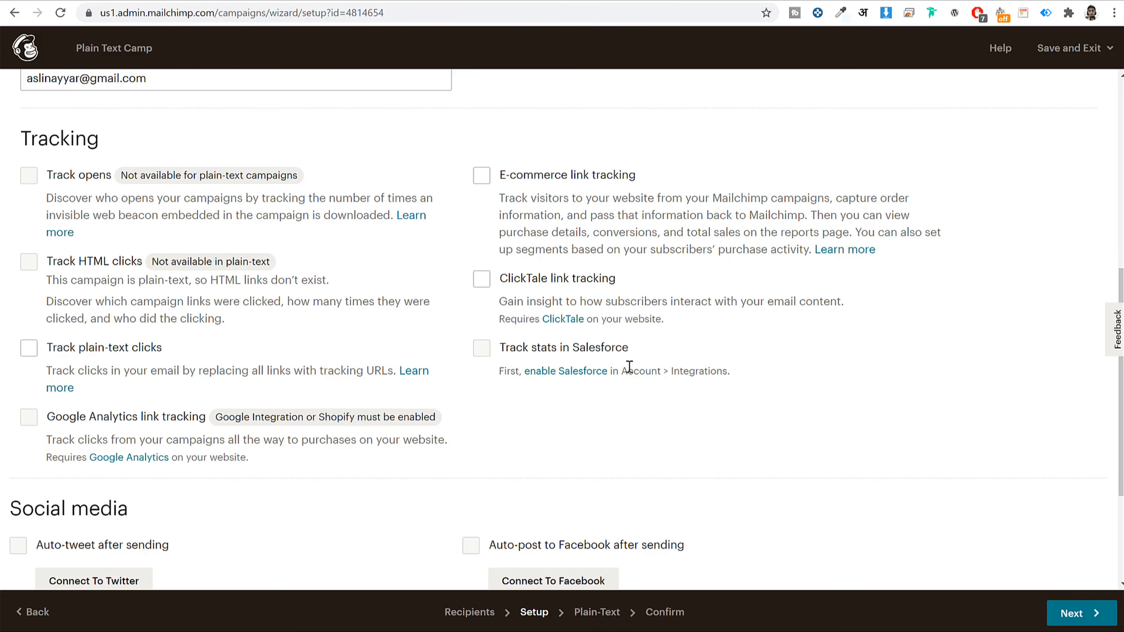
pyautogui.scroll(-1, 628, 367)
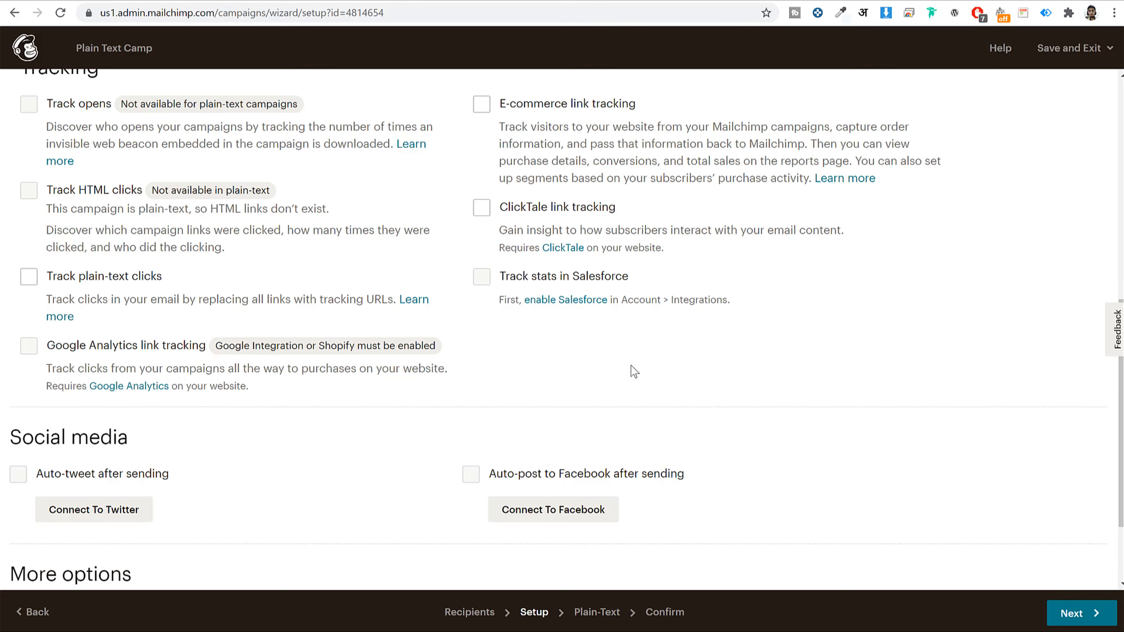
pyautogui.scroll(-2, 832, 309)
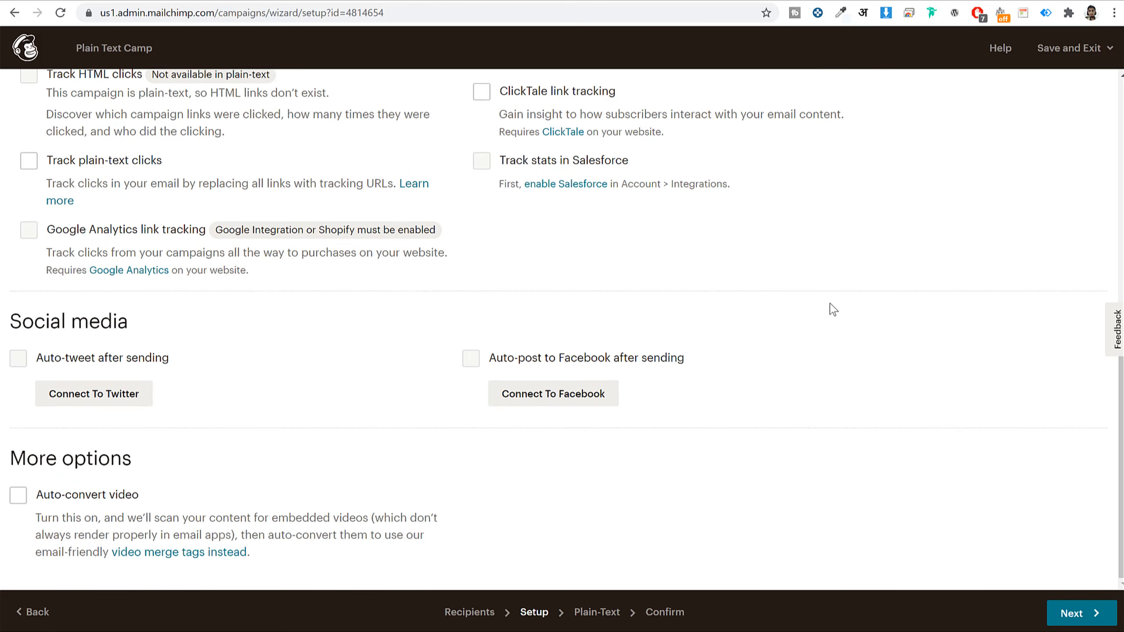
# - Go to the content step and select the '--- ENTER YOUR CONTENT HERE ---' placeholder line
pyautogui.click(1086, 618)
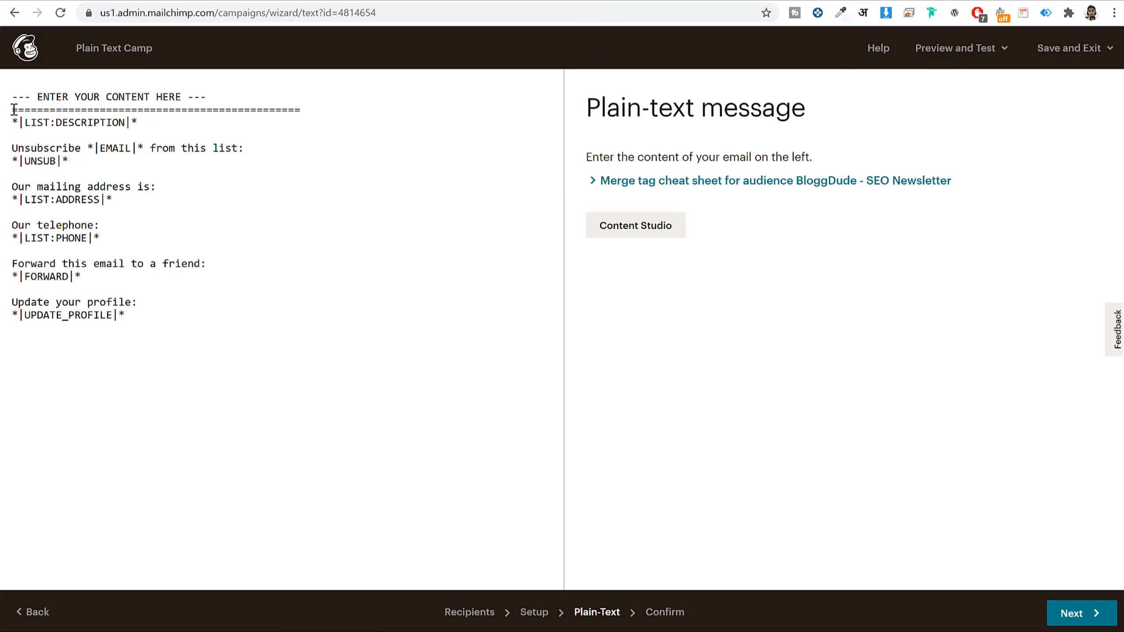
pyautogui.moveTo(14, 110); pyautogui.dragTo(195, 344)
pyautogui.click(195, 344)
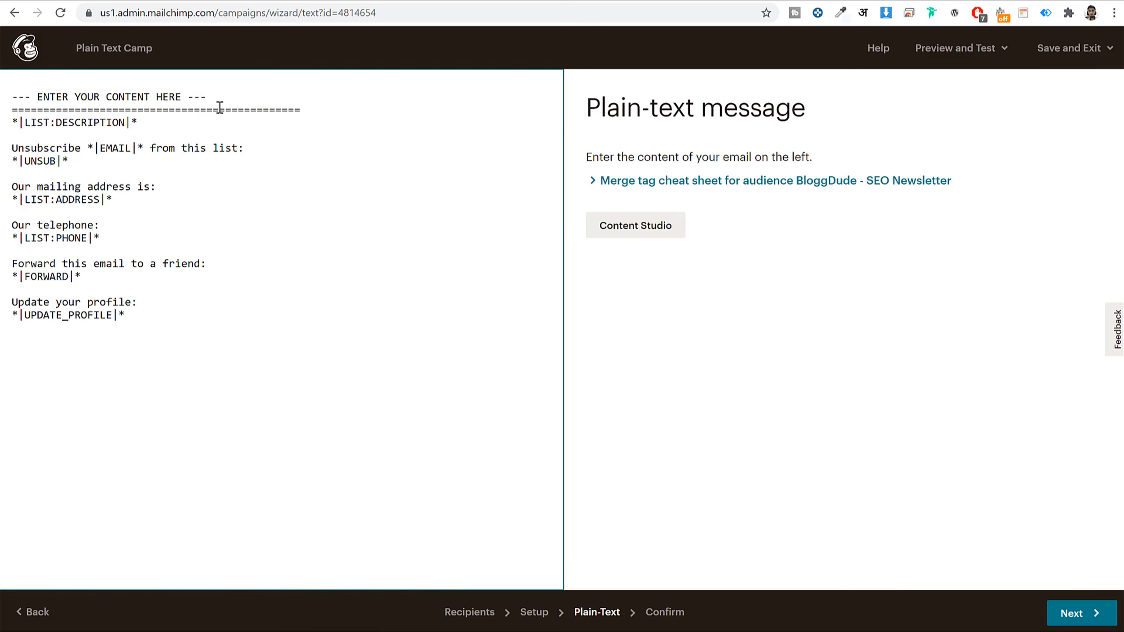
pyautogui.moveTo(209, 96); pyautogui.dragTo(10, 90)
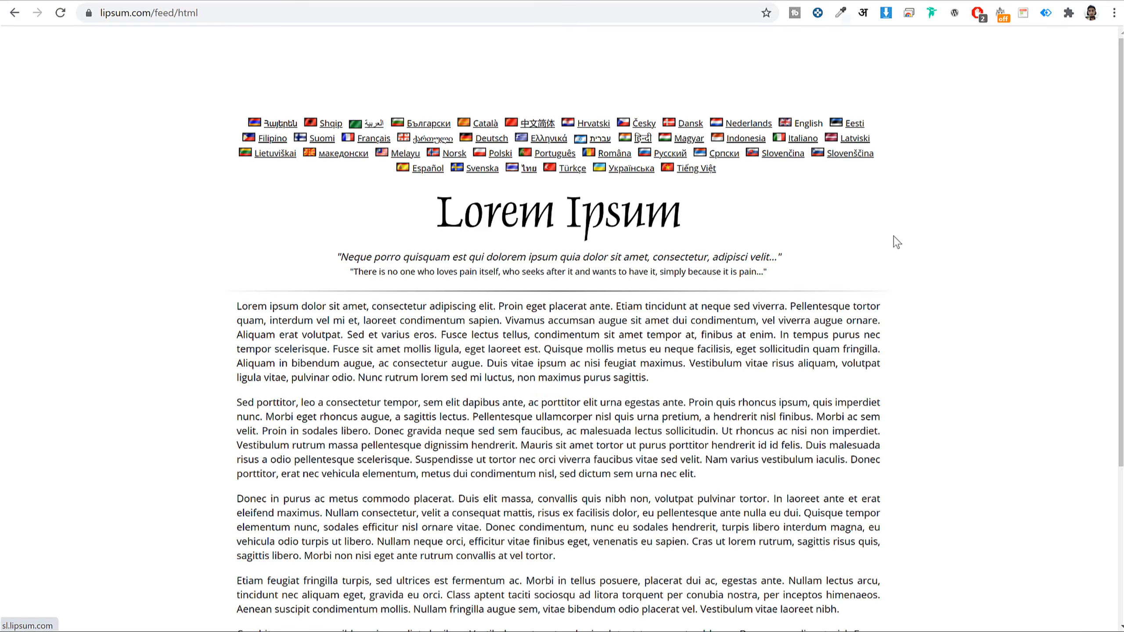
# - Replace the placeholder with two Lorem Ipsum paragraphs copied from lipsum.com
pyautogui.scroll(-2, 896, 241)
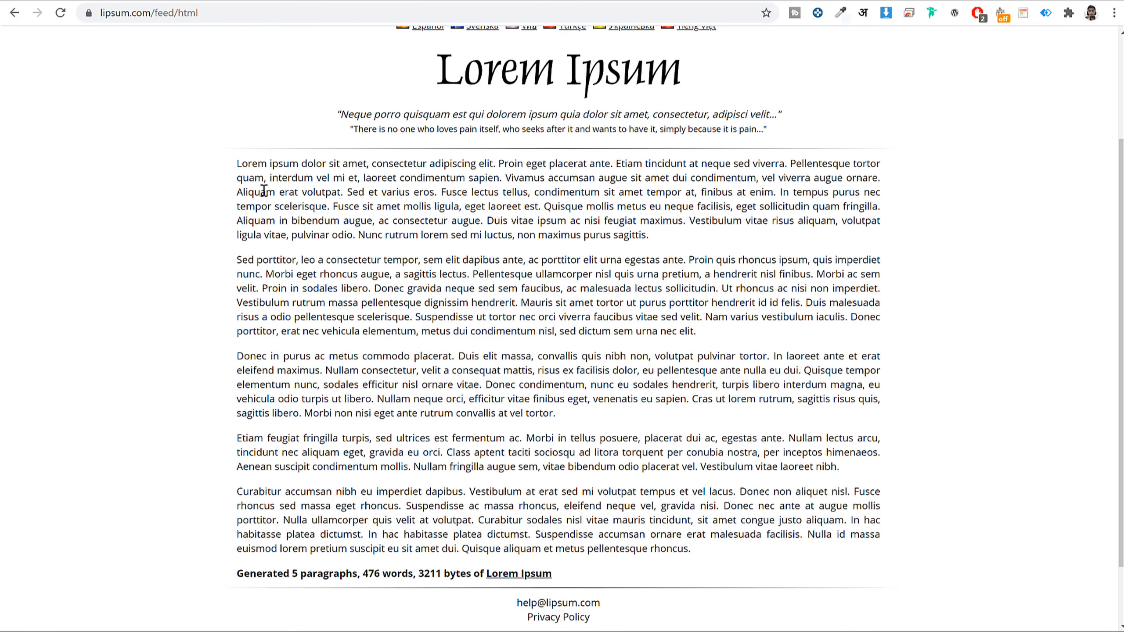
pyautogui.moveTo(237, 163); pyautogui.dragTo(712, 340)
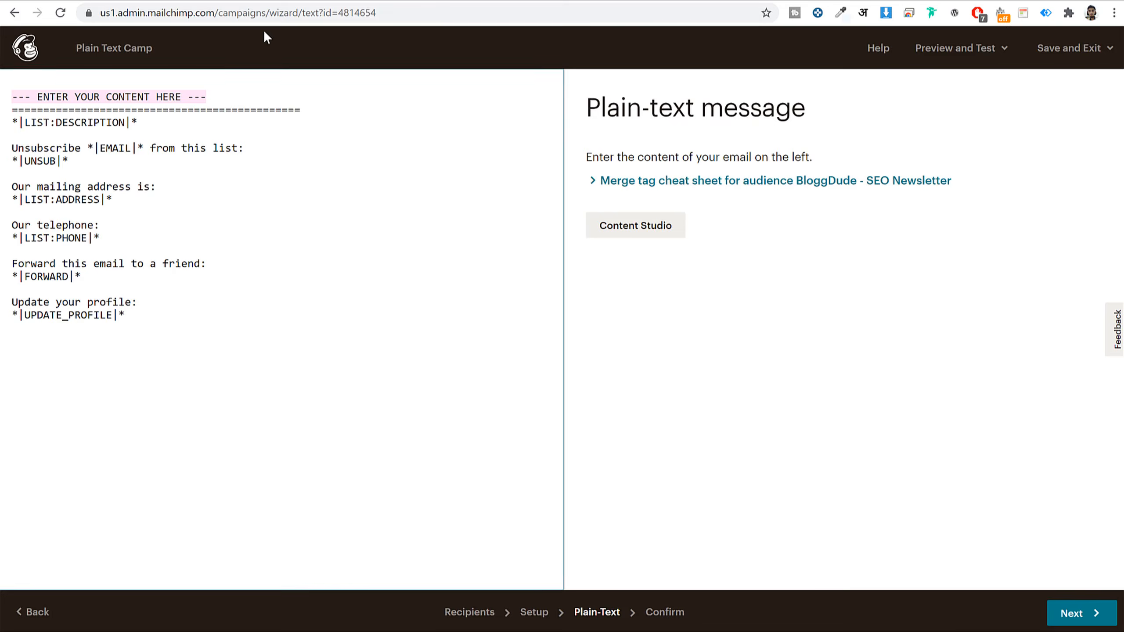
pyautogui.write('Lorem ipsum dolor sit amet, consectetur adipiscing elit. Proin eget placerat ante. Etiam tincidunt at neque sed viverra. Pellentesque tortor quam, interdum vel mi et, laoreet condimentum sapien. Vivamus accumsan augue sit amet dui condimentum, vel viverra augue ornare. Aliquam erat volutpat. Sed et varius eros. Fusce lectus tellus, condimentum sit amet tempor at, finibus at enim. In tempus purus nec tempor scelerisque. Fusce sit amet mollis ligula, eget laoreet est. Quisque mollis metus eu neque facilisis, eget sollicitudin quam fringilla. Aliquam in bibendum augue, ac consectetur augue. Duis vitae ipsum ac nisi feugiat maximus. Vestibulum vitae risus aliquam, volutpat ligula vitae, pulvinar odio. Nunc rutrum lorem sed mi luctus, non maximus purus sagittis.  Sed porttitor, leo a consectetur tempor, sem elit dapibus ante, ac porttitor elit urna egestas ante. Proin quis rhoncus ipsum, quis imperdiet nunc. Morbi eget rhoncus augue, a sagittis lectus. Pellentesque ullamcorper nisl quis urna pretium, a hendrerit nisl finibus. Morbi ac sem velit. Proin in sodales libero. Donec gravida neque sed sem faucibus, ac malesuada lectus sollicitudin. Ut rhoncus ac nisi non imperdiet. Vestibulum rutrum massa pellentesque dignissim hendrerit. Mauris sit amet tortor ut purus porttitor hendrerit id id felis. Duis malesuada risus a odio pellentesque scelerisque. Suspendisse ut tortor nec orci viverra faucibus vitae sed velit. Nam varius vestibulum iaculis. Donec porttitor, erat nec vehicula elementum, metus dui condimentum nisl, sed dictum sem urna nec elit.')
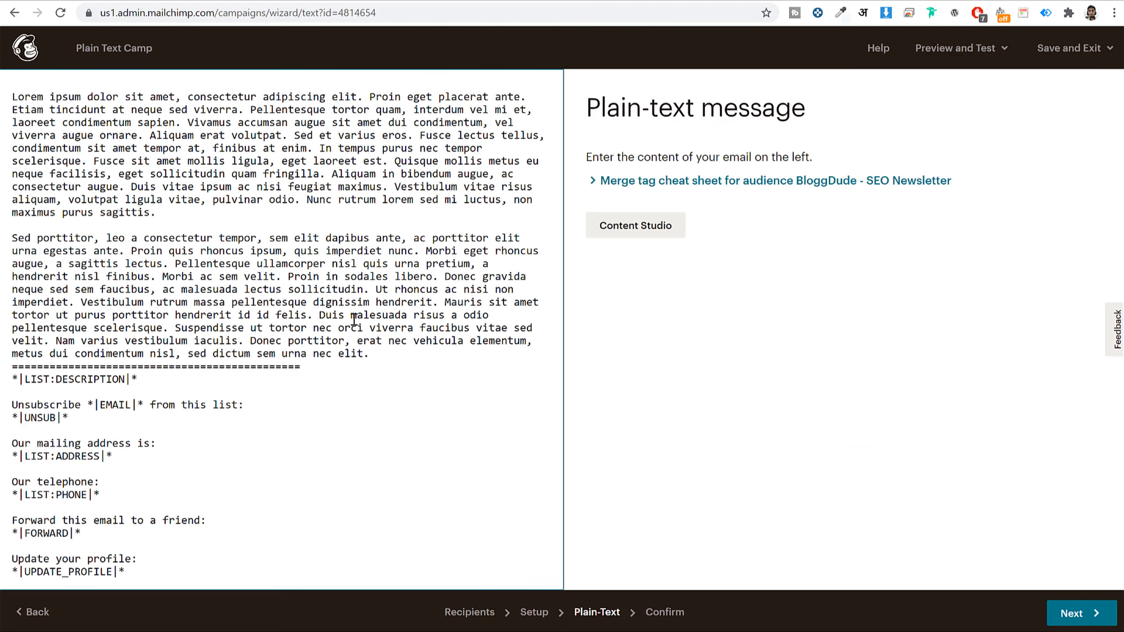
pyautogui.press('Return')
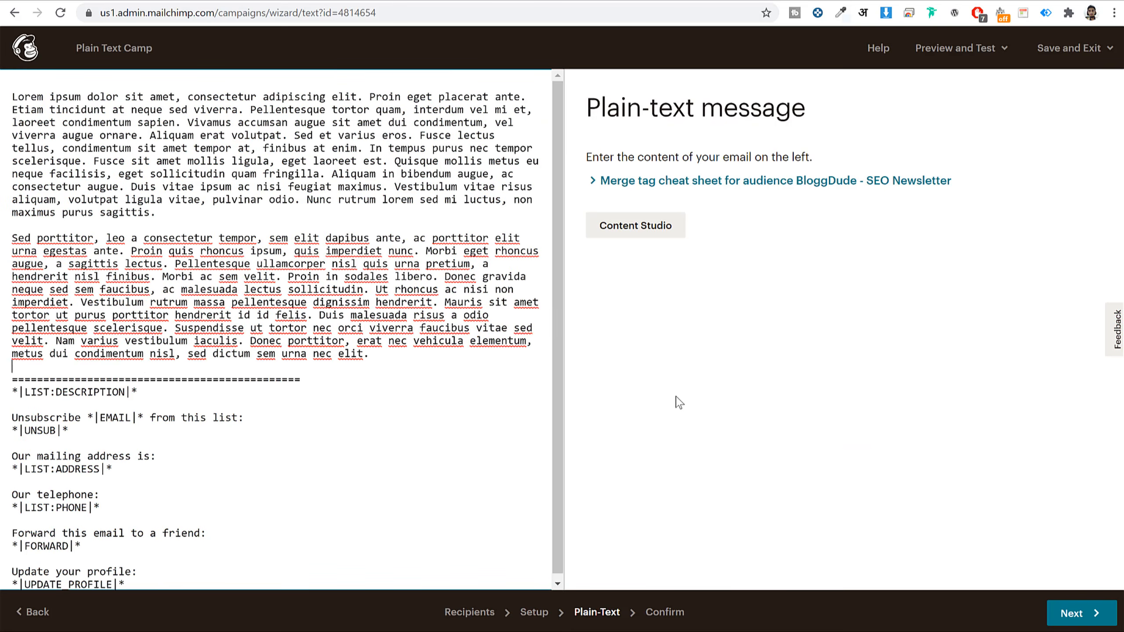
pyautogui.write("sdvlm,alk;'sdvm'alkmvp's")
pyautogui.press('BackSpace')
pyautogui.press('BackSpace')
pyautogui.press('BackSpace')
pyautogui.press('BackSpace')
pyautogui.press('BackSpace')
pyautogui.press('BackSpace')
pyautogui.press('BackSpace')
pyautogui.press('BackSpace')
pyautogui.press('BackSpace')
pyautogui.press('BackSpace')
pyautogui.press('BackSpace')
pyautogui.press('BackSpace')
pyautogui.press('BackSpace')
# - On the Confirm step, preview the email in preview mode and close it
pyautogui.click(1068, 618)
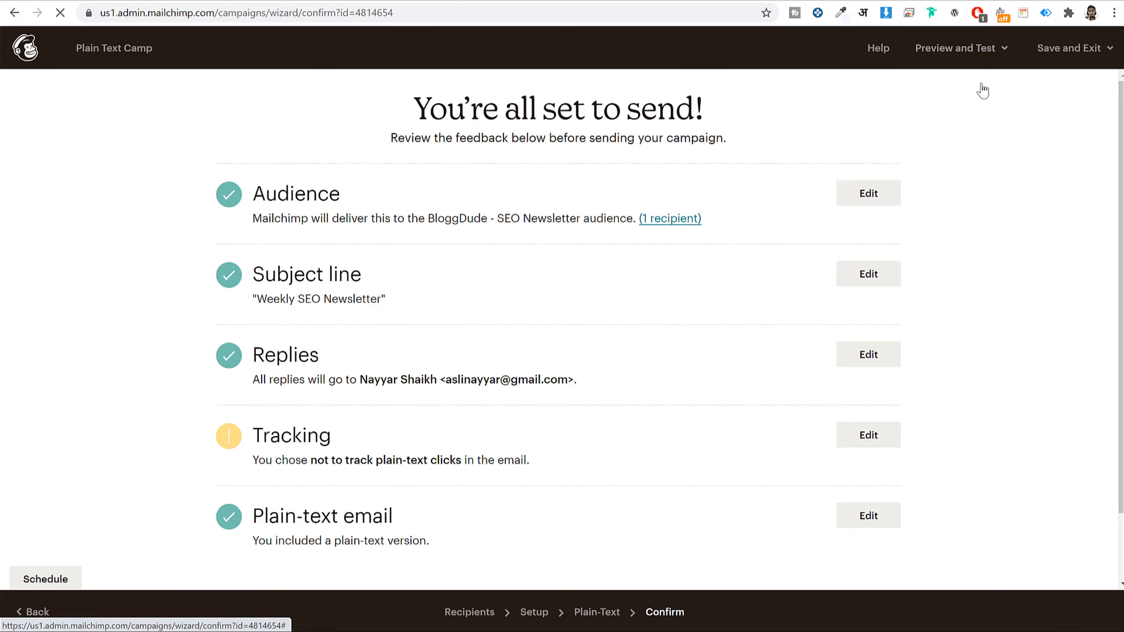
pyautogui.click(1005, 54)
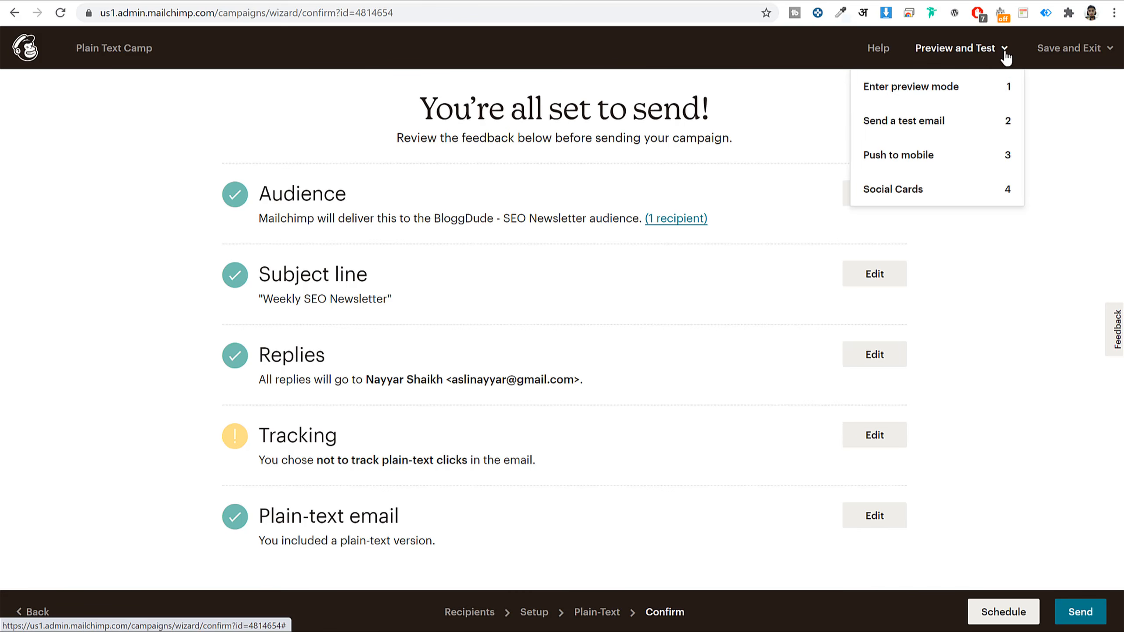
pyautogui.click(934, 90)
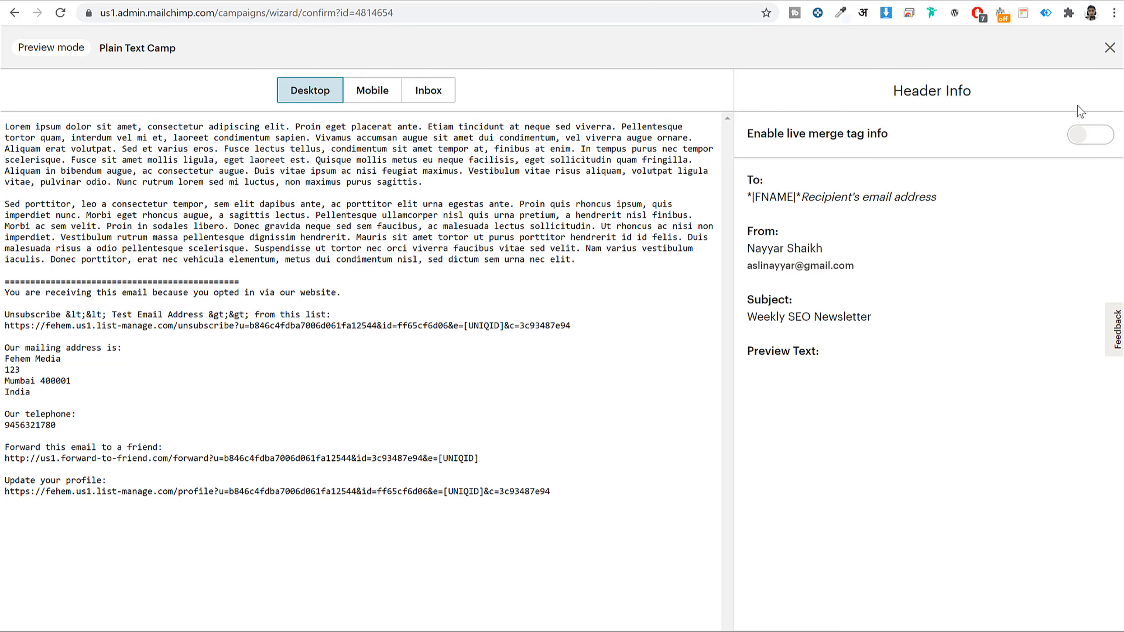
pyautogui.click(1110, 47)
pyautogui.click(1011, 53)
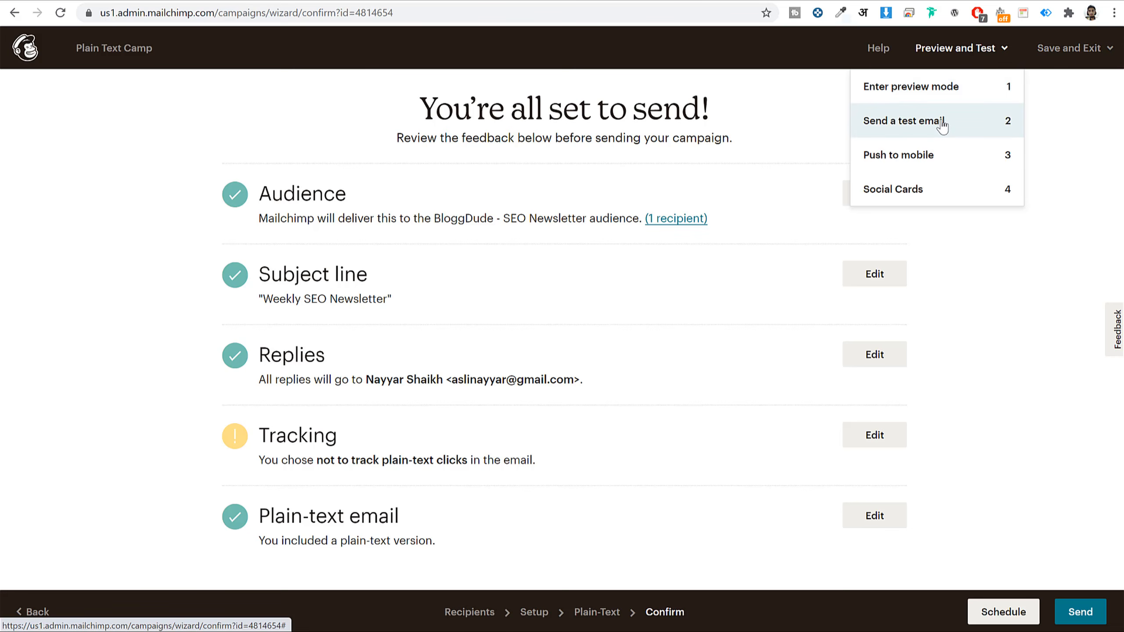
# - Send the campaign now to the audience's 1 subscriber
pyautogui.click(1082, 616)
pyautogui.moveTo(526, 349); pyautogui.dragTo(597, 343)
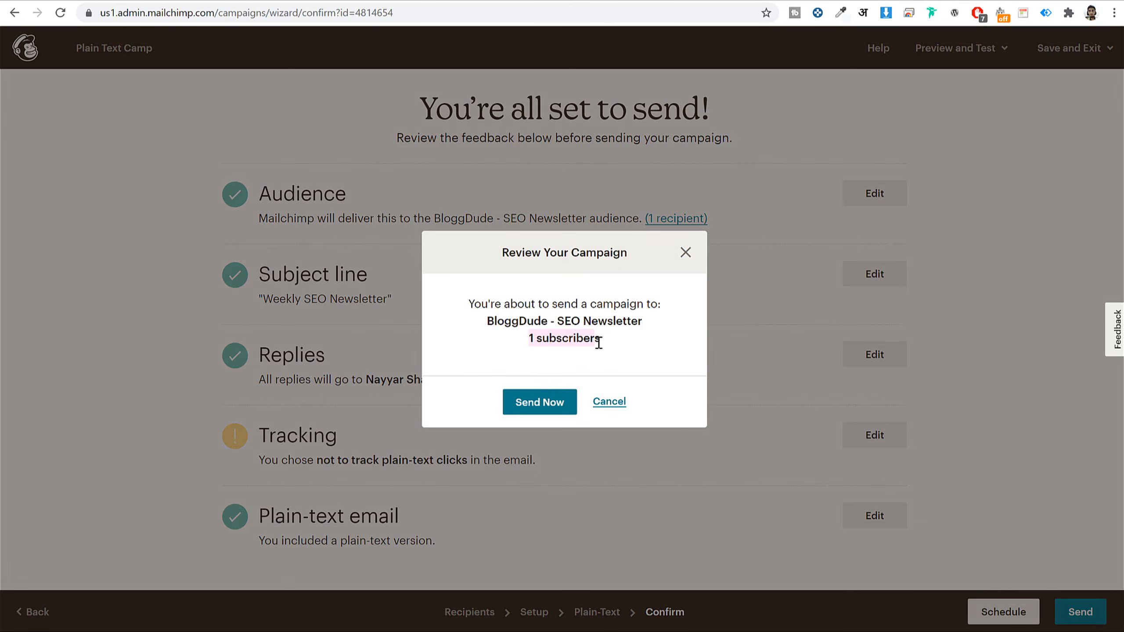
pyautogui.click(543, 404)
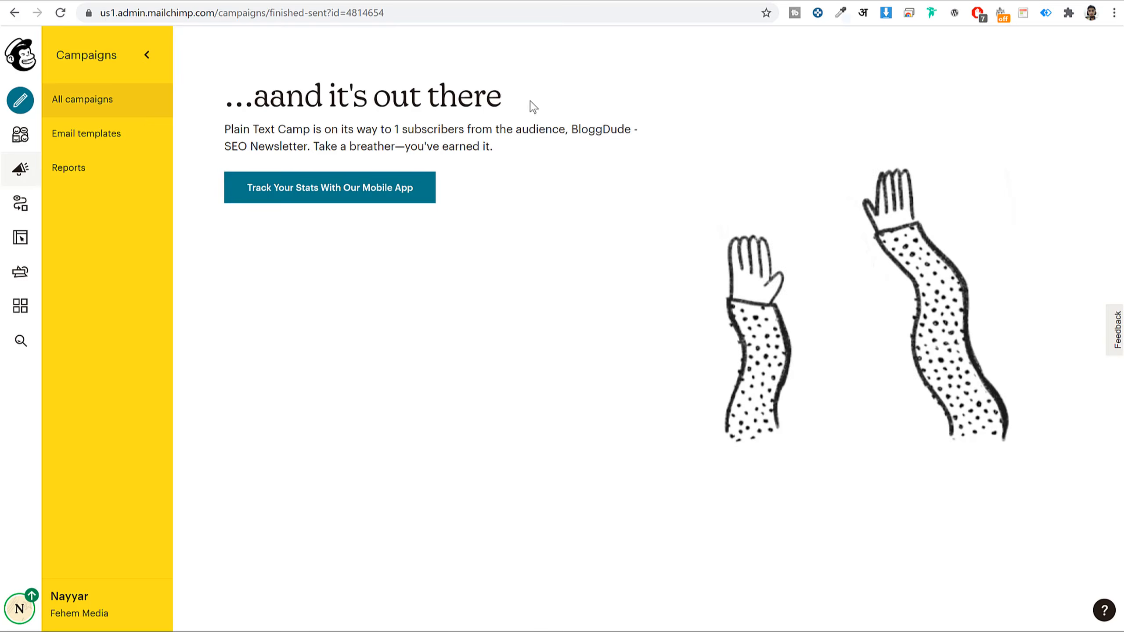
pyautogui.moveTo(531, 106); pyautogui.dragTo(267, 94)
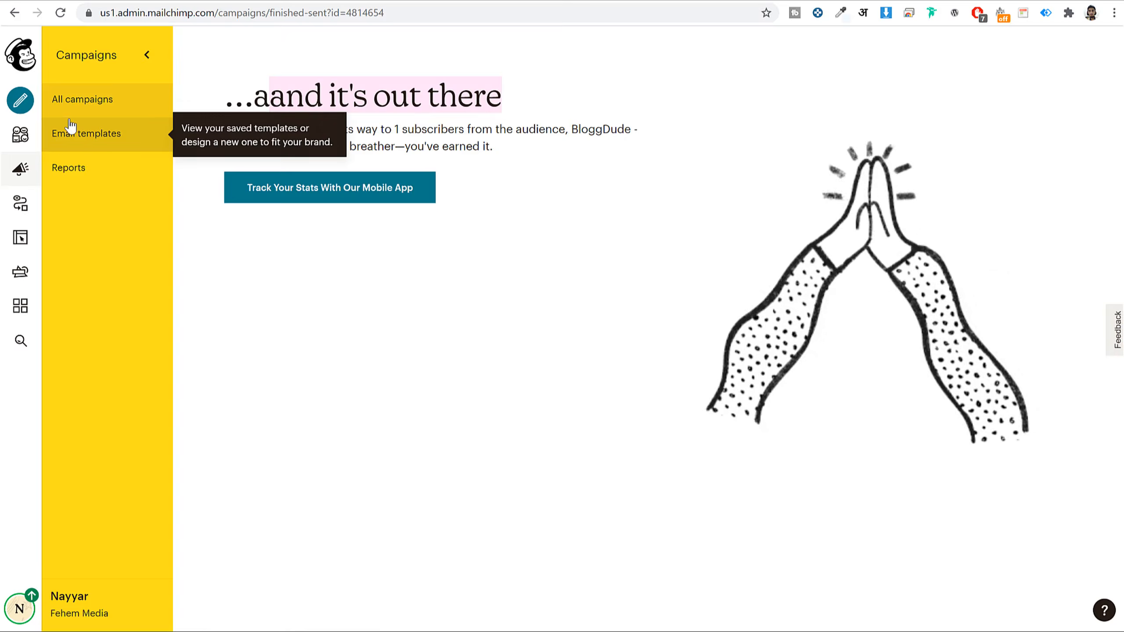
# - In All campaigns, confirm Plain Text Camp shows as Sent with its sent date
pyautogui.click(98, 100)
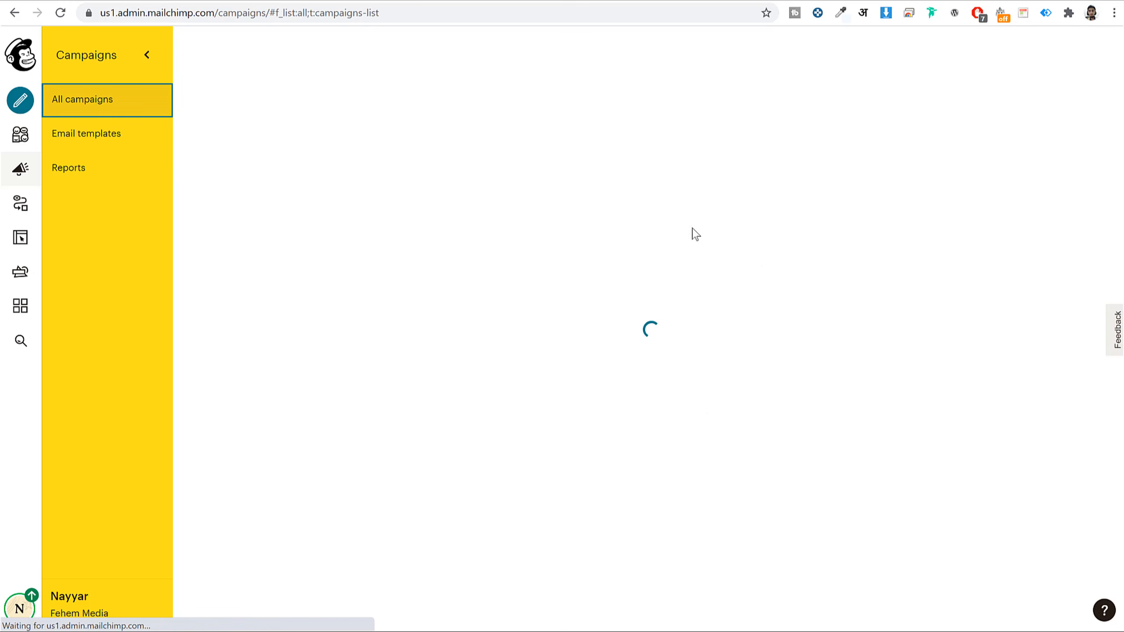
pyautogui.scroll(-4, 778, 235)
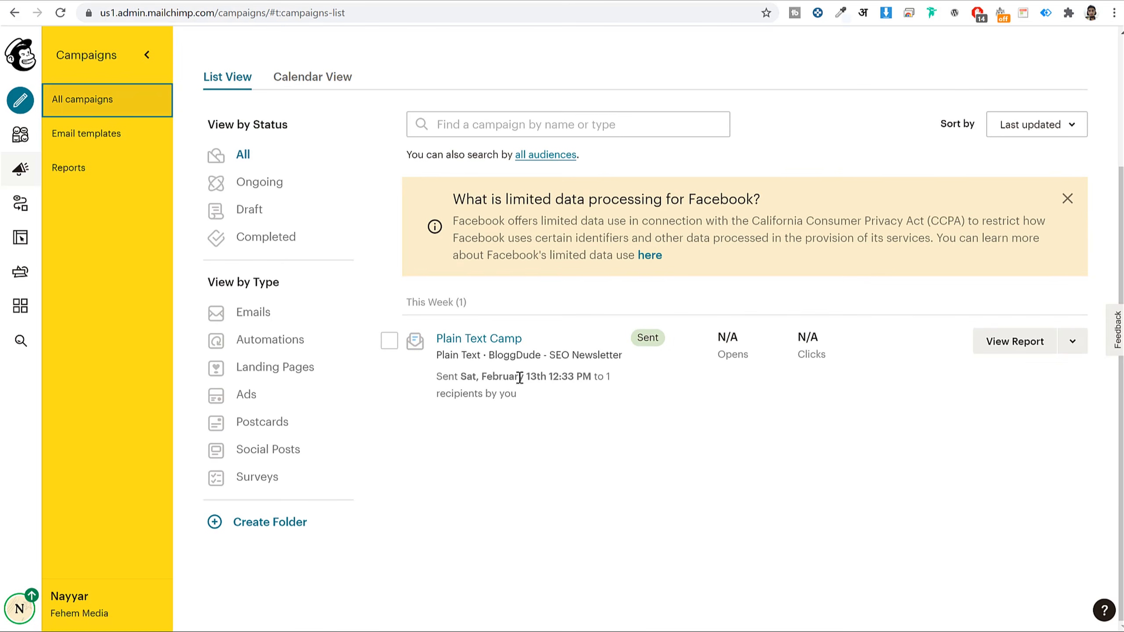
pyautogui.moveTo(519, 377); pyautogui.dragTo(625, 389)
pyautogui.click(664, 369)
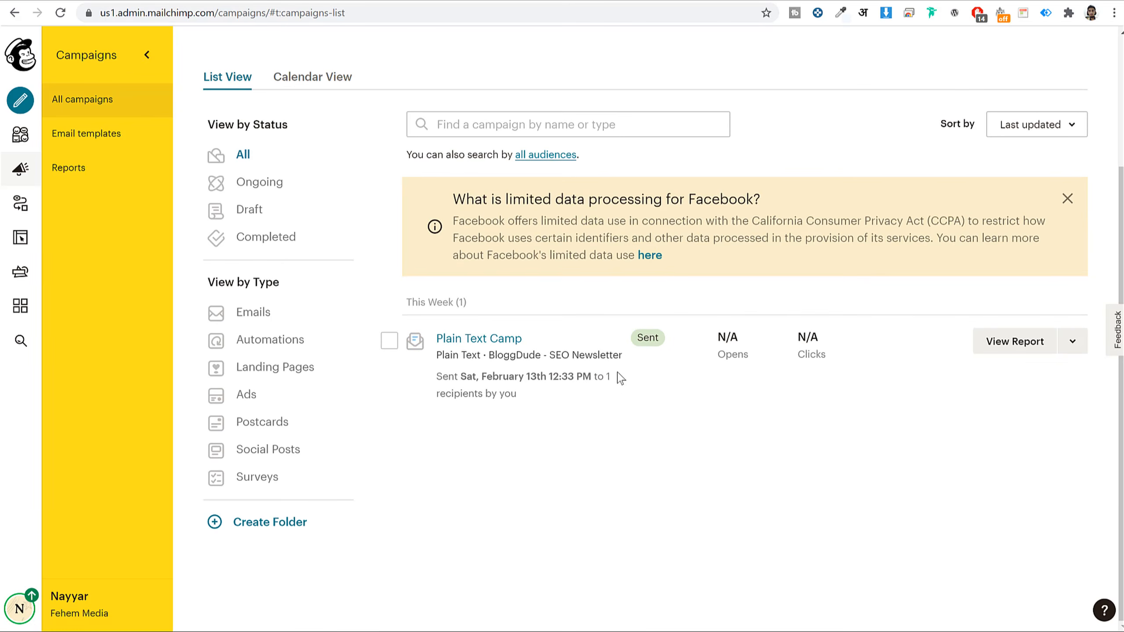
pyautogui.scroll(4, 620, 378)
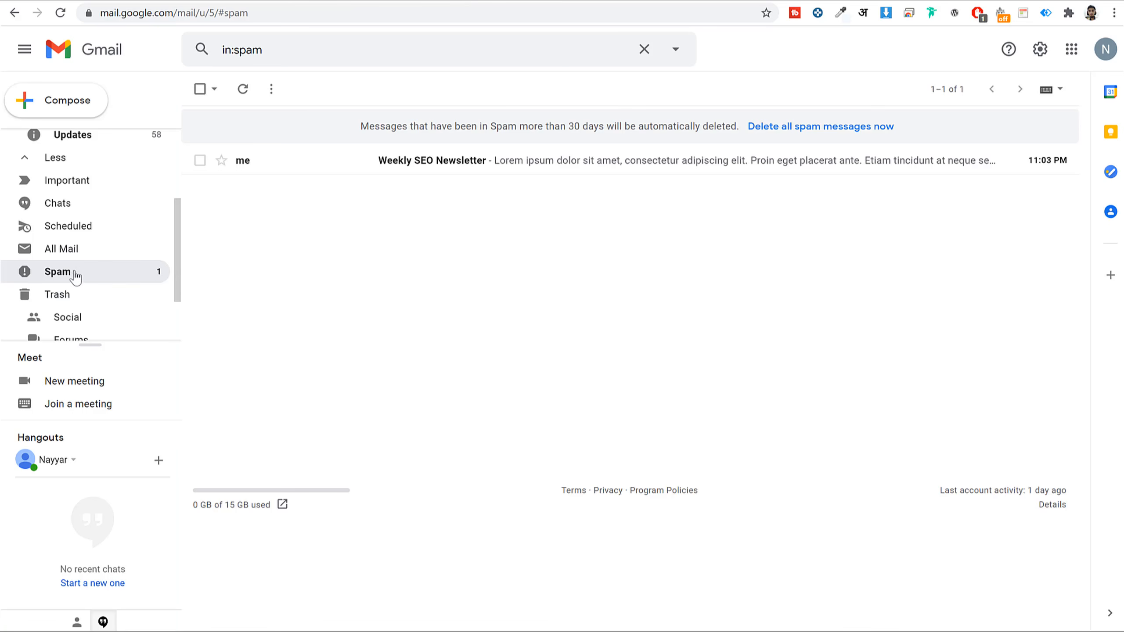
# - Open the Weekly SEO Newsletter message in Gmail's Spam folder and check its subject
pyautogui.click(512, 169)
pyautogui.hotkey('alt', 'Left')
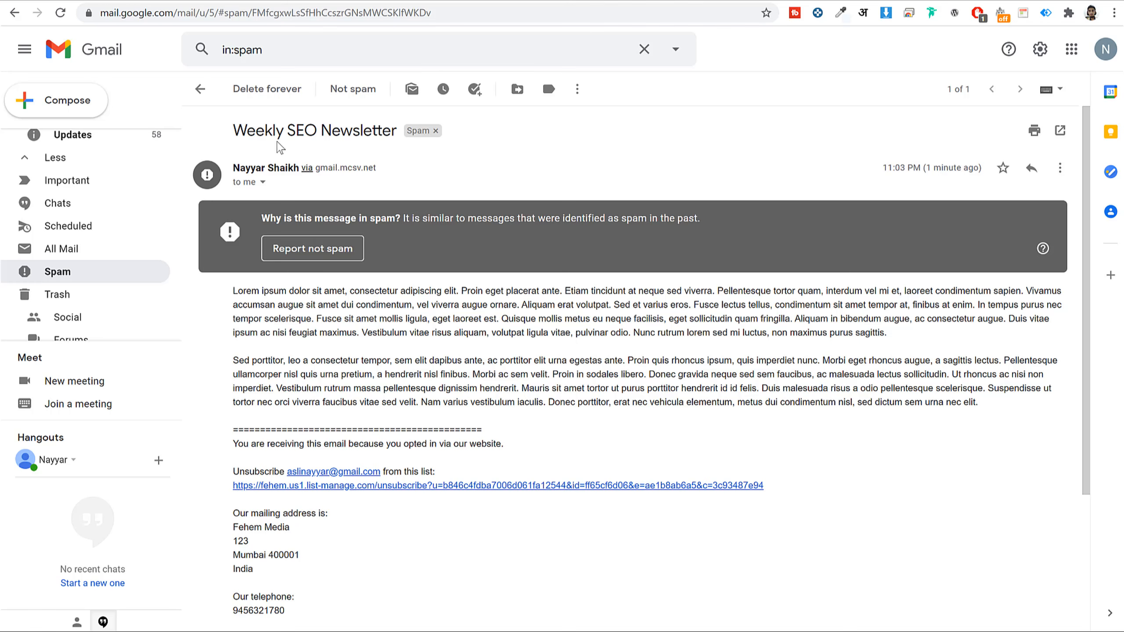
pyautogui.moveTo(226, 131); pyautogui.dragTo(367, 134)
pyautogui.click(433, 161)
pyautogui.scroll(-4, 668, 354)
pyautogui.scroll(4, 668, 354)
# - Inspect the message's sender and reply-to address, then close the details
pyautogui.click(263, 182)
pyautogui.moveTo(333, 222); pyautogui.dragTo(455, 232)
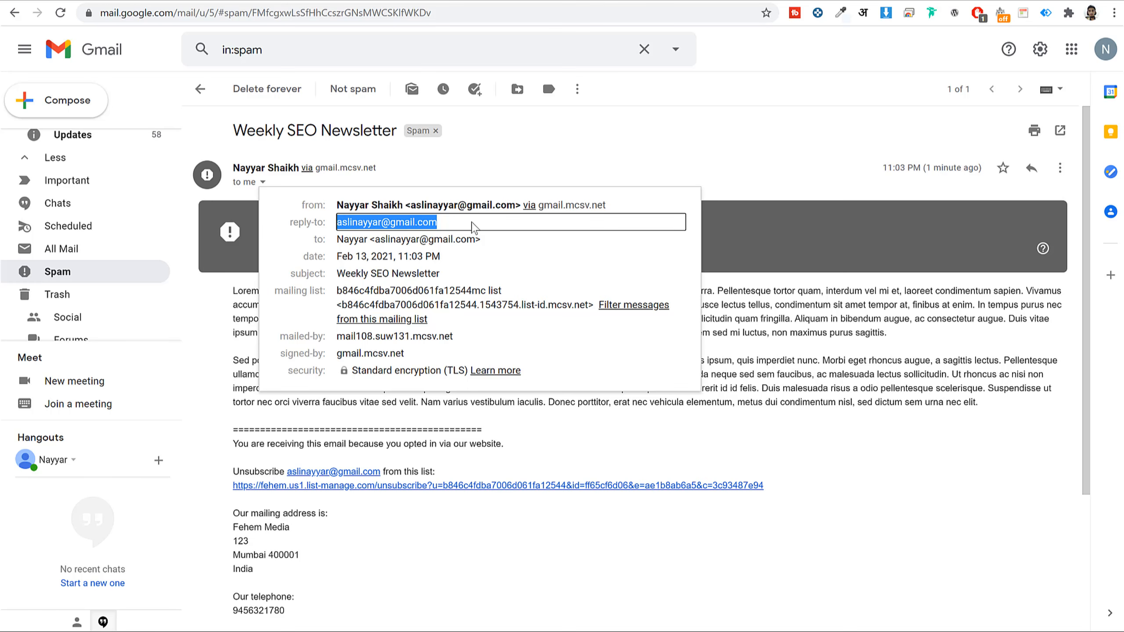
pyautogui.click(778, 152)
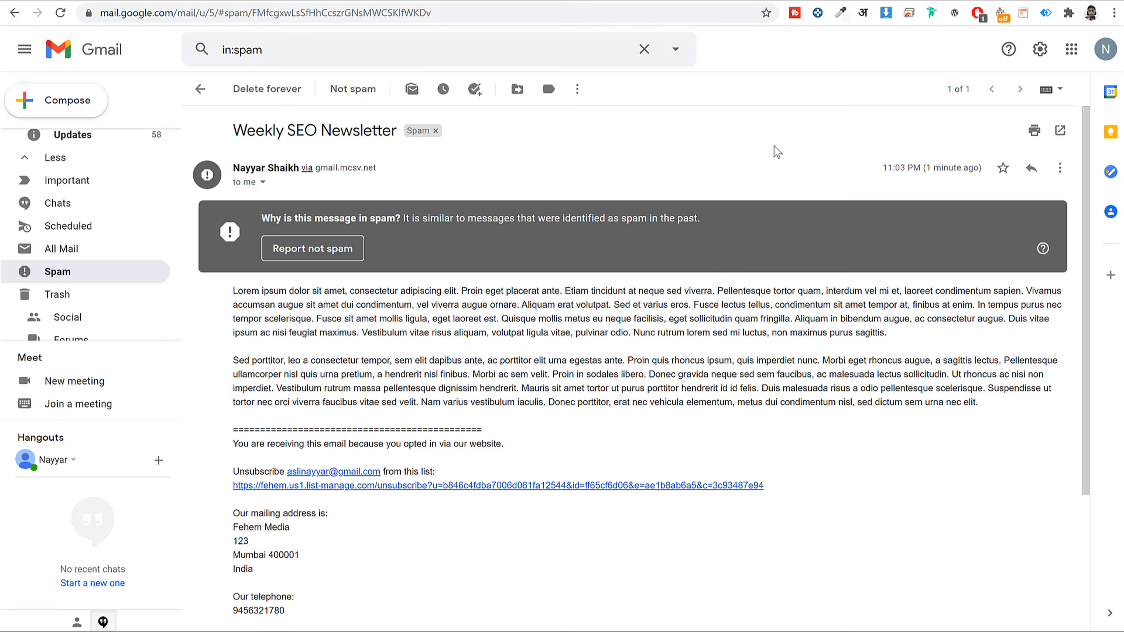
pyautogui.scroll(-2, 812, 277)
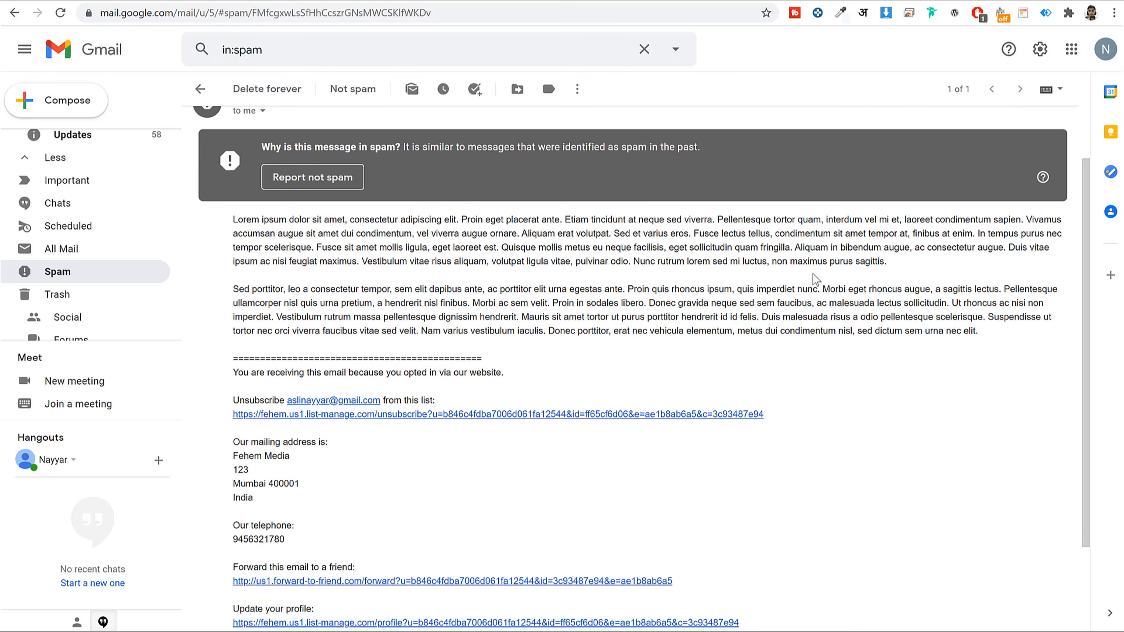
pyautogui.scroll(-3, 815, 288)
pyautogui.scroll(4, 818, 297)
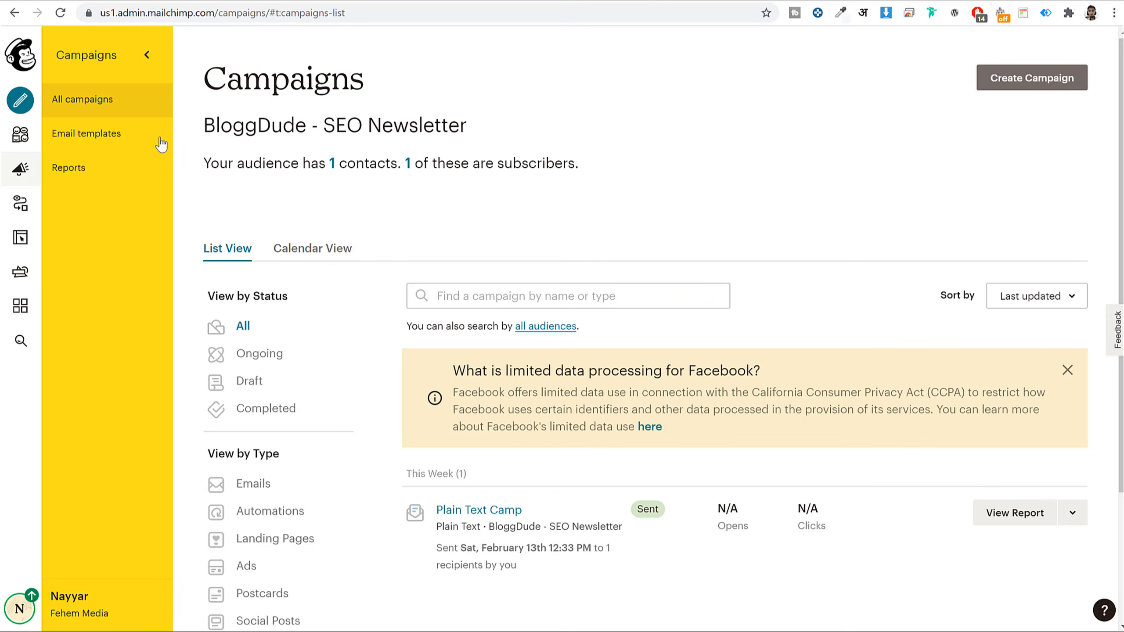
# - Create a Regular email campaign and enter 'Recent Uploads' as its name
pyautogui.click(1016, 87)
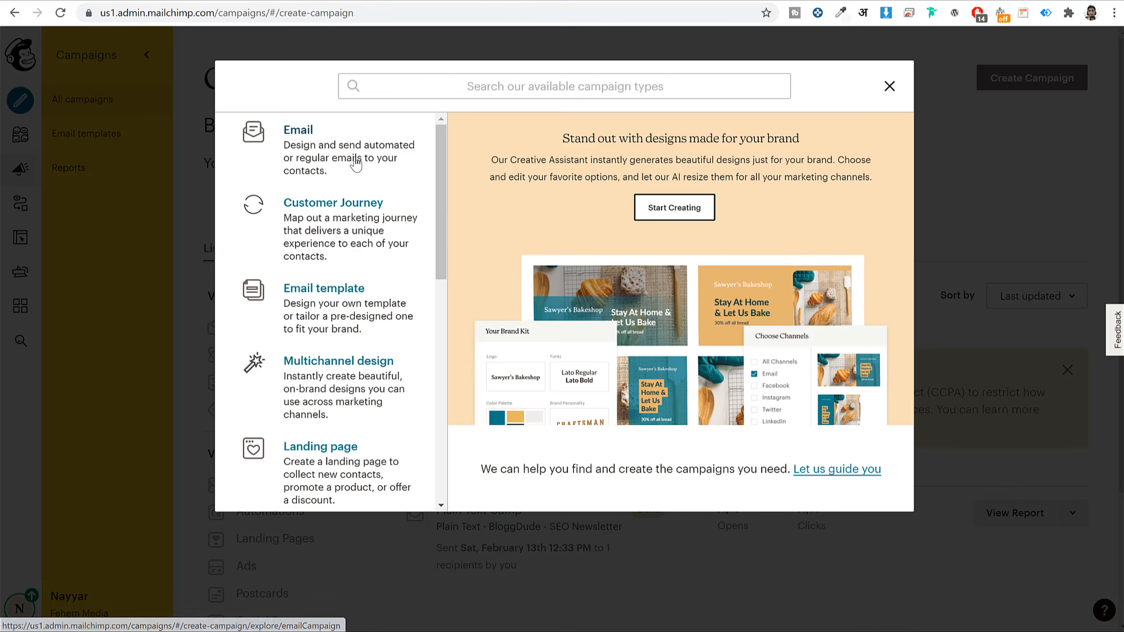
pyautogui.click(352, 162)
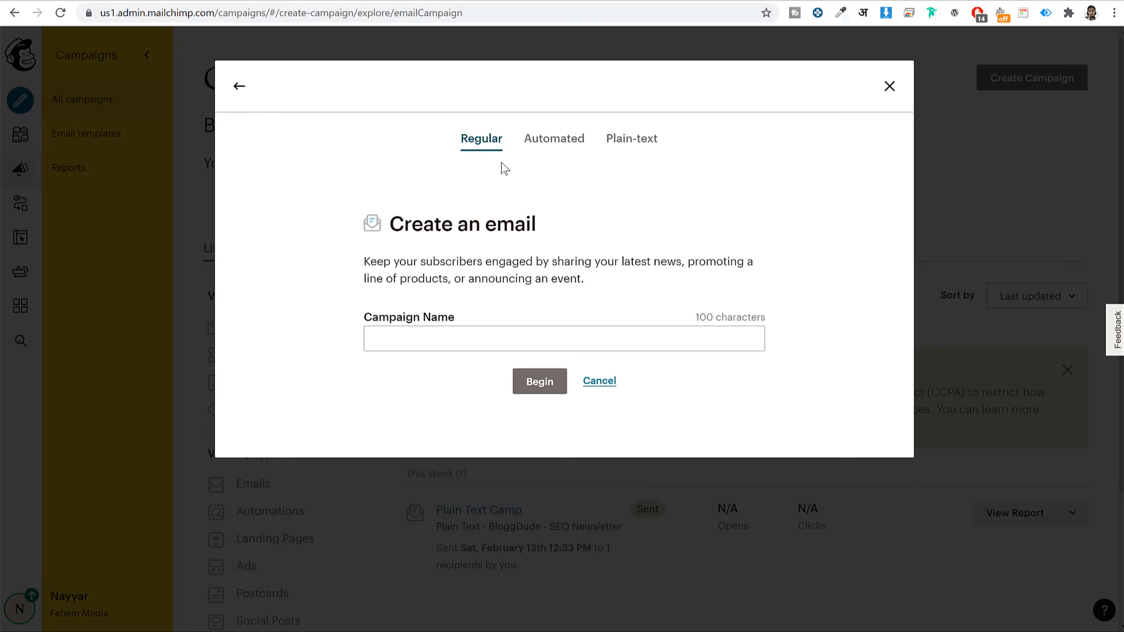
pyautogui.click(531, 333)
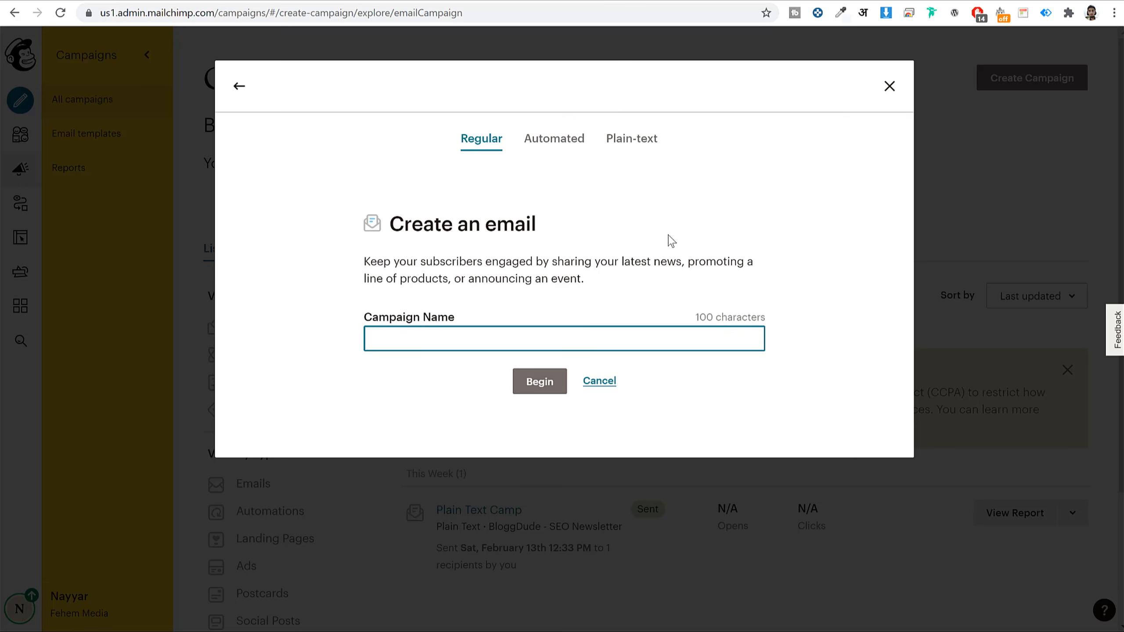
pyautogui.write('ecent U')
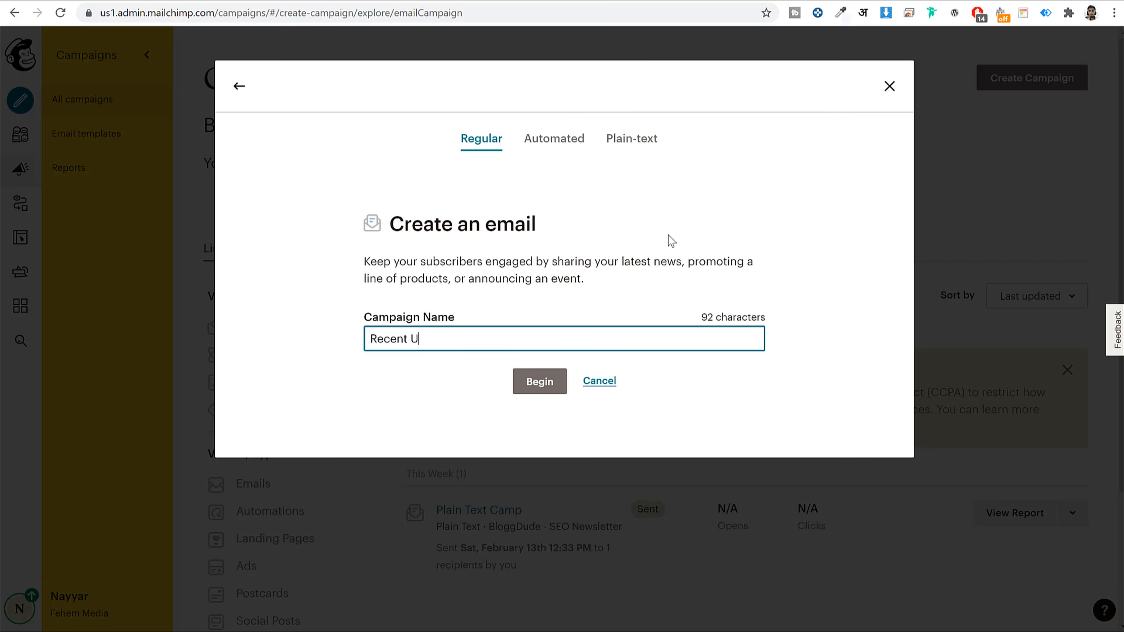
pyautogui.write('plol')
pyautogui.write('ads')
# - Create a regular email draft campaign named 'Recent Uploads'
pyautogui.click(539, 381)
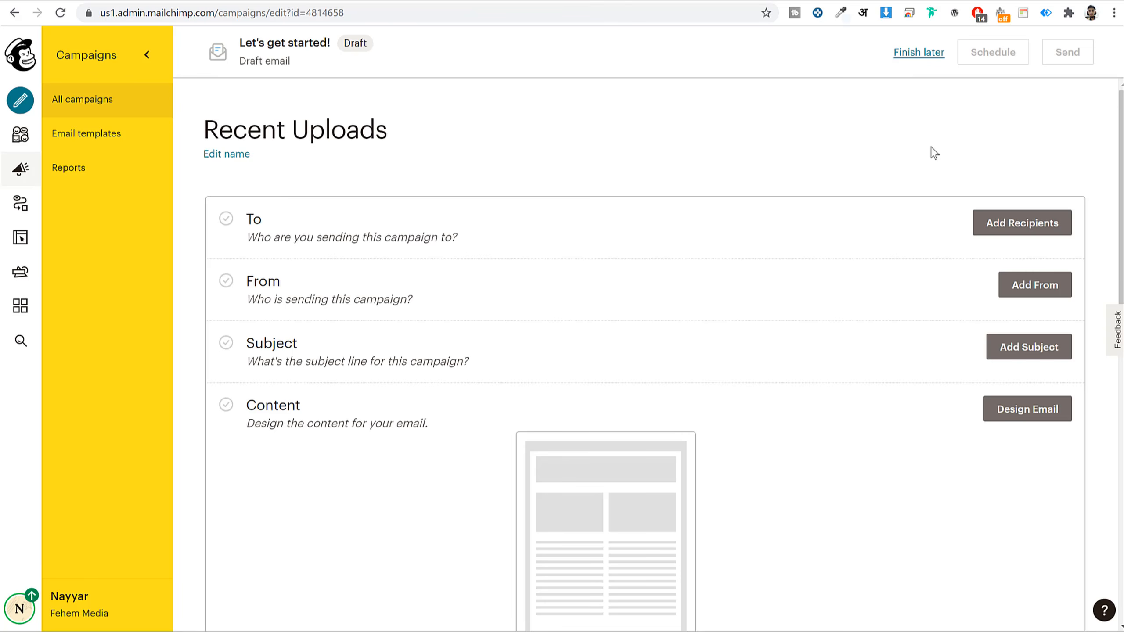
pyautogui.moveTo(245, 218); pyautogui.dragTo(410, 238)
pyautogui.click(426, 235)
# - Start adding recipients to the campaign, trying the Import Contacts option before returning to the draft
pyautogui.click(1030, 226)
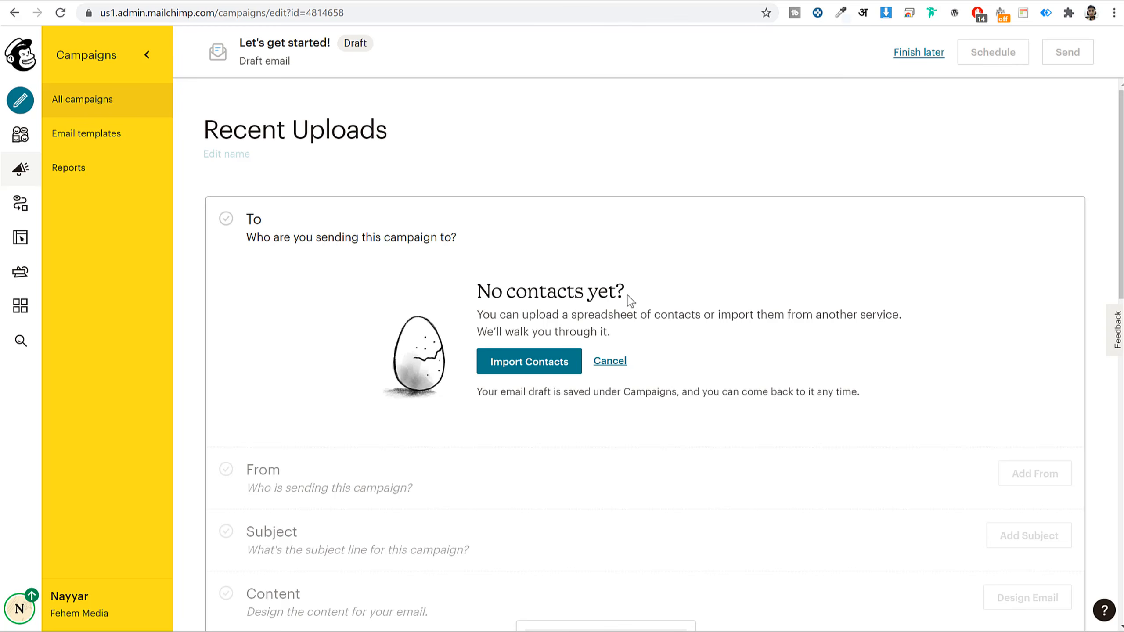
pyautogui.moveTo(479, 294); pyautogui.dragTo(668, 297)
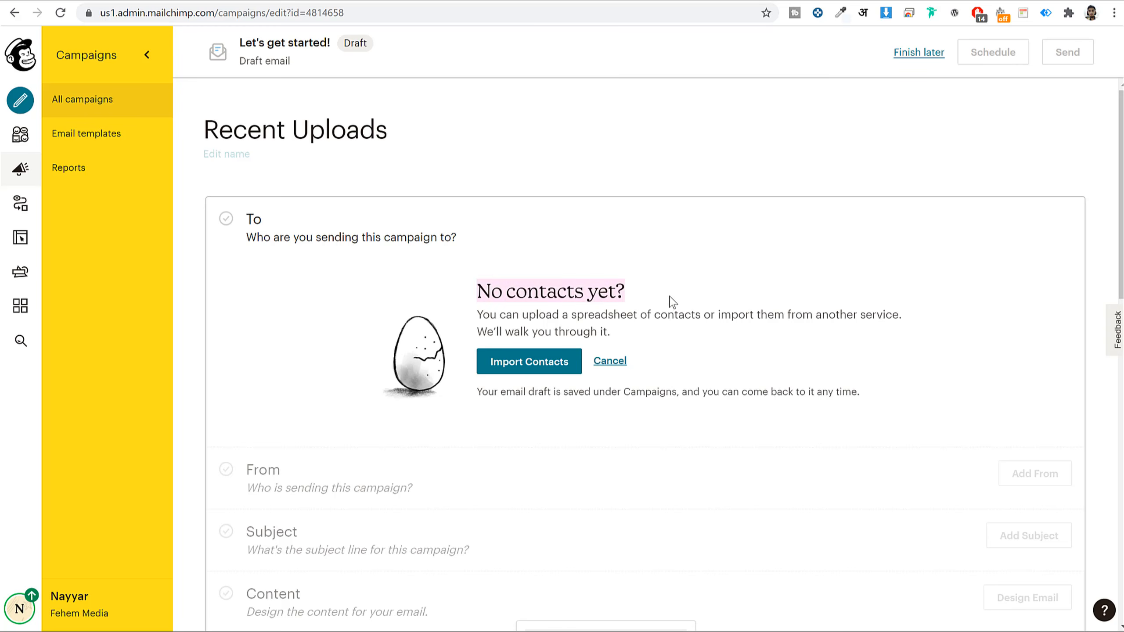
pyautogui.click(669, 298)
pyautogui.click(515, 367)
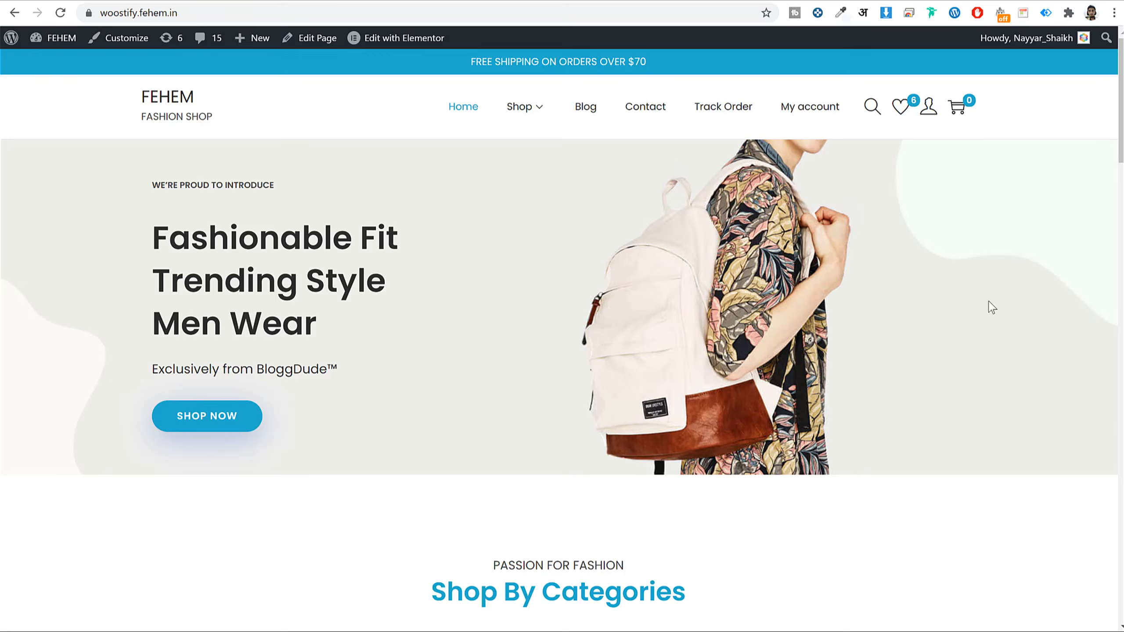
# - Dismiss the store's newsletter signup popup
pyautogui.scroll(-10, 973, 344)
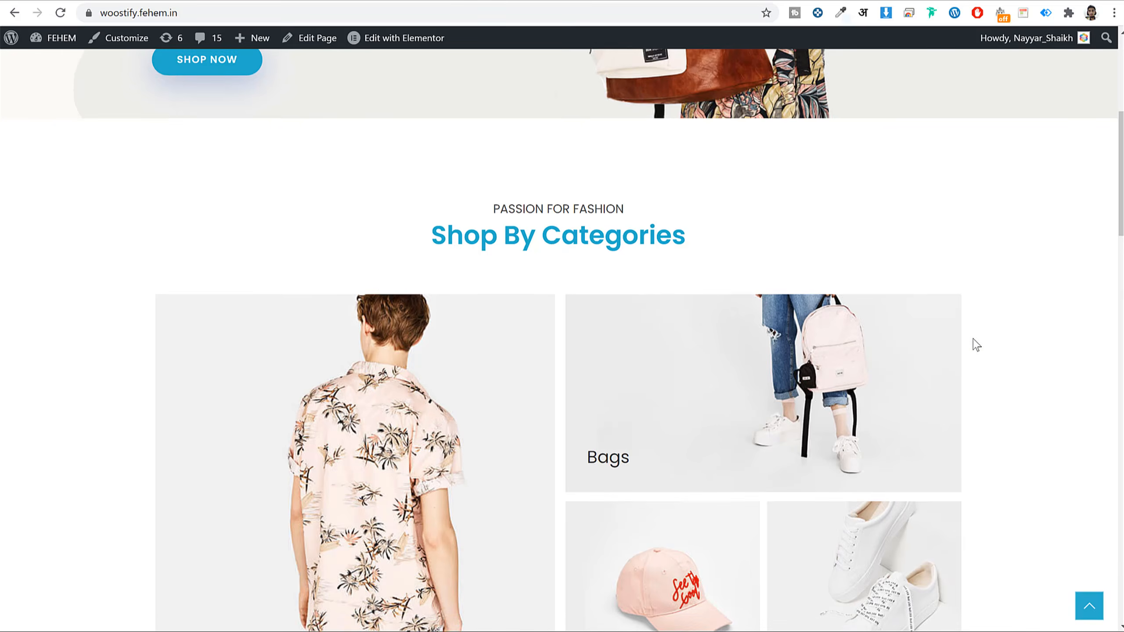
pyautogui.scroll(-15, 973, 344)
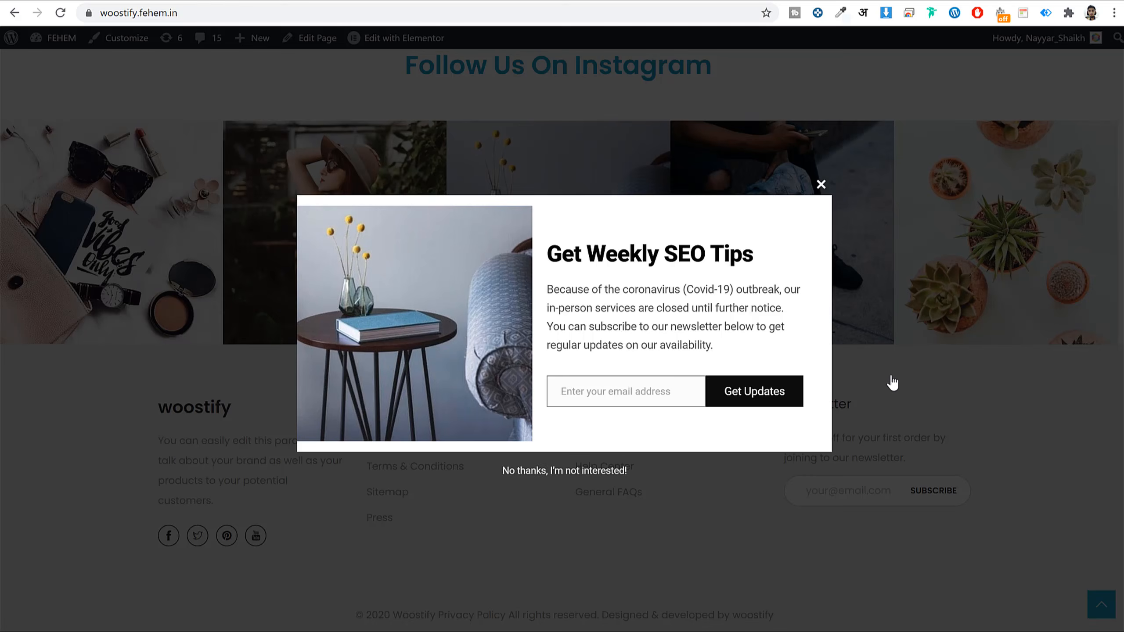
pyautogui.click(816, 182)
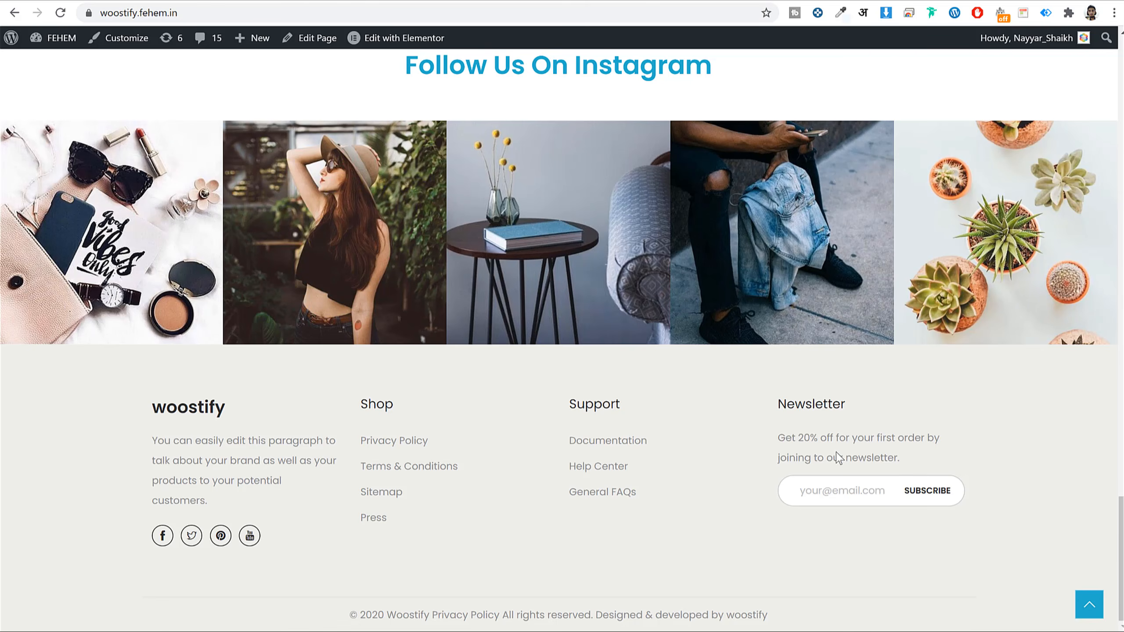
pyautogui.scroll(20, 862, 399)
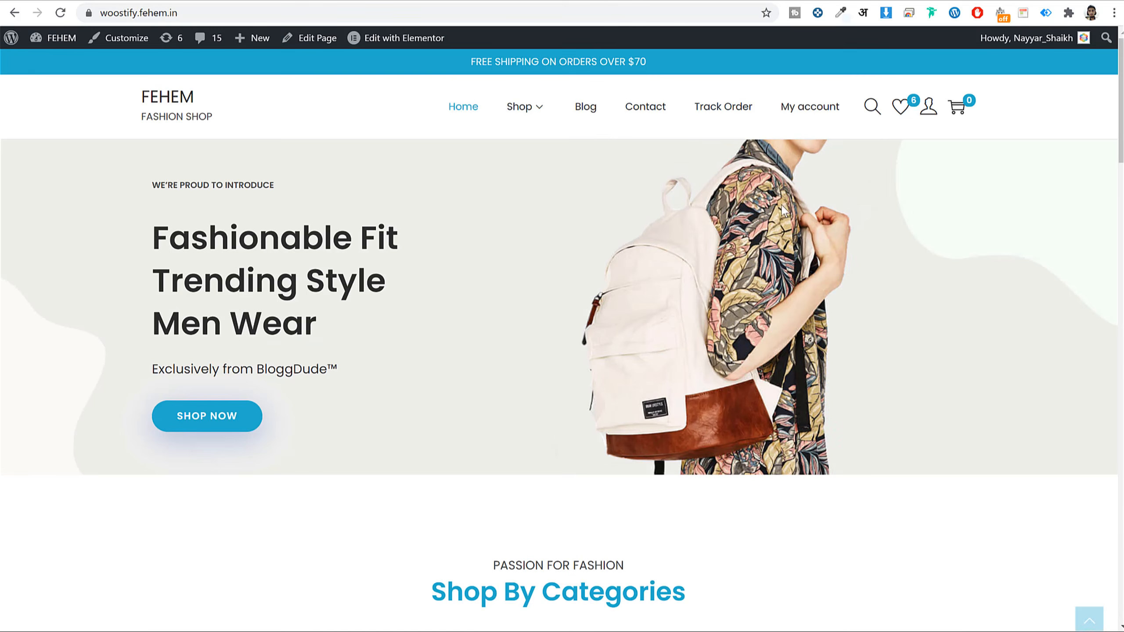
# - Enter an email address in the Blog page's Newsletter widget and sign up
pyautogui.click(583, 109)
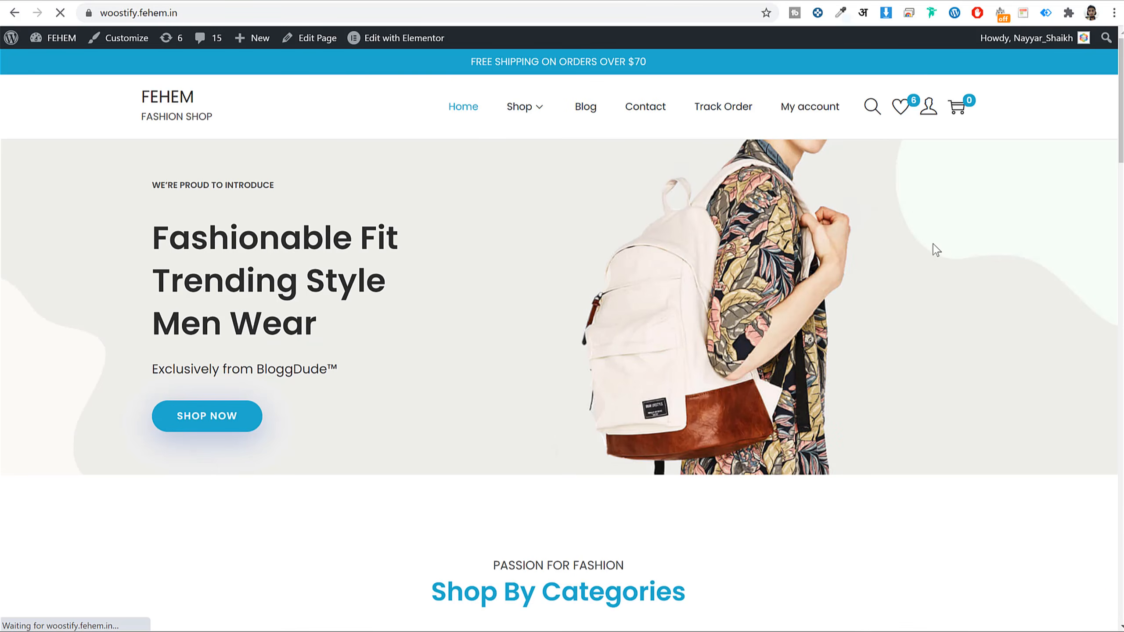
pyautogui.scroll(-15, 933, 284)
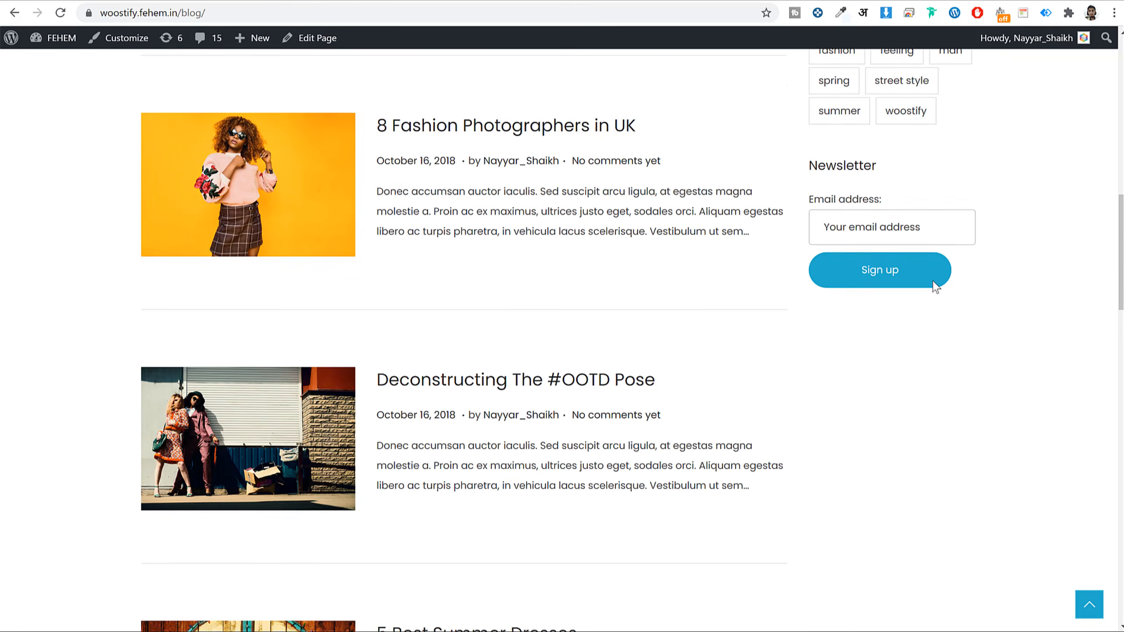
pyautogui.scroll(1, 925, 278)
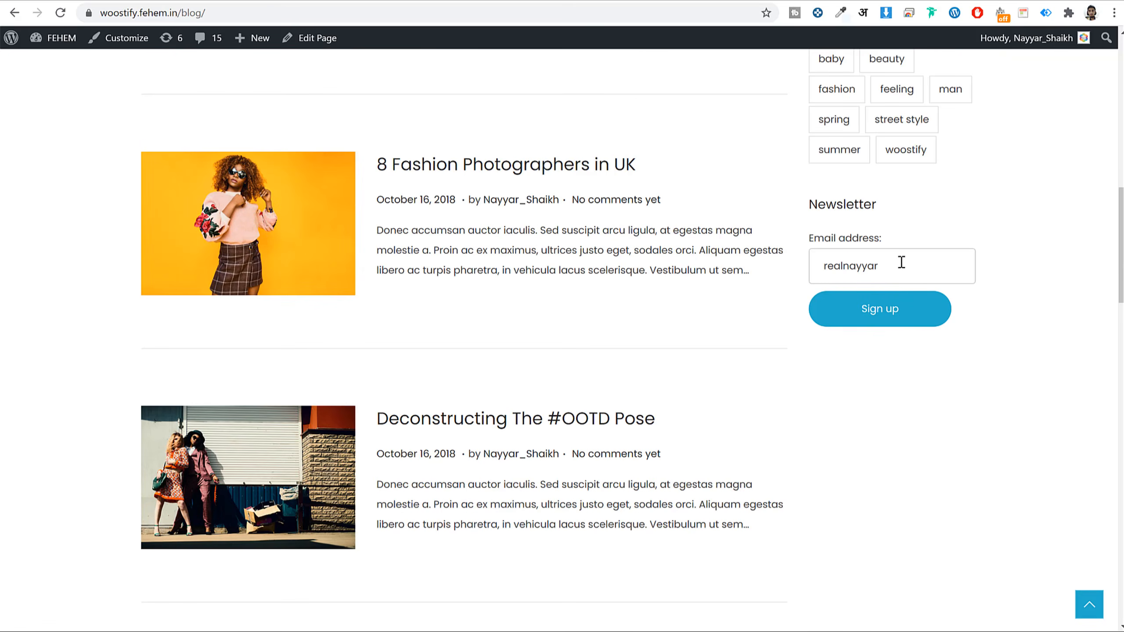
pyautogui.click(858, 317)
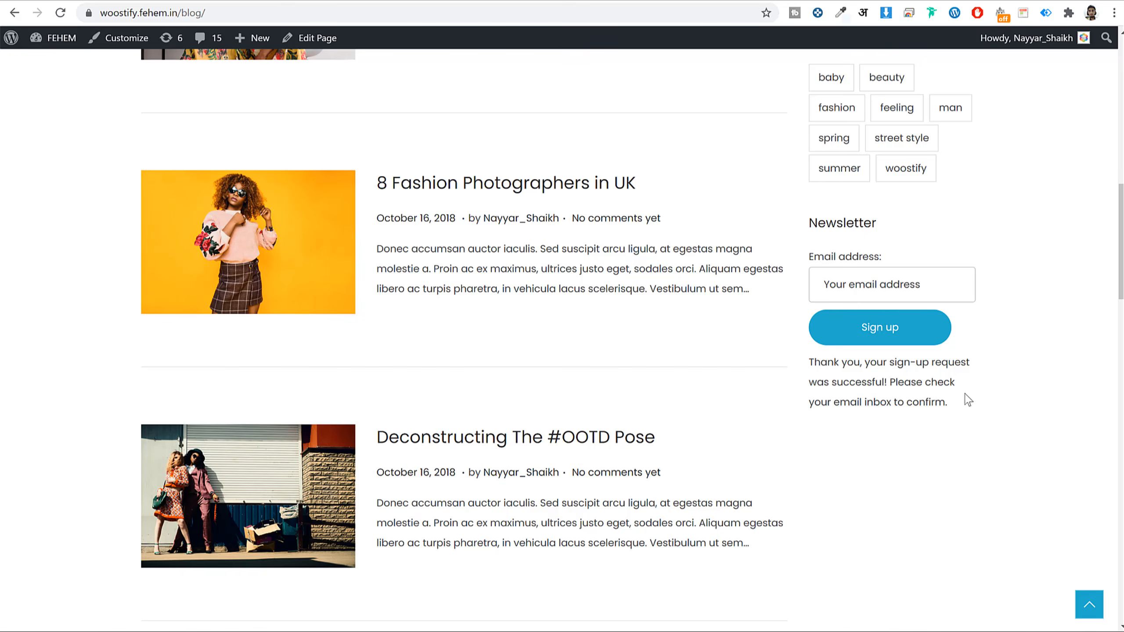
pyautogui.moveTo(804, 366); pyautogui.dragTo(923, 386)
pyautogui.click(920, 397)
pyautogui.moveTo(854, 407); pyautogui.dragTo(974, 424)
pyautogui.click(975, 424)
pyautogui.click(830, 0)
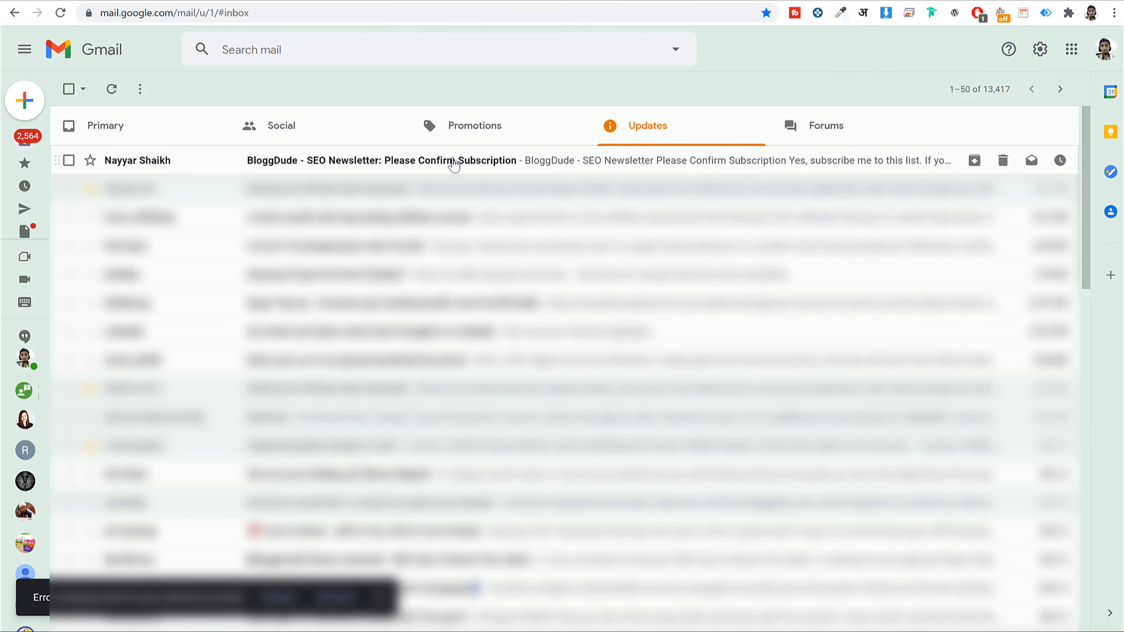
# - Follow the email's 'Yes, subscribe me' link, tick I'm not a robot, and click Subscribe
pyautogui.click(476, 163)
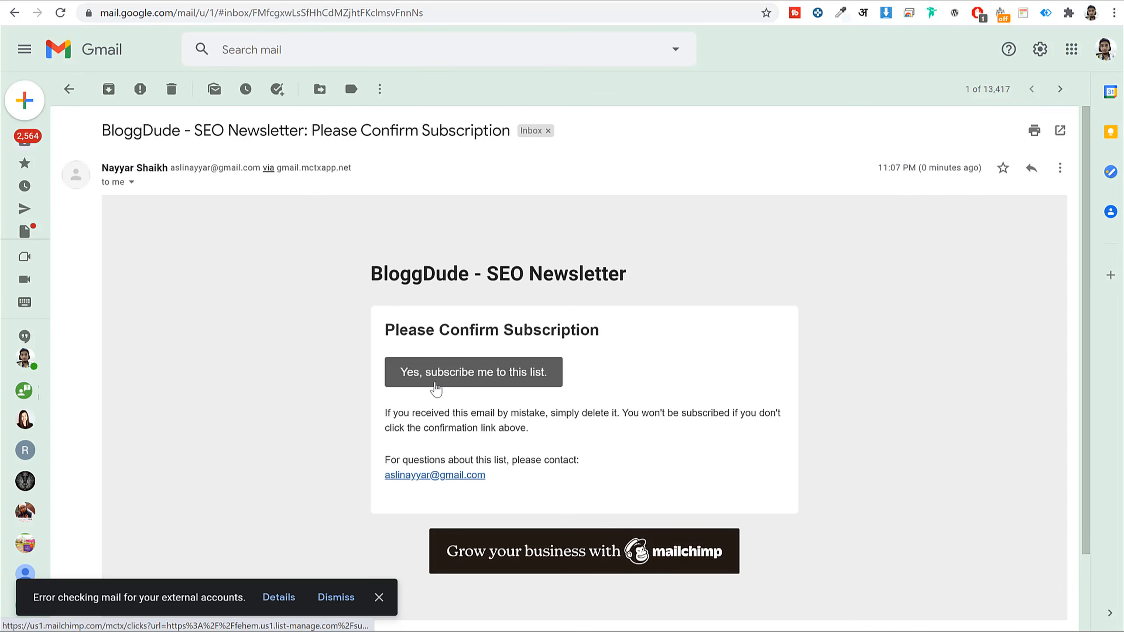
pyautogui.click(470, 377)
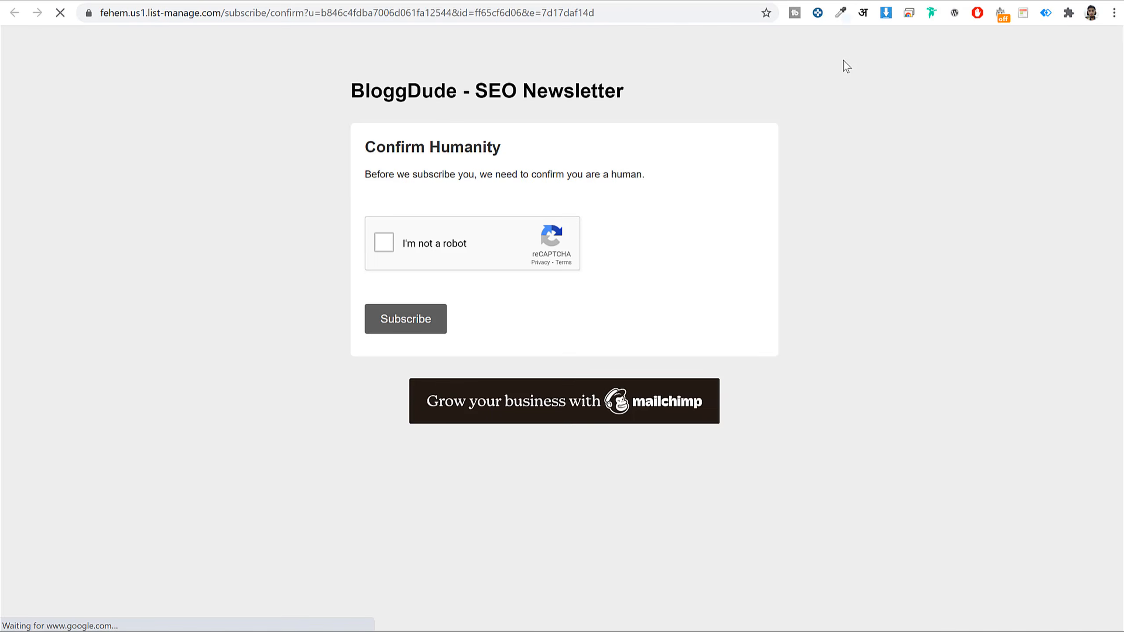
pyautogui.click(457, 245)
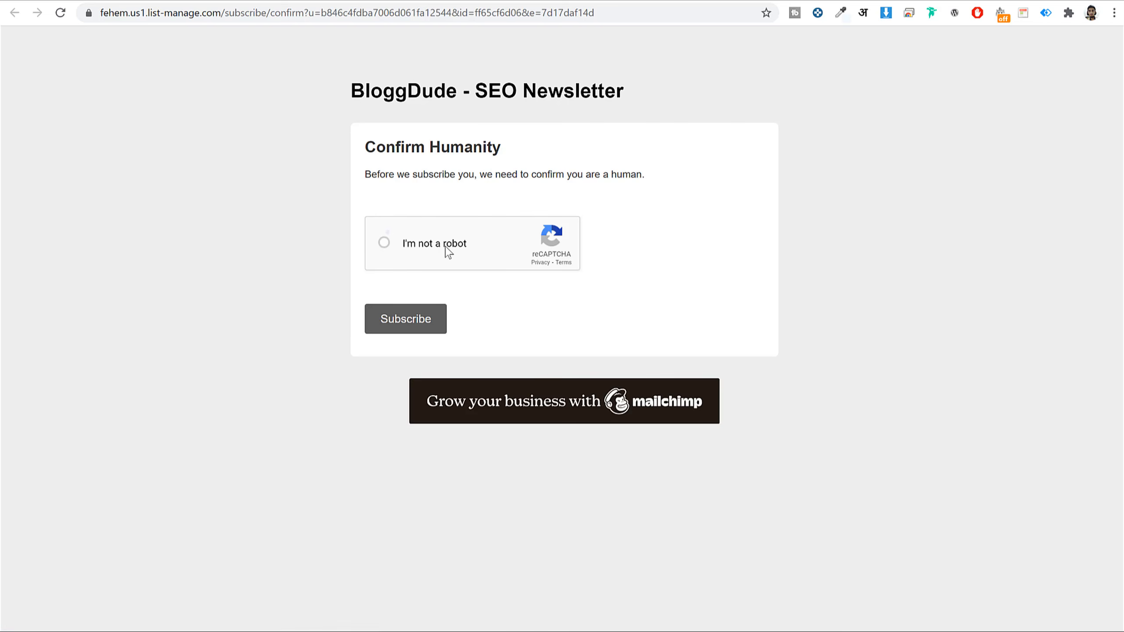
pyautogui.click(418, 329)
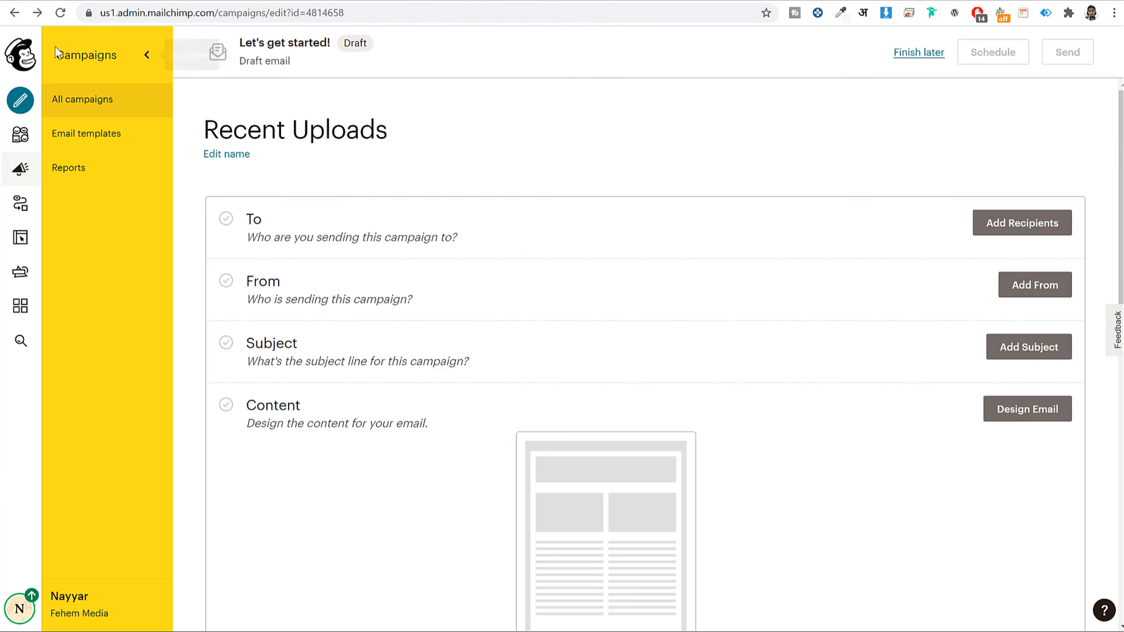
# - Reload the Recent Uploads campaign page so its recipients show the newsletter audience
pyautogui.click(61, 13)
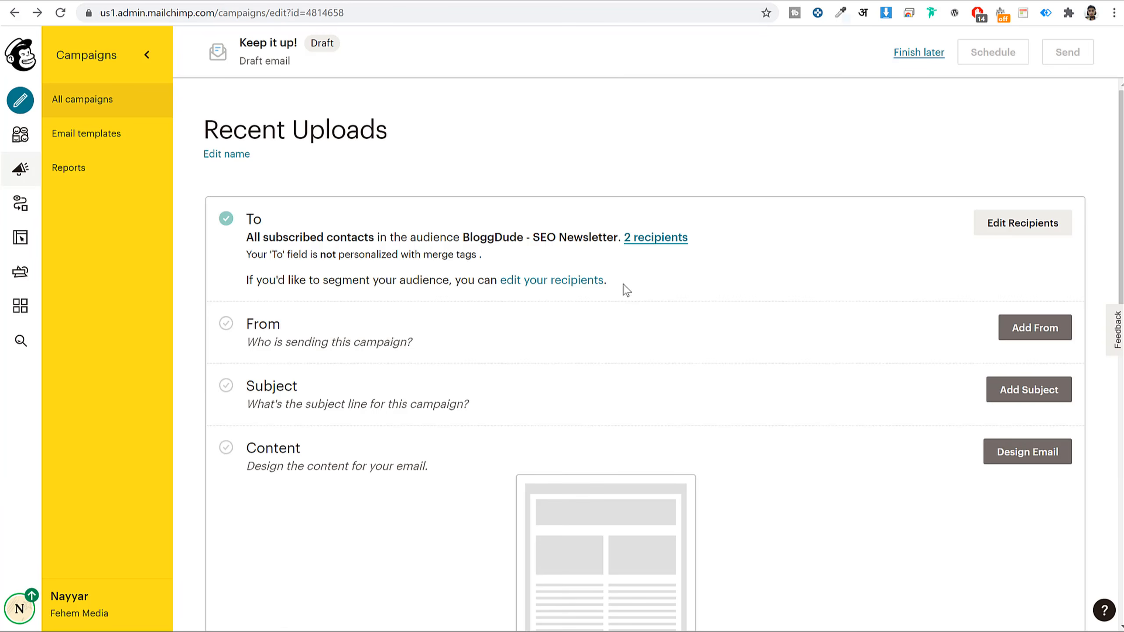
pyautogui.scroll(-3, 626, 261)
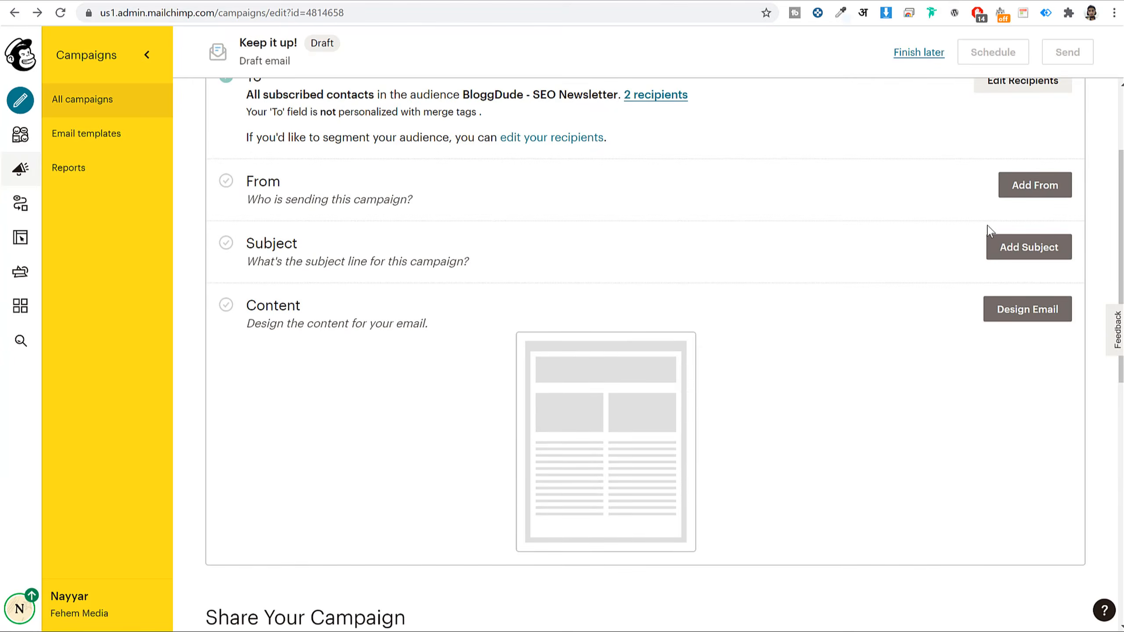
pyautogui.scroll(3, 1026, 253)
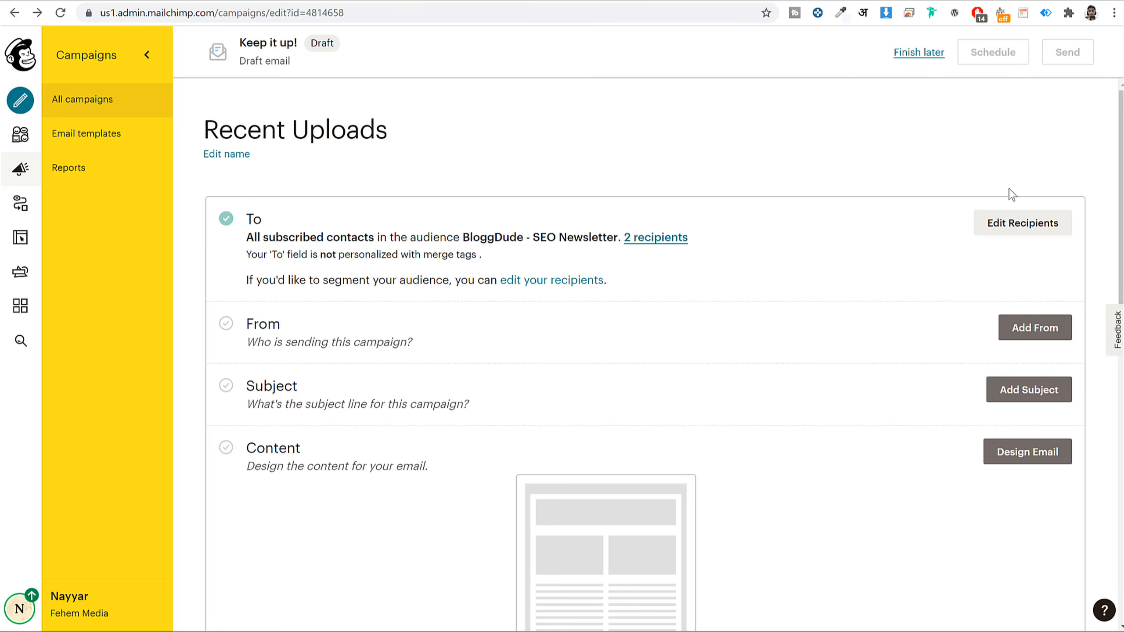
pyautogui.scroll(-1, 846, 293)
pyautogui.scroll(-3, 846, 293)
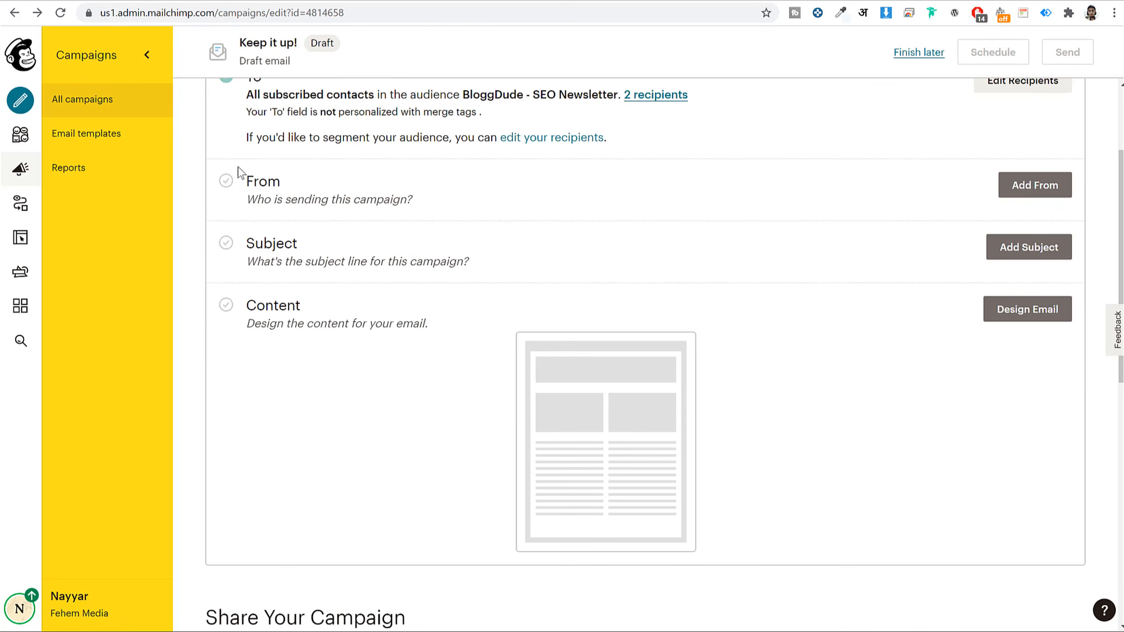
# - Set and save the campaign's sender name and sender email address
pyautogui.click(1053, 182)
pyautogui.click(423, 256)
pyautogui.hotkey('ctrl', 'shift', 'Left')
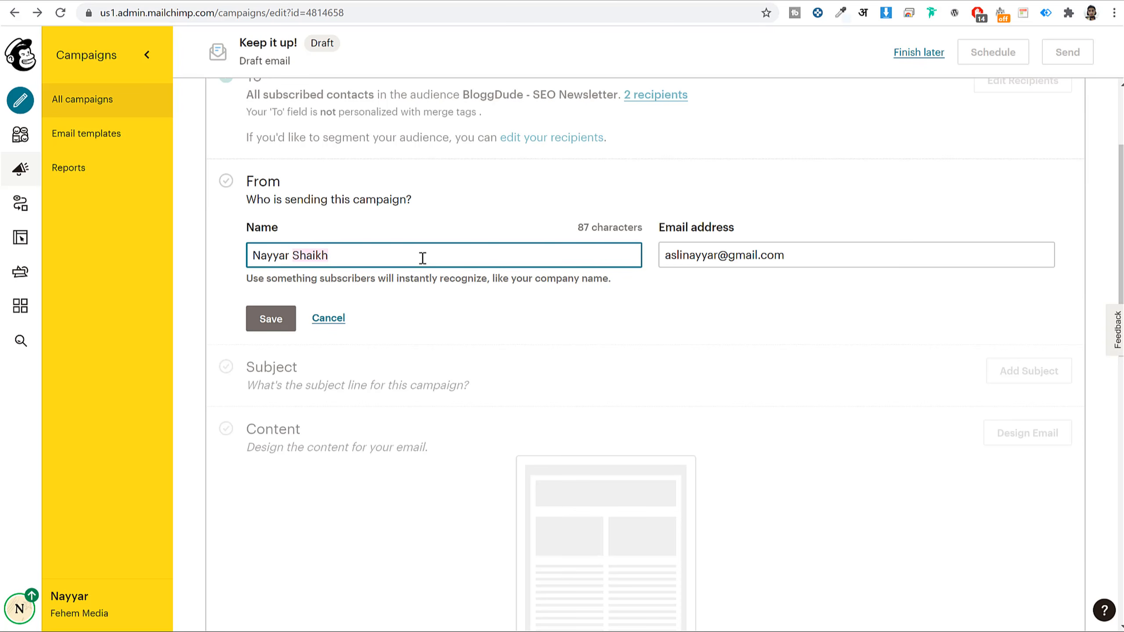
pyautogui.press('Tab')
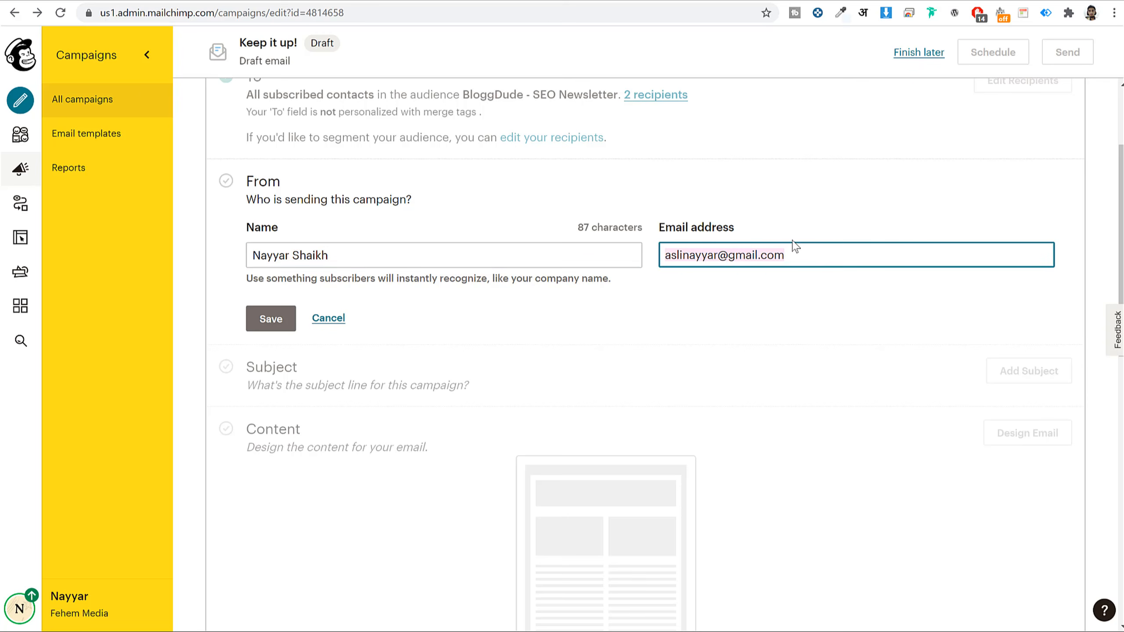
pyautogui.click(267, 325)
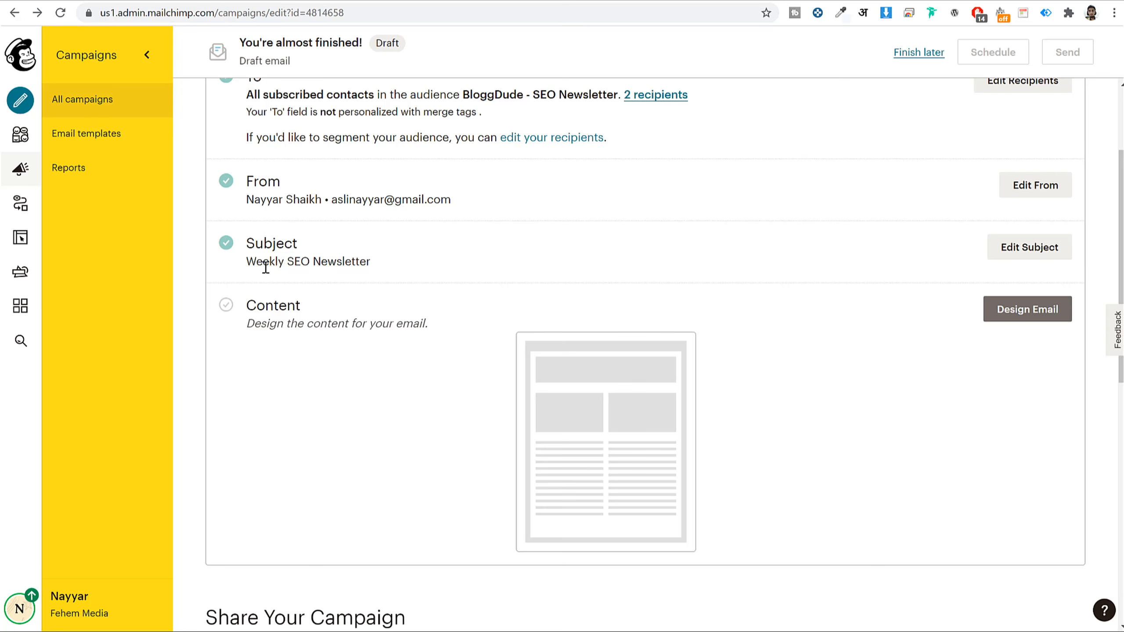
# - Give the campaign the subject line 'Weekly SEO Newsletter'
pyautogui.moveTo(245, 266); pyautogui.dragTo(416, 266)
pyautogui.click(416, 266)
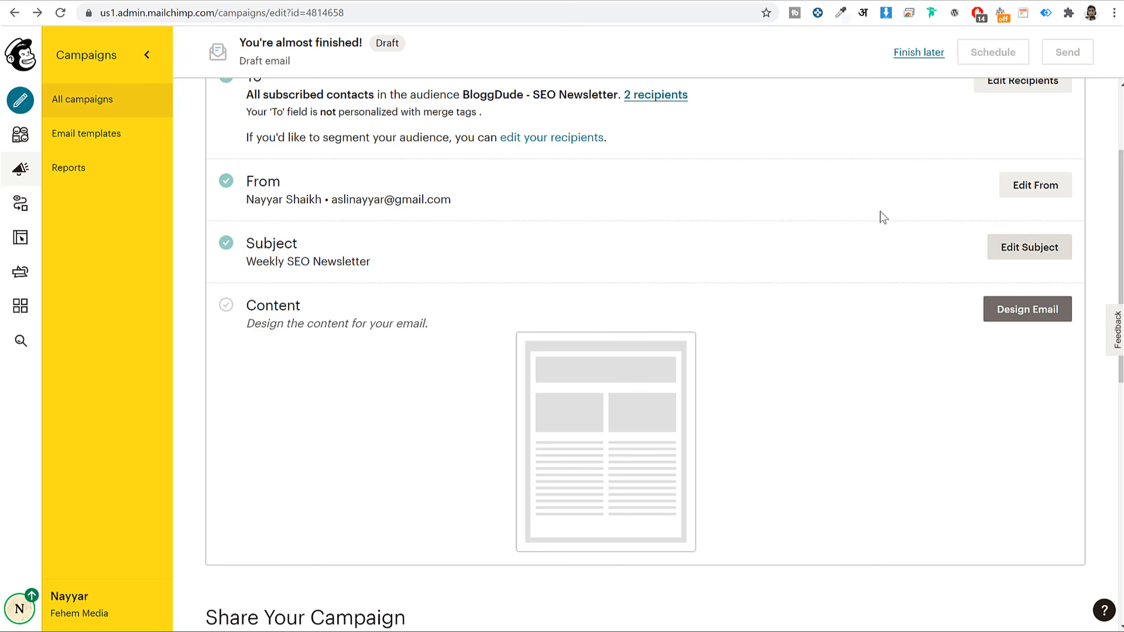
pyautogui.scroll(-1, 1012, 312)
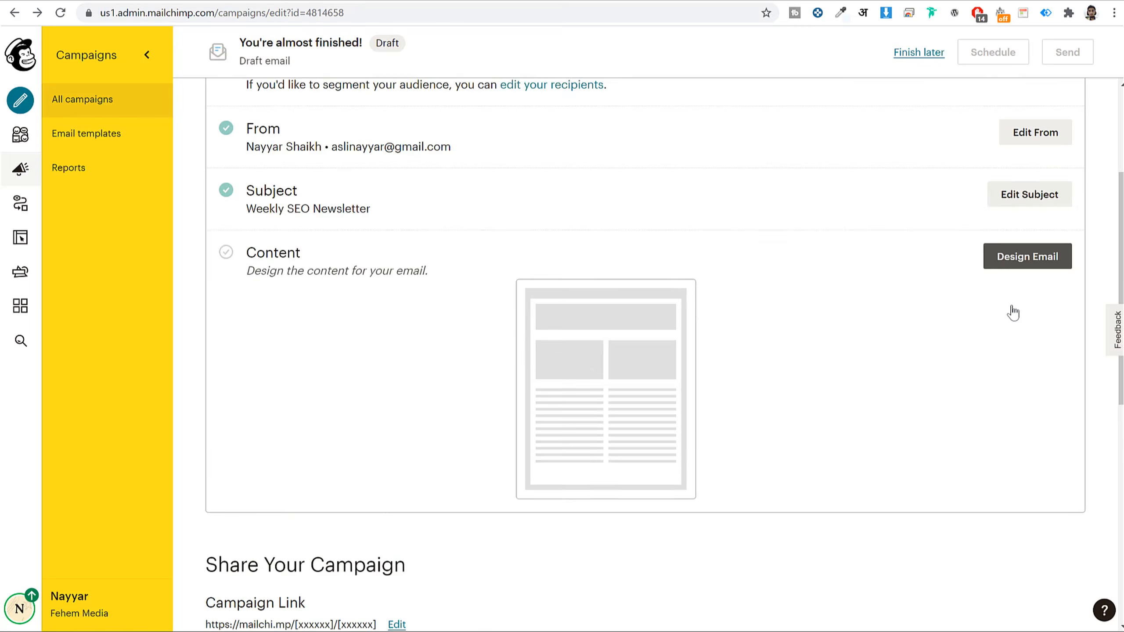
pyautogui.scroll(-2, 1012, 312)
# - Design the email in the classic builder, starting from the saved Video Template
pyautogui.click(1038, 167)
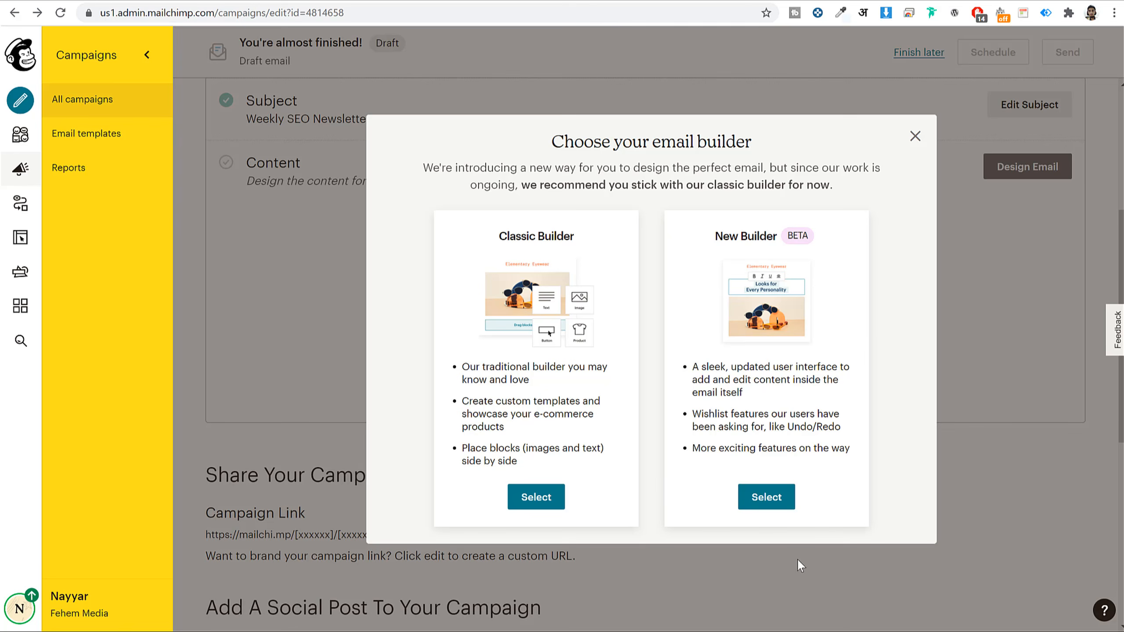
pyautogui.click(555, 502)
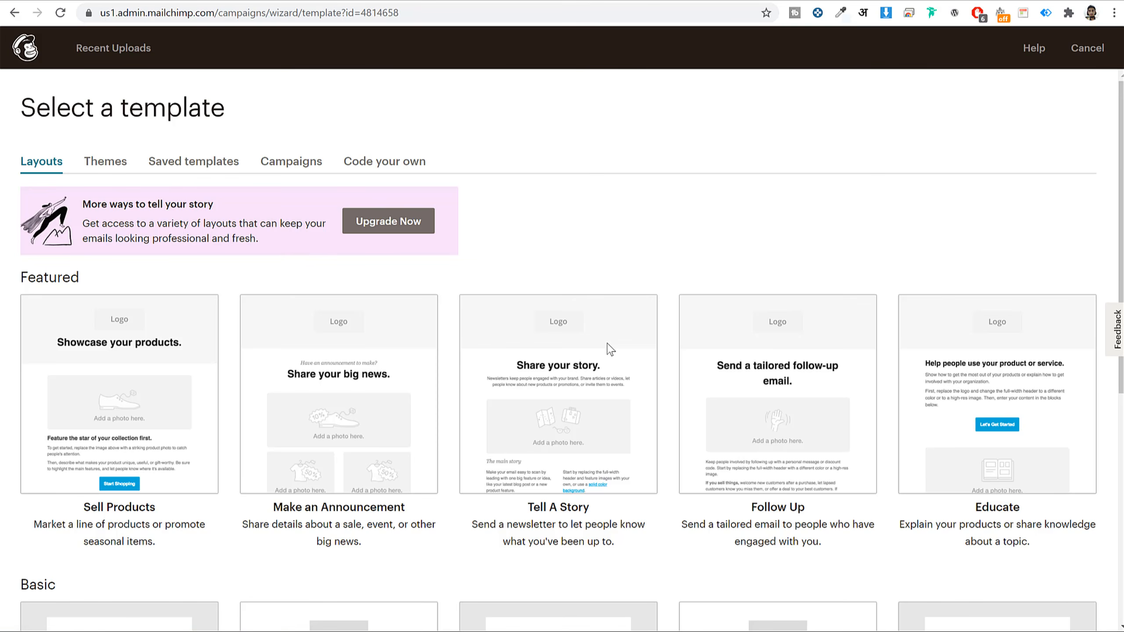
pyautogui.click(190, 162)
pyautogui.click(154, 301)
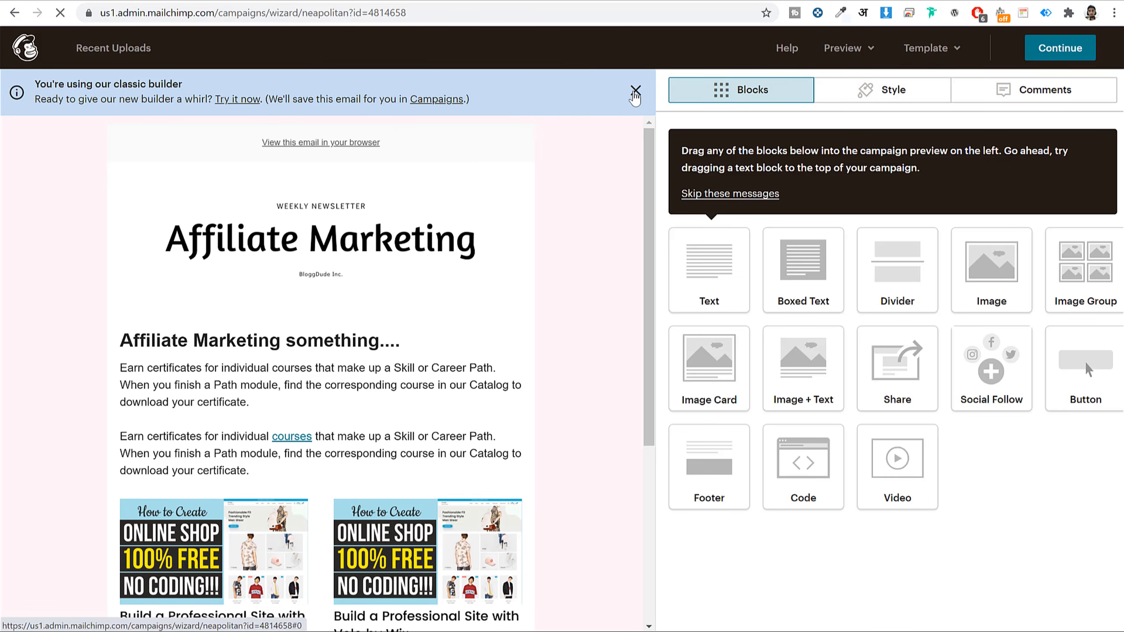
# - Review the 'Affiliate Marketing' heading, body text and course image group, then finish the design
pyautogui.click(635, 91)
pyautogui.scroll(-3, 347, 295)
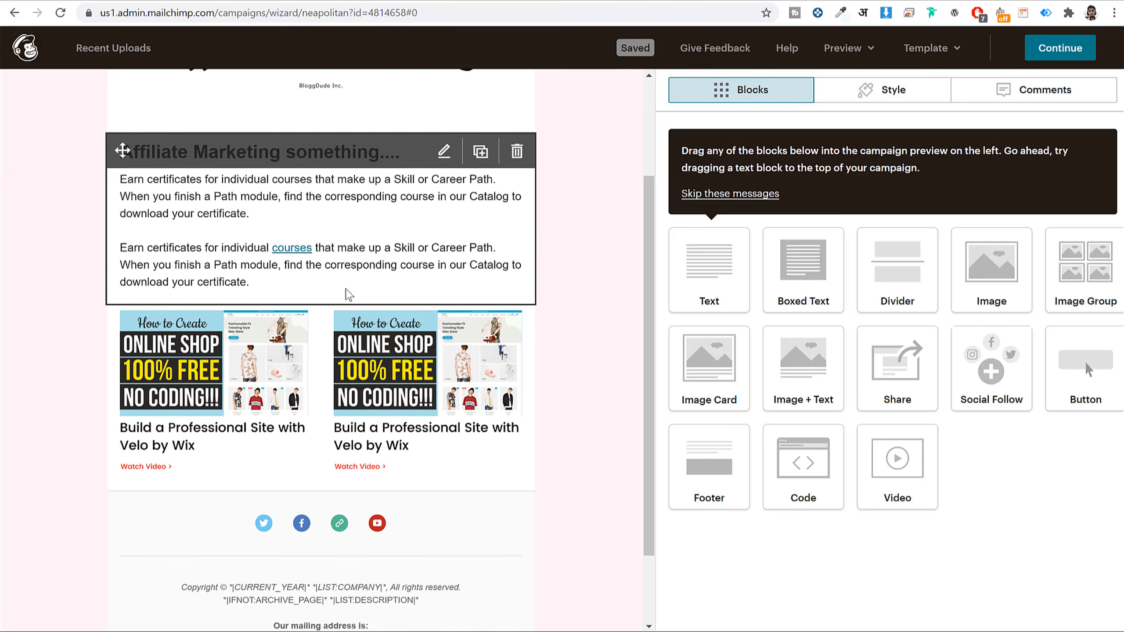
pyautogui.scroll(3, 347, 294)
pyautogui.click(313, 332)
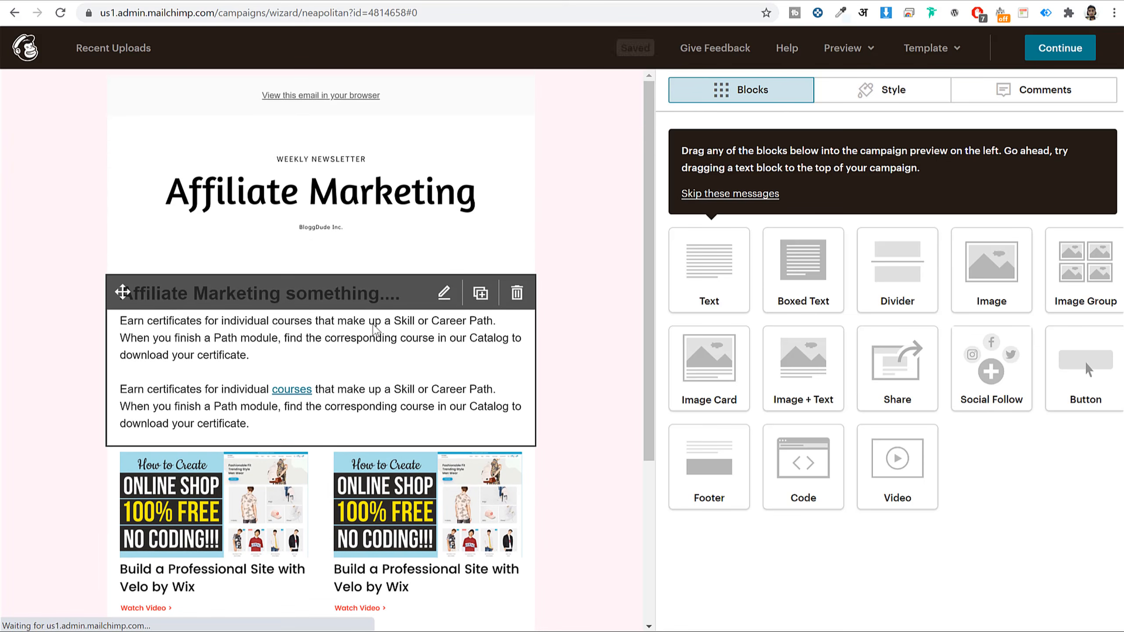
pyautogui.moveTo(668, 215); pyautogui.dragTo(915, 218)
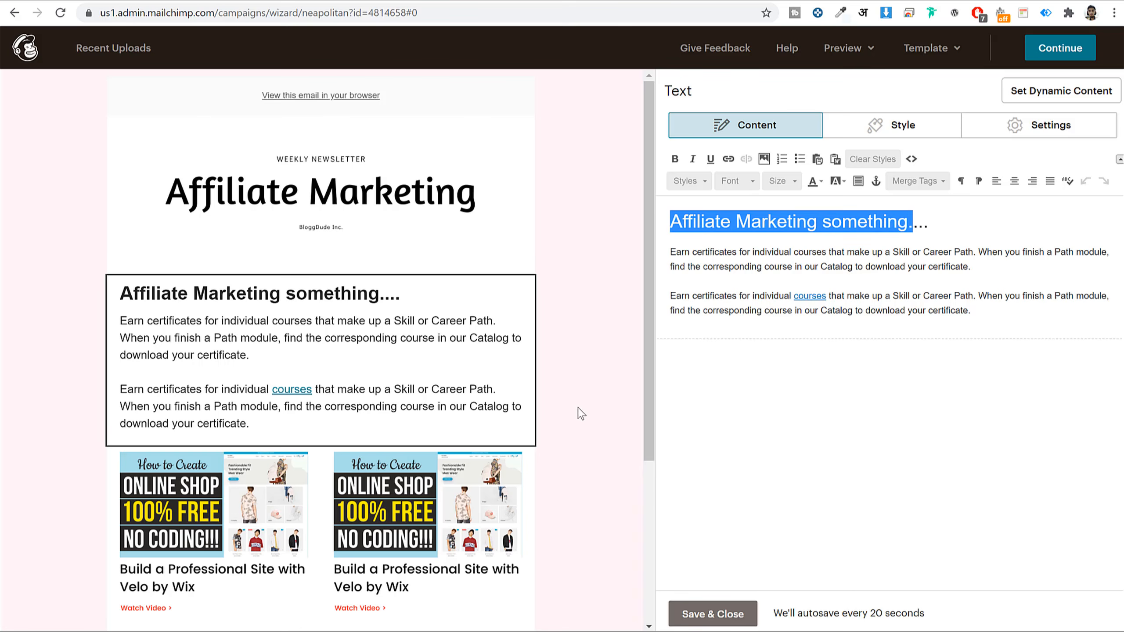
pyautogui.scroll(-5, 577, 414)
pyautogui.click(146, 313)
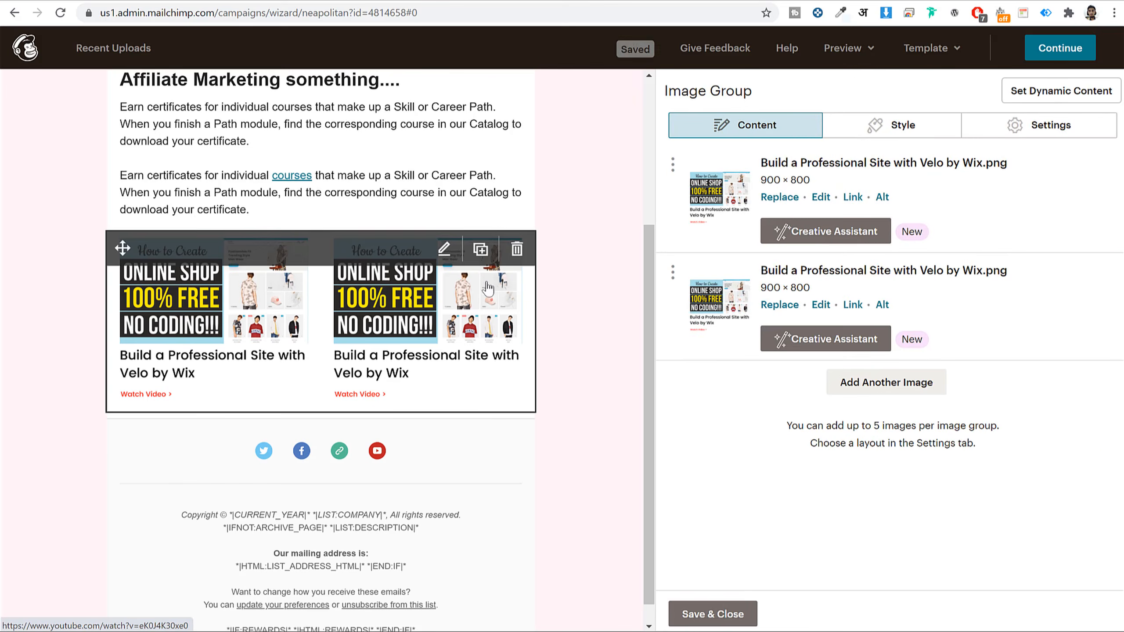
pyautogui.scroll(-1, 280, 348)
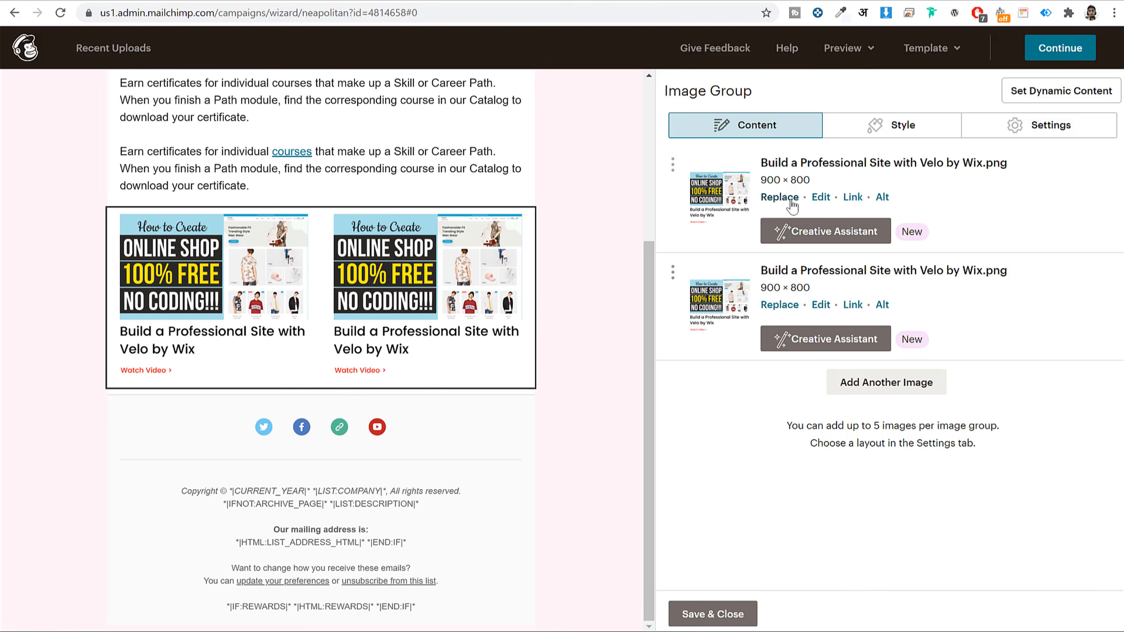
pyautogui.scroll(5, 457, 427)
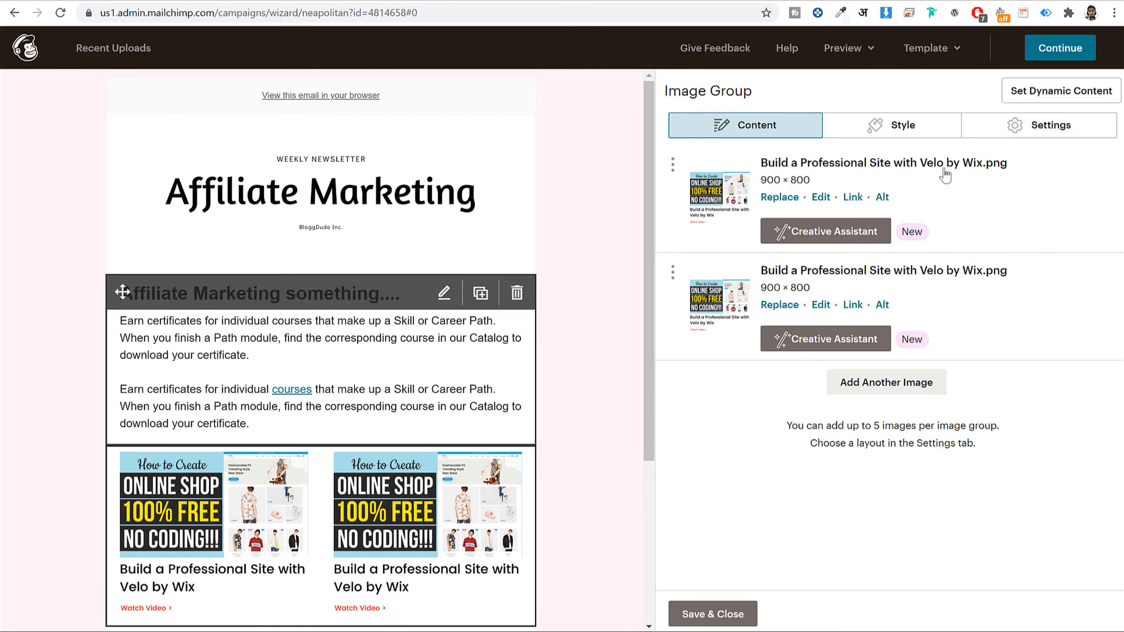
pyautogui.click(1071, 49)
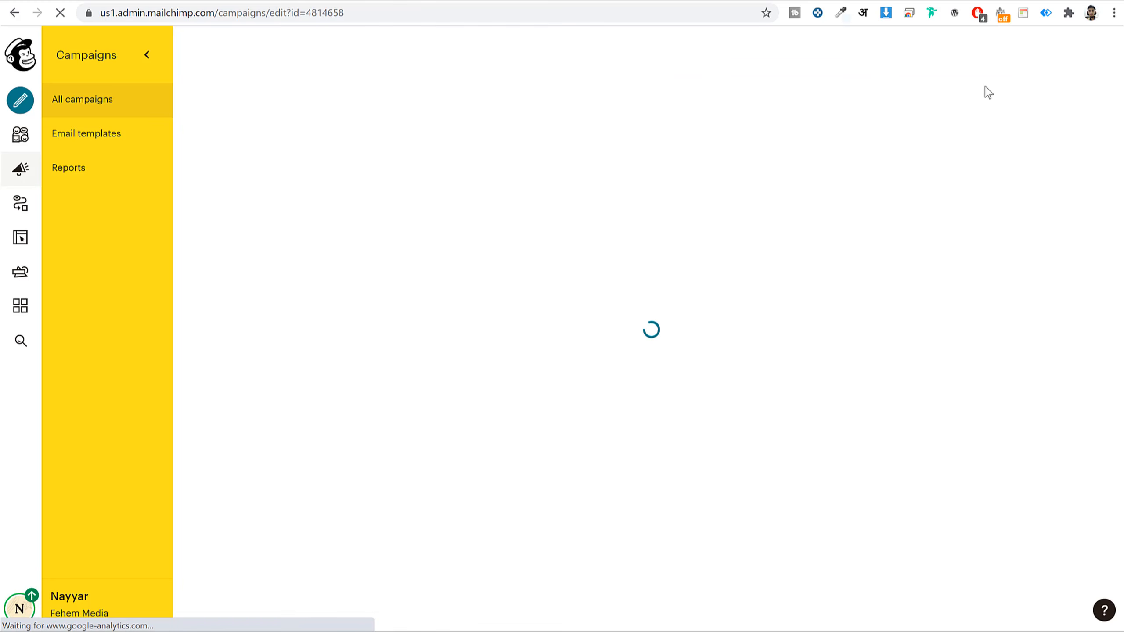
# - Skip scheduling and send Recent Uploads immediately to the 2 subscribers
pyautogui.scroll(-5, 665, 378)
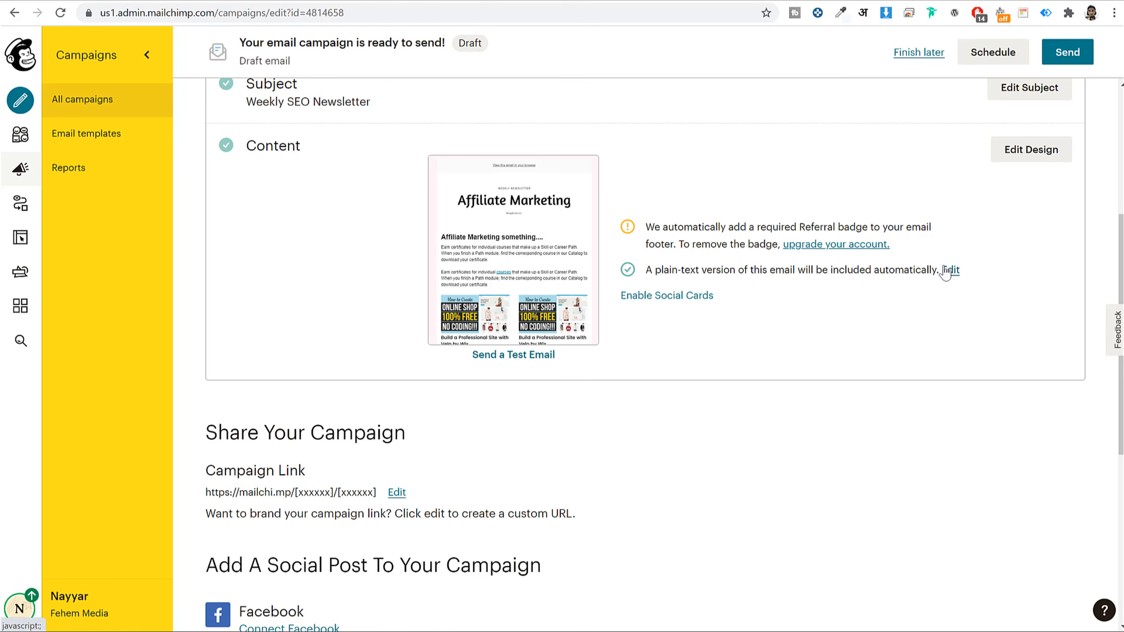
pyautogui.scroll(-8, 945, 270)
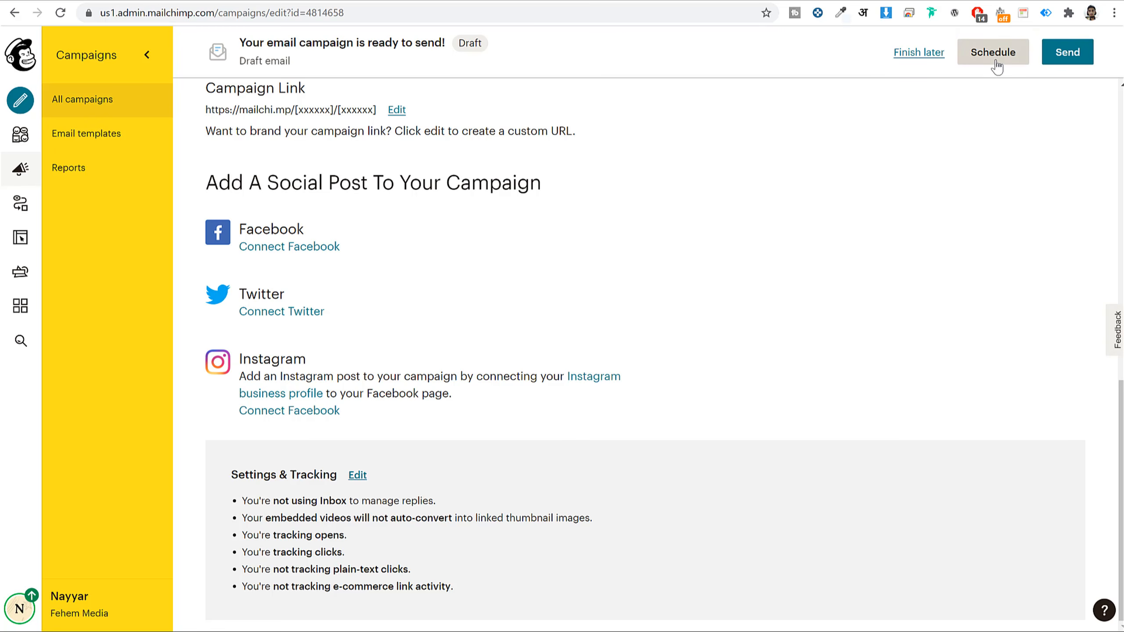
pyautogui.click(1023, 56)
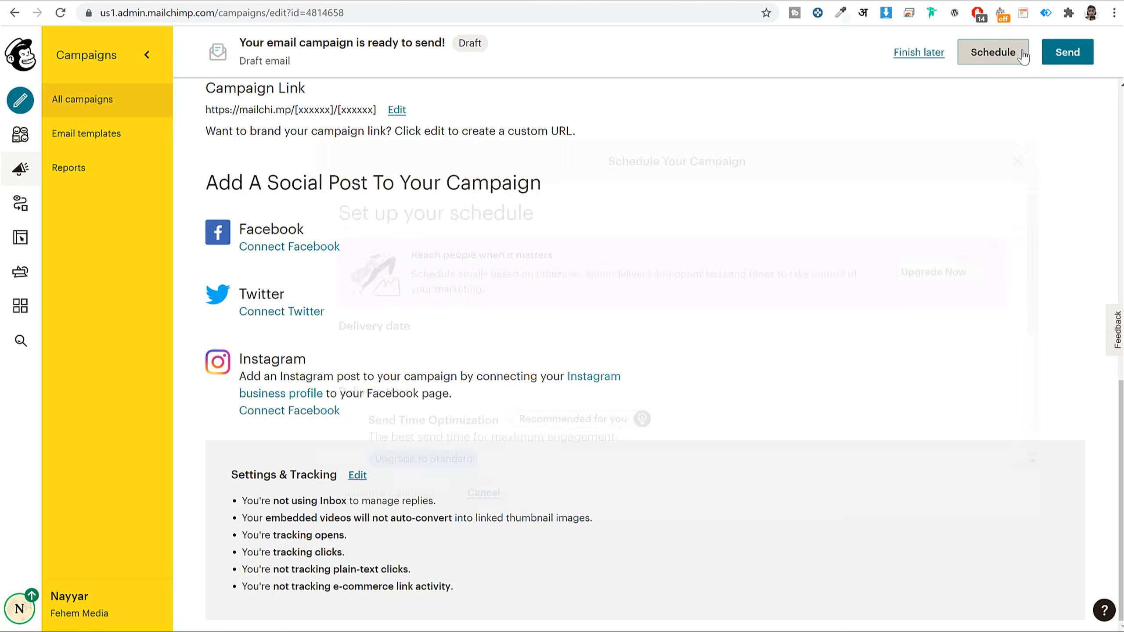
pyautogui.scroll(-3, 495, 367)
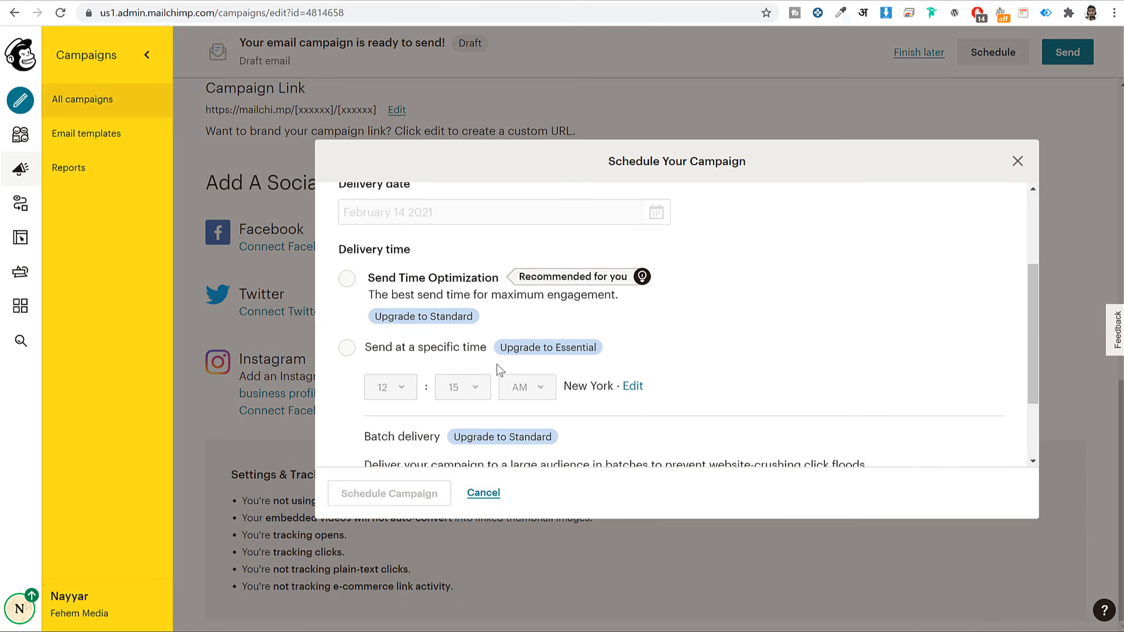
pyautogui.scroll(3, 630, 354)
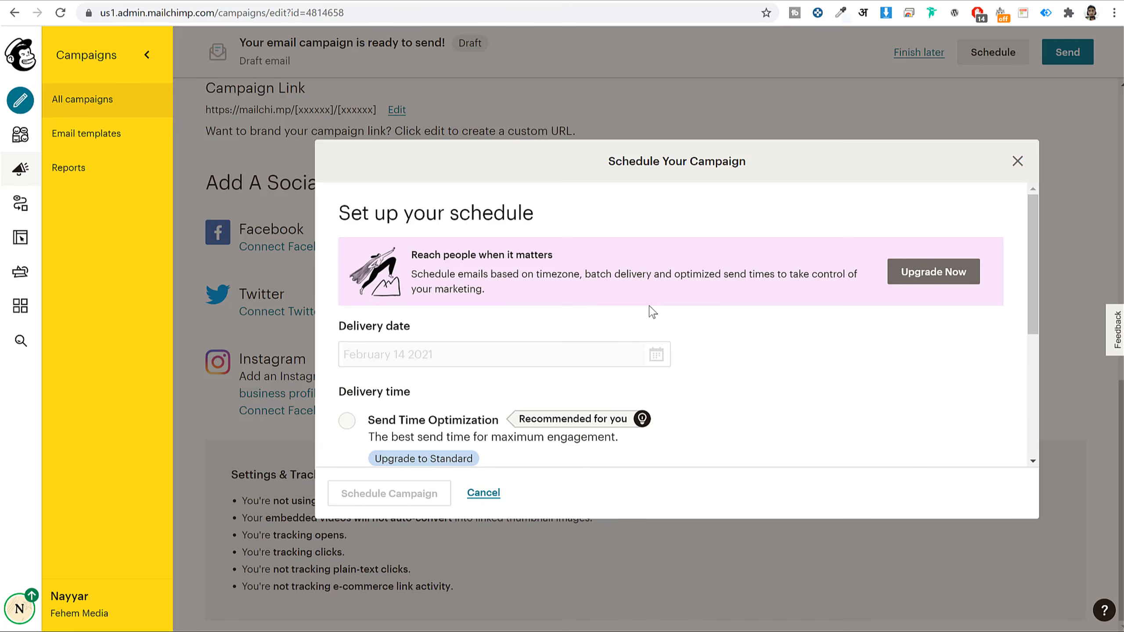
pyautogui.click(1016, 161)
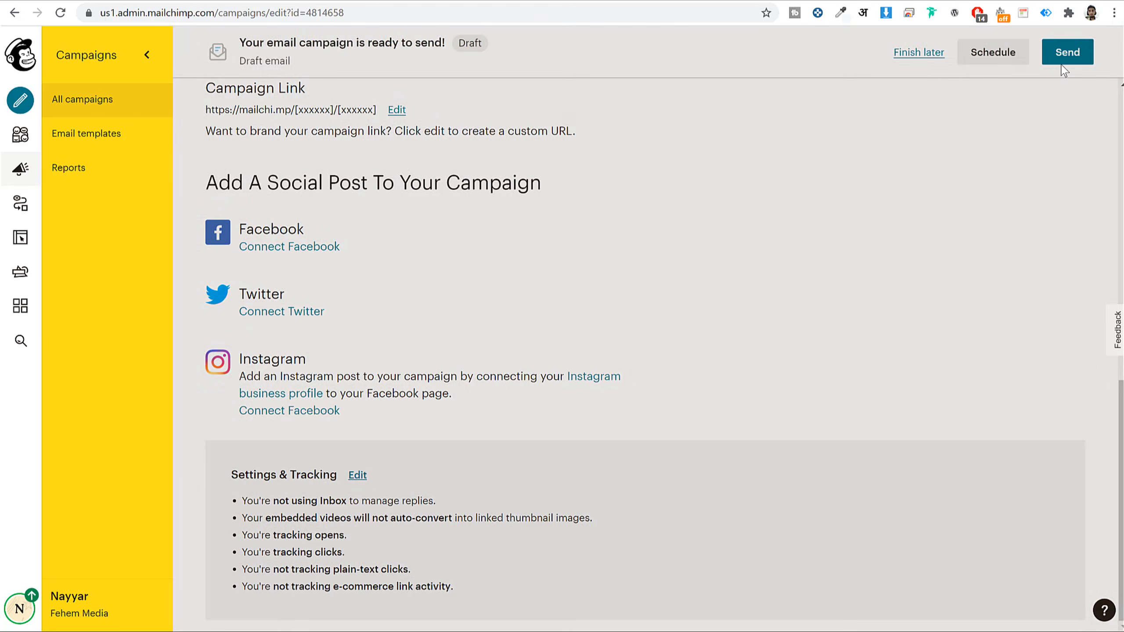
pyautogui.click(1064, 67)
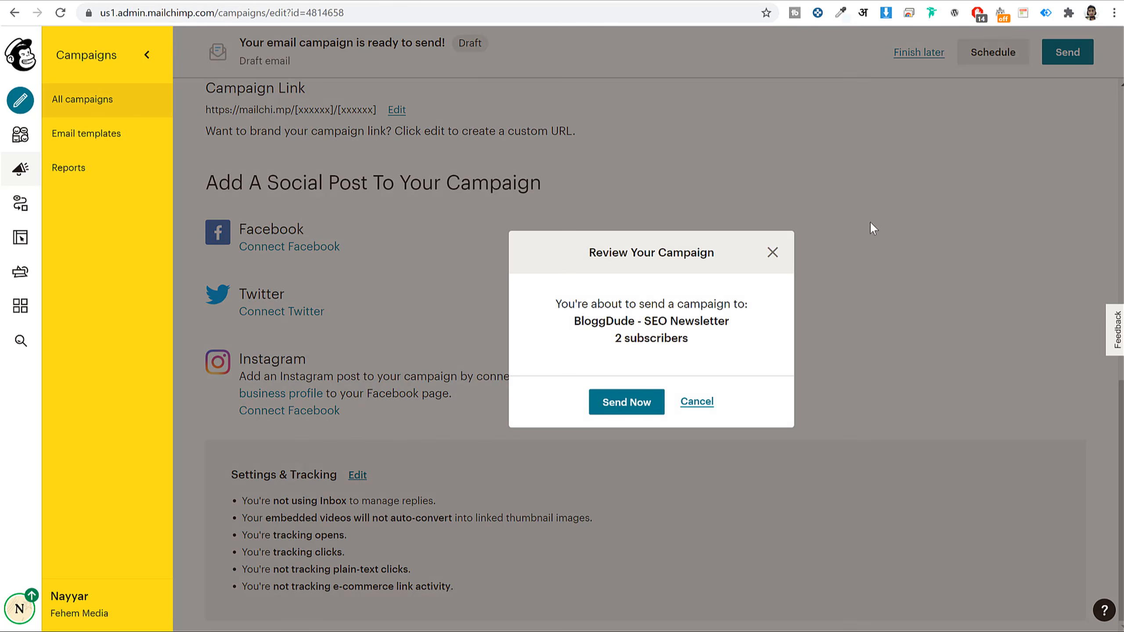
pyautogui.click(640, 407)
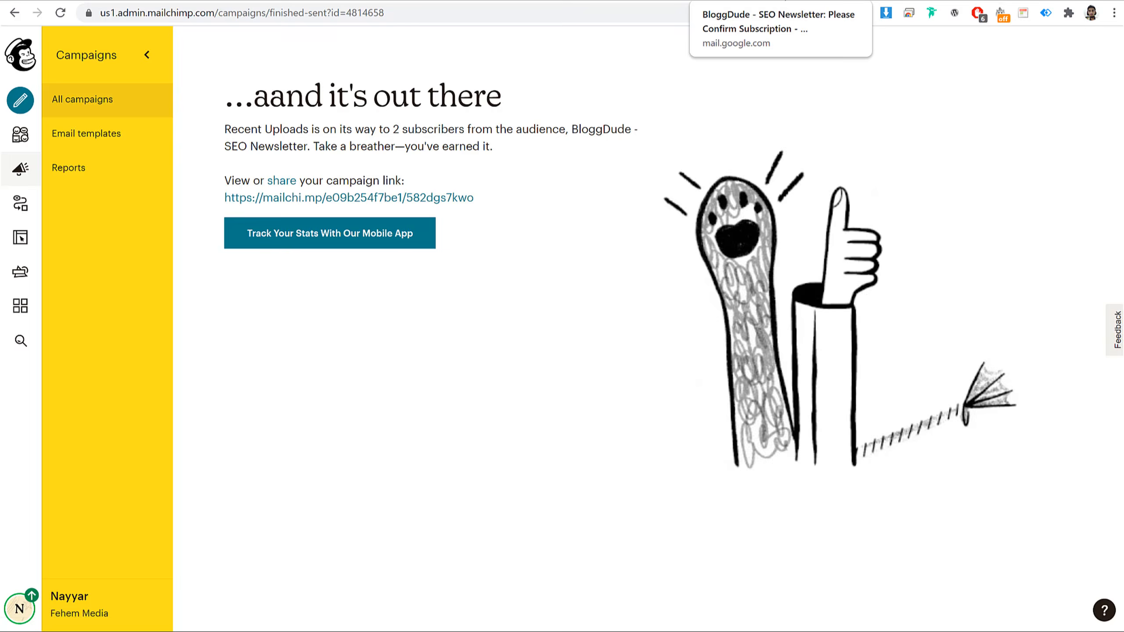
# - Open the Weekly SEO Newsletter email from Gmail's Promotions tab
pyautogui.click(783, 1)
pyautogui.click(33, 145)
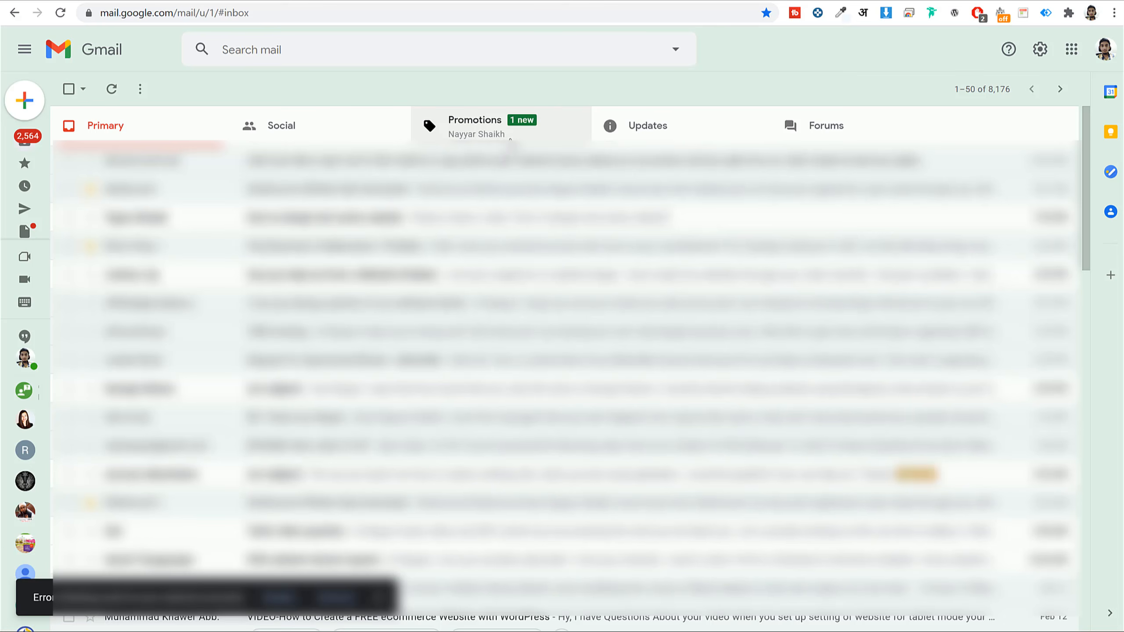
pyautogui.click(520, 137)
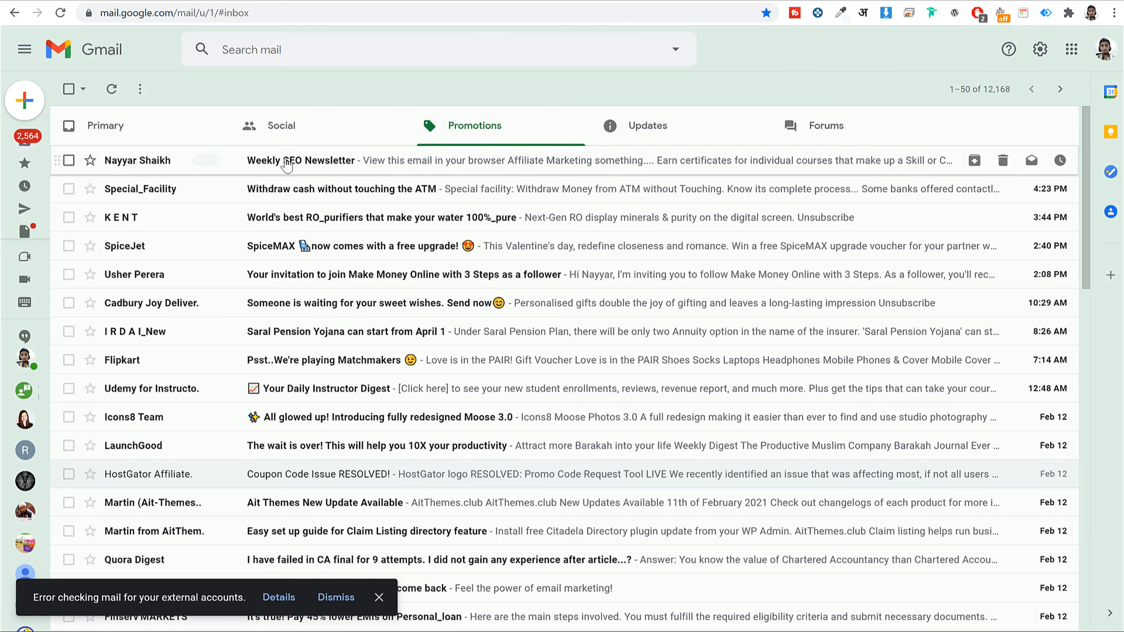
pyautogui.click(417, 171)
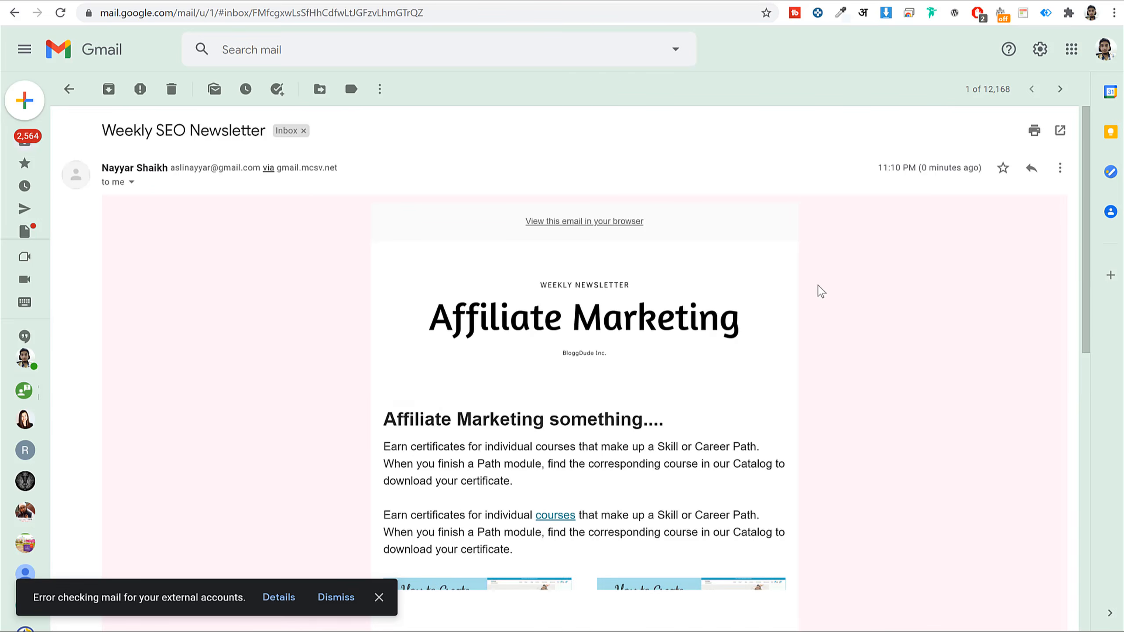
pyautogui.click(379, 596)
# - Scroll through the received newsletter's content, then return to Mailchimp's campaign-sent page
pyautogui.scroll(-8, 705, 294)
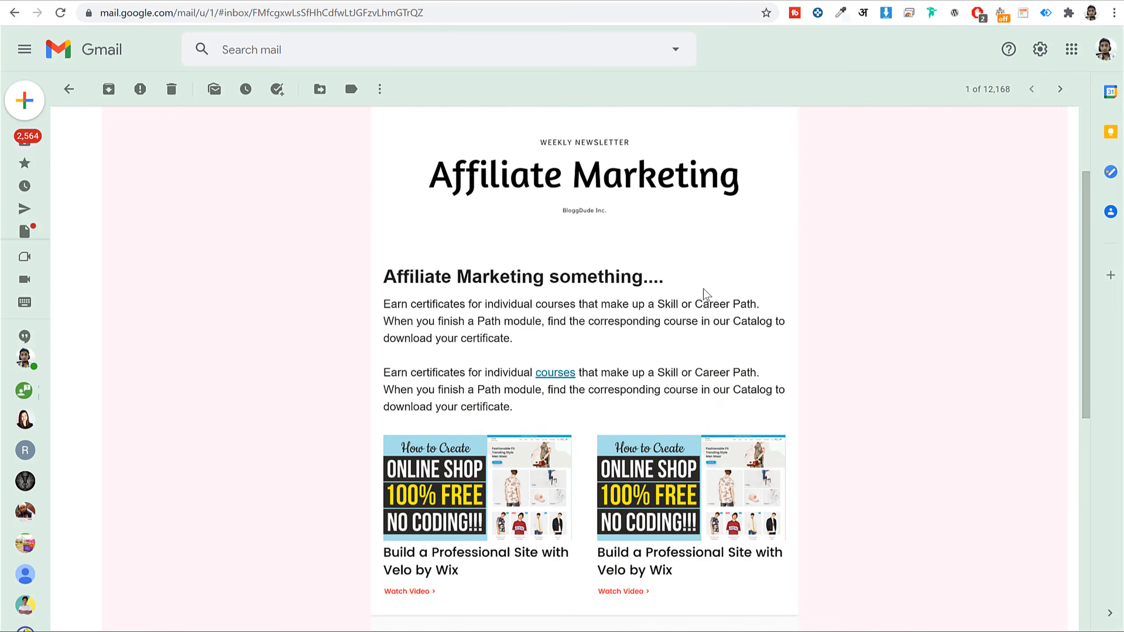
pyautogui.scroll(-3, 835, 288)
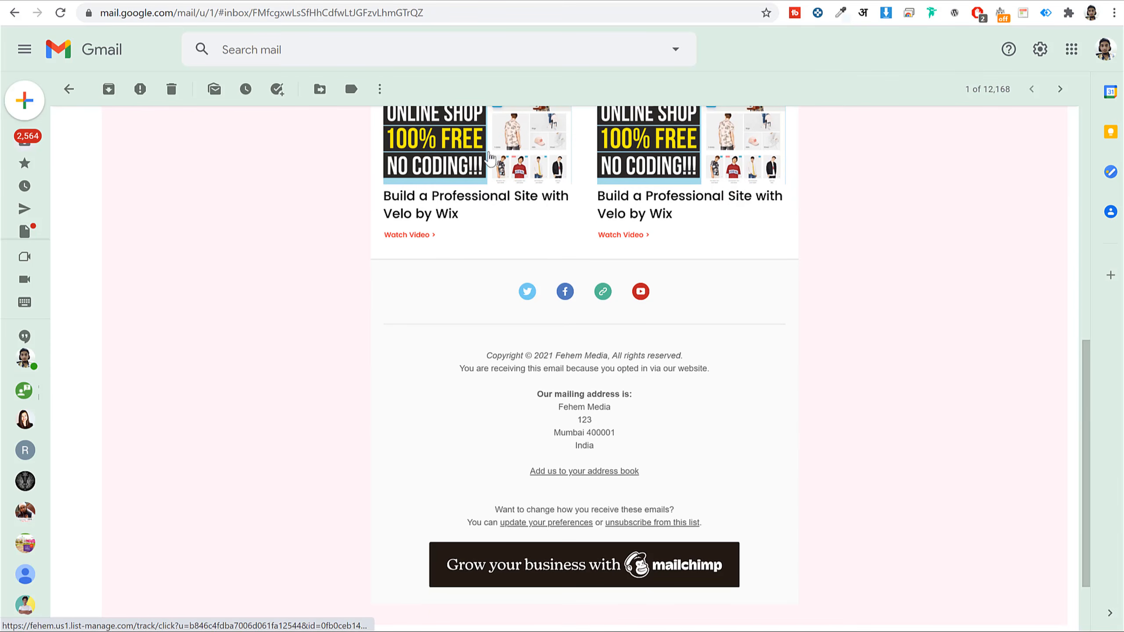
pyautogui.scroll(-2, 452, 254)
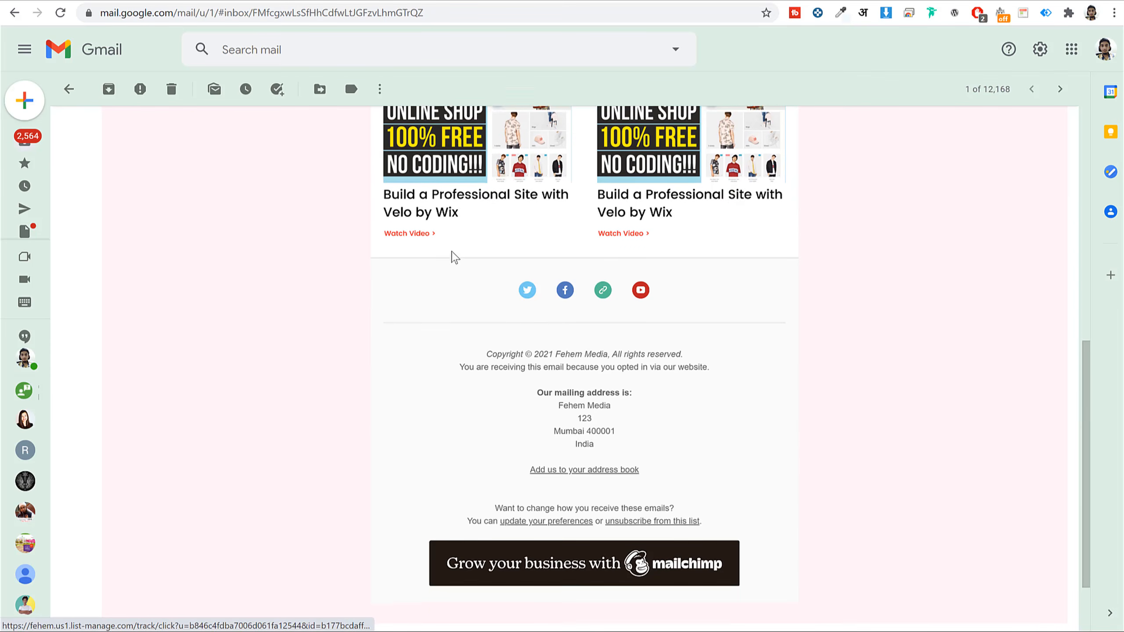
pyautogui.scroll(5, 572, 248)
pyautogui.scroll(-5, 564, 320)
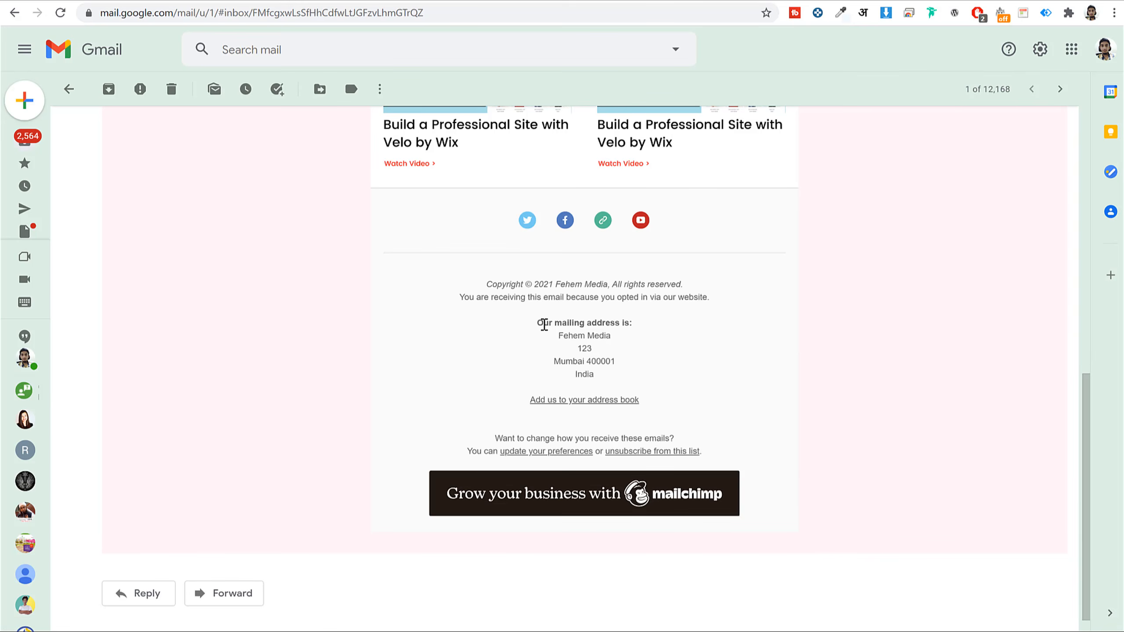
pyautogui.moveTo(543, 324); pyautogui.dragTo(622, 383)
pyautogui.scroll(13, 575, 465)
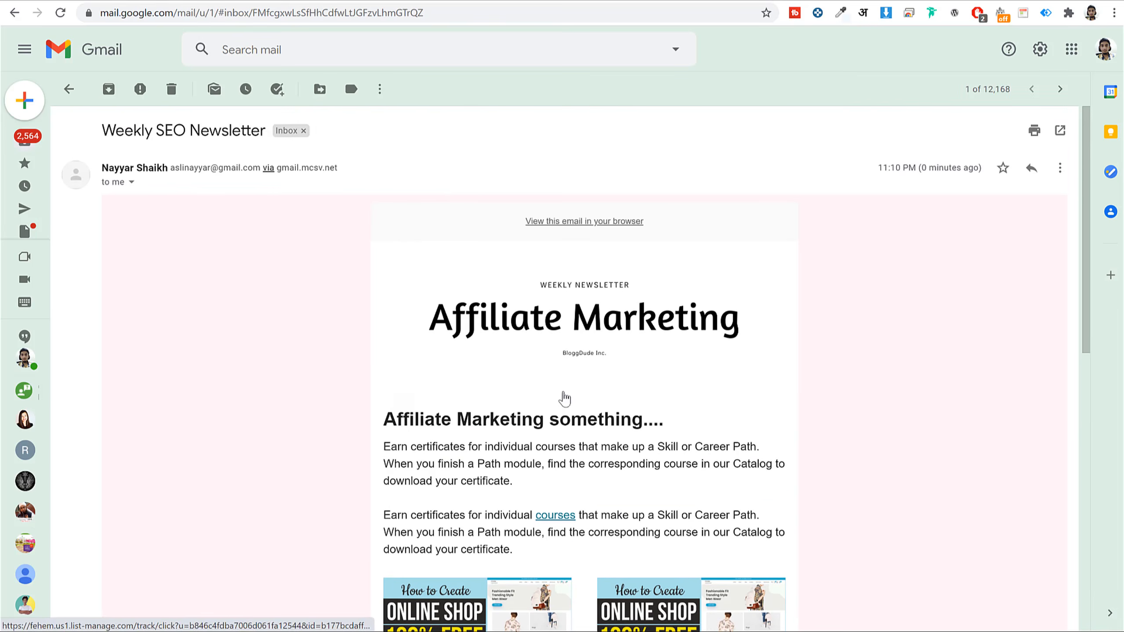
pyautogui.moveTo(124, 130); pyautogui.dragTo(236, 130)
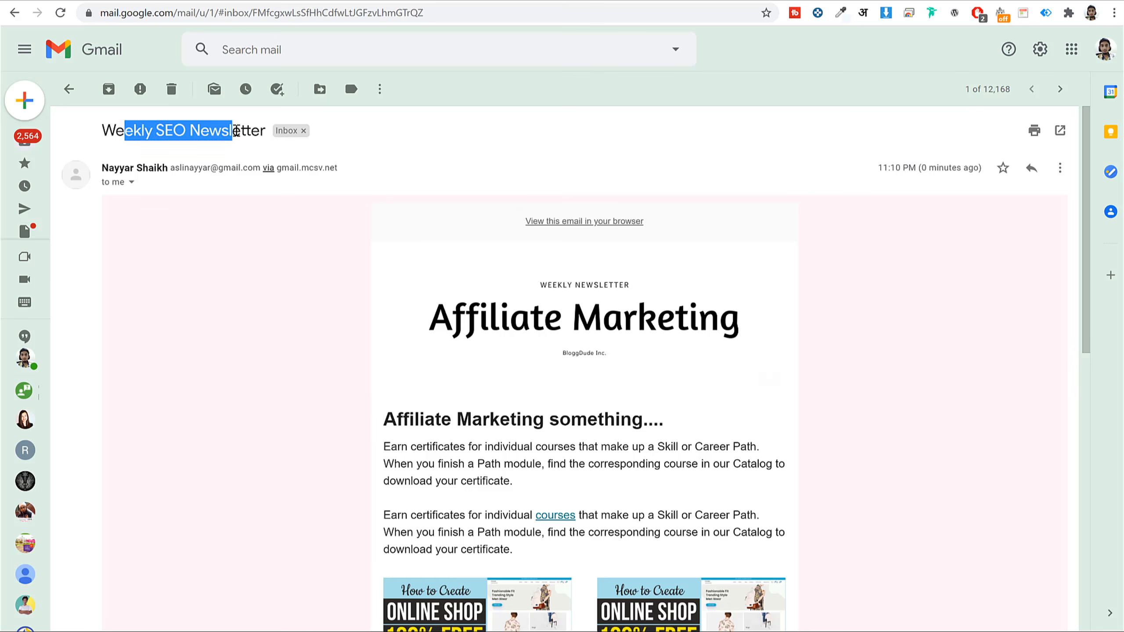
pyautogui.click(236, 131)
pyautogui.scroll(-1, 907, 261)
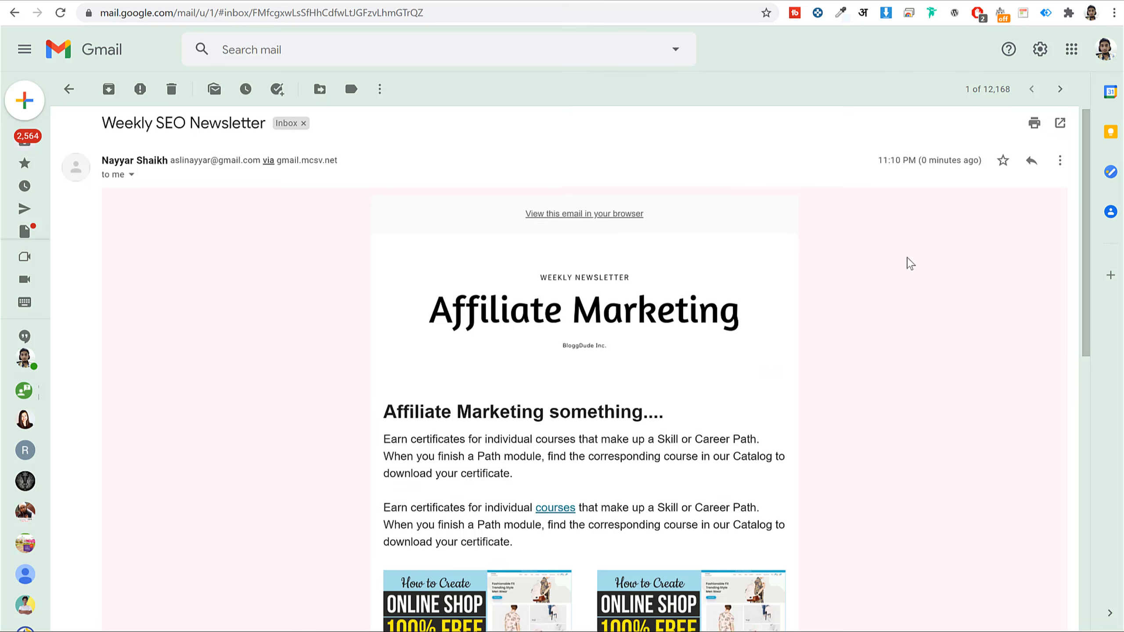
pyautogui.scroll(-15, 905, 263)
pyautogui.scroll(16, 891, 293)
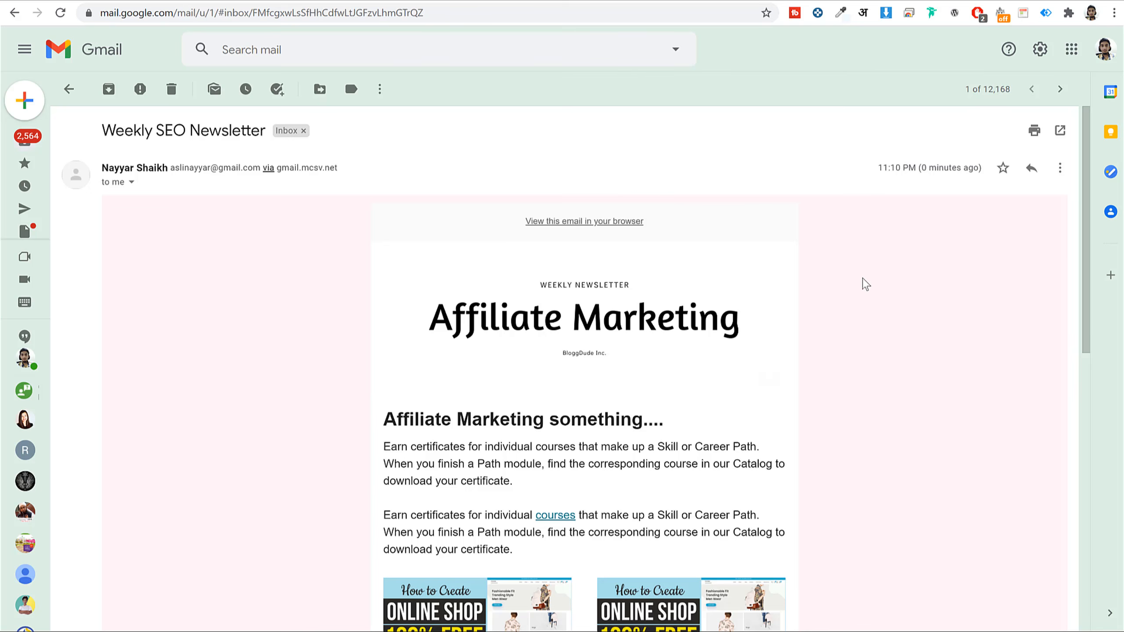
pyautogui.click(206, 3)
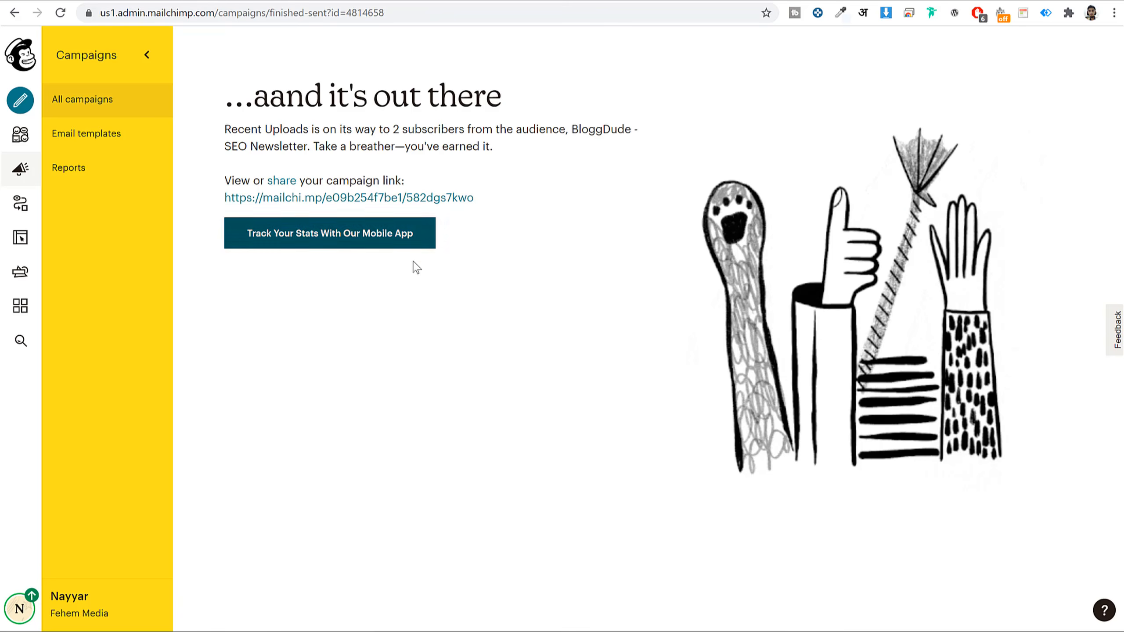
# - Open the Recent Uploads report from All campaigns and scroll to its open and click stats
pyautogui.click(64, 108)
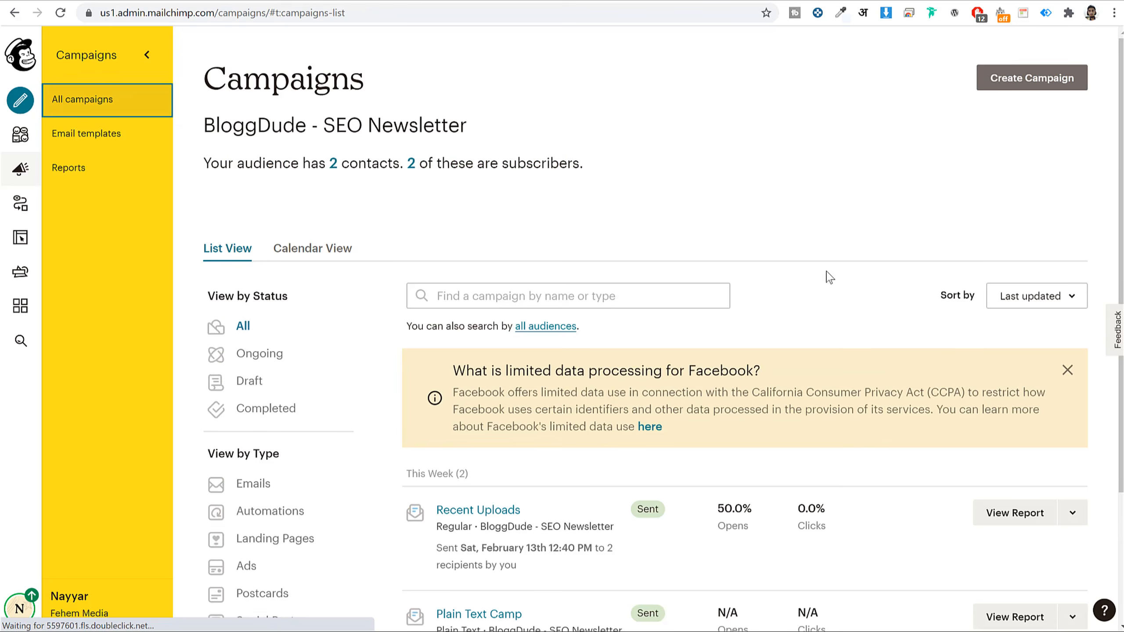
pyautogui.scroll(-3, 827, 277)
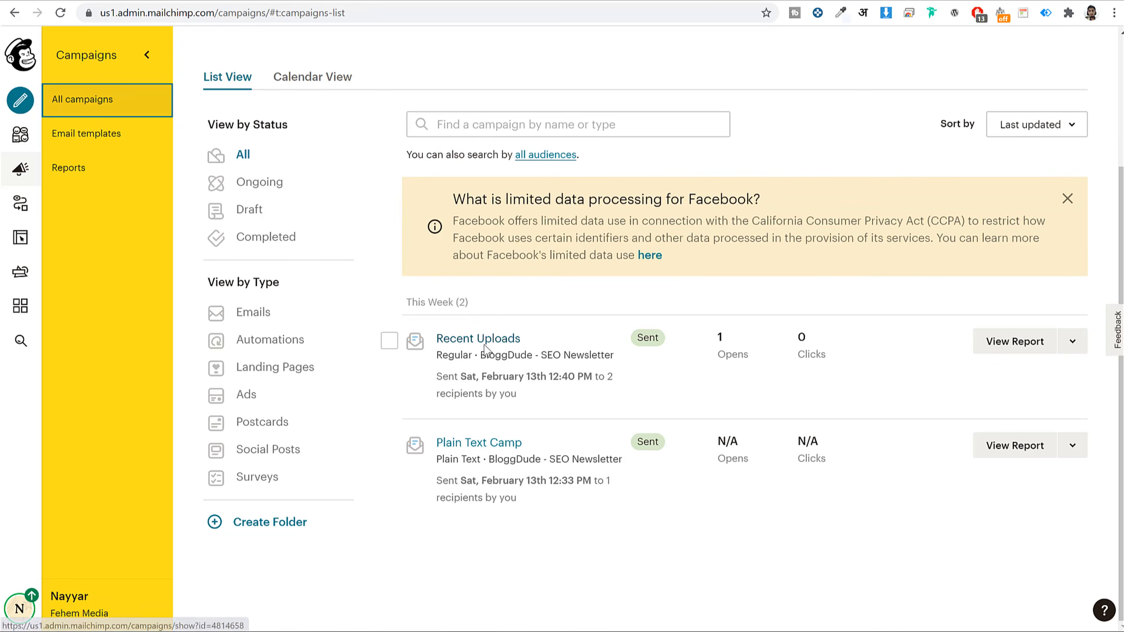
pyautogui.click(1018, 343)
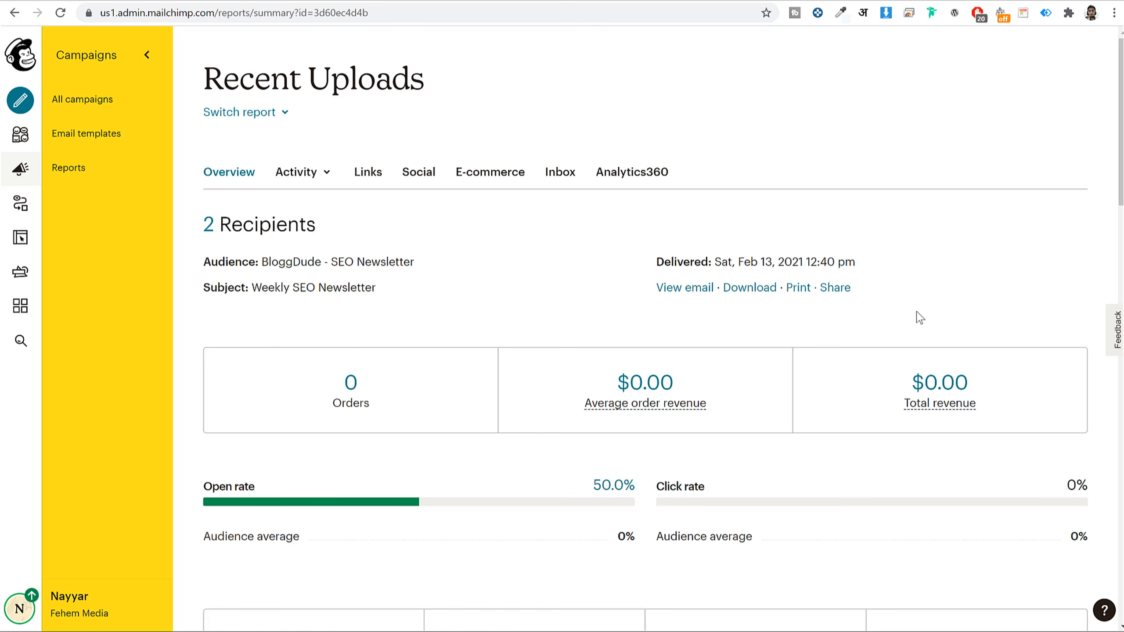
pyautogui.scroll(-5, 590, 325)
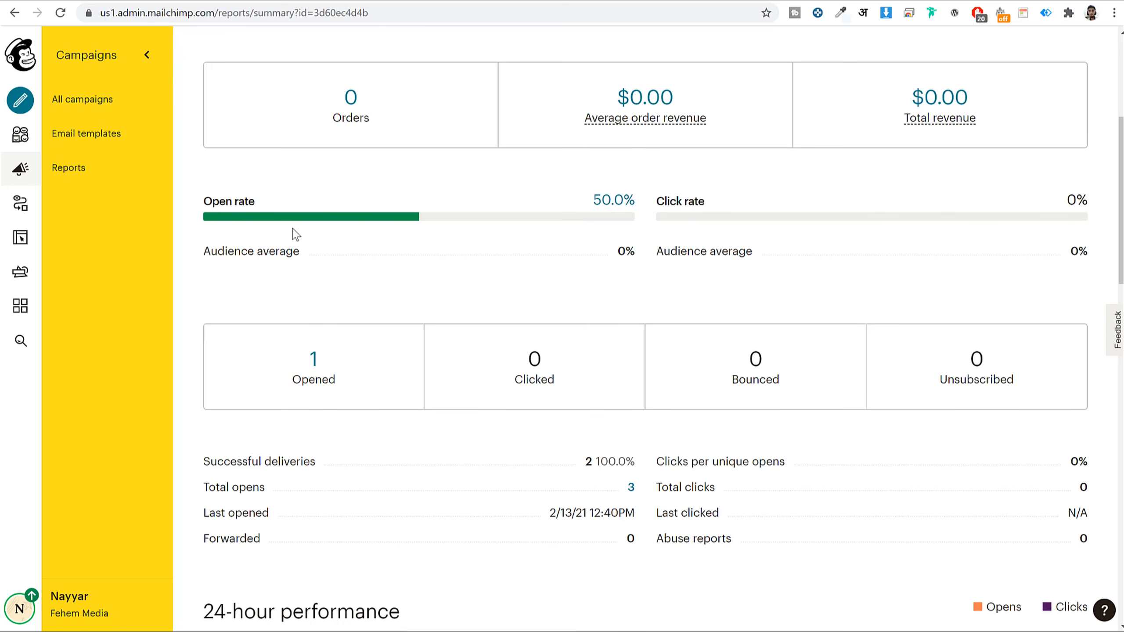
pyautogui.click(612, 200)
# - Click the video link in the received newsletter and pause the YouTube video that opens
pyautogui.click(762, 1)
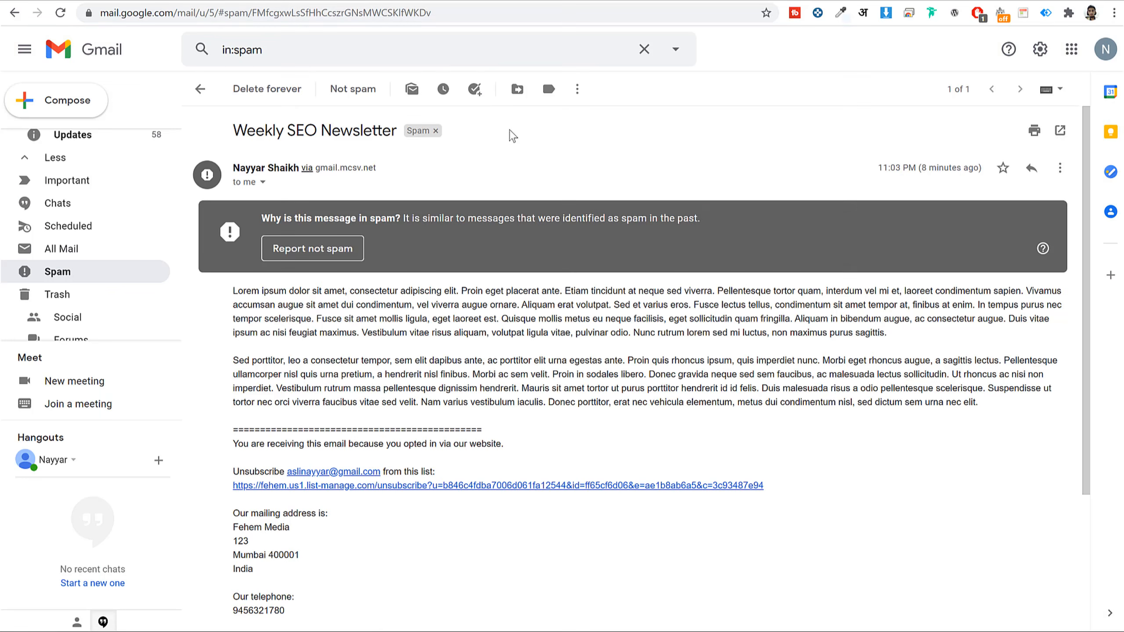
pyautogui.click(191, 2)
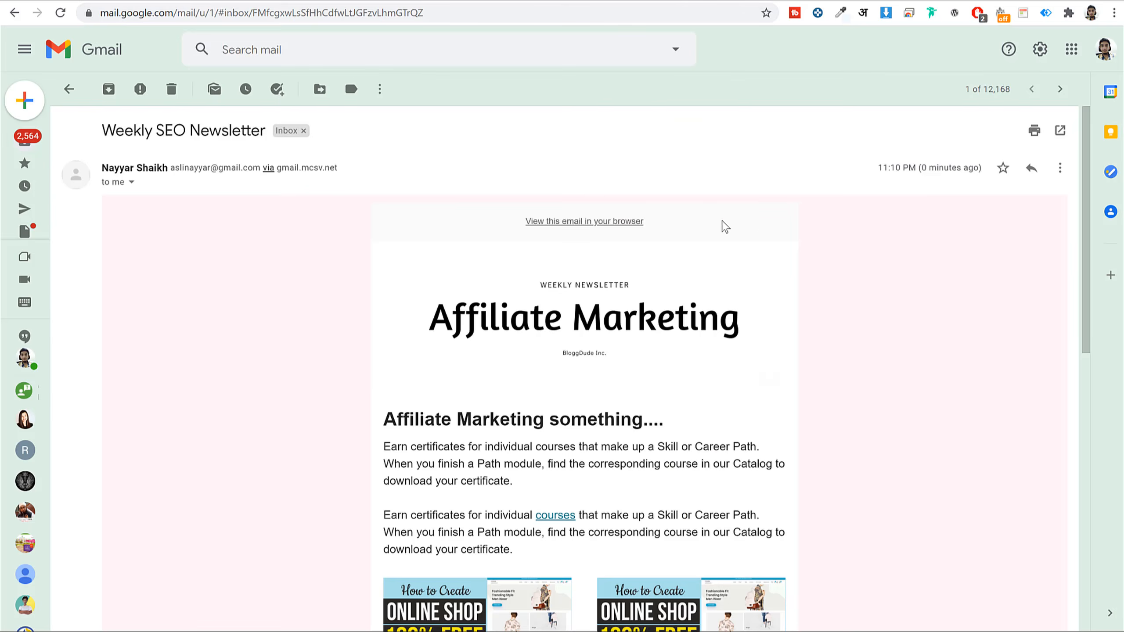
pyautogui.scroll(-8, 722, 225)
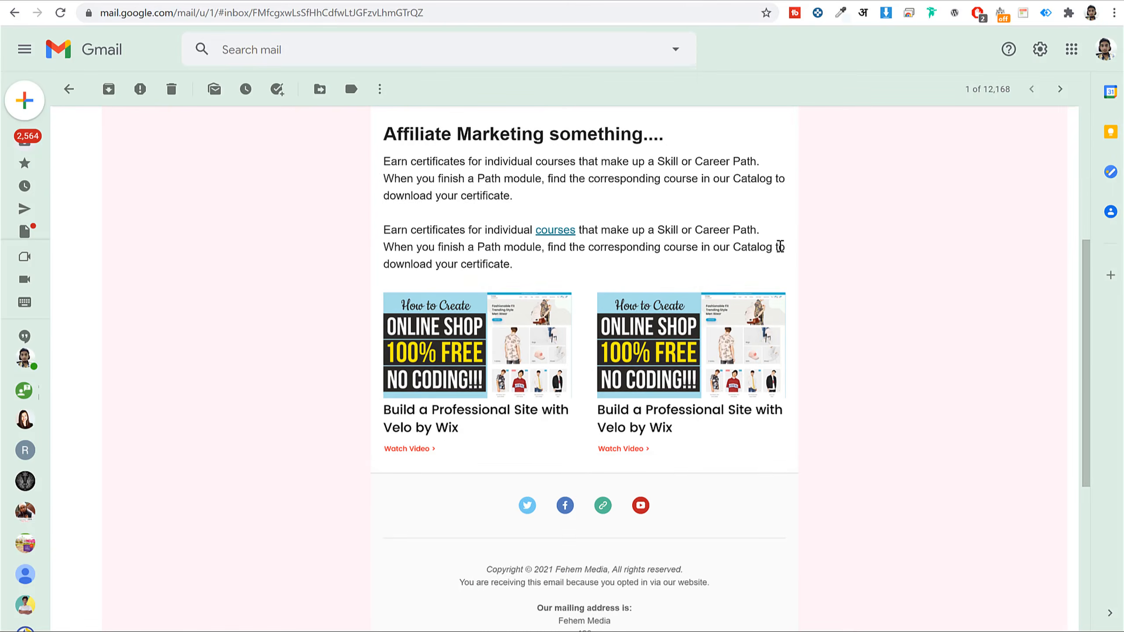
pyautogui.click(482, 271)
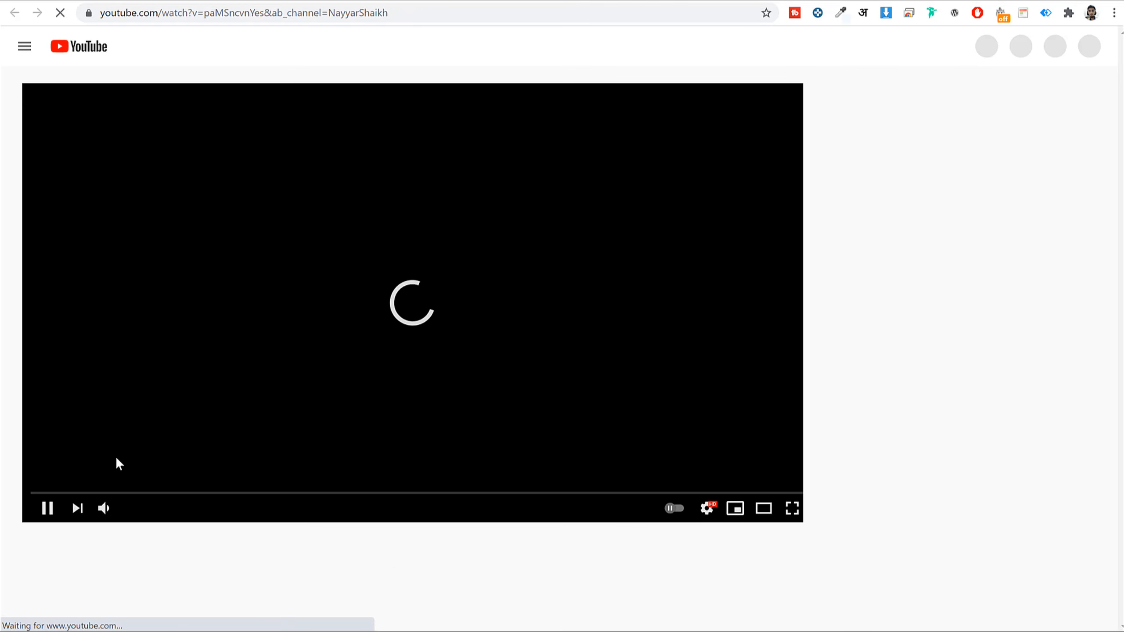
pyautogui.click(47, 516)
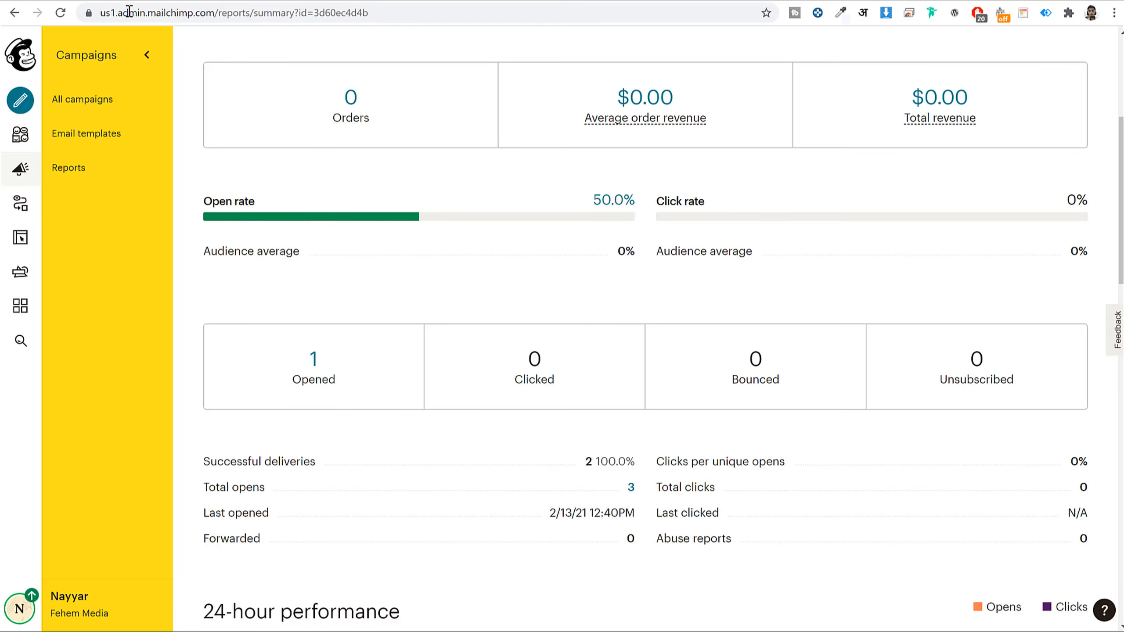
# - Reload the Recent Uploads report and check its updated open and click counts
pyautogui.click(64, 12)
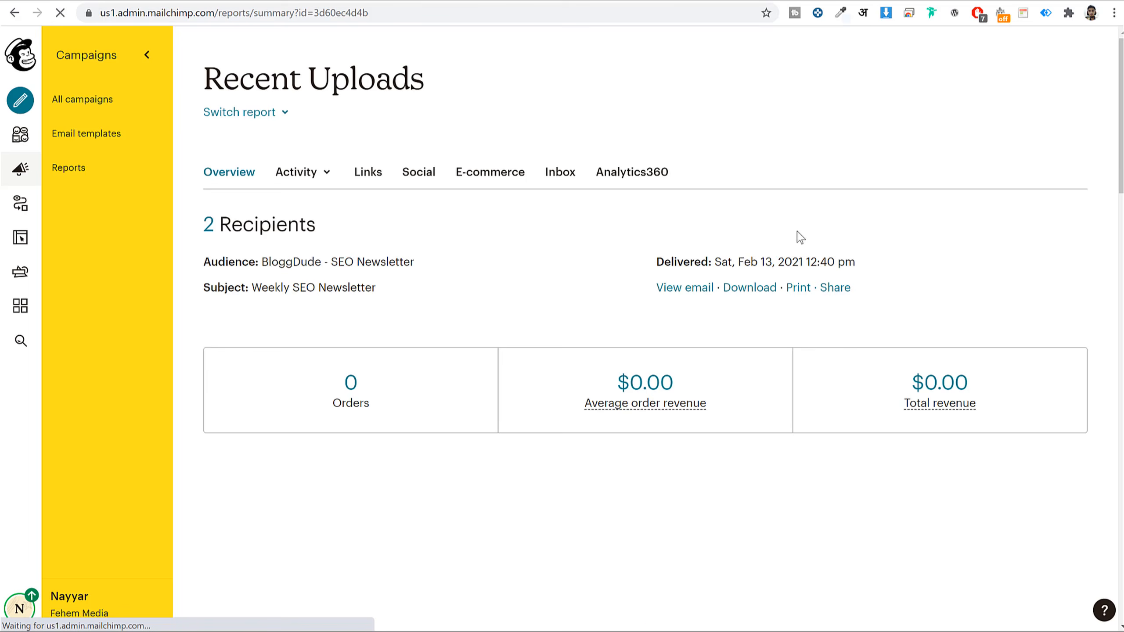
pyautogui.scroll(-5, 801, 239)
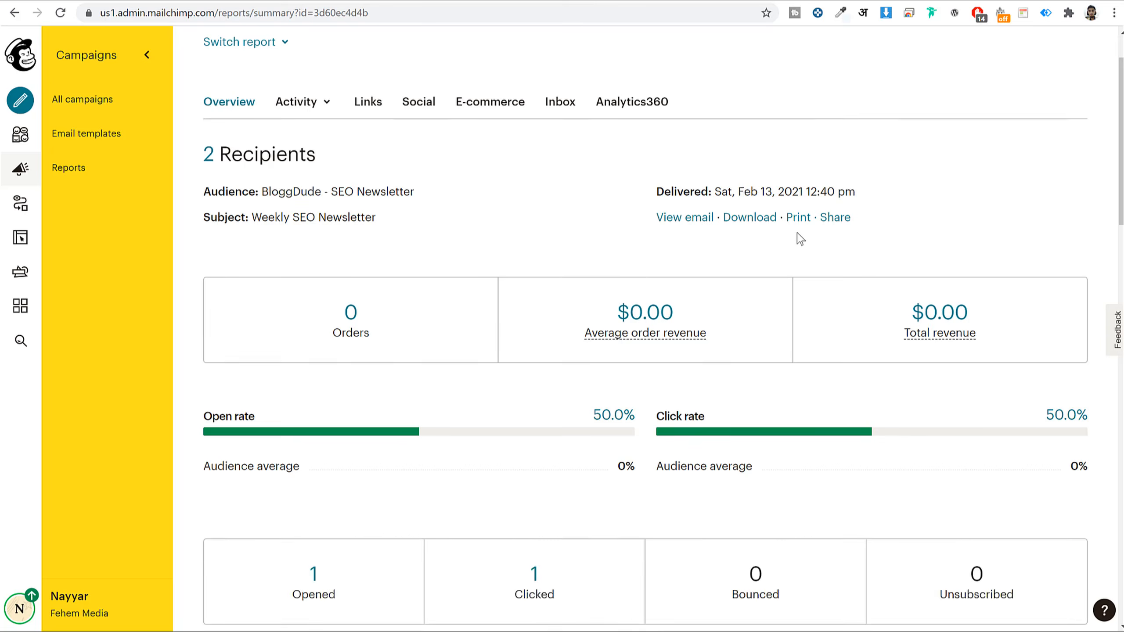
pyautogui.scroll(-3, 800, 242)
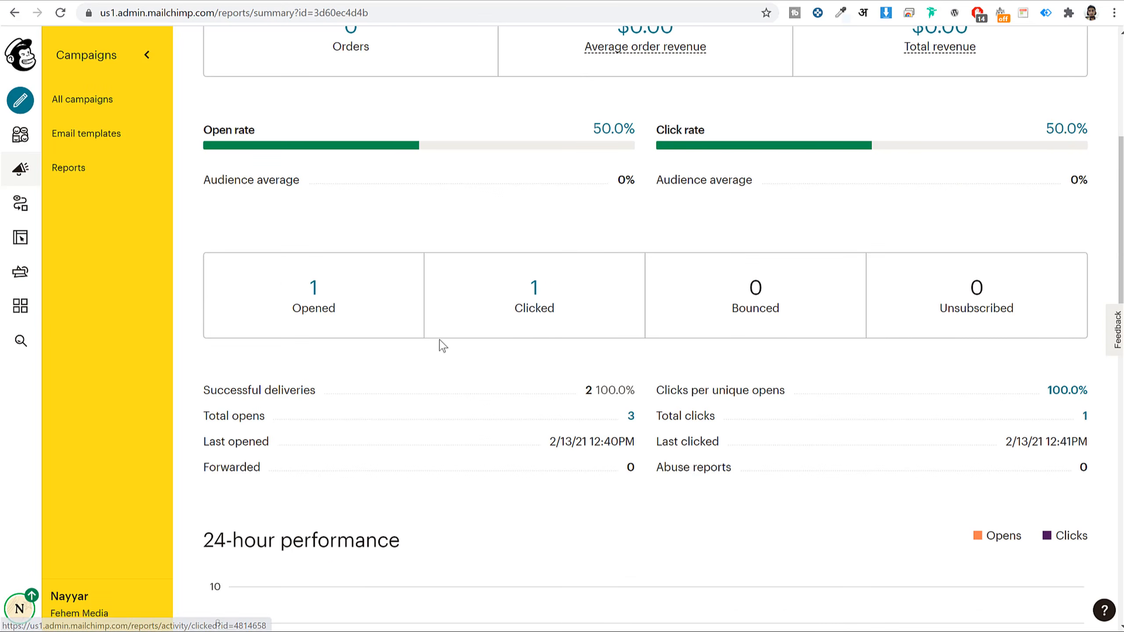
pyautogui.moveTo(285, 287); pyautogui.dragTo(391, 311)
pyautogui.moveTo(506, 277); pyautogui.dragTo(635, 340)
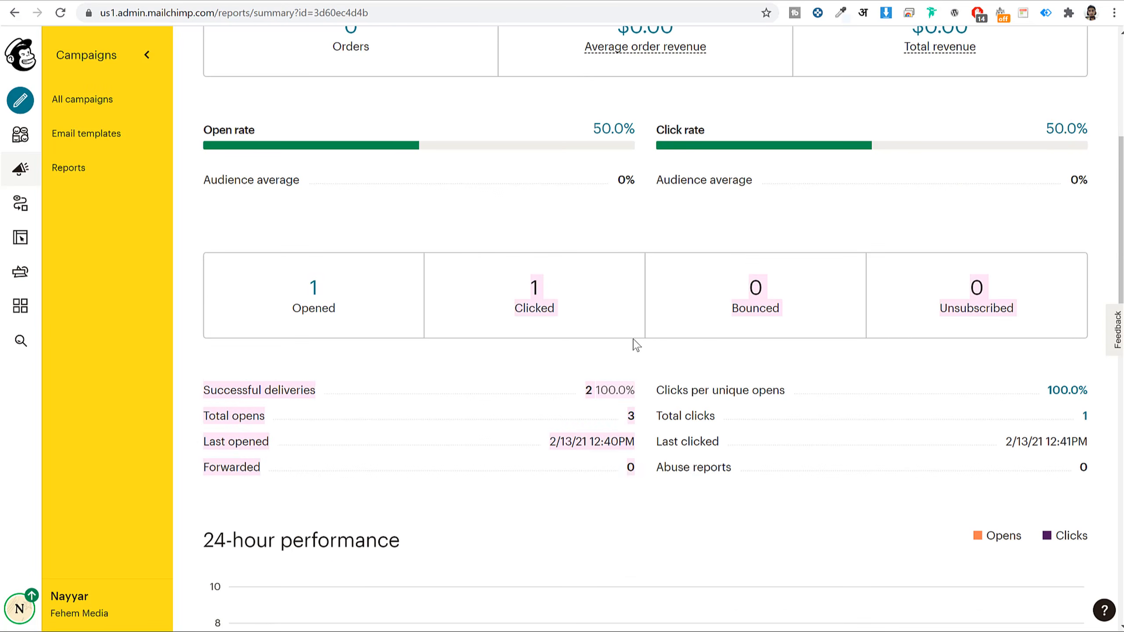
pyautogui.click(635, 380)
# - Review the Top links clicked and location sections, then go to All campaigns
pyautogui.scroll(-5, 635, 383)
pyautogui.scroll(-10, 932, 216)
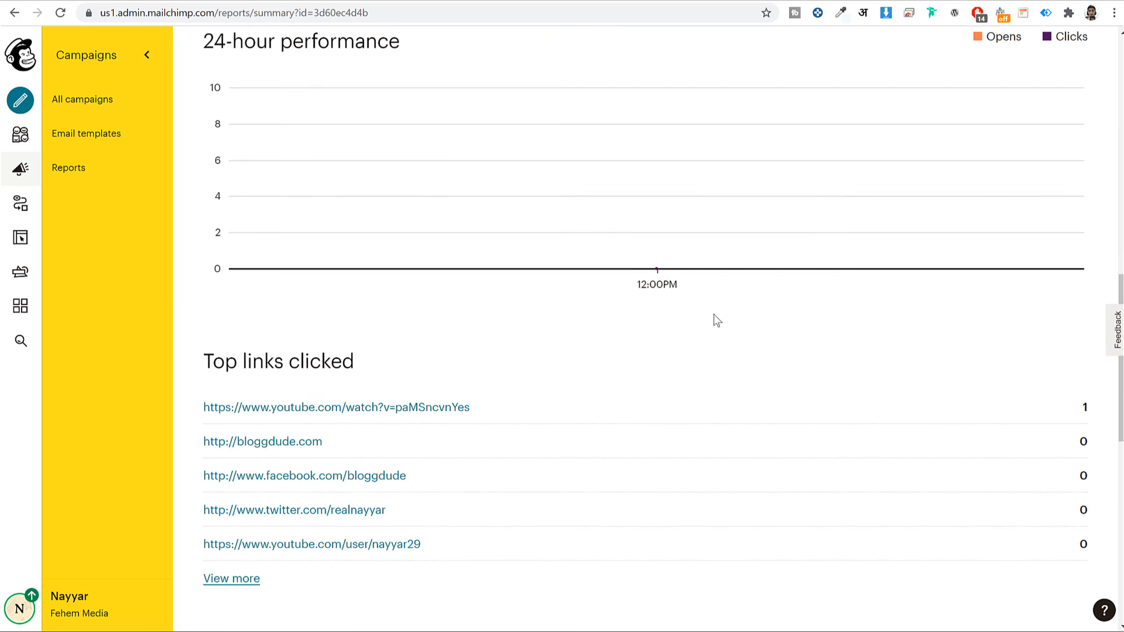
pyautogui.moveTo(226, 149); pyautogui.dragTo(341, 121)
pyautogui.click(612, 279)
pyautogui.scroll(-2, 308, 186)
pyautogui.click(1092, 128)
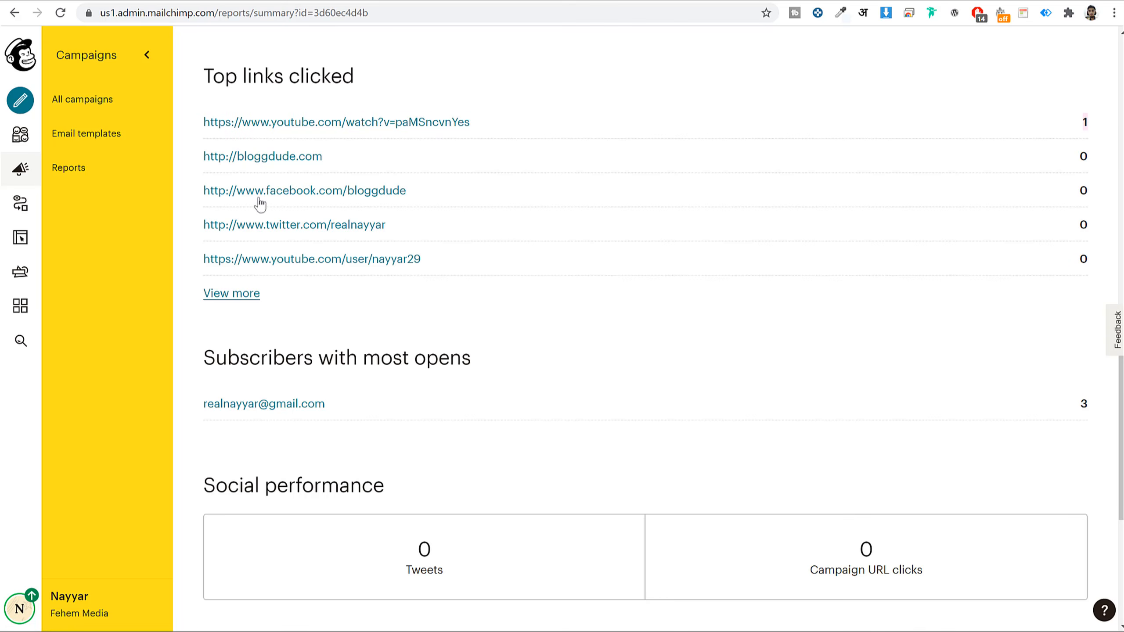
pyautogui.scroll(-6, 509, 291)
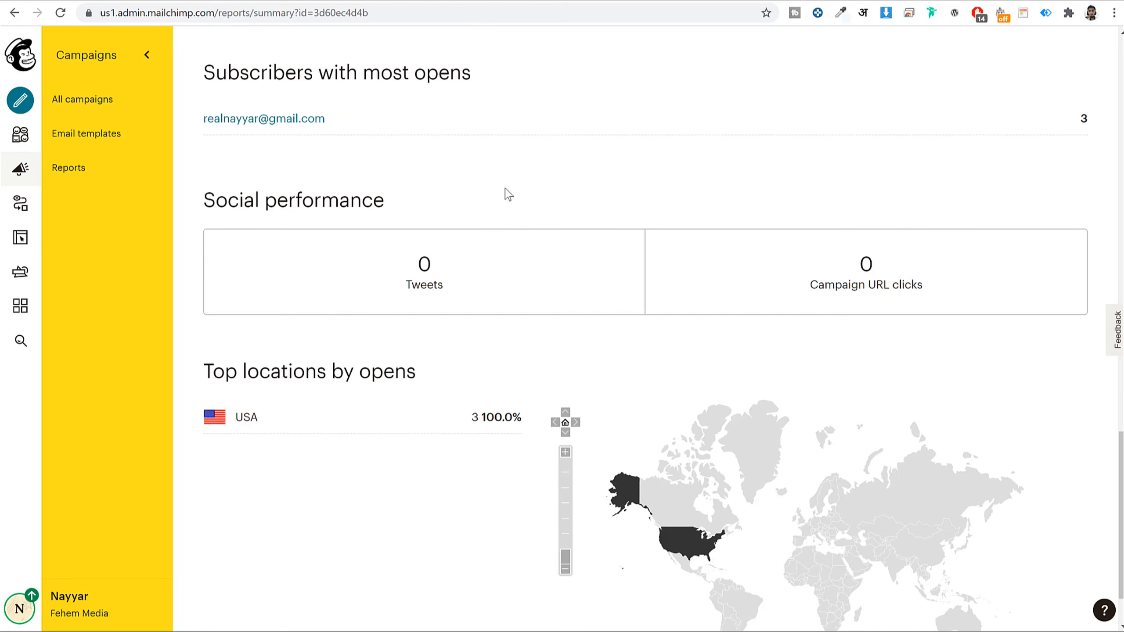
pyautogui.scroll(-2, 596, 234)
pyautogui.scroll(20, 551, 356)
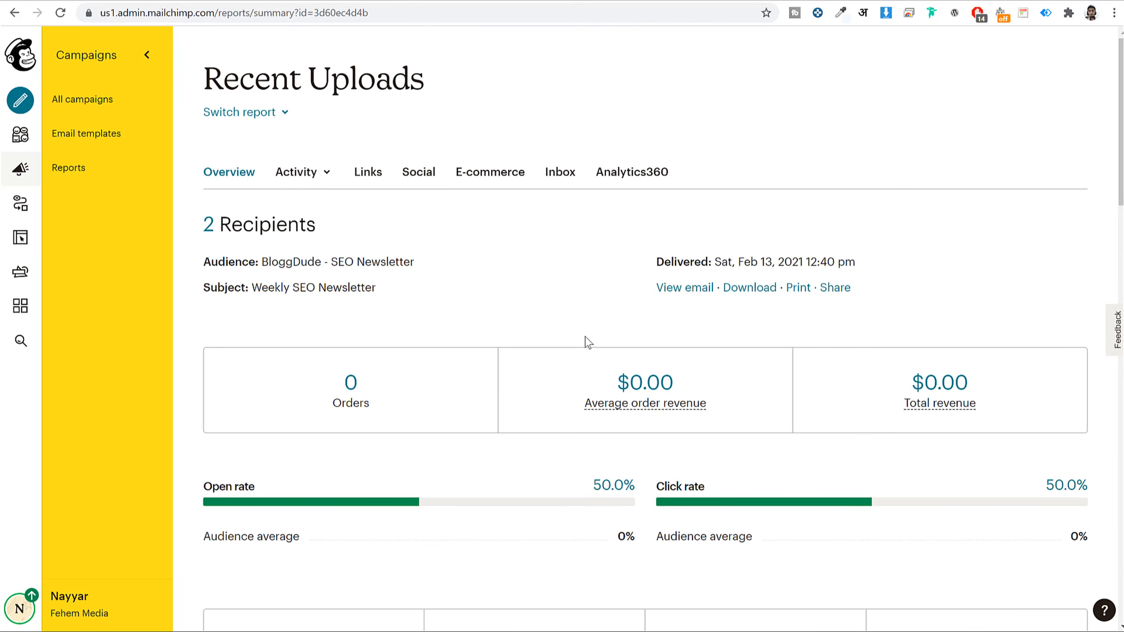
pyautogui.click(94, 101)
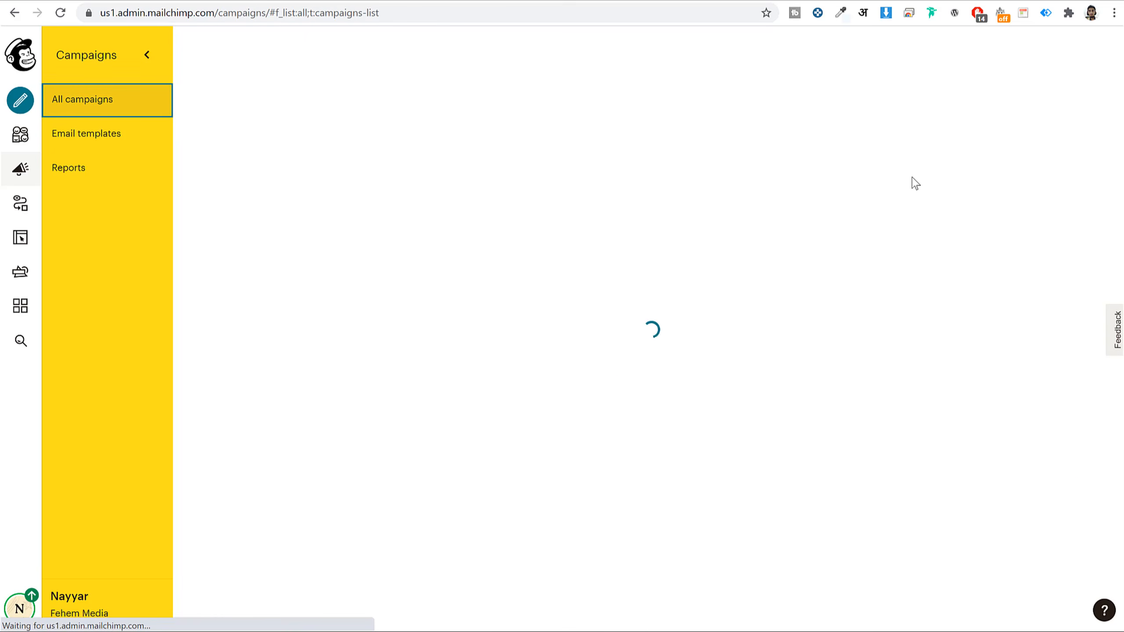
# - Create a 'Welcome new subscribers' automated email for the BloggDude - SEO Newsletter audience and begin it
pyautogui.click(1024, 77)
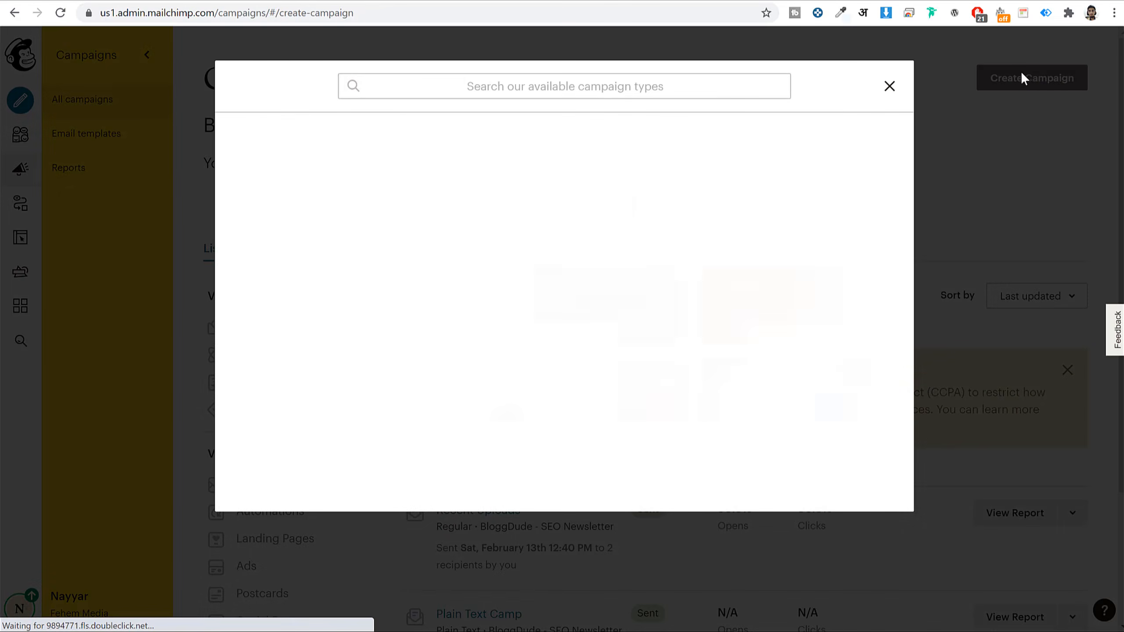
pyautogui.click(288, 163)
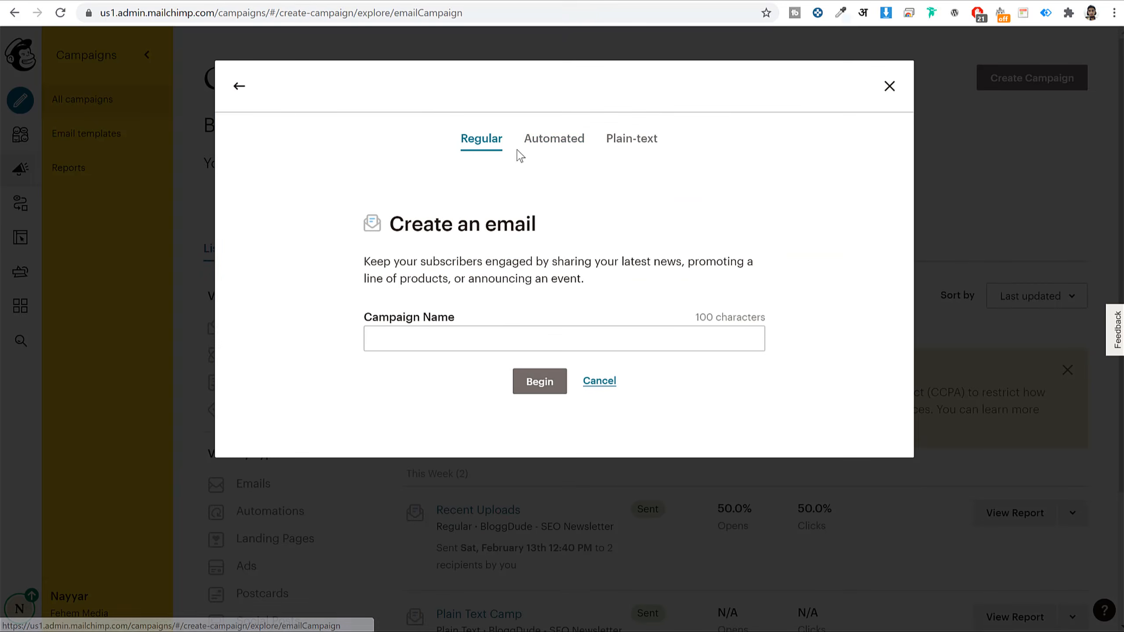
pyautogui.click(542, 141)
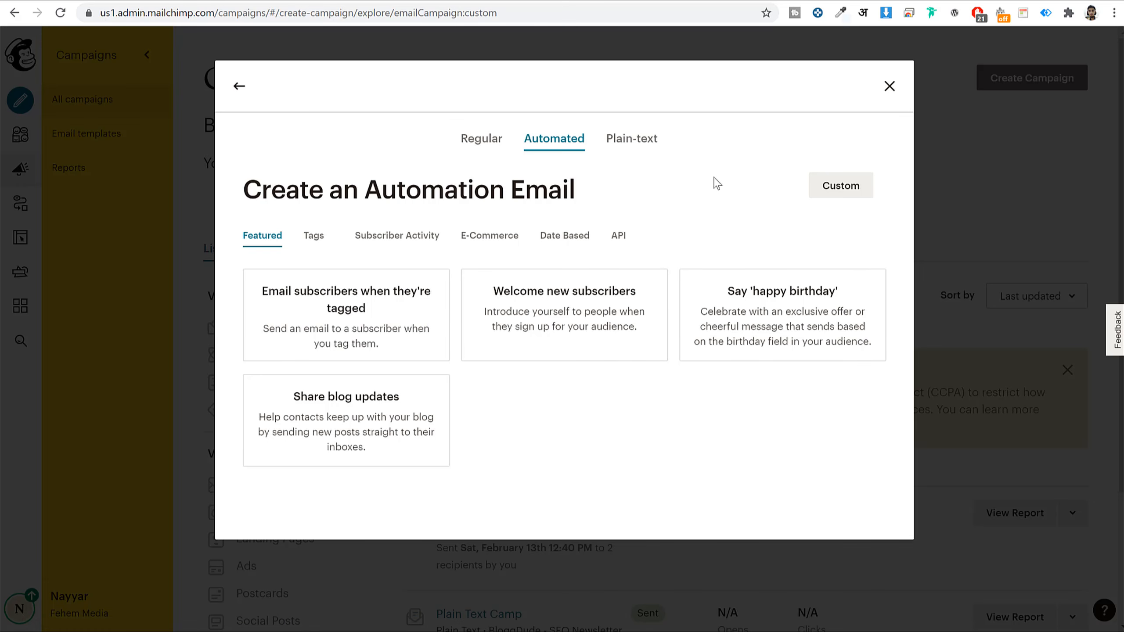
pyautogui.click(575, 315)
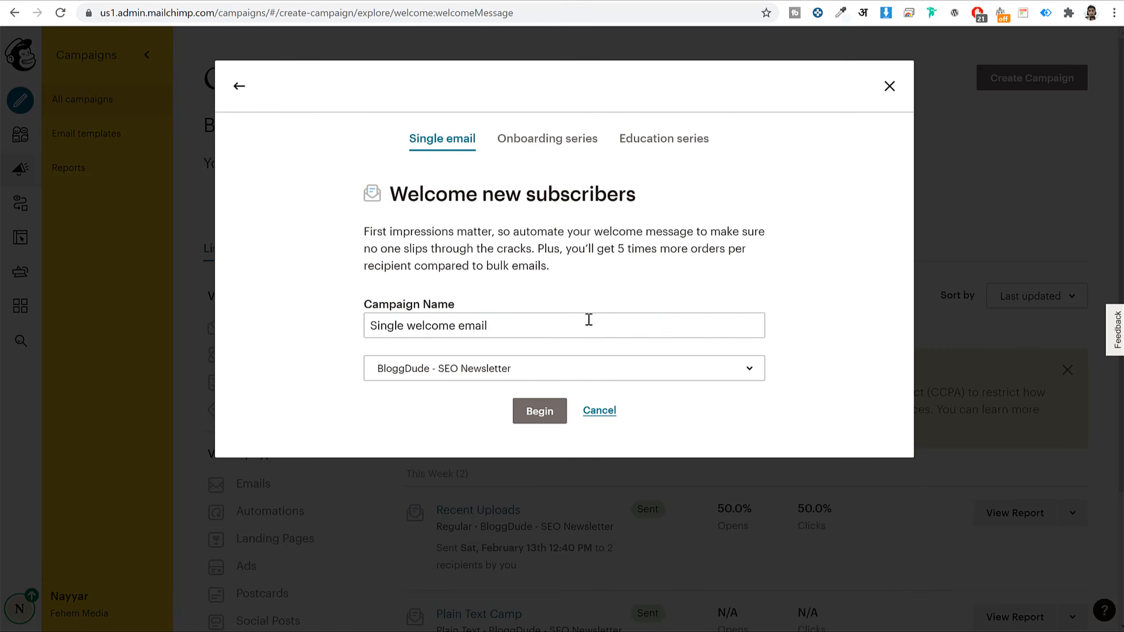
pyautogui.tripleClick(565, 319)
pyautogui.click(526, 372)
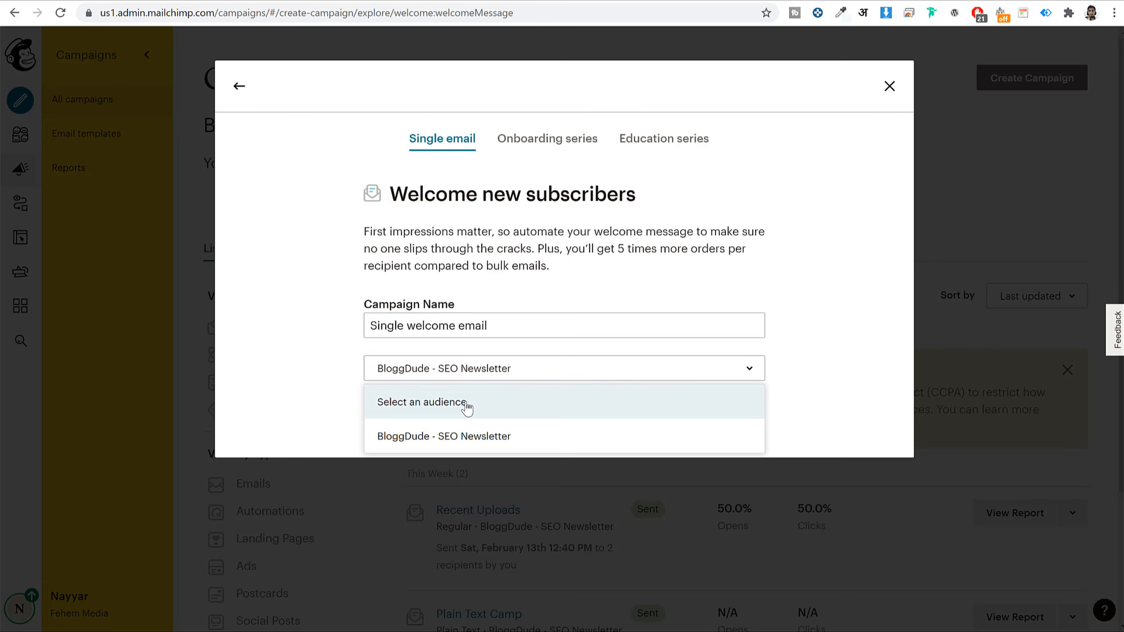
pyautogui.click(460, 436)
pyautogui.click(530, 421)
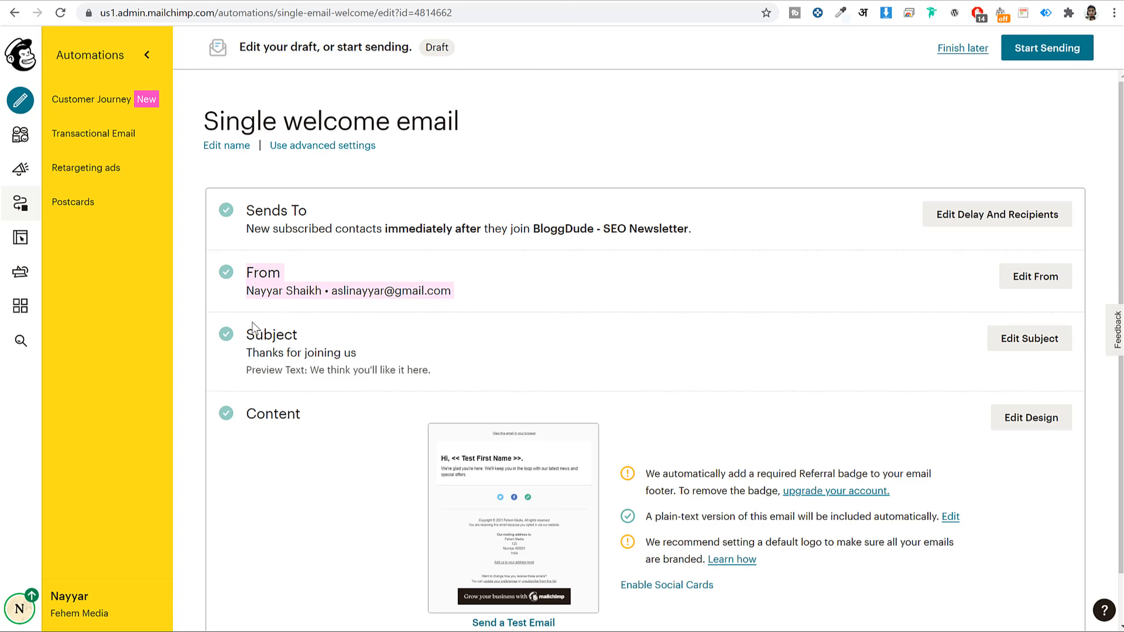
# - Confirm the subject and the preview text 'We think you'll like it here.', save, and open the design editor
pyautogui.click(1004, 346)
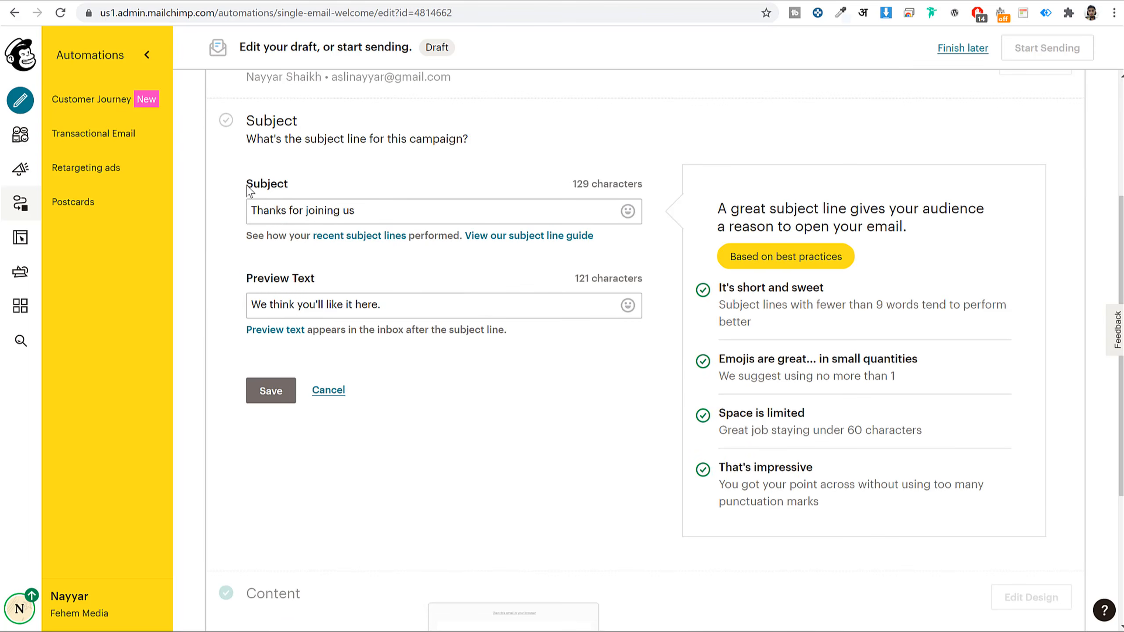
pyautogui.click(477, 217)
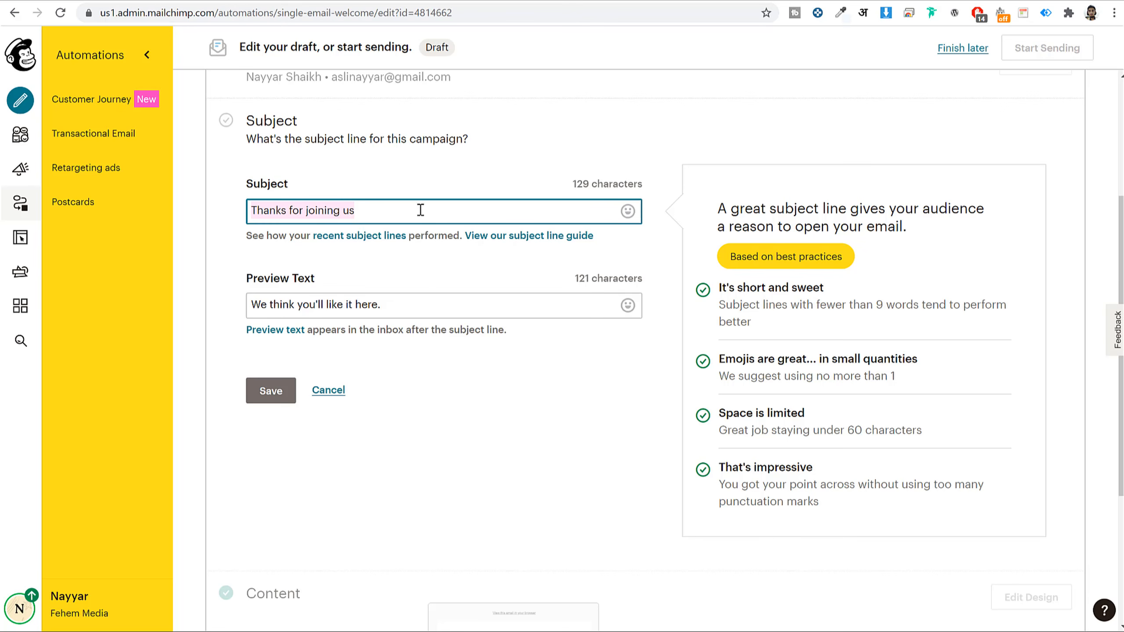
pyautogui.click(408, 311)
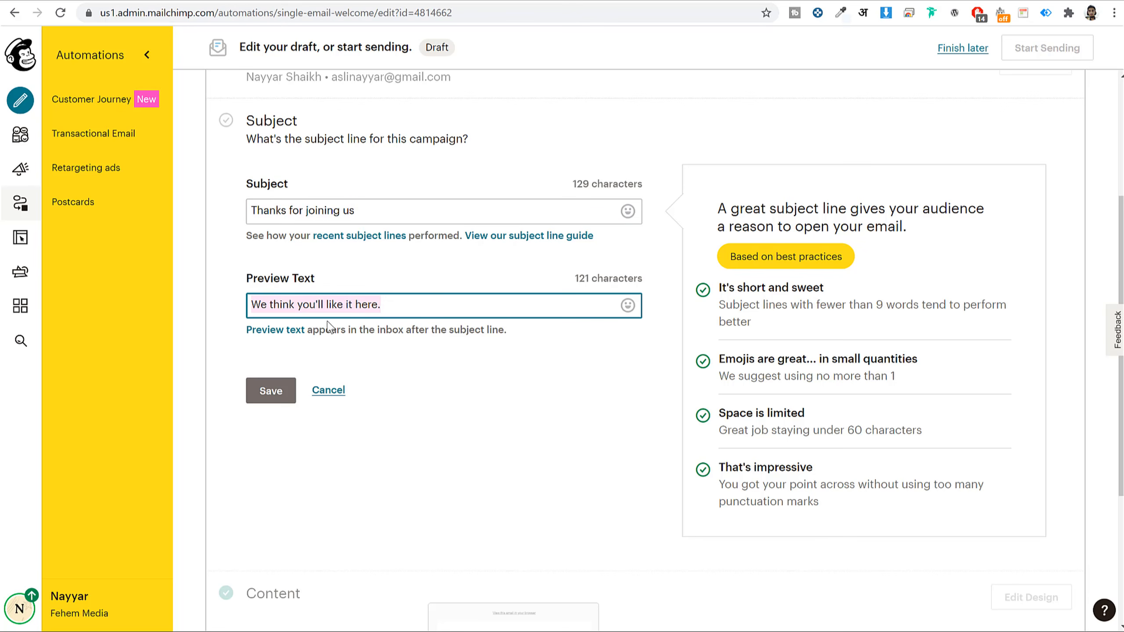
pyautogui.click(328, 391)
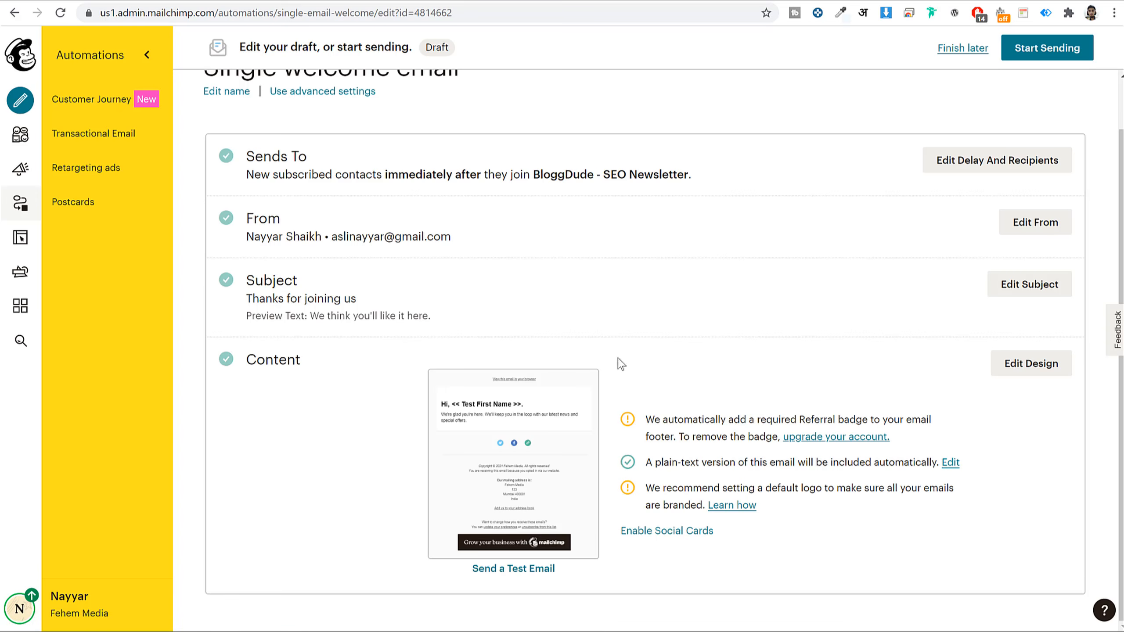
pyautogui.click(1048, 363)
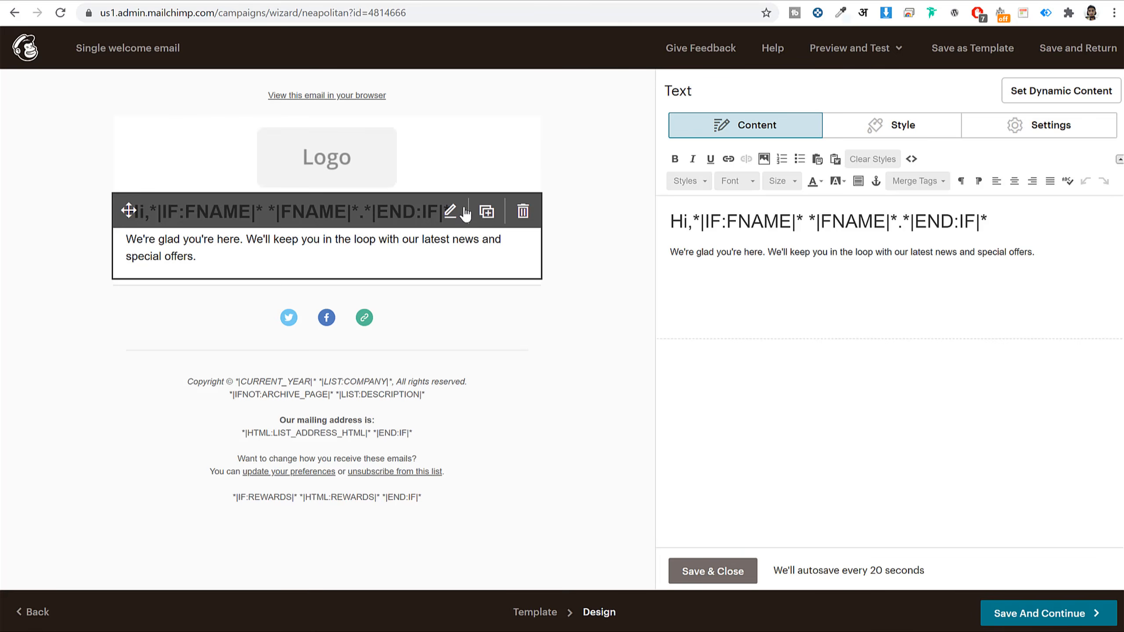
# - Replace the header logo placeholder with the Affiliate Marketing image Sunset.png (1280 × 450)
pyautogui.click(331, 166)
pyautogui.click(450, 139)
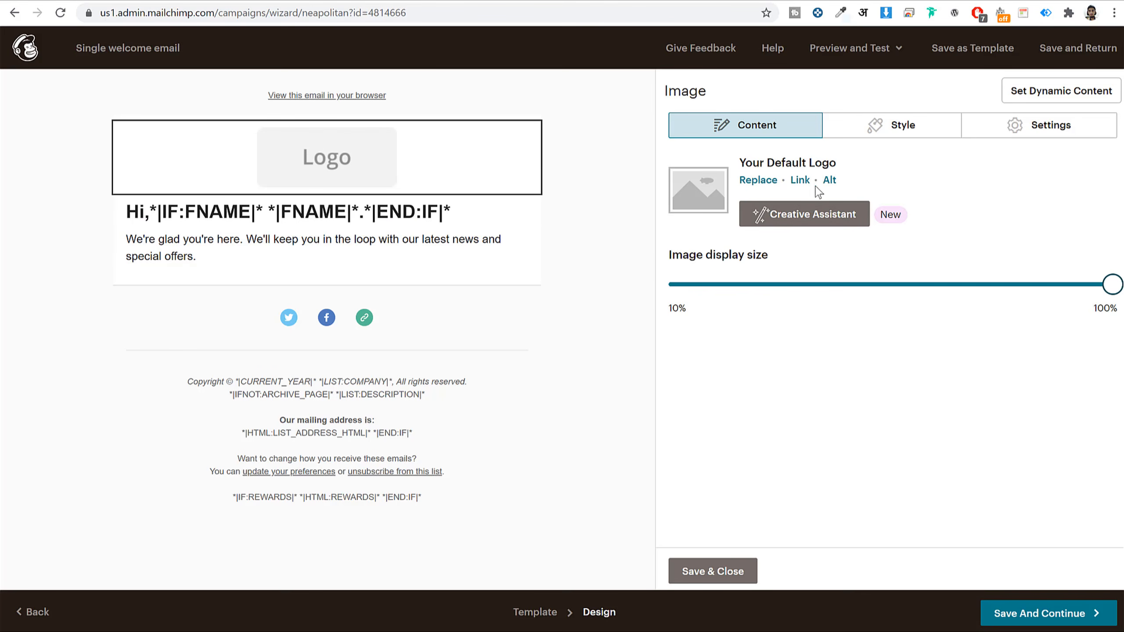
pyautogui.click(775, 217)
pyautogui.click(1108, 48)
pyautogui.click(764, 180)
pyautogui.click(374, 261)
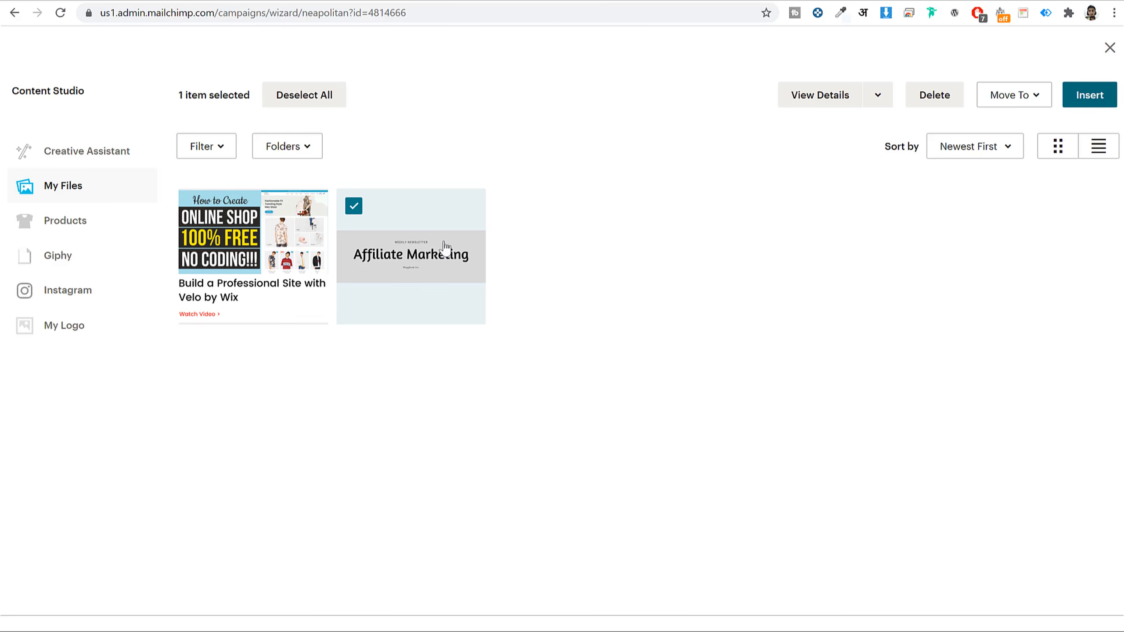
pyautogui.click(1072, 99)
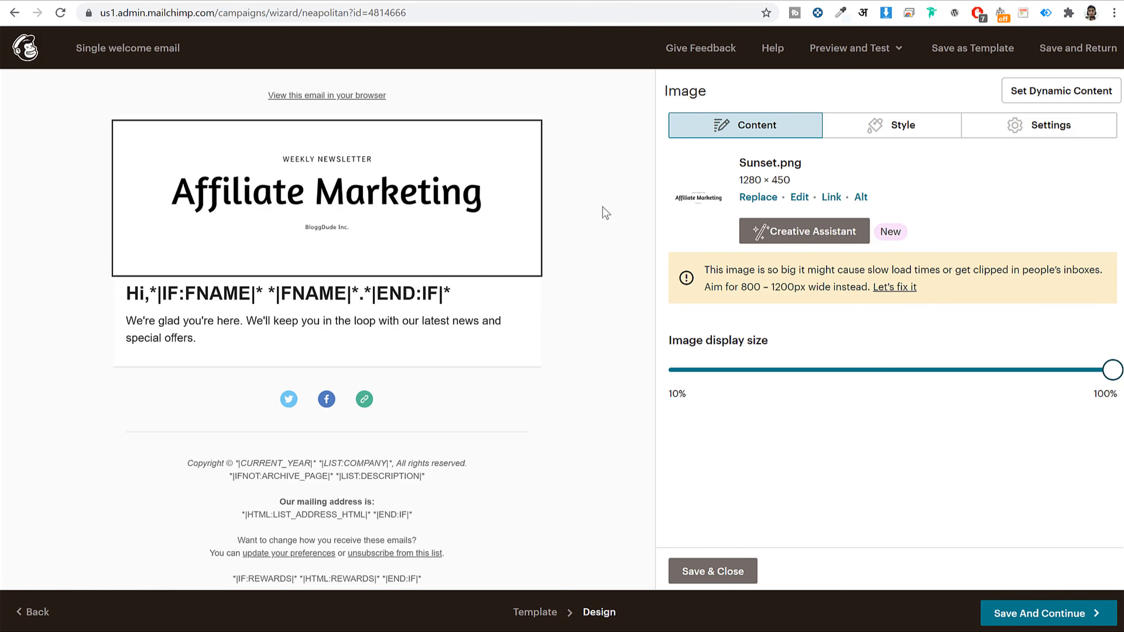
pyautogui.click(481, 325)
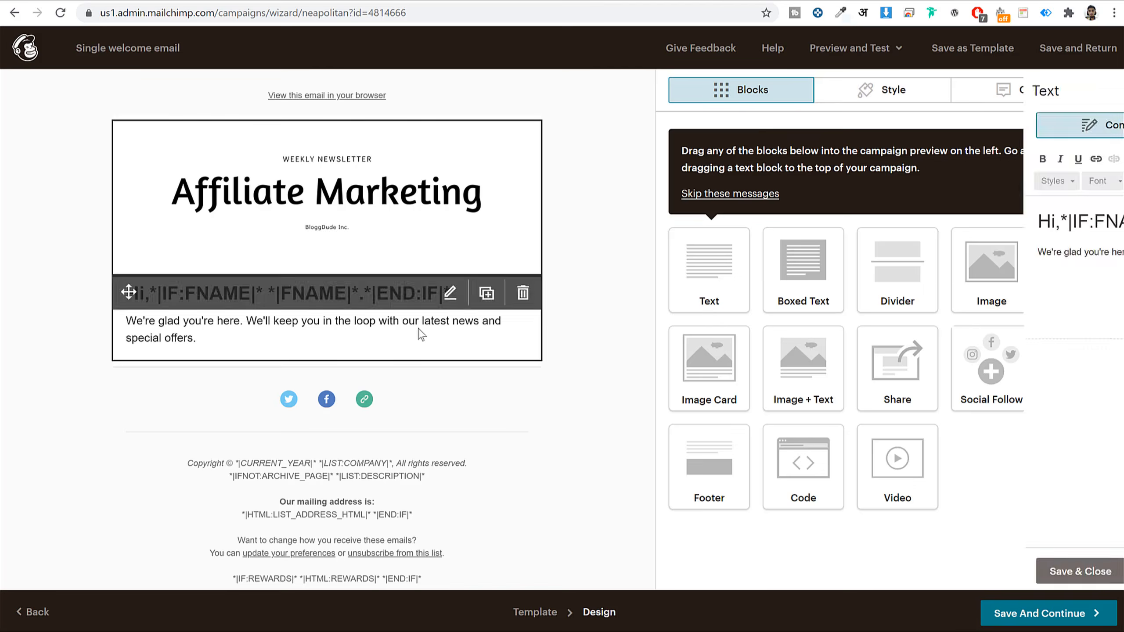
# - Change the welcome paragraph's ending from 'special offers.' to 'special offer.'
pyautogui.moveTo(698, 219)
pyautogui.mouseDown()
pyautogui.moveTo(980, 204)
pyautogui.moveTo(969, 221)
pyautogui.moveTo(685, 213)
pyautogui.mouseUp()
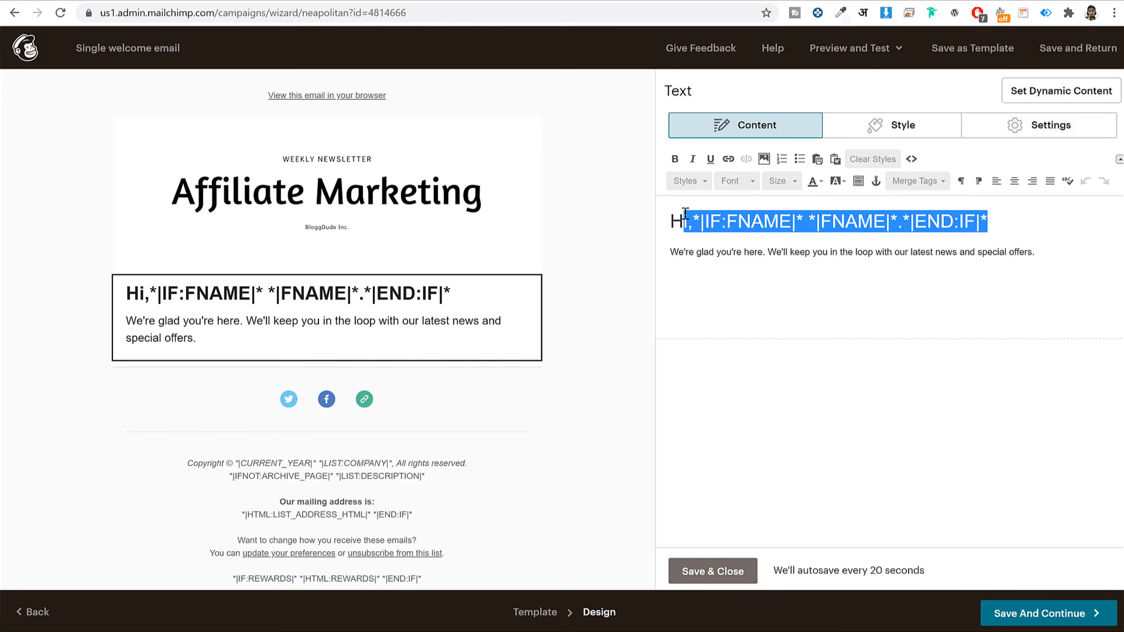
pyautogui.click(691, 216)
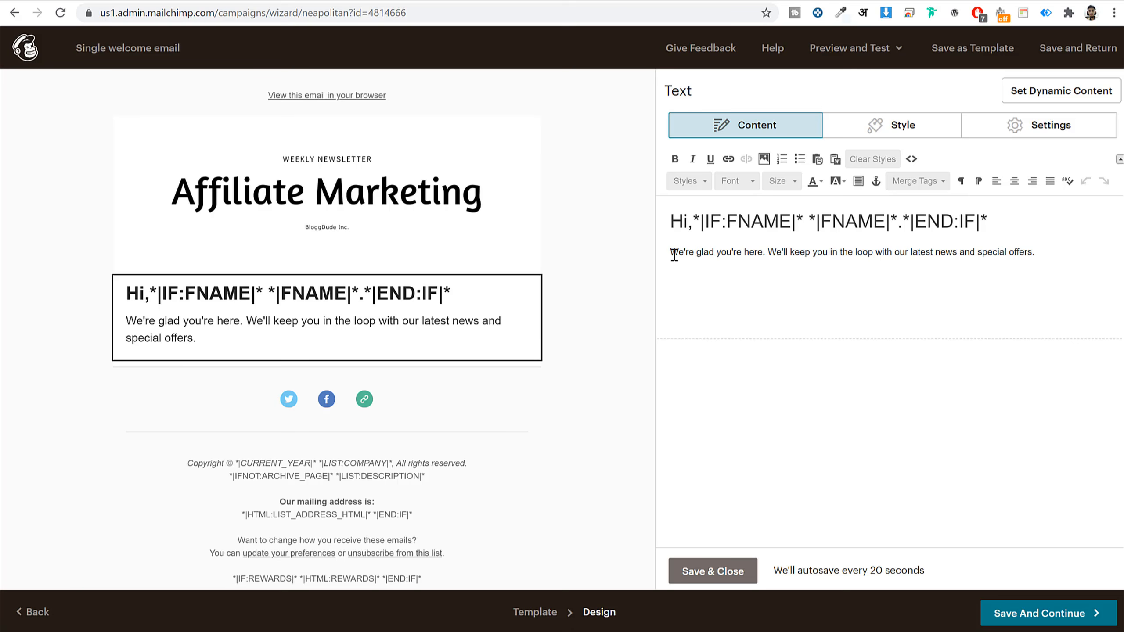
pyautogui.moveTo(671, 251); pyautogui.dragTo(1064, 256)
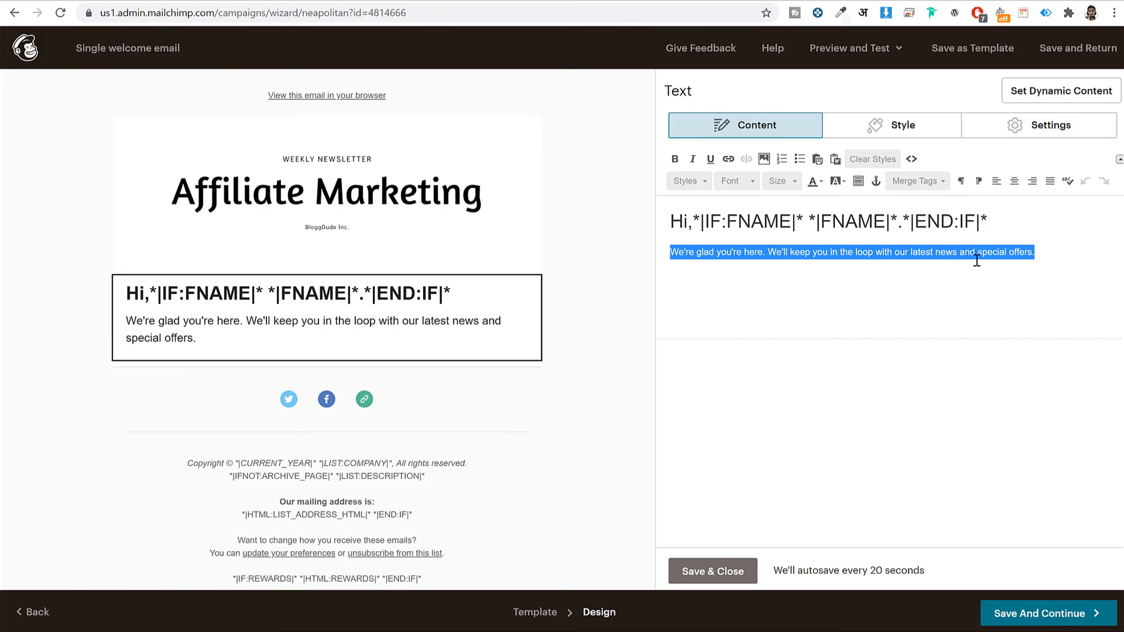
pyautogui.click(1050, 260)
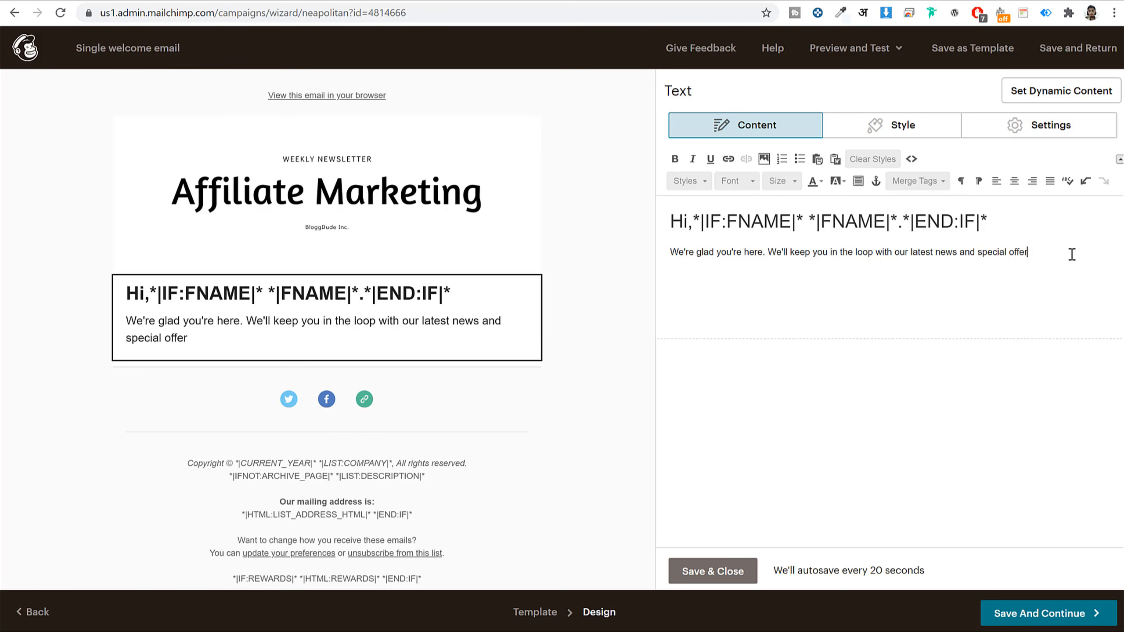
pyautogui.write('.')
pyautogui.click(326, 401)
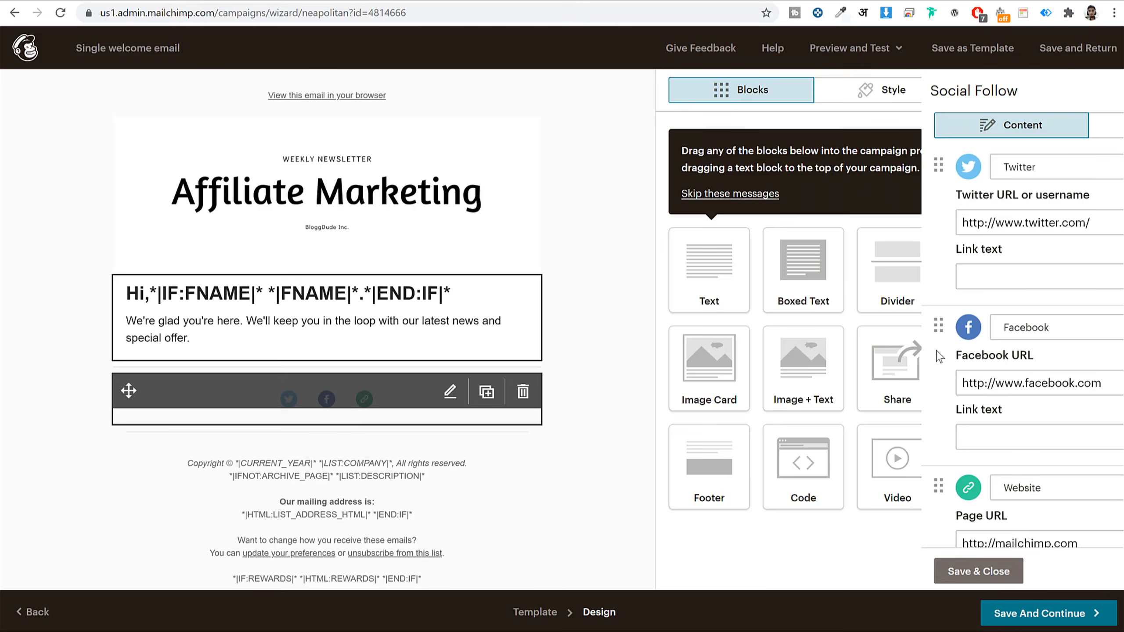
# - Point the Twitter link to the creator's handle and the Facebook link to bloggdude
pyautogui.click(890, 214)
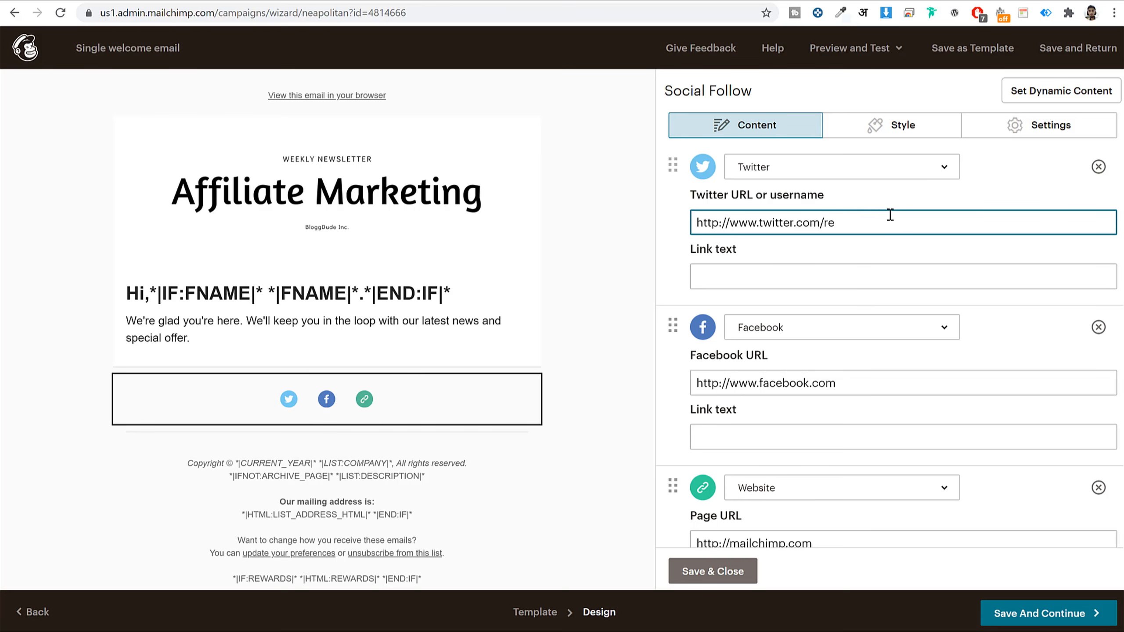
pyautogui.write('realnayyar')
pyautogui.press('Tab')
pyautogui.press('Tab')
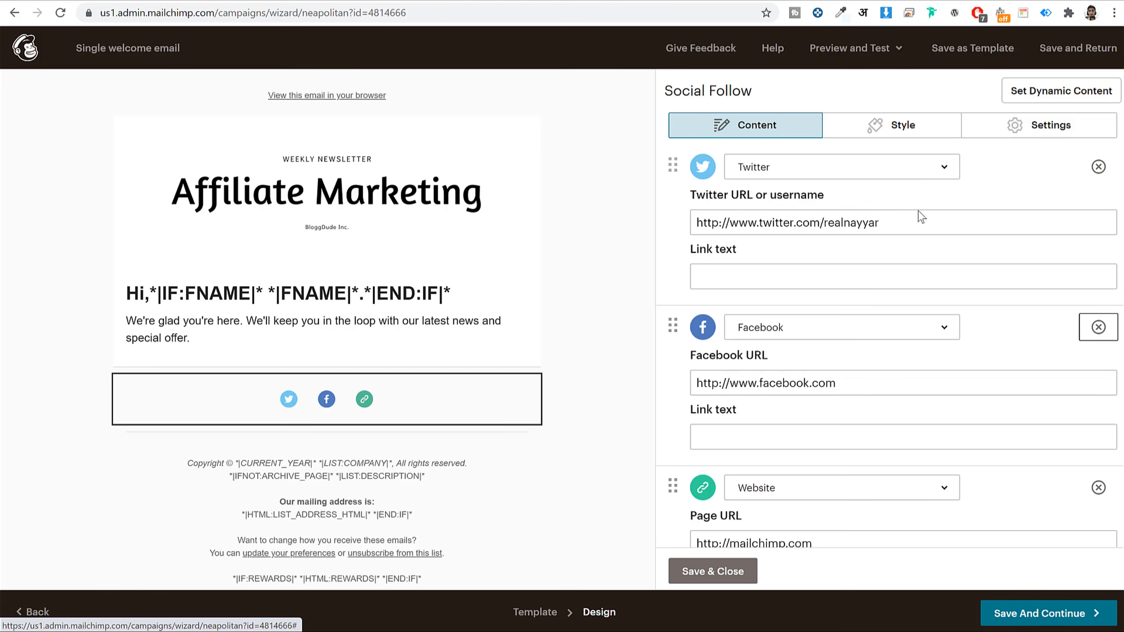
pyautogui.click(905, 371)
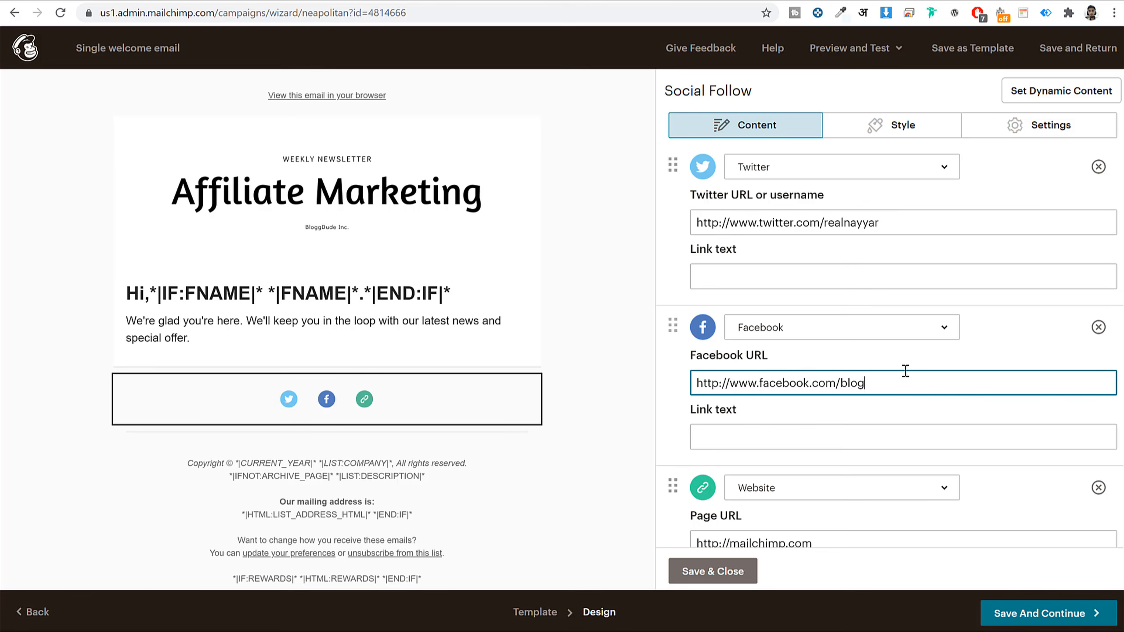
pyautogui.write('bloggdude')
pyautogui.scroll(-3, 908, 376)
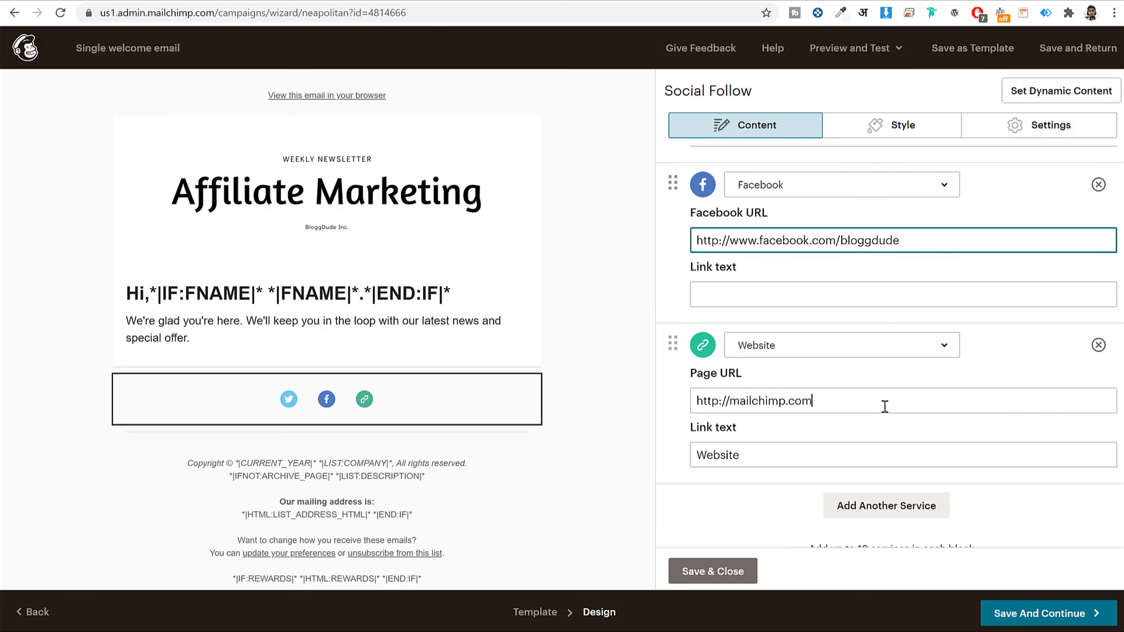
pyautogui.tripleClick(883, 401)
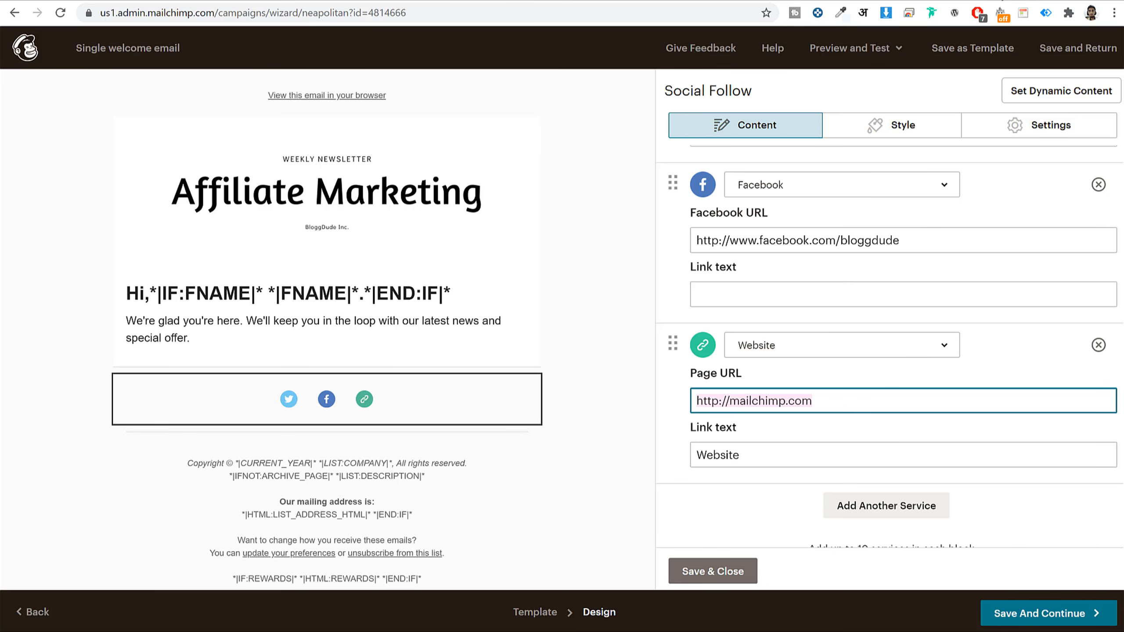
pyautogui.hotkey('ctrl', 't')
pyautogui.write('bloggdude.com')
pyautogui.press('Return')
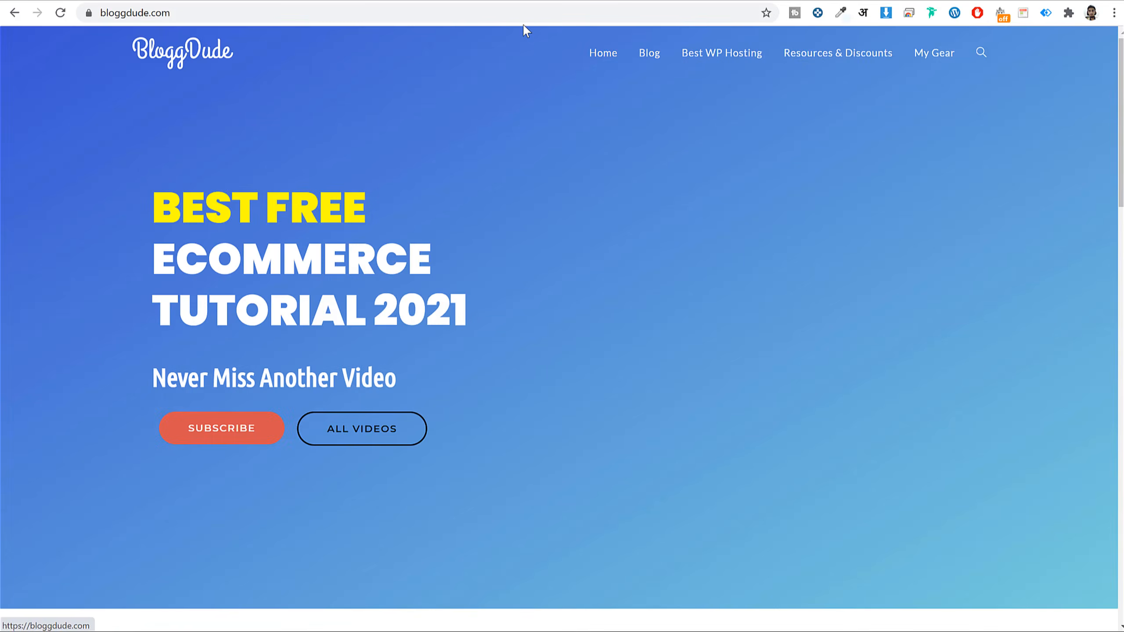
pyautogui.click(524, 17)
pyautogui.hotkey('ctrl', 'c')
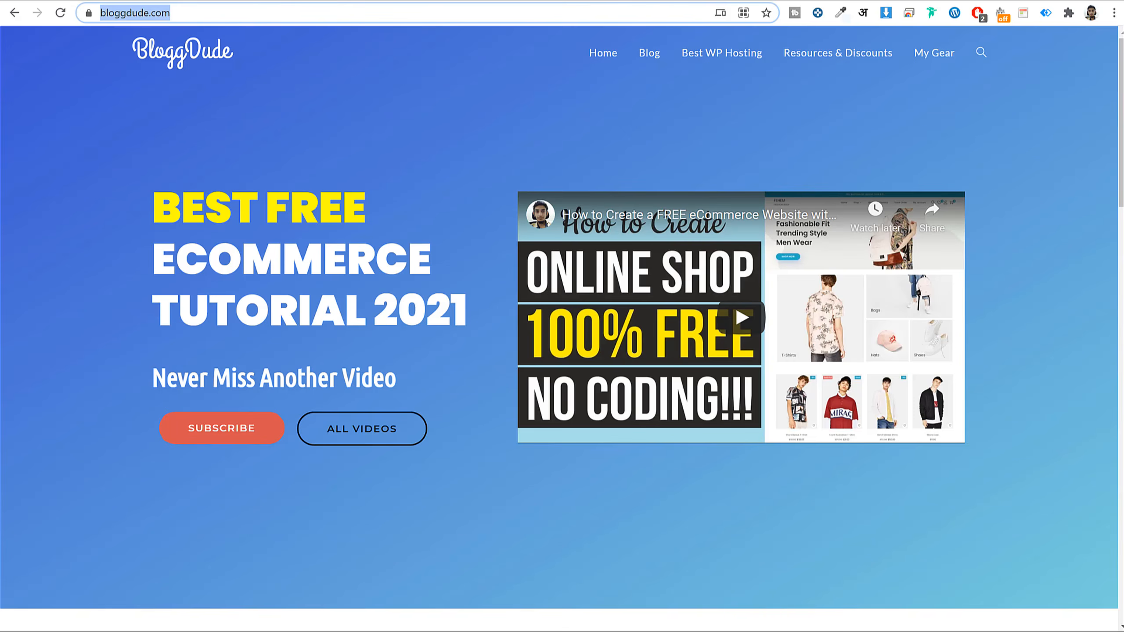
pyautogui.hotkey('ctrl', 'shift', 'Tab')
pyautogui.hotkey('ctrl', 'v')
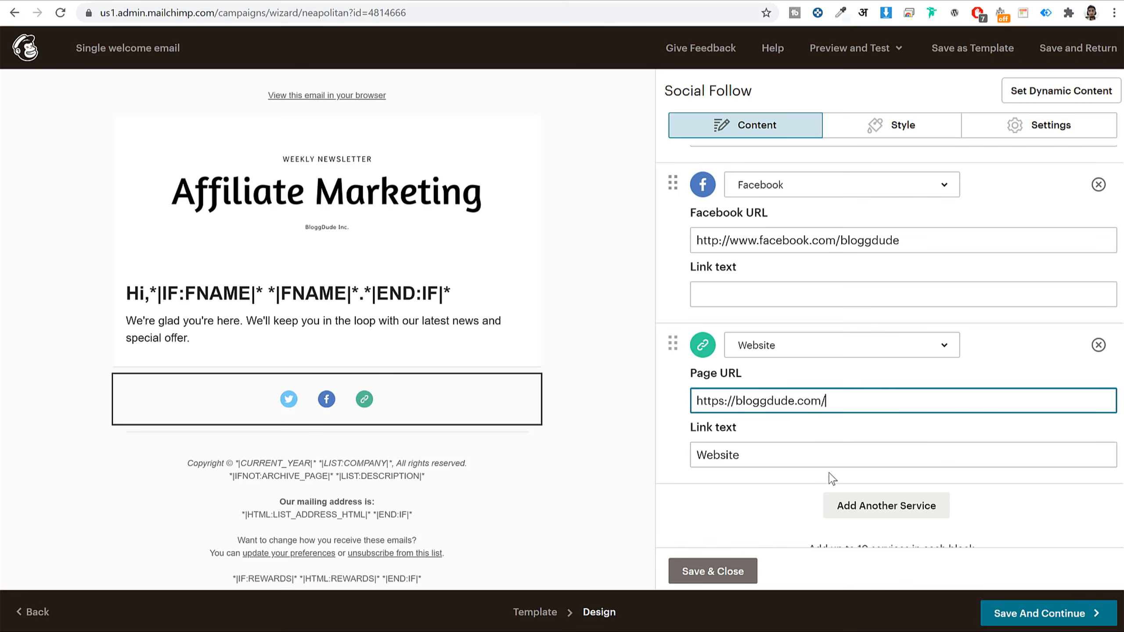
pyautogui.click(691, 570)
pyautogui.click(1046, 613)
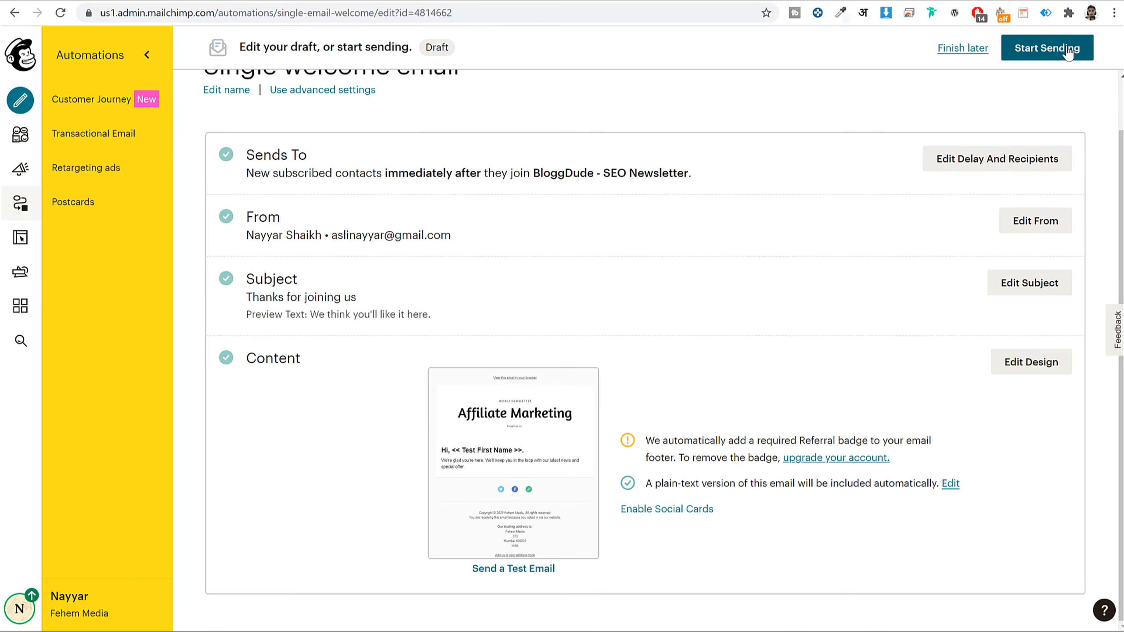
# - Start sending the welcome automation immediately, then return to the Campaigns list
pyautogui.click(1068, 48)
pyautogui.click(626, 383)
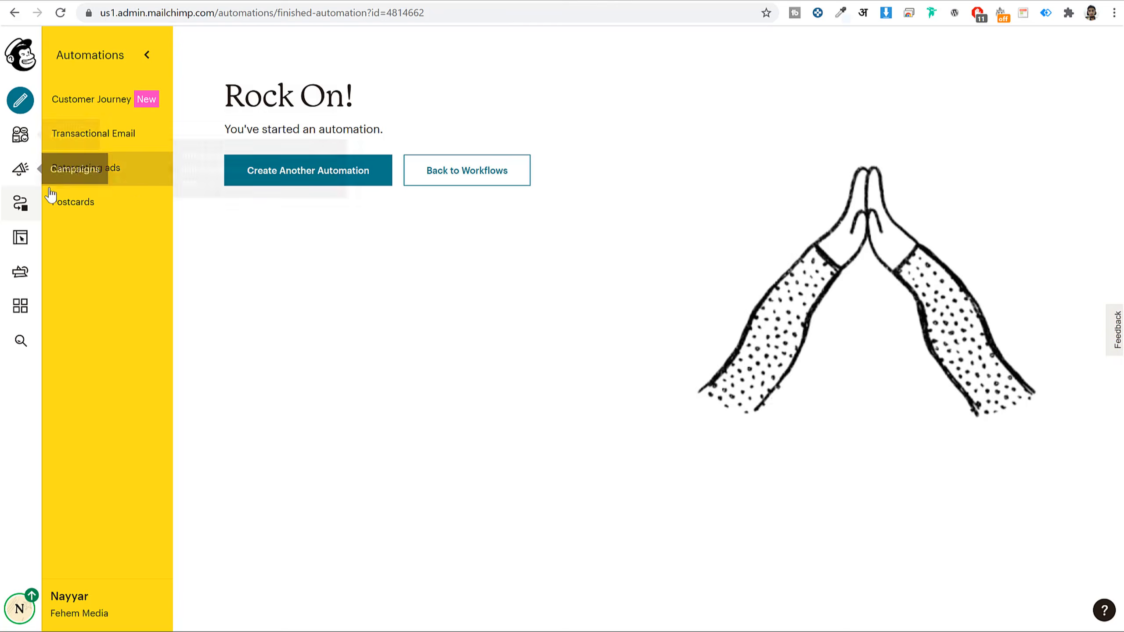
pyautogui.click(24, 203)
pyautogui.click(19, 171)
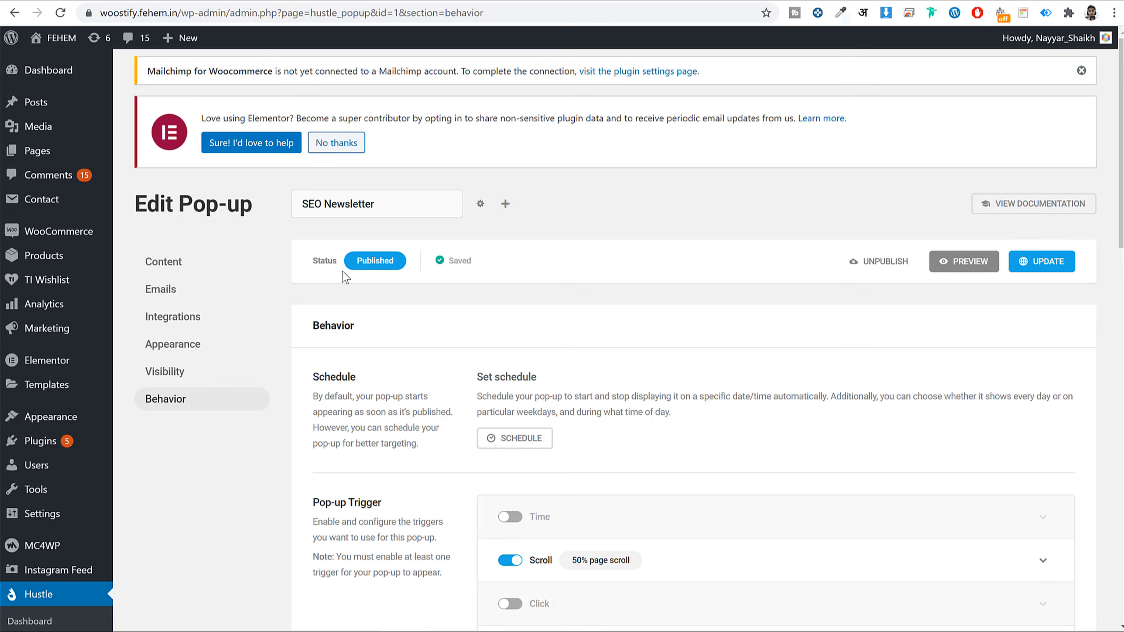
# - From WooCommerce > Mailchimp, log in to and authorize the Mailchimp account
pyautogui.moveTo(42, 237)
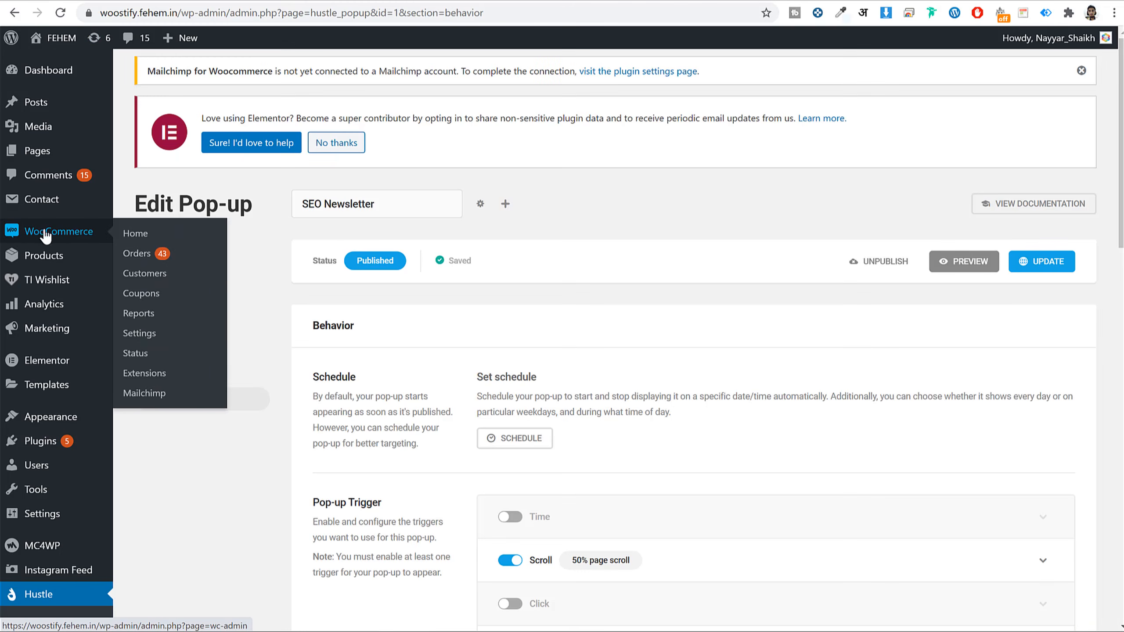
pyautogui.click(153, 395)
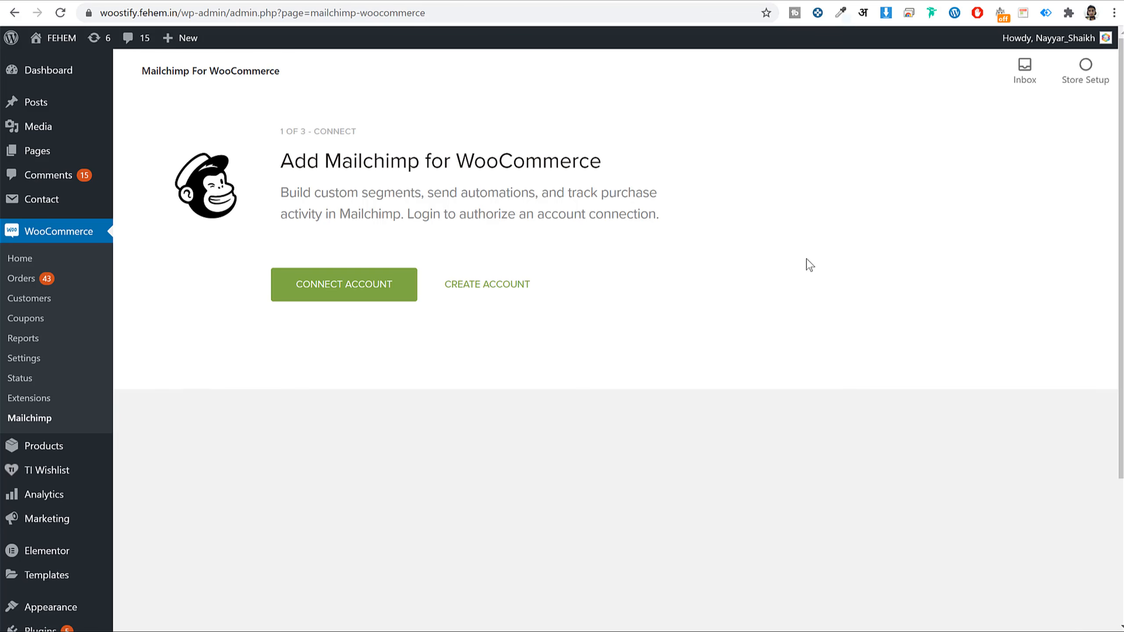
pyautogui.click(334, 294)
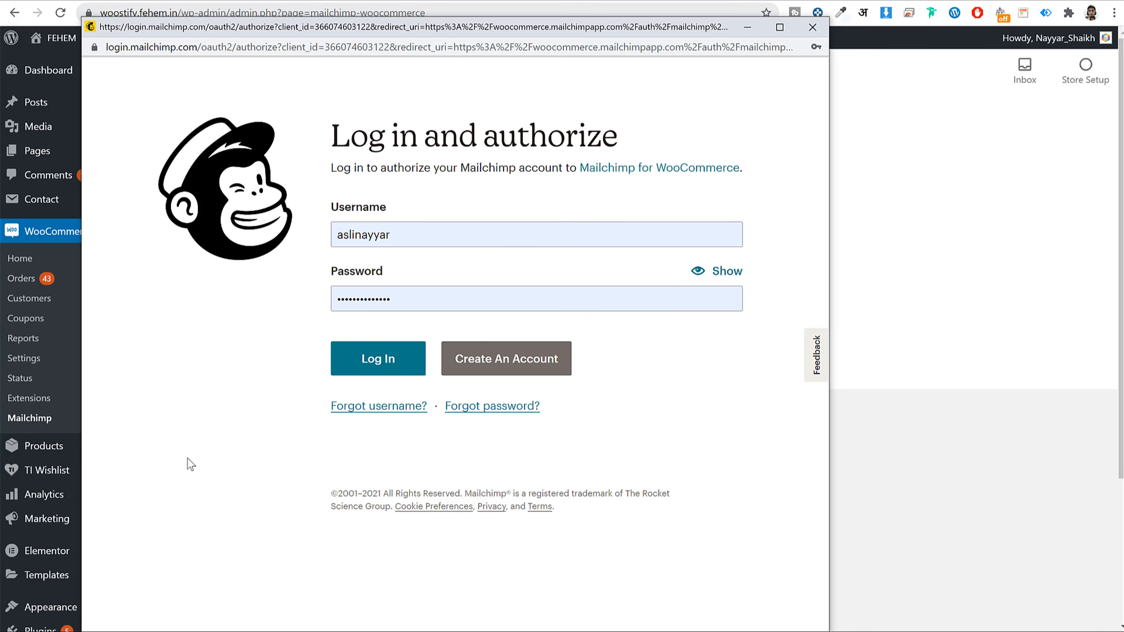
pyautogui.click(416, 362)
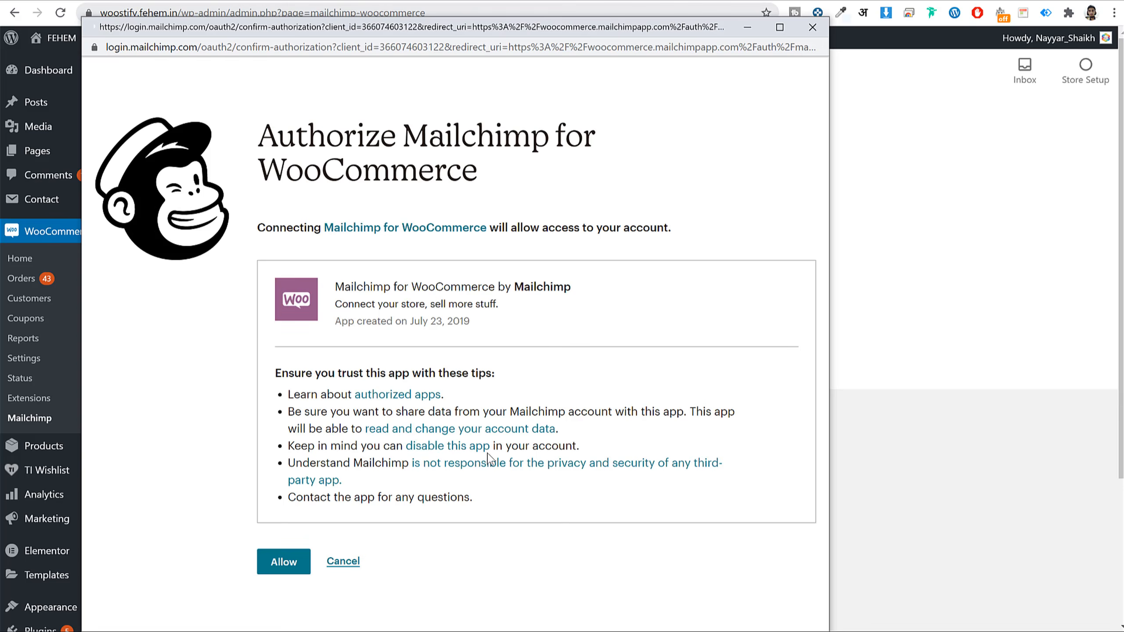
pyautogui.click(286, 562)
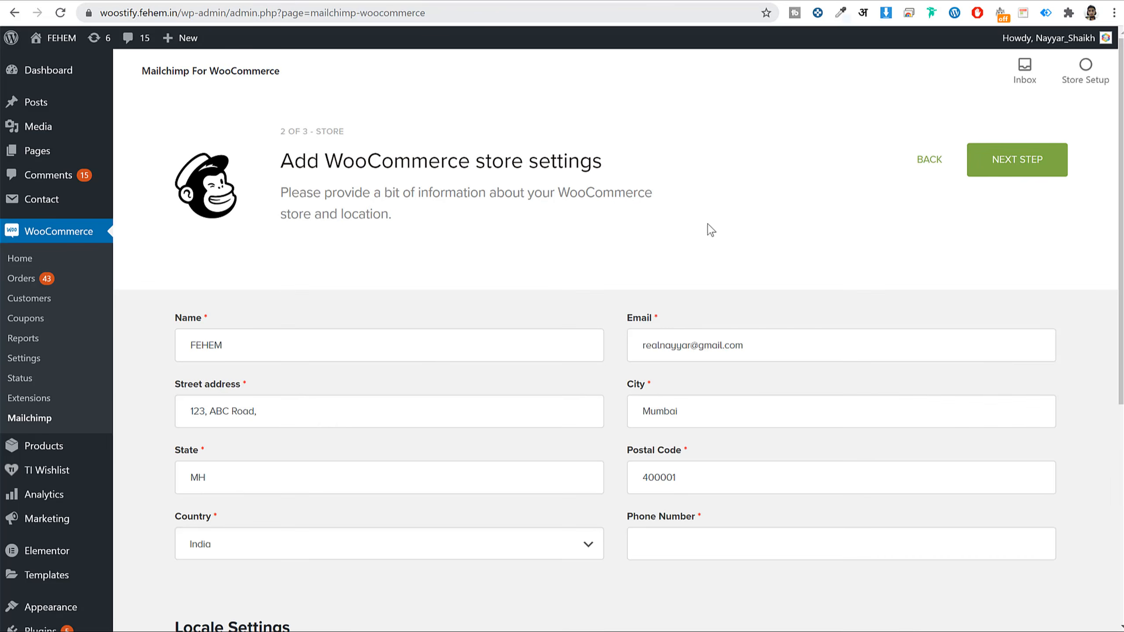
# - Fill in the remaining store settings field and advance to the audience settings step
pyautogui.scroll(-5, 717, 239)
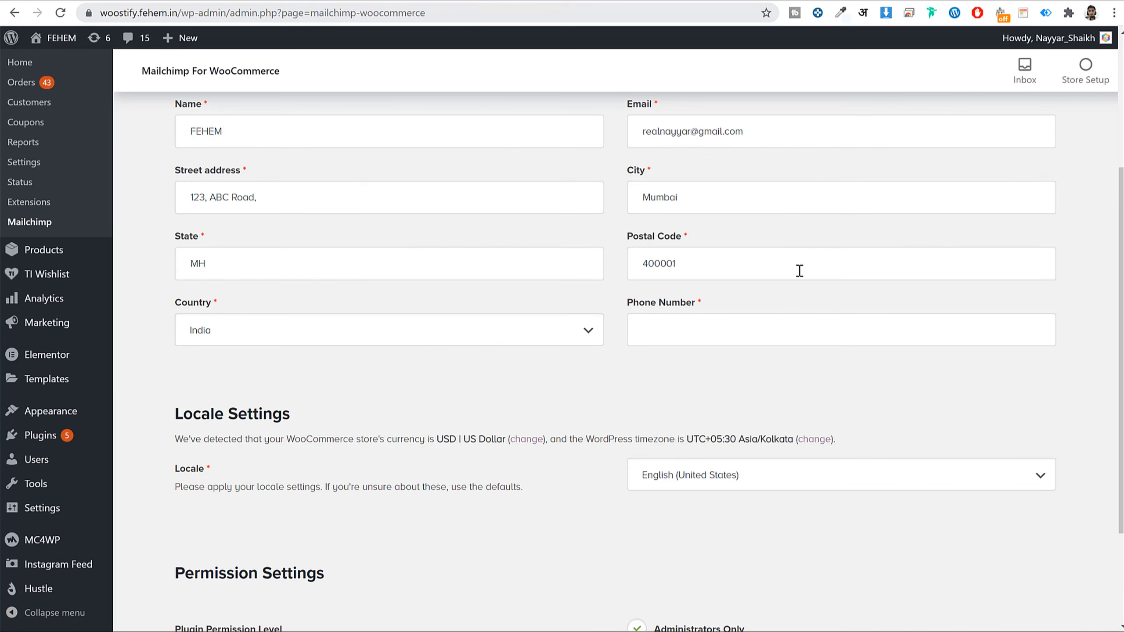
pyautogui.scroll(-3, 539, 304)
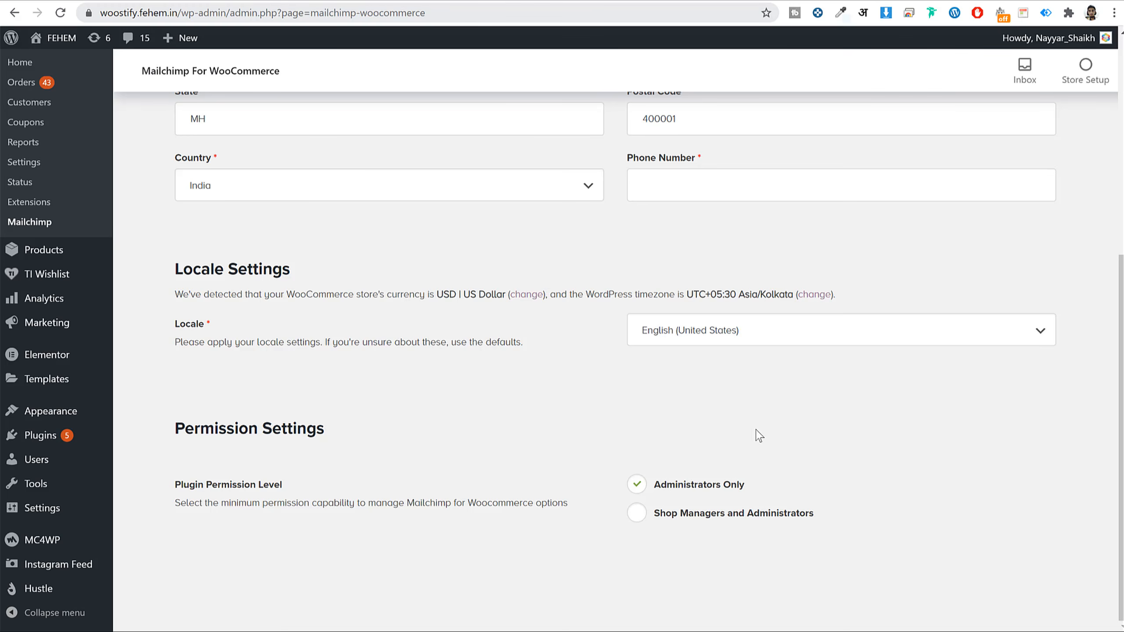
pyautogui.scroll(8, 688, 443)
pyautogui.click(1055, 159)
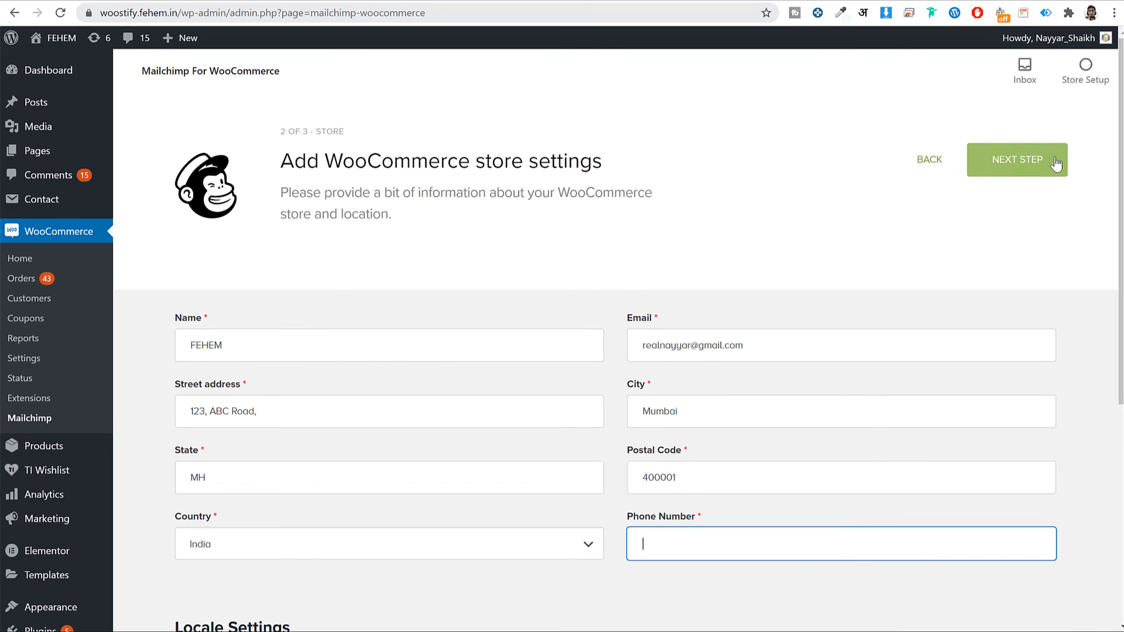
pyautogui.scroll(-3, 1019, 228)
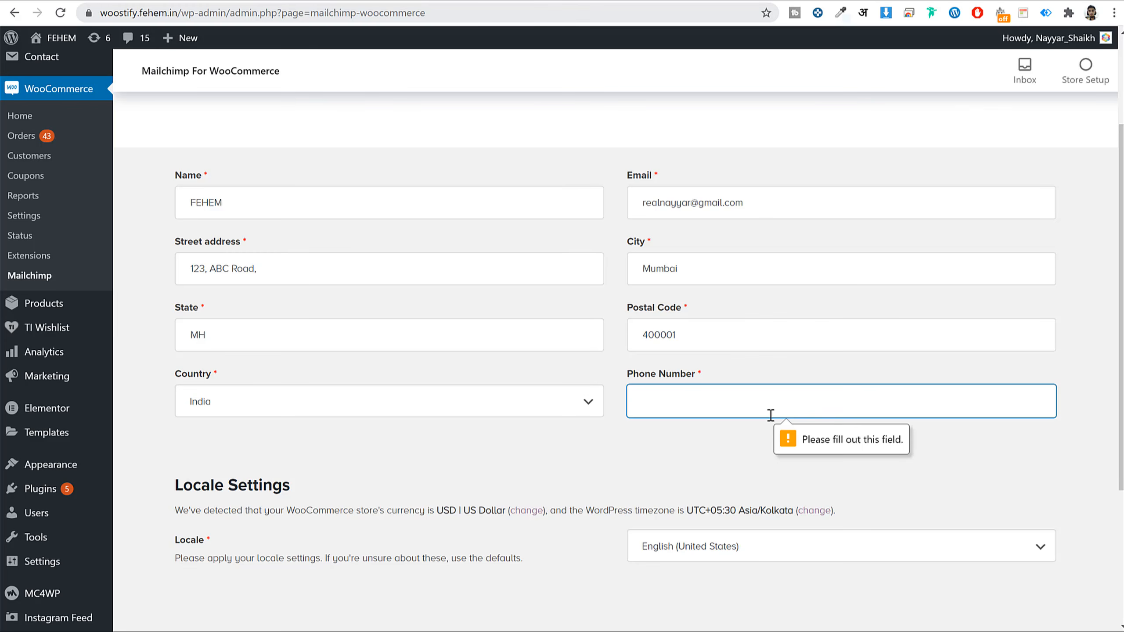
pyautogui.write('489498489')
pyautogui.scroll(3, 868, 150)
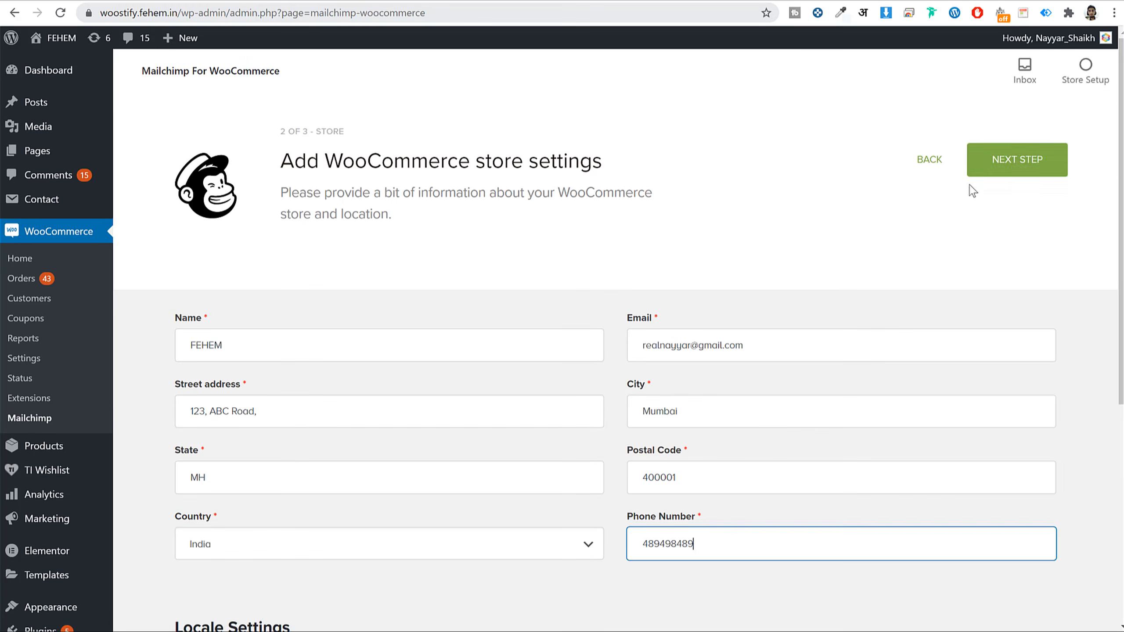
pyautogui.click(976, 175)
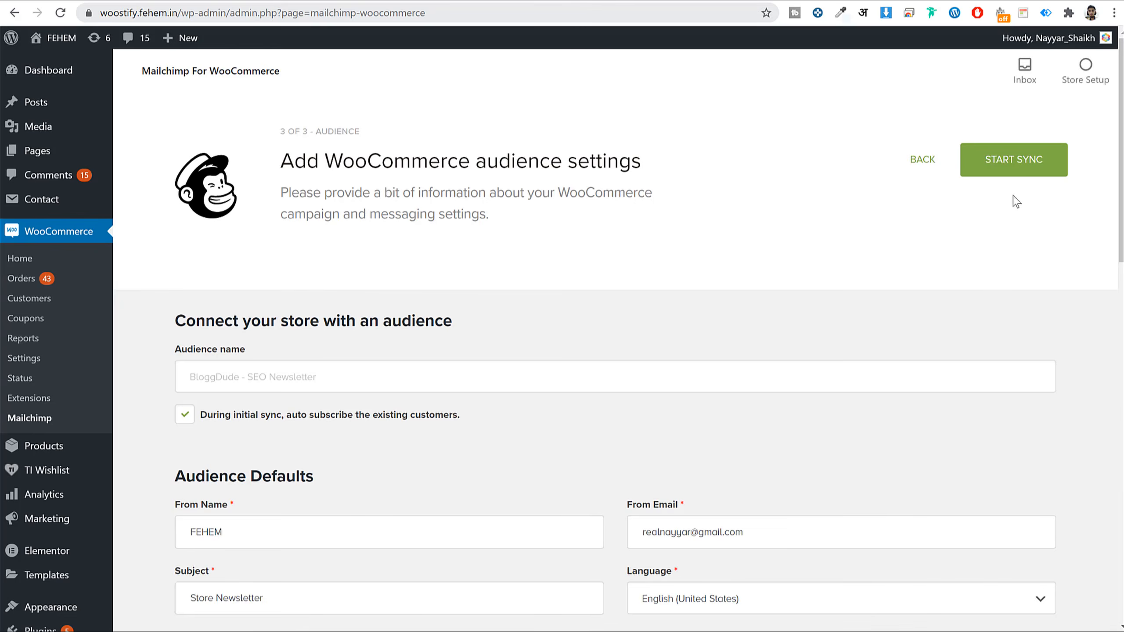
# - Keep the BloggDude - SEO Newsletter audience and checked-by-default opt-in, then start the sync
pyautogui.scroll(-3, 344, 234)
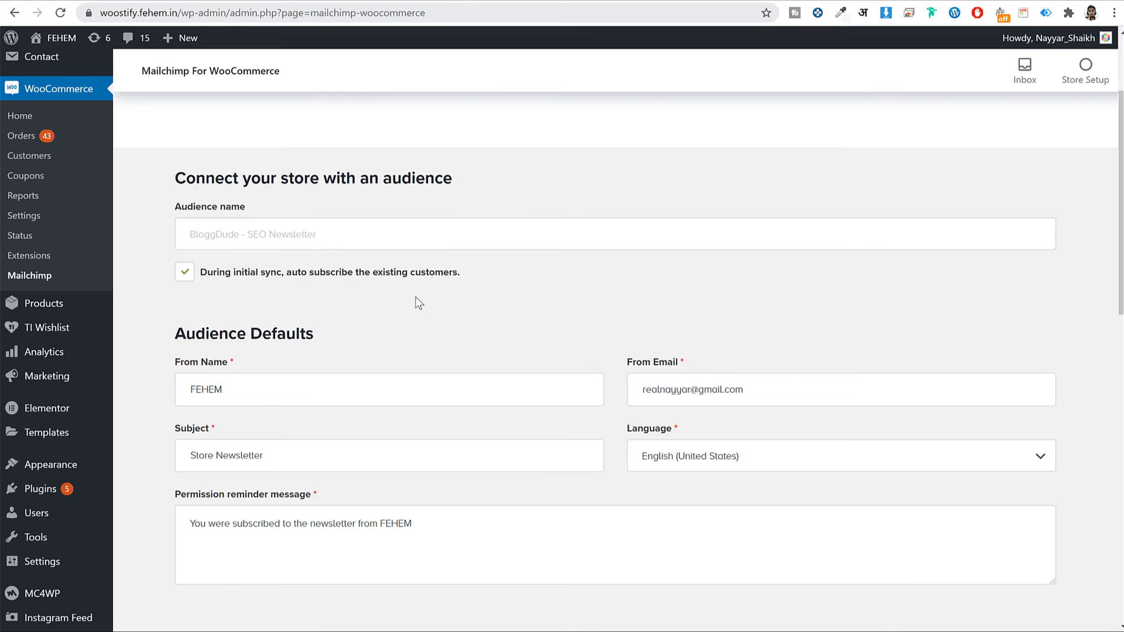
pyautogui.scroll(-3, 416, 299)
pyautogui.scroll(-7, 411, 246)
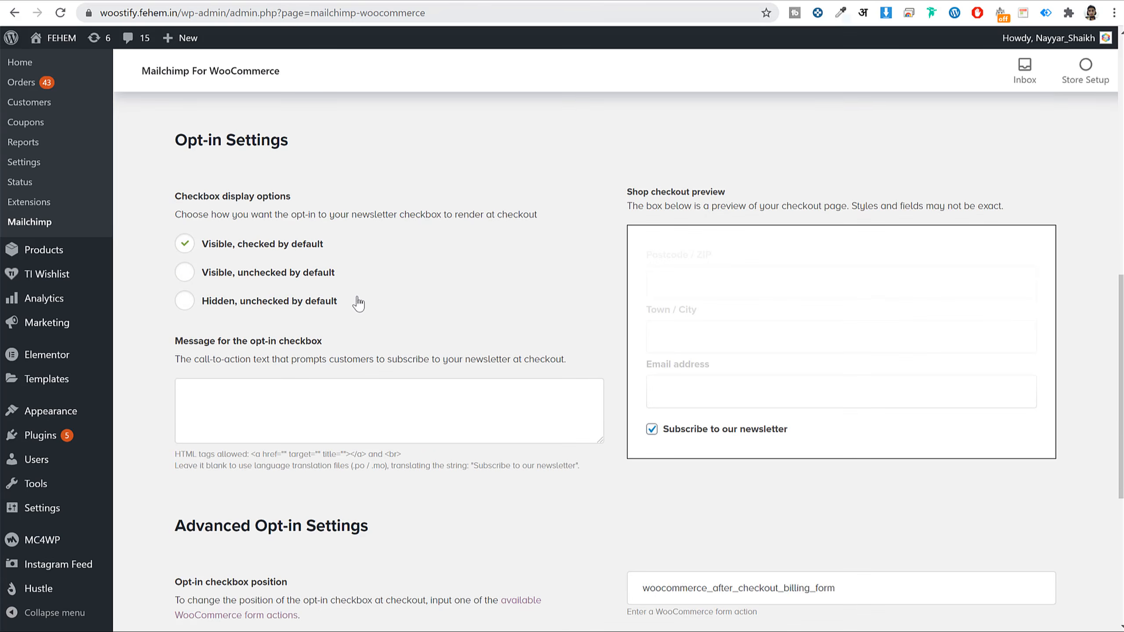
pyautogui.moveTo(175, 141); pyautogui.dragTo(329, 153)
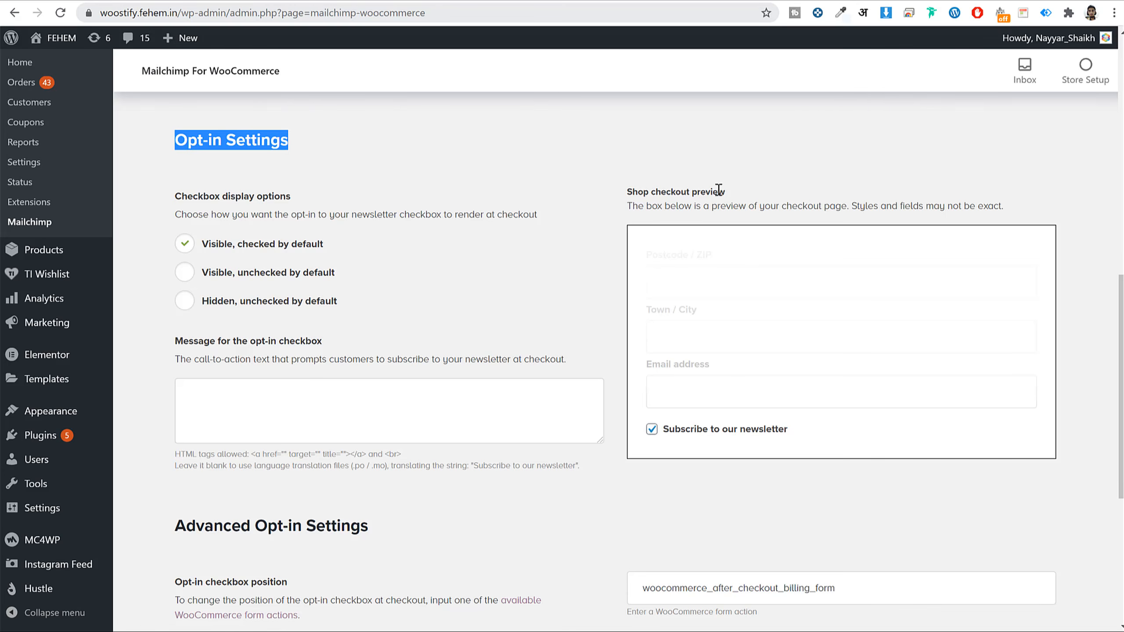
pyautogui.scroll(-2, 765, 448)
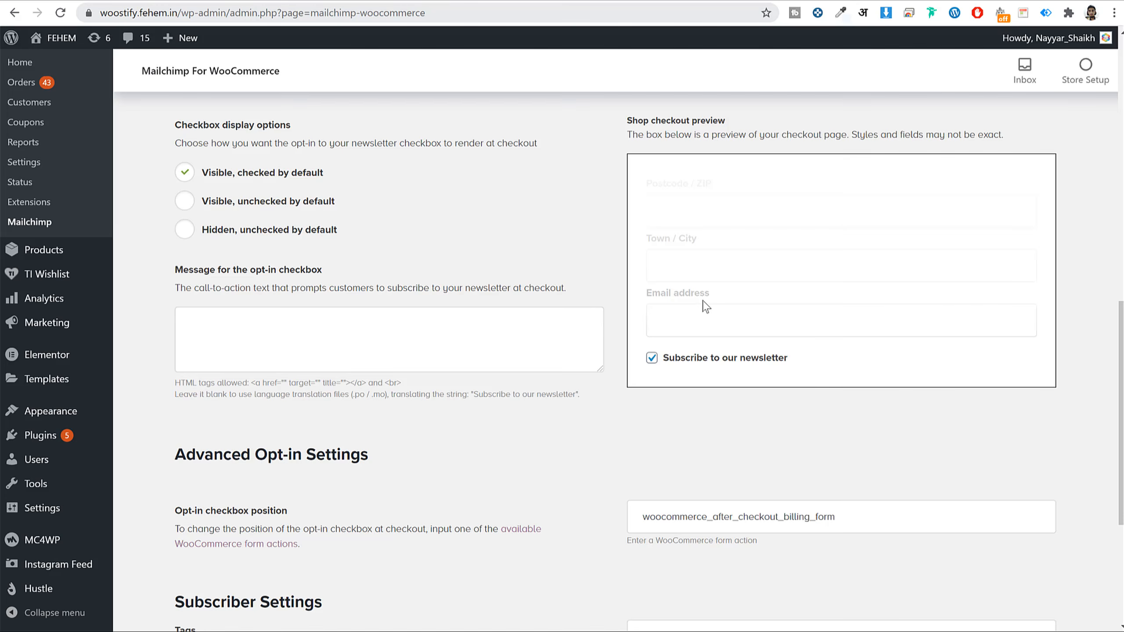
pyautogui.scroll(-3, 704, 308)
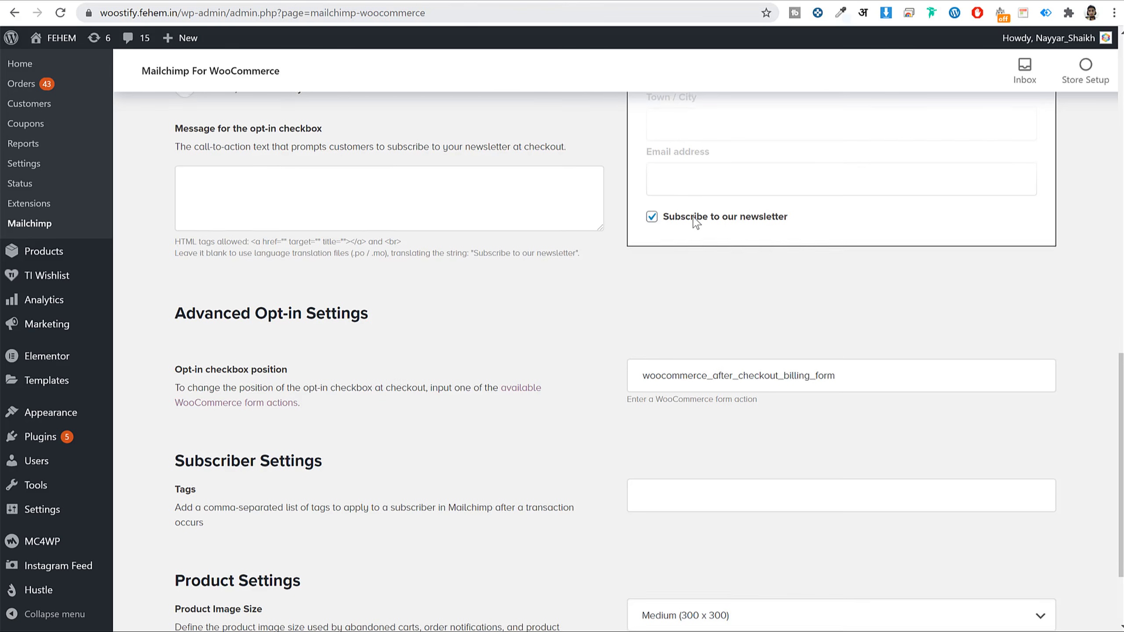
pyautogui.scroll(2, 725, 225)
pyautogui.scroll(3, 722, 231)
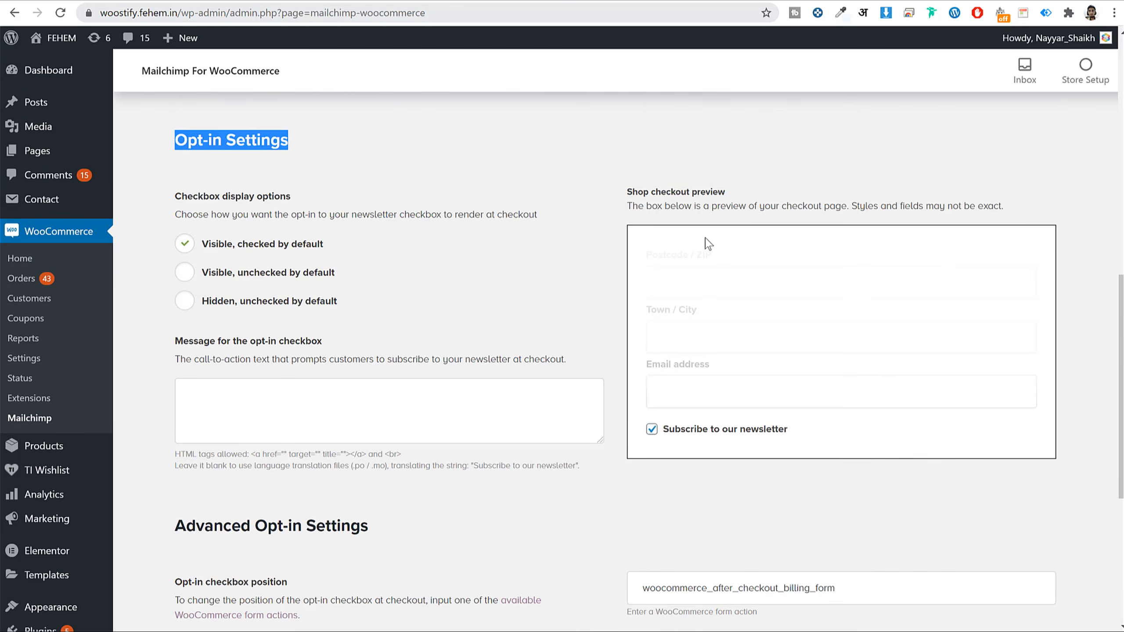
pyautogui.click(253, 220)
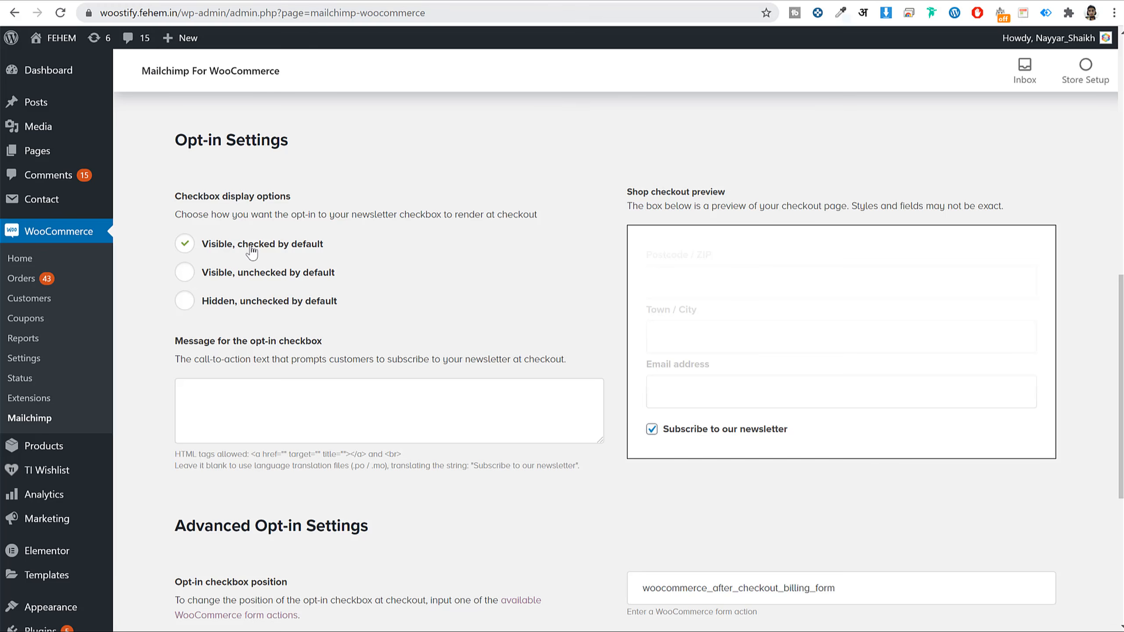
pyautogui.moveTo(361, 244); pyautogui.dragTo(243, 245)
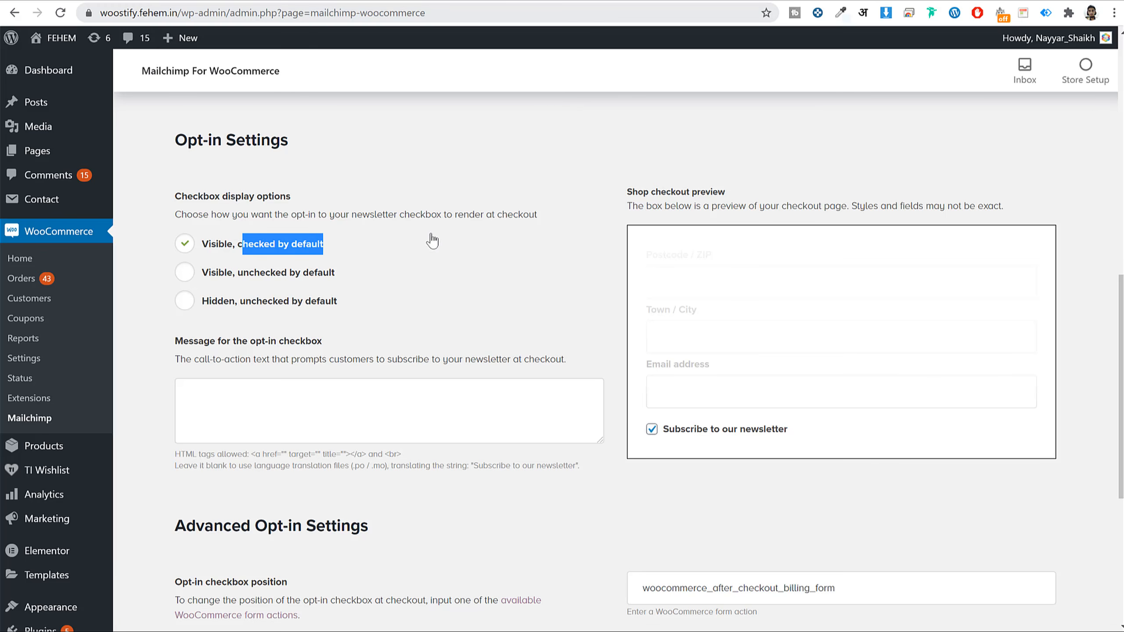
pyautogui.scroll(-5, 624, 301)
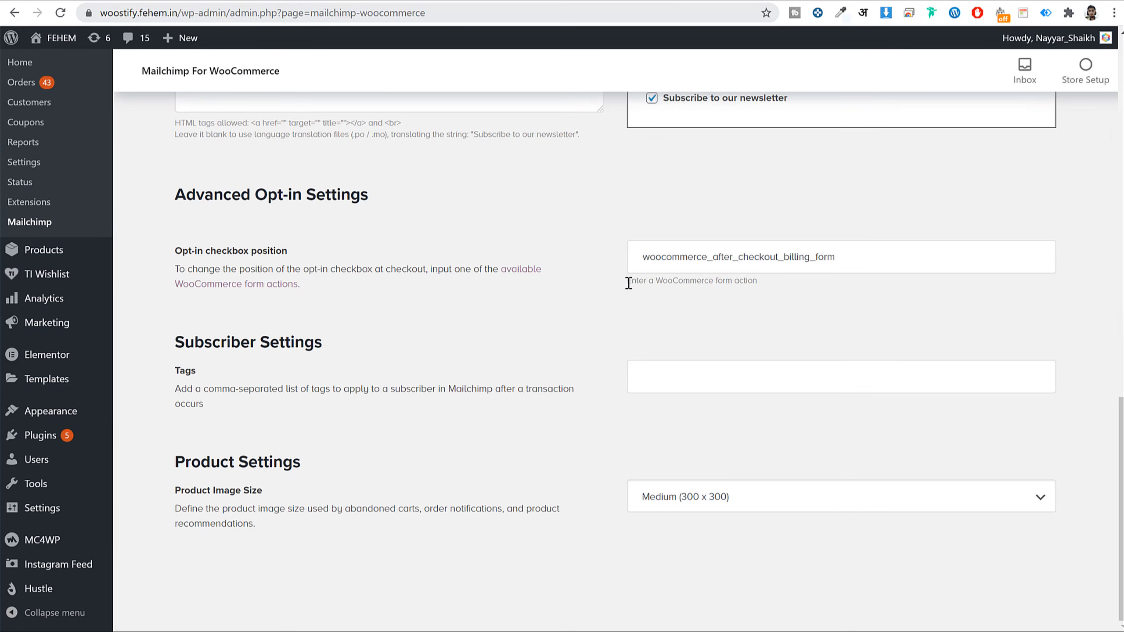
pyautogui.scroll(15, 686, 305)
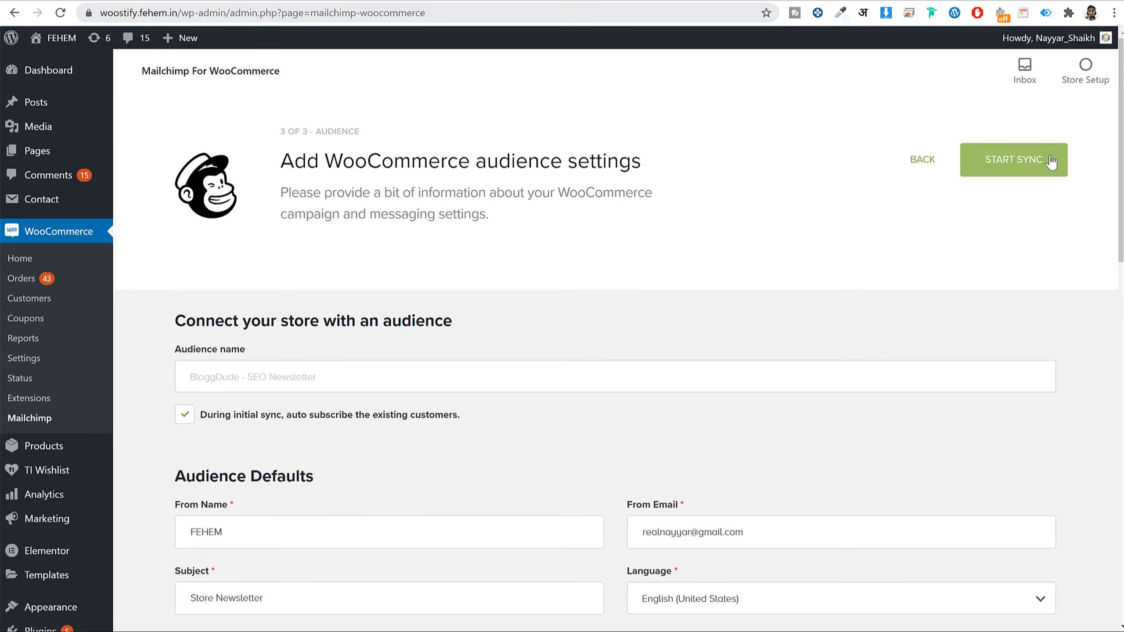
pyautogui.click(1050, 160)
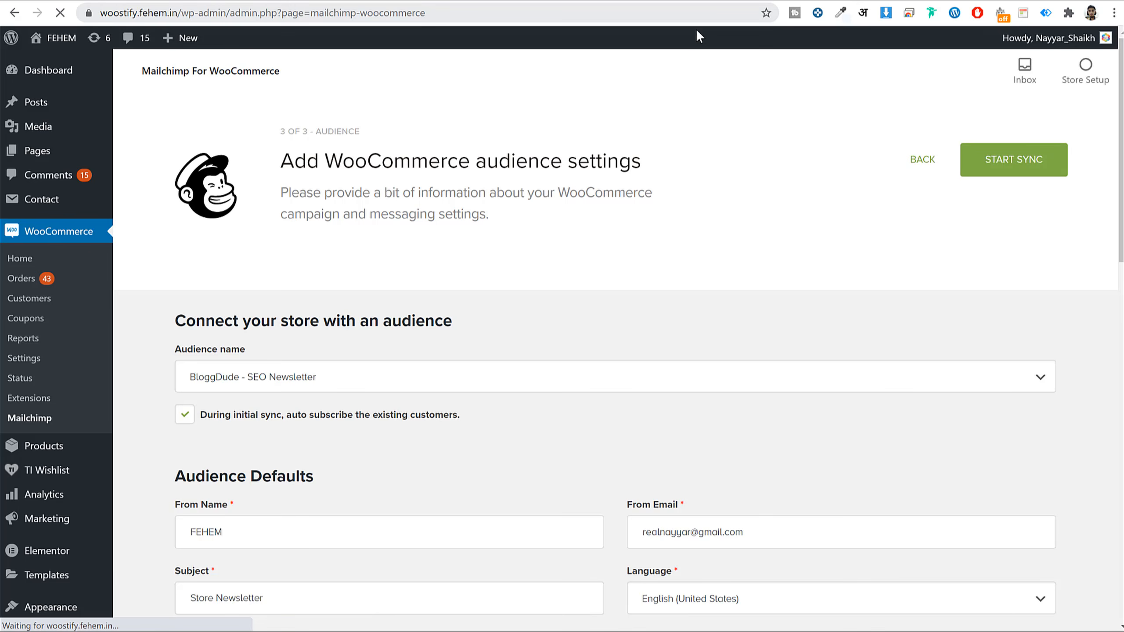
# - Dismiss the popup, add the Short Sleeve T-Shirt to the cart, and go to checkout ($32.00)
pyautogui.scroll(-8, 780, 474)
pyautogui.scroll(10, 743, 74)
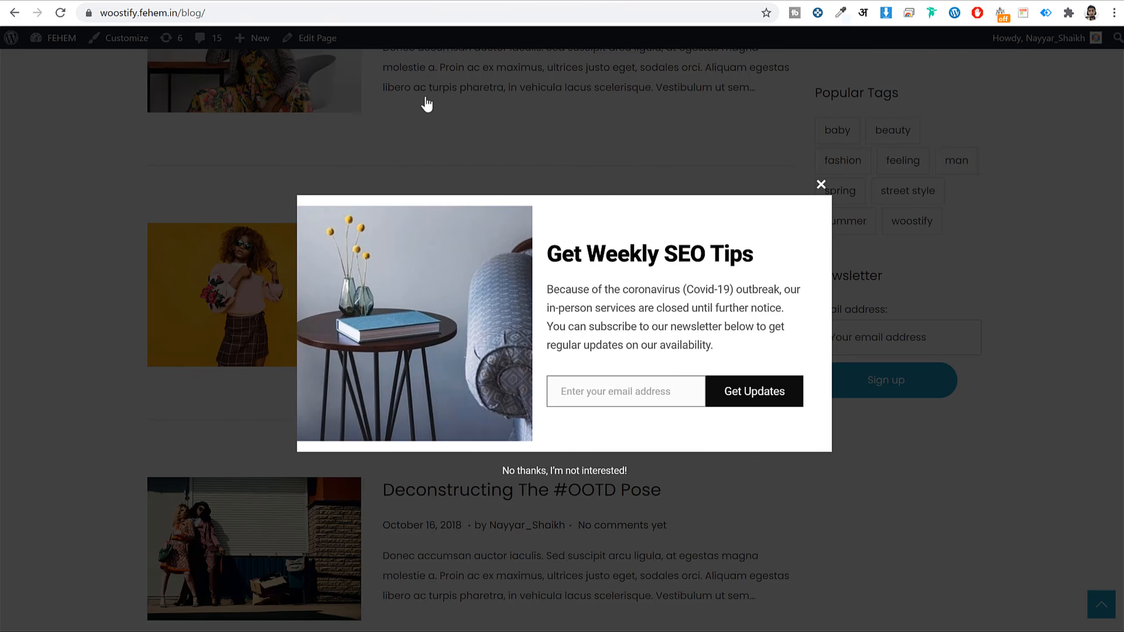
pyautogui.click(426, 104)
pyautogui.scroll(15, 283, 125)
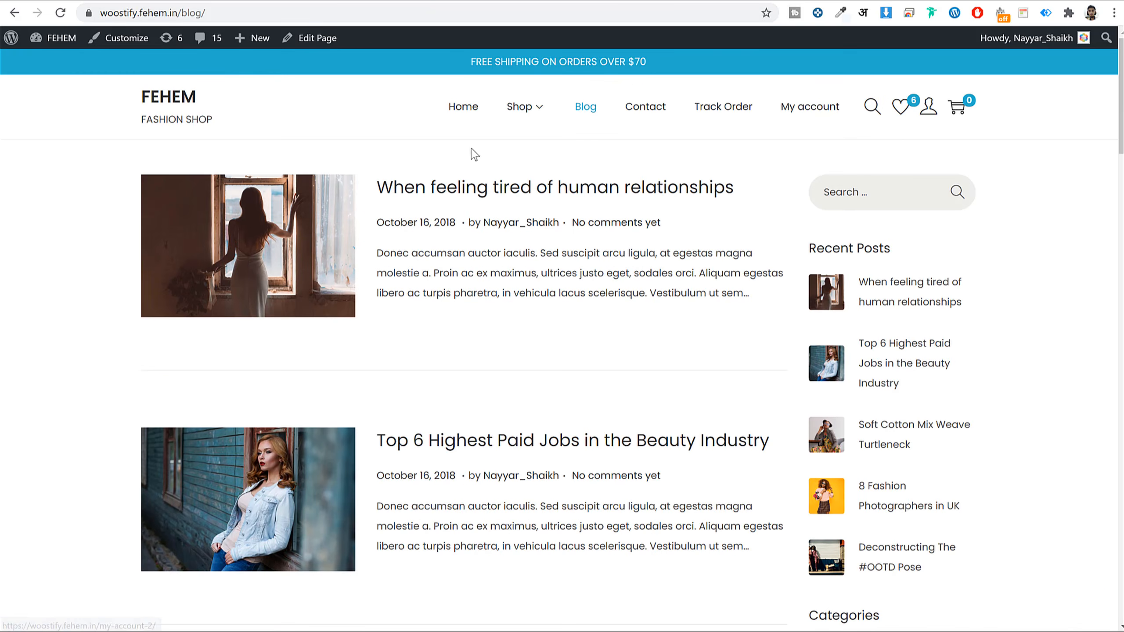
pyautogui.click(462, 111)
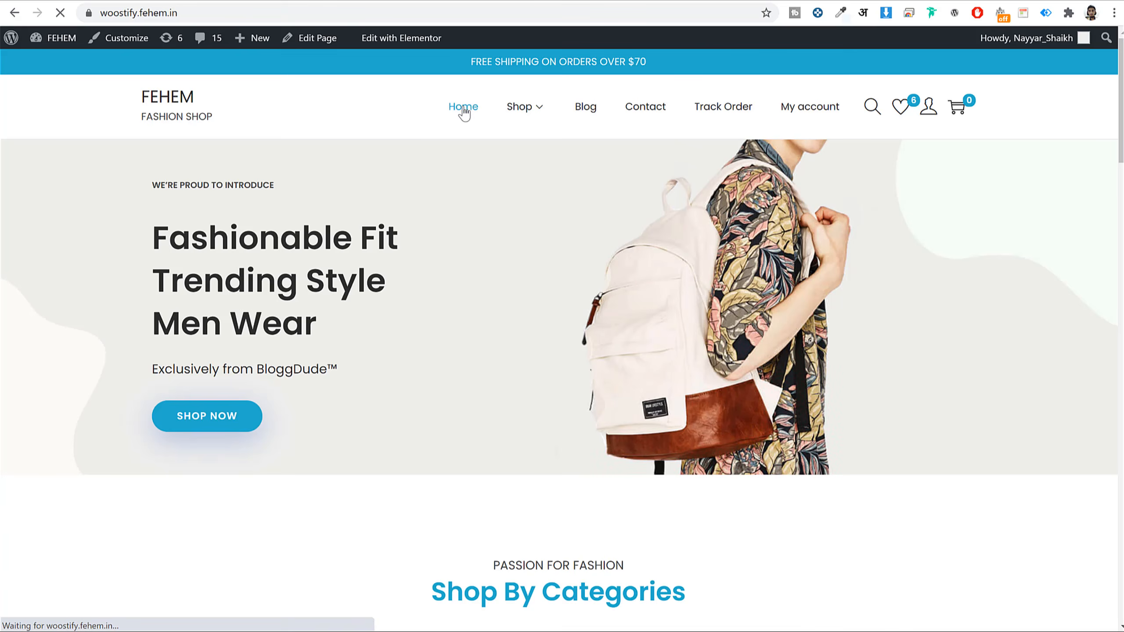
pyautogui.scroll(-20, 637, 206)
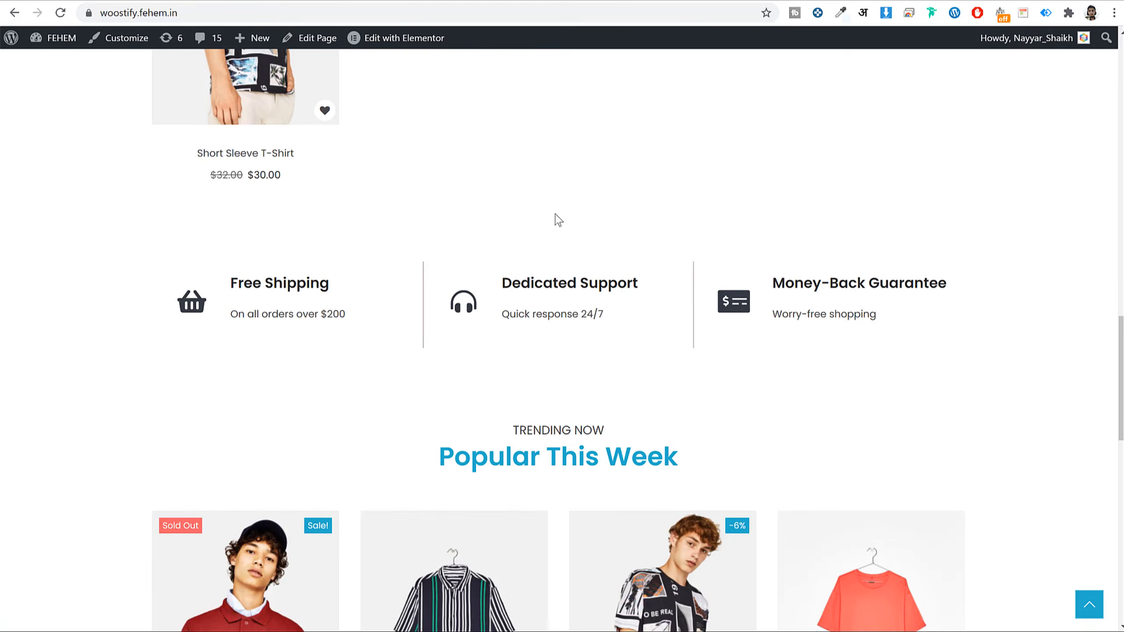
pyautogui.scroll(4, 559, 219)
pyautogui.click(249, 388)
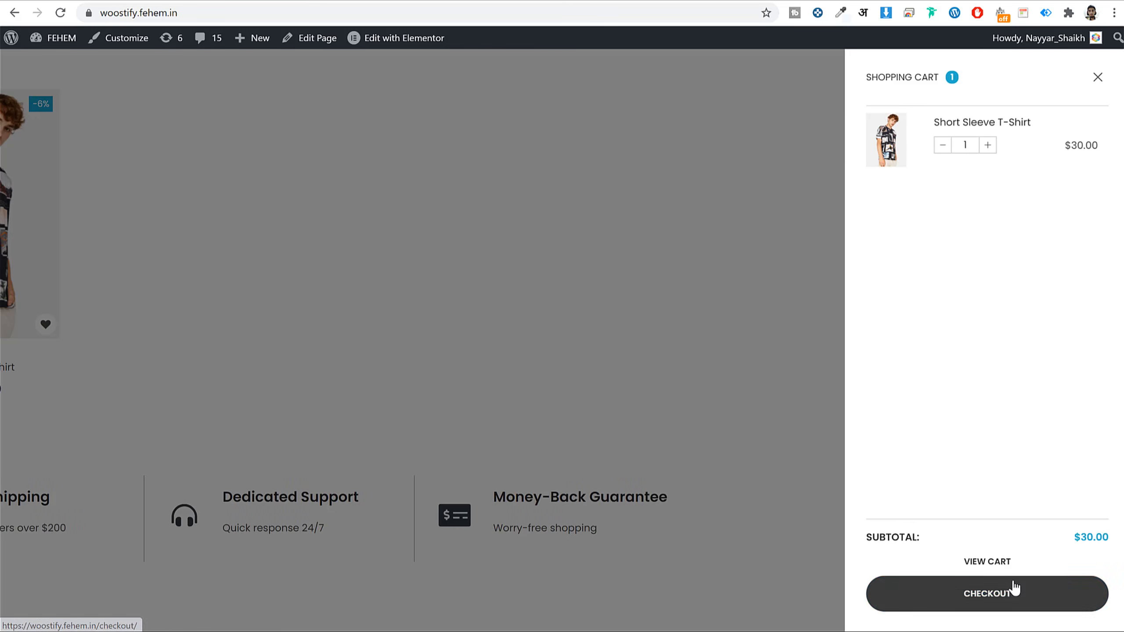
pyautogui.click(998, 562)
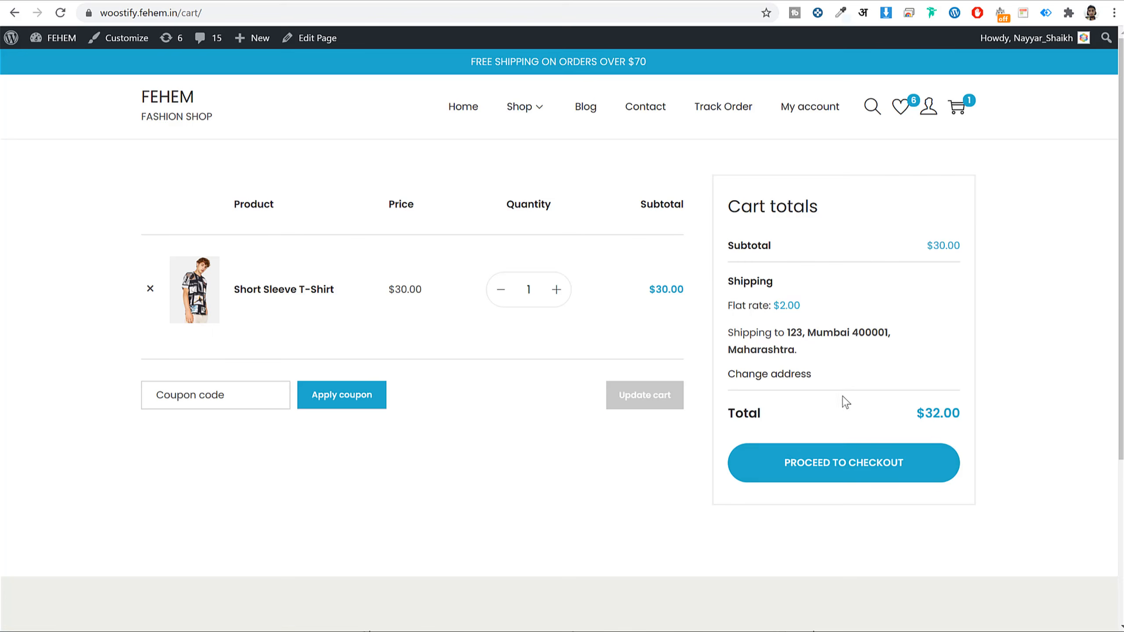
pyautogui.click(856, 461)
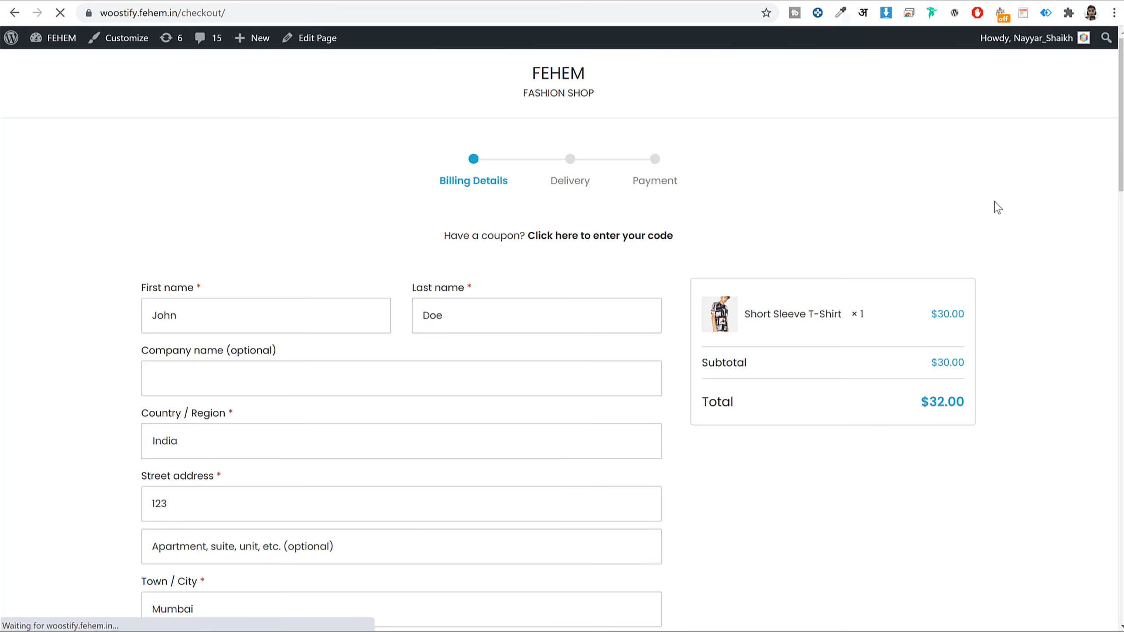
# - Keep the newsletter subscription ticked and change the username part of the billing email
pyautogui.scroll(-10, 1000, 248)
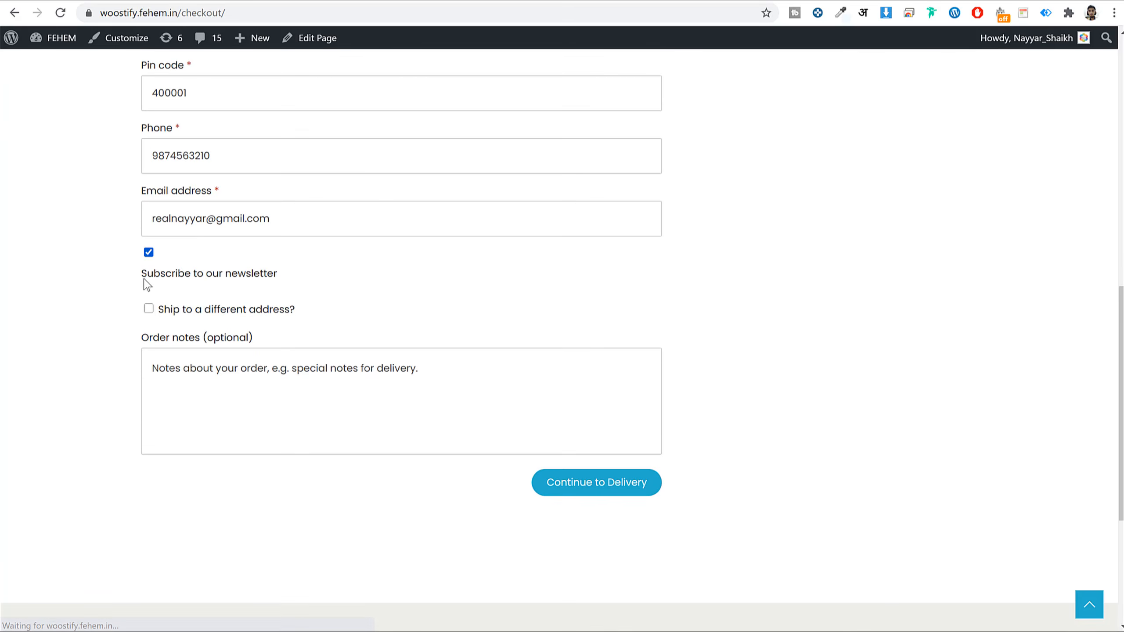
pyautogui.moveTo(137, 279); pyautogui.dragTo(296, 275)
pyautogui.click(296, 275)
pyautogui.click(148, 253)
pyautogui.click(148, 253)
pyautogui.scroll(3, 412, 345)
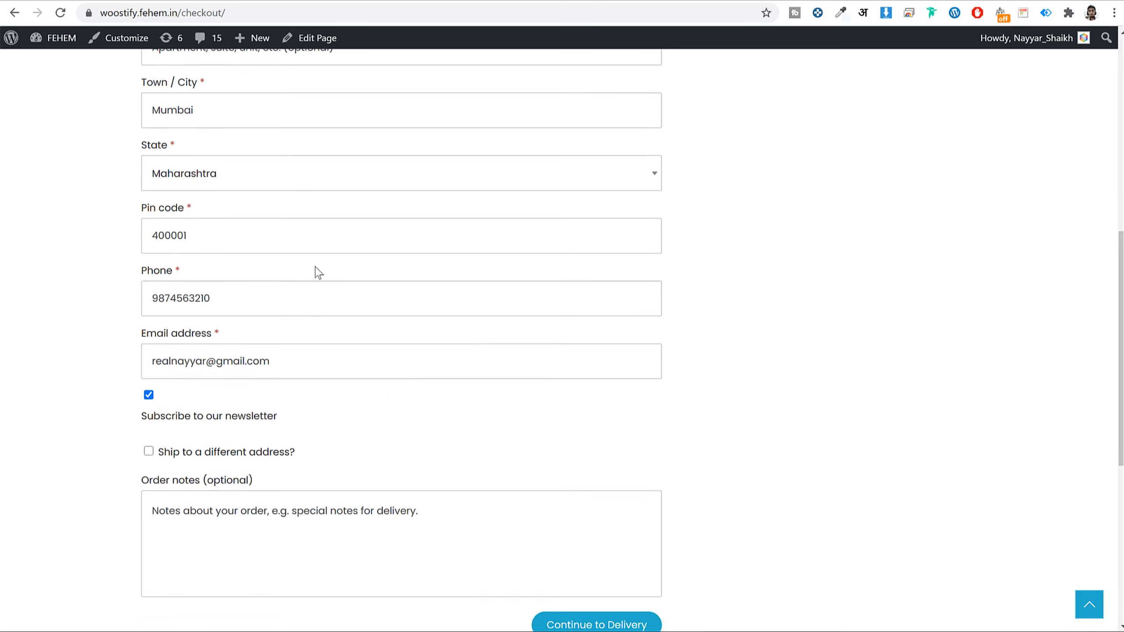
pyautogui.moveTo(342, 434); pyautogui.dragTo(213, 432)
pyautogui.doubleClick(195, 432)
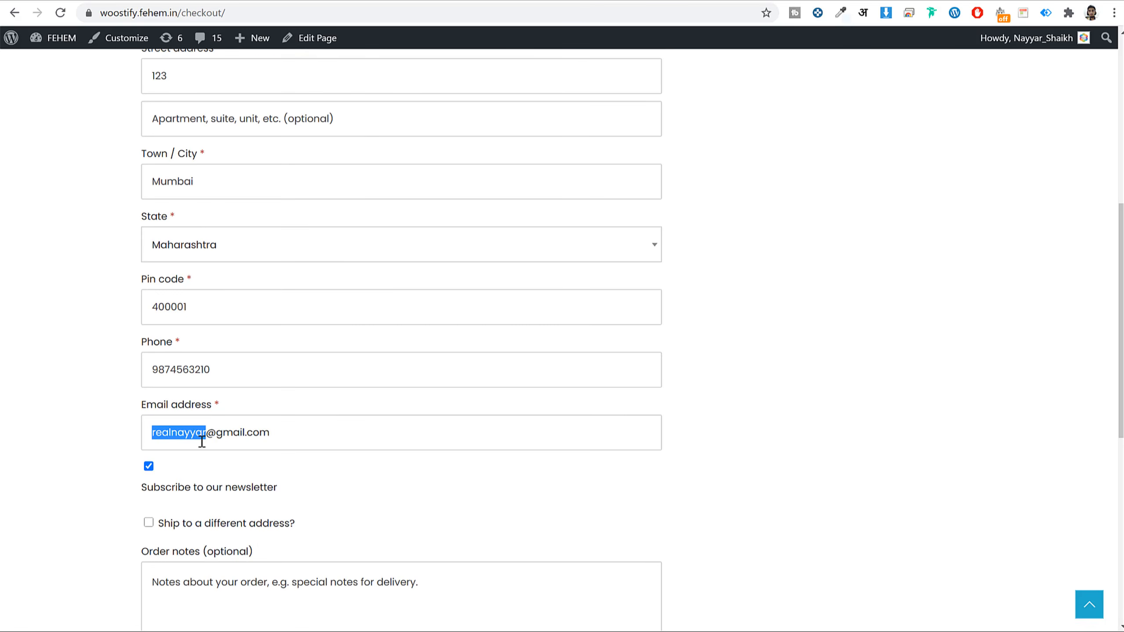
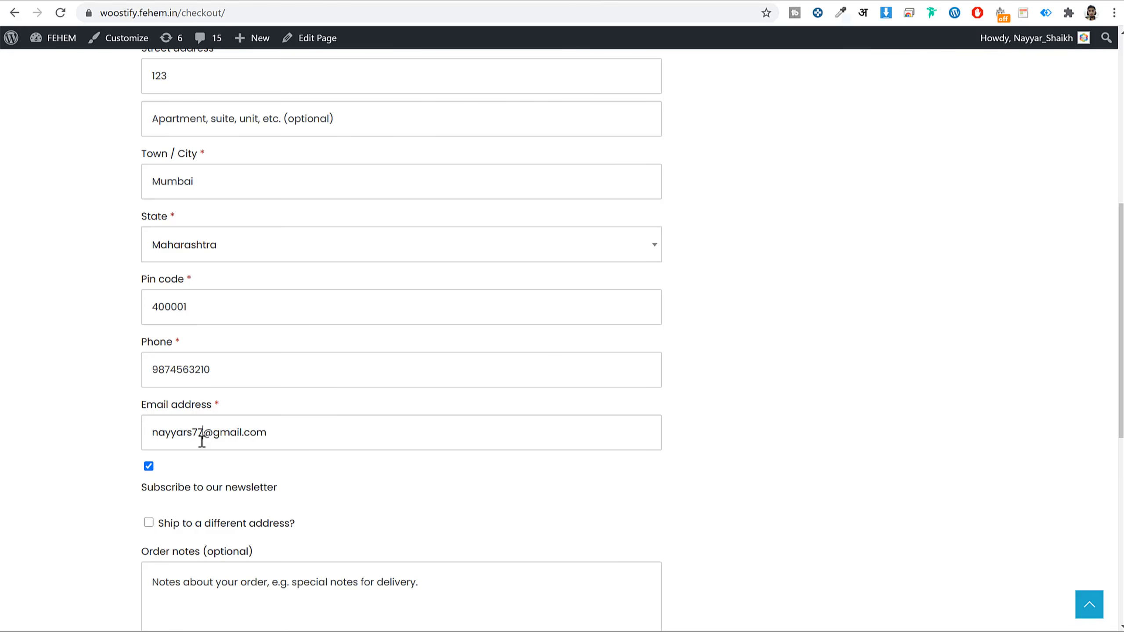
# - Accept the terms and place the $32.00 cash-on-delivery order, dismissing the newsletter popup
pyautogui.scroll(3, 222, 444)
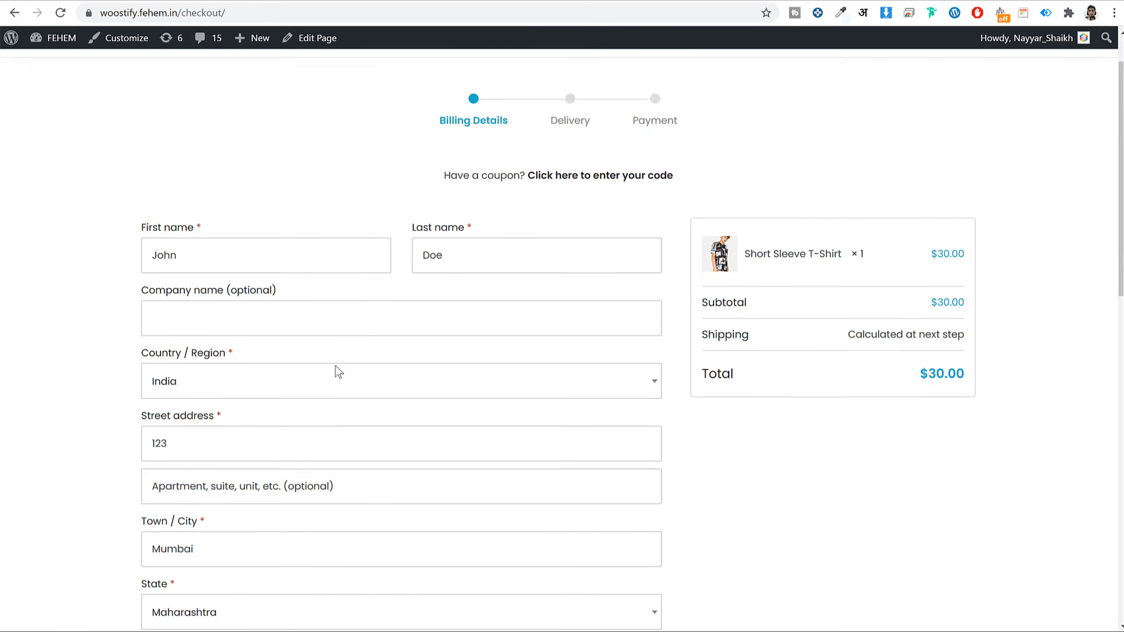
pyautogui.scroll(-9, 614, 451)
pyautogui.click(599, 404)
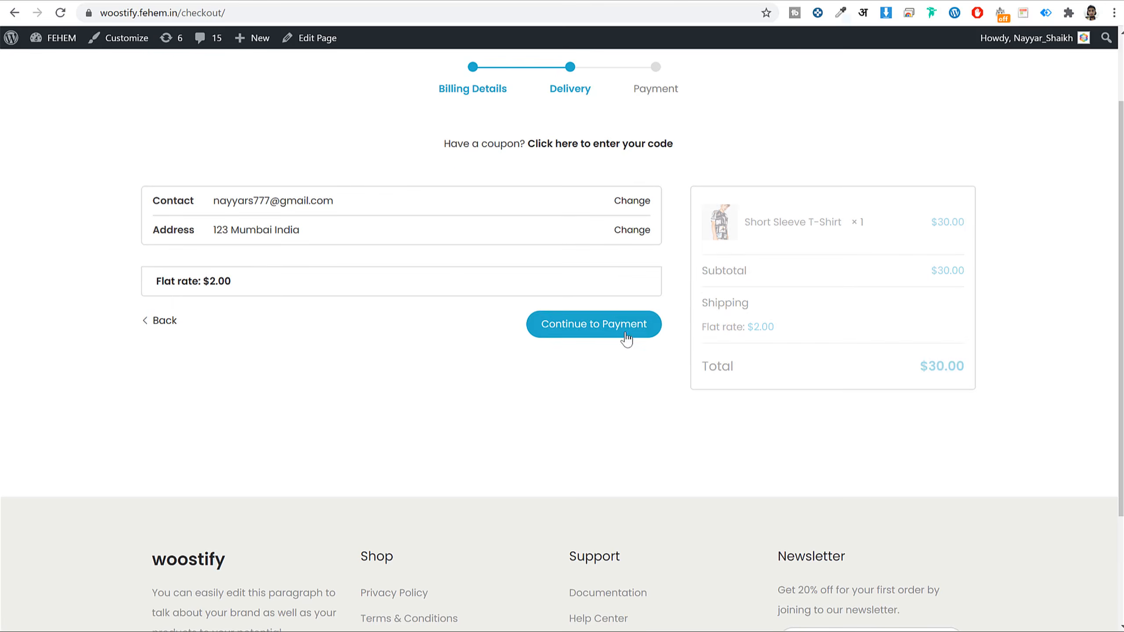
pyautogui.click(621, 336)
pyautogui.click(160, 518)
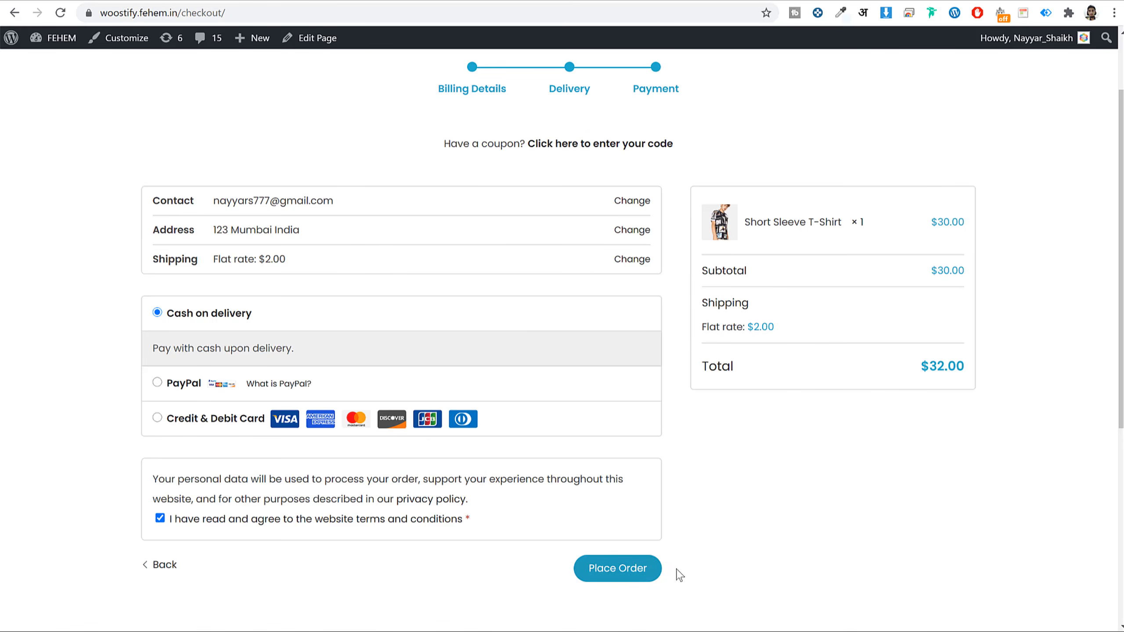
pyautogui.click(647, 571)
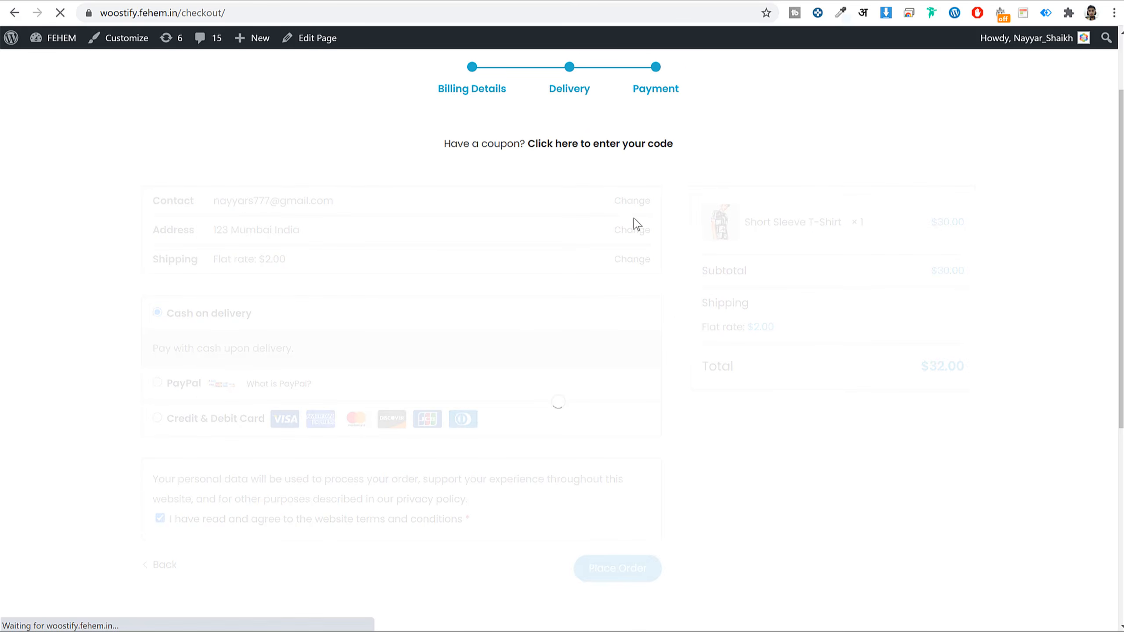
pyautogui.scroll(-8, 685, 333)
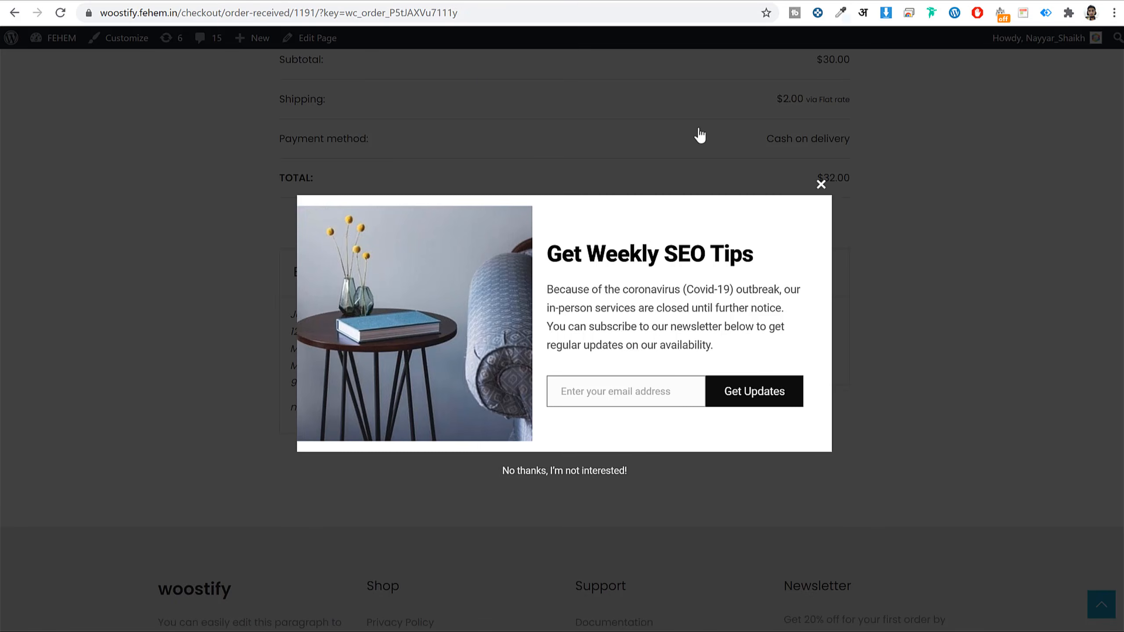
pyautogui.click(820, 184)
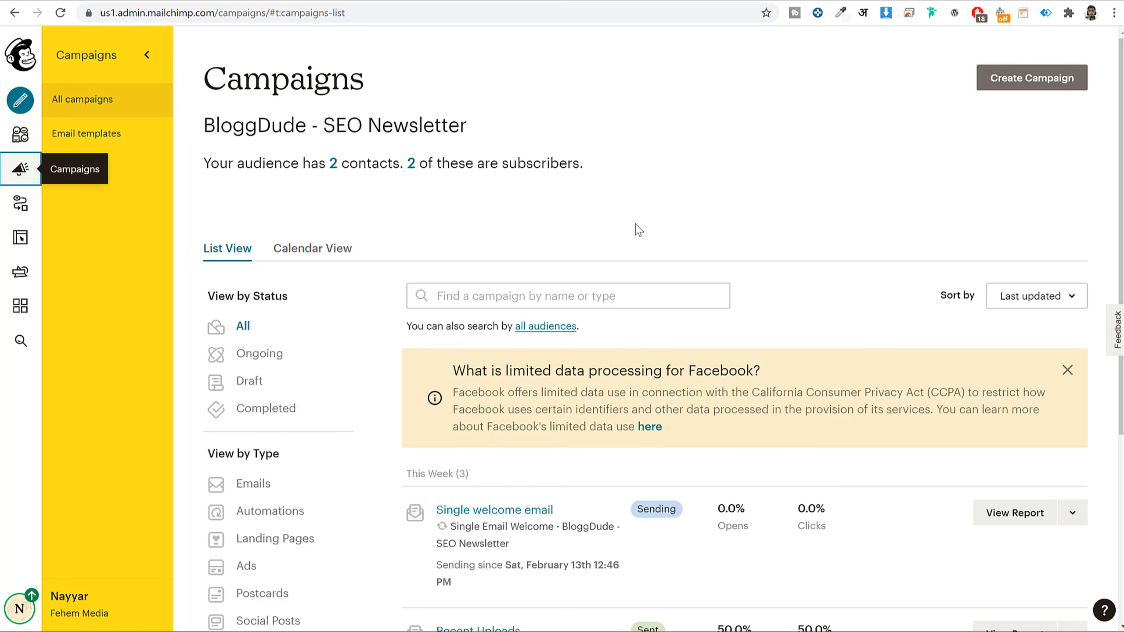
# - Start a new Email campaign and bring up the Automated E-Commerce templates, such as Thank first-time customers
pyautogui.click(60, 13)
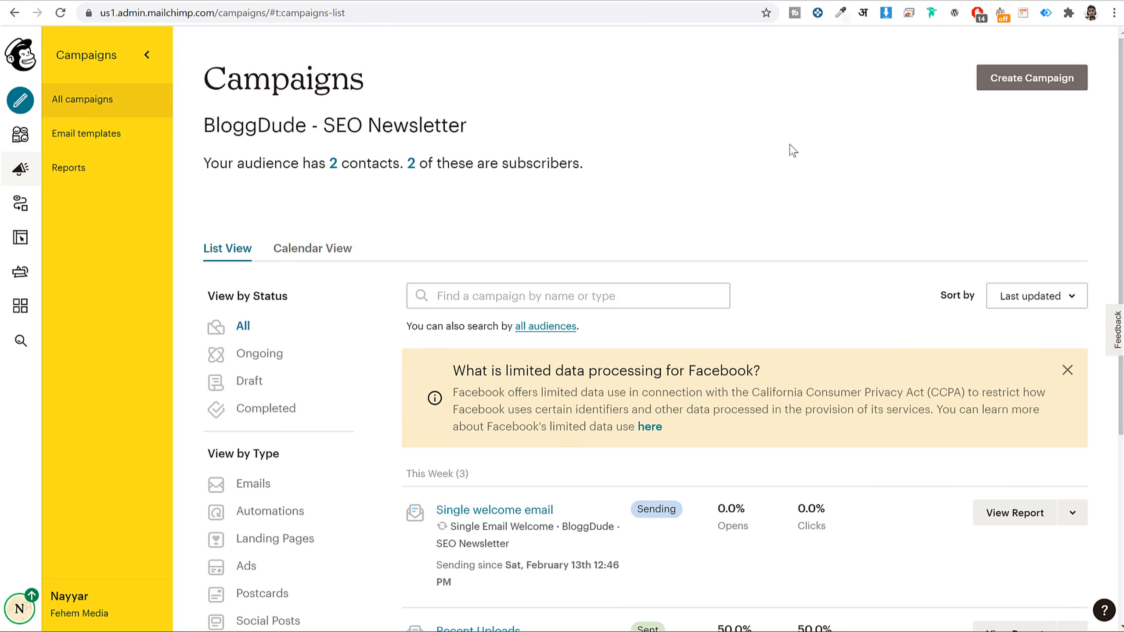
pyautogui.click(1001, 86)
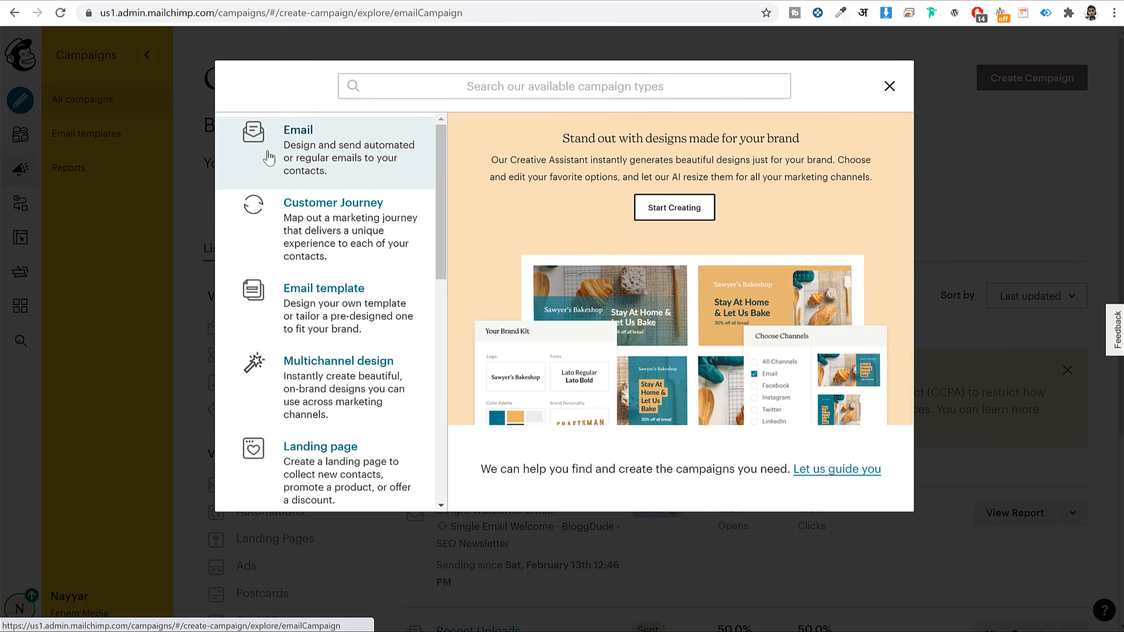
pyautogui.click(288, 157)
pyautogui.click(550, 141)
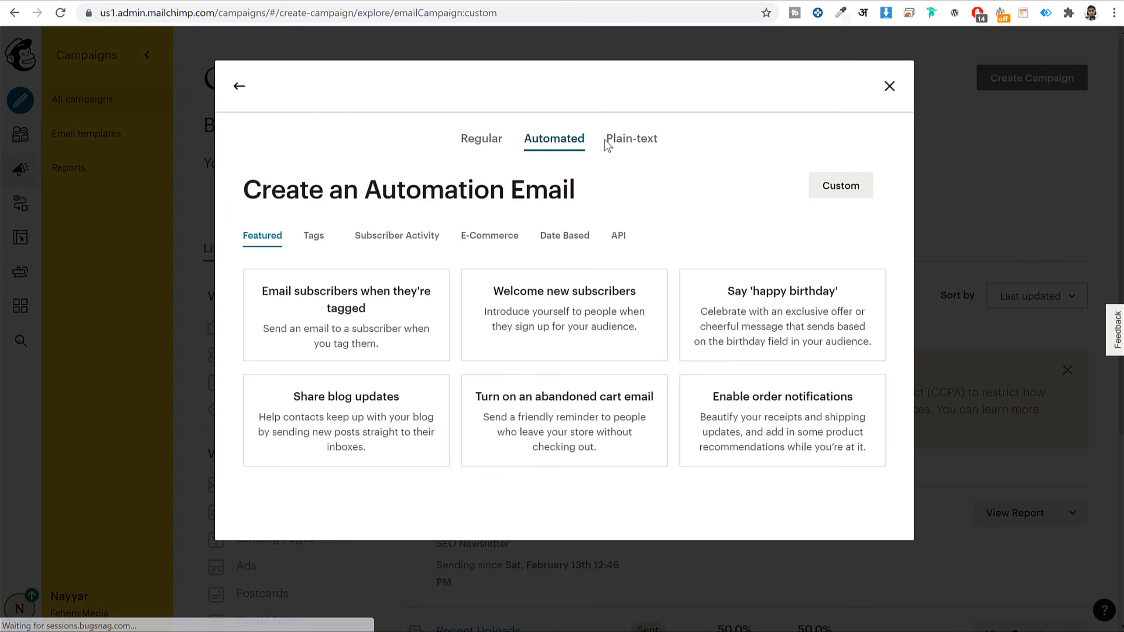
pyautogui.click(491, 236)
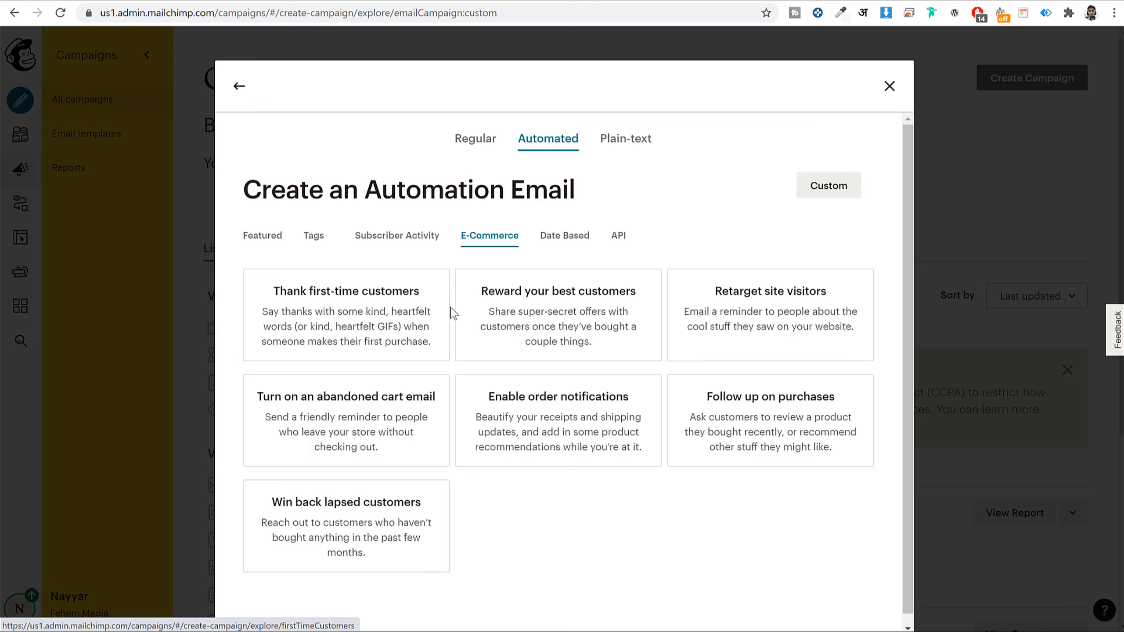
pyautogui.click(565, 317)
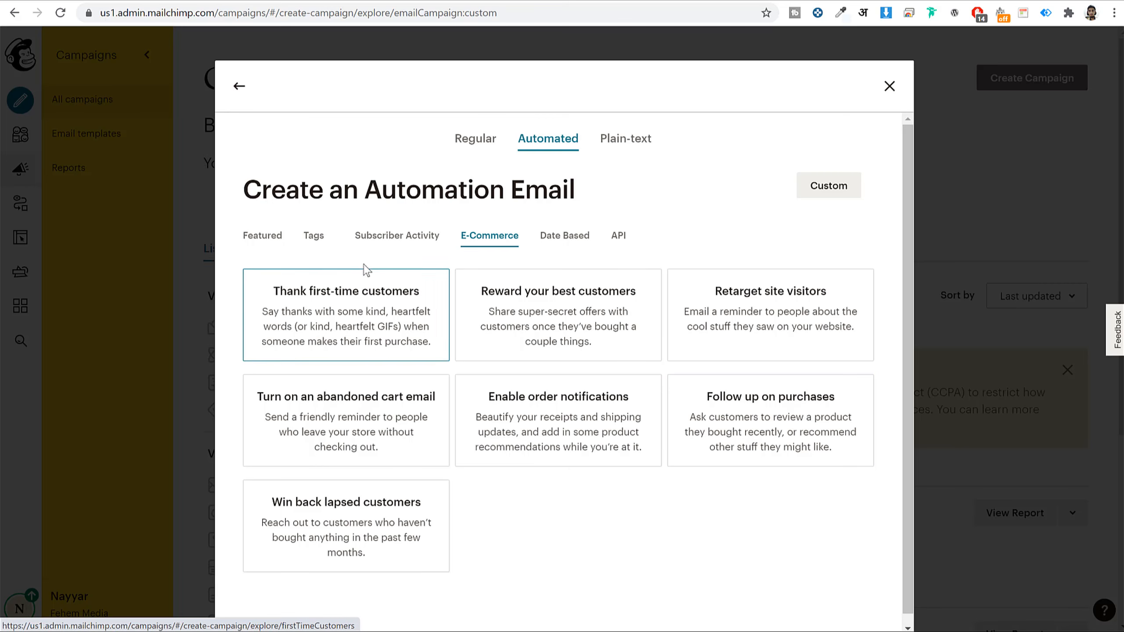
# - Begin a Thank first-time customers automation on the BloggDude - SEO Newsletter audience
pyautogui.click(344, 312)
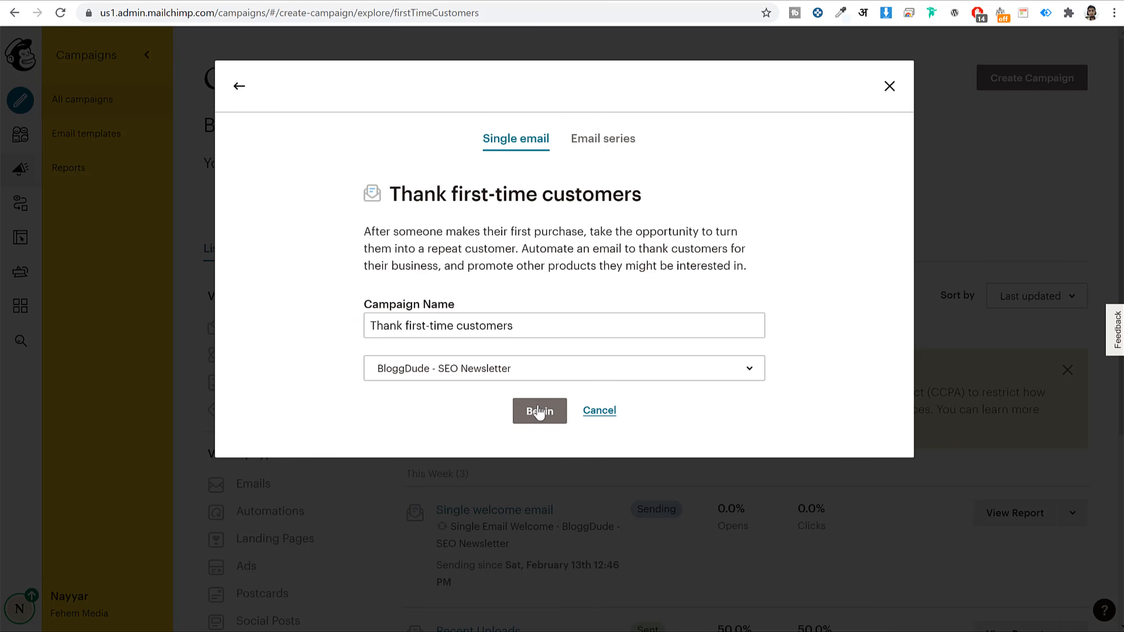
pyautogui.click(524, 376)
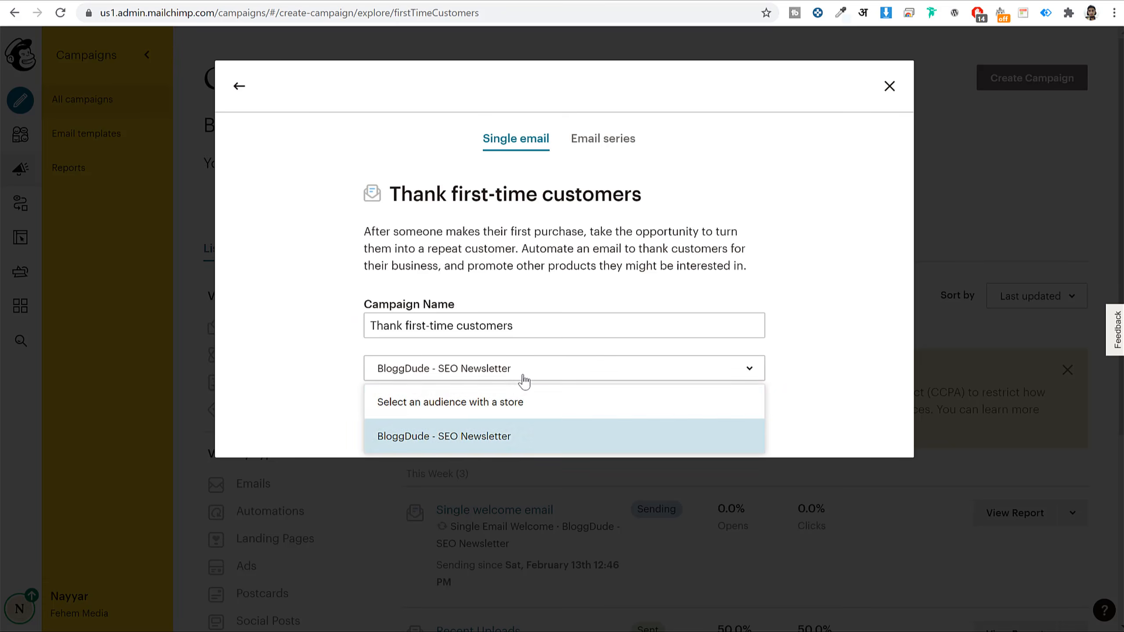
pyautogui.click(451, 435)
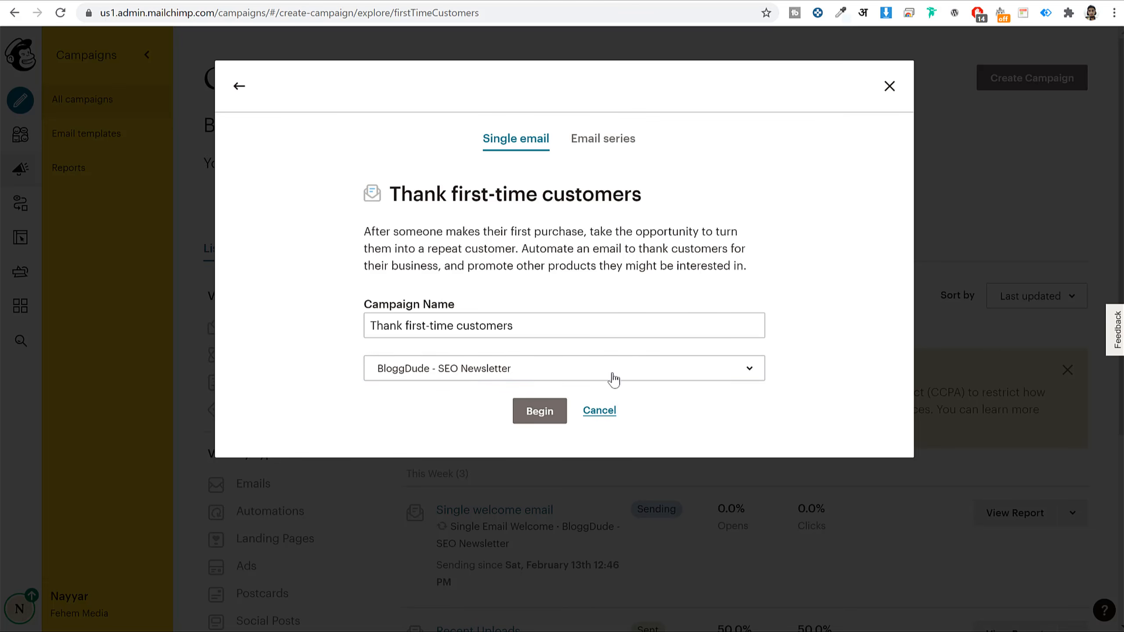
pyautogui.click(532, 367)
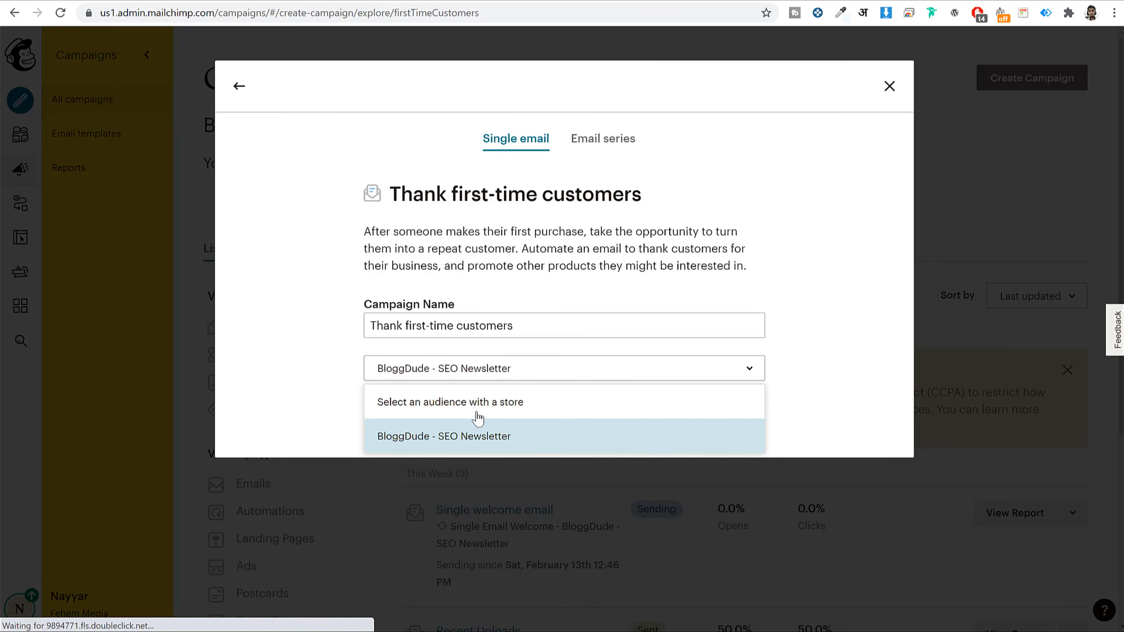
pyautogui.click(449, 445)
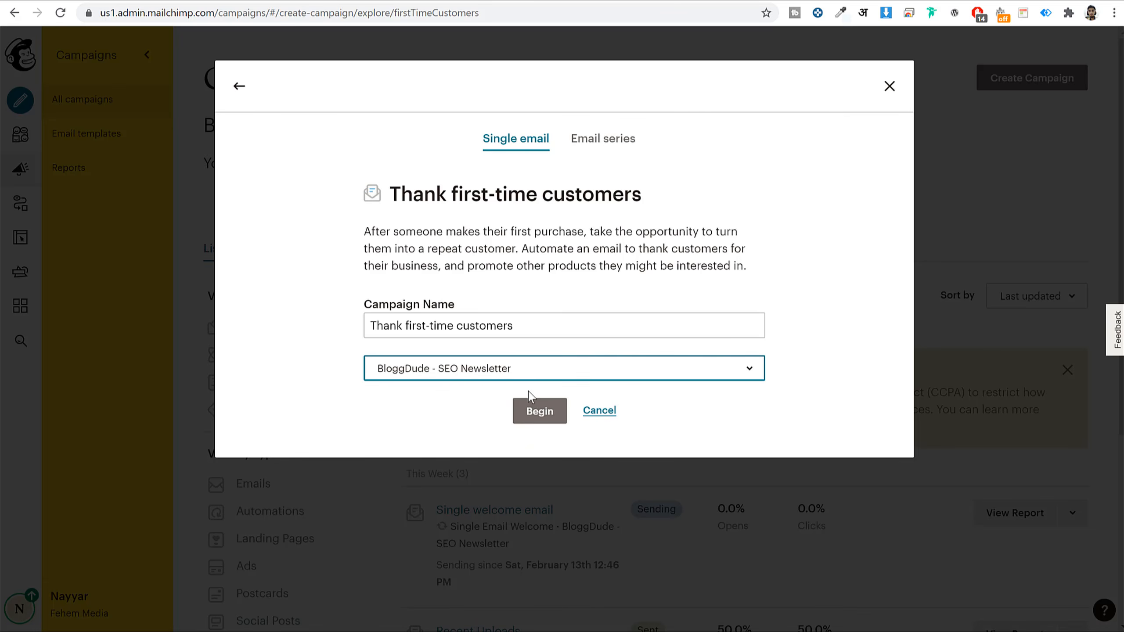
pyautogui.click(540, 412)
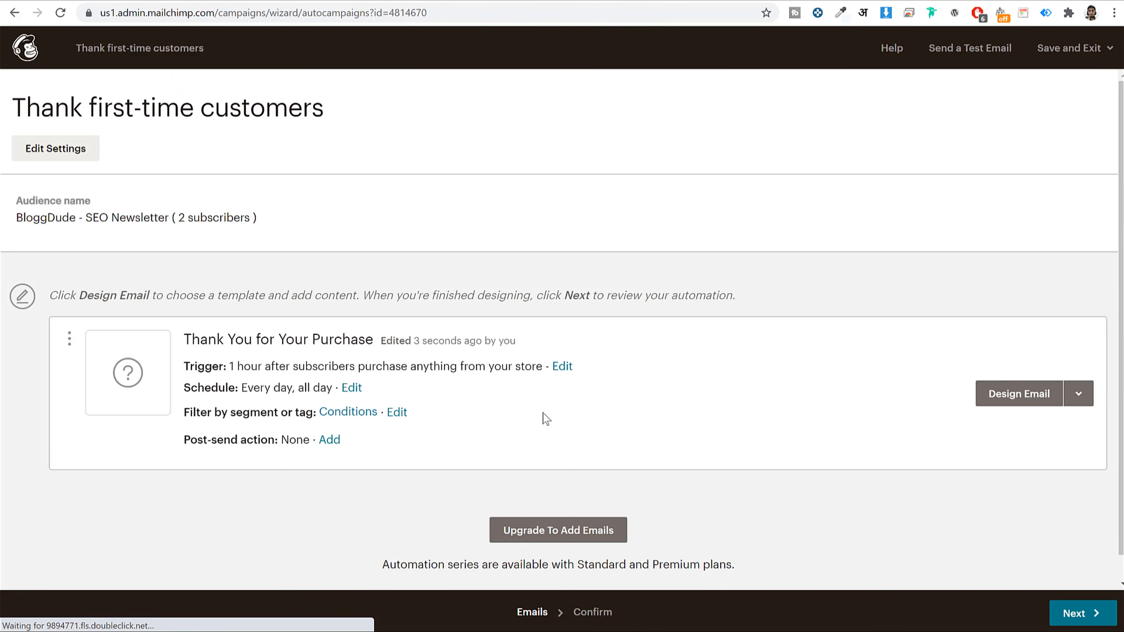
# - Exit the automation without starting it, leaving it as a draft
pyautogui.hotkey('alt', 'Left')
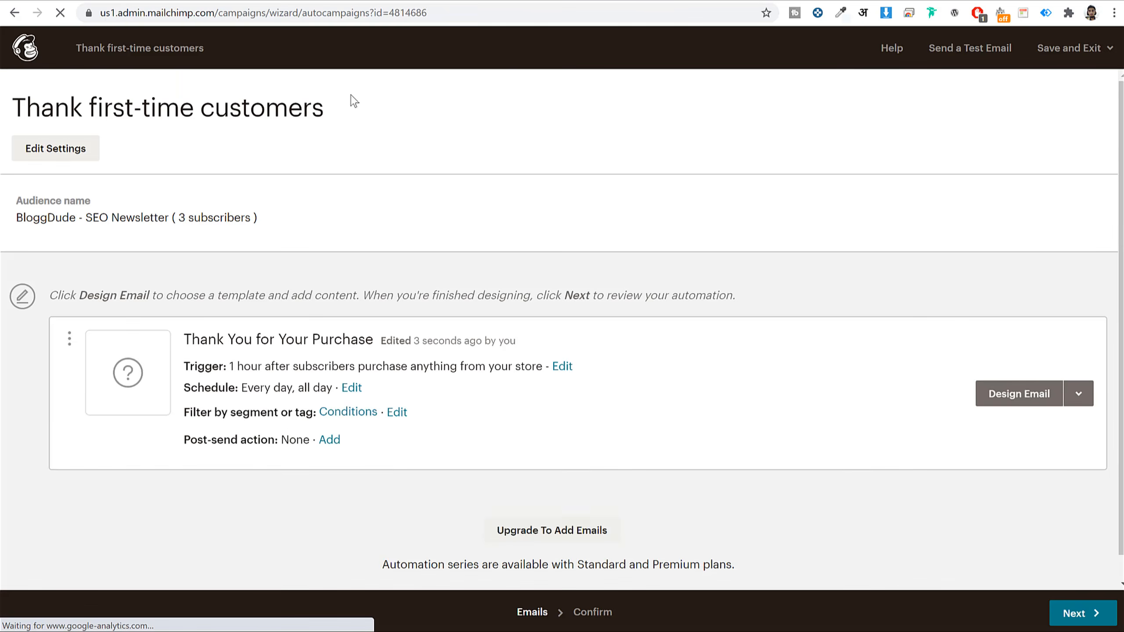
pyautogui.click(20, 51)
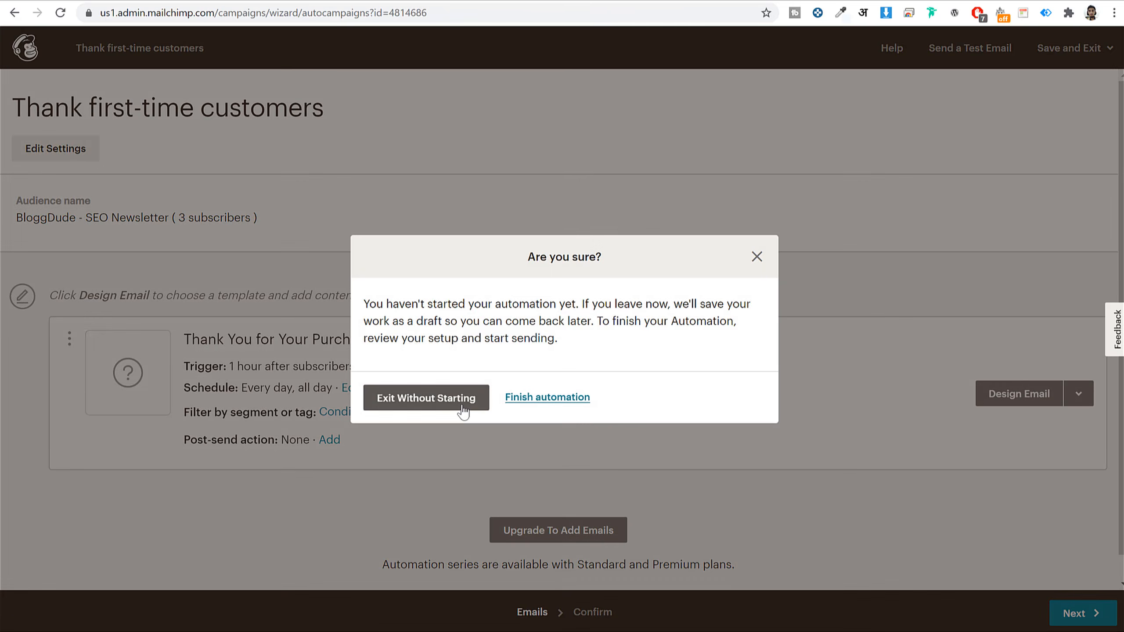
pyautogui.click(466, 403)
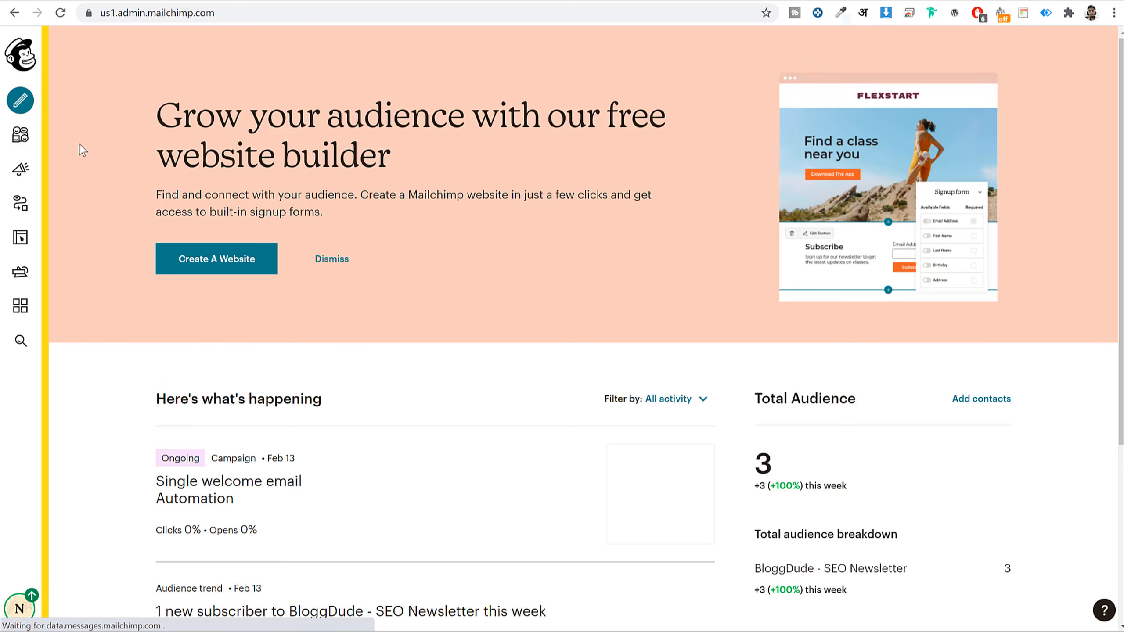
# - From Campaigns, start a new Email campaign and show the Automated E-Commerce templates
pyautogui.click(19, 169)
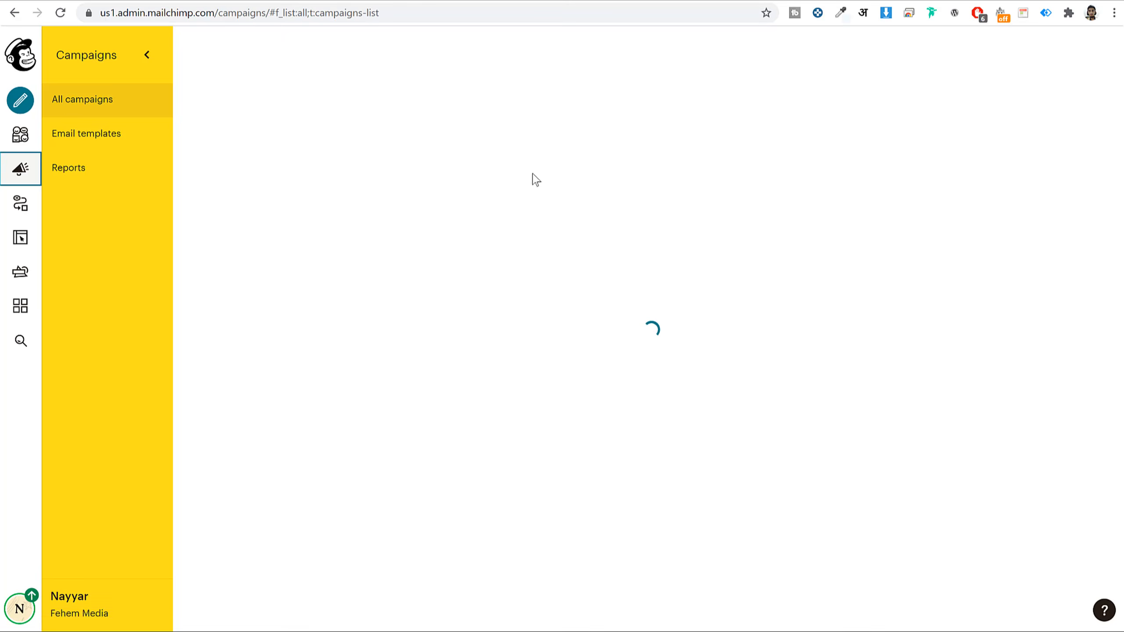
pyautogui.click(1003, 82)
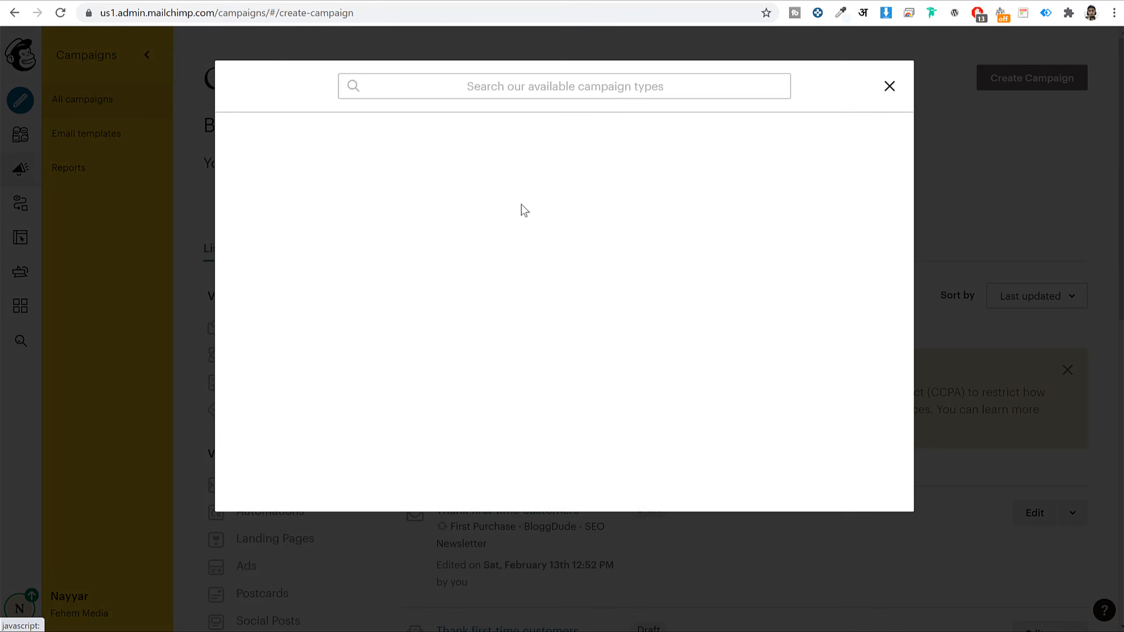
pyautogui.click(428, 155)
pyautogui.click(559, 141)
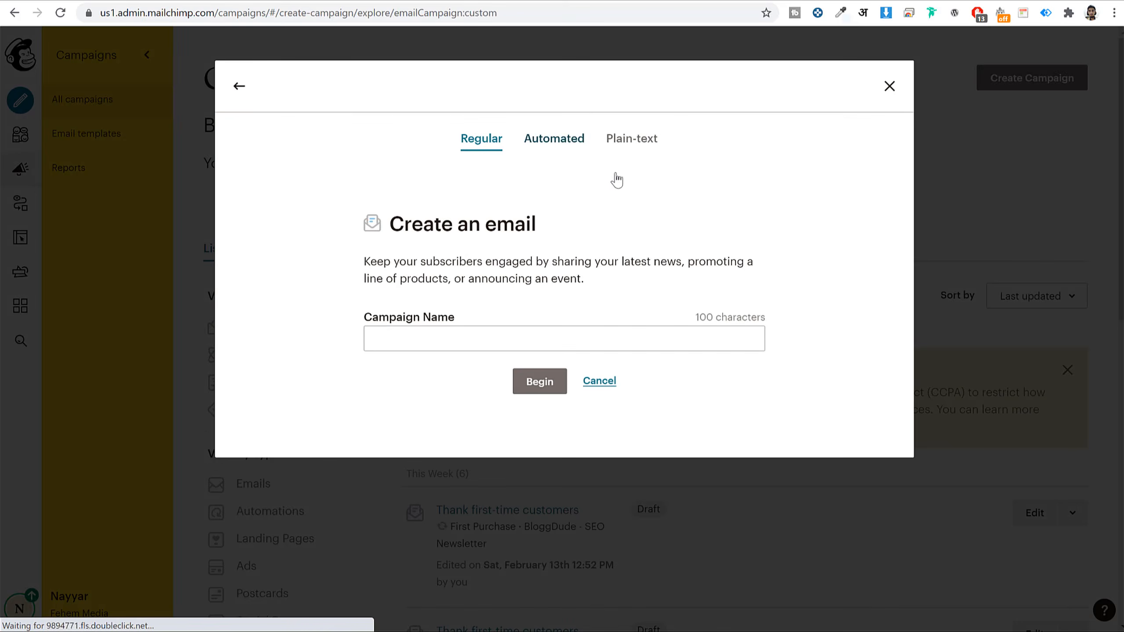
pyautogui.click(549, 236)
pyautogui.click(480, 238)
# - Begin a single-email Thank first-time customers automation after briefly viewing the Email series option
pyautogui.click(368, 306)
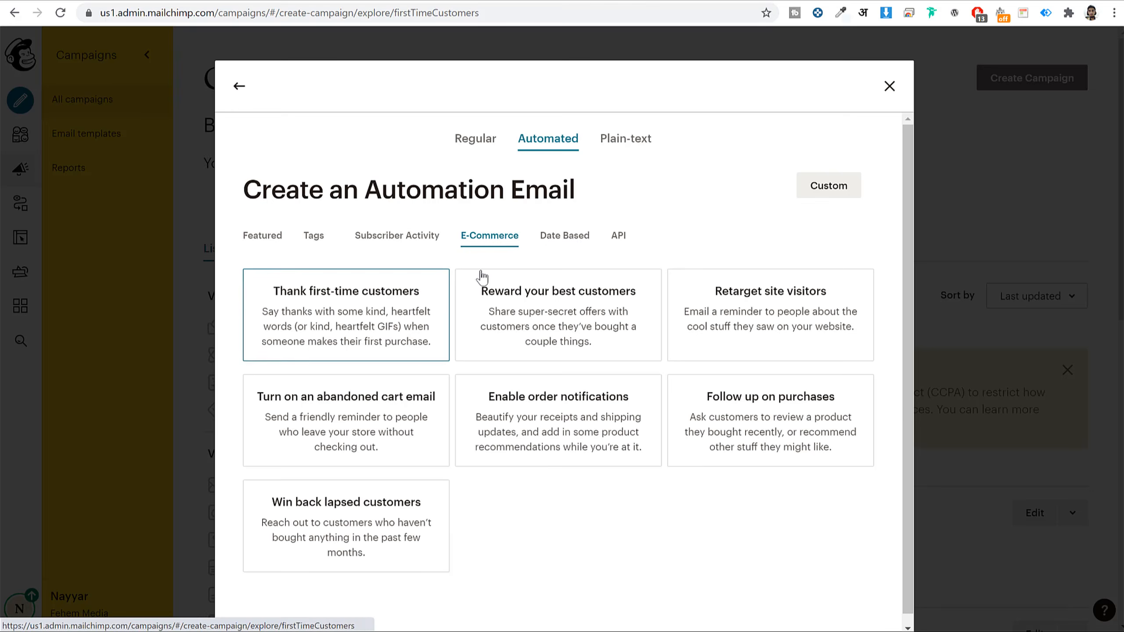
pyautogui.click(602, 146)
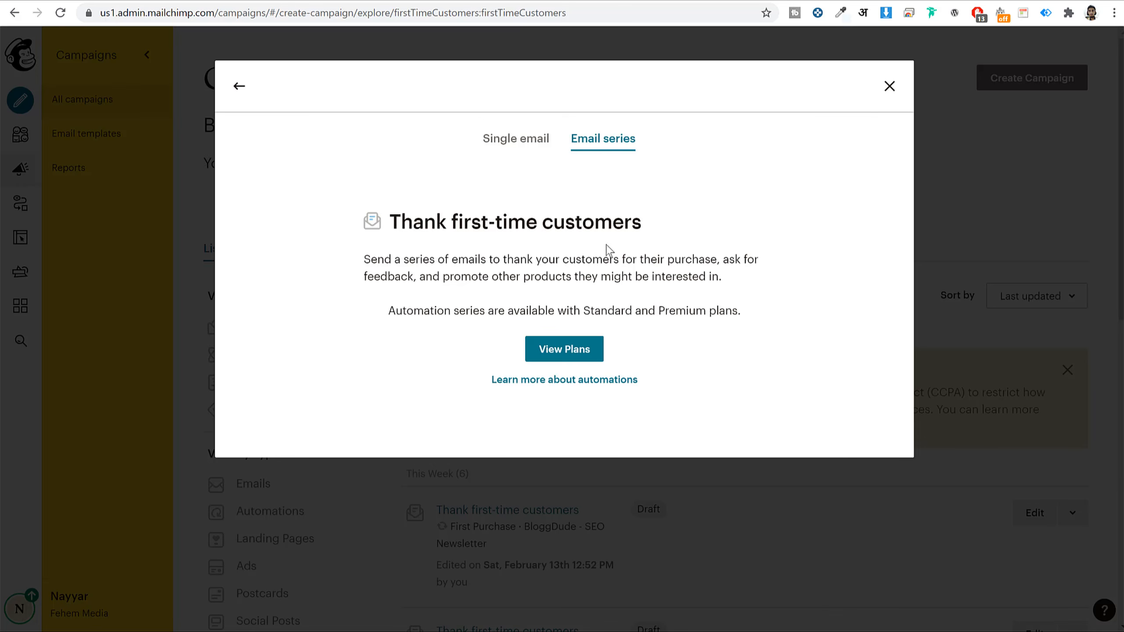
pyautogui.click(513, 139)
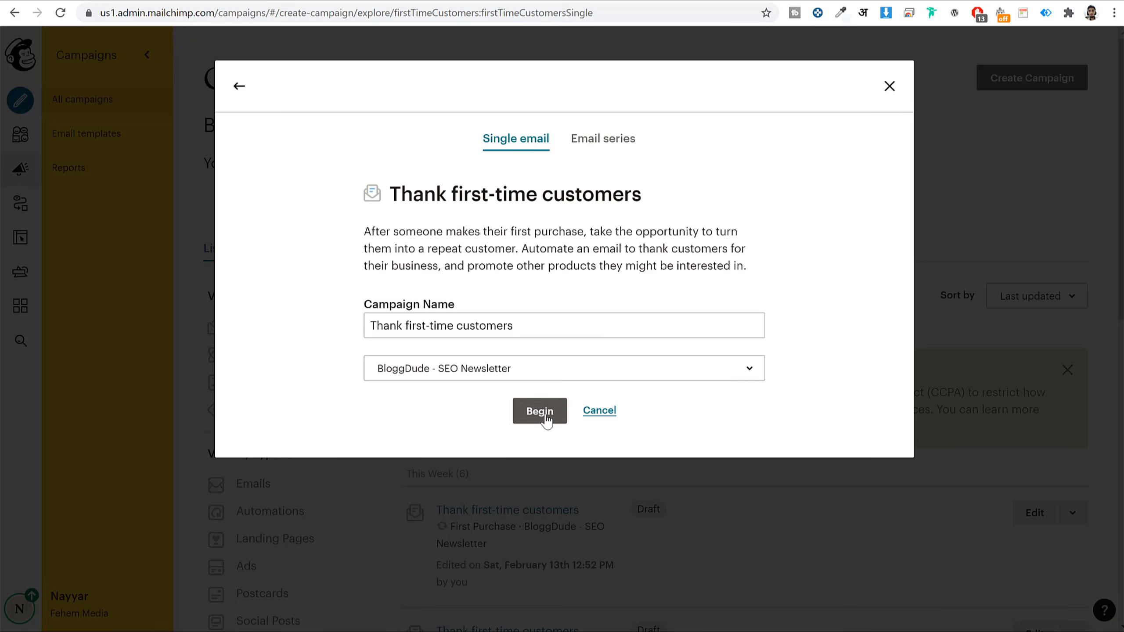
pyautogui.click(541, 412)
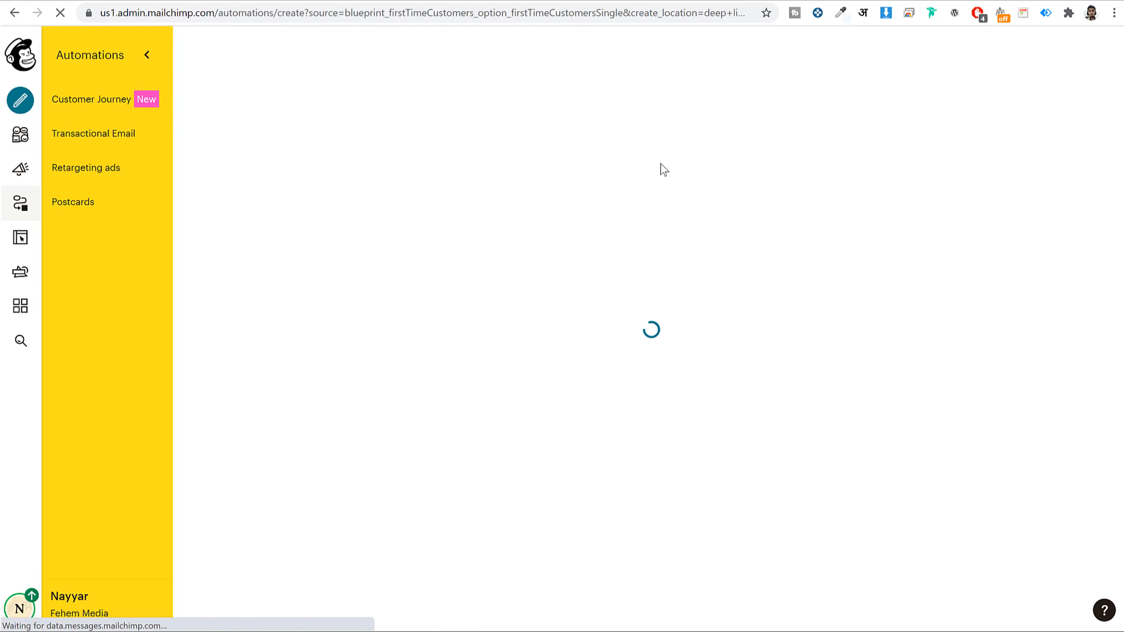
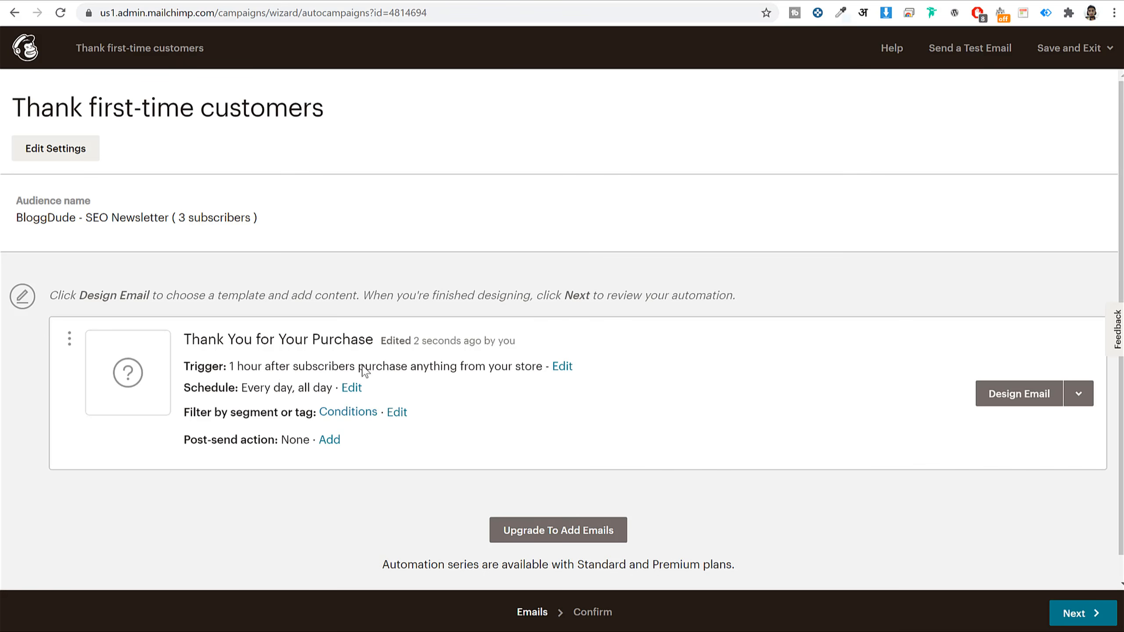
# - Leave the purchase trigger's delay at one hour and open the thank-you email's setup
pyautogui.click(561, 366)
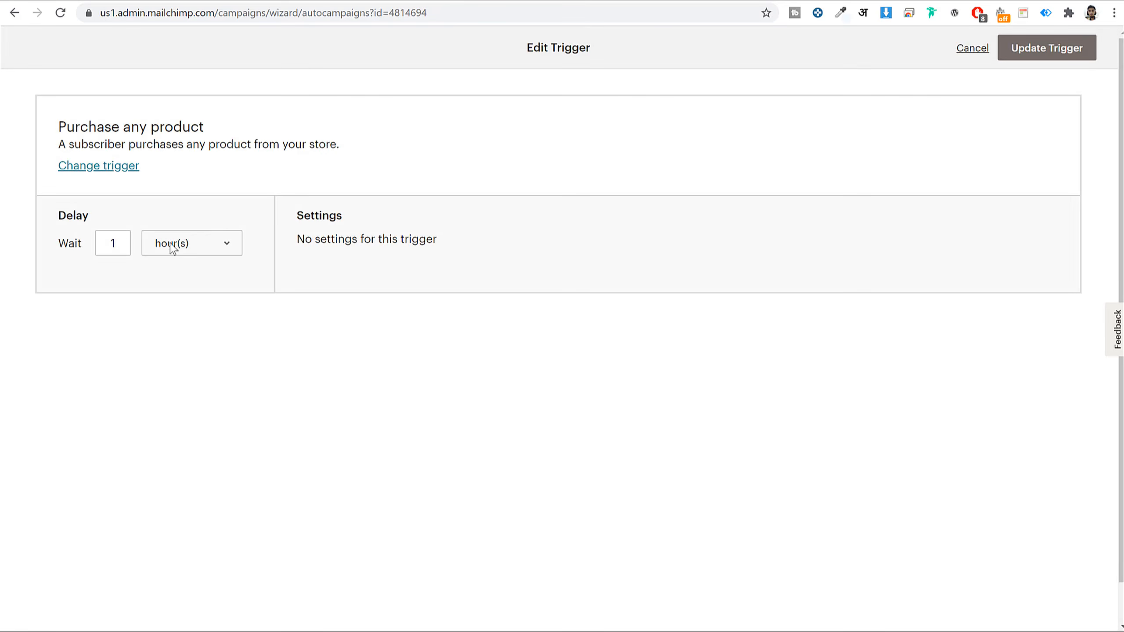
pyautogui.click(212, 250)
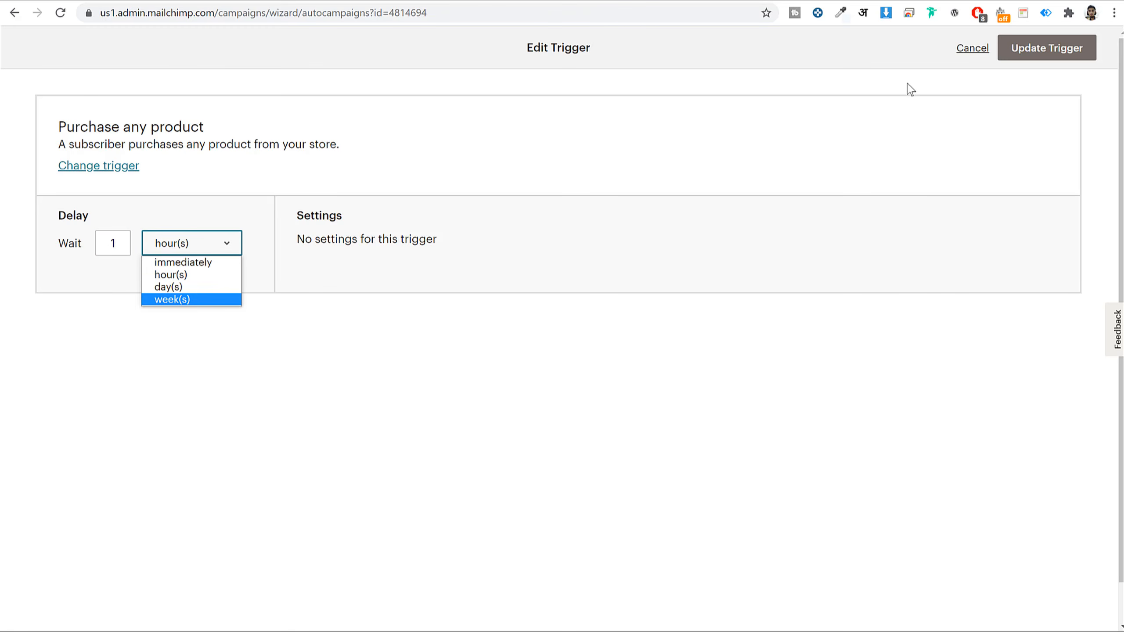
pyautogui.click(972, 48)
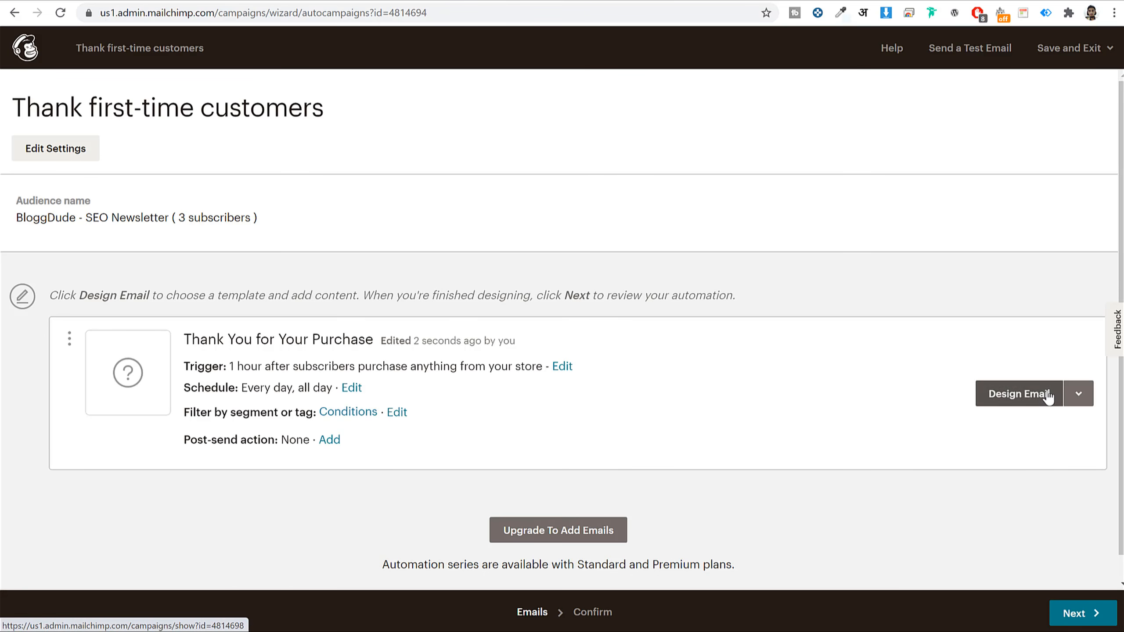
pyautogui.click(1078, 400)
pyautogui.click(1023, 398)
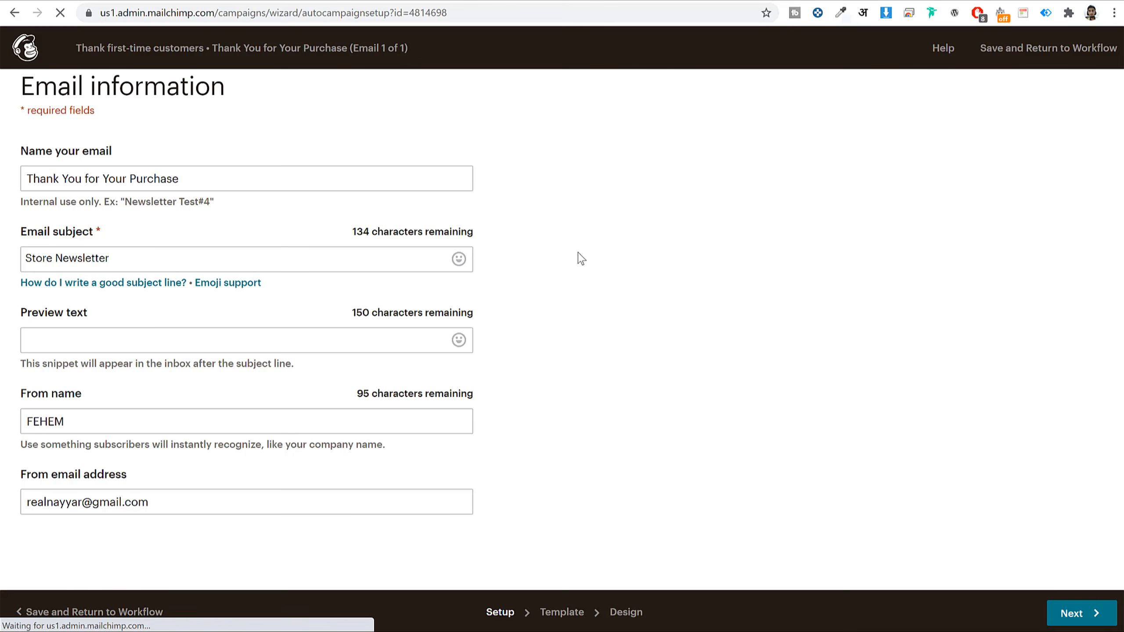
# - Change the thank-you email's sender name to Fehem Products
pyautogui.tripleClick(242, 181)
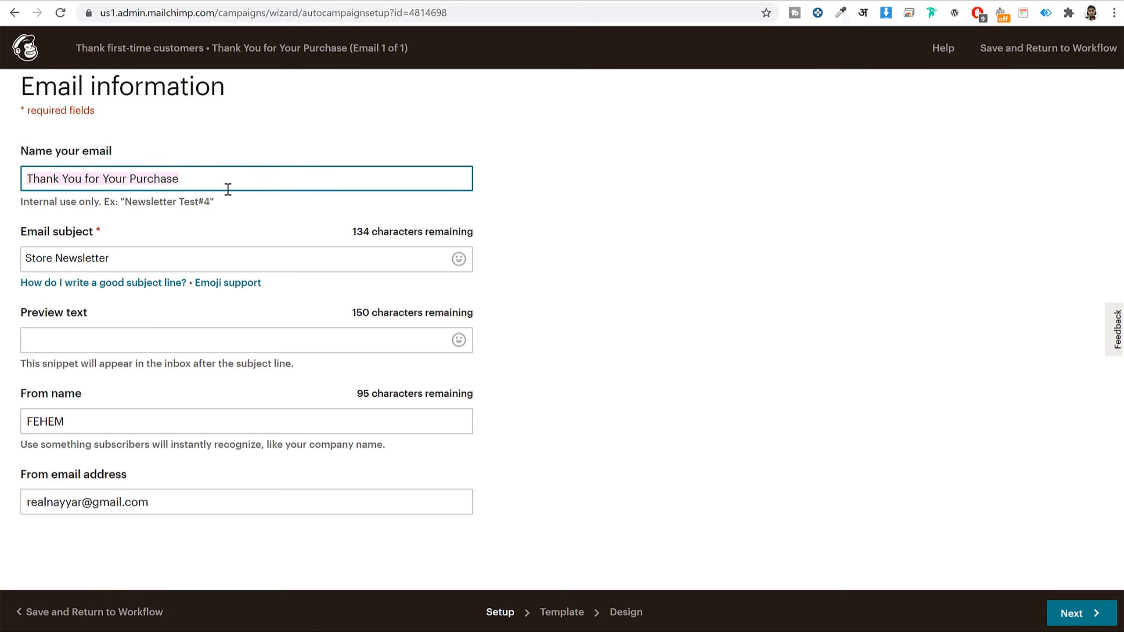
pyautogui.tripleClick(186, 263)
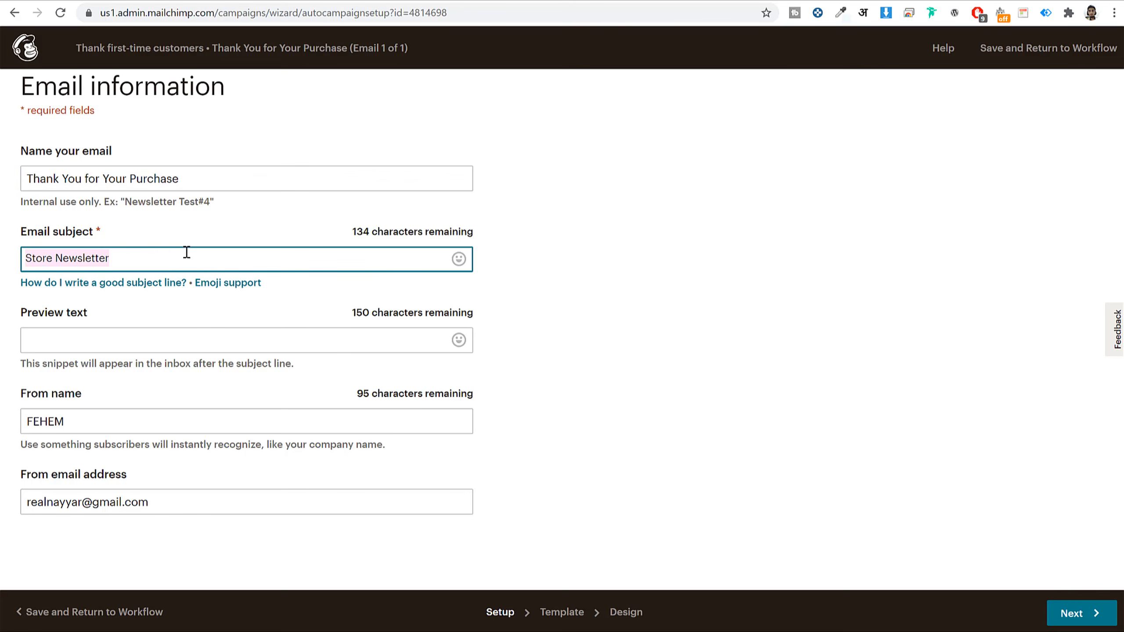
pyautogui.tripleClick(148, 429)
pyautogui.write('F')
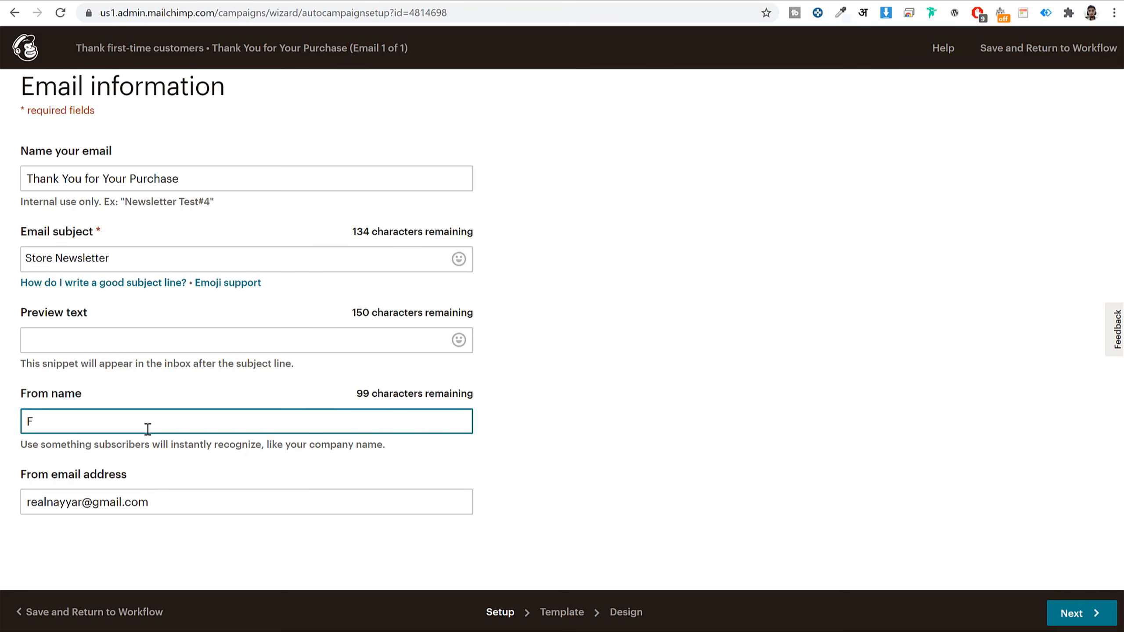
pyautogui.write('ehFehme')
pyautogui.press('BackSpace')
pyautogui.press('BackSpace')
pyautogui.write('em Products')
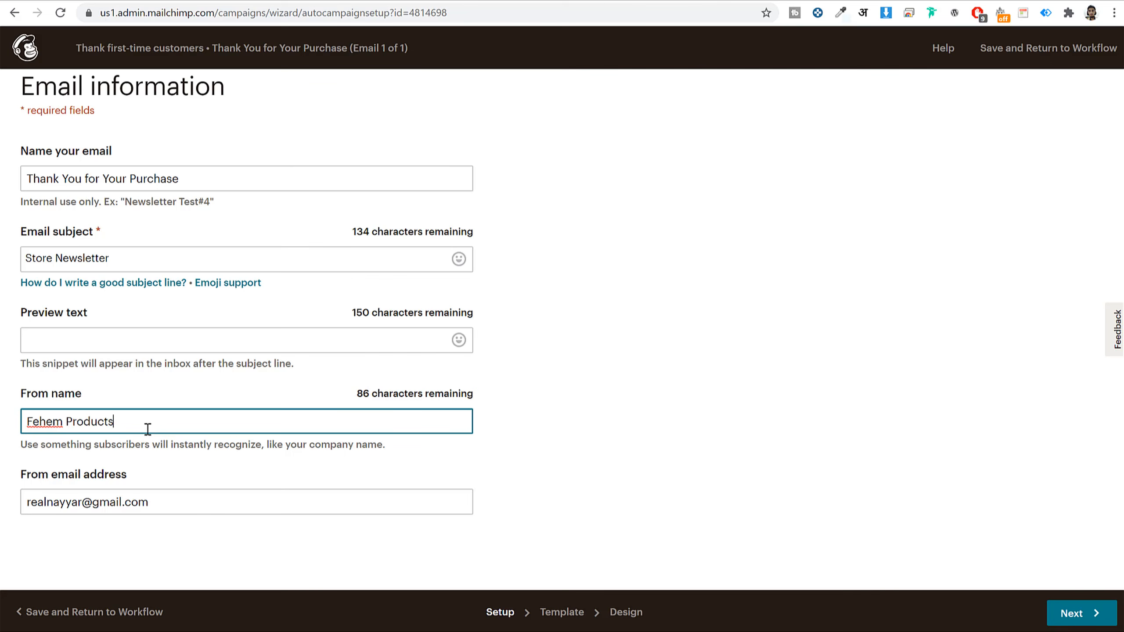
# - Replace the account part of the sender e-mail address and continue to templates
pyautogui.click(200, 507)
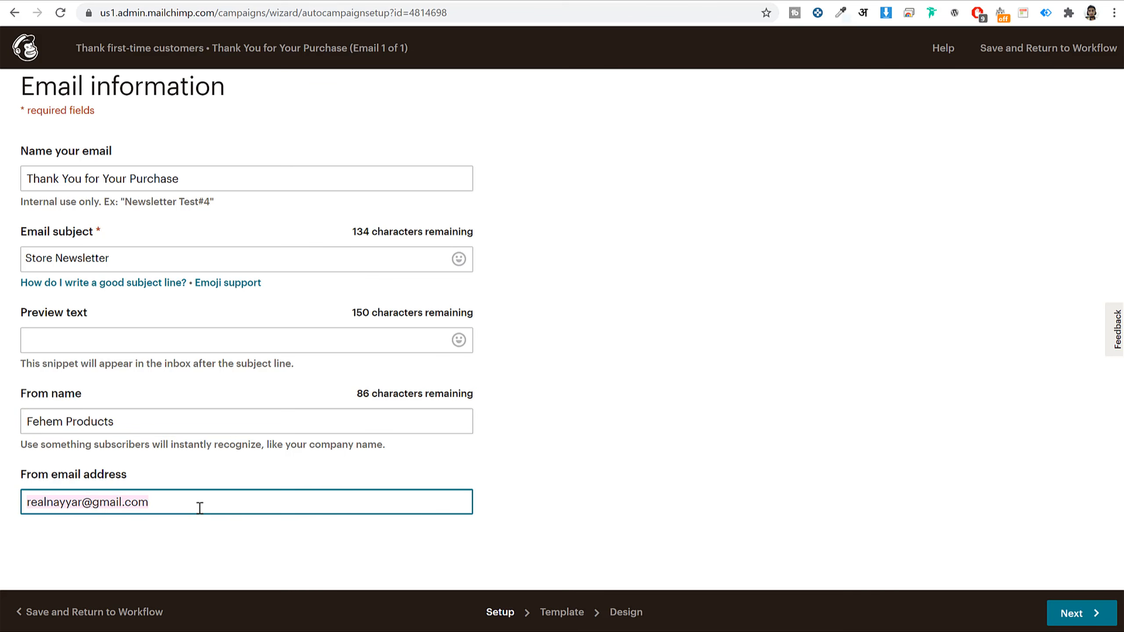
pyautogui.doubleClick(79, 509)
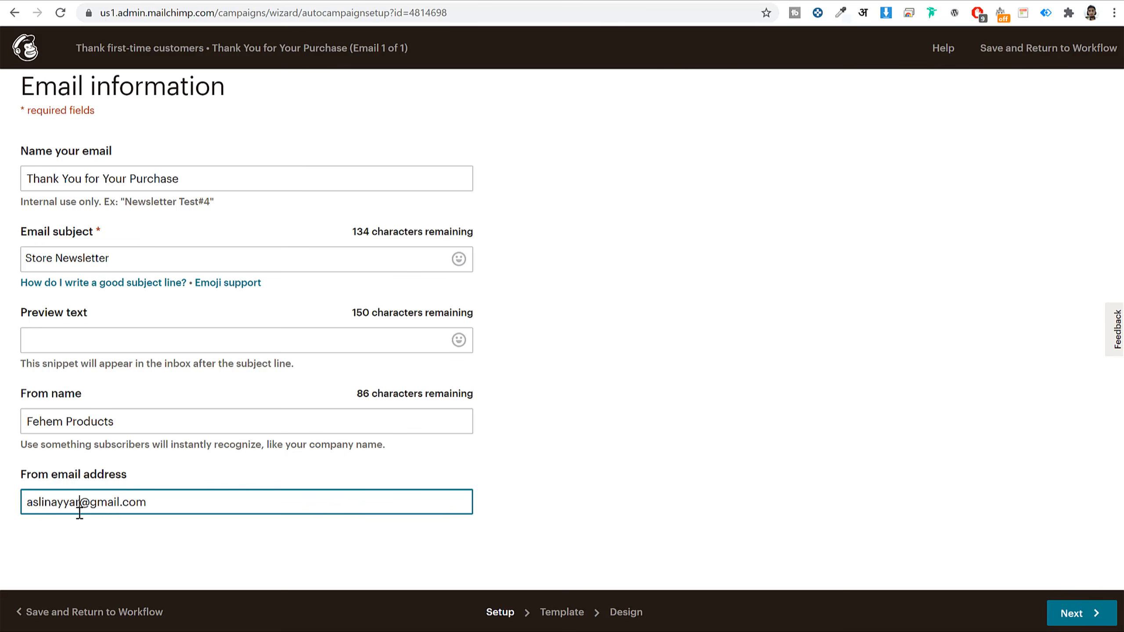
pyautogui.click(252, 307)
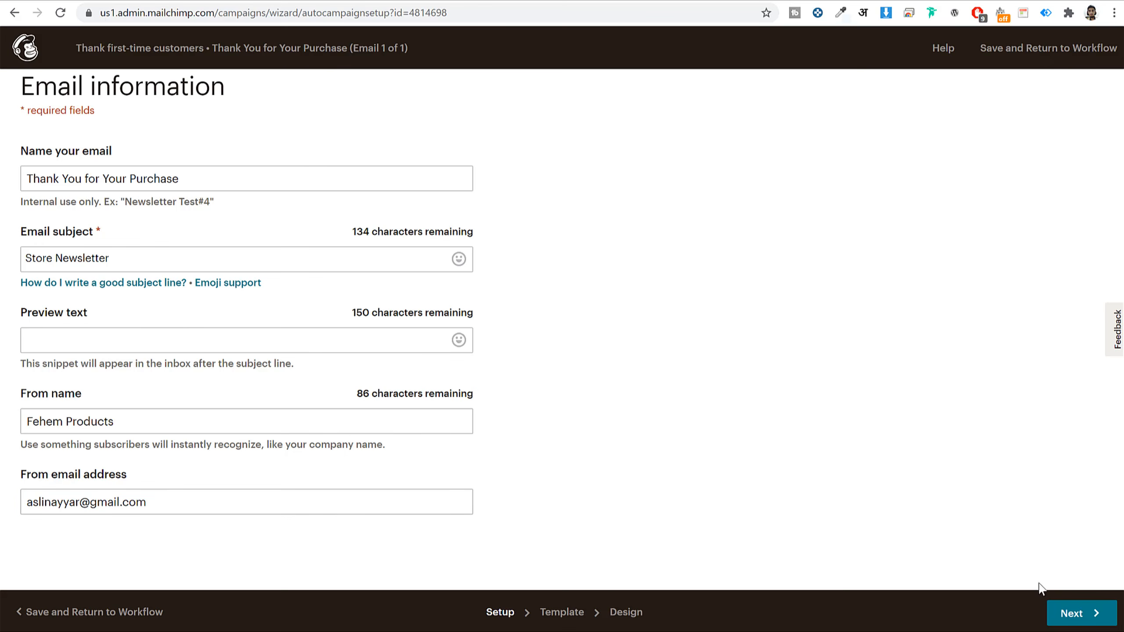
pyautogui.click(1093, 622)
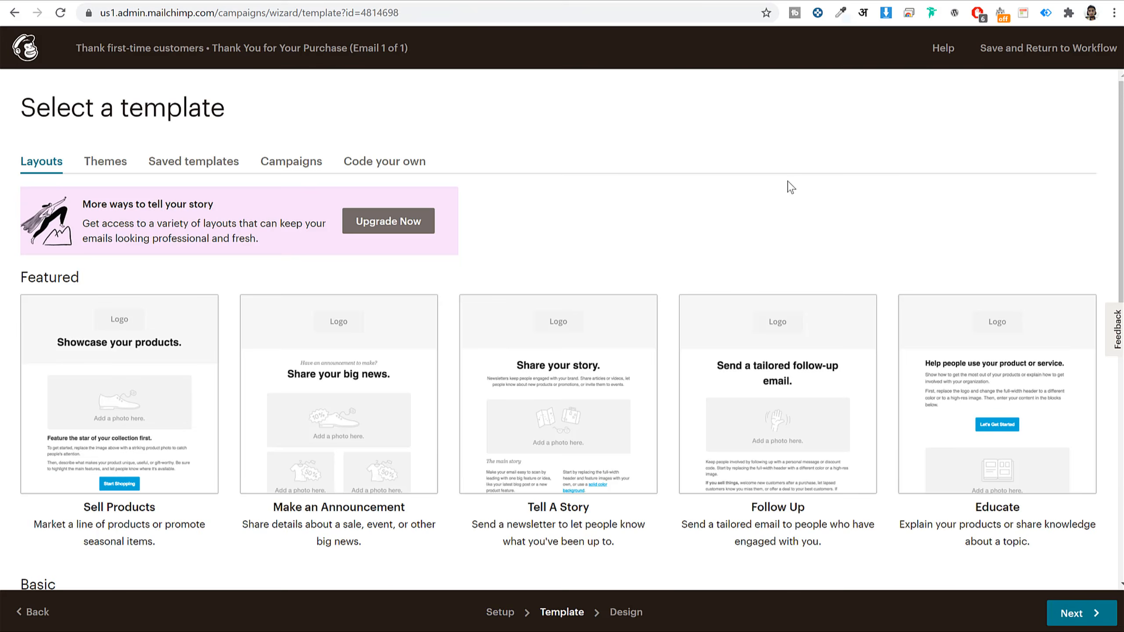
# - Compare the Themes, Saved templates and Campaigns tabs, then apply the saved Video Template
pyautogui.scroll(-2, 778, 212)
pyautogui.scroll(-7, 742, 243)
pyautogui.scroll(9, 535, 358)
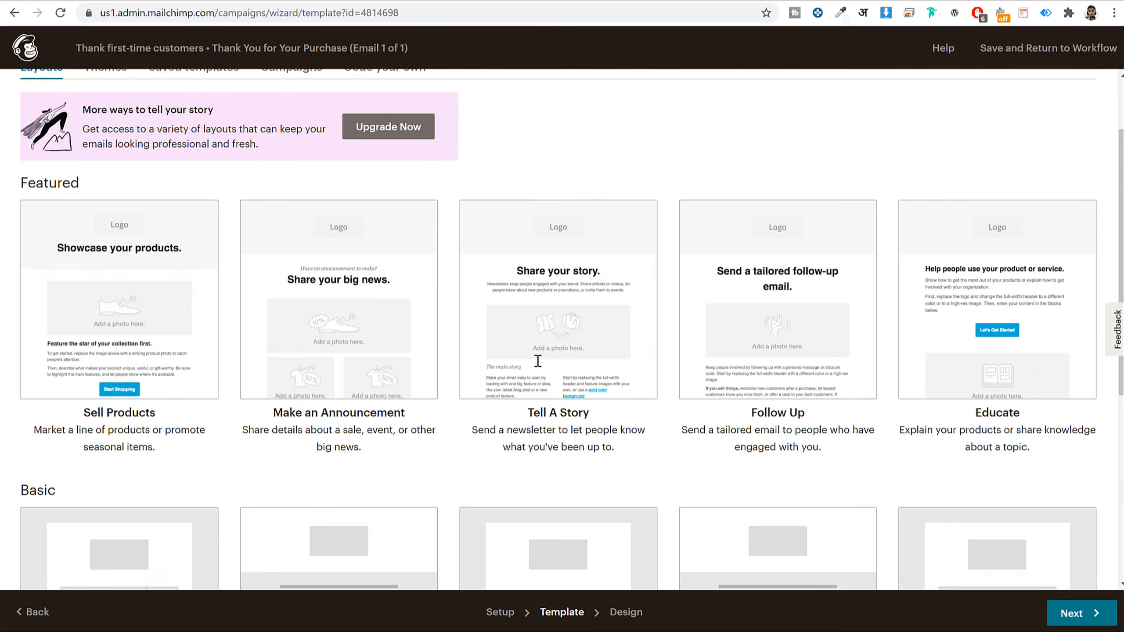
pyautogui.click(110, 160)
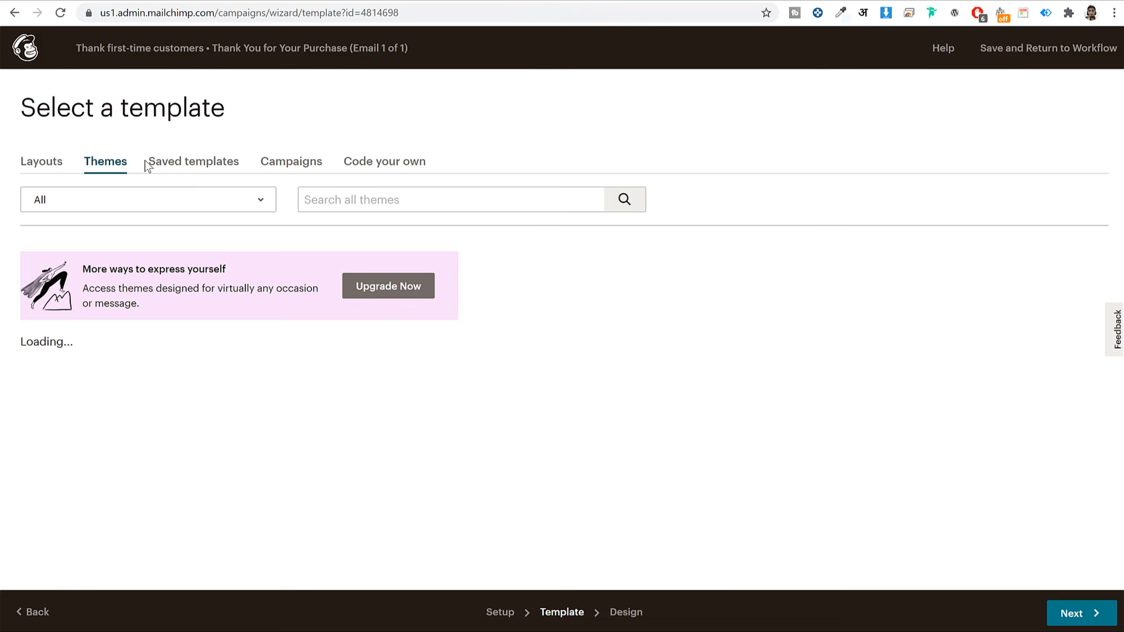
pyautogui.click(230, 164)
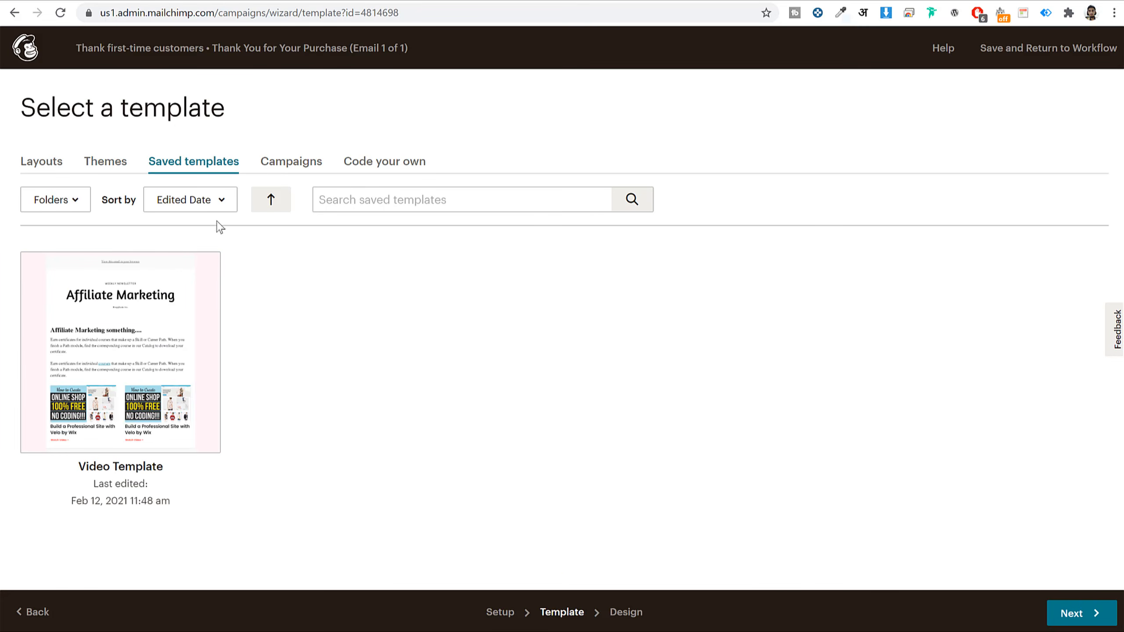
pyautogui.click(286, 169)
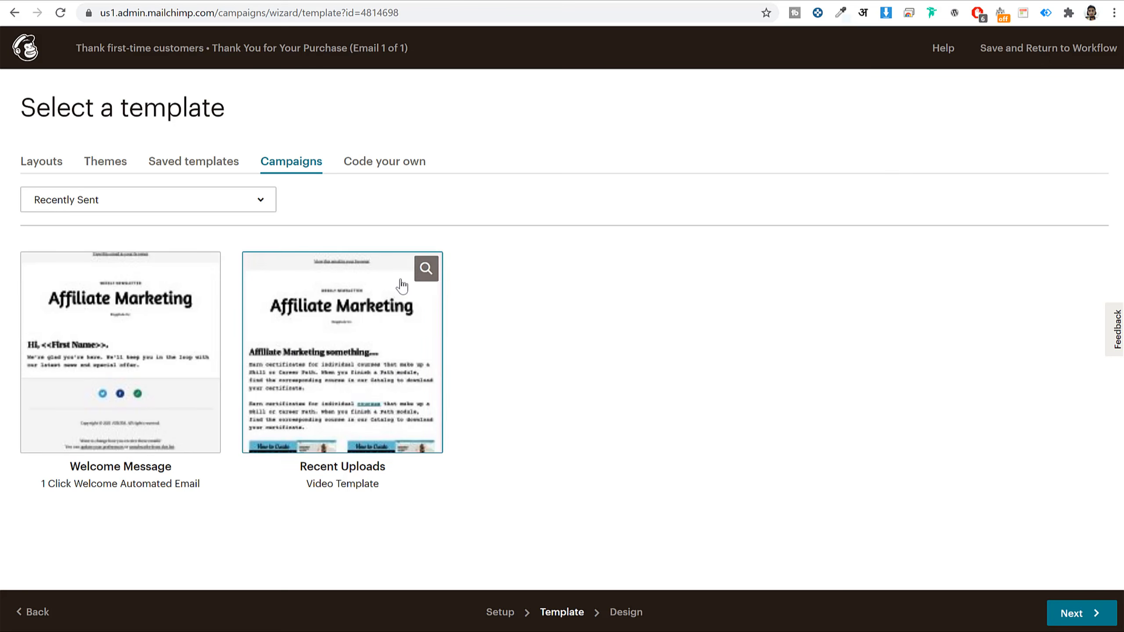
pyautogui.click(44, 164)
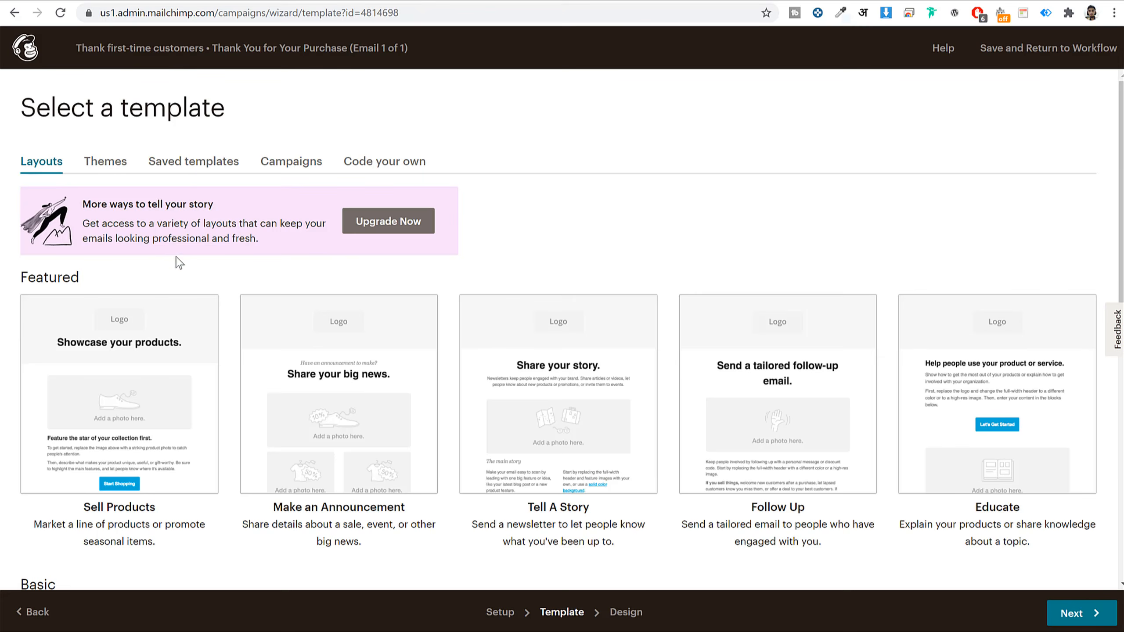
pyautogui.click(183, 166)
pyautogui.click(172, 396)
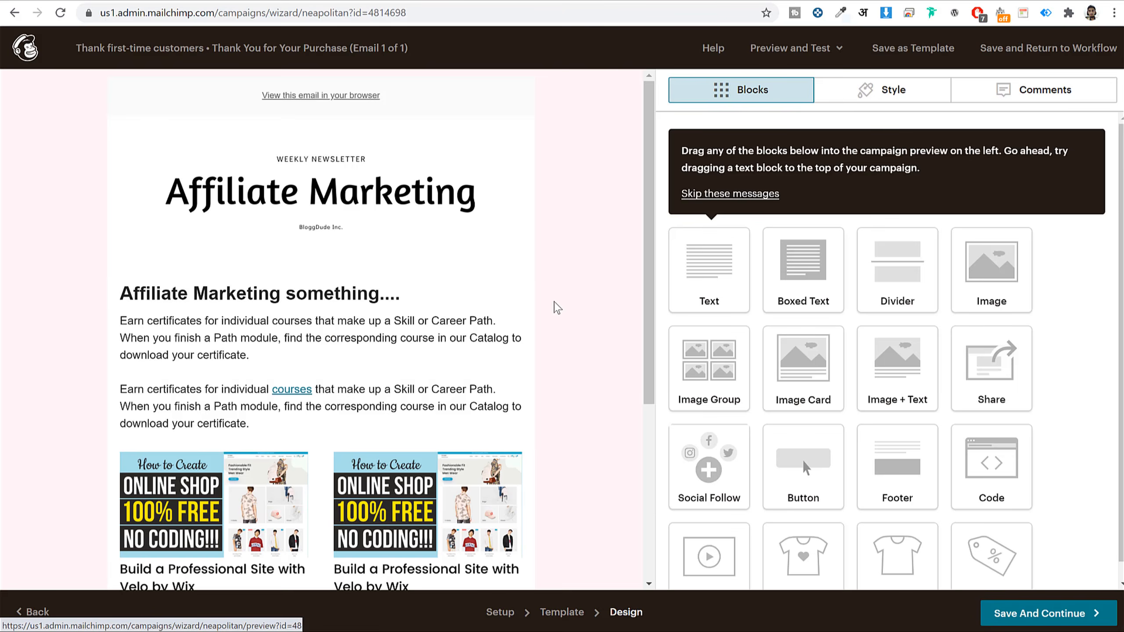
# - Save the Video Template design to the automation, then reopen the email design to the image block
pyautogui.click(441, 318)
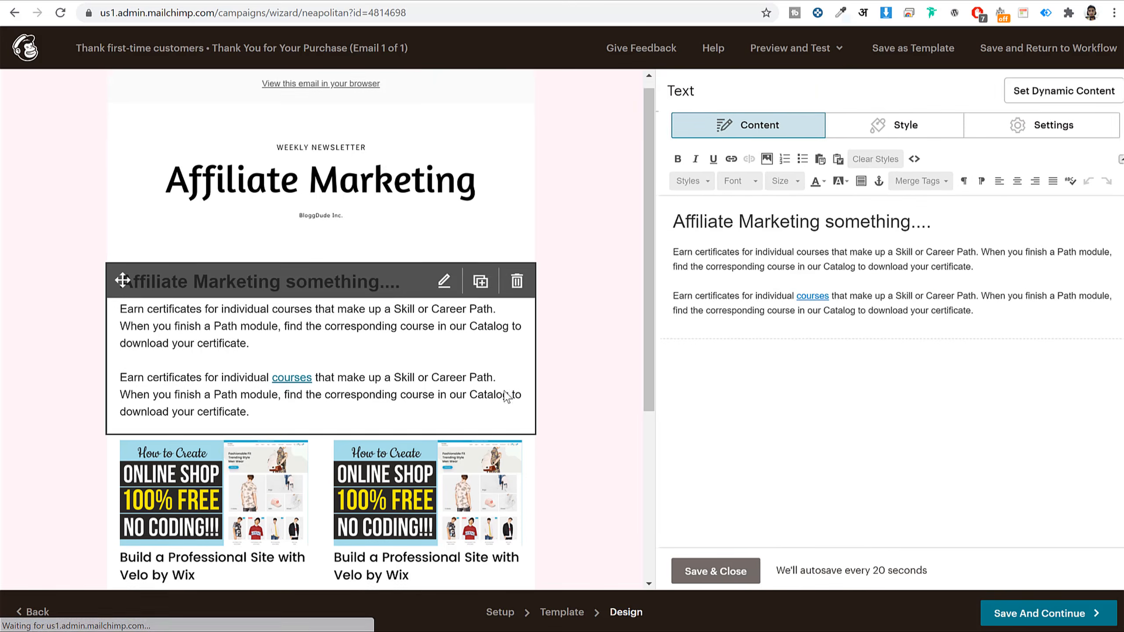
pyautogui.scroll(-6, 441, 318)
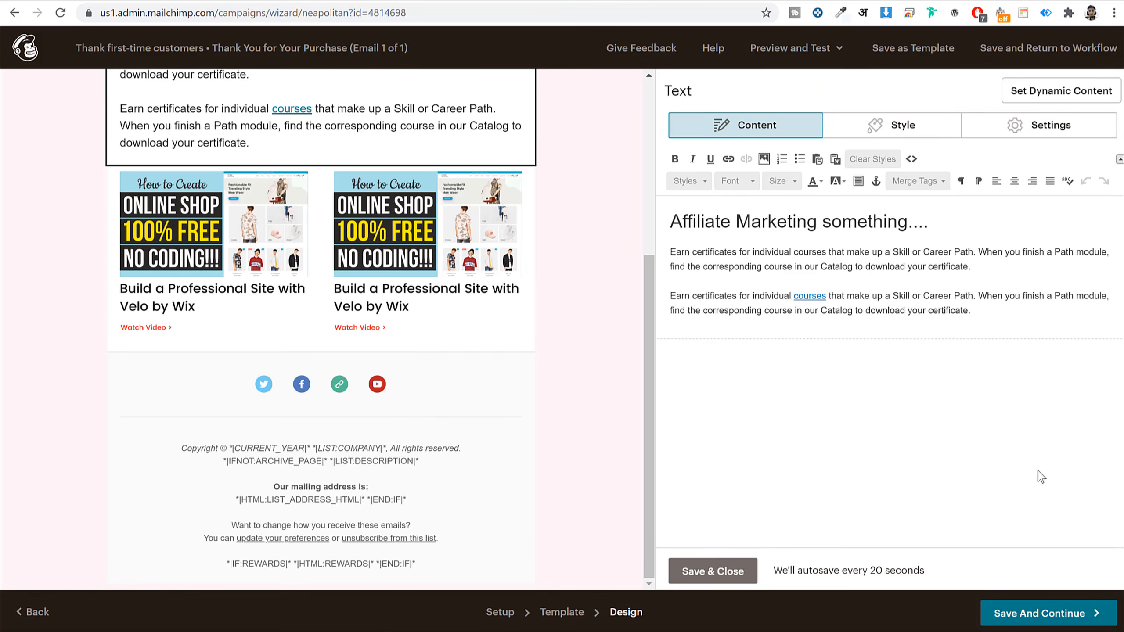
pyautogui.click(1043, 616)
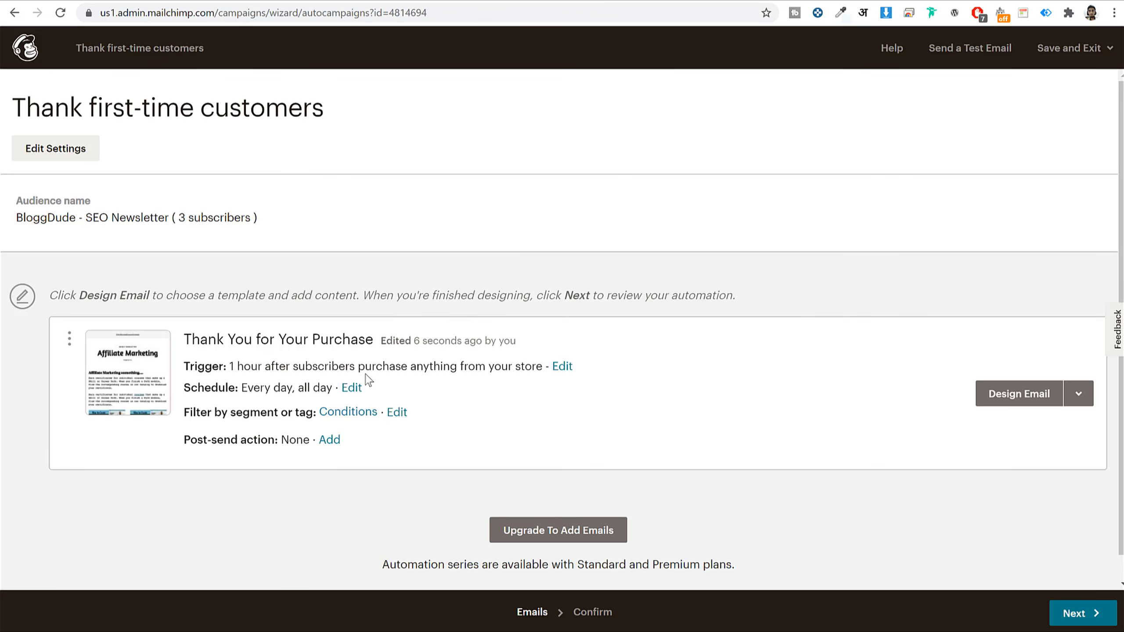
pyautogui.click(1019, 401)
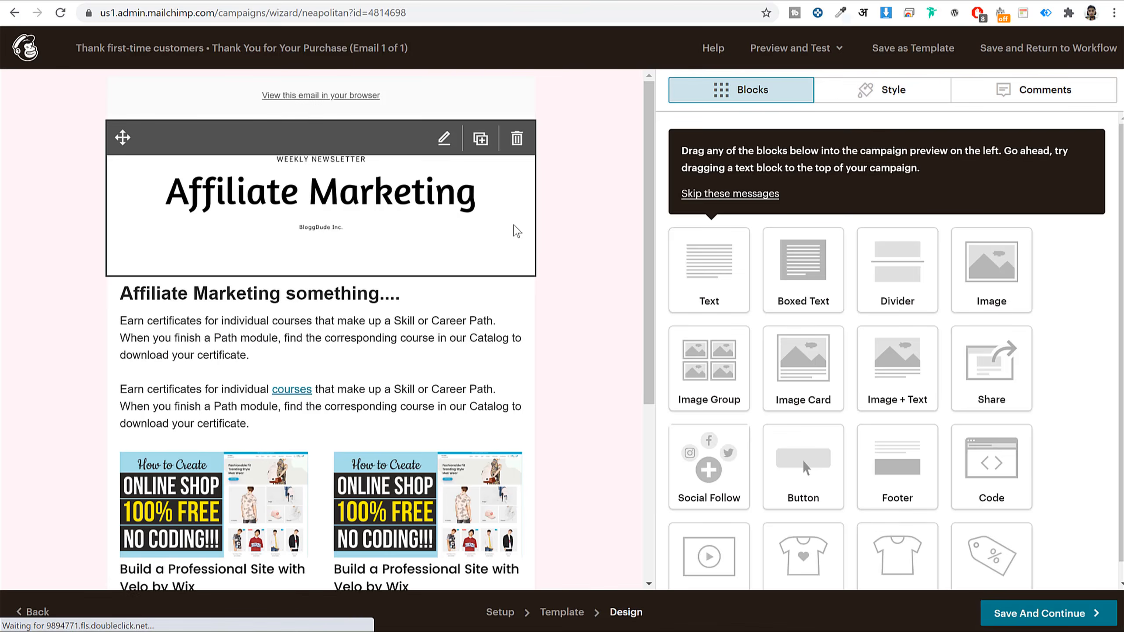
pyautogui.scroll(-5, 515, 250)
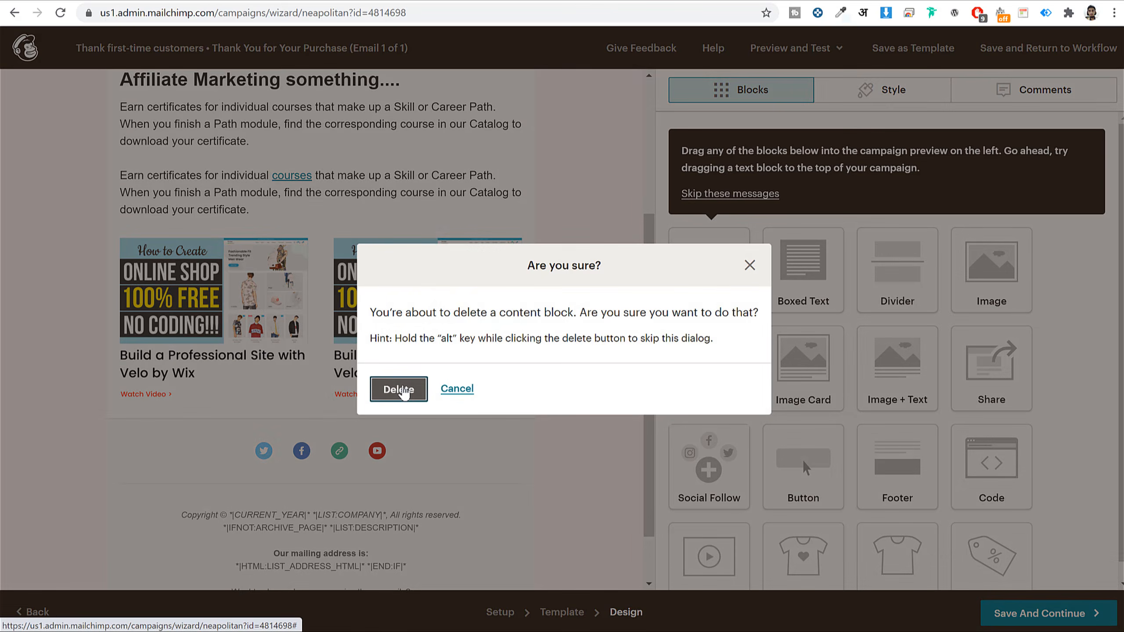
# - Delete the two-image product block and retitle the heading 'Thank you for your Purchase :)'
pyautogui.click(398, 389)
pyautogui.click(432, 300)
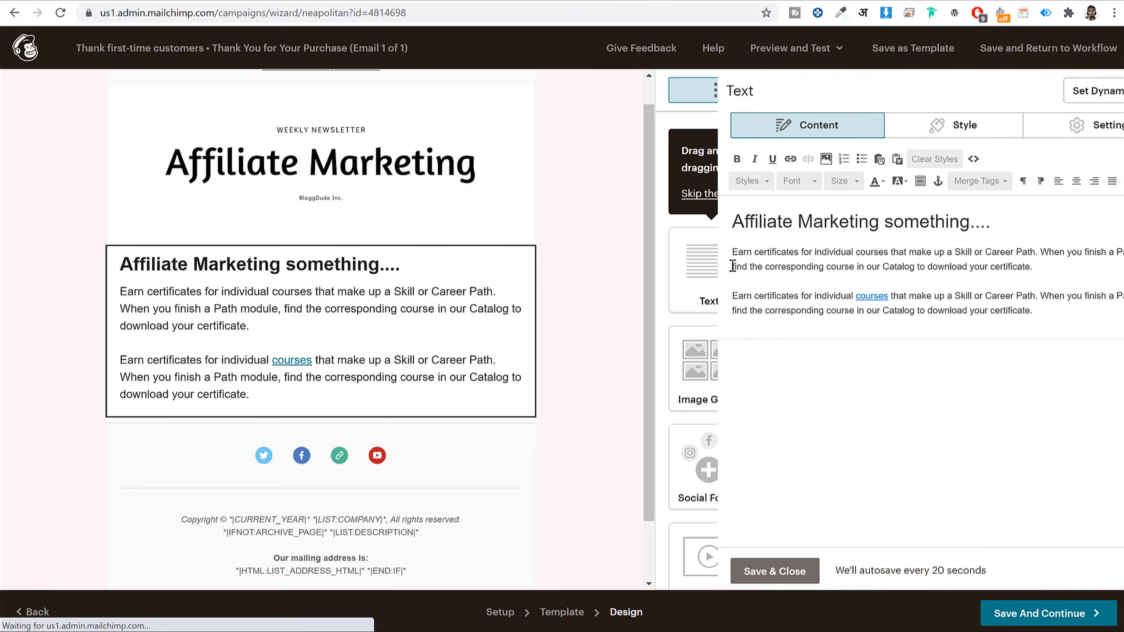
pyautogui.moveTo(671, 221); pyautogui.dragTo(930, 224)
pyautogui.write('Th')
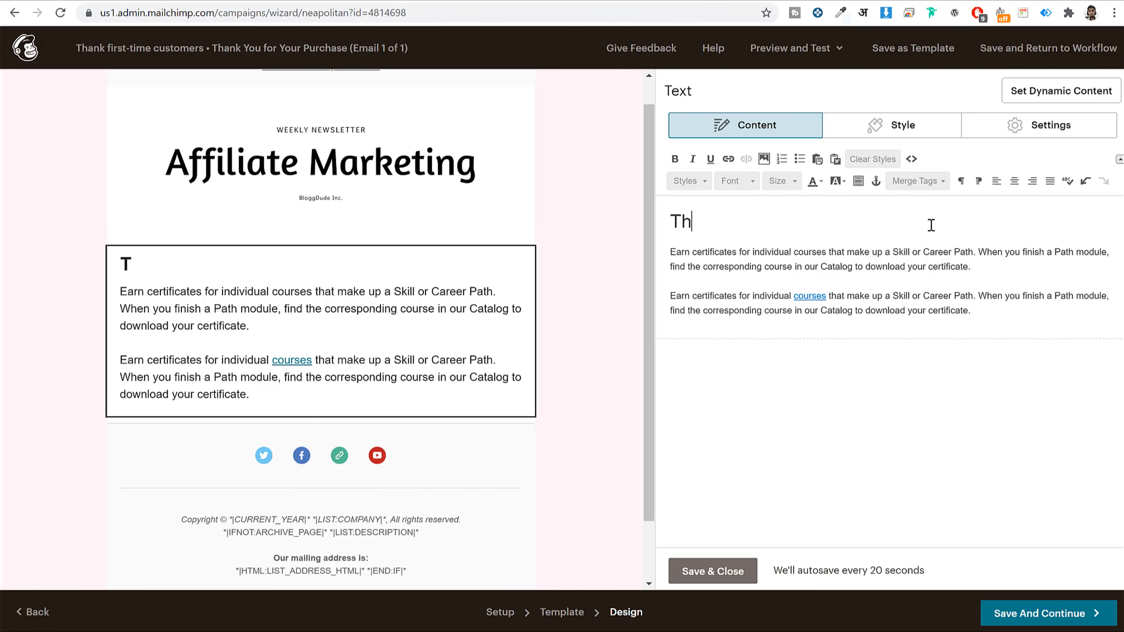
pyautogui.write('ank y')
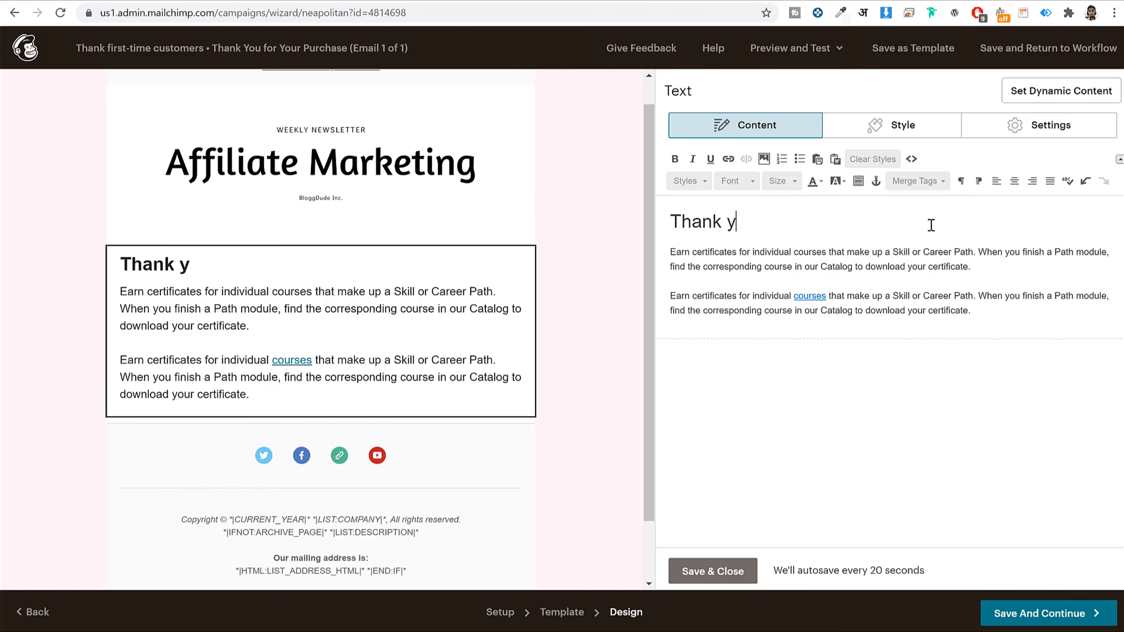
pyautogui.write('ou for your Purchase :')
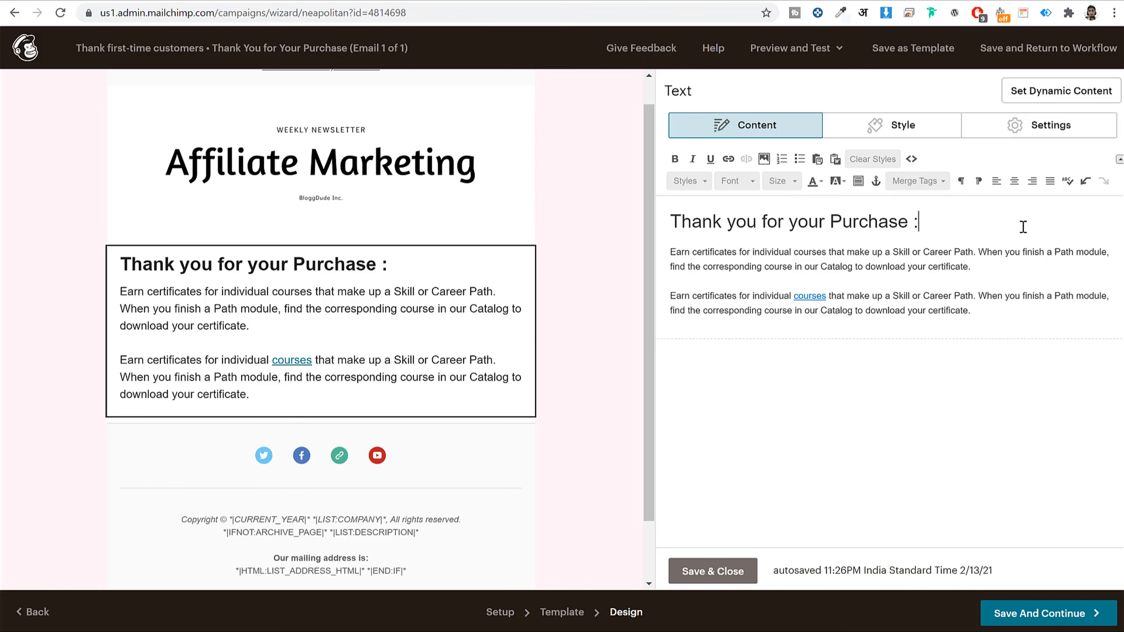
pyautogui.write(')')
pyautogui.moveTo(670, 251); pyautogui.dragTo(1002, 306)
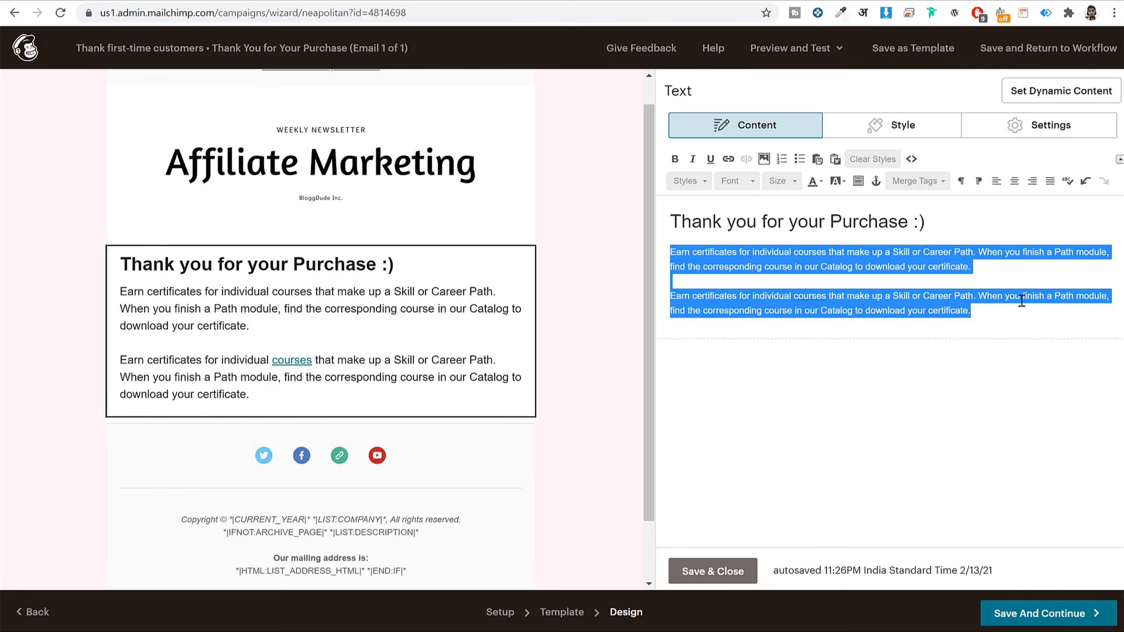
pyautogui.click(1024, 489)
pyautogui.click(730, 573)
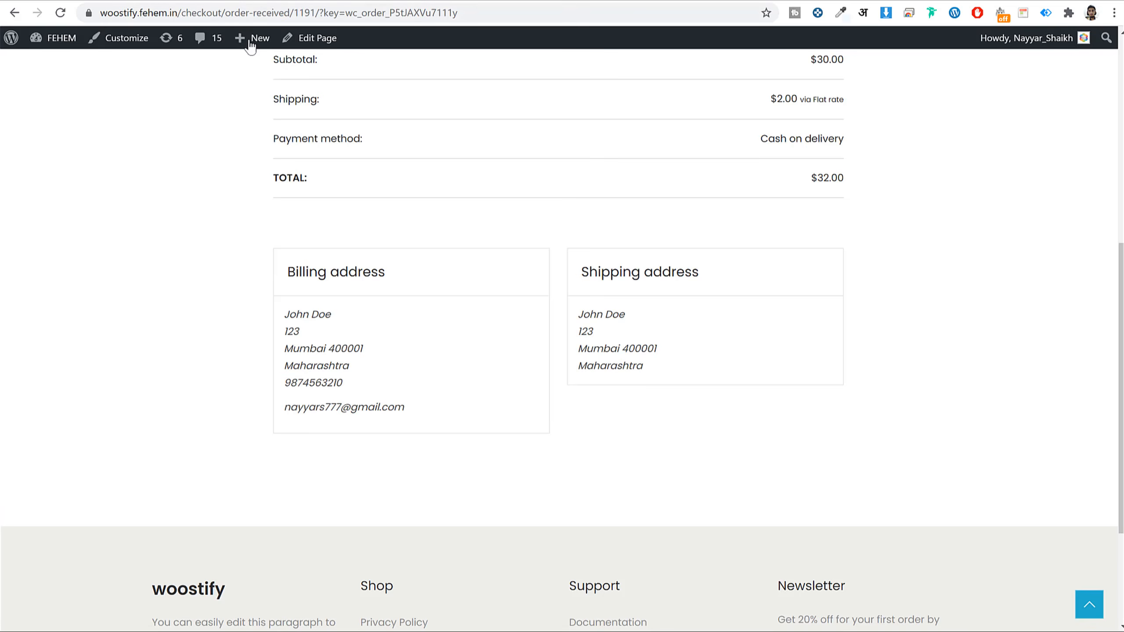
# - From the admin dashboard, go to WooCommerce Coupons and start creating the first coupon
pyautogui.click(64, 44)
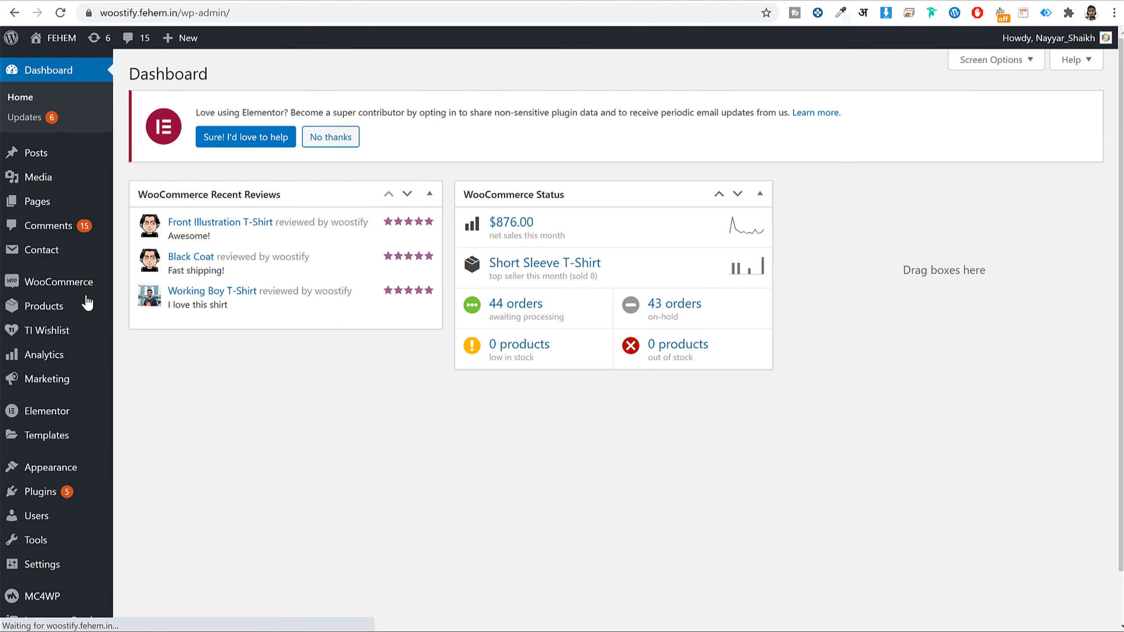
pyautogui.moveTo(63, 281)
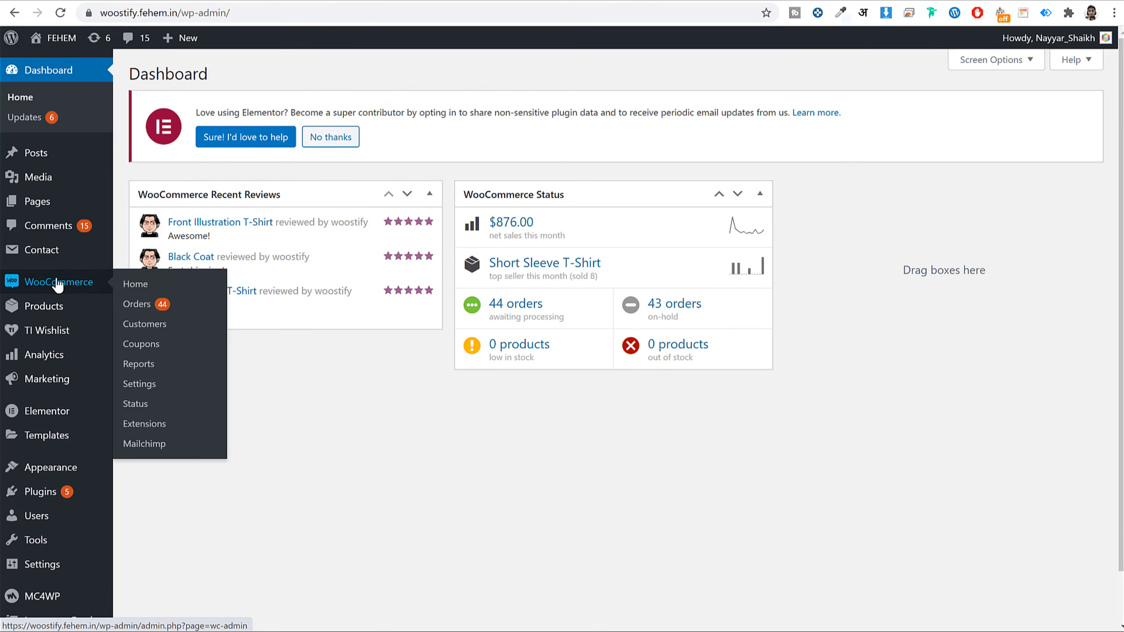
pyautogui.click(144, 350)
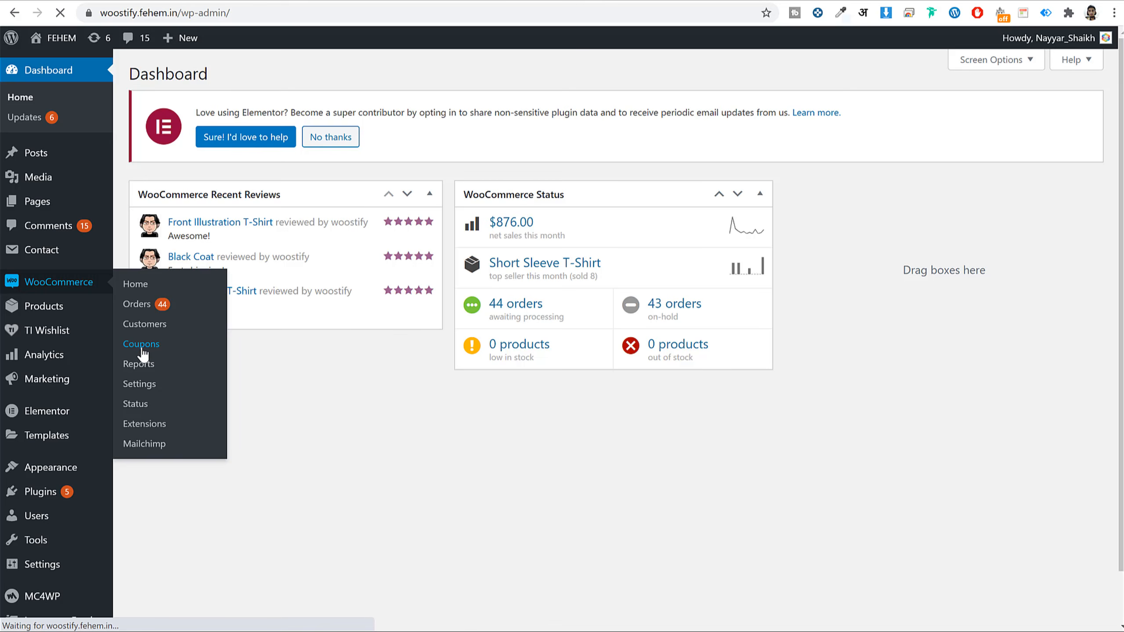
pyautogui.scroll(-3, 837, 253)
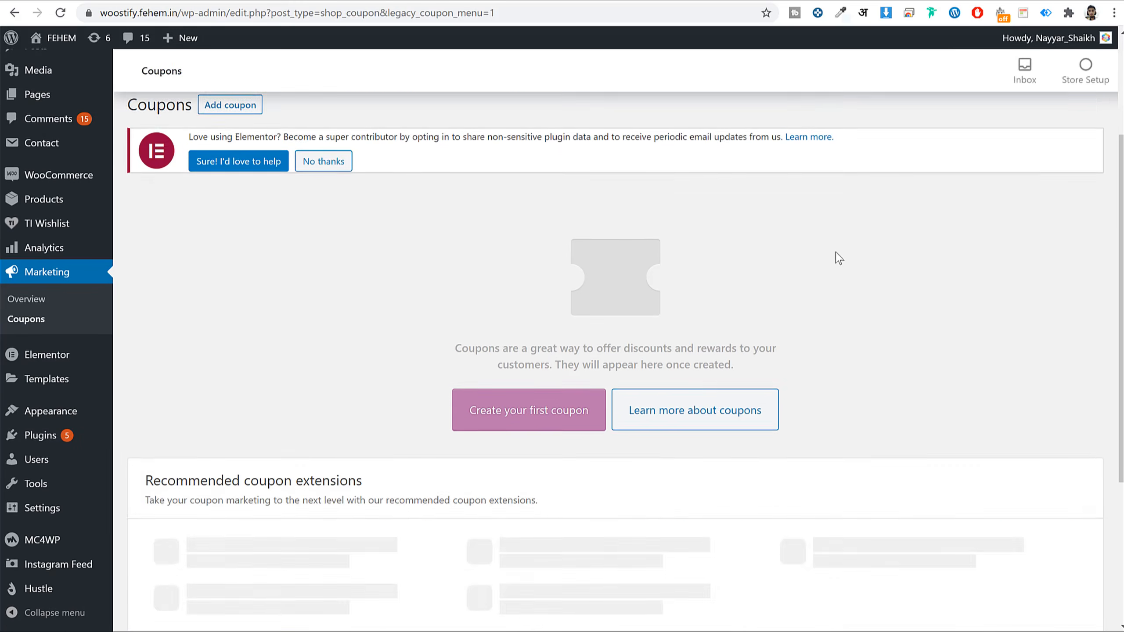
pyautogui.scroll(-1, 837, 257)
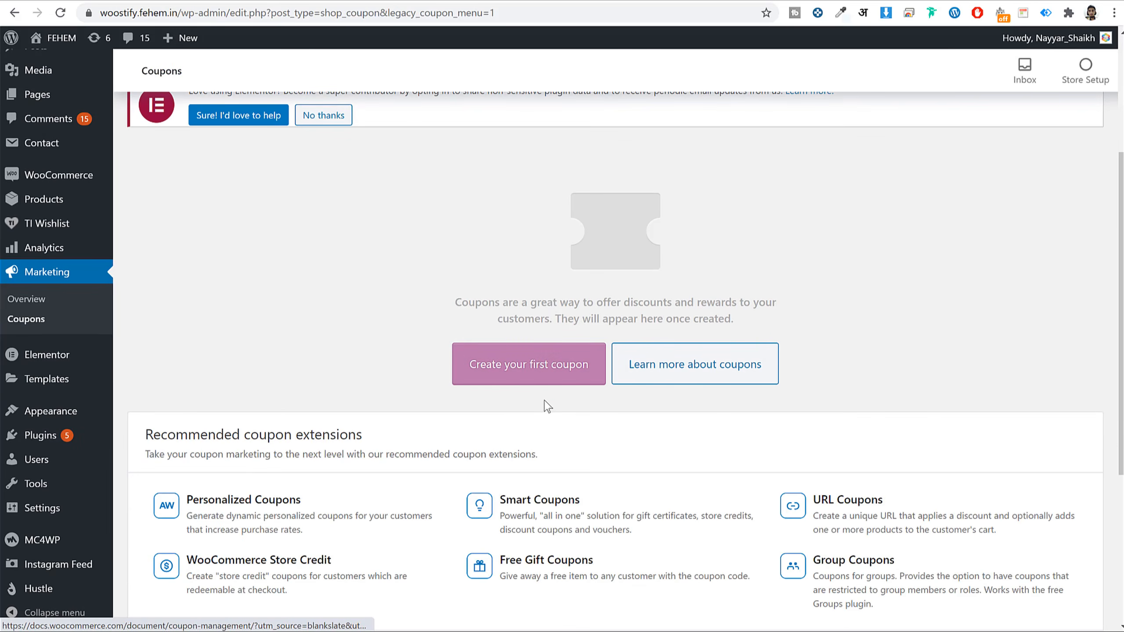
pyautogui.click(536, 367)
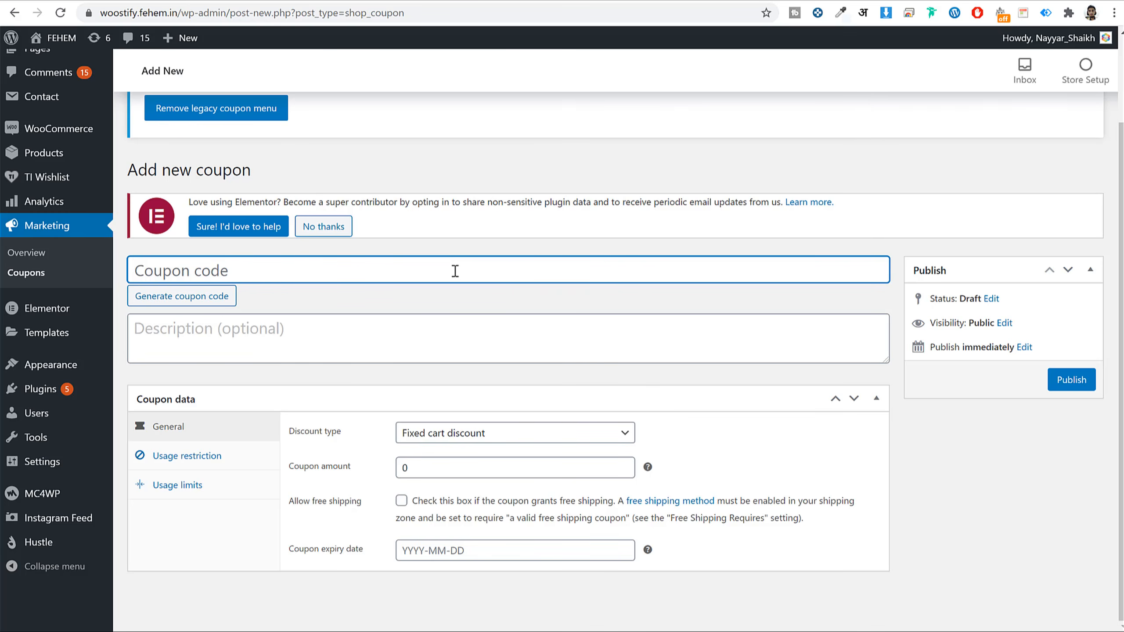
# - Enter coupon code FIRSTPURCHASE as a 10 percent percentage discount with no expiry date
pyautogui.write('FIRSTPURCHASE')
pyautogui.hotkey('ctrl', 'a')
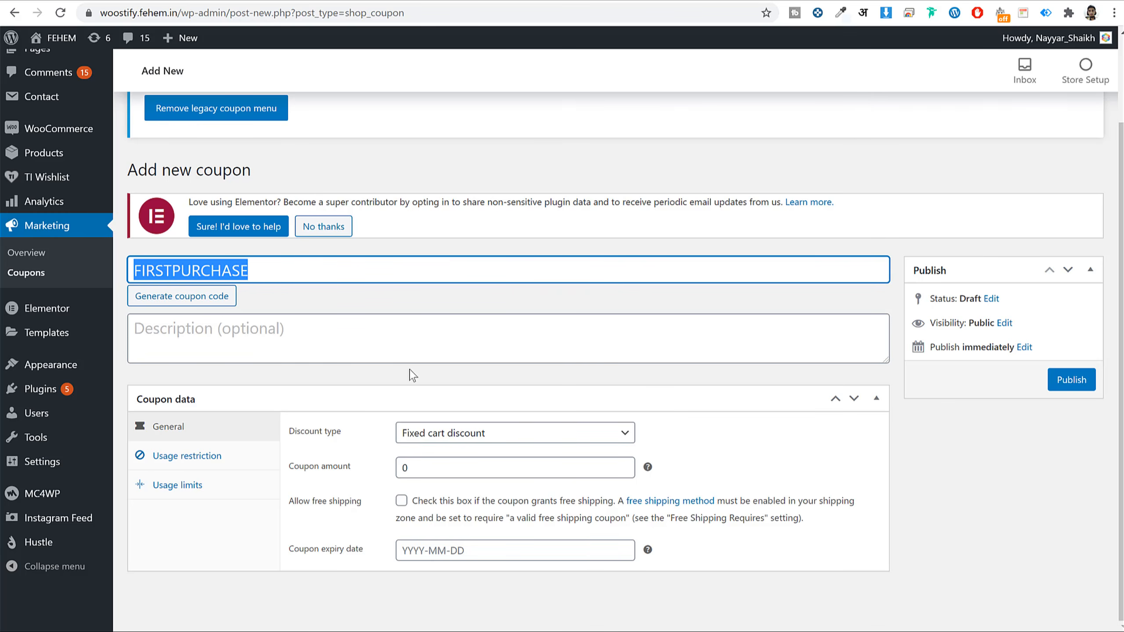
pyautogui.click(533, 436)
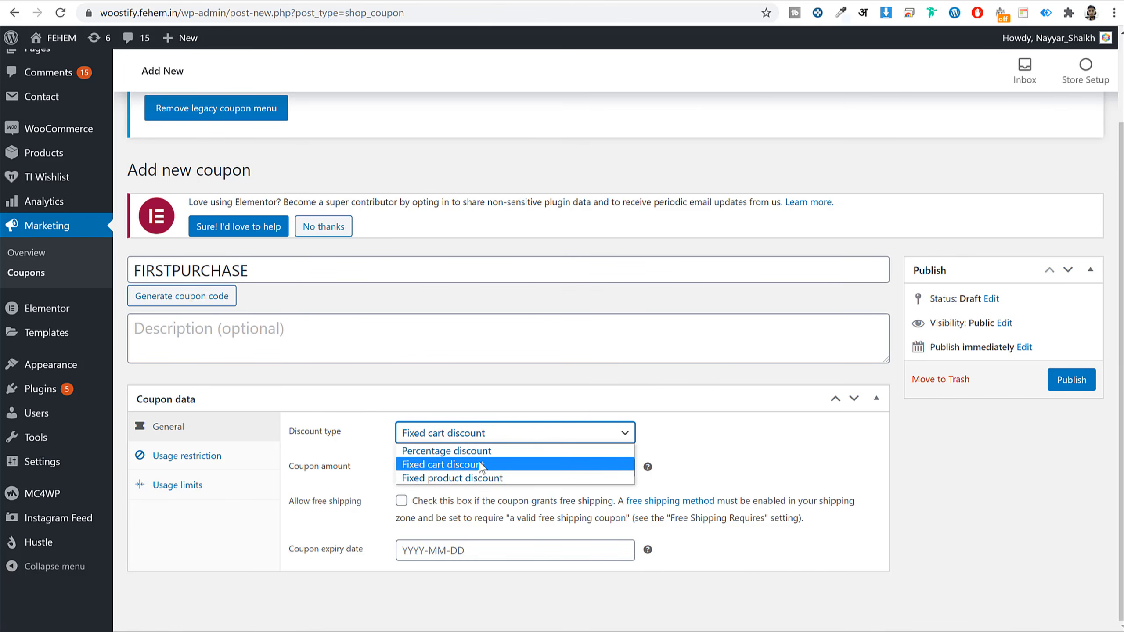
pyautogui.click(456, 451)
pyautogui.doubleClick(431, 467)
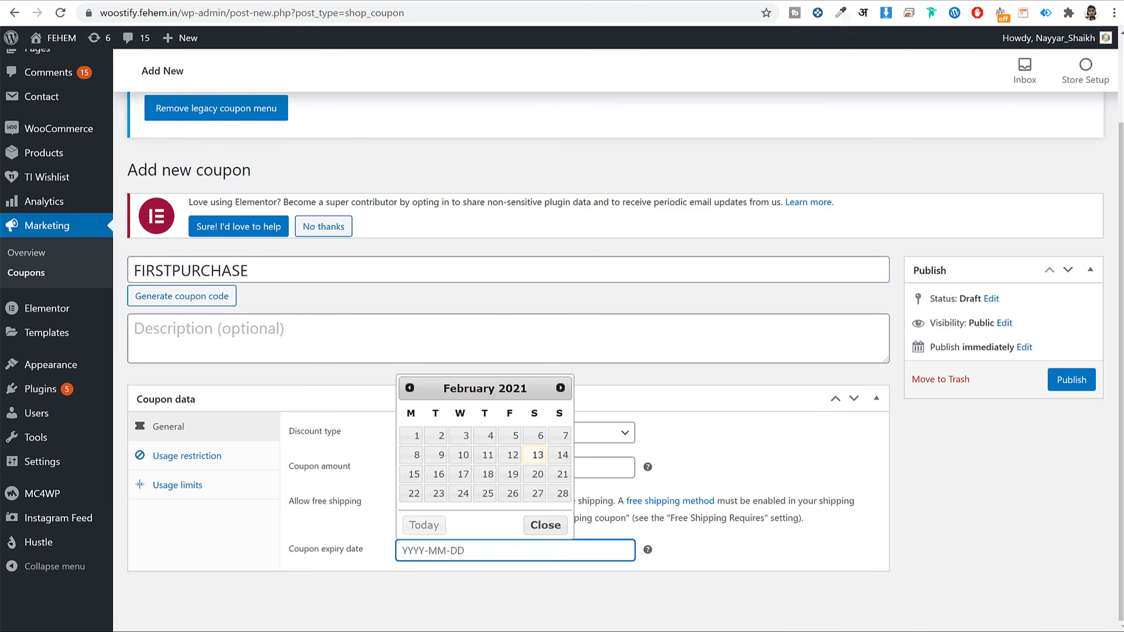
pyautogui.click(624, 567)
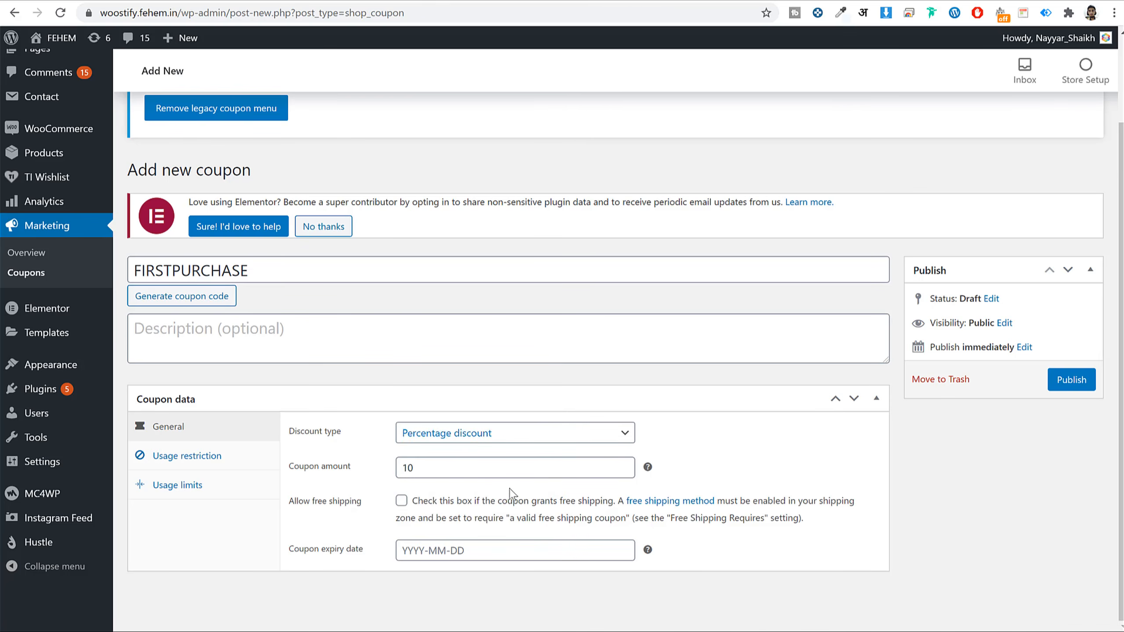
# - Review usage restrictions, leaving individual use and exclude sale items both unchecked
pyautogui.click(186, 456)
pyautogui.scroll(-5, 418, 328)
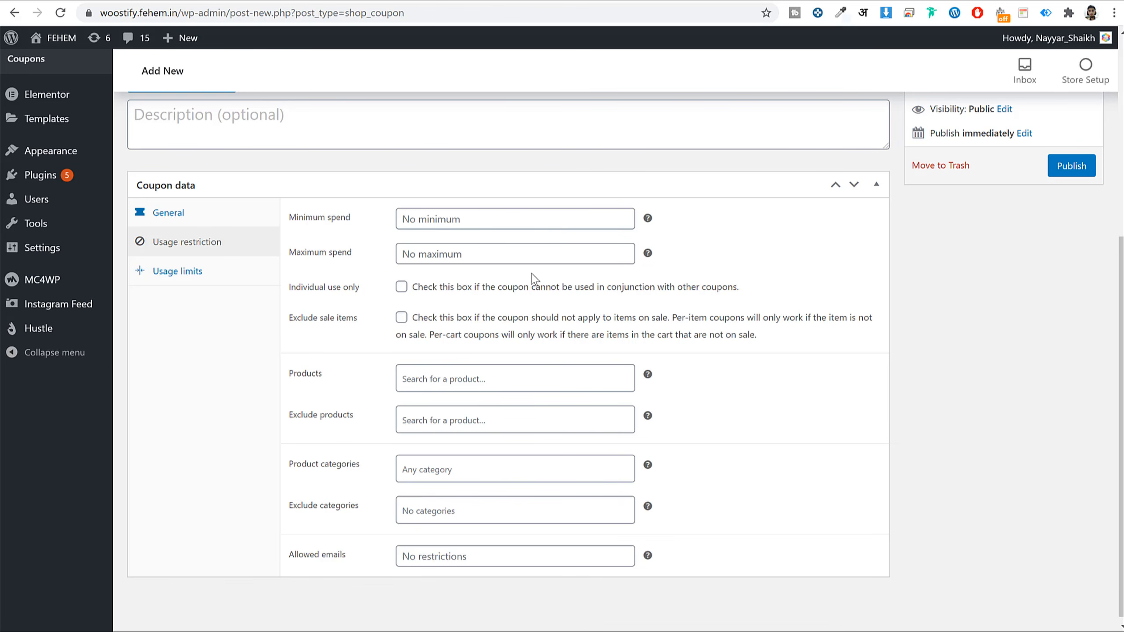
pyautogui.click(401, 287)
pyautogui.click(407, 285)
pyautogui.click(402, 318)
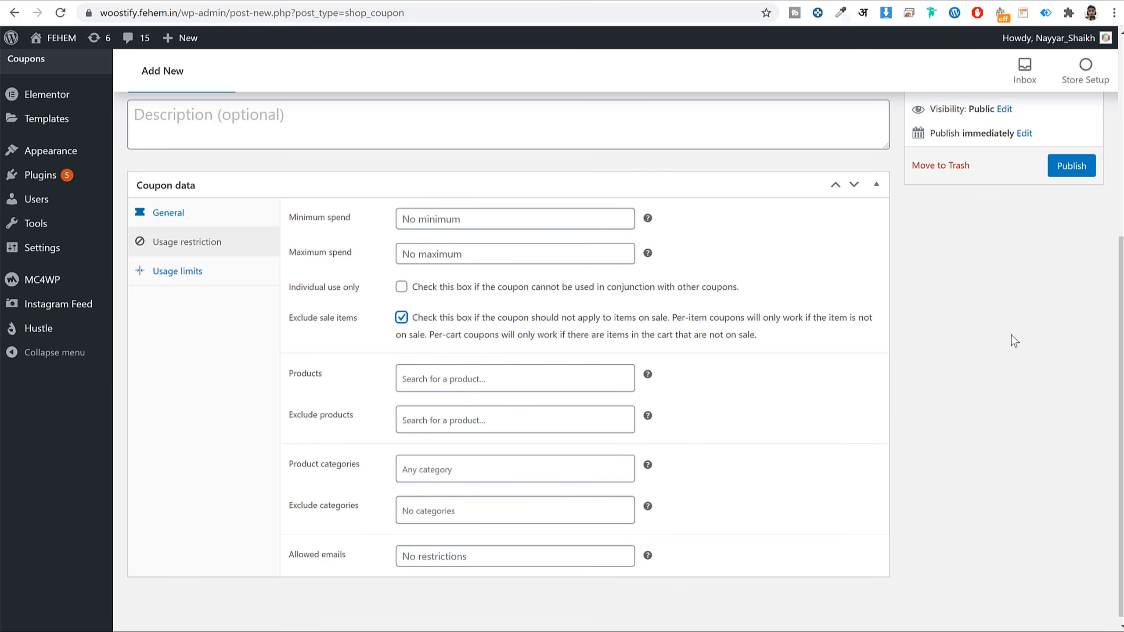
pyautogui.click(401, 318)
pyautogui.click(401, 317)
pyautogui.click(401, 317)
# - Limit the coupon to 1 use per user and publish it
pyautogui.click(207, 278)
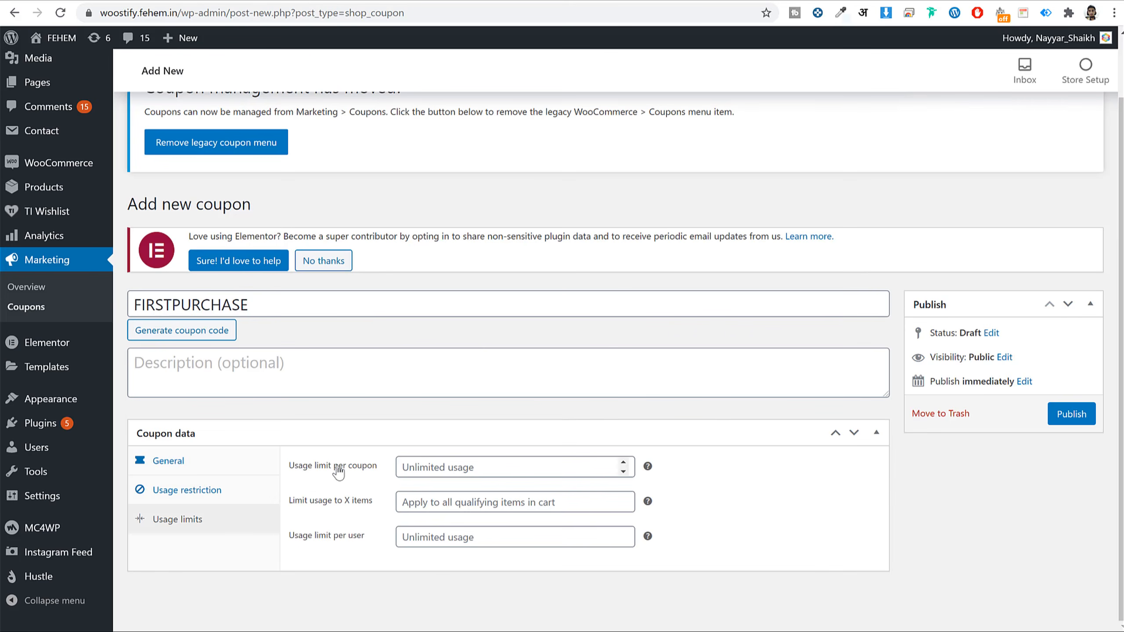
pyautogui.click(444, 535)
pyautogui.write('1')
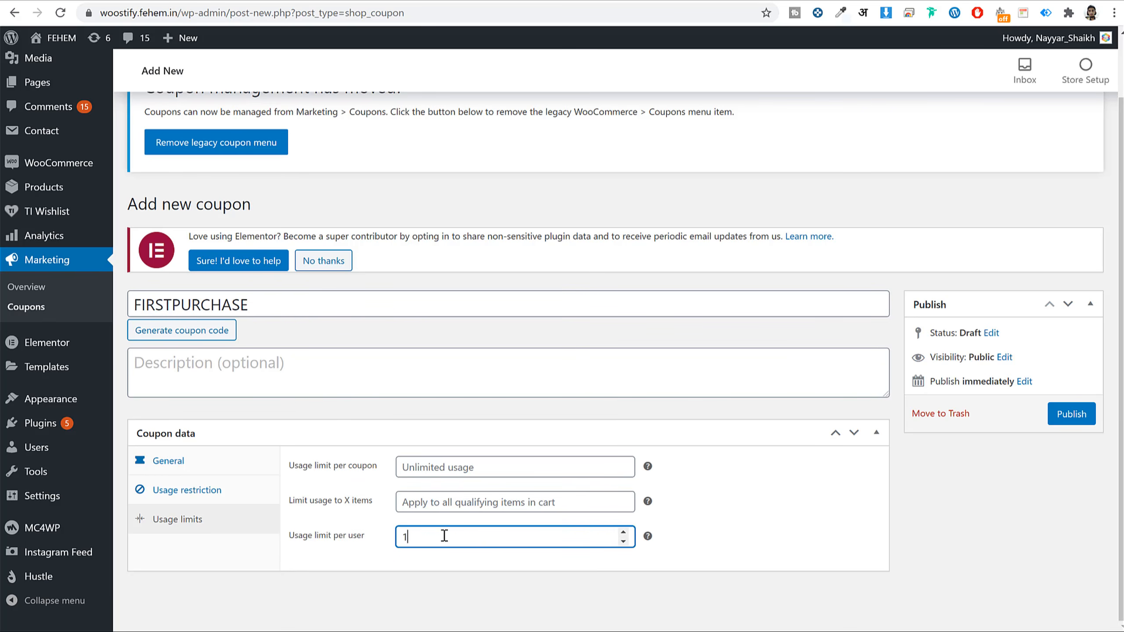
pyautogui.click(1074, 429)
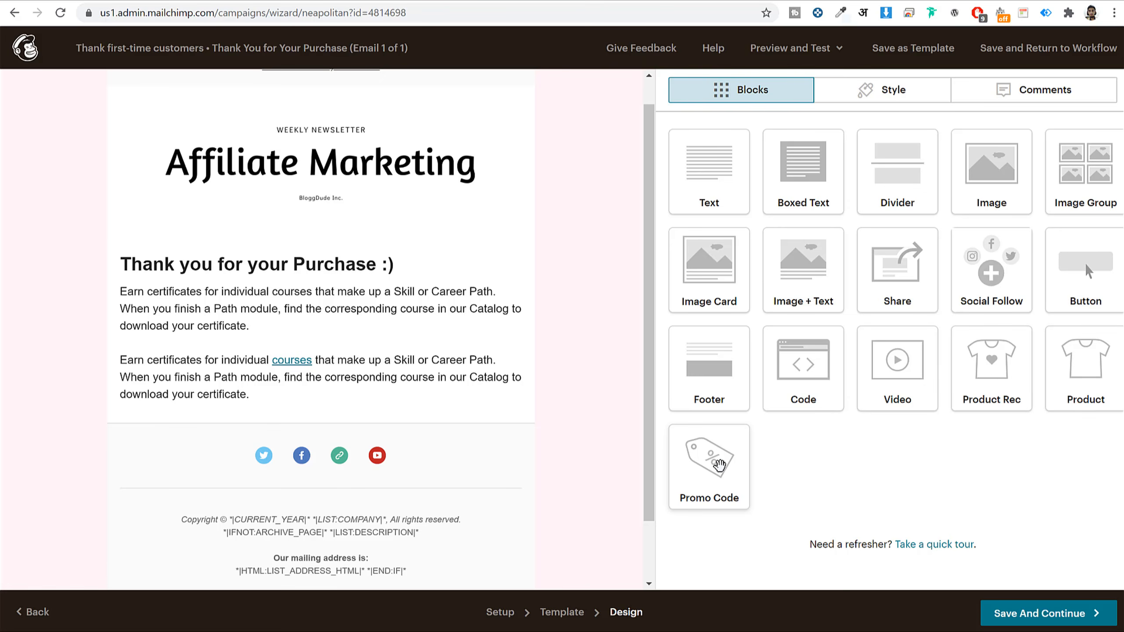
# - Insert a Promo Code block below the body text and select the firstpurchase code
pyautogui.moveTo(719, 464); pyautogui.dragTo(278, 404)
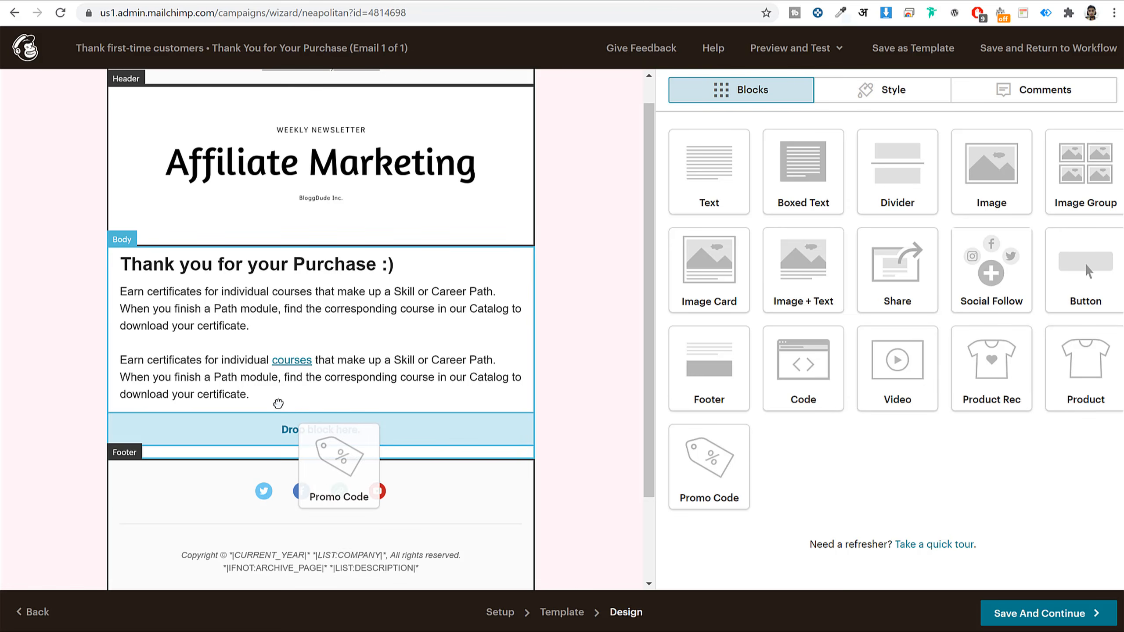
pyautogui.moveTo(395, 436); pyautogui.dragTo(464, 397)
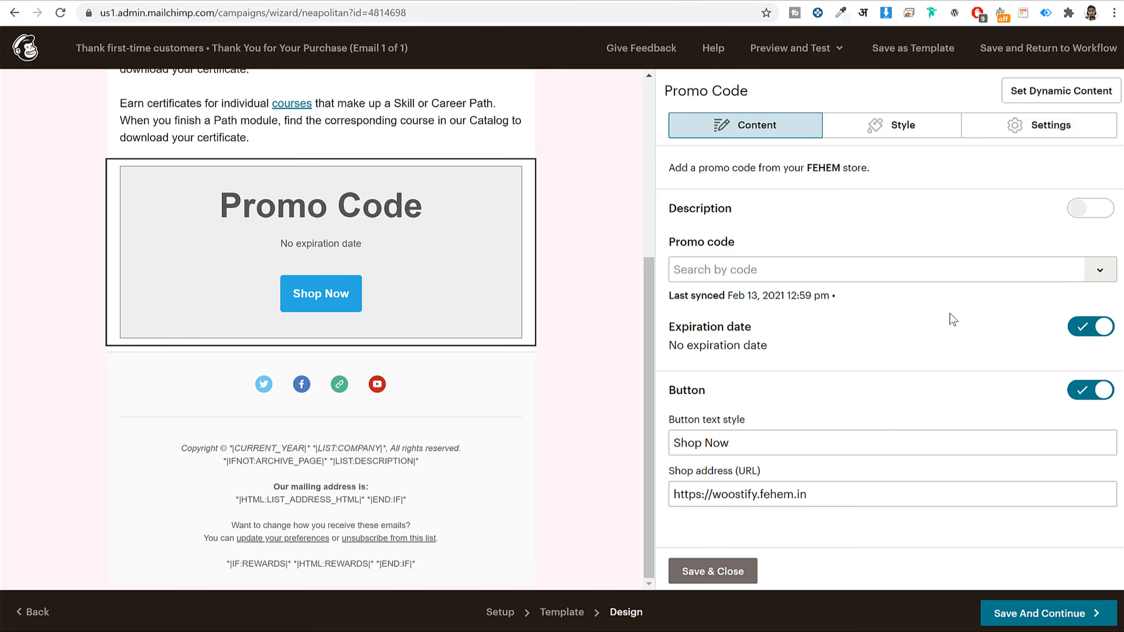
pyautogui.click(1100, 271)
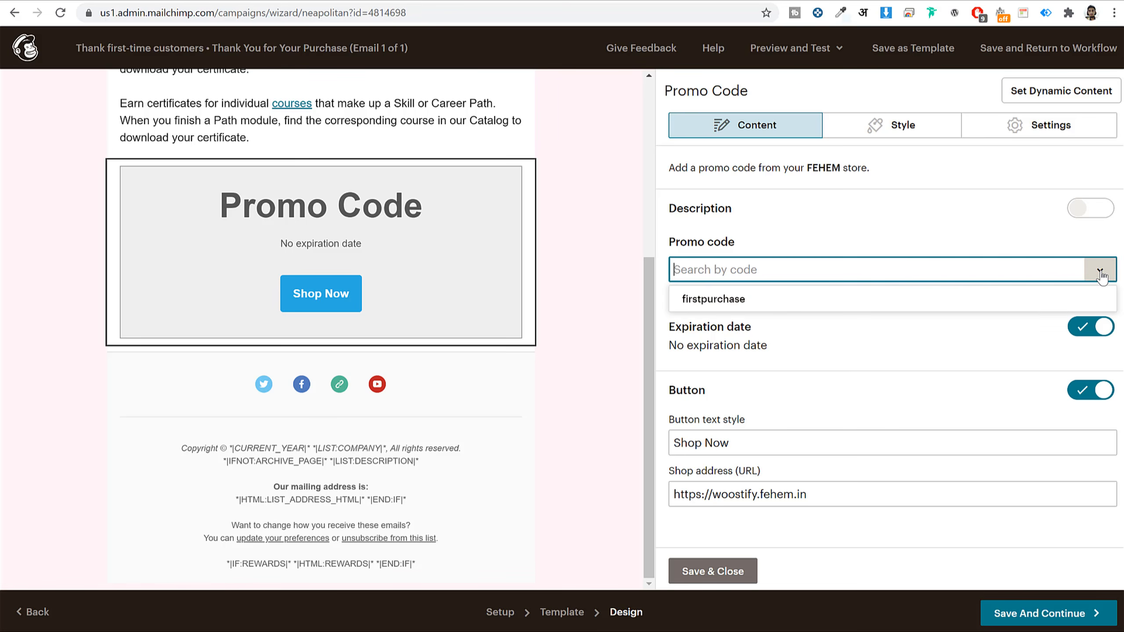
pyautogui.click(722, 300)
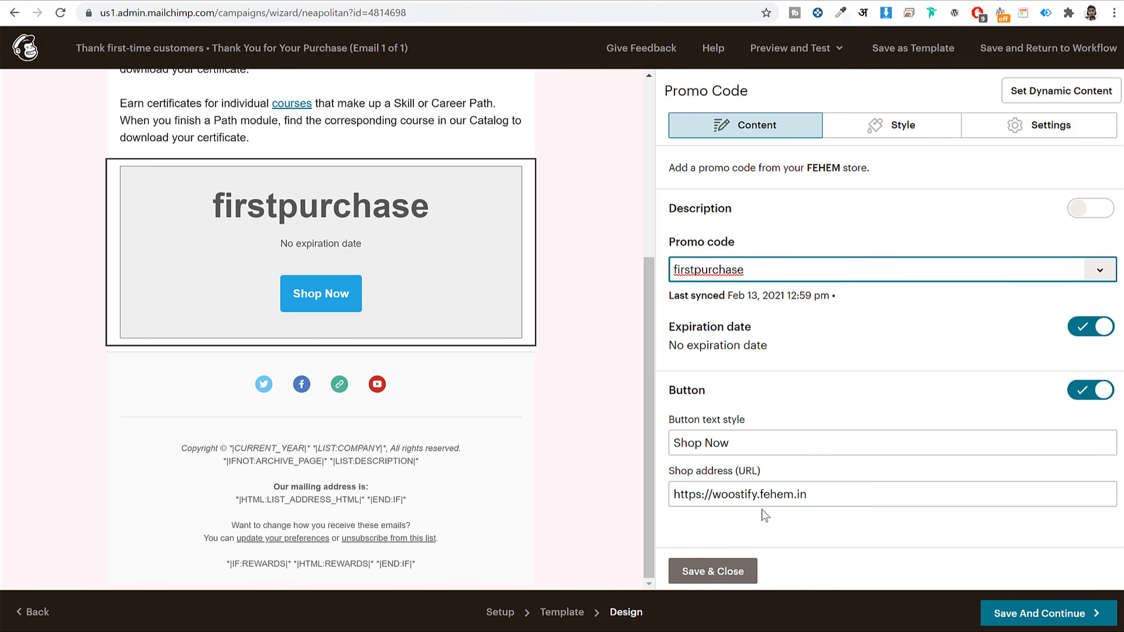
# - Give the promo block a pale pink #ffe9e3 background
pyautogui.click(938, 125)
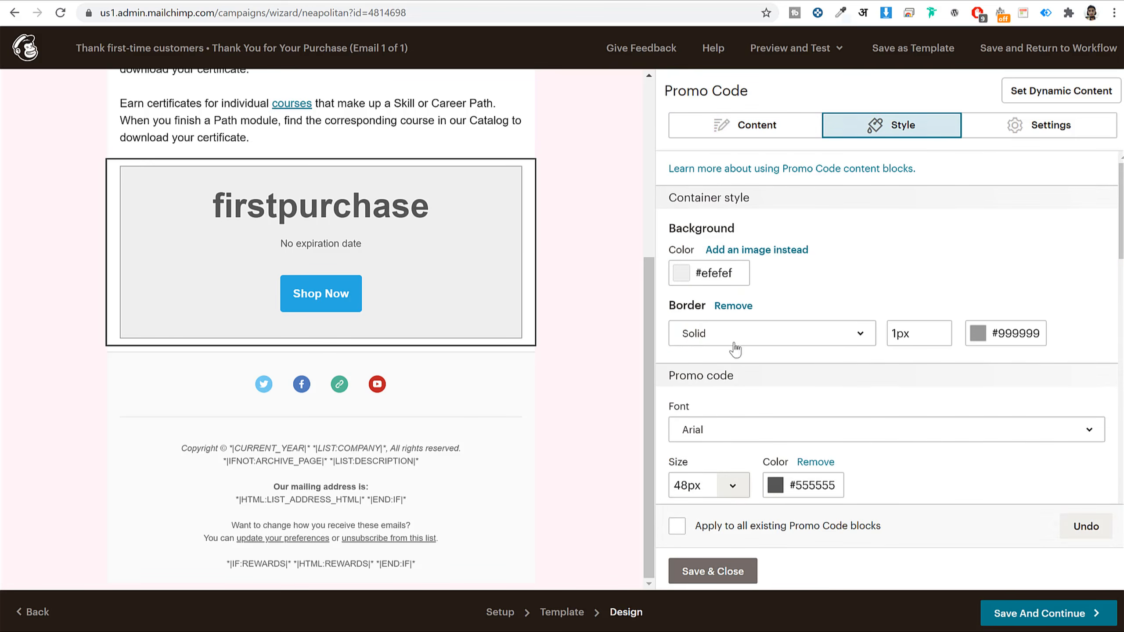
pyautogui.click(727, 271)
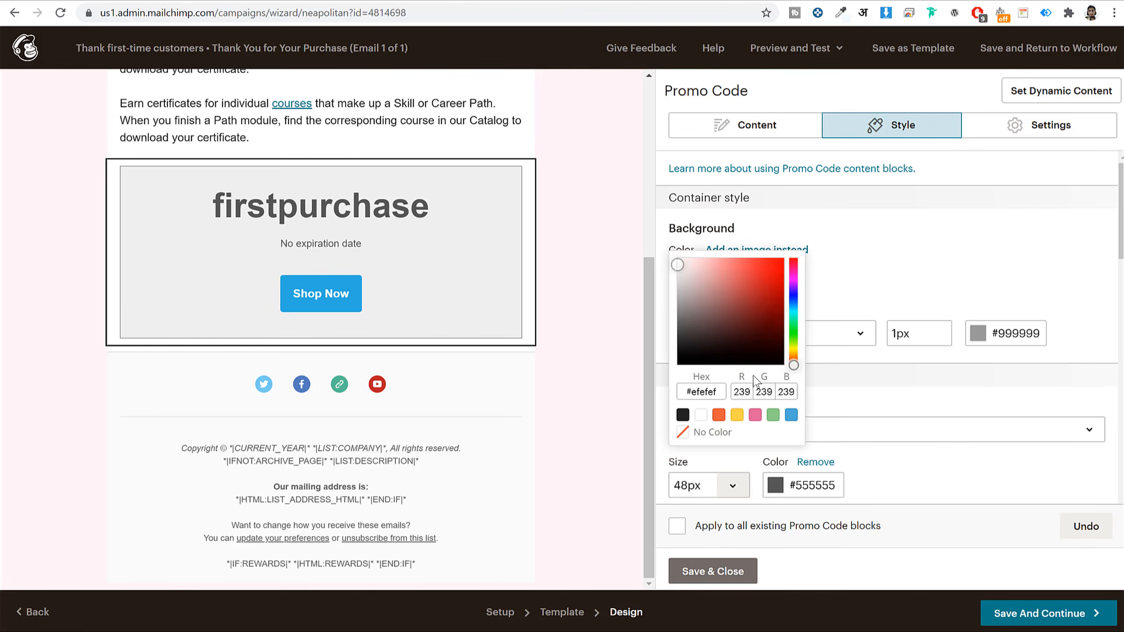
pyautogui.click(718, 414)
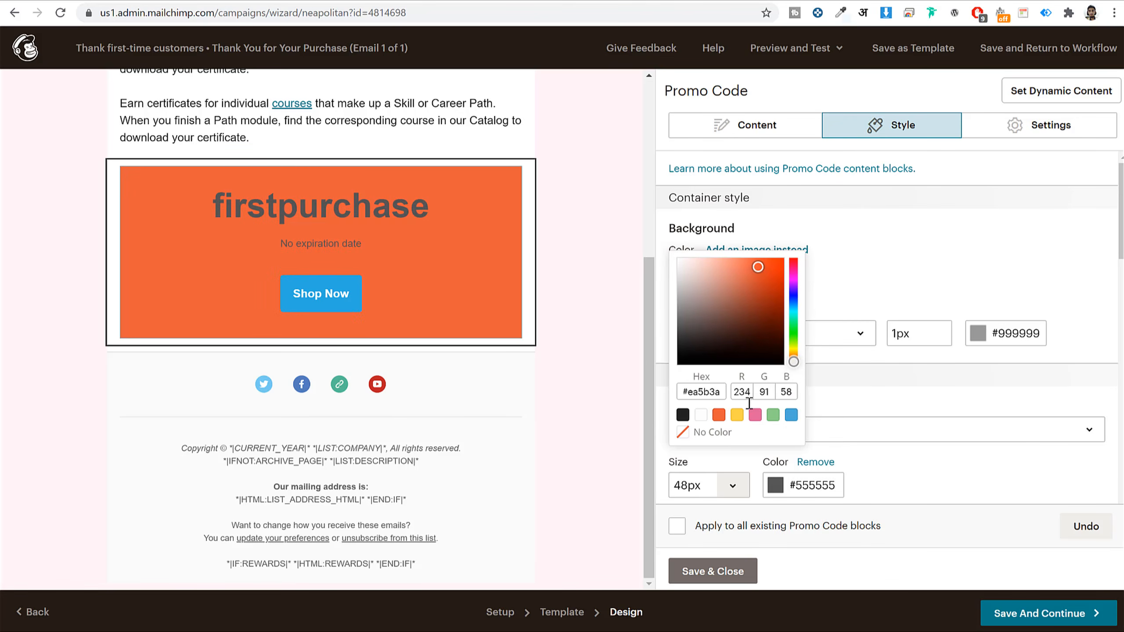
pyautogui.moveTo(761, 294)
pyautogui.mouseDown()
pyautogui.moveTo(747, 263)
pyautogui.moveTo(690, 243)
pyautogui.mouseUp()
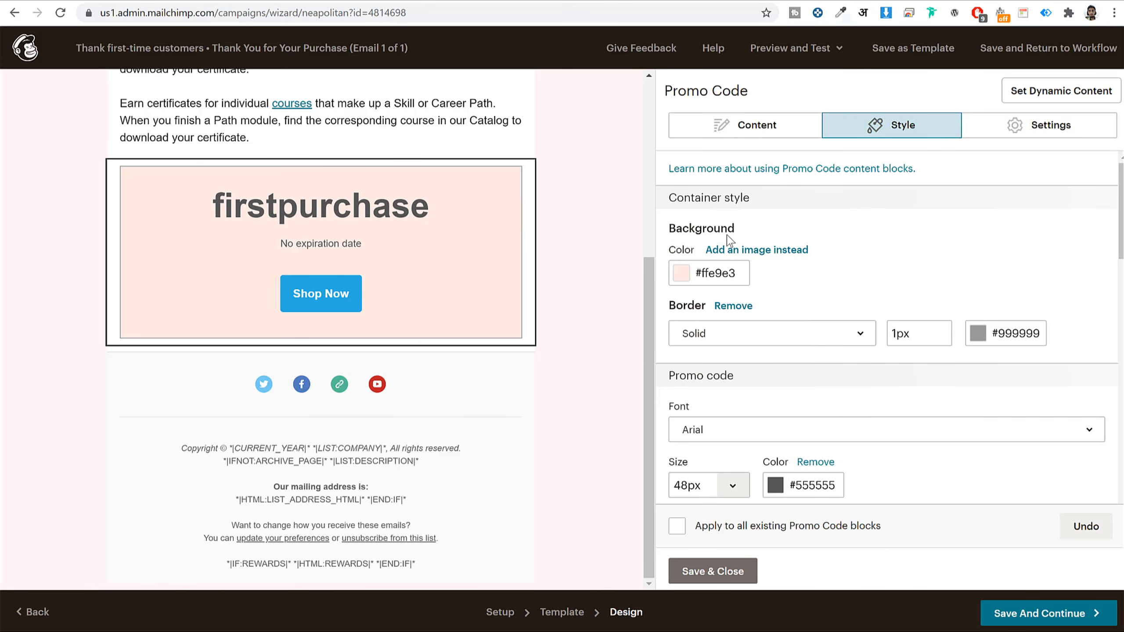
pyautogui.click(689, 243)
# - Set the promo code font to Lato
pyautogui.scroll(-3, 792, 352)
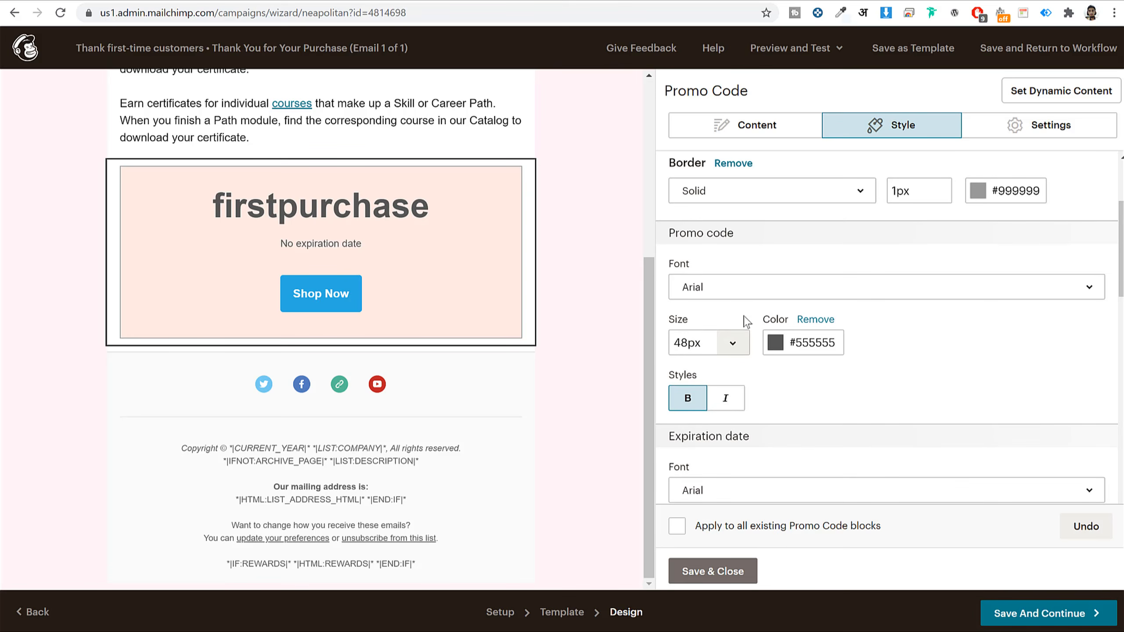
pyautogui.click(748, 296)
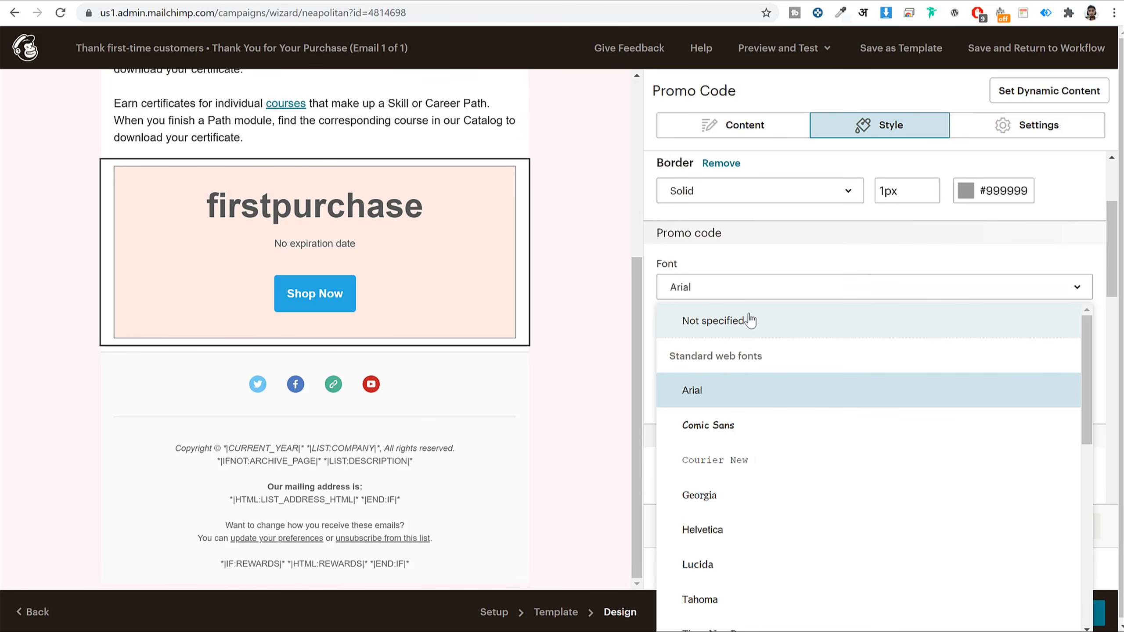
pyautogui.scroll(-6, 796, 429)
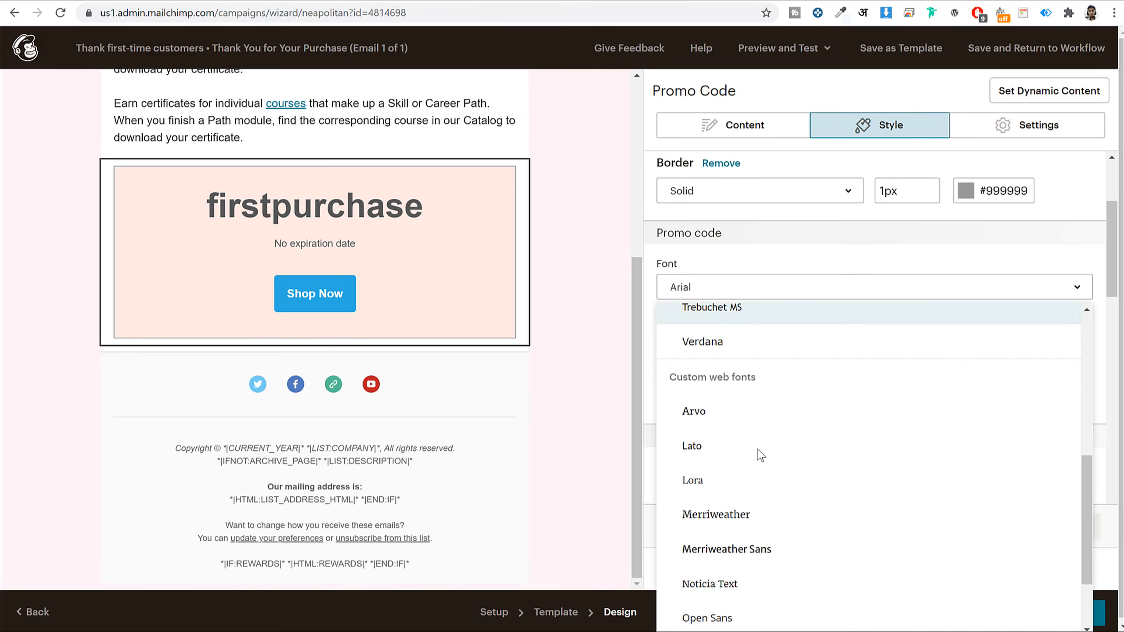
pyautogui.scroll(-3, 760, 455)
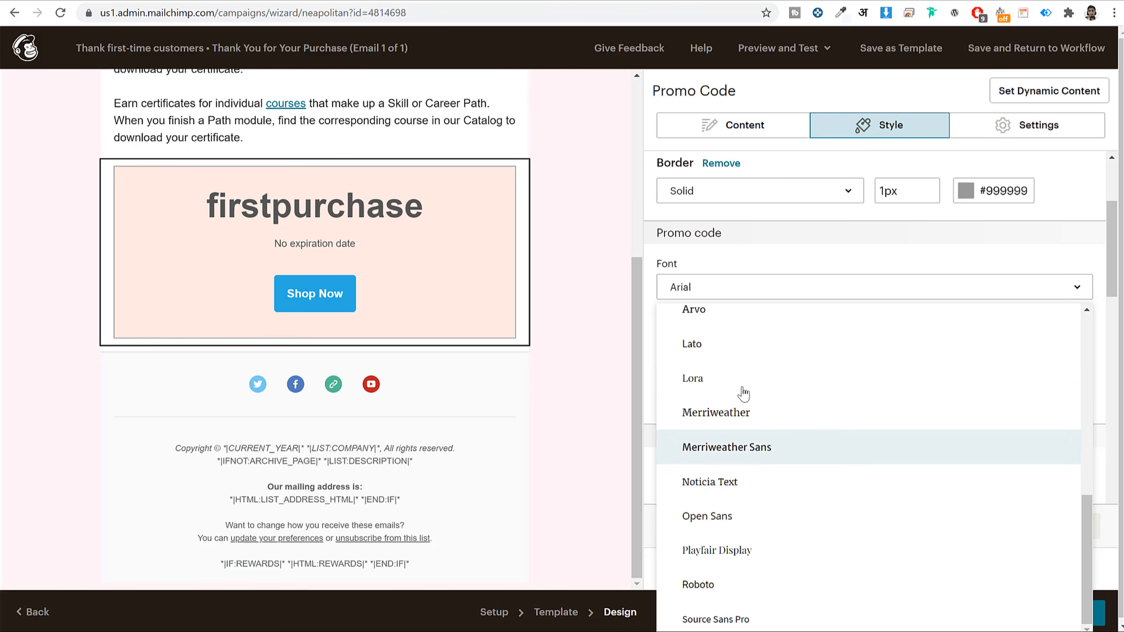
pyautogui.click(730, 345)
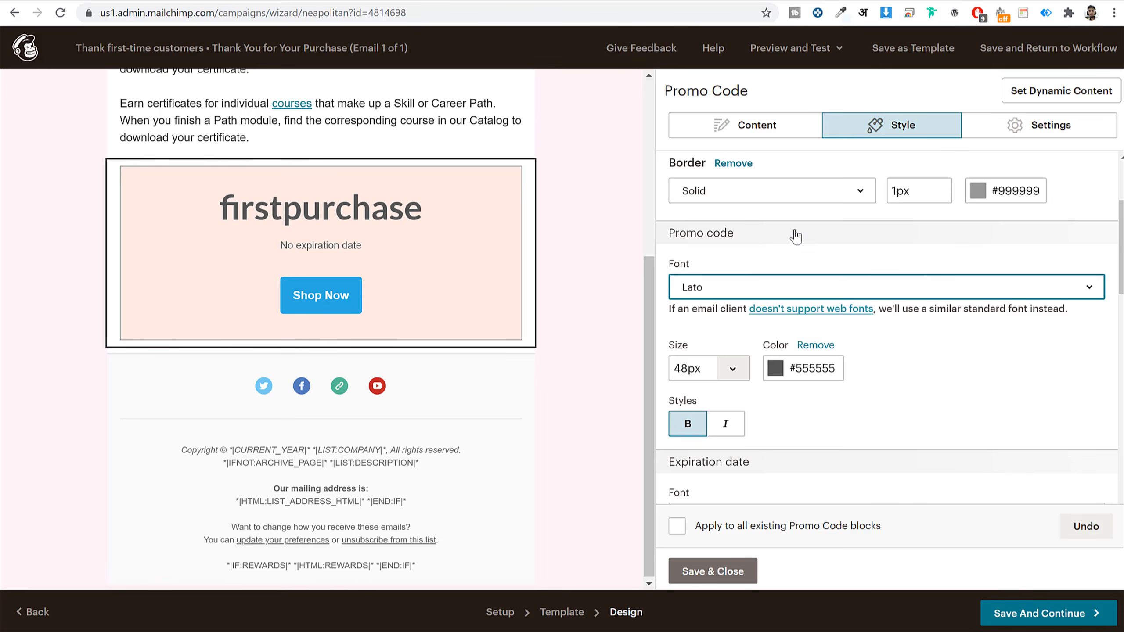
# - Make the Shop Now button background yellow #ffc403
pyautogui.scroll(2, 798, 376)
pyautogui.scroll(-10, 836, 329)
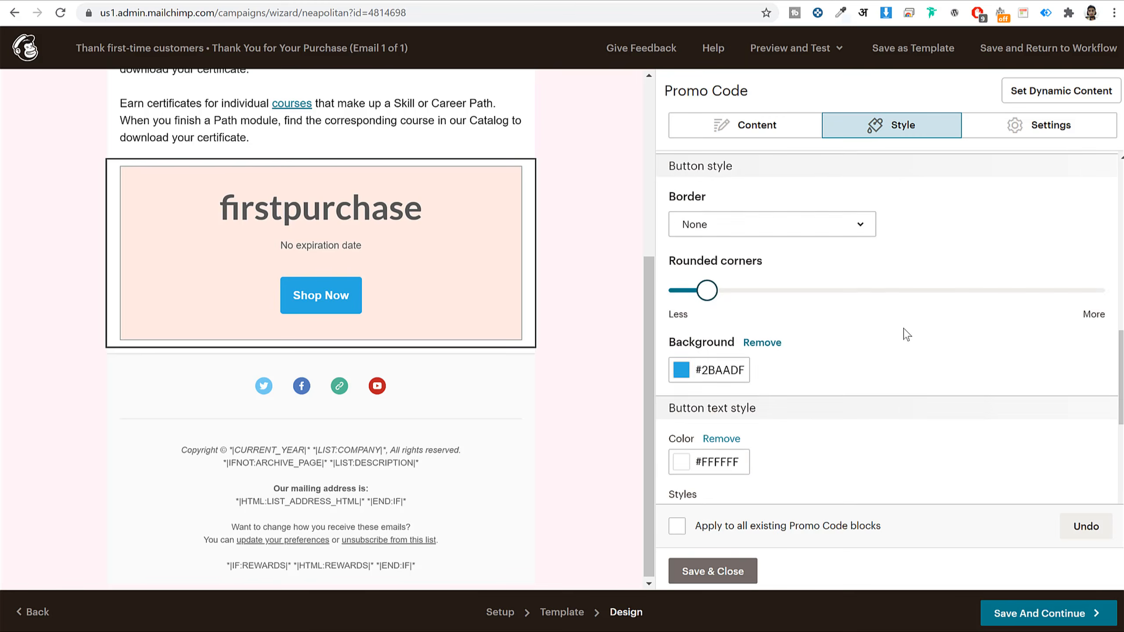
pyautogui.scroll(-3, 906, 335)
pyautogui.scroll(2, 842, 308)
pyautogui.click(722, 299)
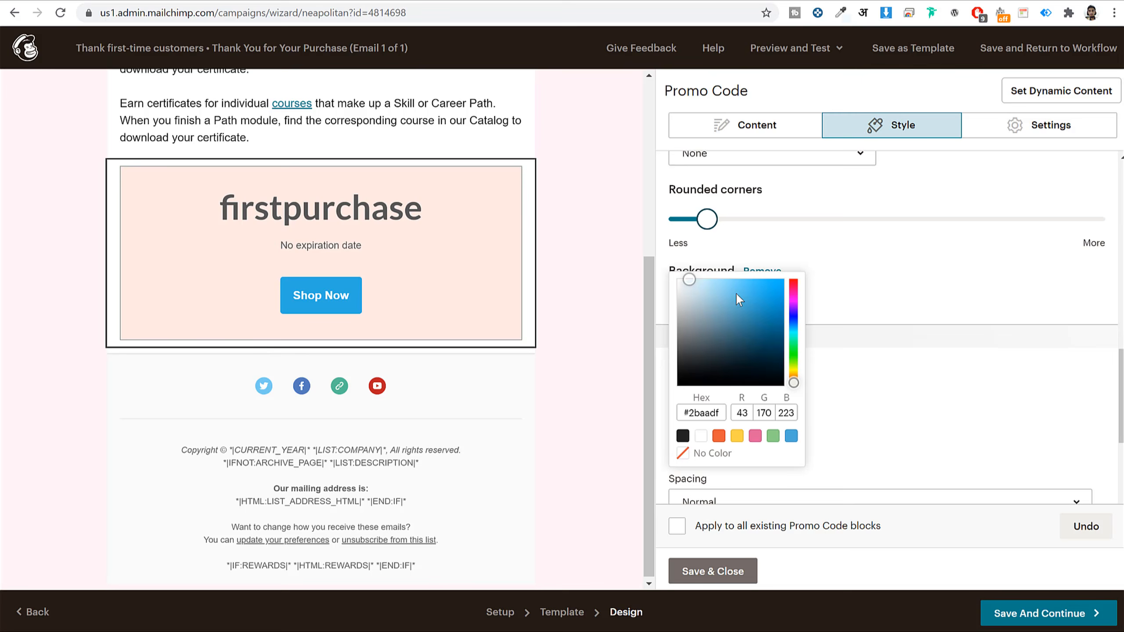
pyautogui.click(737, 436)
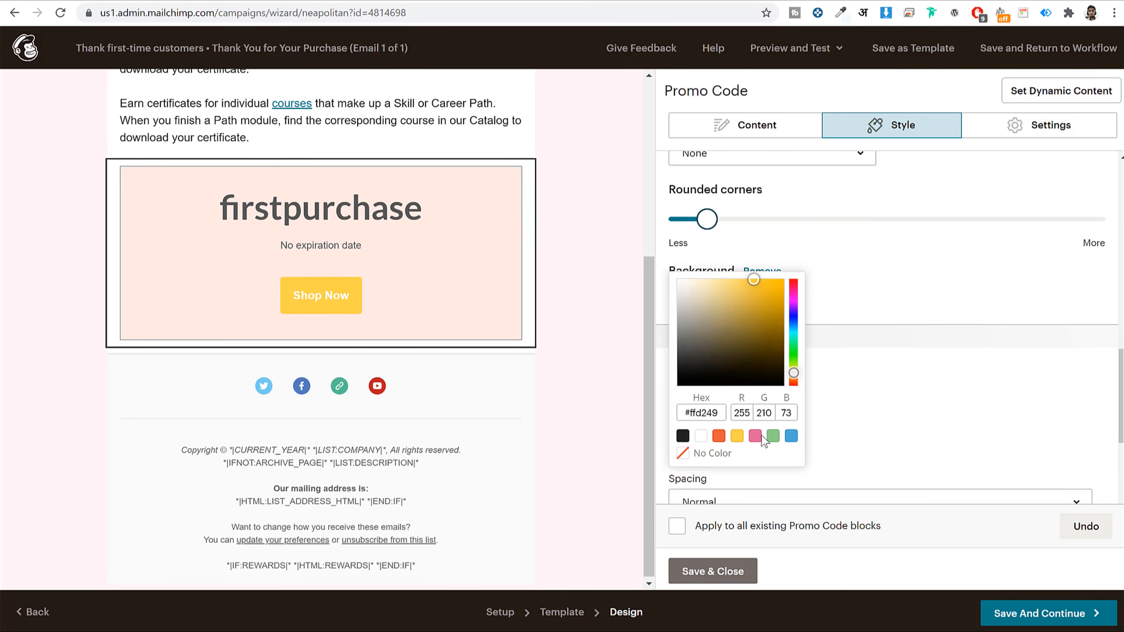
pyautogui.moveTo(754, 278); pyautogui.dragTo(782, 273)
pyautogui.click(919, 256)
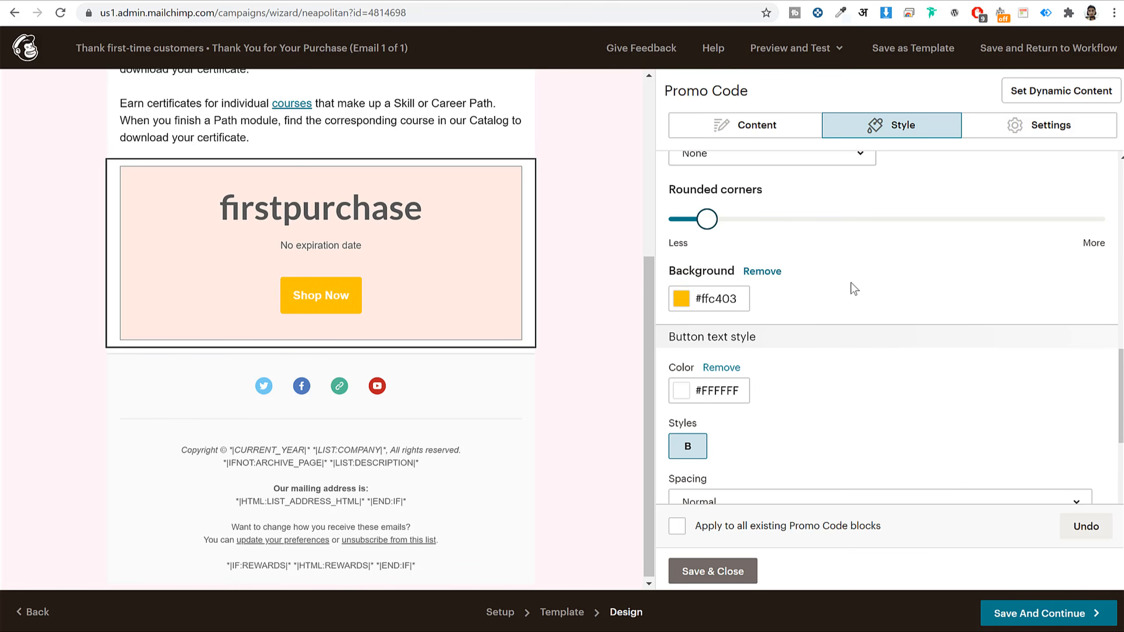
pyautogui.scroll(-5, 854, 289)
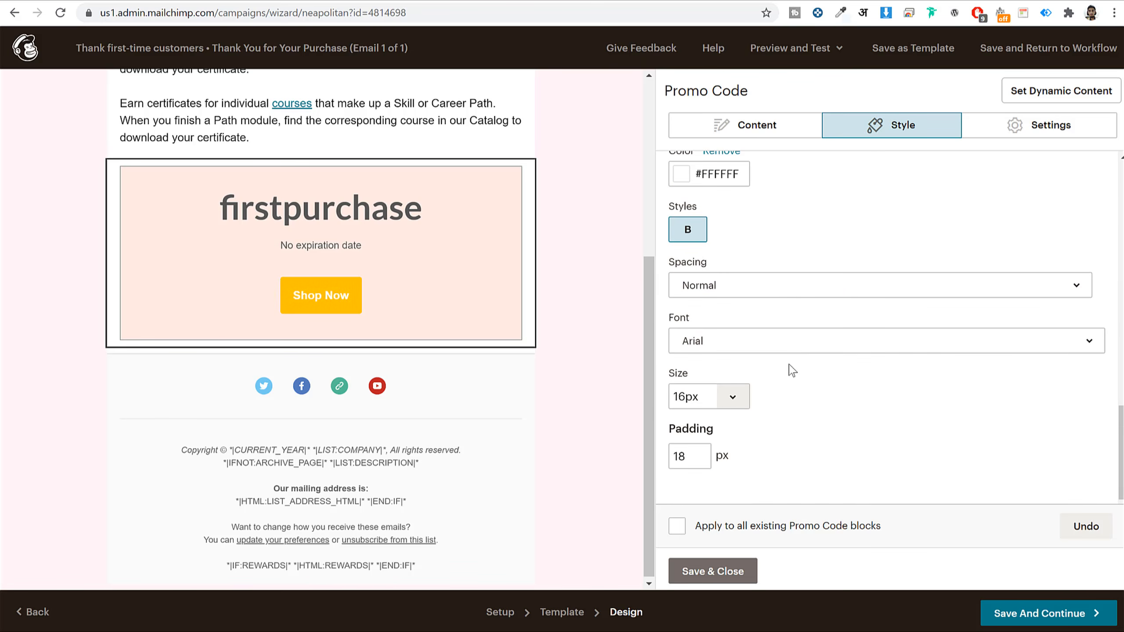
# - Save the thank-you email, review the workflow, and confirm Start Sending for the automation
pyautogui.click(730, 576)
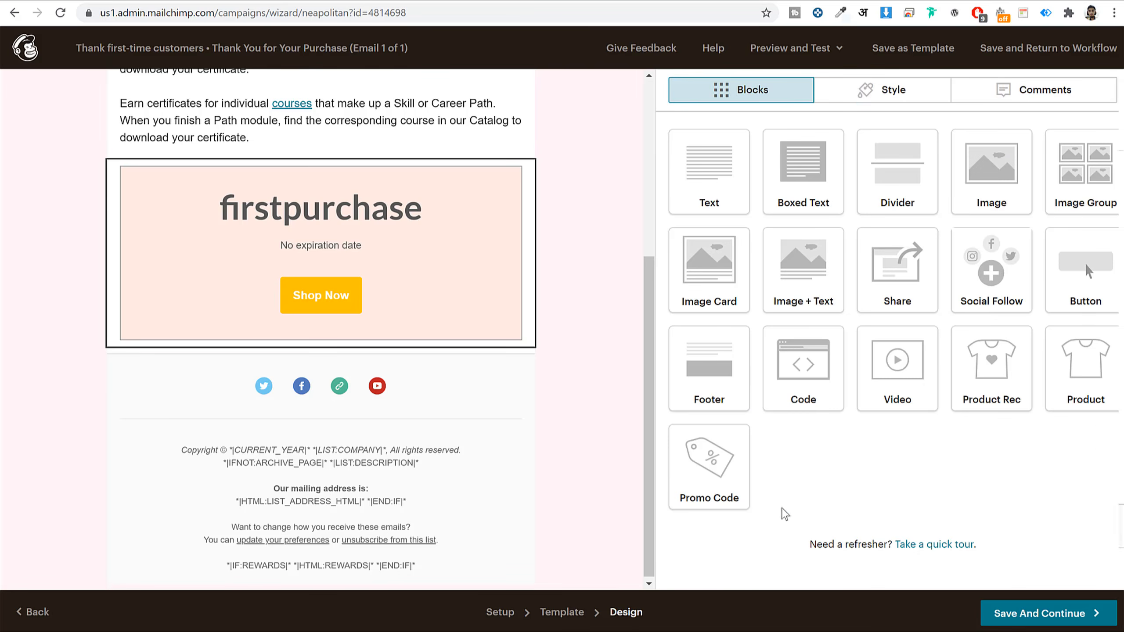
pyautogui.scroll(6, 462, 333)
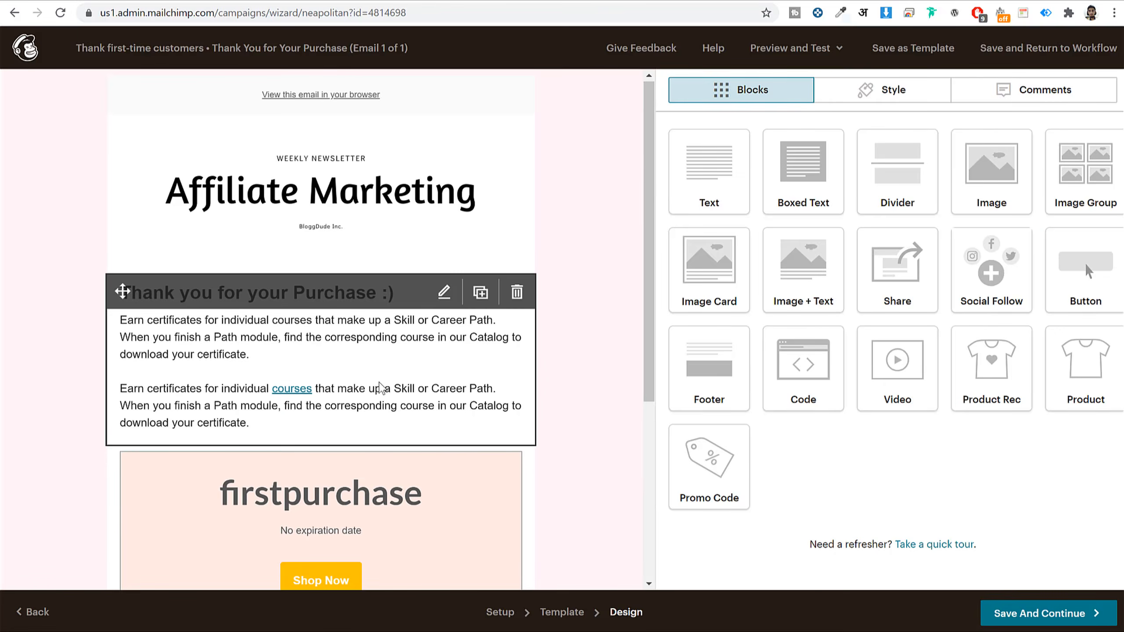
pyautogui.scroll(-3, 383, 389)
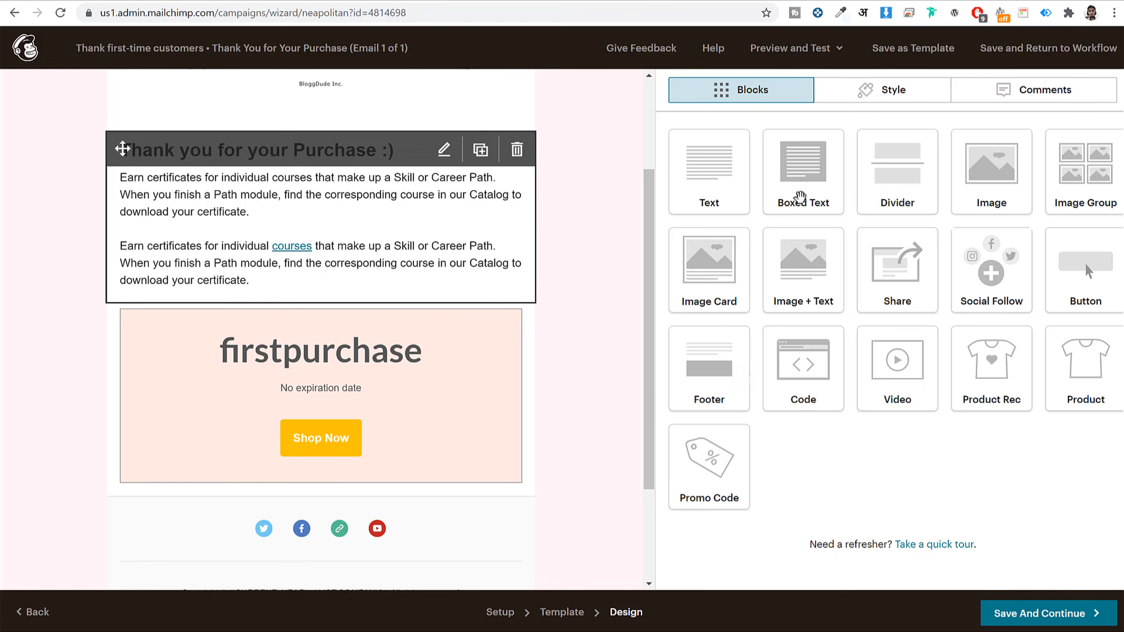
pyautogui.click(1060, 614)
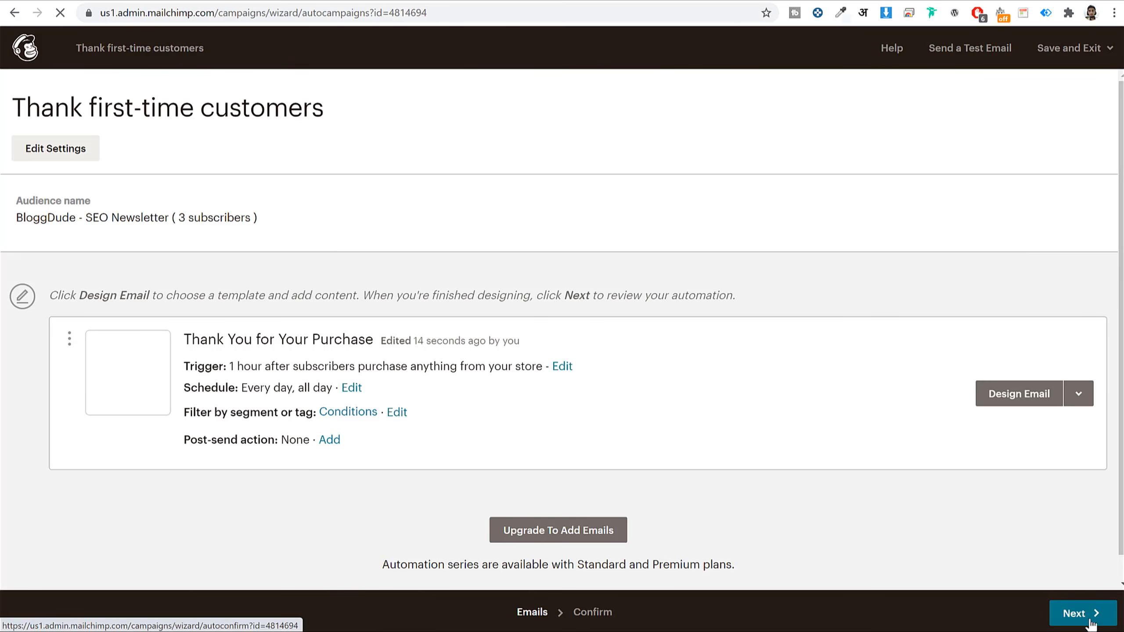
pyautogui.click(1092, 618)
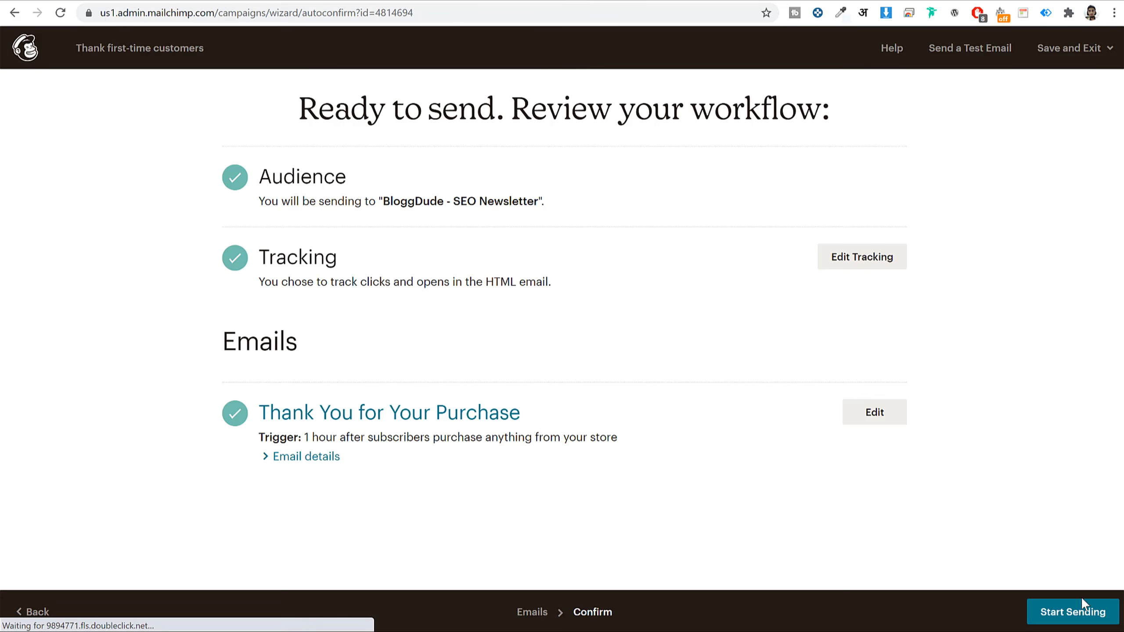
pyautogui.click(1075, 615)
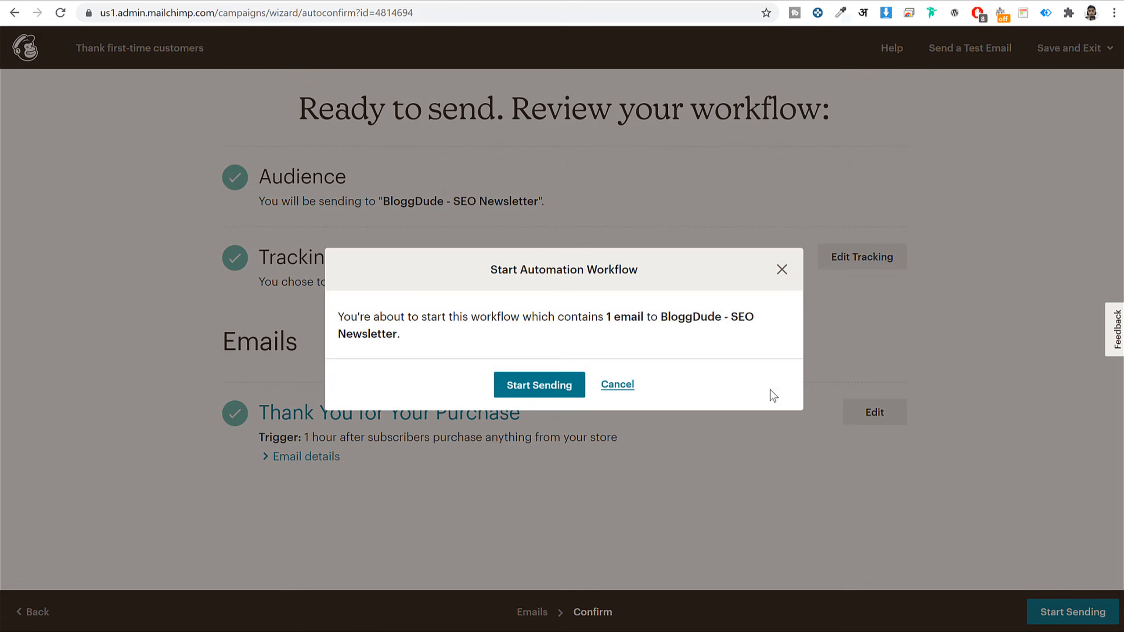
pyautogui.click(579, 384)
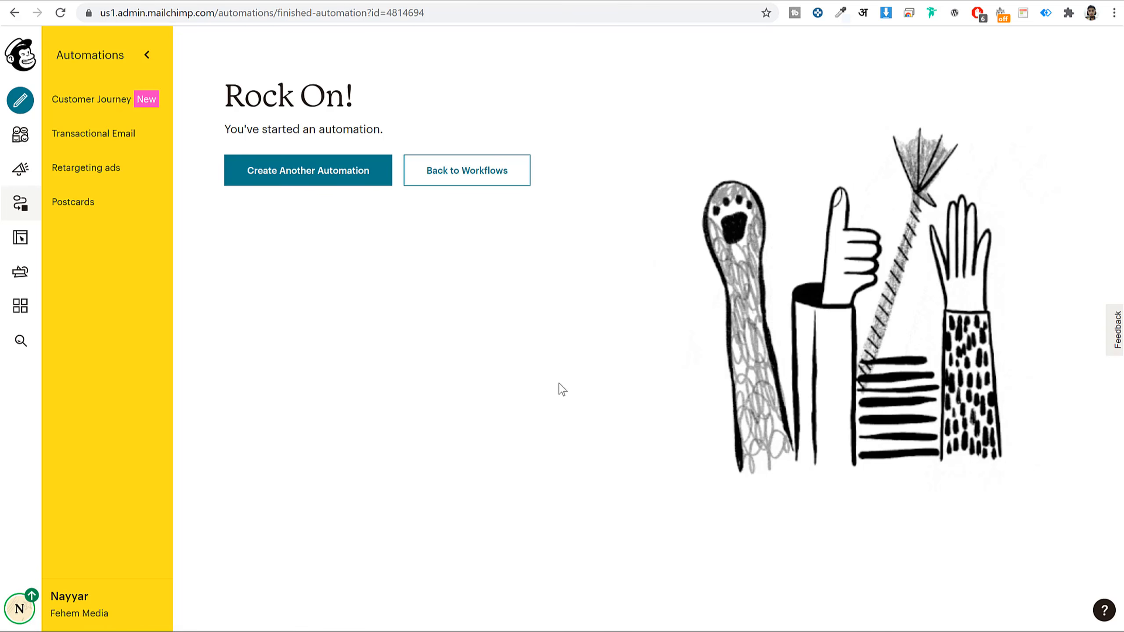
# - Create an abandoned cart email automation for the FEHEM store and start designing its email
pyautogui.click(345, 189)
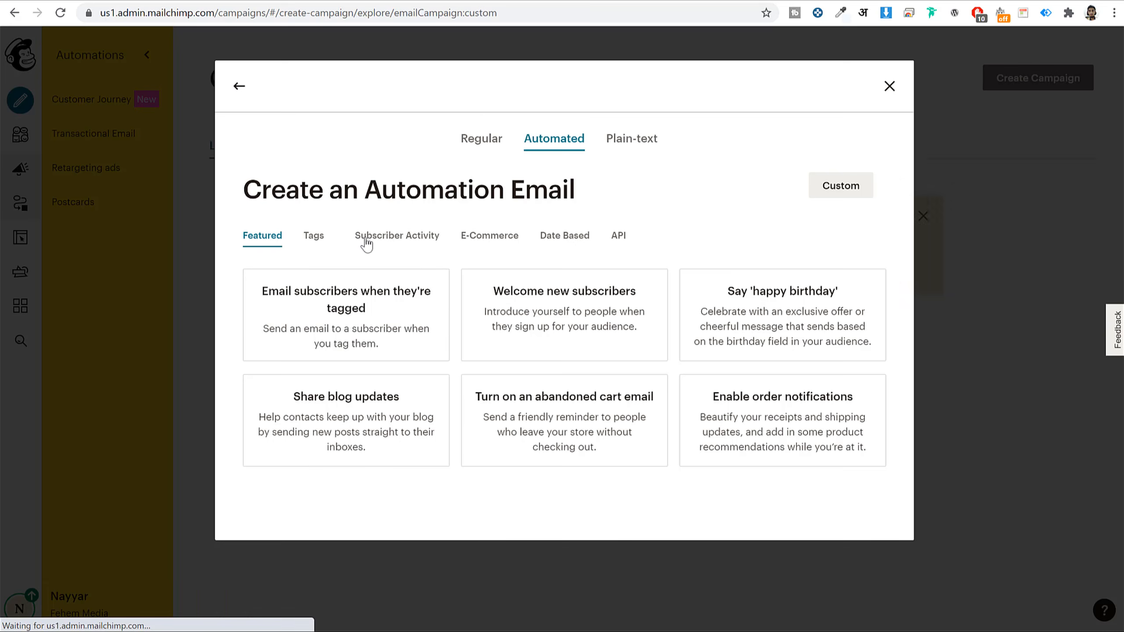
pyautogui.click(464, 242)
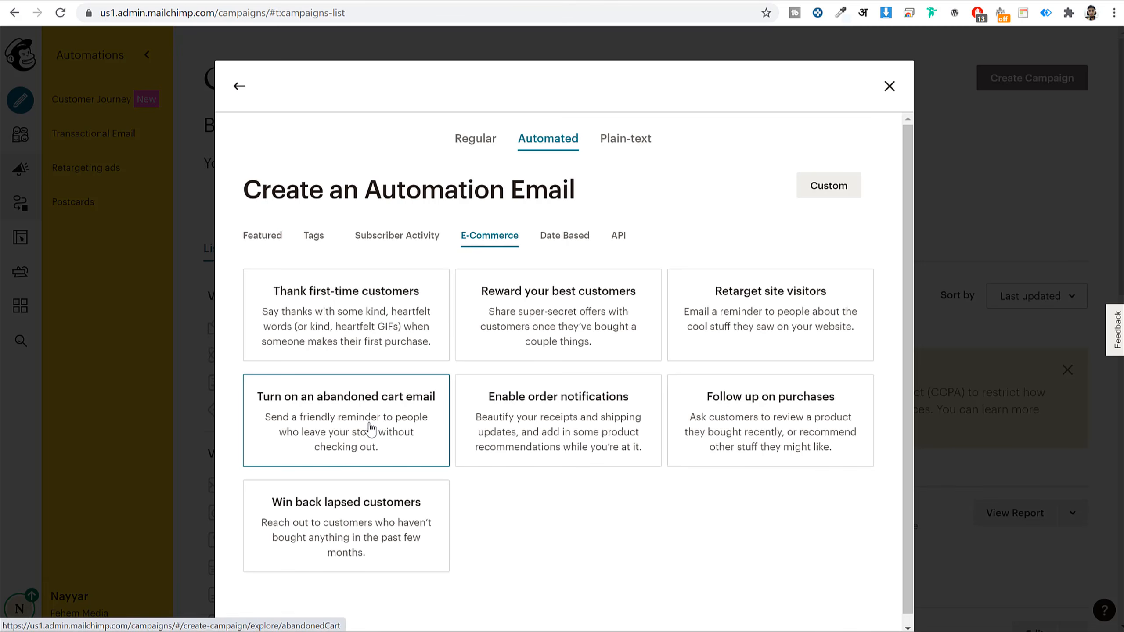
pyautogui.click(346, 426)
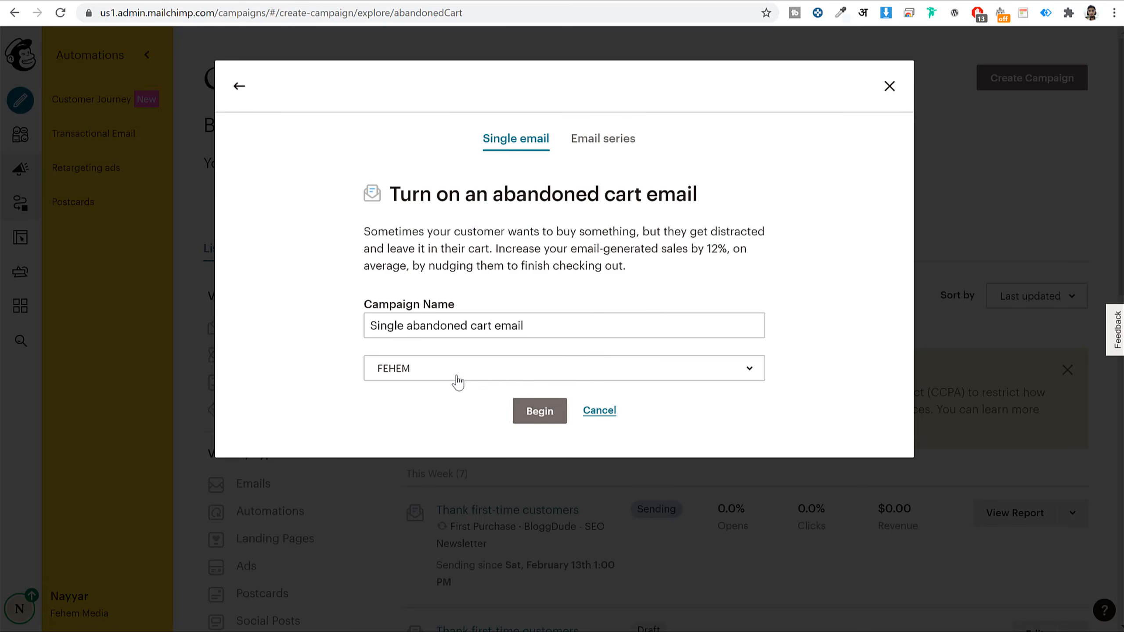
pyautogui.click(455, 376)
pyautogui.click(427, 438)
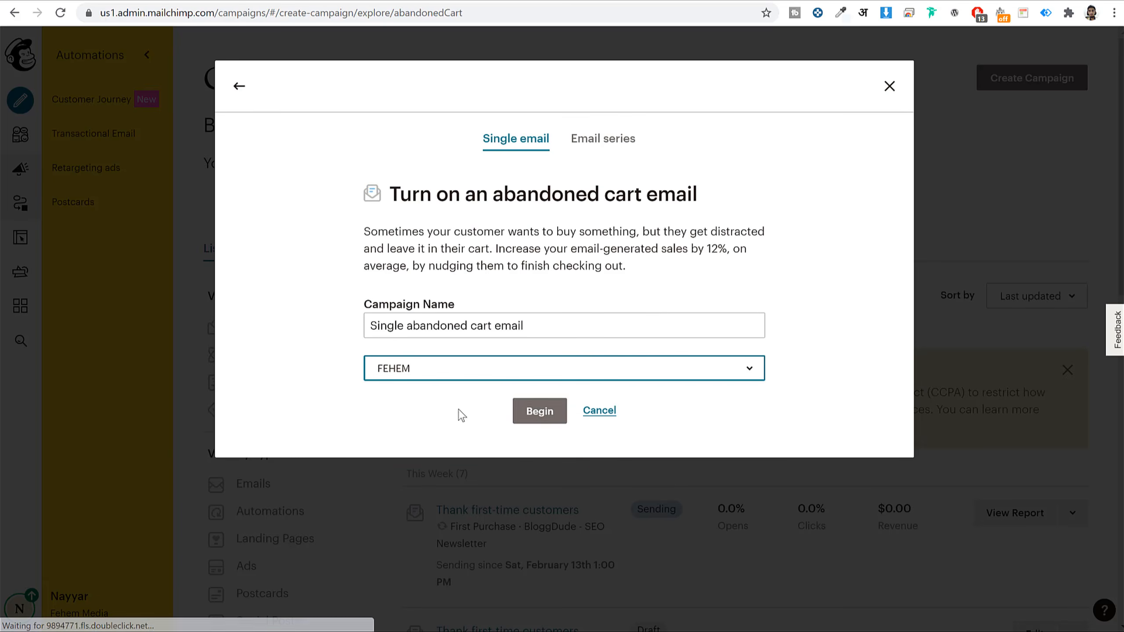
pyautogui.click(561, 418)
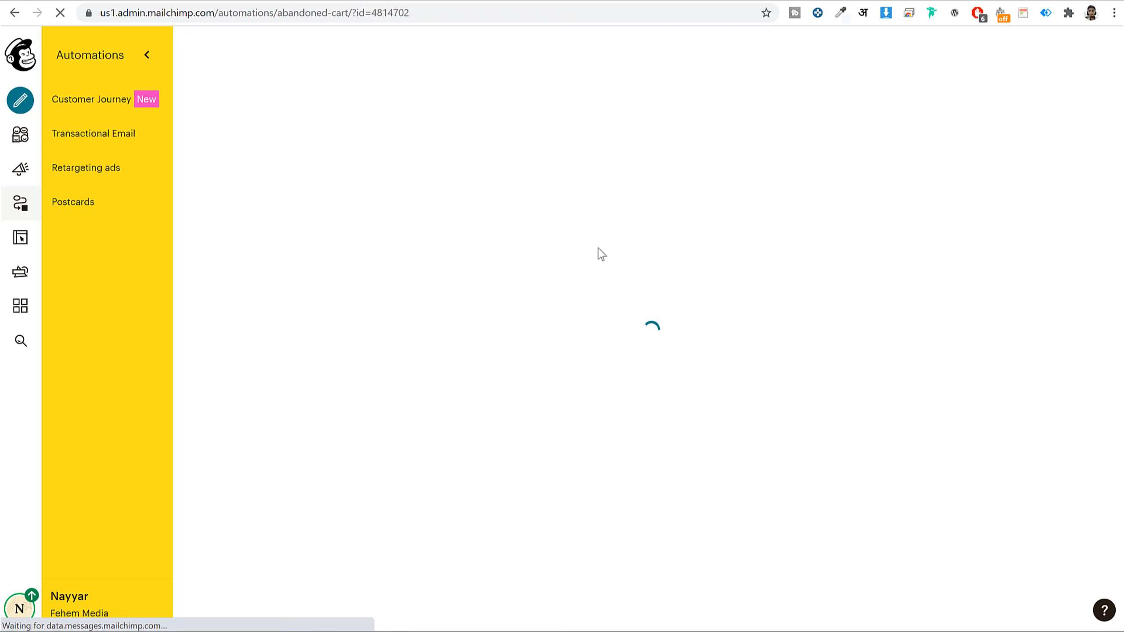
pyautogui.scroll(-1, 398, 354)
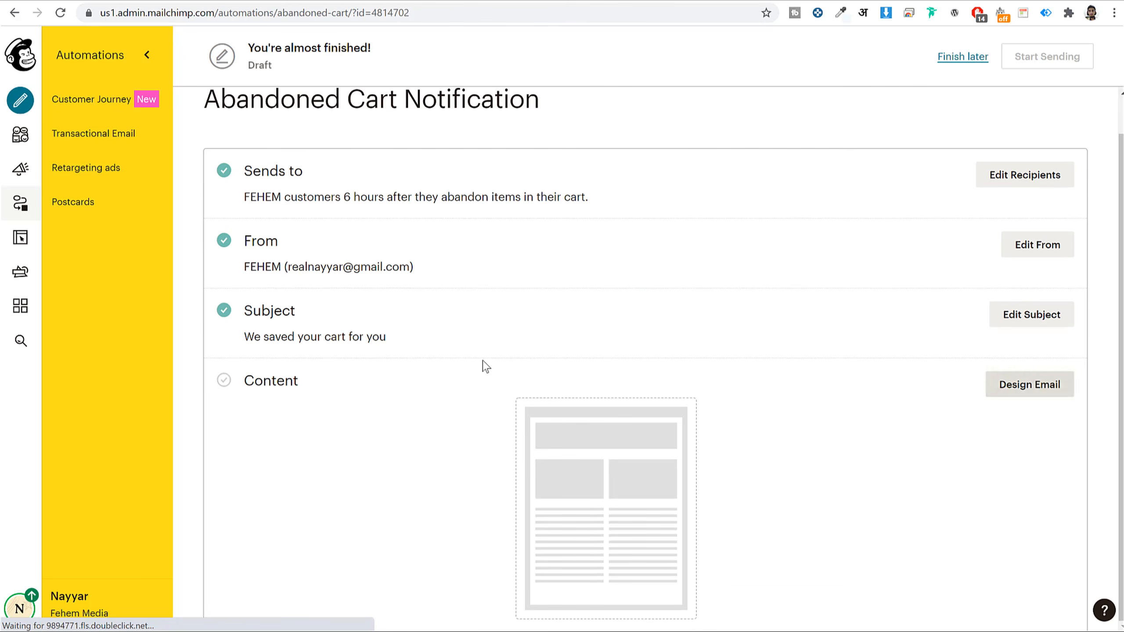
pyautogui.click(1069, 383)
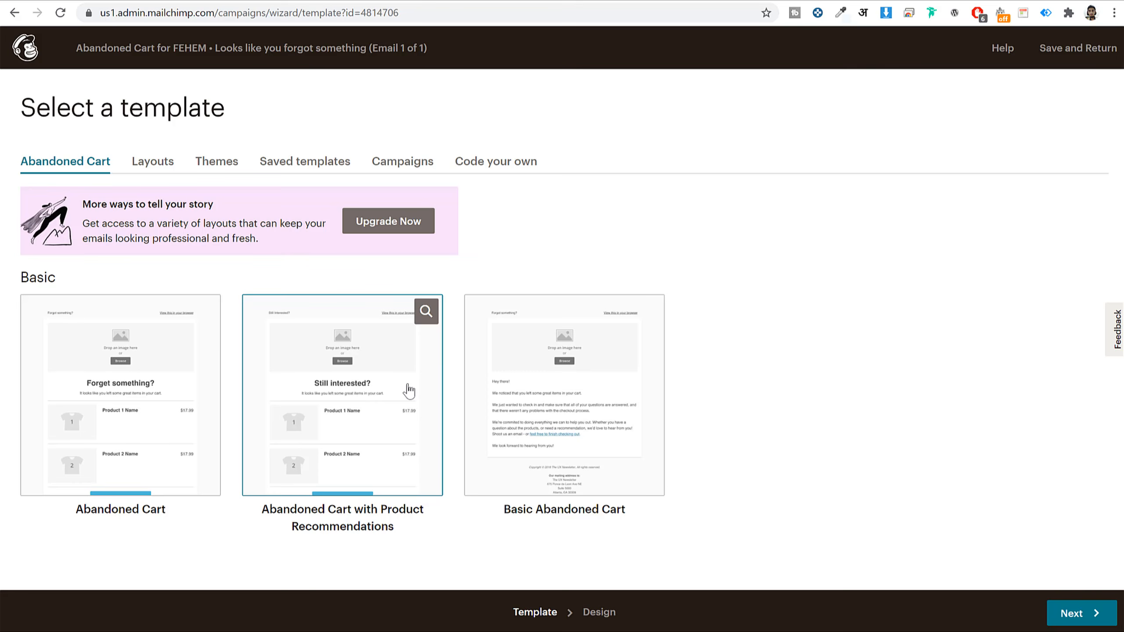
# - Apply the Abandoned Cart with Product Recommendations template and look over its 'Still interested?' layout
pyautogui.click(377, 379)
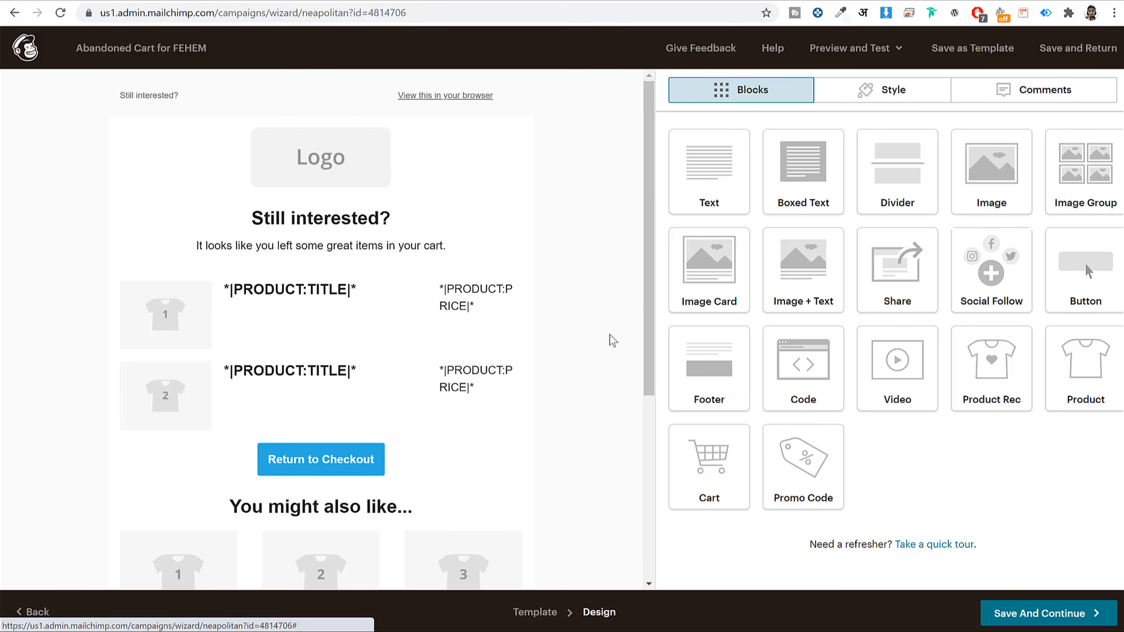
pyautogui.scroll(-7, 604, 335)
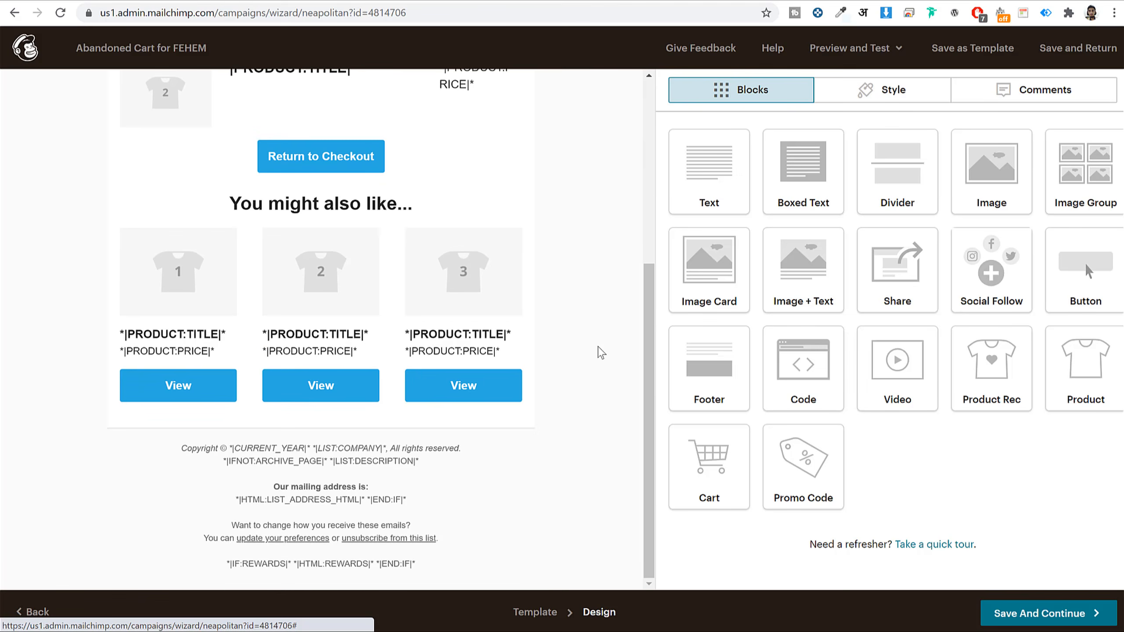
pyautogui.scroll(7, 601, 352)
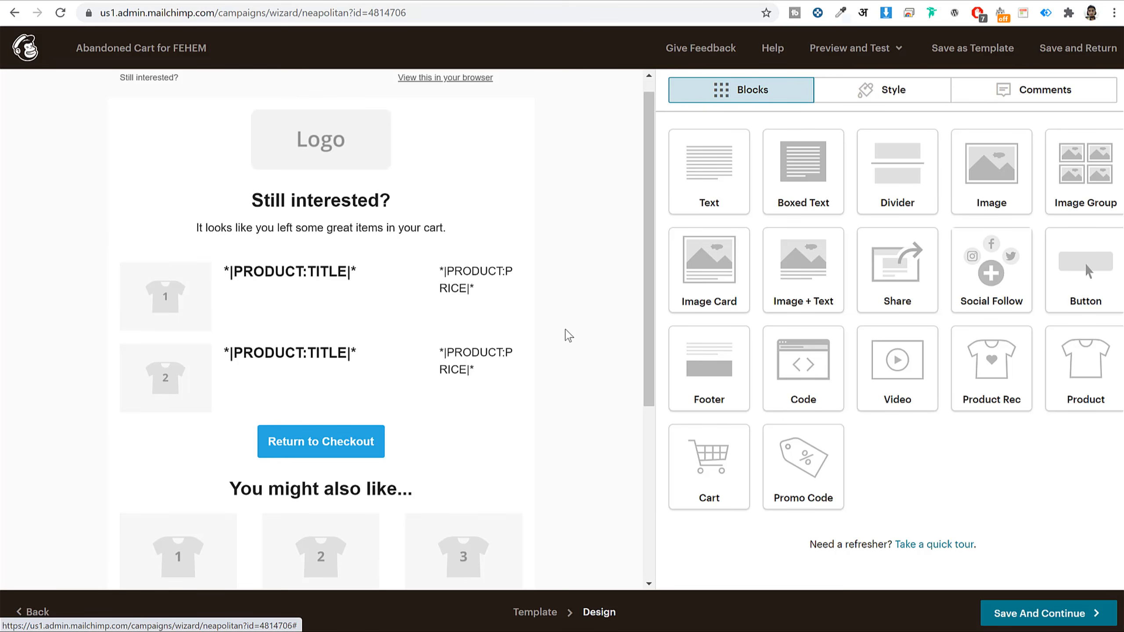
# - Replace the placeholder logo with the uploaded LogoMakr_1cH2UERe.png image
pyautogui.click(340, 147)
pyautogui.click(758, 187)
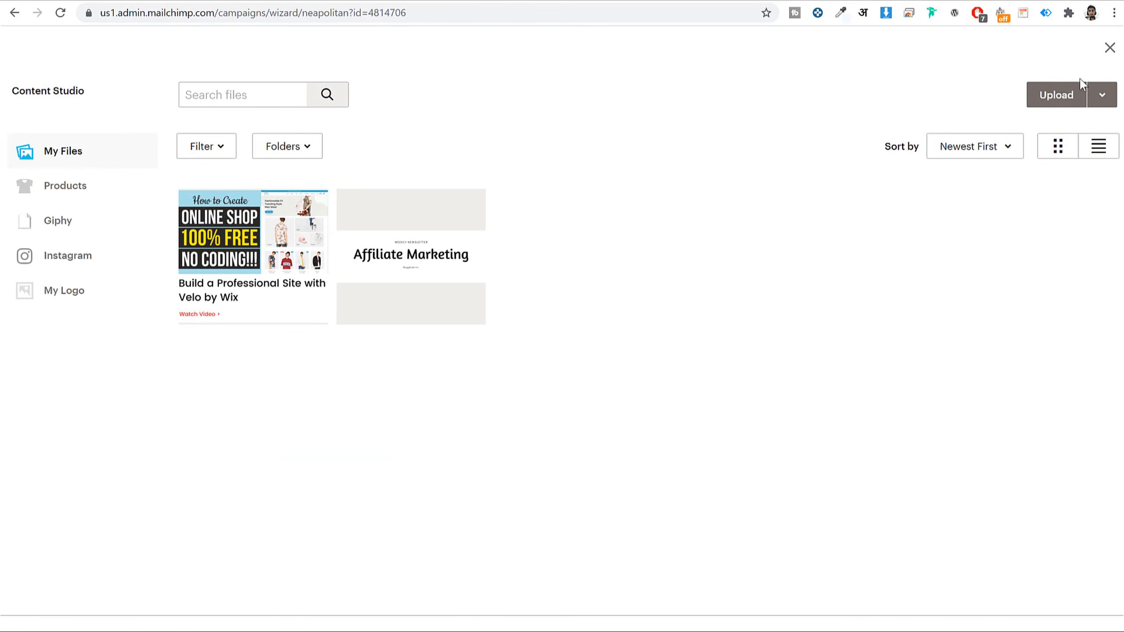
pyautogui.click(1054, 93)
pyautogui.scroll(-10, 632, 186)
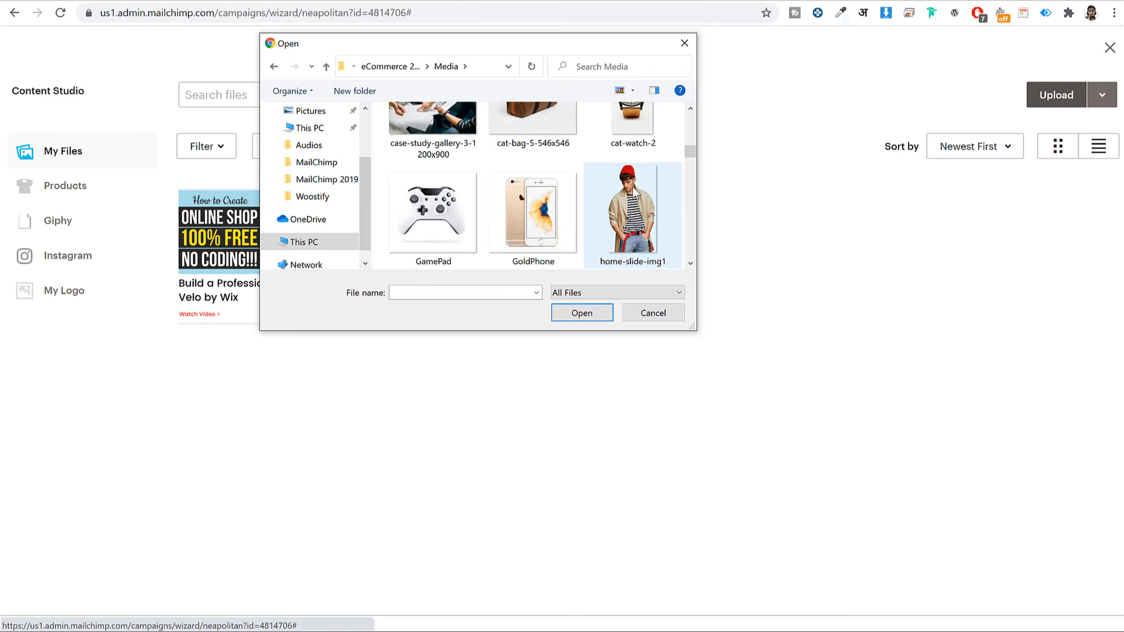
pyautogui.scroll(5, 634, 193)
pyautogui.click(513, 182)
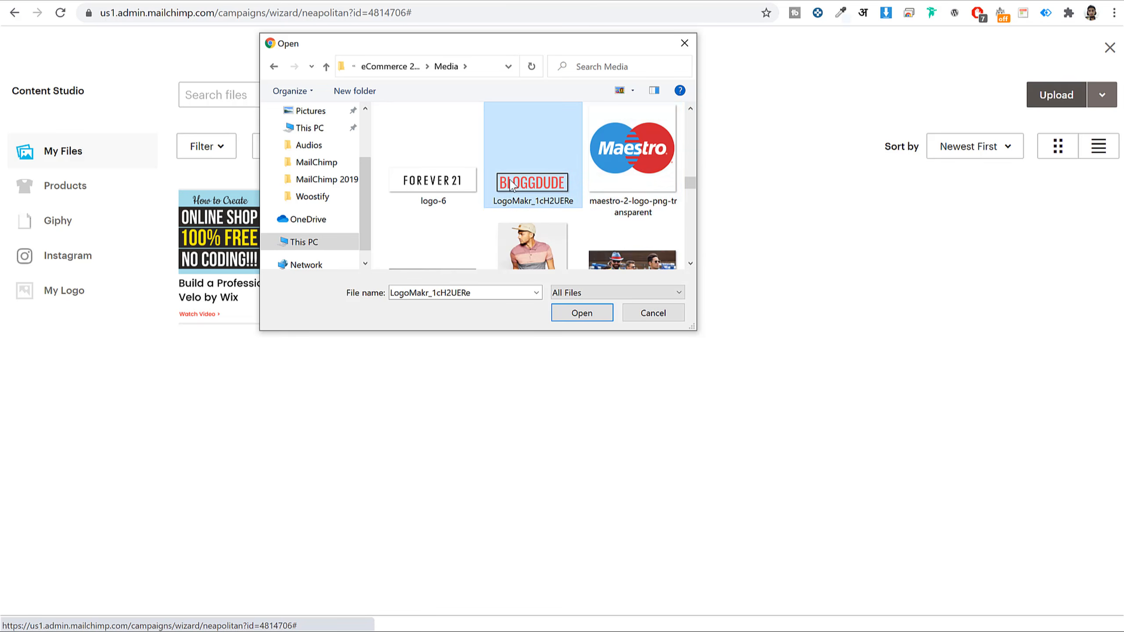
pyautogui.click(581, 313)
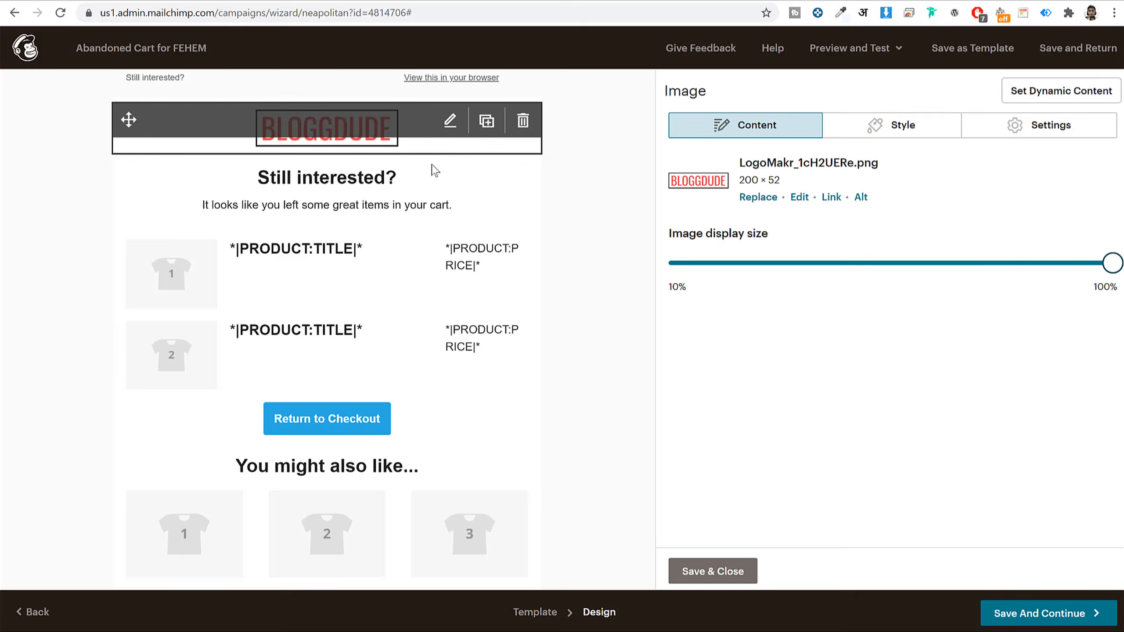
# - Review the settings of the cart products block and the Return to Checkout button
pyautogui.scroll(-3, 384, 197)
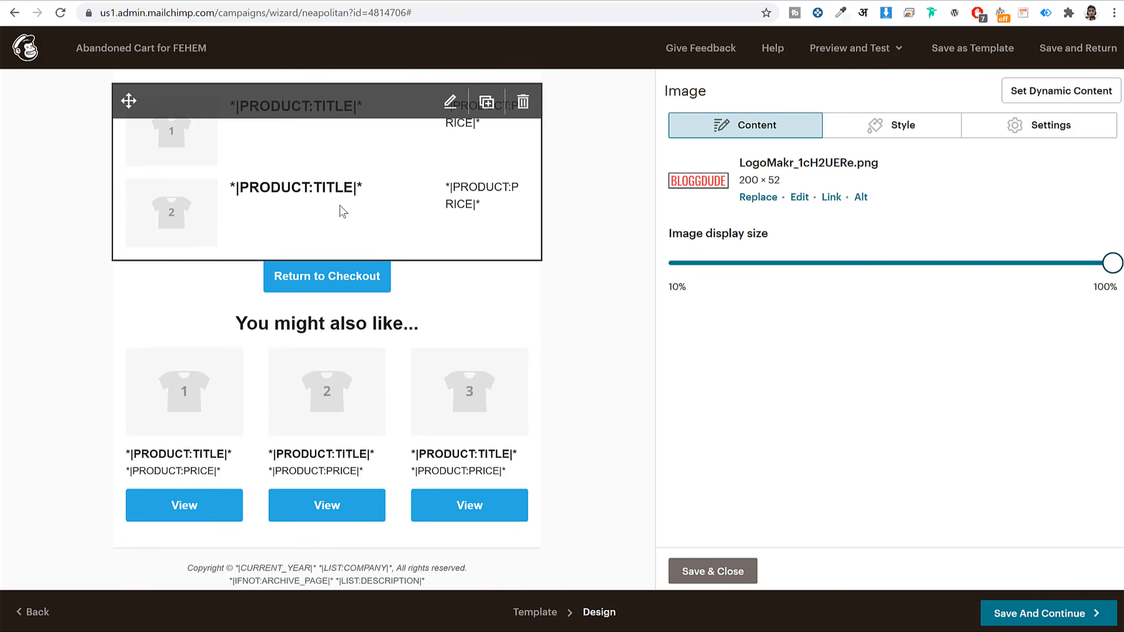
pyautogui.scroll(2, 341, 208)
pyautogui.click(331, 242)
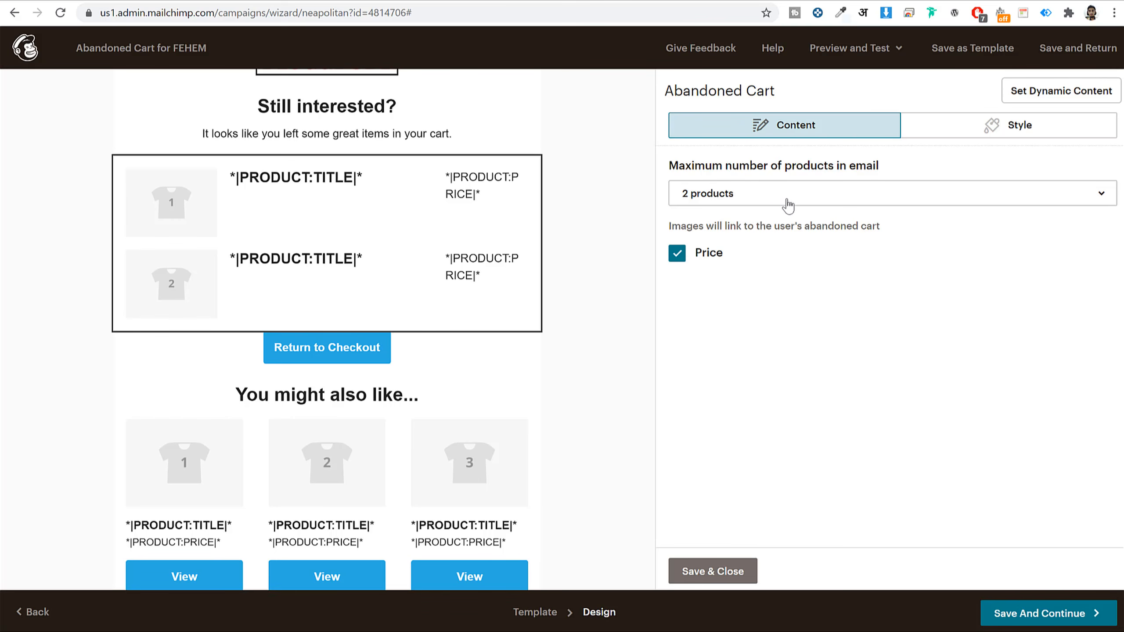
pyautogui.scroll(-3, 567, 316)
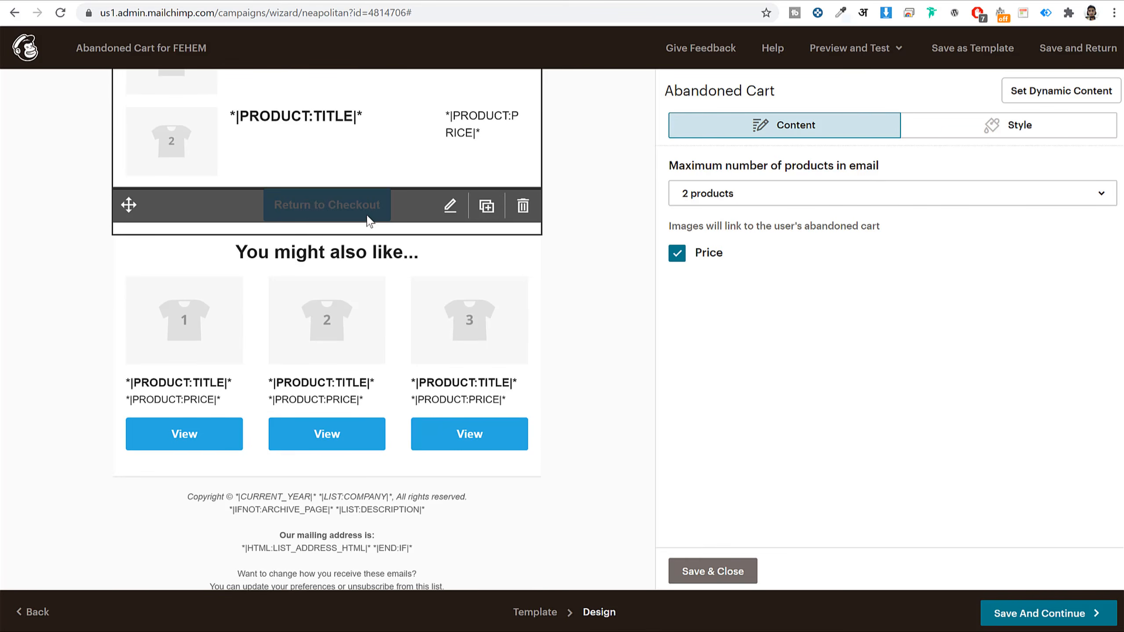
pyautogui.click(401, 205)
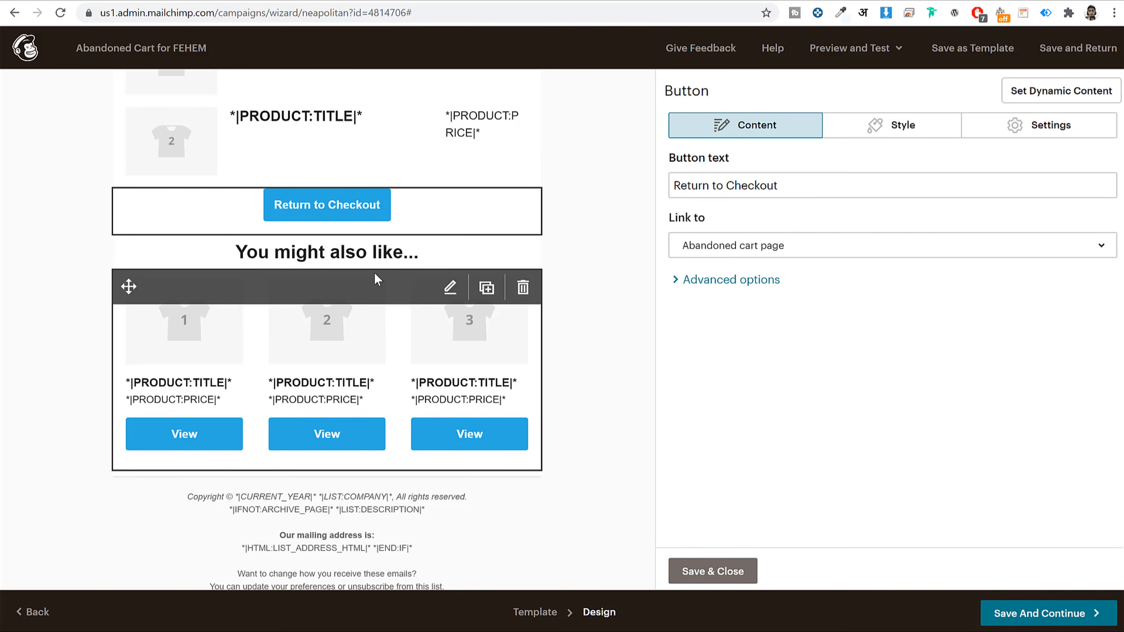
# - Check the 'You might also like...' block uses Best Sellers with 3 products, then close it
pyautogui.scroll(-1, 376, 326)
pyautogui.click(336, 315)
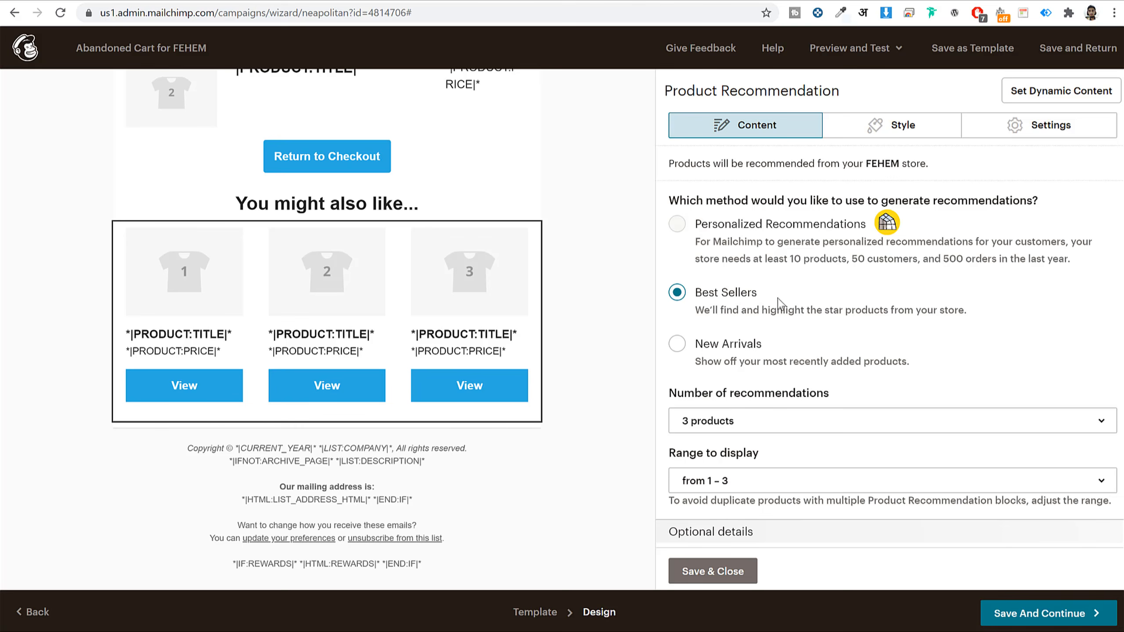
pyautogui.scroll(5, 587, 386)
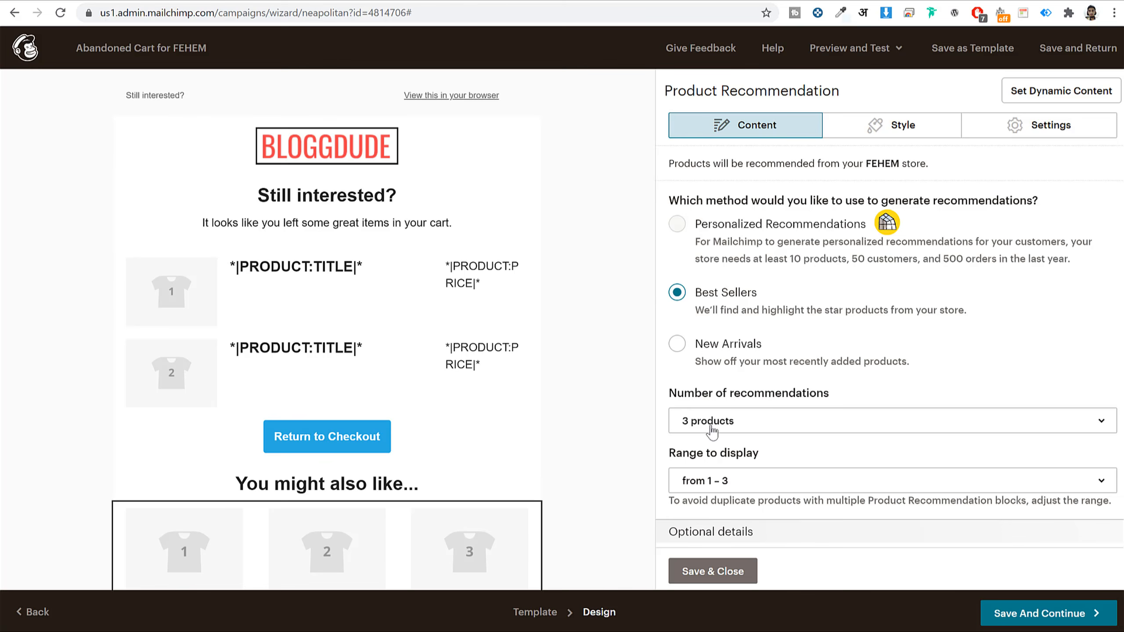
pyautogui.scroll(-3, 472, 327)
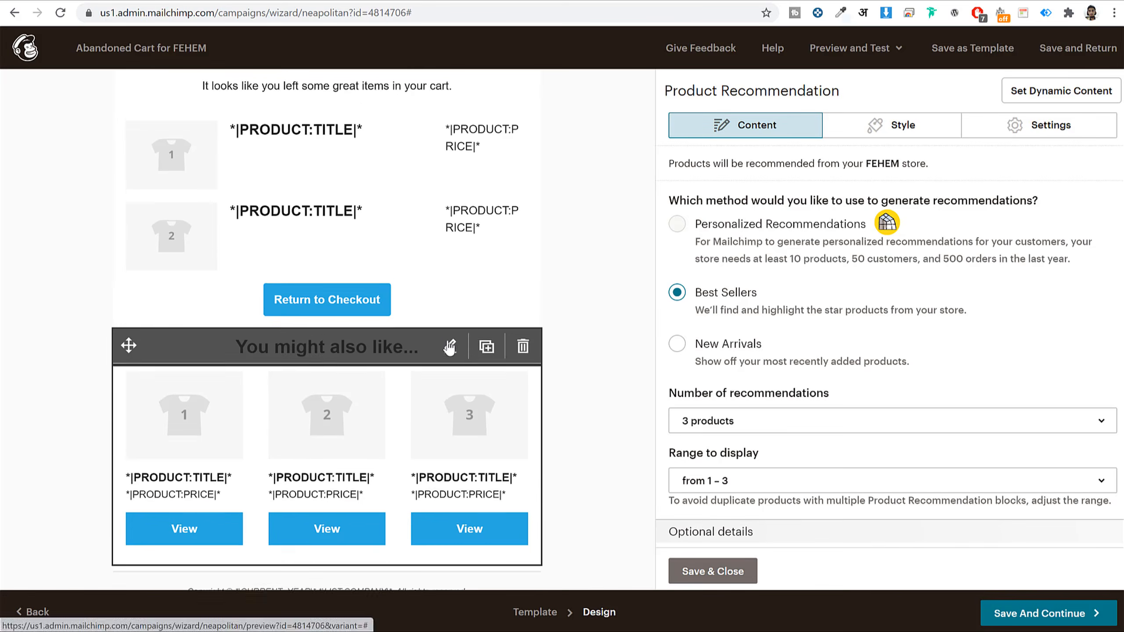
pyautogui.scroll(3, 469, 349)
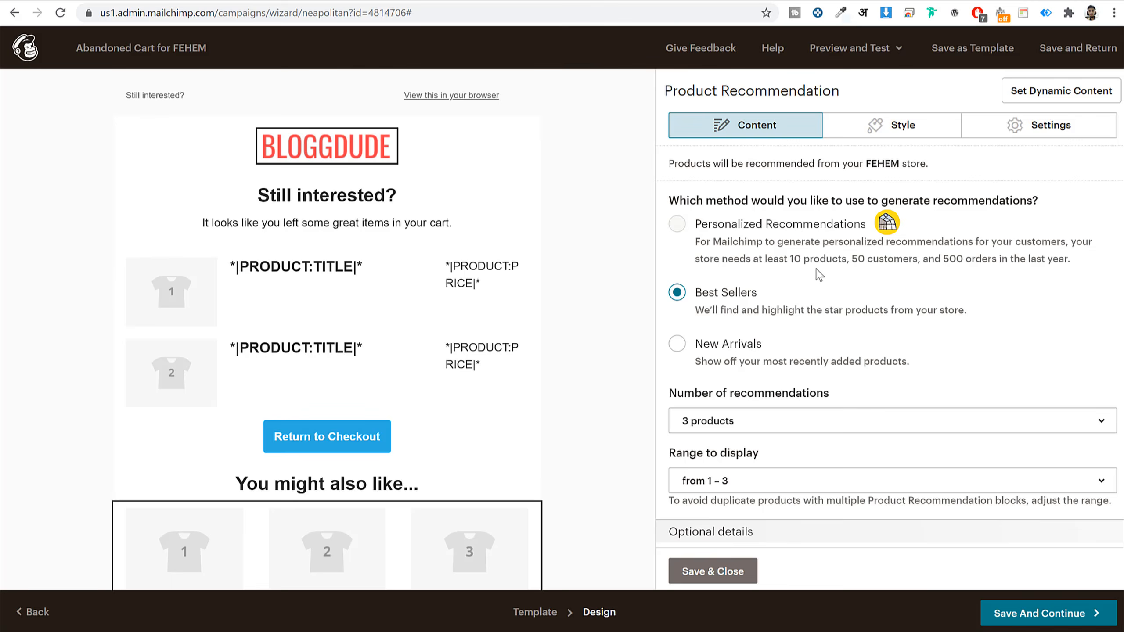
pyautogui.scroll(-4, 499, 319)
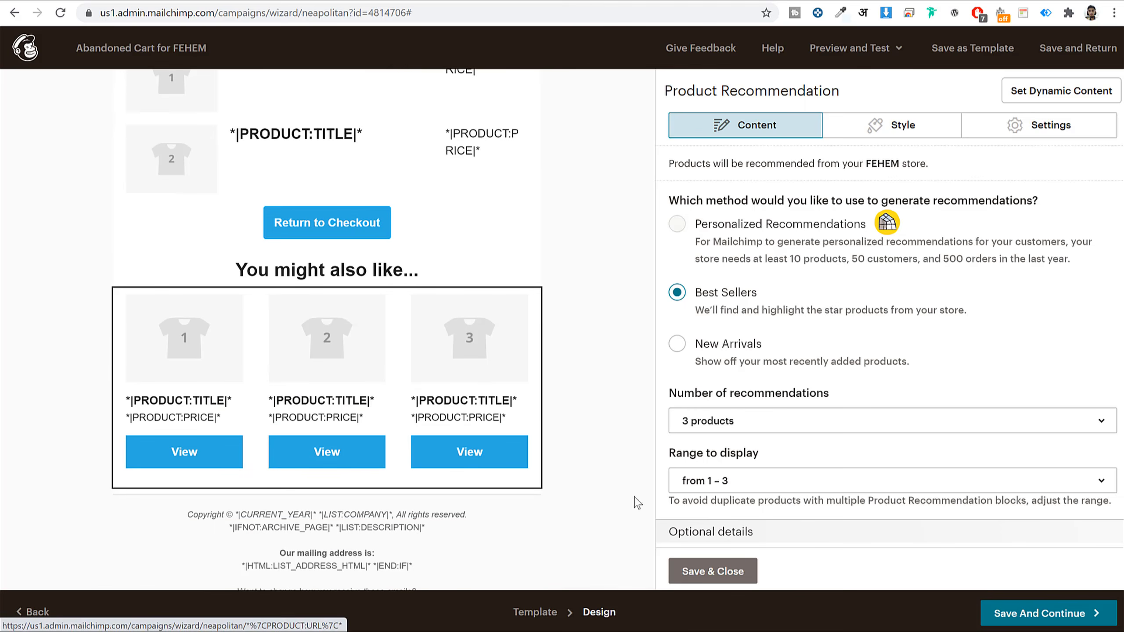
pyautogui.click(713, 571)
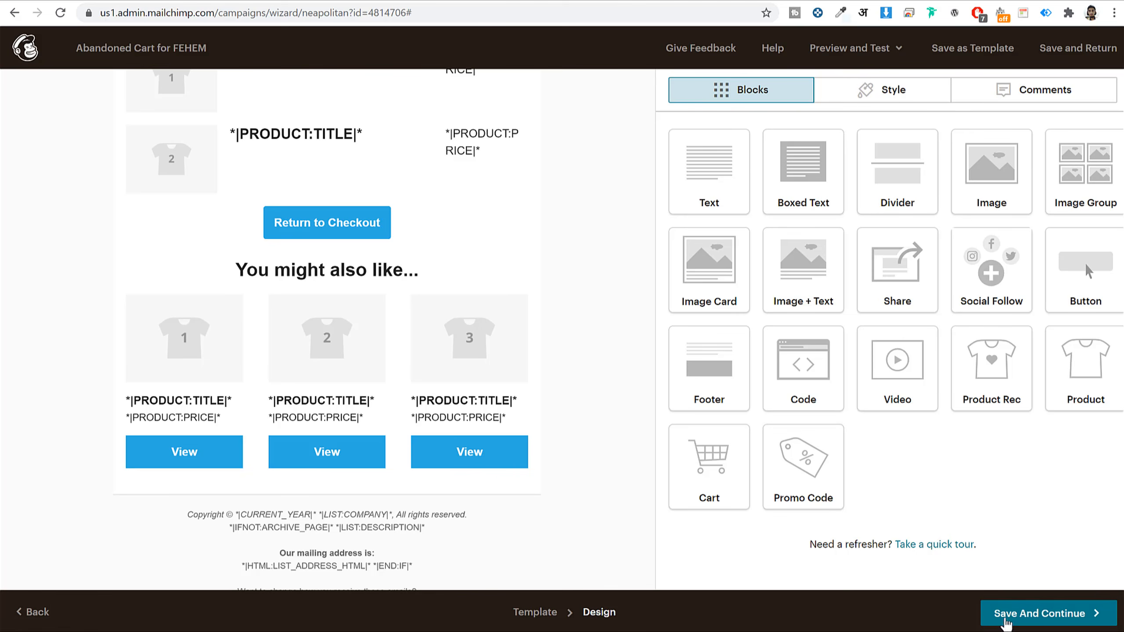
# - Save the email design and start sending the abandoned cart automation
pyautogui.click(1004, 620)
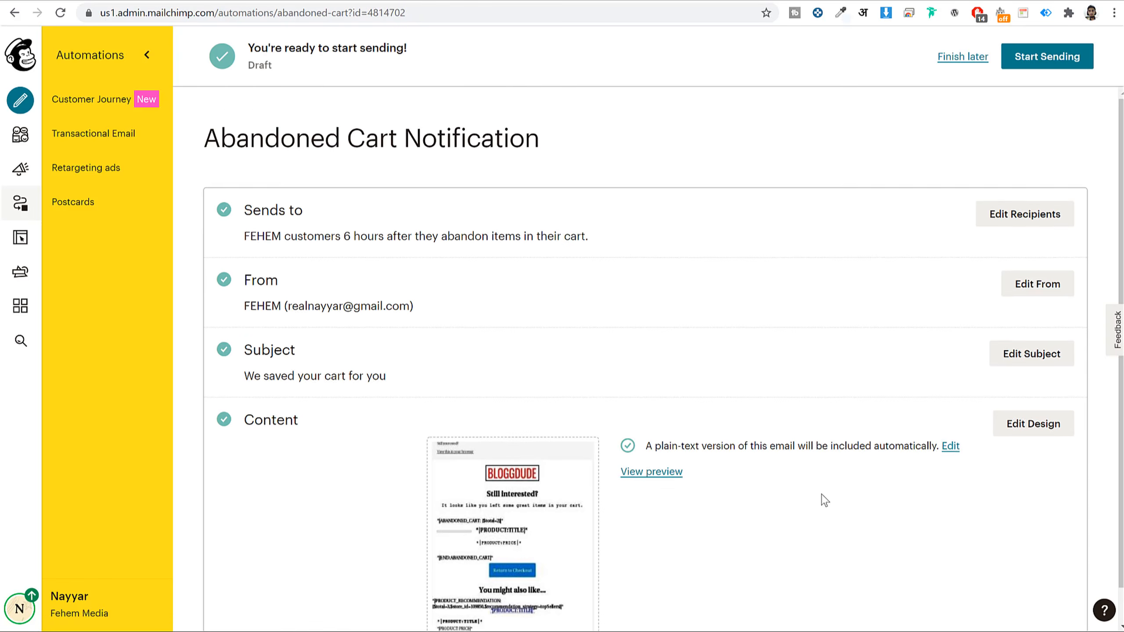
pyautogui.scroll(-1, 948, 181)
pyautogui.click(1035, 56)
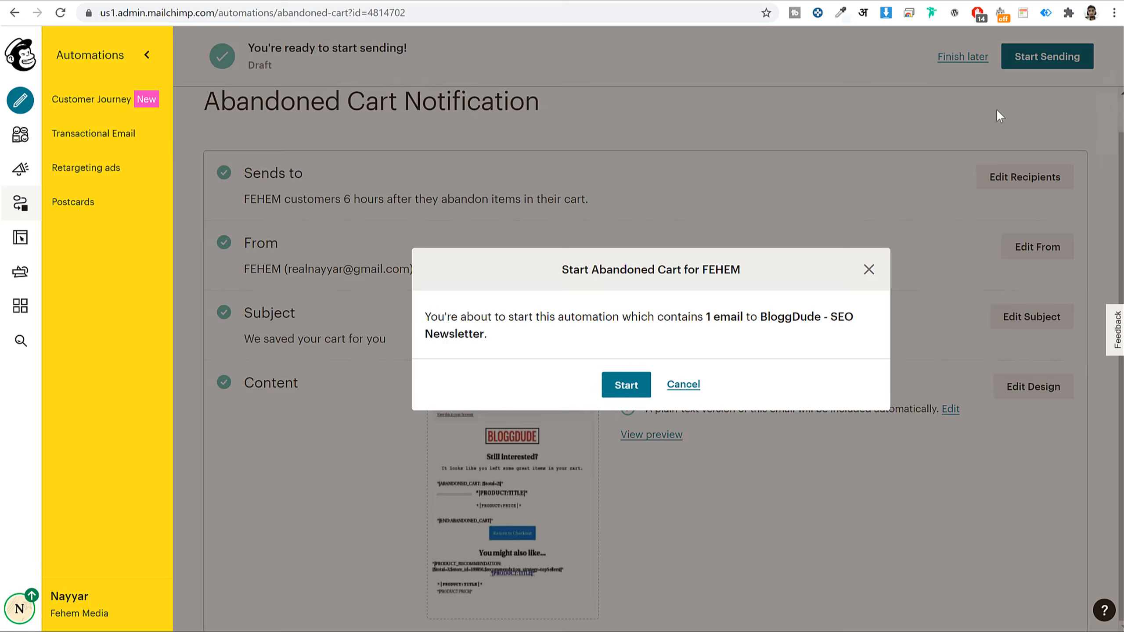
pyautogui.click(621, 390)
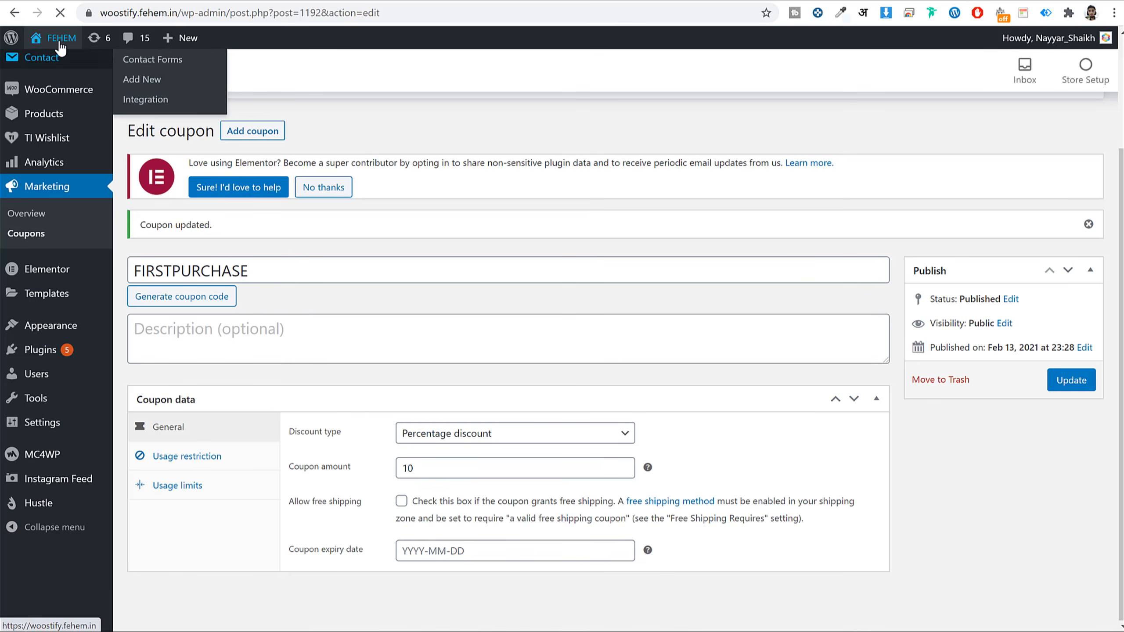
# - Add one Short Sleeve T-Shirt to the FEHEM cart, view the cart, then go to the account page
pyautogui.click(61, 38)
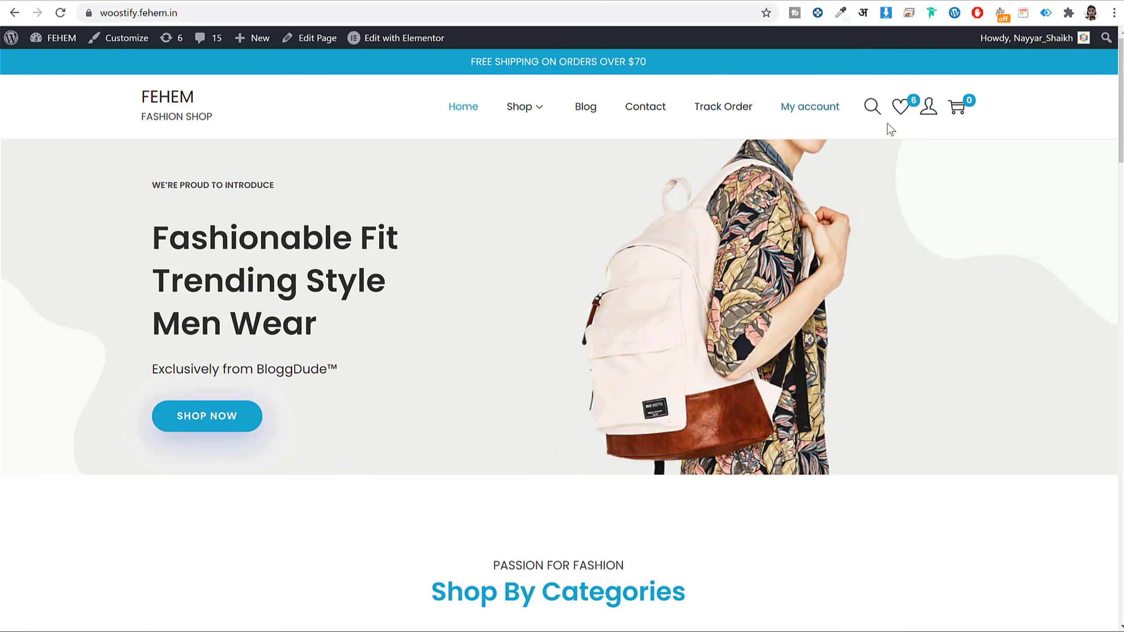
pyautogui.scroll(-15, 891, 125)
pyautogui.scroll(-5, 876, 180)
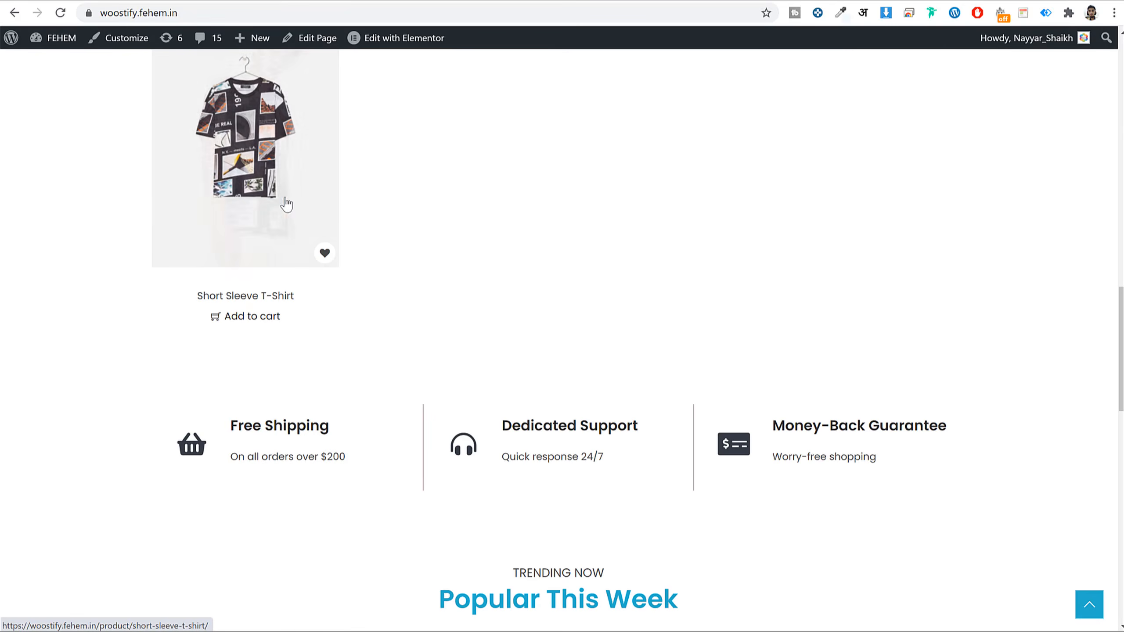
pyautogui.click(253, 316)
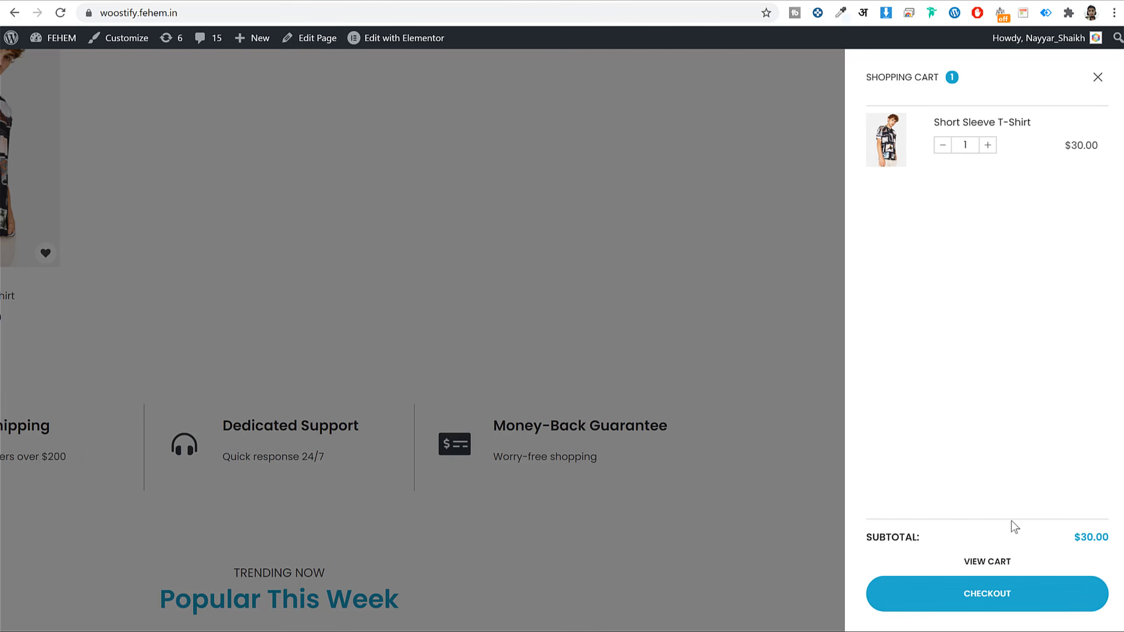
pyautogui.click(991, 560)
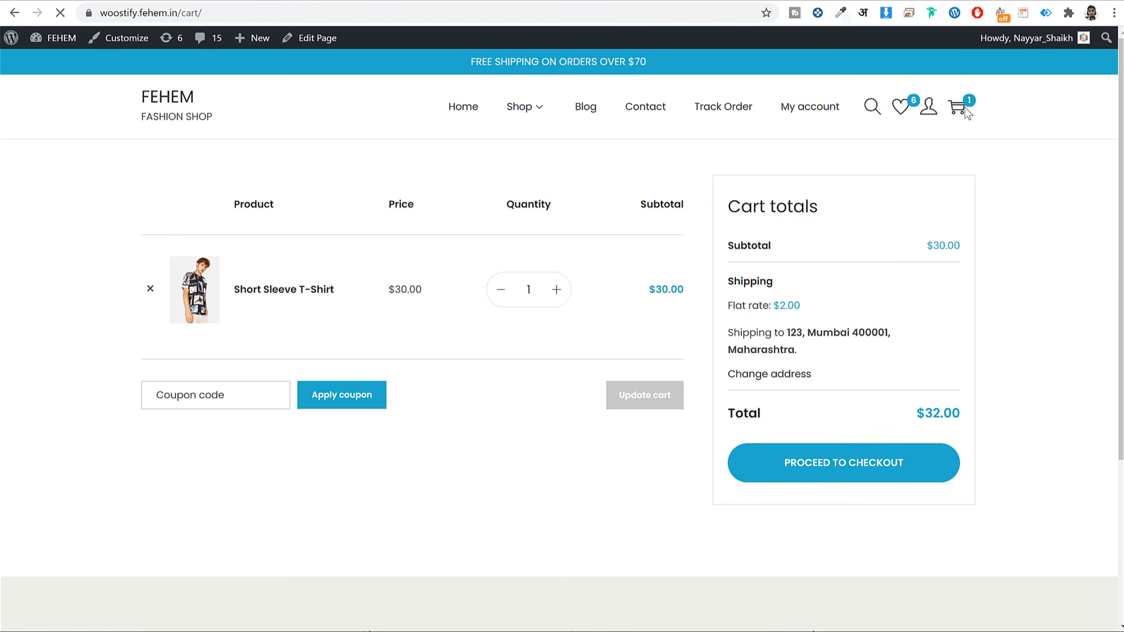
pyautogui.click(928, 107)
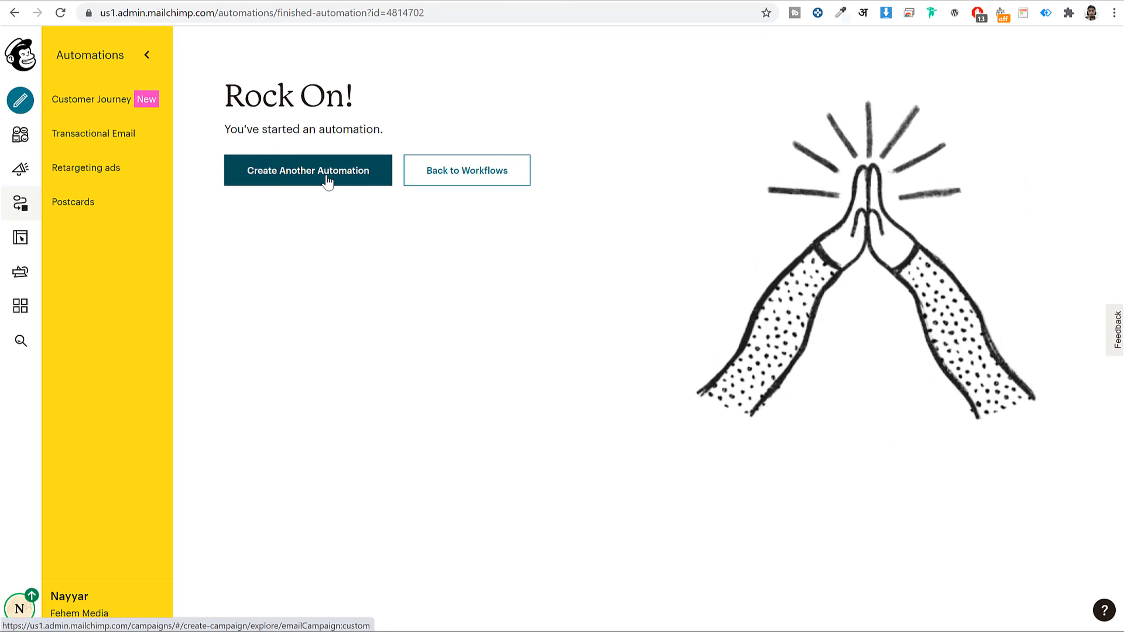
# - Open the Abandoned Cart Notification automation and pause it for editing
pyautogui.click(309, 176)
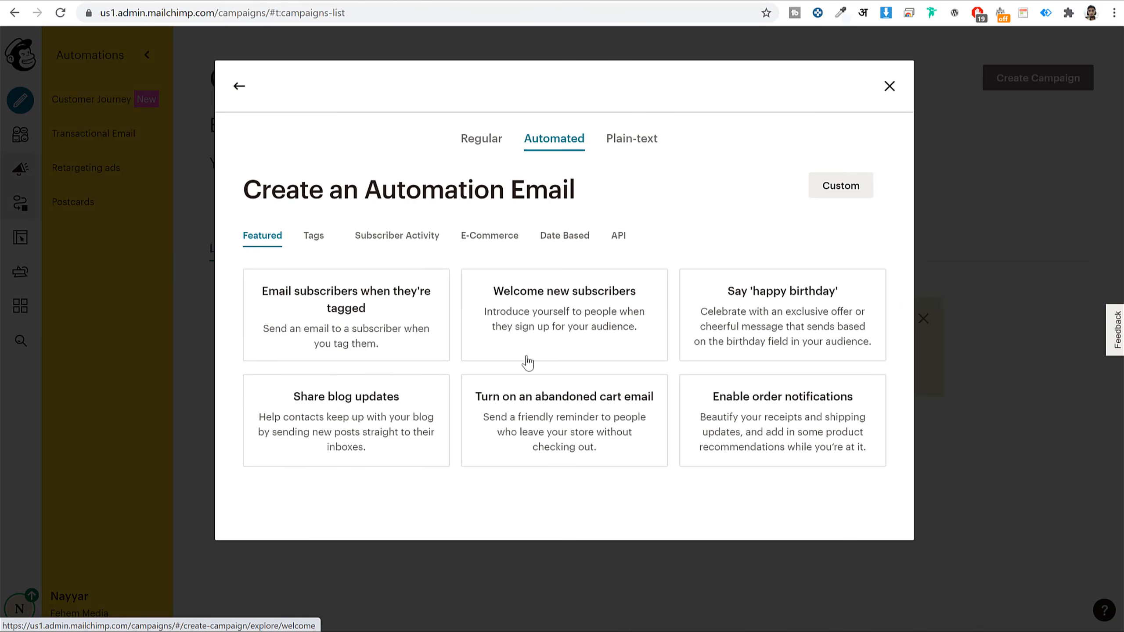
pyautogui.click(578, 424)
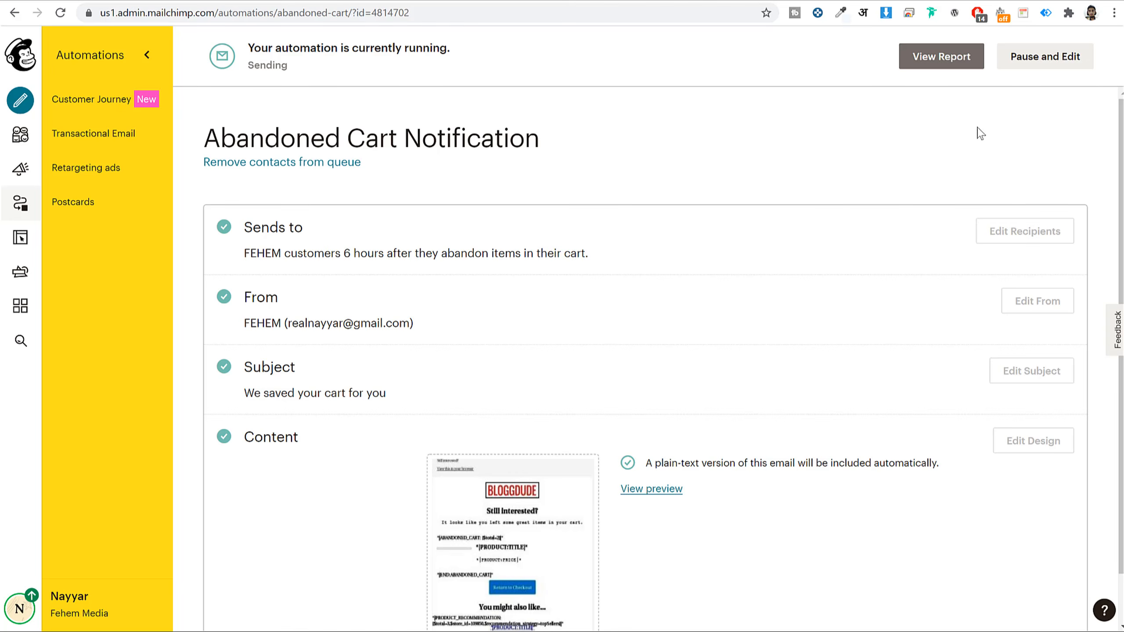
pyautogui.click(1033, 66)
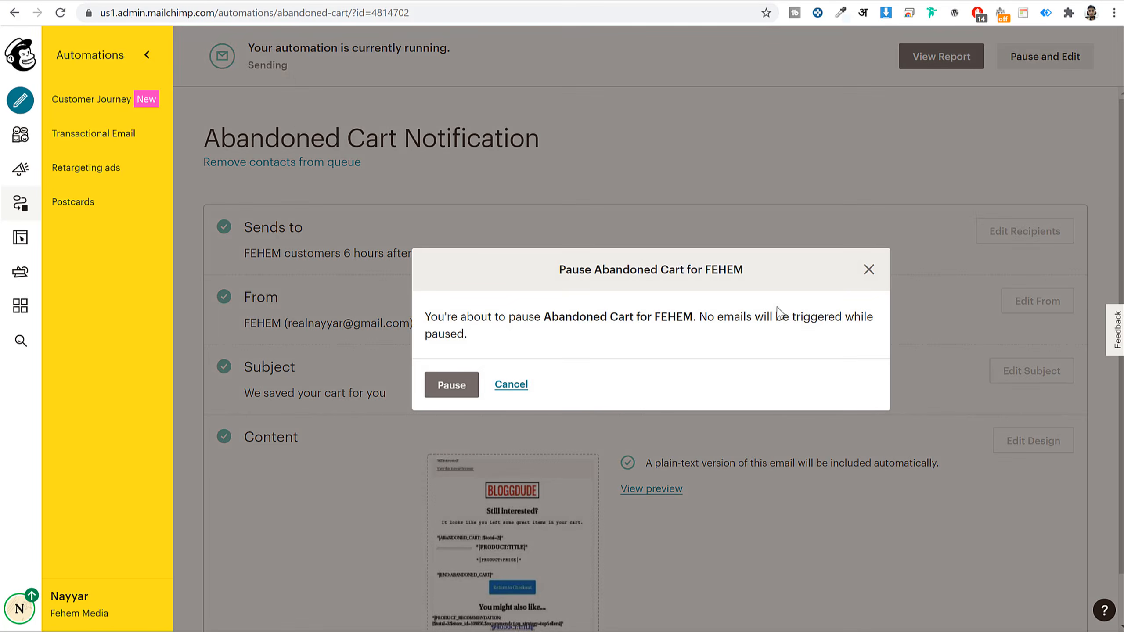
pyautogui.click(460, 385)
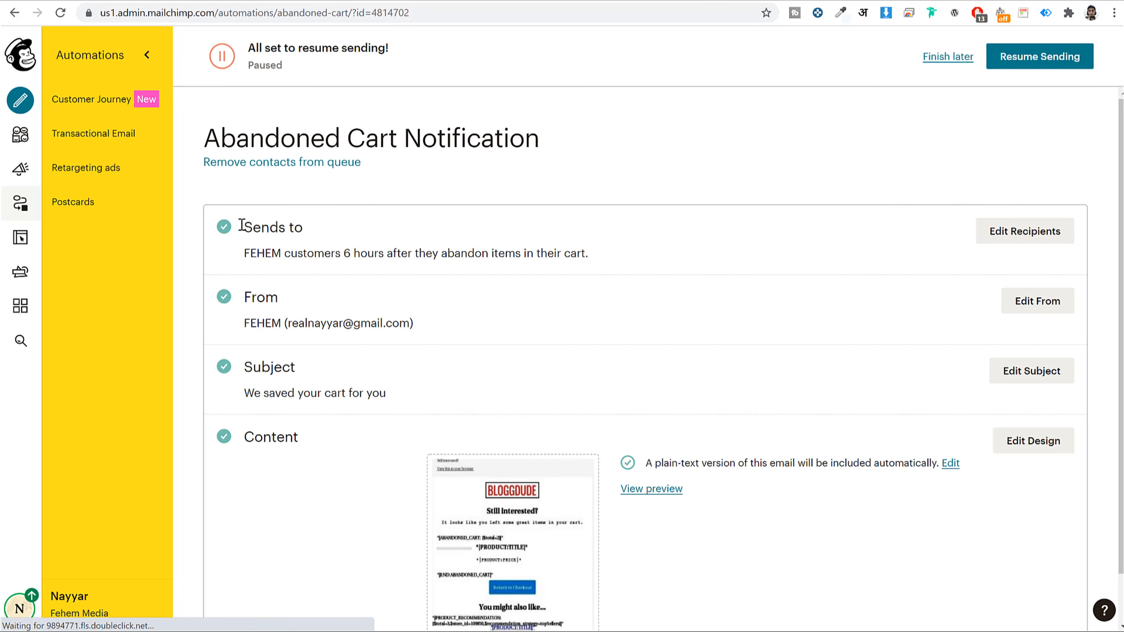
# - Try the 24 Hours and 1 Hour send delays, then cancel to keep the 6-hour delay
pyautogui.moveTo(240, 226); pyautogui.dragTo(352, 237)
pyautogui.click(1036, 239)
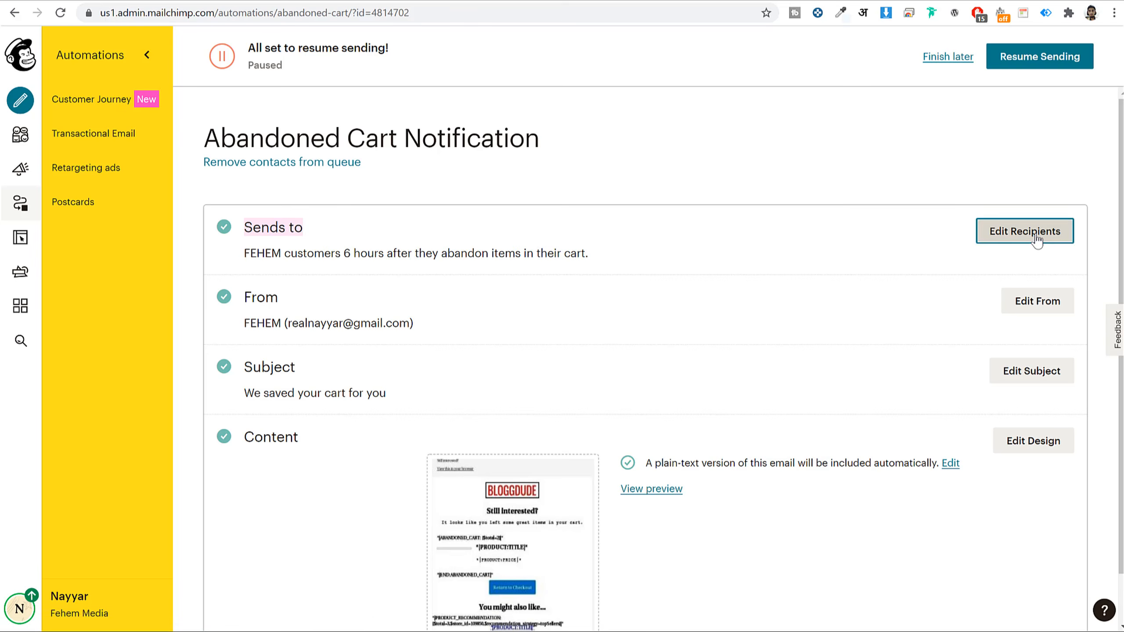
pyautogui.scroll(-2, 494, 276)
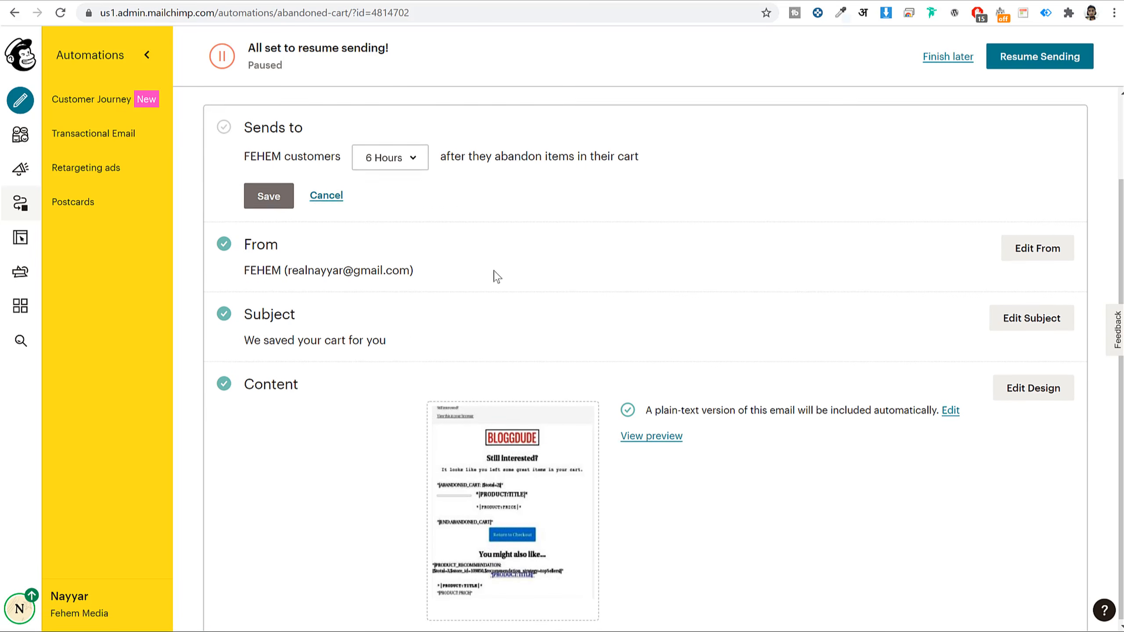
pyautogui.click(410, 165)
pyautogui.click(427, 231)
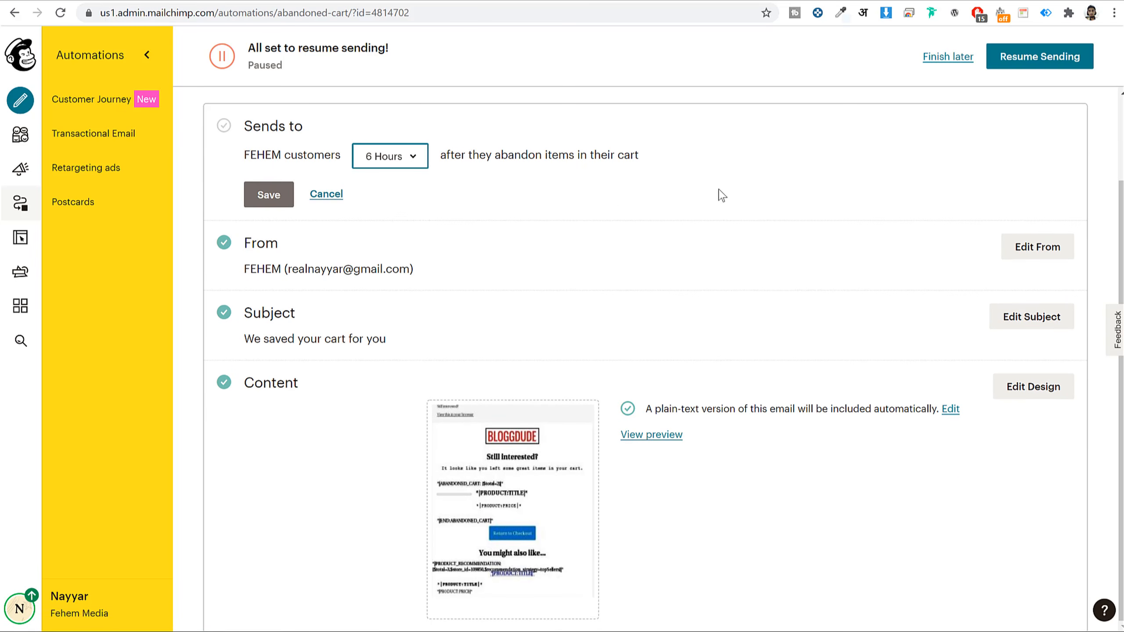
pyautogui.scroll(2, 721, 195)
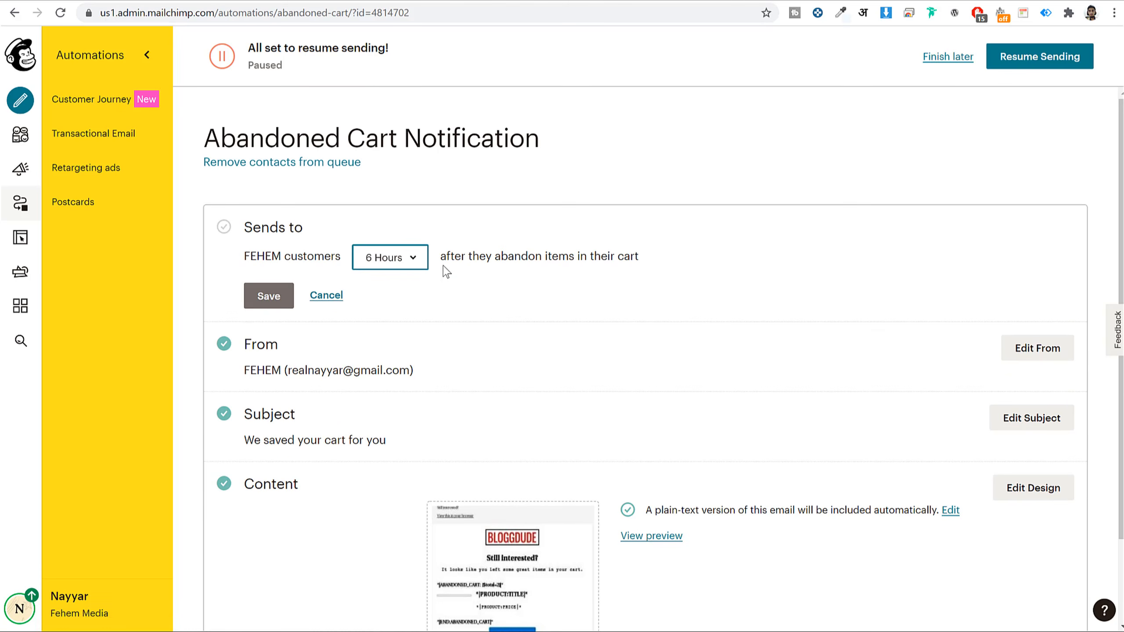
pyautogui.click(400, 258)
pyautogui.click(404, 364)
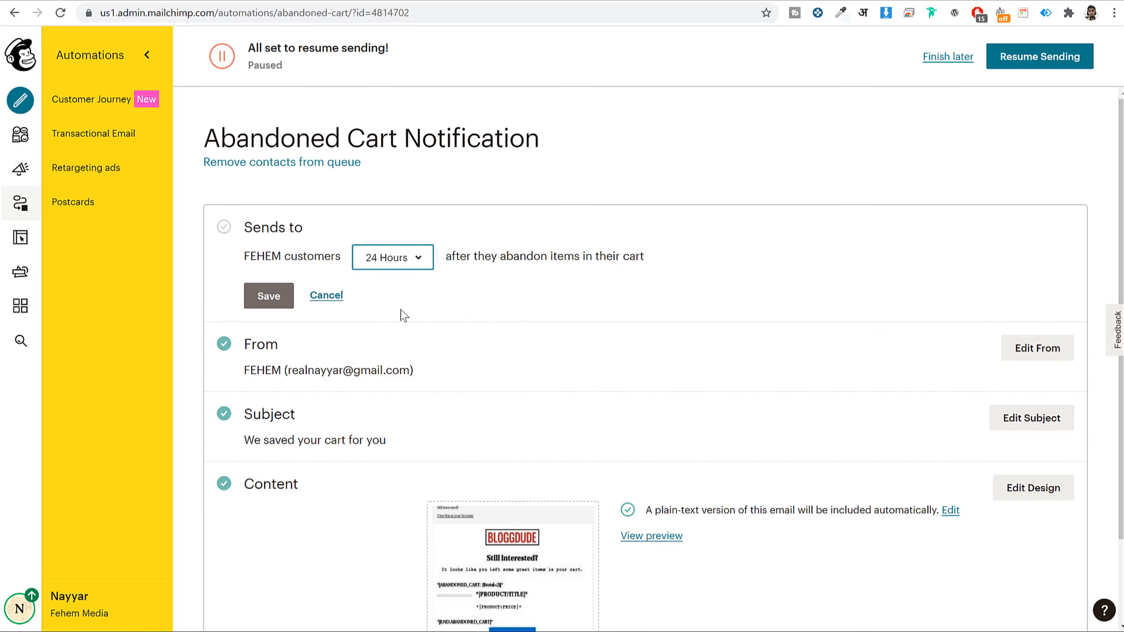
pyautogui.click(398, 259)
pyautogui.click(397, 294)
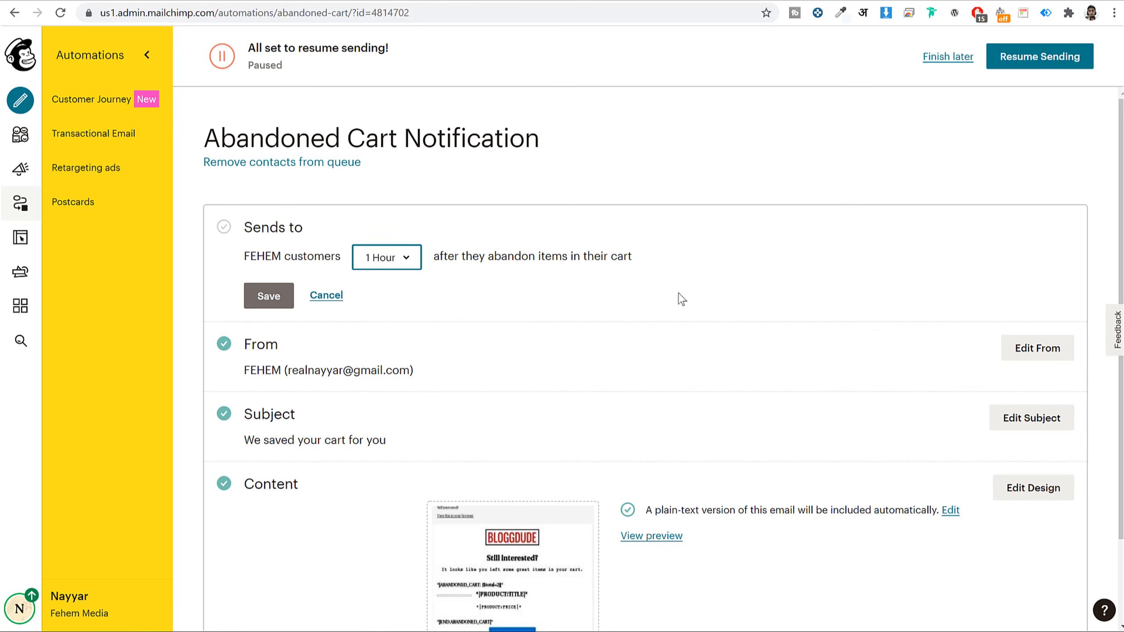
pyautogui.click(338, 297)
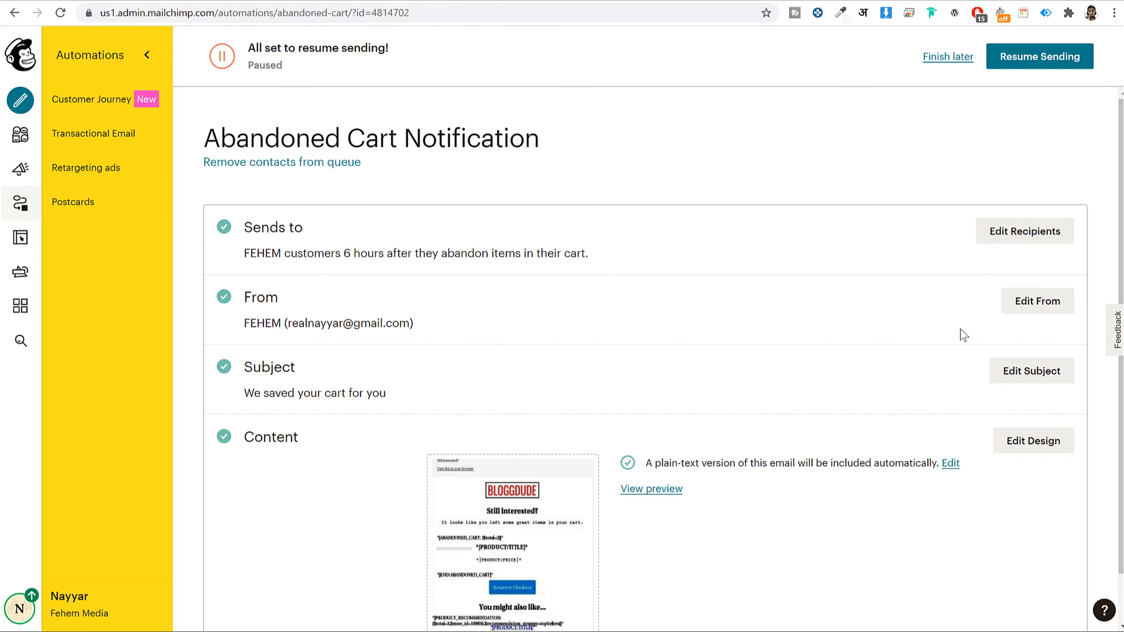
# - Resume sending the Abandoned Cart Notification
pyautogui.scroll(-1, 832, 307)
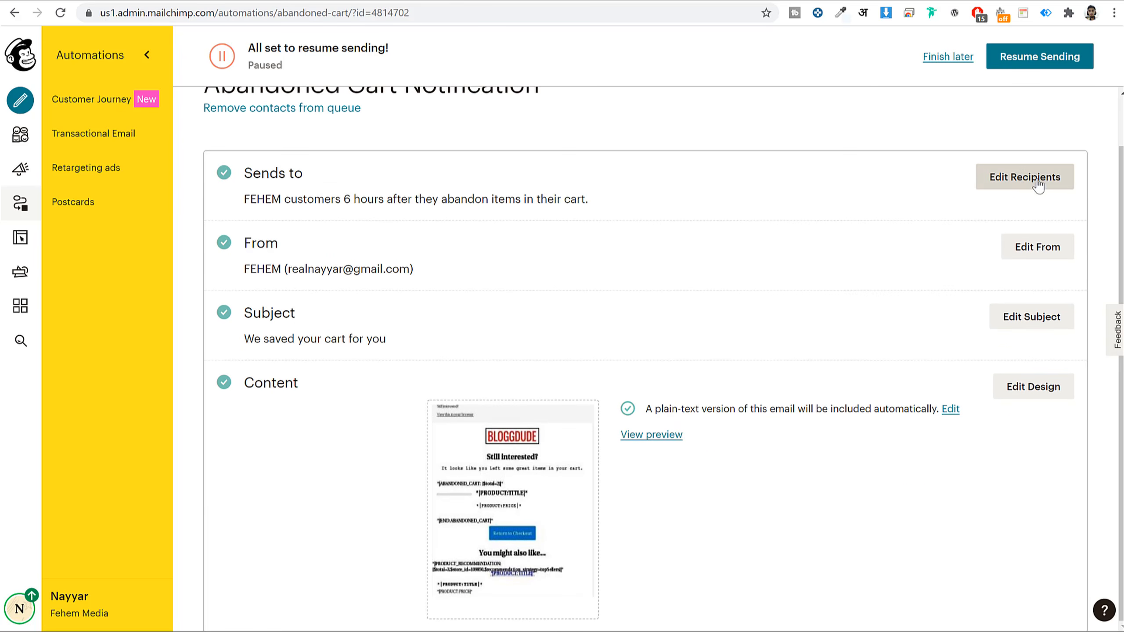
pyautogui.click(1038, 59)
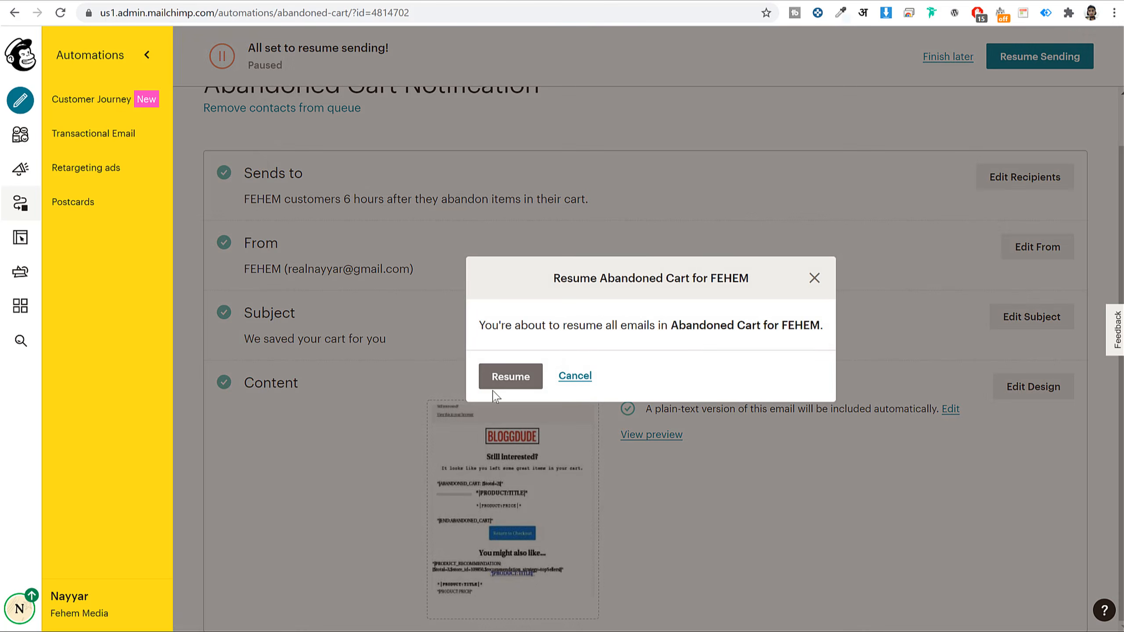
pyautogui.click(505, 384)
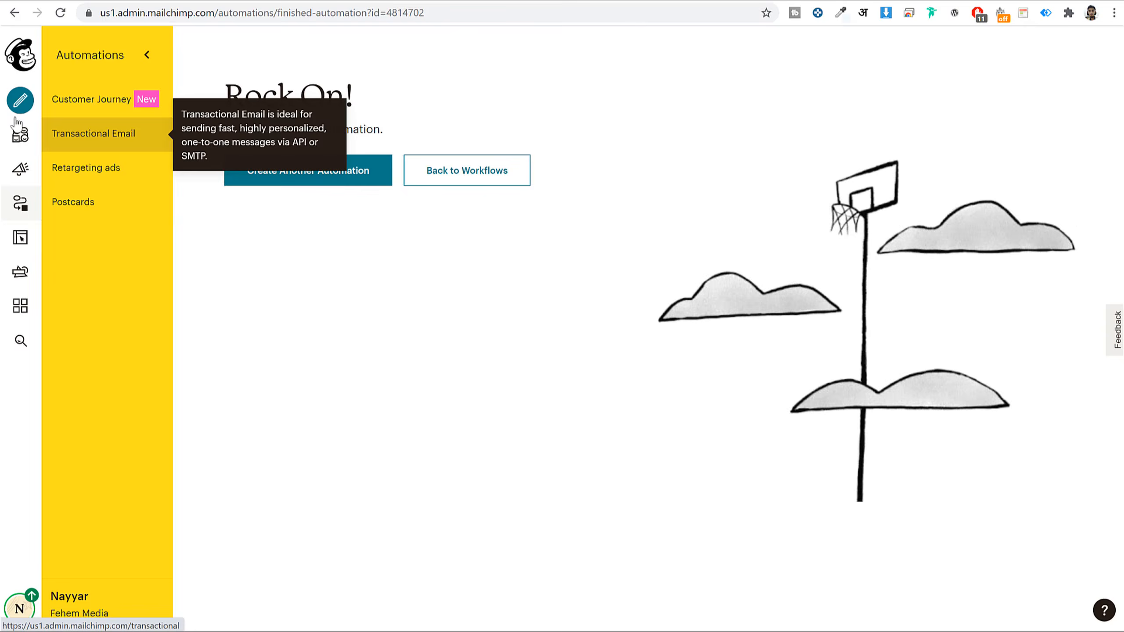
# - Go to the campaigns list and confirm Abandoned Cart for FEHEM shows as sending
pyautogui.click(21, 135)
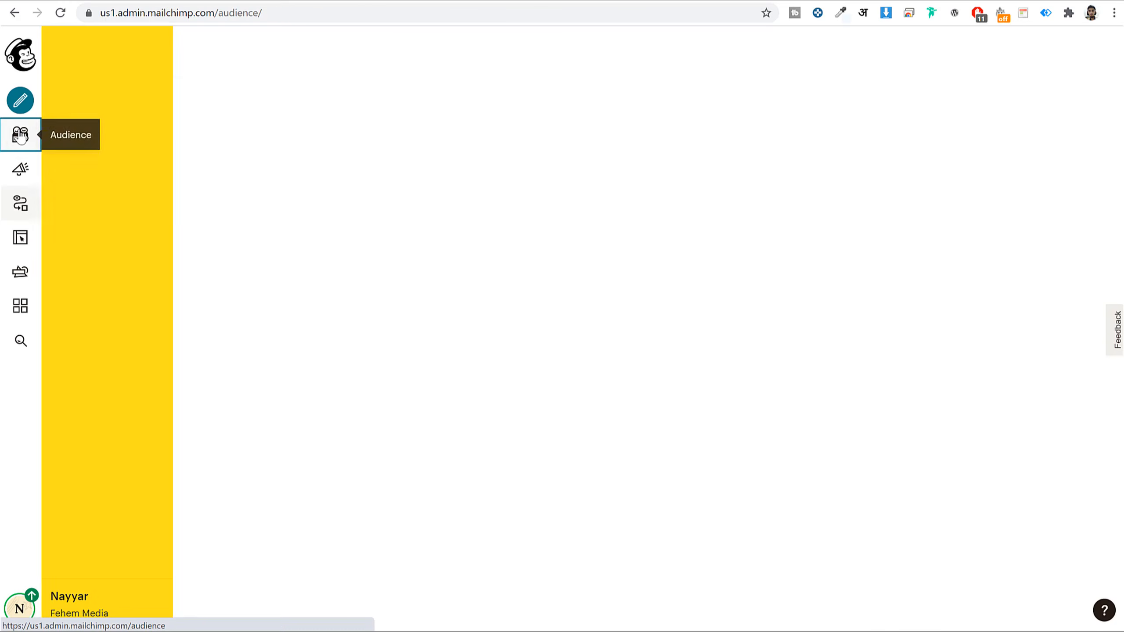
pyautogui.click(20, 169)
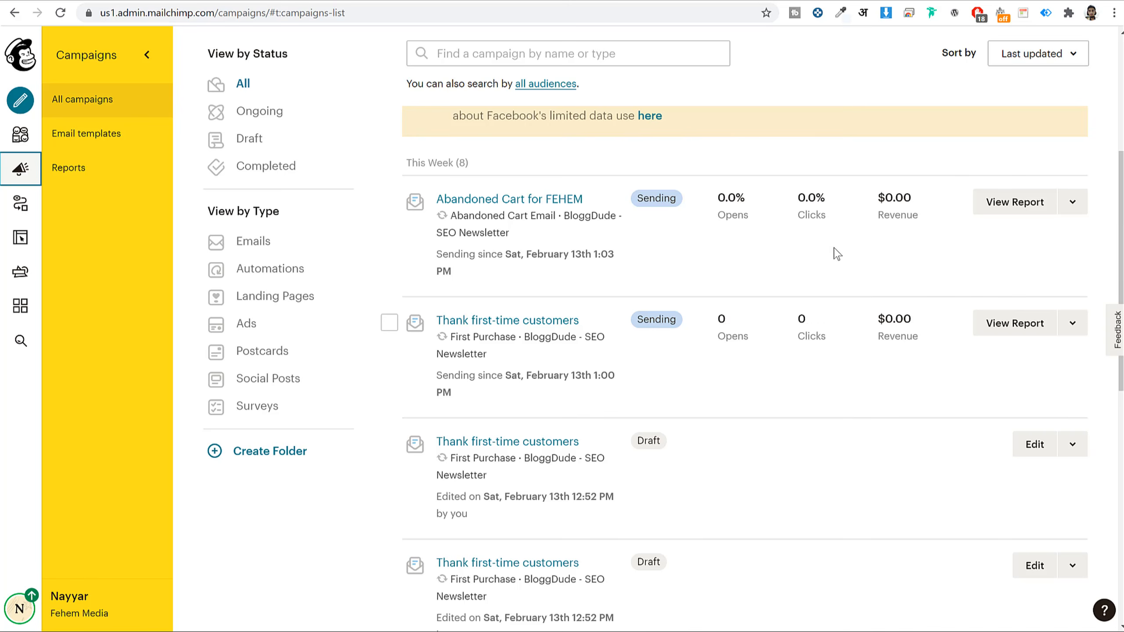
pyautogui.scroll(-12, 881, 285)
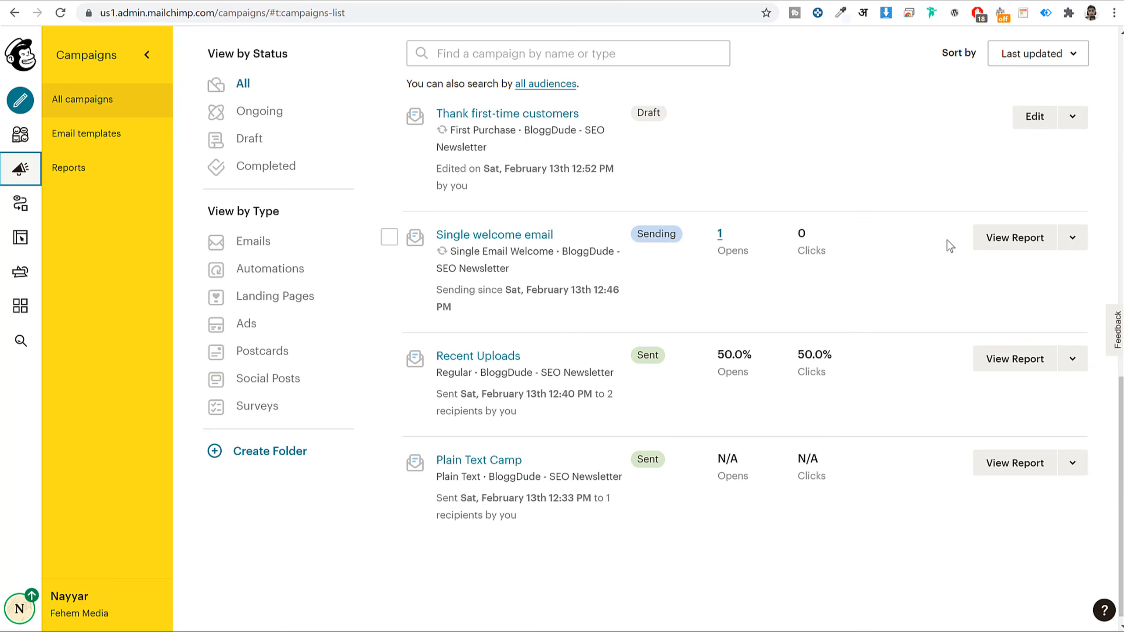
# - Open the Single welcome email report and read its stats: 1 sent, 100% open rate
pyautogui.click(1018, 247)
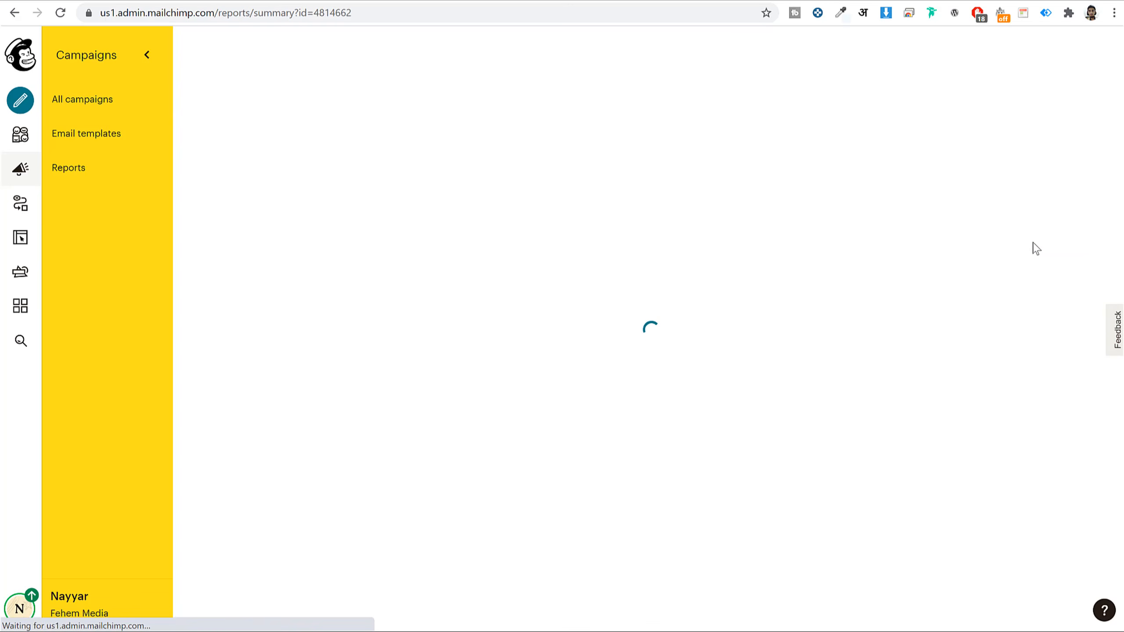
pyautogui.scroll(-15, 876, 301)
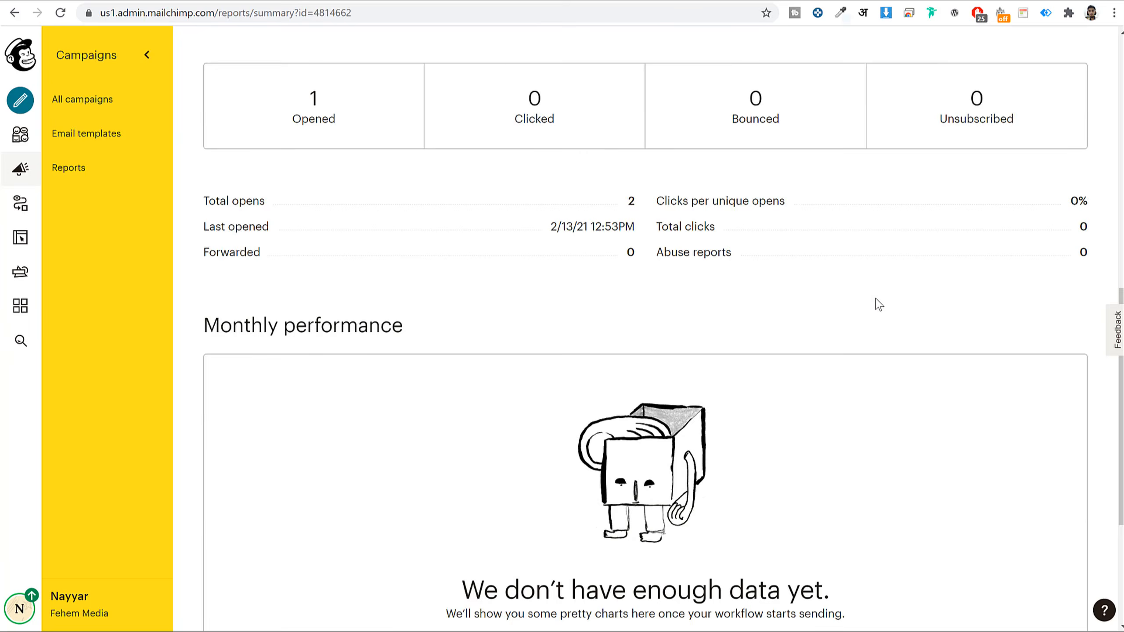
pyautogui.scroll(-4, 791, 236)
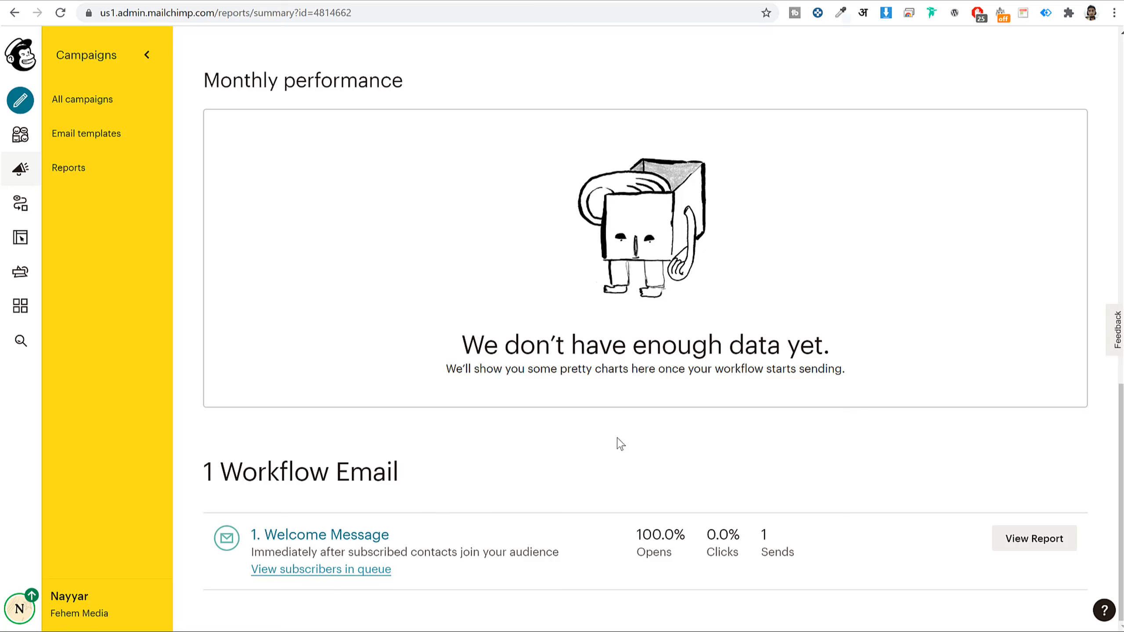
pyautogui.scroll(19, 712, 361)
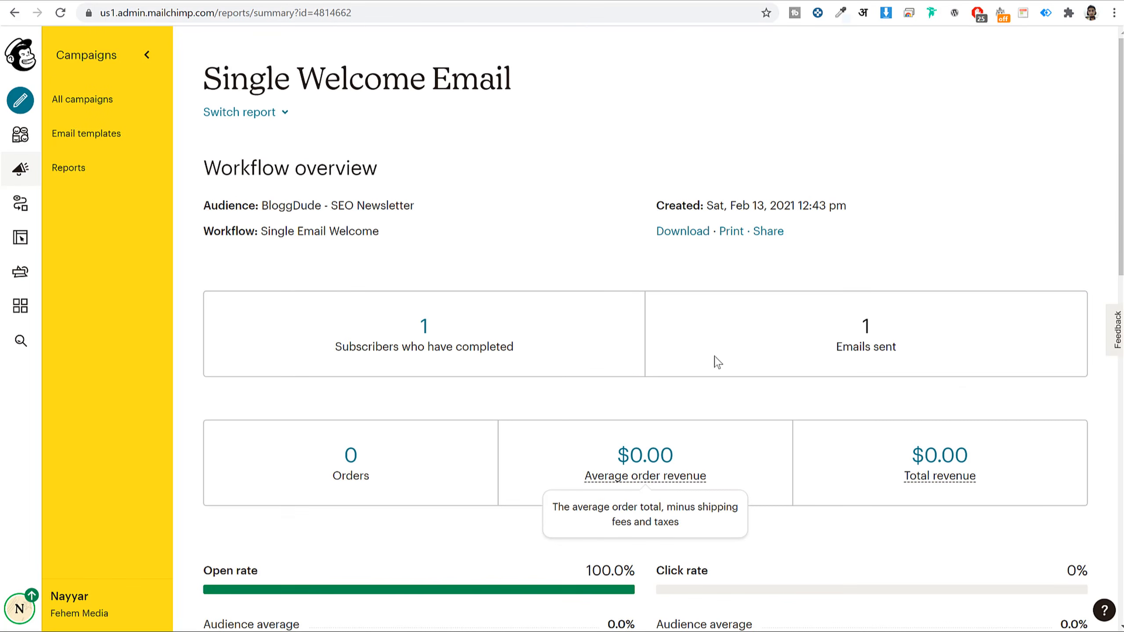